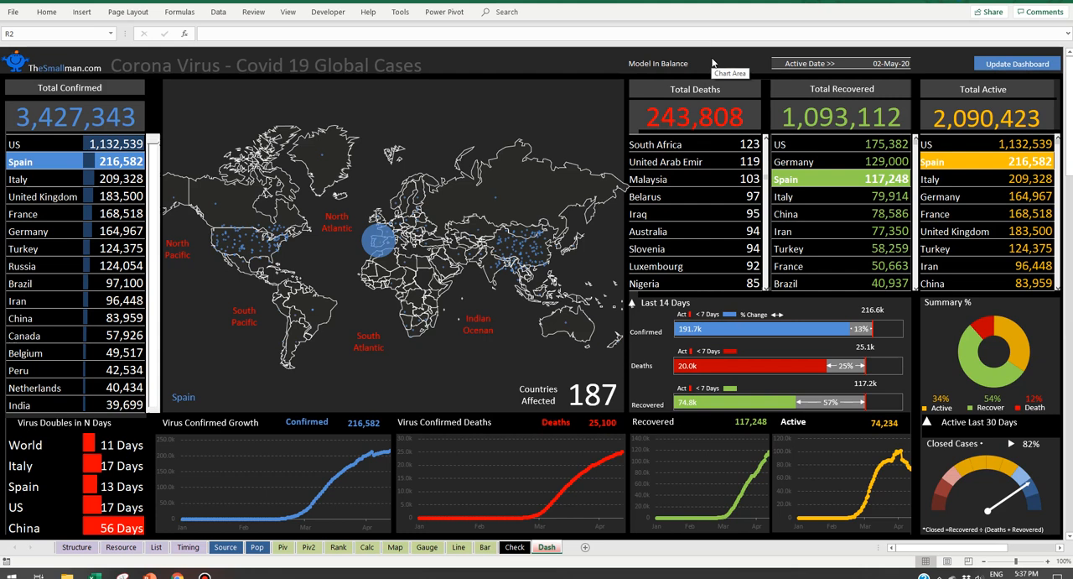
# Step: Browse the confirmed, deaths, recovered and active country lists on the dashboard and filter it to South Africa
pyautogui.click(739, 60)
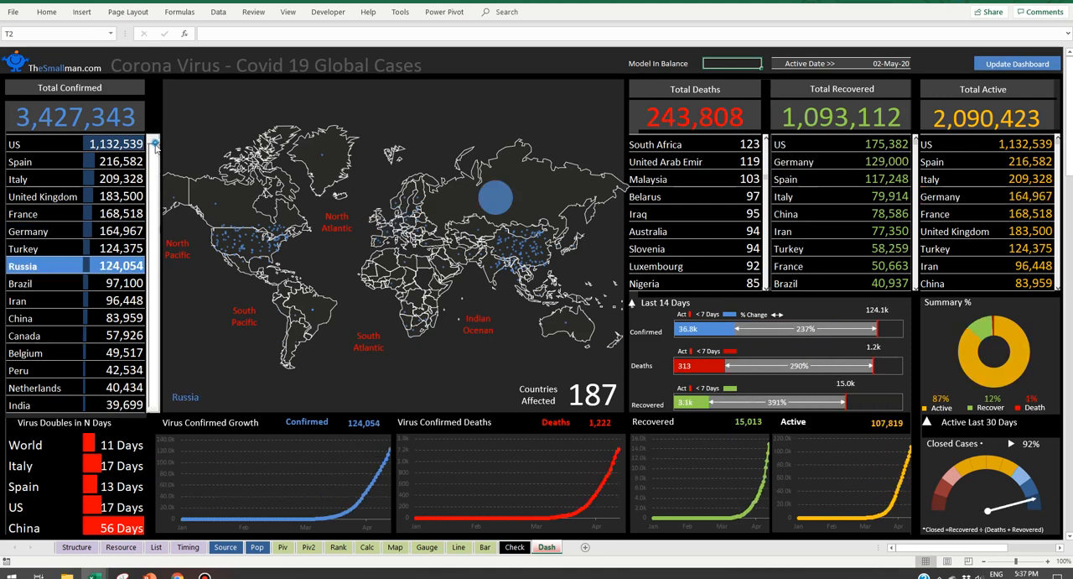
pyautogui.moveTo(151, 184); pyautogui.dragTo(151, 214)
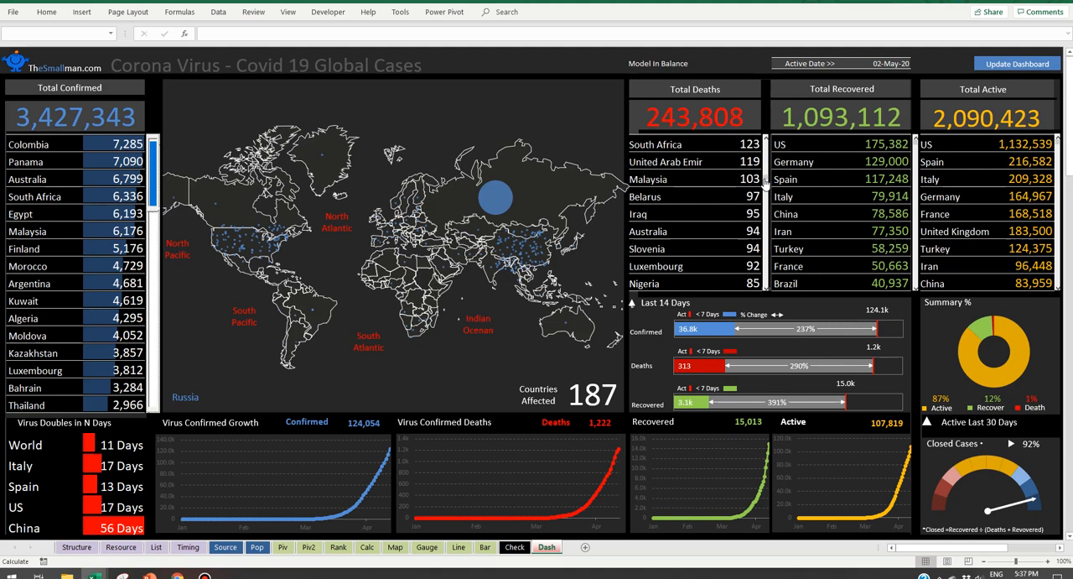
pyautogui.moveTo(765, 197); pyautogui.dragTo(766, 209)
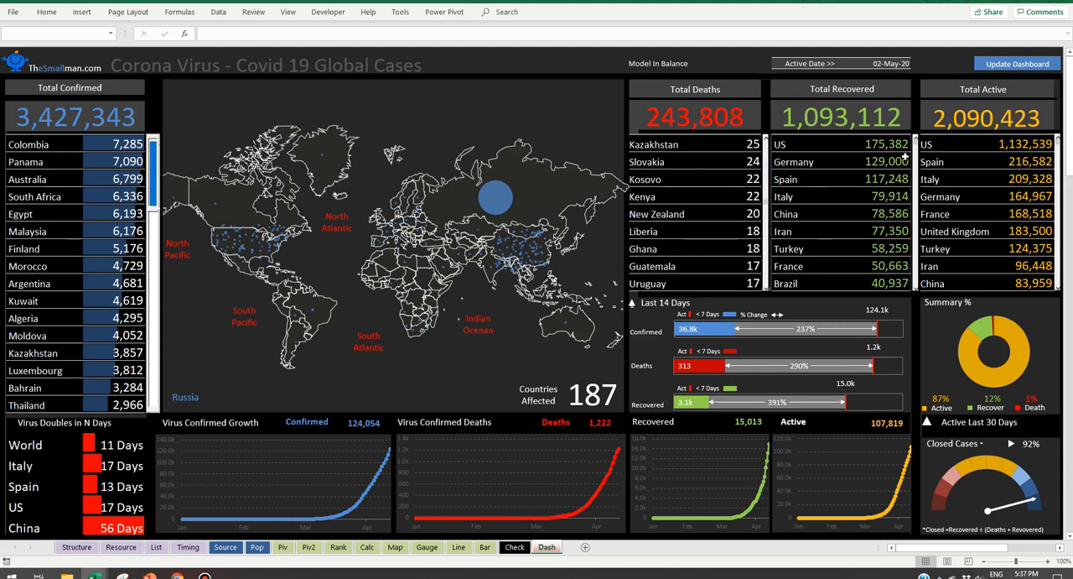
pyautogui.moveTo(916, 144); pyautogui.dragTo(916, 189)
pyautogui.moveTo(1059, 146); pyautogui.dragTo(1061, 190)
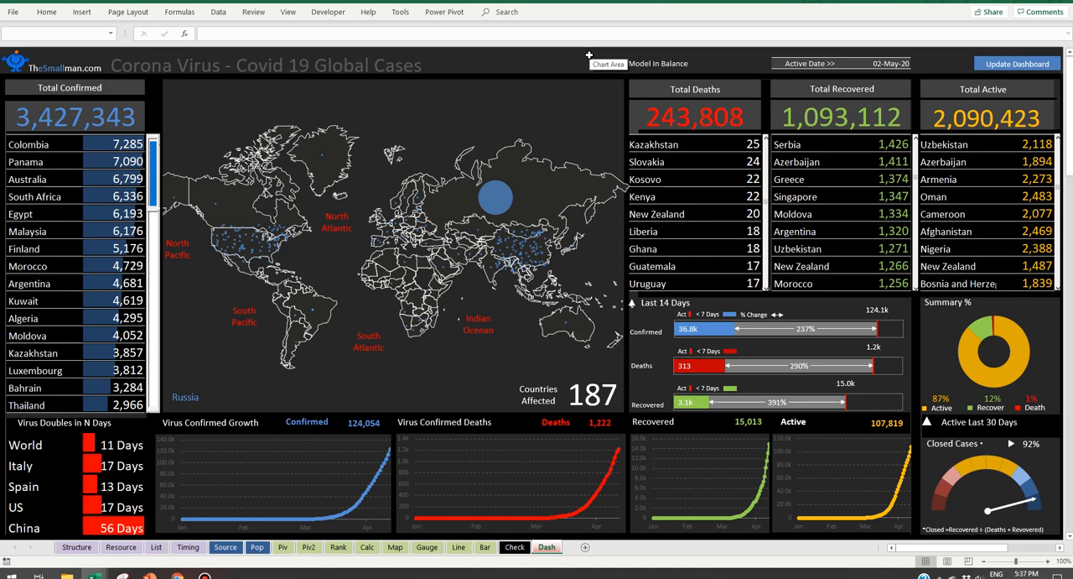
pyautogui.click(33, 196)
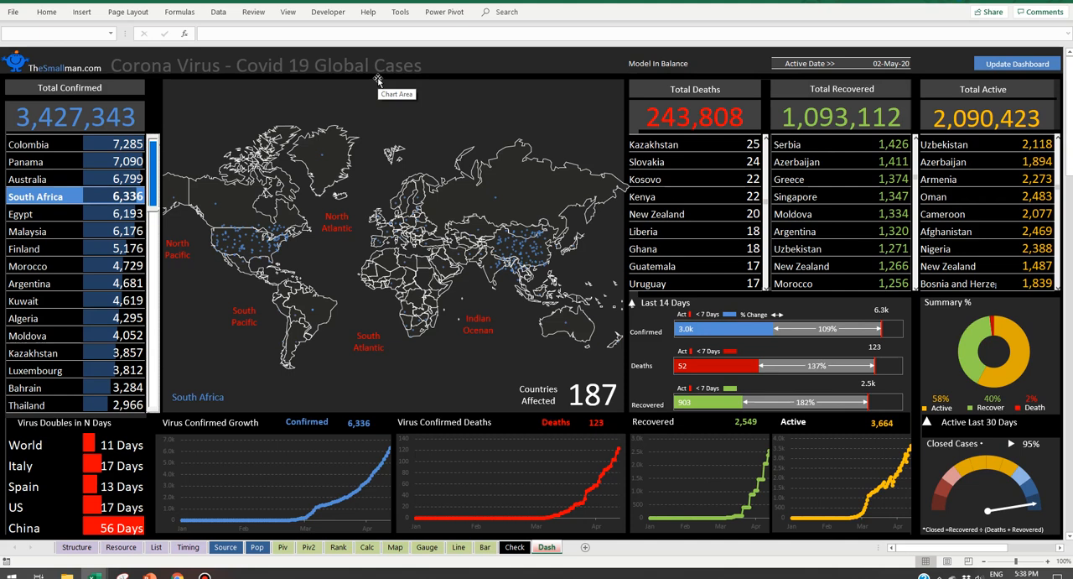
pyautogui.click(515, 61)
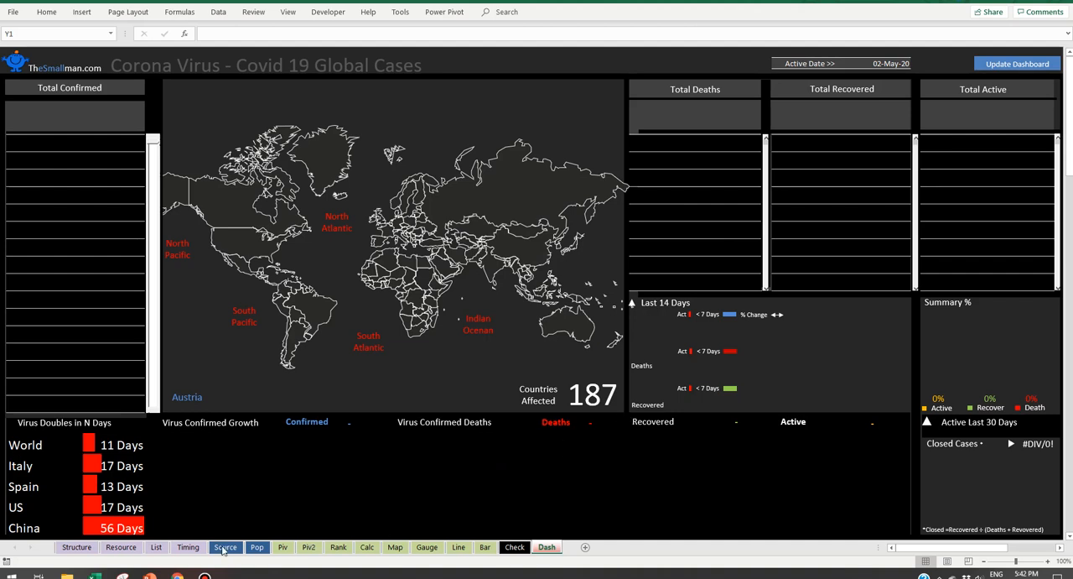
# Step: Open the List sheet and review the Reports and URLs table, including the full address of the Confirmed report
pyautogui.click(157, 548)
pyautogui.moveTo(418, 359); pyautogui.dragTo(12, 375)
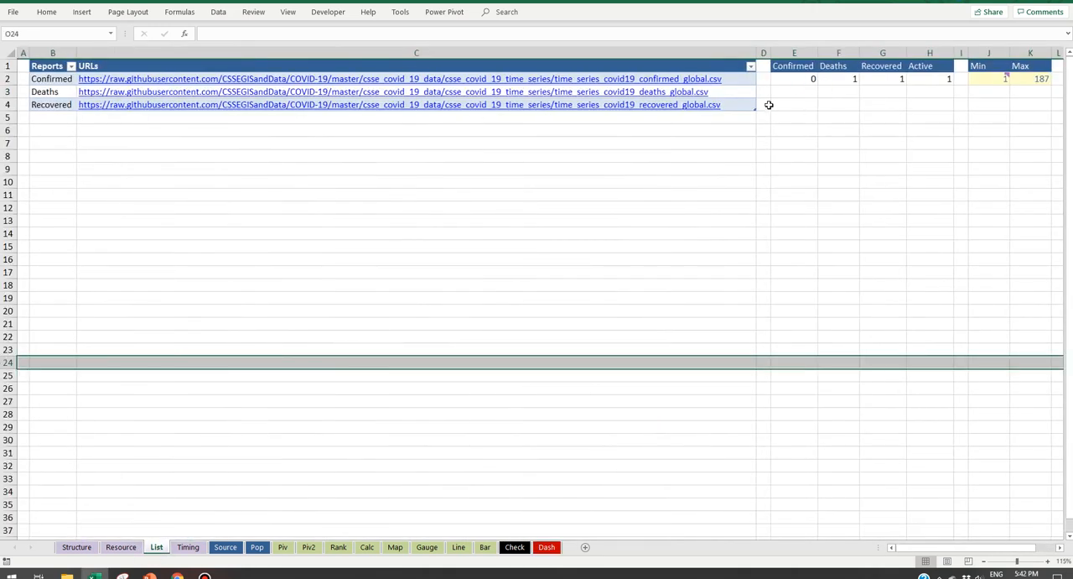
pyautogui.click(731, 101)
pyautogui.moveTo(731, 101); pyautogui.dragTo(34, 47)
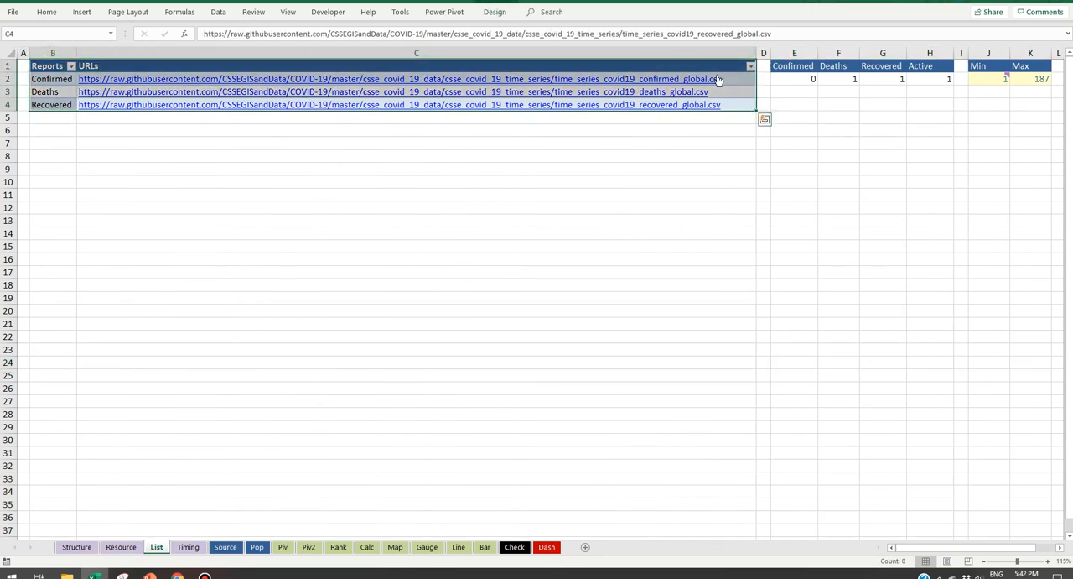
pyautogui.moveTo(728, 66); pyautogui.dragTo(727, 104)
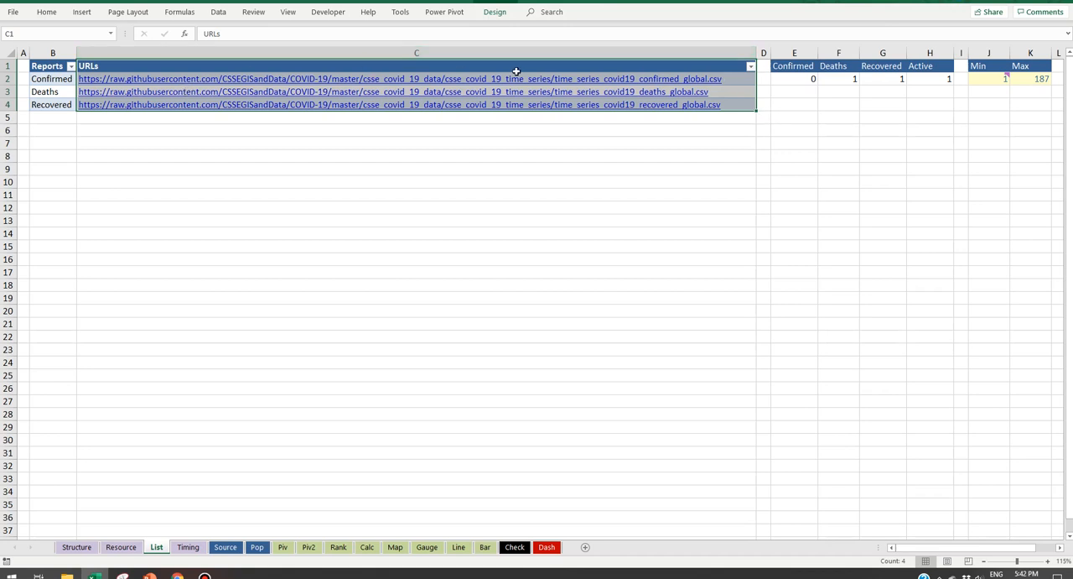
pyautogui.click(730, 78)
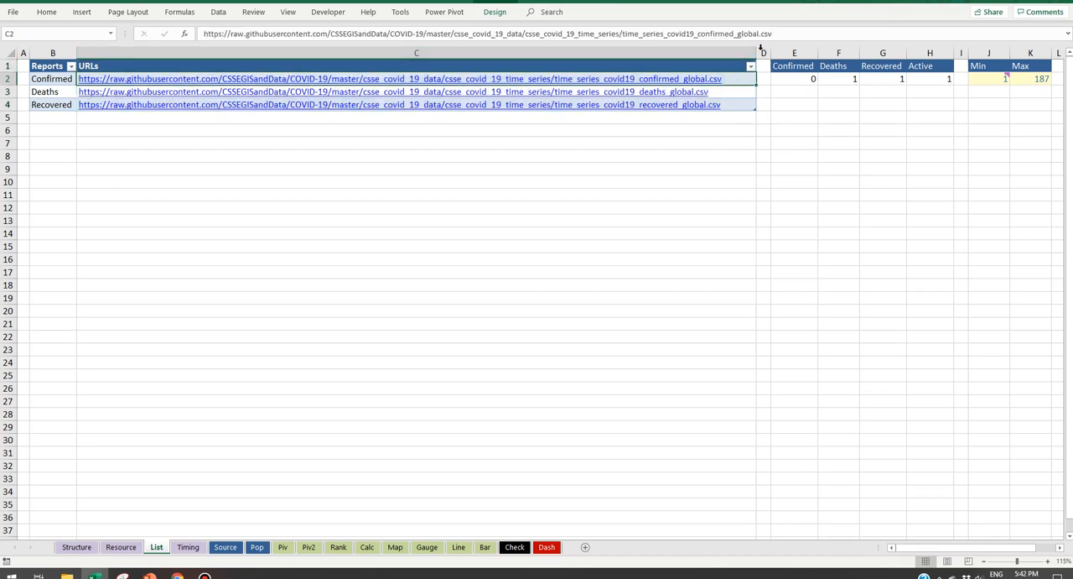
pyautogui.moveTo(795, 34); pyautogui.dragTo(203, 34)
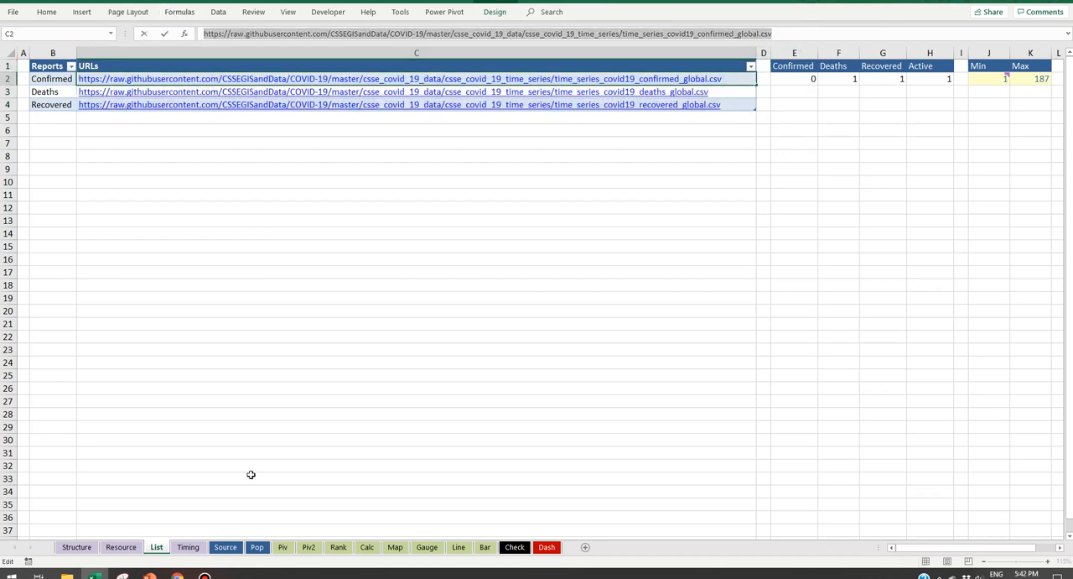
pyautogui.press('Escape')
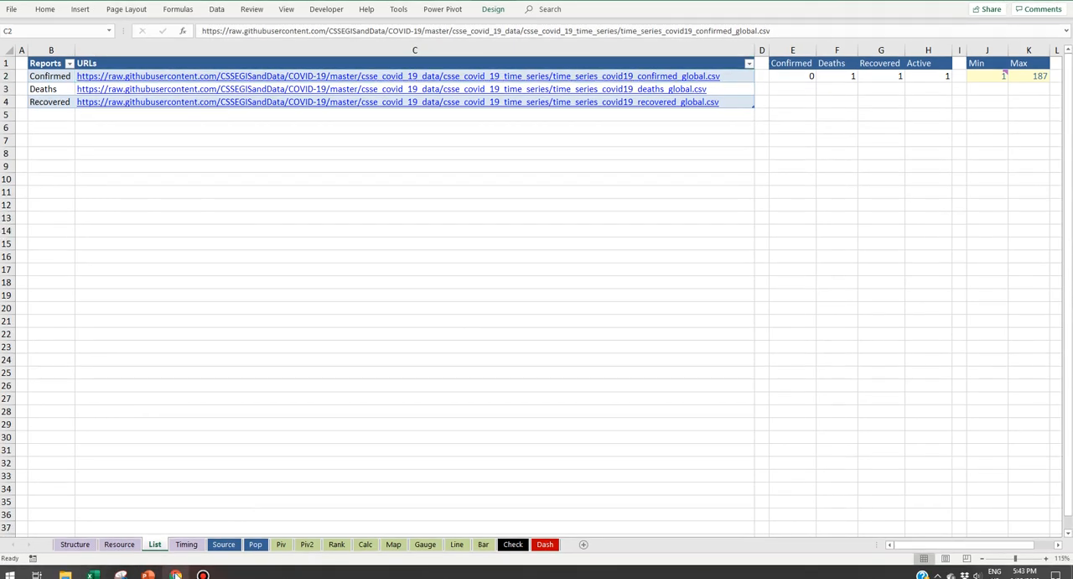
# Step: Switch to Chrome to examine the raw confirmed-cases CSV and its web address, and return to the List sheet in Excel
pyautogui.click(175, 575)
pyautogui.click(590, 10)
pyautogui.moveTo(631, 12); pyautogui.dragTo(110, 14)
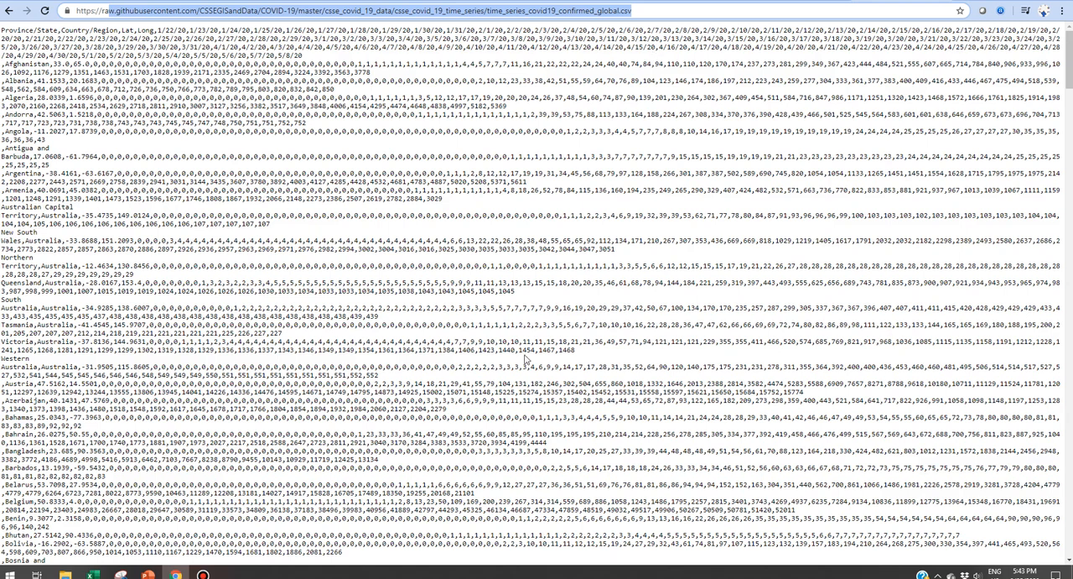
pyautogui.moveTo(94, 576)
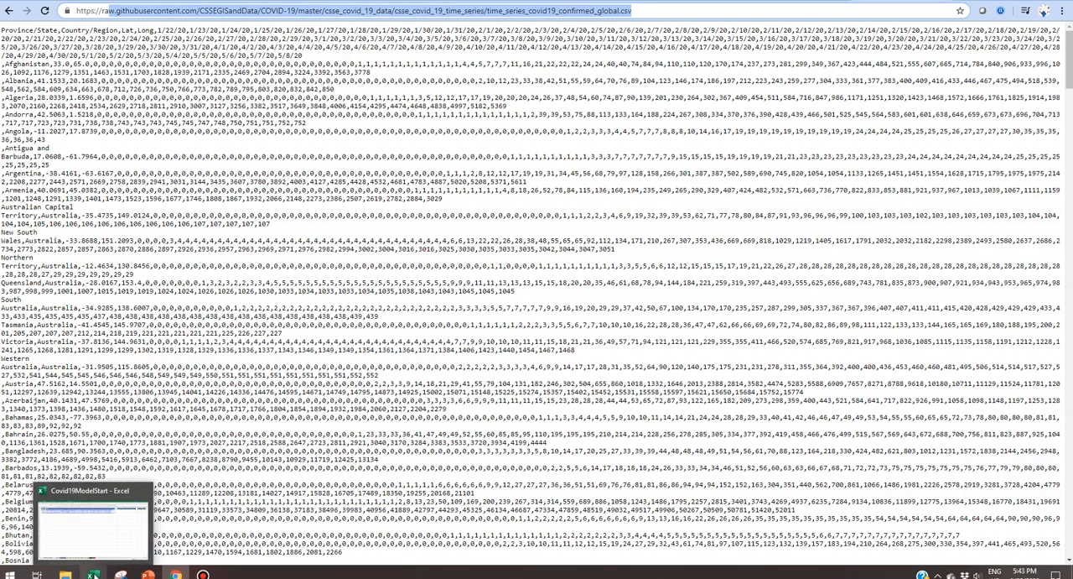
pyautogui.click(94, 575)
pyautogui.click(230, 244)
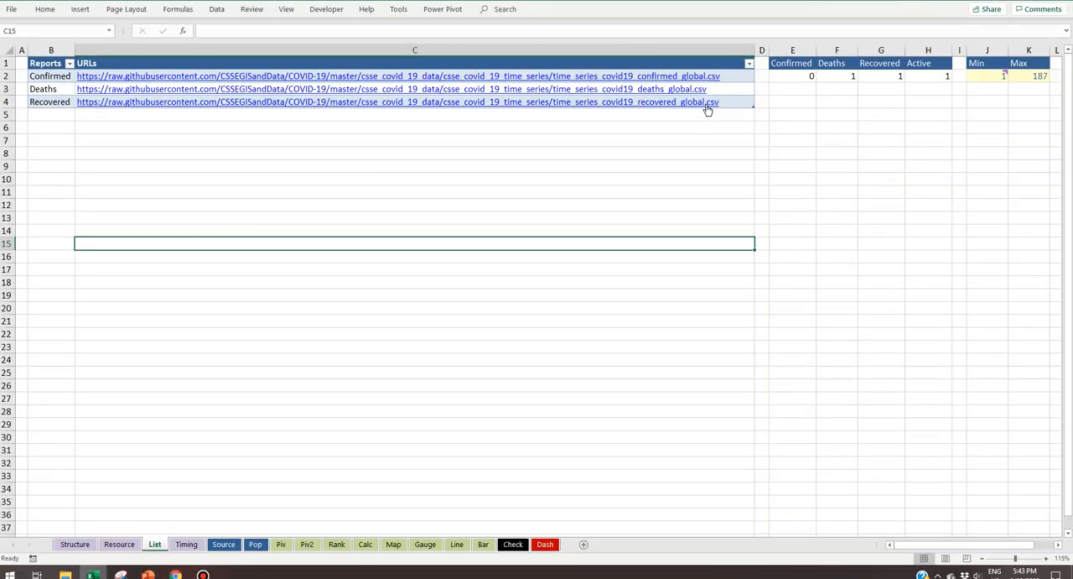
# Step: Check the table name assigned to the Reports and URLs table on the List sheet
pyautogui.moveTo(753, 99); pyautogui.dragTo(38, 64)
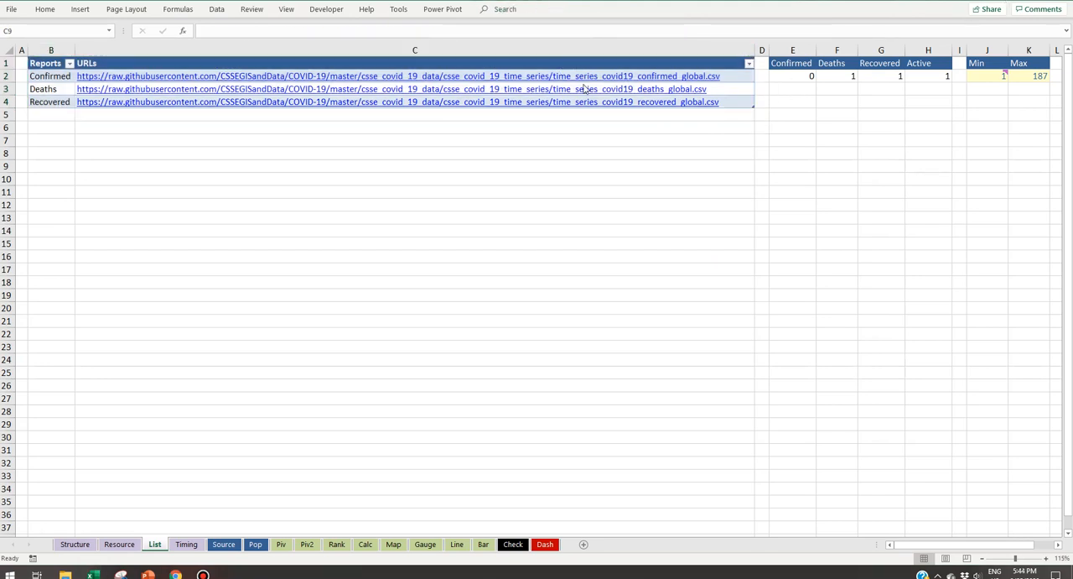
pyautogui.moveTo(750, 99); pyautogui.dragTo(53, 48)
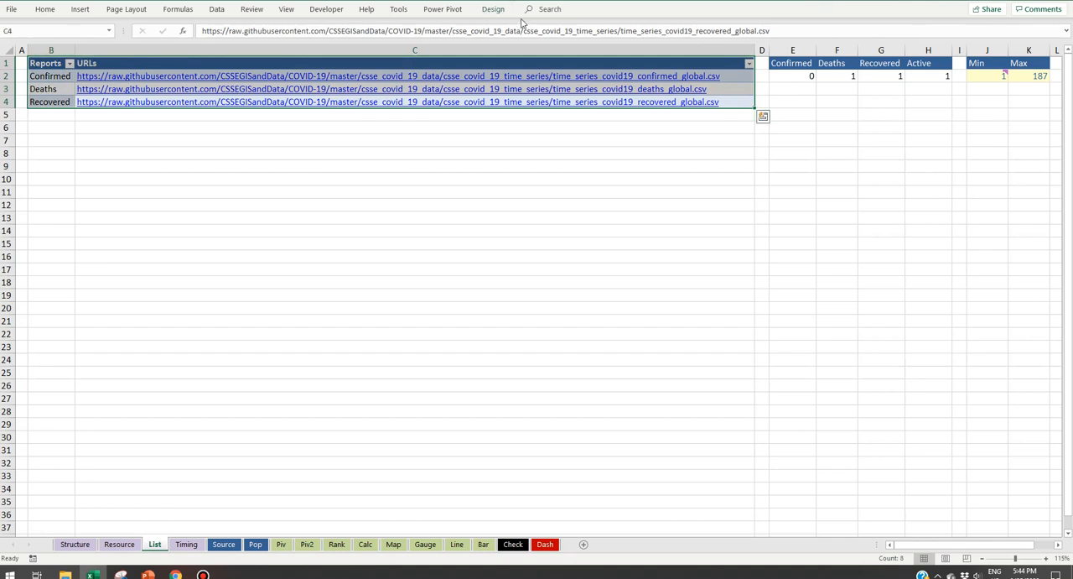
pyautogui.click(493, 10)
pyautogui.click(33, 39)
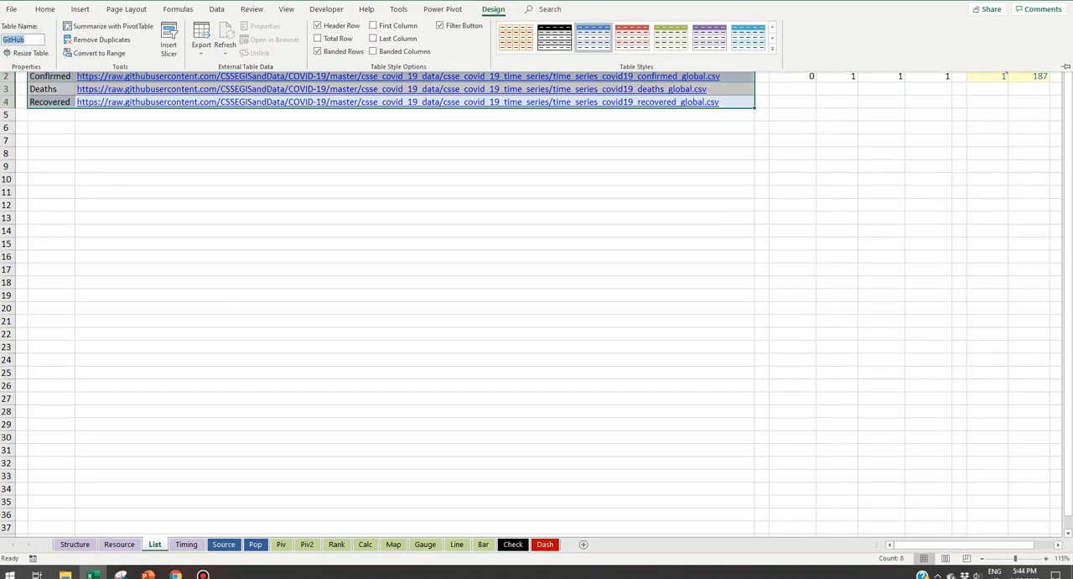
pyautogui.click(411, 154)
pyautogui.moveTo(473, 137); pyautogui.dragTo(489, 137)
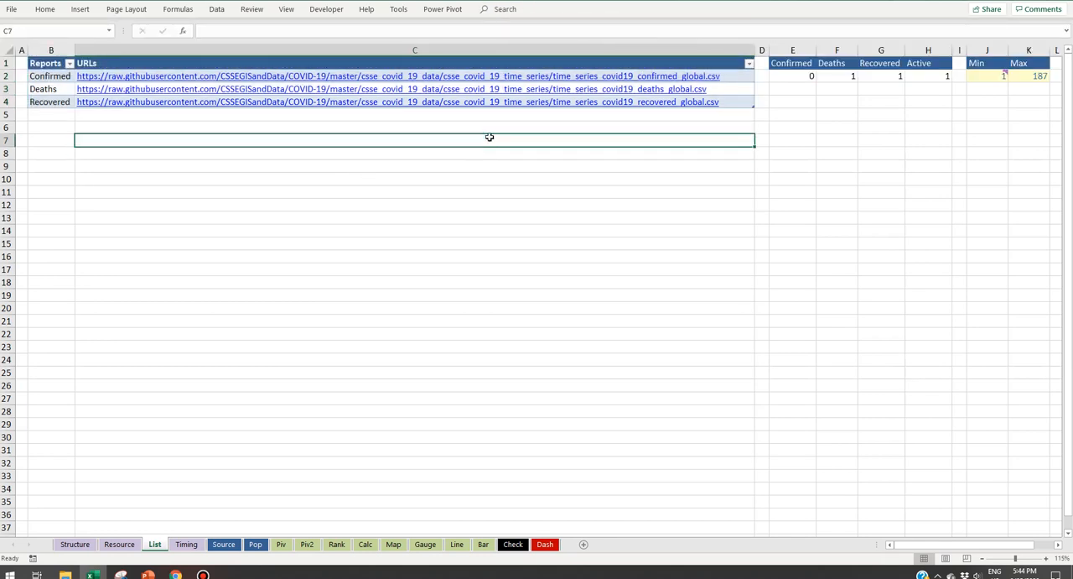
pyautogui.moveTo(743, 101); pyautogui.dragTo(40, 23)
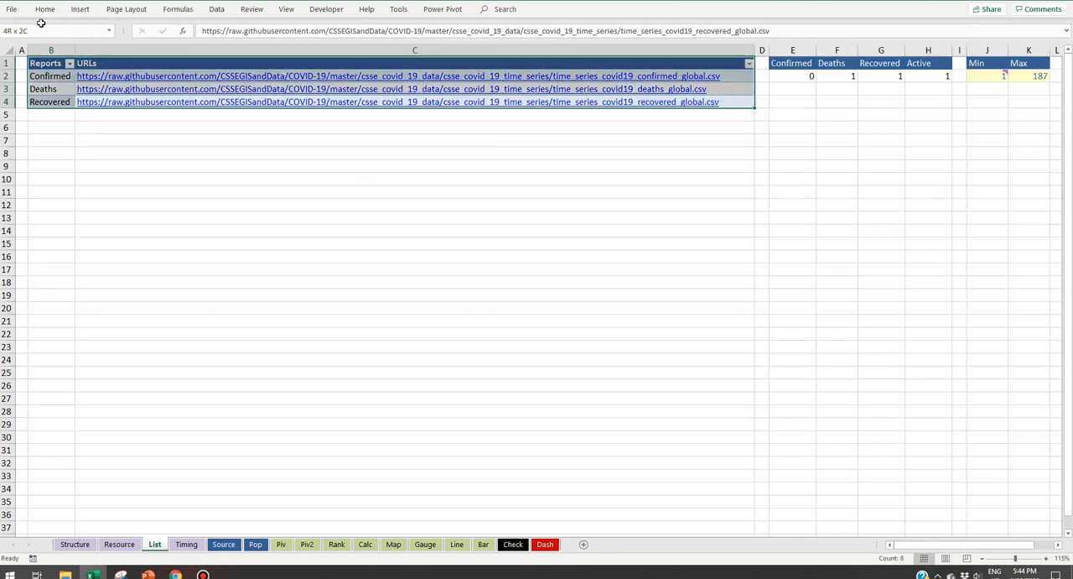
# Step: Import data from the web using the Confirmed report's URL copied from cell C2
pyautogui.click(735, 75)
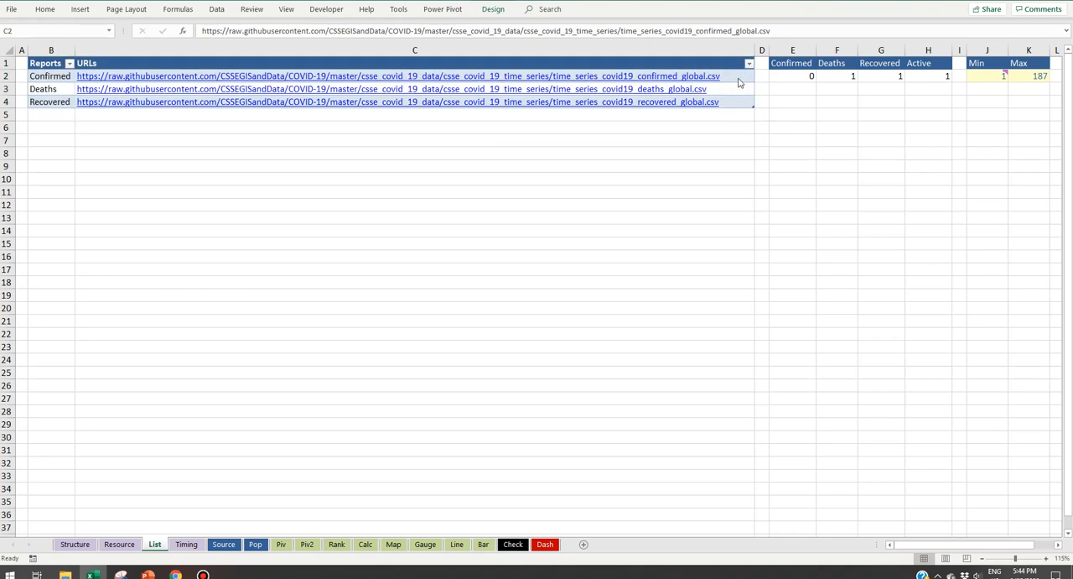
pyautogui.click(738, 78)
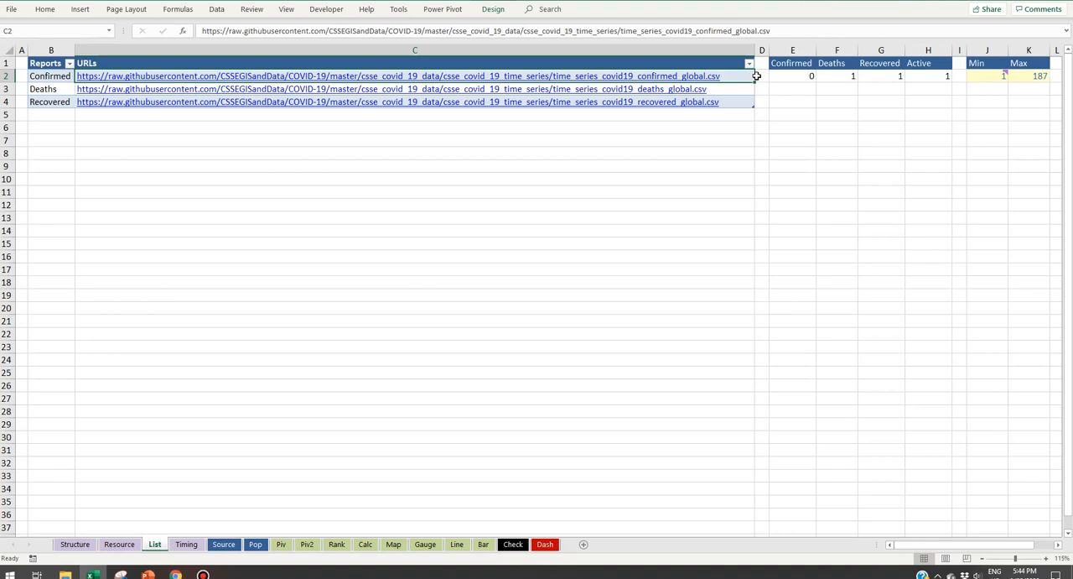
pyautogui.hotkey('ctrl', 'c')
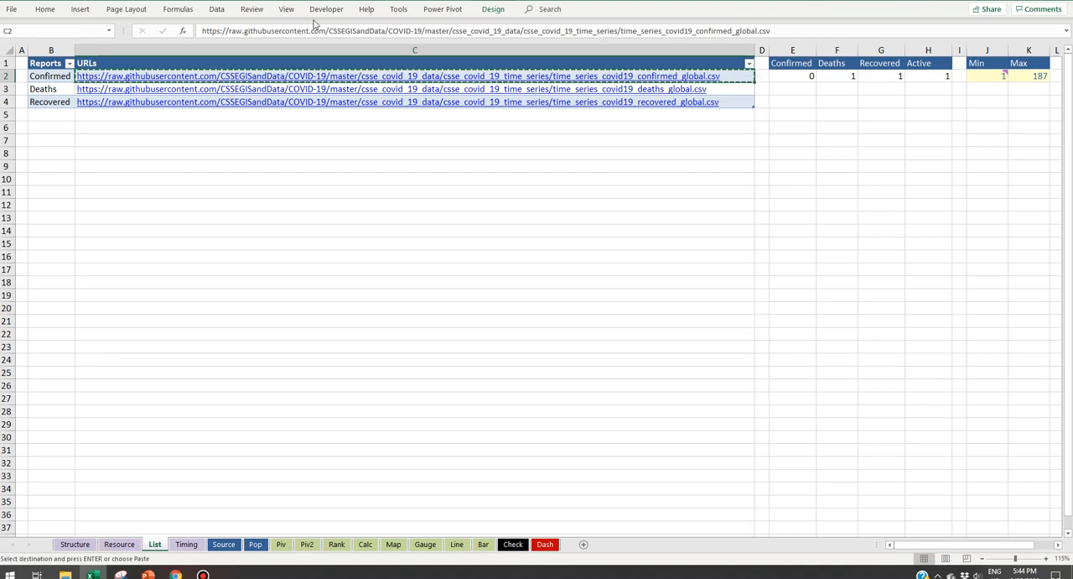
pyautogui.click(220, 9)
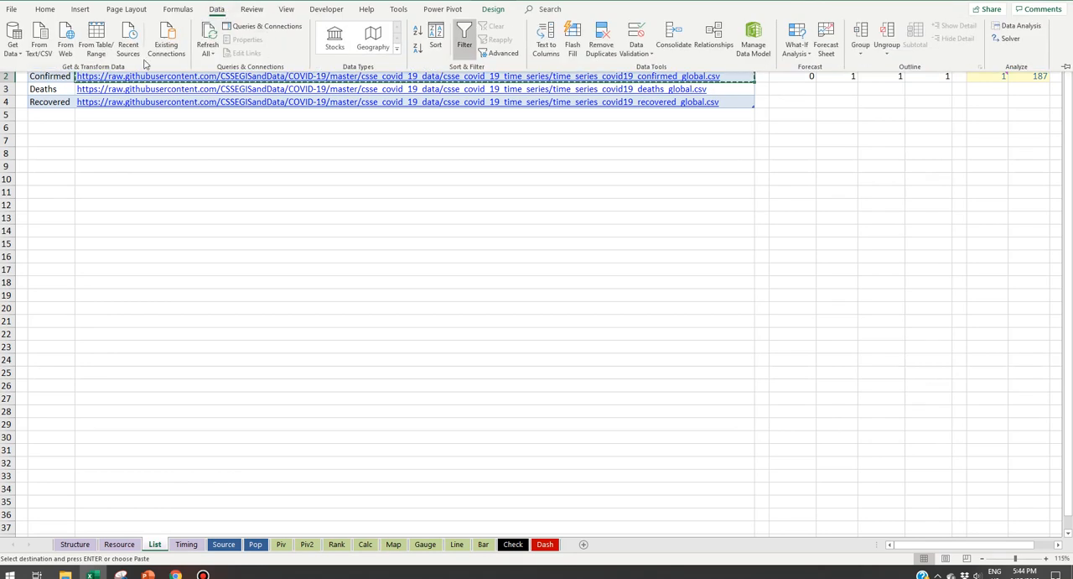
pyautogui.click(67, 44)
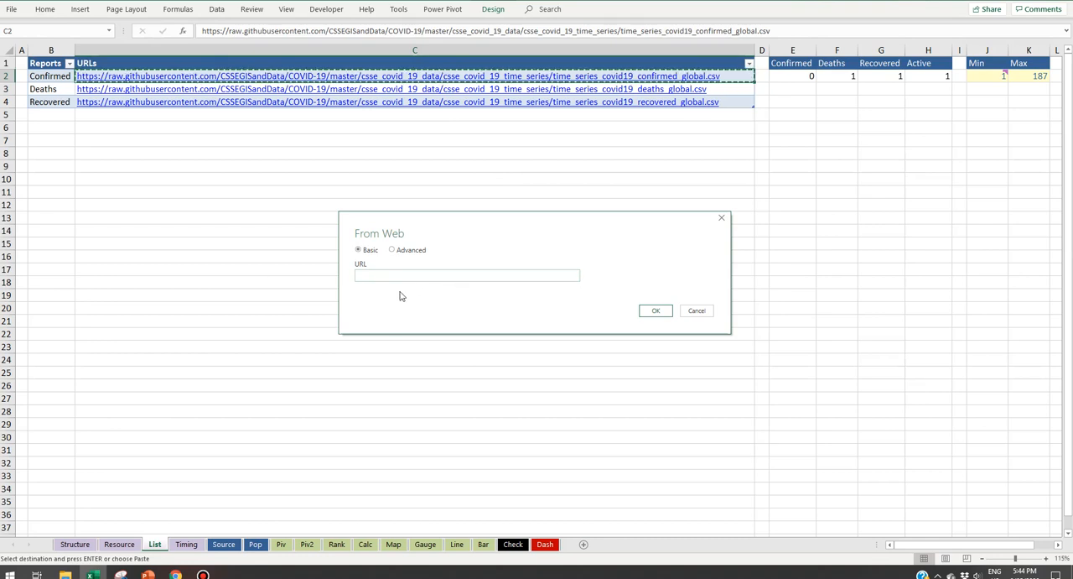
pyautogui.hotkey('ctrl', 'v')
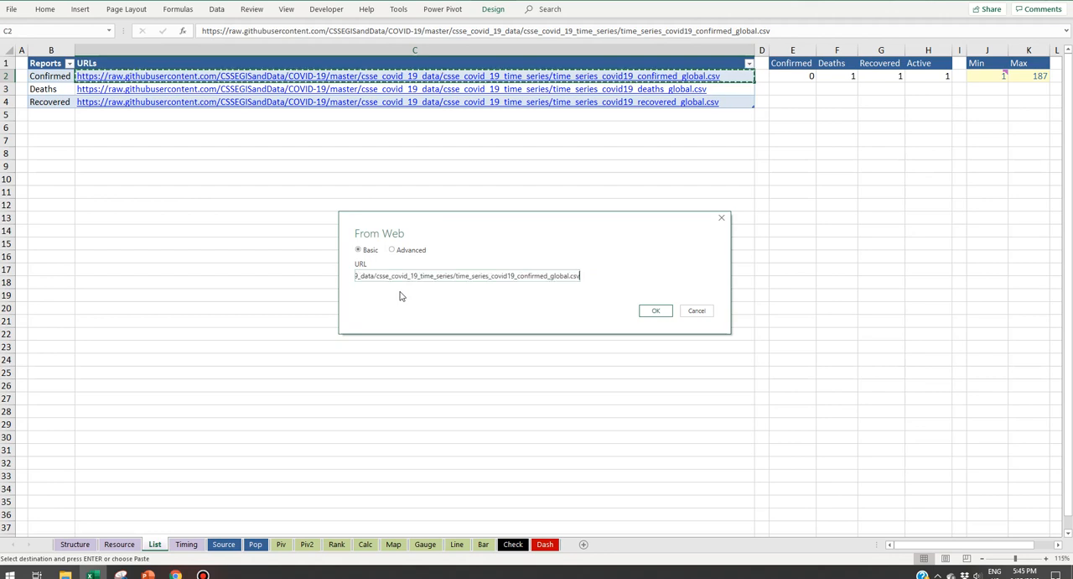
pyautogui.click(658, 310)
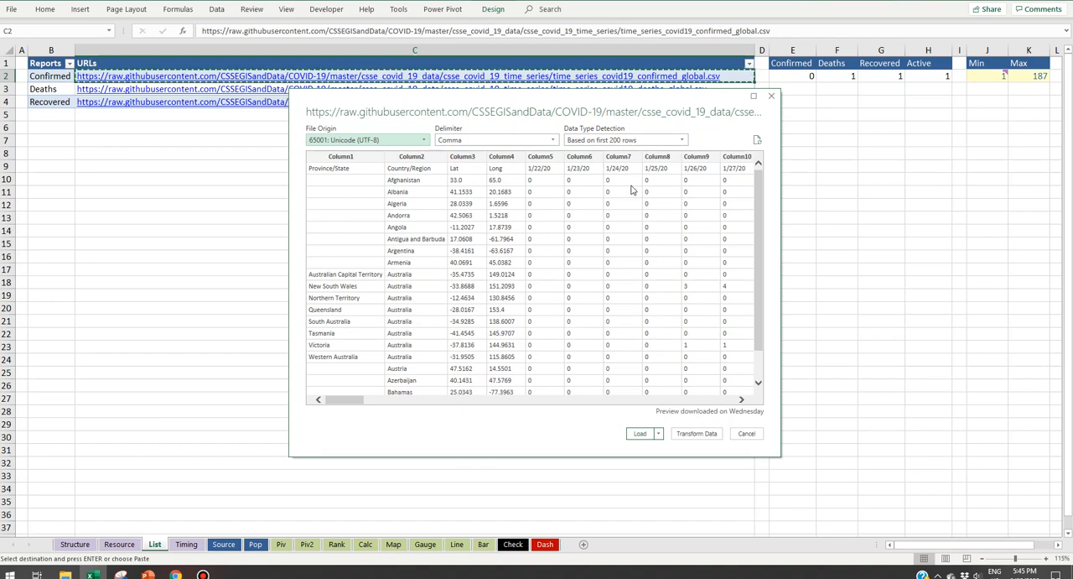
# Step: Open the imported confirmed-cases data in the Power Query Editor for transformation and promote the first row to headers
pyautogui.click(707, 434)
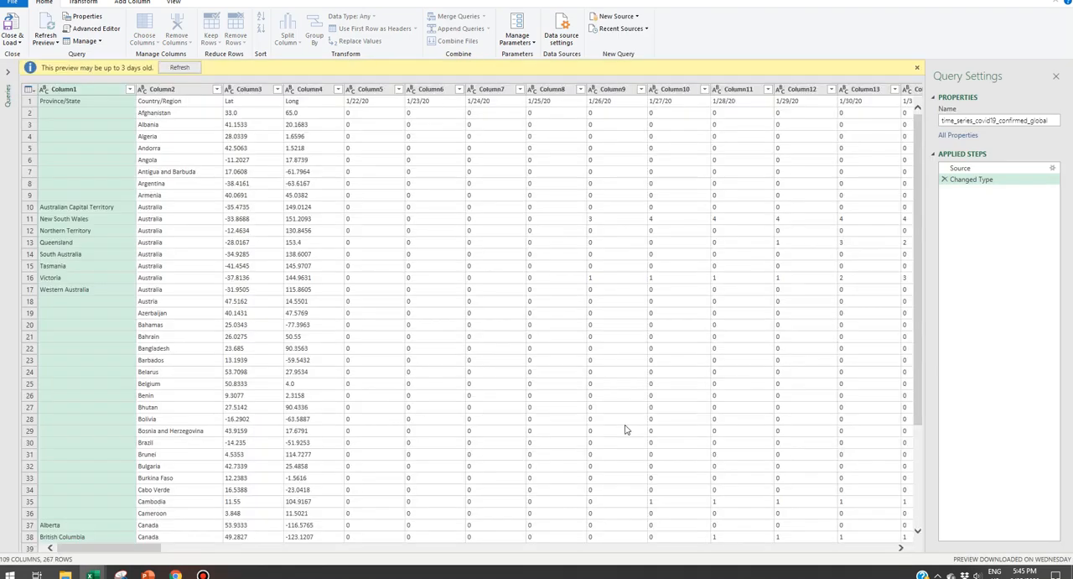
pyautogui.click(918, 69)
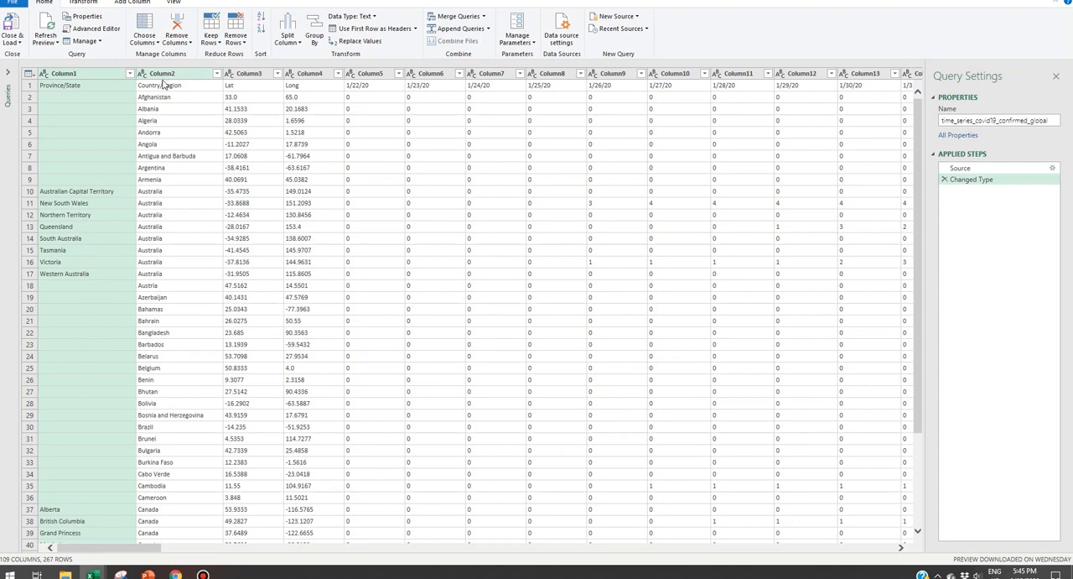
pyautogui.click(381, 29)
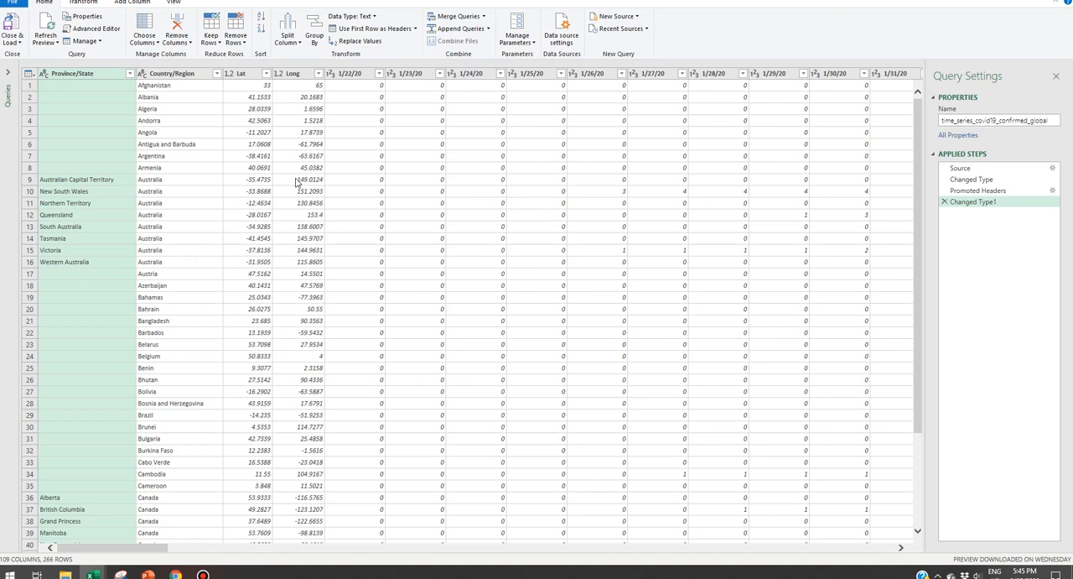
# Step: Examine the date columns from 1/22/20 to 1/27/20 and the Country/Region and Province/State columns
pyautogui.click(356, 74)
pyautogui.click(404, 74)
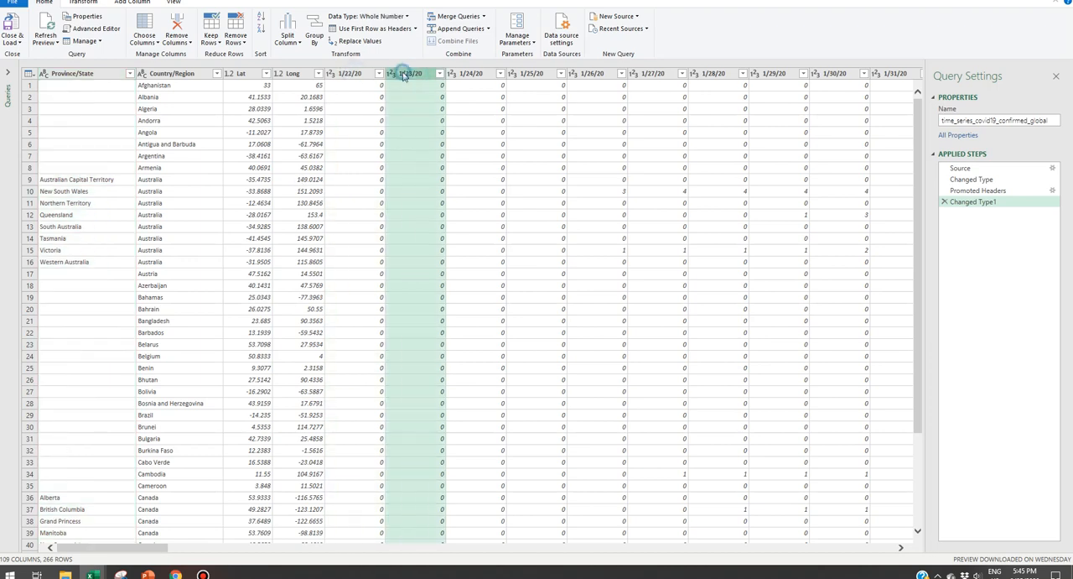
pyautogui.click(473, 75)
pyautogui.click(538, 76)
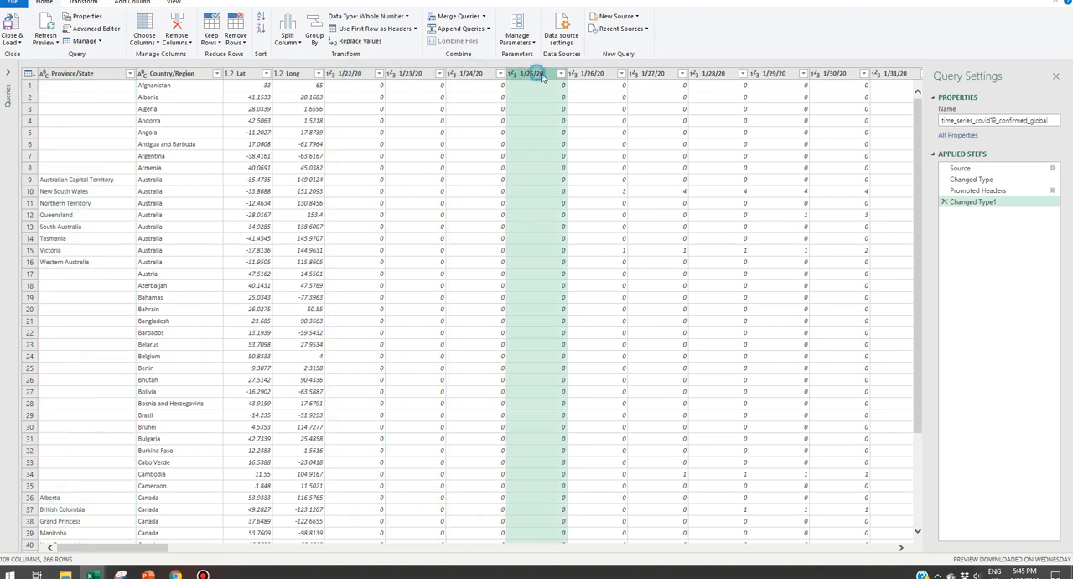
pyautogui.click(612, 77)
pyautogui.click(650, 77)
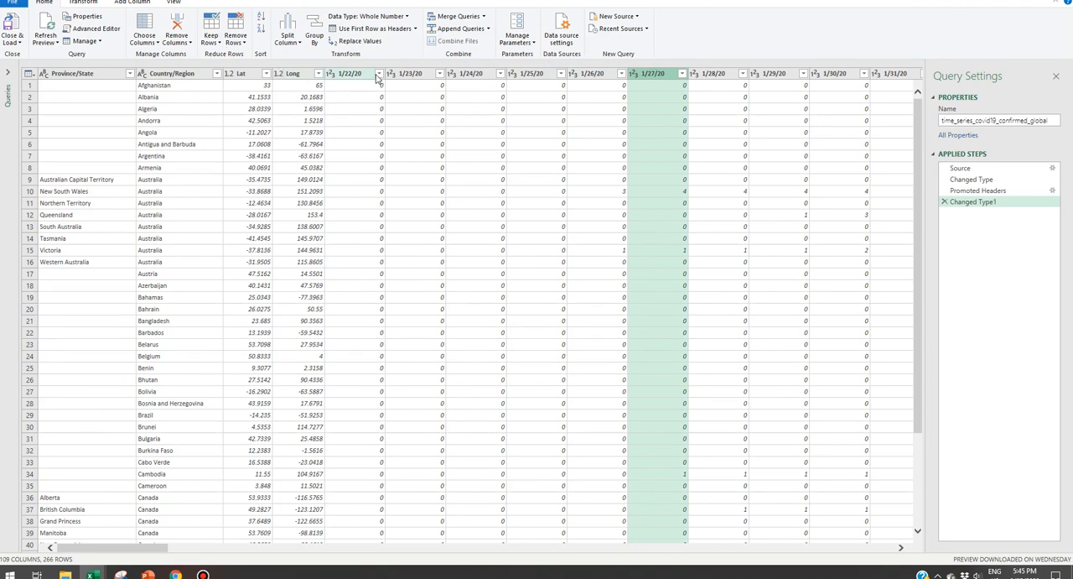
pyautogui.click(167, 87)
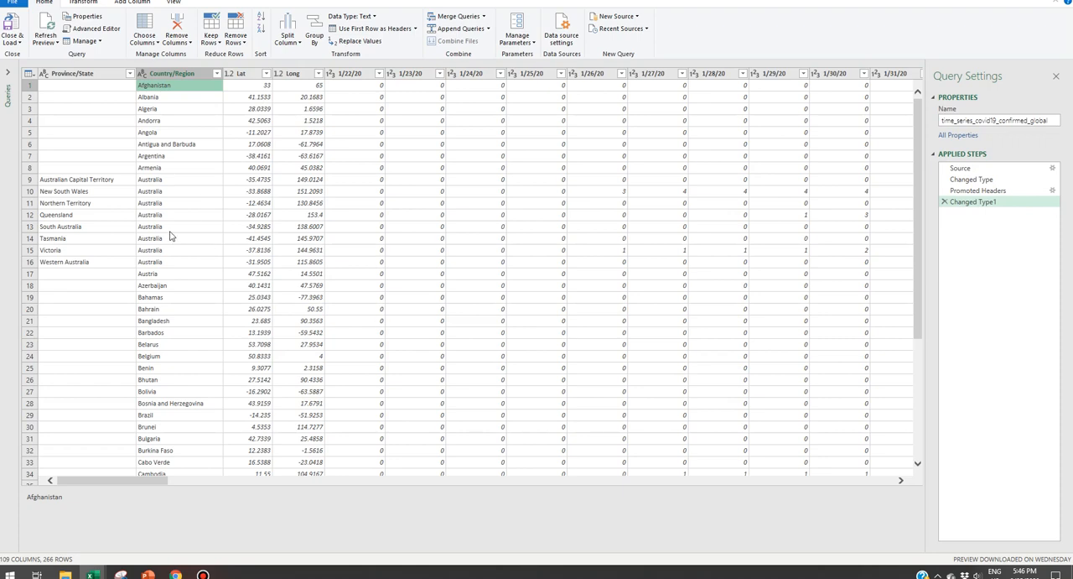
pyautogui.click(100, 77)
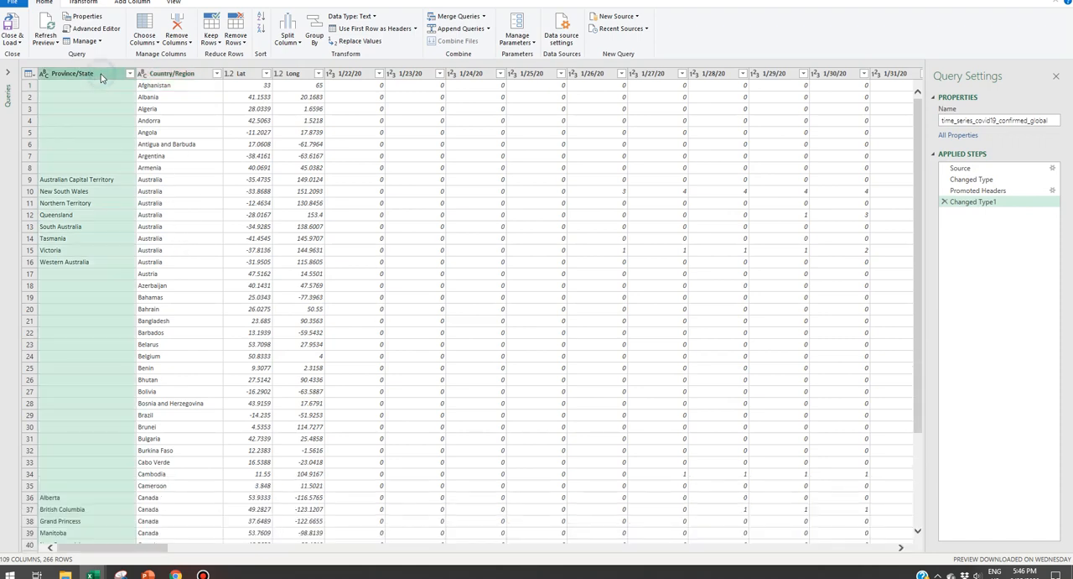
# Step: Unpivot all columns other than Province/State, Country/Region, Lat and Long
pyautogui.keyDown('shift'); pyautogui.click(308, 76); pyautogui.keyUp('shift')
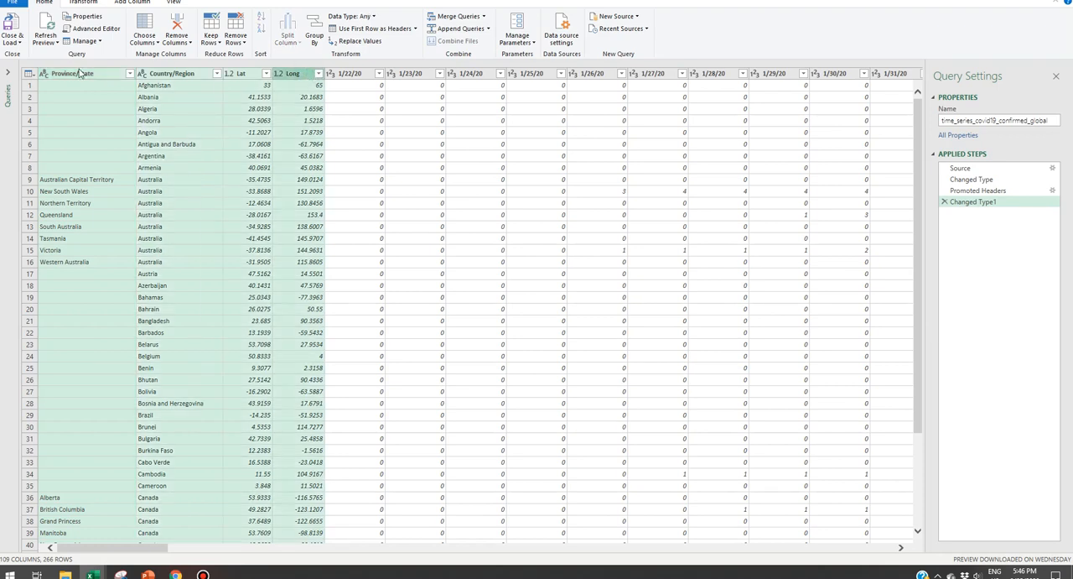
pyautogui.rightClick(286, 76)
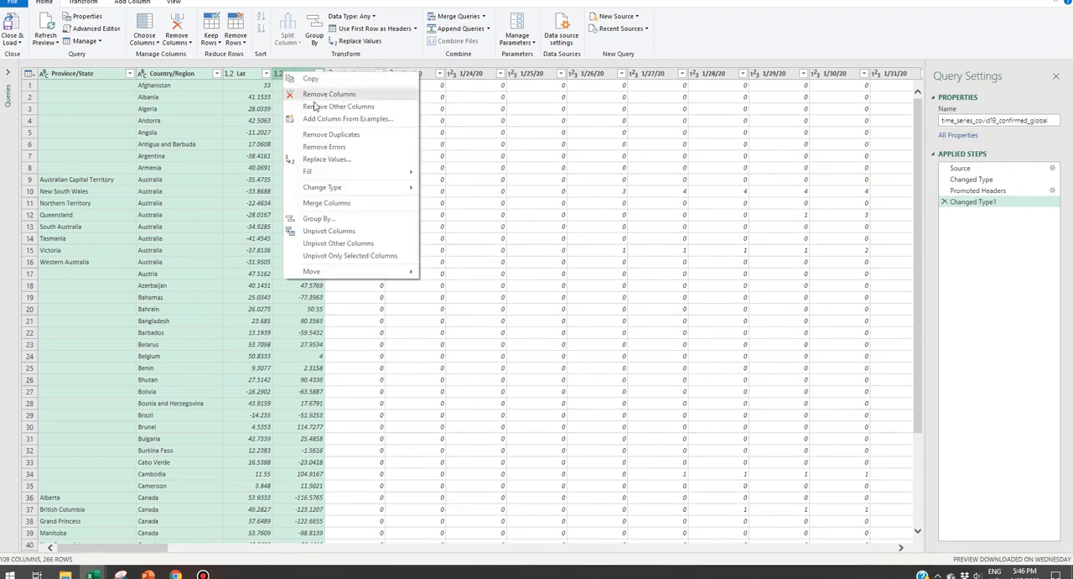
pyautogui.click(367, 245)
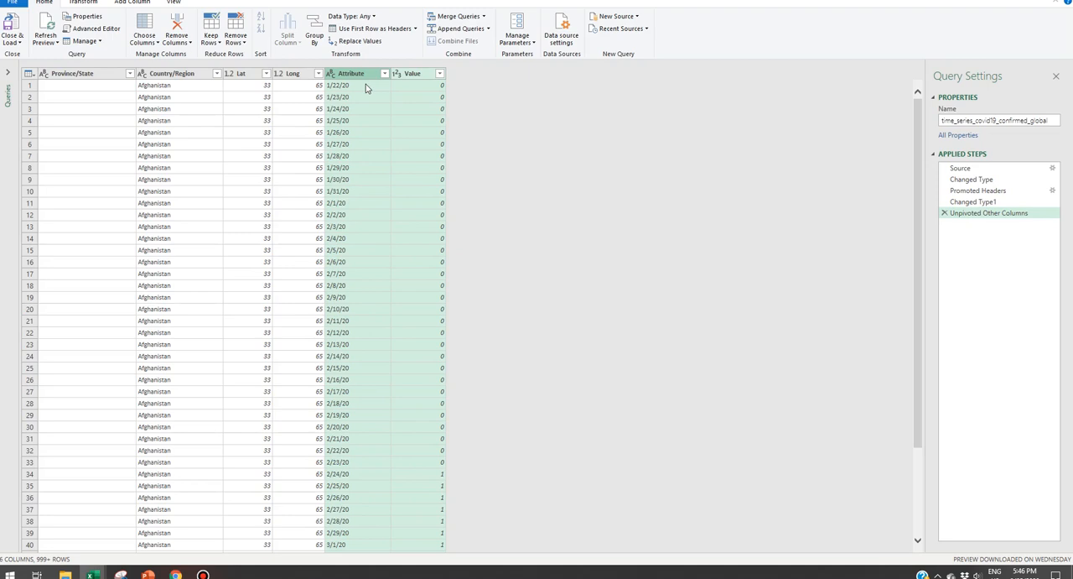
# Step: Rename the Attribute column as Date
pyautogui.doubleClick(353, 73)
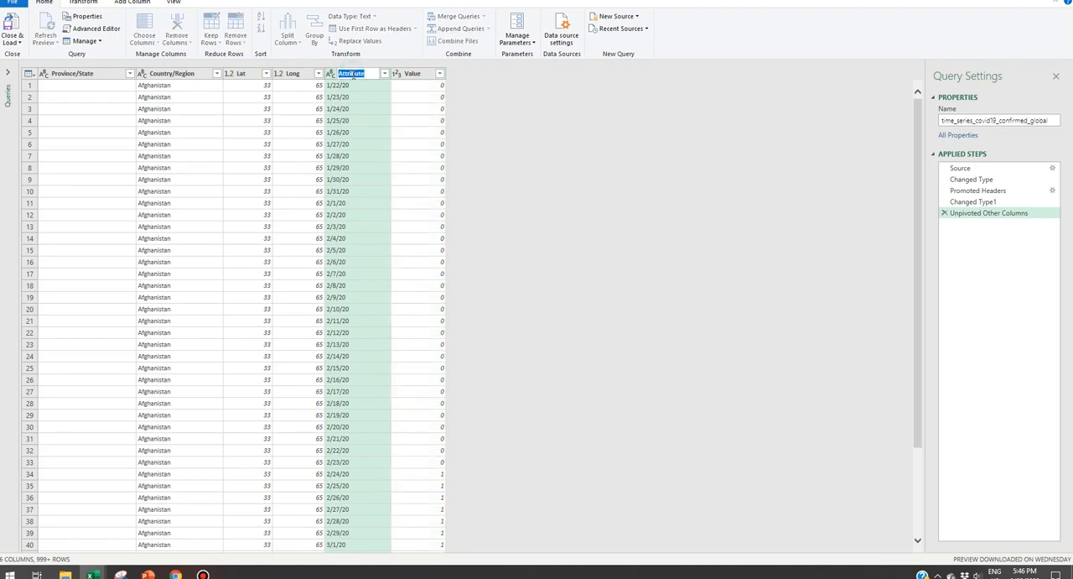
pyautogui.write('Date')
pyautogui.press('Return')
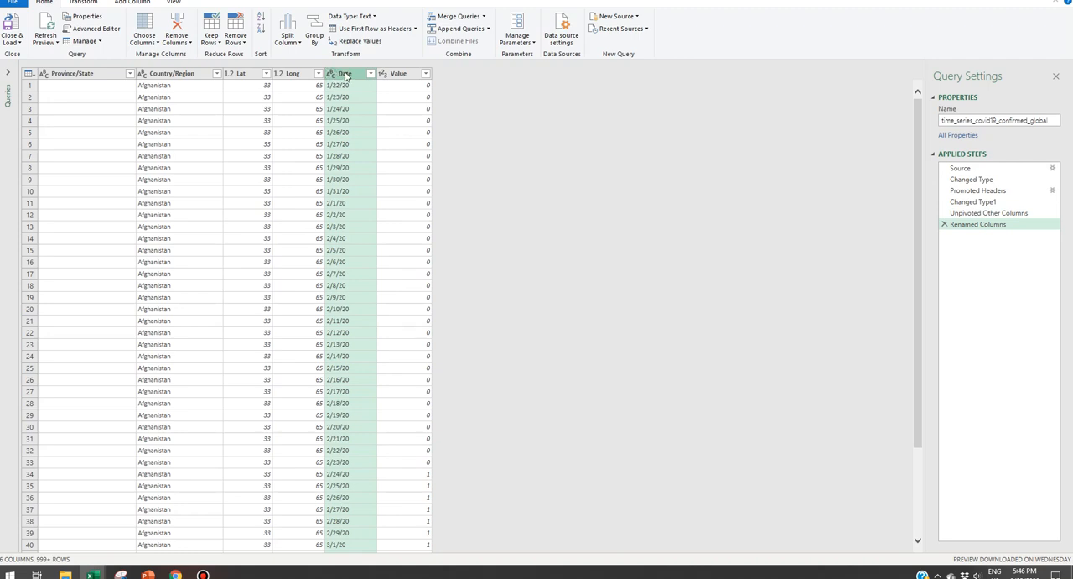
# Step: Change the Date column's type using locale, with data type Date and locale English (United States)
pyautogui.rightClick(344, 76)
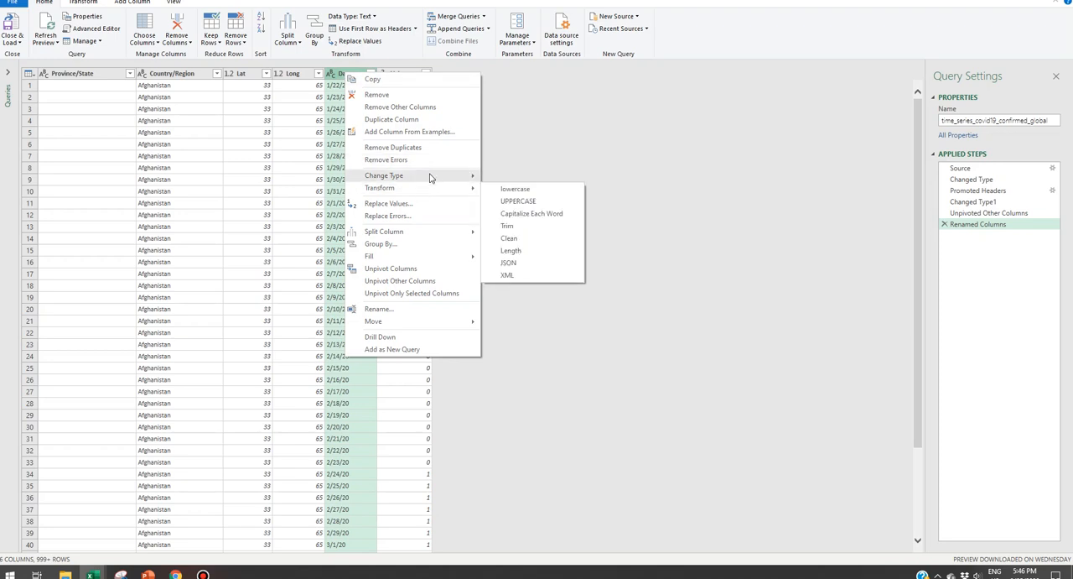
pyautogui.moveTo(434, 178)
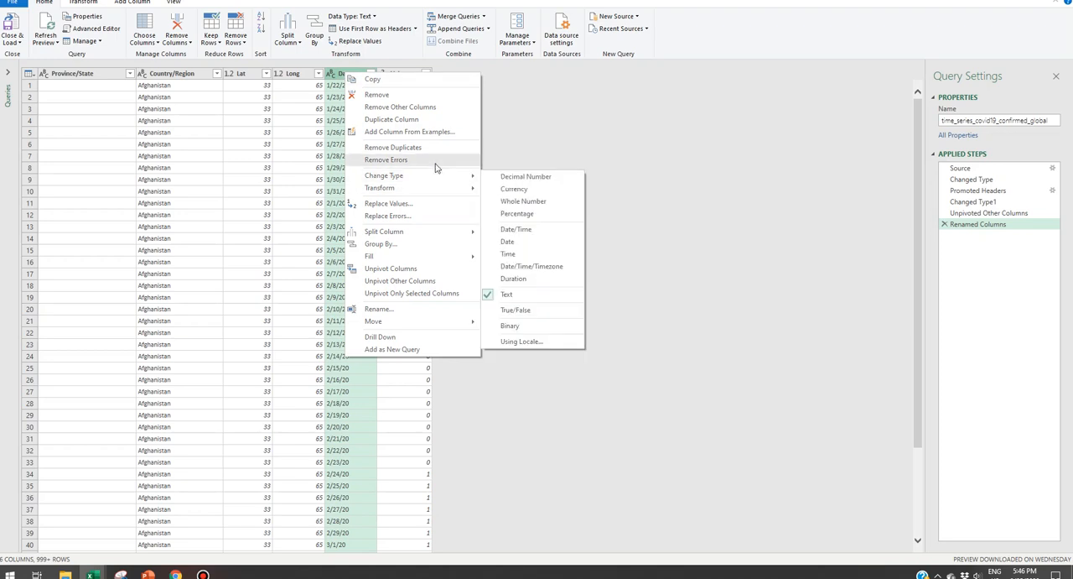
pyautogui.click(558, 344)
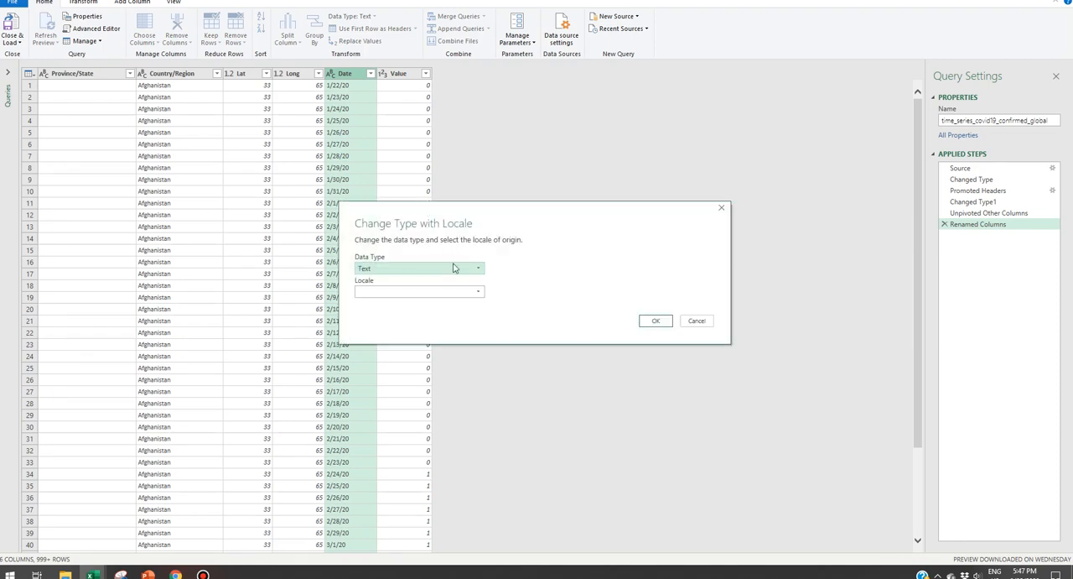
pyautogui.click(478, 270)
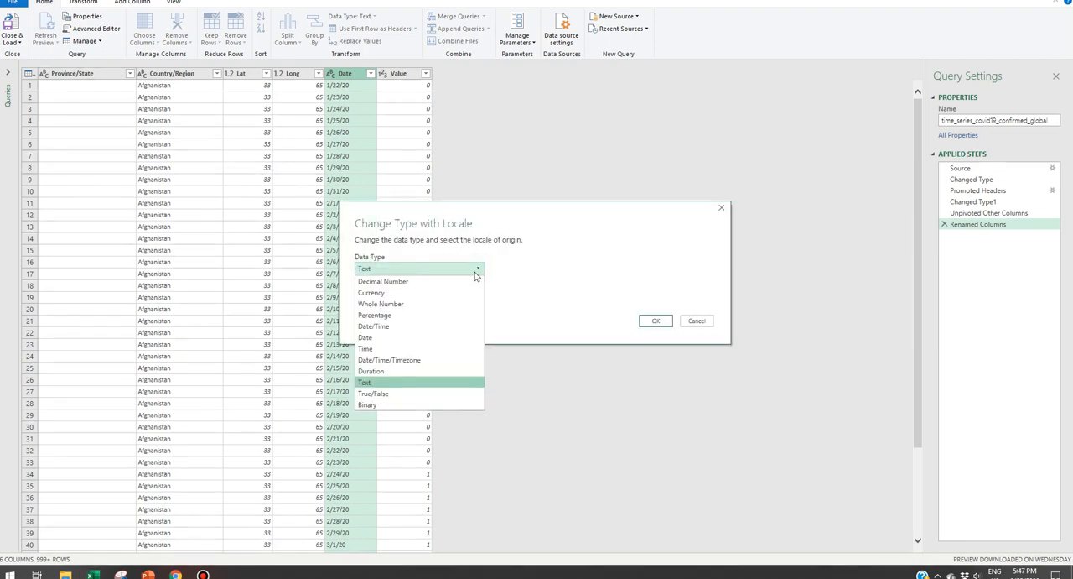
pyautogui.click(424, 338)
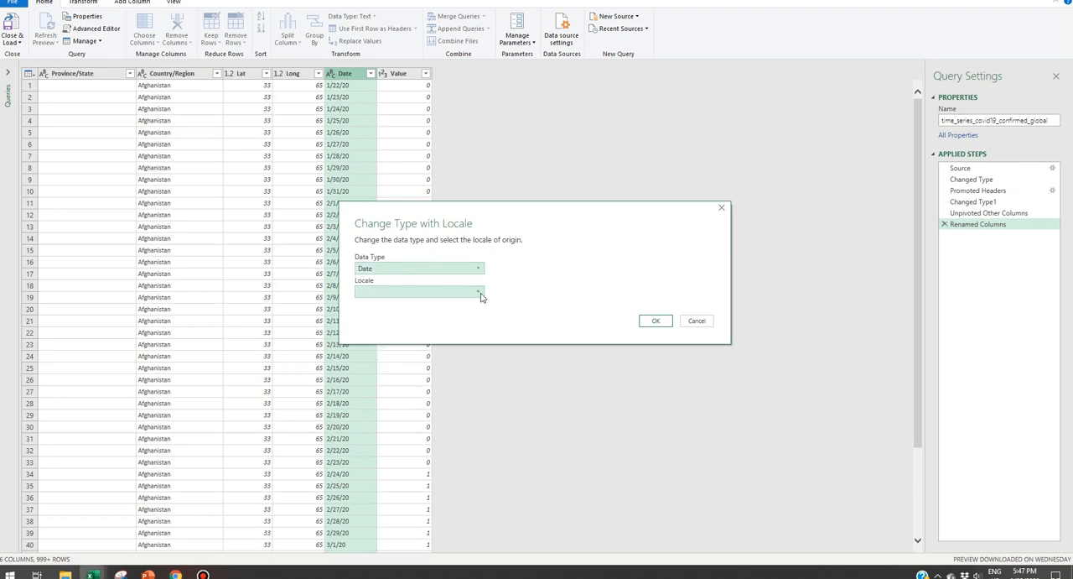
pyautogui.click(481, 291)
pyautogui.click(539, 470)
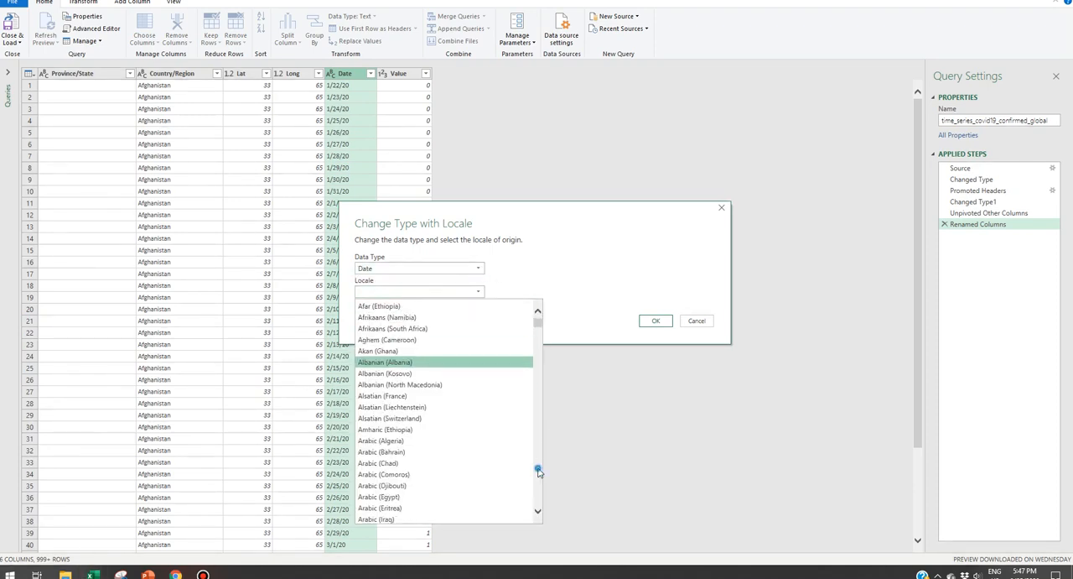
pyautogui.click(539, 470)
pyautogui.click(538, 470)
pyautogui.click(538, 470)
pyautogui.click(539, 470)
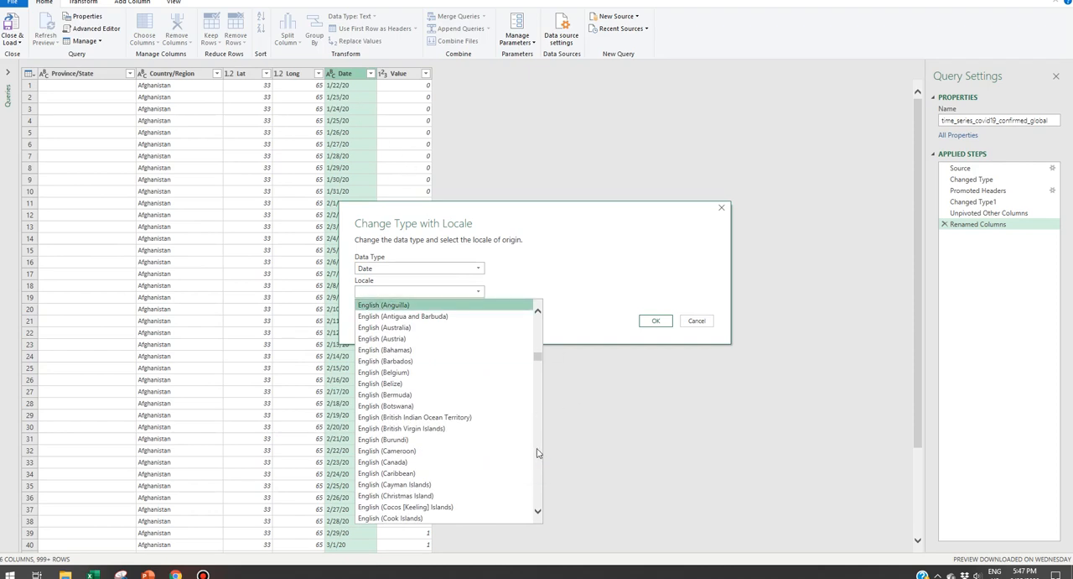
pyautogui.click(539, 459)
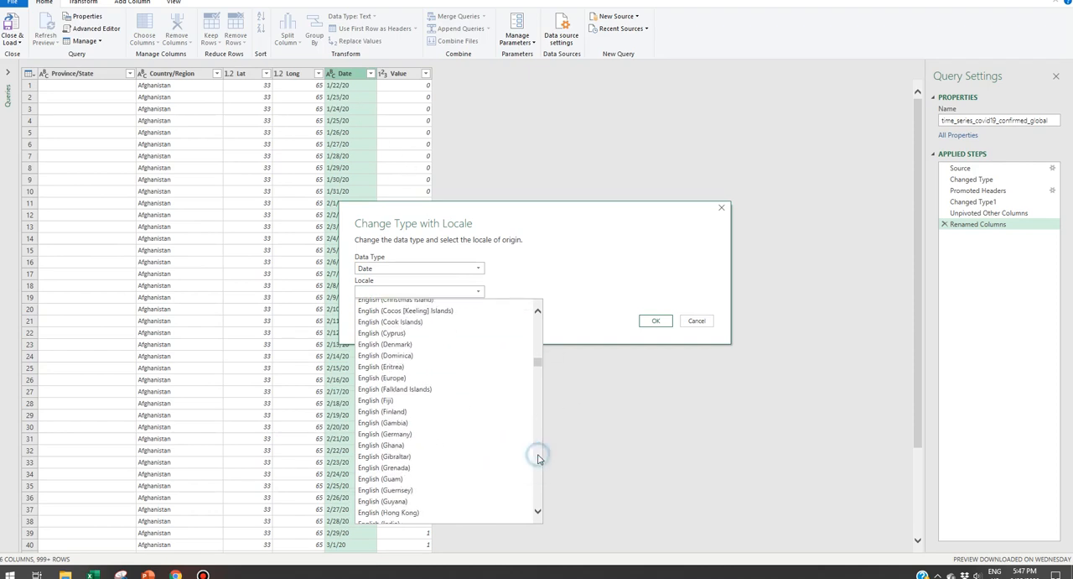
pyautogui.click(539, 458)
pyautogui.click(538, 459)
pyautogui.click(539, 459)
pyautogui.click(538, 459)
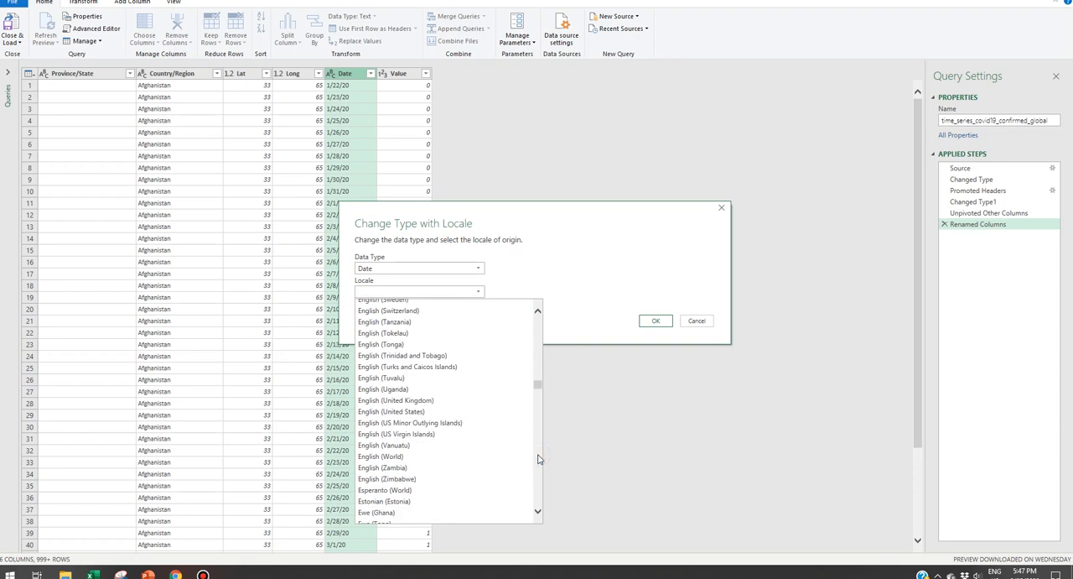
pyautogui.click(422, 413)
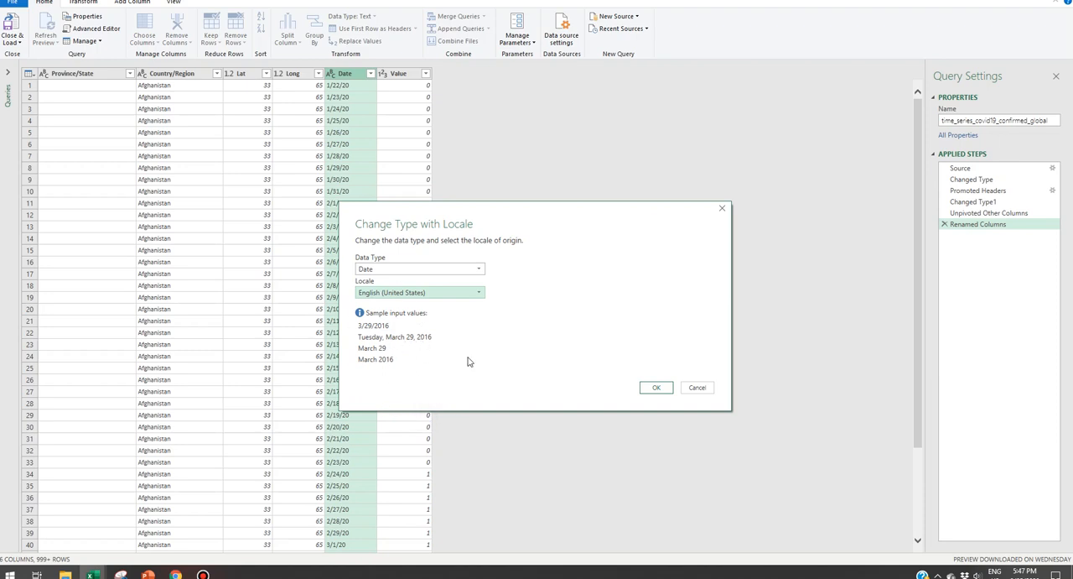
pyautogui.click(657, 388)
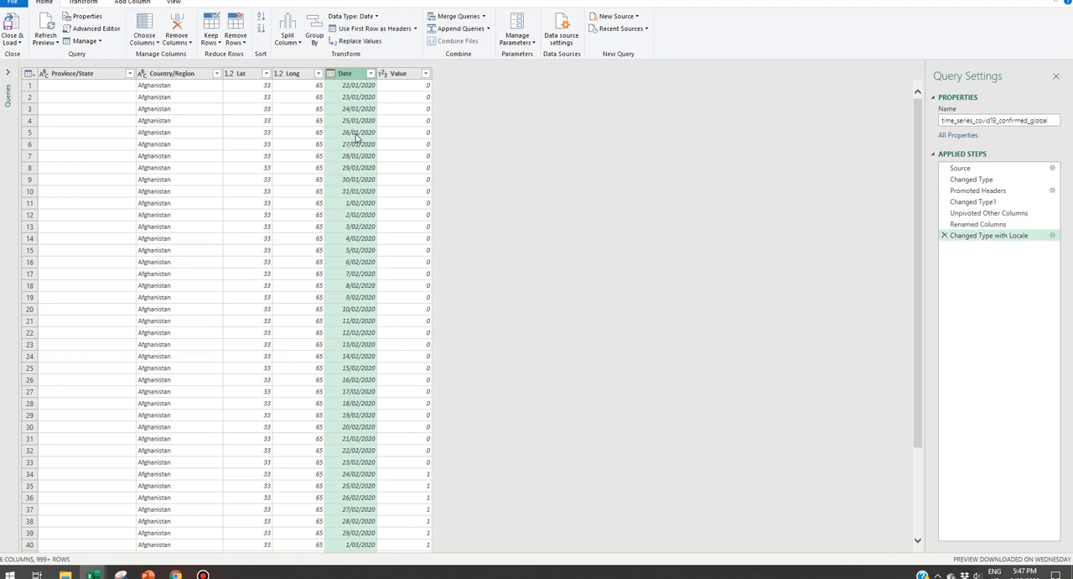
# Step: Check the converted values in the first rows of the Date column
pyautogui.click(360, 134)
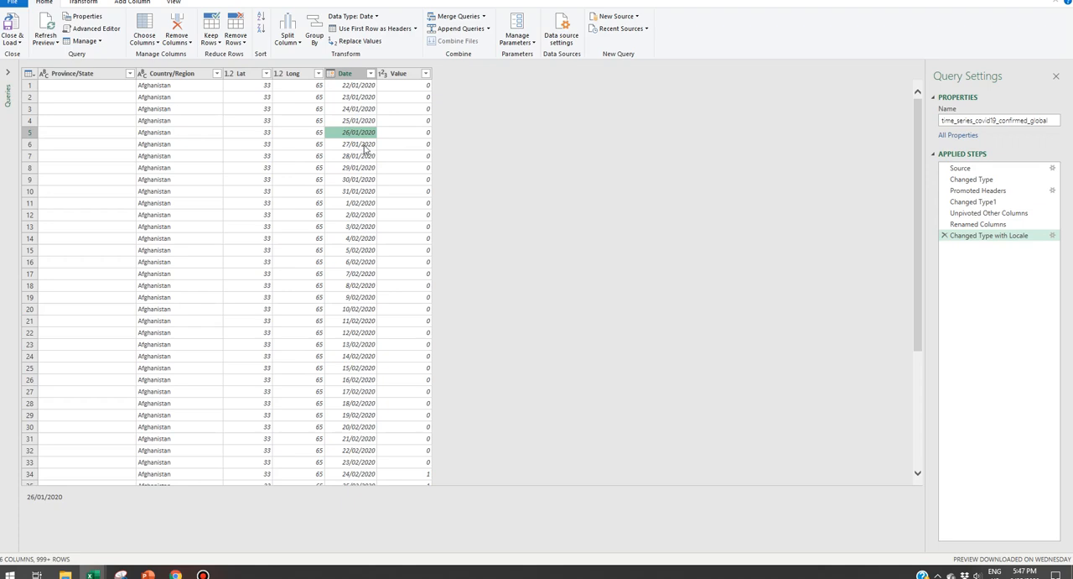
pyautogui.click(361, 144)
pyautogui.click(352, 136)
pyautogui.click(344, 123)
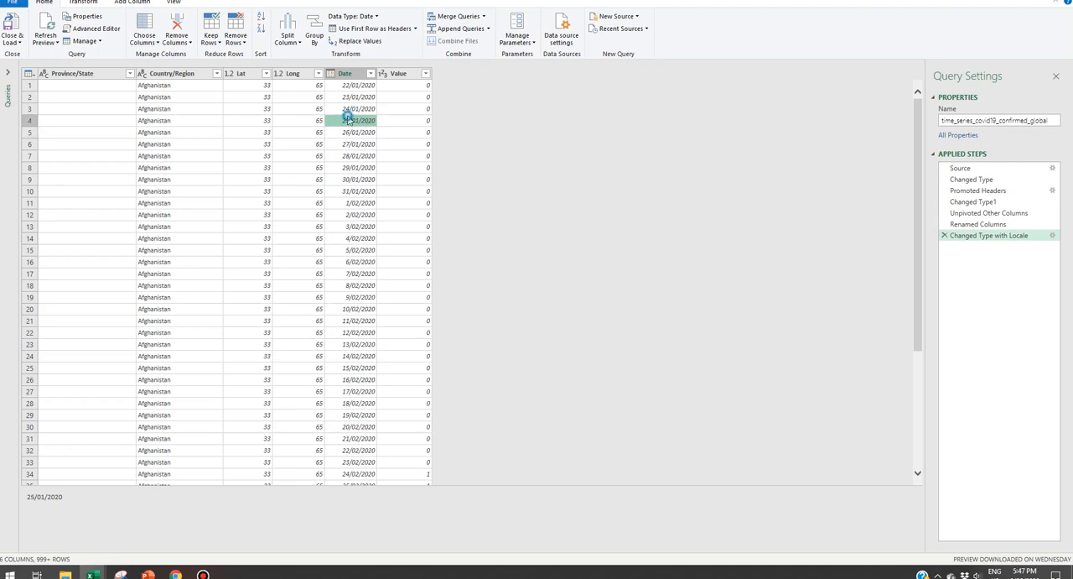
pyautogui.click(355, 110)
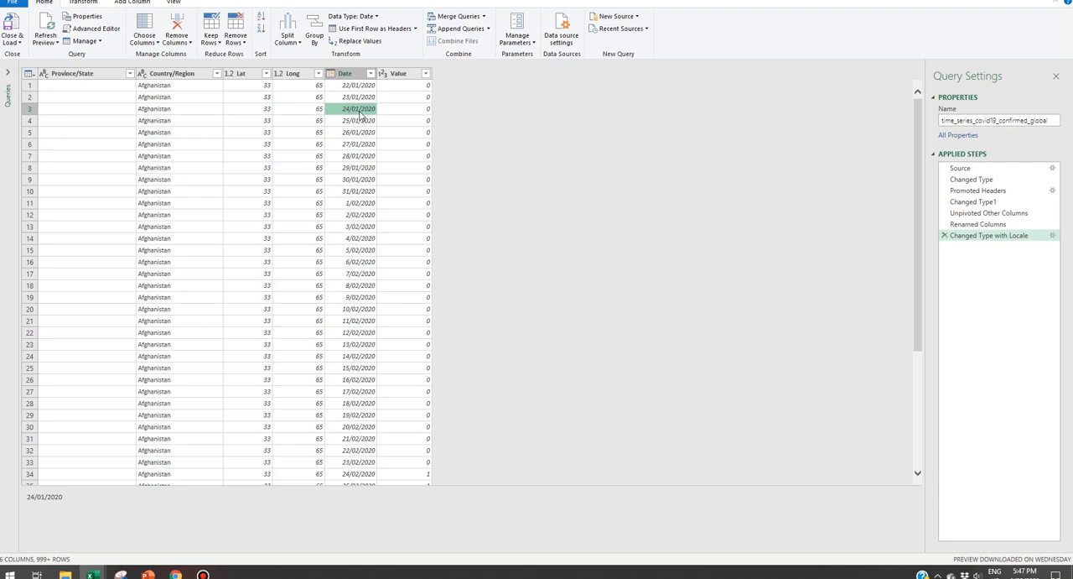
pyautogui.click(354, 98)
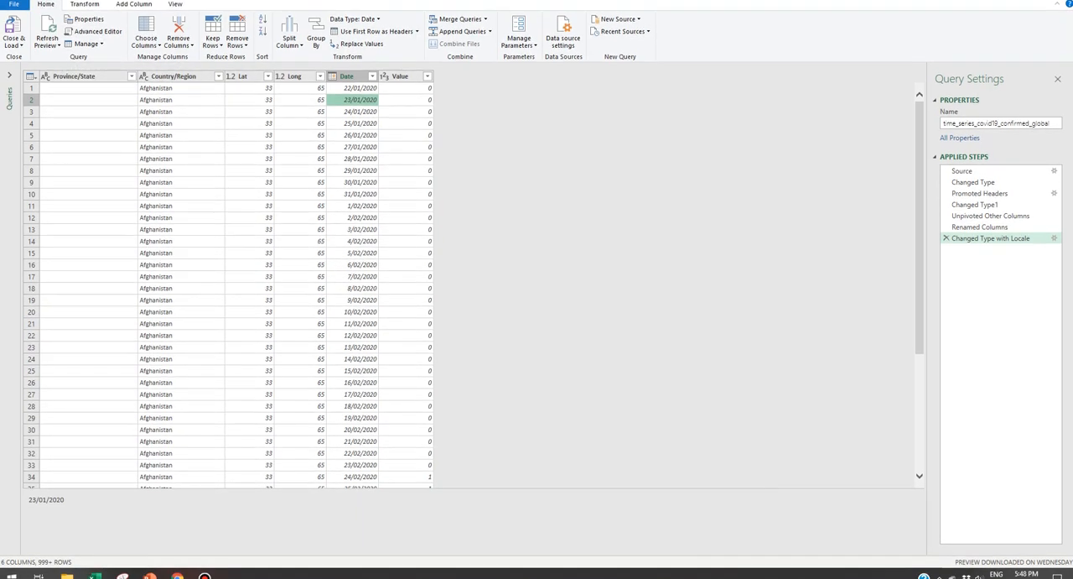
# Step: Open the query's M code in the Advanced Editor and add the function header "(GitHub) as table=>" above the let line
pyautogui.click(99, 34)
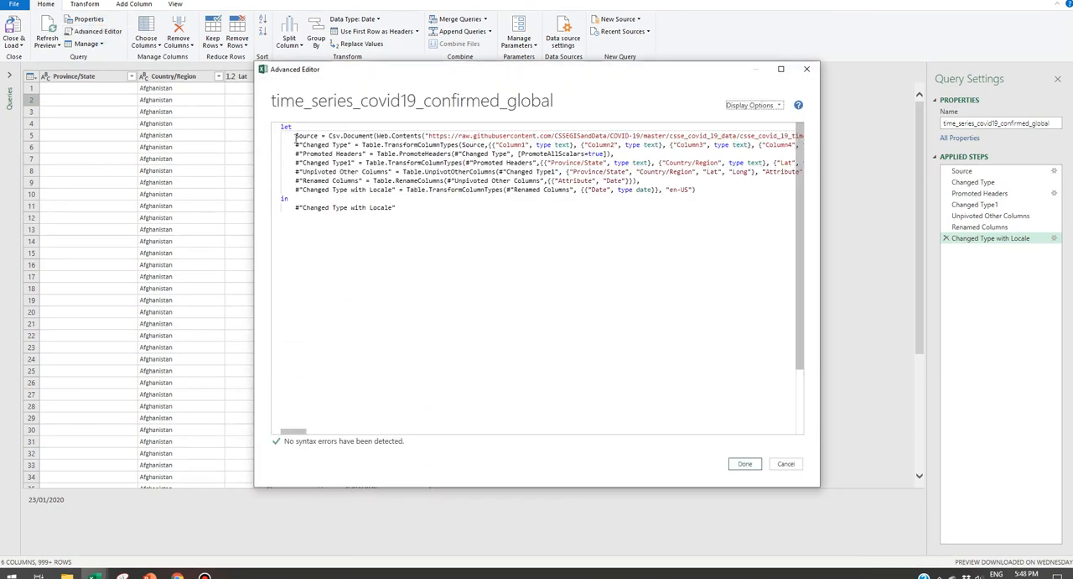
pyautogui.click(282, 130)
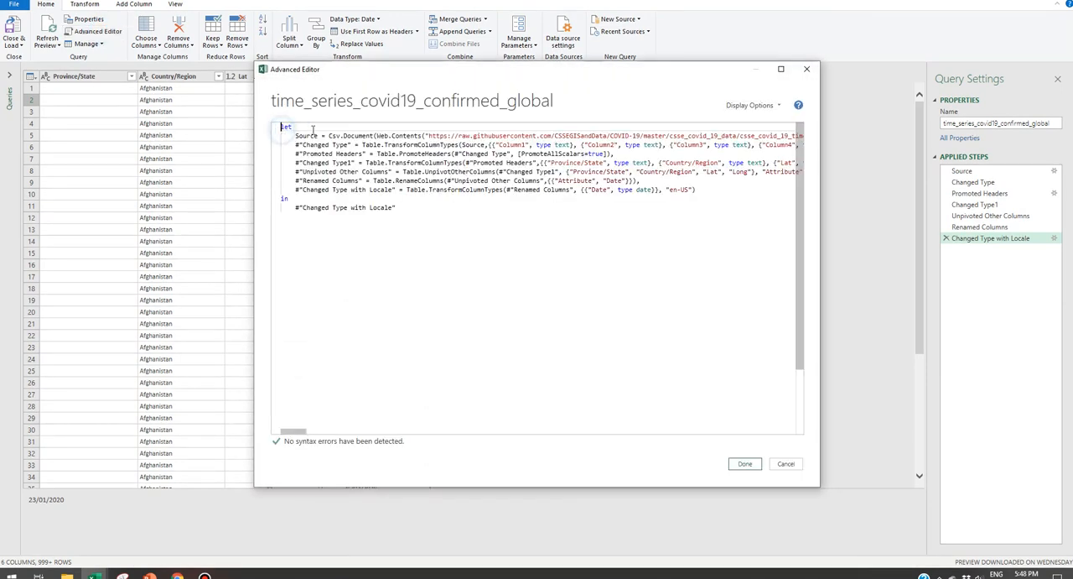
pyautogui.press('Return')
pyautogui.press('Return')
pyautogui.press('Return')
pyautogui.click(295, 127)
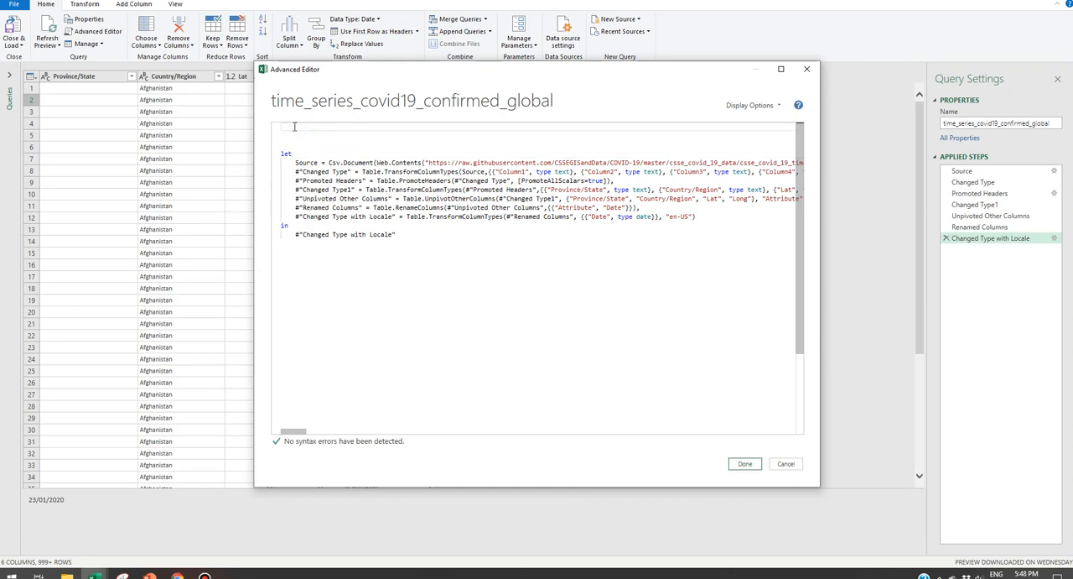
pyautogui.write('(')
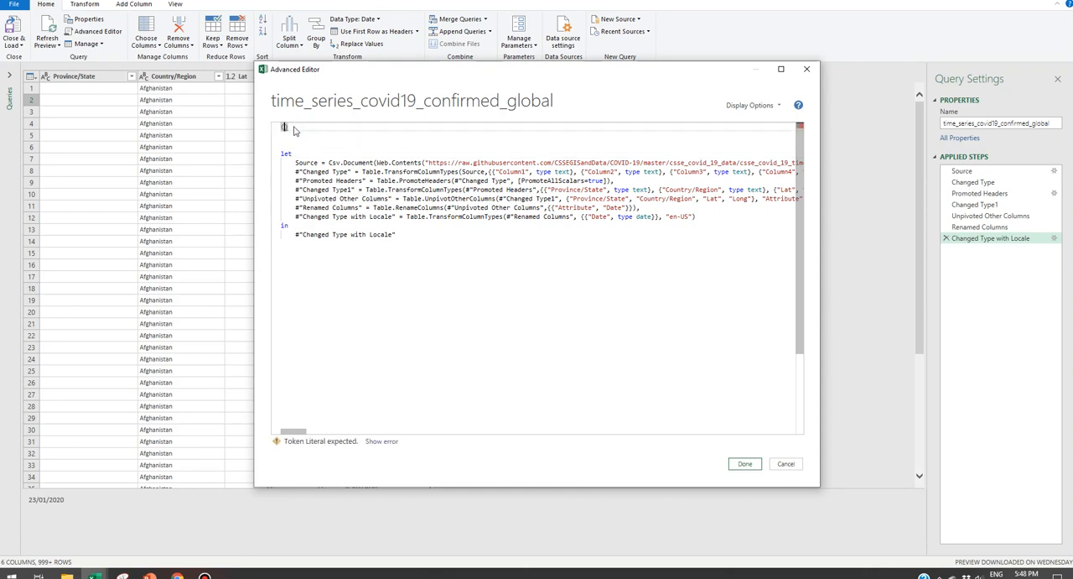
pyautogui.write('GitHu')
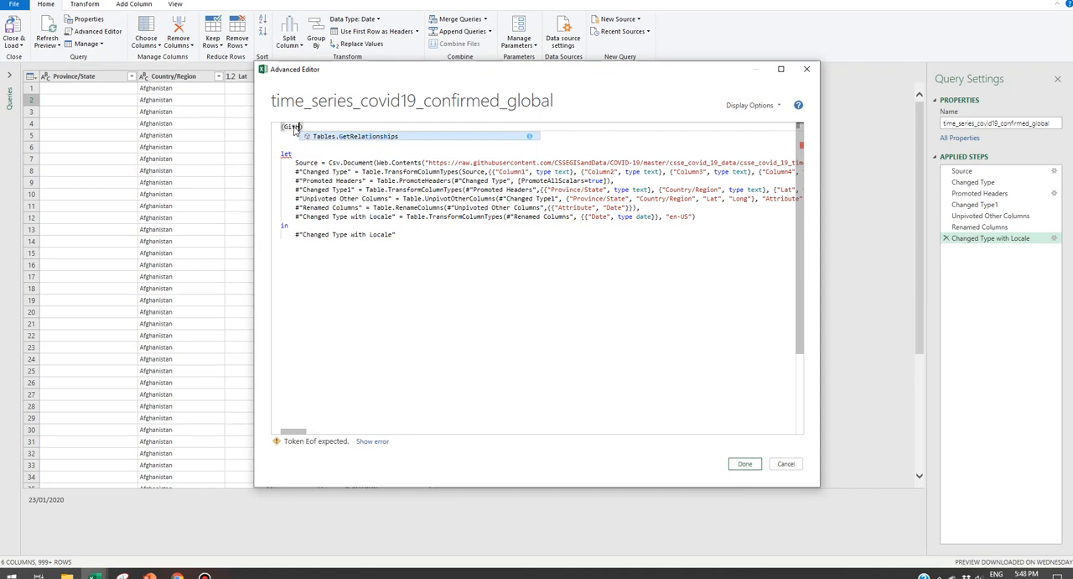
pyautogui.write('b) as table')
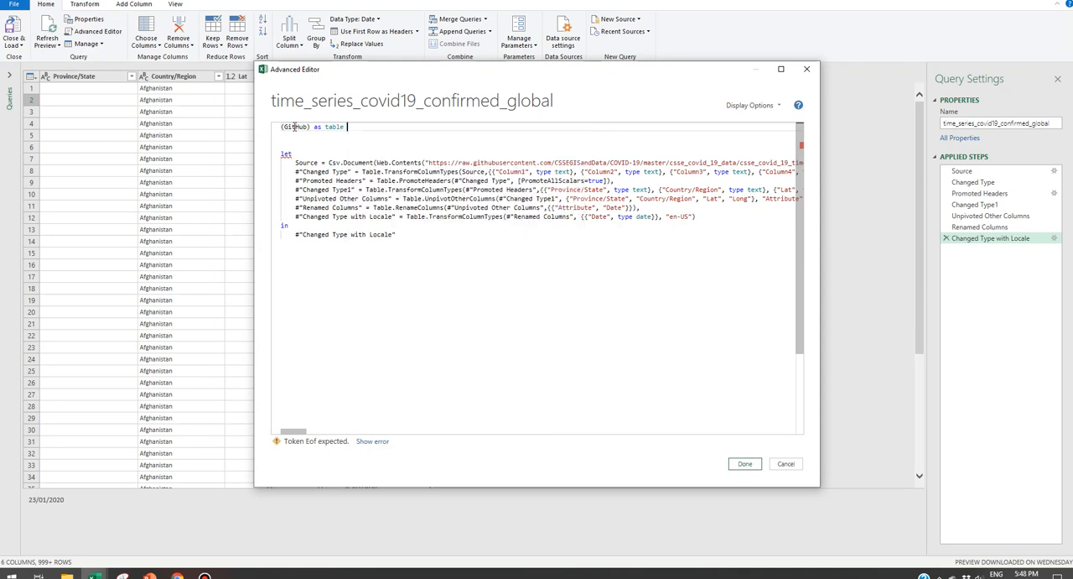
pyautogui.write(' =>')
# Step: Replace the hard-coded URL inside Web.Contents on the Source line with the GitHub parameter and apply the code
pyautogui.click(426, 163)
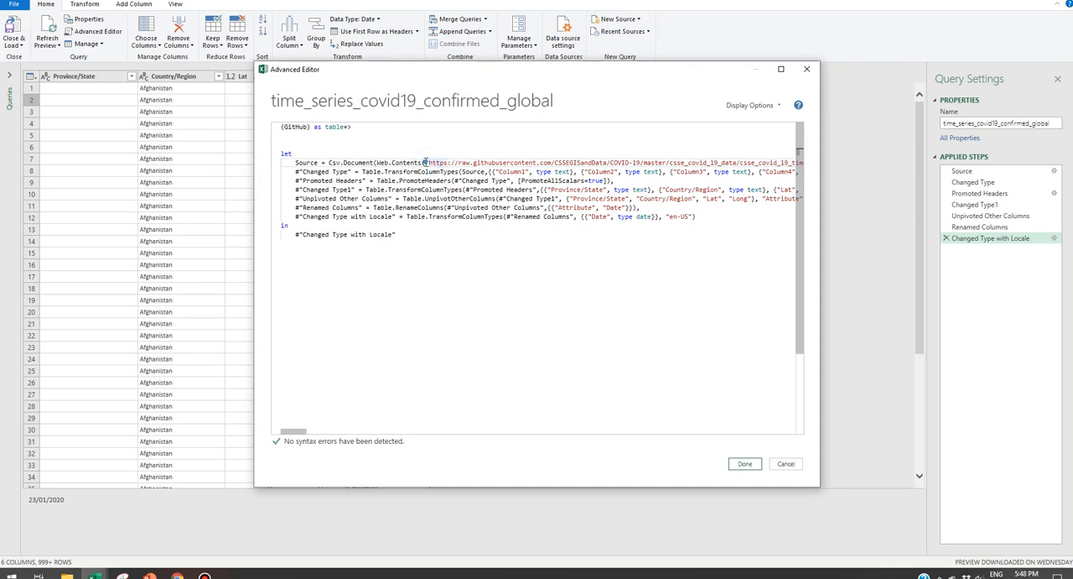
pyautogui.press('Delete')
pyautogui.press('Delete')
pyautogui.press('Delete')
pyautogui.press('Delete')
pyautogui.press('Delete')
pyautogui.press('Delete')
pyautogui.press('Delete')
pyautogui.press('Delete')
pyautogui.press('Delete')
pyautogui.press('Delete')
pyautogui.press('Delete')
pyautogui.press('Delete')
pyautogui.press('Delete')
pyautogui.press('Delete')
pyautogui.press('Delete')
pyautogui.press('Delete')
pyautogui.press('Delete')
pyautogui.press('Delete')
pyautogui.press('Delete')
pyautogui.press('Delete')
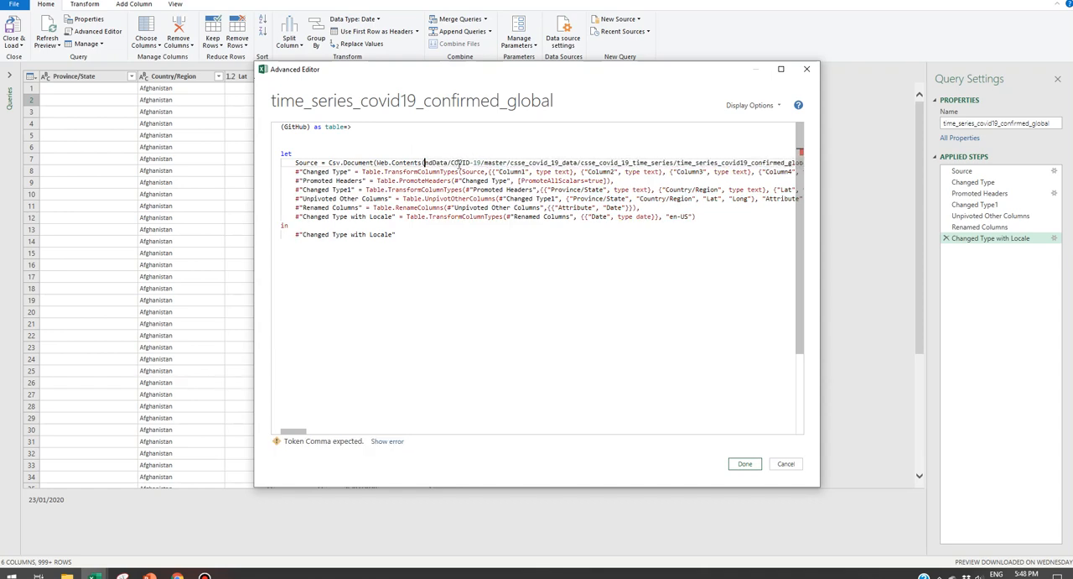
pyautogui.press('Delete')
pyautogui.press('Delete')
pyautogui.press('Delete')
pyautogui.press('Delete')
pyautogui.press('Delete')
pyautogui.press('Delete')
pyautogui.press('Delete')
pyautogui.press('Delete')
pyautogui.press('Delete')
pyautogui.press('Delete')
pyautogui.press('Delete')
pyautogui.press('Delete')
pyautogui.press('Delete')
pyautogui.press('Delete')
pyautogui.press('Delete')
pyautogui.press('Delete')
pyautogui.press('Delete')
pyautogui.press('Delete')
pyautogui.press('Delete')
pyautogui.press('Delete')
pyautogui.press('Delete')
pyautogui.press('Delete')
pyautogui.press('Delete')
pyautogui.press('Delete')
pyautogui.press('Delete')
pyautogui.press('Delete')
pyautogui.press('Delete')
pyautogui.press('Delete')
pyautogui.press('Delete')
pyautogui.press('Delete')
pyautogui.press('Delete')
pyautogui.press('Delete')
pyautogui.press('Delete')
pyautogui.press('Delete')
pyautogui.press('Delete')
pyautogui.press('Delete')
pyautogui.press('Delete')
pyautogui.press('Delete')
pyautogui.press('Delete')
pyautogui.press('Delete')
pyautogui.press('Delete')
pyautogui.press('Delete')
pyautogui.press('Delete')
pyautogui.press('Delete')
pyautogui.press('Delete')
pyautogui.press('Delete')
pyautogui.press('Delete')
pyautogui.press('Delete')
pyautogui.press('Delete')
pyautogui.press('Delete')
pyautogui.press('Delete')
pyautogui.press('Delete')
pyautogui.press('Delete')
pyautogui.press('Delete')
pyautogui.press('Delete')
pyautogui.press('Delete')
pyautogui.press('Delete')
pyautogui.press('Delete')
pyautogui.press('Delete')
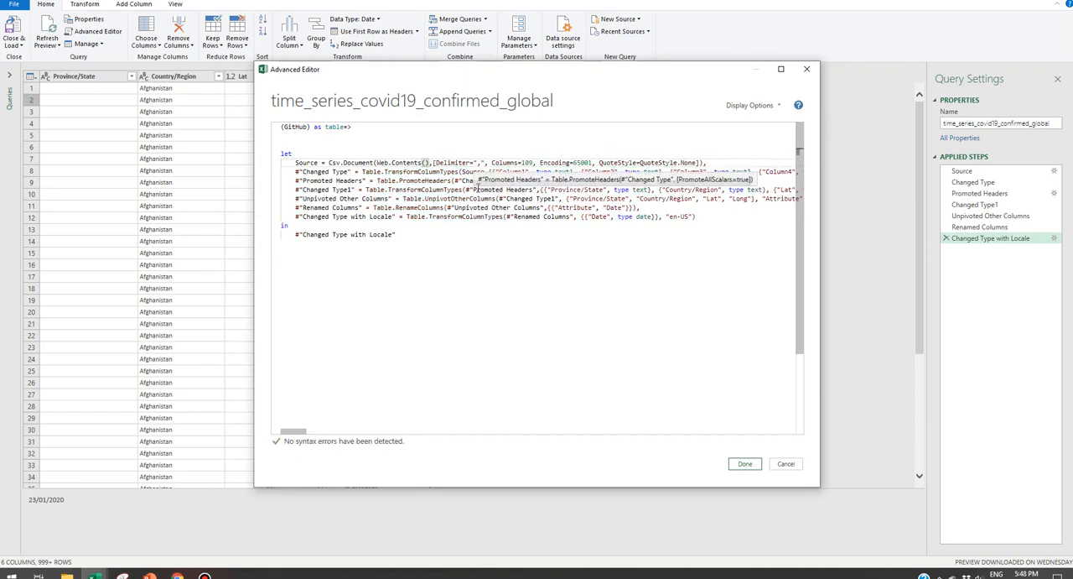
pyautogui.write('Gi')
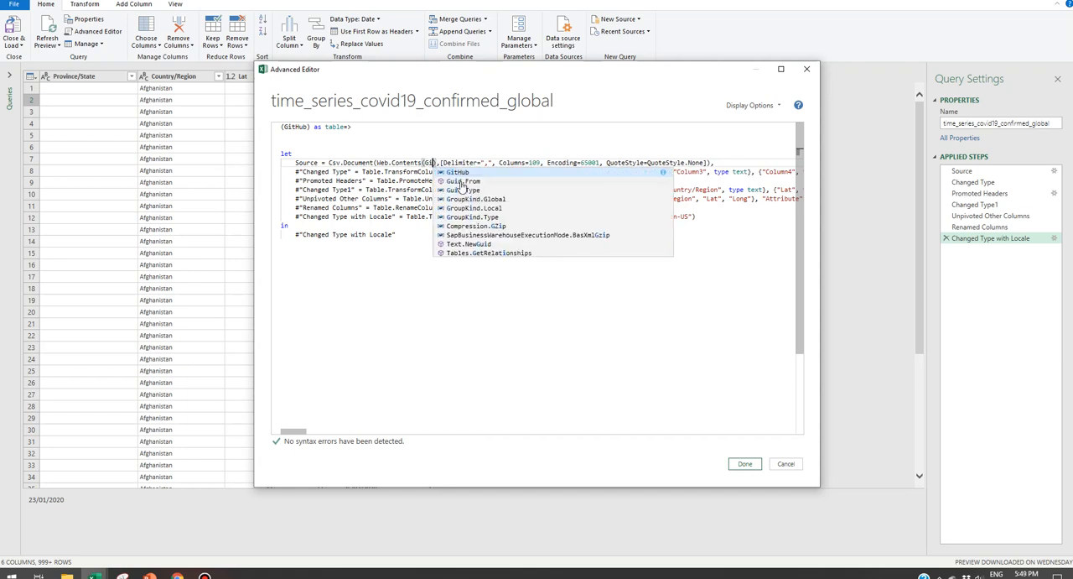
pyautogui.click(459, 172)
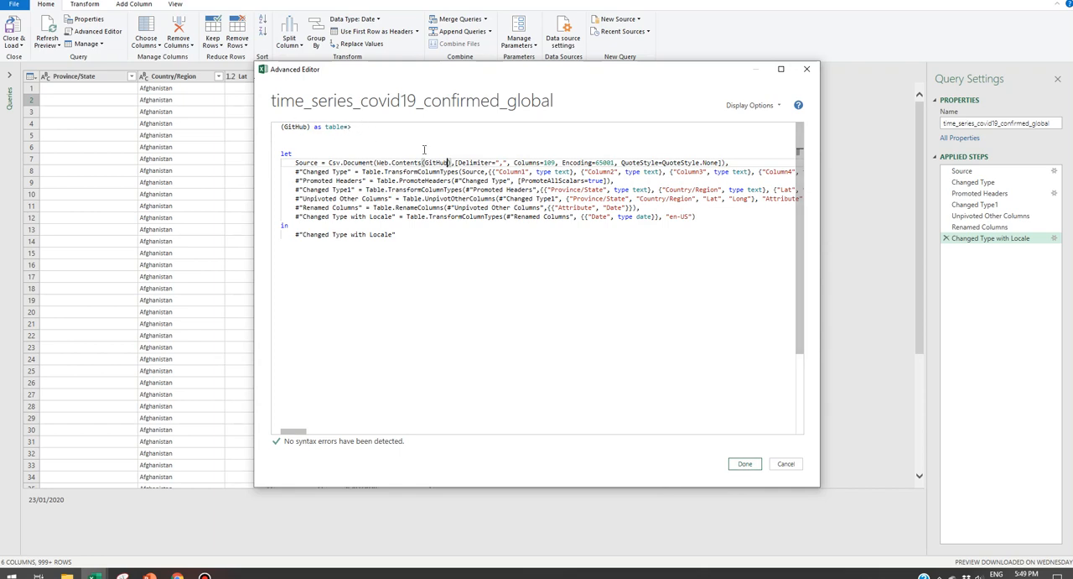
pyautogui.click(756, 466)
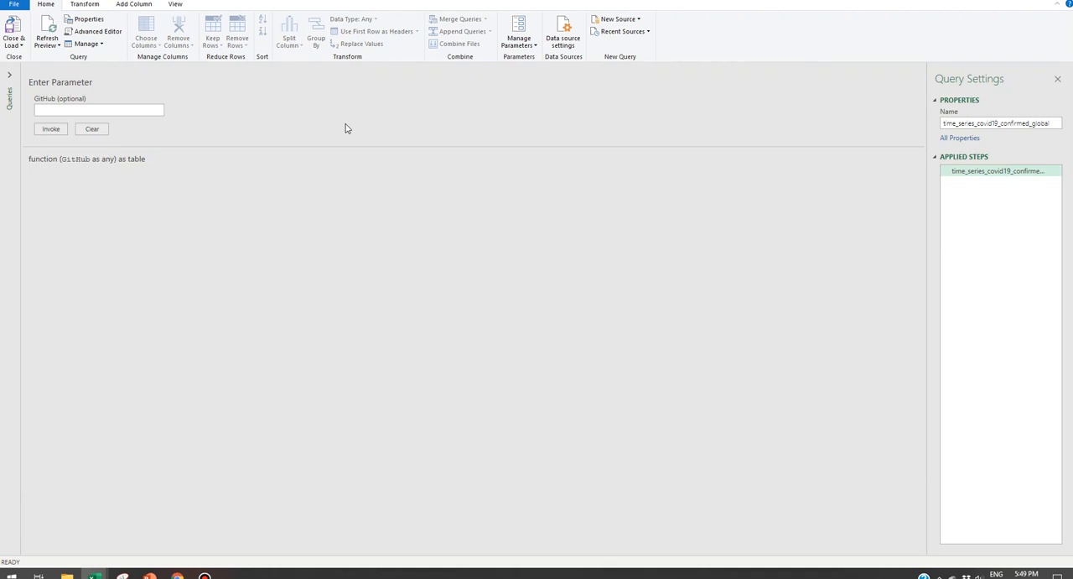
# Step: Rename the function query to fxCovid, load it back to the workbook and select it among the queries
pyautogui.doubleClick(1054, 126)
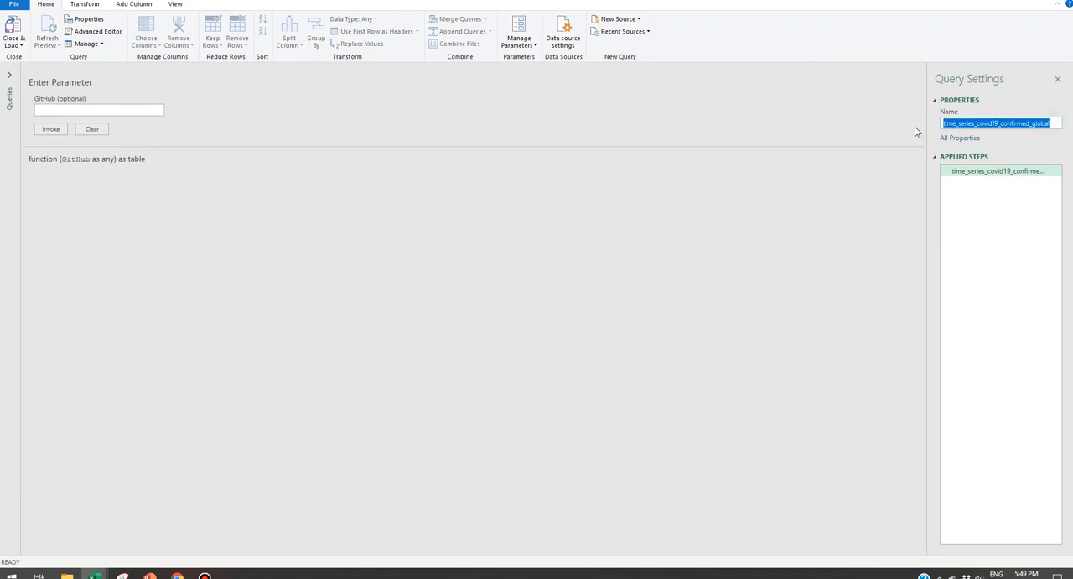
pyautogui.write('t')
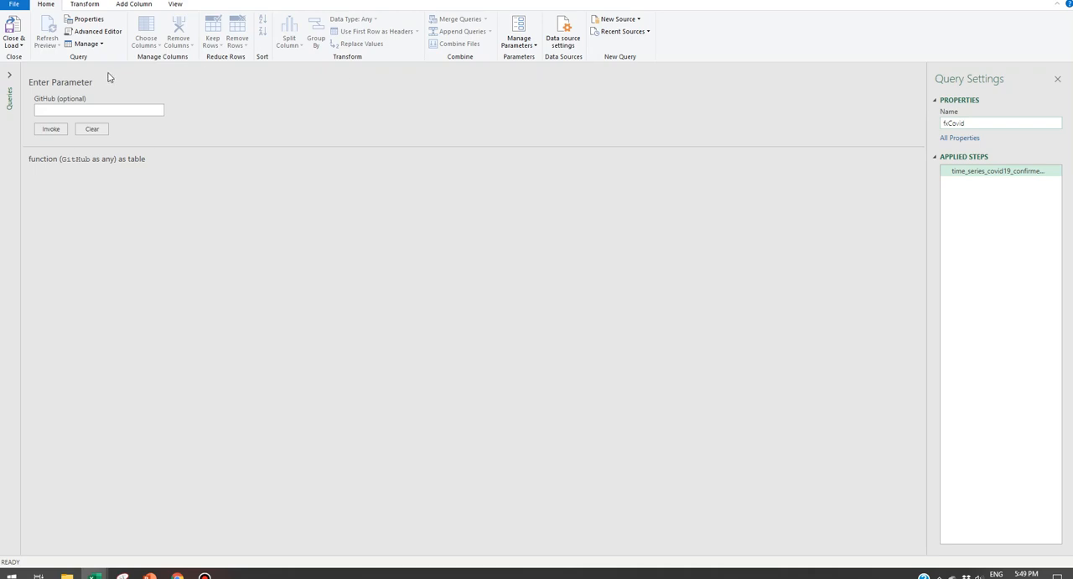
pyautogui.click(18, 46)
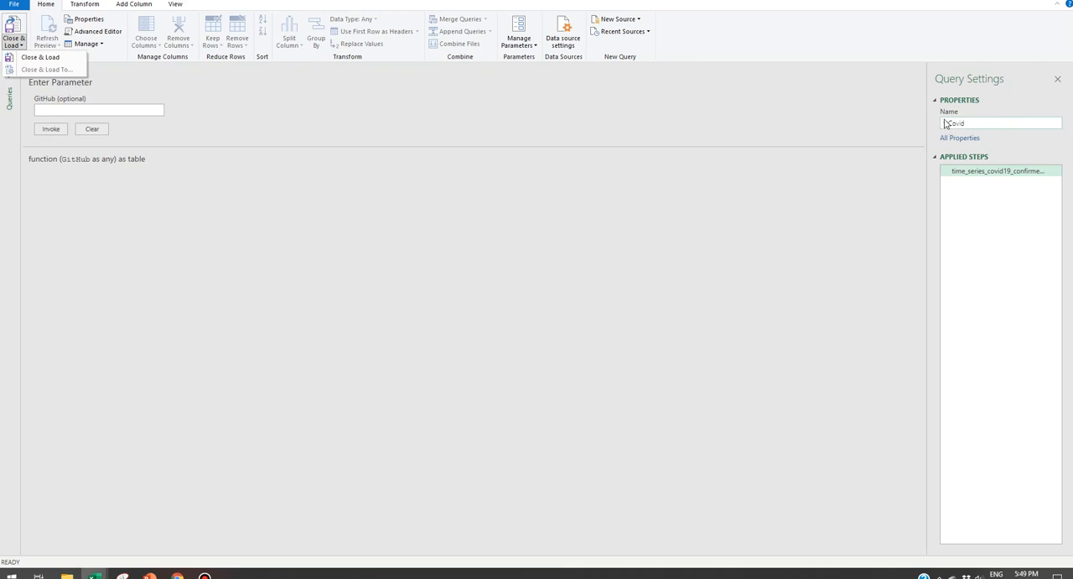
pyautogui.click(40, 57)
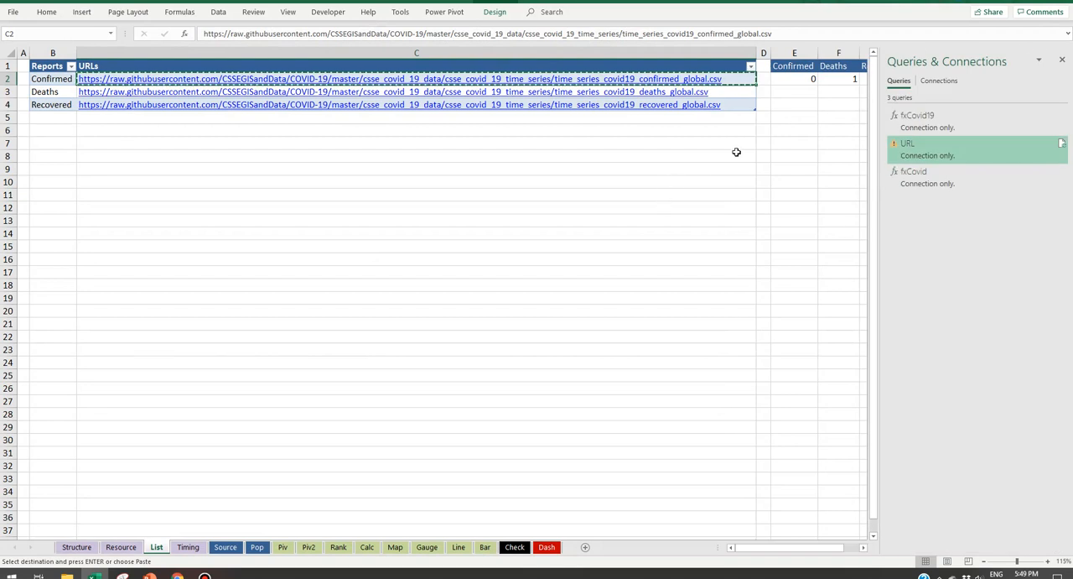
pyautogui.click(921, 183)
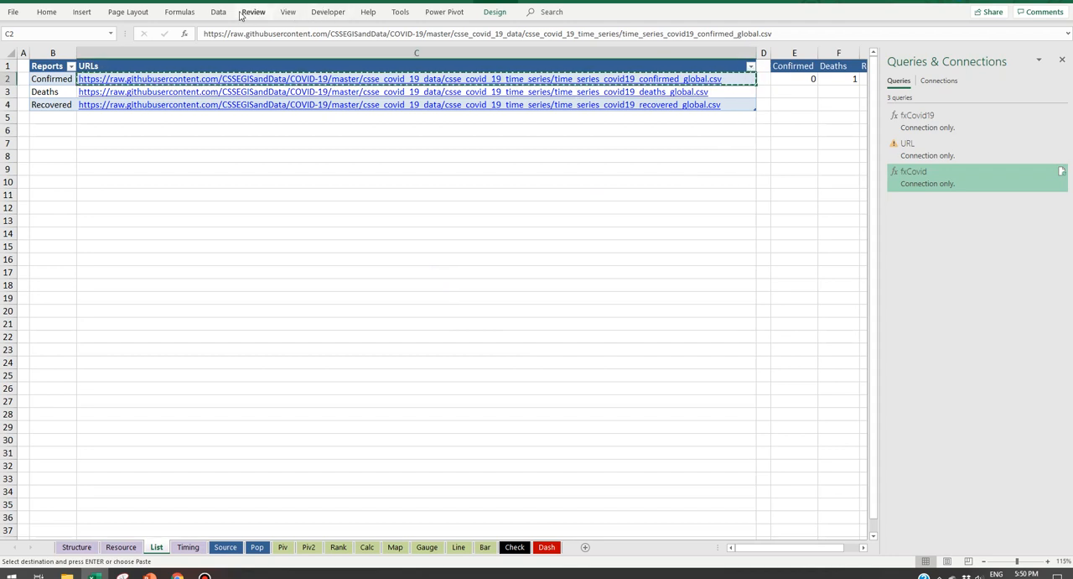
# Step: Load the worksheet table of Reports and URLs into the Power Query Editor and select its URLs column
pyautogui.click(220, 11)
pyautogui.click(97, 43)
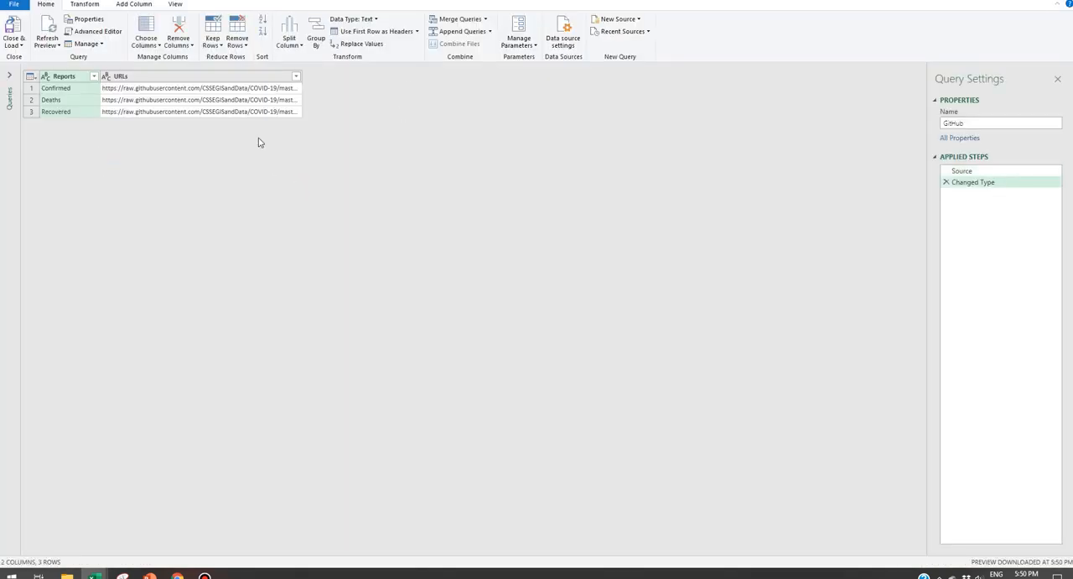
pyautogui.click(268, 76)
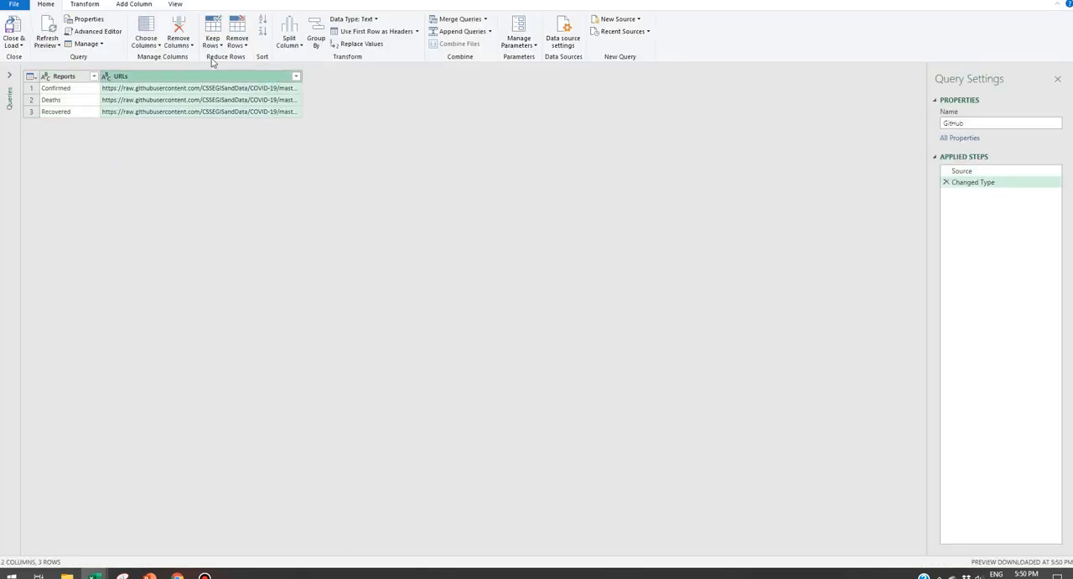
# Step: Add a custom column named GetData with the formula fxCovid([URLs])
pyautogui.click(135, 4)
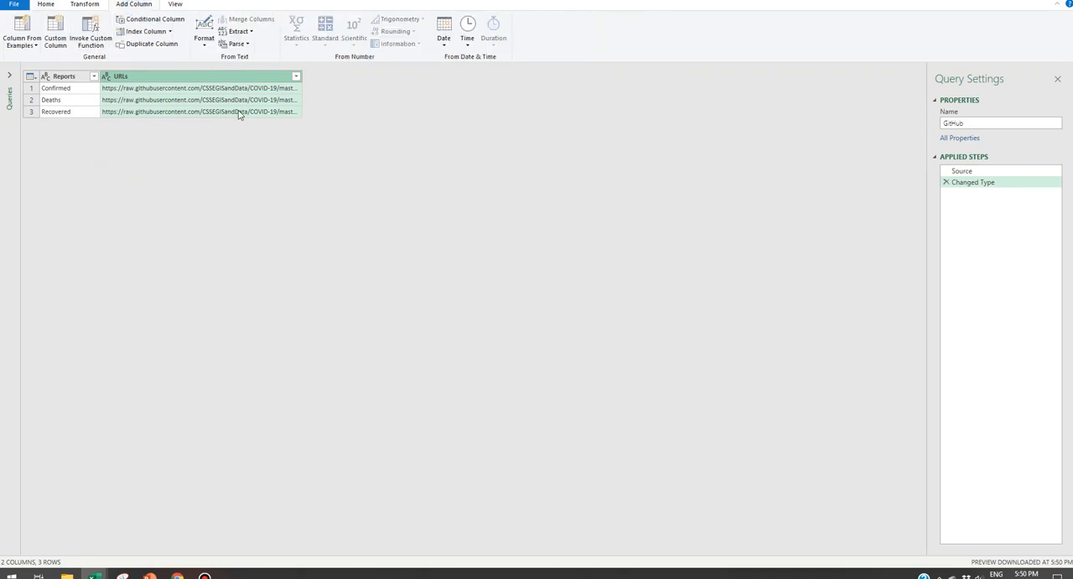
pyautogui.click(59, 32)
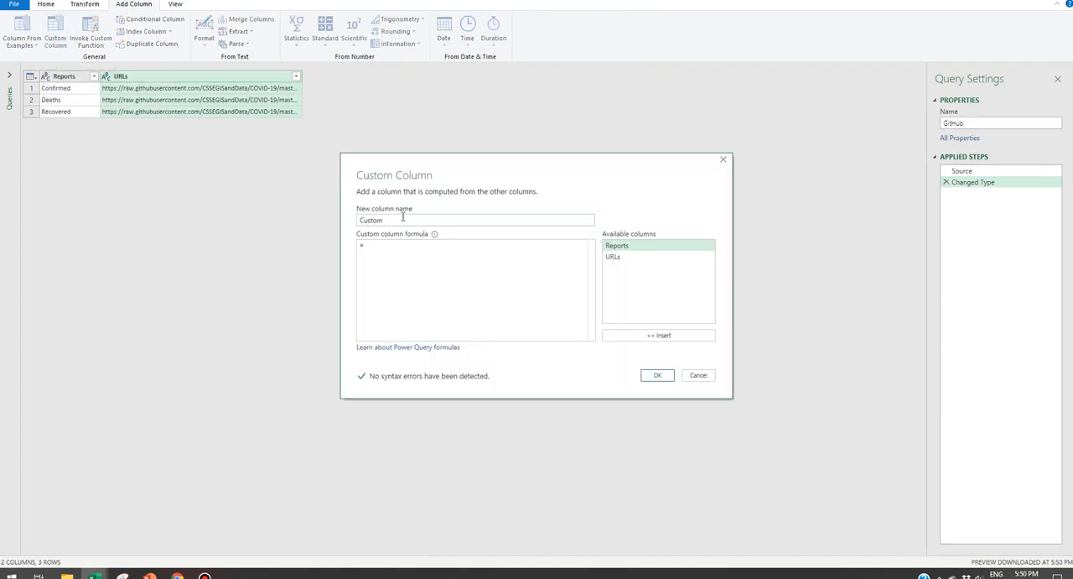
pyautogui.write('GetData')
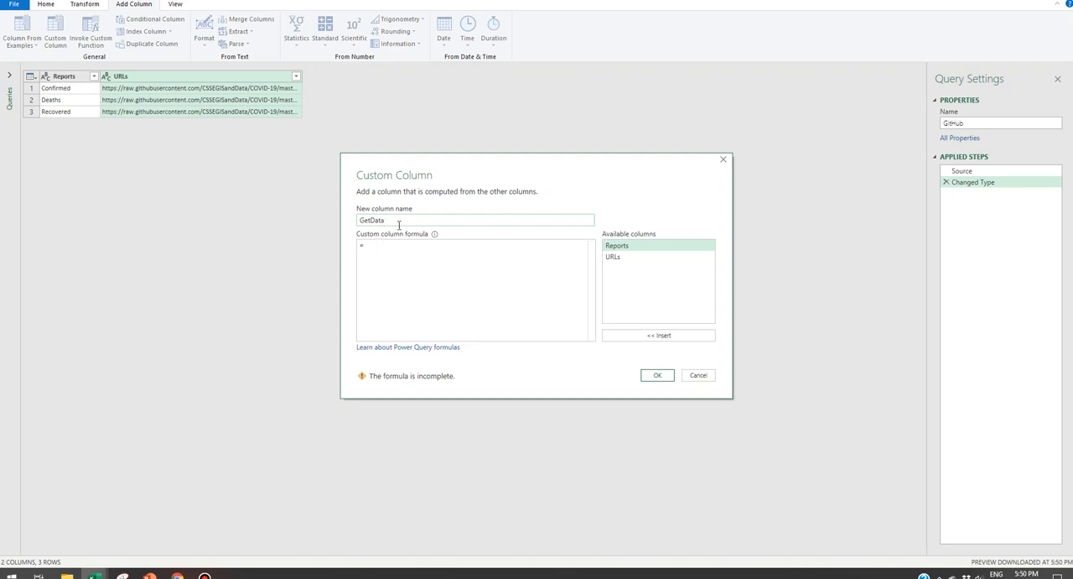
pyautogui.click(386, 247)
pyautogui.write('fx')
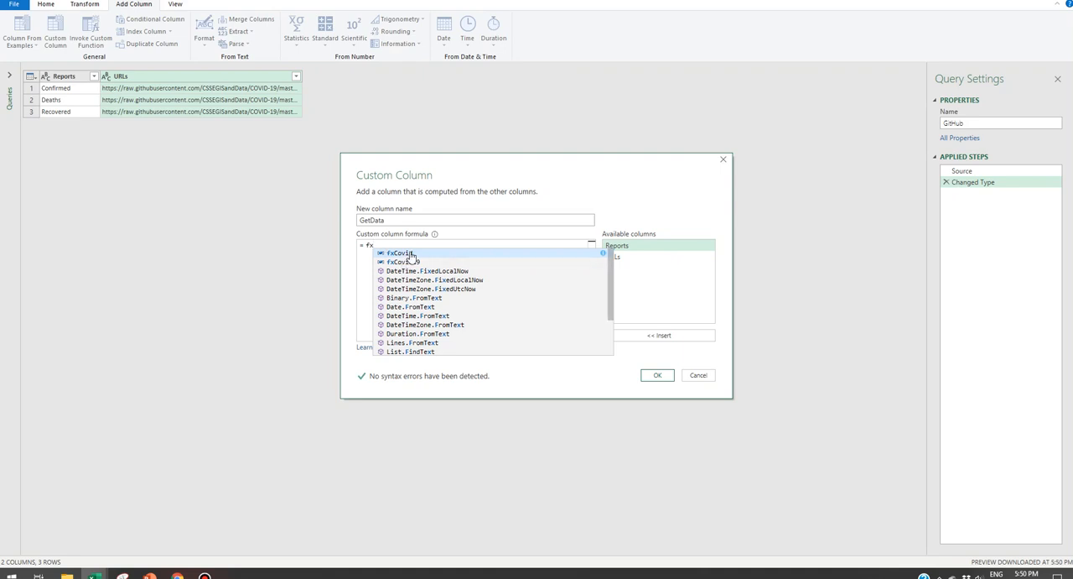
pyautogui.click(407, 253)
pyautogui.write('(')
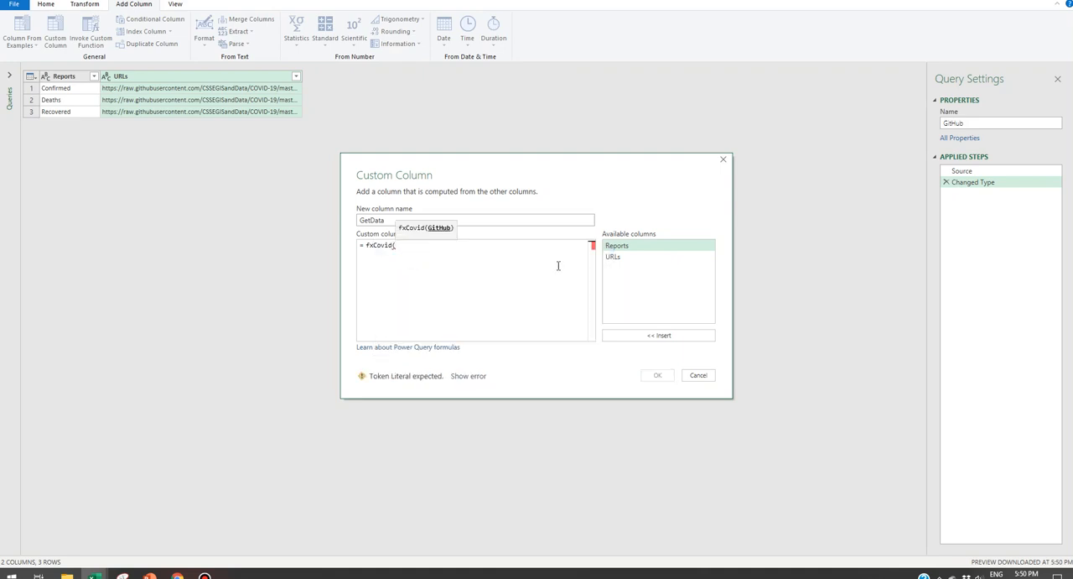
pyautogui.doubleClick(615, 256)
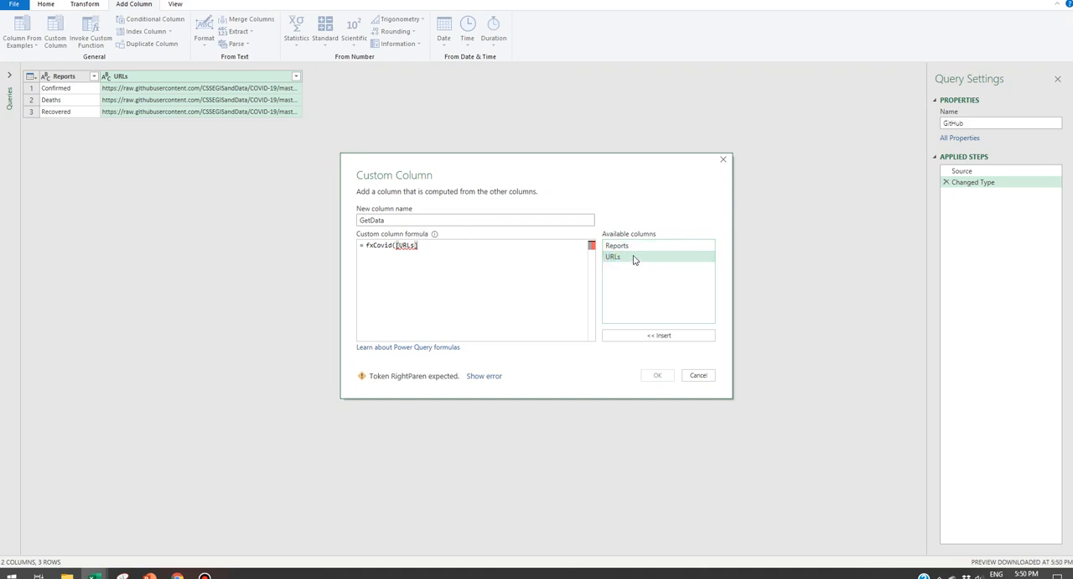
pyautogui.write(')')
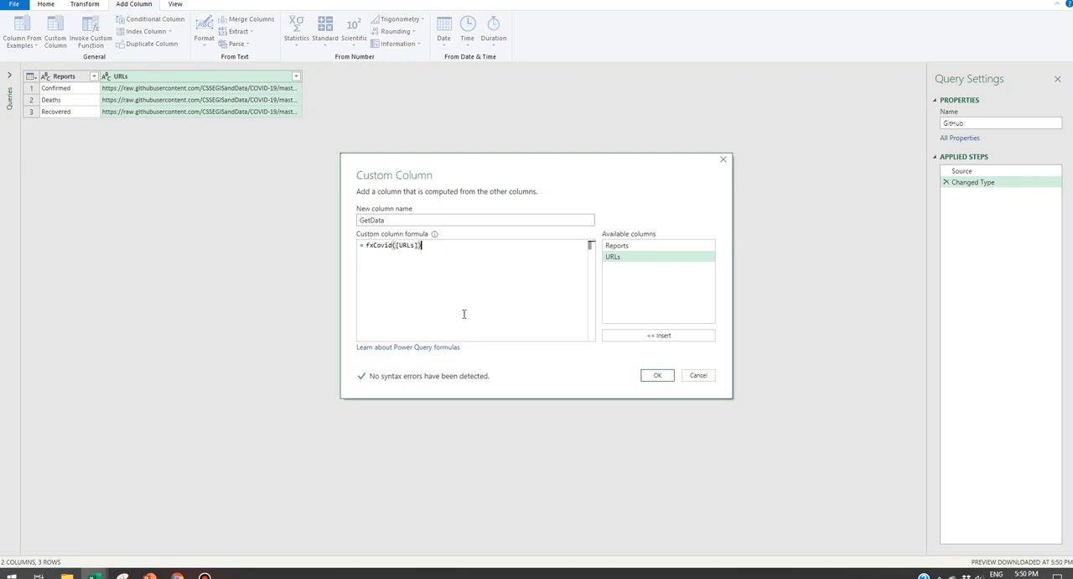
pyautogui.click(661, 376)
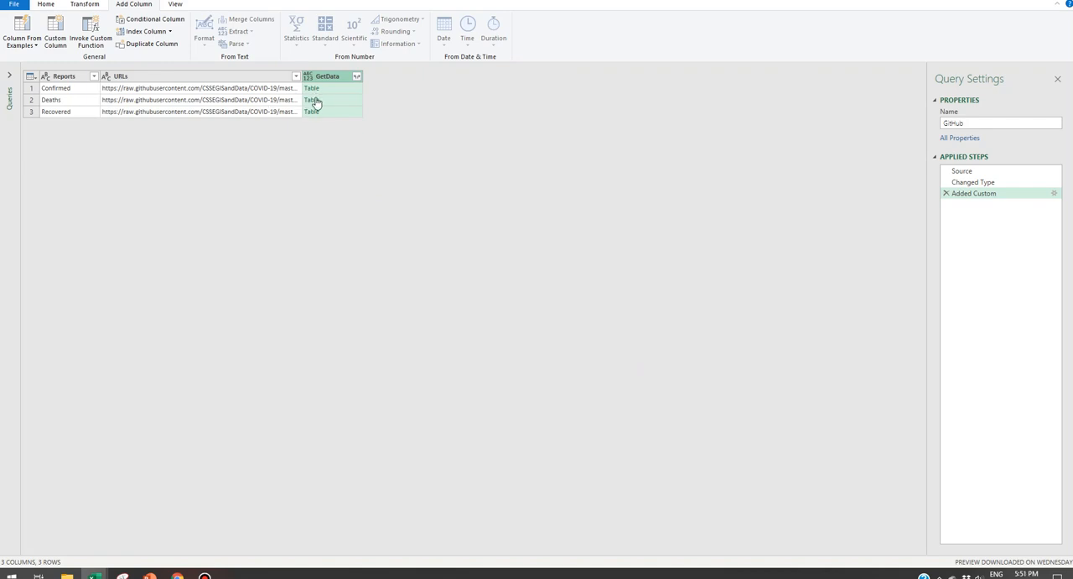
pyautogui.click(357, 78)
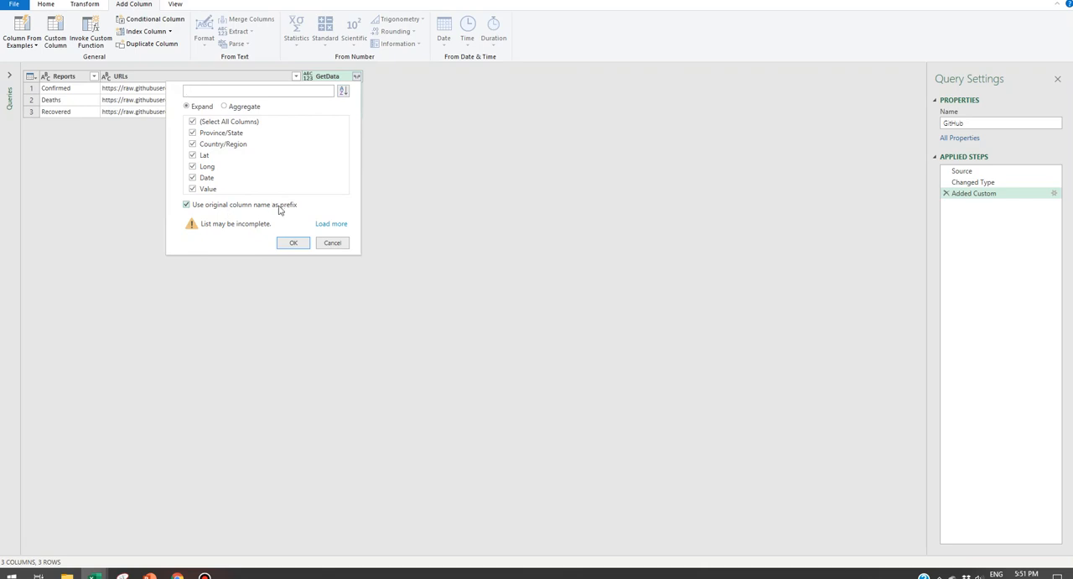
pyautogui.click(294, 243)
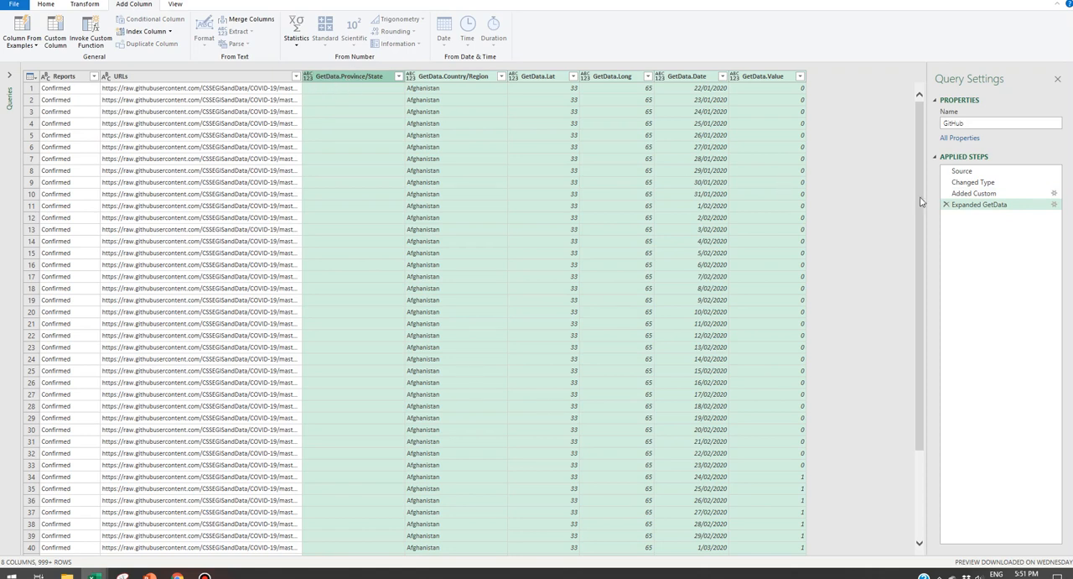
pyautogui.click(947, 205)
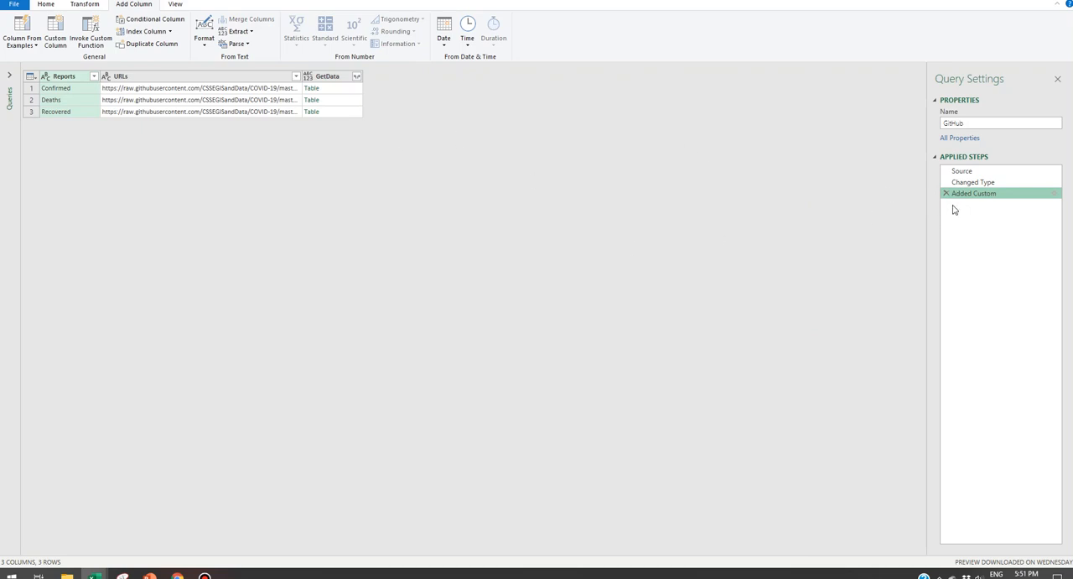
pyautogui.click(362, 76)
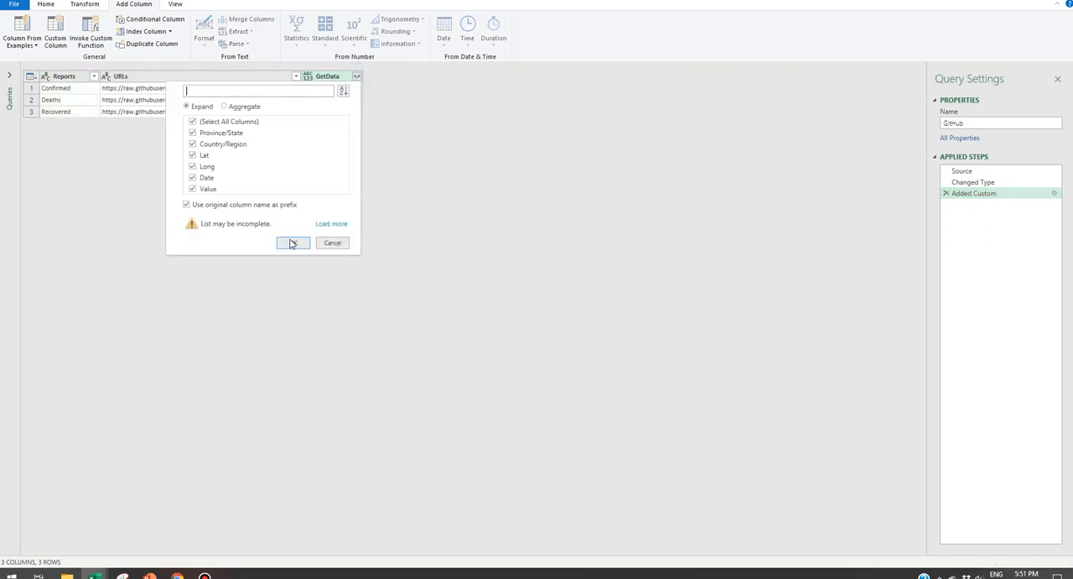
pyautogui.click(288, 242)
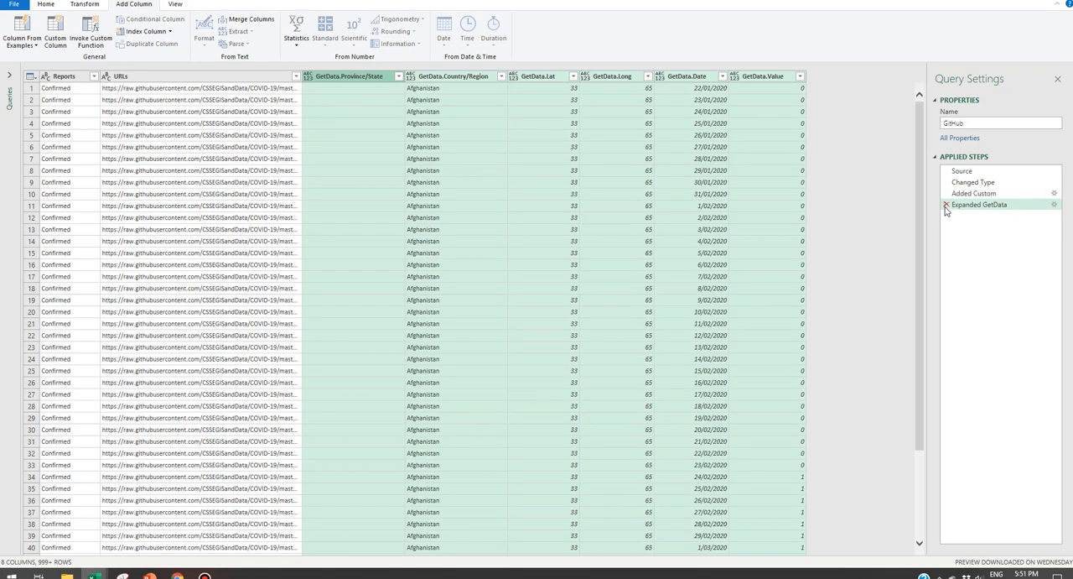
pyautogui.click(946, 205)
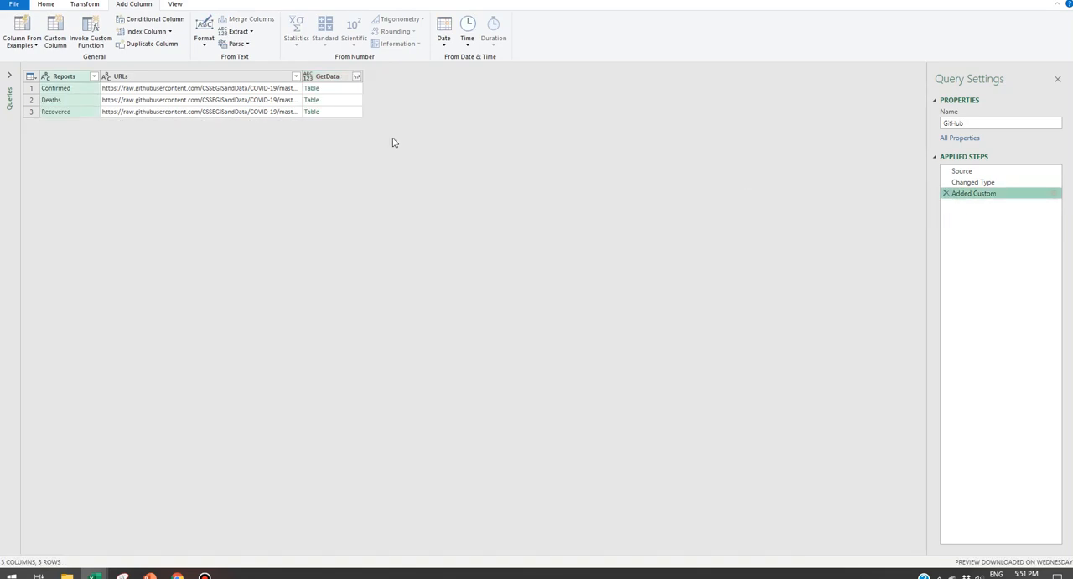
# Step: Expand all columns of GetData without using the original column name as prefix
pyautogui.click(357, 77)
pyautogui.click(187, 204)
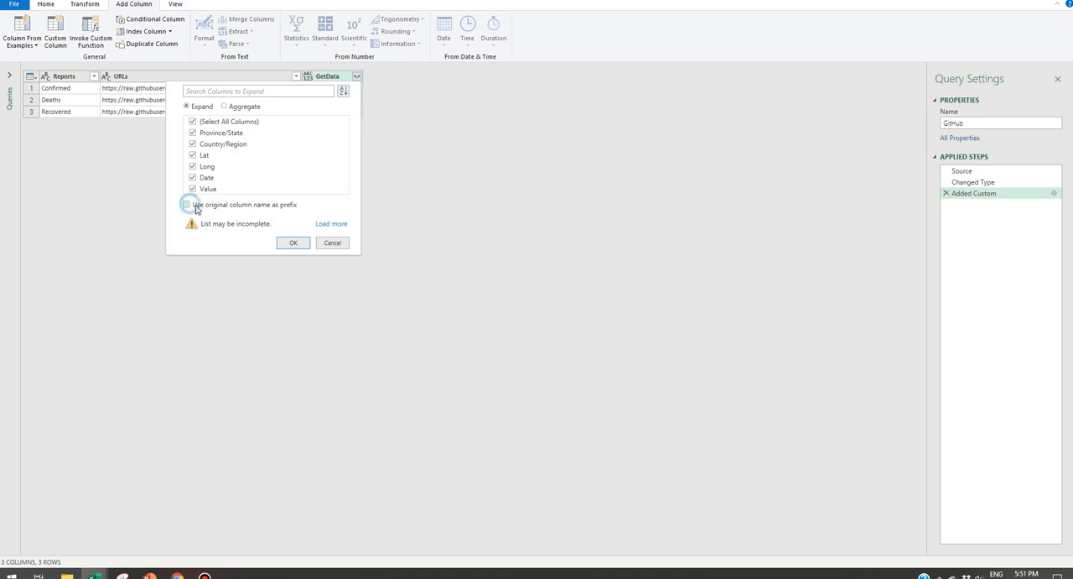
pyautogui.click(294, 243)
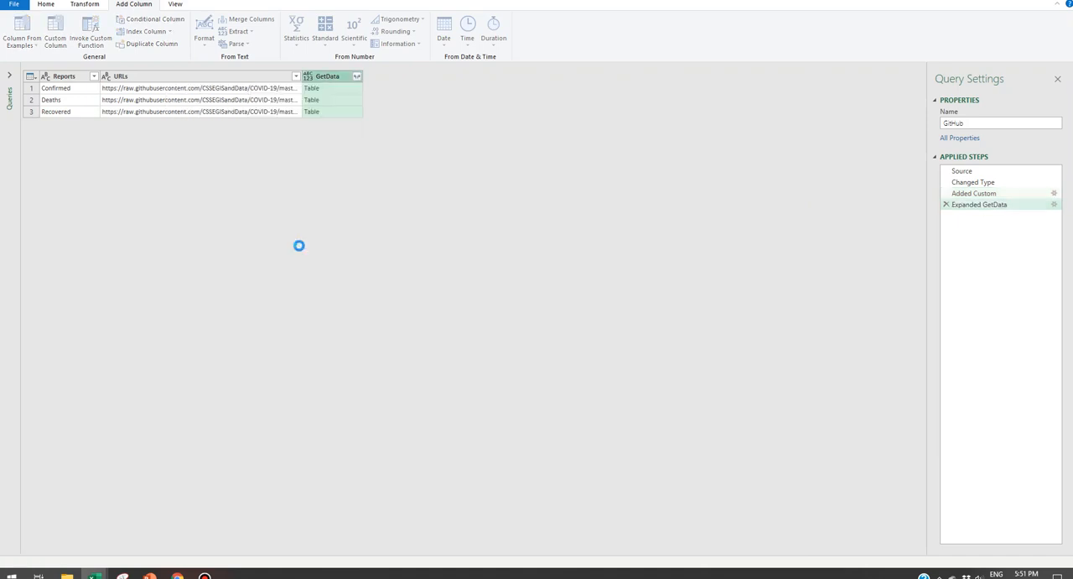
# Step: Remove the URLs column from the expanded query
pyautogui.click(227, 75)
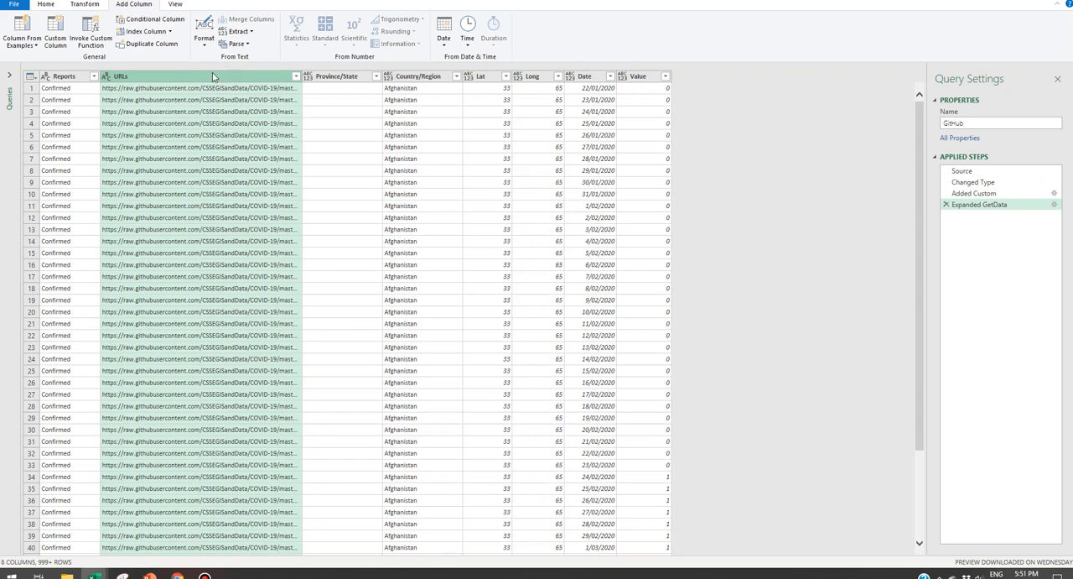
pyautogui.rightClick(212, 77)
pyautogui.click(244, 97)
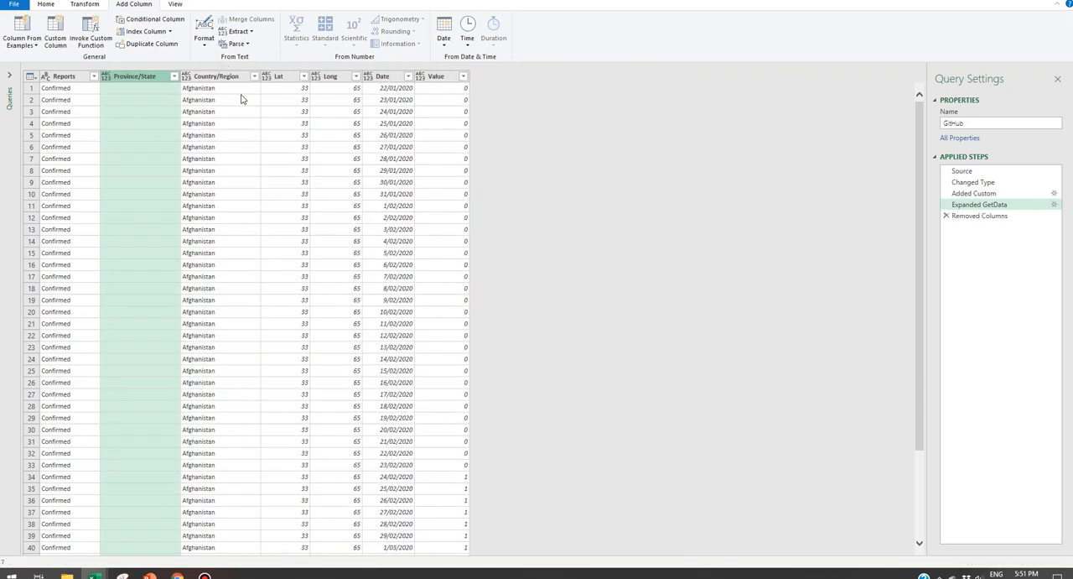
pyautogui.click(240, 89)
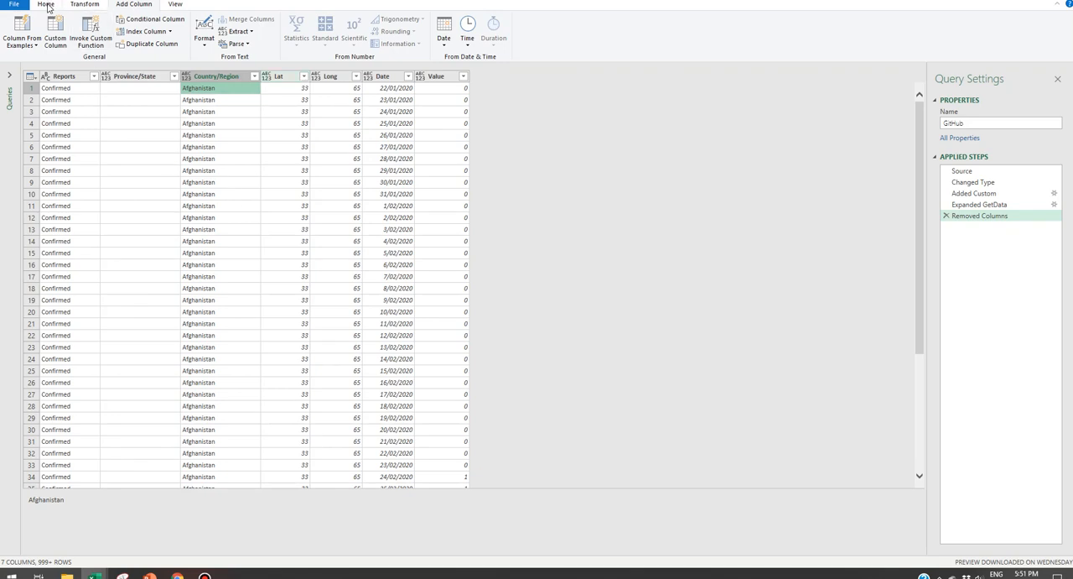
# Step: Close the query editor and load the GitHub query as a table on a new worksheet
pyautogui.click(46, 5)
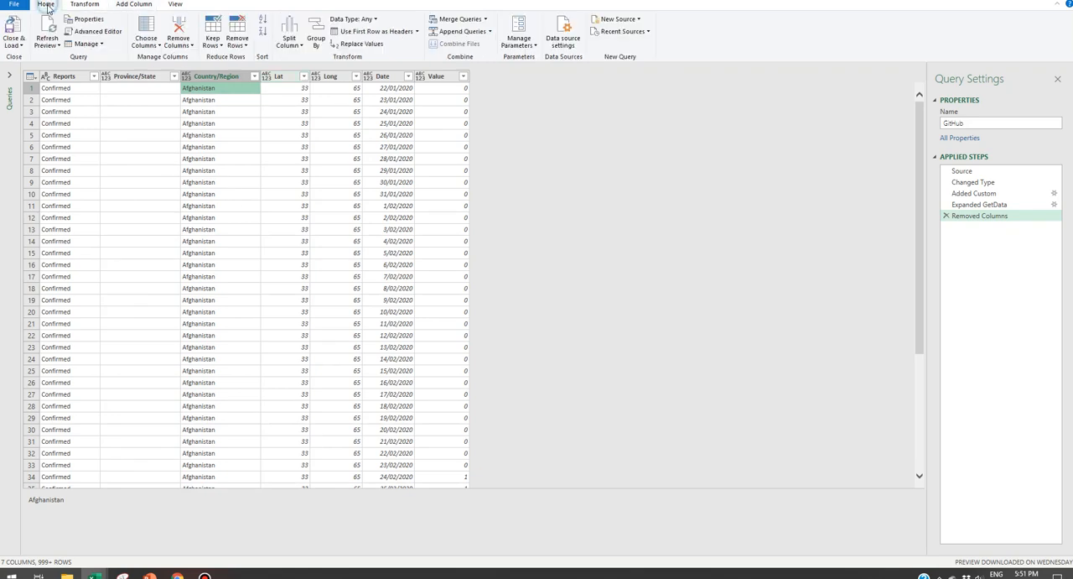
pyautogui.click(13, 45)
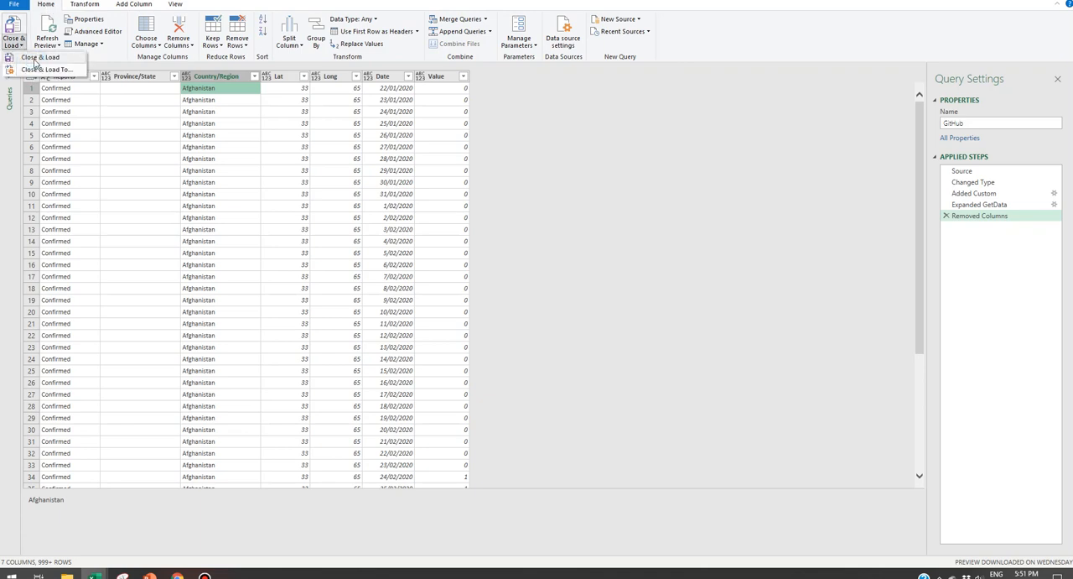
pyautogui.click(35, 59)
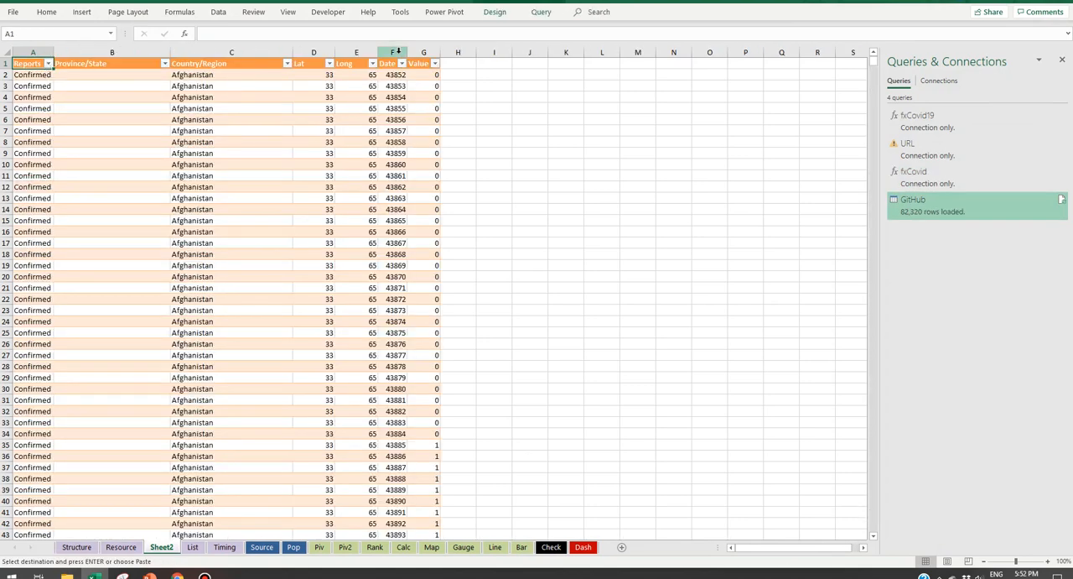
# Step: Format the Date column of the loaded table as Short Date
pyautogui.click(397, 52)
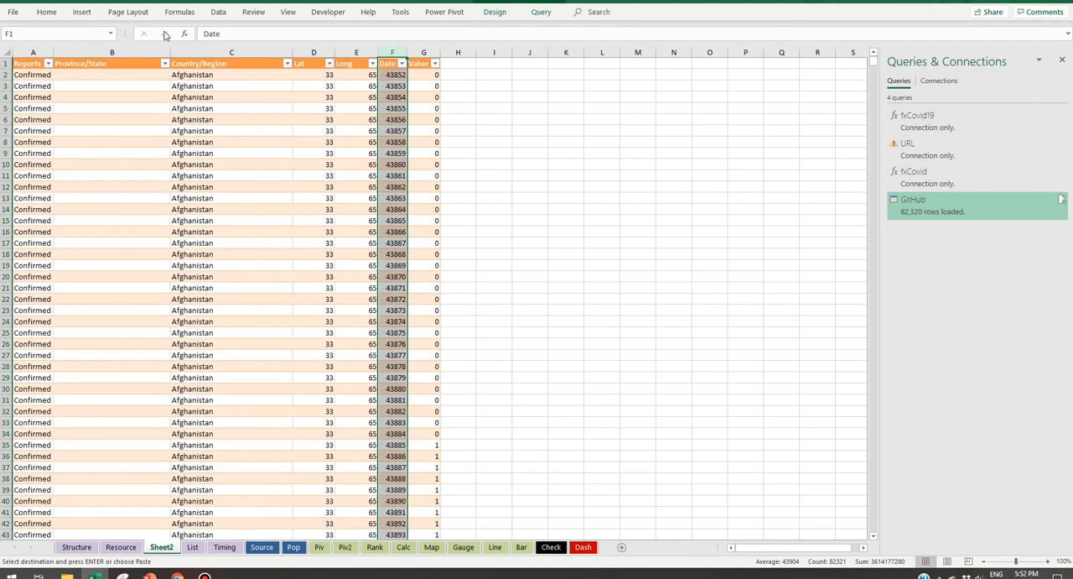
pyautogui.click(47, 11)
pyautogui.click(437, 35)
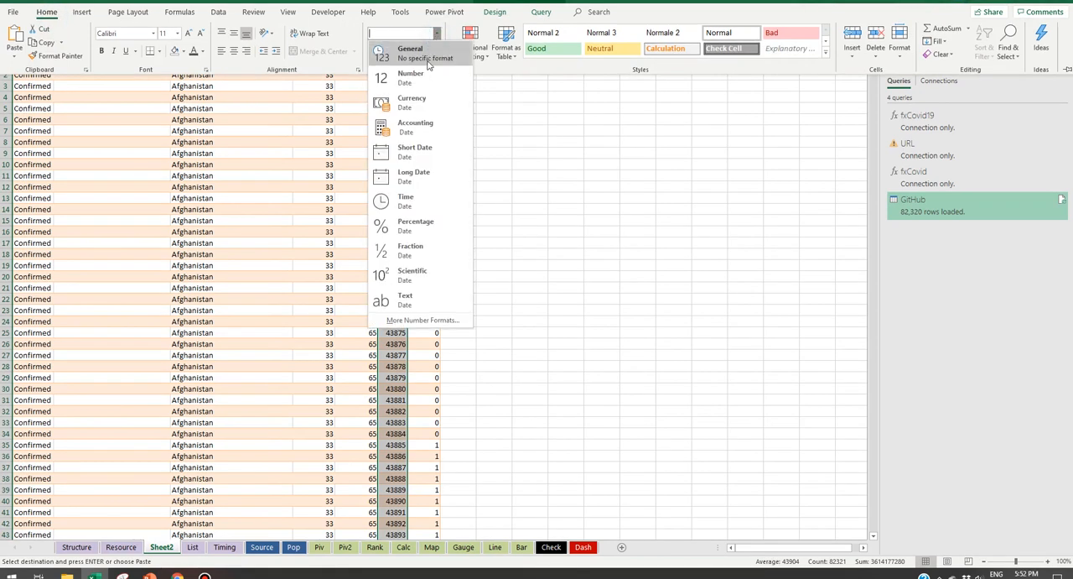
pyautogui.click(448, 156)
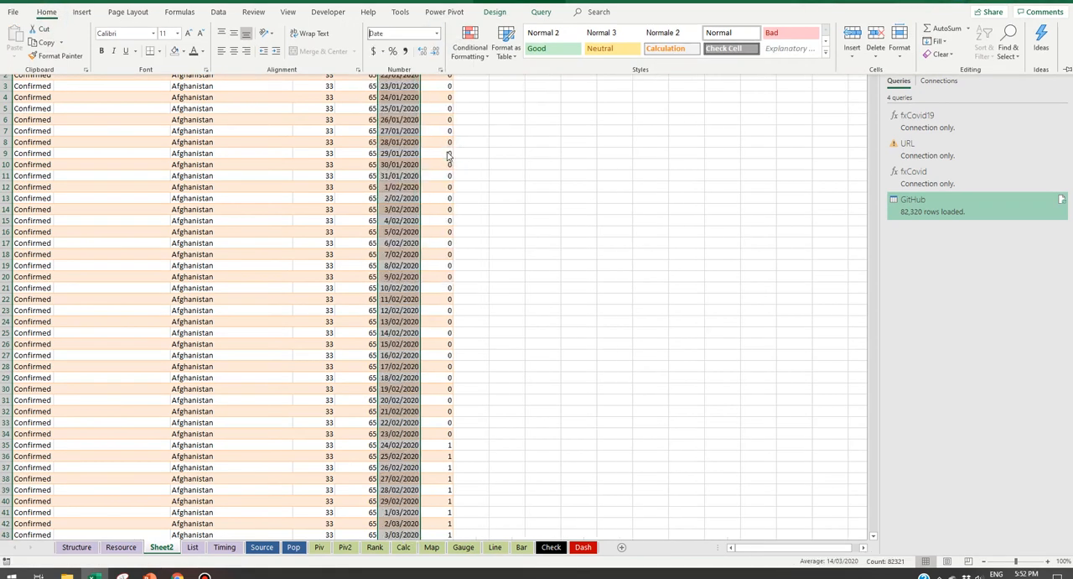
pyautogui.click(404, 77)
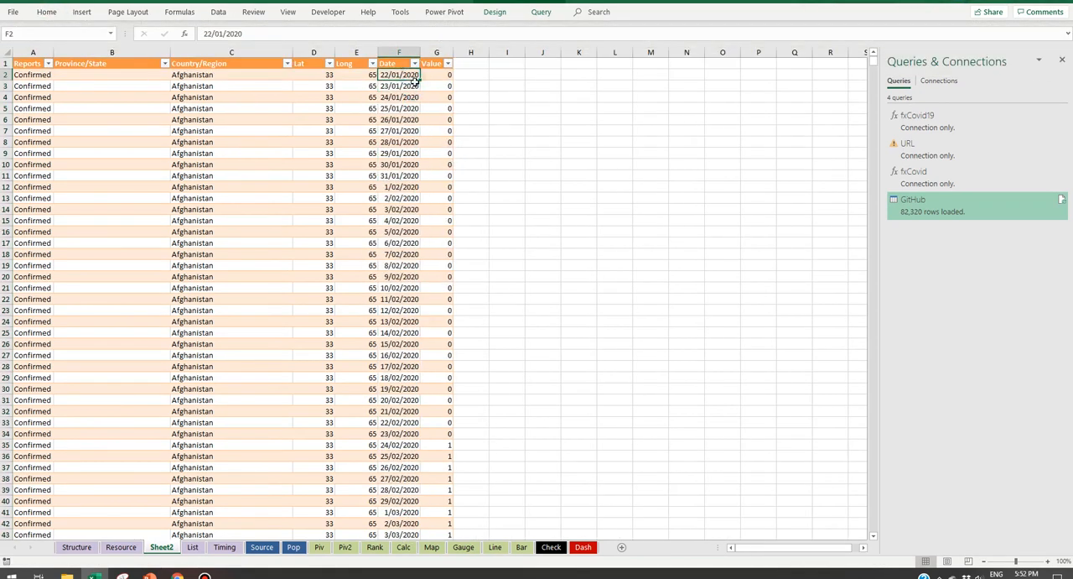
# Step: Check which report types the Reports column contains using its filter list, leaving the table unfiltered
pyautogui.click(48, 64)
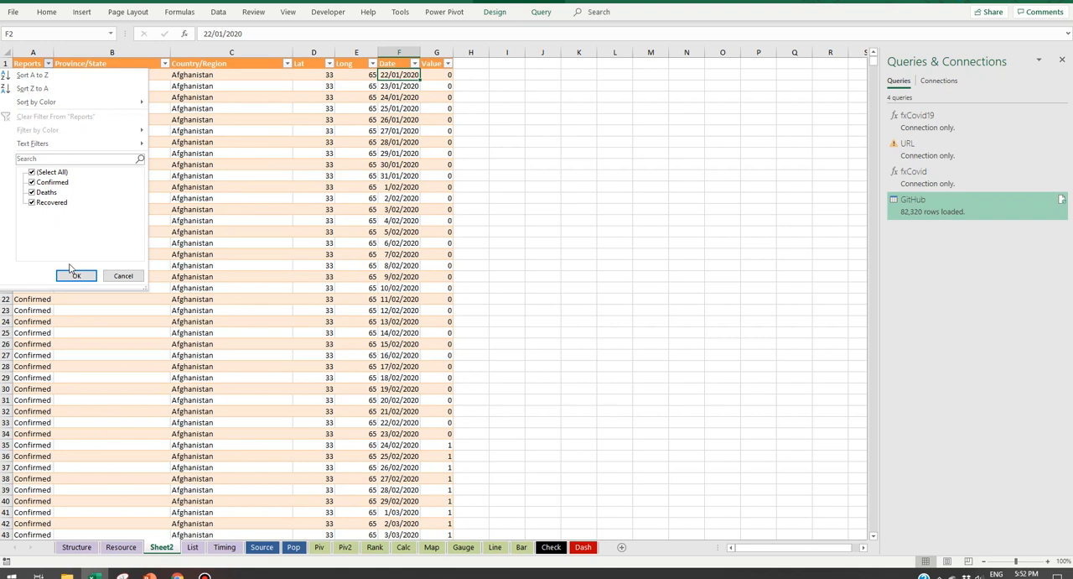
pyautogui.click(124, 276)
pyautogui.click(49, 109)
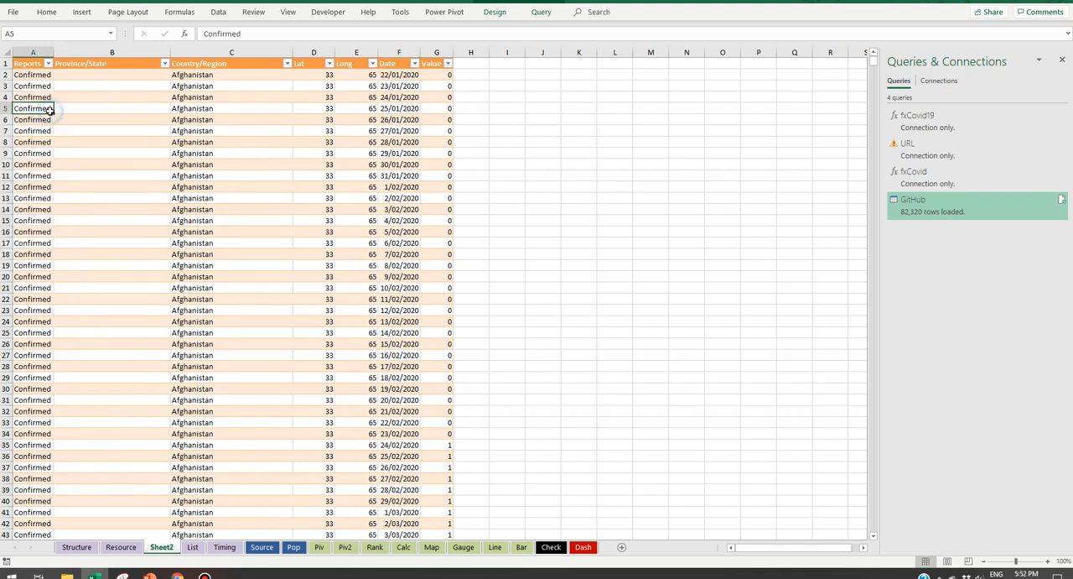
# Step: Check how far the loaded table's Reports data extends by viewing its last rows, and return to the first rows
pyautogui.hotkey('ctrl', 'shift', 'Down')
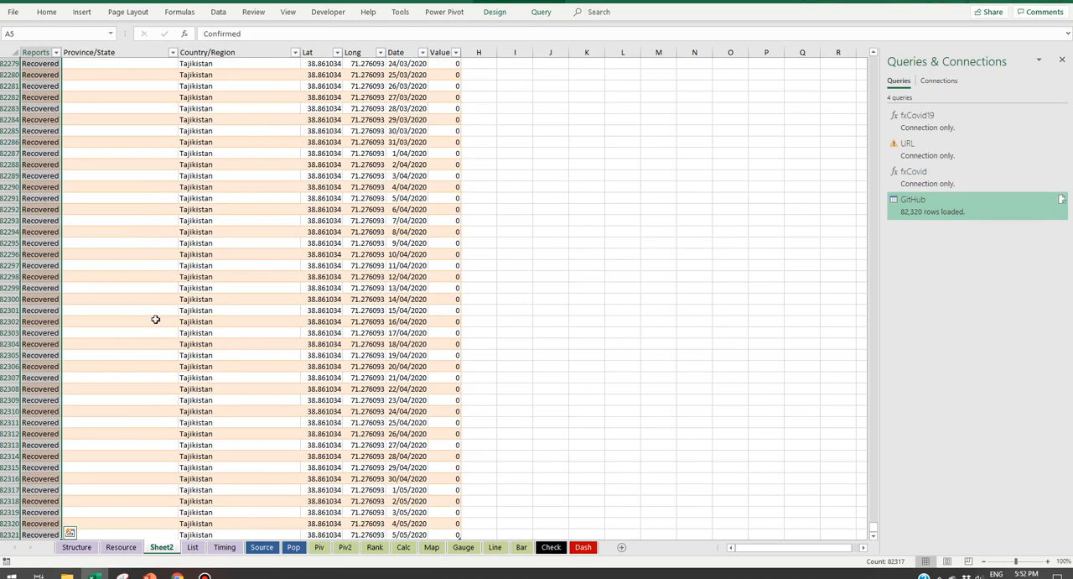
pyautogui.scroll(-1, 578, 369)
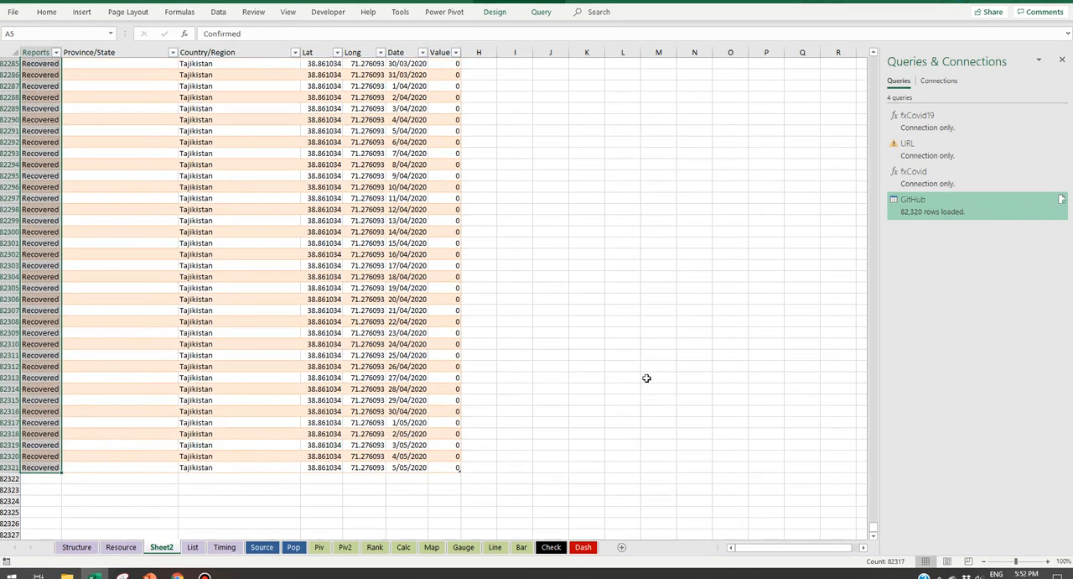
pyautogui.moveTo(873, 530); pyautogui.dragTo(839, 48)
pyautogui.click(42, 86)
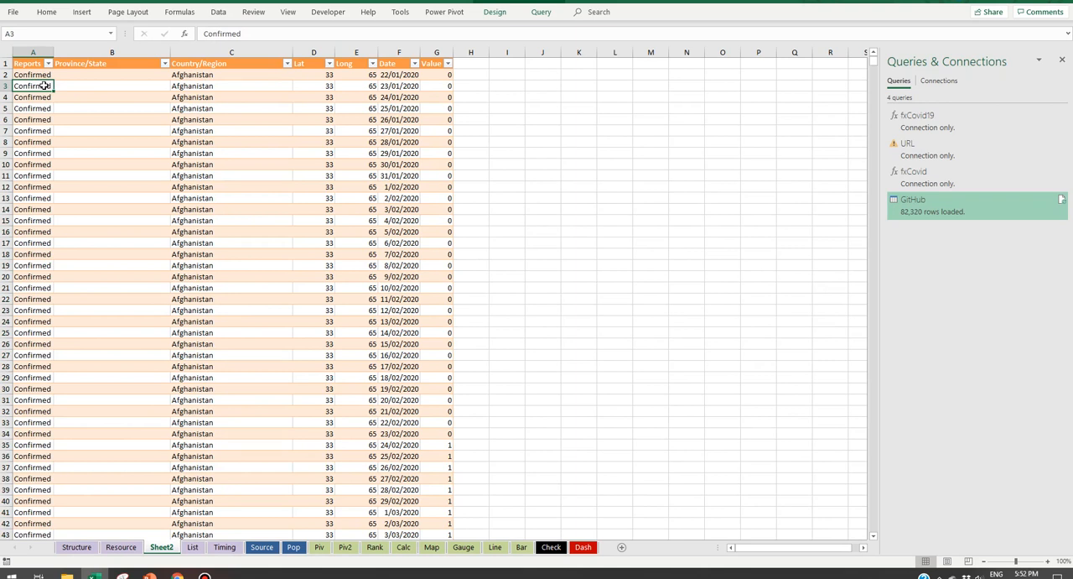
# Step: Clear the contents of rows 3 to 33 in the loaded table and refresh the query to restore the data
pyautogui.moveTo(44, 85); pyautogui.dragTo(448, 423)
pyautogui.press('Delete')
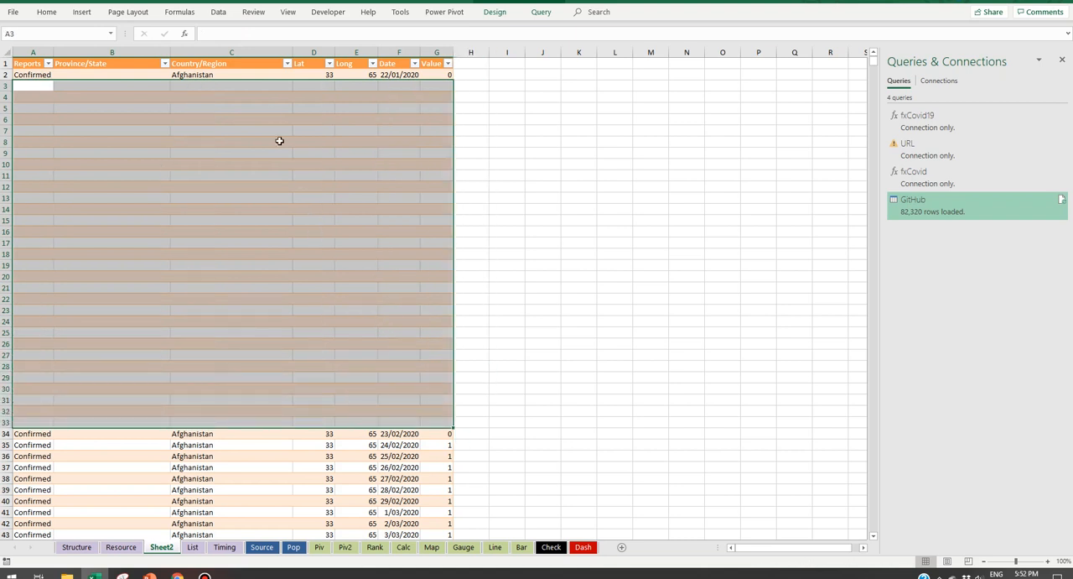
pyautogui.click(258, 97)
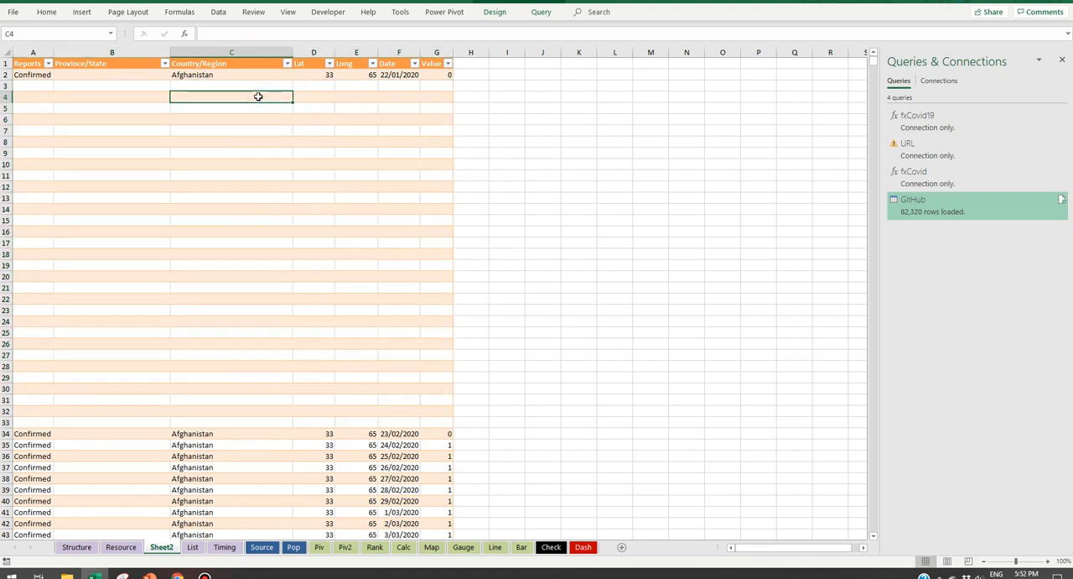
pyautogui.hotkey('alt', 'F5')
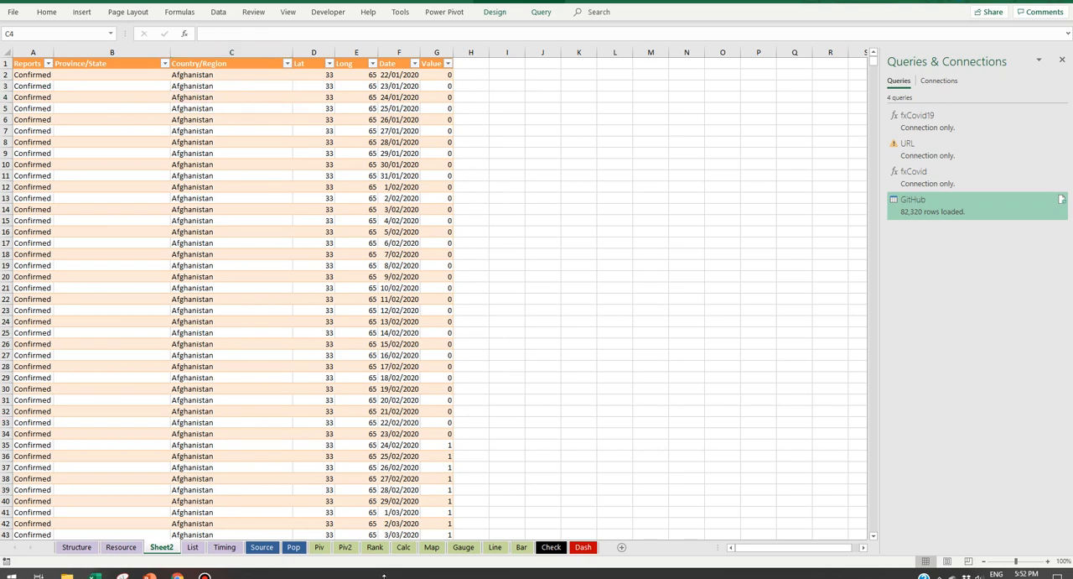
pyautogui.moveTo(41, 98); pyautogui.dragTo(424, 242)
pyautogui.press('Delete')
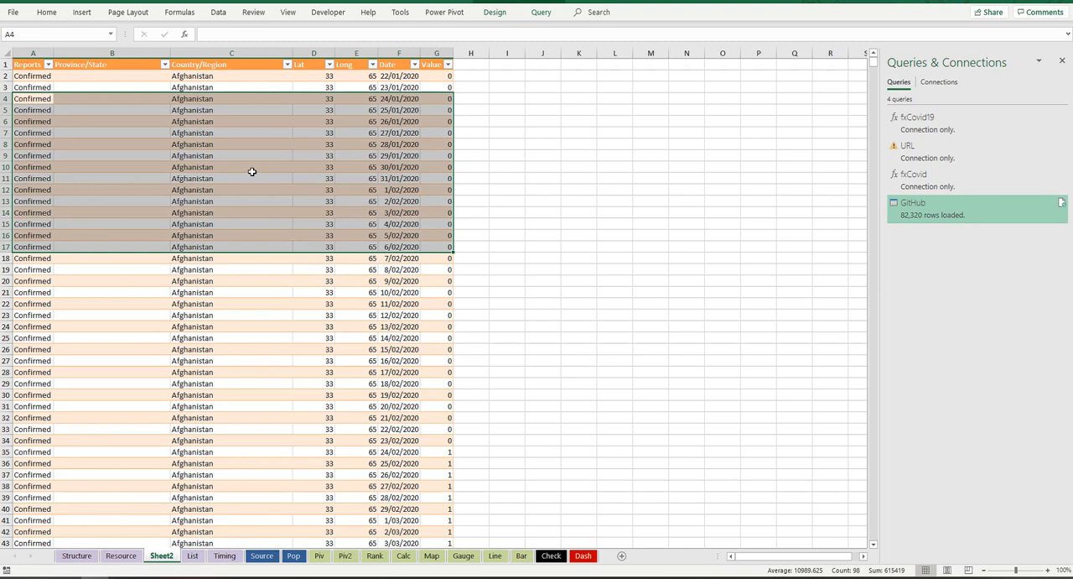
# Step: Check the loaded table's name in its design properties
pyautogui.click(382, 144)
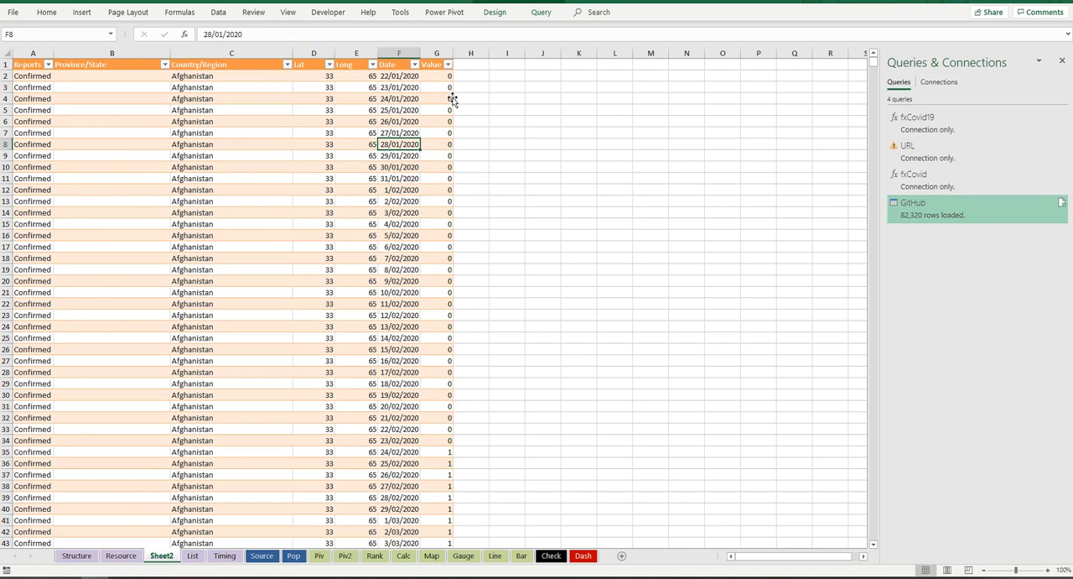
pyautogui.click(501, 14)
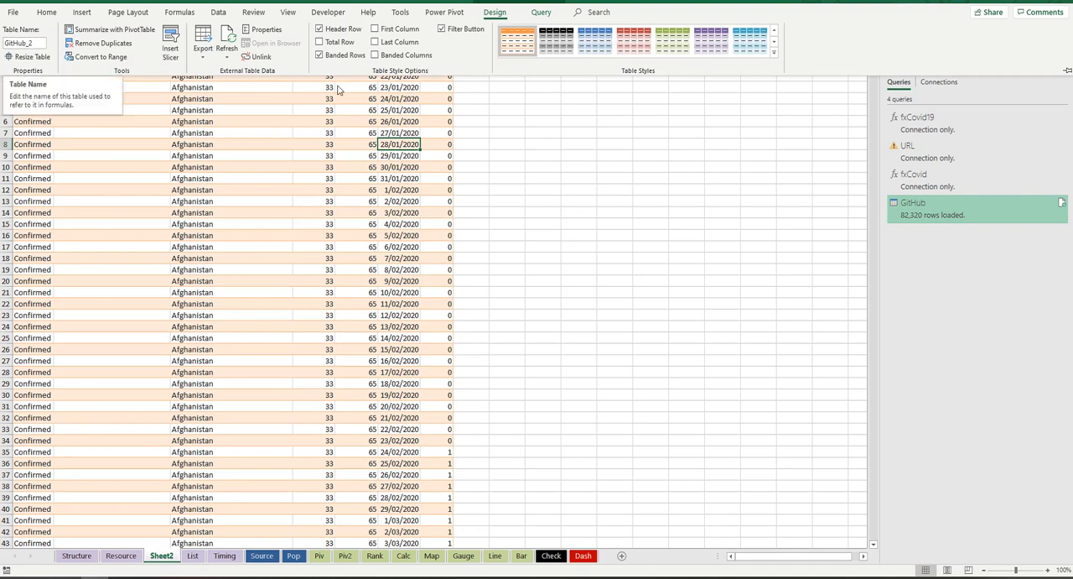
pyautogui.click(413, 112)
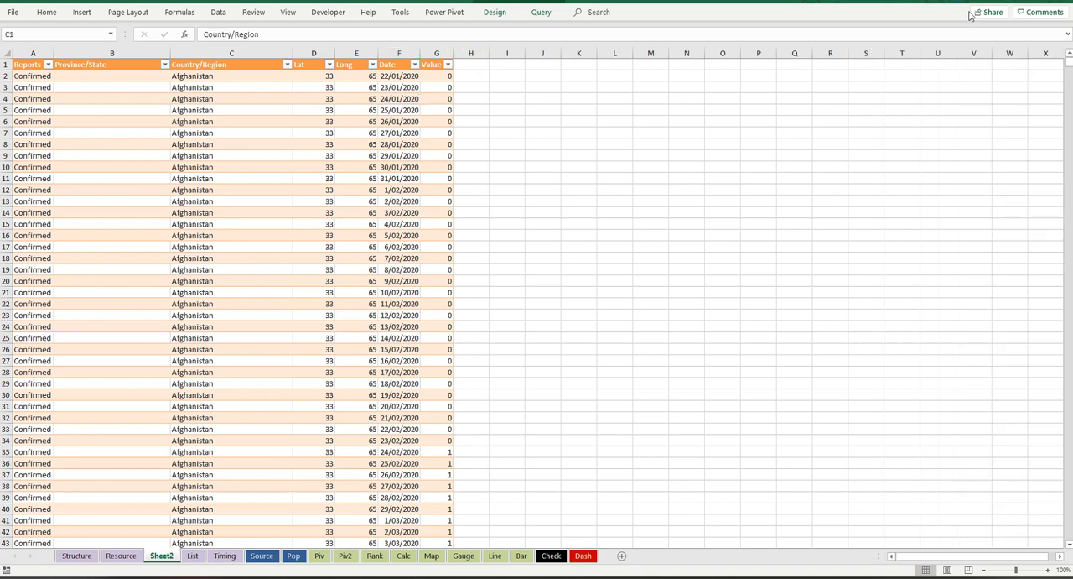
# Step: Rename the worksheet holding the loaded table as Raw
pyautogui.doubleClick(162, 557)
pyautogui.write('Raw')
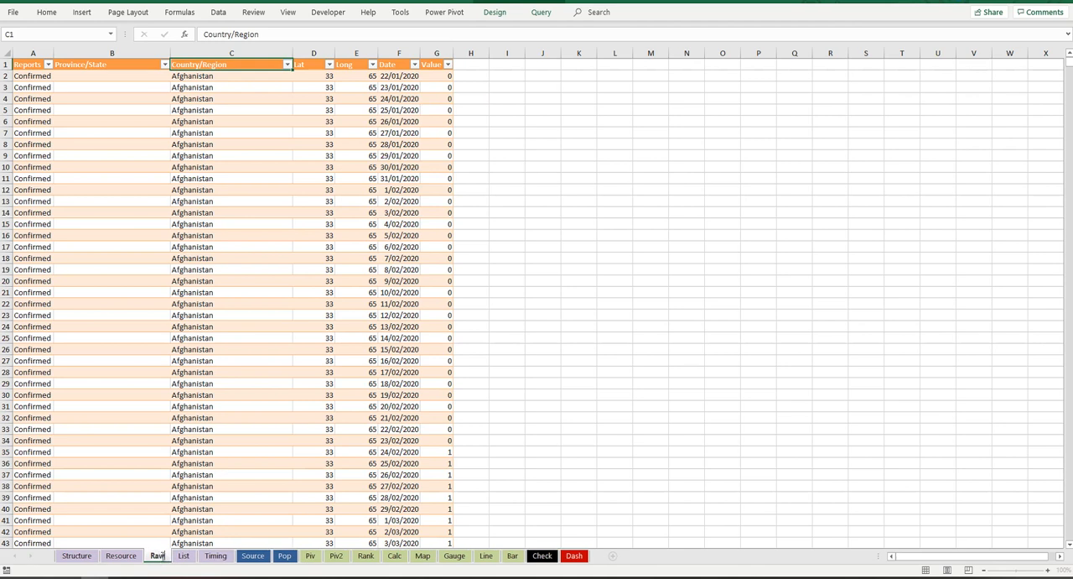
pyautogui.click(260, 305)
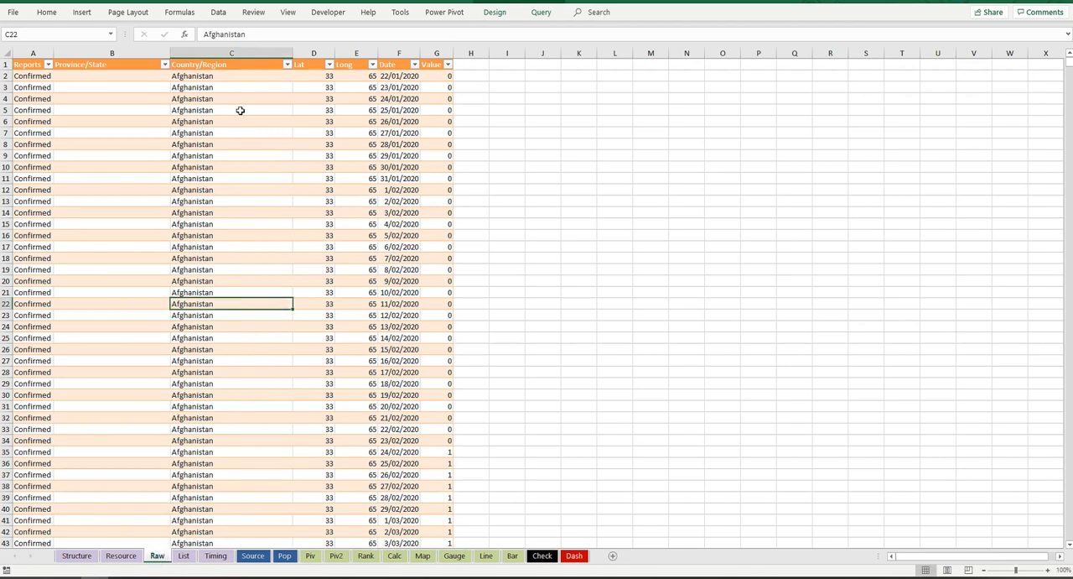
# Step: Insert a PivotTable based on the GitHub_2 table on a new worksheet
pyautogui.click(82, 13)
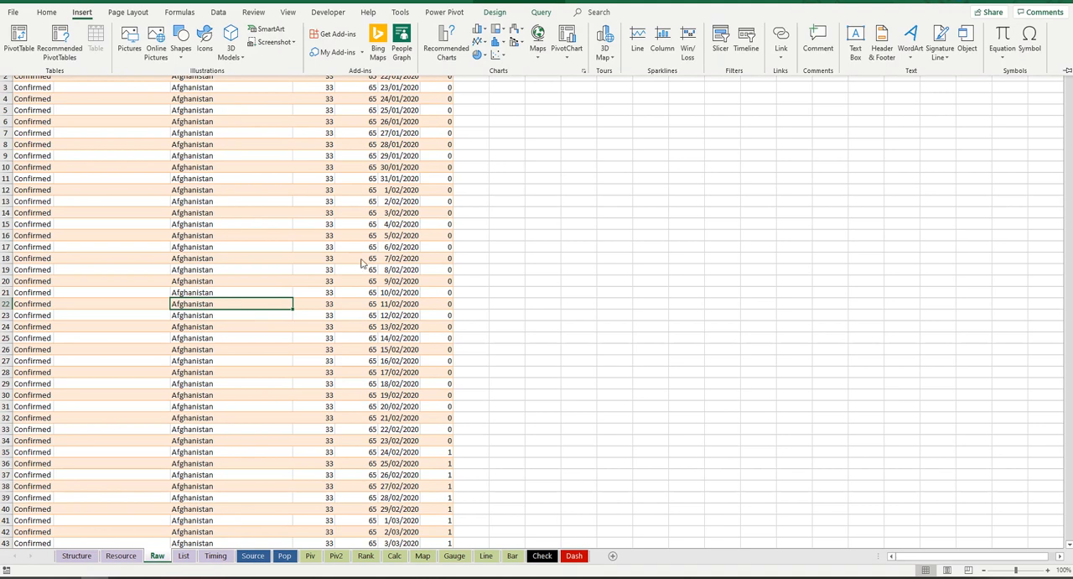
pyautogui.click(622, 220)
pyautogui.click(211, 223)
pyautogui.click(89, 11)
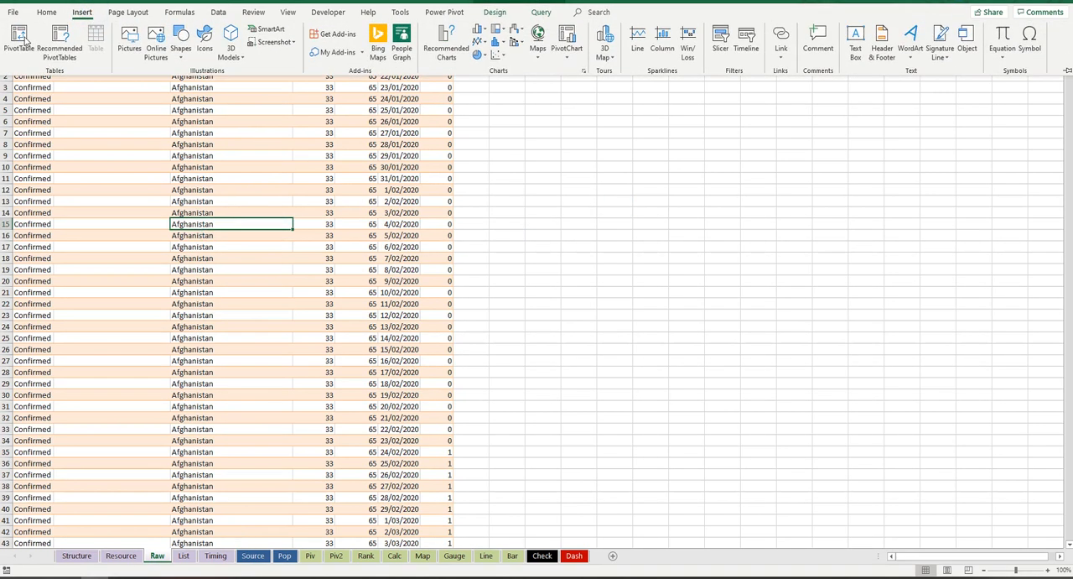
pyautogui.click(17, 40)
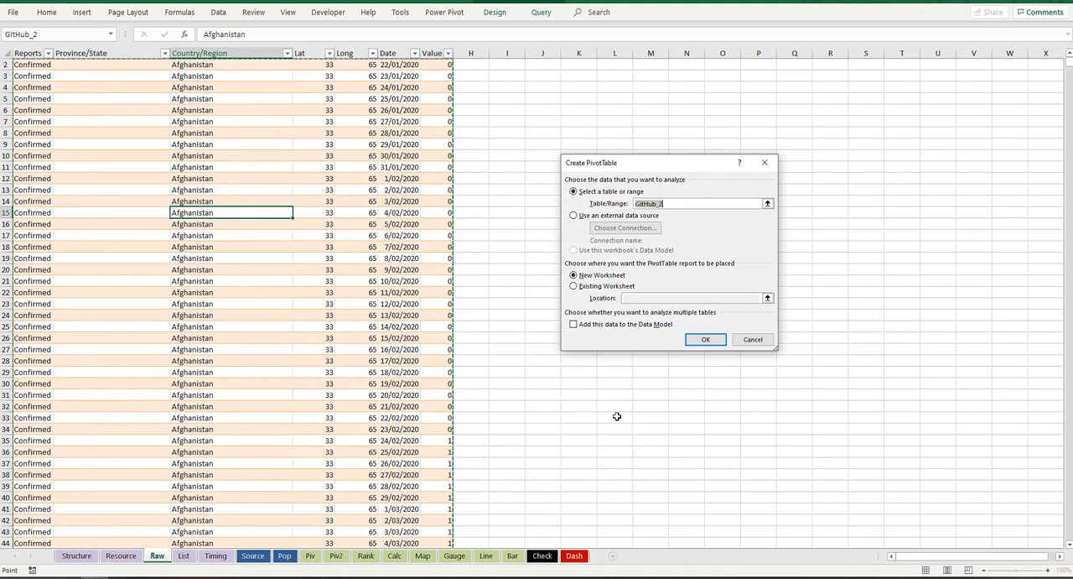
pyautogui.click(711, 341)
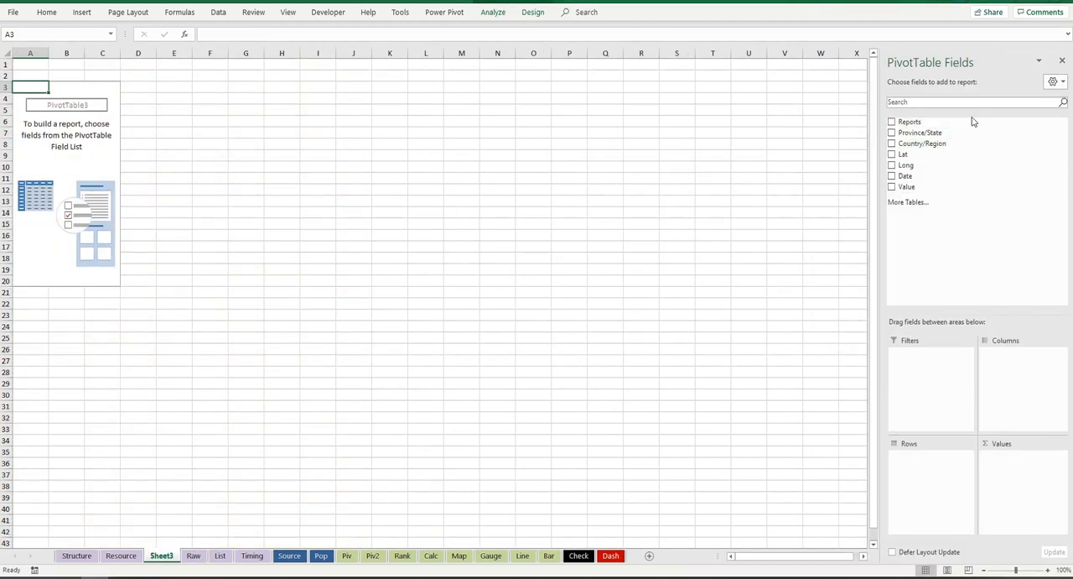
# Step: Lay out the PivotTable with Reports and Date as filters, Country/Region as rows and the sum of Value as values
pyautogui.moveTo(922, 122); pyautogui.dragTo(937, 361)
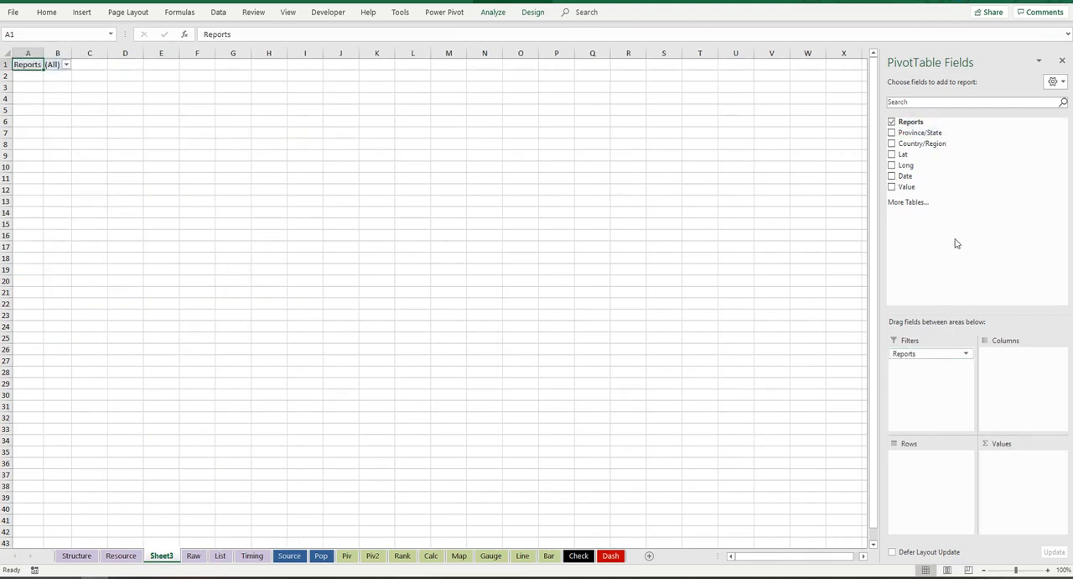
pyautogui.moveTo(908, 176); pyautogui.dragTo(914, 350)
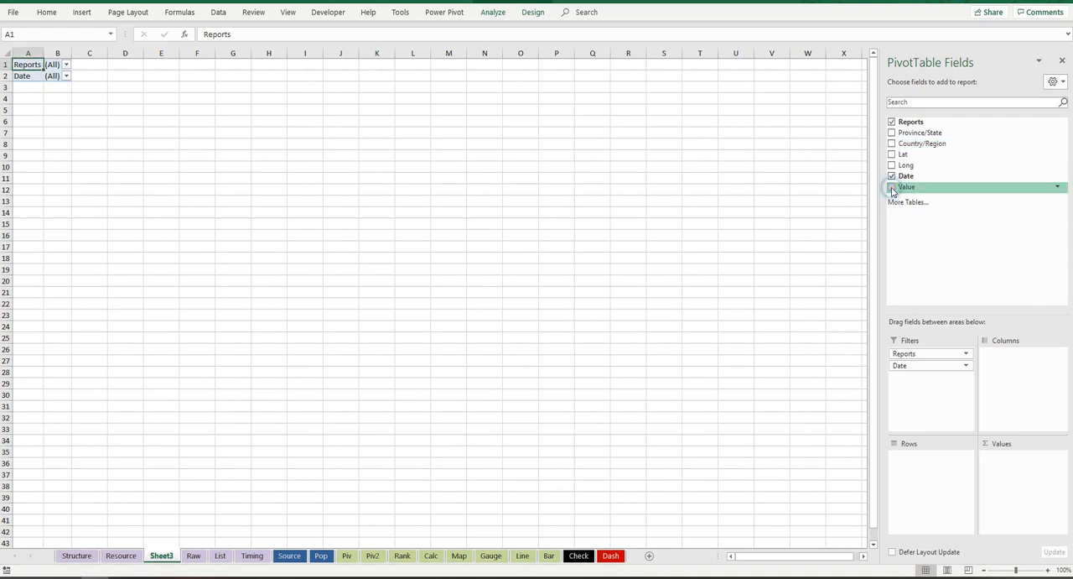
pyautogui.click(892, 145)
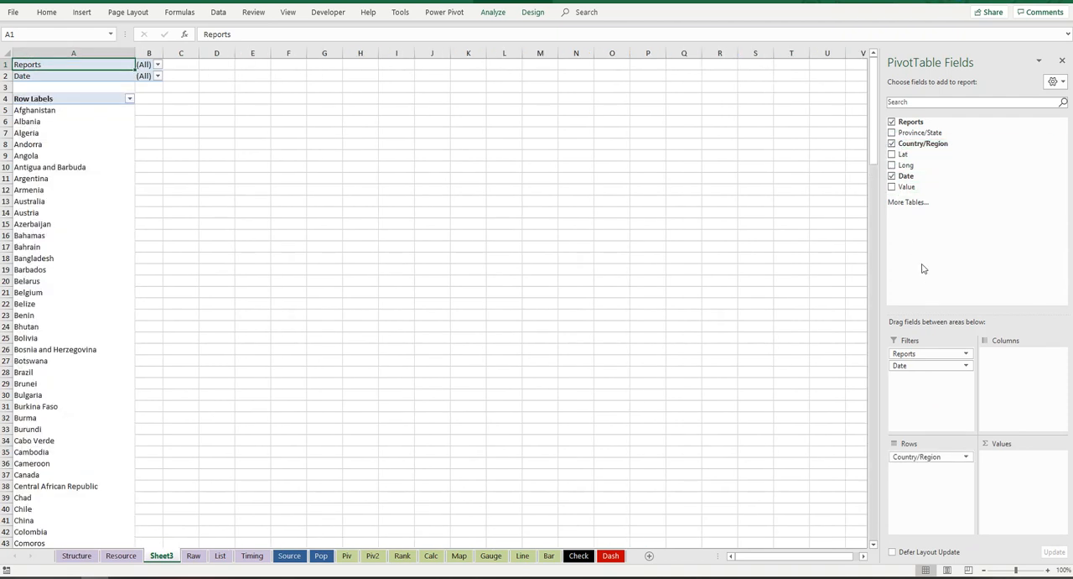
pyautogui.click(891, 188)
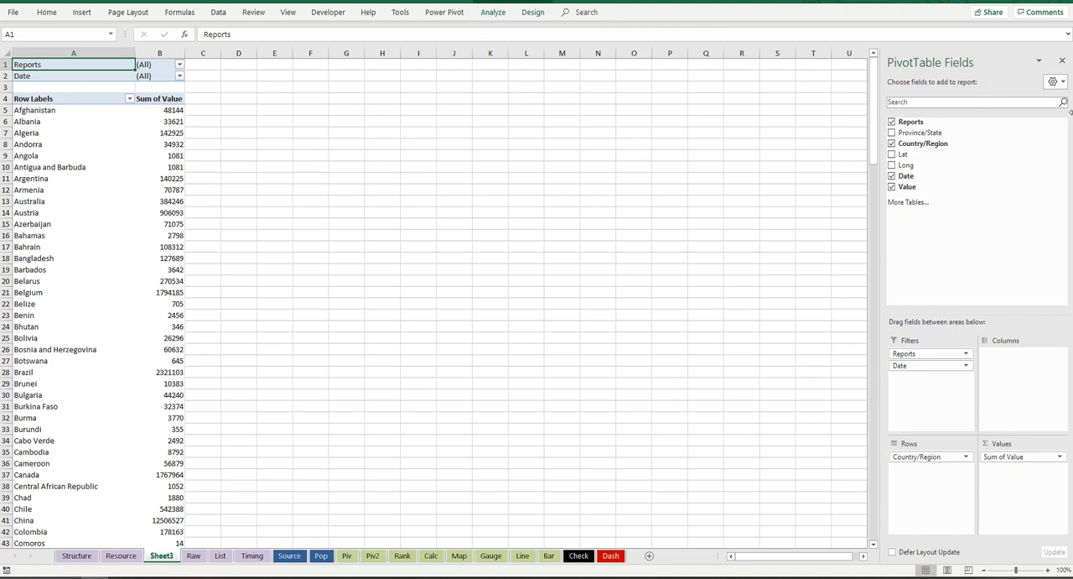
# Step: Filter the PivotTable to Confirmed reports and the date 5/05/2020
pyautogui.click(178, 66)
pyautogui.click(83, 100)
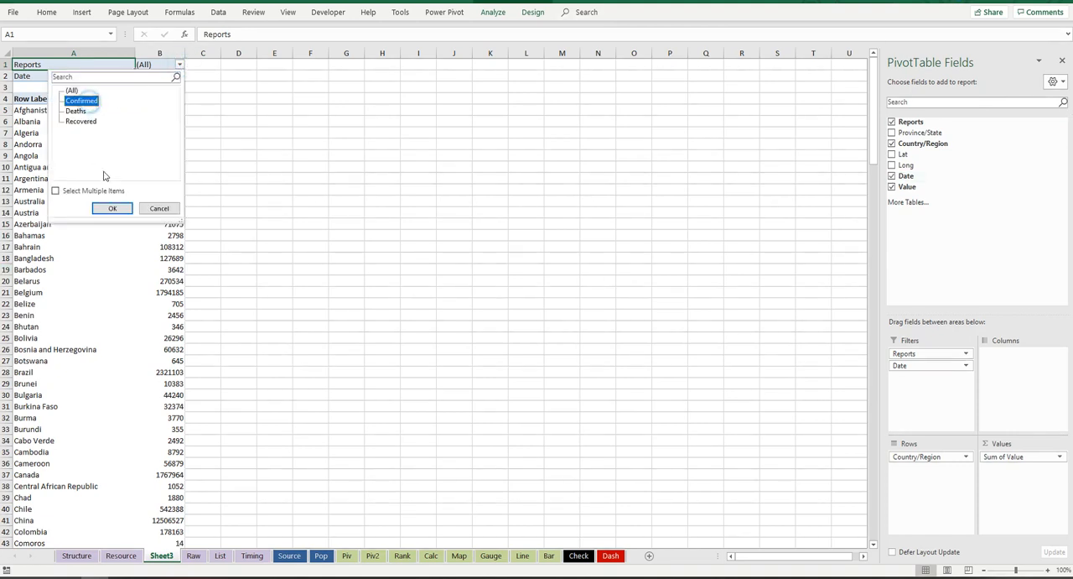
pyautogui.click(113, 208)
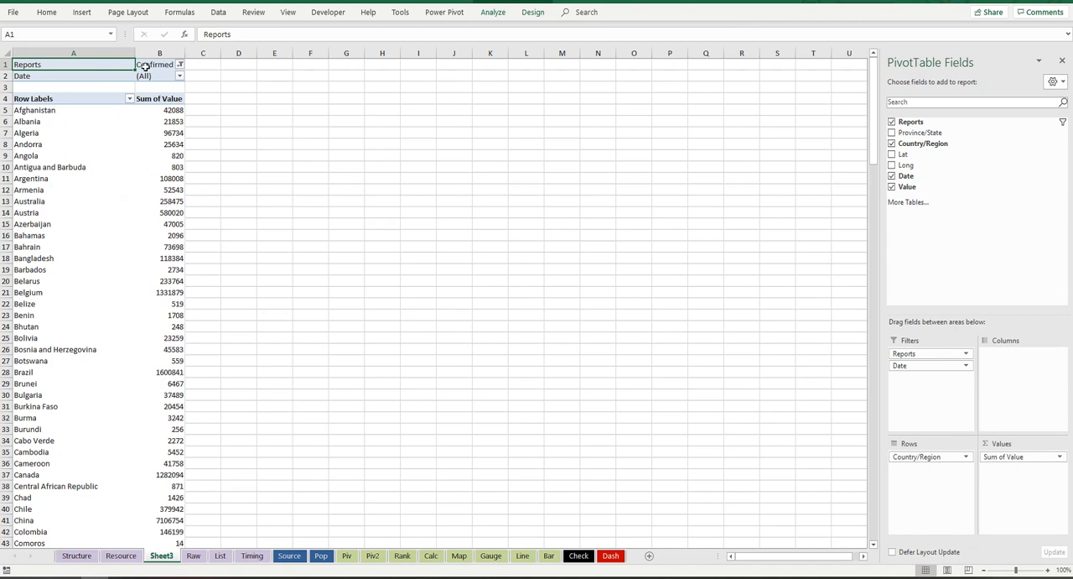
pyautogui.click(179, 77)
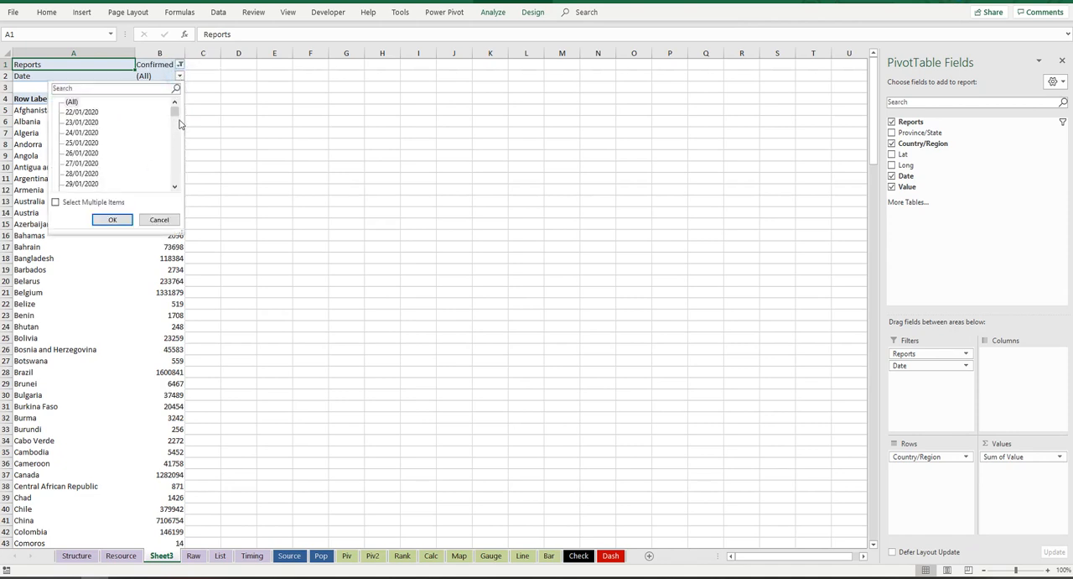
pyautogui.moveTo(175, 109); pyautogui.dragTo(174, 183)
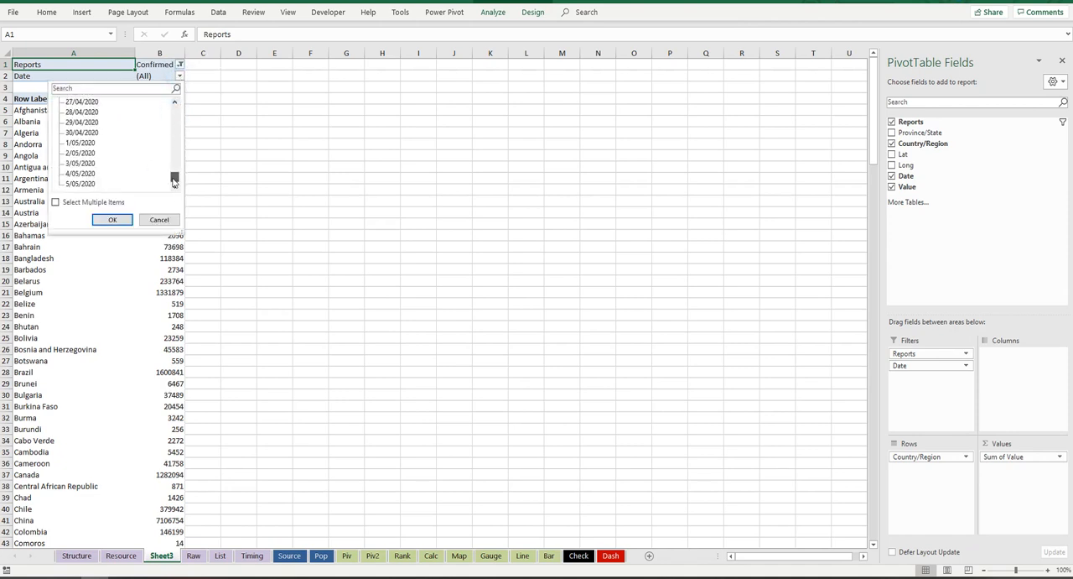
pyautogui.click(77, 184)
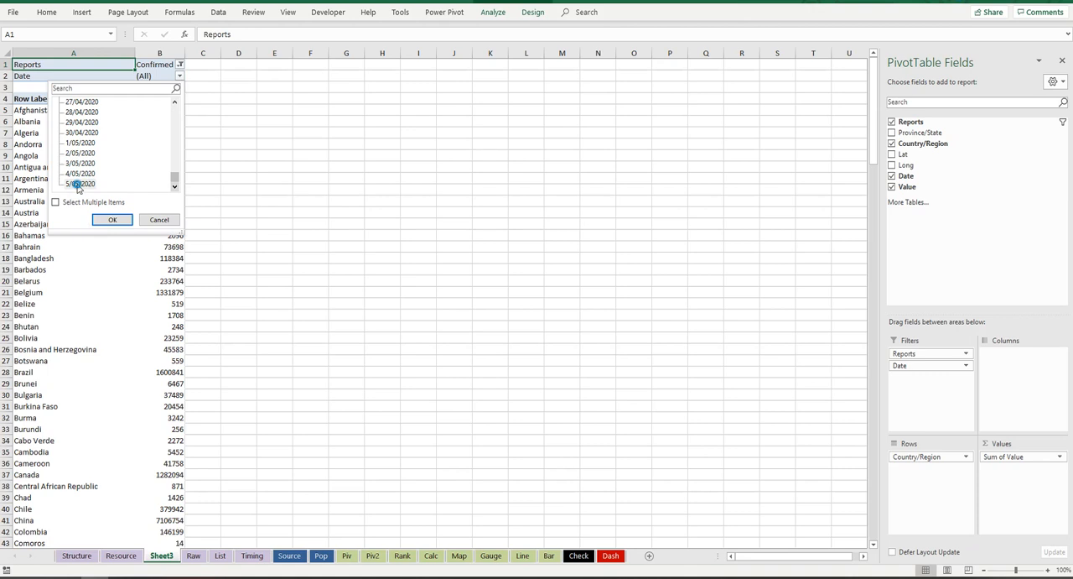
pyautogui.click(118, 219)
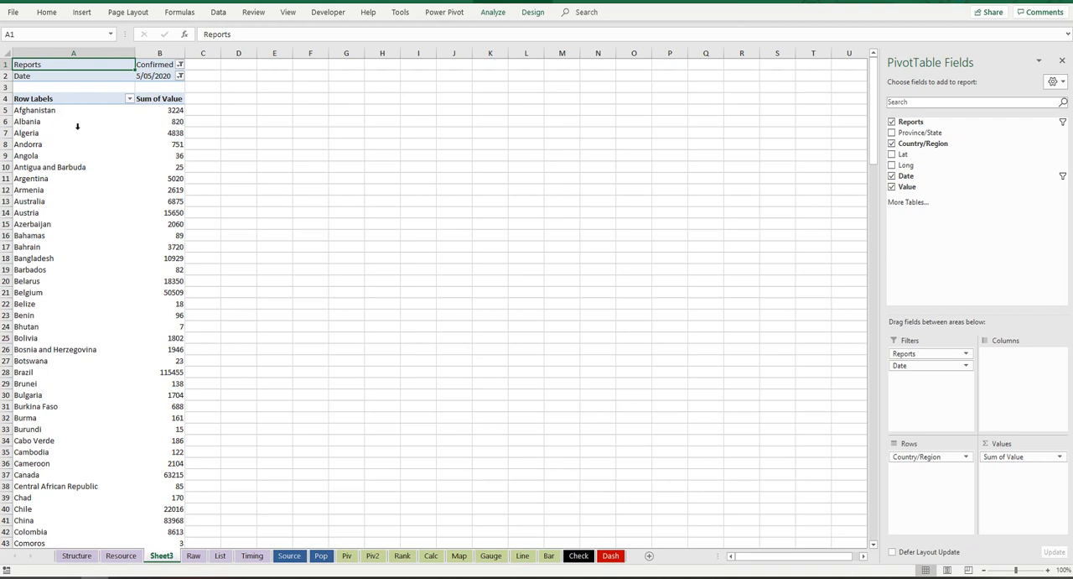
pyautogui.click(129, 99)
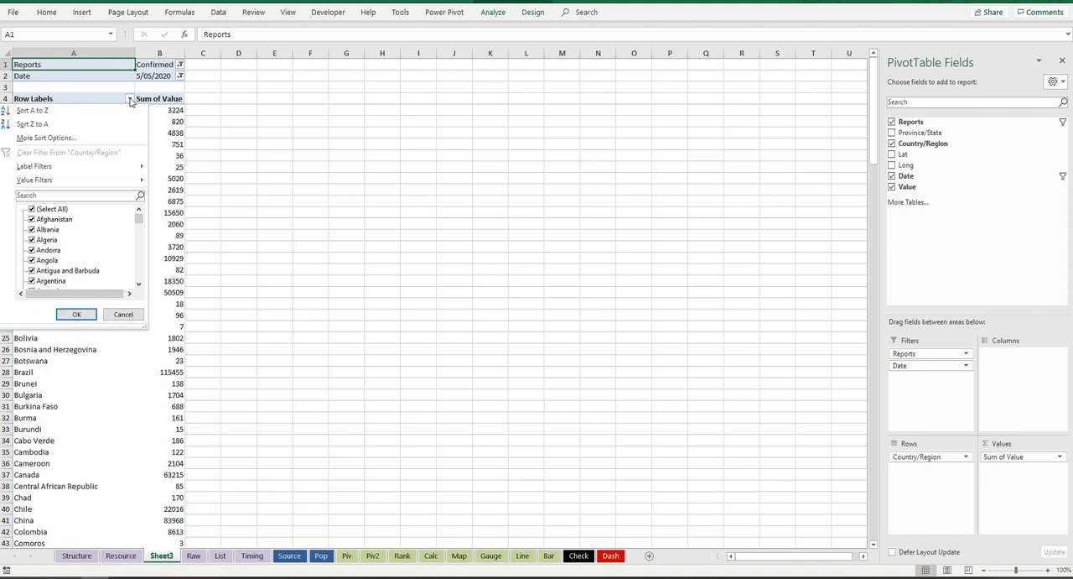
pyautogui.click(98, 138)
pyautogui.click(595, 238)
pyautogui.click(705, 252)
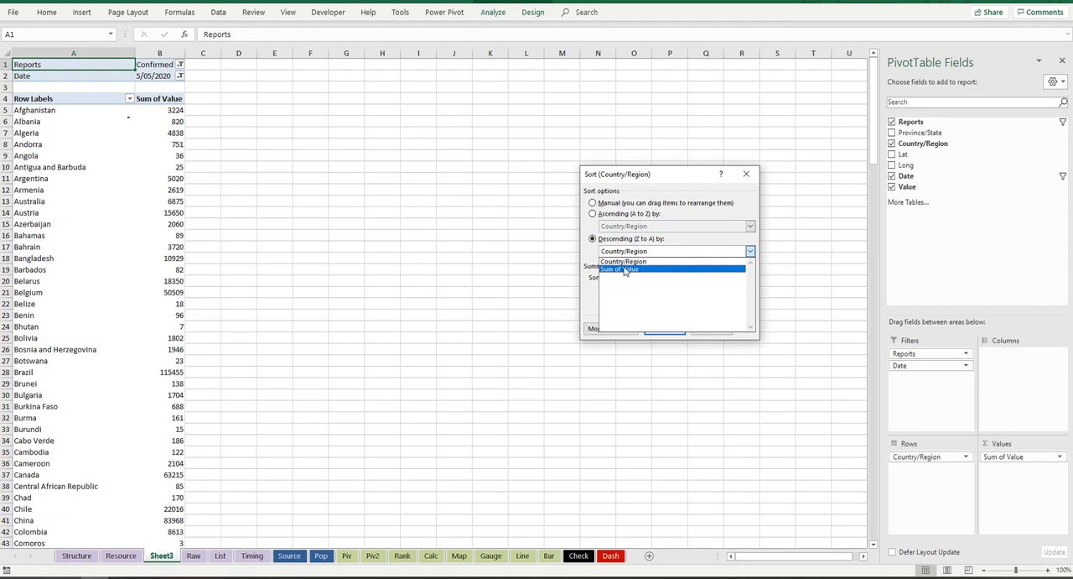
pyautogui.click(625, 269)
pyautogui.click(715, 330)
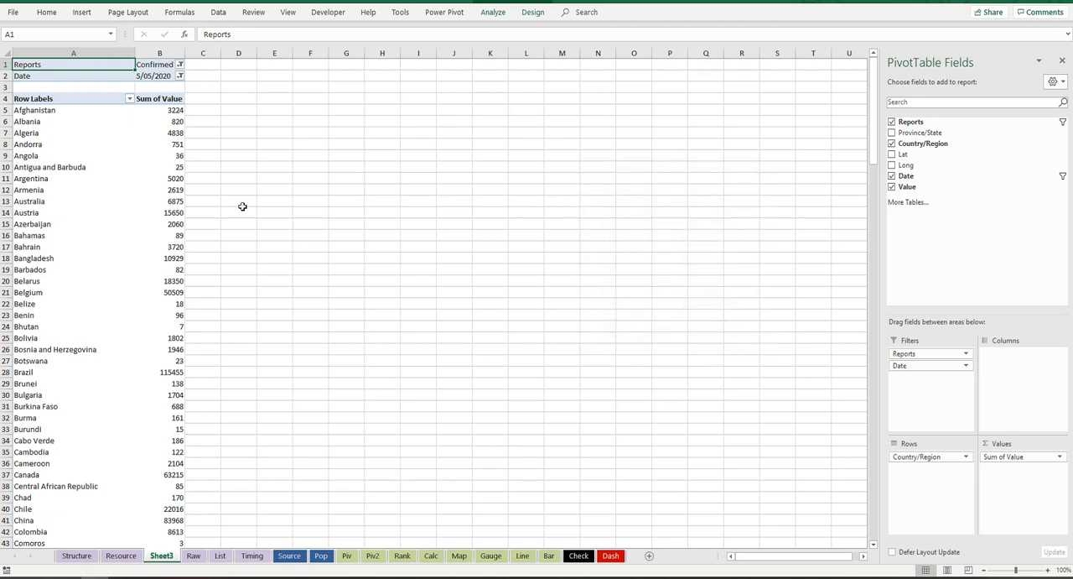
# Step: Sort the PivotTable's countries in descending order by Sum of Value
pyautogui.click(130, 99)
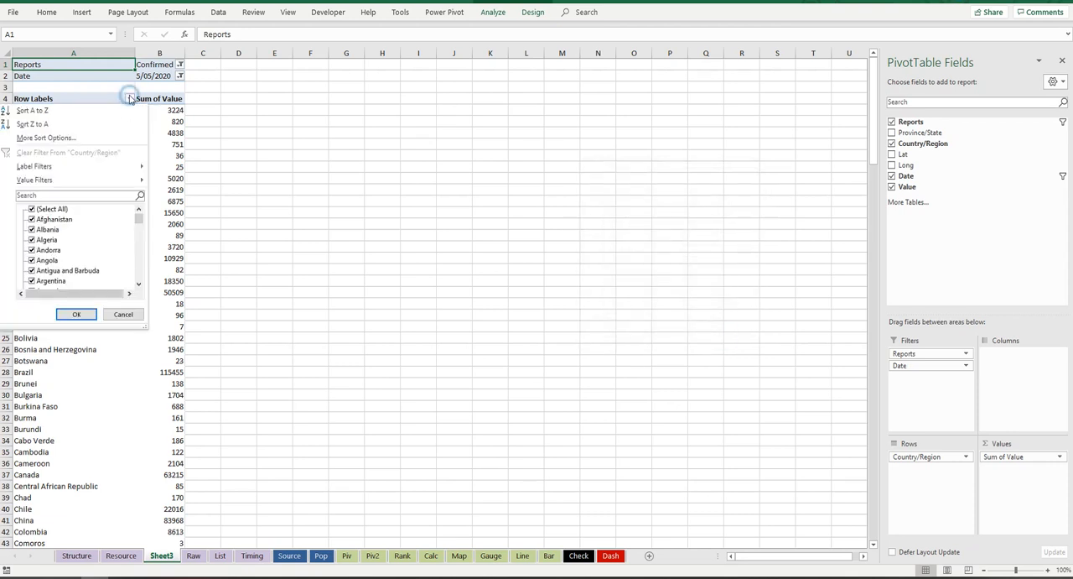
pyautogui.click(74, 135)
pyautogui.click(592, 239)
pyautogui.click(751, 254)
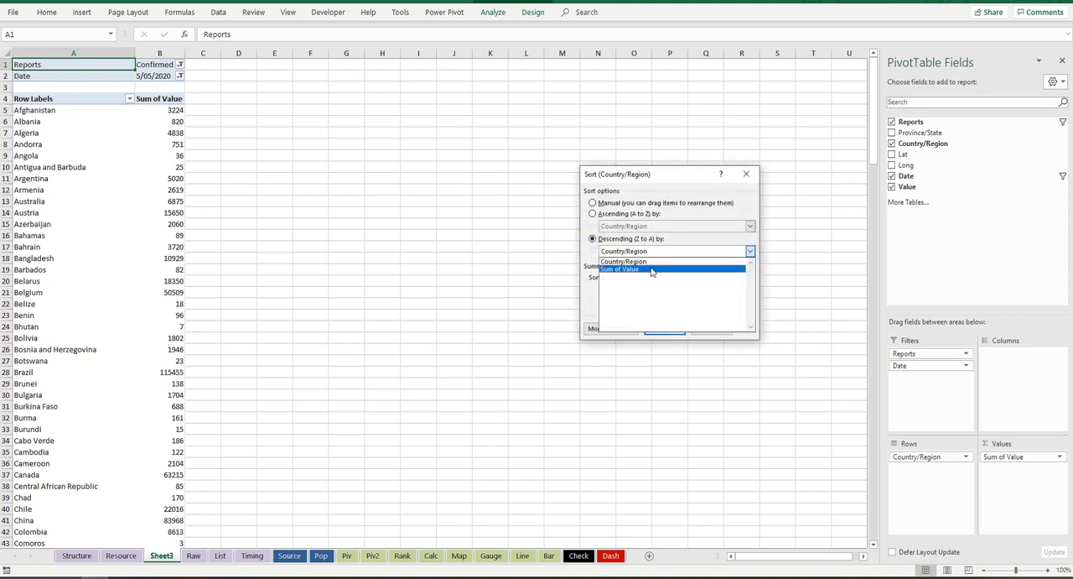
pyautogui.click(650, 270)
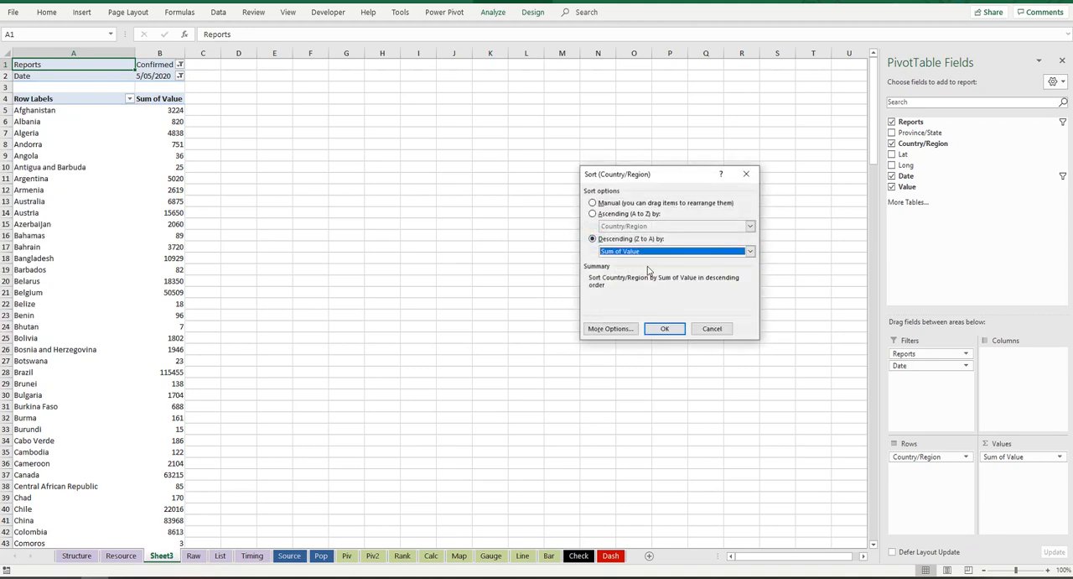
pyautogui.click(665, 329)
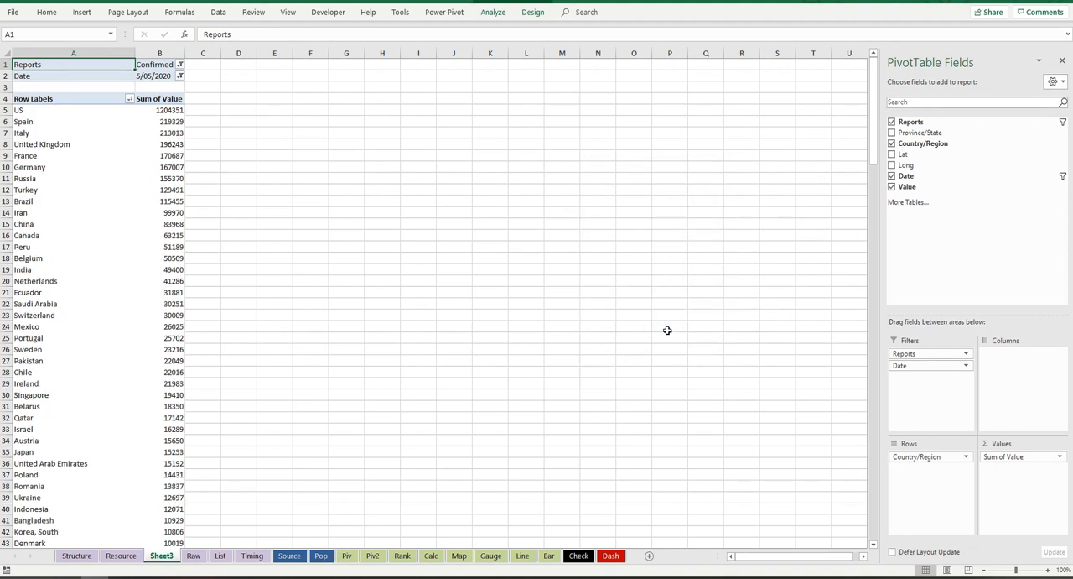
# Step: Format all Sum of Value figures in the PivotTable with thousands separators and no decimals
pyautogui.click(169, 110)
pyautogui.hotkey('ctrl', 'shift', 'Down')
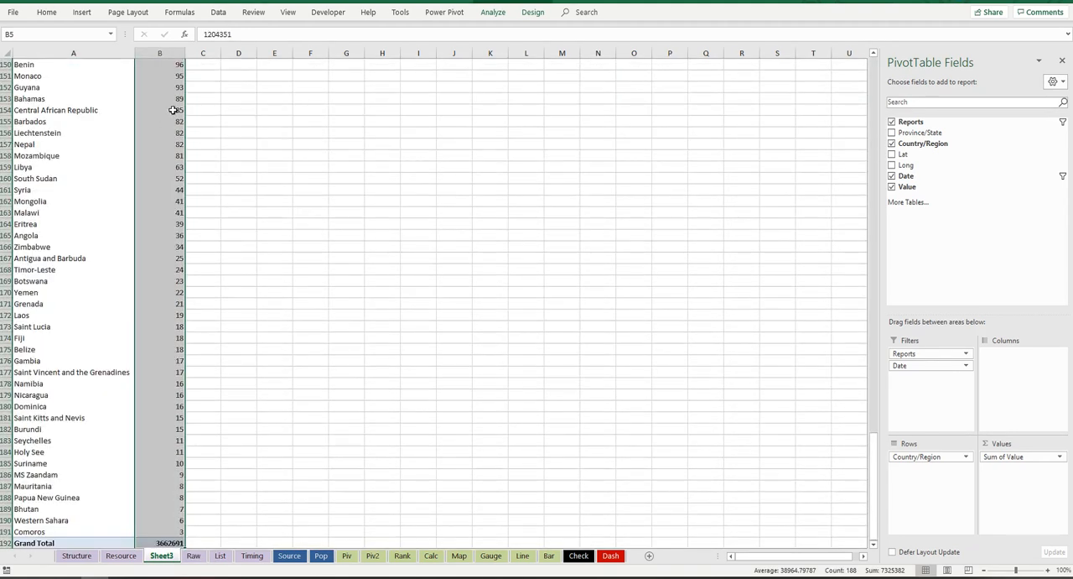
pyautogui.click(46, 12)
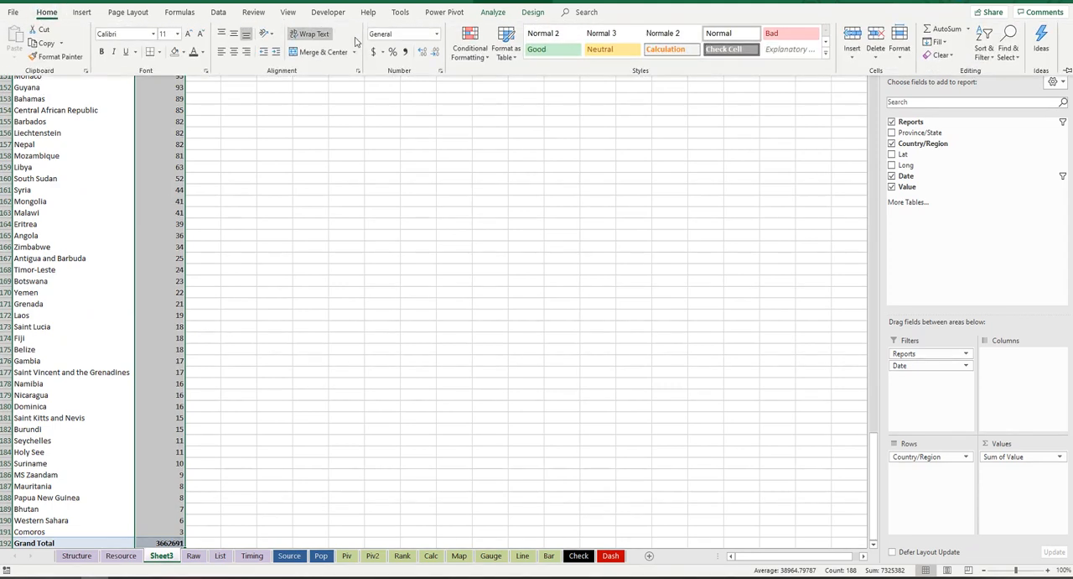
pyautogui.click(405, 52)
pyautogui.click(423, 53)
pyautogui.click(423, 53)
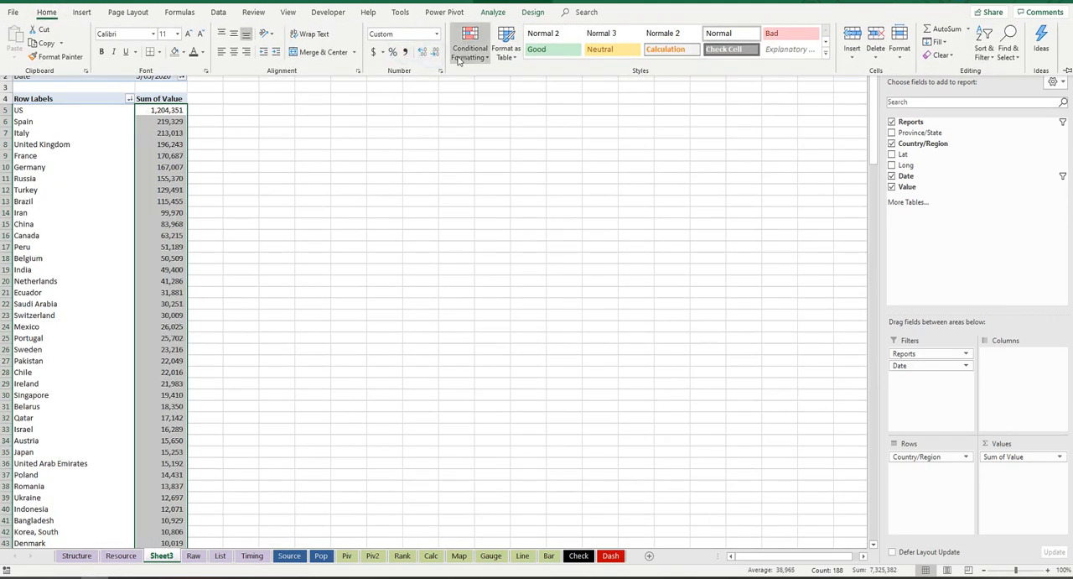
pyautogui.click(164, 109)
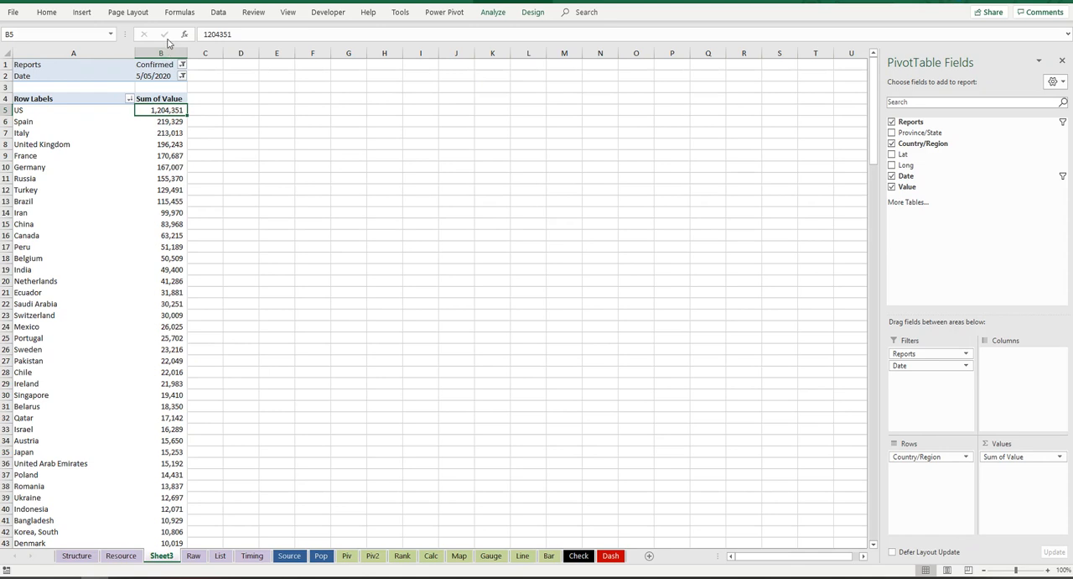
# Step: Copy the PivotTable in columns A:B and paste duplicates of it at D1, G1 and J1
pyautogui.moveTo(165, 50); pyautogui.dragTo(97, 51)
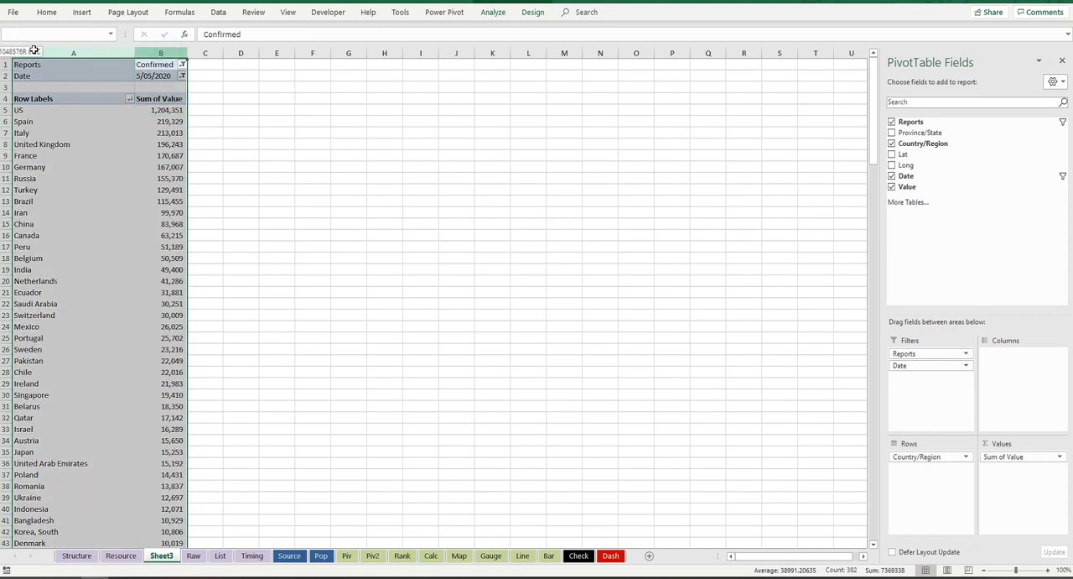
pyautogui.hotkey('ctrl', 'c')
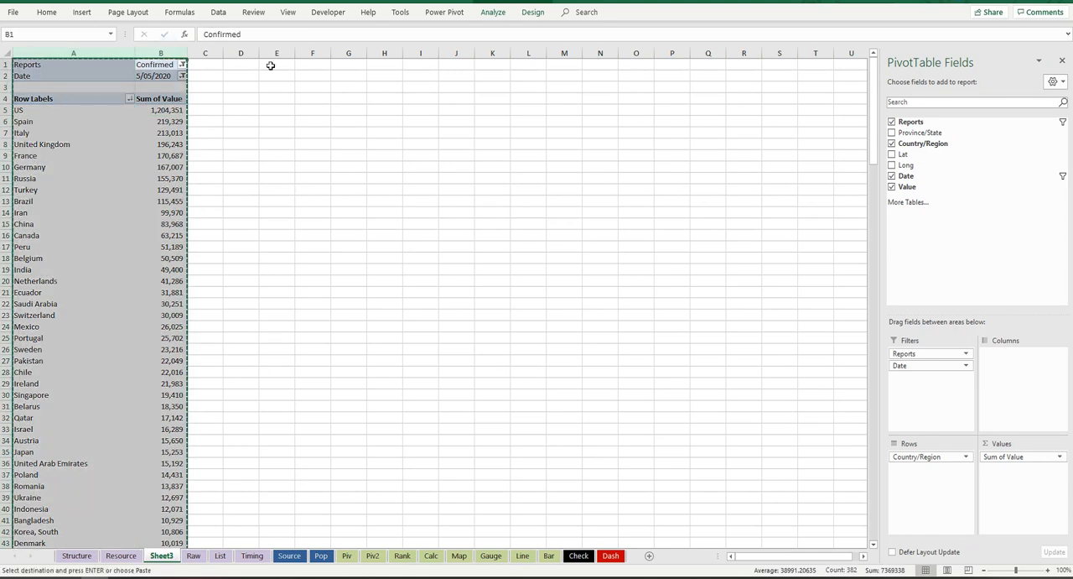
pyautogui.click(243, 64)
pyautogui.hotkey('ctrl', 'v')
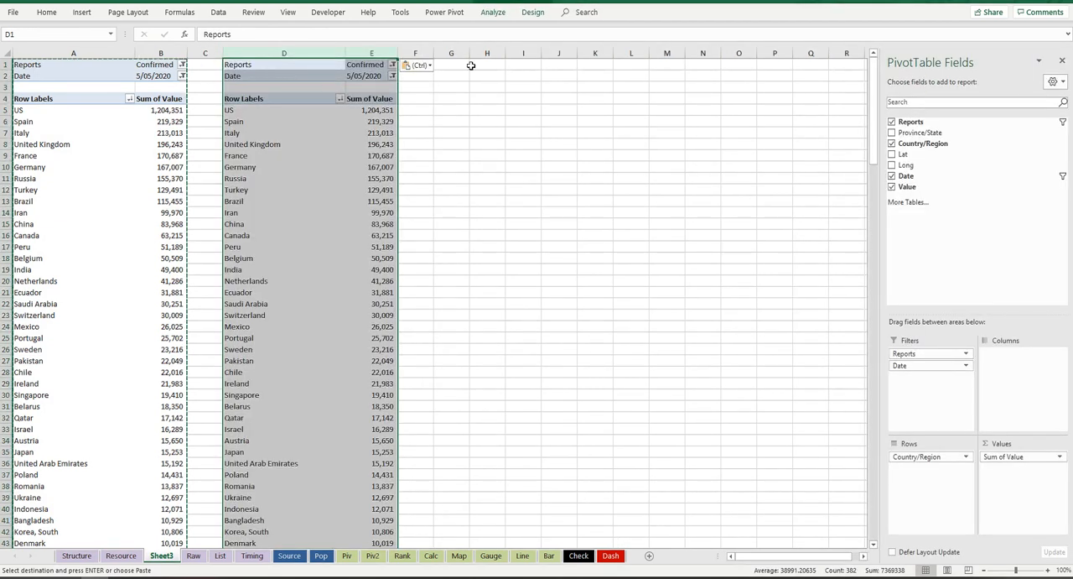
pyautogui.click(463, 66)
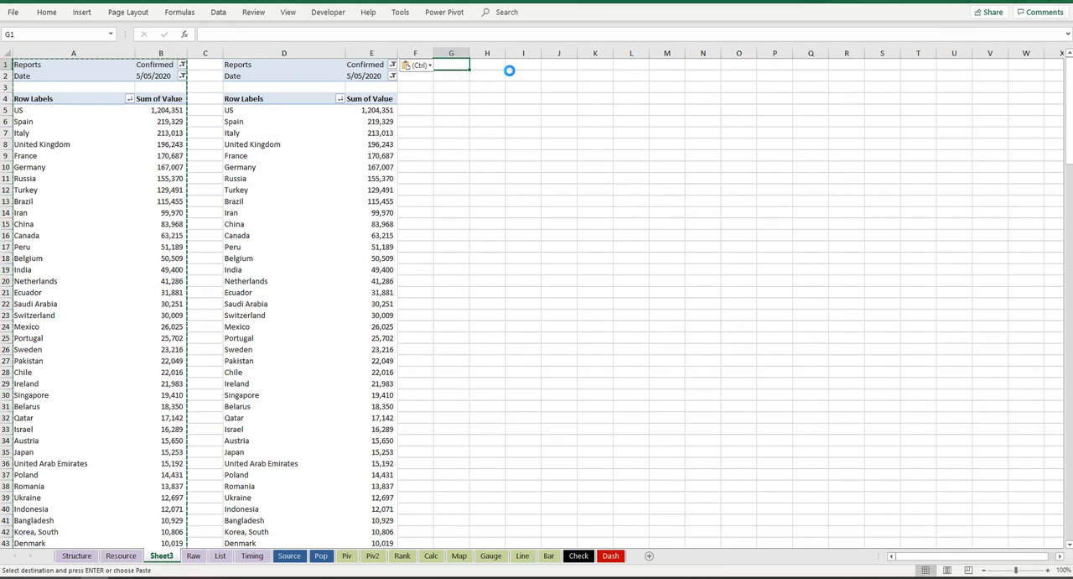
pyautogui.hotkey('ctrl', 'v')
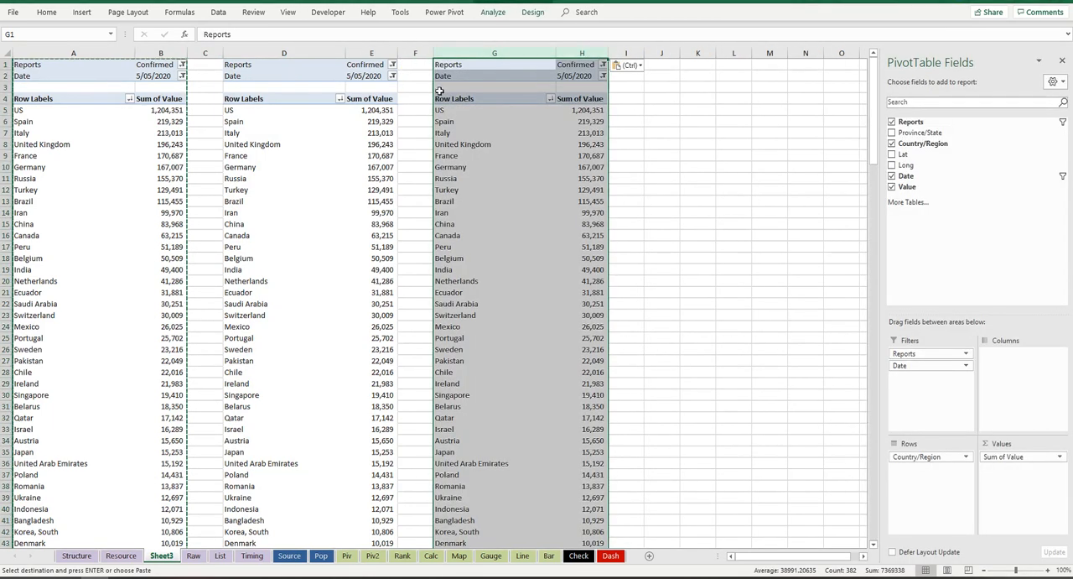
pyautogui.click(666, 65)
pyautogui.hotkey('ctrl', 'v')
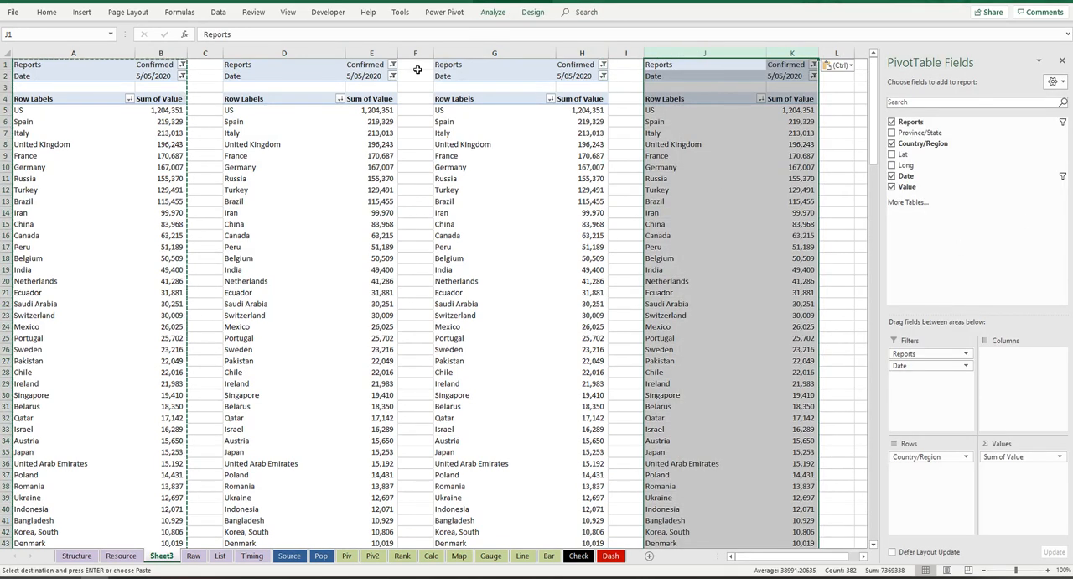
# Step: Filter the PivotTable at D1 to Deaths reports and the one at G1 to Recovered reports
pyautogui.click(392, 67)
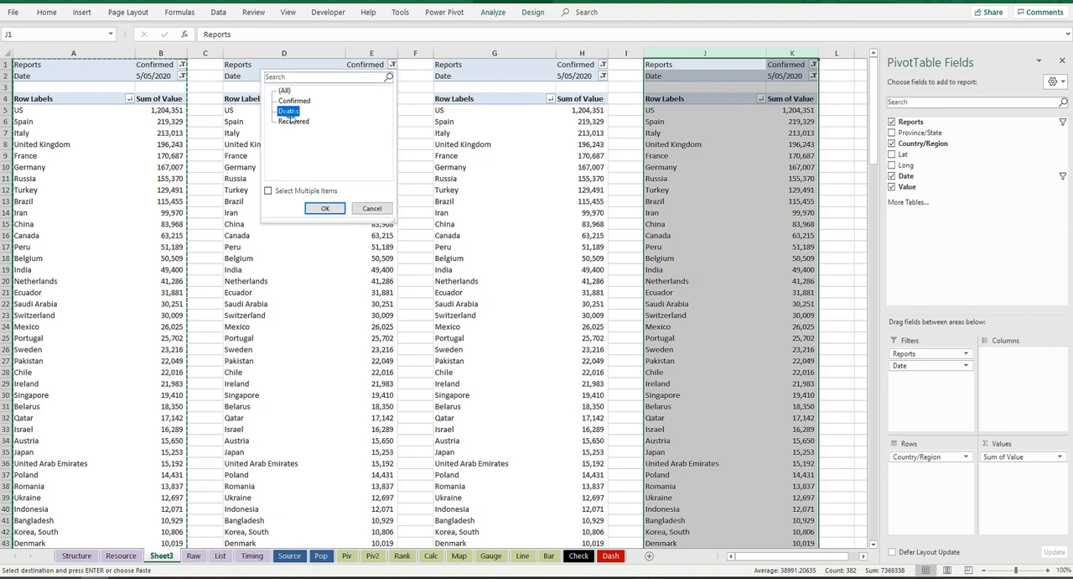
pyautogui.click(327, 208)
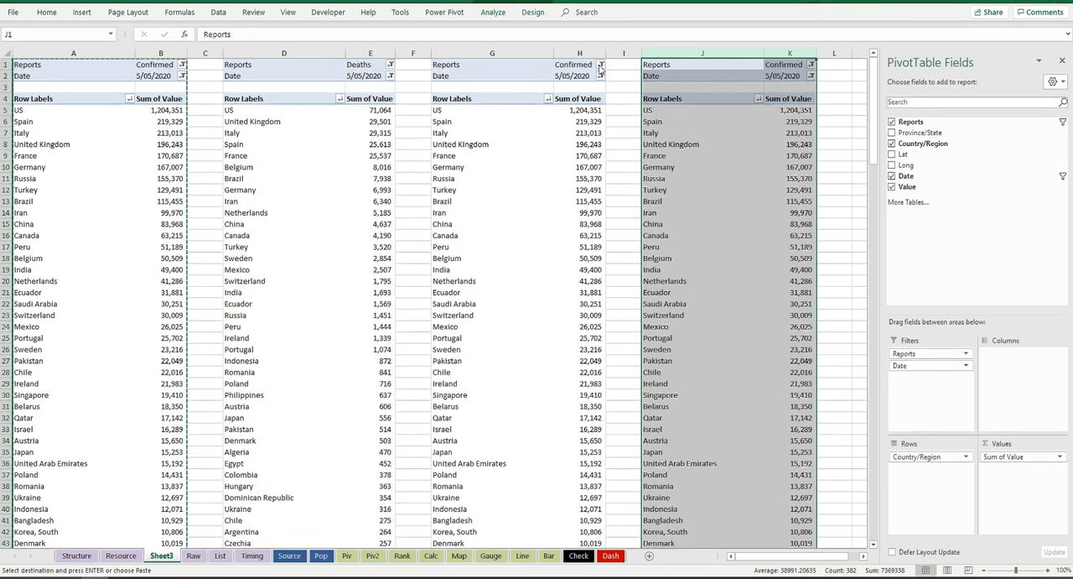
pyautogui.click(600, 65)
pyautogui.click(502, 122)
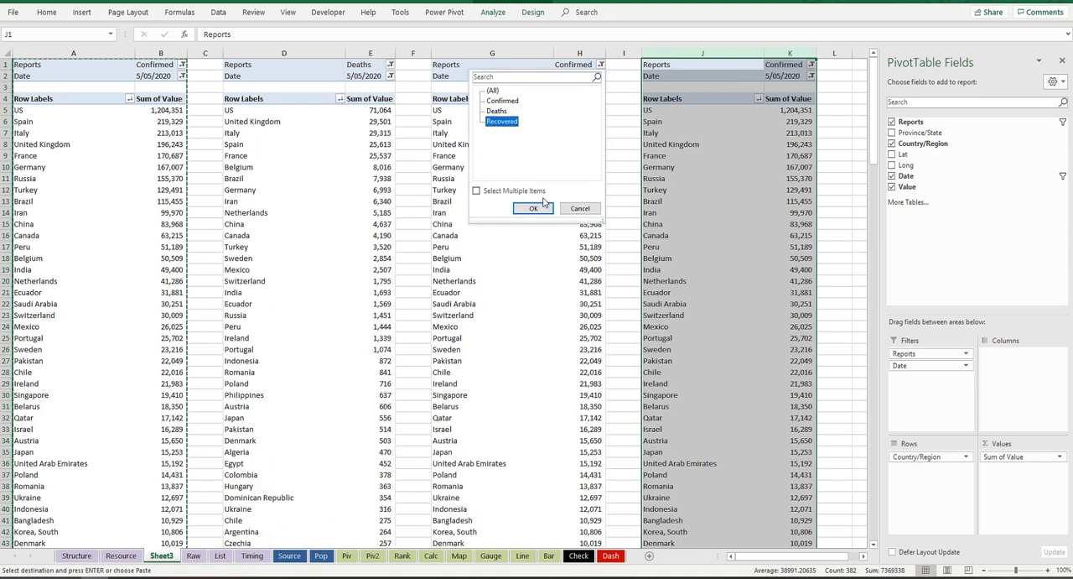
pyautogui.click(533, 208)
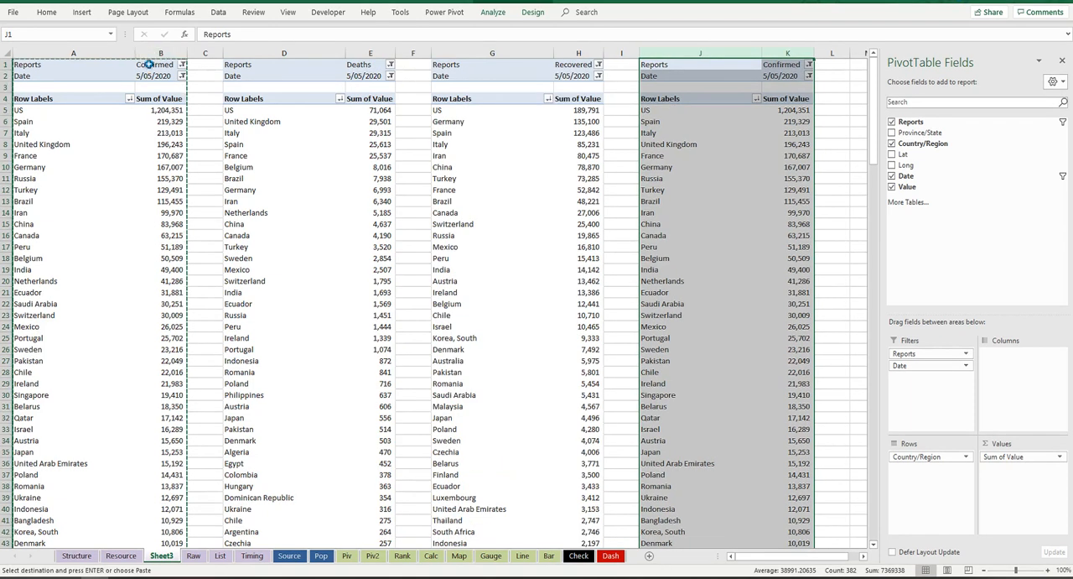
pyautogui.click(148, 64)
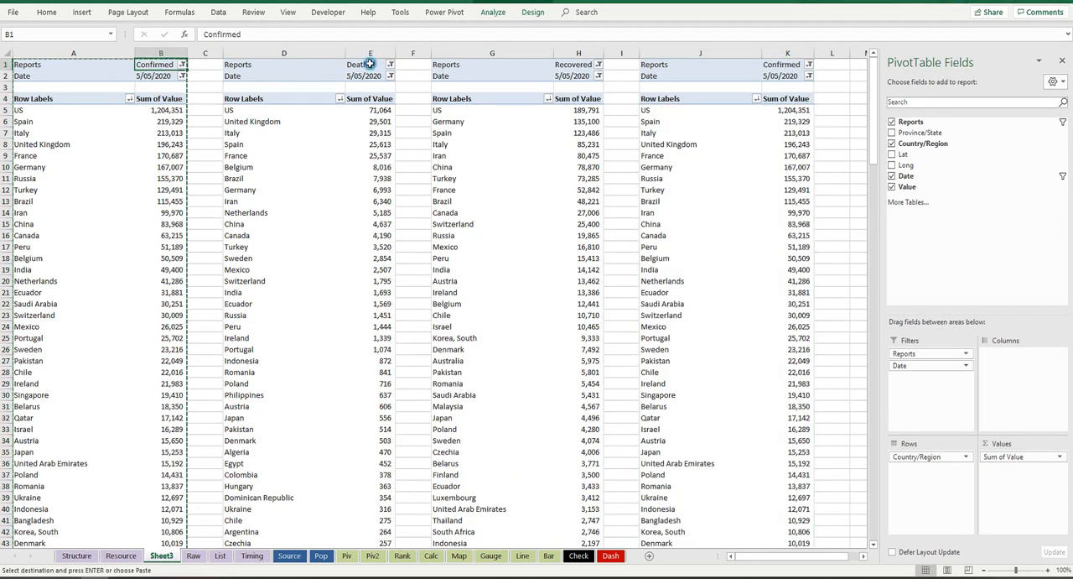
pyautogui.click(369, 65)
pyautogui.click(566, 65)
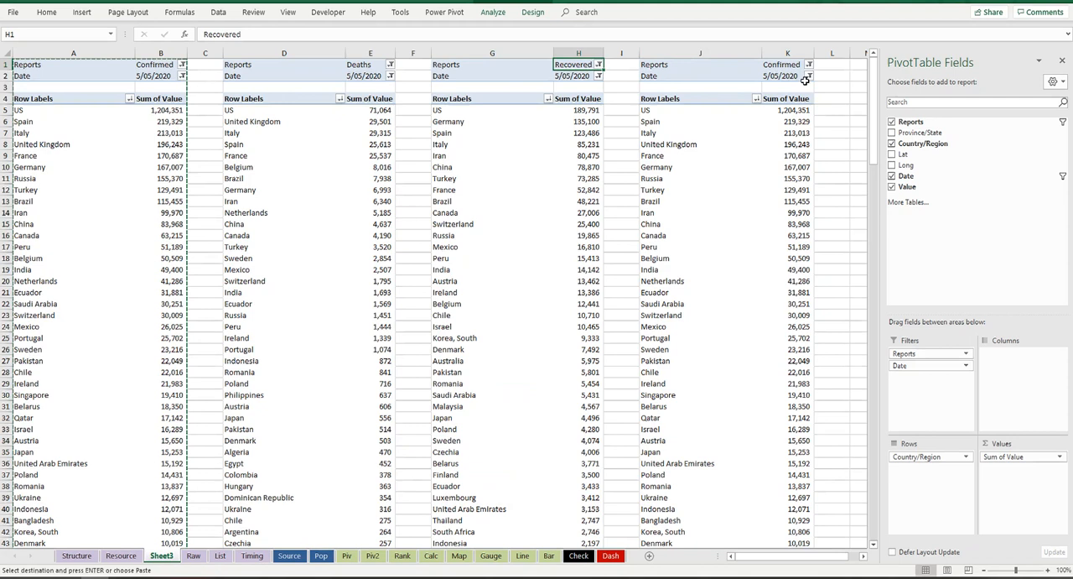
# Step: Move the Reports field from filters to columns in the PivotTable that starts in column J
pyautogui.click(844, 134)
pyautogui.press('Right')
pyautogui.press('Right')
pyautogui.press('Right')
pyautogui.press('Right')
pyautogui.press('Right')
pyautogui.press('Right')
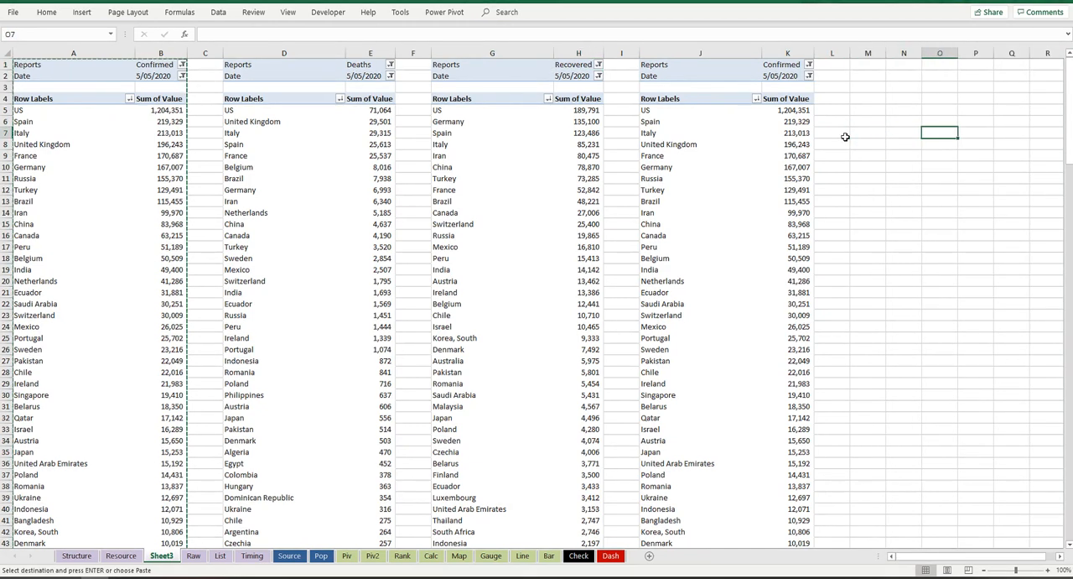
pyautogui.rightClick(553, 144)
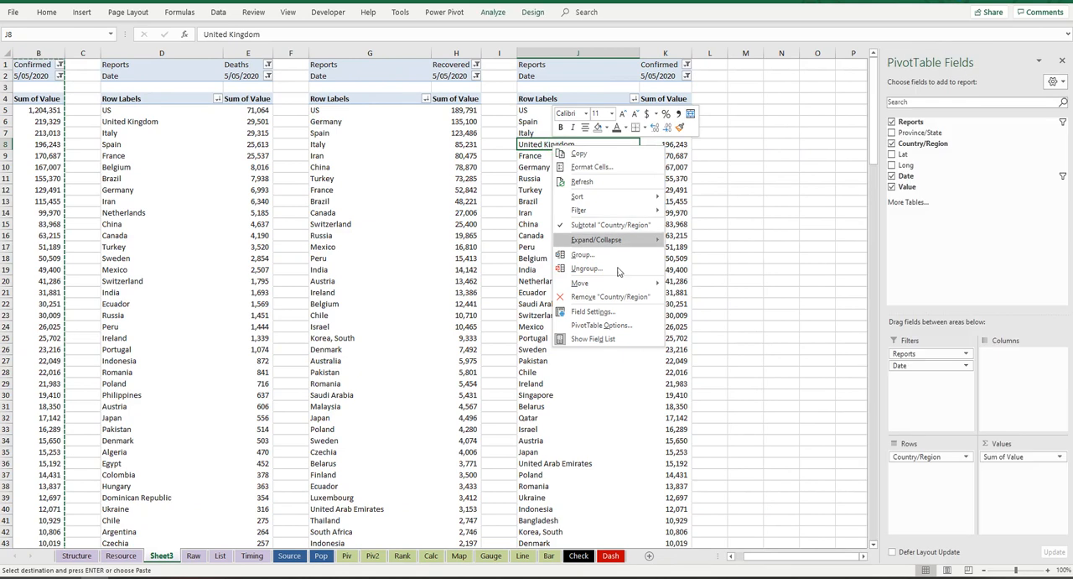
pyautogui.click(609, 334)
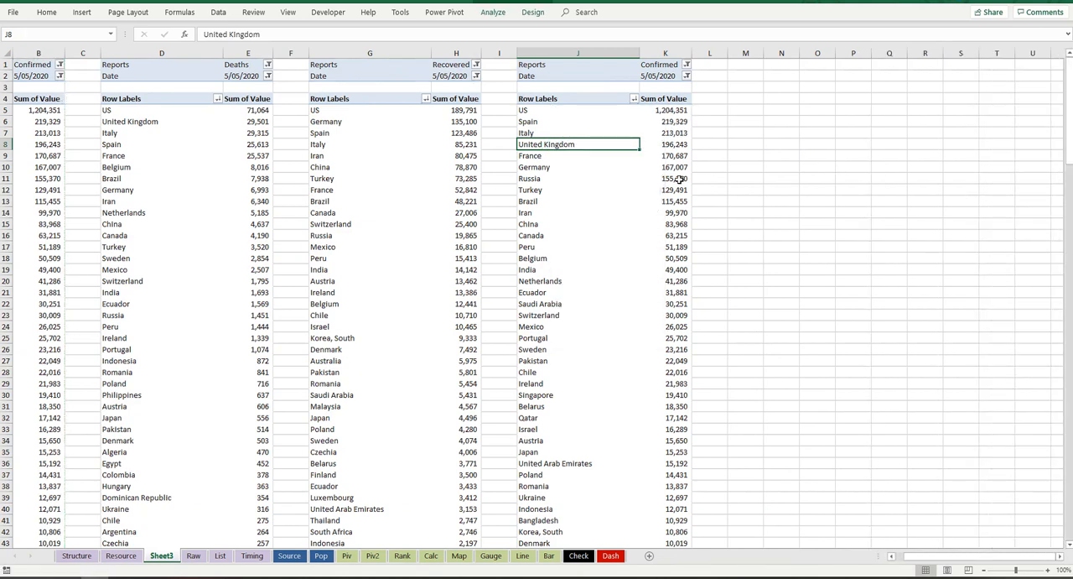
pyautogui.rightClick(588, 139)
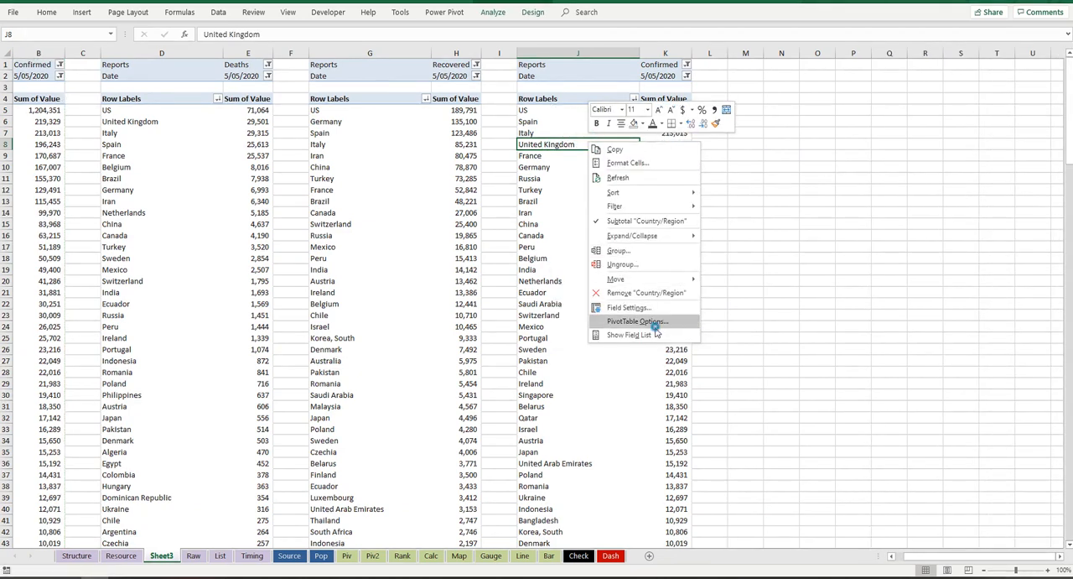
pyautogui.click(629, 335)
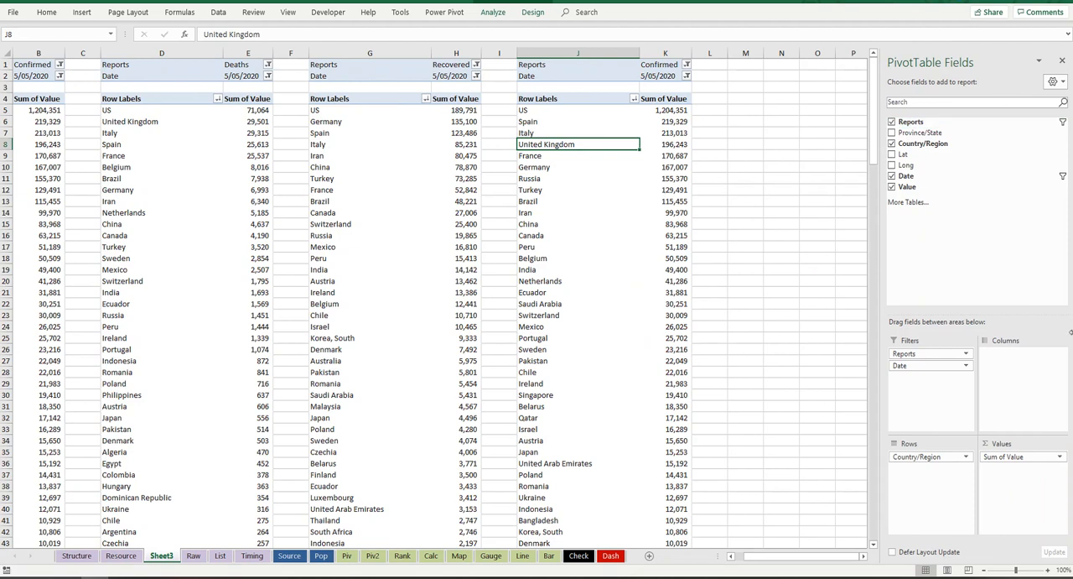
pyautogui.moveTo(918, 353); pyautogui.dragTo(998, 355)
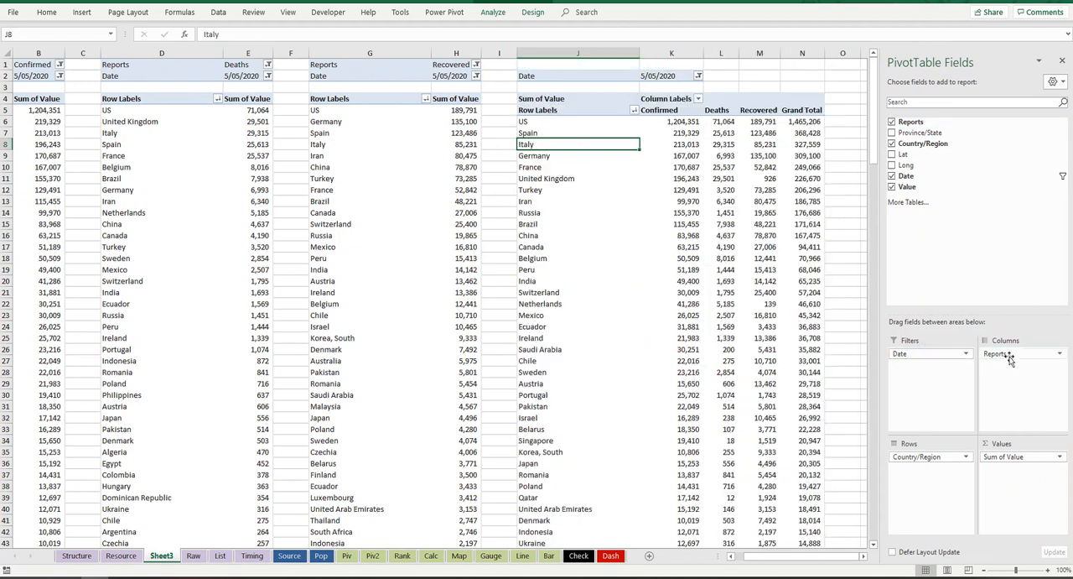
pyautogui.click(672, 111)
pyautogui.click(736, 112)
pyautogui.click(767, 111)
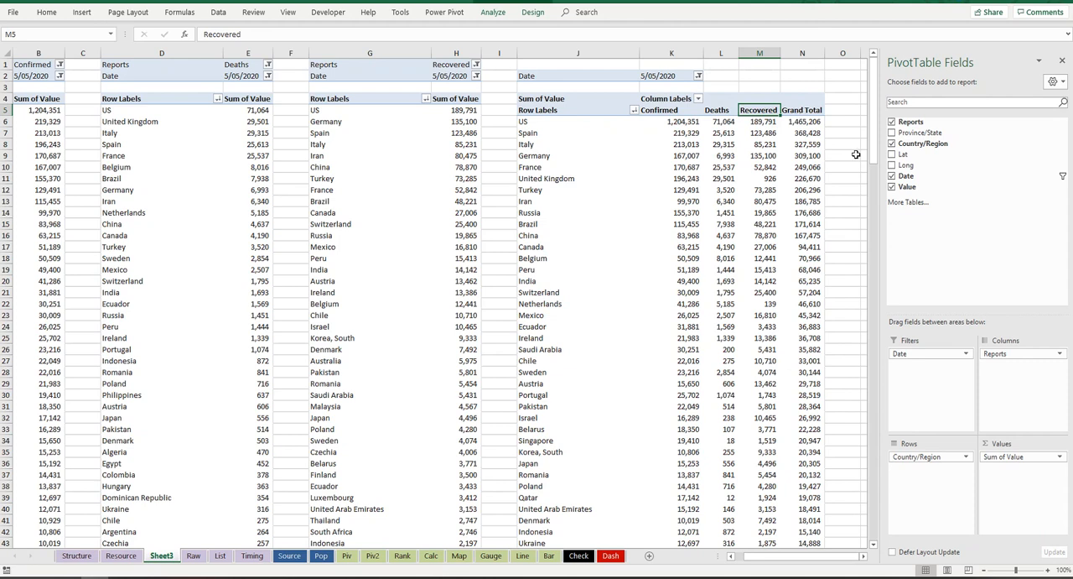
# Step: Remove the Grand Total column from the PivotTable that has Reports as columns
pyautogui.moveTo(1001, 354)
pyautogui.mouseDown()
pyautogui.moveTo(922, 362)
pyautogui.moveTo(1015, 358)
pyautogui.mouseUp()
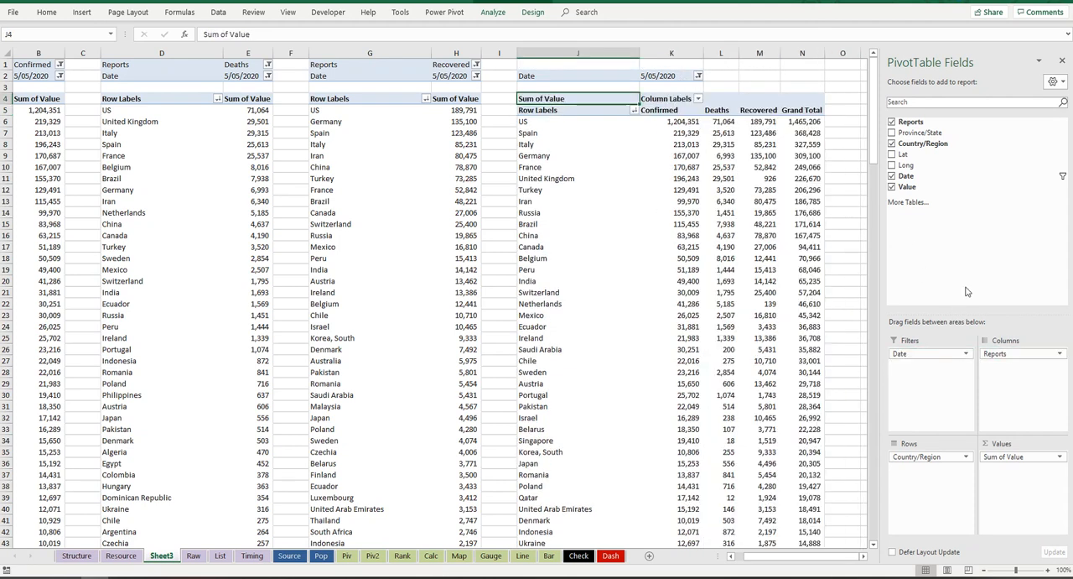
pyautogui.rightClick(798, 110)
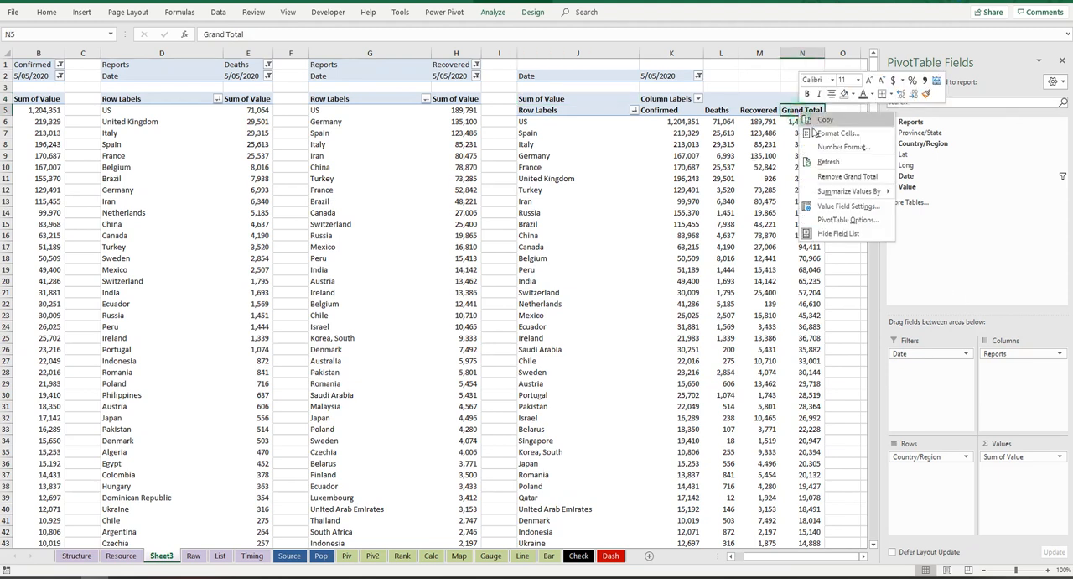
pyautogui.click(851, 177)
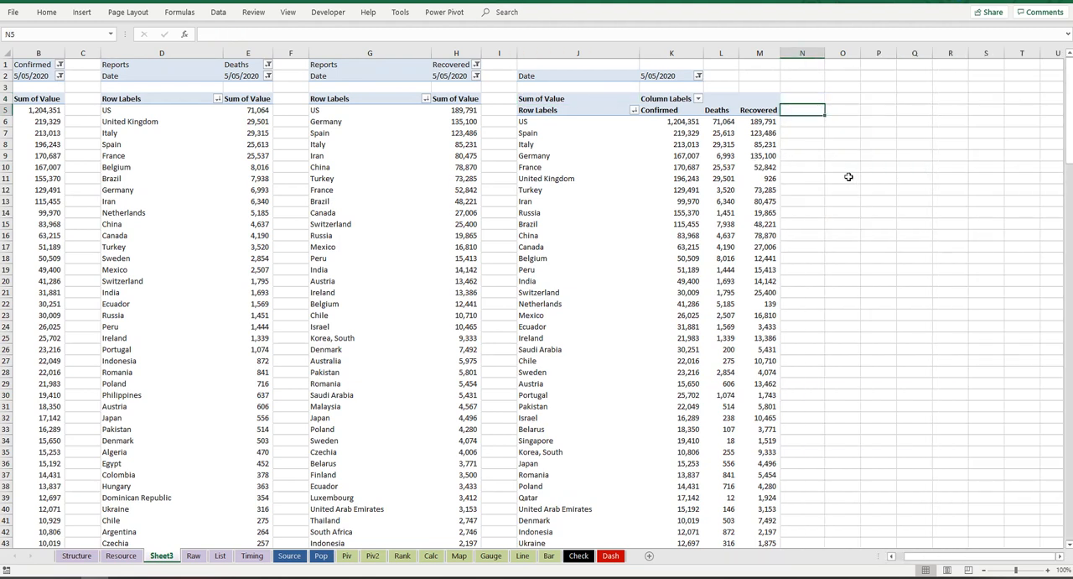
# Step: Select the whole PivotTable in columns J:M and move it up one row to start at J1
pyautogui.moveTo(540, 76); pyautogui.dragTo(768, 247)
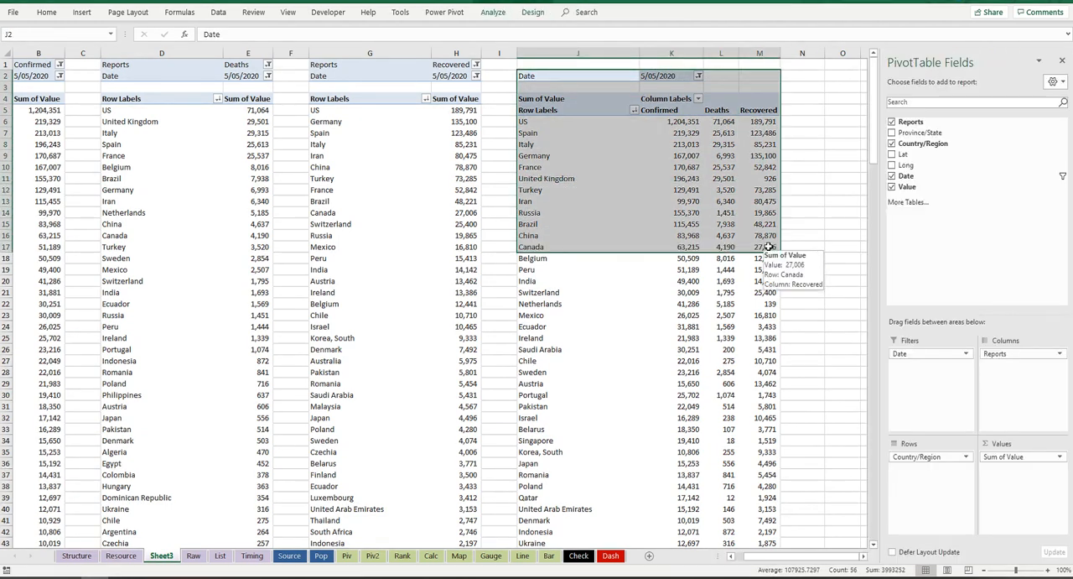
pyautogui.hotkey('ctrl', 'shift', 'Down')
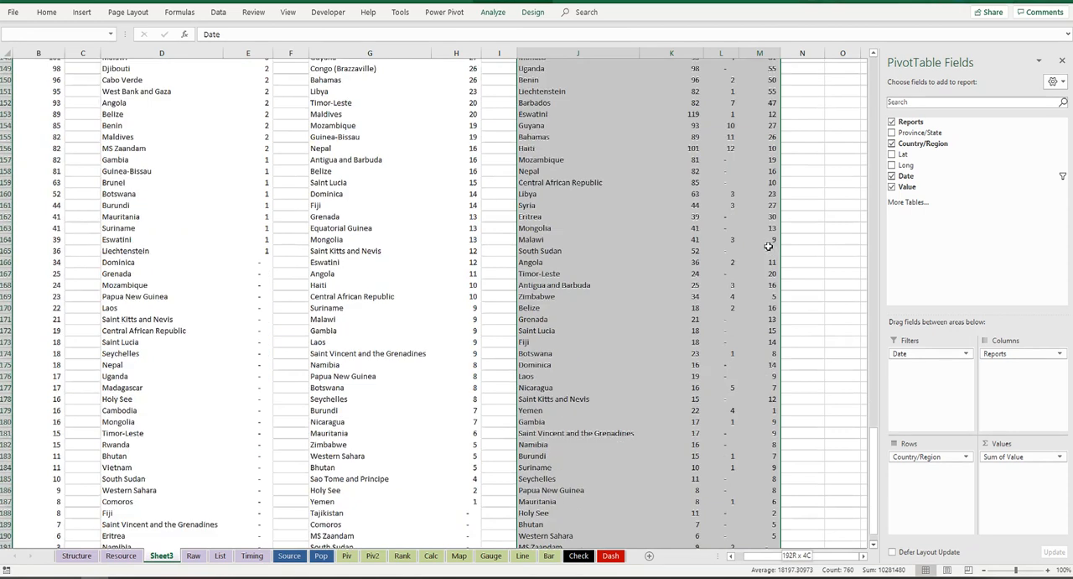
pyautogui.moveTo(573, 515); pyautogui.dragTo(589, 498)
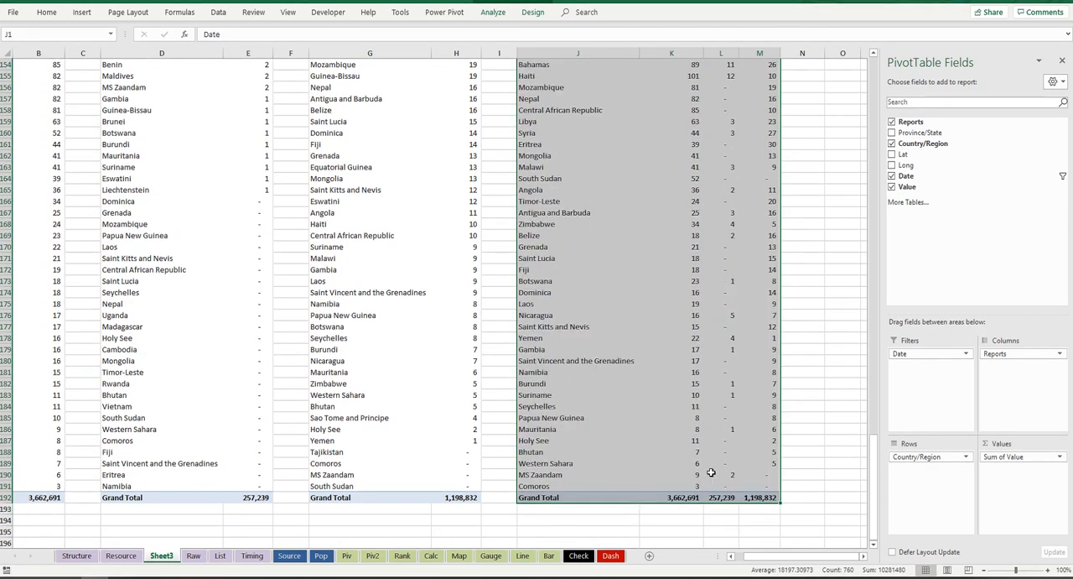
pyautogui.click(807, 134)
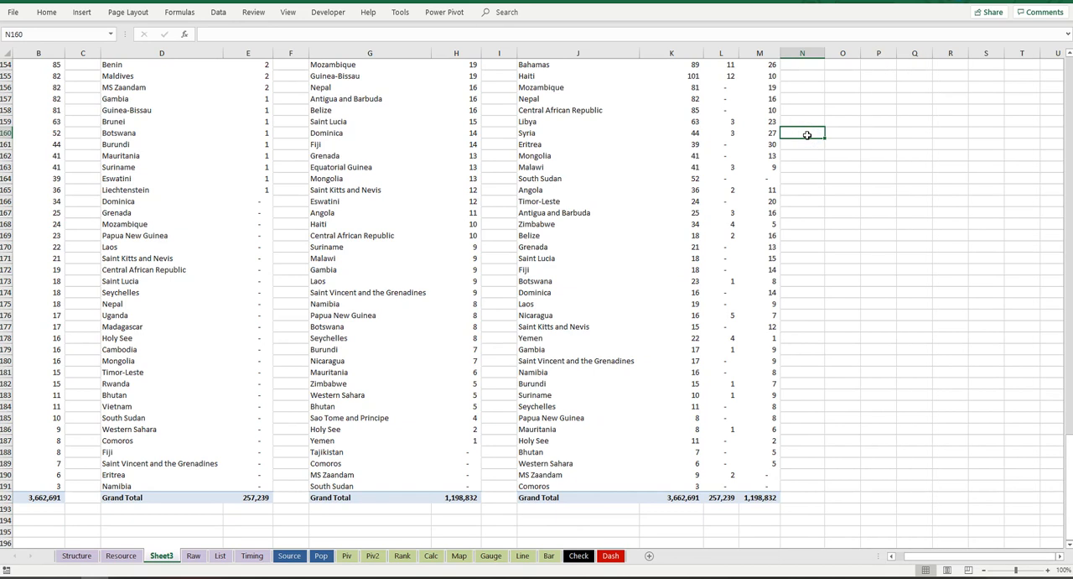
pyautogui.hotkey('ctrl', 'Home')
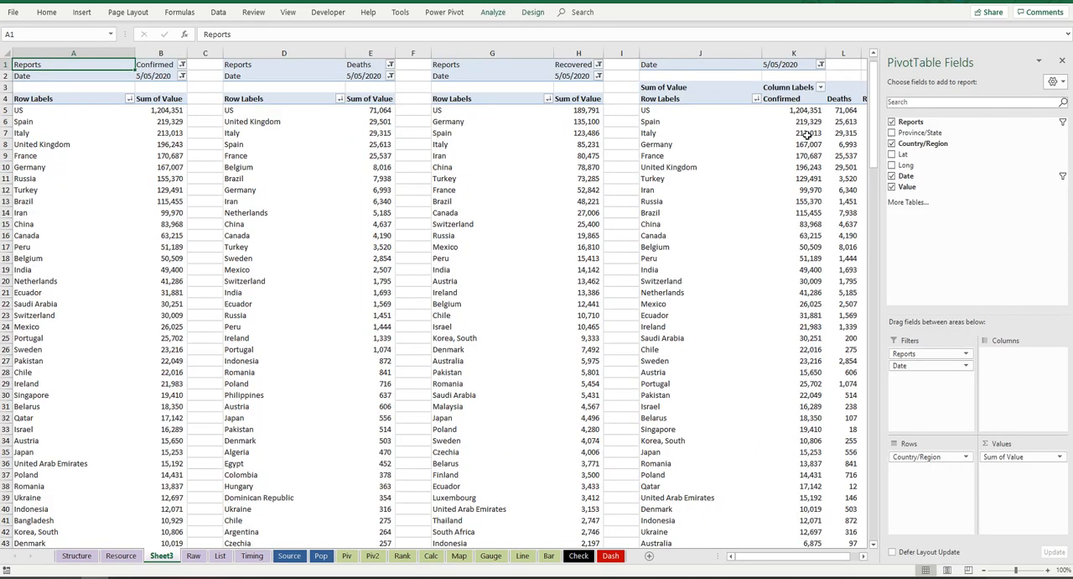
# Step: Copy the four PivotTables in columns A:M of Sheet3 to the Piv sheet, starting at cell B1
pyautogui.click(1063, 62)
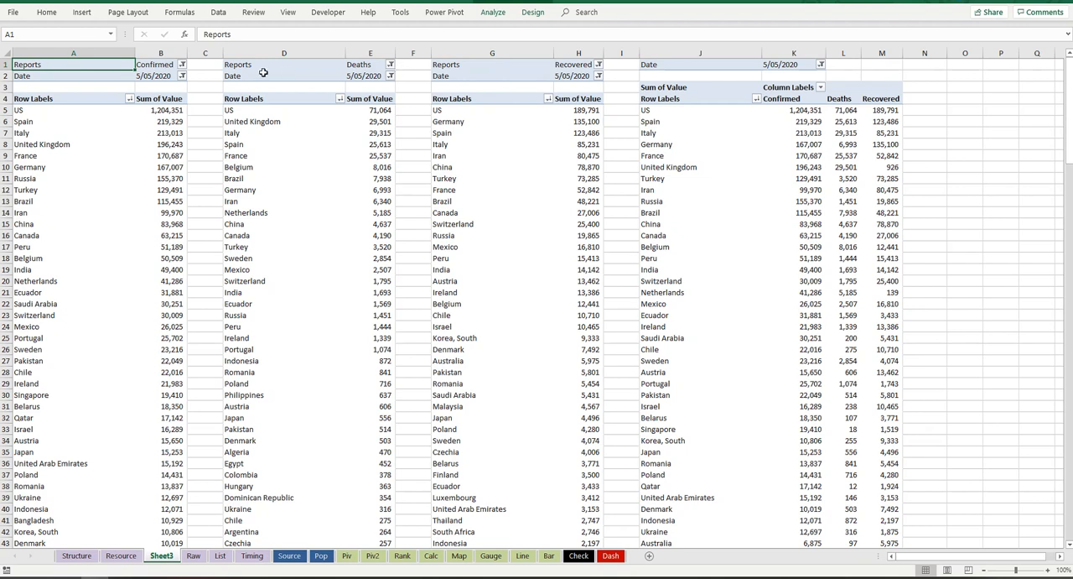
pyautogui.click(145, 54)
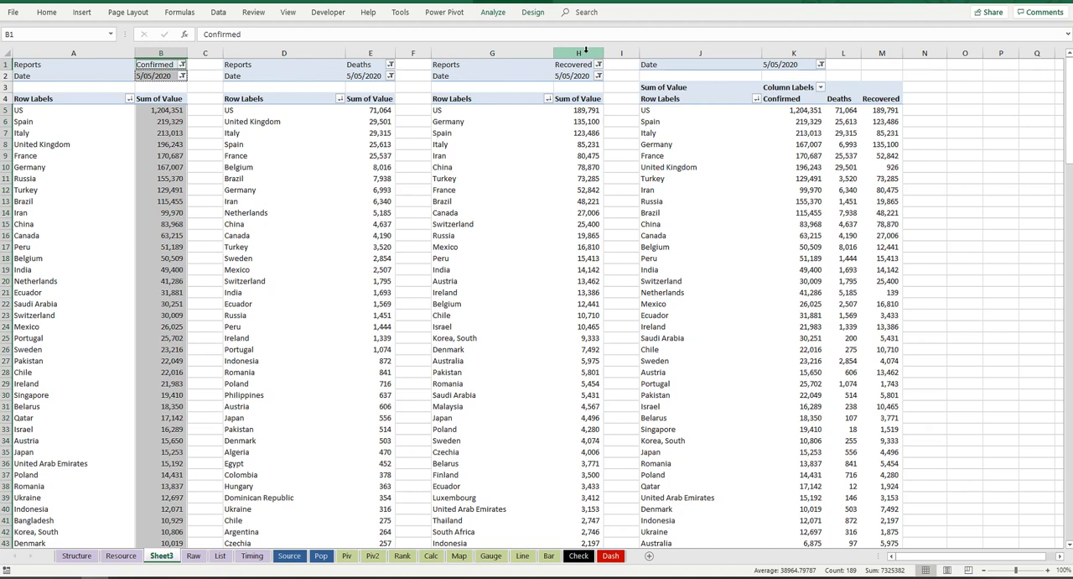
pyautogui.moveTo(586, 52); pyautogui.dragTo(24, 60)
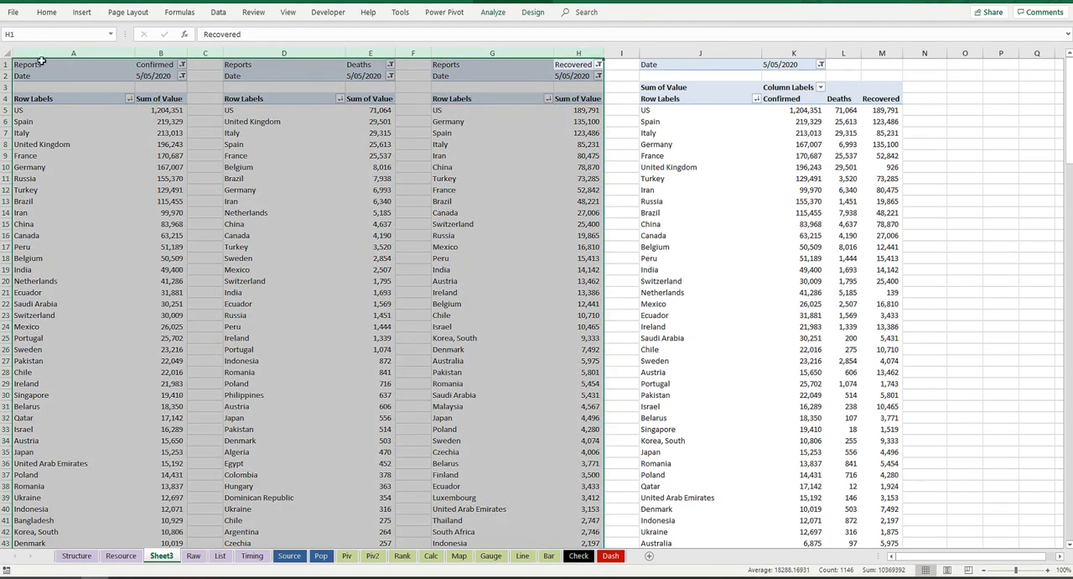
pyautogui.hotkey('ctrl', 'c')
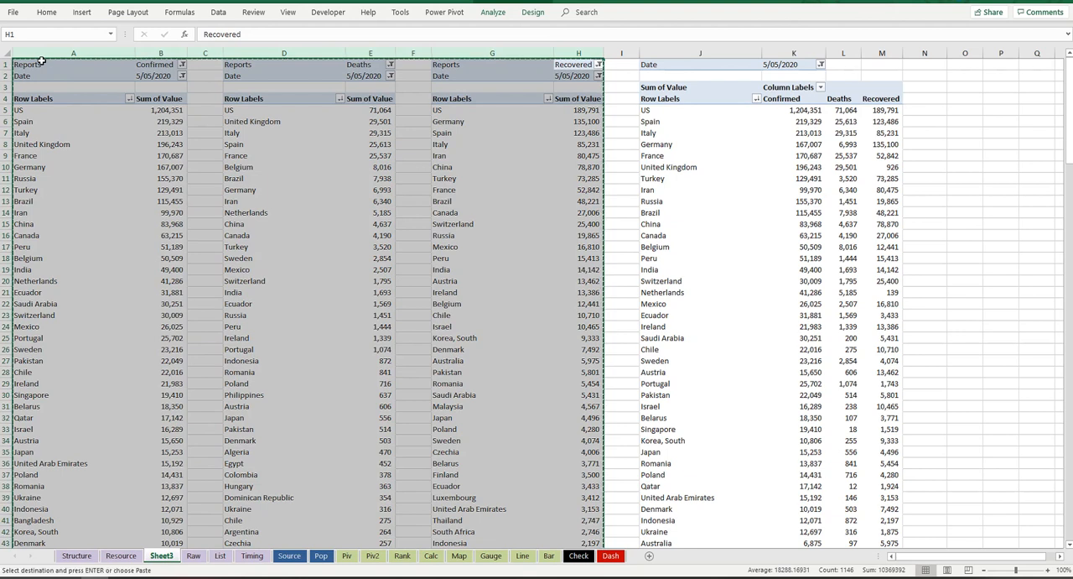
pyautogui.moveTo(882, 53); pyautogui.dragTo(16, 54)
pyautogui.hotkey('ctrl', 'c')
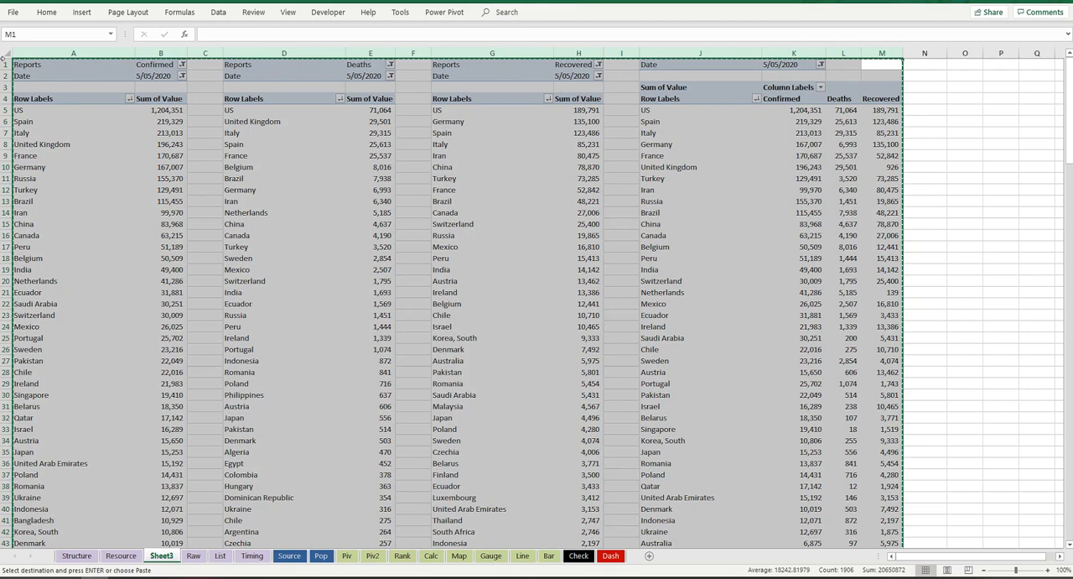
pyautogui.click(346, 557)
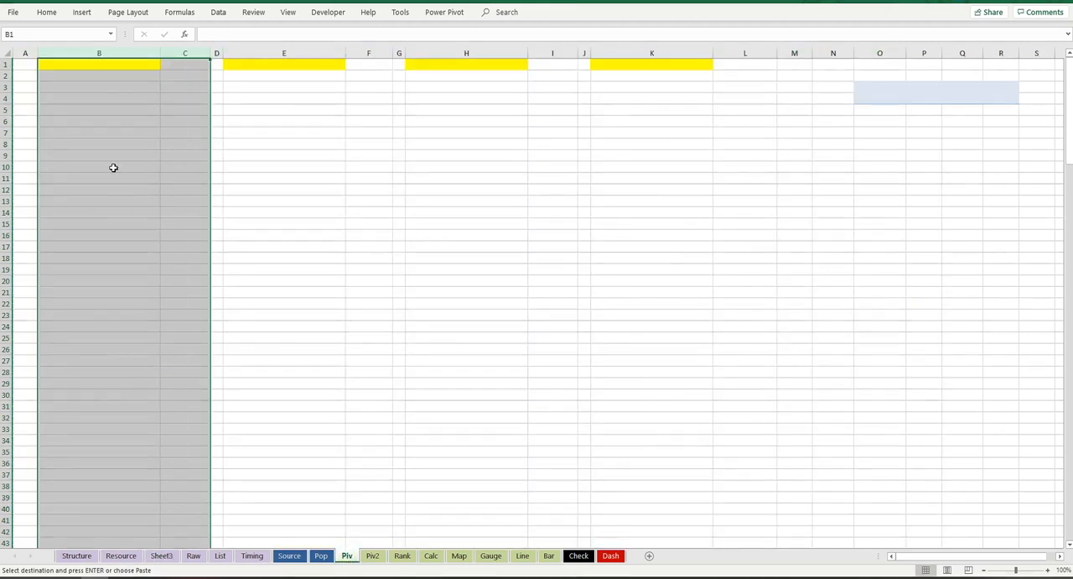
pyautogui.click(99, 65)
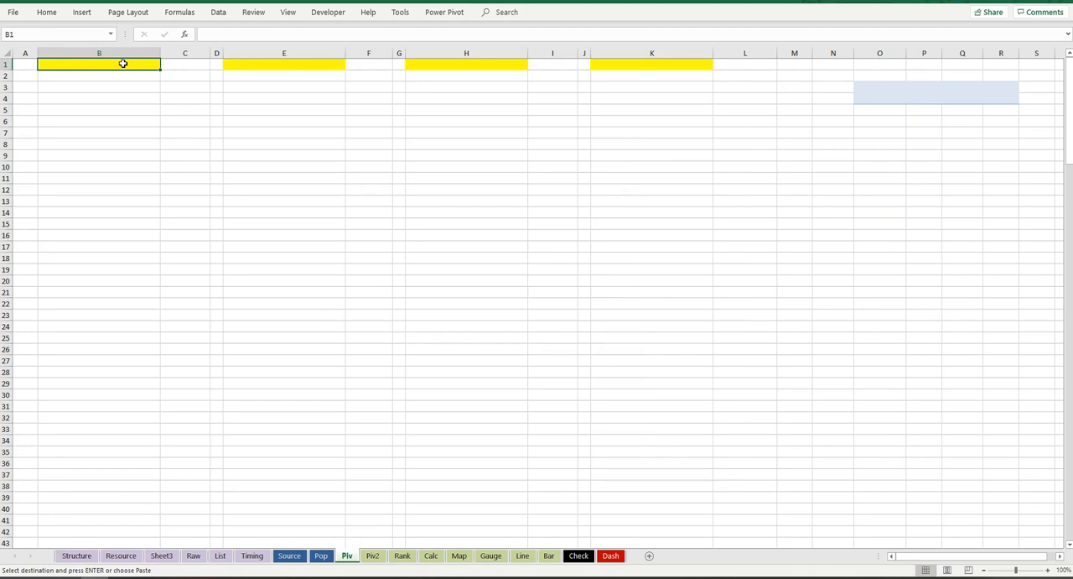
pyautogui.hotkey('ctrl', 'v')
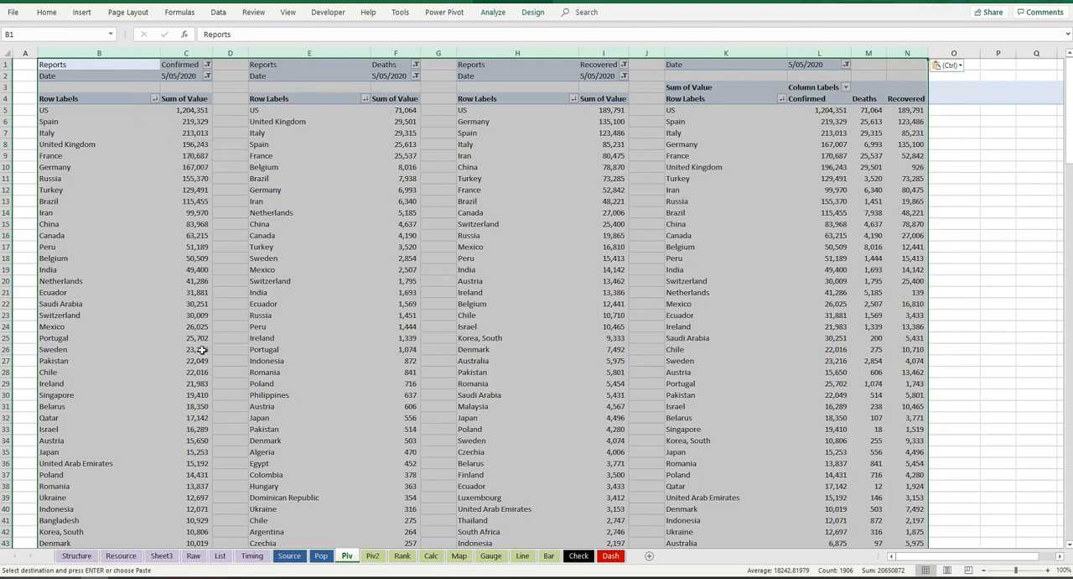
# Step: Delete the original PivotTables from columns A:M of Sheet3
pyautogui.click(162, 556)
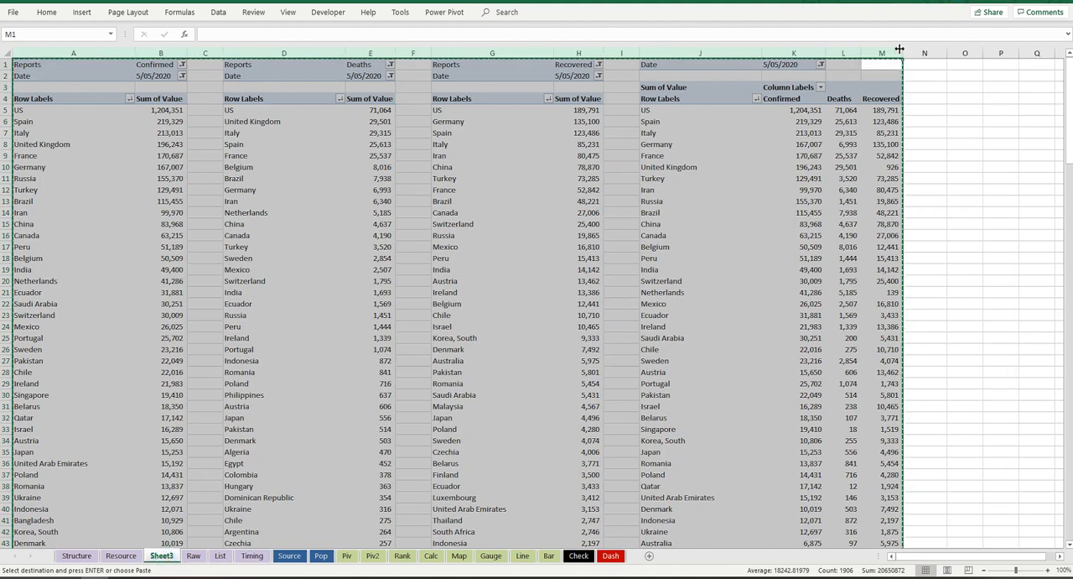
pyautogui.moveTo(894, 52); pyautogui.dragTo(4, 98)
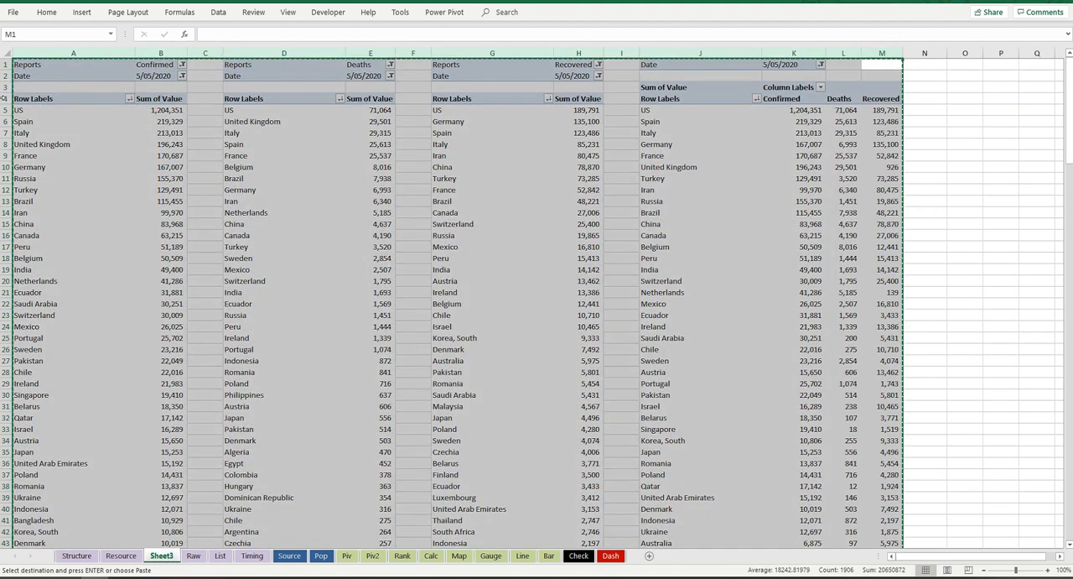
pyautogui.press('Delete')
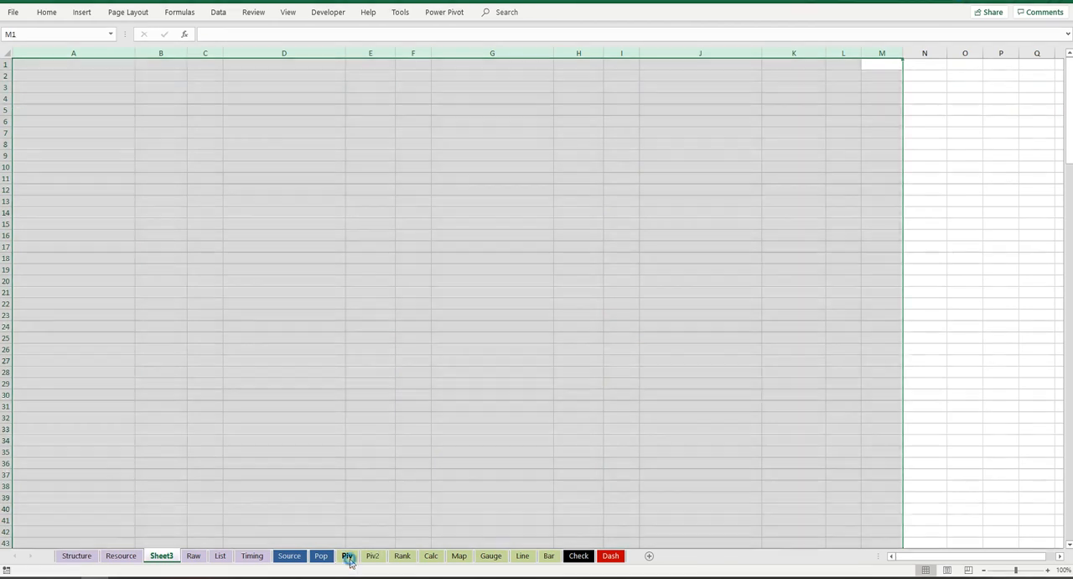
# Step: Copy the Confirmed, Deaths and Recovered PivotTables in columns B:I of the Piv sheet to cell B1 of Piv2
pyautogui.click(346, 555)
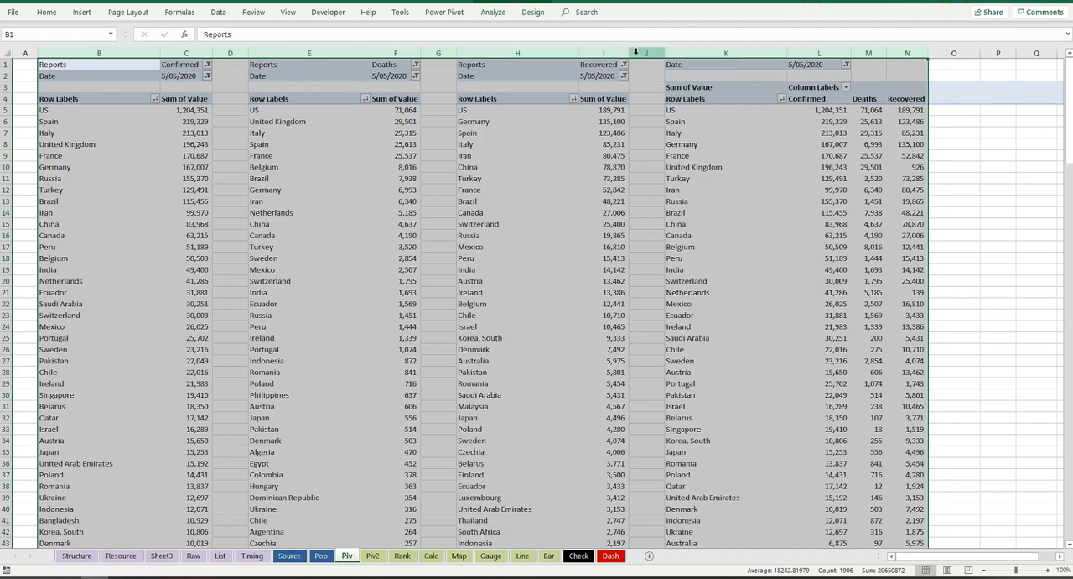
pyautogui.moveTo(615, 53); pyautogui.dragTo(34, 59)
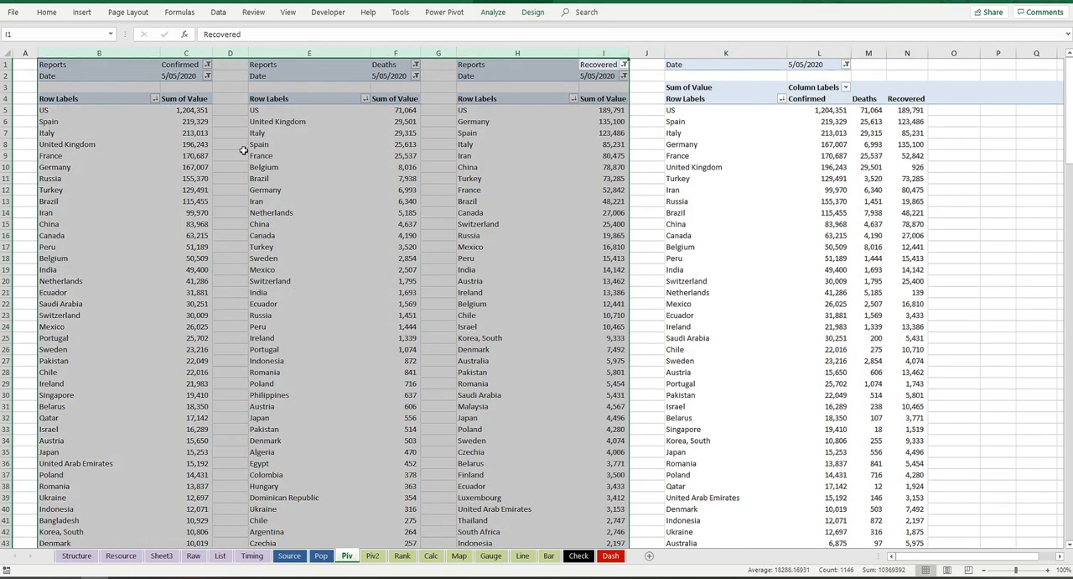
pyautogui.hotkey('ctrl', 'c')
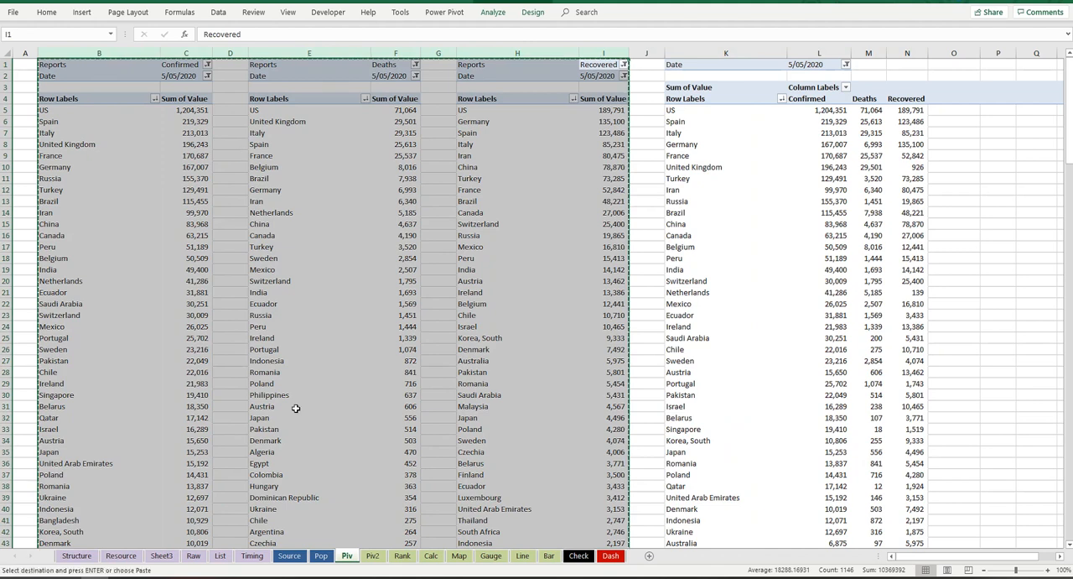
pyautogui.click(375, 557)
pyautogui.click(167, 75)
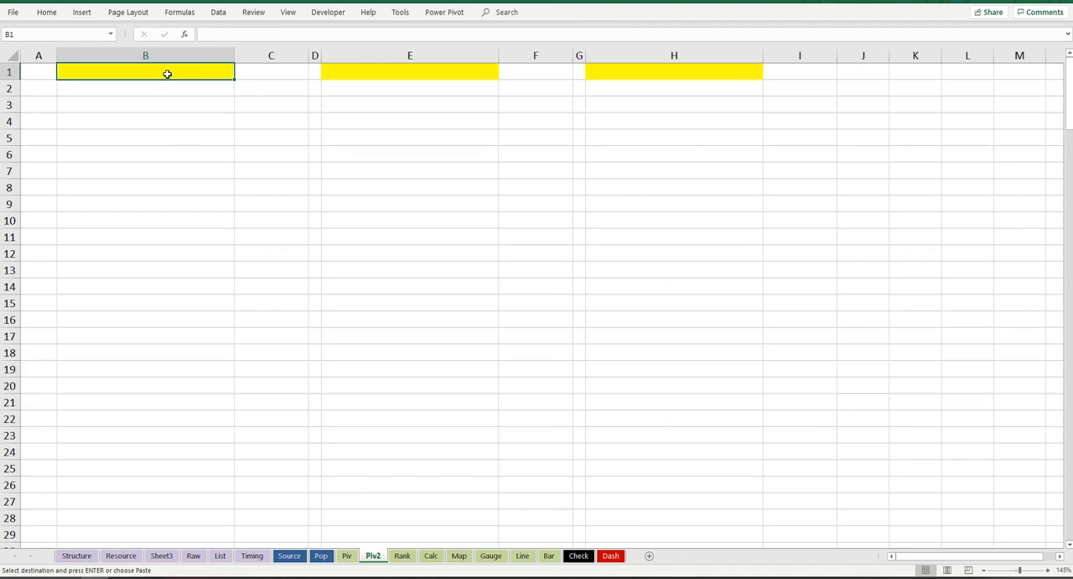
pyautogui.hotkey('ctrl', 'v')
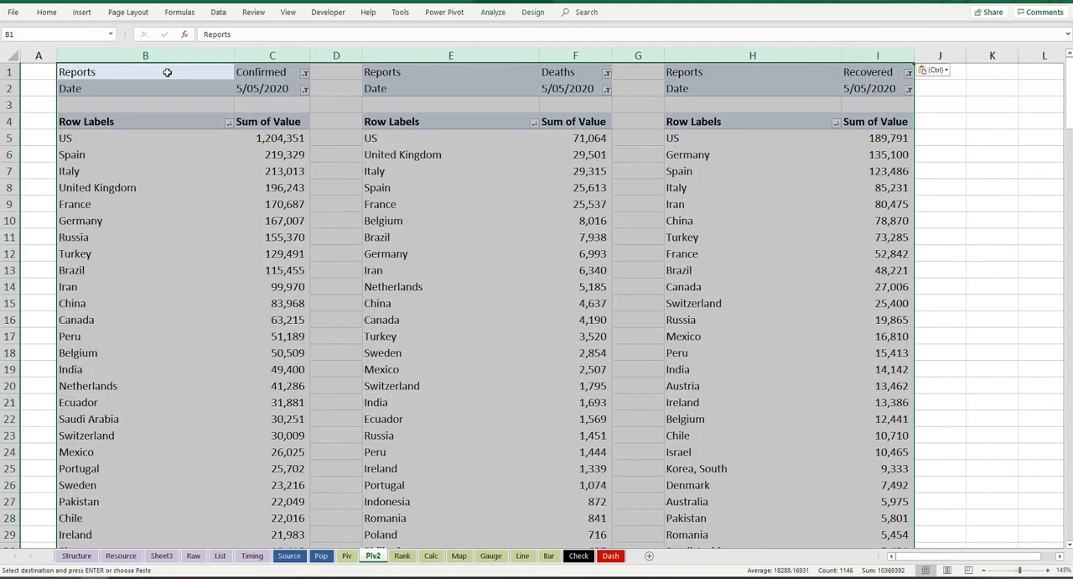
# Step: Set the Date filter of the Confirmed PivotTable on Piv2 to 29/04/2020
pyautogui.click(304, 90)
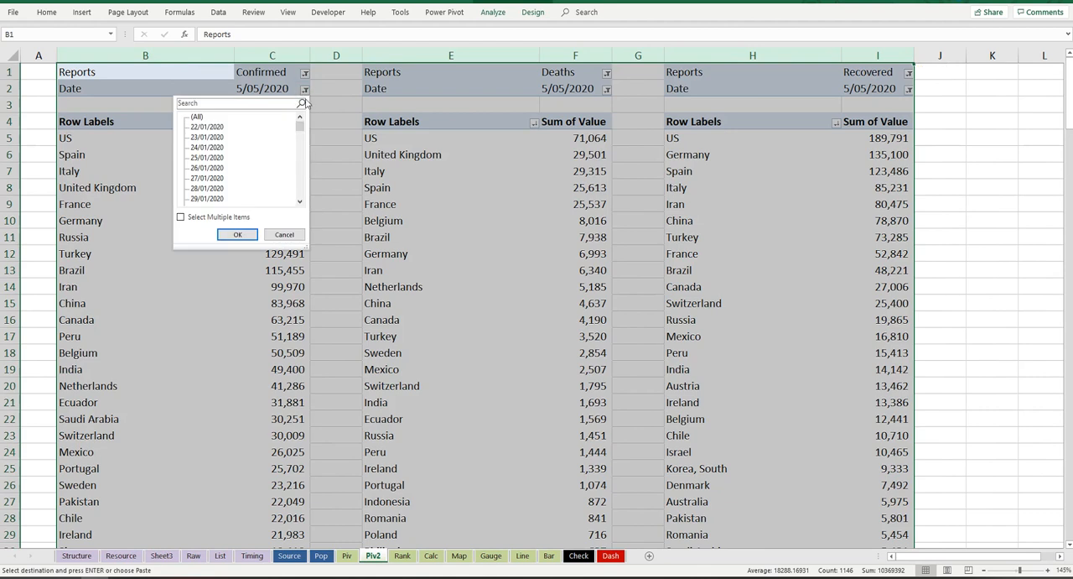
pyautogui.click(305, 90)
pyautogui.click(305, 90)
pyautogui.moveTo(300, 126); pyautogui.dragTo(300, 210)
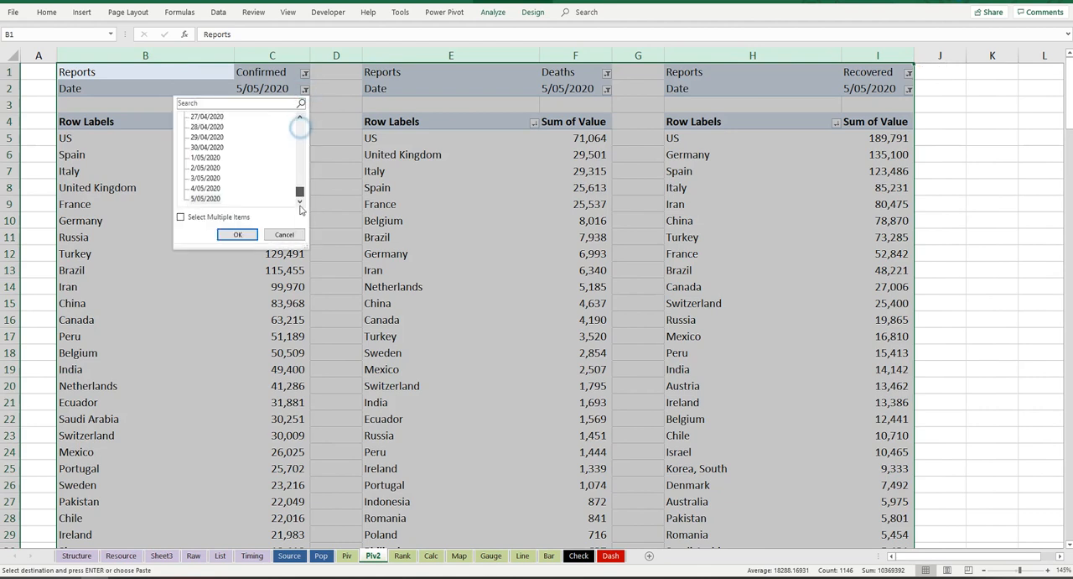
pyautogui.click(207, 138)
pyautogui.click(238, 234)
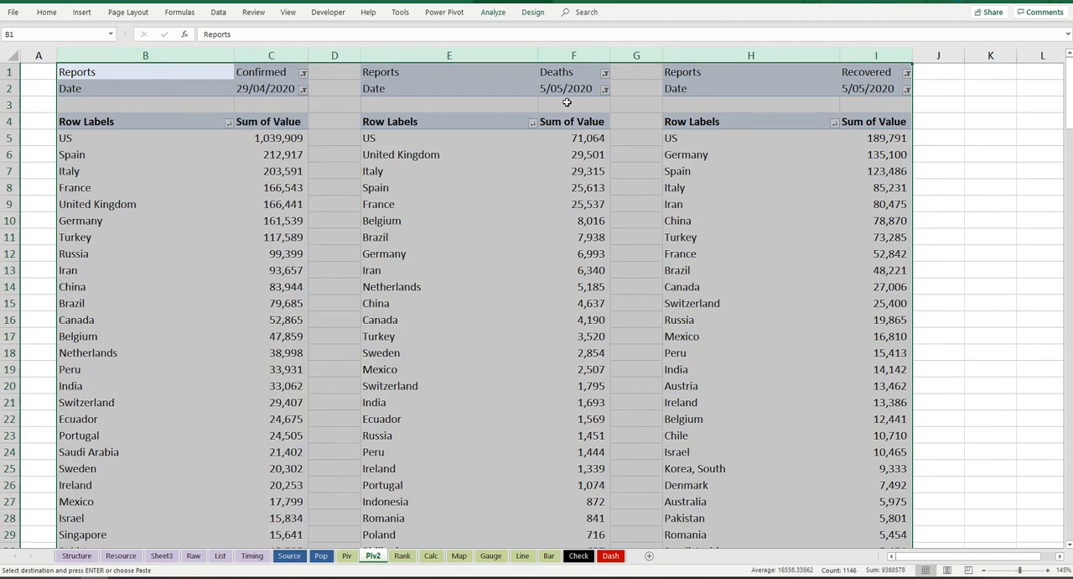
# Step: Filter the Deaths and Recovered PivotTables on Piv2 to the date 29/04/2020
pyautogui.click(607, 90)
pyautogui.moveTo(601, 126); pyautogui.dragTo(605, 202)
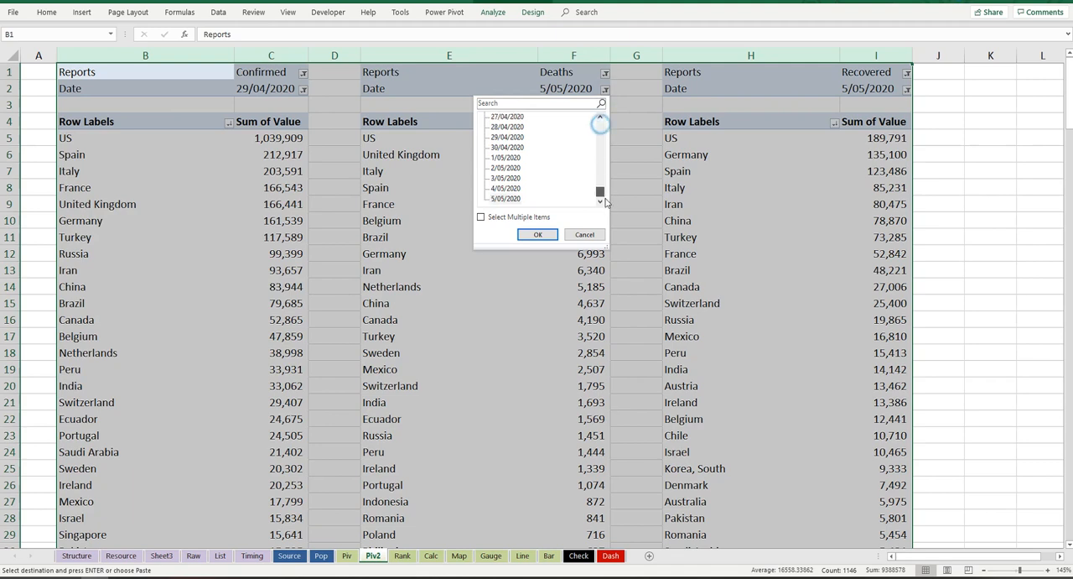
pyautogui.click(508, 137)
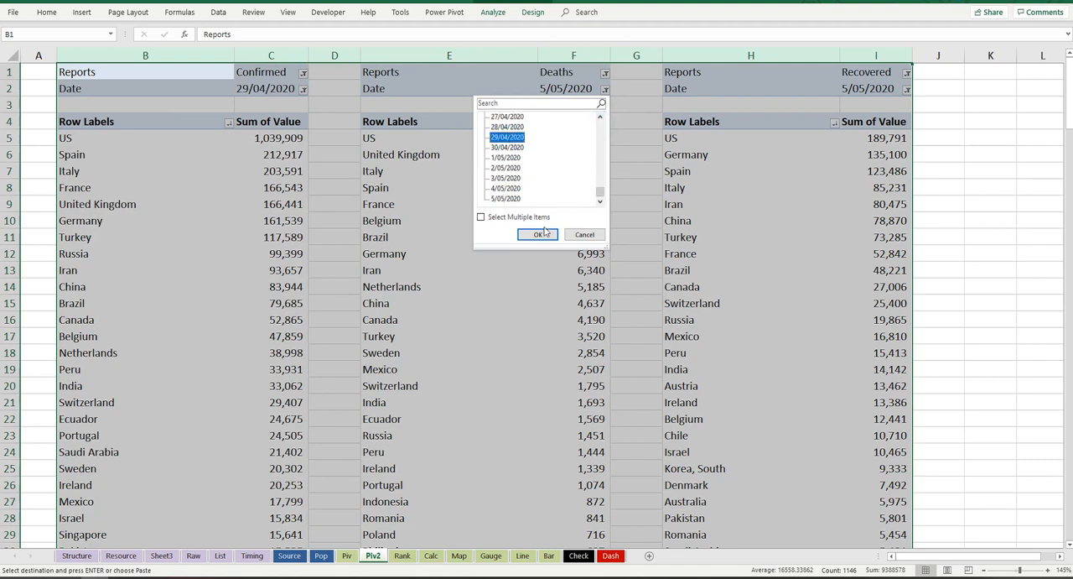
pyautogui.click(537, 234)
pyautogui.click(909, 89)
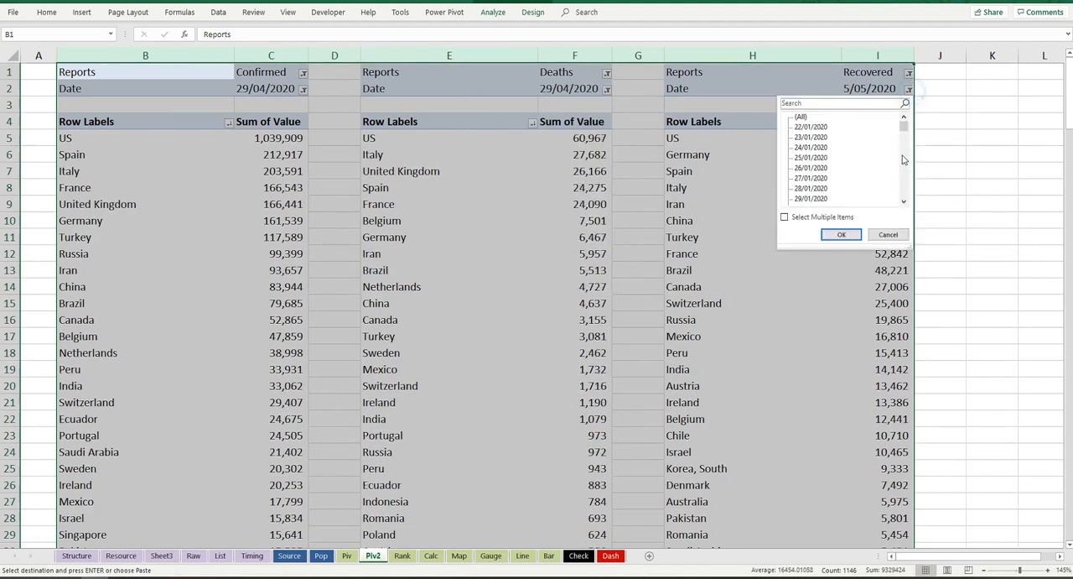
pyautogui.click(904, 119)
pyautogui.moveTo(912, 190); pyautogui.dragTo(910, 200)
pyautogui.click(824, 136)
pyautogui.click(852, 235)
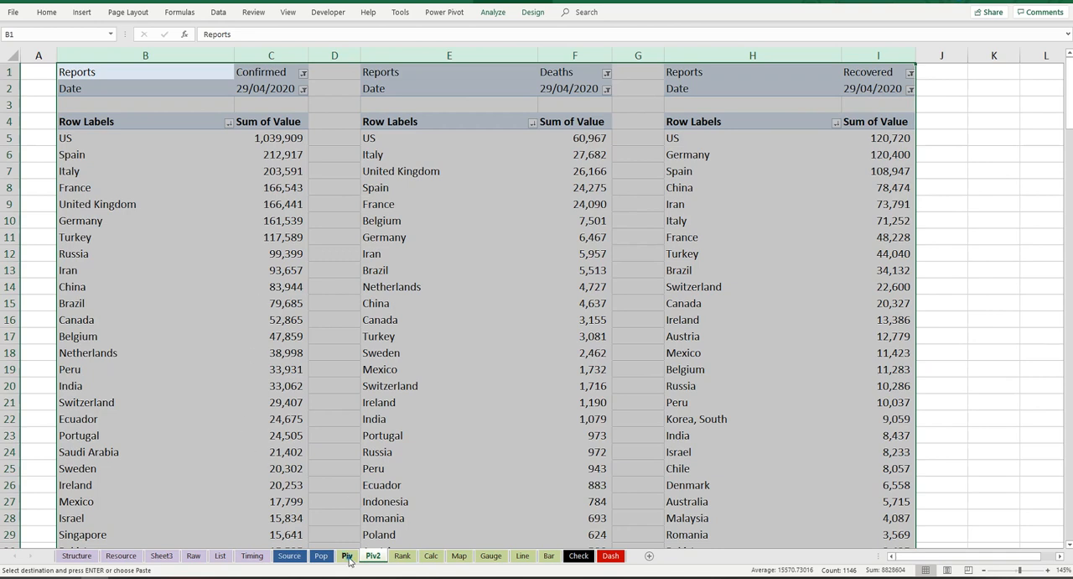
# Step: On the Piv sheet, enter the headers Active and Active % in O4:P4, beside the Recovered column
pyautogui.click(347, 557)
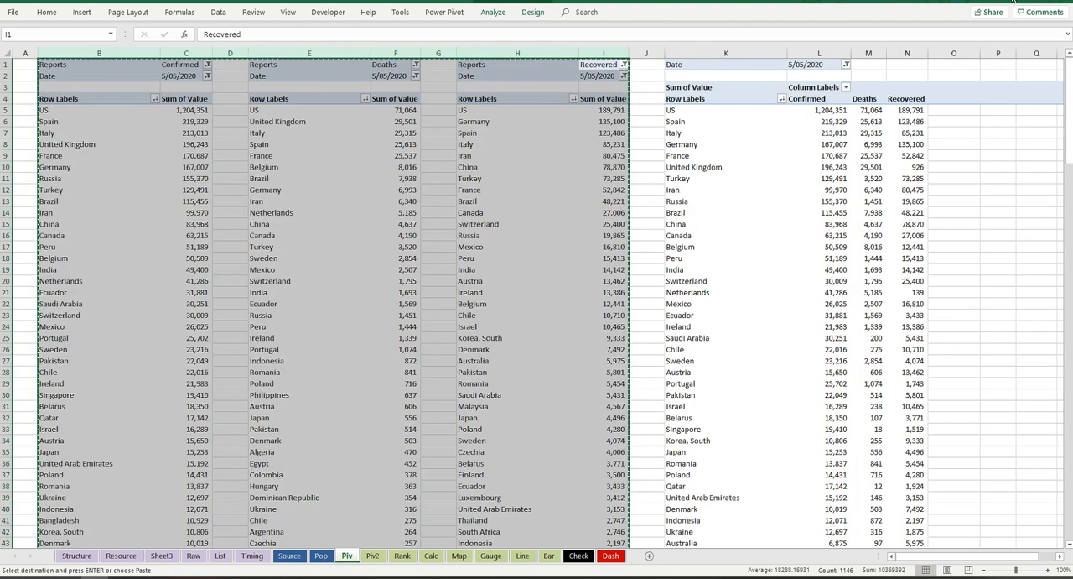
pyautogui.click(671, 111)
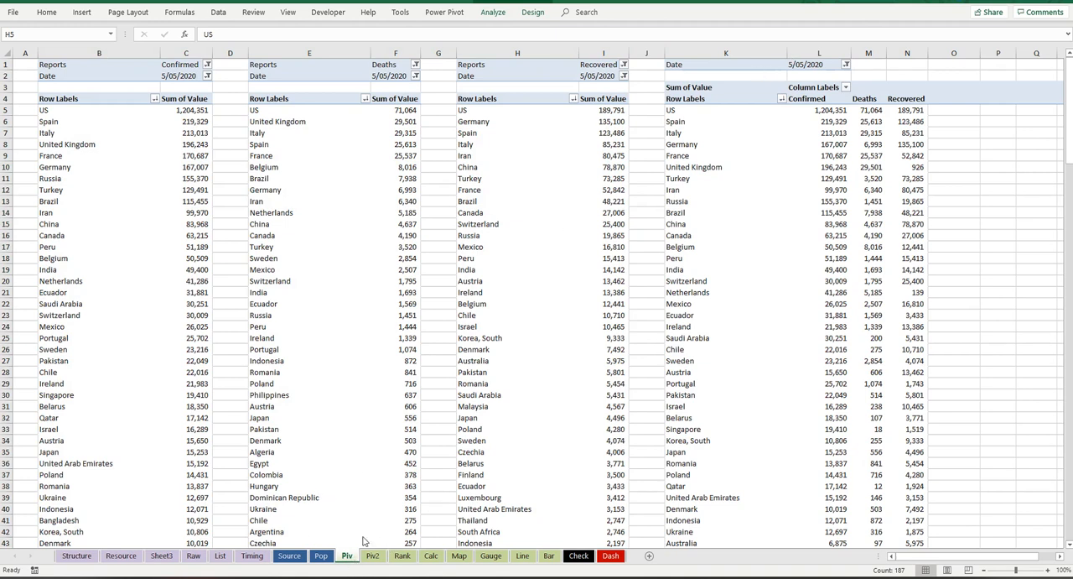
pyautogui.click(953, 98)
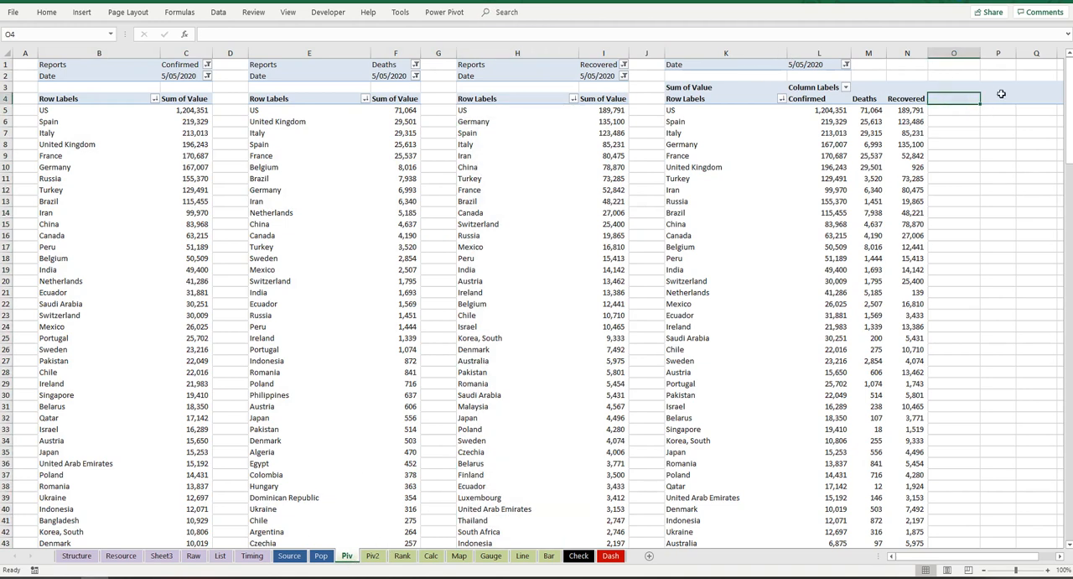
pyautogui.click(1059, 559)
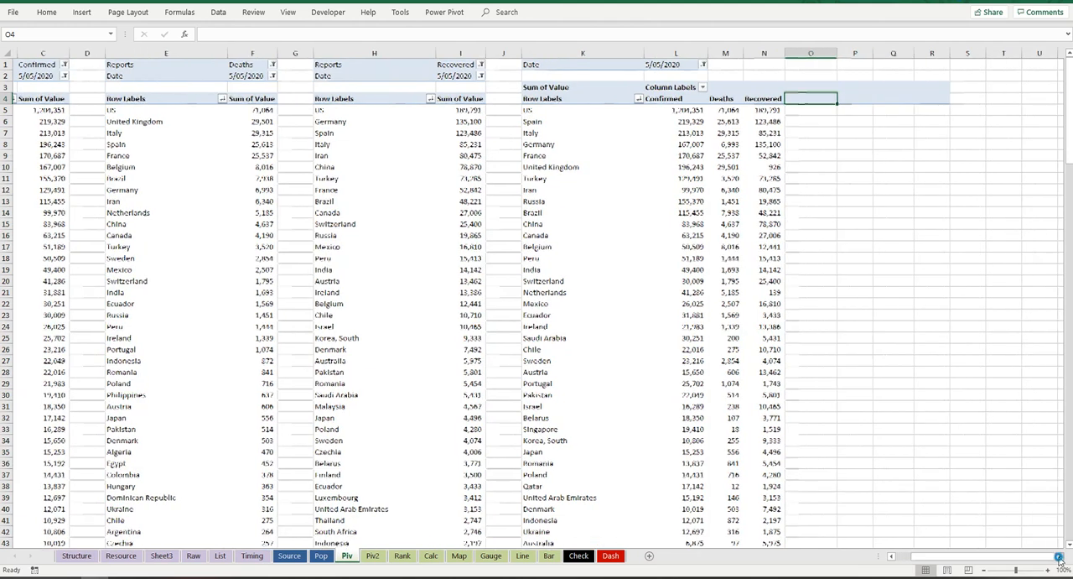
pyautogui.write('A')
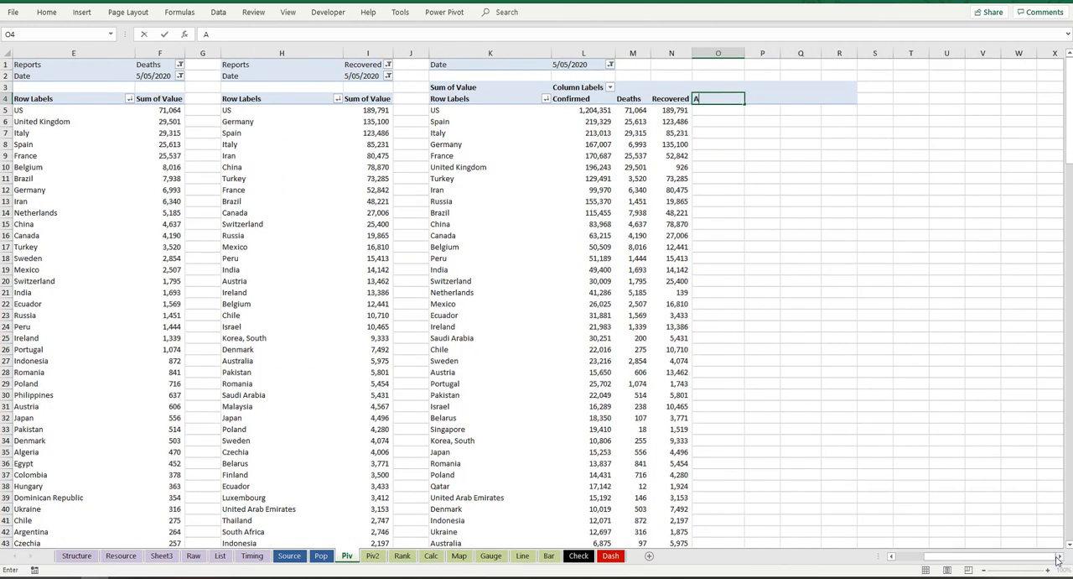
pyautogui.write('ctive')
pyautogui.press('Tab')
pyautogui.write('A')
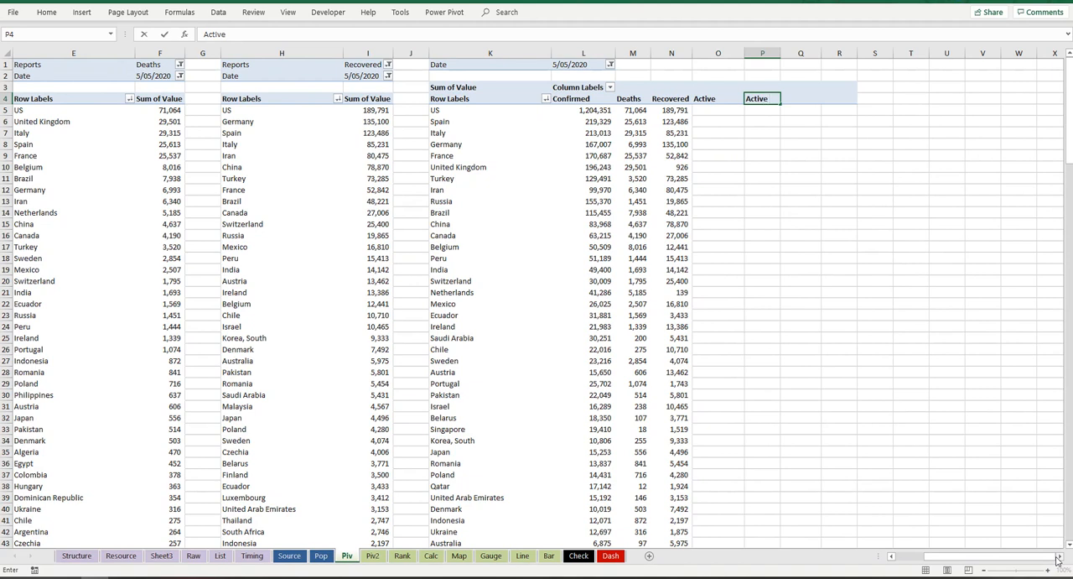
pyautogui.write('ctive %')
pyautogui.press('Tab')
# Step: Enter the headers Deaths % in Q4 and Recovered % in R4
pyautogui.write('R')
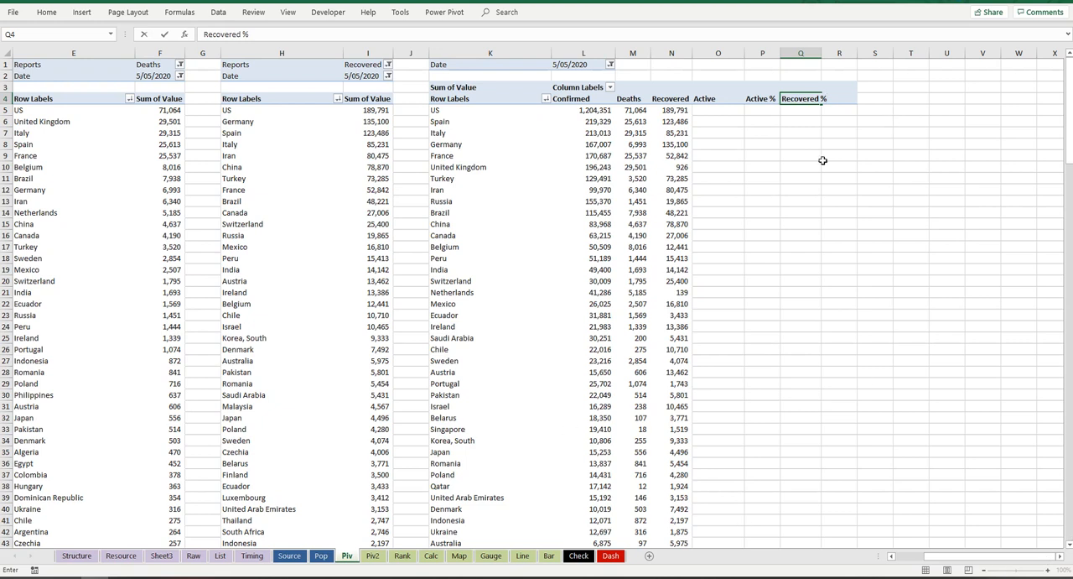
pyautogui.doubleClick(819, 99)
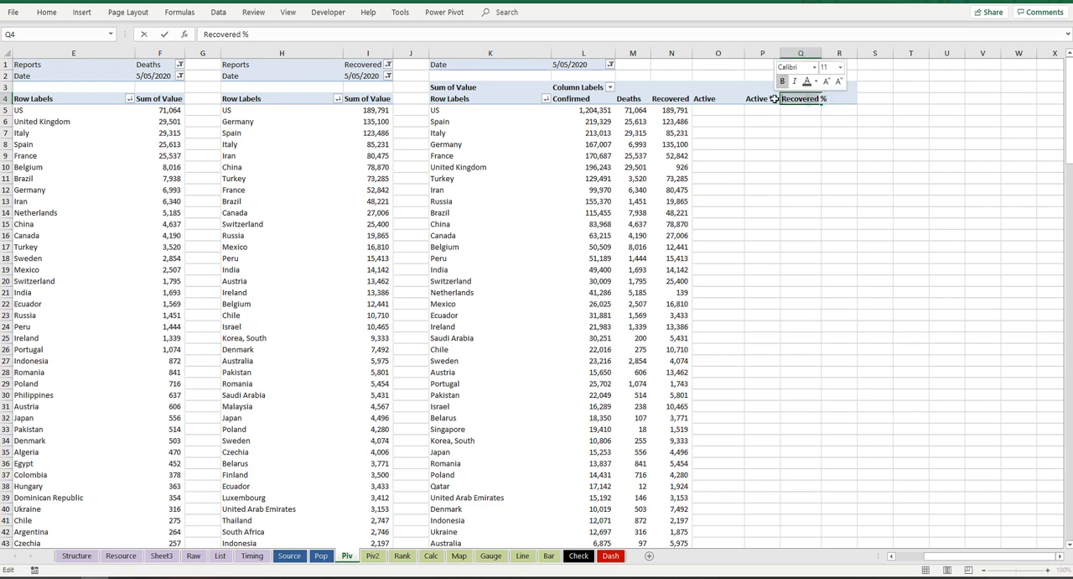
pyautogui.write('Deaths')
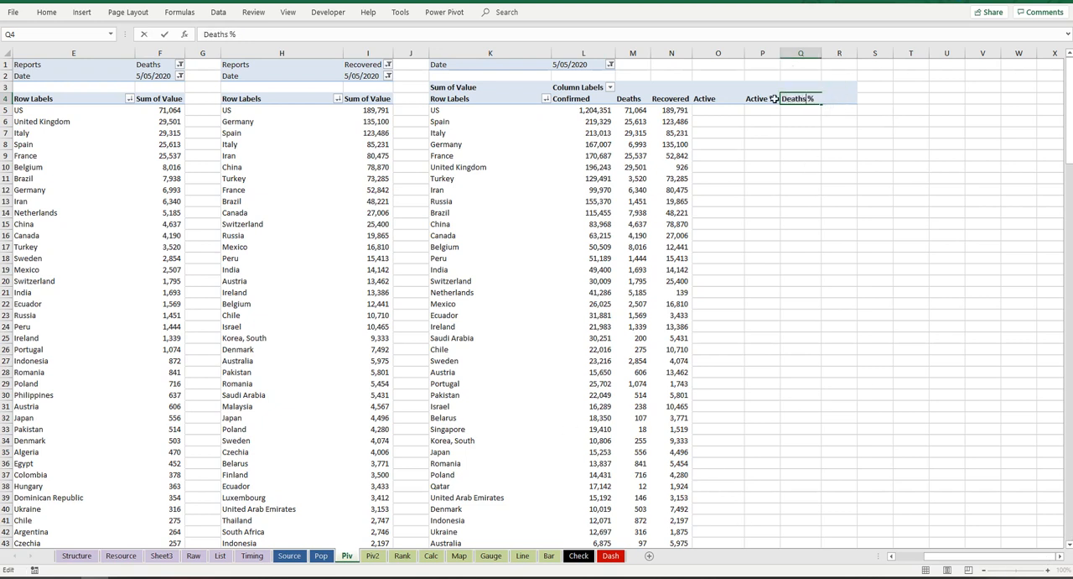
pyautogui.press('Tab')
pyautogui.write('Recovered')
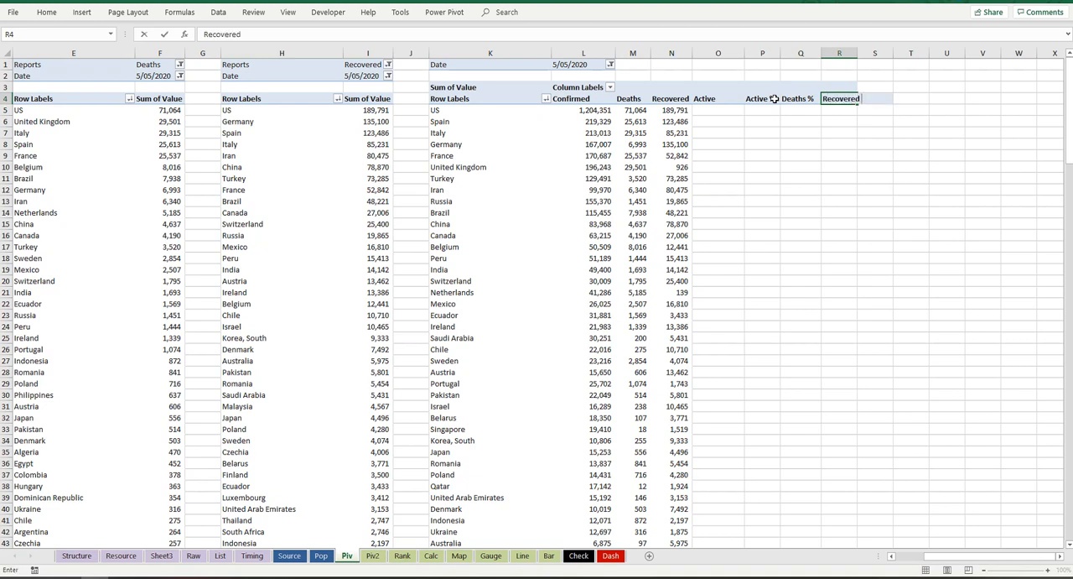
pyautogui.write(' %')
pyautogui.press('Return')
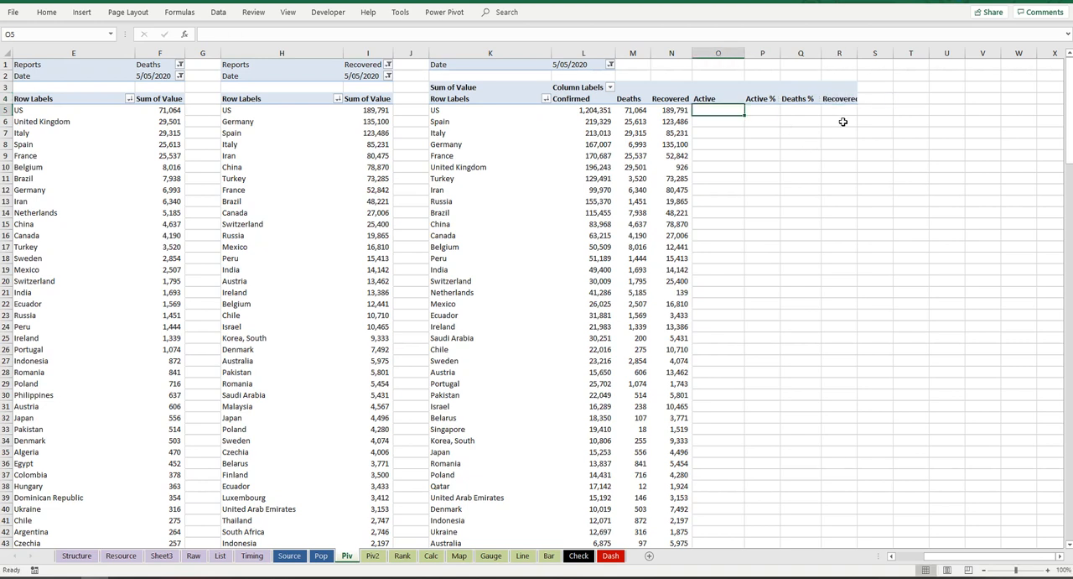
# Step: Widen columns P to R so that the percentage headers fit
pyautogui.moveTo(839, 52); pyautogui.dragTo(785, 53)
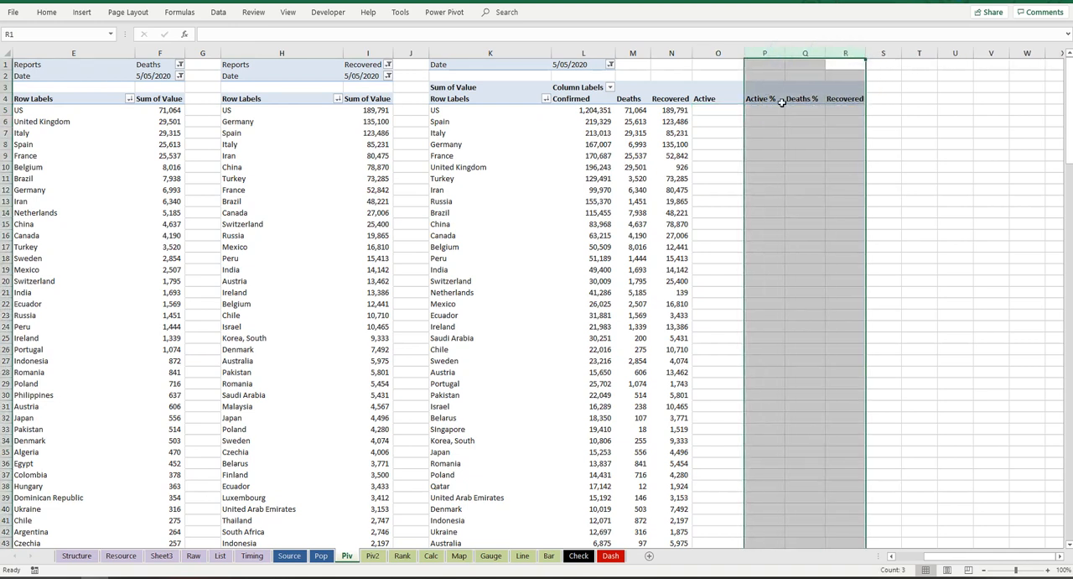
pyautogui.moveTo(864, 56); pyautogui.dragTo(874, 55)
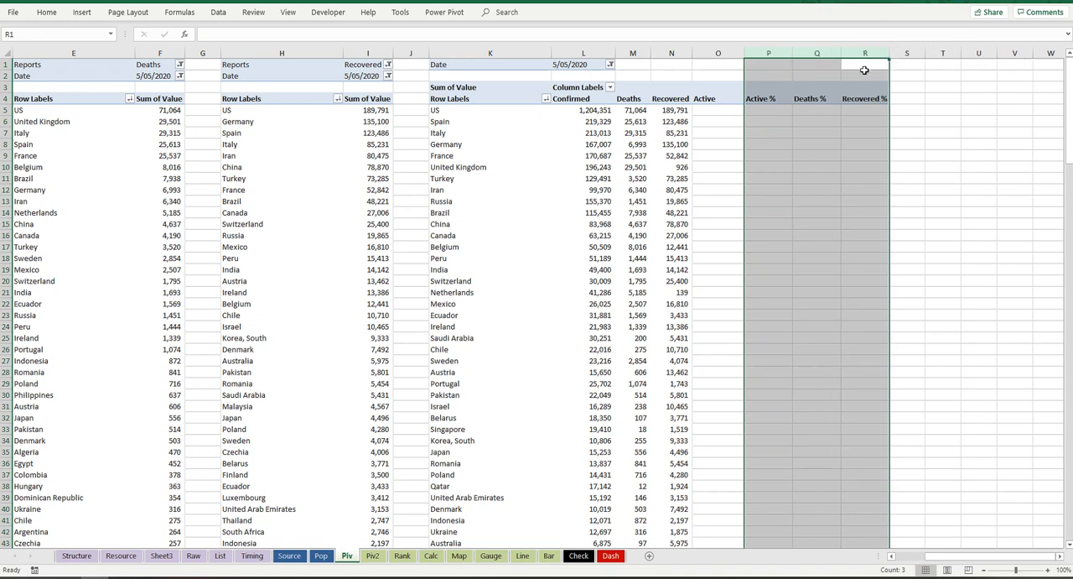
# Step: Enter =L5-M5-N5 in O5 and fill the formula down the Active column to the end of the table
pyautogui.click(738, 110)
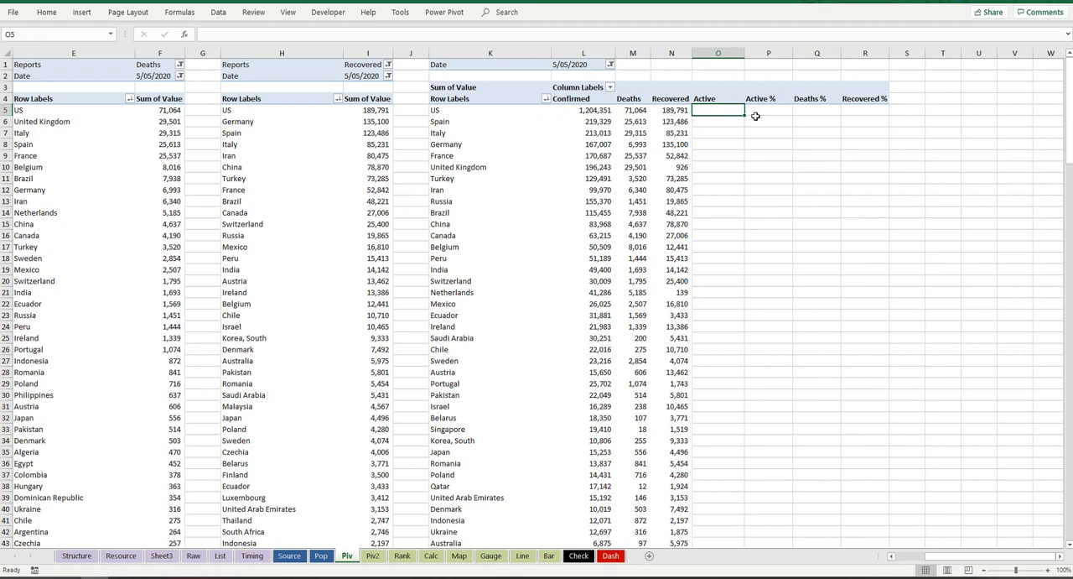
pyautogui.write('=l')
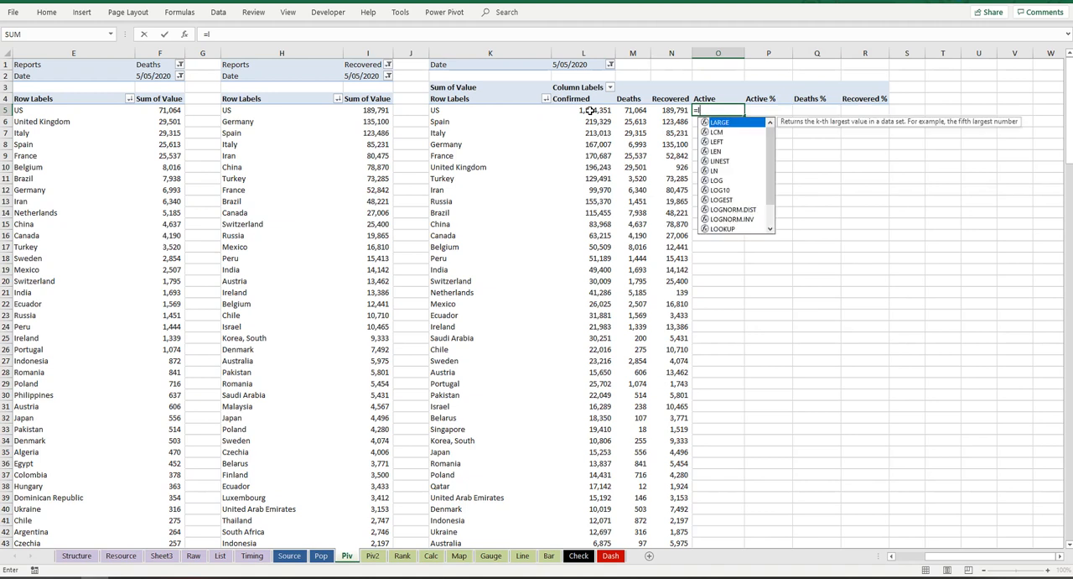
pyautogui.write('5')
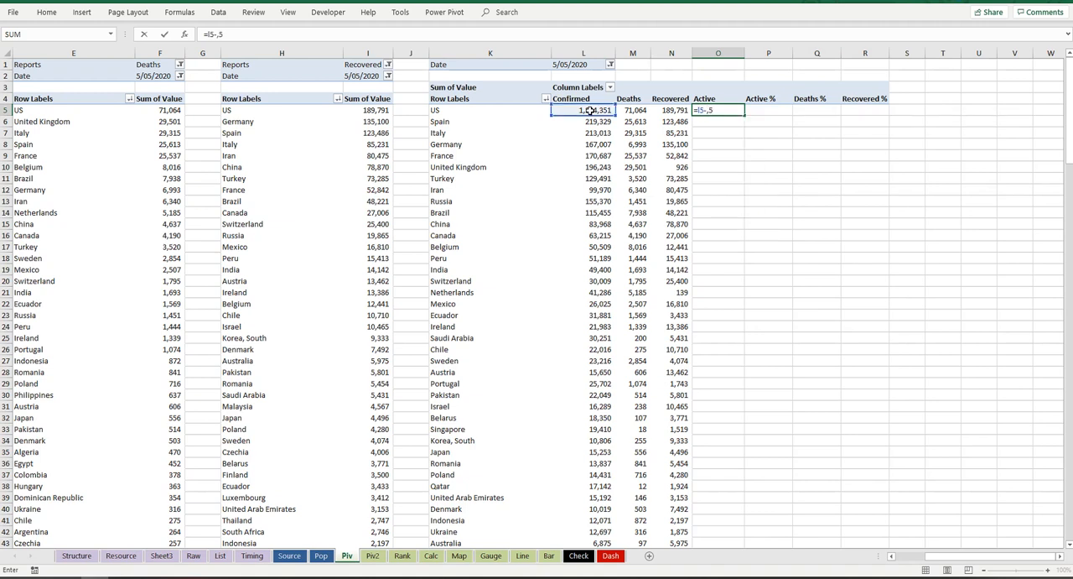
pyautogui.write('-m5-n')
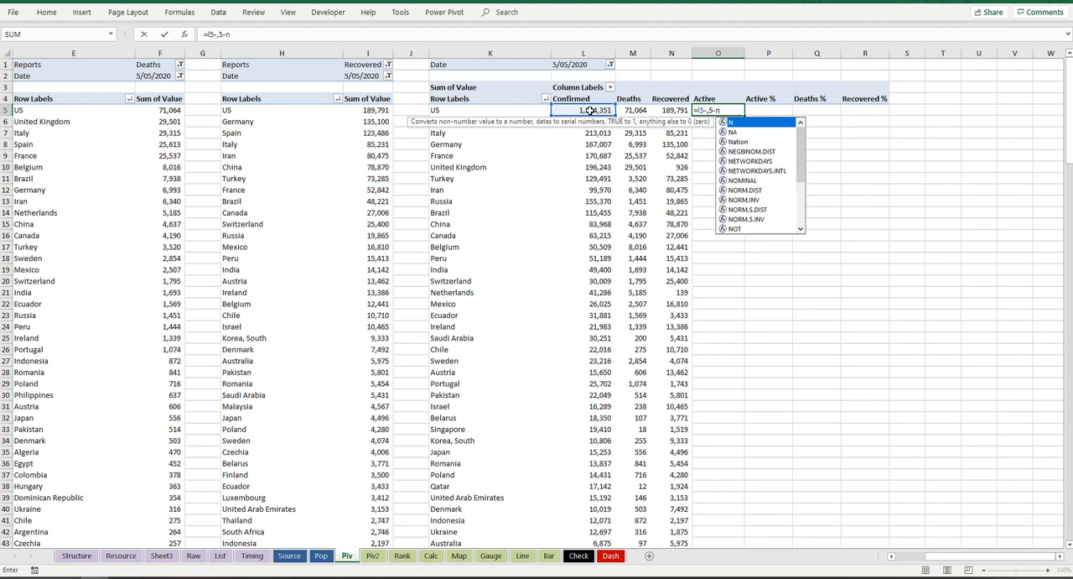
pyautogui.press('BackSpace')
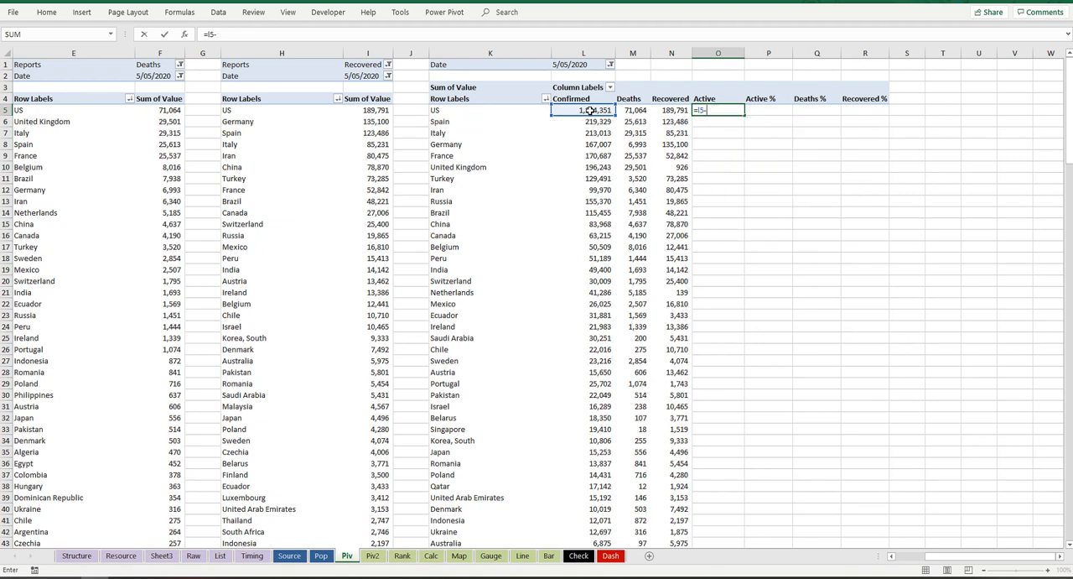
pyautogui.write('m')
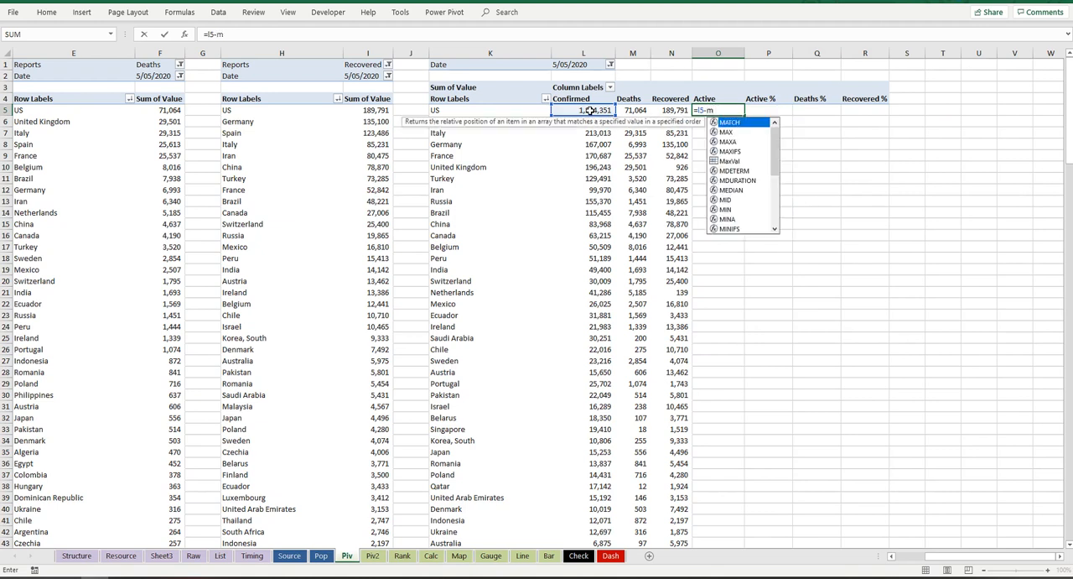
pyautogui.write('5-n5')
pyautogui.press('Return')
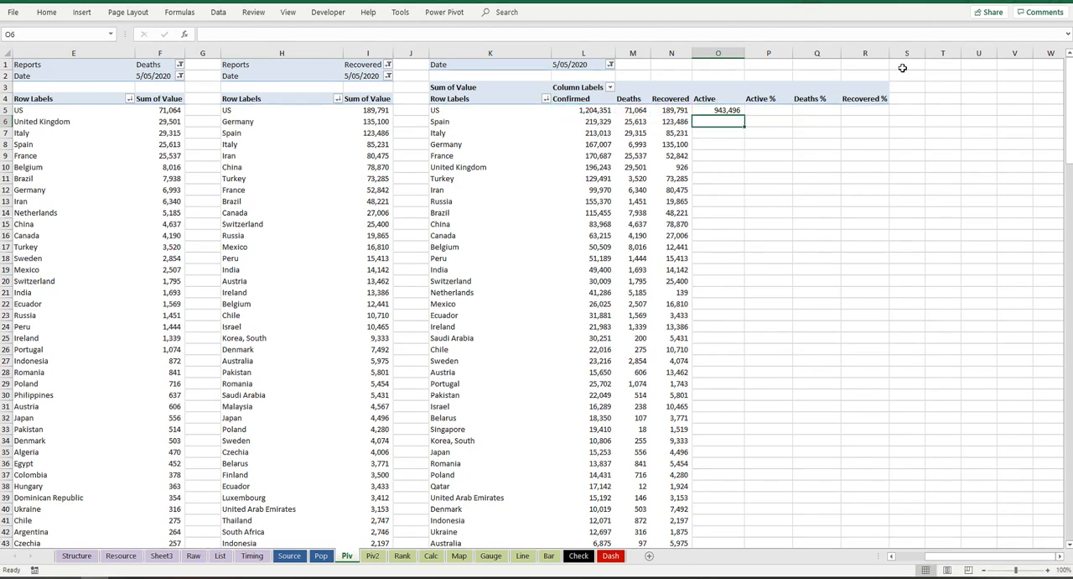
pyautogui.click(735, 111)
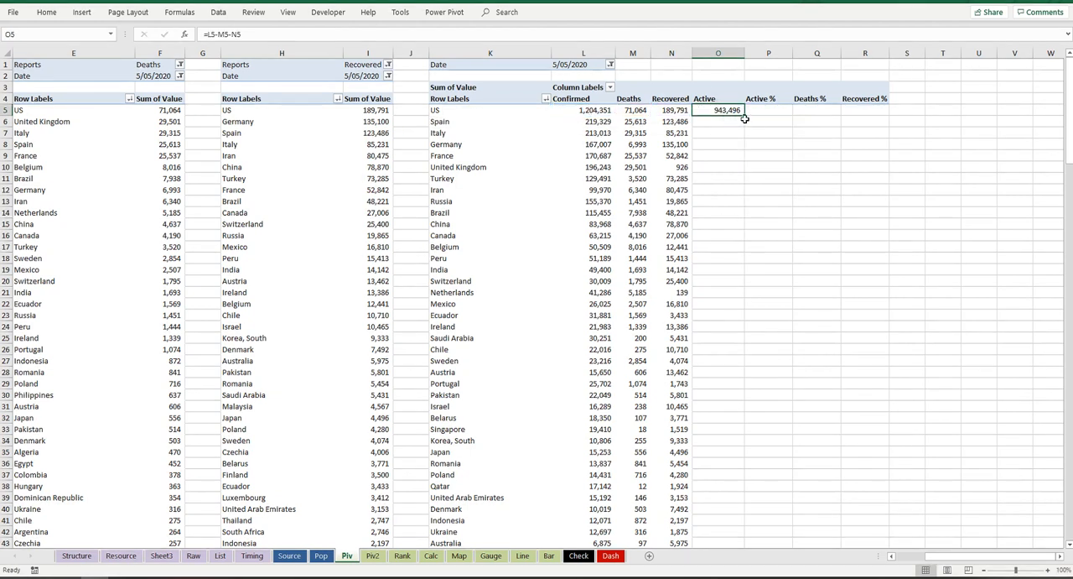
pyautogui.doubleClick(744, 113)
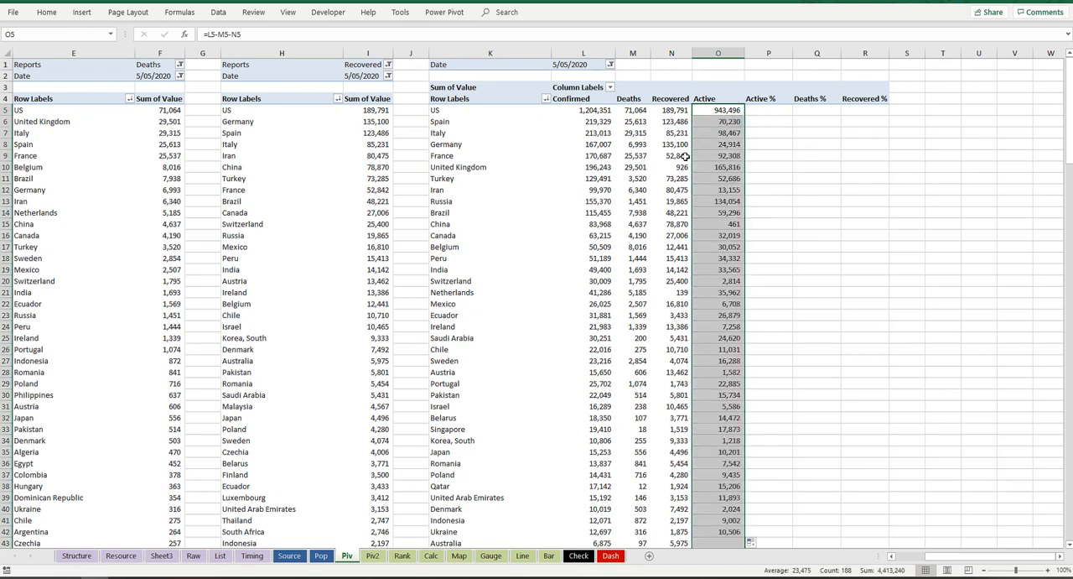
# Step: Enter the formula =O5/L5 in P5 to calculate the Active % for the US
pyautogui.click(783, 111)
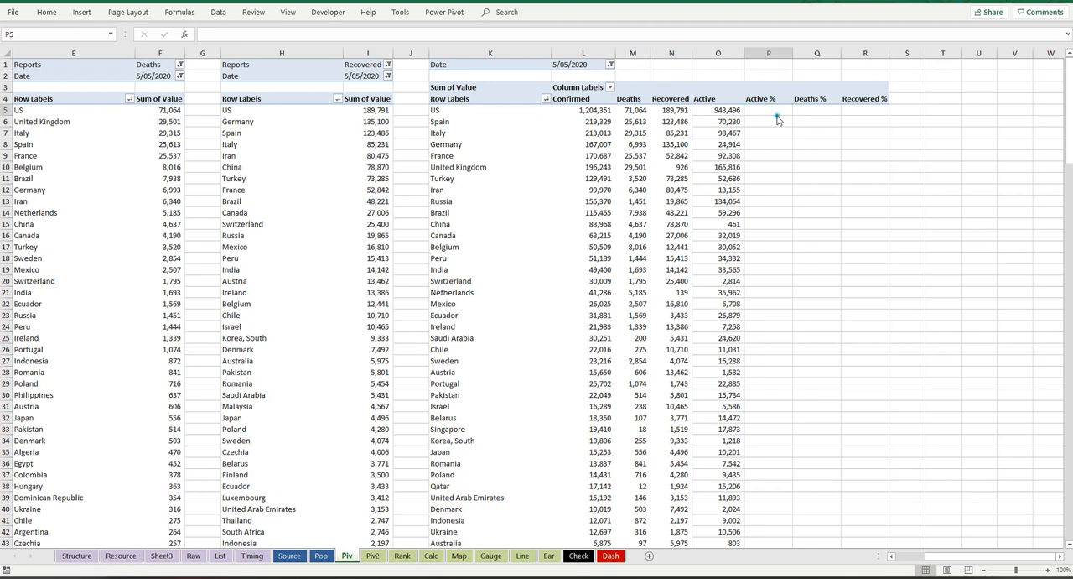
pyautogui.write('=')
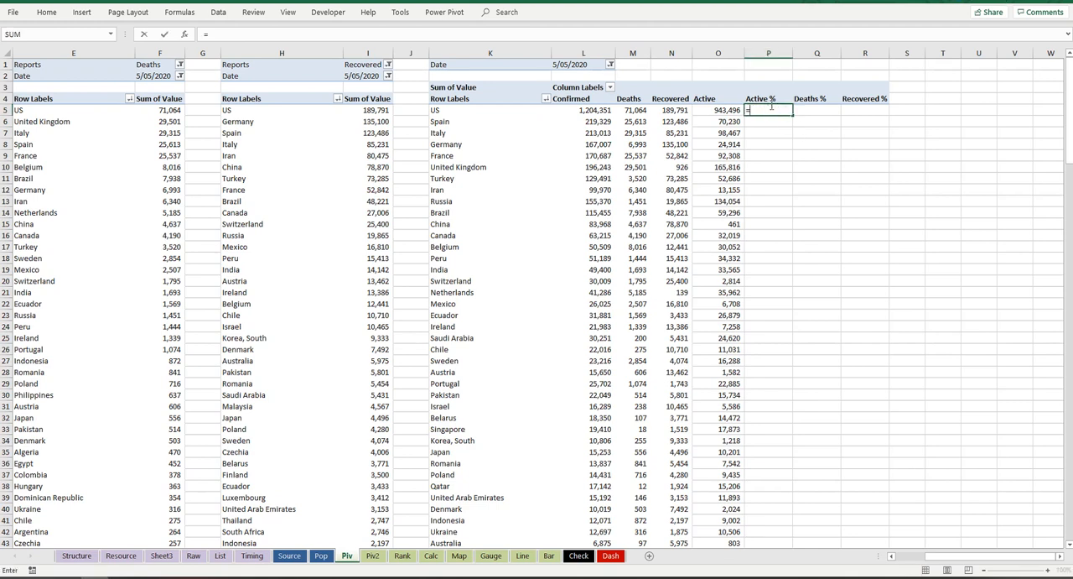
pyautogui.click(728, 110)
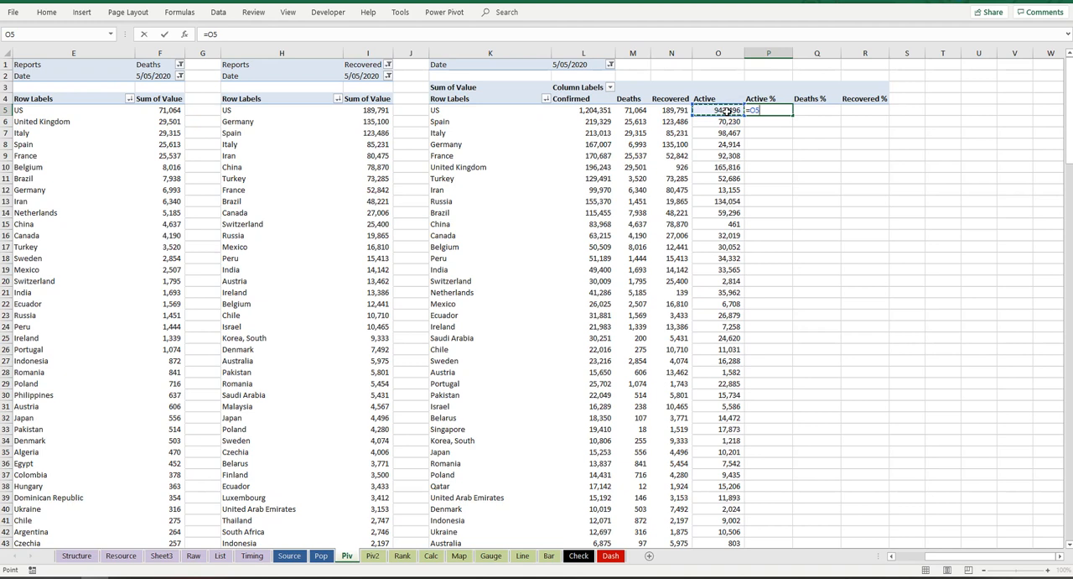
pyautogui.write('/l')
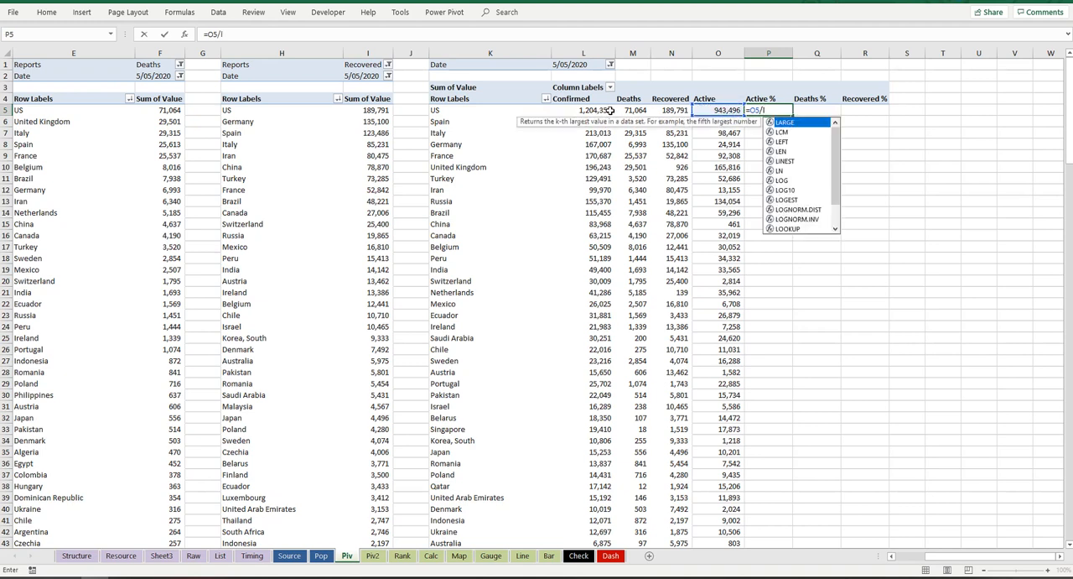
pyautogui.write('5')
pyautogui.press('Return')
pyautogui.press('Up')
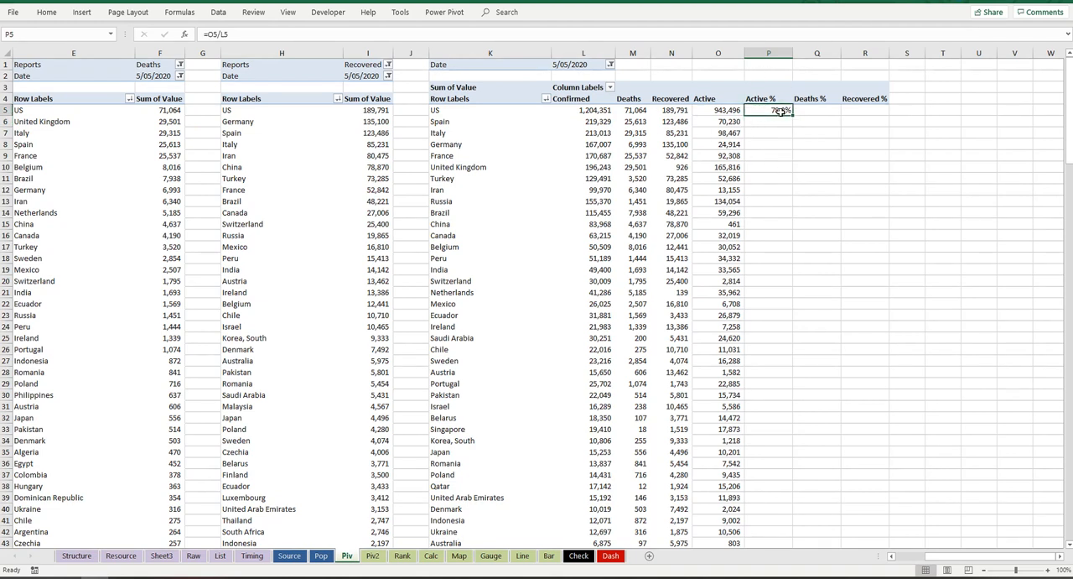
# Step: Rewrite the Active % formula in P5 as =IFERROR(O5/$L5,0), locking column L and returning 0 on errors
pyautogui.moveTo(1070, 118); pyautogui.dragTo(1068, 525)
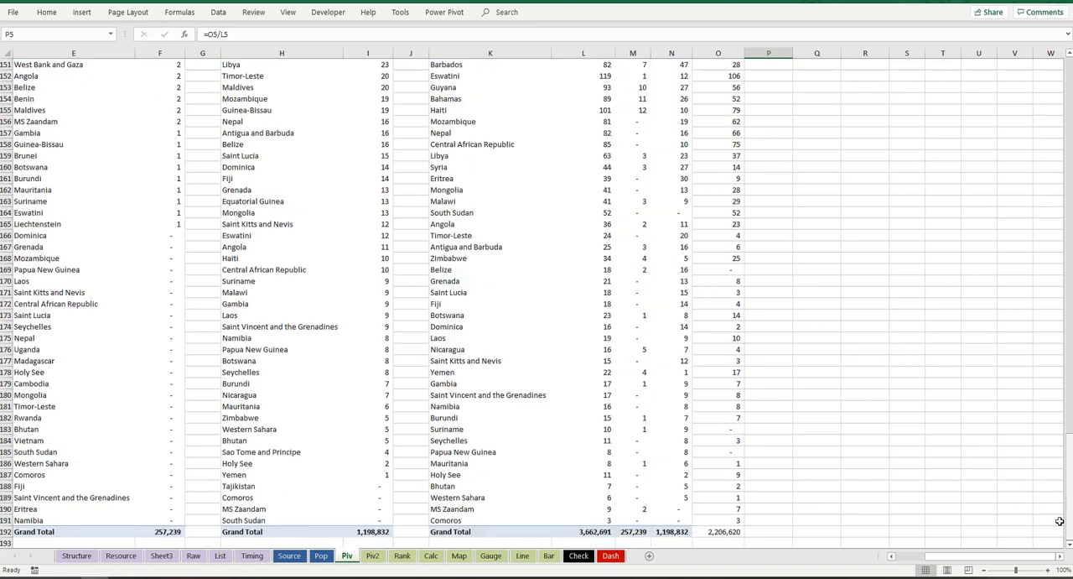
pyautogui.moveTo(639, 520); pyautogui.dragTo(642, 478)
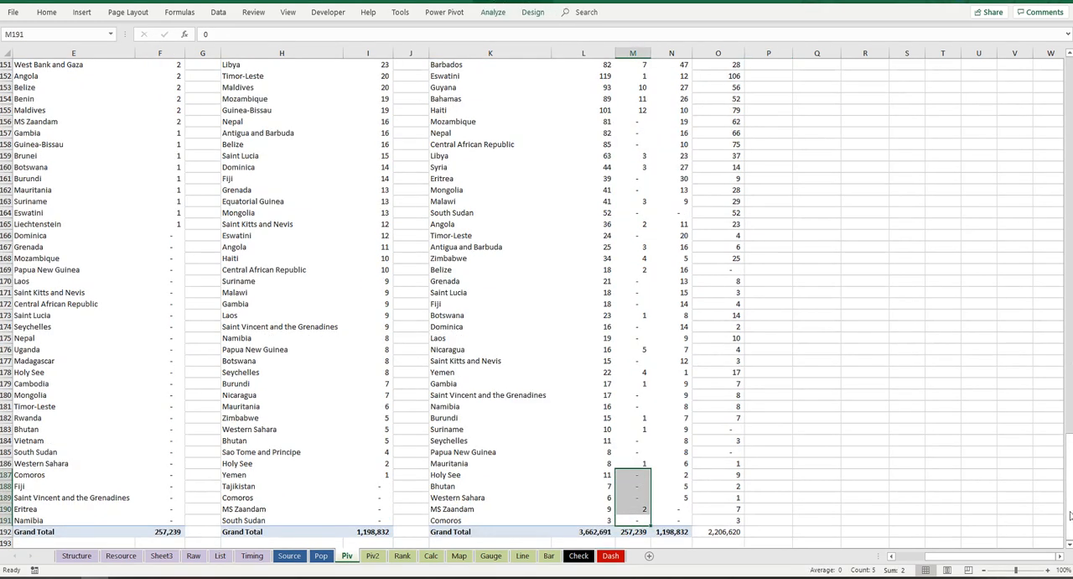
pyautogui.moveTo(1071, 496); pyautogui.dragTo(1061, 495)
pyautogui.moveTo(1070, 173); pyautogui.dragTo(1071, 64)
pyautogui.click(780, 110)
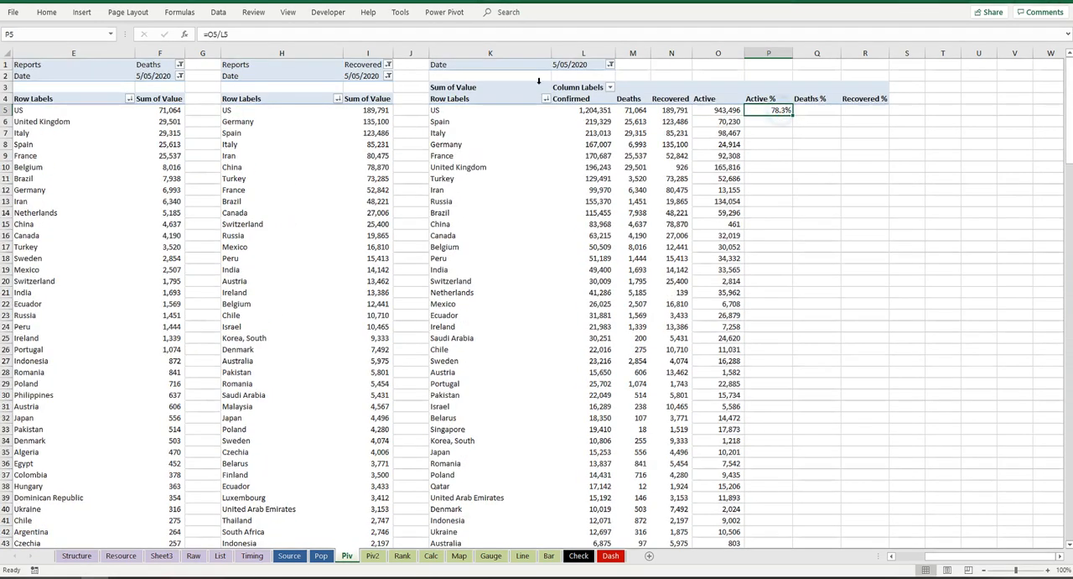
pyautogui.click(225, 34)
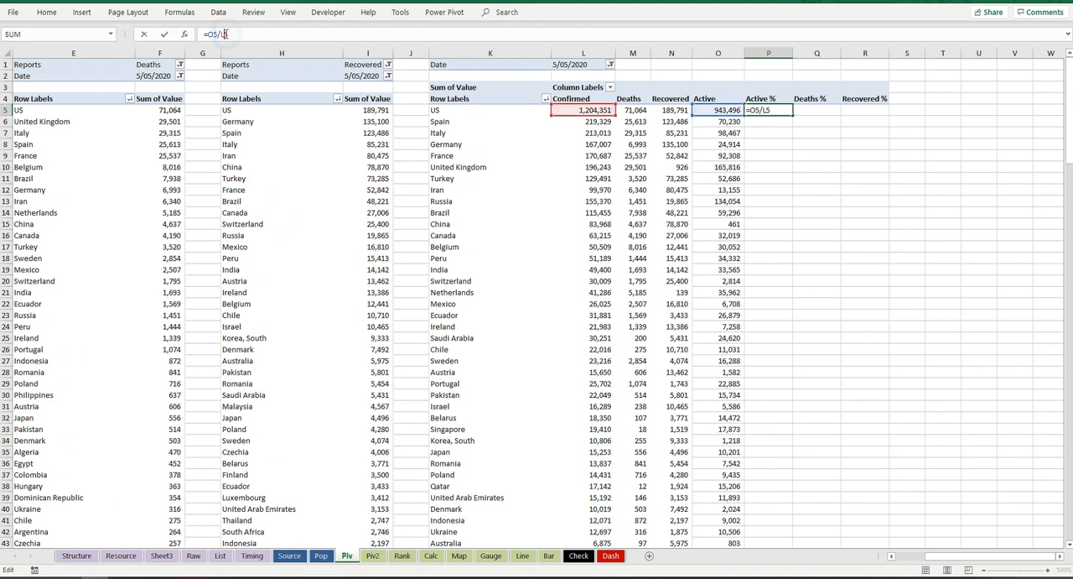
pyautogui.press('F4')
pyautogui.click(207, 34)
pyautogui.write('iferror')
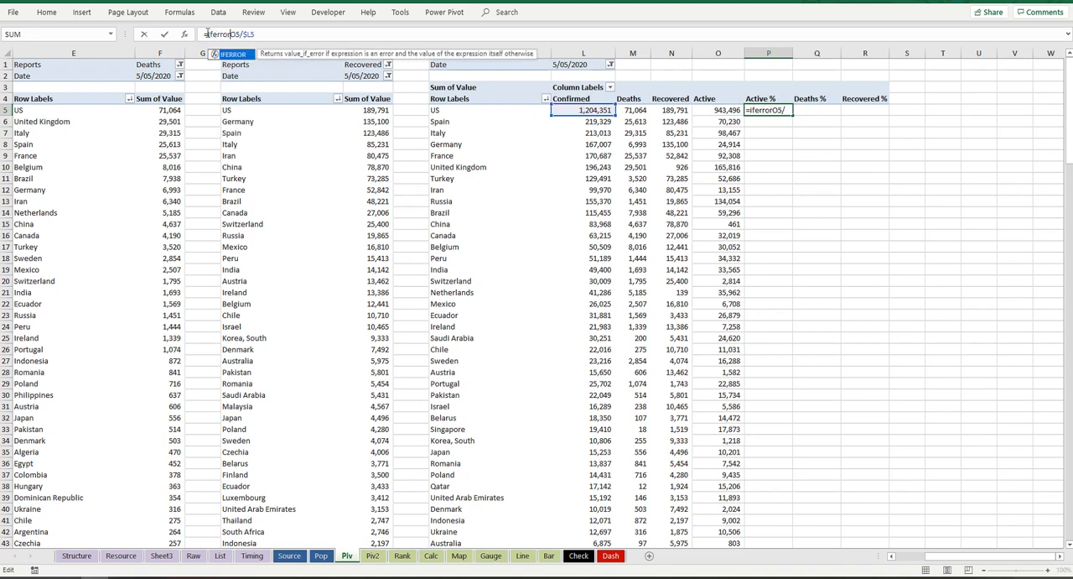
pyautogui.write('(')
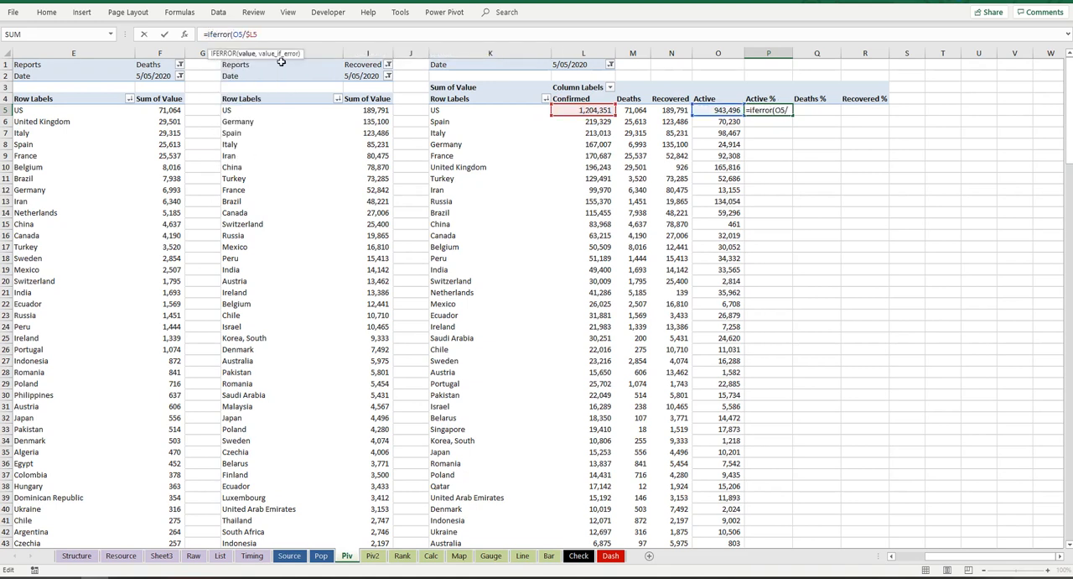
pyautogui.write(',0')
pyautogui.press('Return')
# Step: Copy the P5 formula across to Q5:R5, changing its numerator to M5 for Deaths % and N5 for Recovered %
pyautogui.click(785, 113)
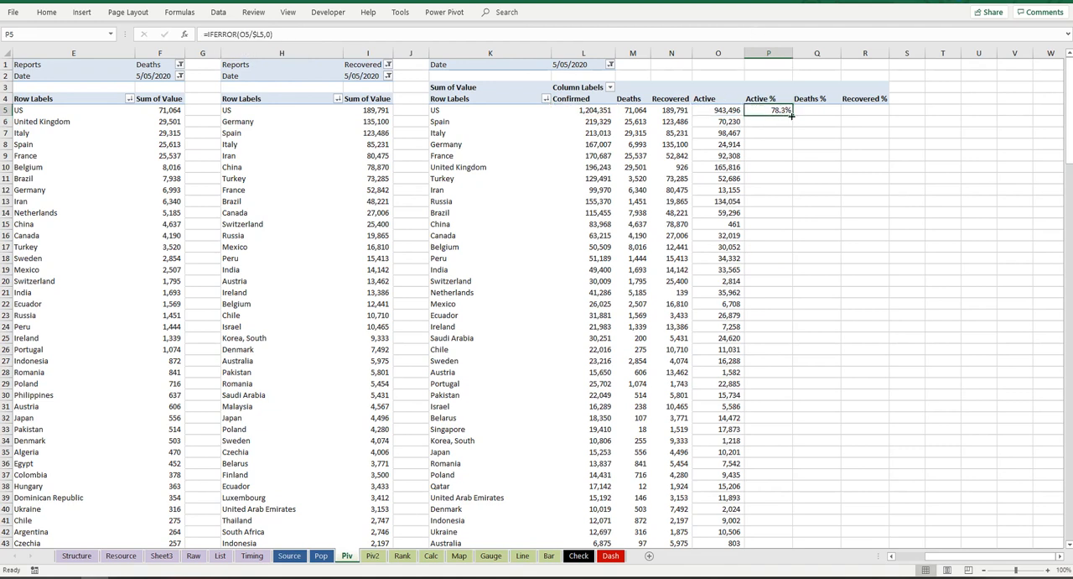
pyautogui.moveTo(792, 114); pyautogui.dragTo(881, 114)
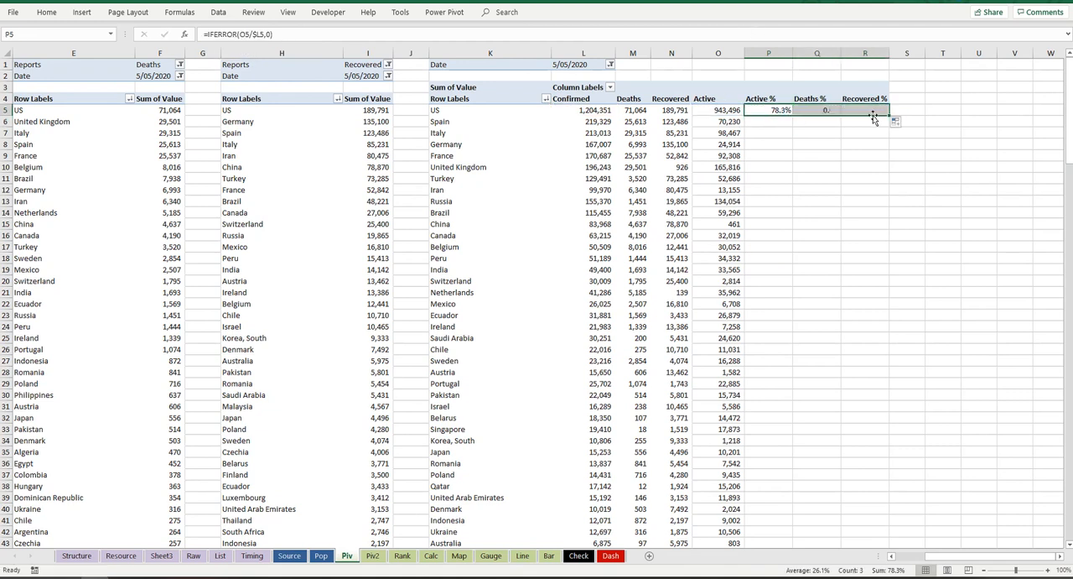
pyautogui.click(827, 110)
pyautogui.doubleClick(827, 110)
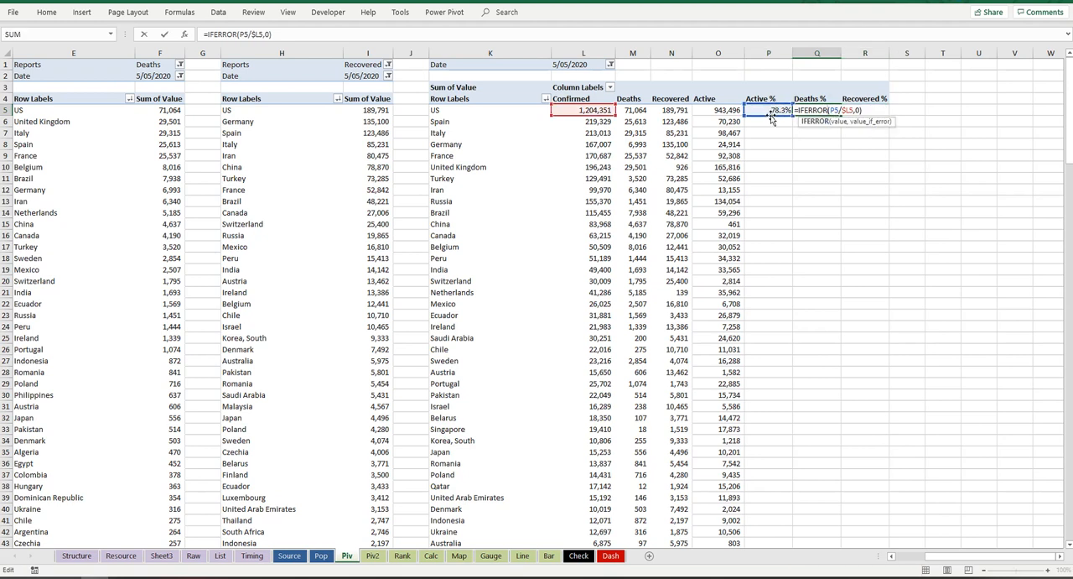
pyautogui.click(638, 114)
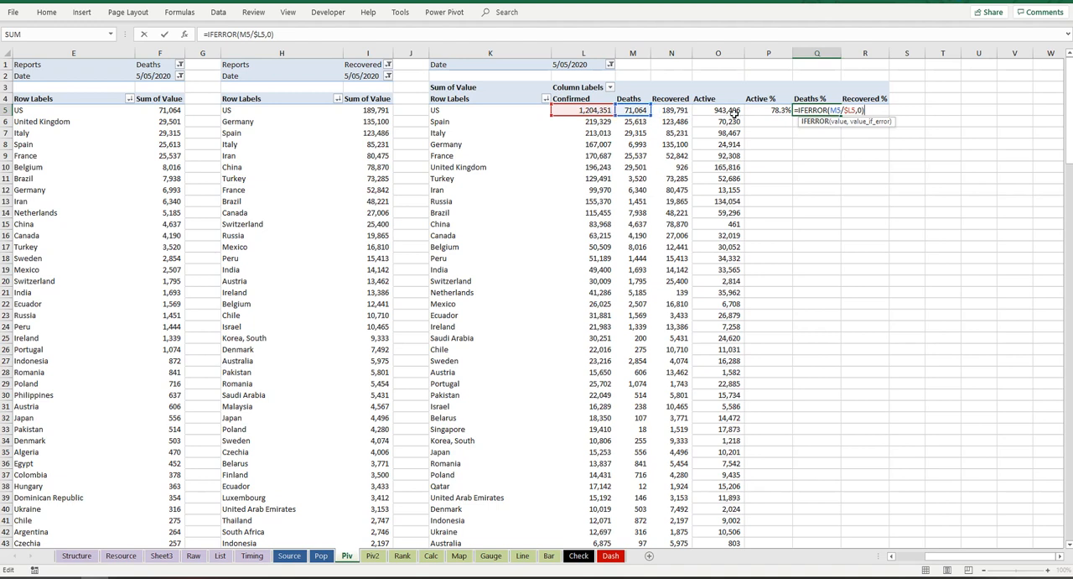
pyautogui.click(867, 110)
pyautogui.doubleClick(867, 110)
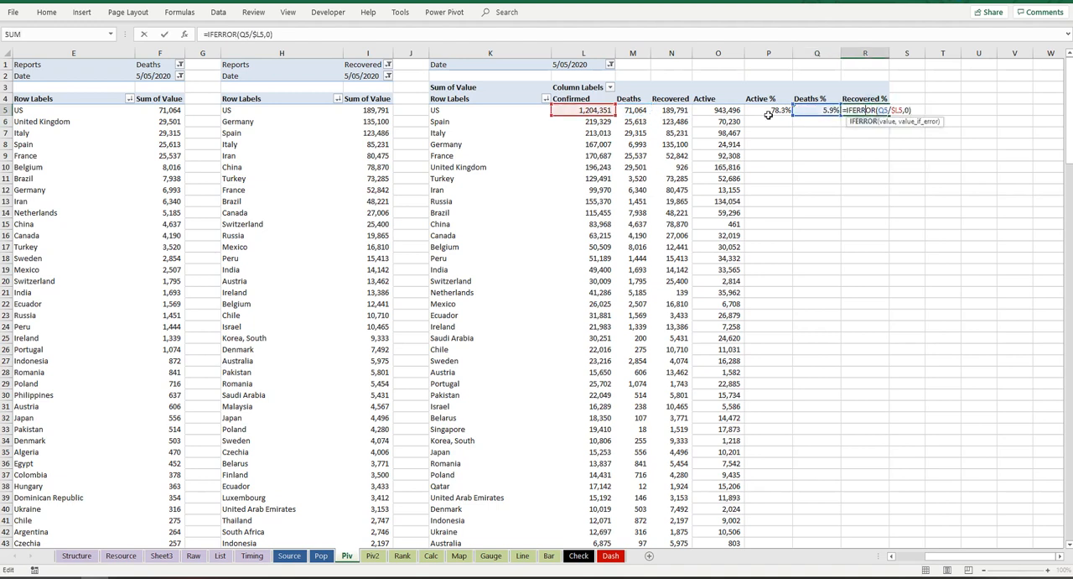
pyautogui.moveTo(798, 114); pyautogui.dragTo(671, 117)
pyautogui.press('Return')
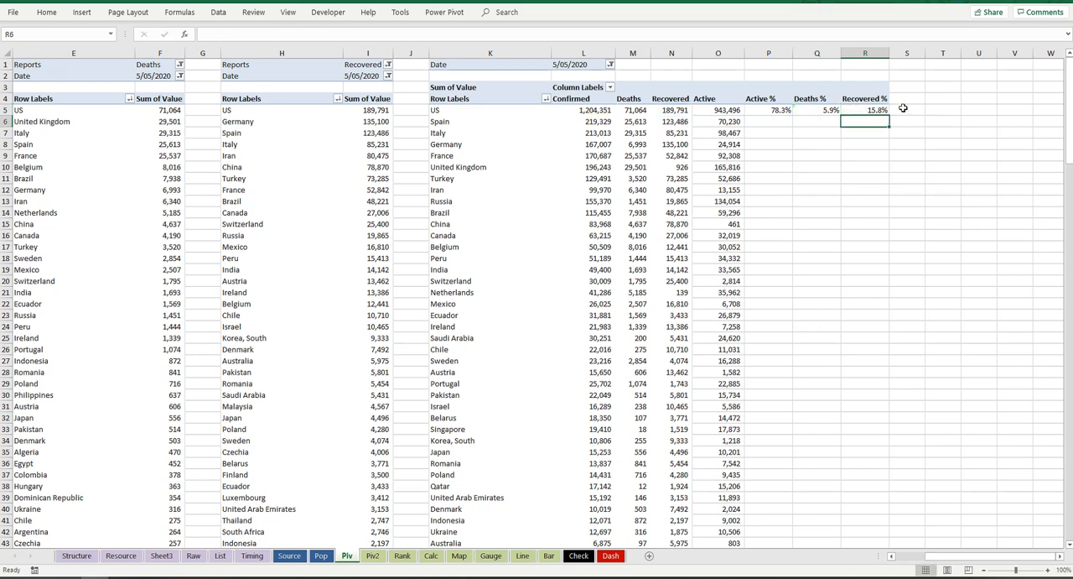
# Step: Check the references in Q5 and R5, and fill the P5:R5 percentage formulas down to the end of the table
pyautogui.moveTo(779, 110); pyautogui.dragTo(868, 109)
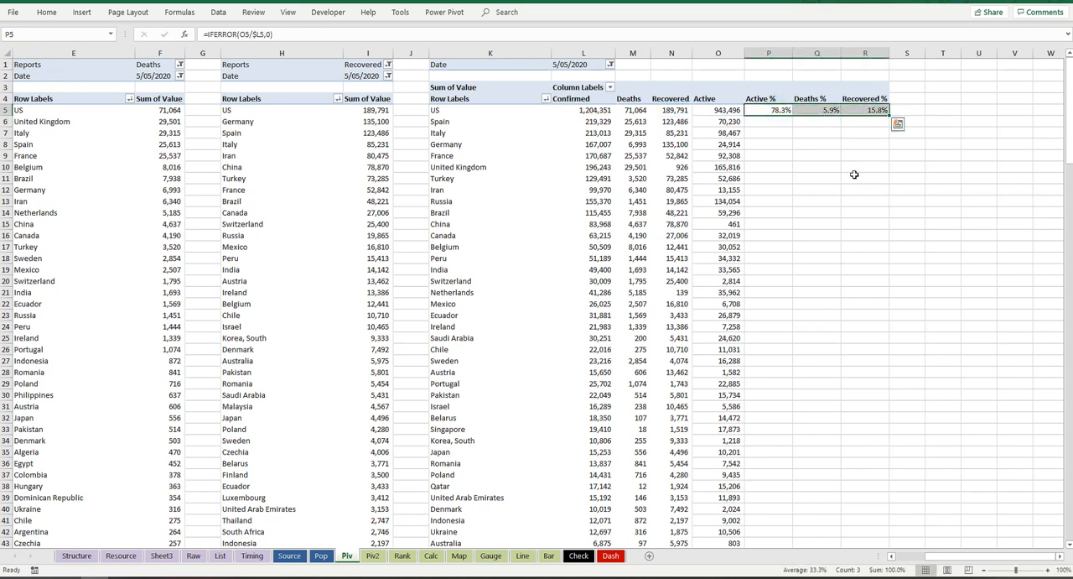
pyautogui.doubleClick(820, 110)
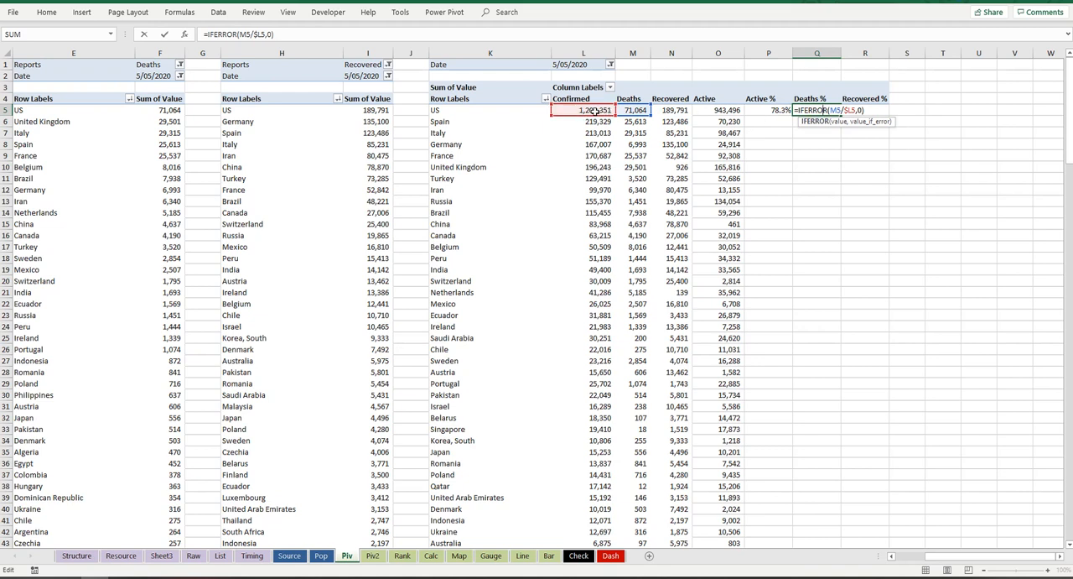
pyautogui.press('Tab')
pyautogui.press('F2')
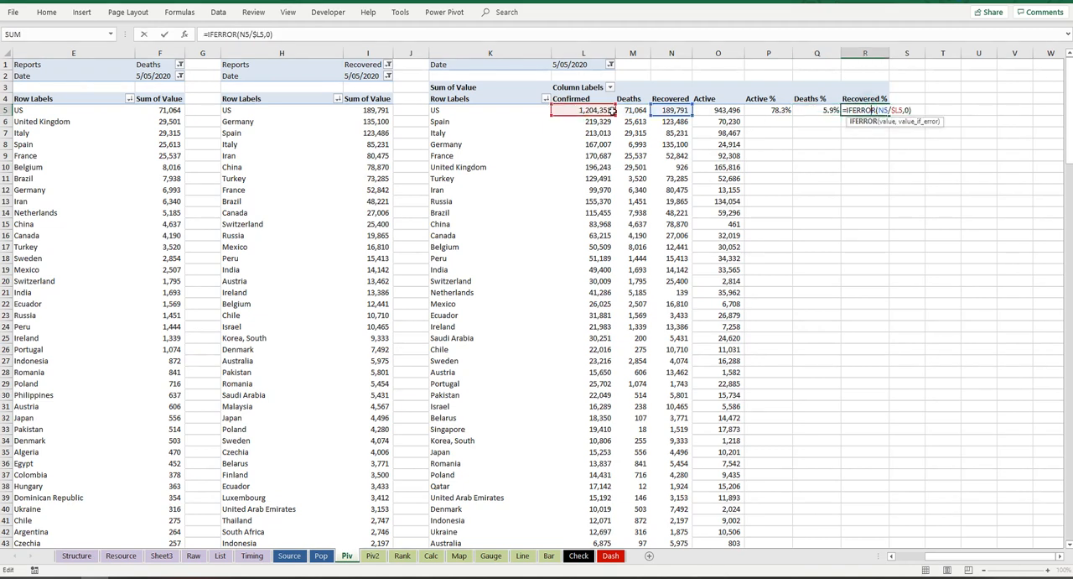
pyautogui.press('Return')
pyautogui.moveTo(765, 110); pyautogui.dragTo(868, 109)
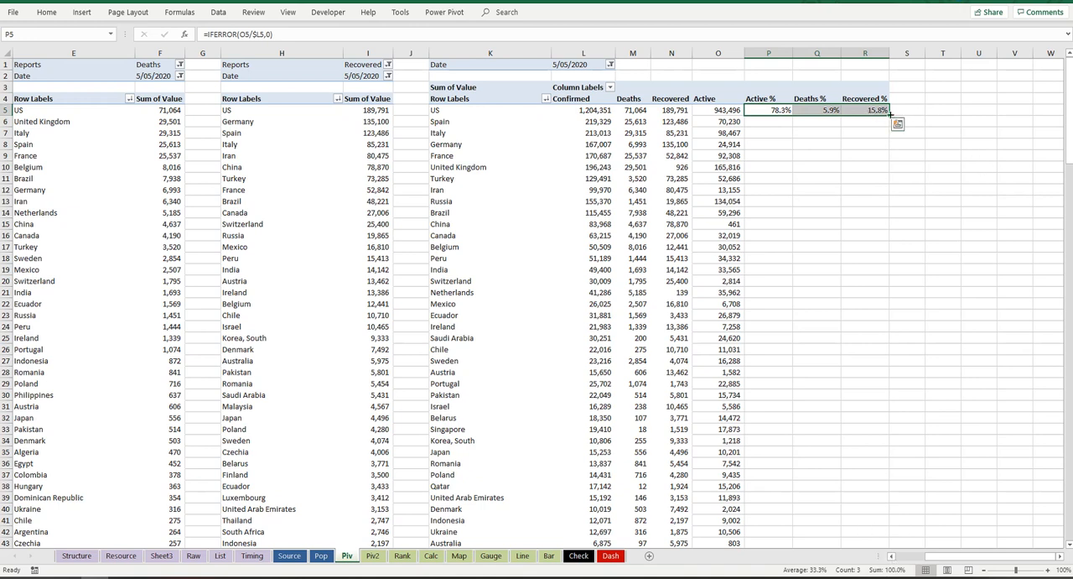
pyautogui.doubleClick(889, 115)
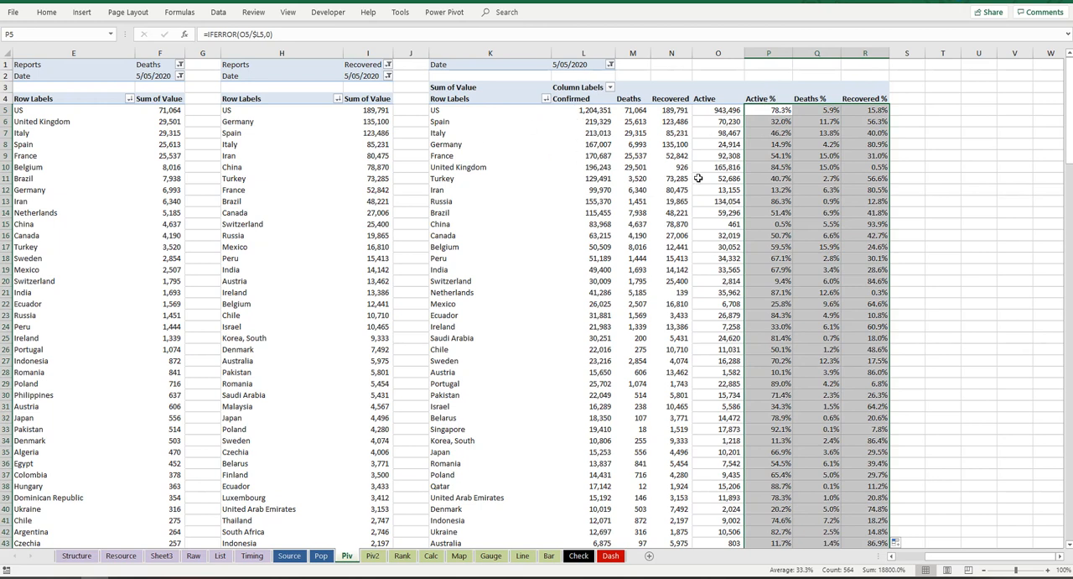
pyautogui.click(772, 98)
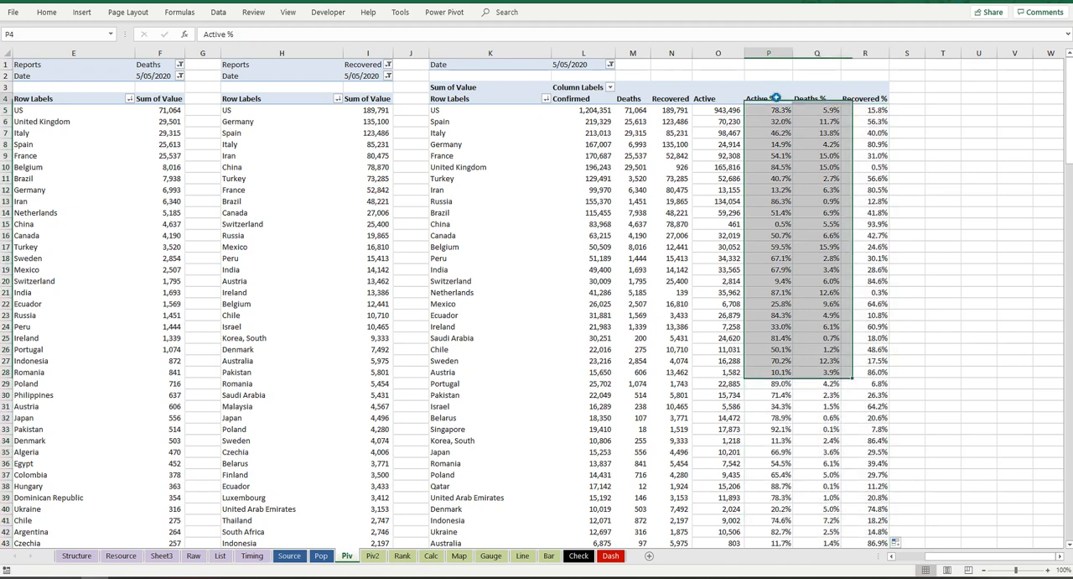
pyautogui.click(585, 99)
pyautogui.click(672, 98)
pyautogui.click(590, 99)
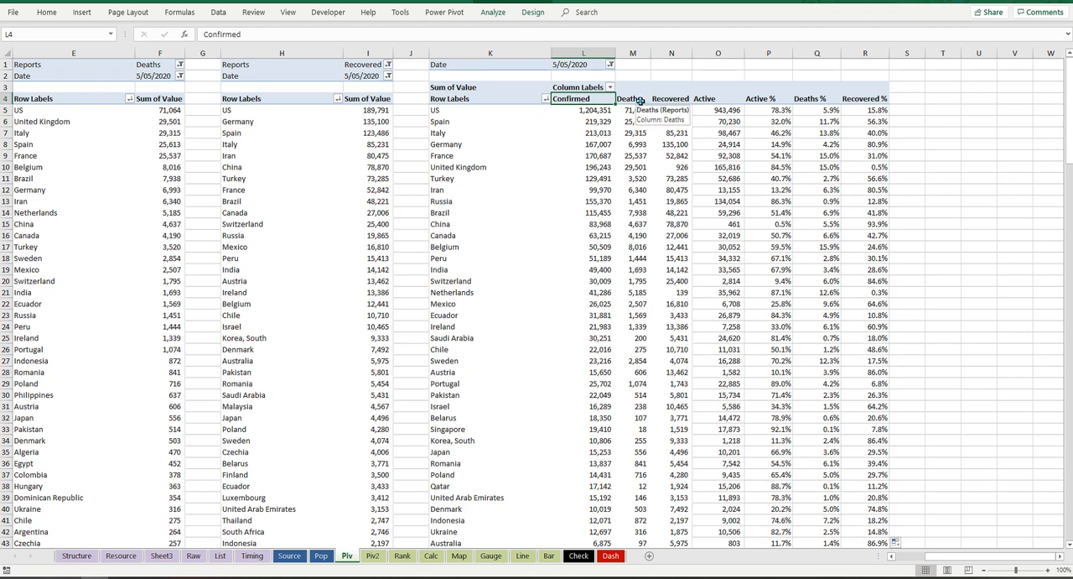
pyautogui.click(639, 99)
pyautogui.click(686, 99)
pyautogui.click(594, 99)
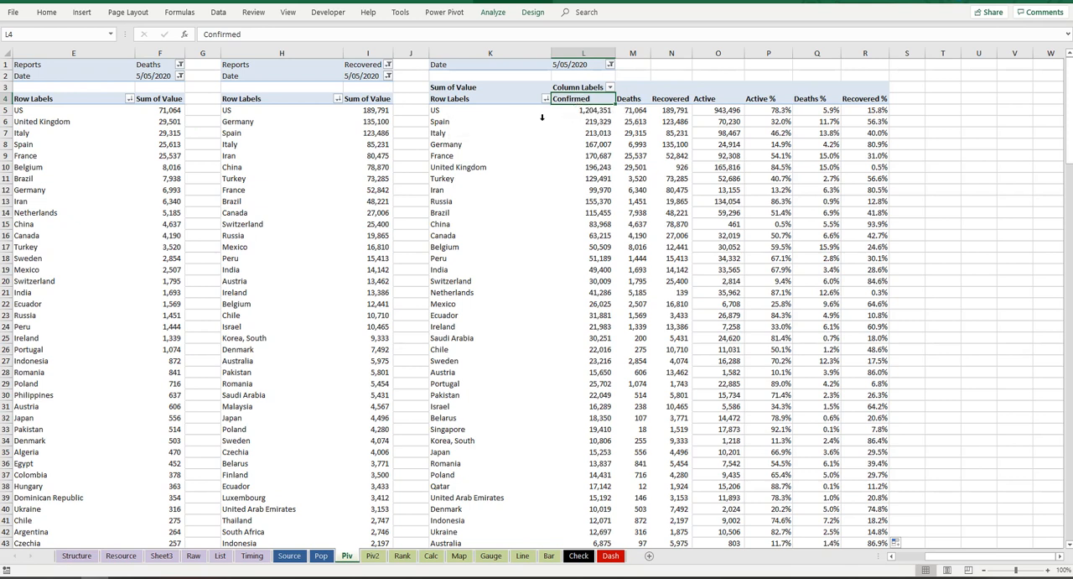
pyautogui.click(460, 115)
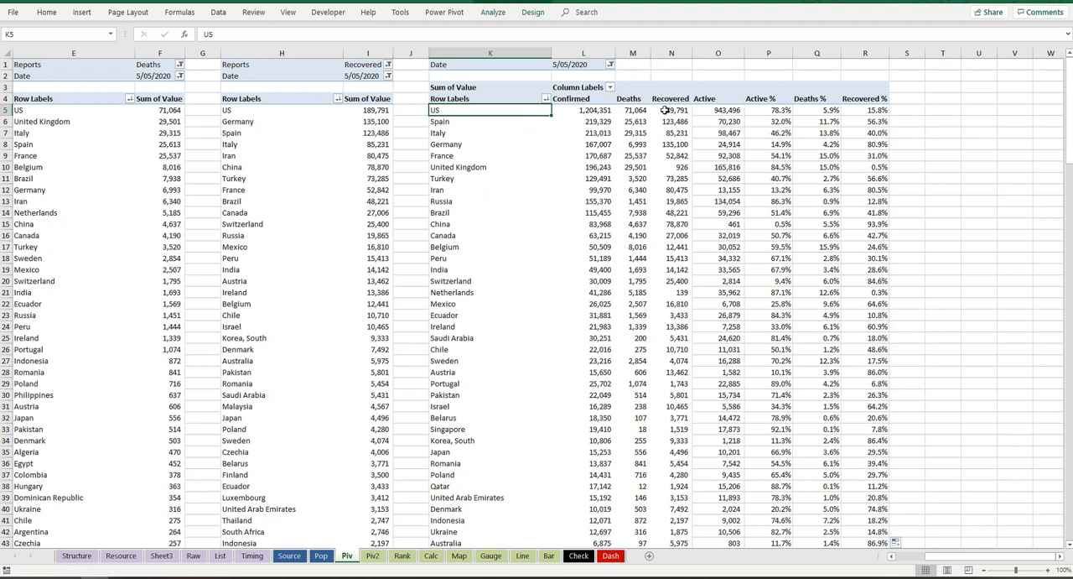
pyautogui.click(493, 12)
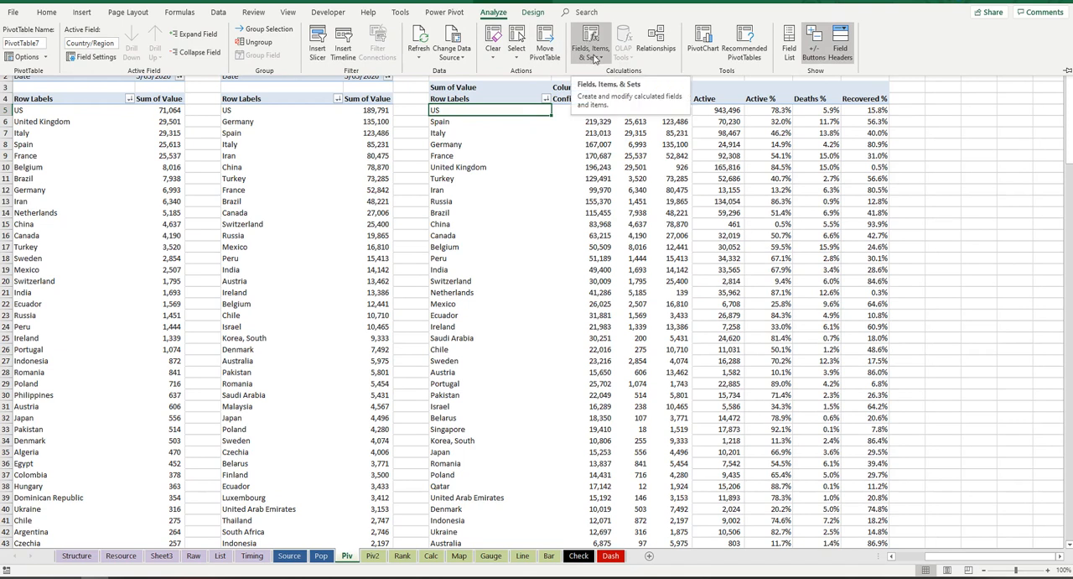
pyautogui.click(907, 87)
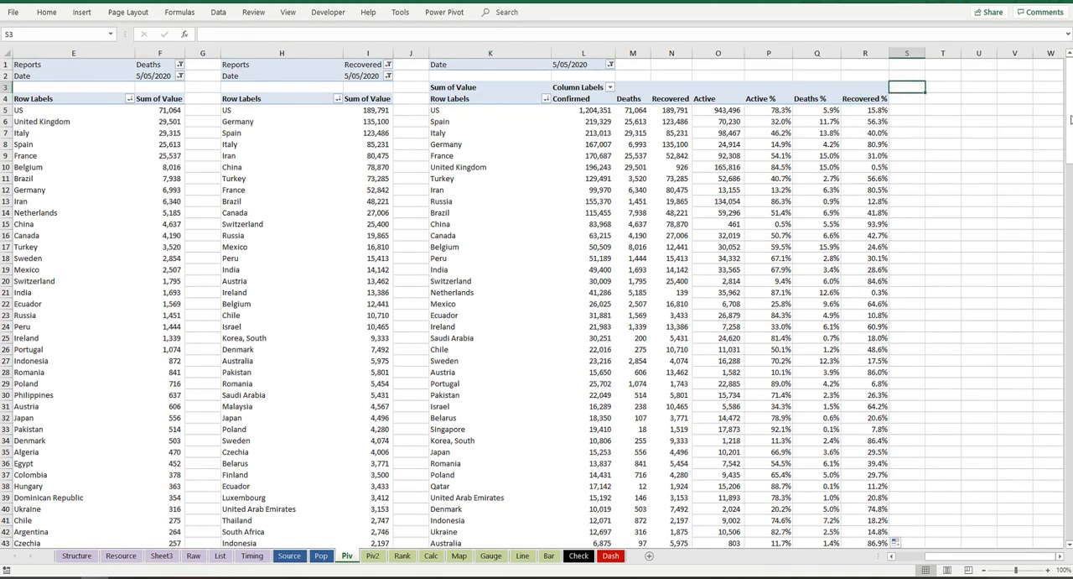
# Step: Format the Grand Total cells O192:R192 with a light blue fill matching the PivotTable's total row and make them bold
pyautogui.moveTo(1070, 110); pyautogui.dragTo(1070, 112)
pyautogui.moveTo(1067, 538); pyautogui.dragTo(1071, 530)
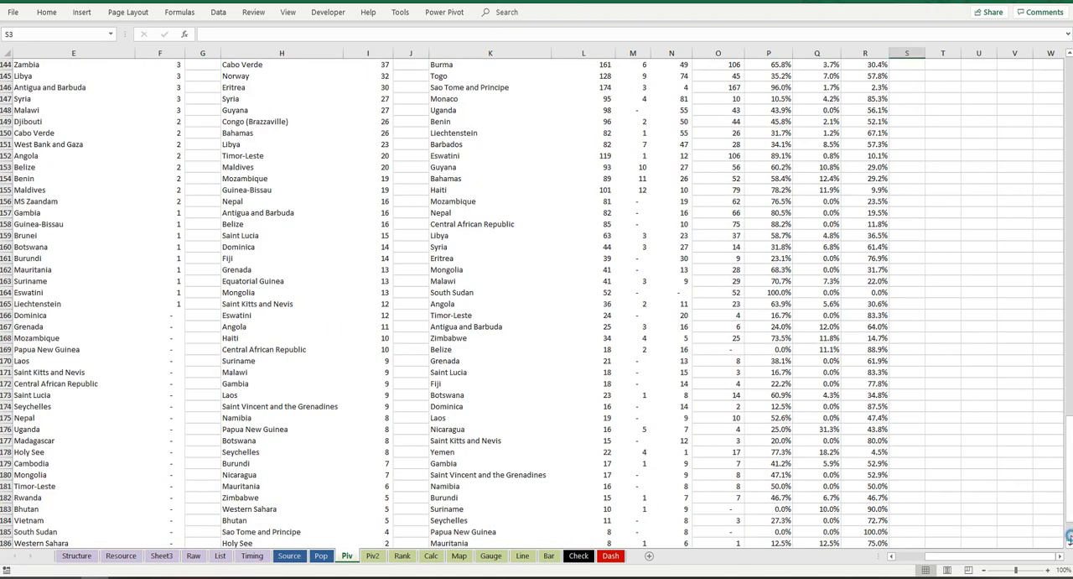
pyautogui.scroll(-6, 1070, 536)
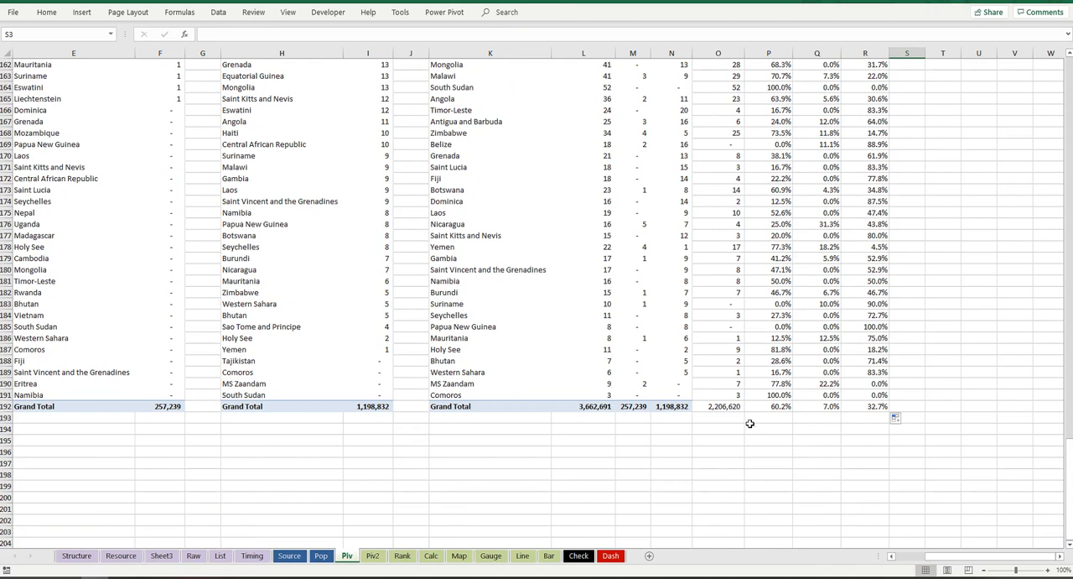
pyautogui.click(683, 406)
pyautogui.moveTo(715, 407); pyautogui.dragTo(885, 407)
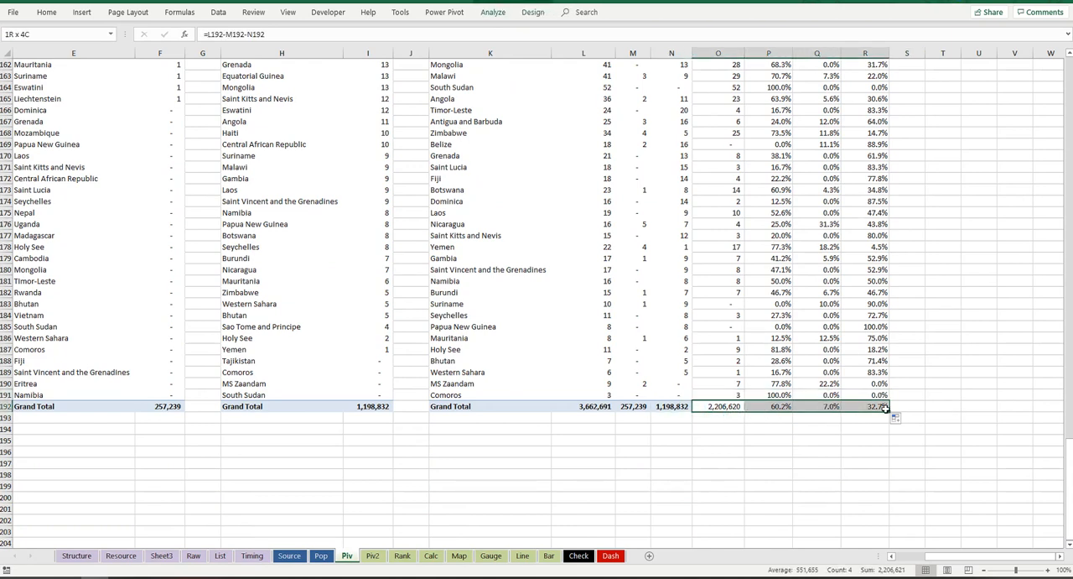
pyautogui.click(46, 12)
pyautogui.click(182, 52)
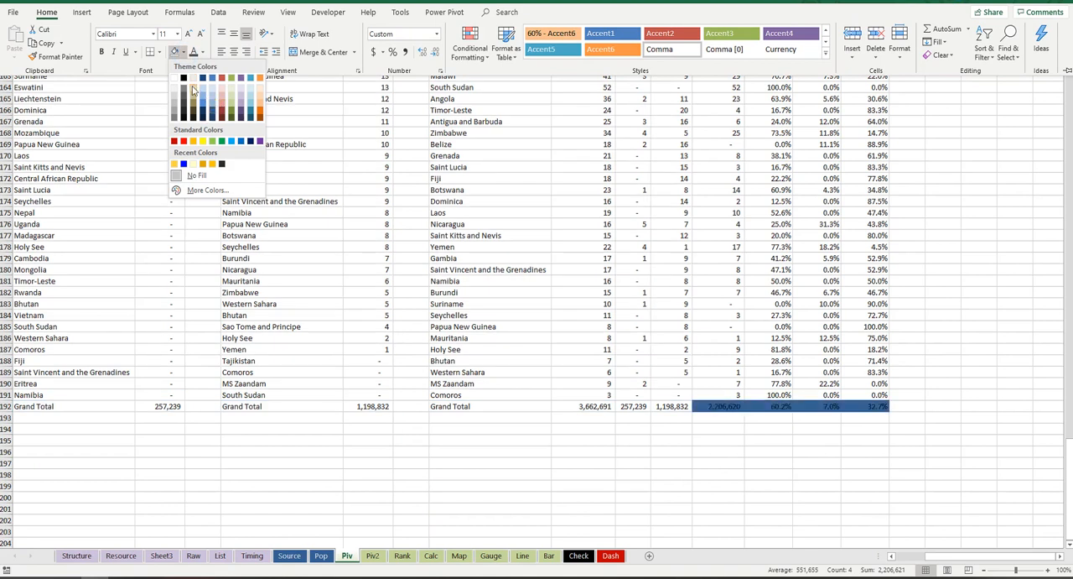
pyautogui.press('Escape')
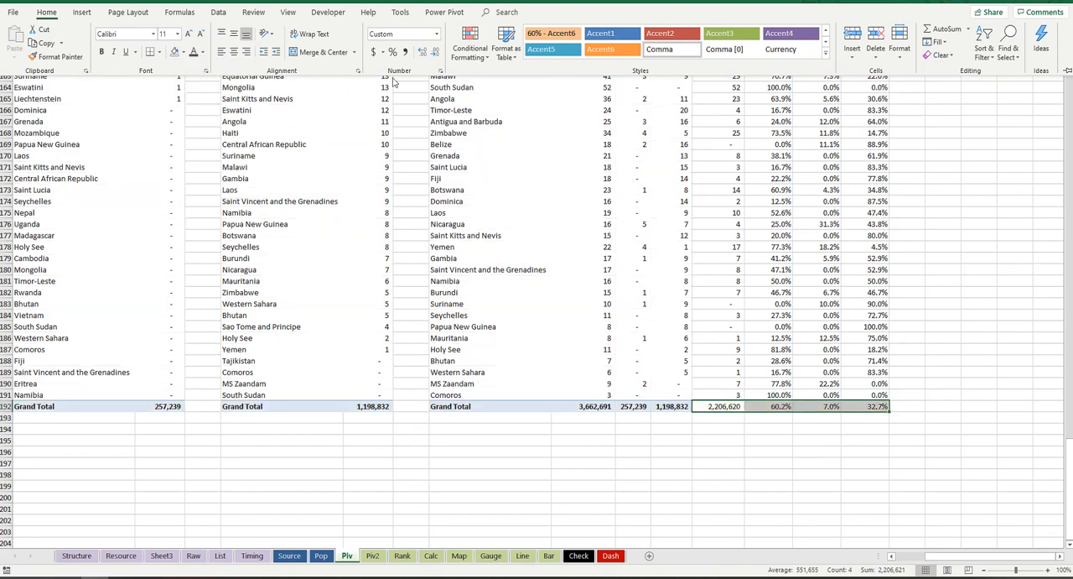
pyautogui.click(184, 52)
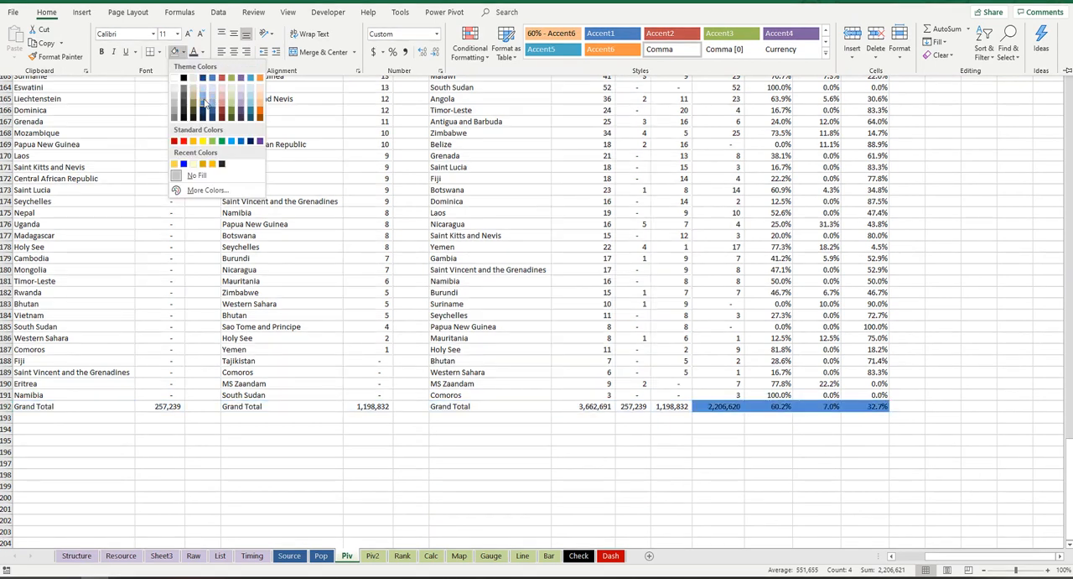
pyautogui.click(210, 92)
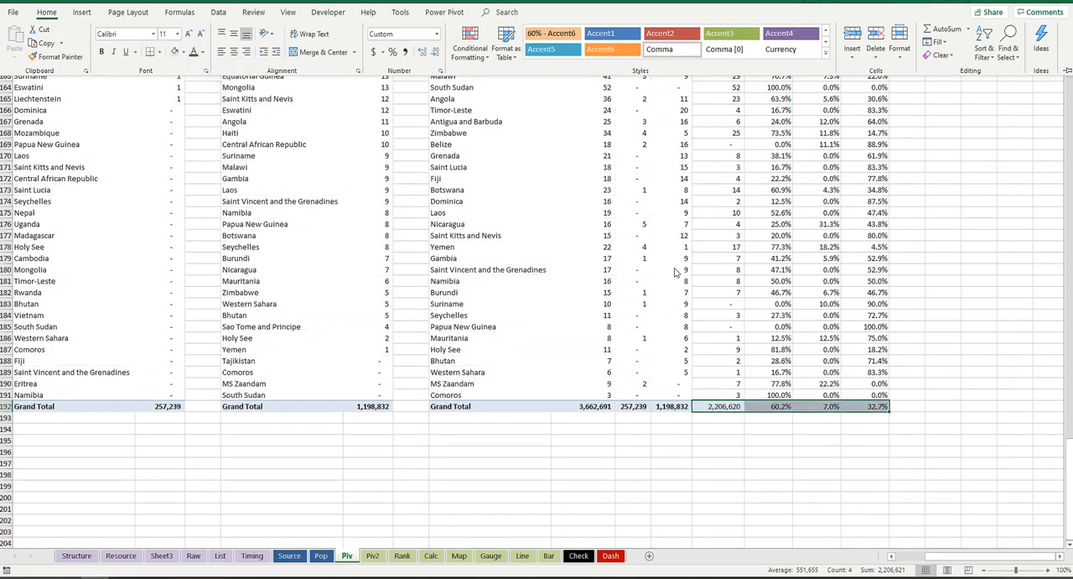
pyautogui.hotkey('ctrl', 'Home')
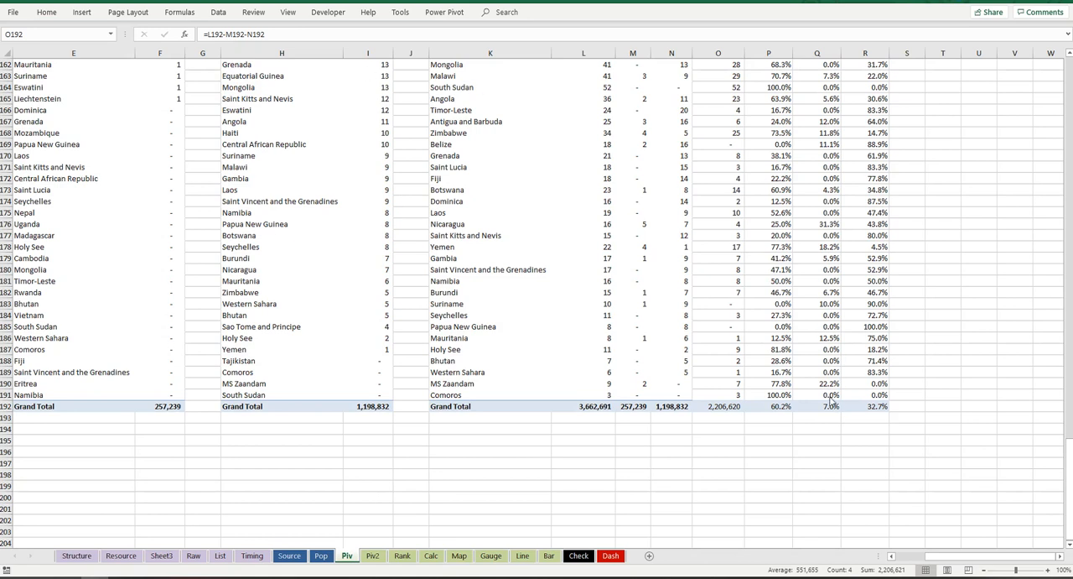
pyautogui.hotkey('ctrl', 'b')
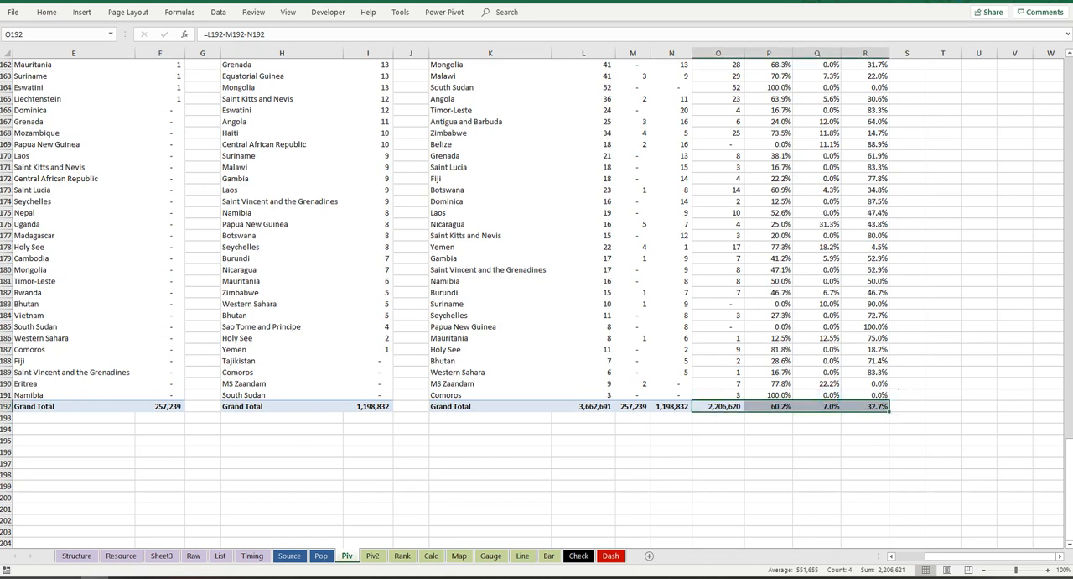
pyautogui.moveTo(1070, 453); pyautogui.dragTo(1047, 15)
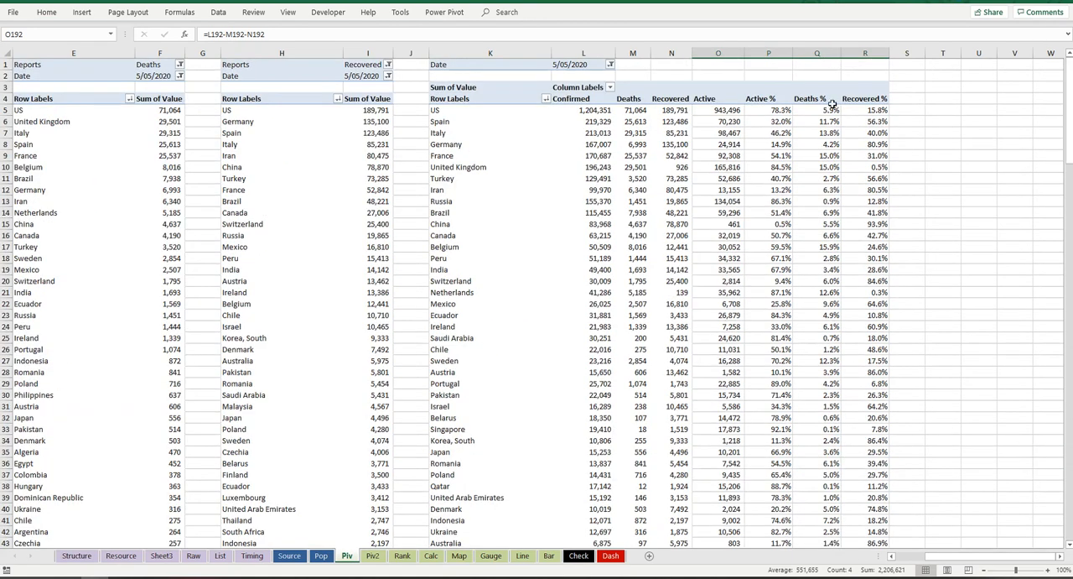
pyautogui.click(377, 559)
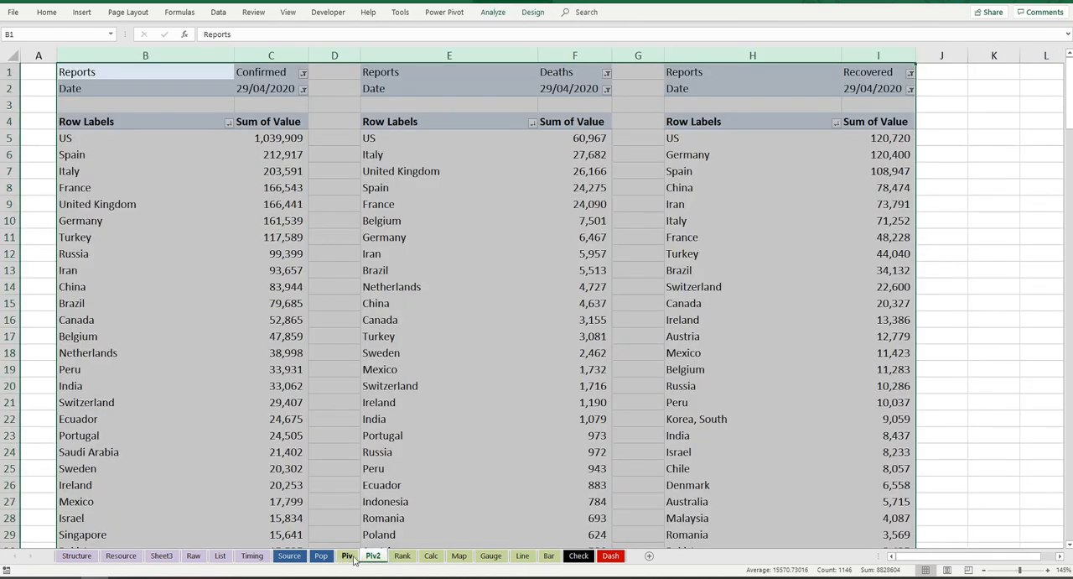
pyautogui.click(351, 557)
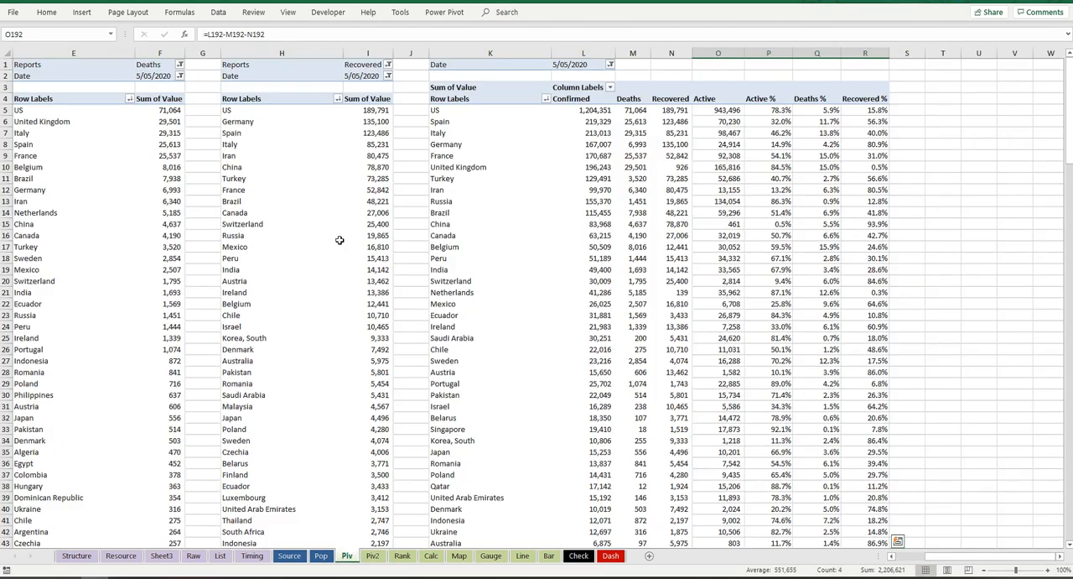
pyautogui.moveTo(202, 100); pyautogui.dragTo(34, 121)
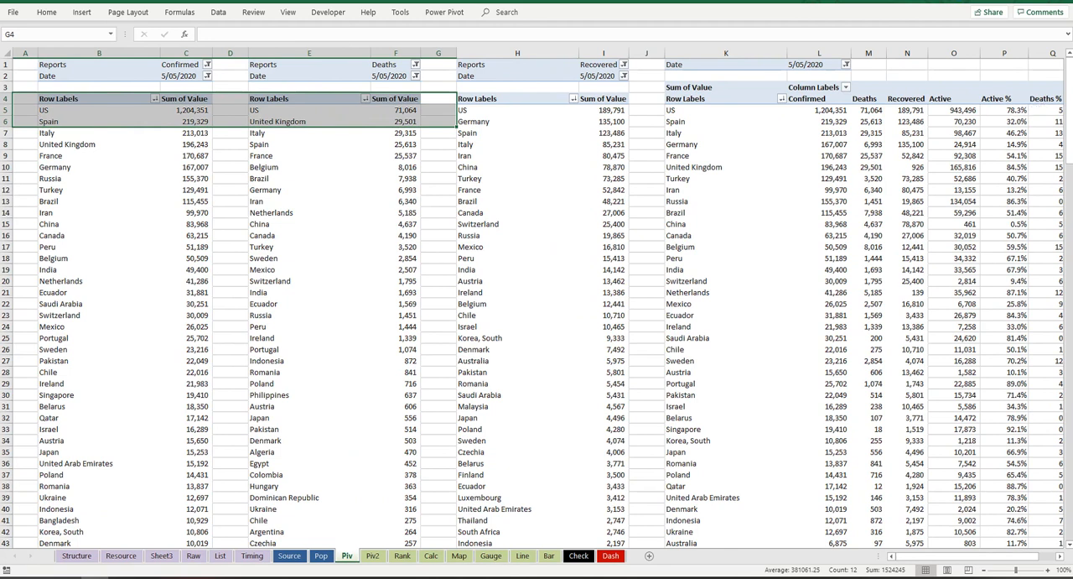
pyautogui.click(431, 64)
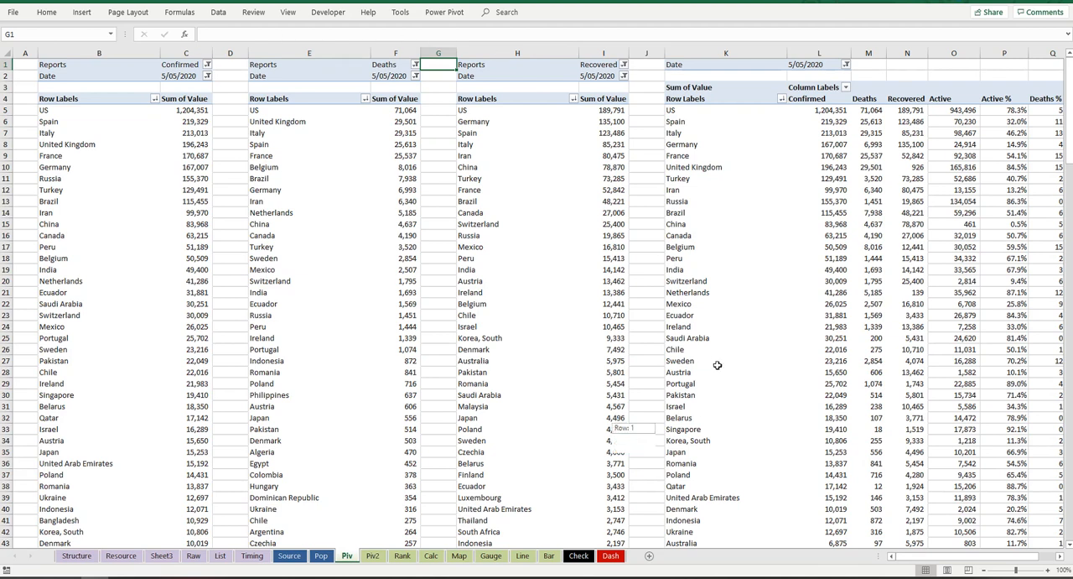
pyautogui.click(1007, 1)
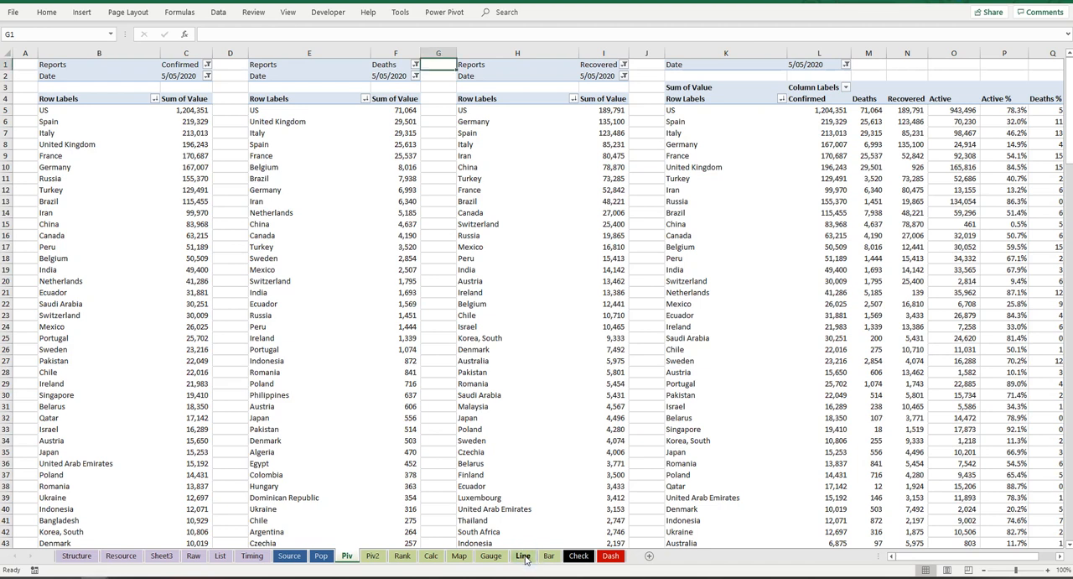
# Step: On the Line sheet, rename the table header in B1 to Country and the header in C1 to Dates
pyautogui.click(523, 555)
pyautogui.click(54, 64)
pyautogui.write('Country')
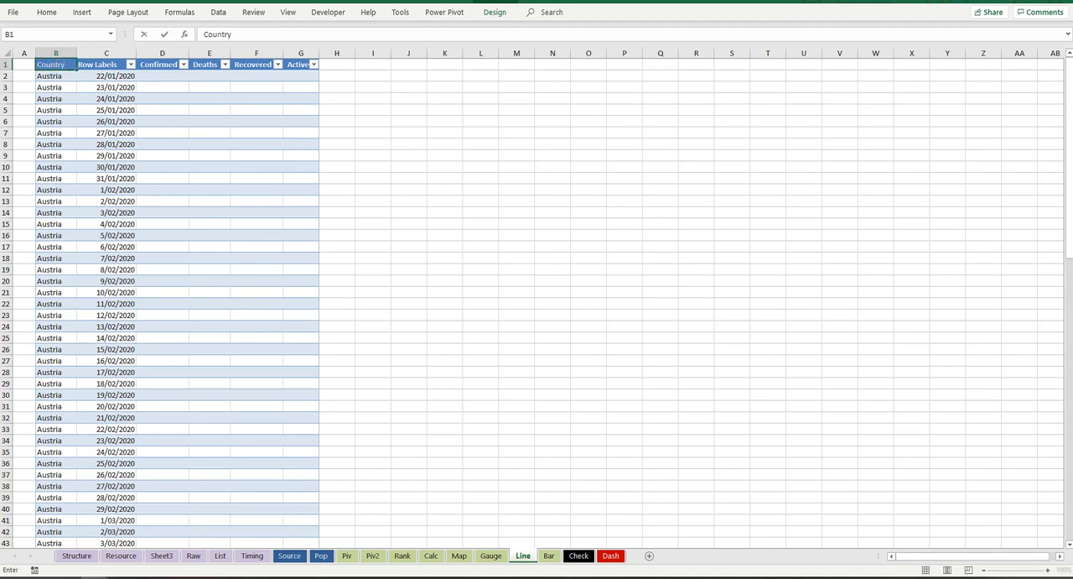
pyautogui.press('Return')
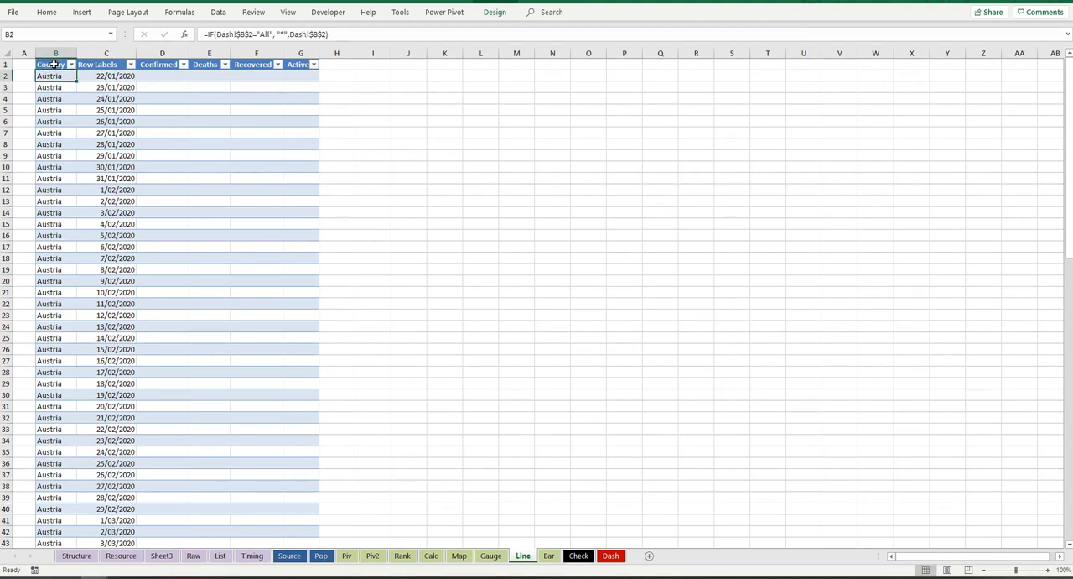
pyautogui.click(109, 66)
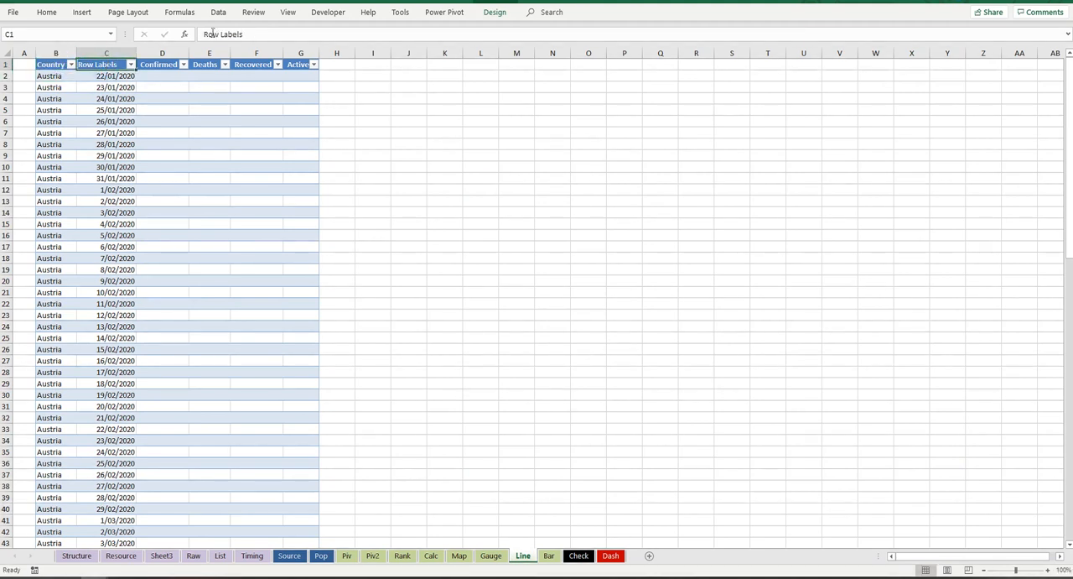
pyautogui.write('Dates')
pyautogui.press('Return')
# Step: Highlight the first country and date cells, B2:C2, on the Line sheet with a light red fill
pyautogui.moveTo(160, 71); pyautogui.dragTo(311, 67)
pyautogui.click(182, 73)
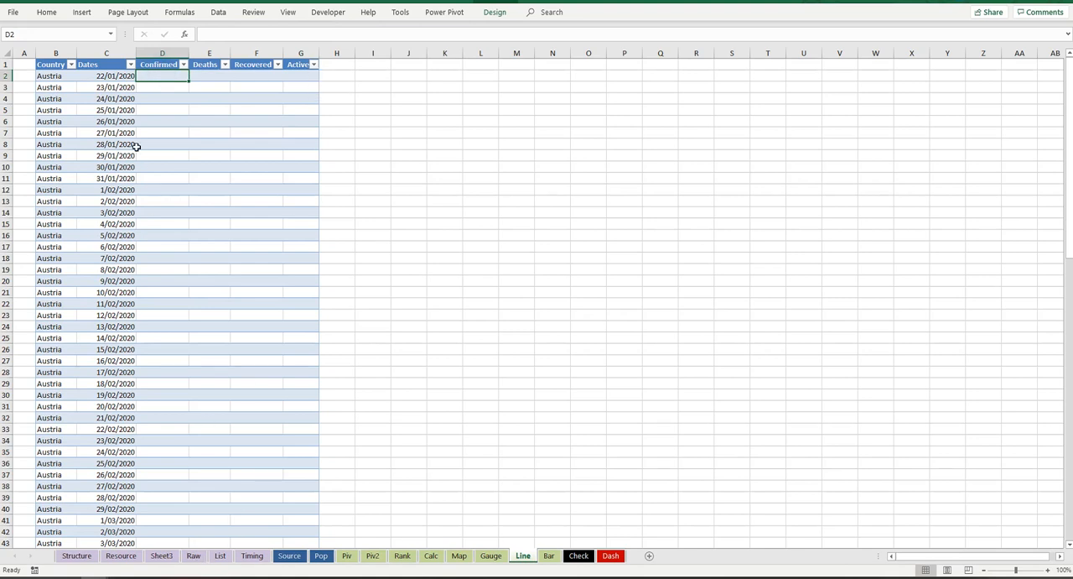
pyautogui.click(49, 78)
pyautogui.keyDown('ctrl'); pyautogui.click(110, 76); pyautogui.keyUp('ctrl')
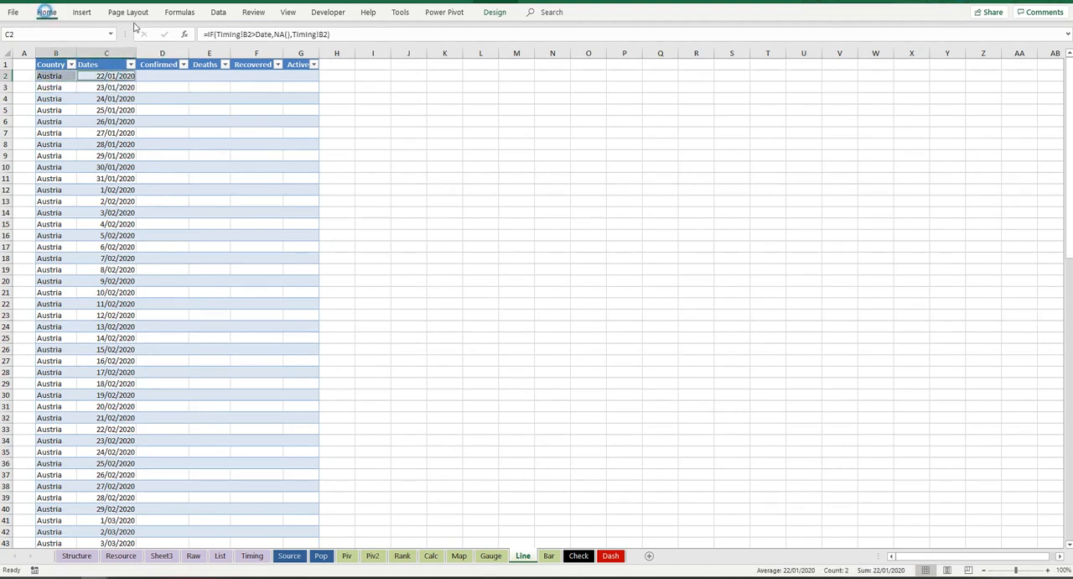
pyautogui.click(183, 52)
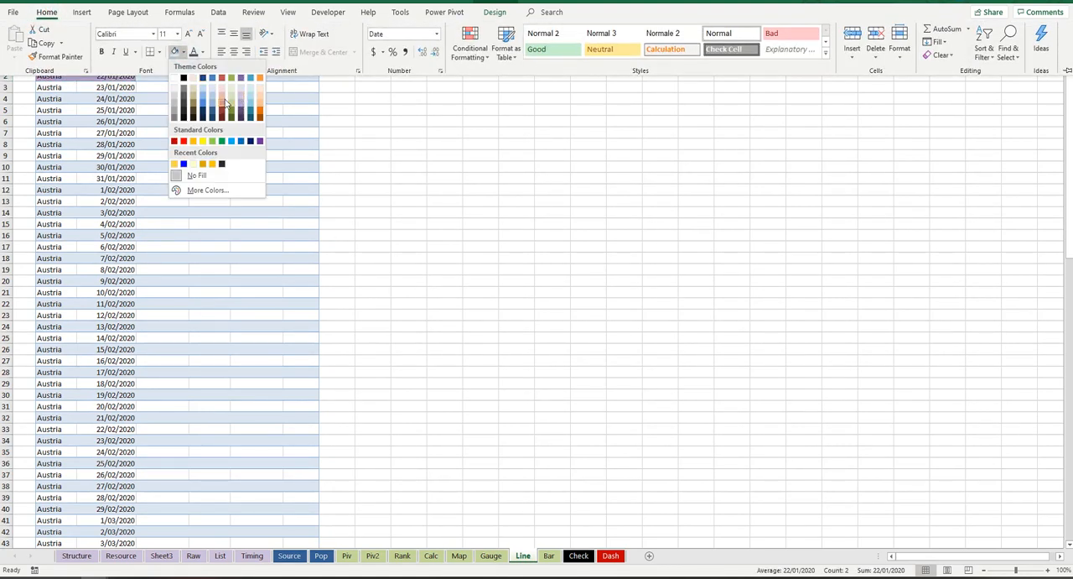
pyautogui.click(225, 102)
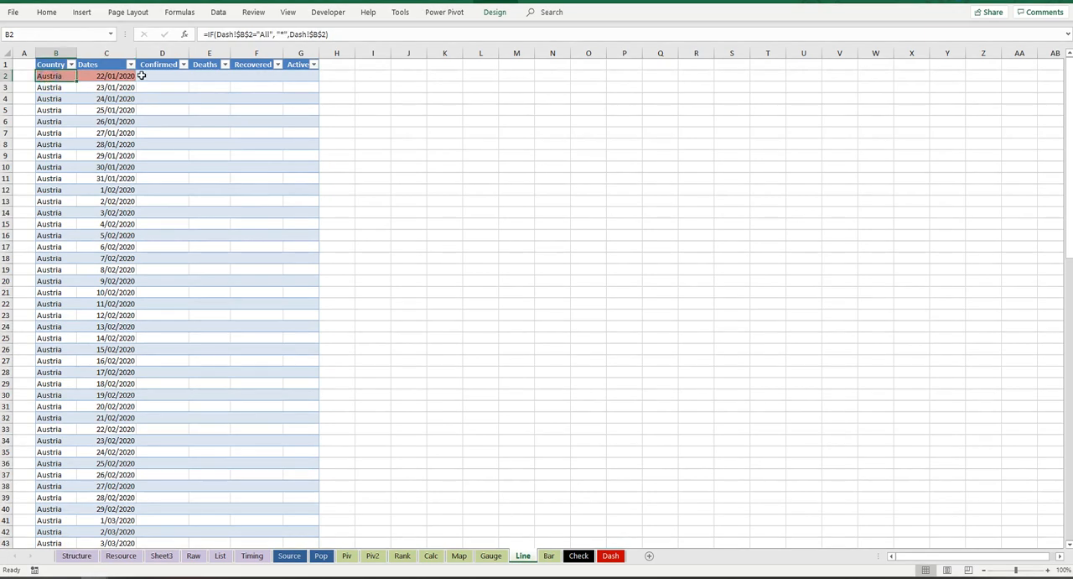
# Step: Apply the same light red fill to the Confirmed header in D1 and select D2 below it
pyautogui.click(165, 65)
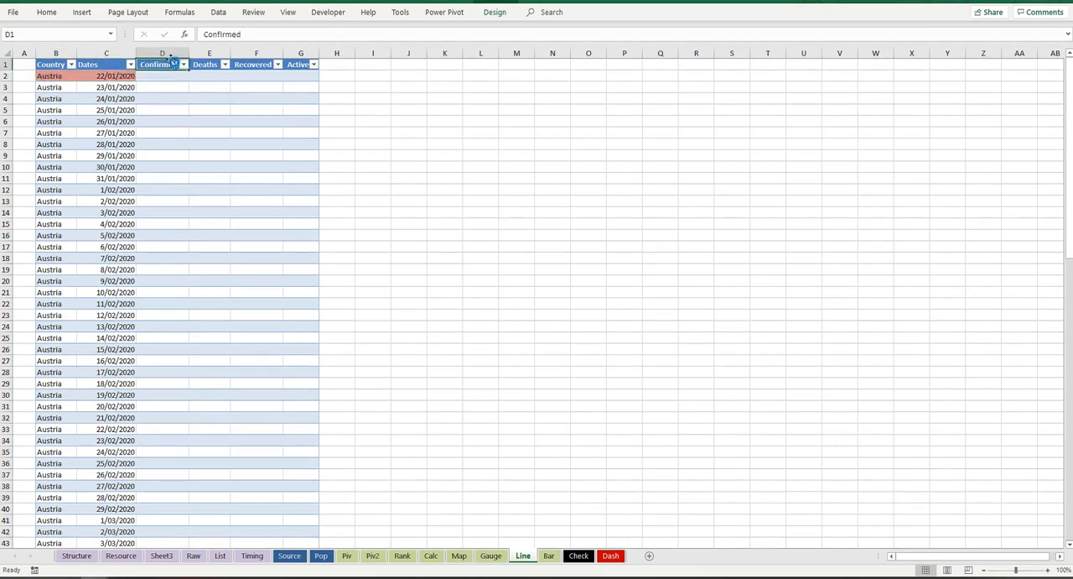
pyautogui.click(46, 12)
pyautogui.click(180, 56)
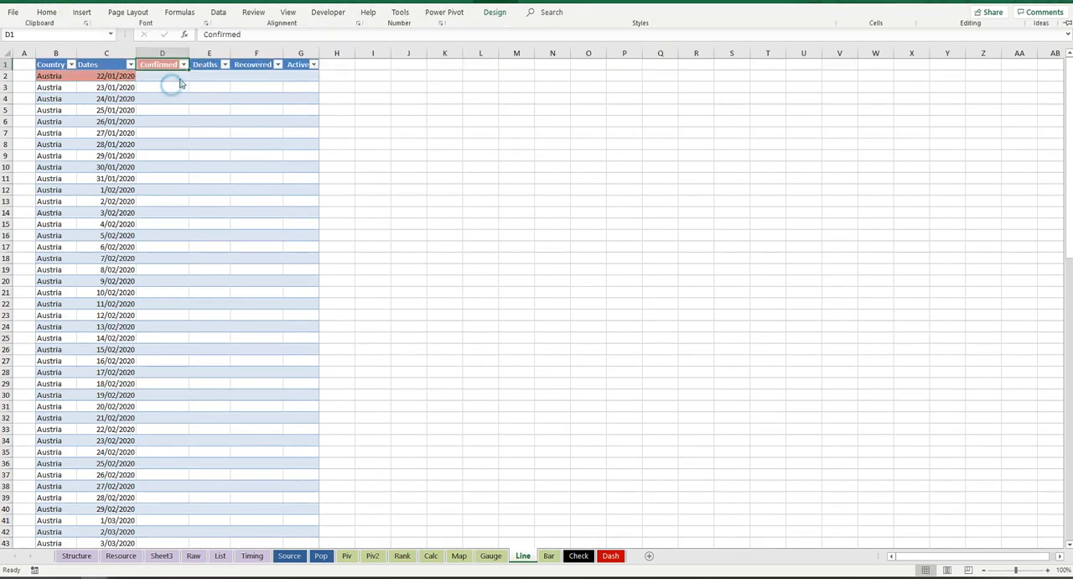
pyautogui.moveTo(170, 75); pyautogui.dragTo(241, 74)
pyautogui.click(178, 73)
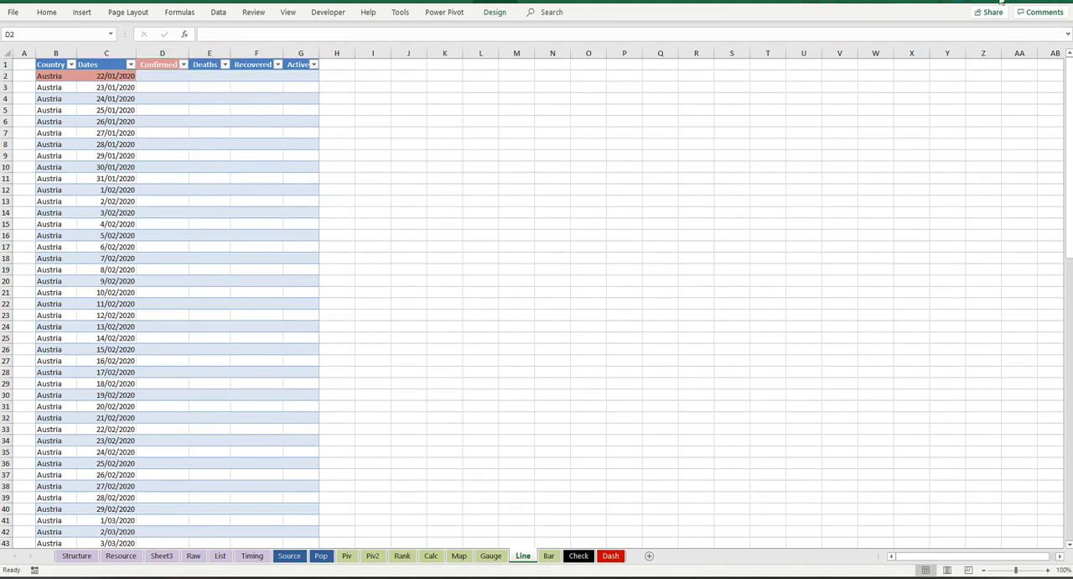
pyautogui.click(178, 74)
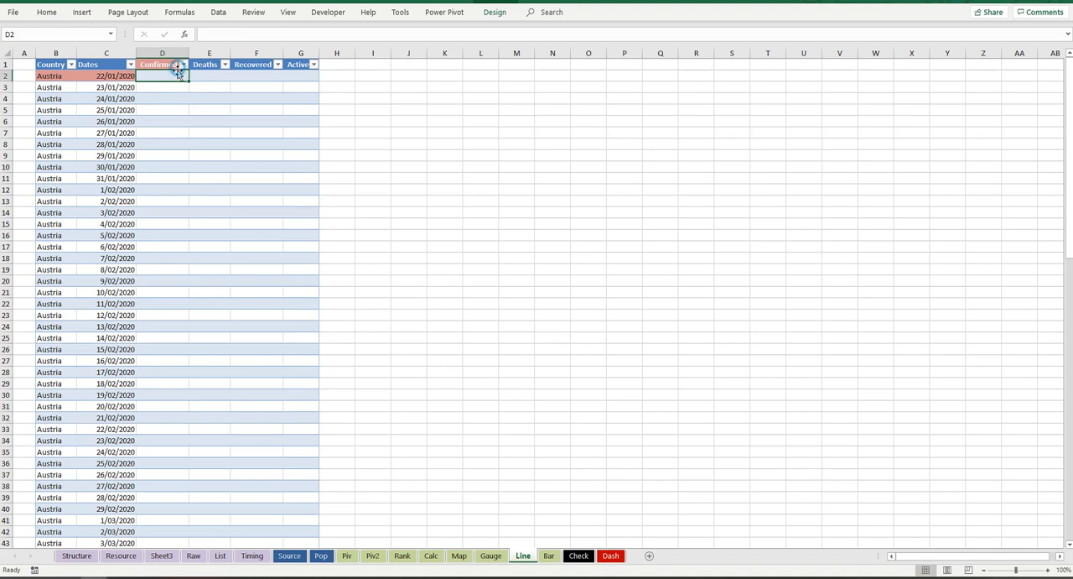
# Step: On the Raw sheet, apply the light red fill to the Reports, Country/Region, Value and Date headers in row 1
pyautogui.click(194, 556)
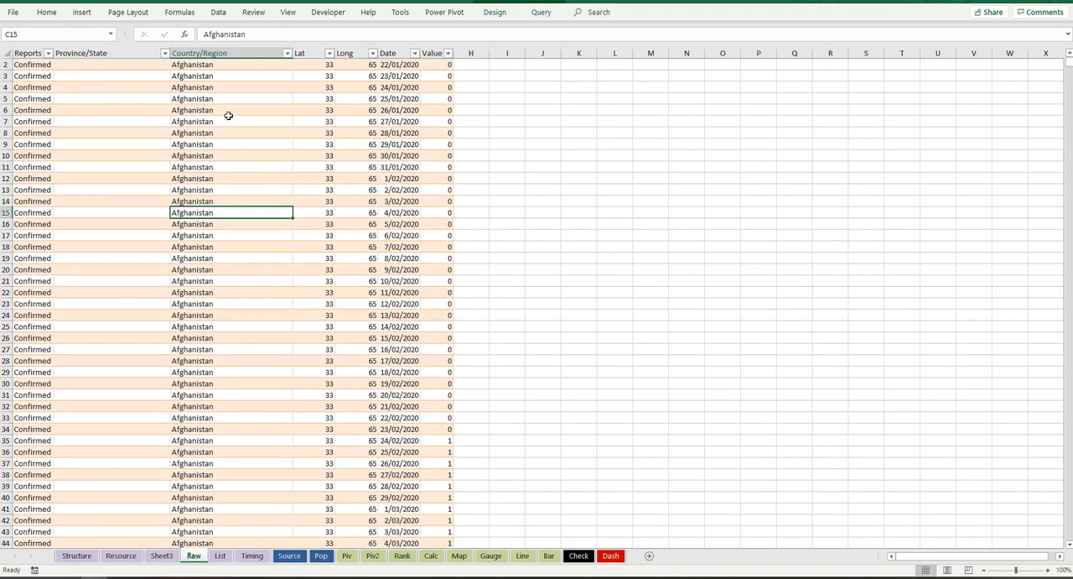
pyautogui.scroll(1, 257, 65)
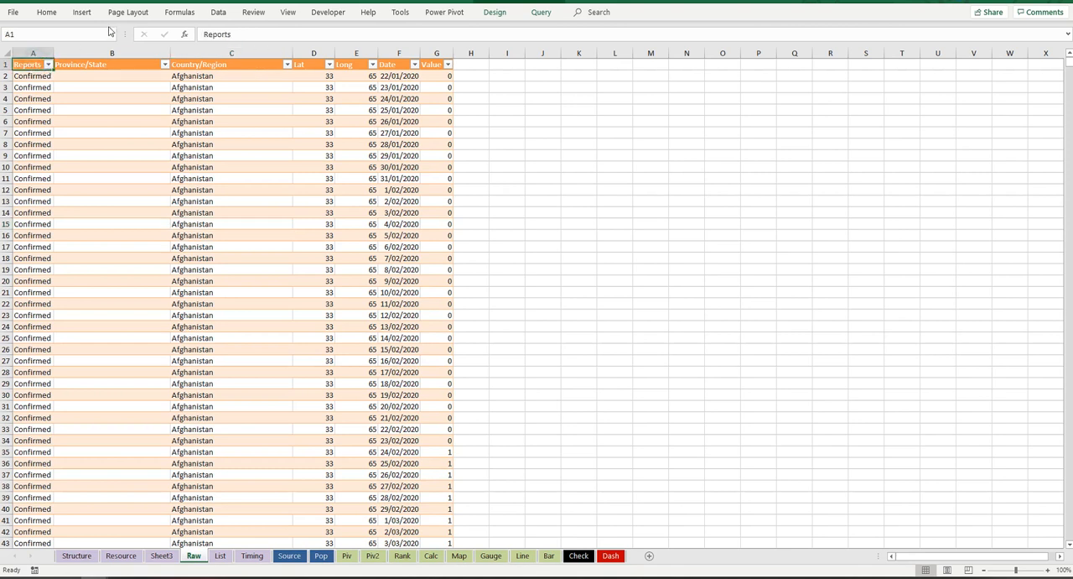
pyautogui.click(46, 12)
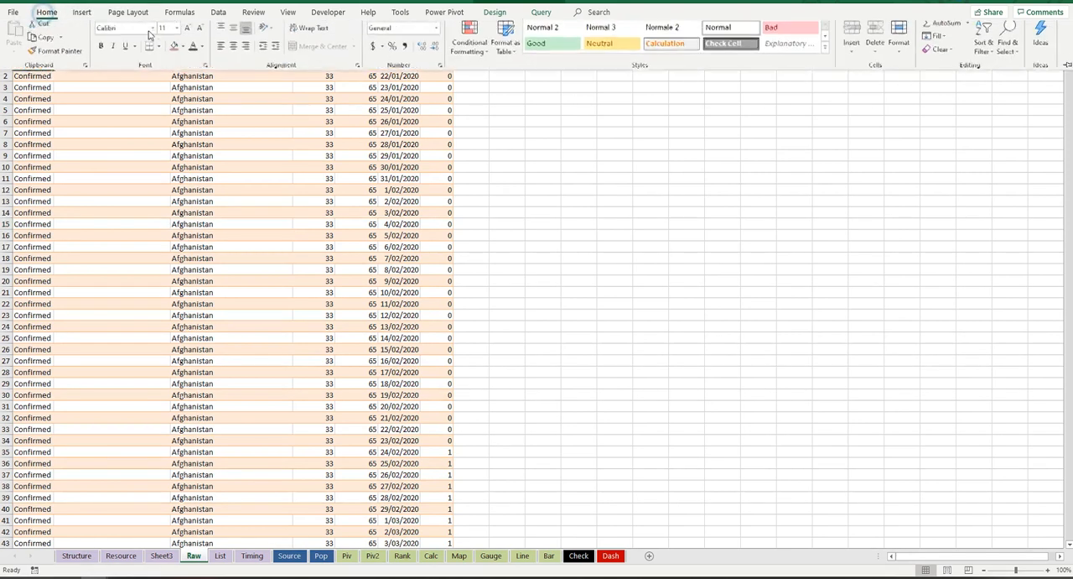
pyautogui.click(189, 101)
pyautogui.click(214, 58)
pyautogui.click(199, 64)
pyautogui.click(46, 12)
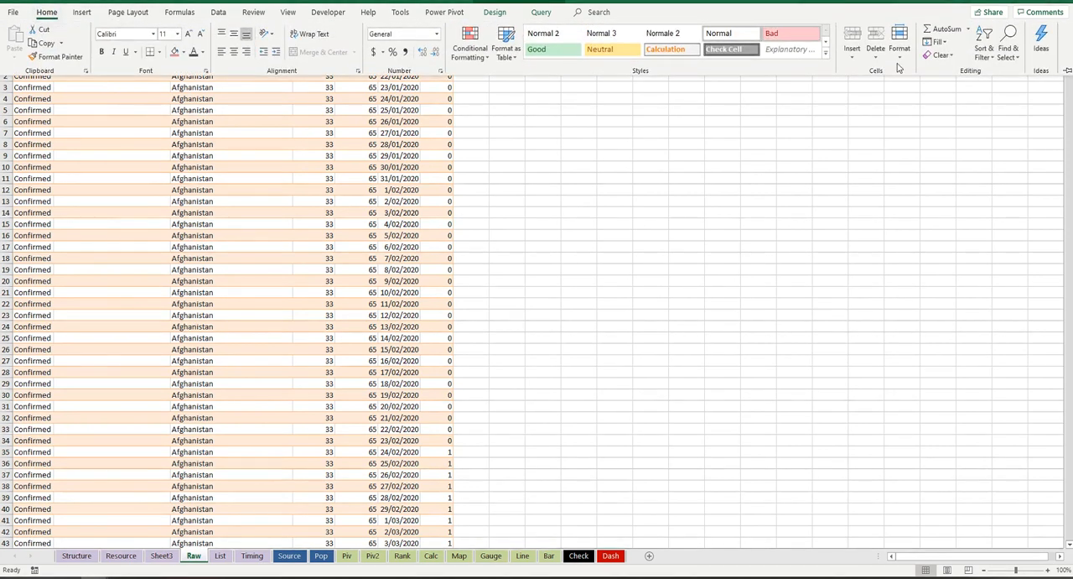
pyautogui.click(1067, 71)
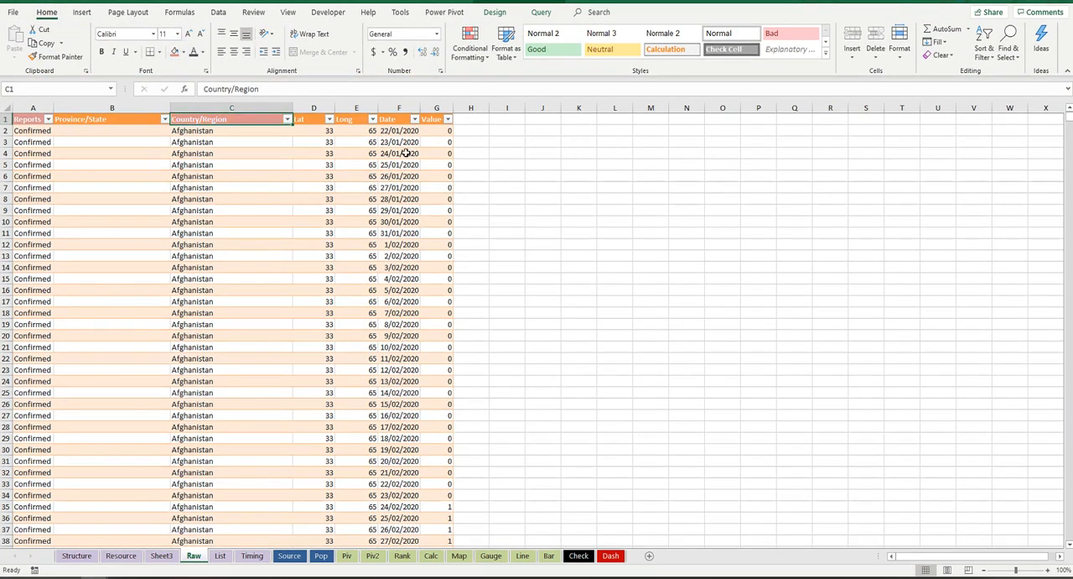
pyautogui.click(434, 119)
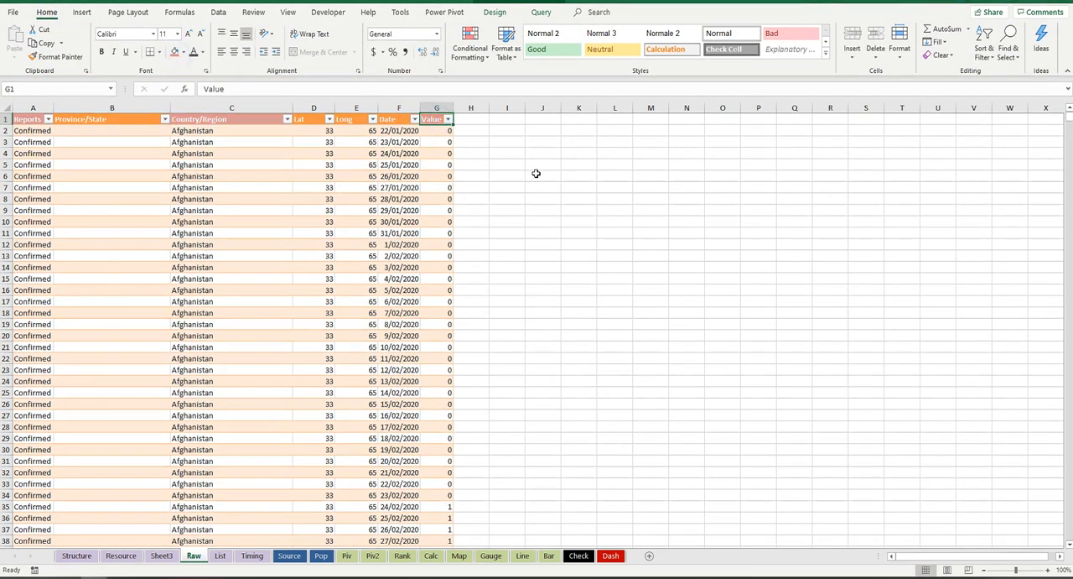
pyautogui.click(396, 120)
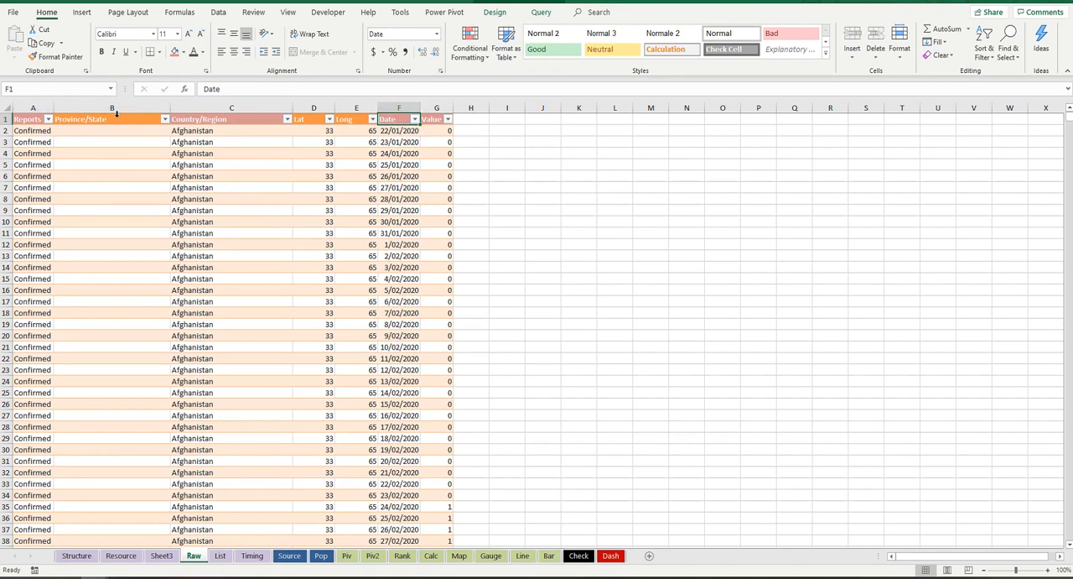
# Step: In cell D2 of the Line sheet, start a SUMIFS formula with the Raw table's Value column, GitHub_2[Value], as the sum range
pyautogui.click(523, 556)
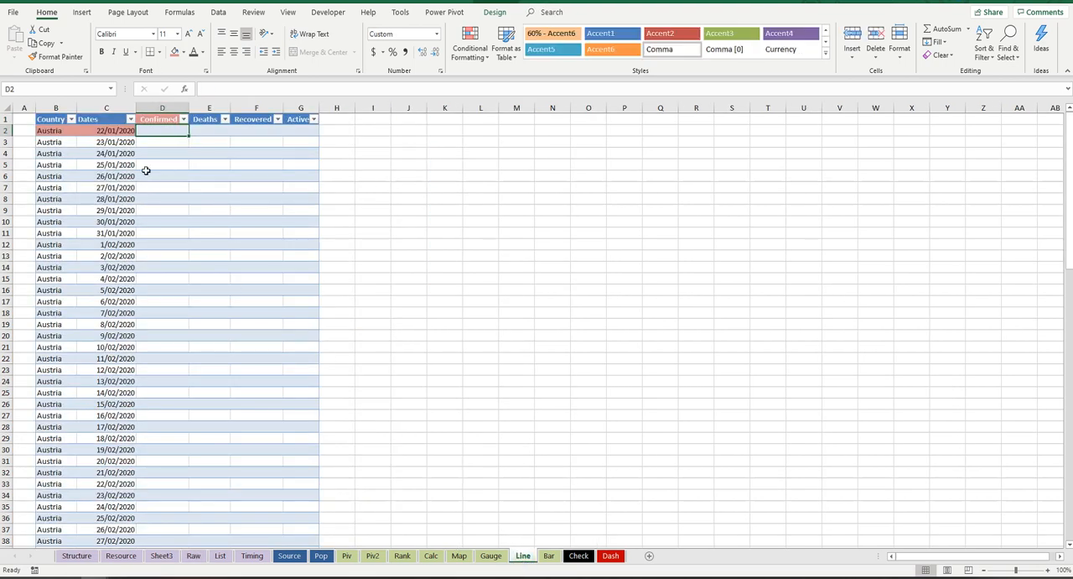
pyautogui.write('=')
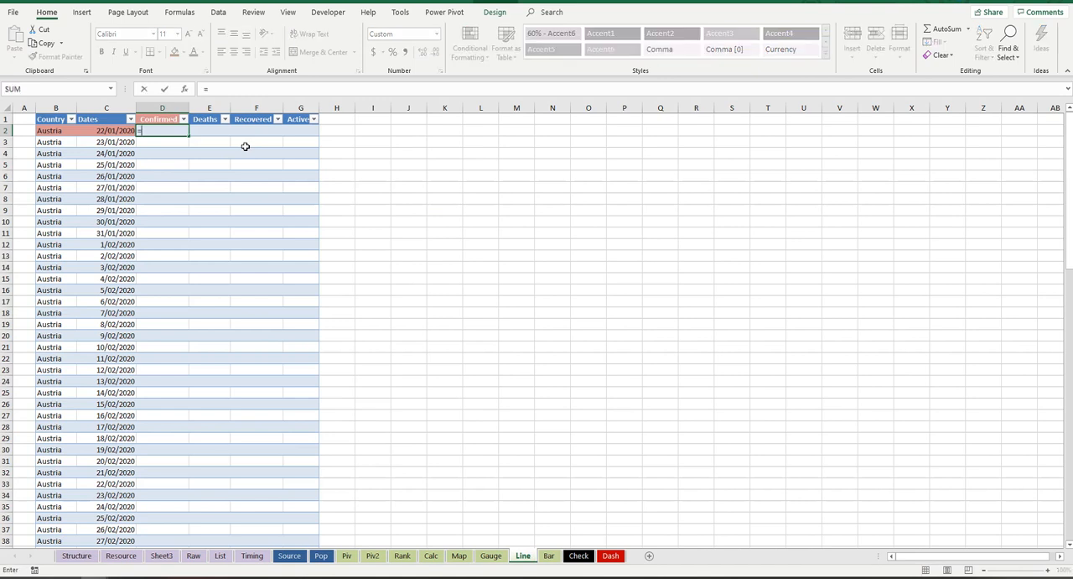
pyautogui.write('Sumifs')
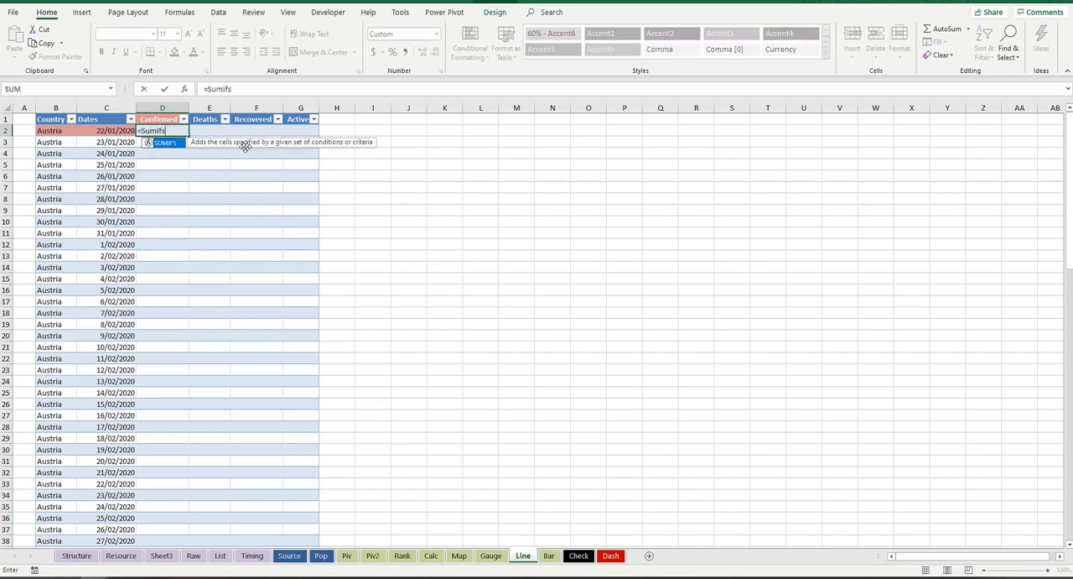
pyautogui.write('(')
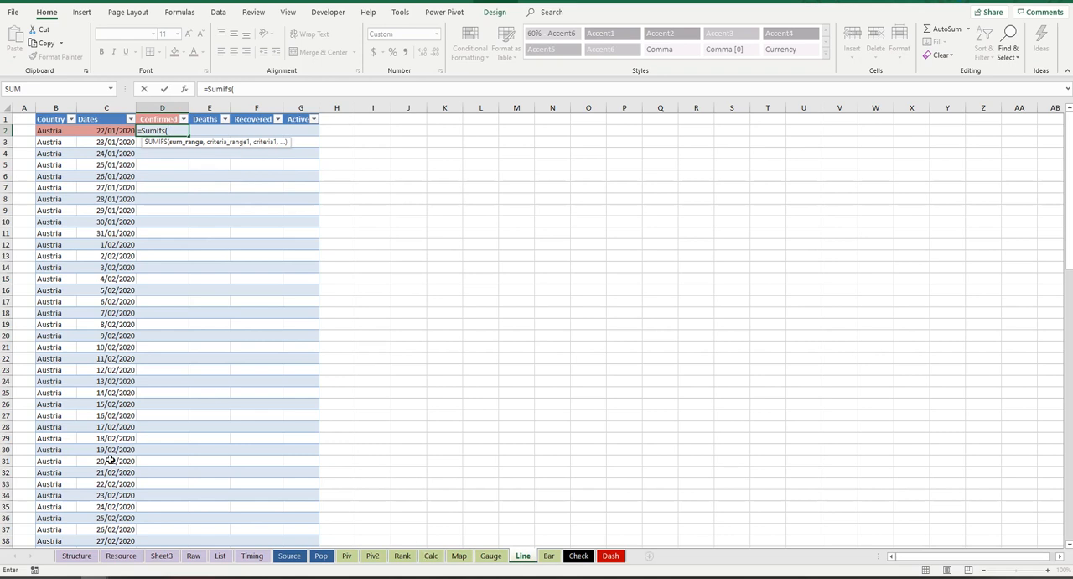
pyautogui.click(193, 557)
pyautogui.click(442, 132)
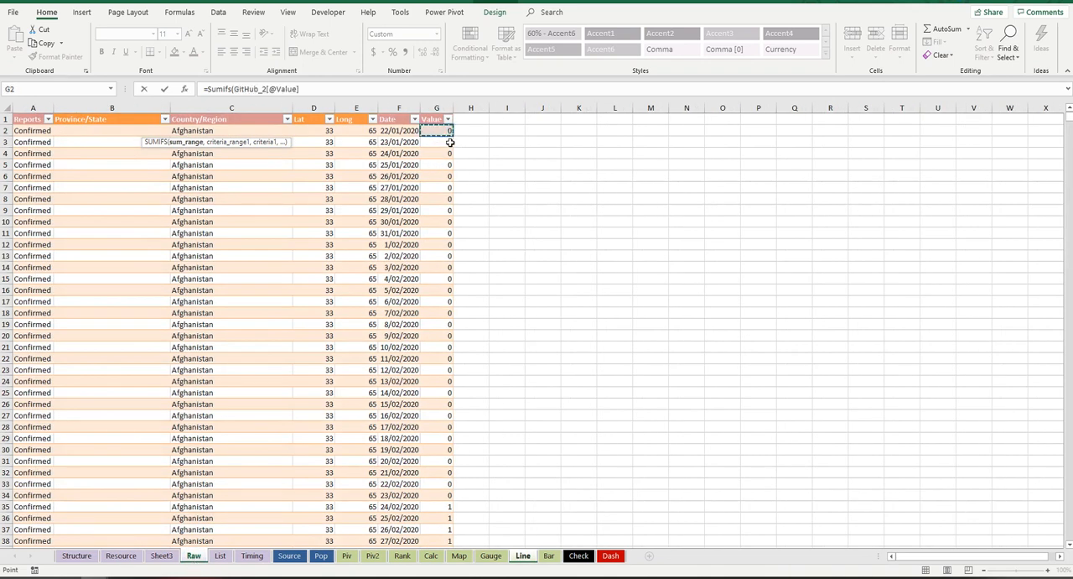
pyautogui.hotkey('ctrl', 'shift', 'Down')
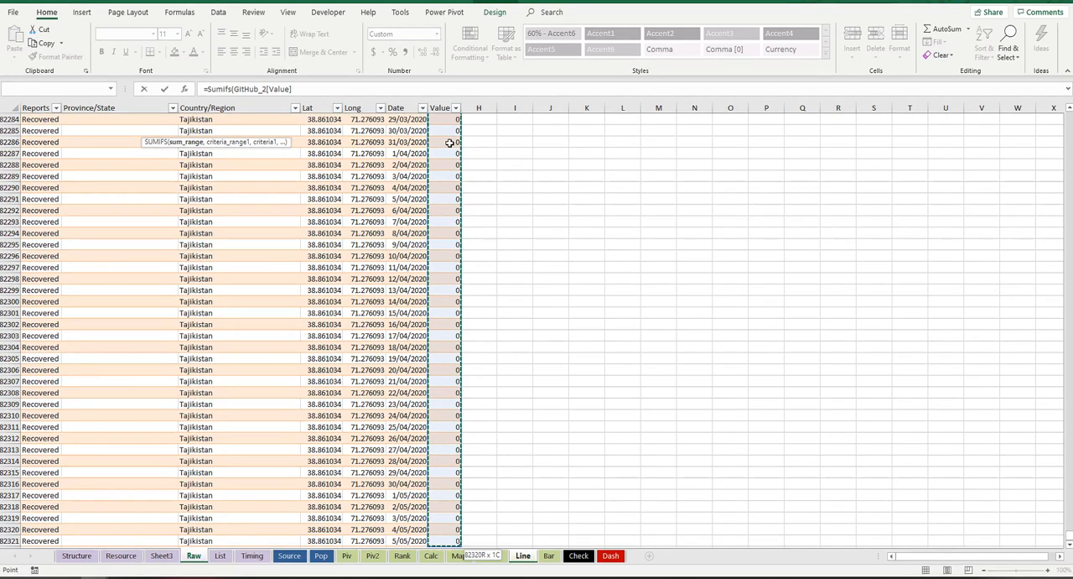
pyautogui.write(',')
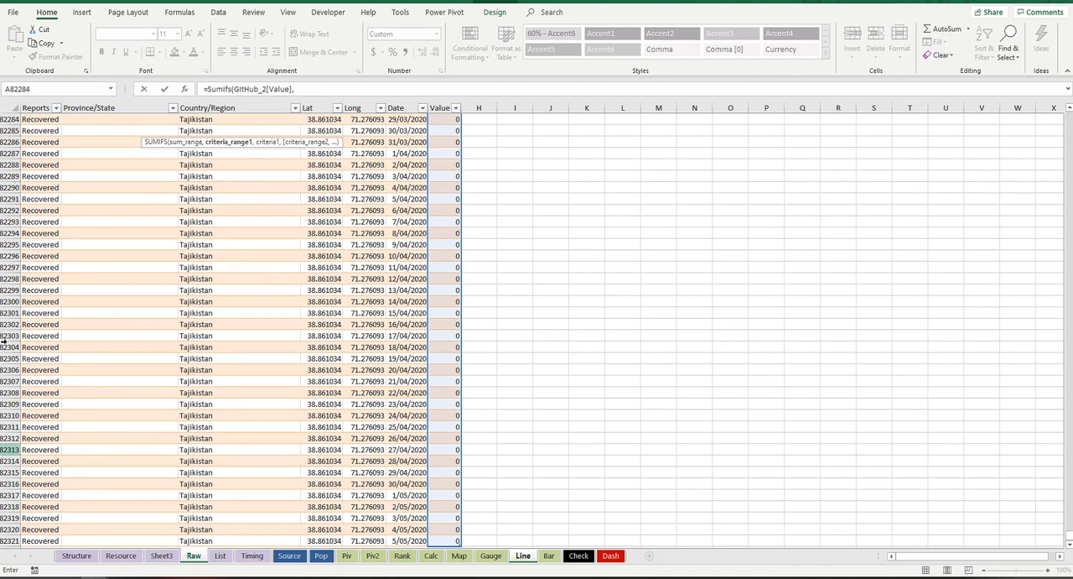
# Step: Add the Raw table's Reports column without its header, GitHub_2[Reports], as the formula's first criteria range
pyautogui.click(45, 541)
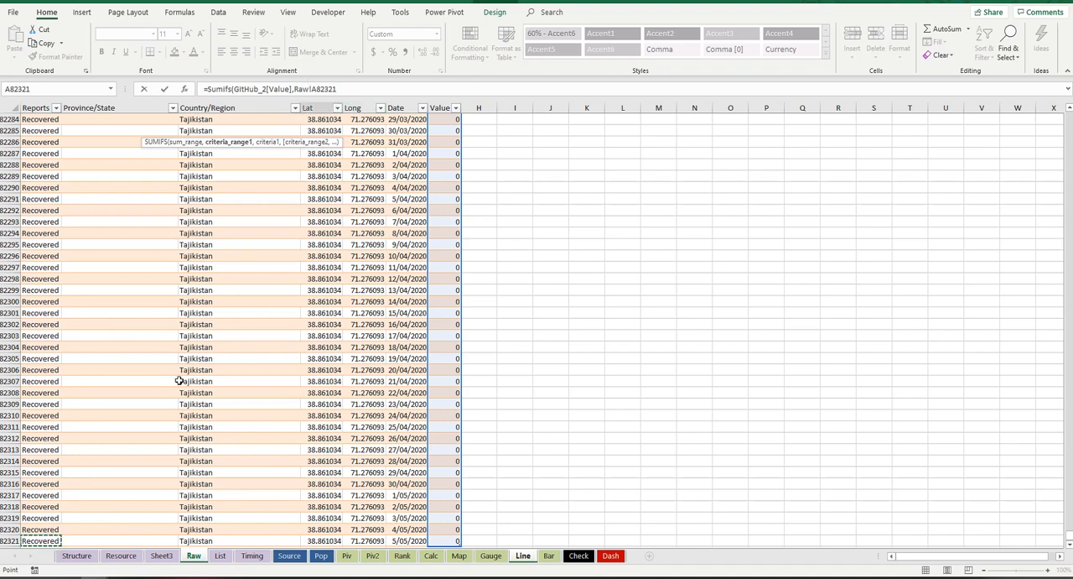
pyautogui.hotkey('ctrl', 'shift', 'Up')
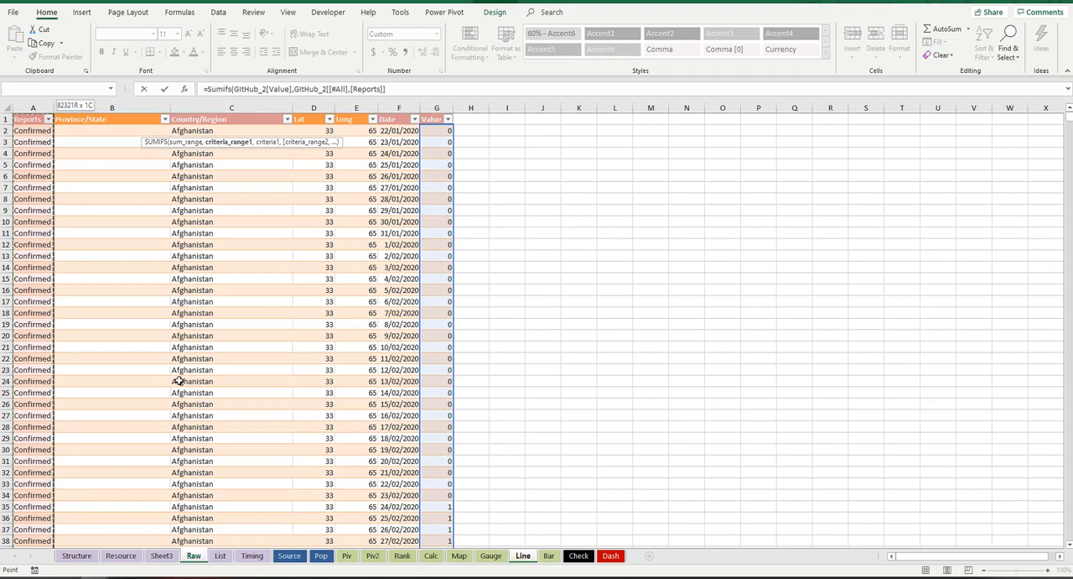
pyautogui.hotkey('shift', 'Down')
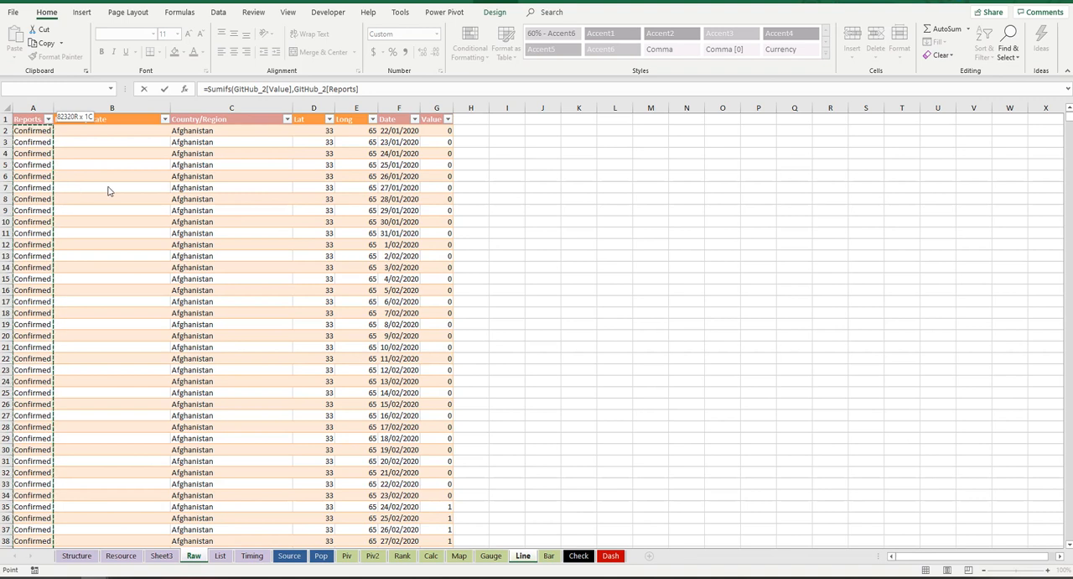
pyautogui.click(382, 89)
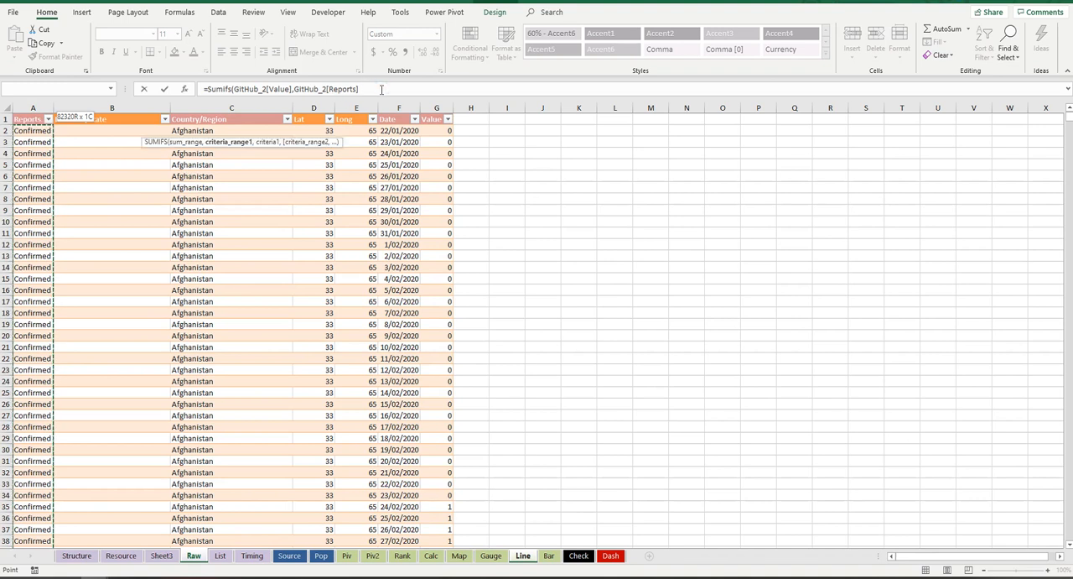
pyautogui.write(',')
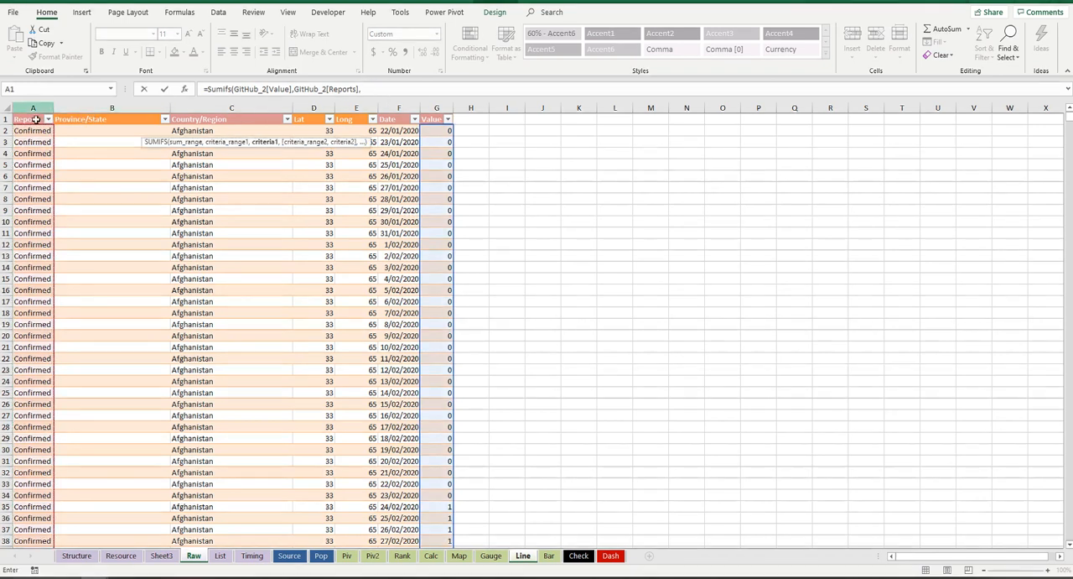
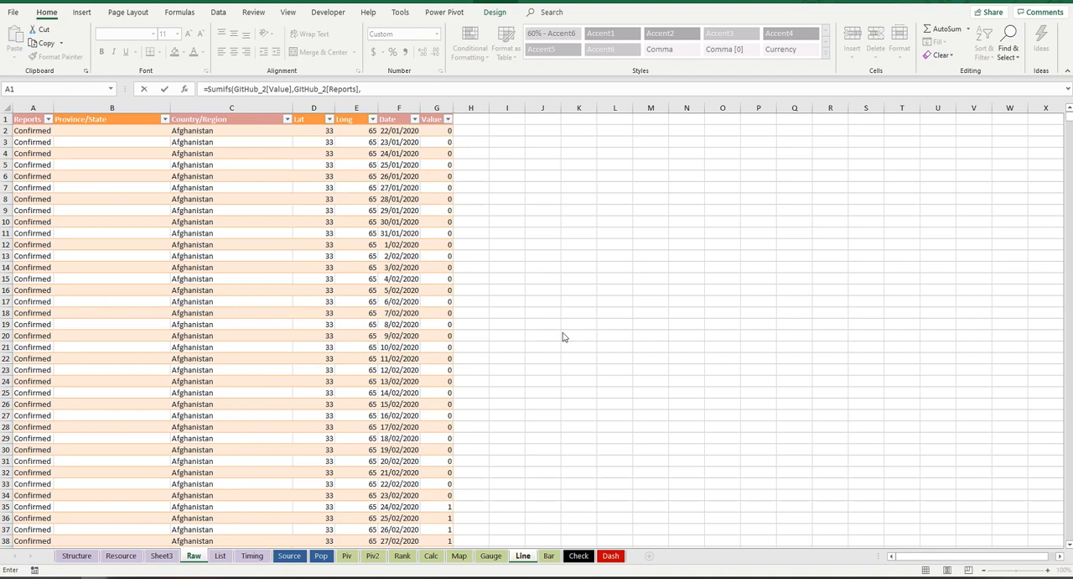
# Step: Set the formula's first criterion to the Confirmed header of the Line sheet with only its row locked, D$1
pyautogui.click(378, 88)
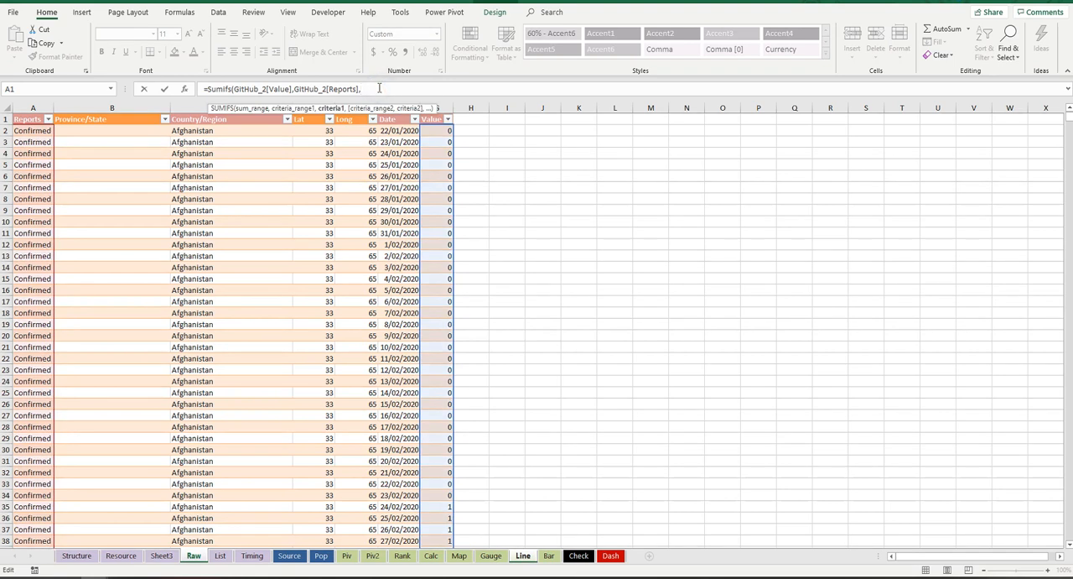
pyautogui.write('a2')
pyautogui.press('F4')
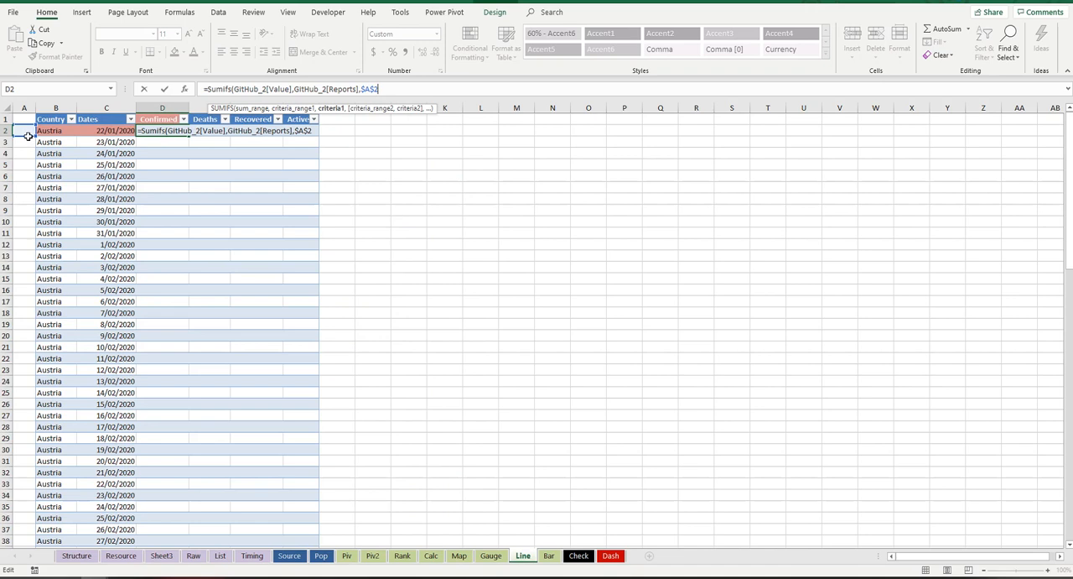
pyautogui.moveTo(25, 136); pyautogui.dragTo(160, 120)
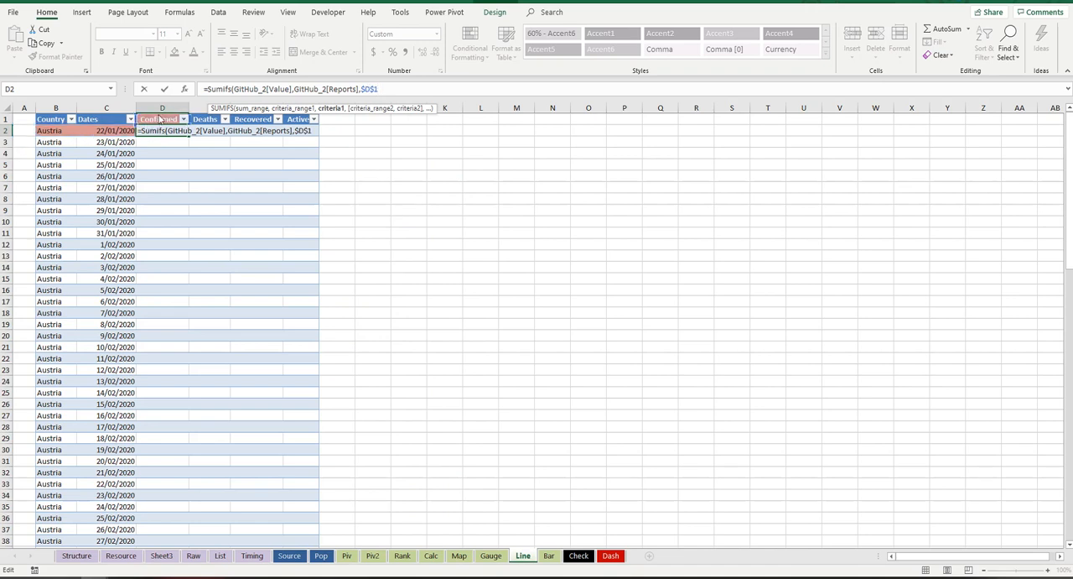
pyautogui.press('F4')
pyautogui.write(',')
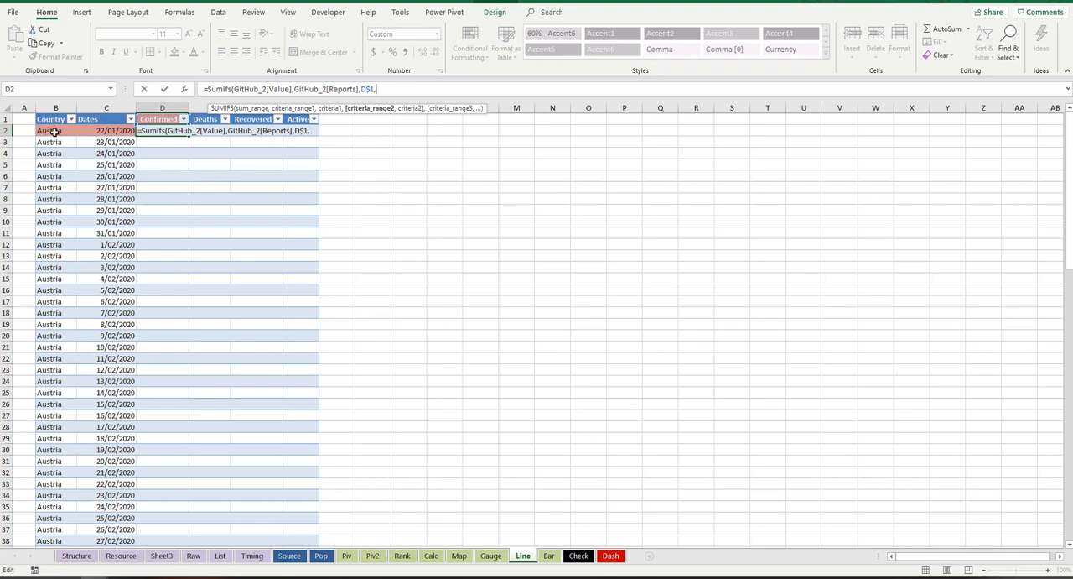
# Step: Add the Raw table's Country/Region column, GitHub_2[Country/Region], as the second criteria range with $B2 as its criterion
pyautogui.click(194, 556)
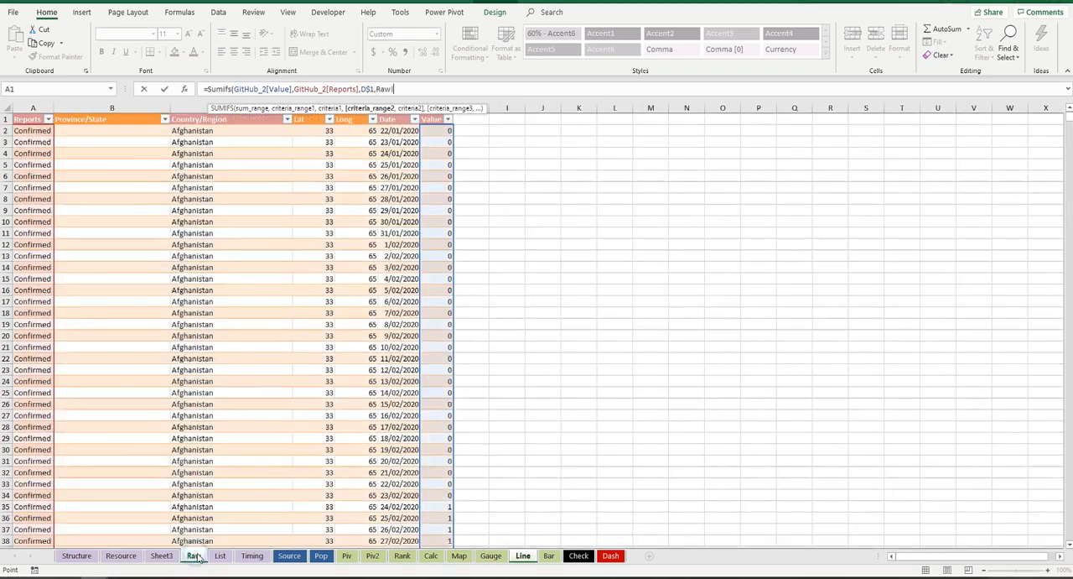
pyautogui.click(220, 132)
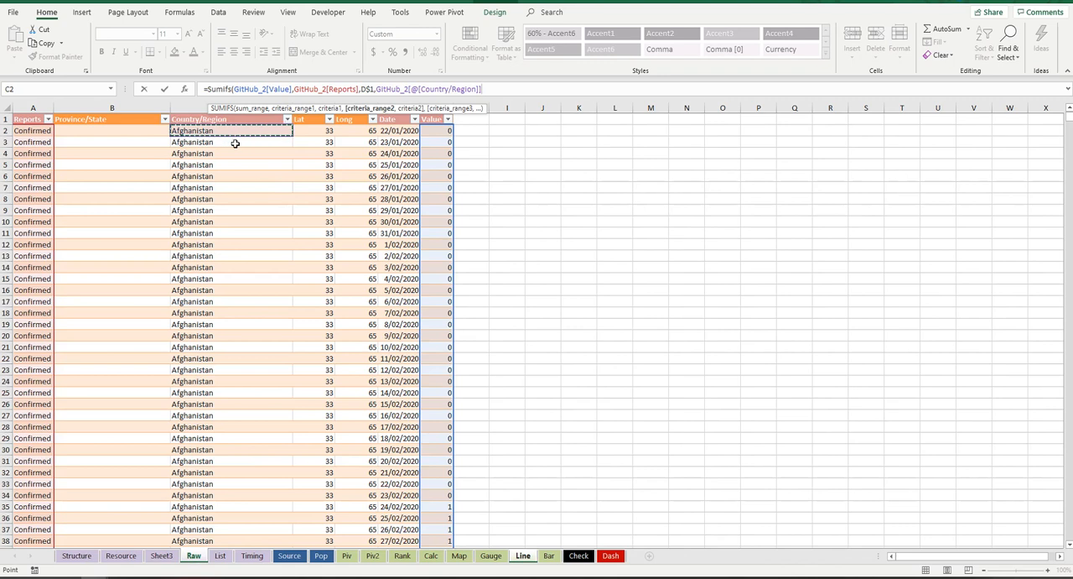
pyautogui.hotkey('ctrl', 'shift', 'Down')
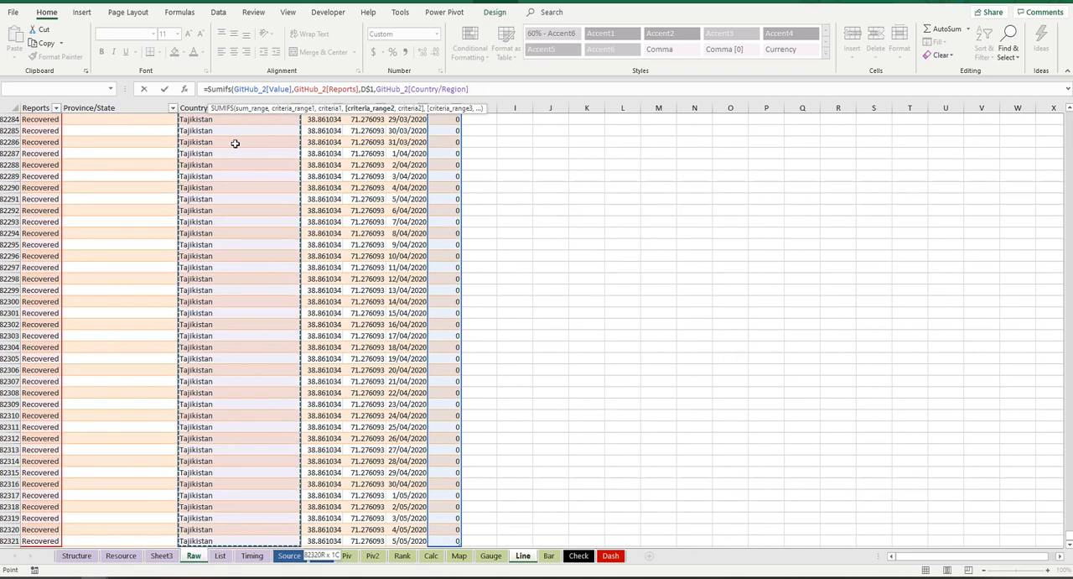
pyautogui.write(',b2')
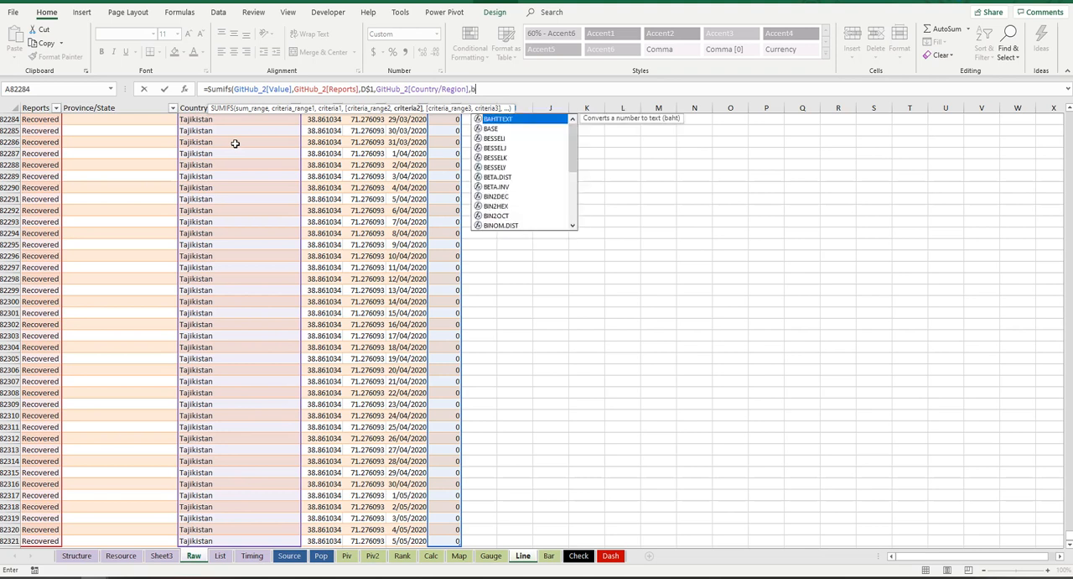
pyautogui.press('F4')
pyautogui.press('F4')
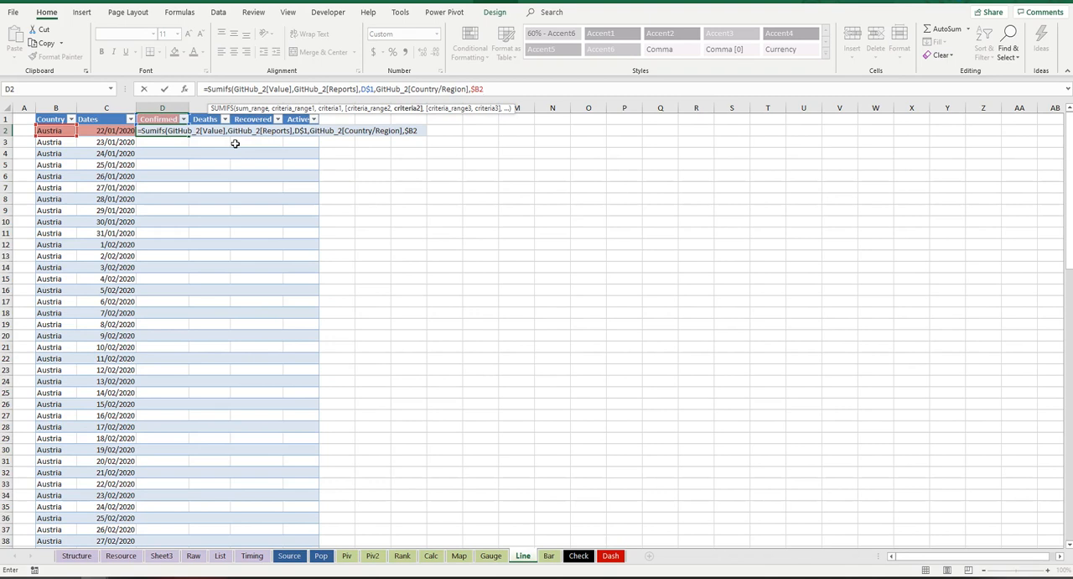
pyautogui.write(',')
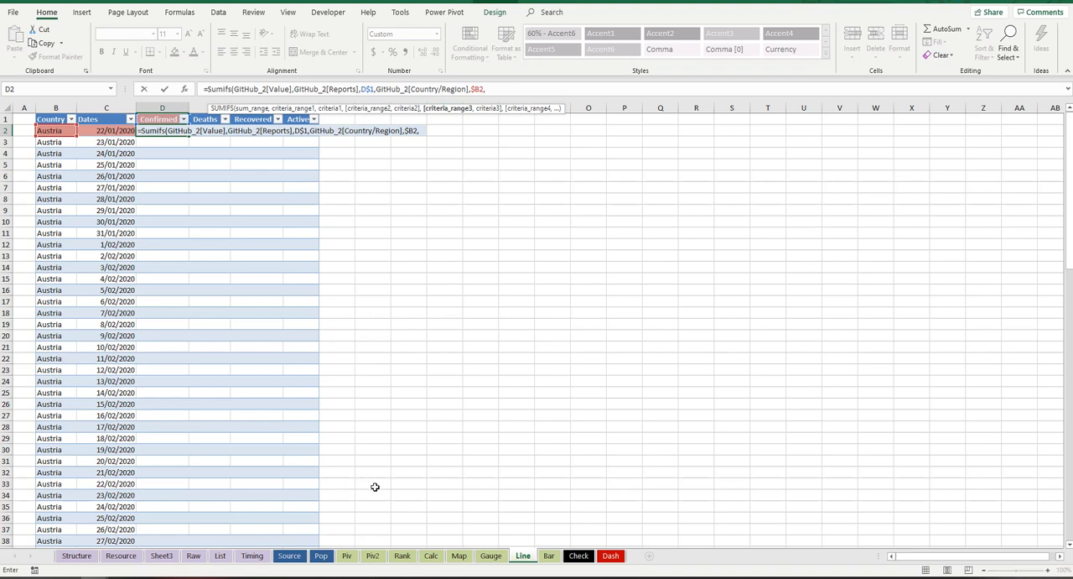
# Step: Add the Raw table's Date column without its header, GitHub_2[Date], as the third criteria range with criterion $C2, and enter the formula
pyautogui.click(193, 555)
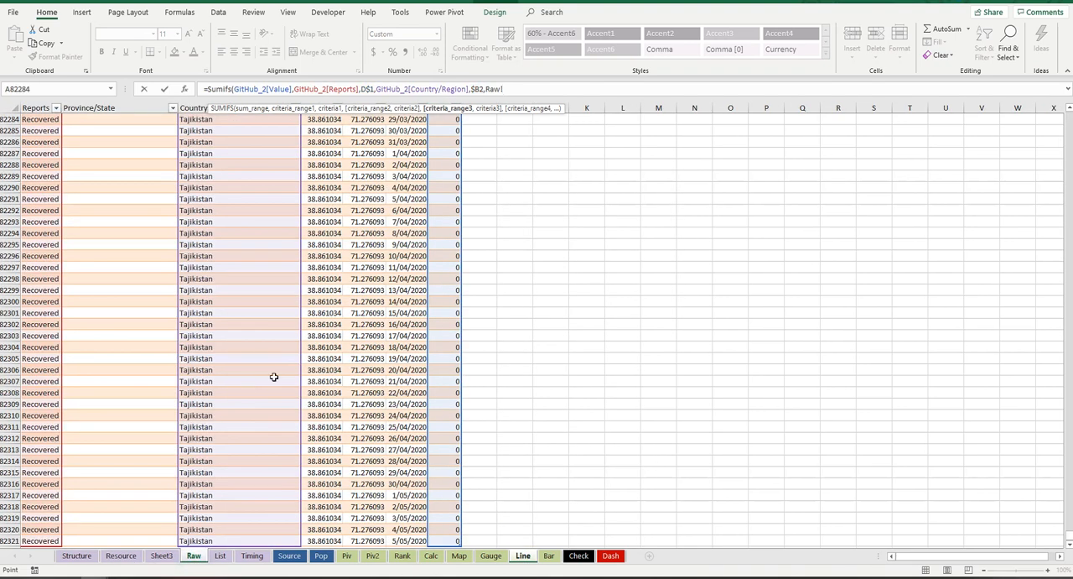
pyautogui.click(411, 541)
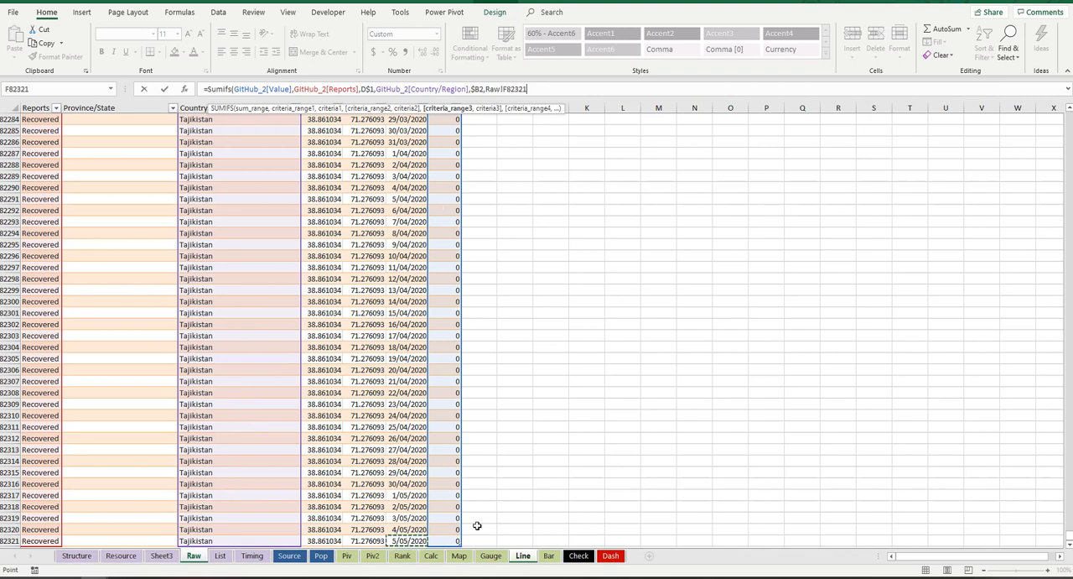
pyautogui.hotkey('ctrl', 'shift', 'Up')
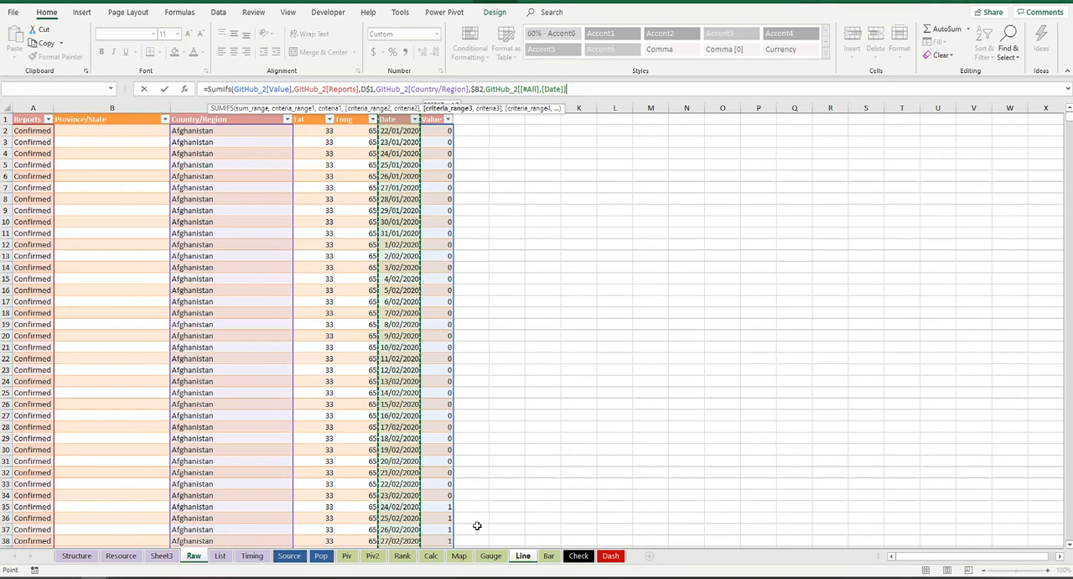
pyautogui.hotkey('shift', 'Down')
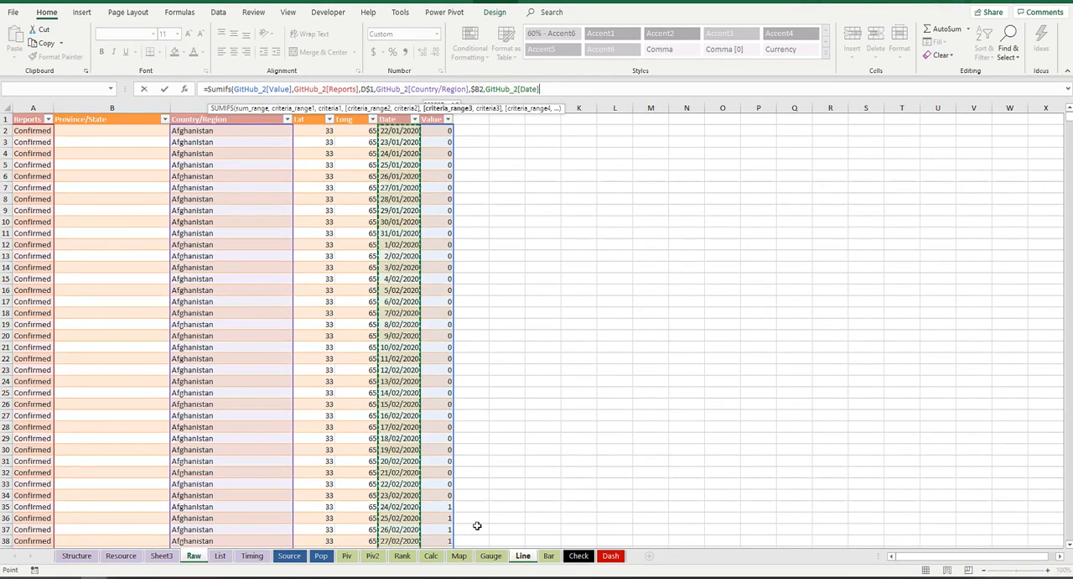
pyautogui.write(',c')
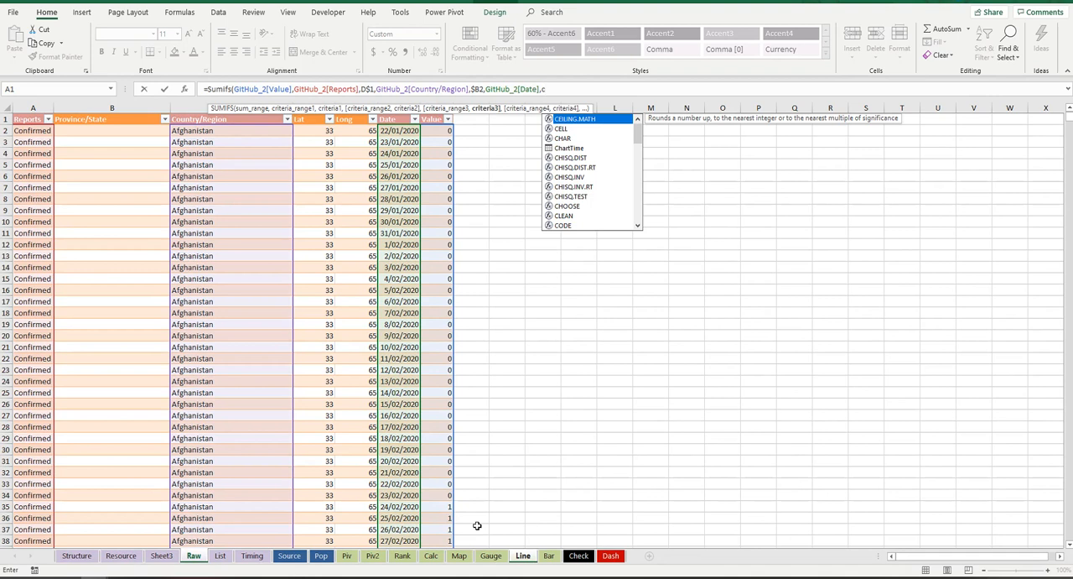
pyautogui.write('2')
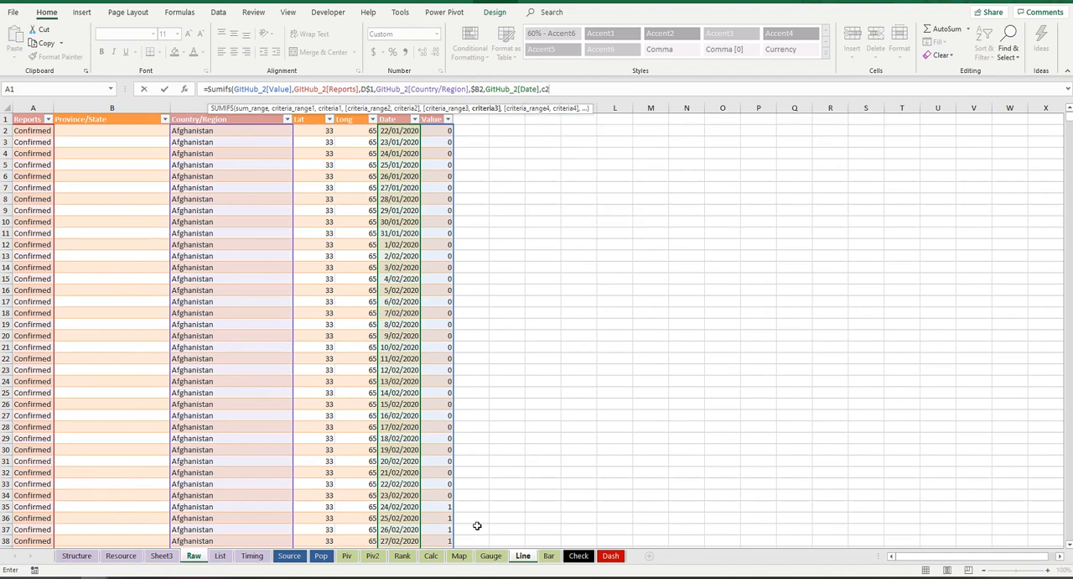
pyautogui.press('F4')
pyautogui.press('F4')
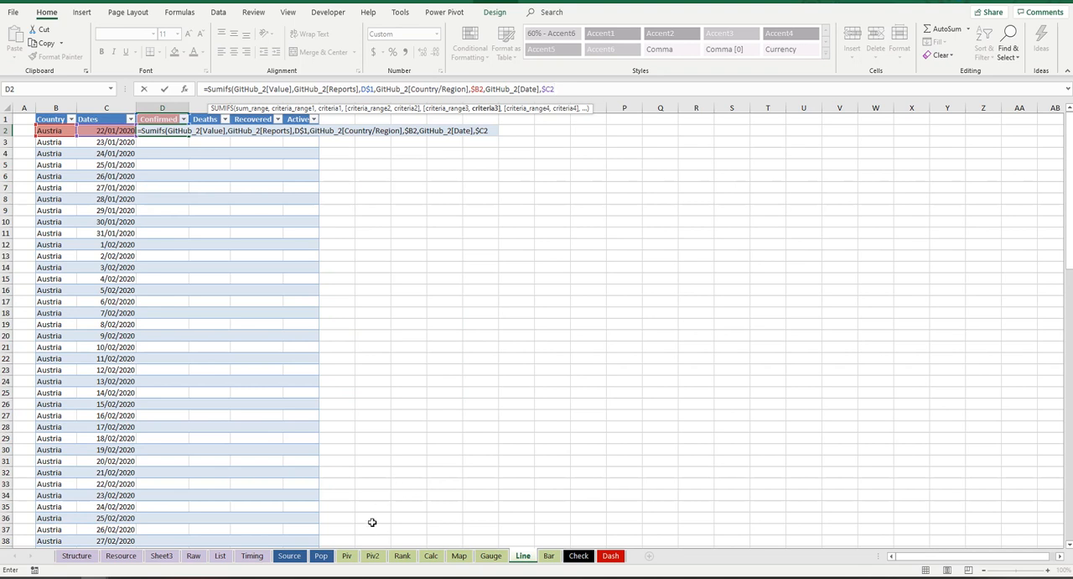
pyautogui.press('Return')
# Step: Try to extend the formula from D2 into E2 and fill the Deaths column with it
pyautogui.click(172, 133)
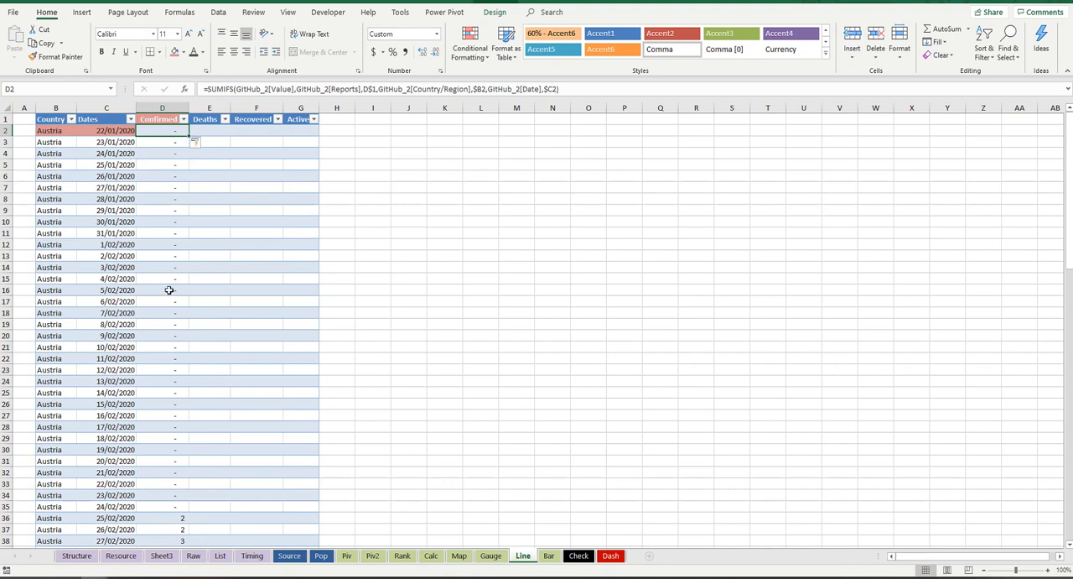
pyautogui.moveTo(189, 137); pyautogui.dragTo(209, 134)
pyautogui.doubleClick(209, 132)
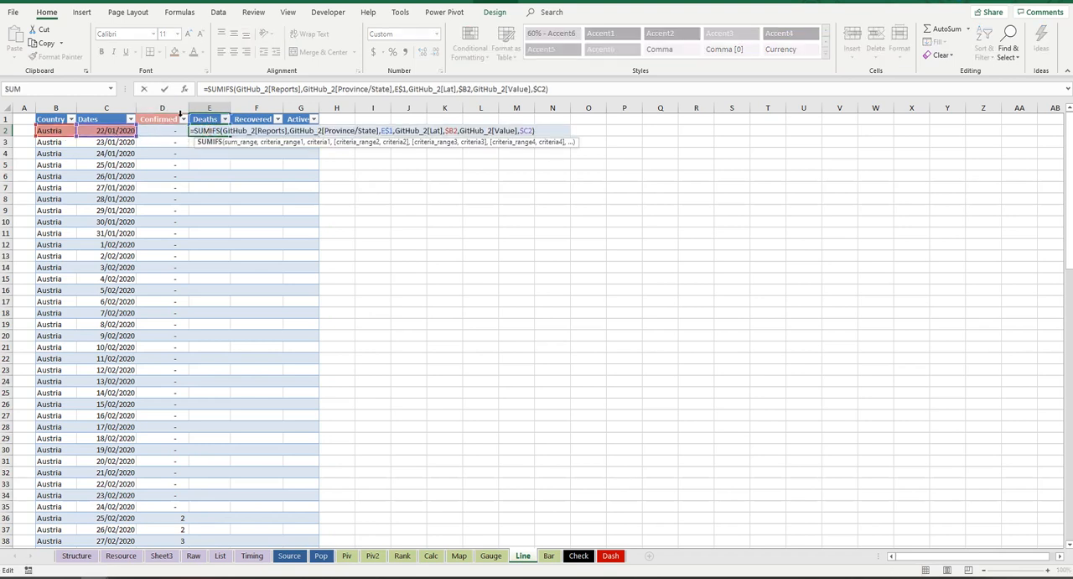
pyautogui.press('Return')
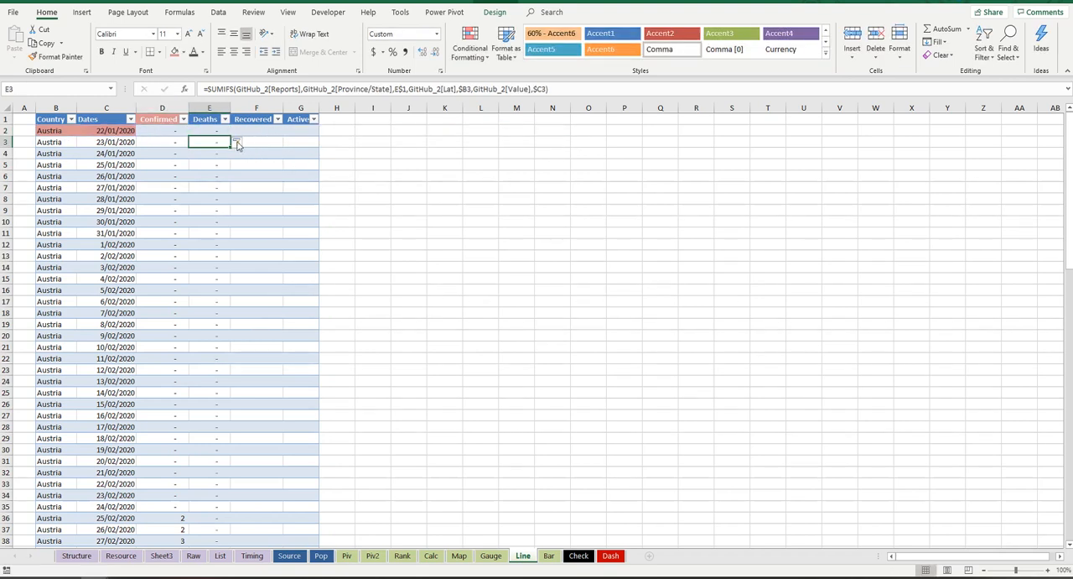
# Step: Try to extend the formula from E2 into F2 and fill it down the Recovered column, checking the rows to the end
pyautogui.press('Up')
pyautogui.moveTo(229, 137)
pyautogui.mouseDown()
pyautogui.moveTo(292, 144)
pyautogui.moveTo(283, 133)
pyautogui.mouseUp()
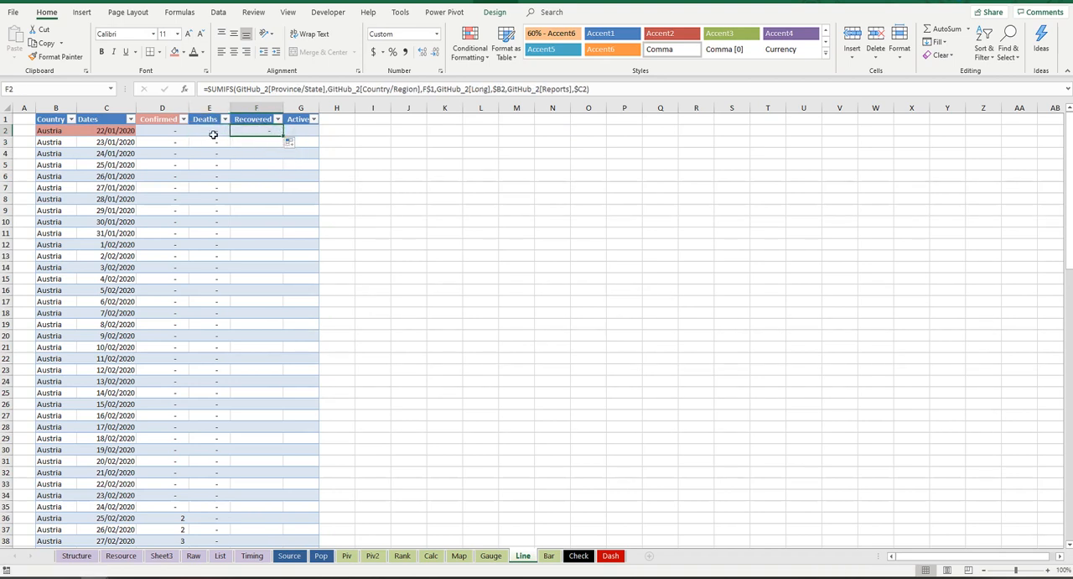
pyautogui.doubleClick(284, 135)
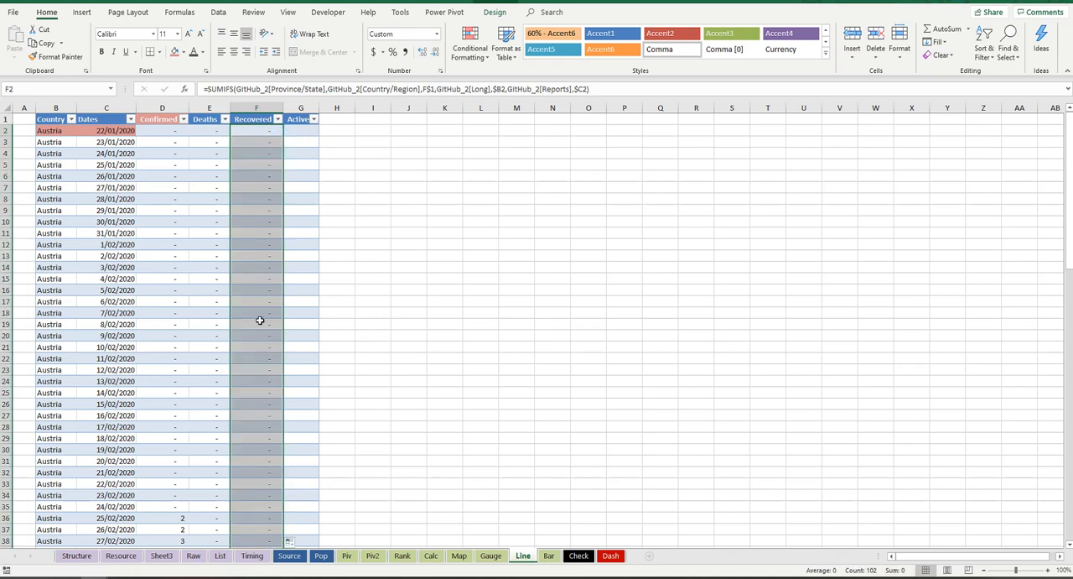
pyautogui.scroll(-18, 260, 321)
pyautogui.scroll(14, 260, 321)
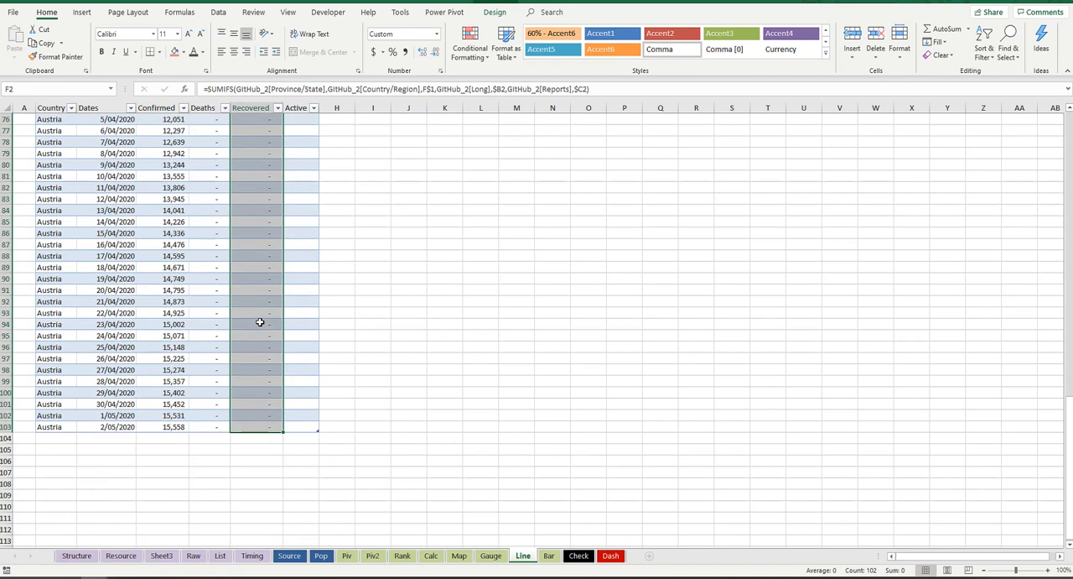
pyautogui.scroll(4, 260, 321)
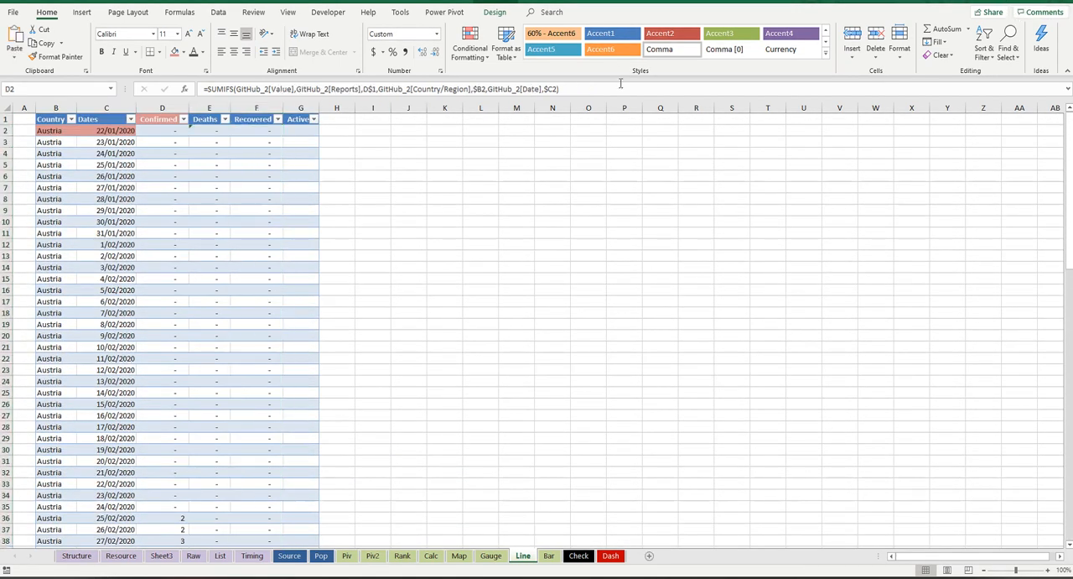
# Step: Compare the formulas in D2 and E2, and copy the text of D2's SUMIFS formula
pyautogui.click(162, 133)
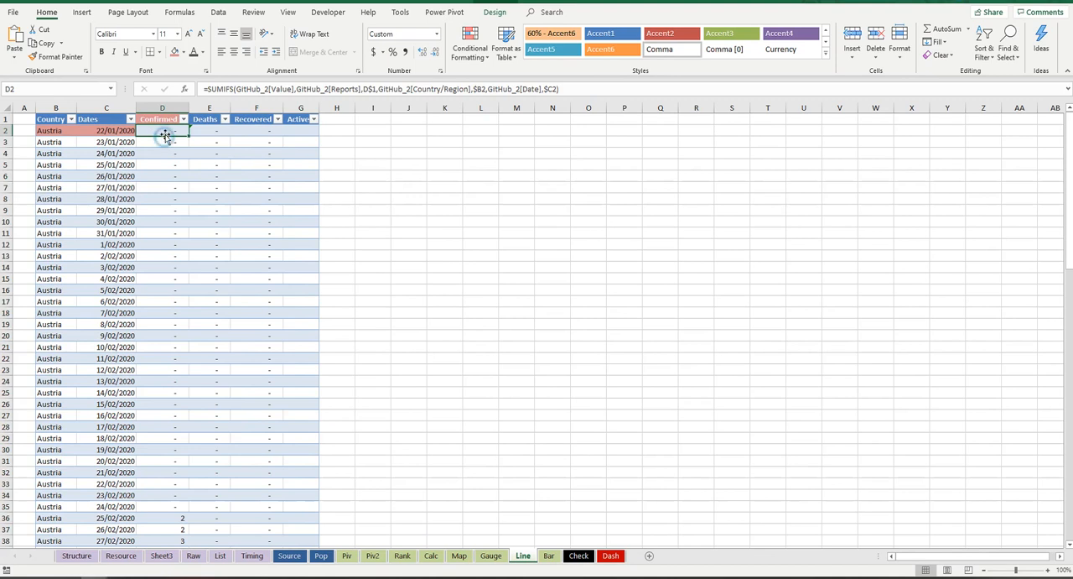
pyautogui.click(192, 137)
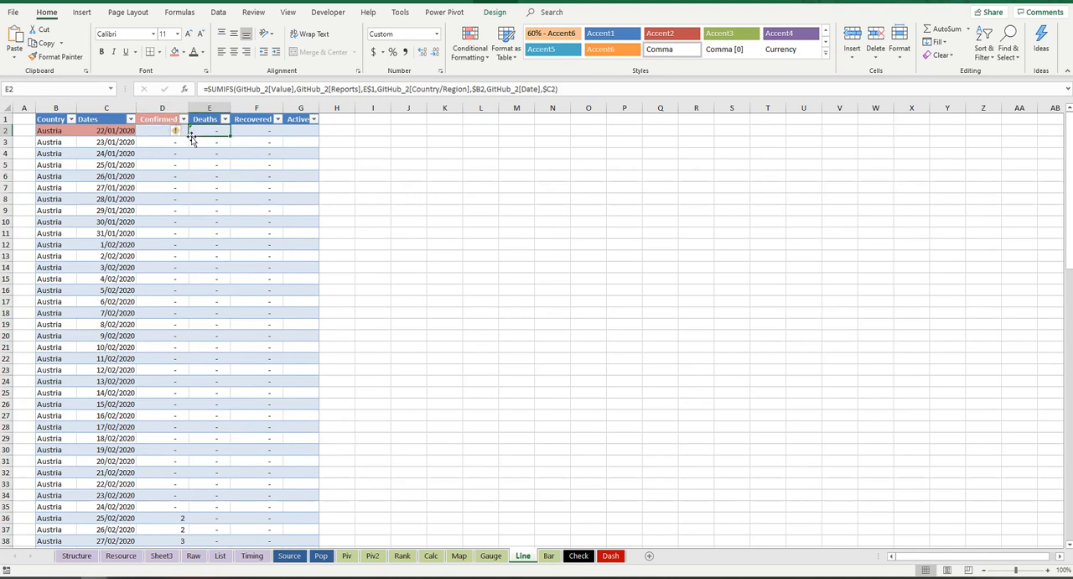
pyautogui.press('Left')
pyautogui.write('0')
pyautogui.press('Escape')
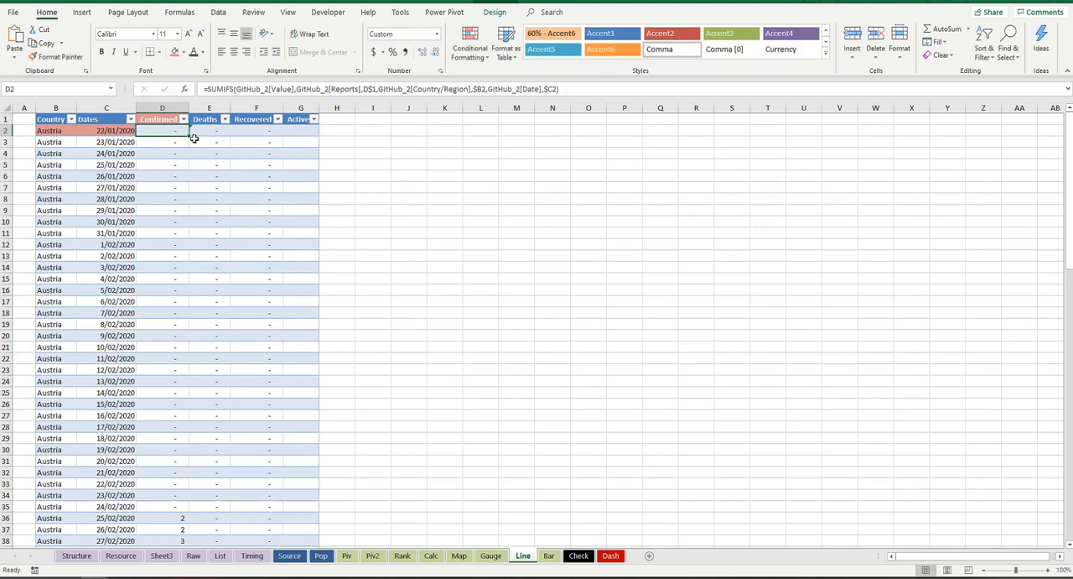
pyautogui.tripleClick(588, 87)
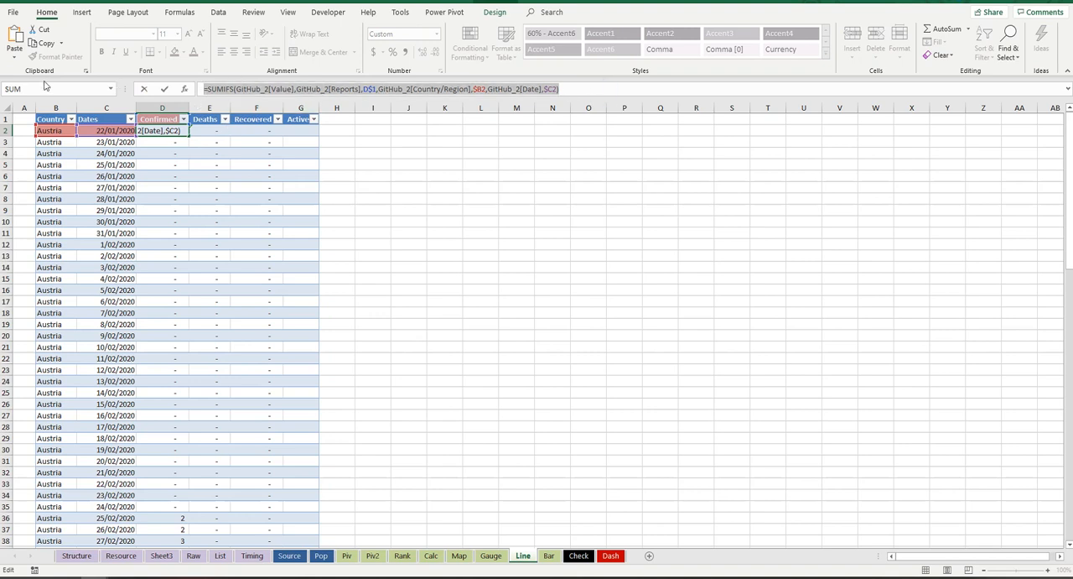
pyautogui.press('Escape')
# Step: Replace the Deaths formula in E2 with the copied text, change its first criterion to E$1, and check the column
pyautogui.click(217, 132)
pyautogui.moveTo(592, 87); pyautogui.dragTo(371, 89)
pyautogui.click(160, 124)
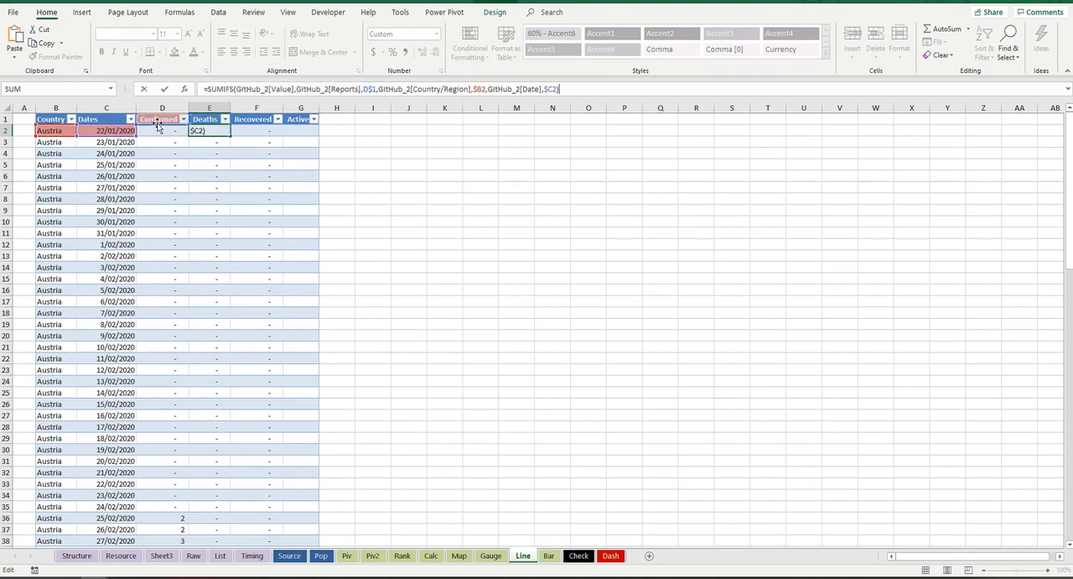
pyautogui.moveTo(159, 125); pyautogui.dragTo(208, 123)
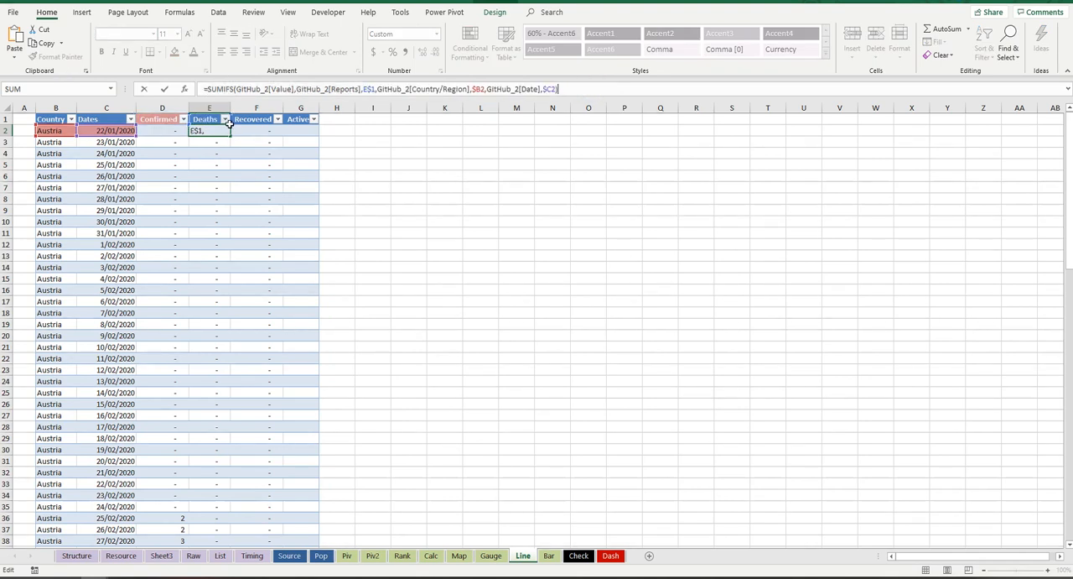
pyautogui.press('Return')
pyautogui.click(215, 129)
pyautogui.scroll(-8, 199, 227)
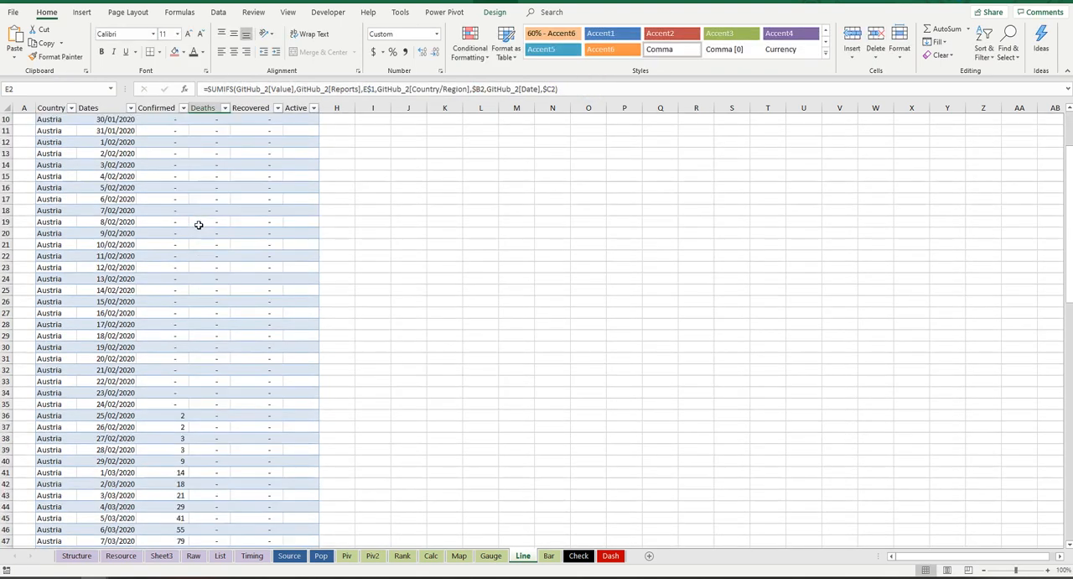
pyautogui.scroll(-3, 199, 226)
pyautogui.scroll(10, 230, 367)
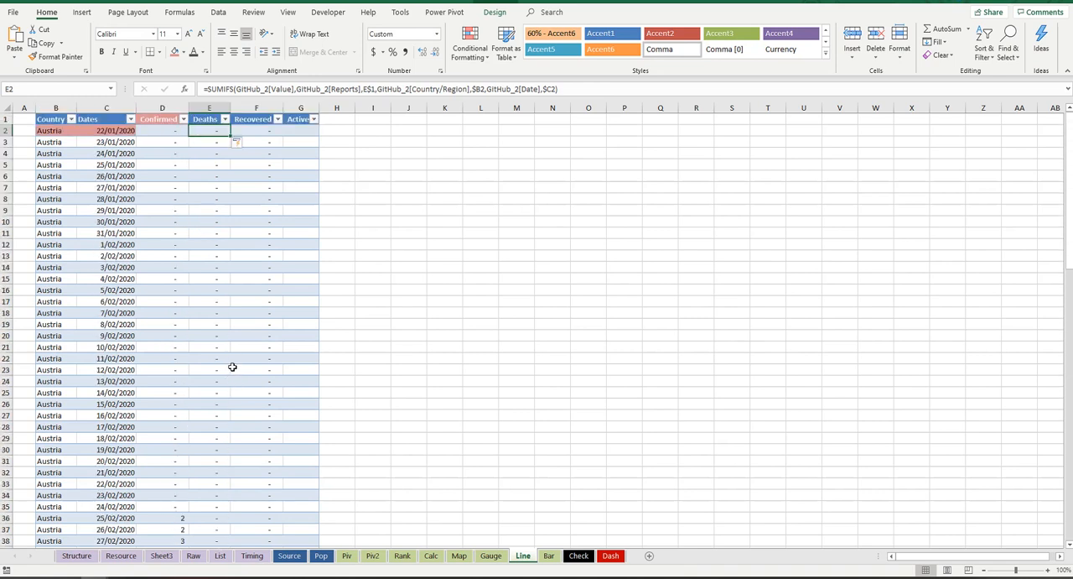
# Step: Replace the Recovered formula in F2 with the text of E2's formula, set its first criterion to F$1, and check the column
pyautogui.moveTo(598, 89); pyautogui.dragTo(145, 67)
pyautogui.press('Escape')
pyautogui.click(252, 131)
pyautogui.moveTo(621, 91); pyautogui.dragTo(192, 122)
pyautogui.write('=SUMIFS(GitHub_2[Value],GitHub_2[Reports],F$1,GitHub_2[Country/Region],$B2,GitHub_2[Date],$C2)')
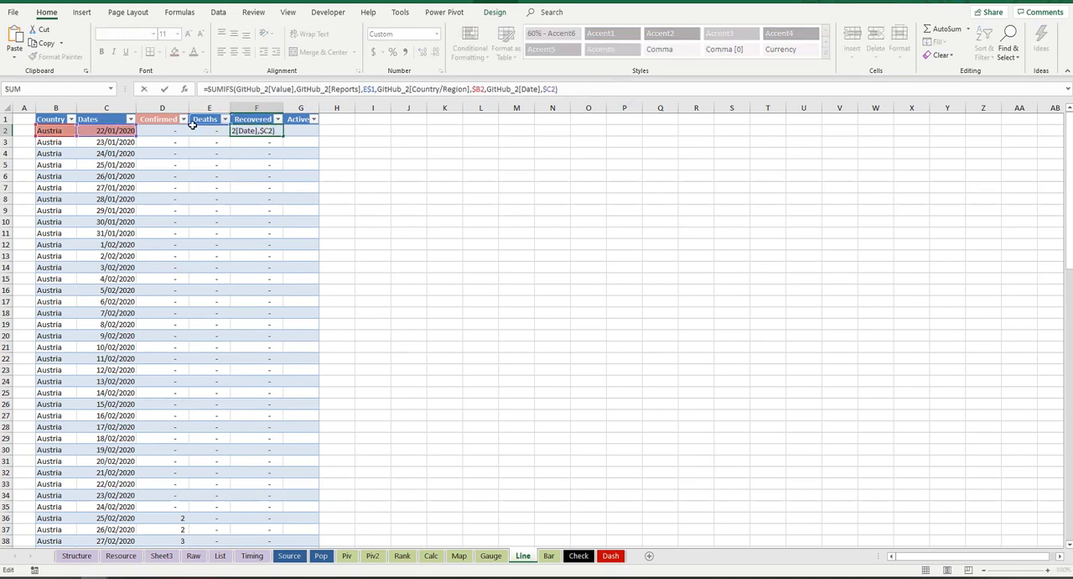
pyautogui.press('Return')
pyautogui.click(271, 132)
pyautogui.scroll(-5, 269, 254)
pyautogui.scroll(-7, 269, 255)
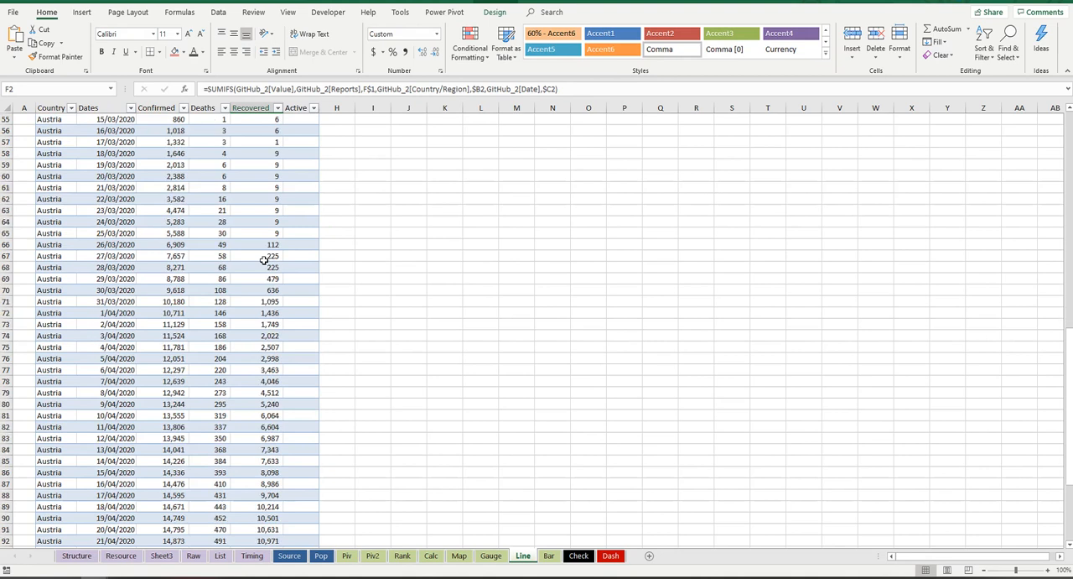
pyautogui.scroll(2, 262, 260)
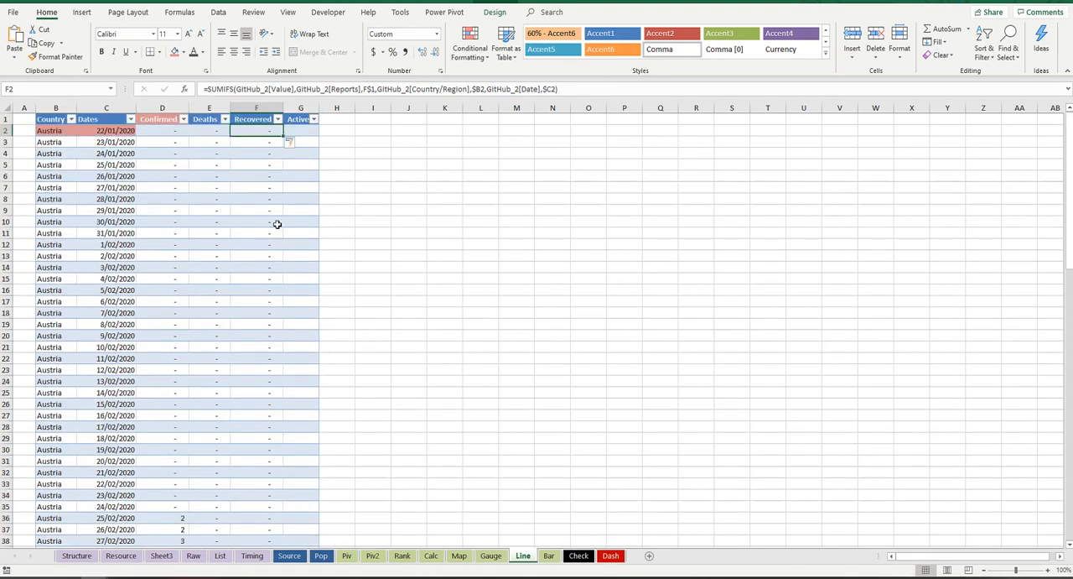
pyautogui.click(154, 120)
pyautogui.click(206, 119)
pyautogui.click(259, 122)
pyautogui.click(309, 129)
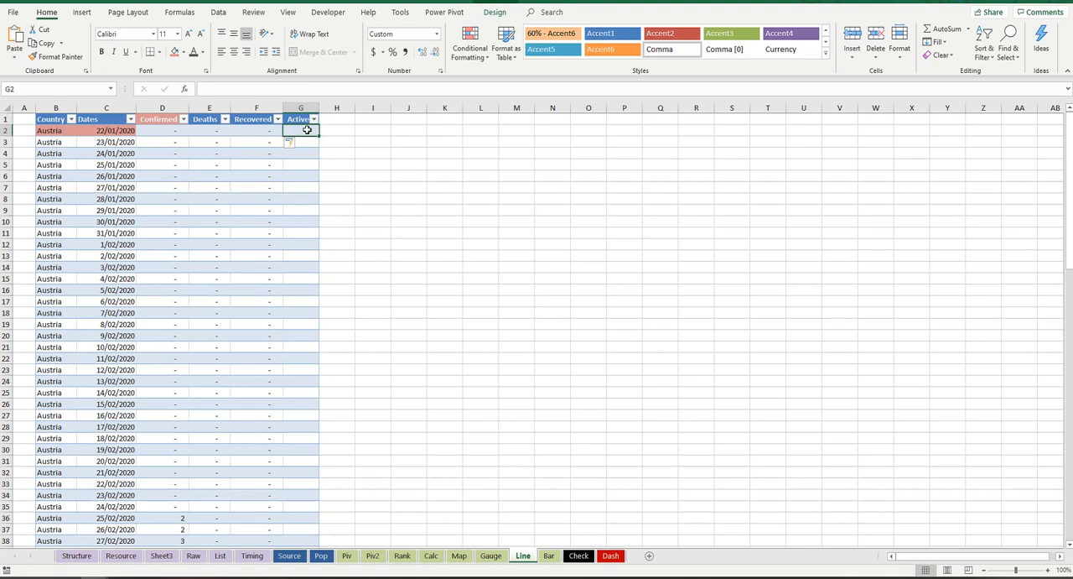
pyautogui.write('=')
pyautogui.click(171, 128)
pyautogui.write('-')
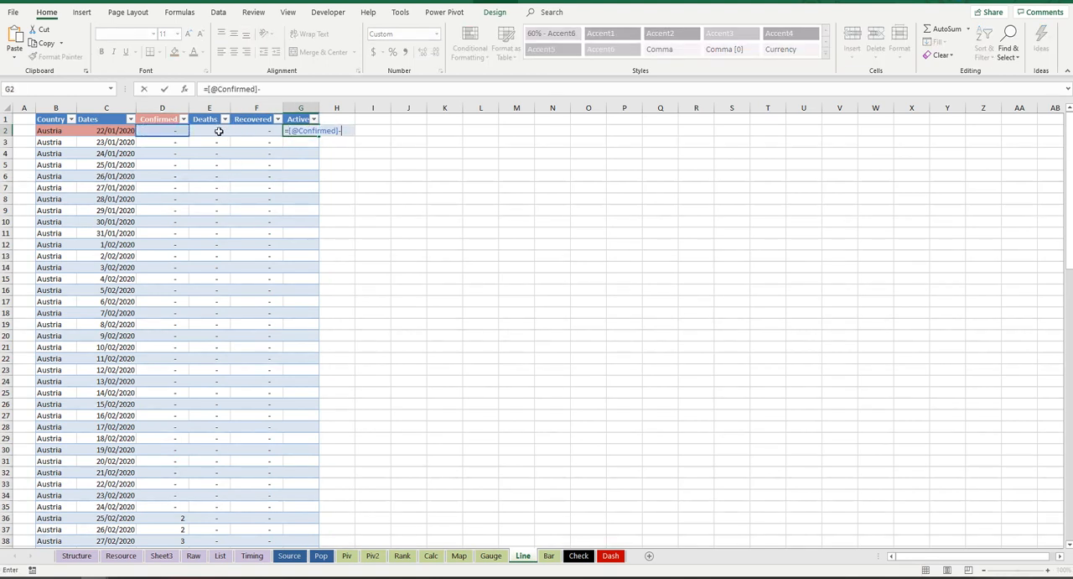
pyautogui.click(218, 131)
pyautogui.write('-')
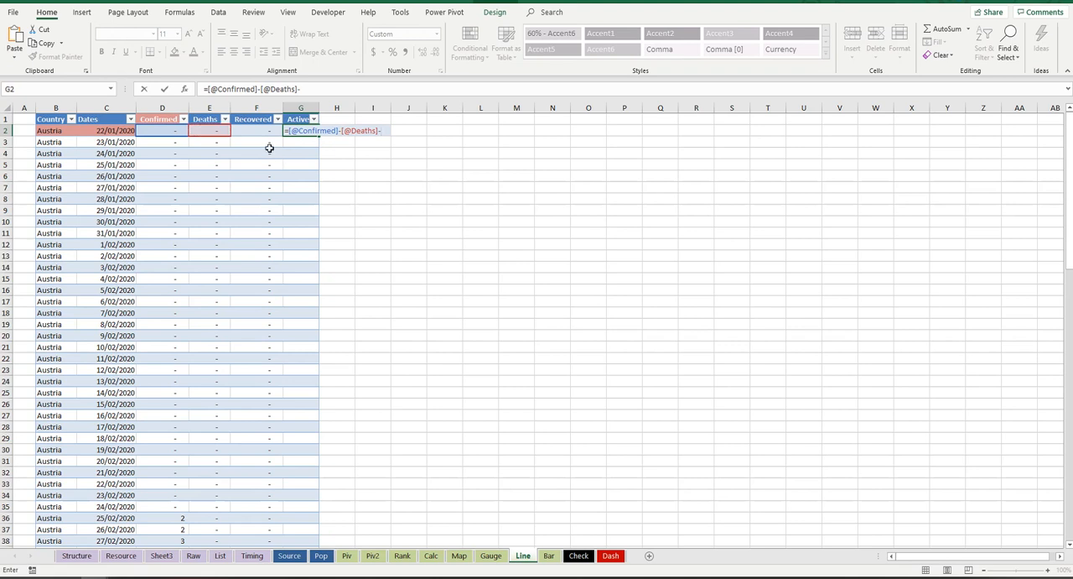
pyautogui.click(268, 135)
pyautogui.press('Return')
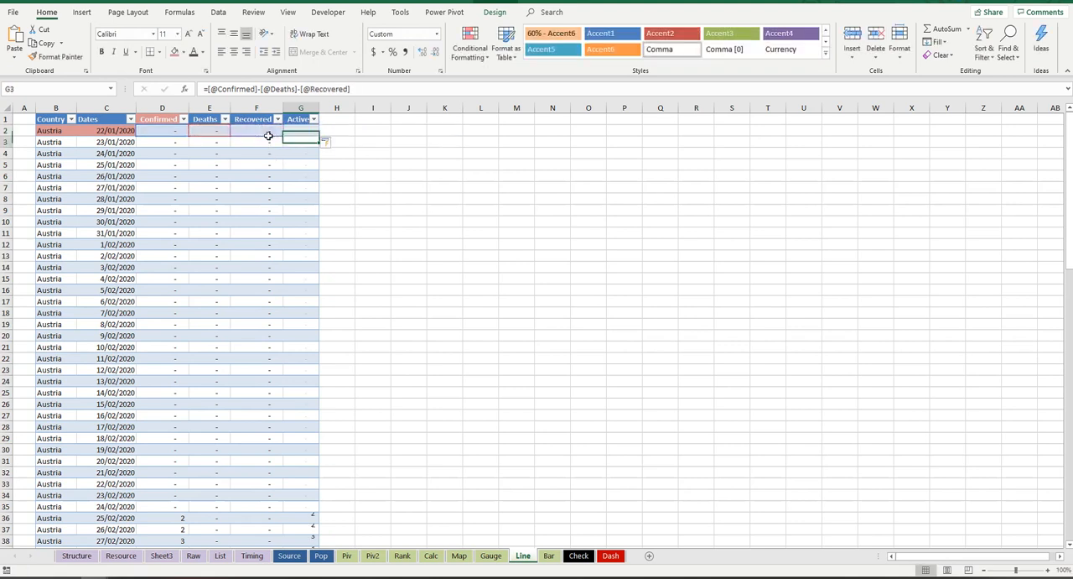
pyautogui.scroll(-9, 264, 307)
pyautogui.scroll(-8, 264, 309)
pyautogui.scroll(10, 261, 309)
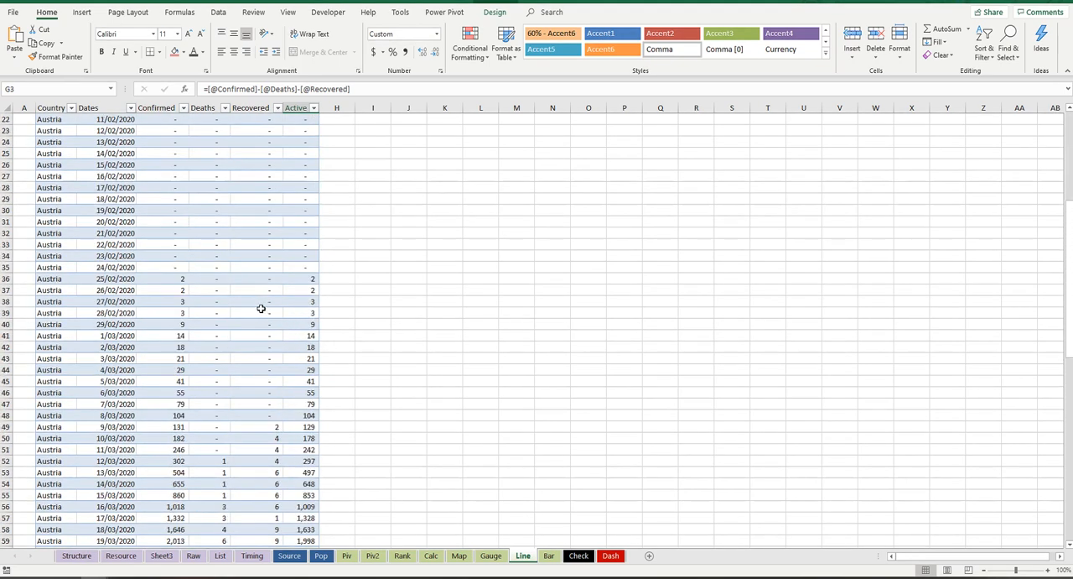
pyautogui.scroll(7, 259, 310)
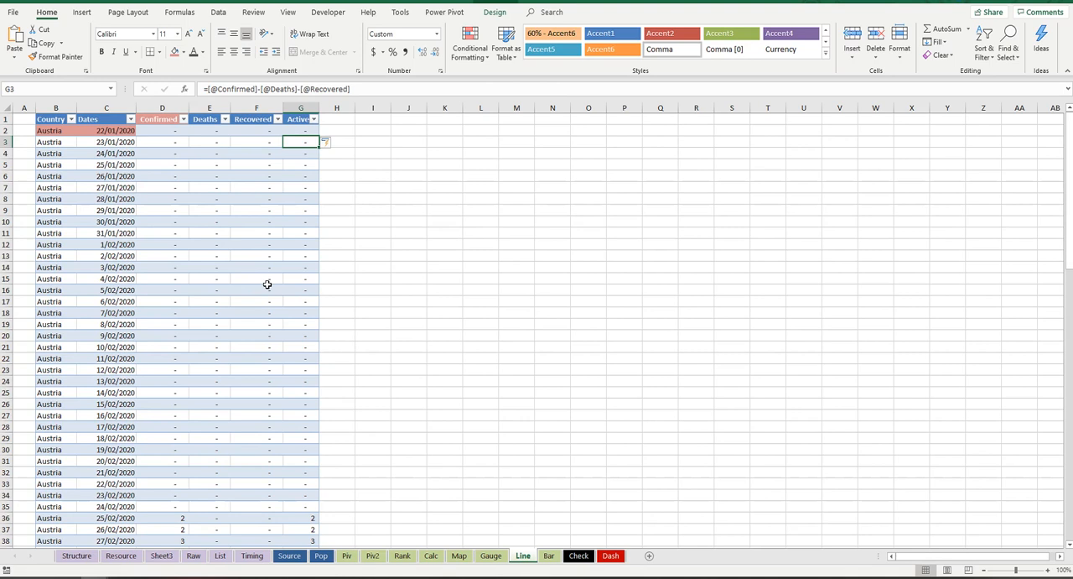
# Step: Review the Confirmed and Deaths formulas, the table's rows down to the last date, and the formulas in the Dates column
pyautogui.click(184, 133)
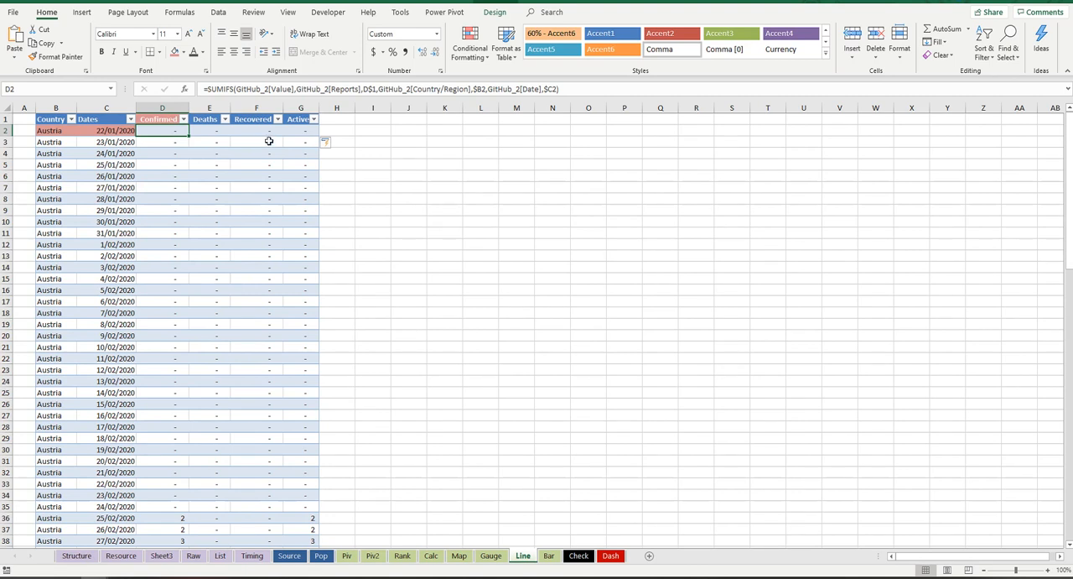
pyautogui.click(205, 131)
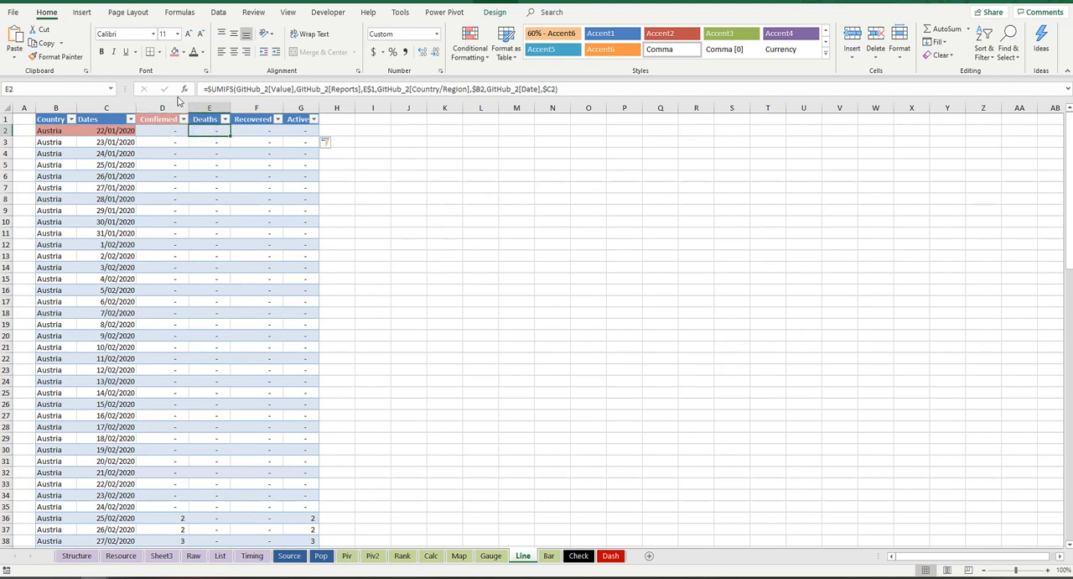
pyautogui.scroll(-18, 299, 307)
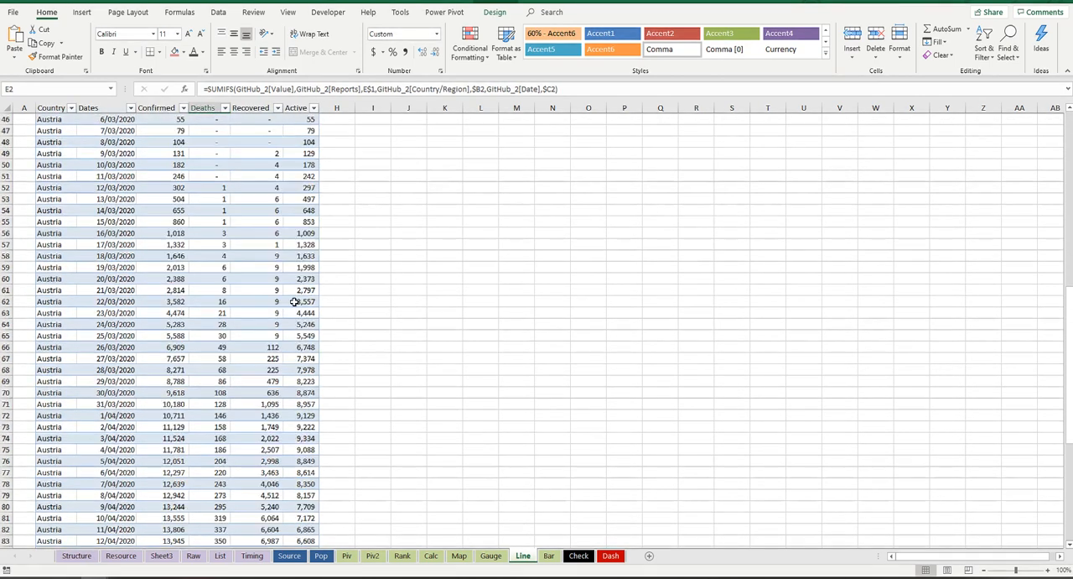
pyautogui.scroll(-9, 254, 318)
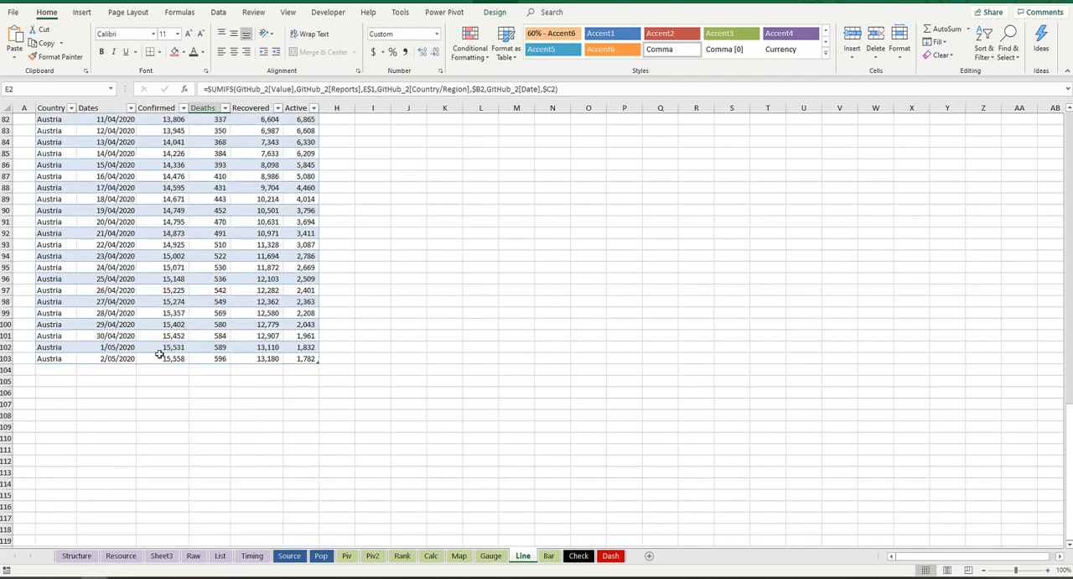
pyautogui.scroll(20, 135, 358)
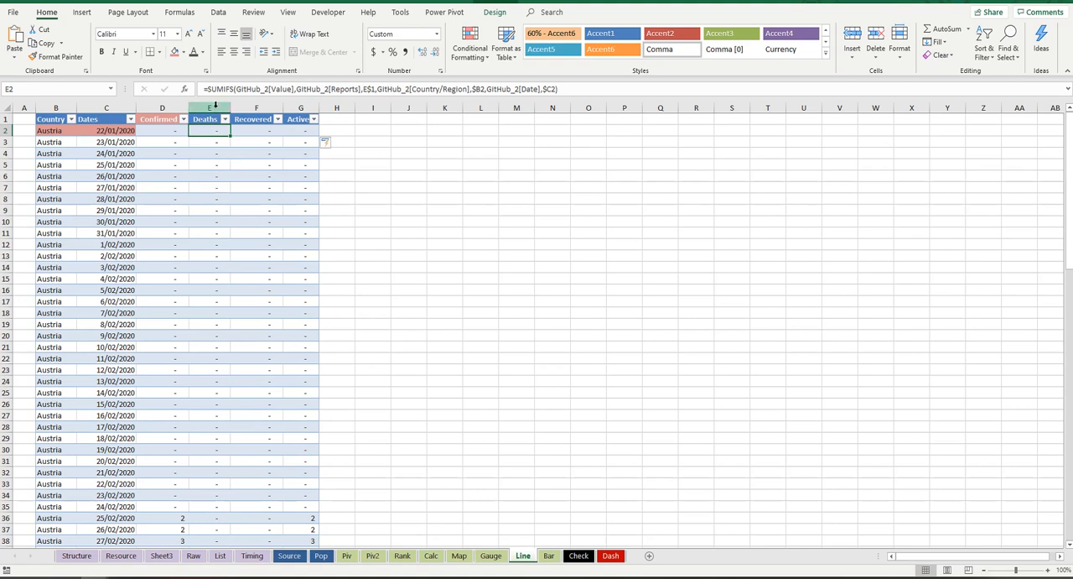
pyautogui.click(214, 107)
pyautogui.click(178, 107)
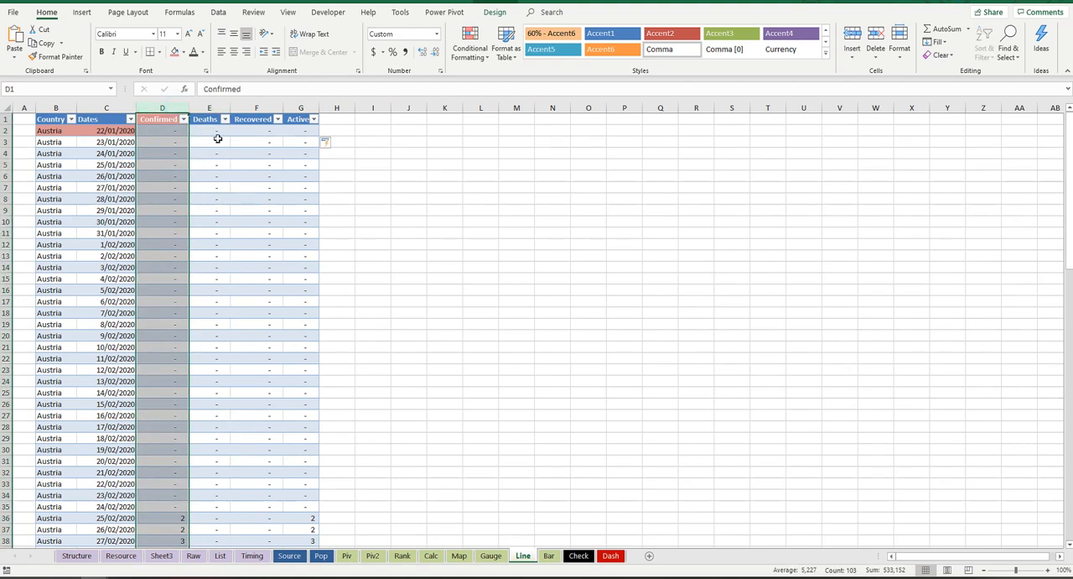
pyautogui.click(215, 130)
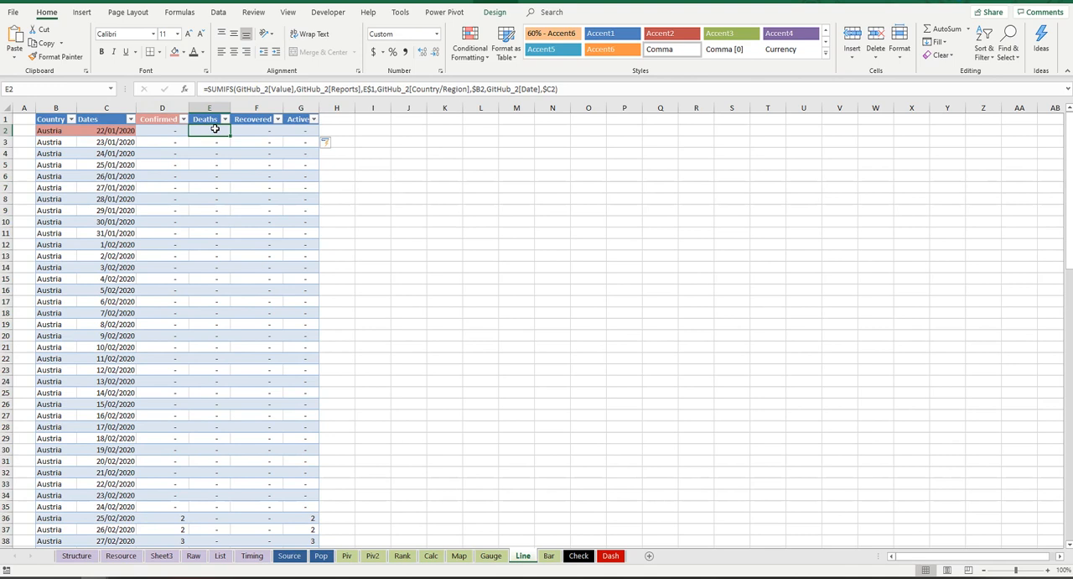
pyautogui.moveTo(118, 130); pyautogui.dragTo(102, 374)
pyautogui.click(116, 234)
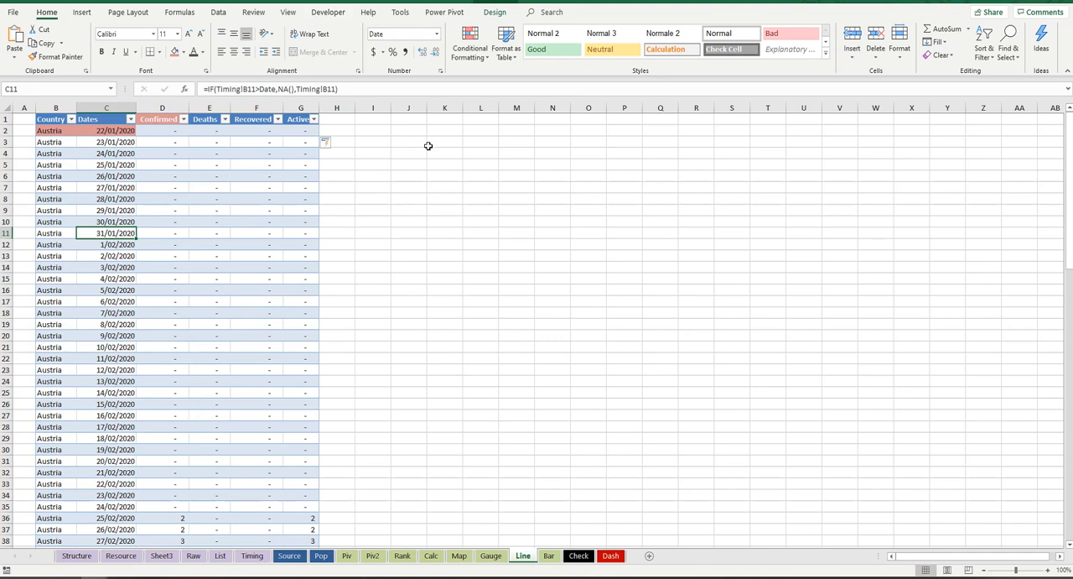
pyautogui.click(470, 129)
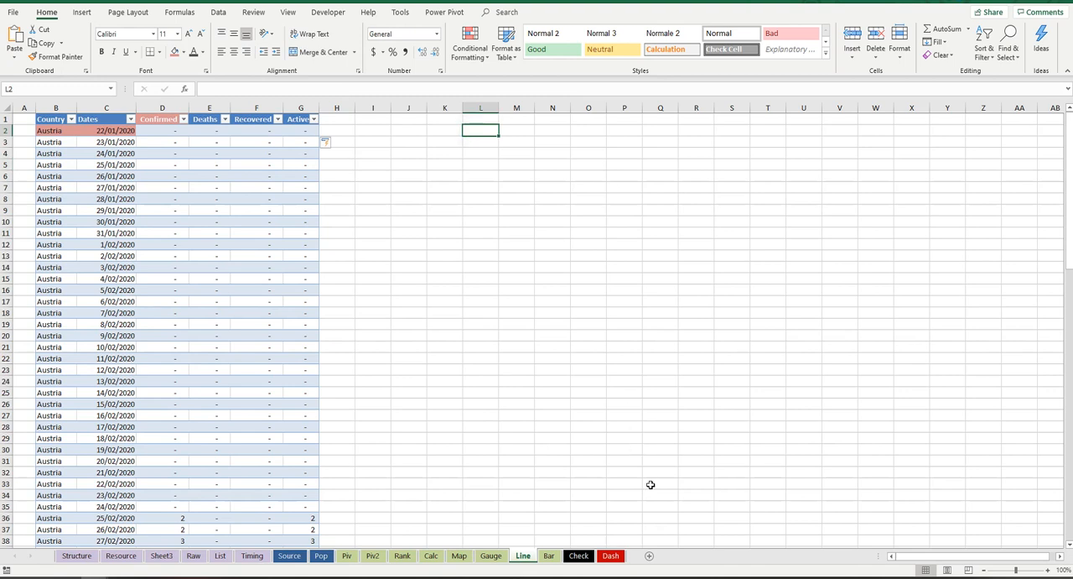
pyautogui.hotkey('alt', 'F1')
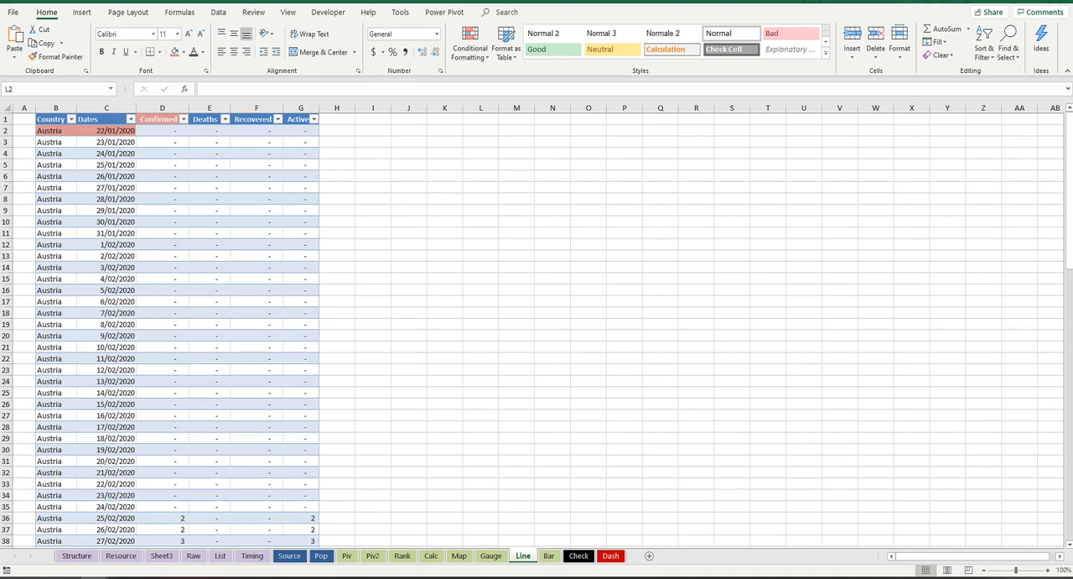
pyautogui.click(373, 153)
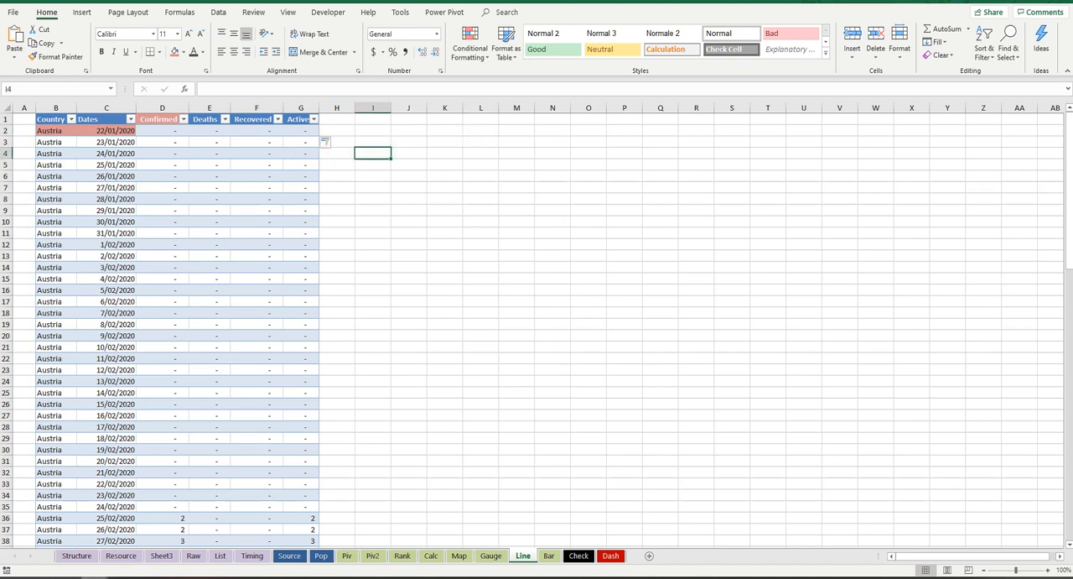
pyautogui.moveTo(119, 577)
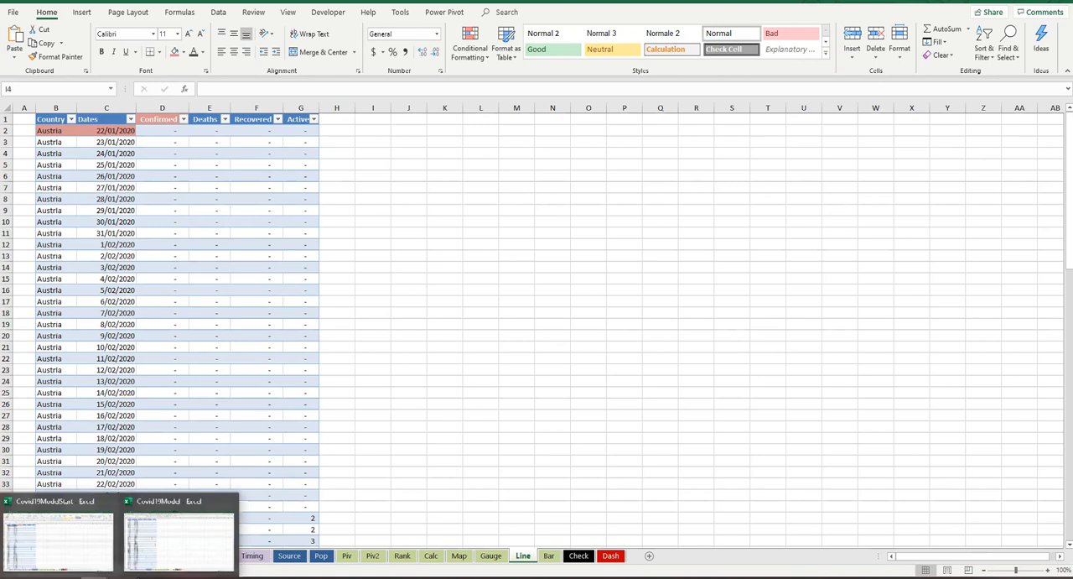
pyautogui.click(159, 536)
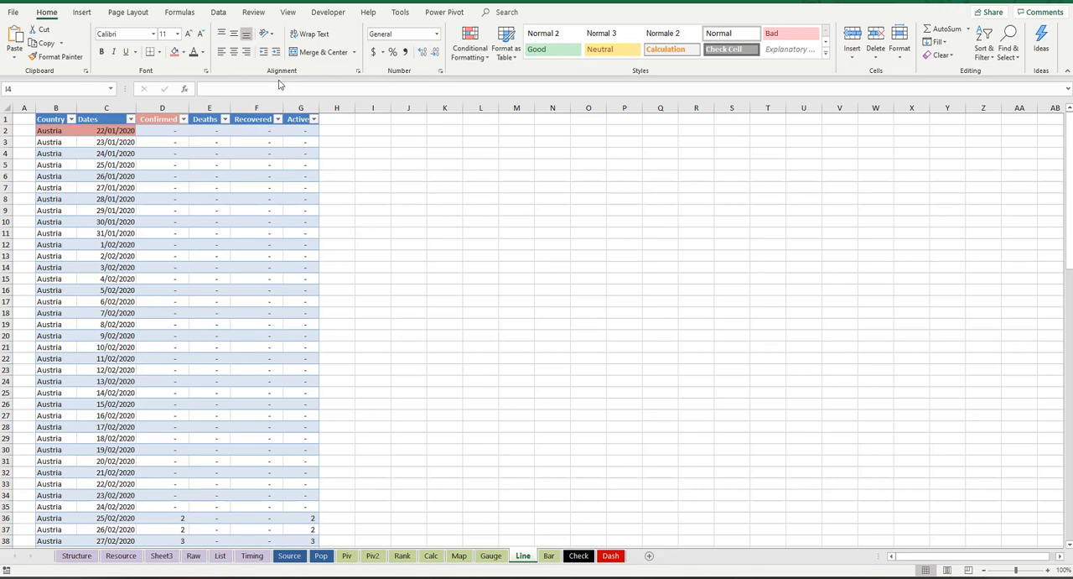
# Step: Examine the formulas behind the Confirmed, Country and Dates columns in row 2
pyautogui.click(151, 132)
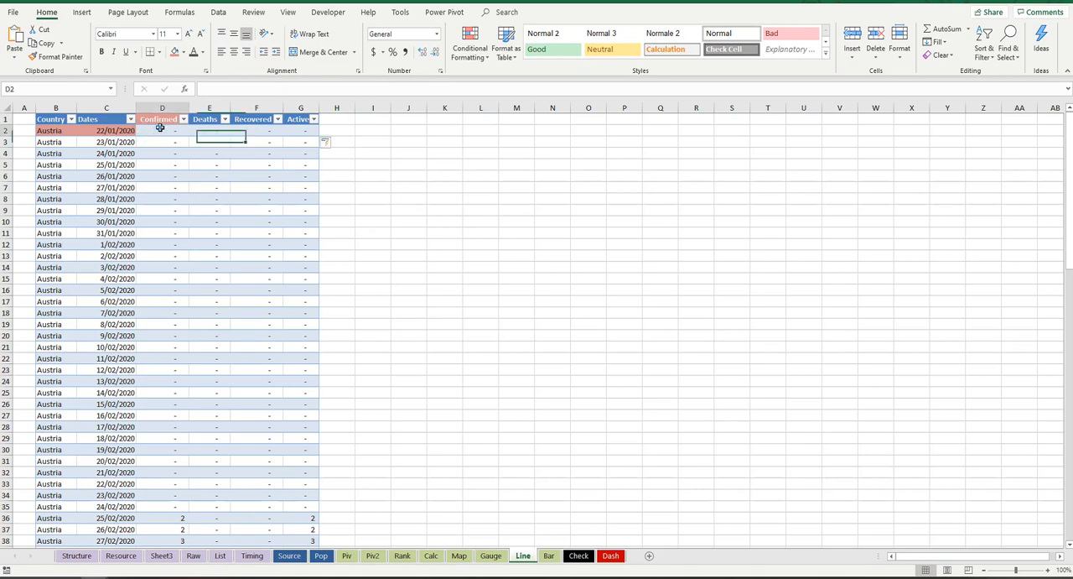
pyautogui.click(75, 135)
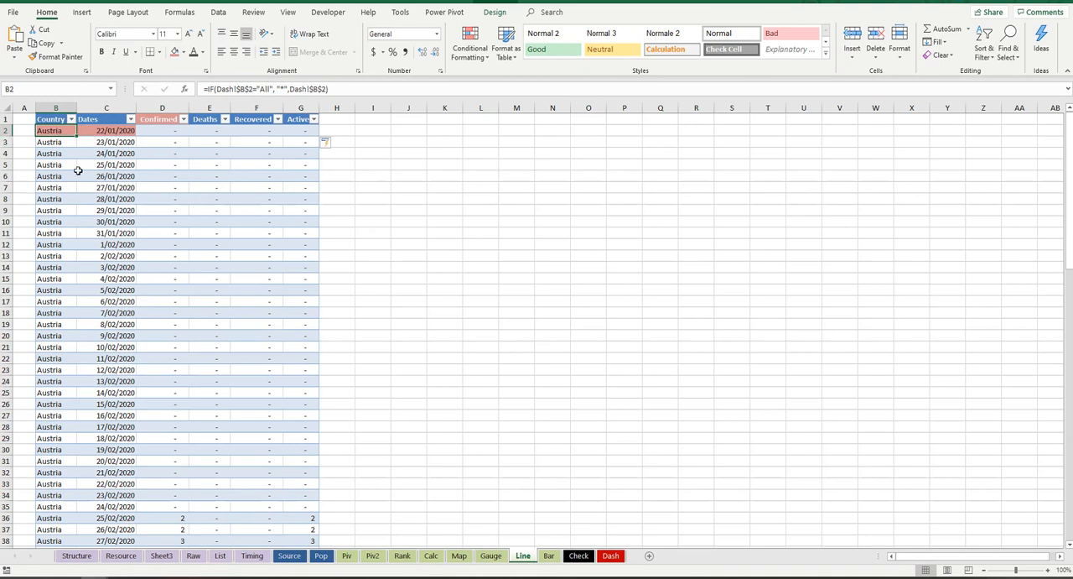
pyautogui.click(114, 132)
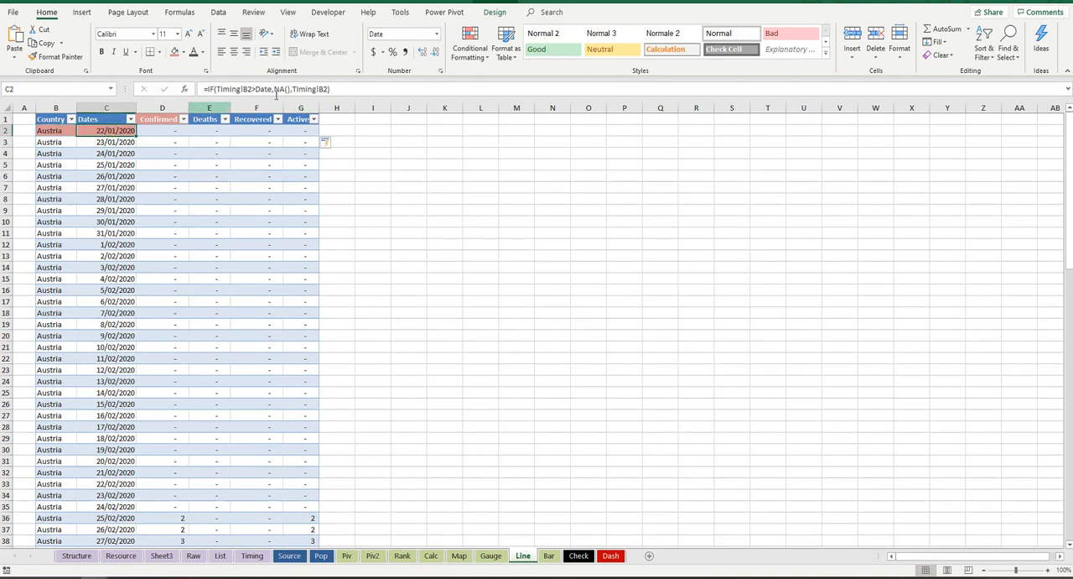
pyautogui.click(184, 133)
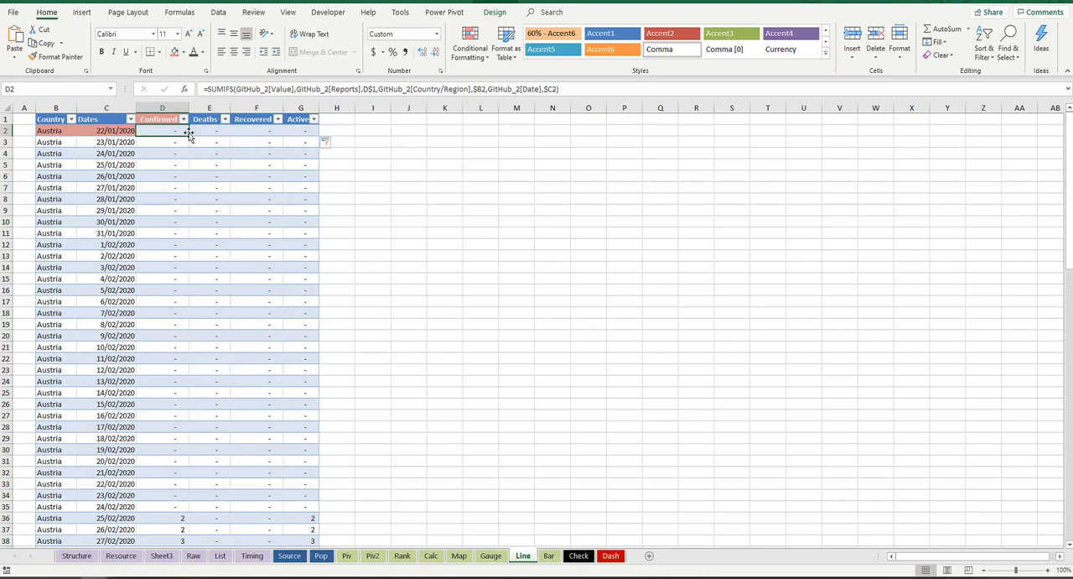
# Step: Insert a Line with Markers chart from the full Dates and Confirmed columns, including their headers
pyautogui.moveTo(119, 118); pyautogui.dragTo(169, 153)
pyautogui.hotkey('ctrl', 'shift', 'Down')
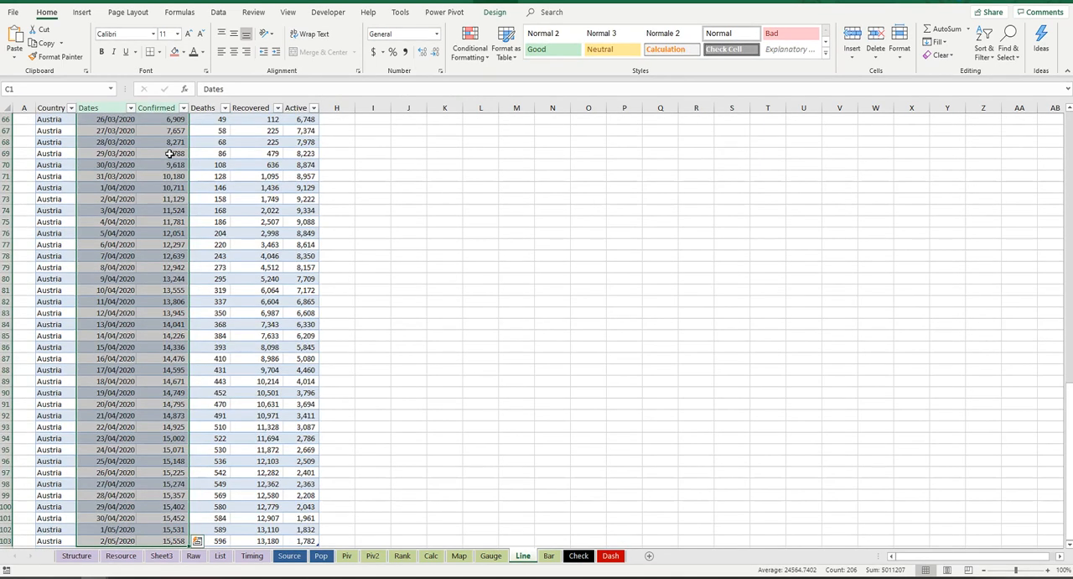
pyautogui.scroll(20, 293, 175)
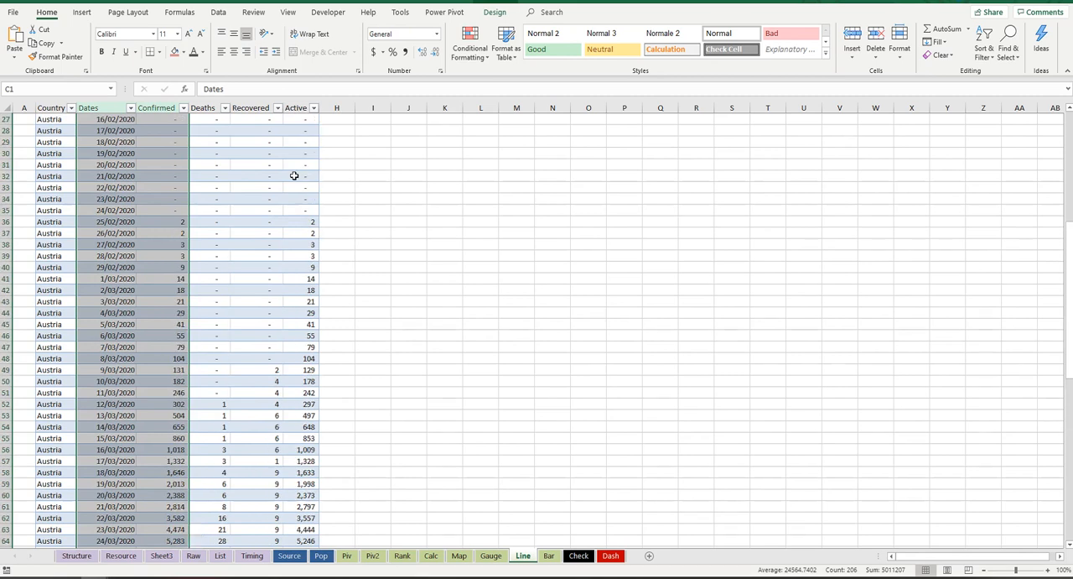
pyautogui.click(81, 11)
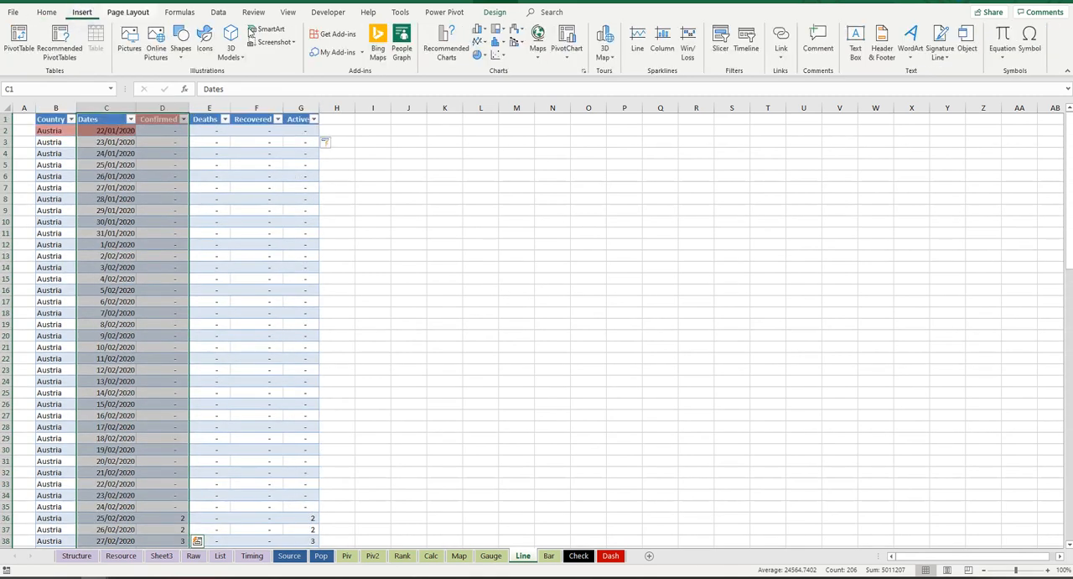
pyautogui.click(479, 42)
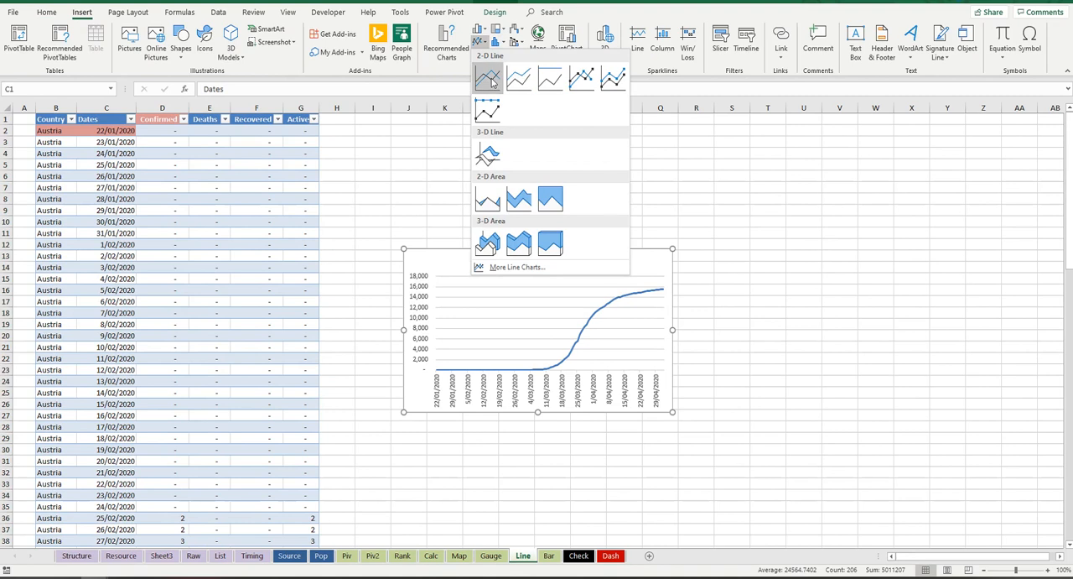
pyautogui.click(491, 81)
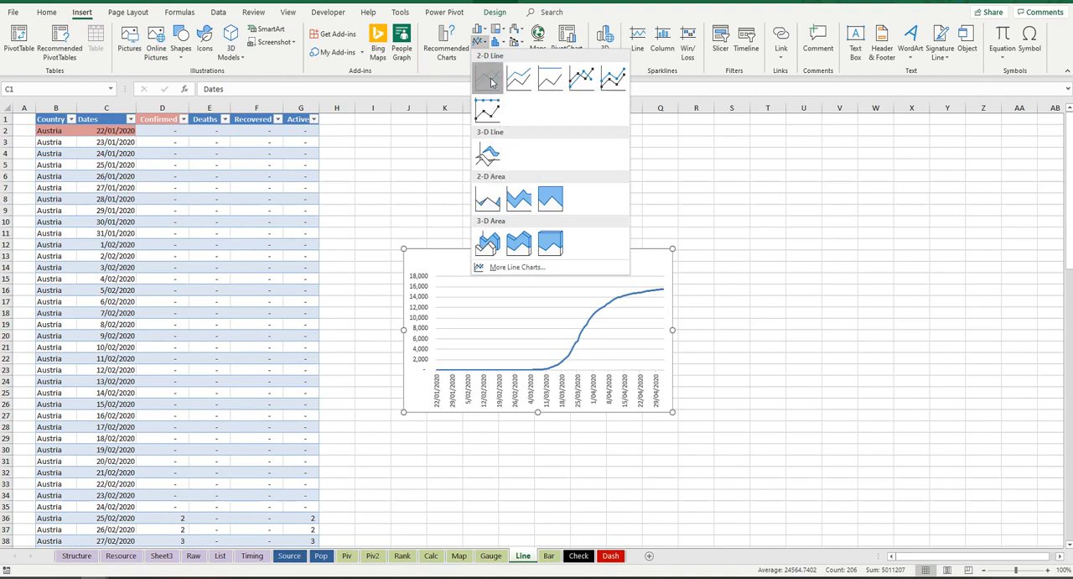
pyautogui.click(583, 78)
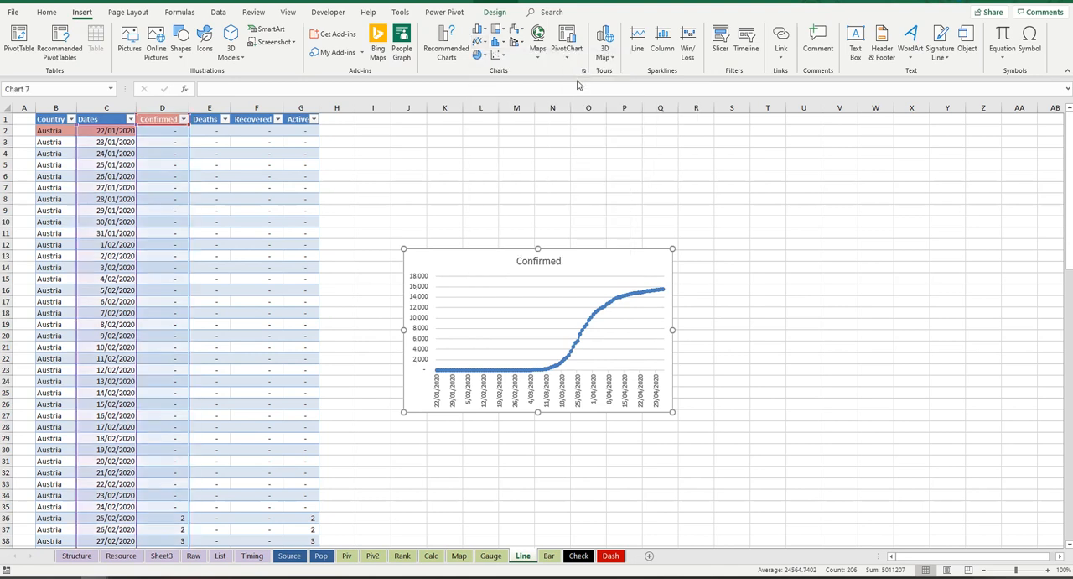
# Step: Delete the chart's title and enlarge the chart to cover about columns J to T and rows 4 to 26
pyautogui.click(557, 262)
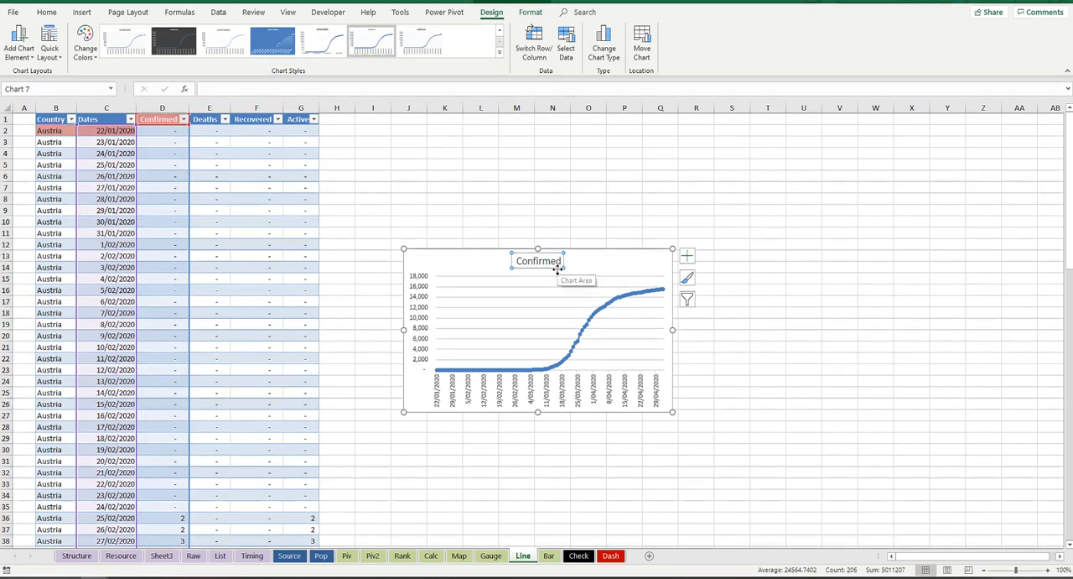
pyautogui.press('Delete')
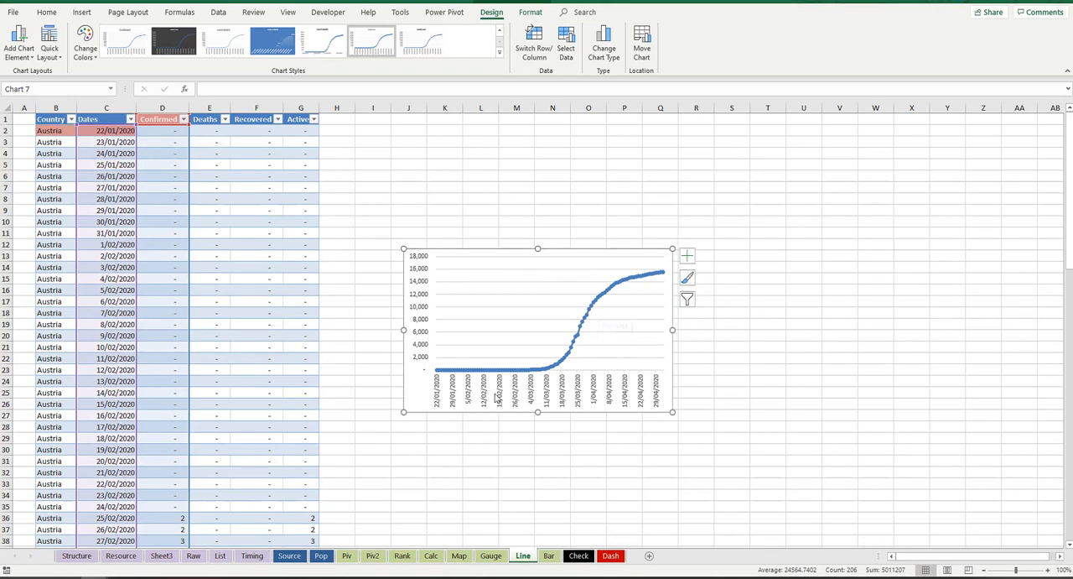
pyautogui.click(491, 391)
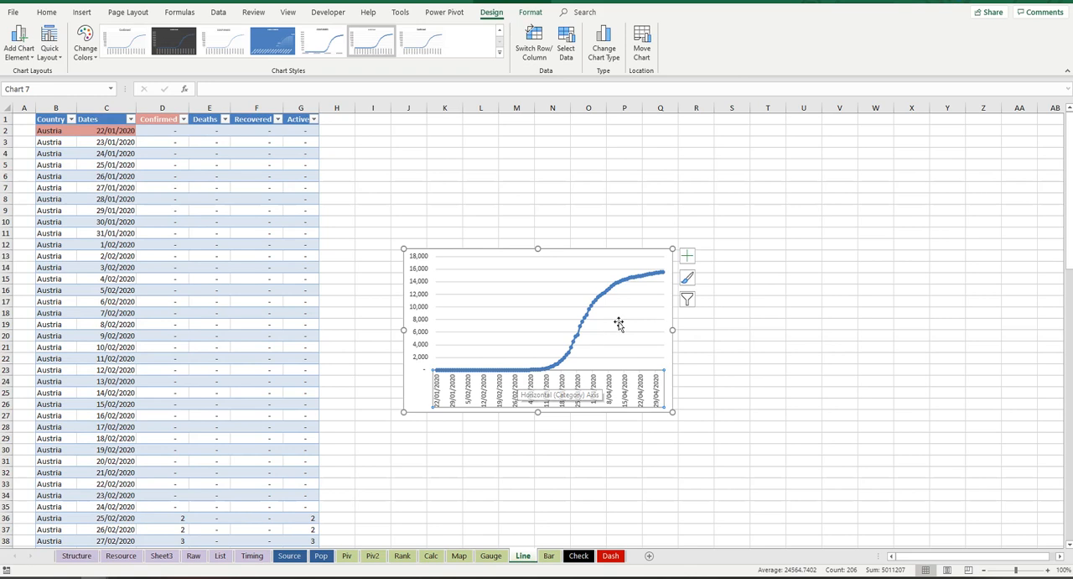
pyautogui.moveTo(673, 248); pyautogui.dragTo(803, 146)
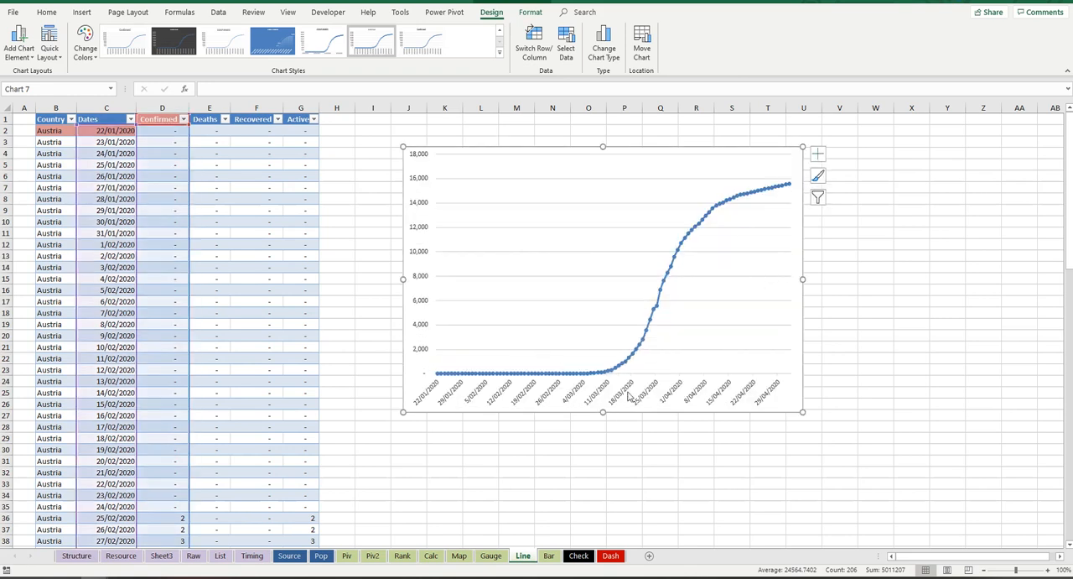
# Step: Set the major unit of the chart's horizontal date axis to 30 days
pyautogui.click(571, 399)
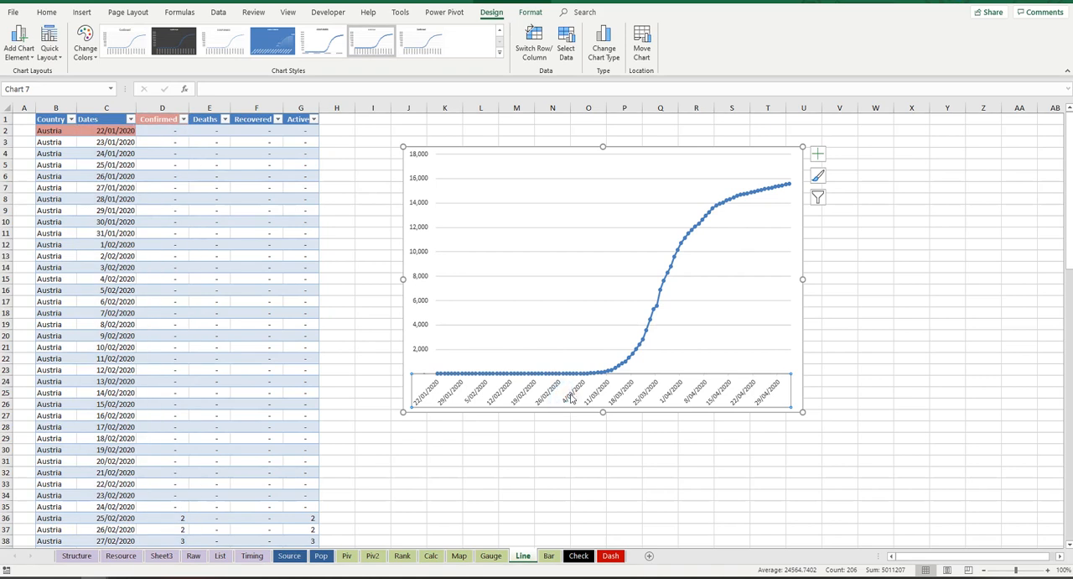
pyautogui.doubleClick(622, 394)
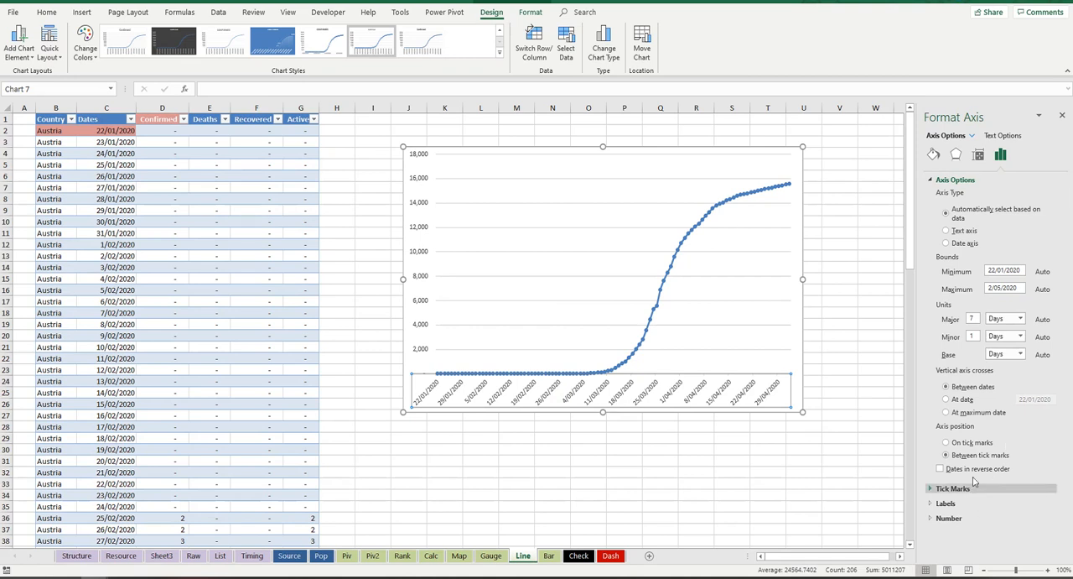
pyautogui.doubleClick(976, 318)
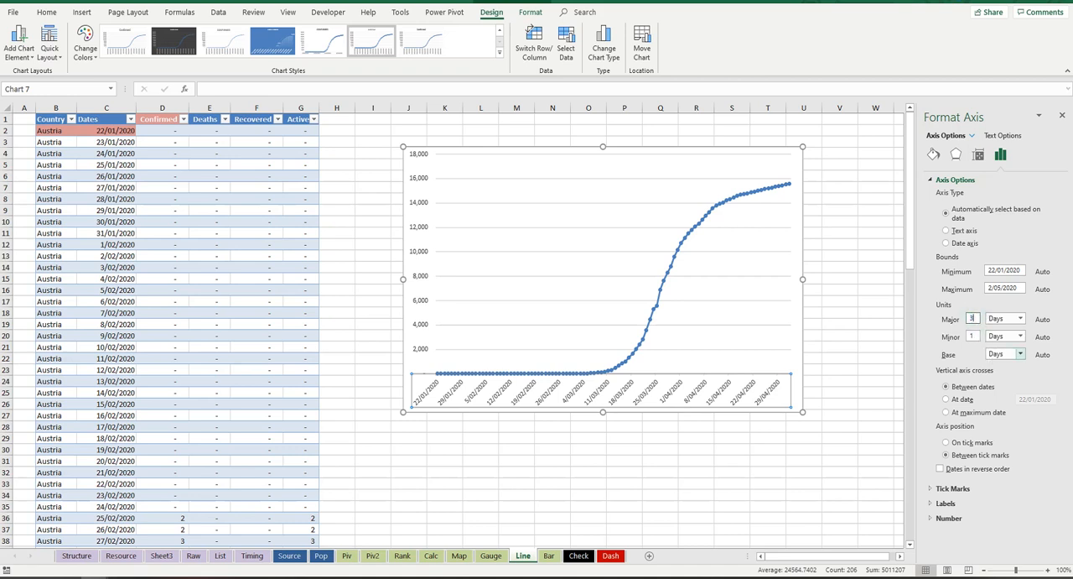
pyautogui.press('Return')
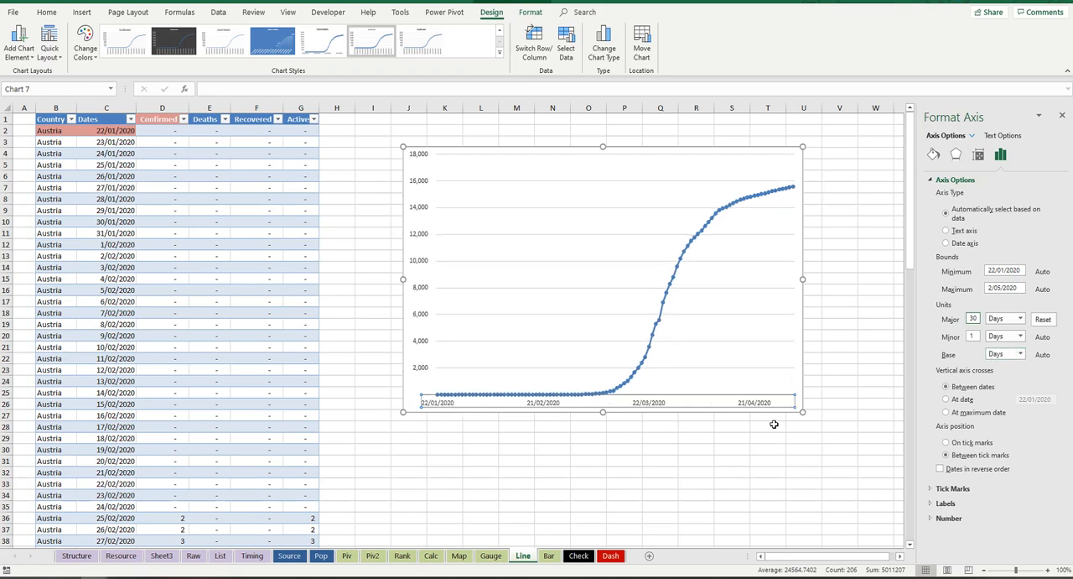
pyautogui.click(444, 406)
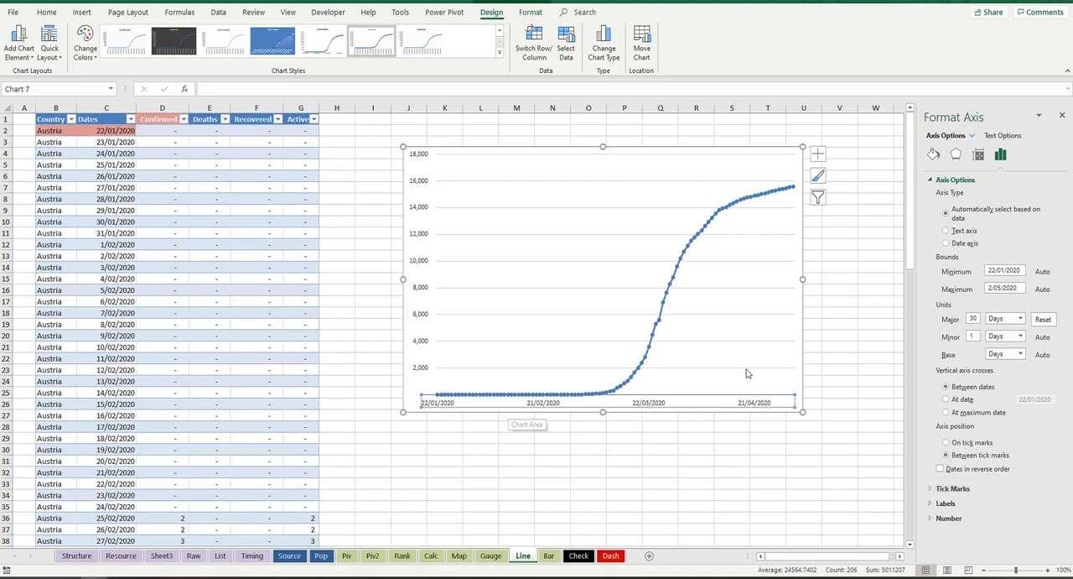
# Step: Apply the custom number format dd mmm to the horizontal axis dates
pyautogui.click(950, 516)
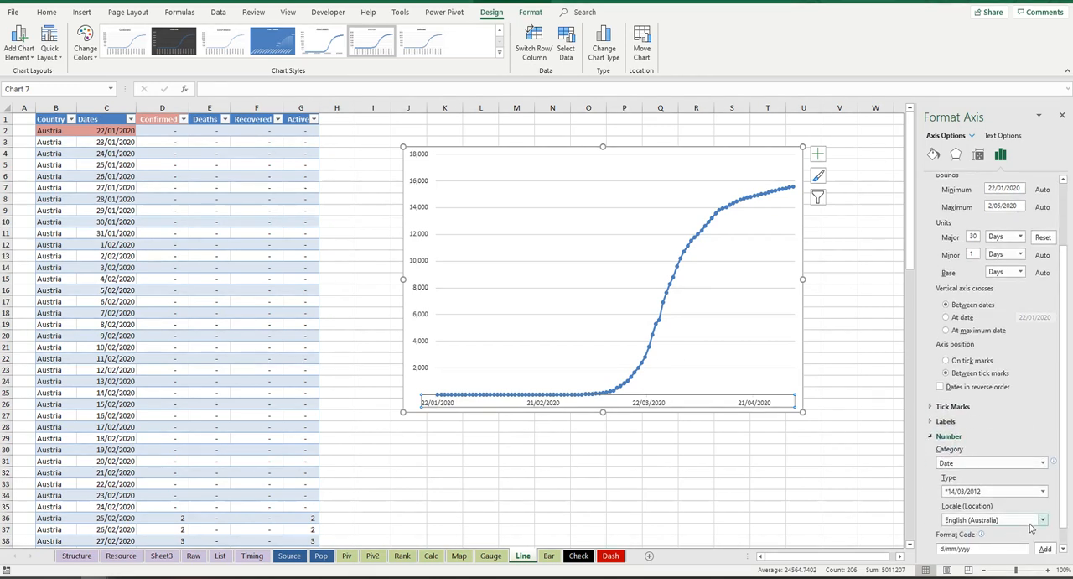
pyautogui.scroll(-1, 1035, 495)
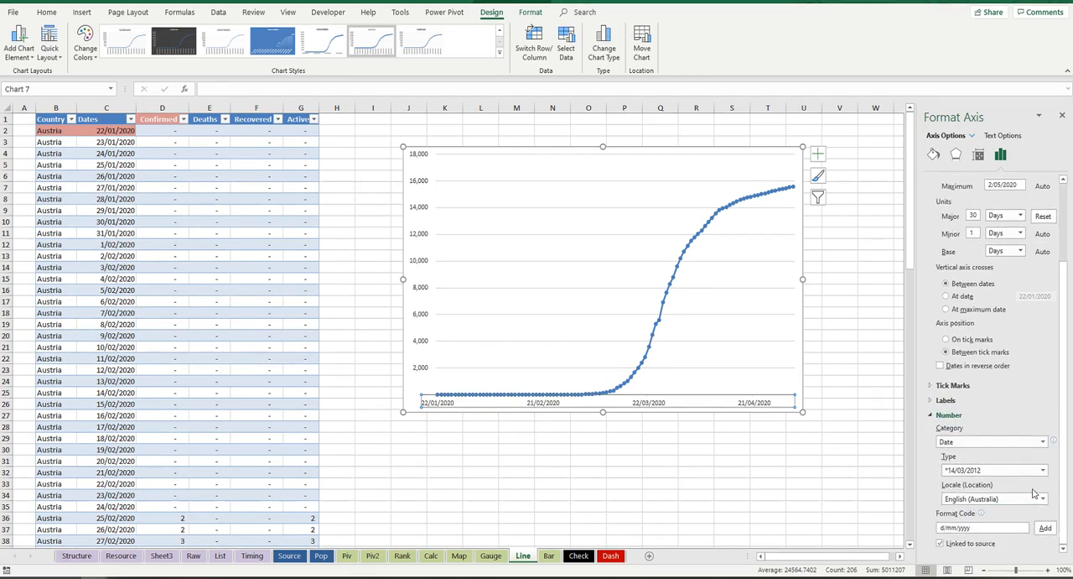
pyautogui.click(1043, 443)
pyautogui.click(1043, 443)
pyautogui.click(1043, 443)
pyautogui.click(1025, 429)
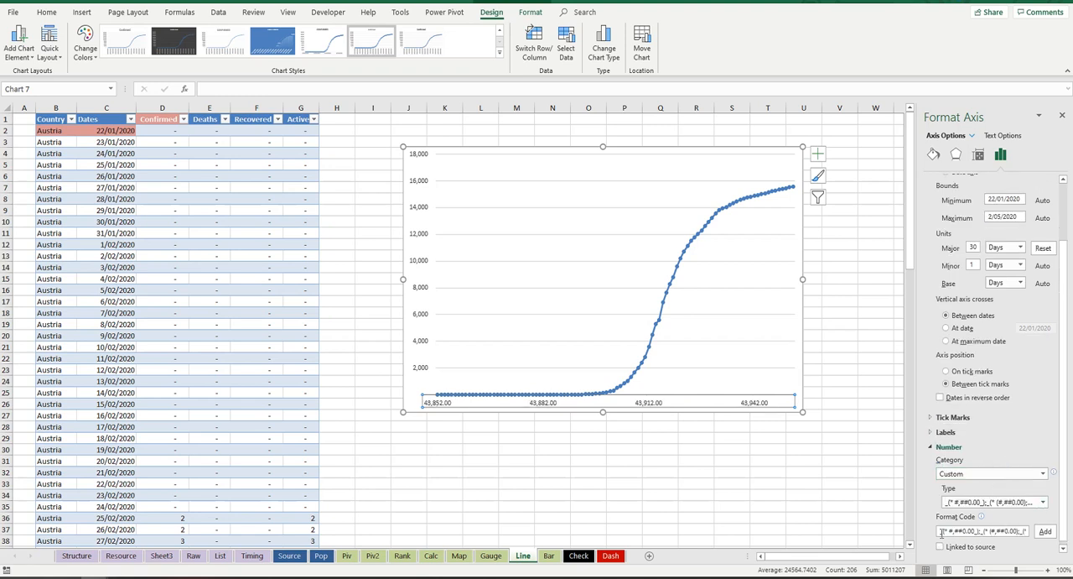
pyautogui.moveTo(942, 531); pyautogui.dragTo(1013, 529)
pyautogui.press('BackSpace')
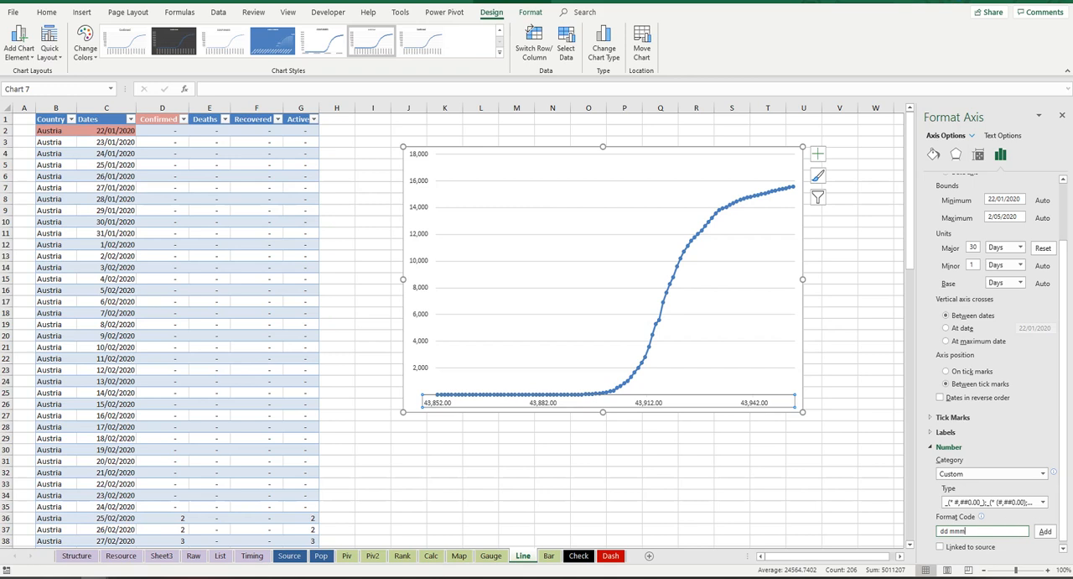
pyautogui.click(1044, 532)
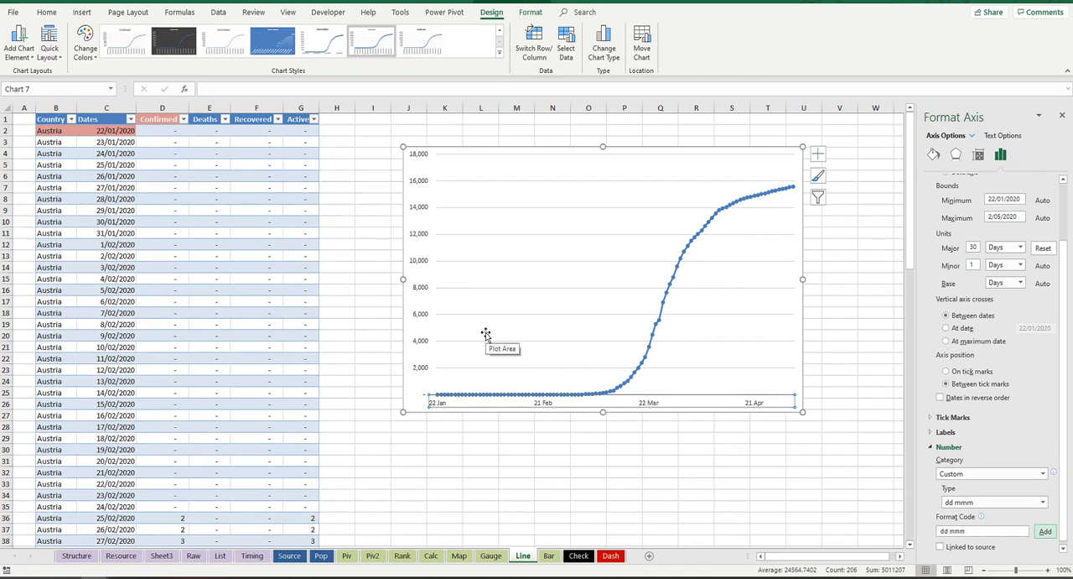
# Step: Move the chart up beside the table, starting at column H, row 2, and make its major gridlines dashed
pyautogui.moveTo(549, 149); pyautogui.dragTo(468, 127)
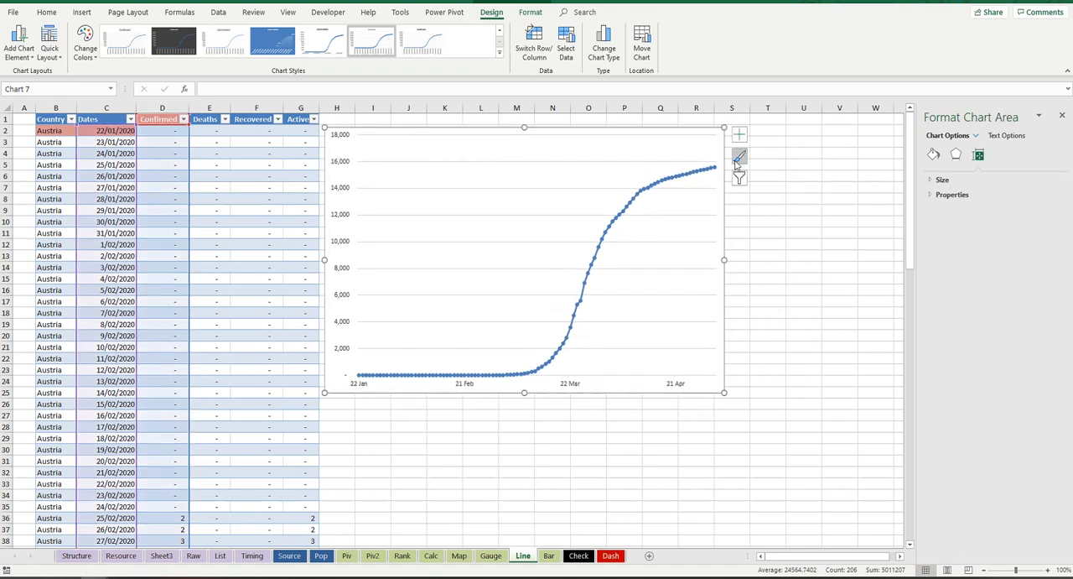
pyautogui.click(437, 217)
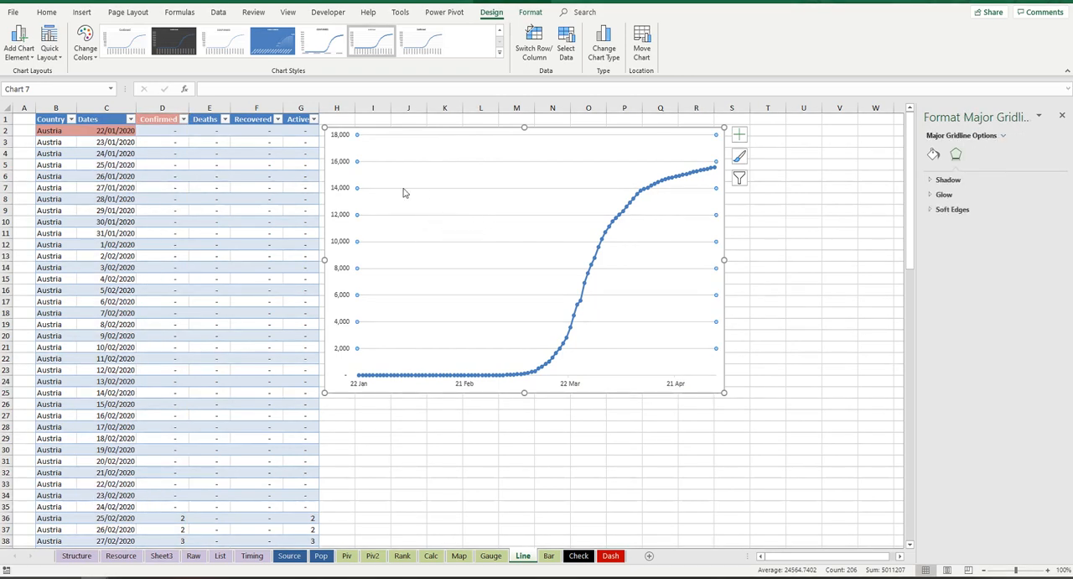
pyautogui.hotkey('ctrl', '1')
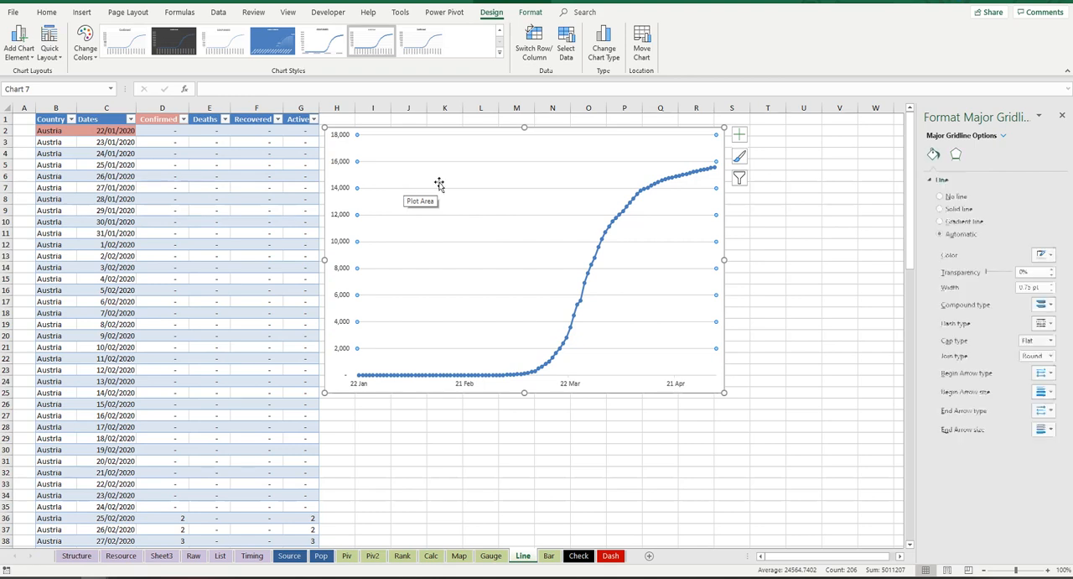
pyautogui.click(791, 208)
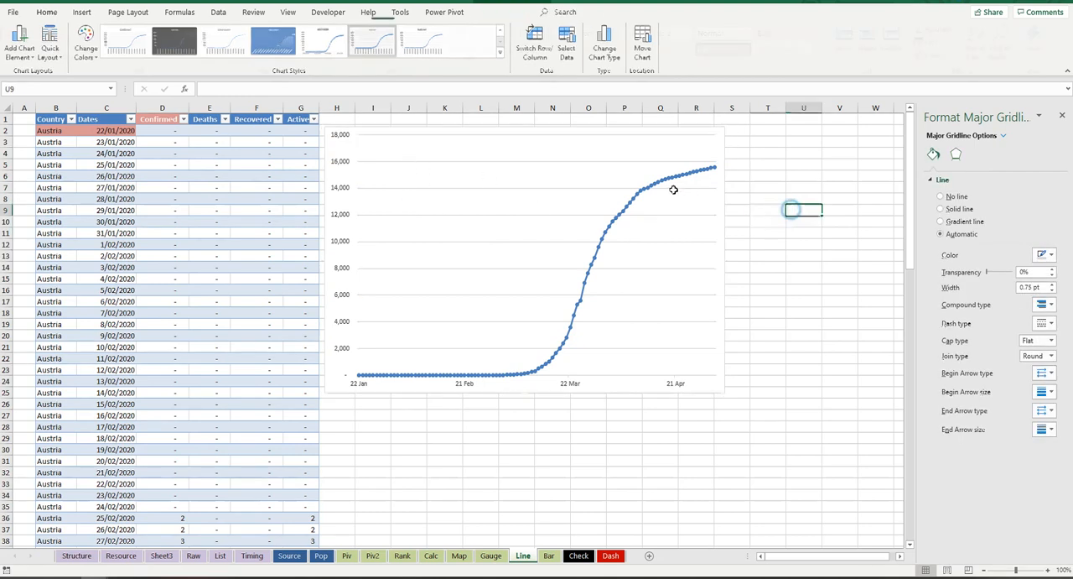
pyautogui.click(612, 174)
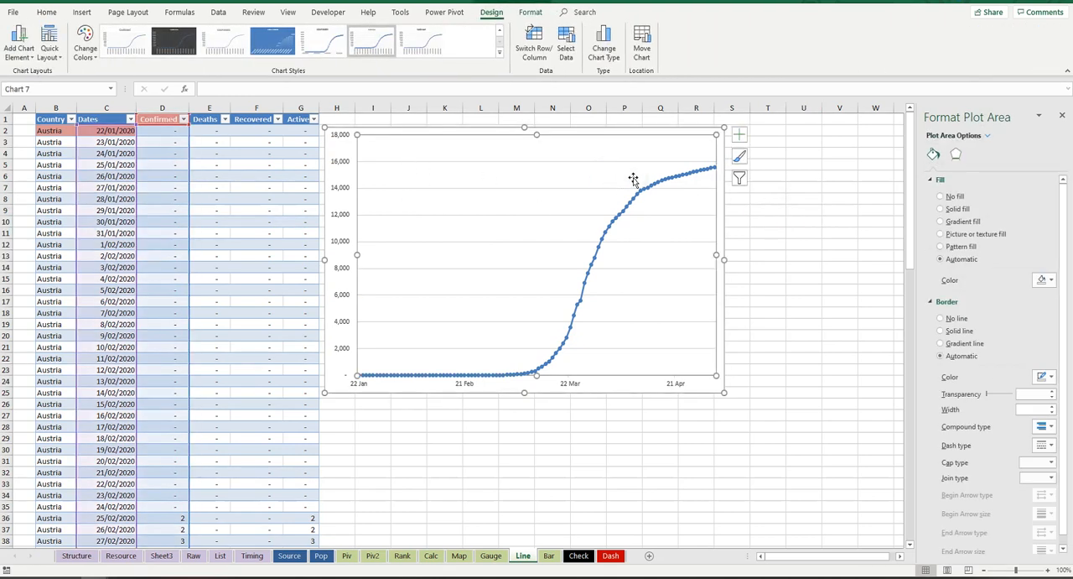
pyautogui.click(487, 215)
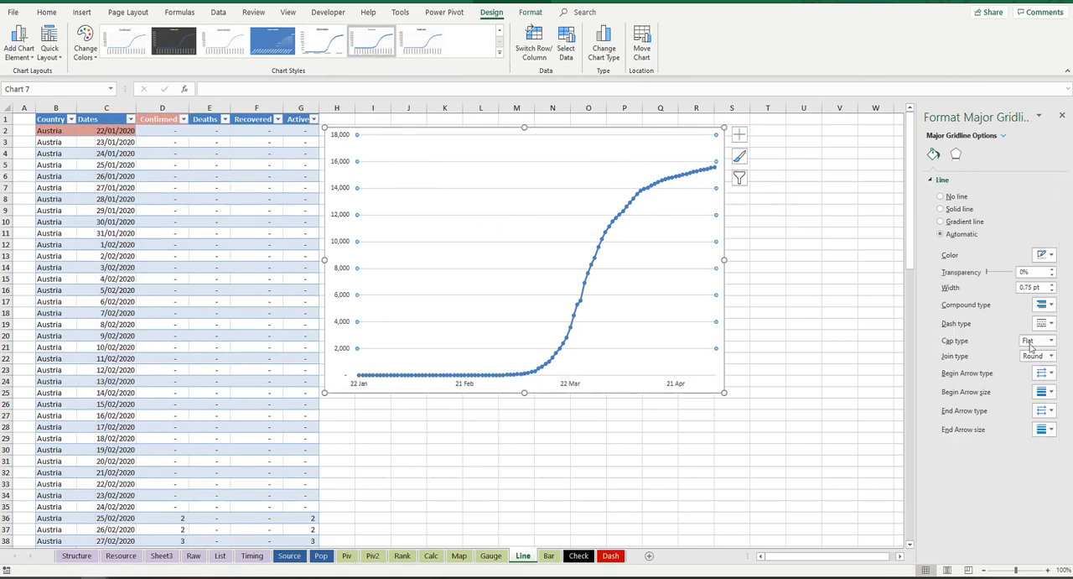
pyautogui.click(1045, 323)
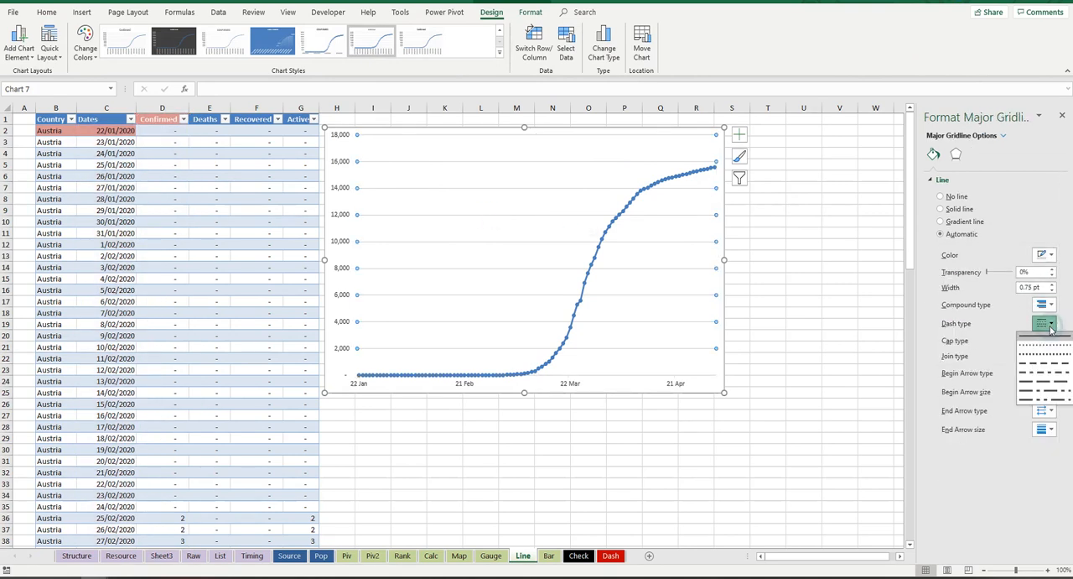
pyautogui.click(1048, 361)
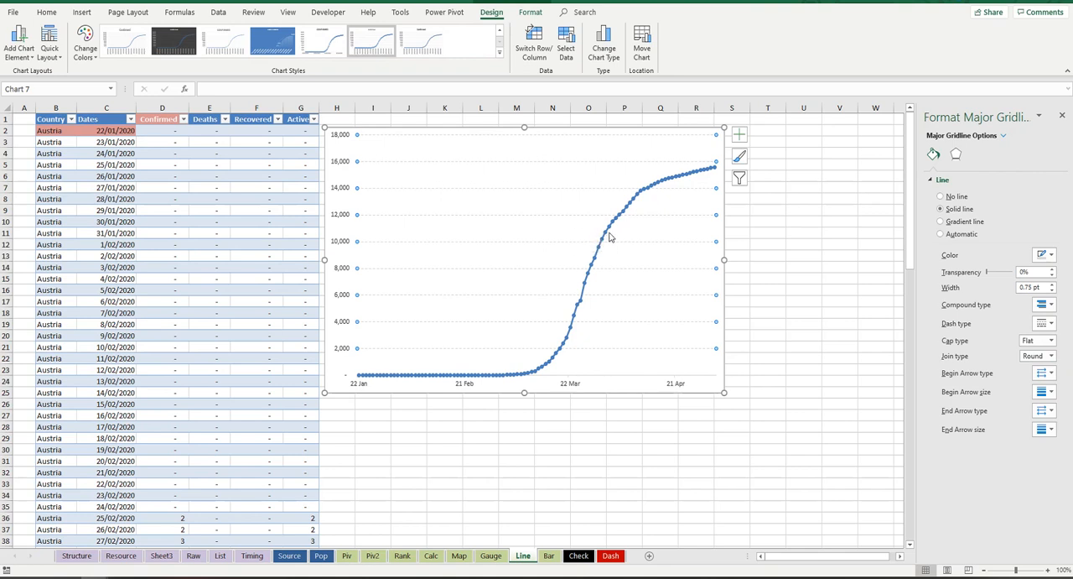
# Step: Remove the border line from the markers of the Confirmed series
pyautogui.moveTo(610, 229)
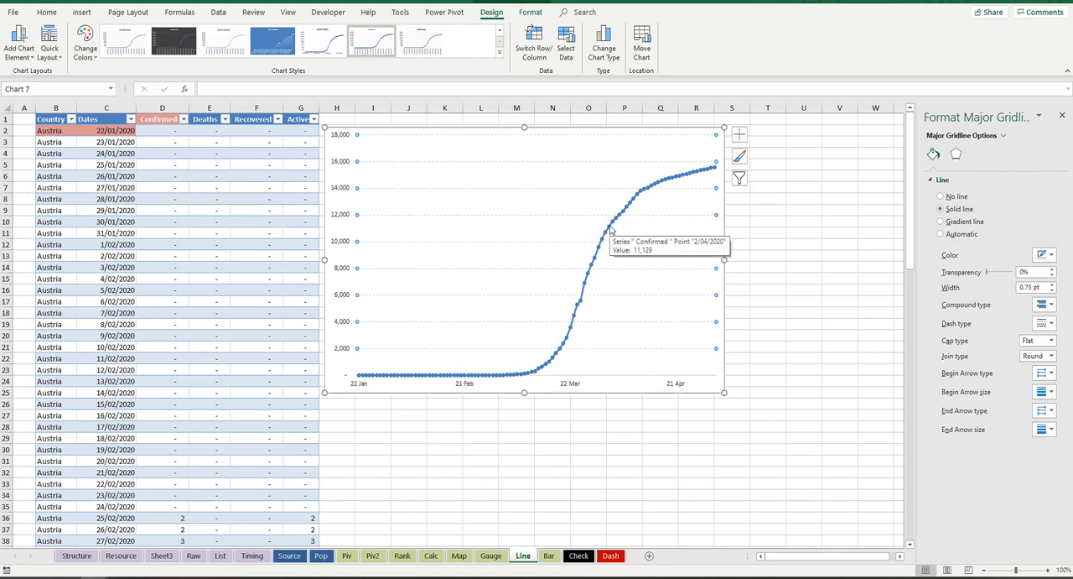
pyautogui.click(611, 228)
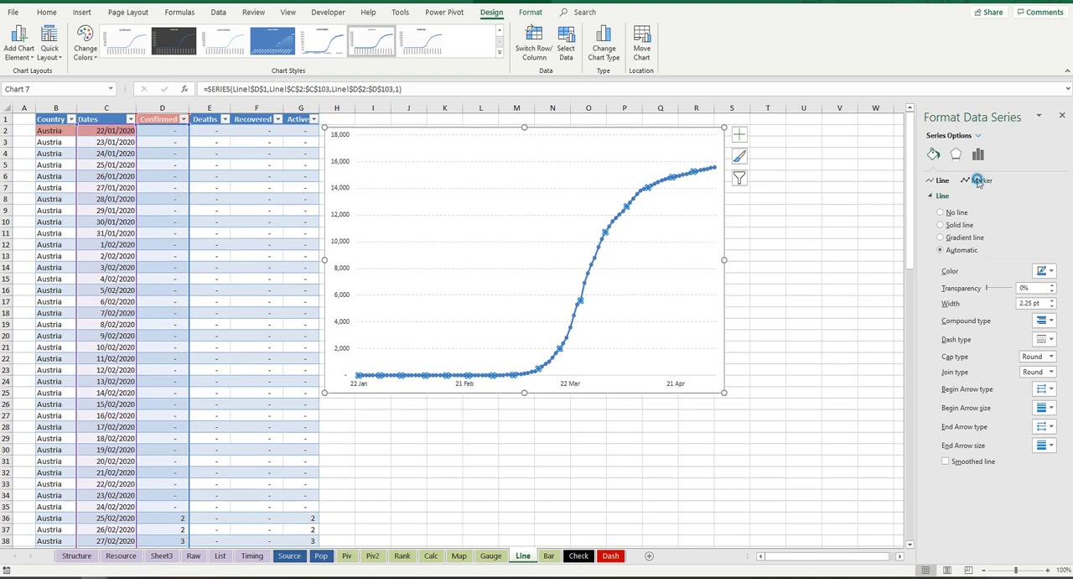
pyautogui.click(979, 181)
pyautogui.click(981, 198)
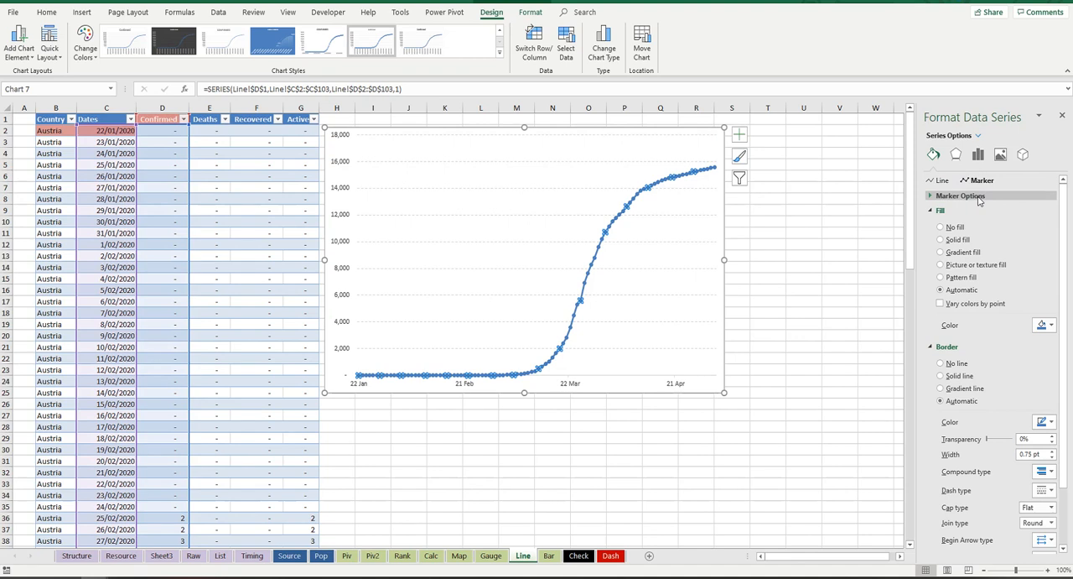
pyautogui.click(942, 364)
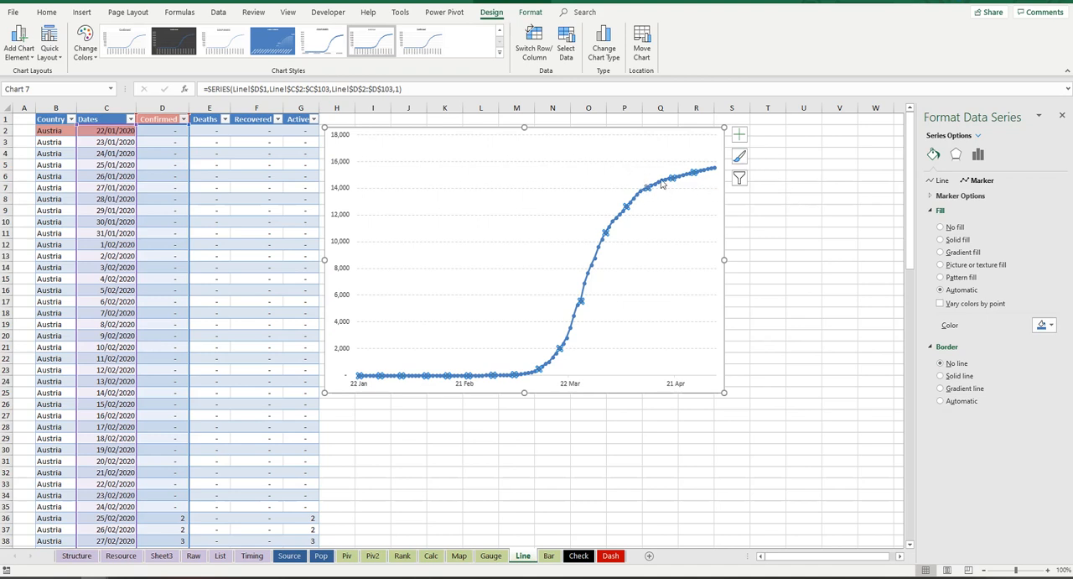
pyautogui.click(772, 225)
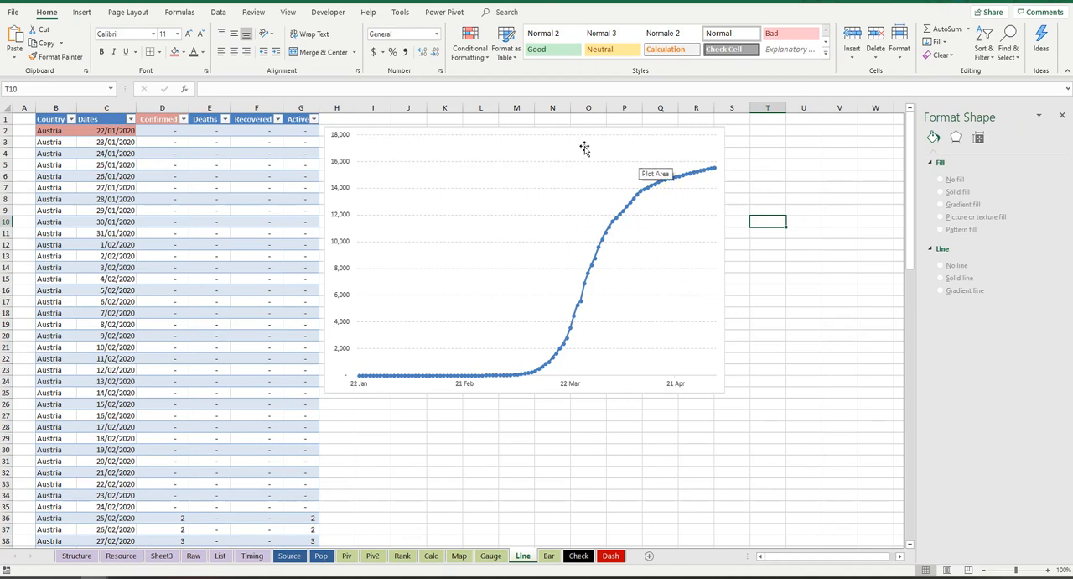
# Step: Shrink the chart and place it over about columns I to P and rows 1 to 11
pyautogui.click(328, 132)
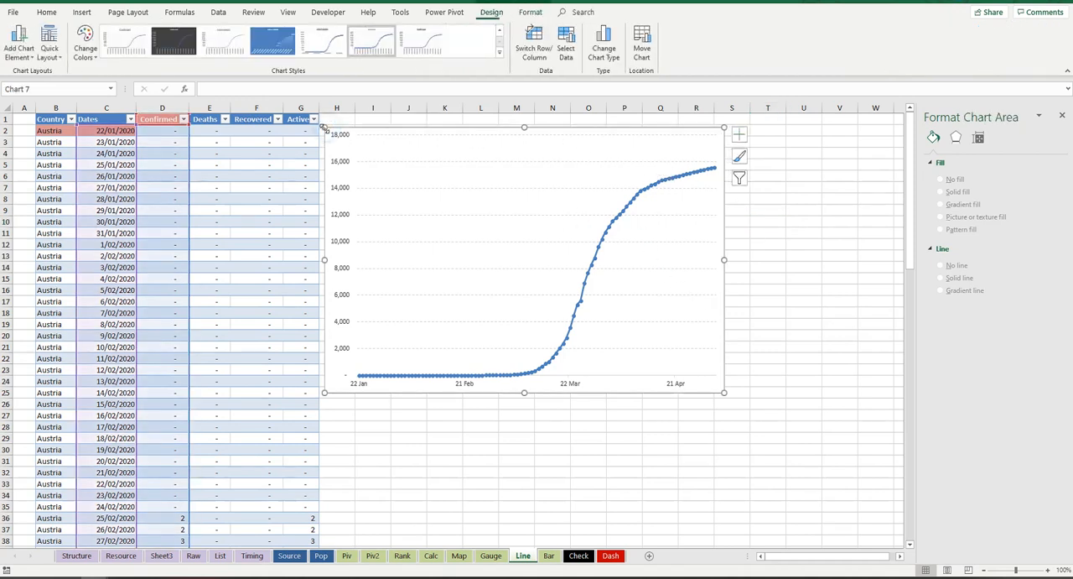
pyautogui.moveTo(359, 282); pyautogui.dragTo(386, 266)
pyautogui.moveTo(544, 276); pyautogui.dragTo(487, 127)
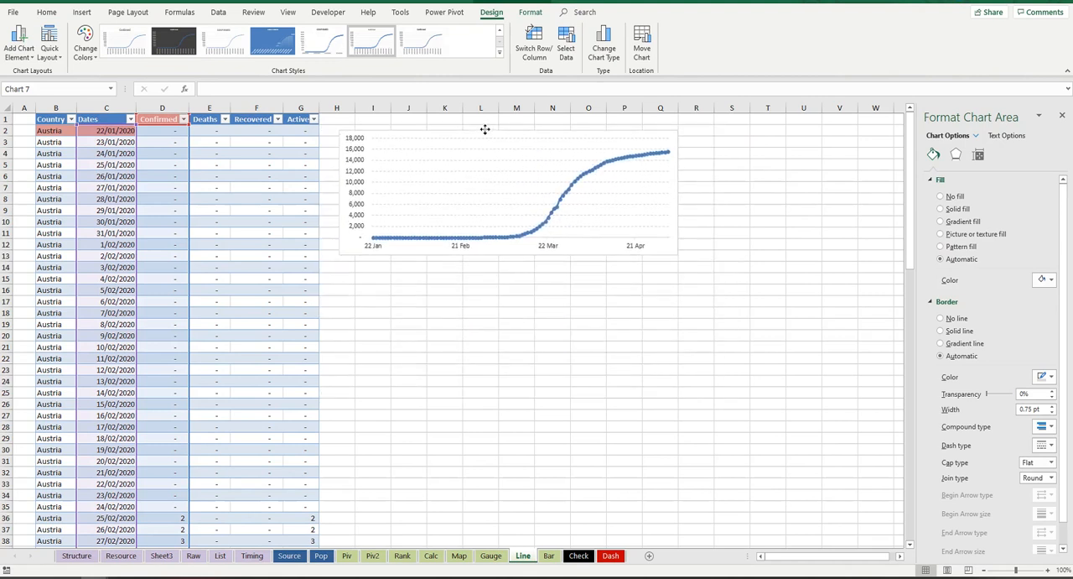
pyautogui.moveTo(610, 188); pyautogui.dragTo(611, 188)
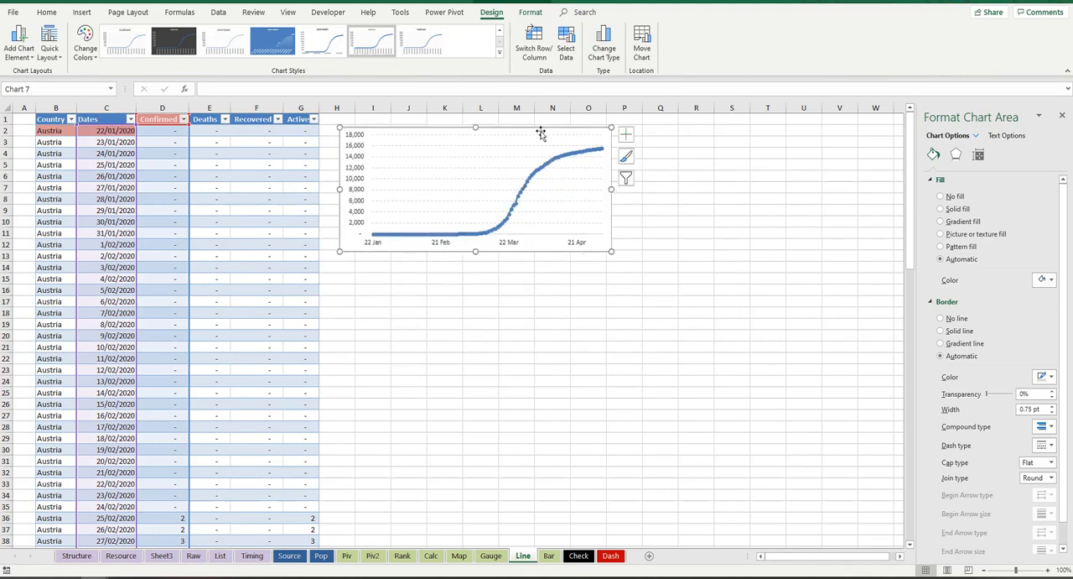
pyautogui.moveTo(541, 131); pyautogui.dragTo(557, 123)
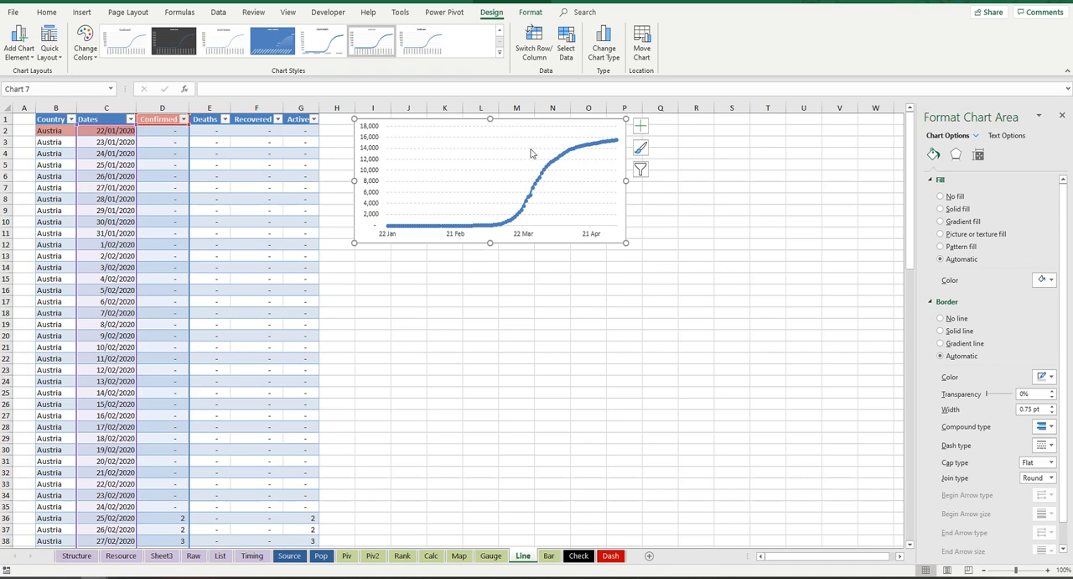
# Step: Give the chart area a solid black fill and recolor the major gridlines a muted dark grey
pyautogui.click(641, 125)
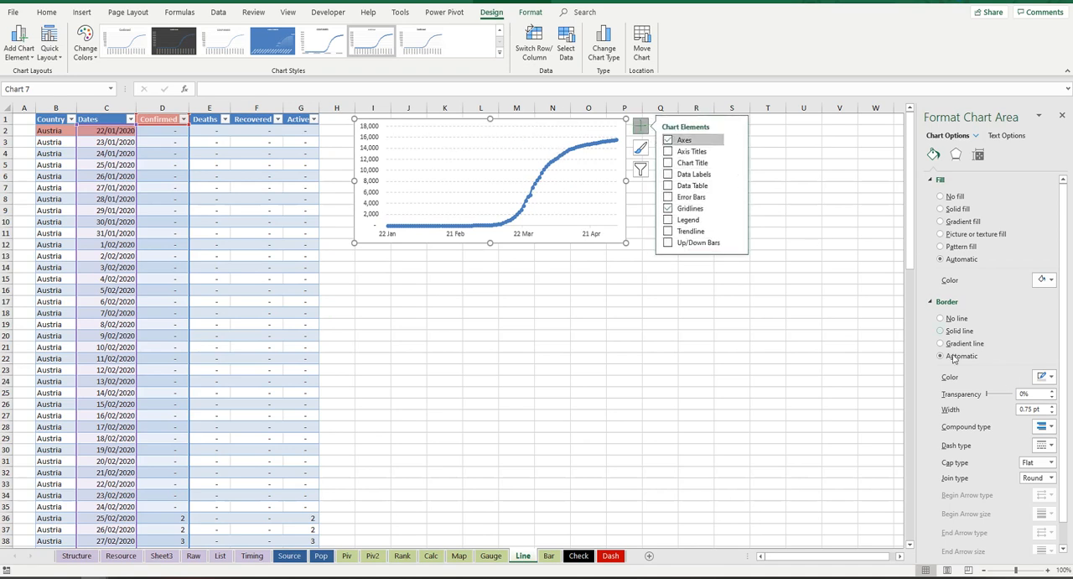
pyautogui.click(940, 209)
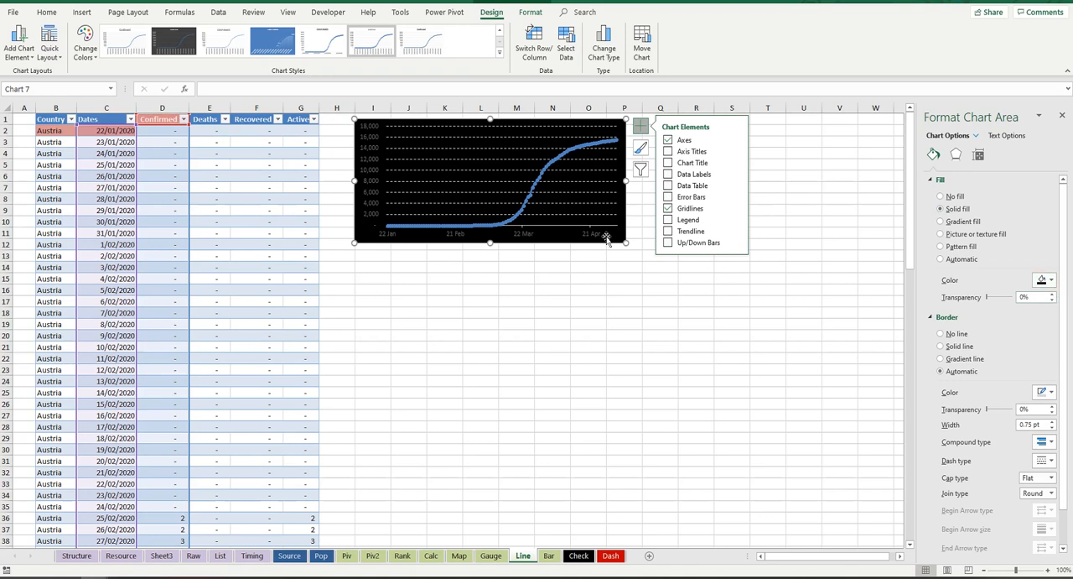
pyautogui.click(481, 171)
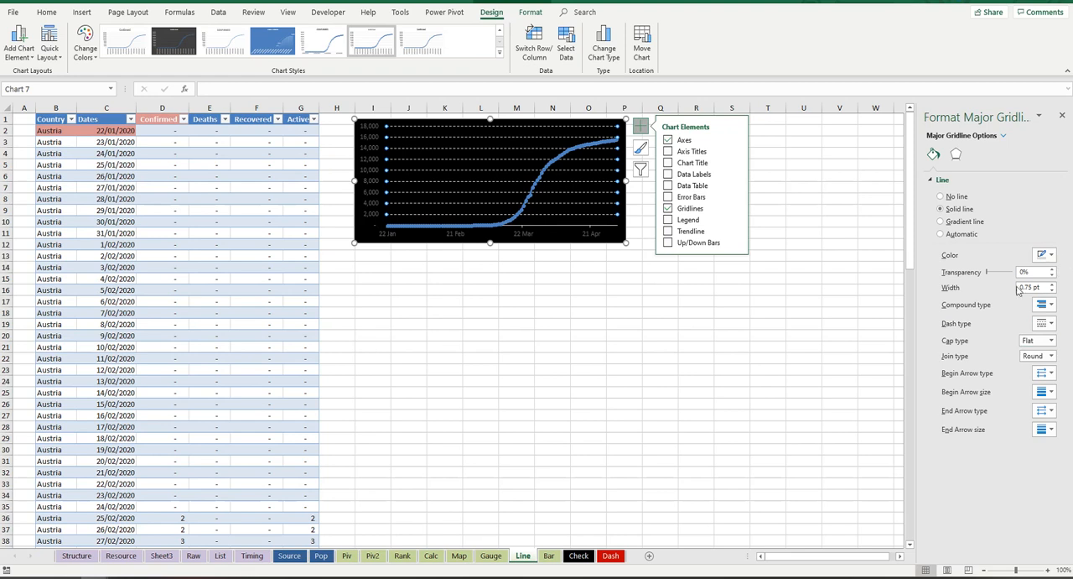
pyautogui.click(1045, 254)
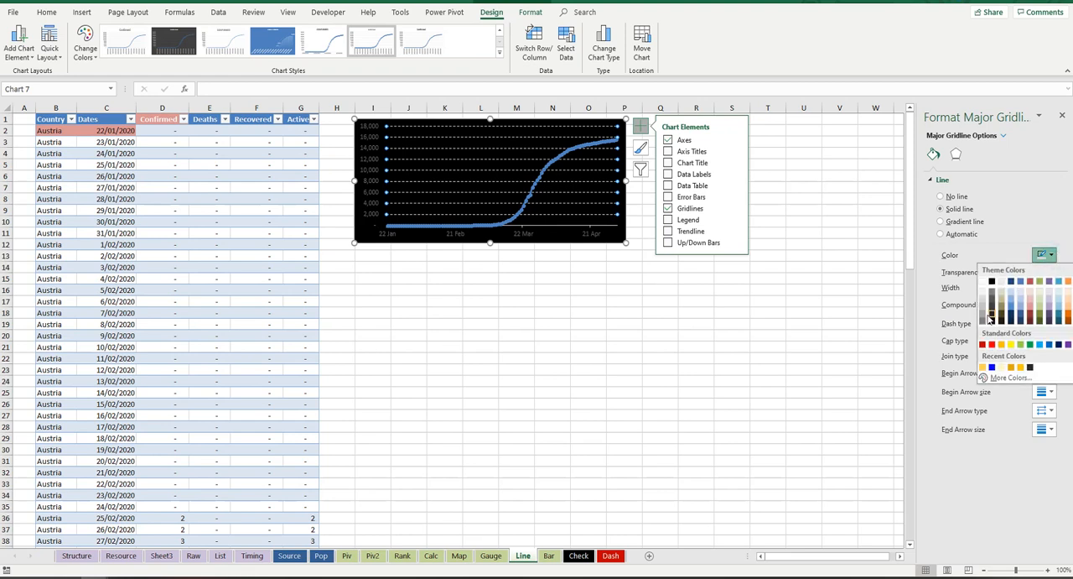
pyautogui.click(983, 314)
pyautogui.click(1046, 255)
pyautogui.click(994, 306)
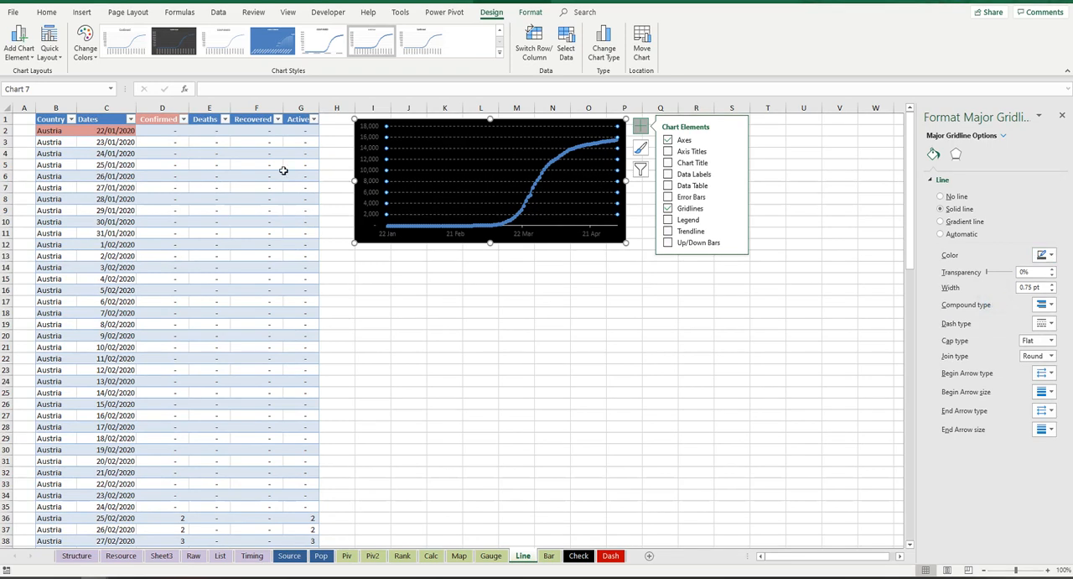
# Step: Move the chart down to start at row 2 and paste a copy of it directly beneath, aligned with the original
pyautogui.moveTo(539, 245); pyautogui.dragTo(531, 277)
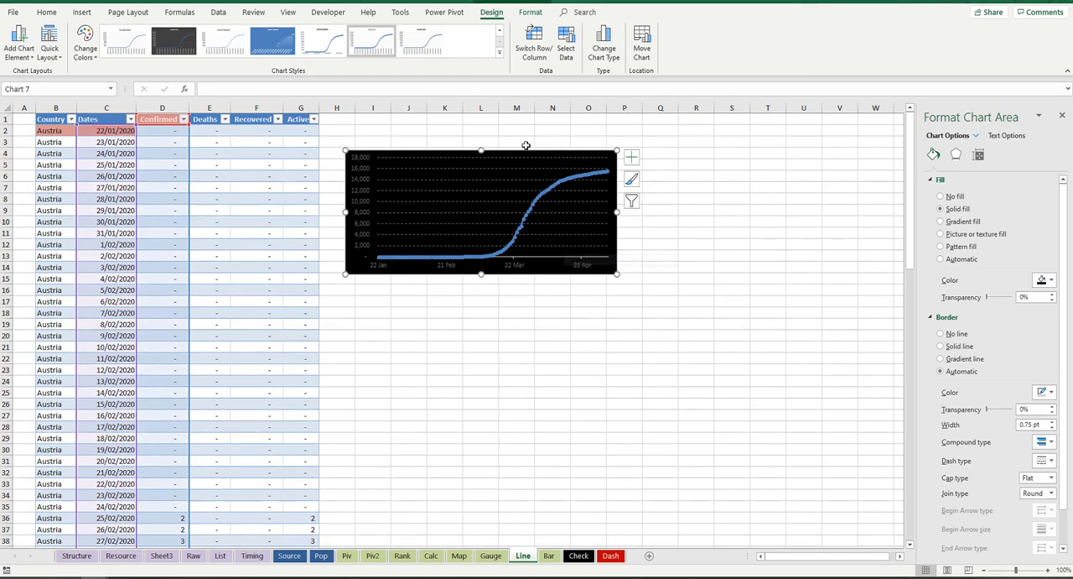
pyautogui.moveTo(530, 151); pyautogui.dragTo(533, 129)
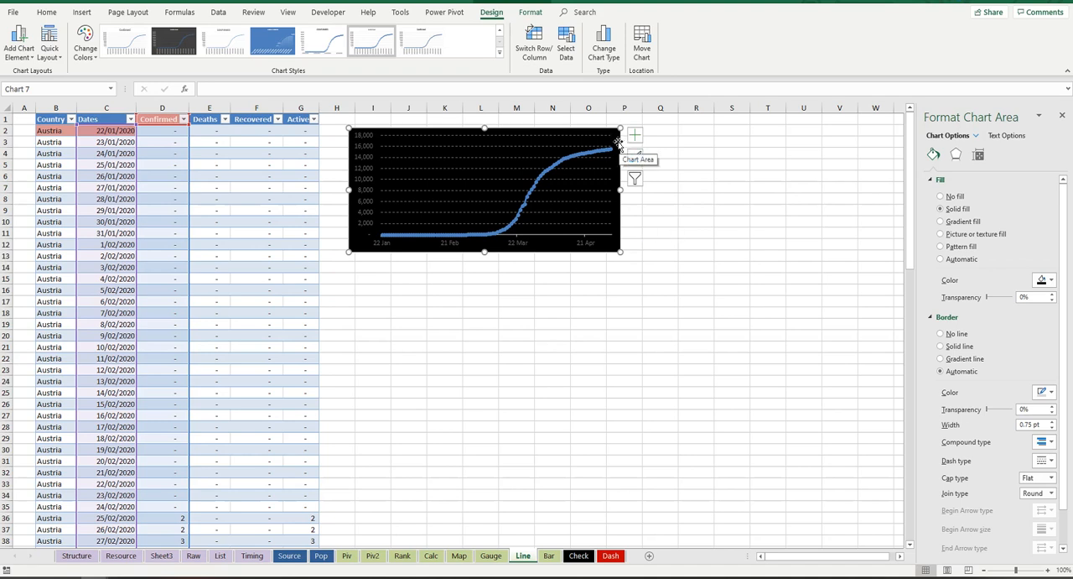
pyautogui.click(376, 279)
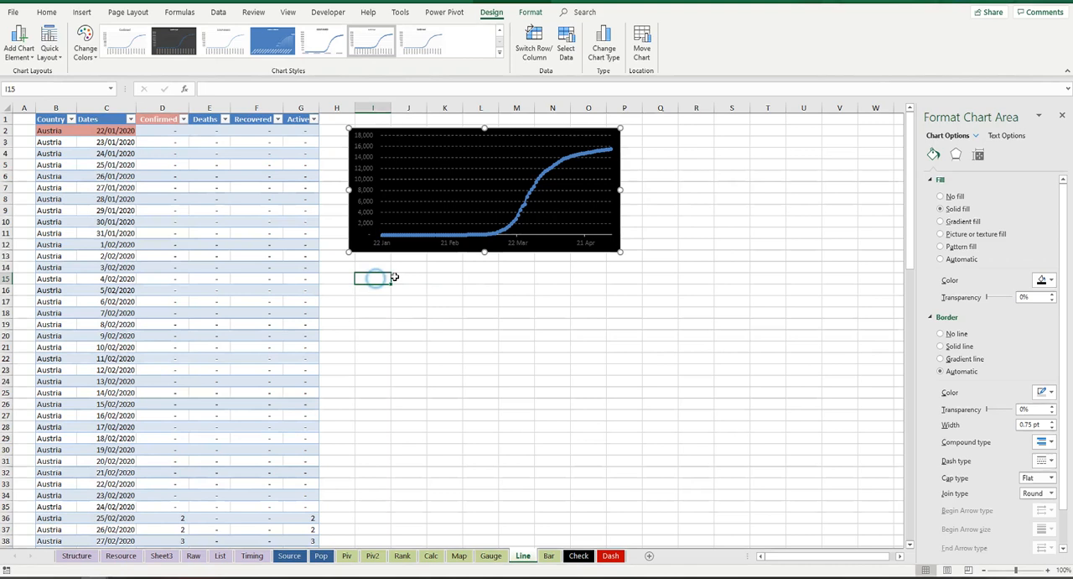
pyautogui.hotkey('ctrl', 'v')
pyautogui.moveTo(511, 274); pyautogui.dragTo(505, 259)
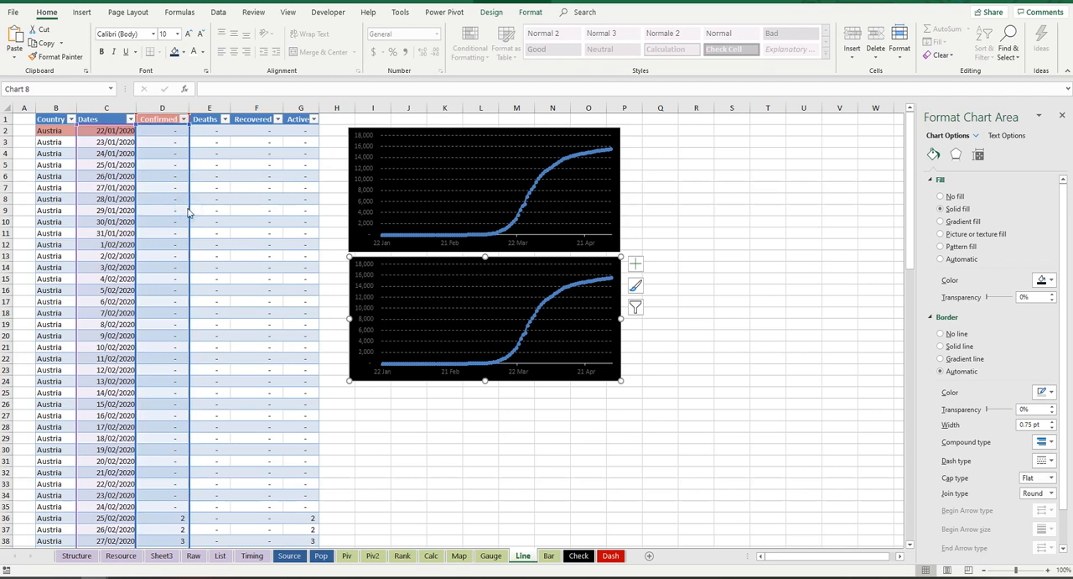
# Step: Repoint the copied lower chart's series from the Confirmed column to the Deaths column and color its line red
pyautogui.moveTo(189, 213); pyautogui.dragTo(231, 214)
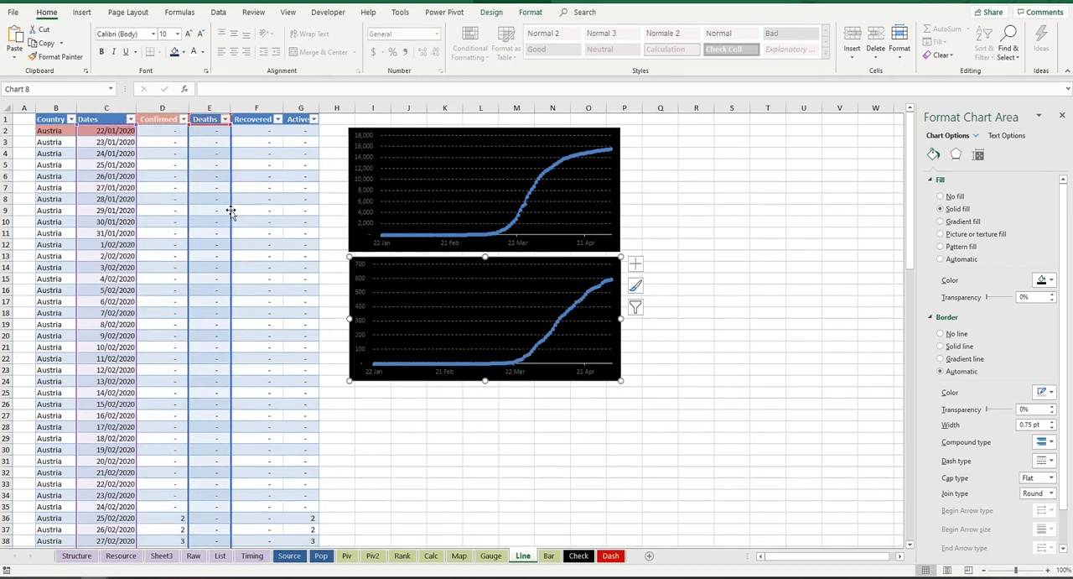
pyautogui.click(566, 317)
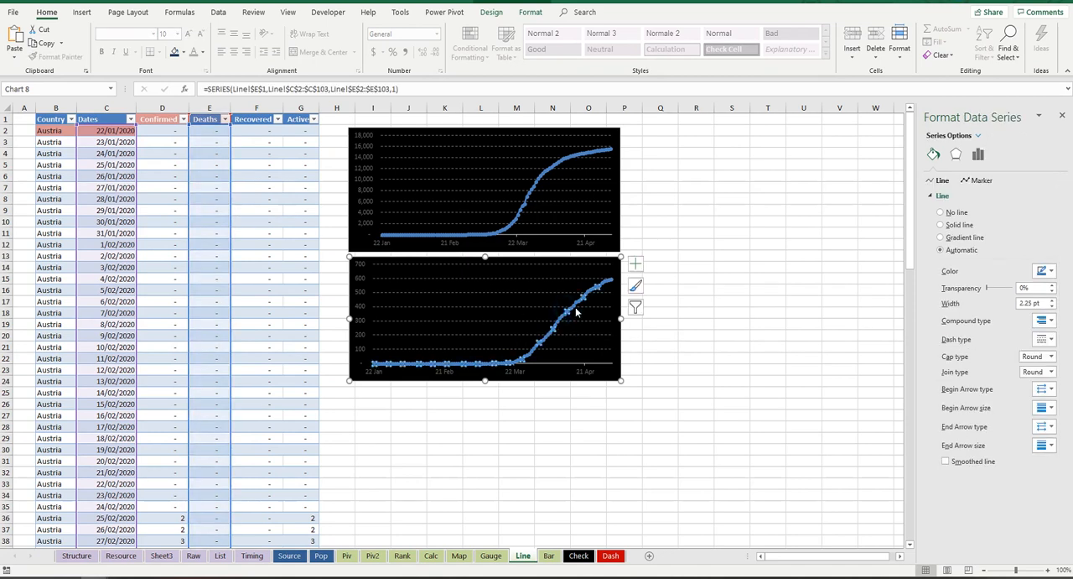
pyautogui.click(1045, 271)
pyautogui.click(992, 360)
# Step: Give the Deaths series markers a solid red fill
pyautogui.click(979, 180)
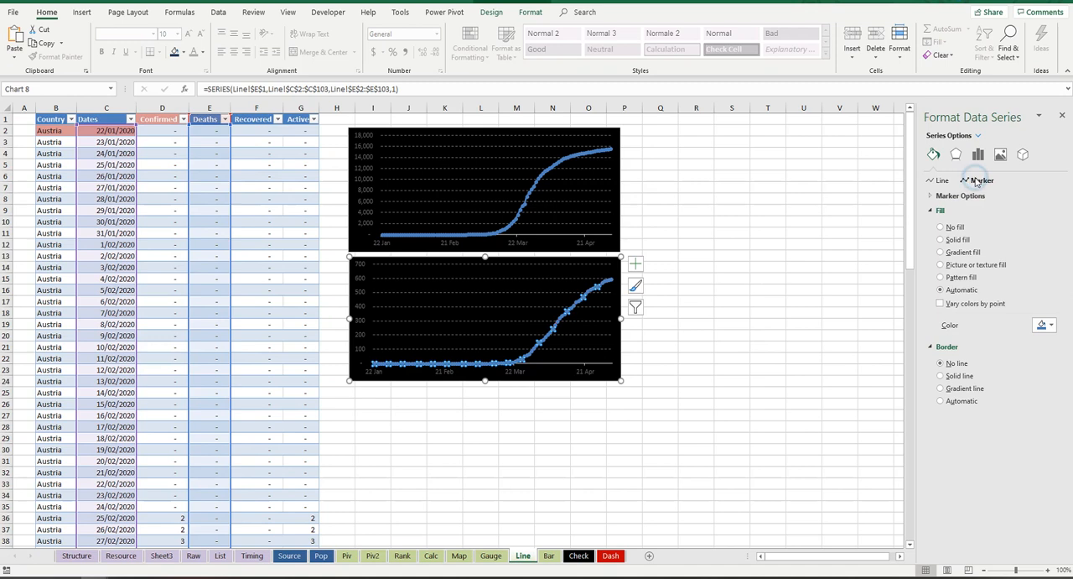
pyautogui.click(970, 197)
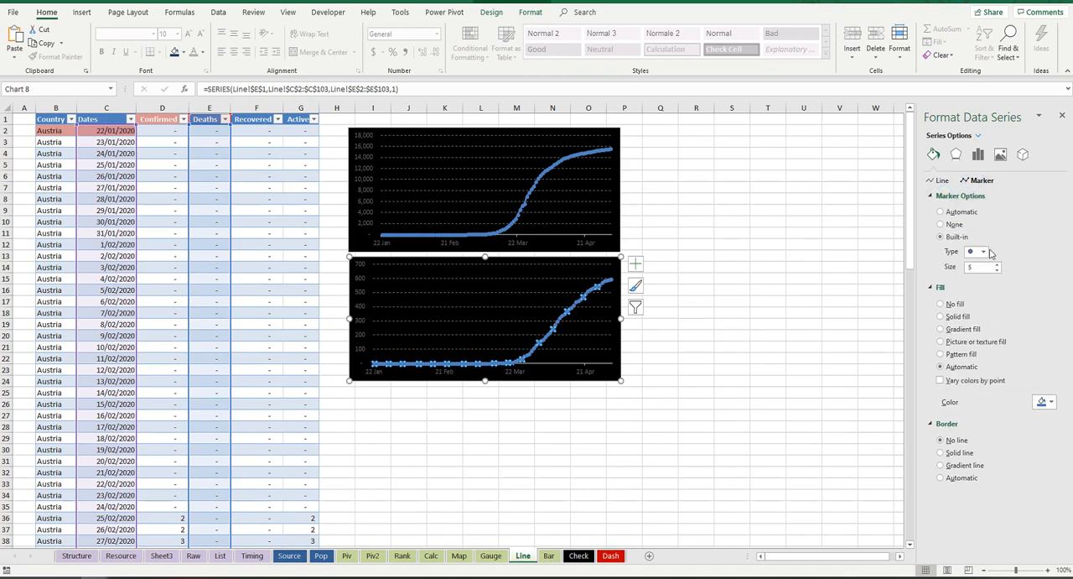
pyautogui.click(1050, 403)
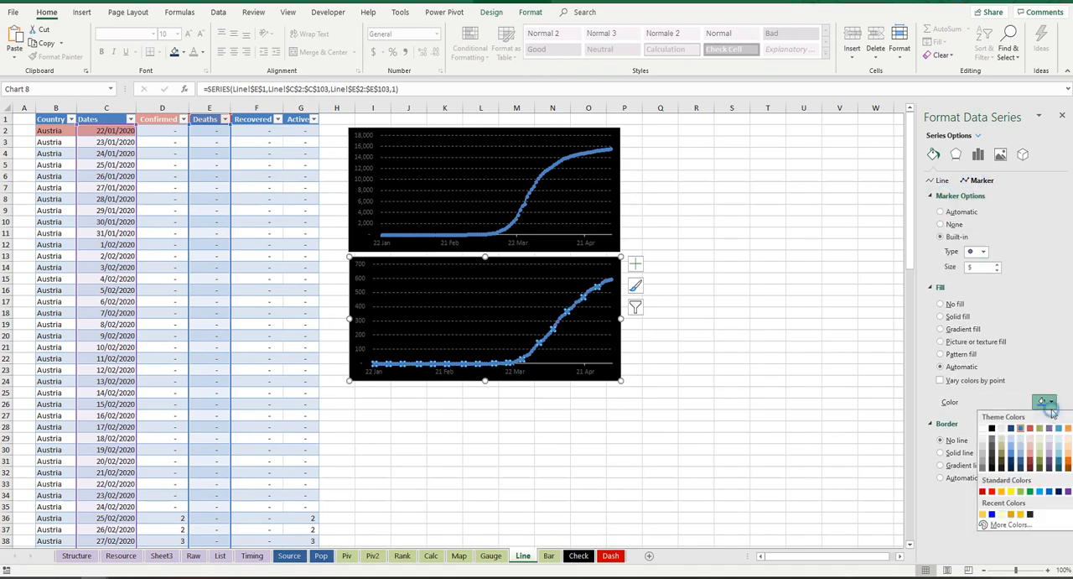
pyautogui.click(993, 491)
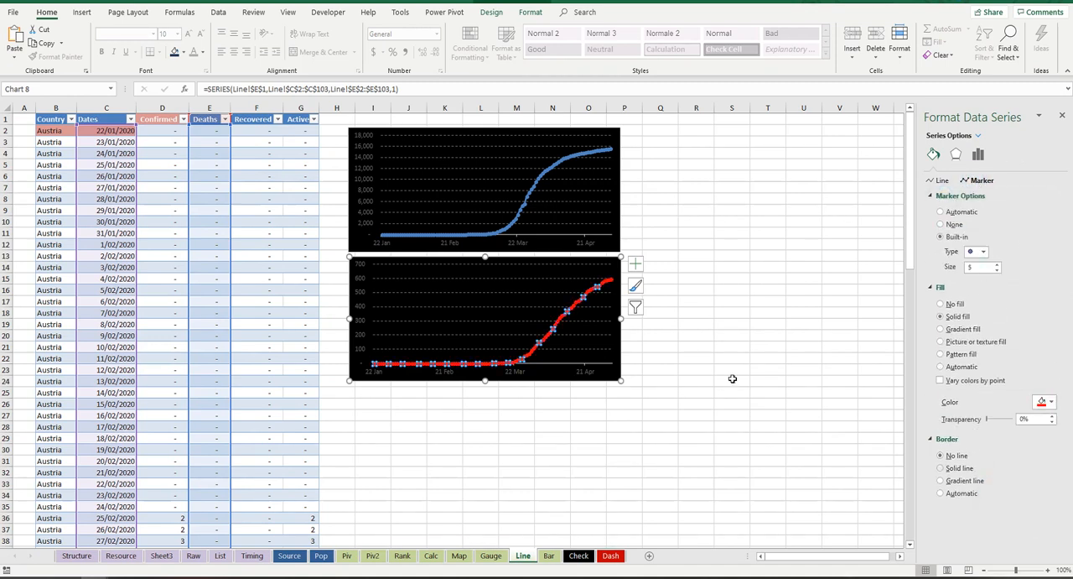
pyautogui.click(652, 208)
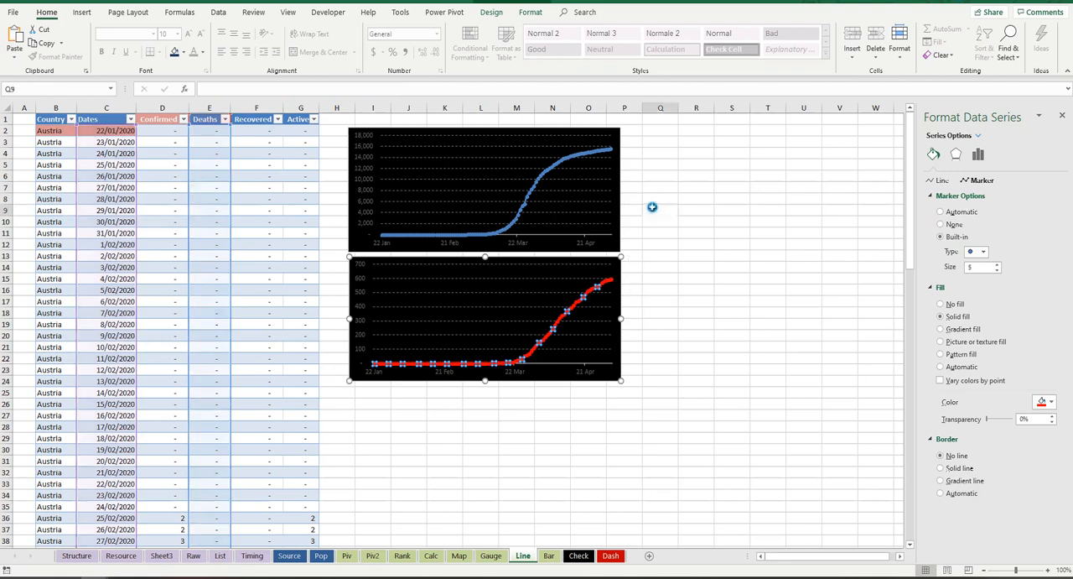
# Step: Paste a copy of the Deaths chart beneath it and repoint the copy's series to the Recovered column
pyautogui.click(535, 268)
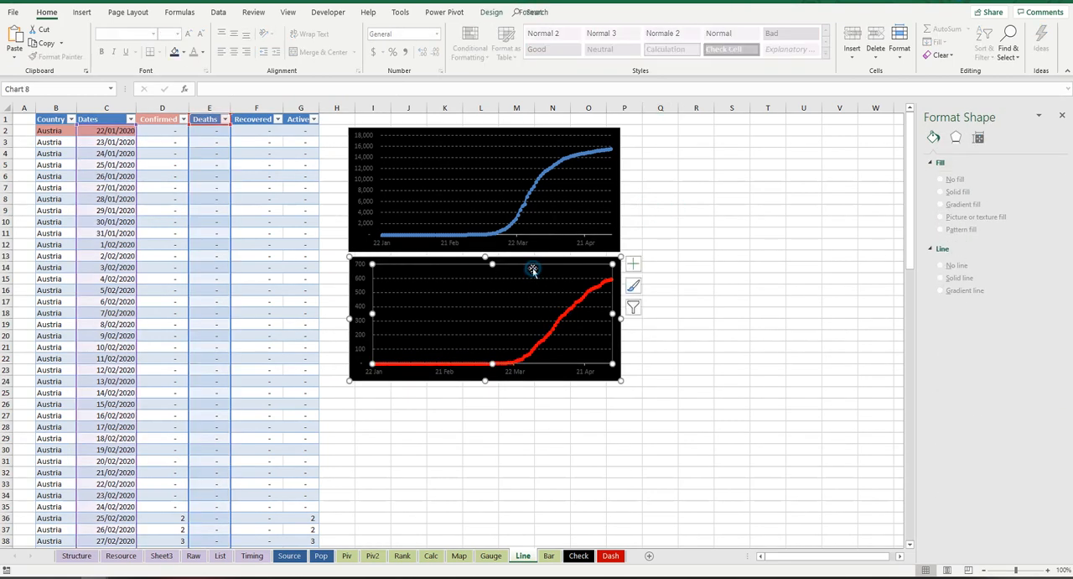
pyautogui.click(533, 260)
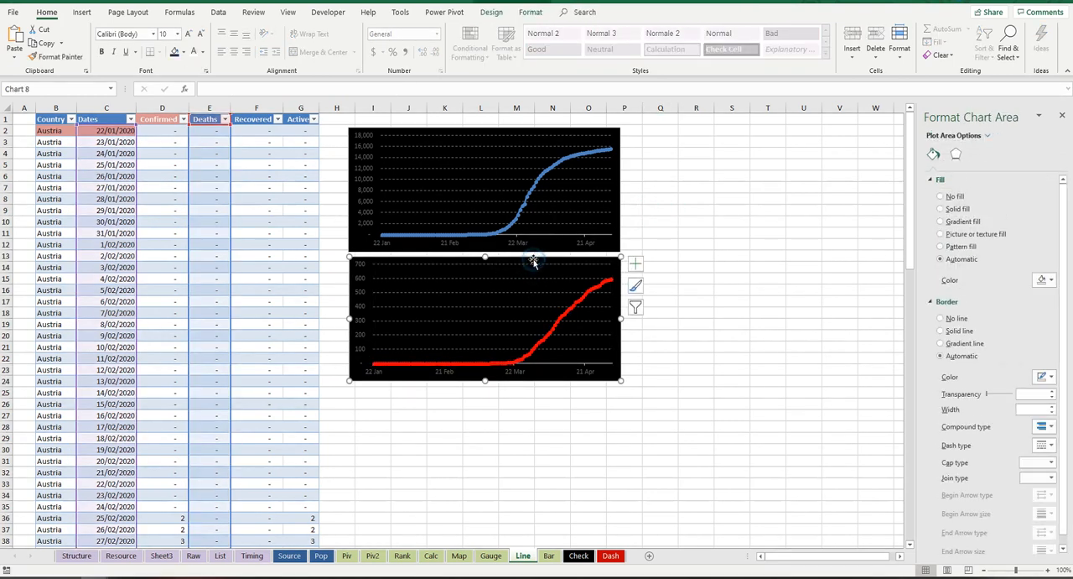
pyautogui.click(369, 392)
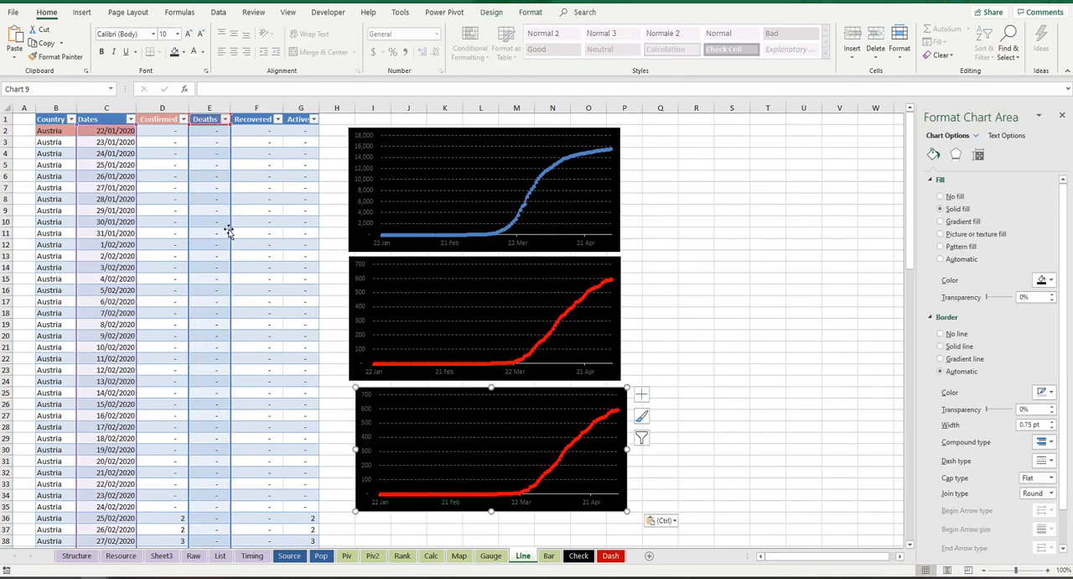
pyautogui.moveTo(224, 319); pyautogui.dragTo(256, 319)
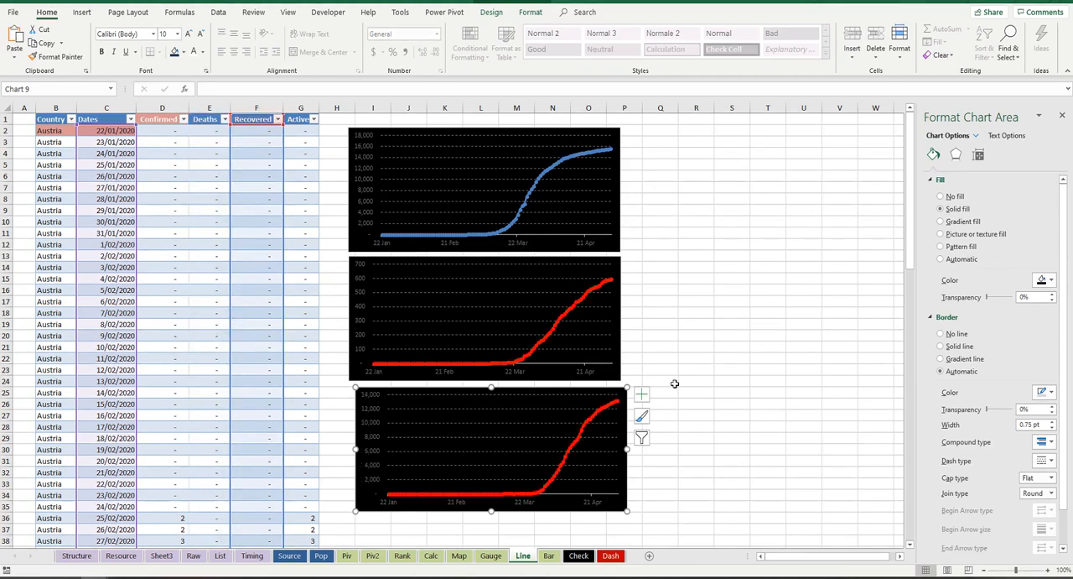
# Step: Recolor the Recovered series line and markers light green and align its chart beneath the Deaths chart
pyautogui.click(600, 420)
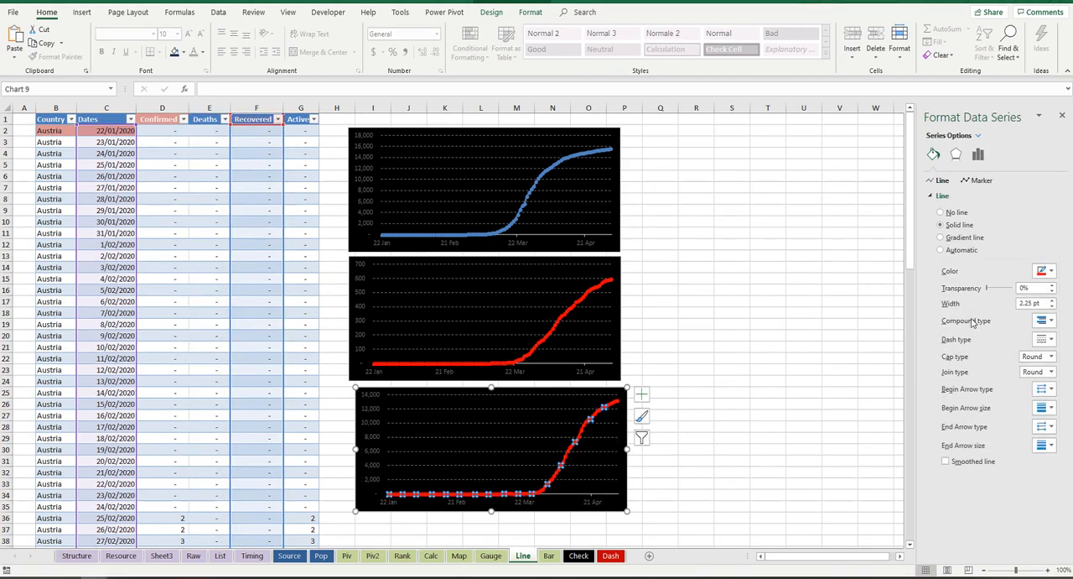
pyautogui.click(1052, 272)
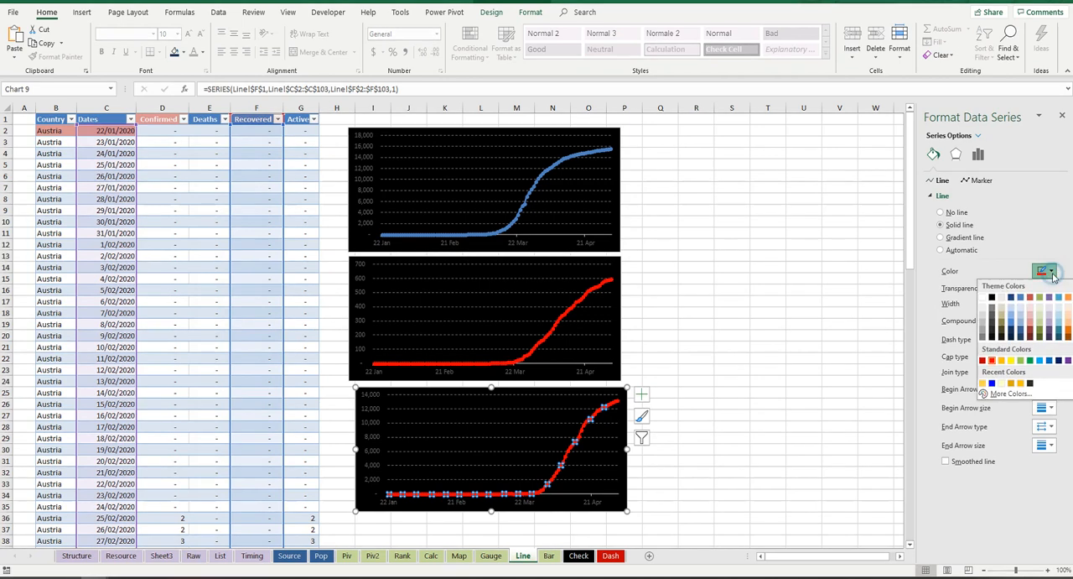
pyautogui.click(1023, 361)
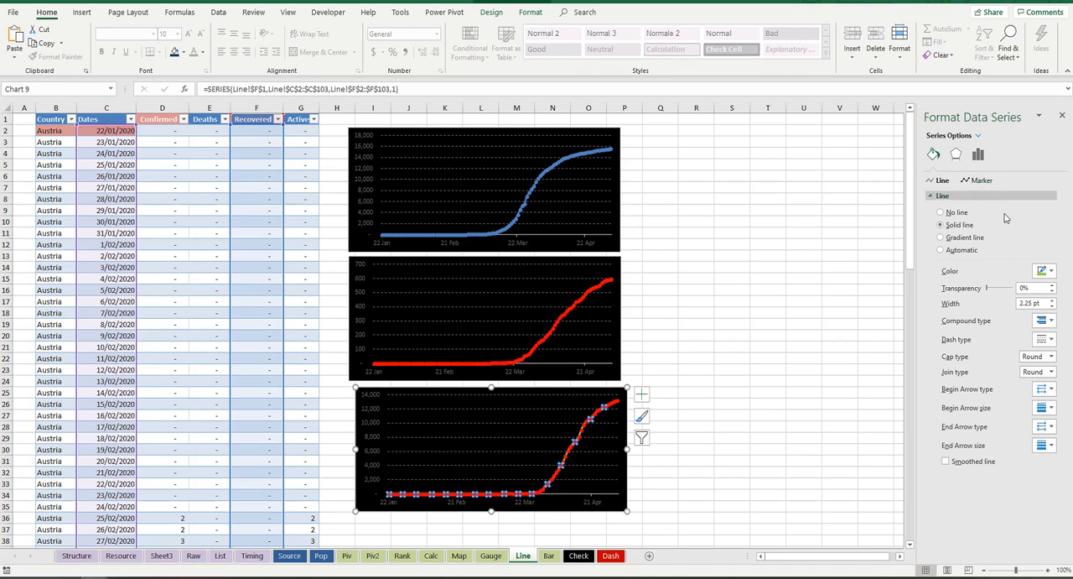
pyautogui.click(974, 182)
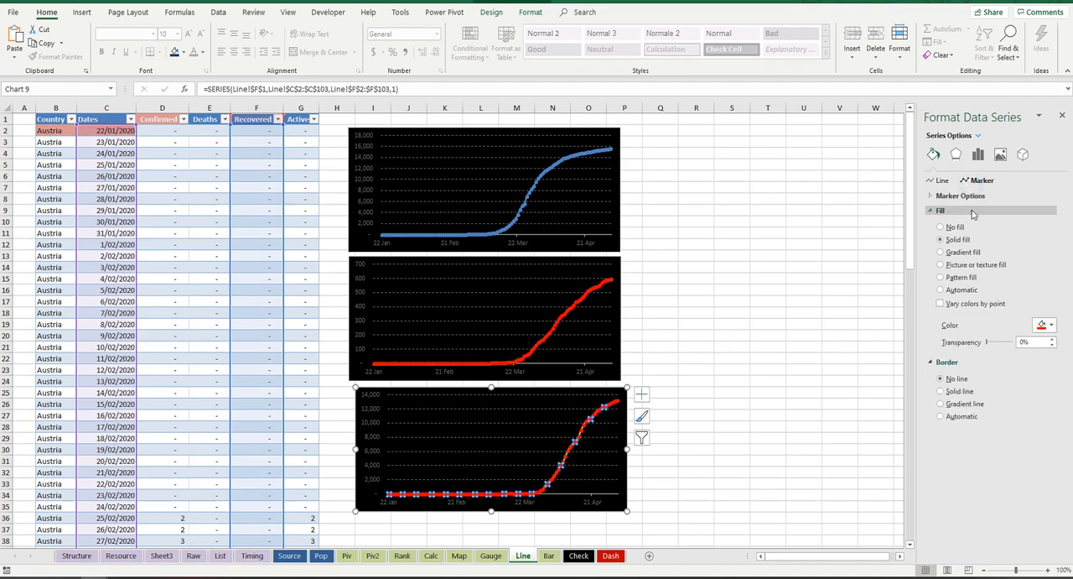
pyautogui.click(1053, 324)
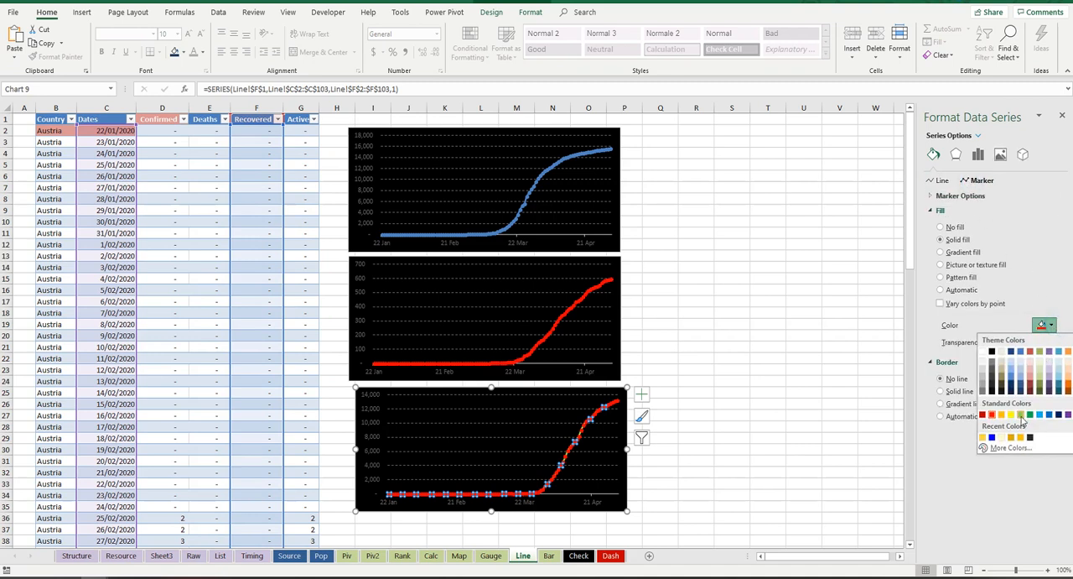
pyautogui.click(1021, 415)
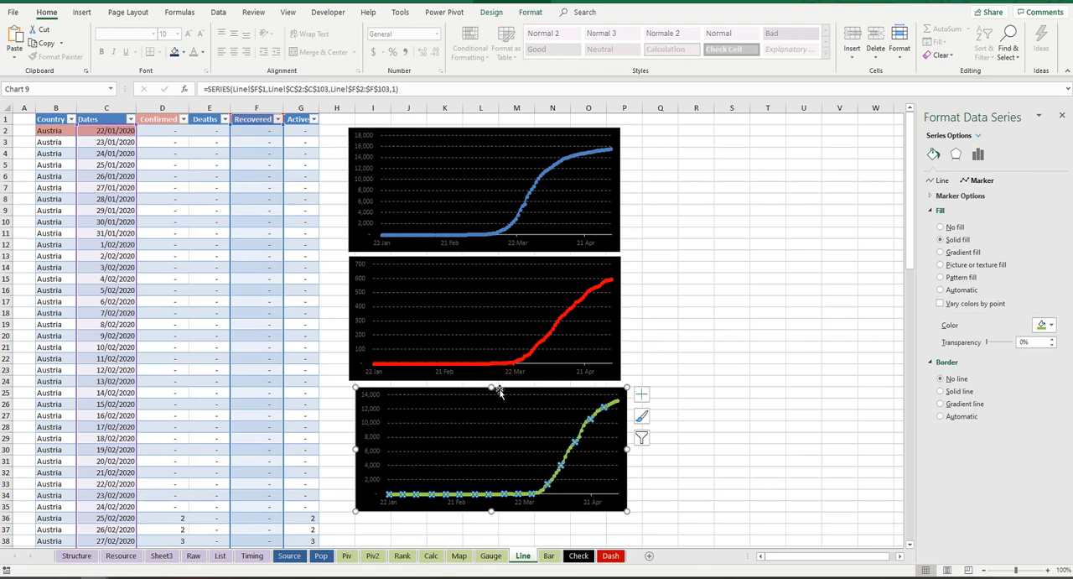
pyautogui.moveTo(502, 388); pyautogui.dragTo(494, 387)
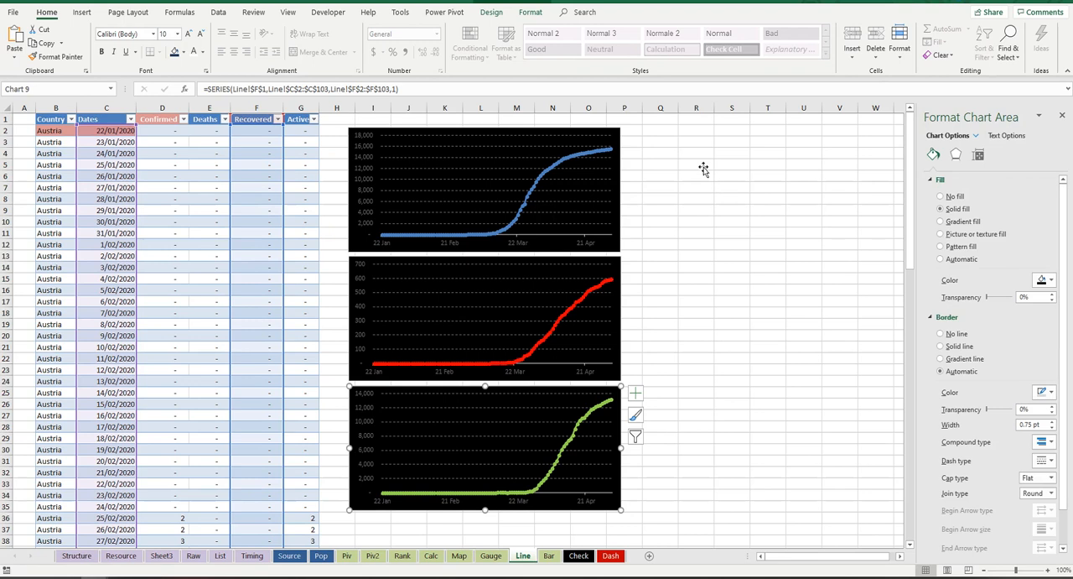
# Step: Duplicate the Recovered chart and place the copy beside the Confirmed chart, starting at row 2
pyautogui.hotkey('ctrl', 'c')
pyautogui.click(656, 139)
pyautogui.hotkey('ctrl', 'v')
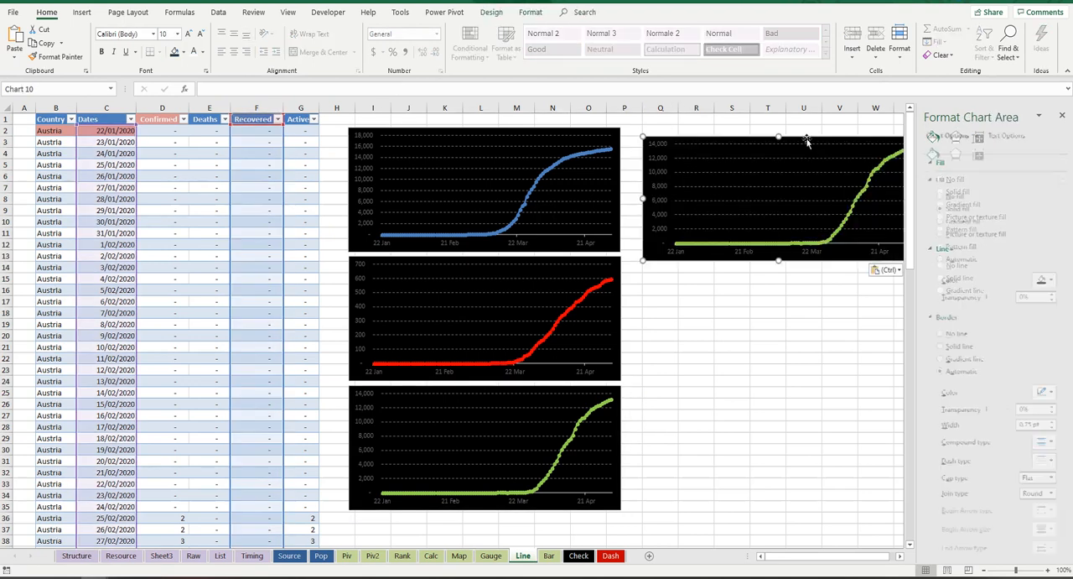
pyautogui.moveTo(801, 134); pyautogui.dragTo(788, 131)
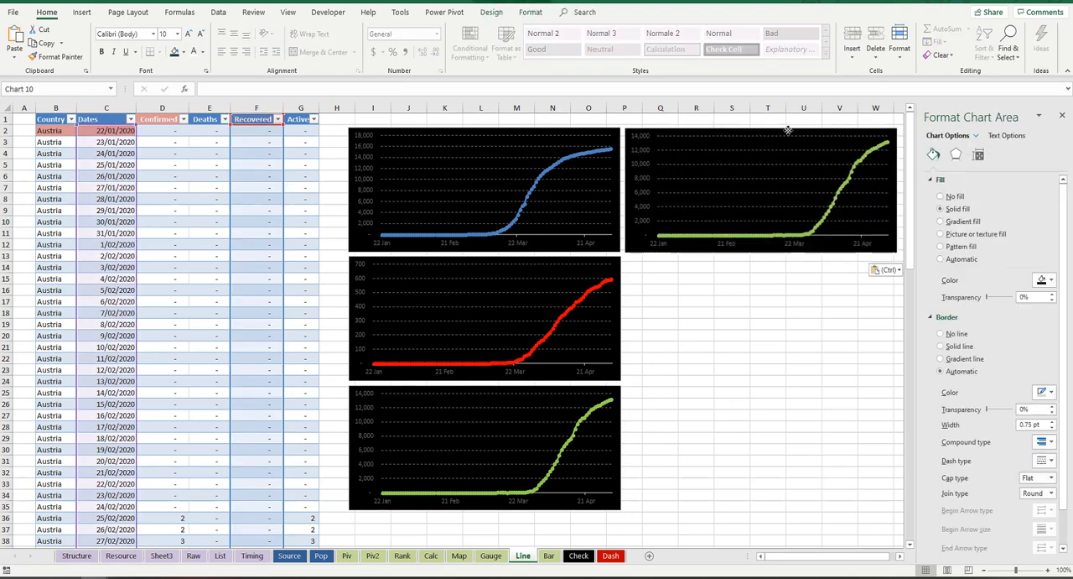
# Step: Repoint the new copy's series to the Active column and color its line orange
pyautogui.click(840, 188)
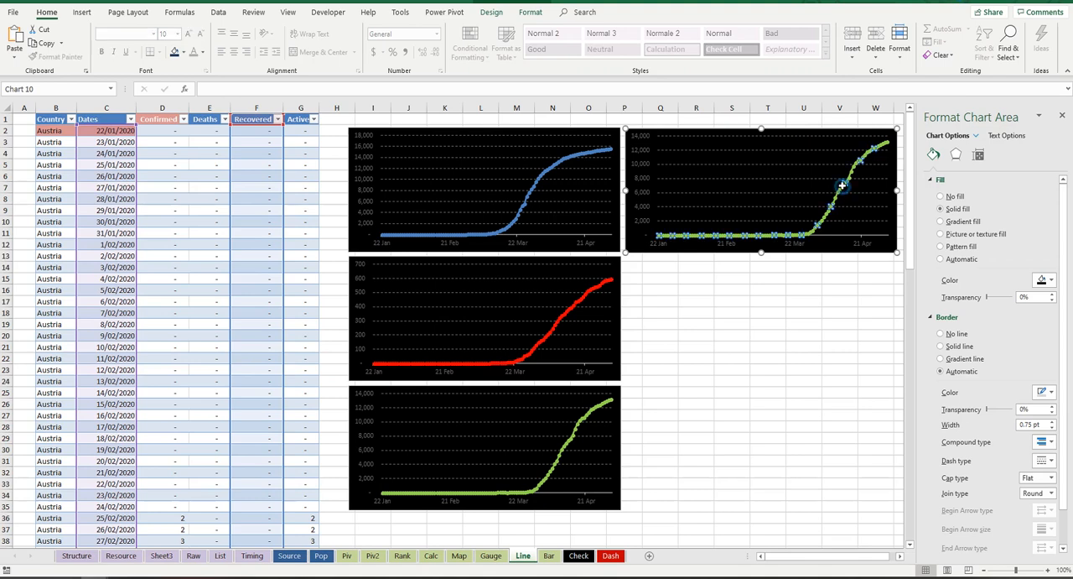
pyautogui.moveTo(283, 154); pyautogui.dragTo(302, 128)
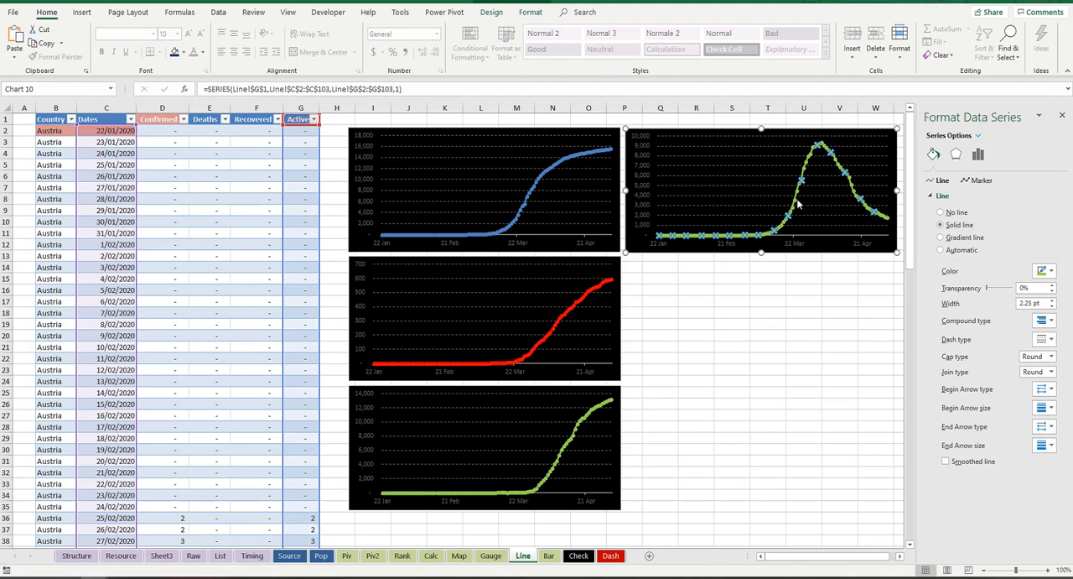
pyautogui.click(1048, 271)
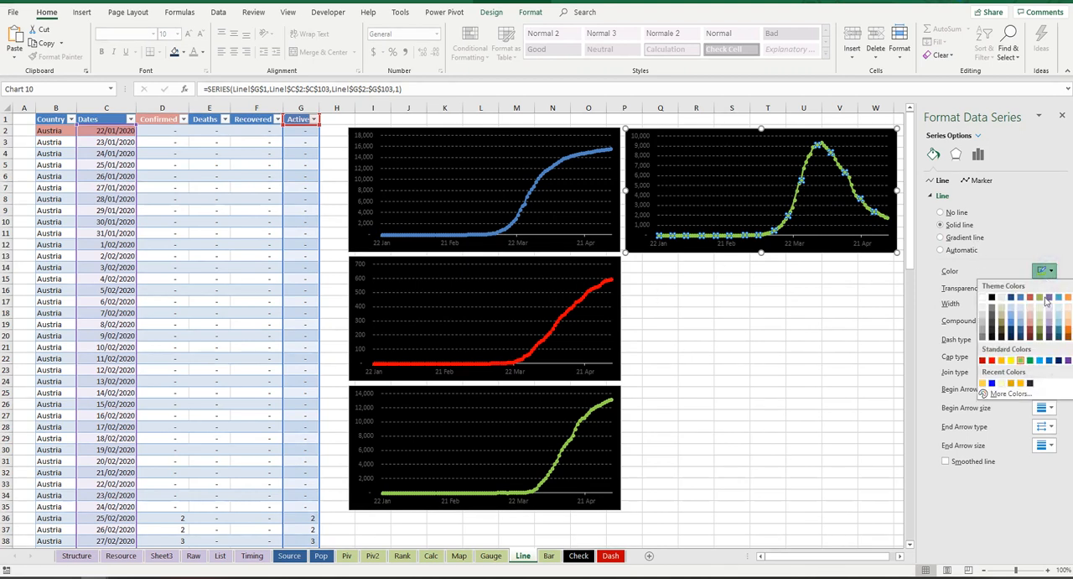
pyautogui.click(1003, 360)
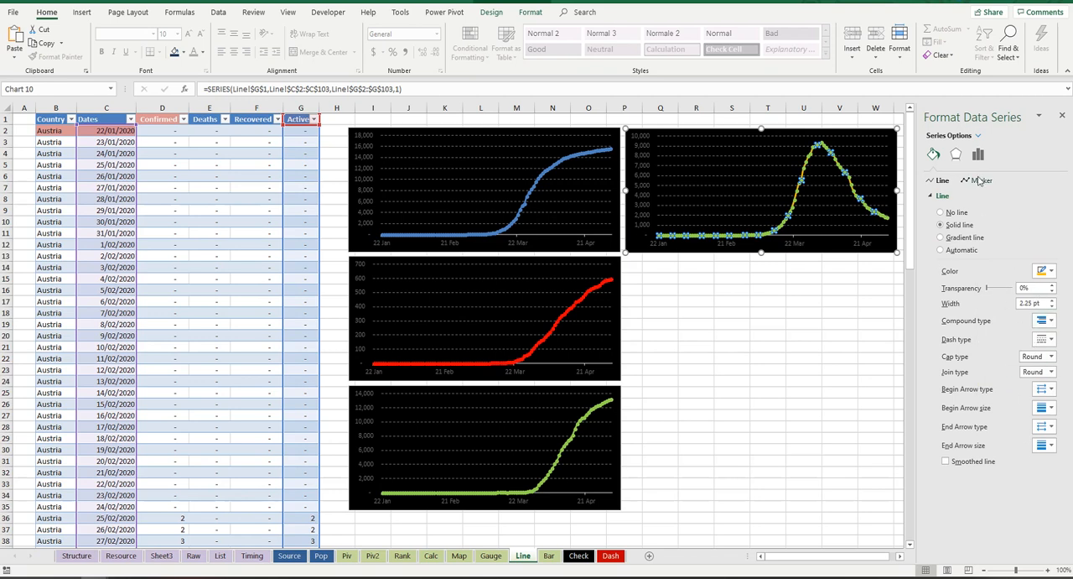
# Step: Give the Active series markers a solid orange fill
pyautogui.click(978, 180)
pyautogui.click(957, 195)
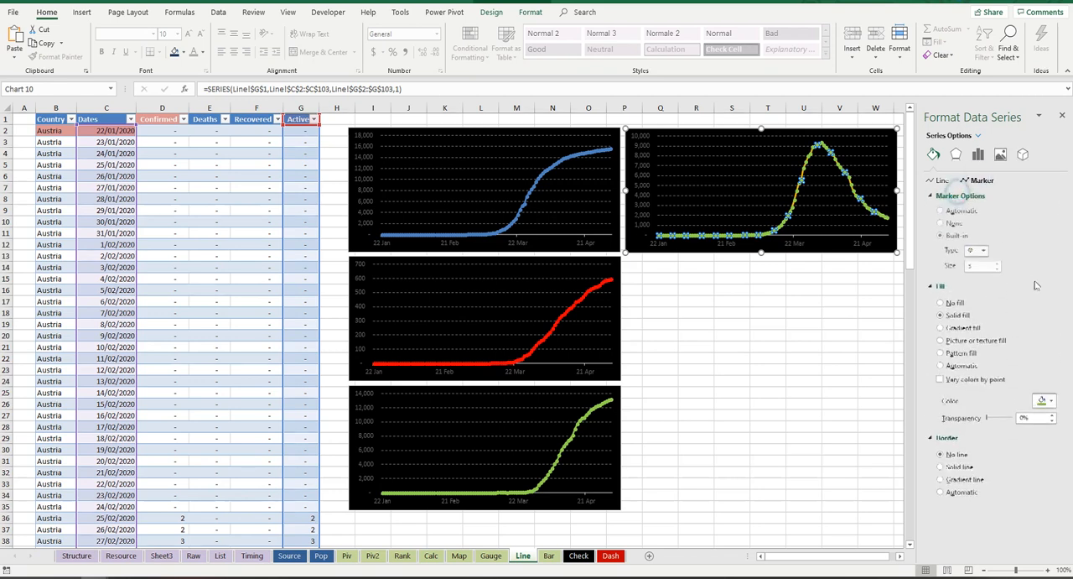
pyautogui.click(1050, 401)
pyautogui.click(1002, 489)
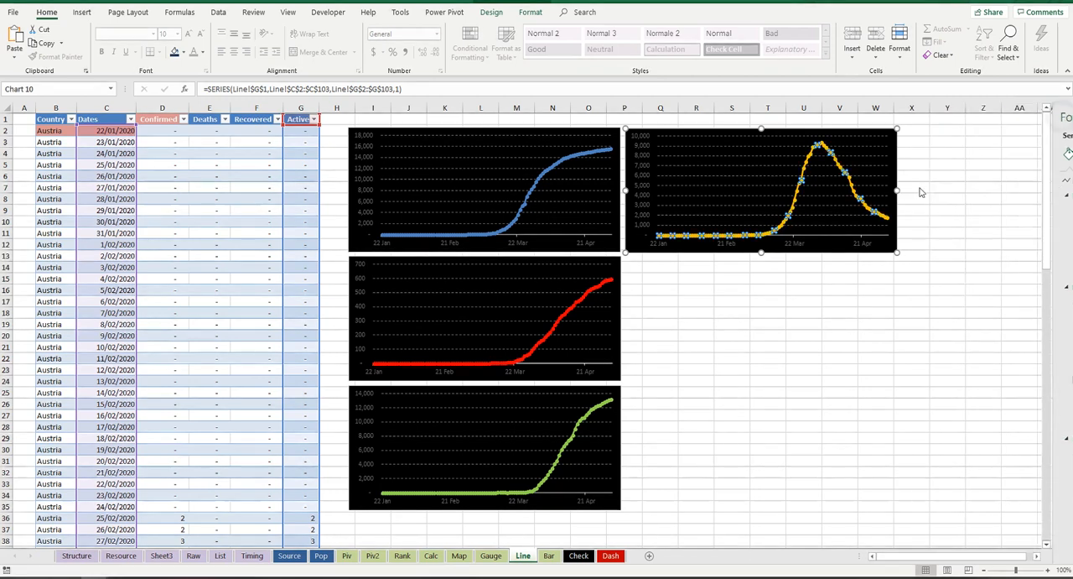
# Step: Close the formatting pane and nudge the Active chart closer to the Confirmed chart, with their upper edges level
pyautogui.click(1062, 115)
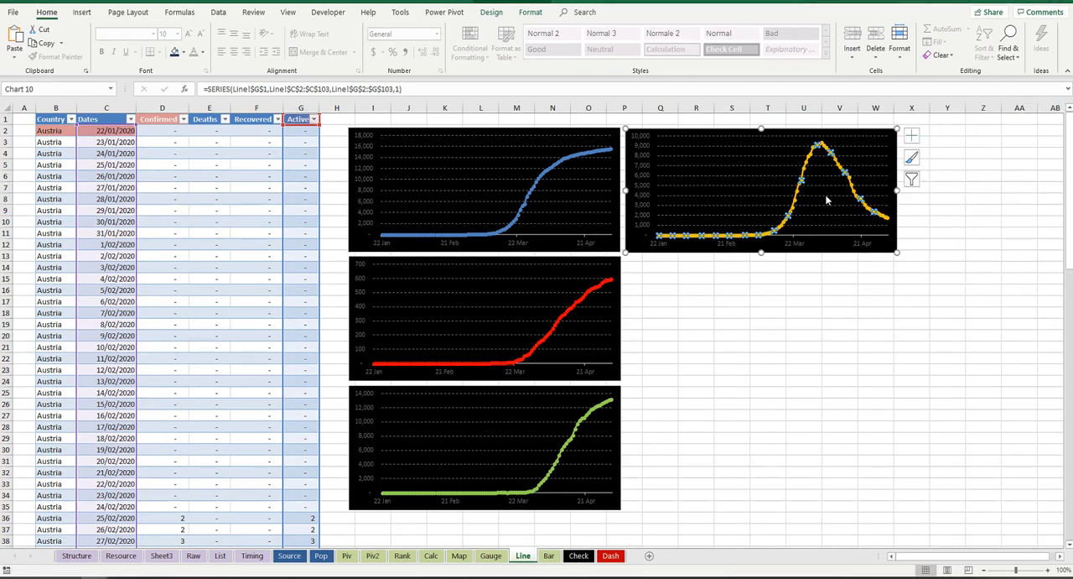
pyautogui.click(607, 122)
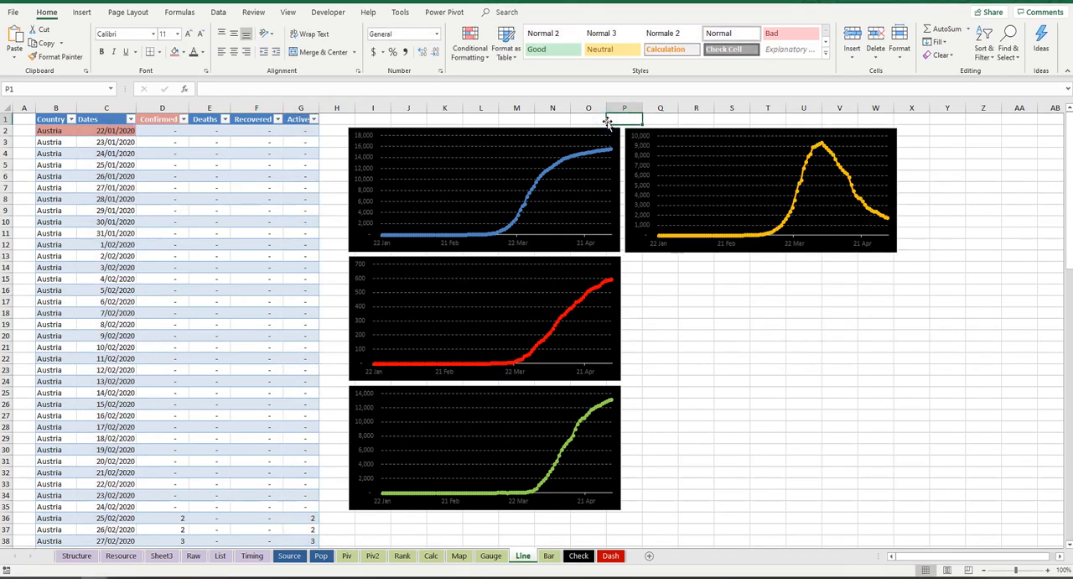
pyautogui.click(657, 130)
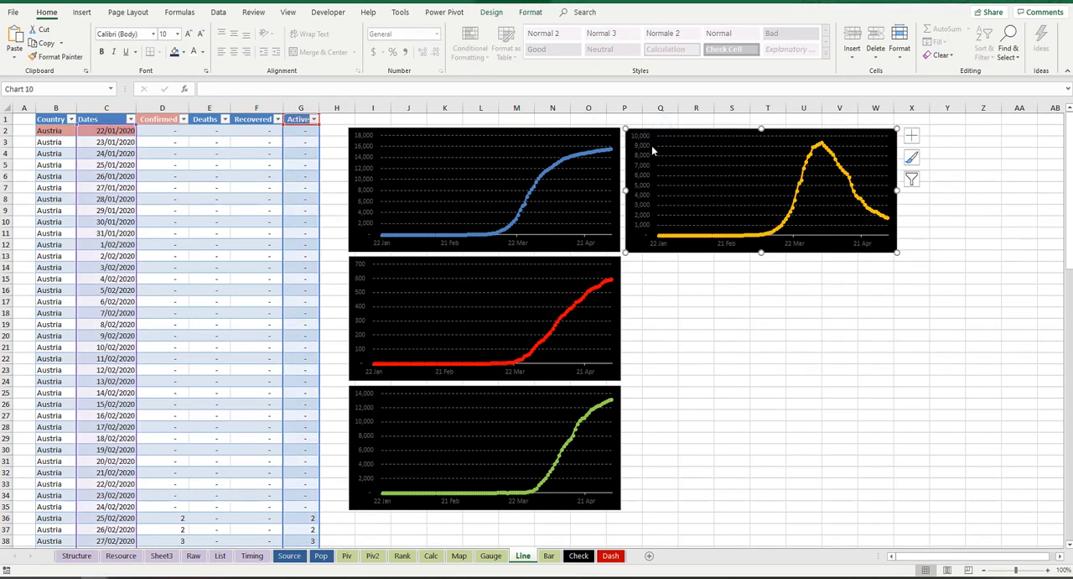
pyautogui.moveTo(804, 130); pyautogui.dragTo(801, 130)
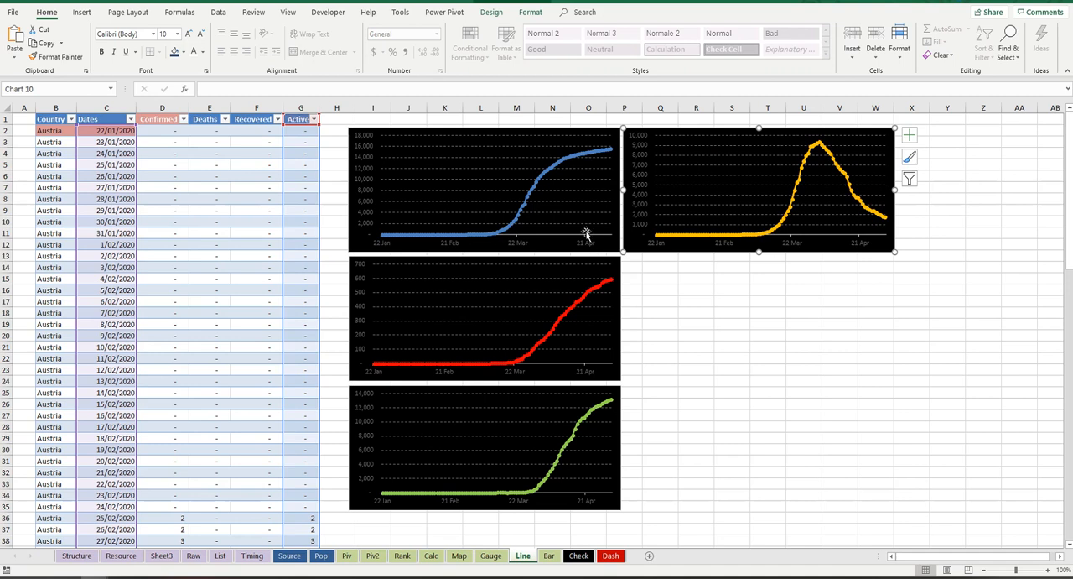
# Step: Copy all four line charts together and paste them onto the Dash sheet below the Virus Confirmed Growth heading
pyautogui.click(525, 139)
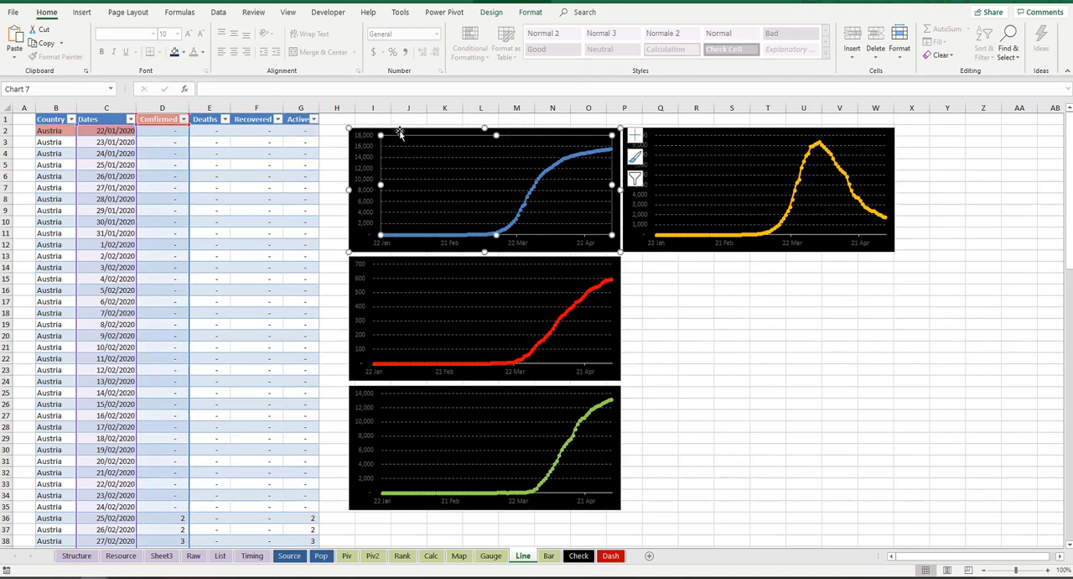
pyautogui.keyDown('ctrl'); pyautogui.click(728, 130); pyautogui.keyUp('ctrl')
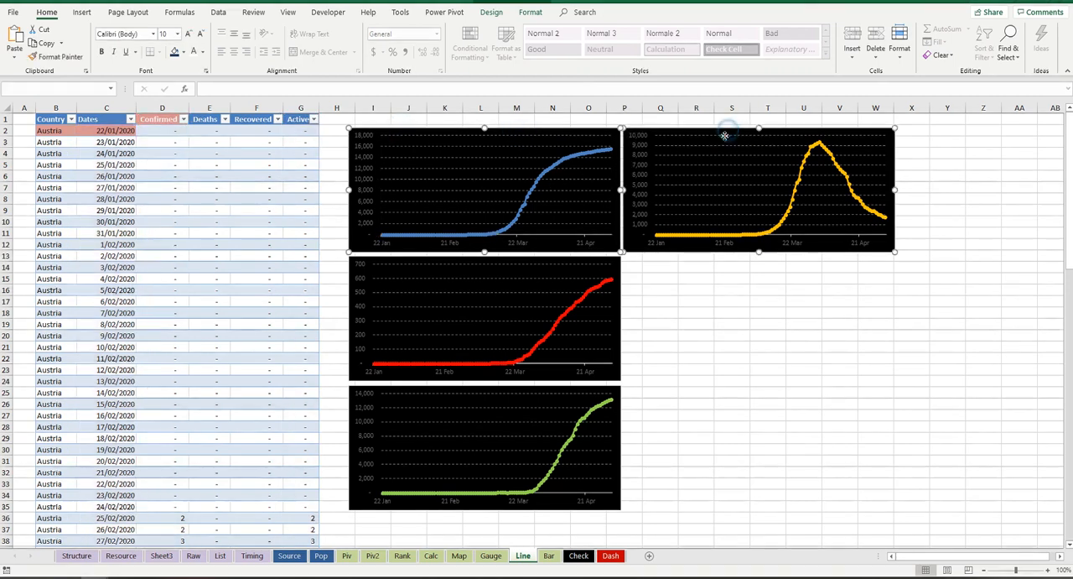
pyautogui.keyDown('ctrl'); pyautogui.click(527, 277); pyautogui.keyUp('ctrl')
pyautogui.keyDown('ctrl'); pyautogui.click(525, 389); pyautogui.keyUp('ctrl')
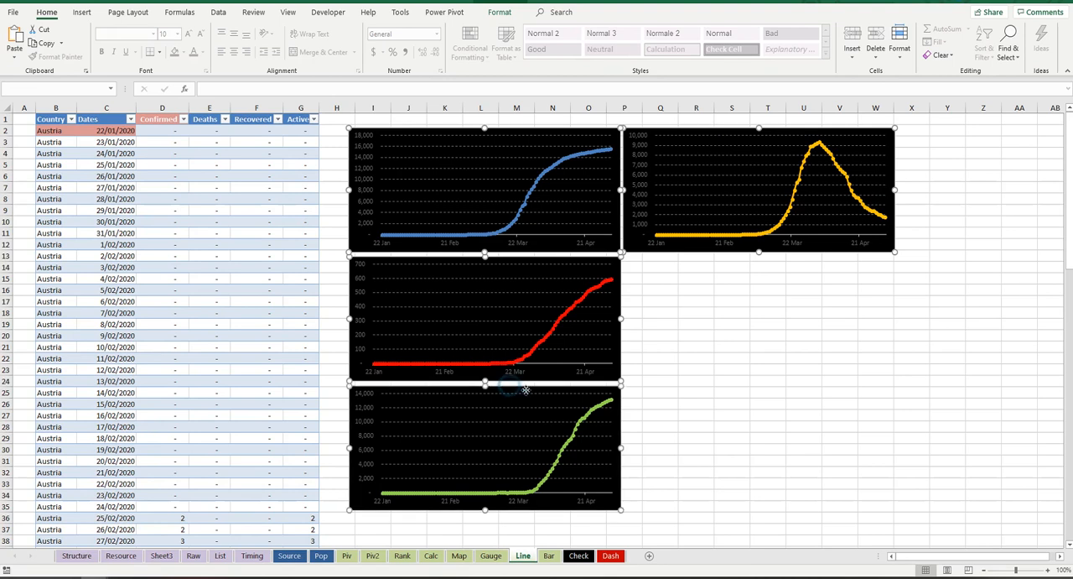
pyautogui.click(618, 557)
pyautogui.scroll(-5, 650, 390)
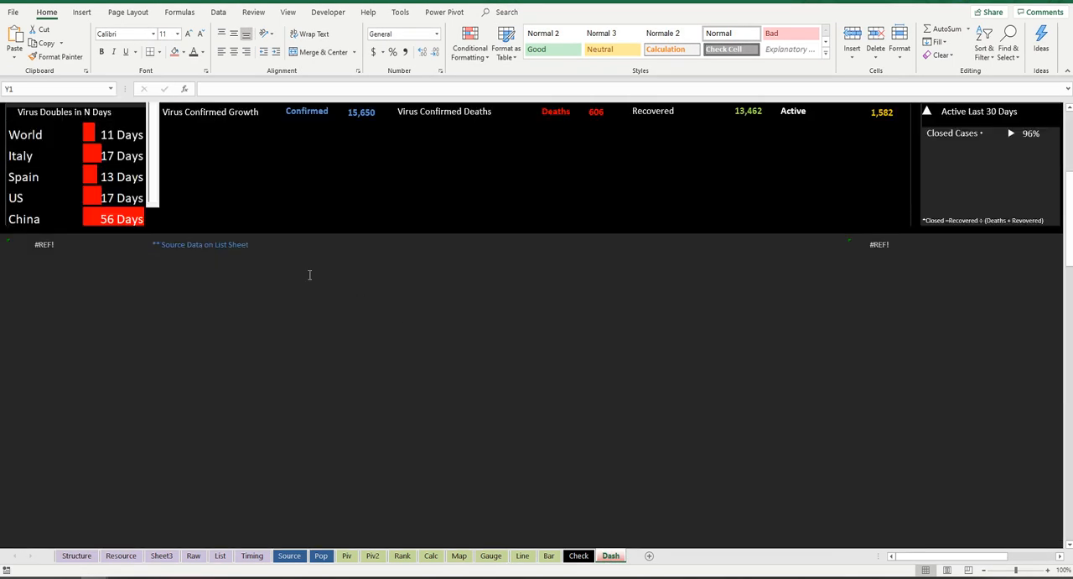
pyautogui.scroll(6, 307, 273)
pyautogui.scroll(-2, 421, 439)
pyautogui.click(199, 339)
pyautogui.hotkey('ctrl', 'v')
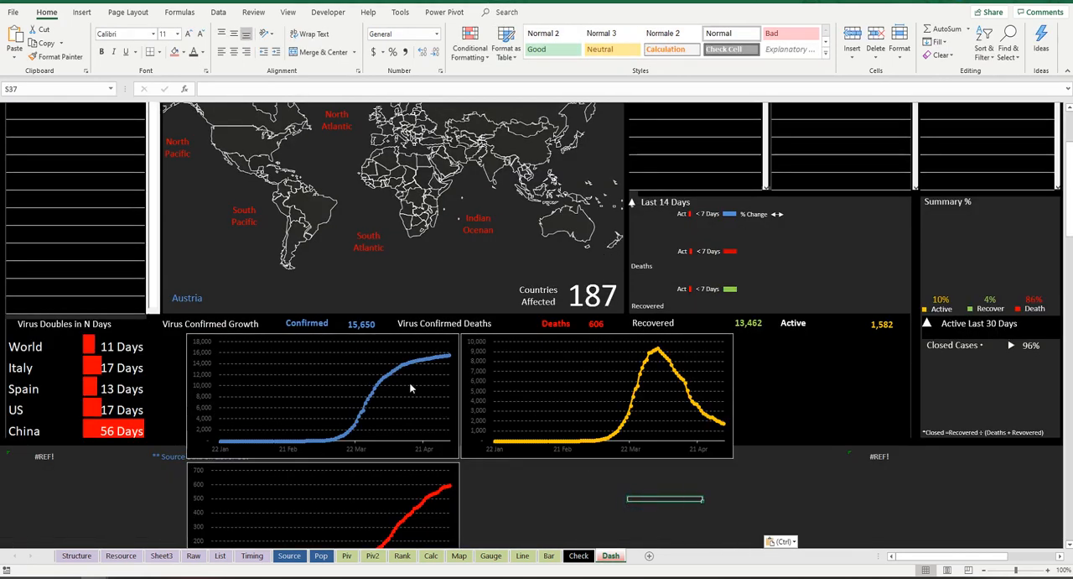
# Step: Remove the border line from all four pasted line charts: Confirmed, Active, Deaths and Recovered
pyautogui.scroll(-3, 486, 495)
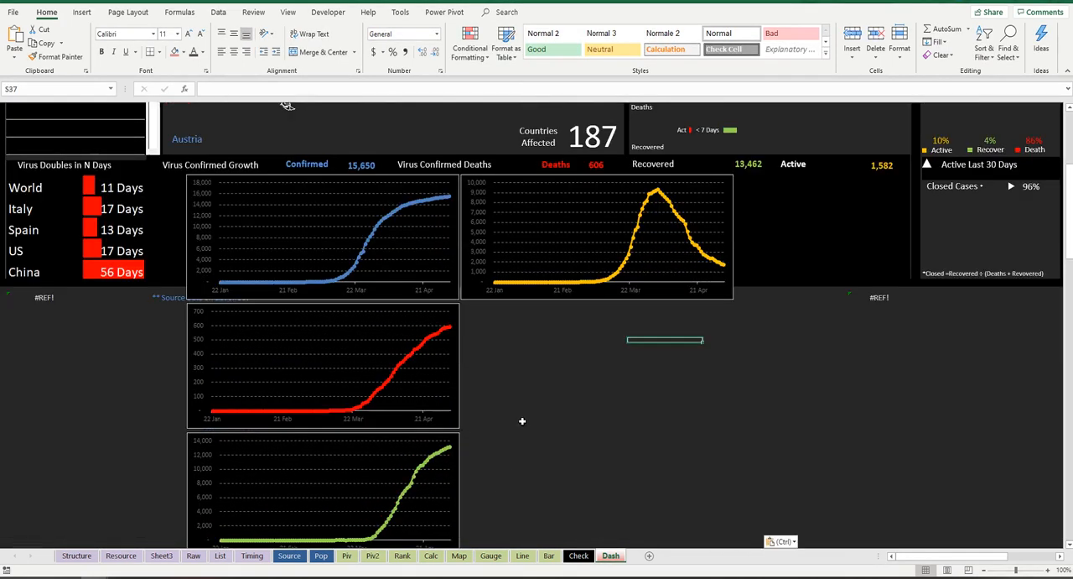
pyautogui.scroll(-1, 509, 324)
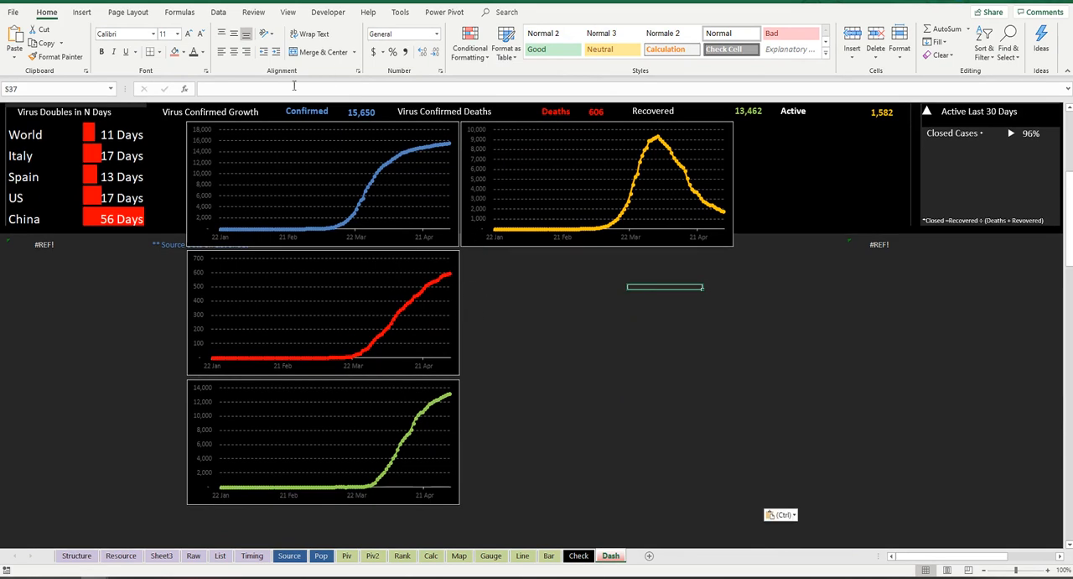
pyautogui.click(264, 121)
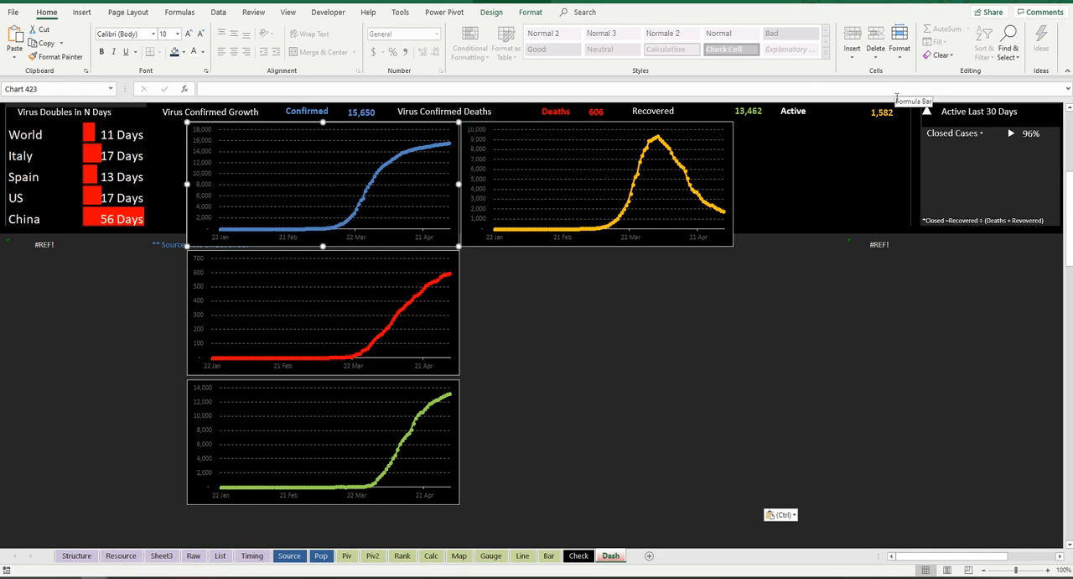
pyautogui.hotkey('ctrl', '1')
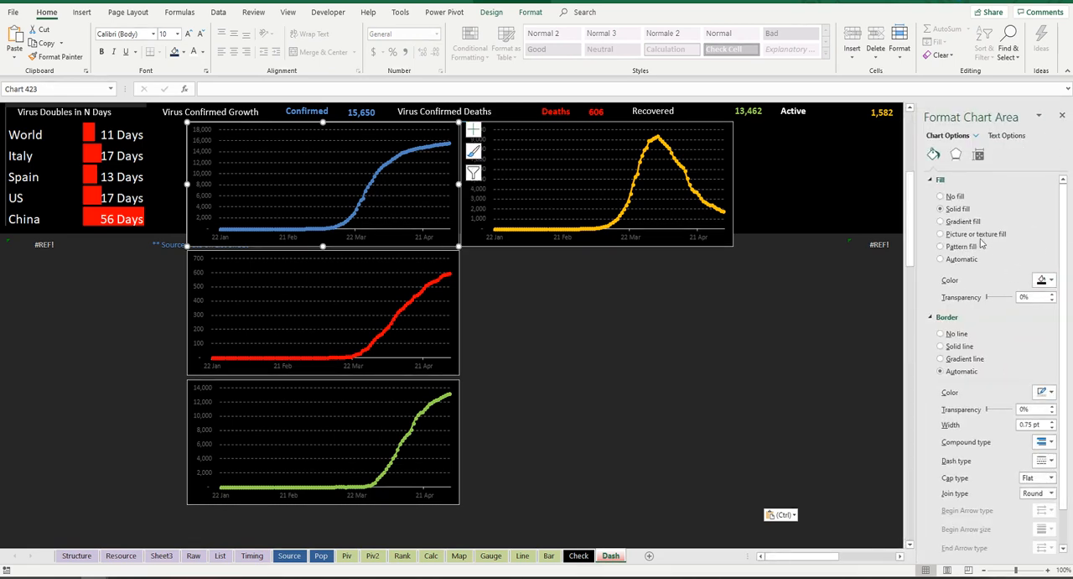
pyautogui.click(941, 333)
pyautogui.click(652, 245)
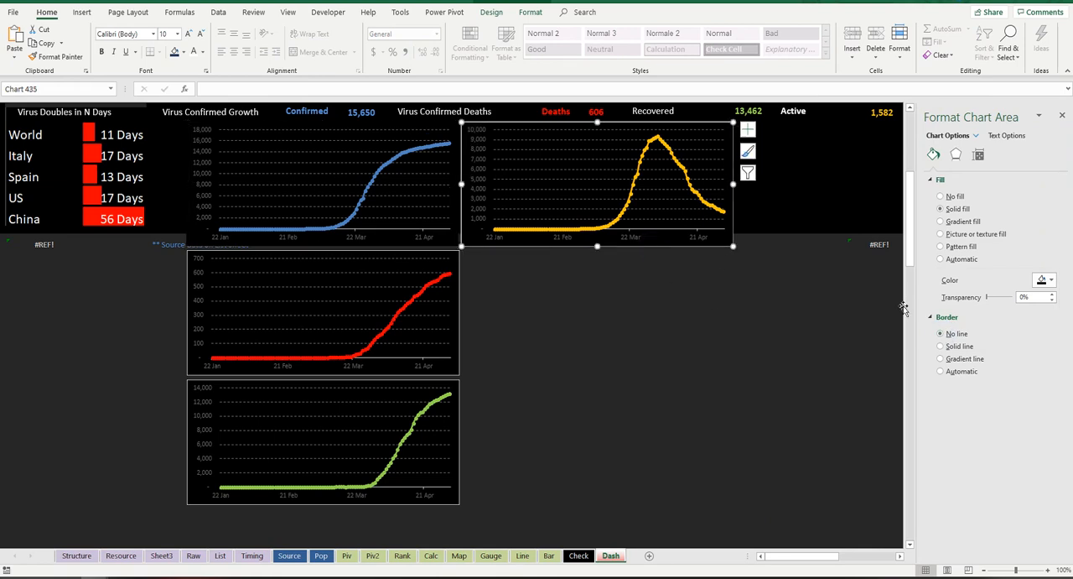
pyautogui.click(942, 334)
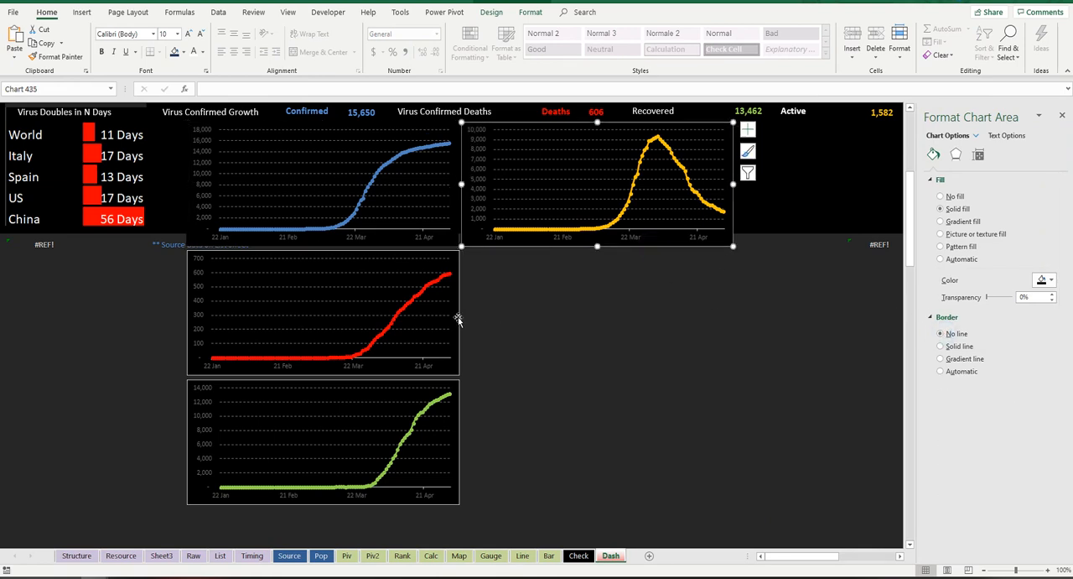
pyautogui.click(457, 319)
pyautogui.click(941, 333)
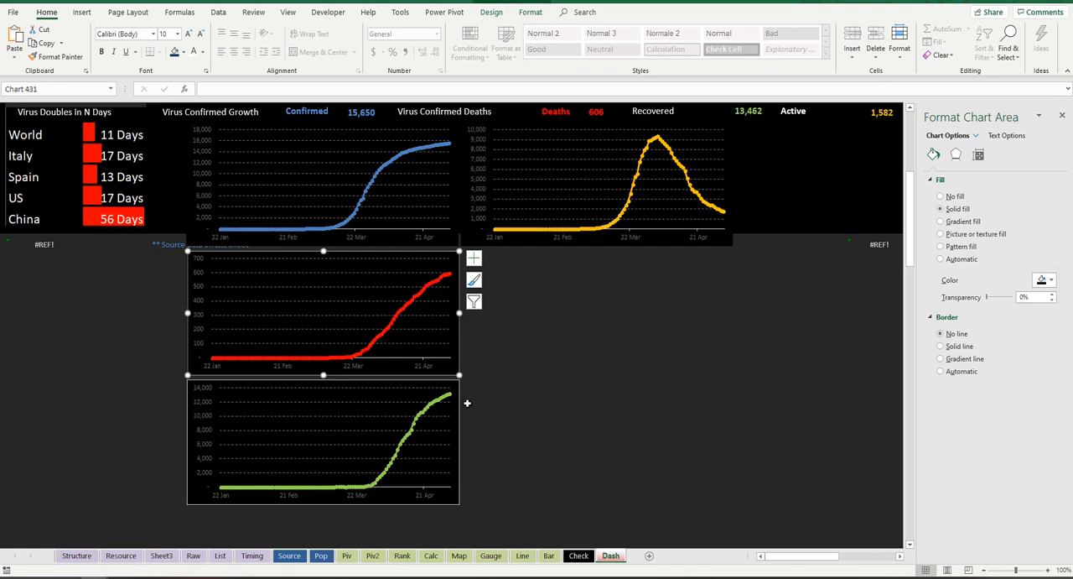
pyautogui.click(460, 405)
pyautogui.click(941, 333)
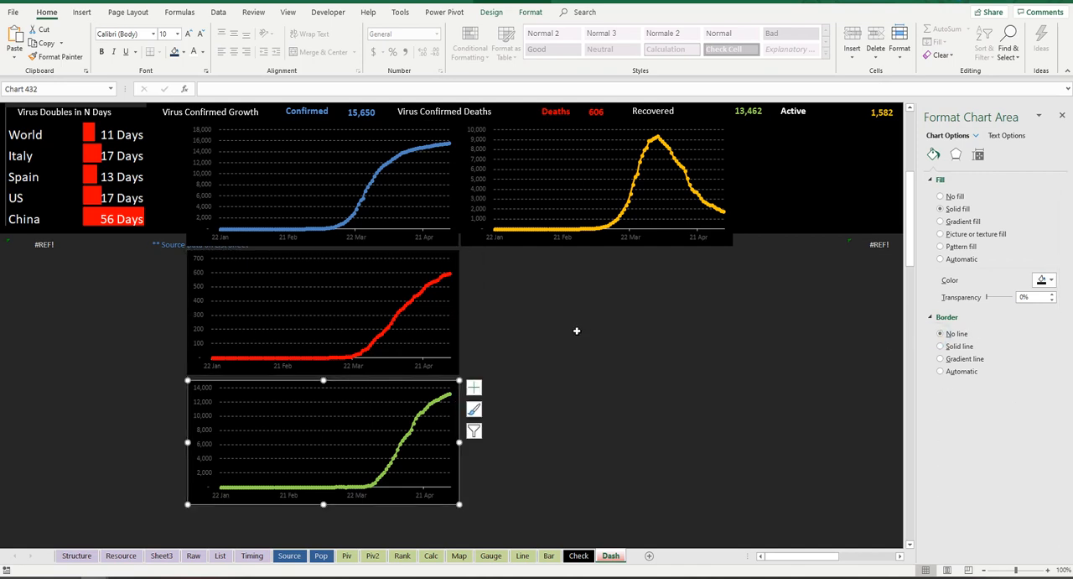
pyautogui.click(556, 278)
# Step: Shift the Confirmed chart left beneath the Virus Confirmed Growth heading and move the Active chart down below the dashboard's black band
pyautogui.scroll(3, 554, 285)
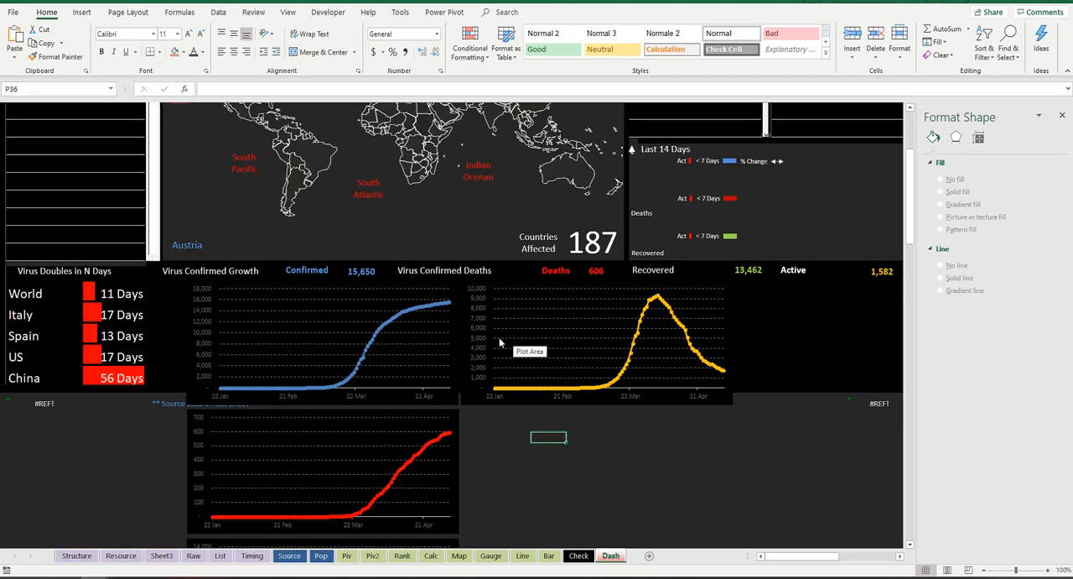
pyautogui.click(453, 397)
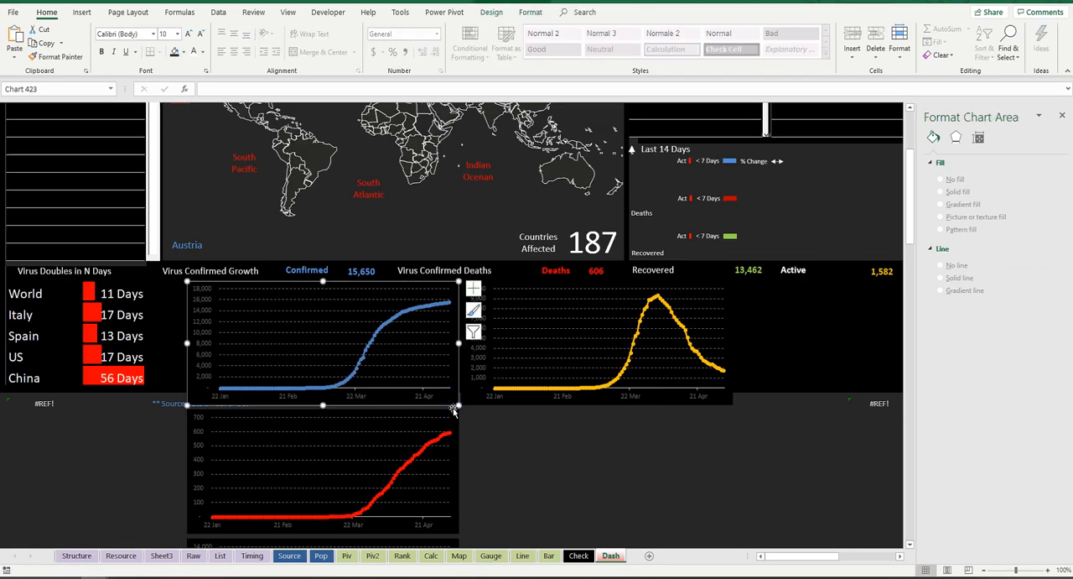
pyautogui.moveTo(453, 397); pyautogui.dragTo(417, 403)
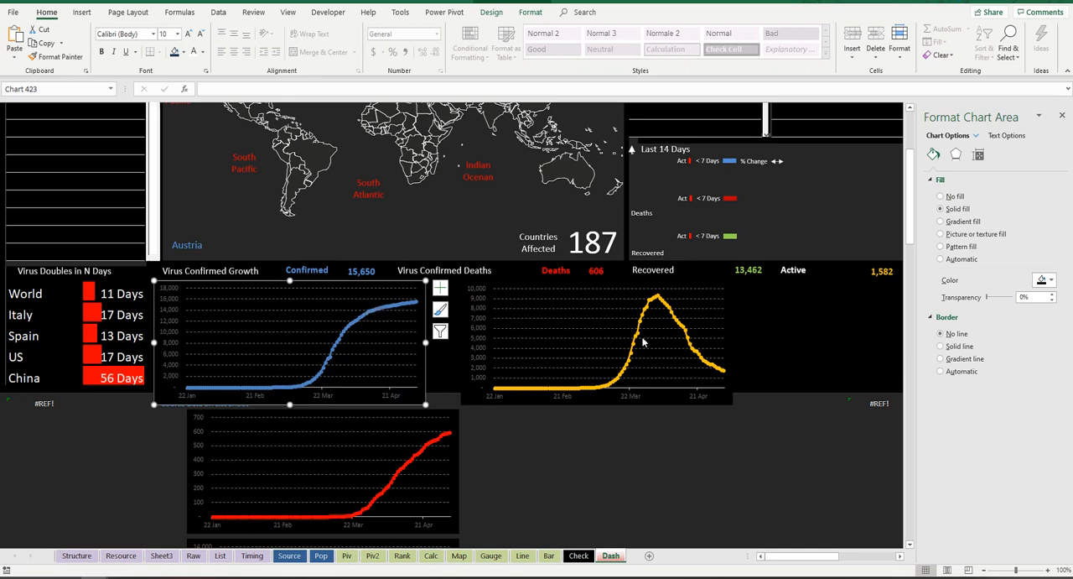
pyautogui.click(637, 286)
pyautogui.moveTo(637, 286); pyautogui.dragTo(689, 405)
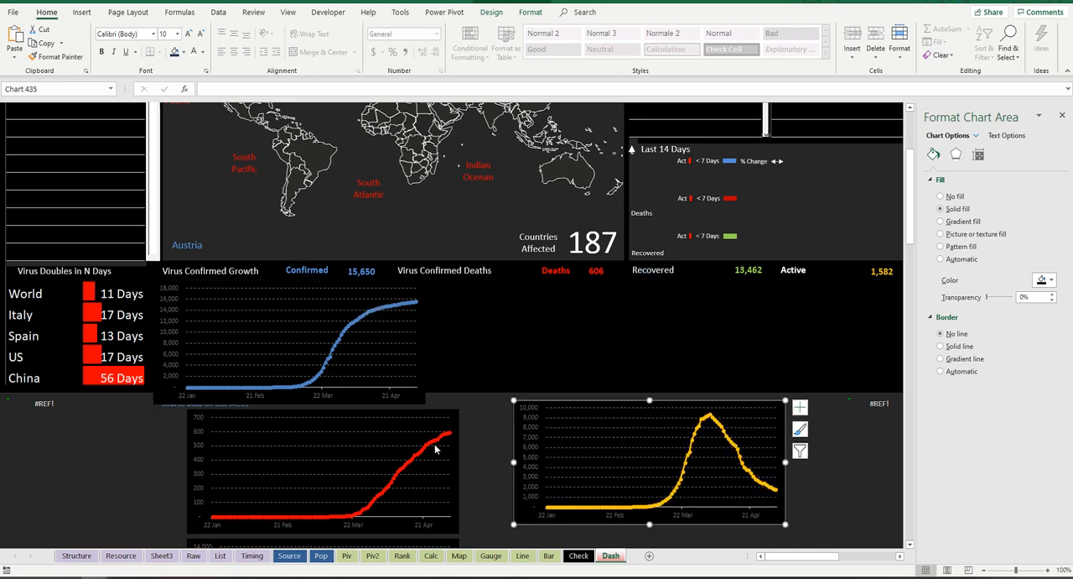
# Step: Place the Deaths chart beside the Confirmed chart and raise both so they end within the black band
pyautogui.click(427, 414)
pyautogui.moveTo(428, 415); pyautogui.dragTo(650, 269)
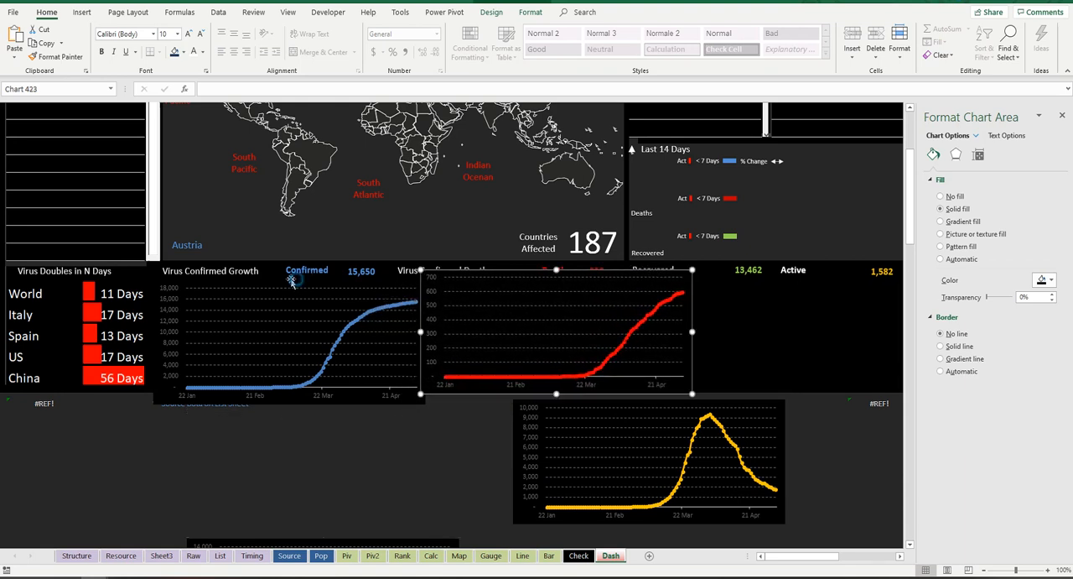
pyautogui.click(240, 285)
pyautogui.moveTo(241, 285)
pyautogui.mouseDown()
pyautogui.moveTo(247, 262)
pyautogui.moveTo(239, 279)
pyautogui.moveTo(237, 271)
pyautogui.mouseUp()
pyautogui.click(599, 277)
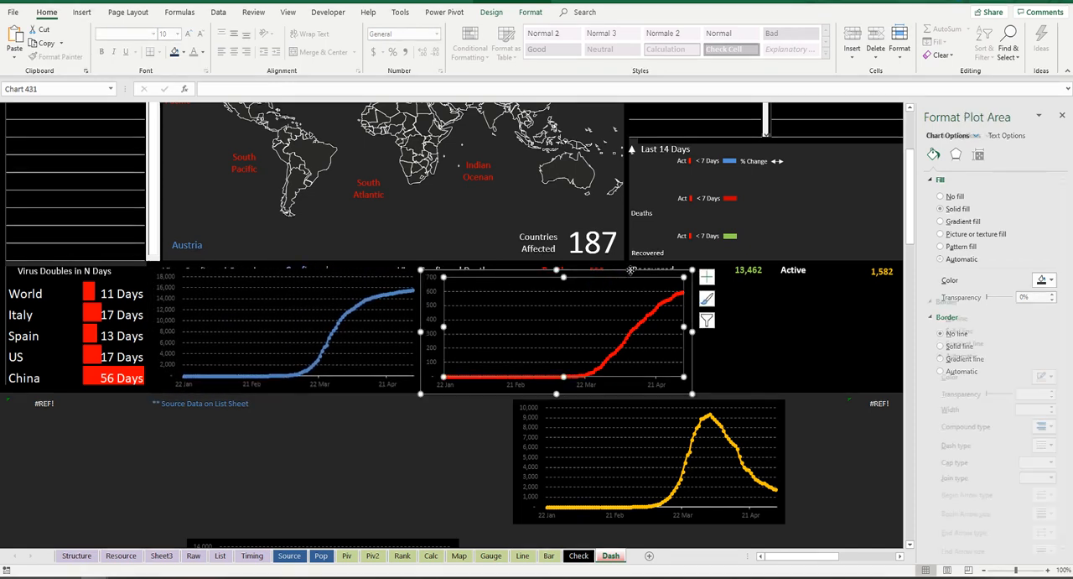
pyautogui.moveTo(632, 269); pyautogui.dragTo(635, 266)
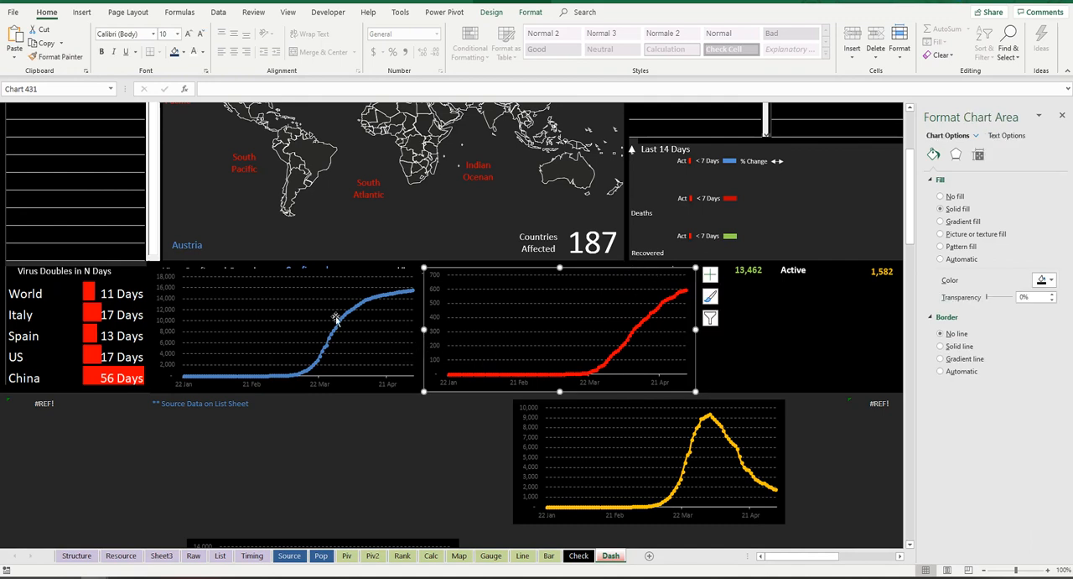
# Step: Select the Confirmed and Deaths charts together and reduce their width and height so their headings stay uncovered
pyautogui.keyDown('ctrl'); pyautogui.click(317, 285); pyautogui.keyUp('ctrl')
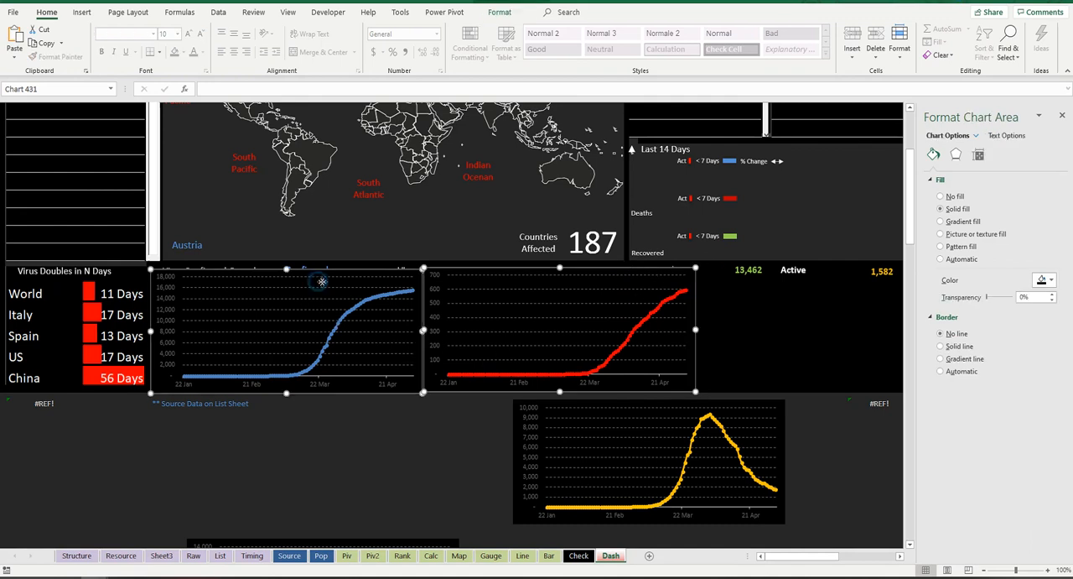
pyautogui.moveTo(694, 330); pyautogui.dragTo(657, 331)
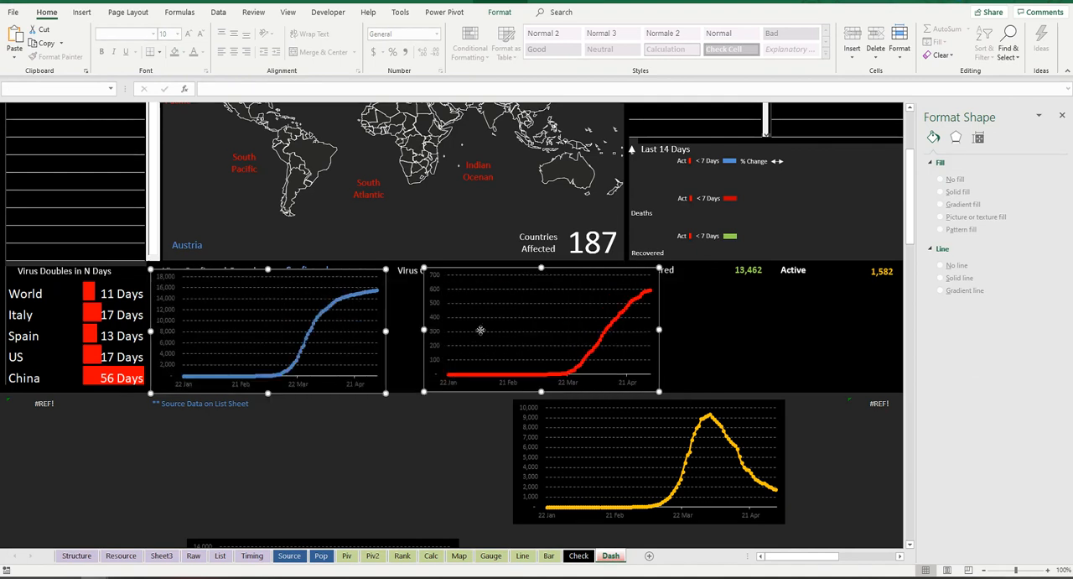
pyautogui.moveTo(541, 269); pyautogui.dragTo(571, 283)
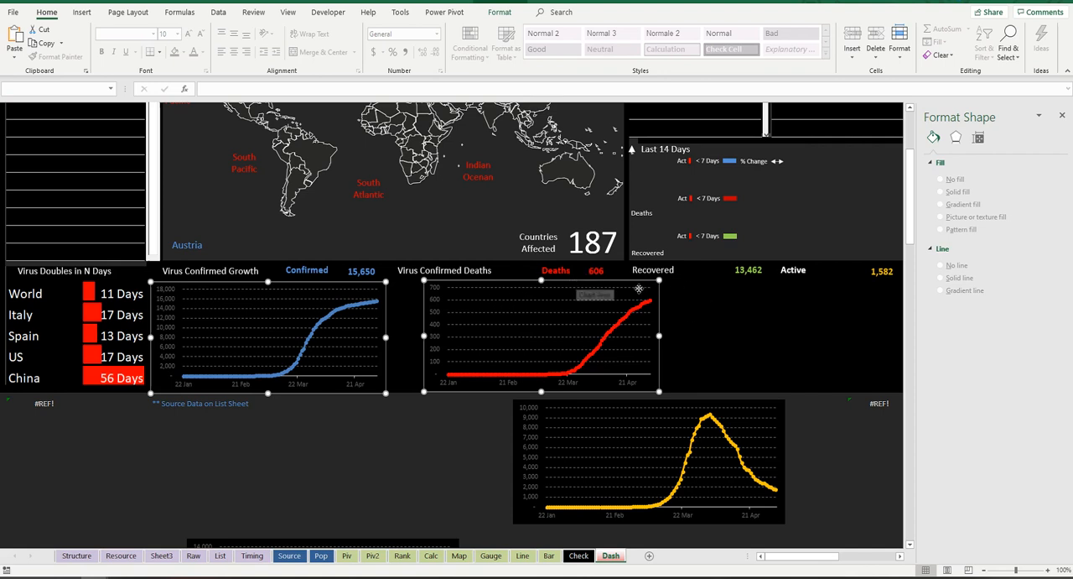
pyautogui.moveTo(386, 336); pyautogui.dragTo(373, 336)
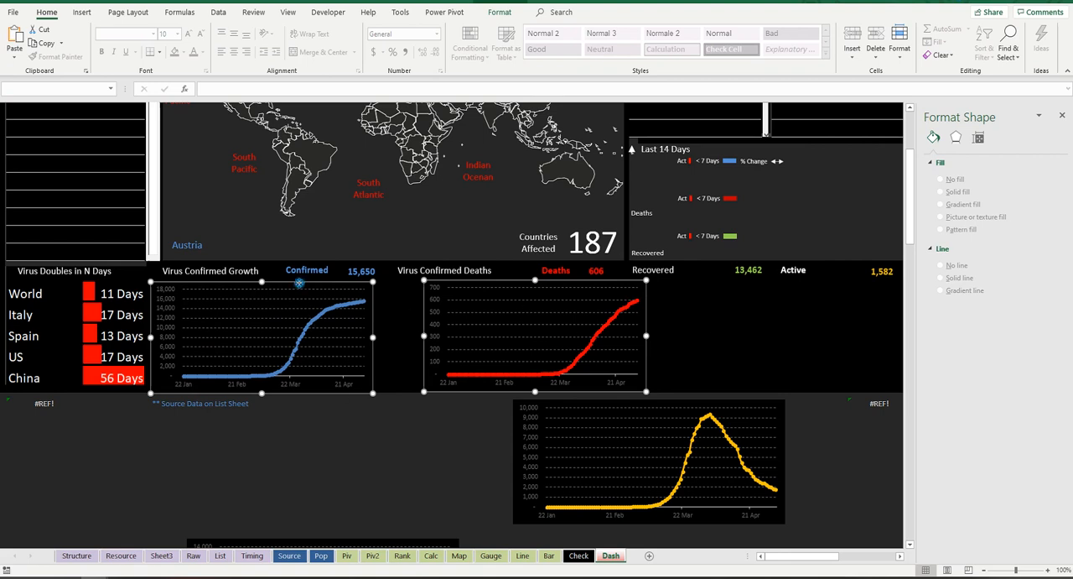
# Step: Nudge the resized pair upward, then shift the Deaths chart left to start beneath the Virus Confirmed Deaths heading
pyautogui.click(302, 280)
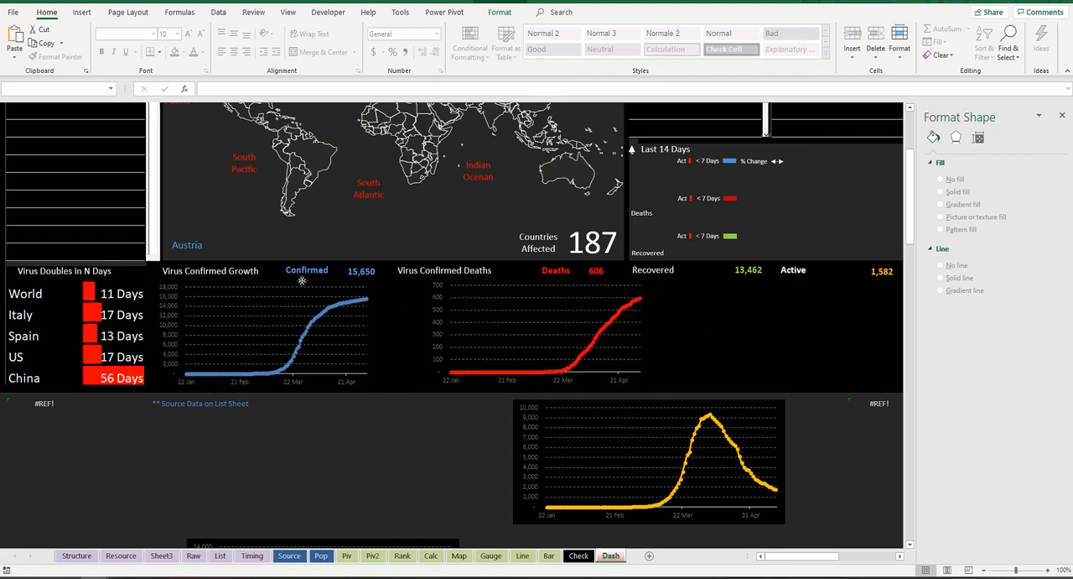
pyautogui.click(529, 281)
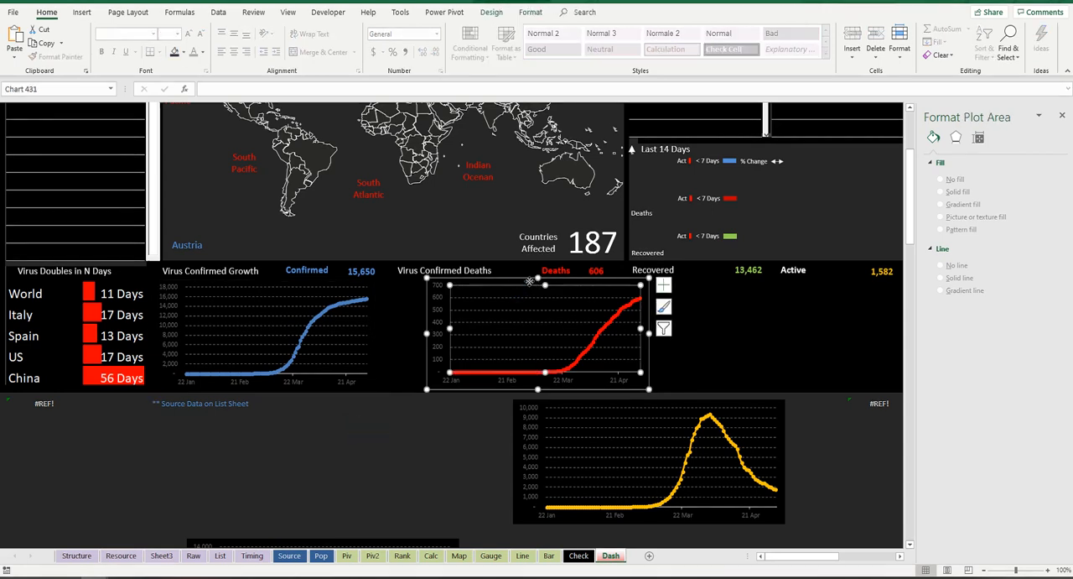
pyautogui.moveTo(527, 277); pyautogui.dragTo(496, 281)
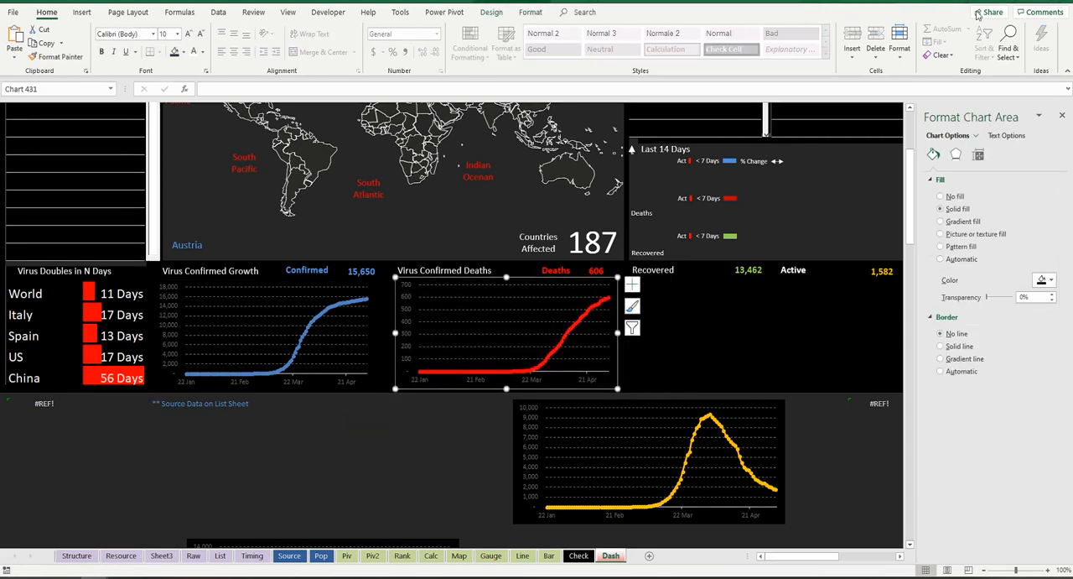
# Step: Widen the Confirmed and Deaths charts together to fill more of the space beneath their headings
pyautogui.click(348, 295)
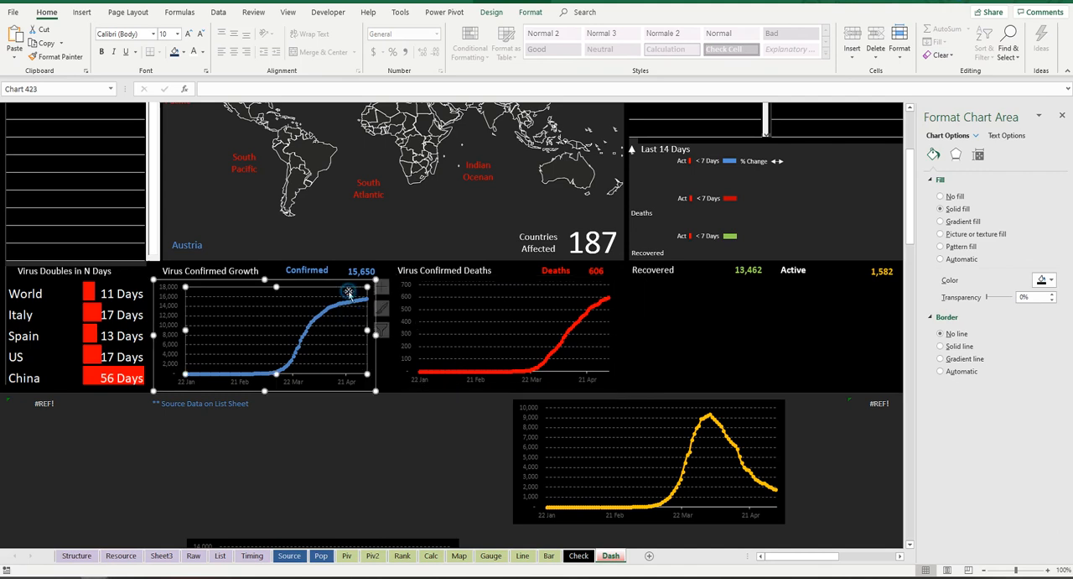
pyautogui.keyDown('ctrl'); pyautogui.click(448, 311); pyautogui.keyUp('ctrl')
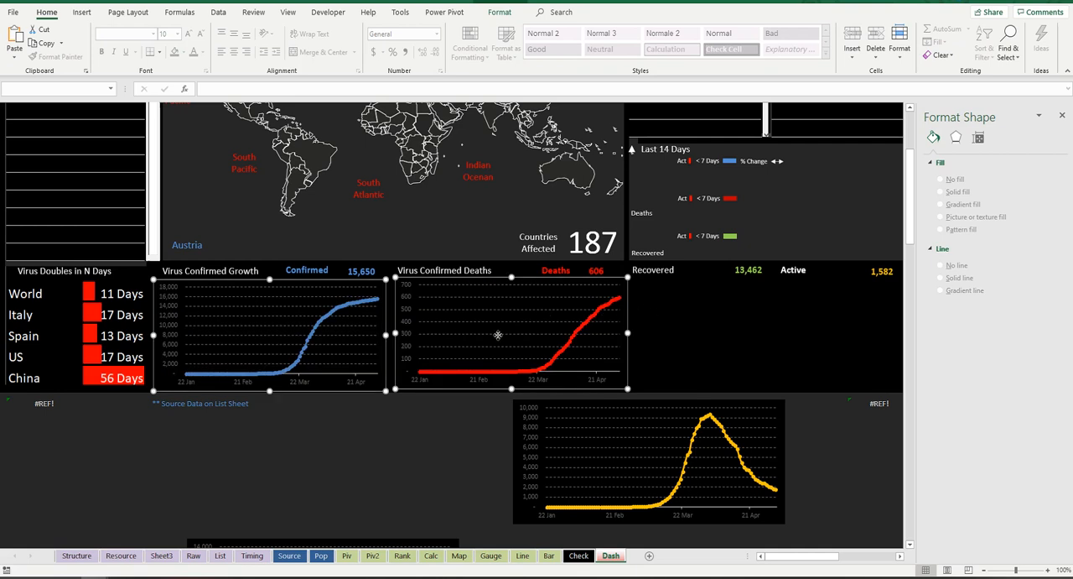
pyautogui.click(328, 429)
# Step: Nudge the Confirmed chart and the Deaths chart slightly to the right
pyautogui.click(251, 384)
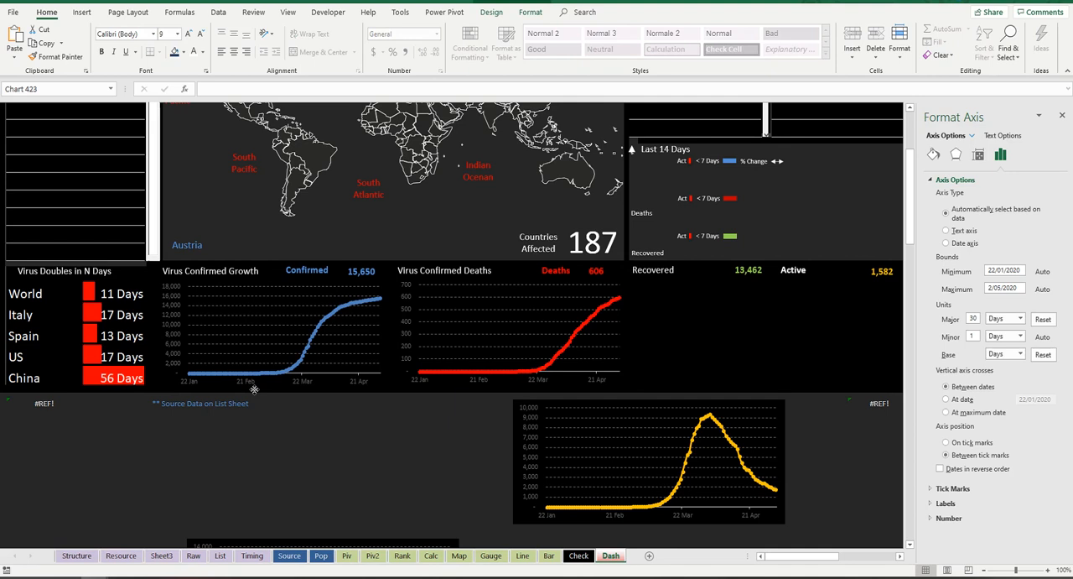
pyautogui.click(240, 385)
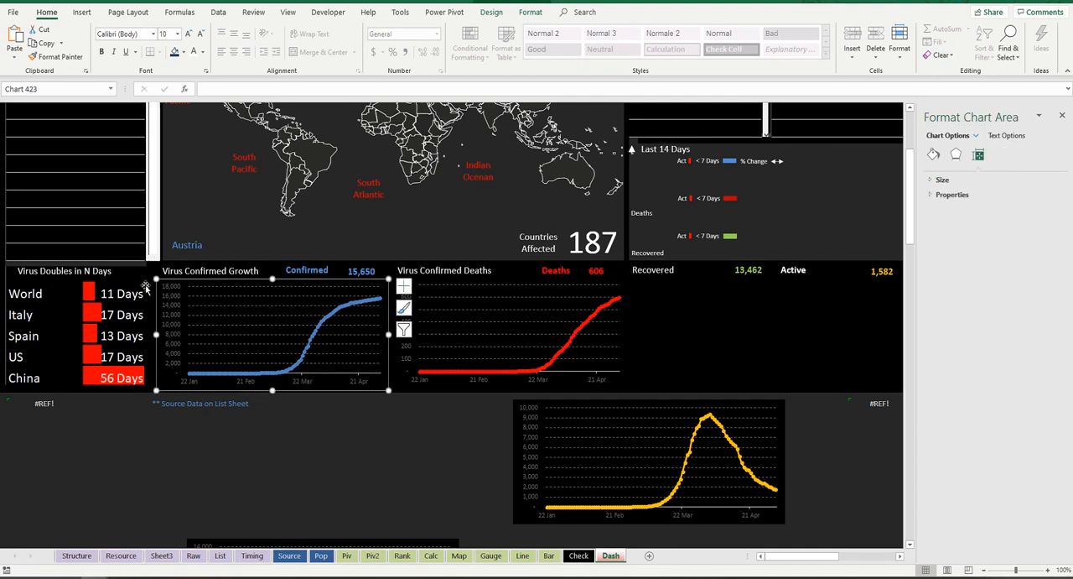
pyautogui.click(617, 333)
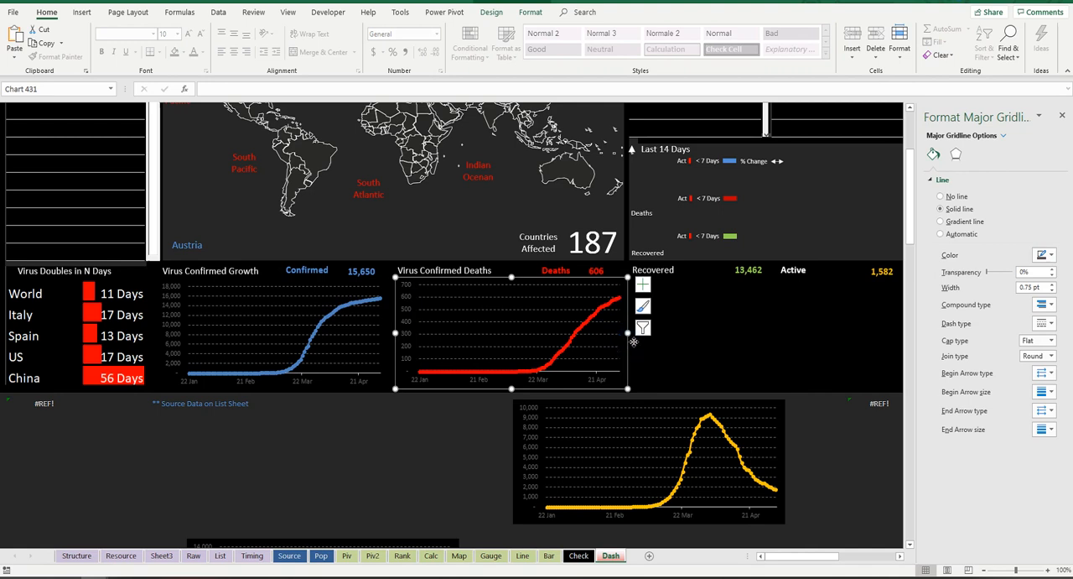
pyautogui.click(634, 341)
pyautogui.click(635, 343)
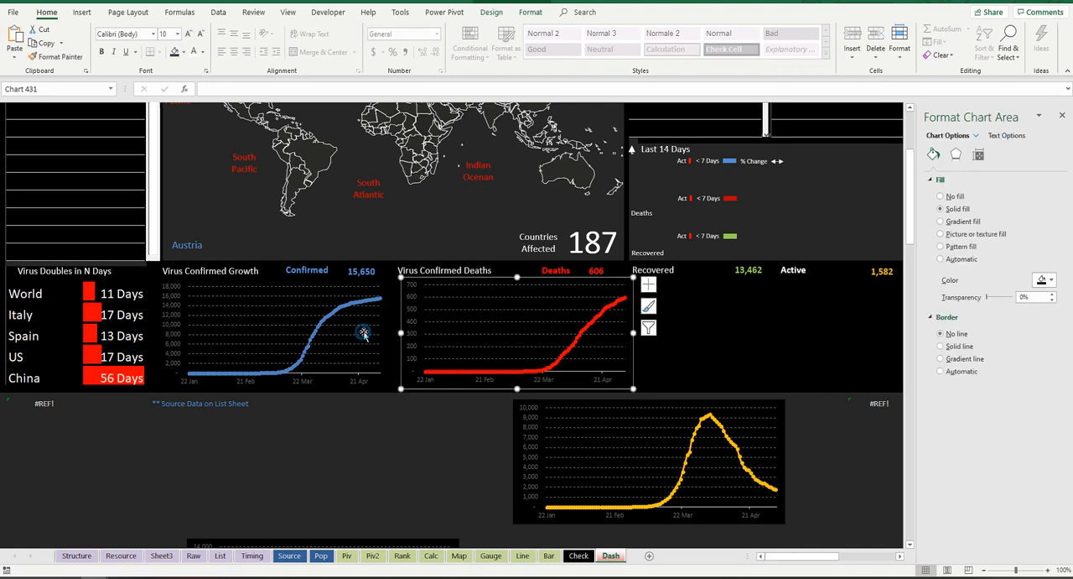
# Step: Stretch the Confirmed and Deaths charts together slightly wider once more, keeping a narrow gap between them
pyautogui.keyDown('ctrl'); pyautogui.click(363, 336); pyautogui.keyUp('ctrl')
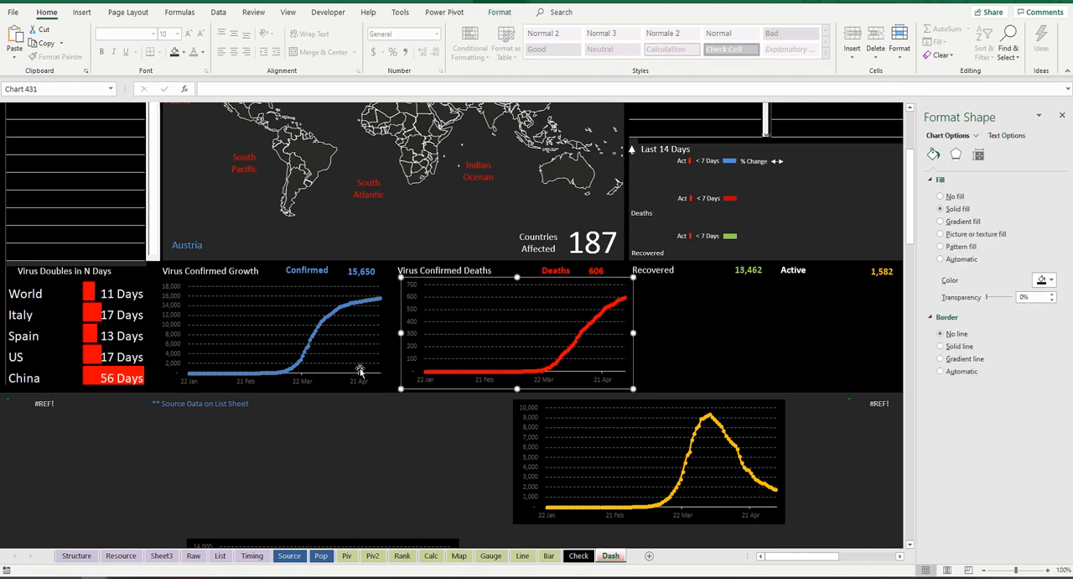
pyautogui.moveTo(388, 336); pyautogui.dragTo(401, 335)
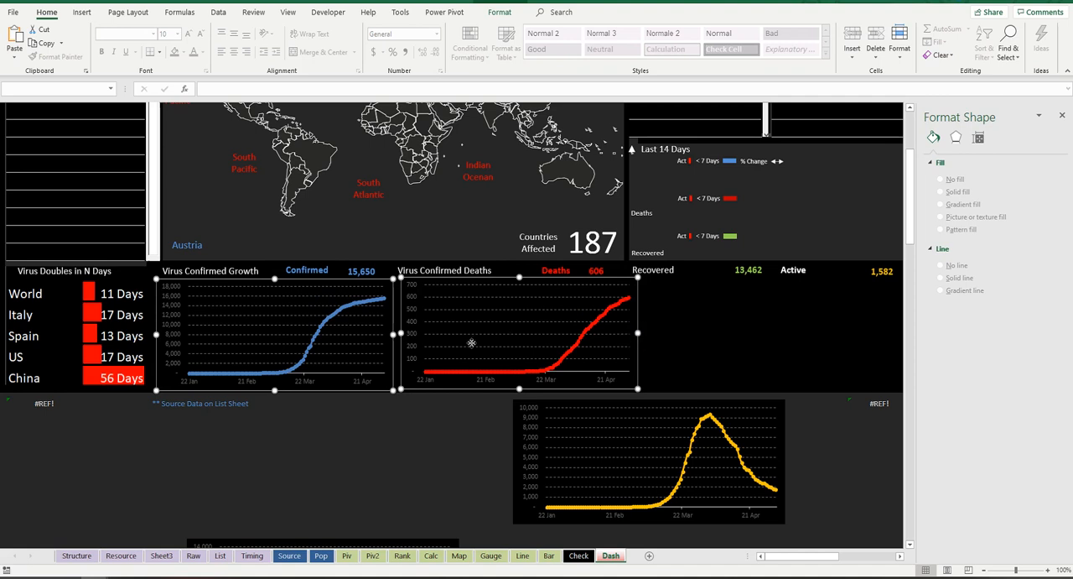
pyautogui.click(407, 412)
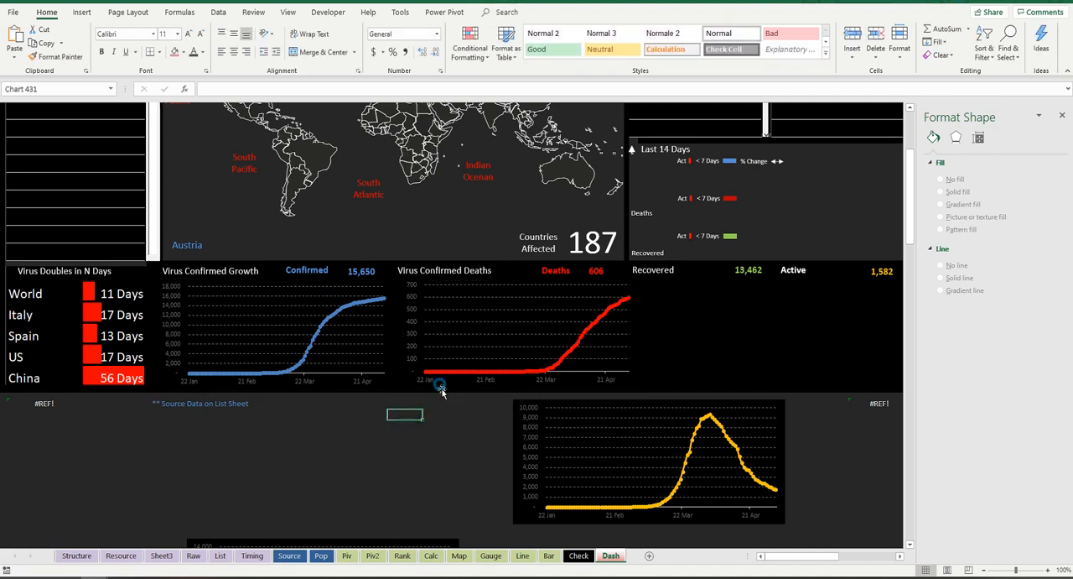
# Step: Nudge the Deaths chart left and slightly down to line it up with its heading and the Confirmed chart
pyautogui.click(442, 390)
pyautogui.press('Left')
pyautogui.press('Left')
pyautogui.press('Left')
pyautogui.press('Left')
pyautogui.press('Left')
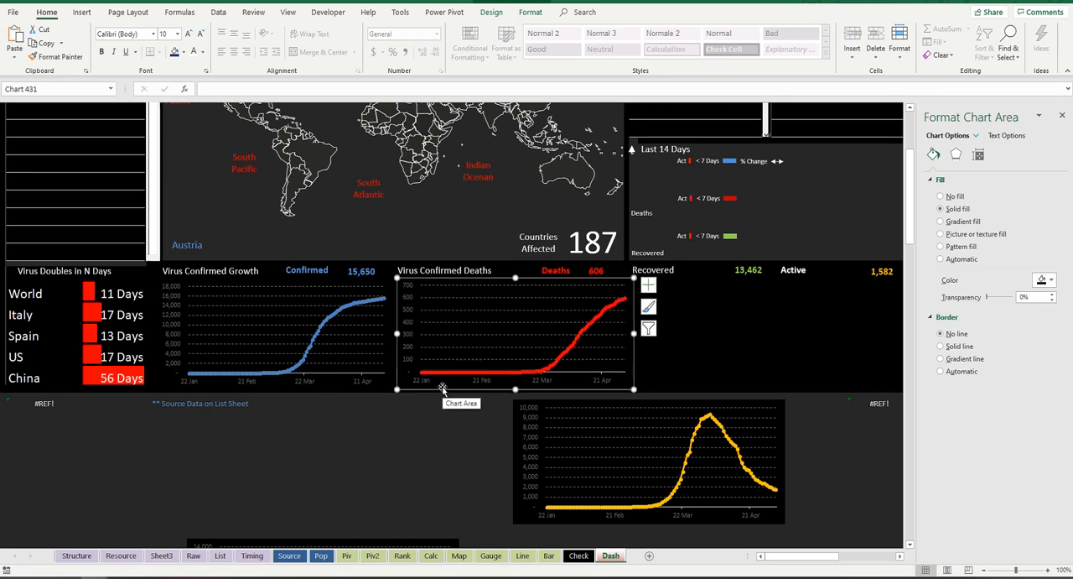
pyautogui.press('Down')
pyautogui.press('Left')
pyautogui.press('Left')
pyautogui.click(388, 419)
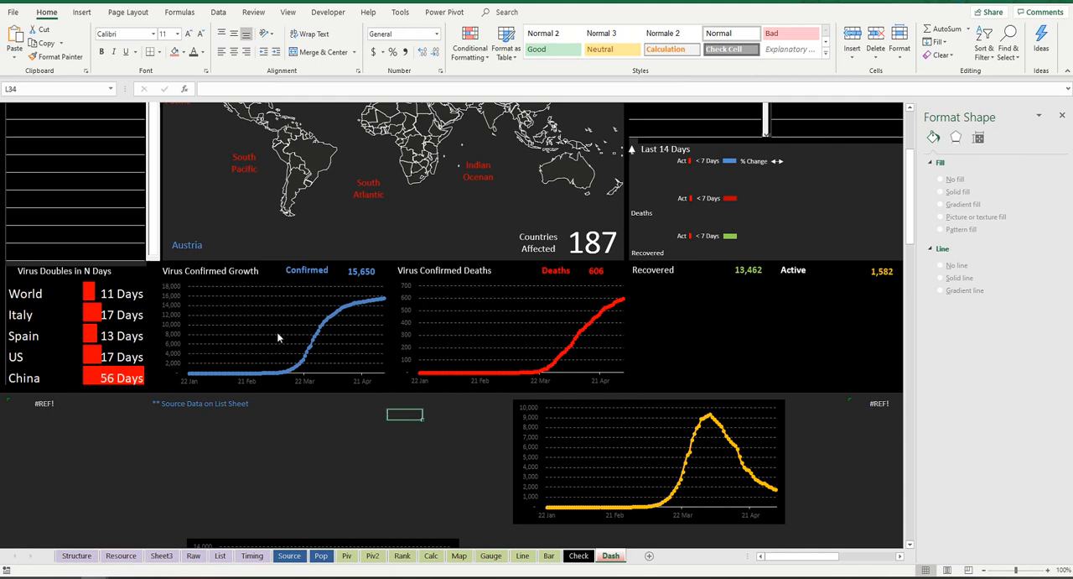
# Step: Select the Active chart and close the formatting pane to free up sheet space
pyautogui.scroll(-2, 439, 423)
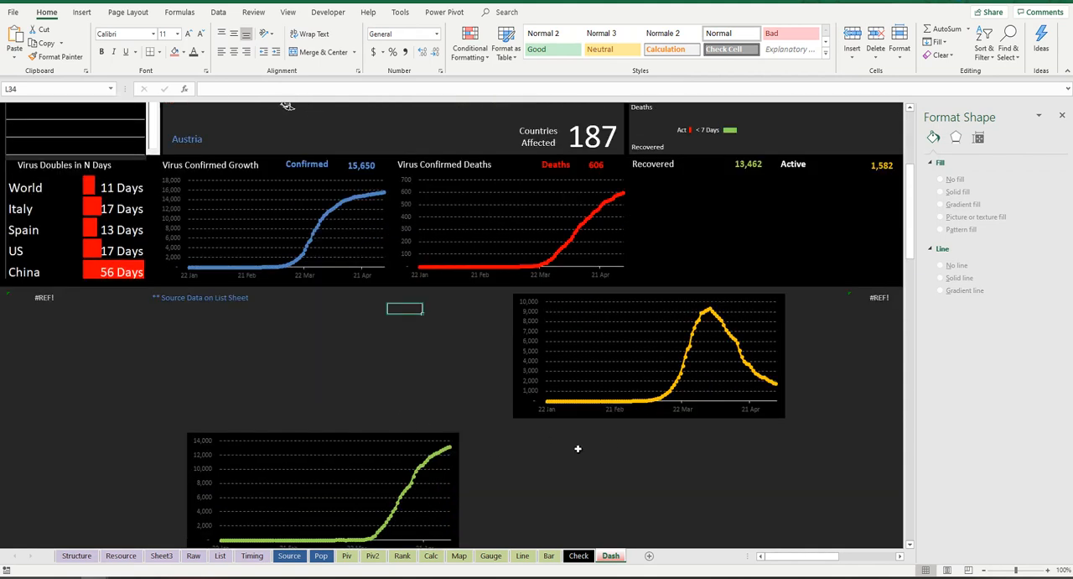
pyautogui.click(619, 329)
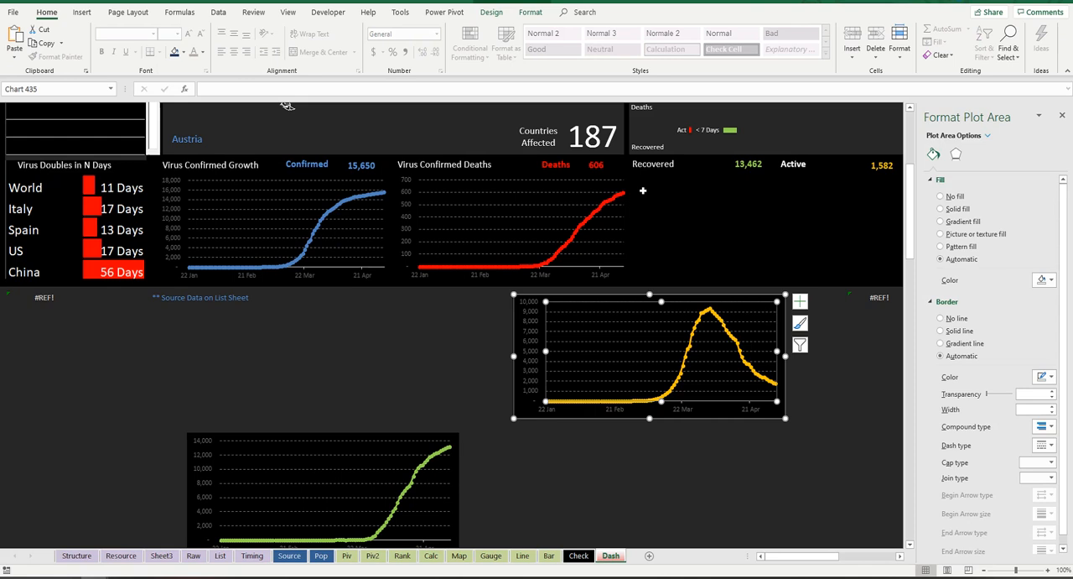
pyautogui.click(1065, 112)
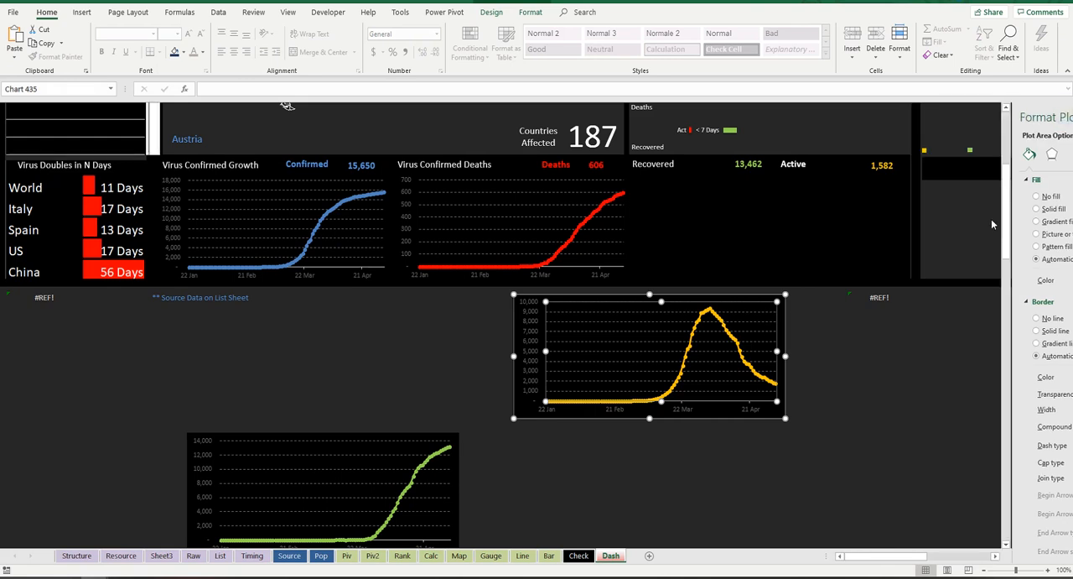
# Step: Check the empty cell blocks beneath the Recovered and Active headings by selecting each block in turn
pyautogui.scroll(6, 876, 340)
pyautogui.click(876, 340)
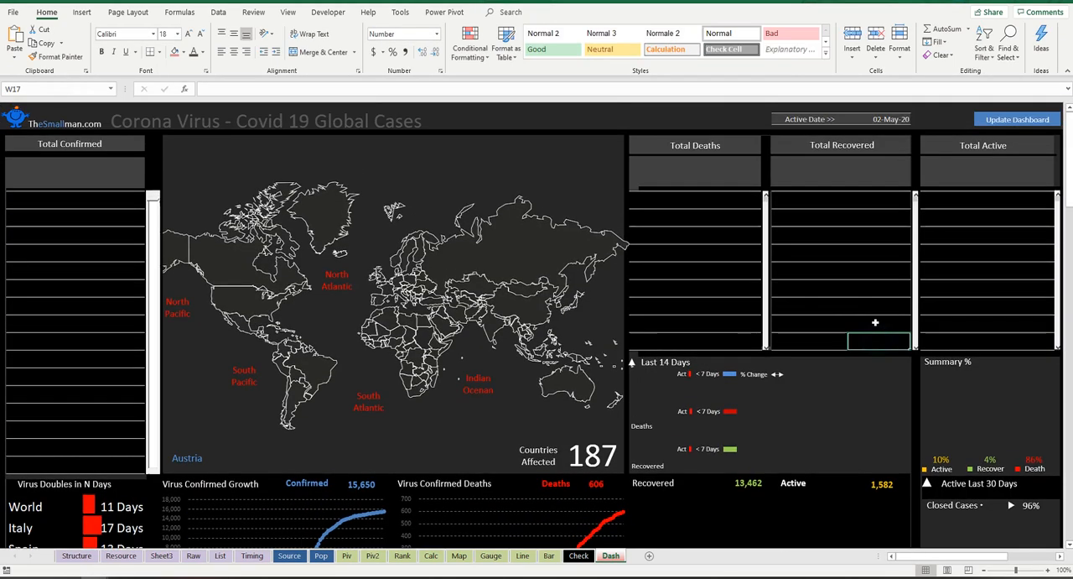
pyautogui.moveTo(673, 111); pyautogui.dragTo(744, 493)
pyautogui.scroll(-1, 744, 493)
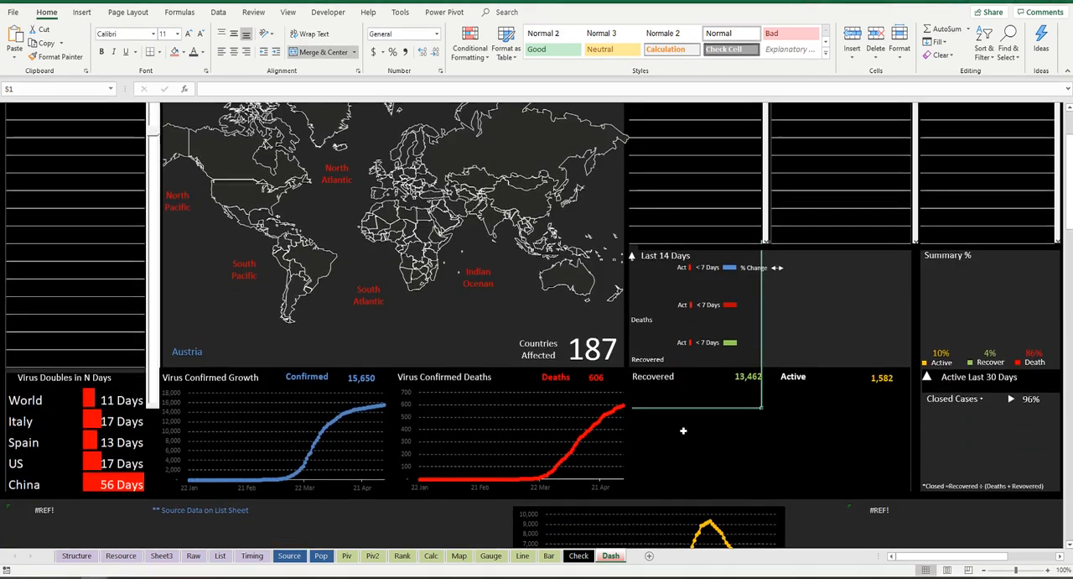
pyautogui.moveTo(649, 394); pyautogui.dragTo(738, 492)
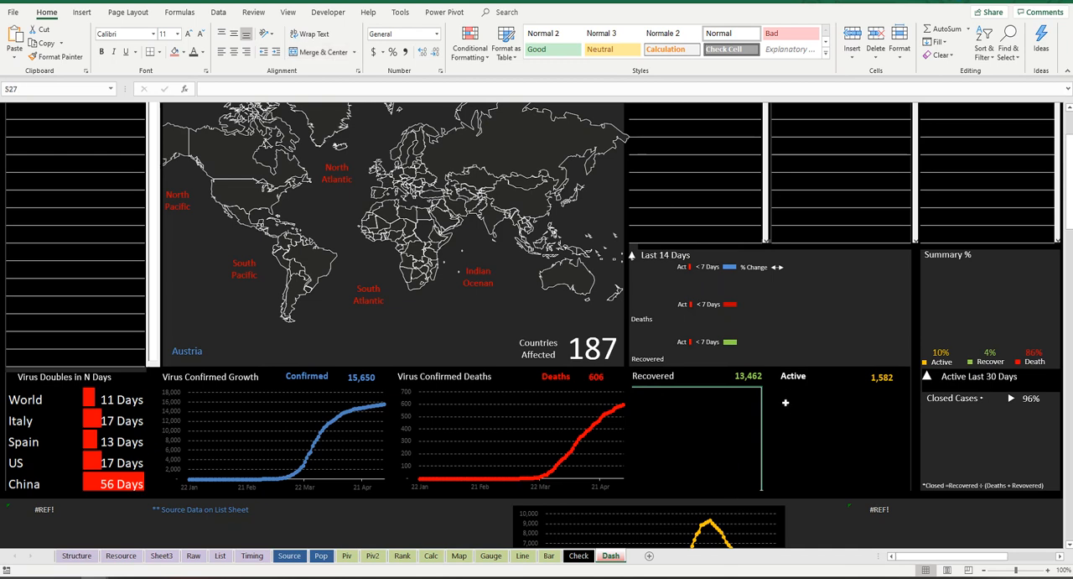
pyautogui.moveTo(786, 390); pyautogui.dragTo(887, 488)
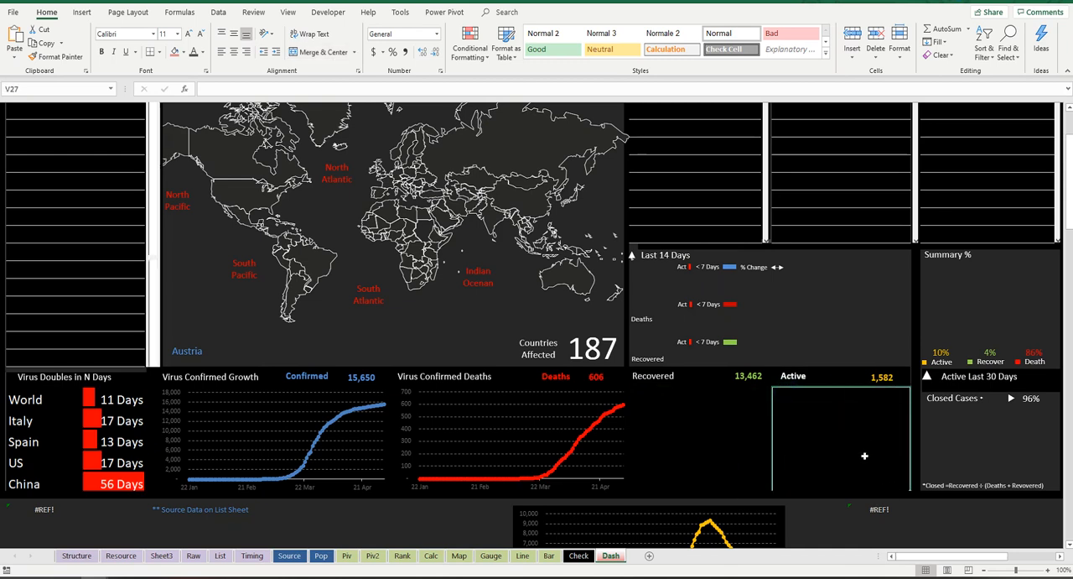
# Step: Move the green Recovered chart up level with the yellow Active chart and narrow both charts together
pyautogui.scroll(-5, 728, 442)
pyautogui.click(400, 447)
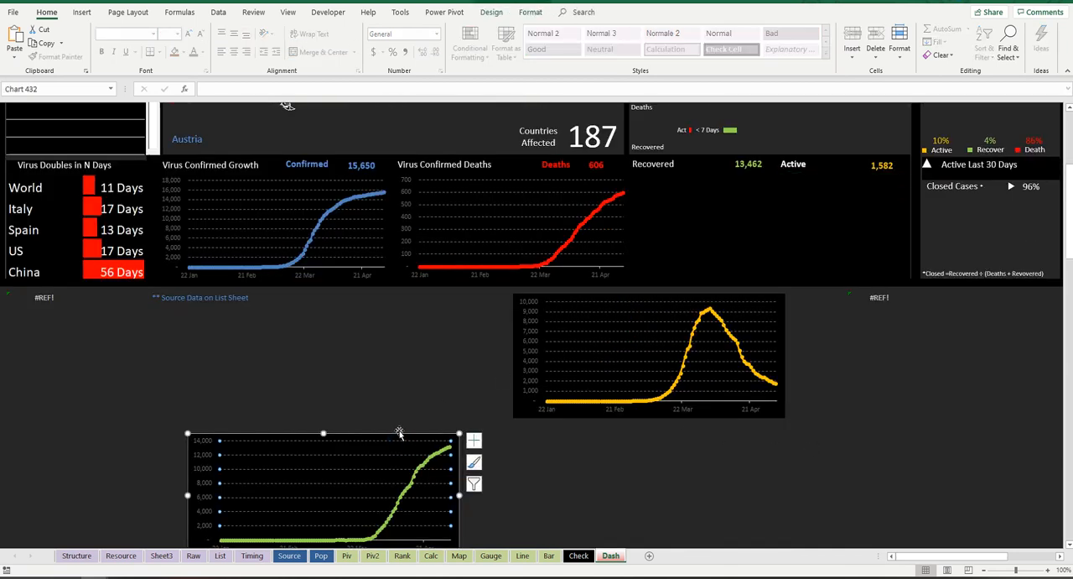
pyautogui.moveTo(398, 429); pyautogui.dragTo(440, 293)
pyautogui.keyDown('ctrl'); pyautogui.click(761, 314); pyautogui.keyUp('ctrl')
pyautogui.moveTo(785, 357); pyautogui.dragTo(668, 354)
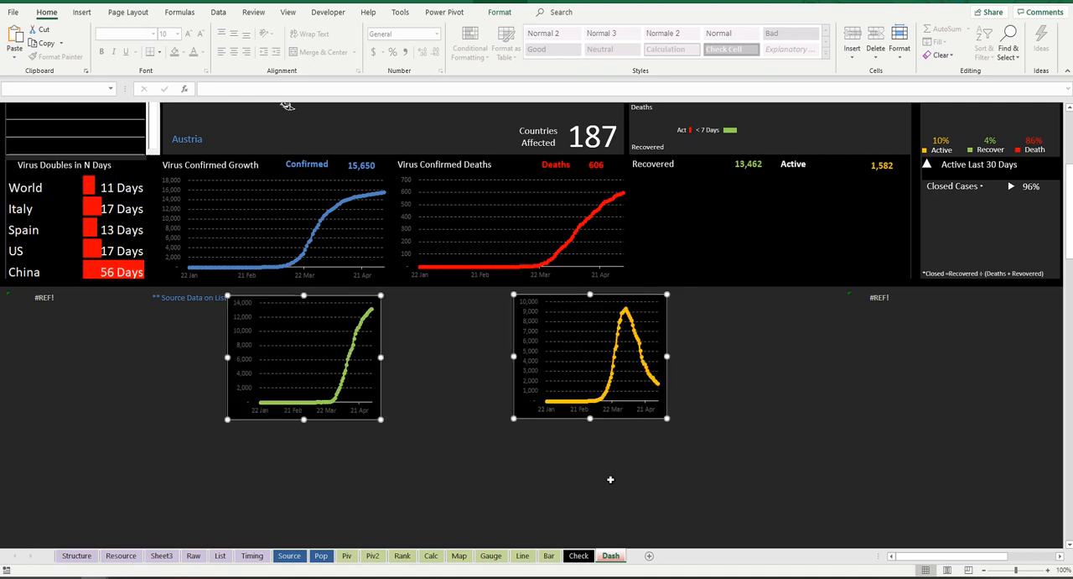
# Step: Move the Recovered chart right so it sits just beside the Active chart
pyautogui.click(394, 428)
pyautogui.click(381, 389)
pyautogui.moveTo(381, 389); pyautogui.dragTo(500, 386)
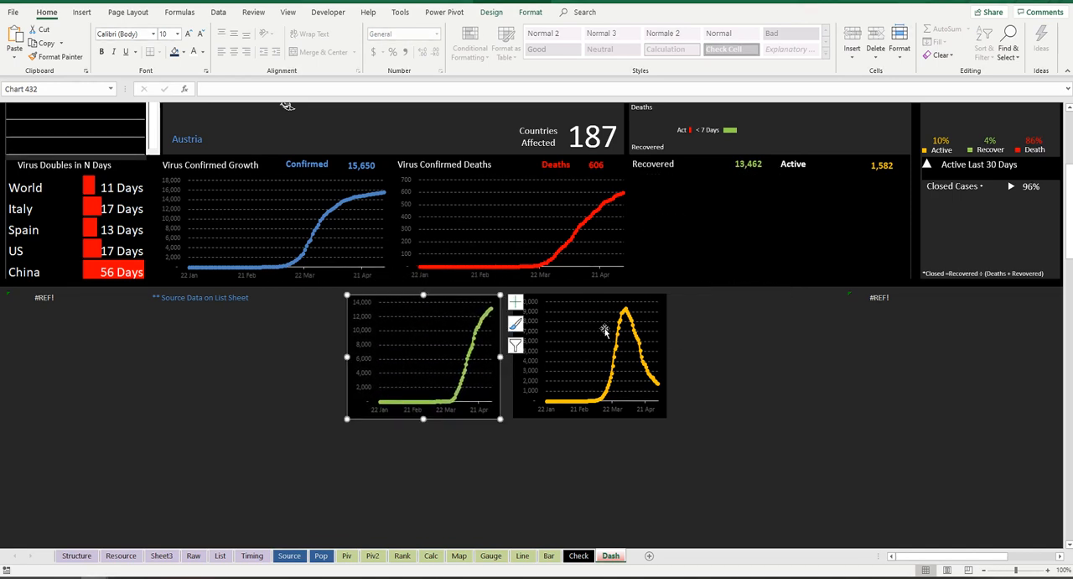
# Step: Shorten the Recovered and Active charts slightly and move them together up beneath their headings
pyautogui.keyDown('ctrl'); pyautogui.click(618, 329); pyautogui.keyUp('ctrl')
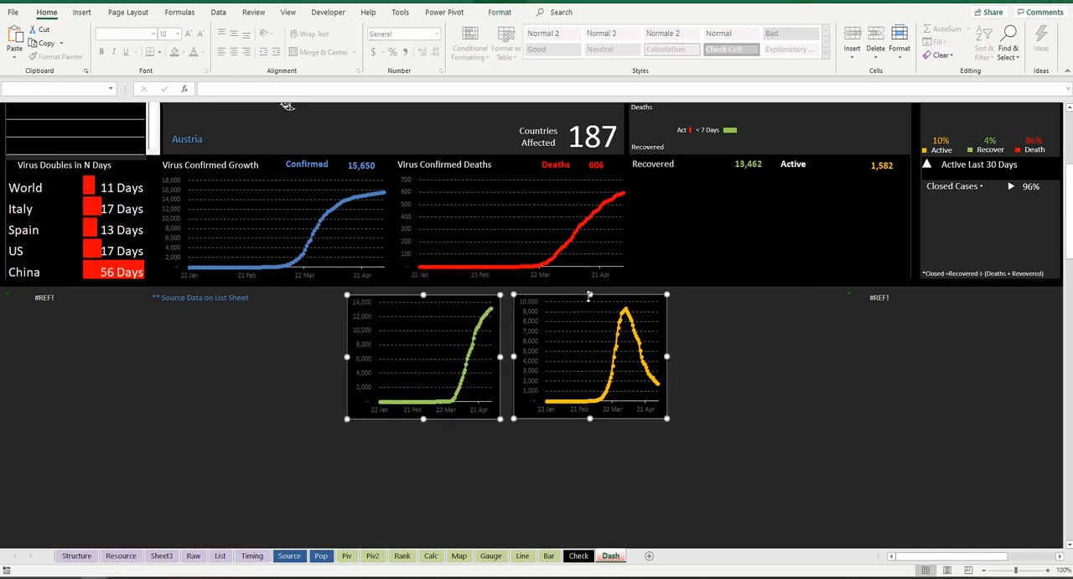
pyautogui.click(783, 348)
pyautogui.click(524, 355)
pyautogui.keyDown('ctrl'); pyautogui.click(451, 354); pyautogui.keyUp('ctrl')
pyautogui.moveTo(495, 334); pyautogui.dragTo(777, 199)
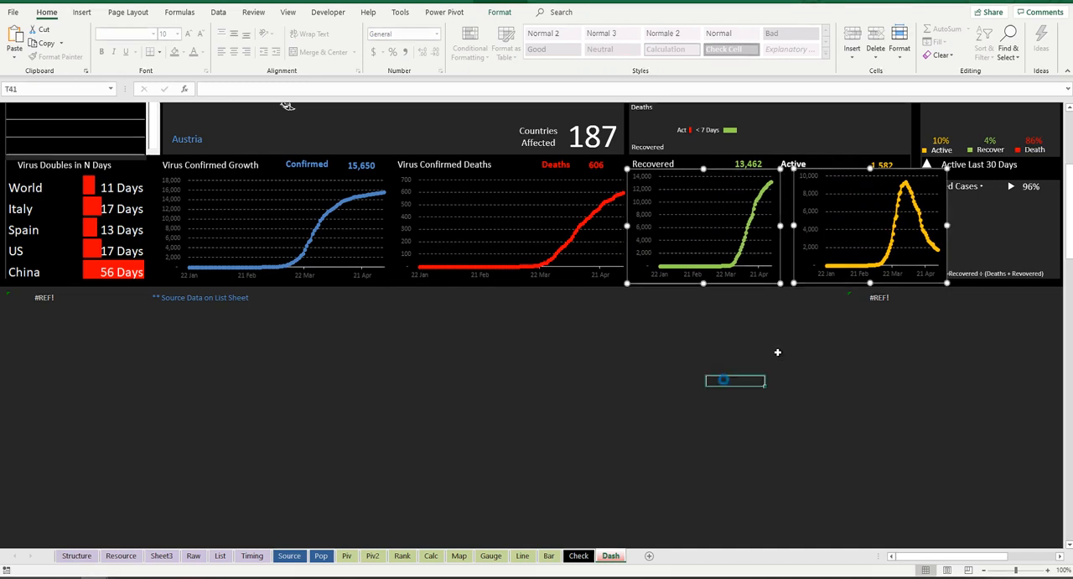
# Step: Move the Active chart left against the Recovered chart, and narrow both charts together slightly
pyautogui.click(728, 378)
pyautogui.click(831, 273)
pyautogui.moveTo(827, 280); pyautogui.dragTo(816, 285)
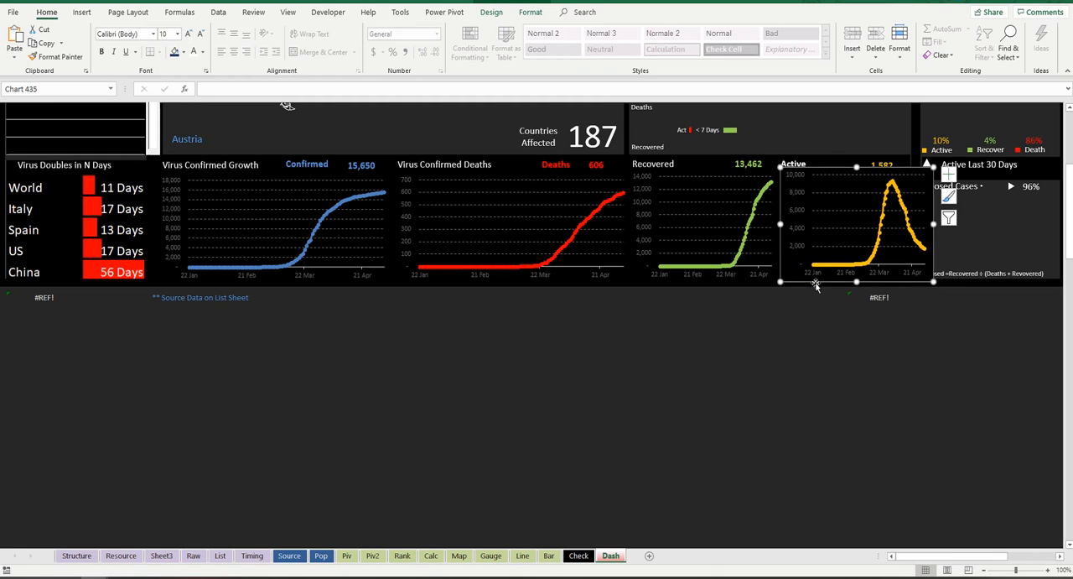
pyautogui.keyDown('ctrl'); pyautogui.click(695, 280); pyautogui.keyUp('ctrl')
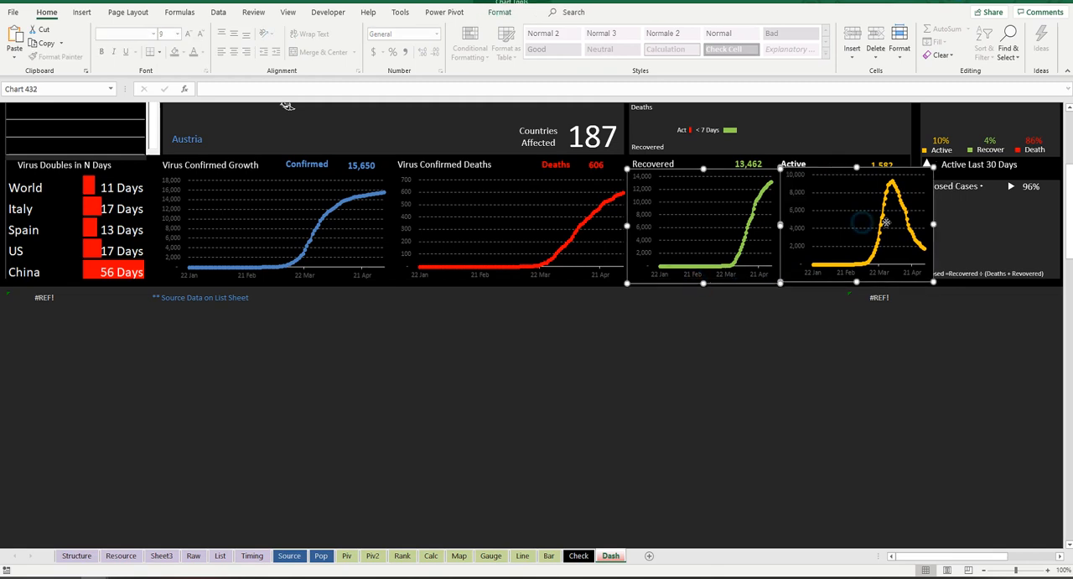
pyautogui.moveTo(934, 225); pyautogui.dragTo(926, 225)
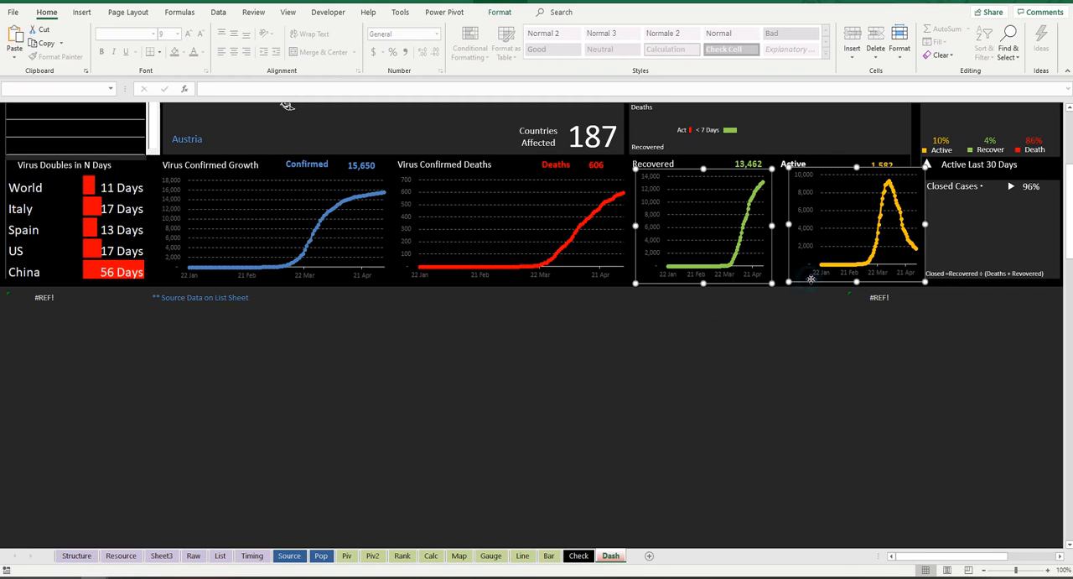
# Step: Nudge the Active chart further left under its heading and widen it slightly to fill its block
pyautogui.click(807, 285)
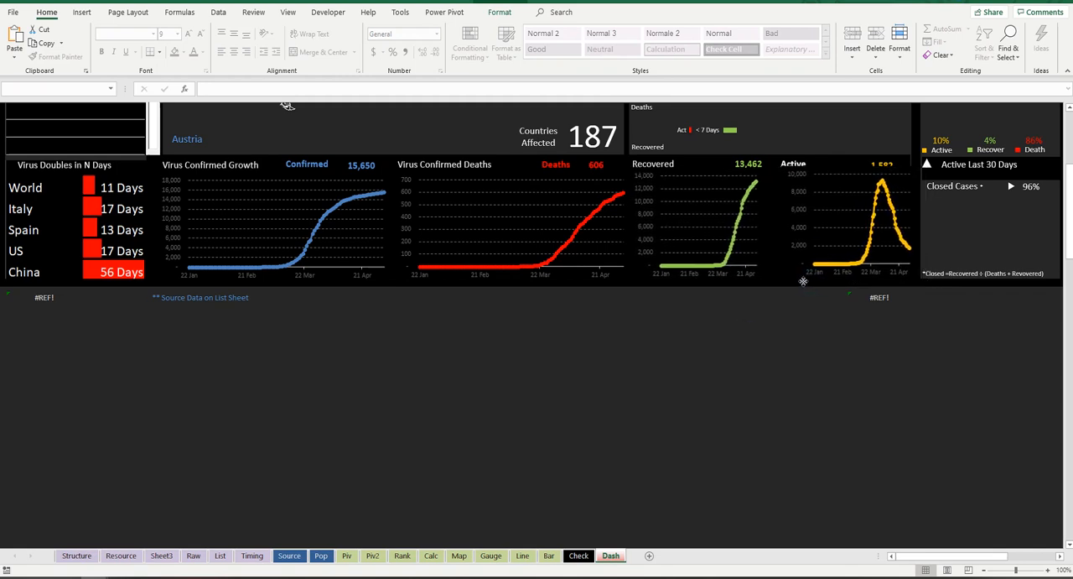
pyautogui.click(874, 174)
pyautogui.moveTo(868, 167); pyautogui.dragTo(855, 166)
pyautogui.moveTo(905, 225); pyautogui.dragTo(910, 225)
# Step: Widen the Recovered chart slightly and nudge it left and down beneath its heading
pyautogui.click(757, 224)
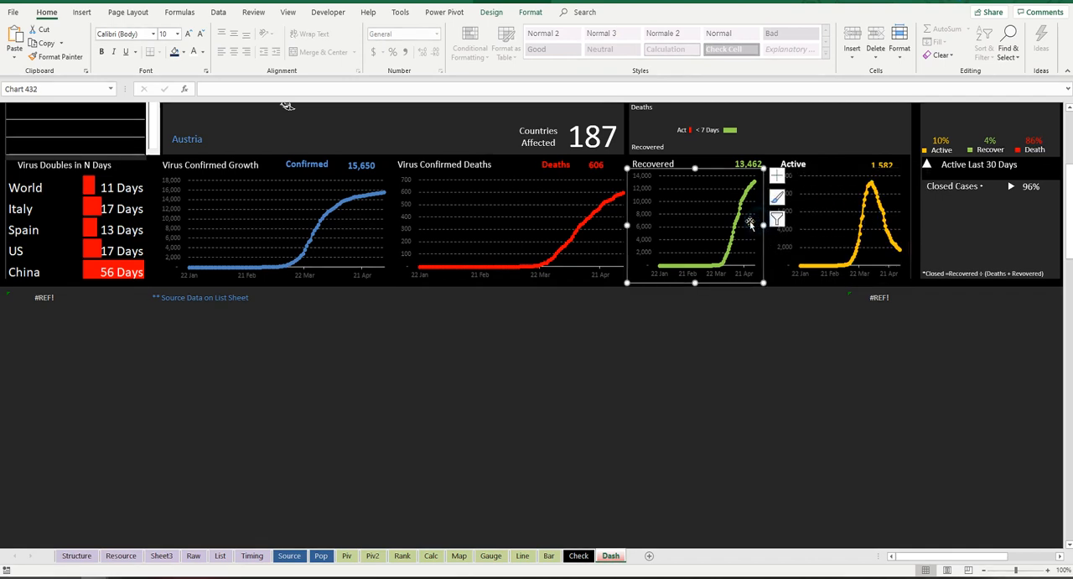
pyautogui.moveTo(763, 225); pyautogui.dragTo(769, 225)
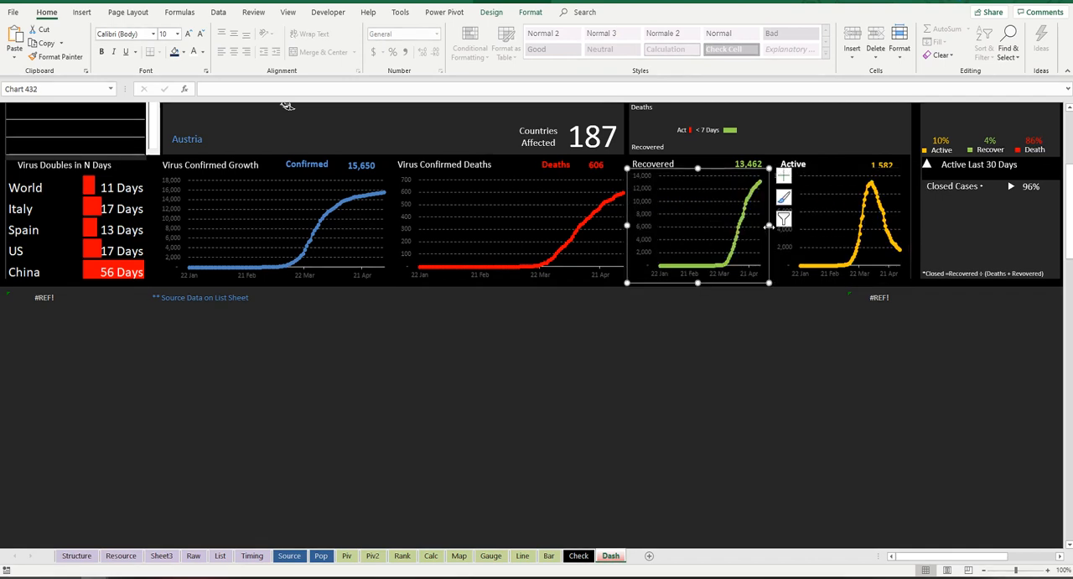
pyautogui.moveTo(726, 170); pyautogui.dragTo(722, 172)
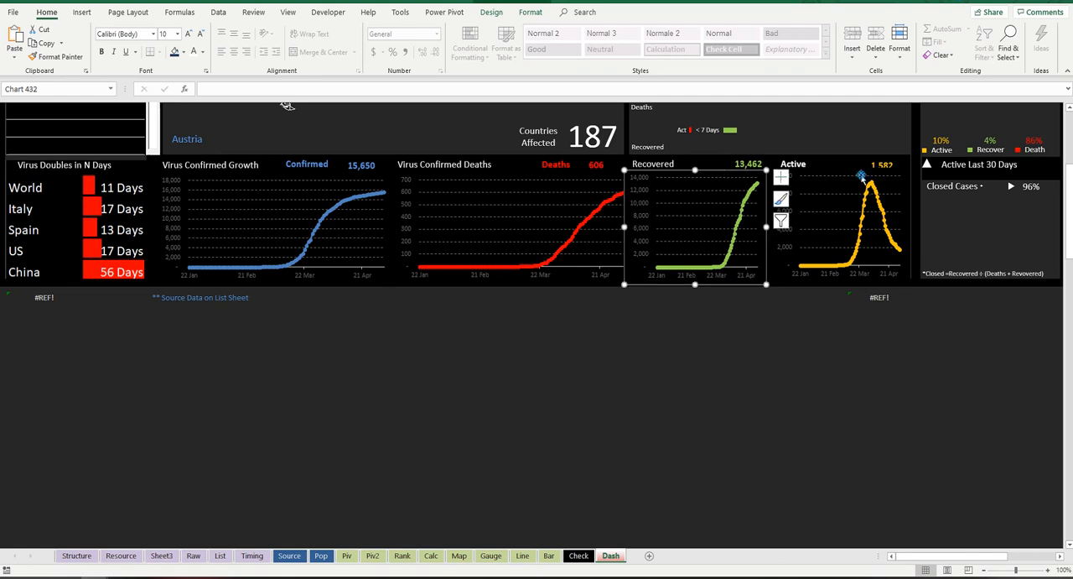
pyautogui.click(887, 212)
pyautogui.click(839, 335)
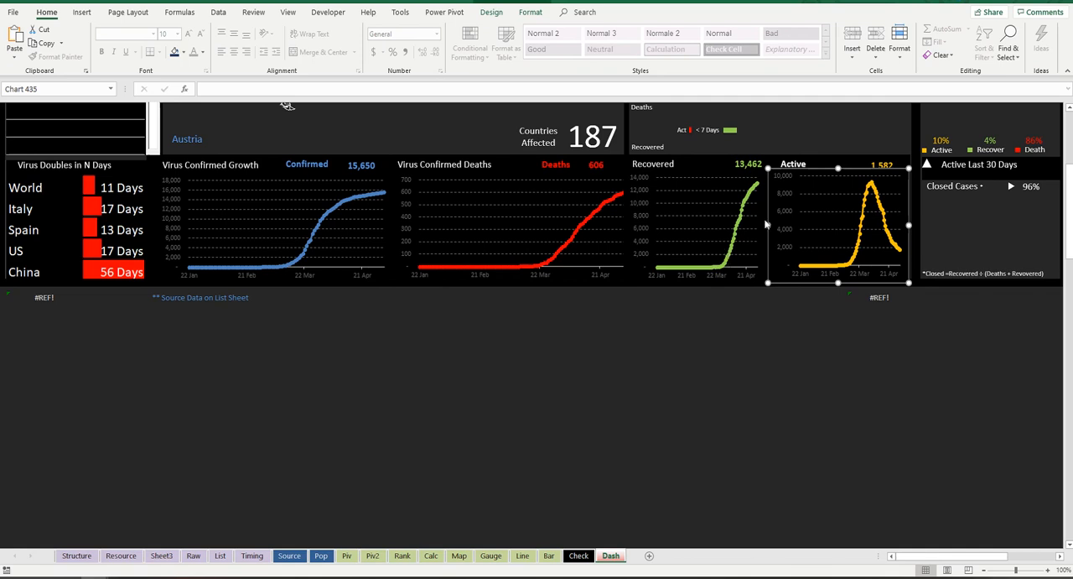
pyautogui.click(828, 209)
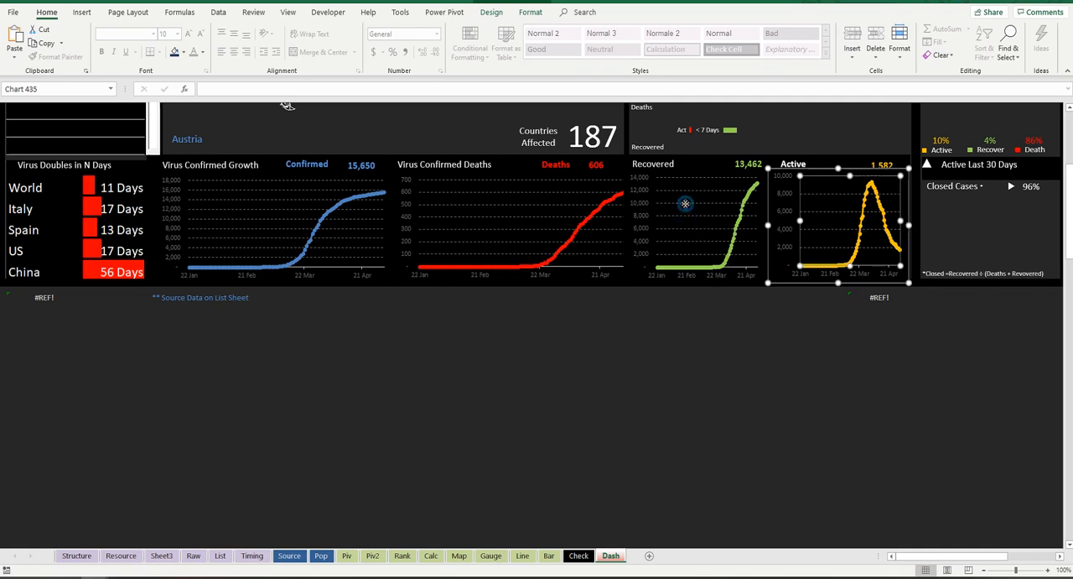
pyautogui.keyDown('ctrl'); pyautogui.click(685, 204); pyautogui.keyUp('ctrl')
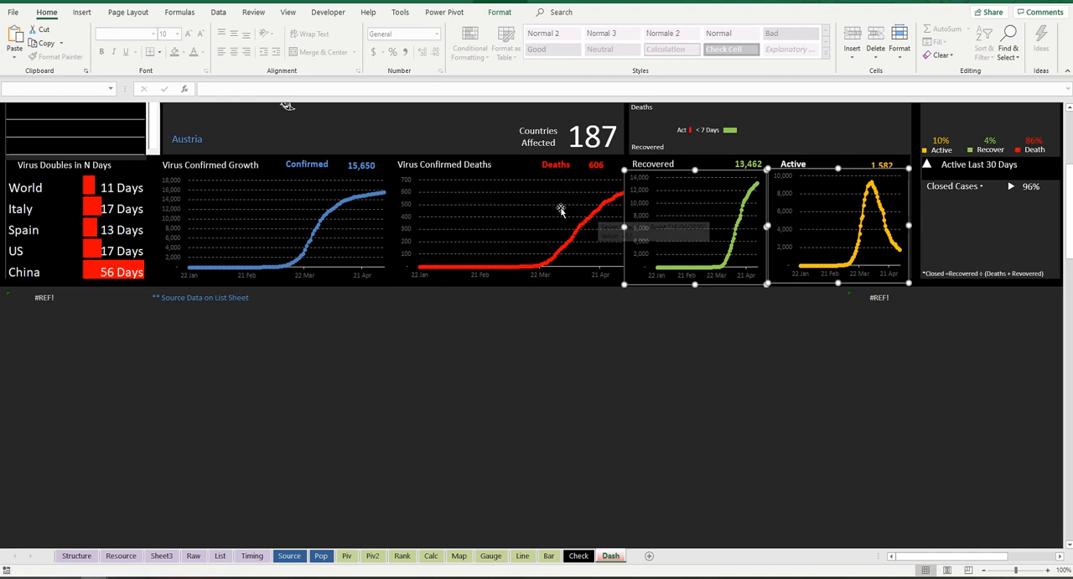
pyautogui.click(854, 328)
pyautogui.click(780, 251)
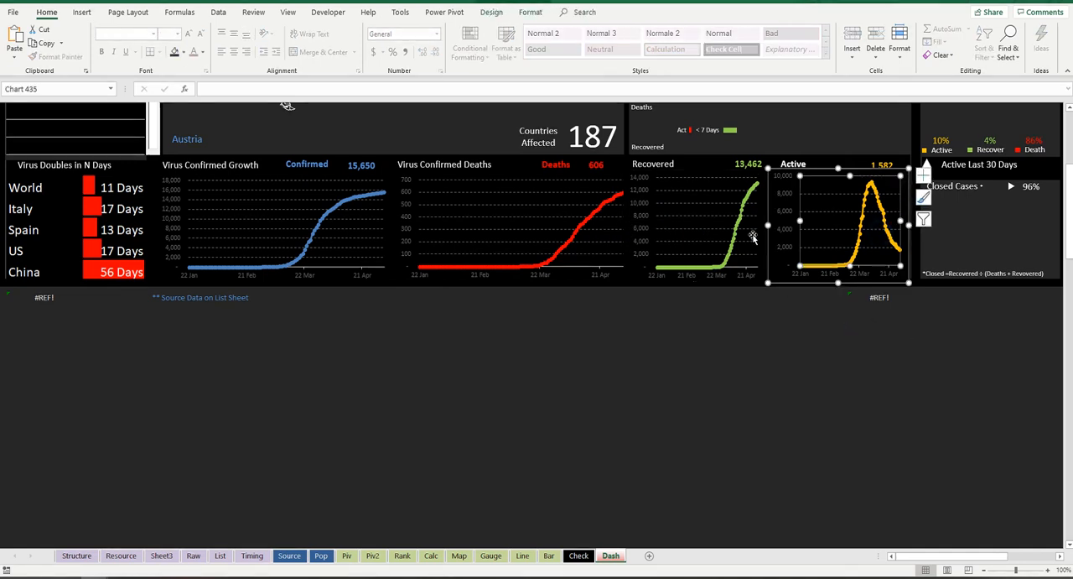
pyautogui.keyDown('ctrl'); pyautogui.click(715, 228); pyautogui.keyUp('ctrl')
pyautogui.keyDown('ctrl'); pyautogui.click(557, 215); pyautogui.keyUp('ctrl')
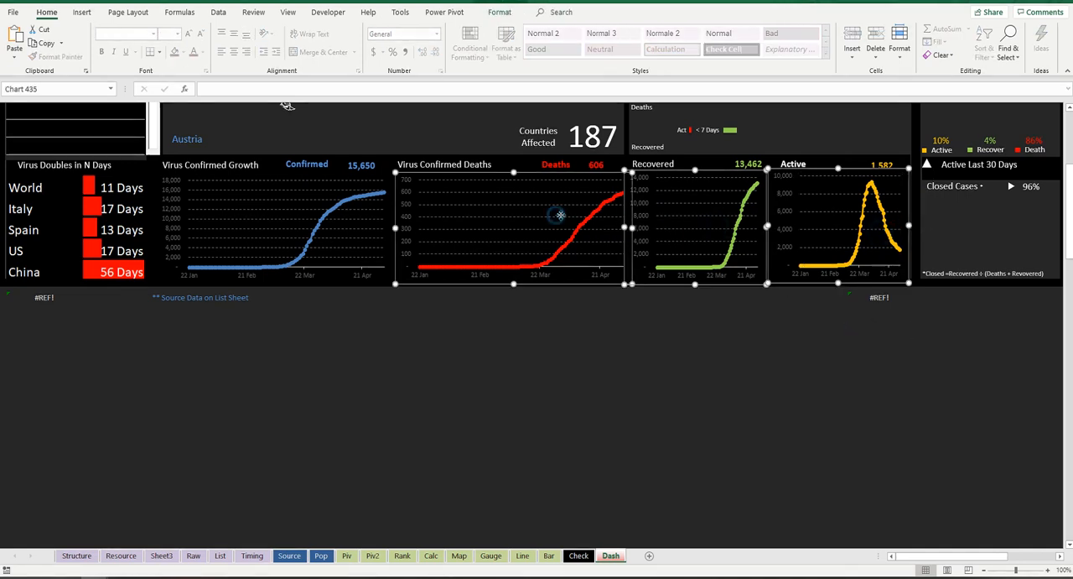
pyautogui.keyDown('ctrl'); pyautogui.click(351, 209); pyautogui.keyUp('ctrl')
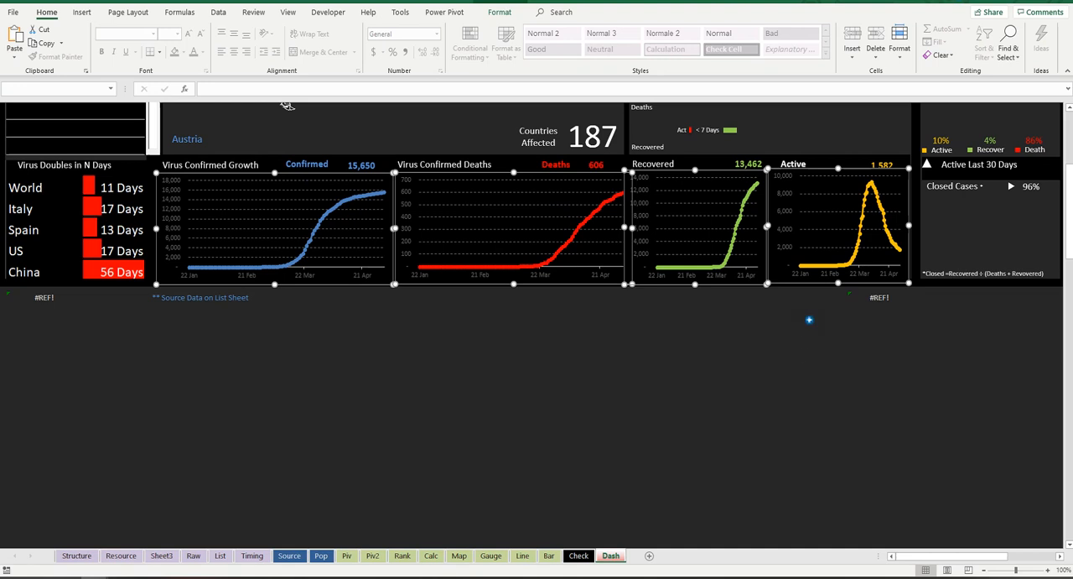
pyautogui.click(810, 319)
# Step: Select the Active, Recovered, Deaths and Confirmed charts together and align their bottom edges
pyautogui.click(826, 231)
pyautogui.keyDown('ctrl'); pyautogui.click(690, 214); pyautogui.keyUp('ctrl')
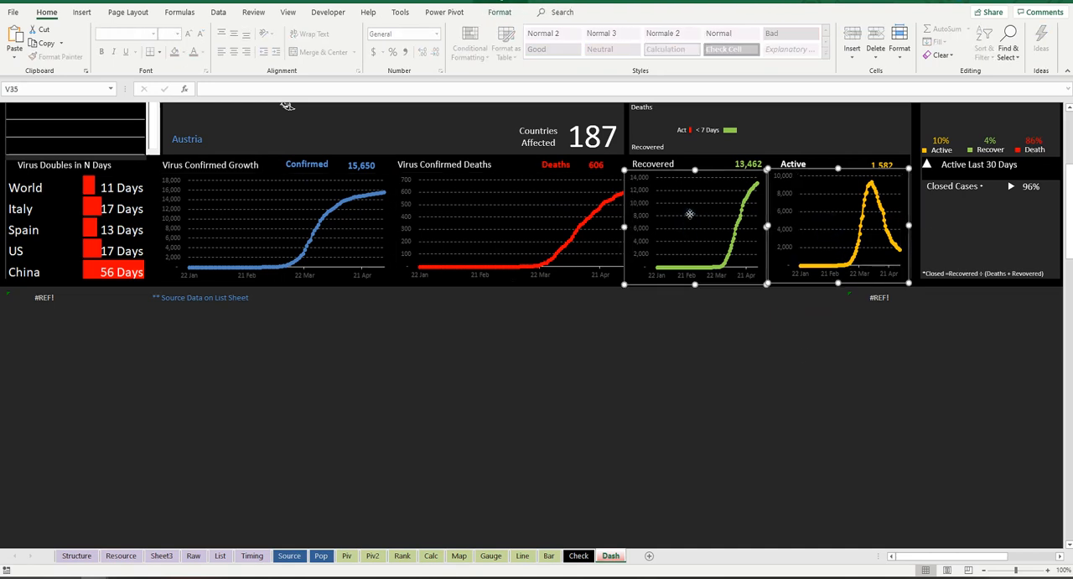
pyautogui.keyDown('ctrl'); pyautogui.click(581, 200); pyautogui.keyUp('ctrl')
pyautogui.keyDown('ctrl'); pyautogui.click(308, 195); pyautogui.keyUp('ctrl')
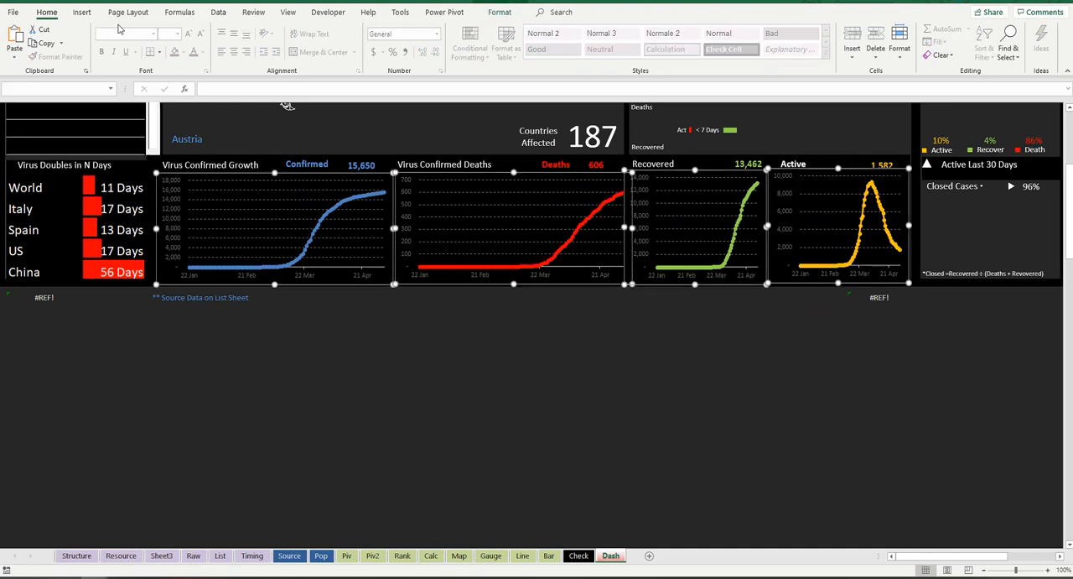
pyautogui.click(131, 13)
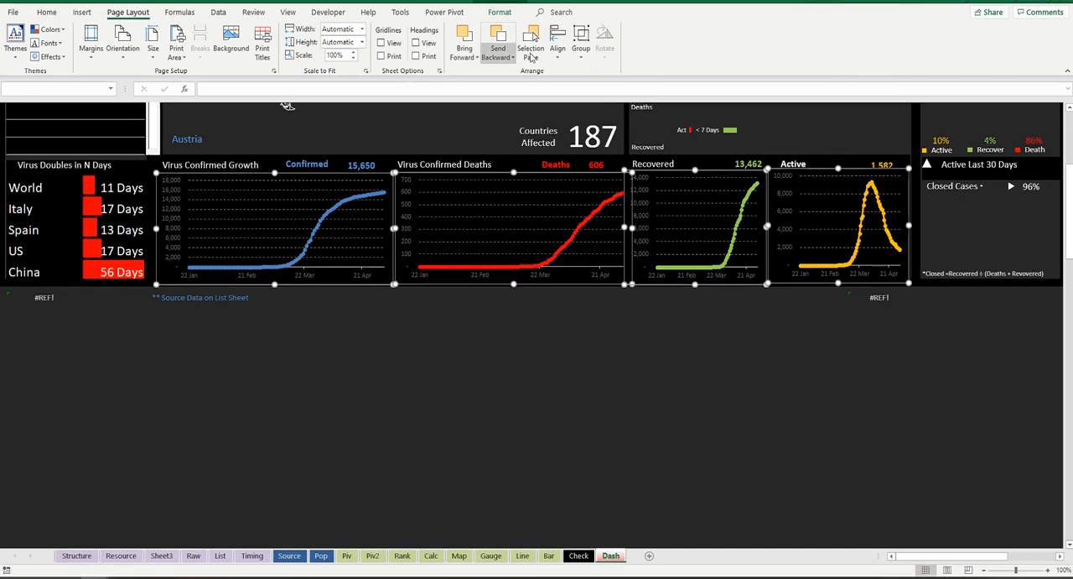
pyautogui.click(558, 44)
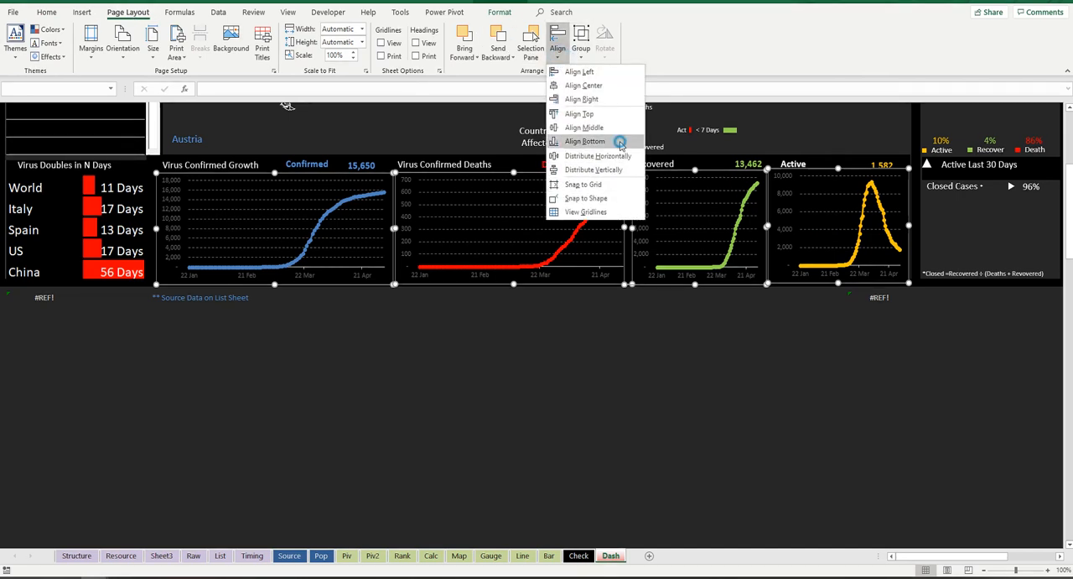
pyautogui.click(617, 155)
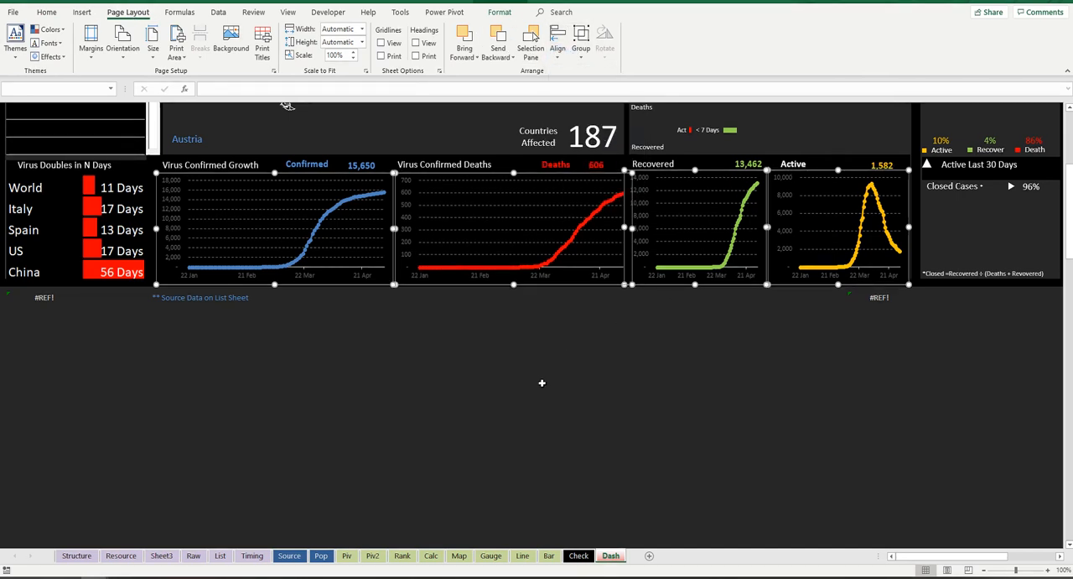
# Step: Shorten the Recovered and Active charts together by lowering their top edges clear of the headings
pyautogui.click(666, 343)
pyautogui.click(707, 215)
pyautogui.keyDown('ctrl'); pyautogui.click(835, 195); pyautogui.keyUp('ctrl')
pyautogui.moveTo(695, 170); pyautogui.dragTo(696, 176)
pyautogui.click(679, 387)
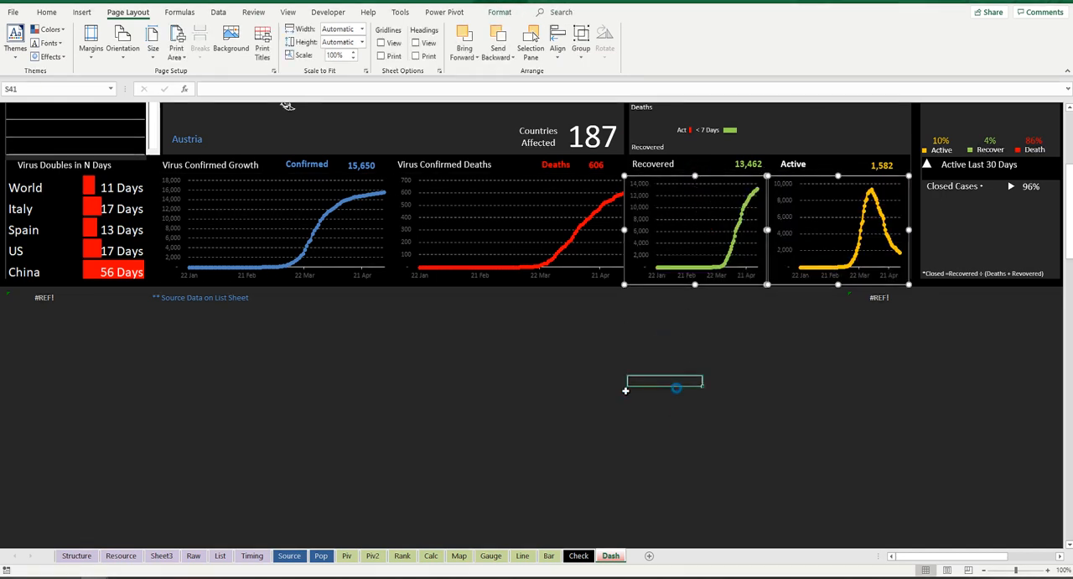
# Step: Stretch the Deaths chart's left edge slightly toward the Confirmed chart and deselect it
pyautogui.scroll(2, 778, 236)
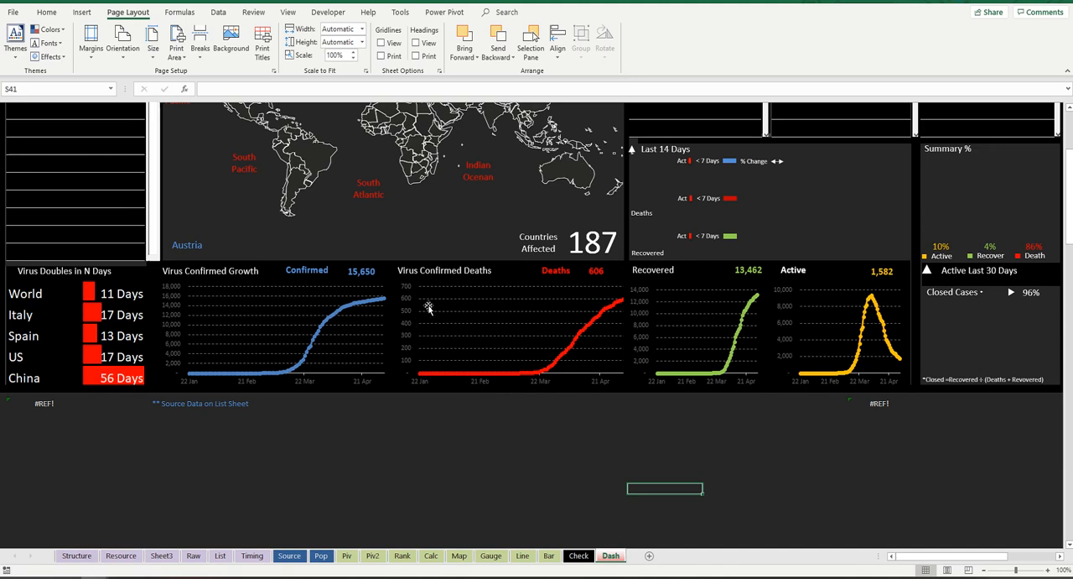
pyautogui.click(395, 331)
pyautogui.moveTo(395, 334); pyautogui.dragTo(392, 333)
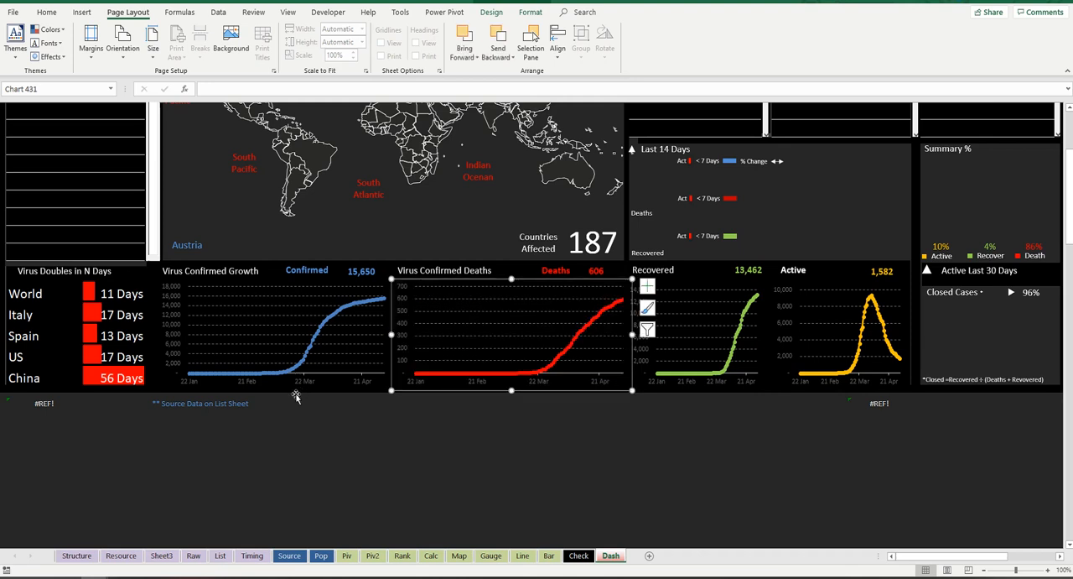
pyautogui.click(356, 424)
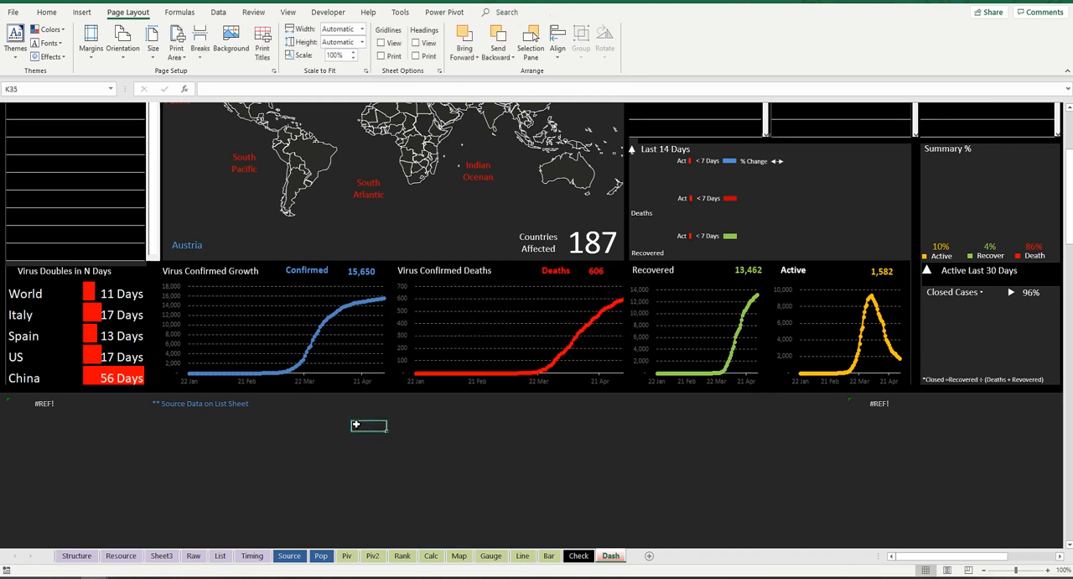
pyautogui.scroll(3, 357, 425)
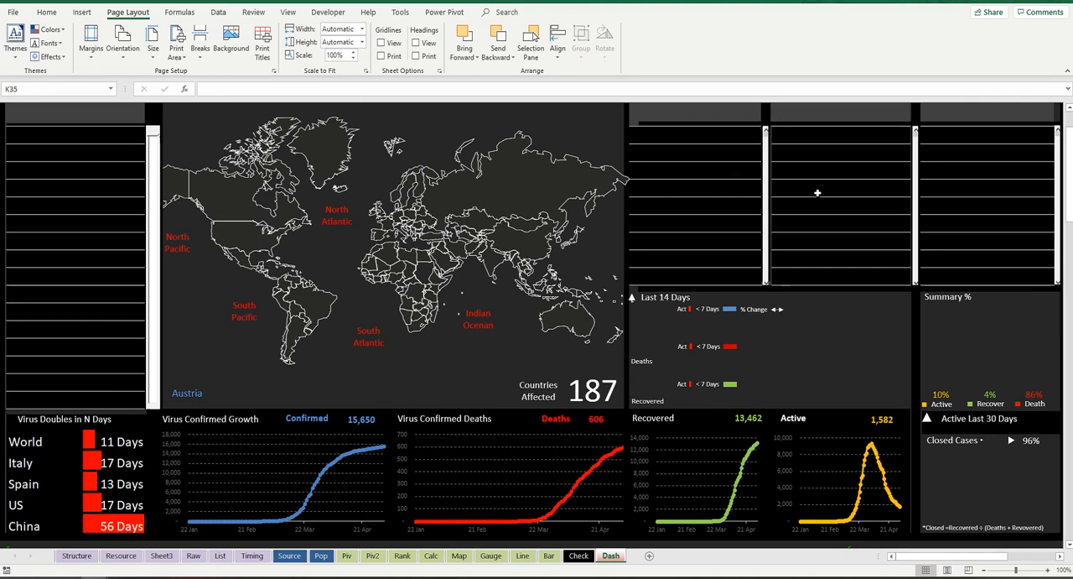
# Step: Collapse the ribbon so the whole Dash sheet, from its title down to the line charts, fits in view
pyautogui.scroll(1, 177, 160)
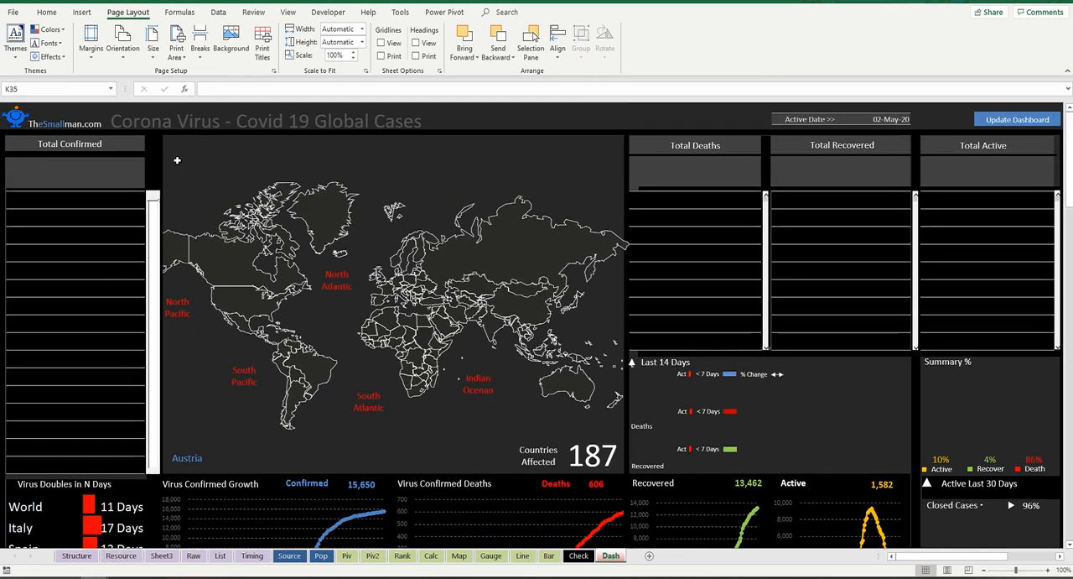
pyautogui.click(1068, 72)
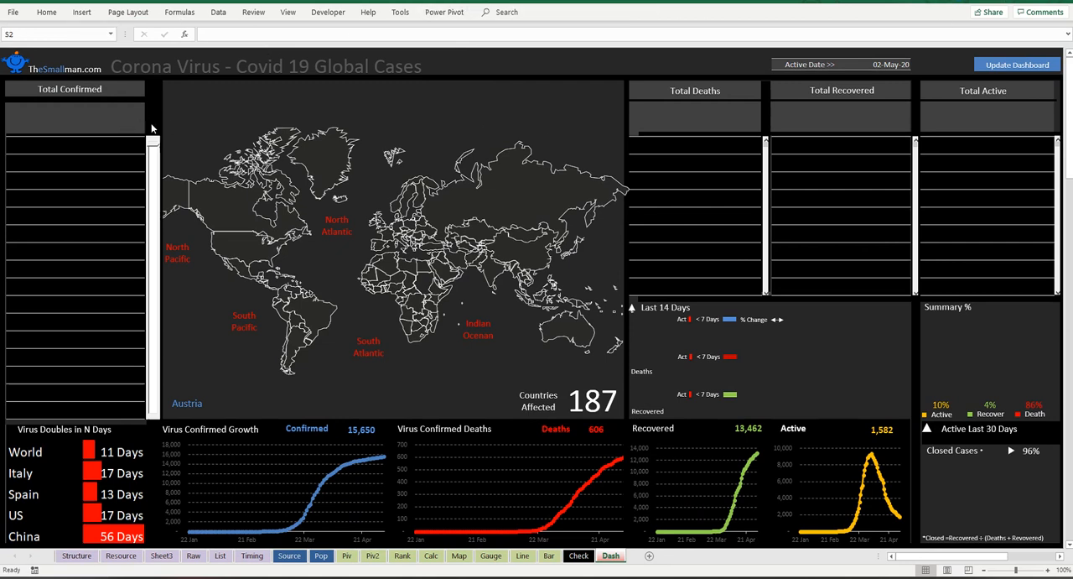
pyautogui.click(112, 115)
pyautogui.click(682, 120)
pyautogui.click(839, 121)
pyautogui.click(992, 119)
pyautogui.click(657, 133)
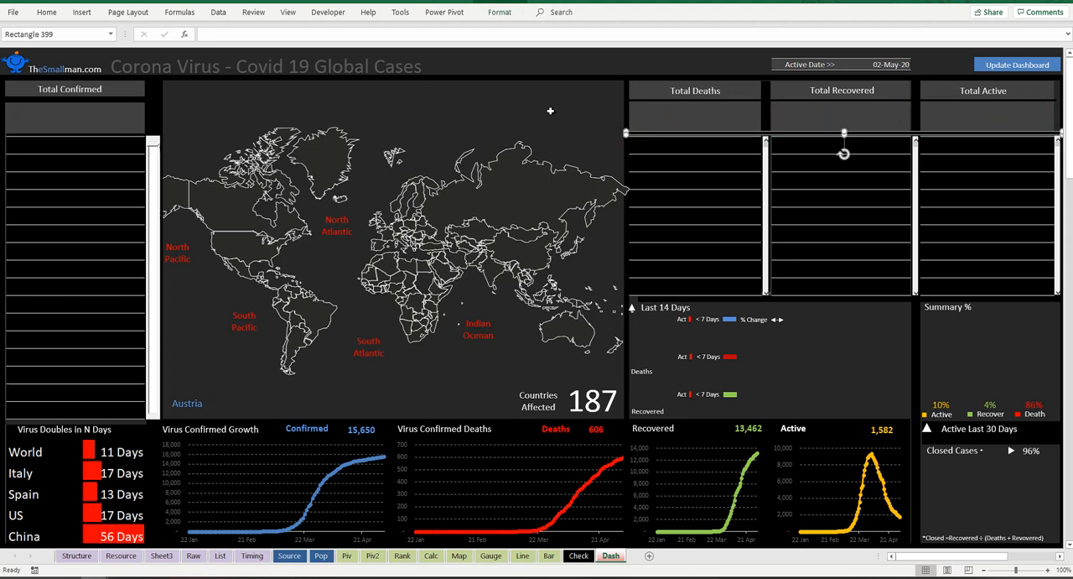
# Step: Link the cell below Total Confirmed on Dash to the confirmed pivot table's Grand Total in Piv cell C192
pyautogui.click(106, 121)
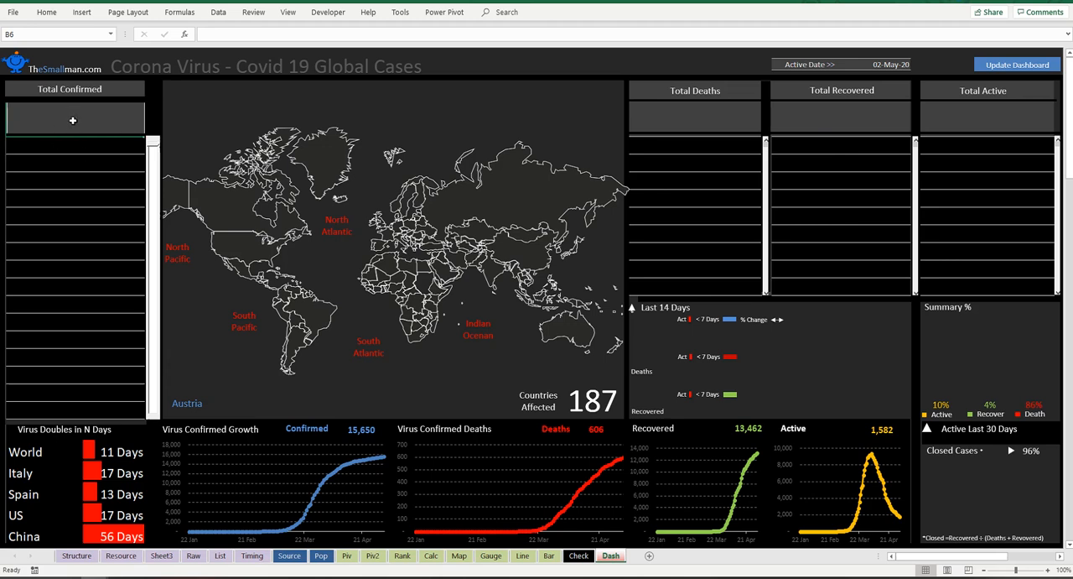
pyautogui.write('=')
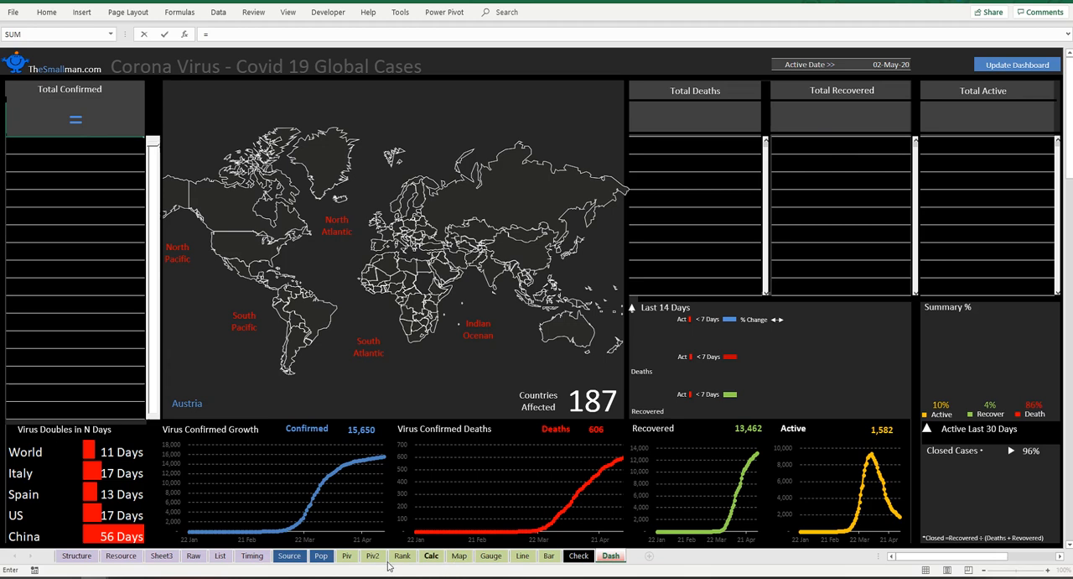
pyautogui.click(346, 555)
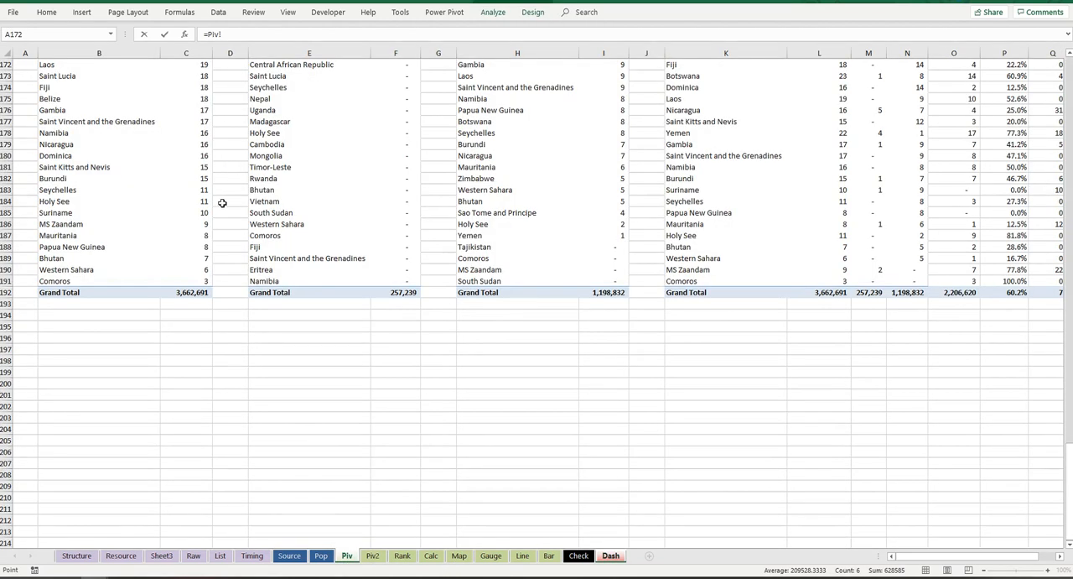
pyautogui.scroll(6, 220, 202)
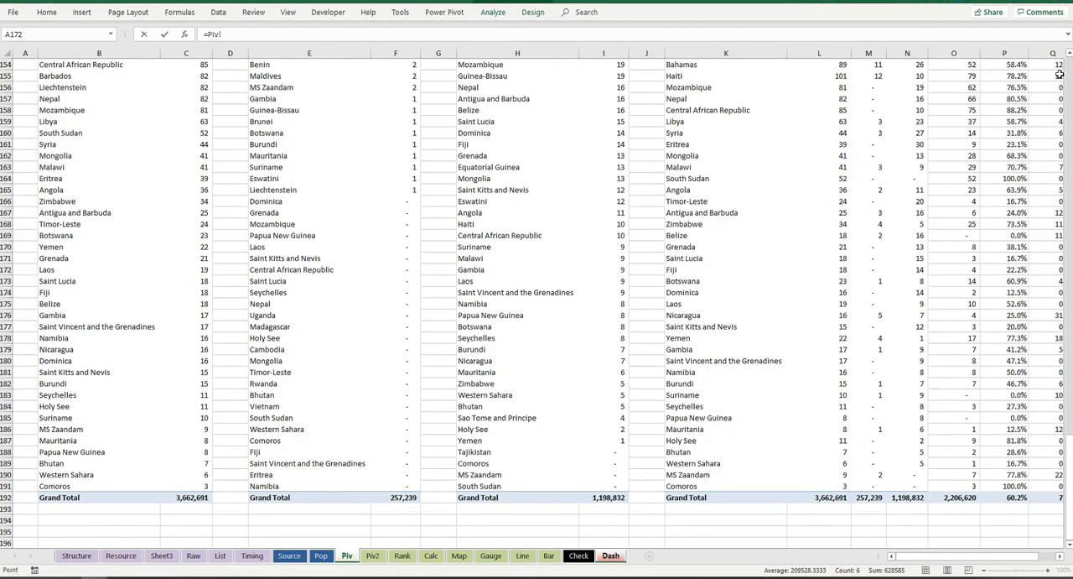
pyautogui.scroll(-5, 229, 453)
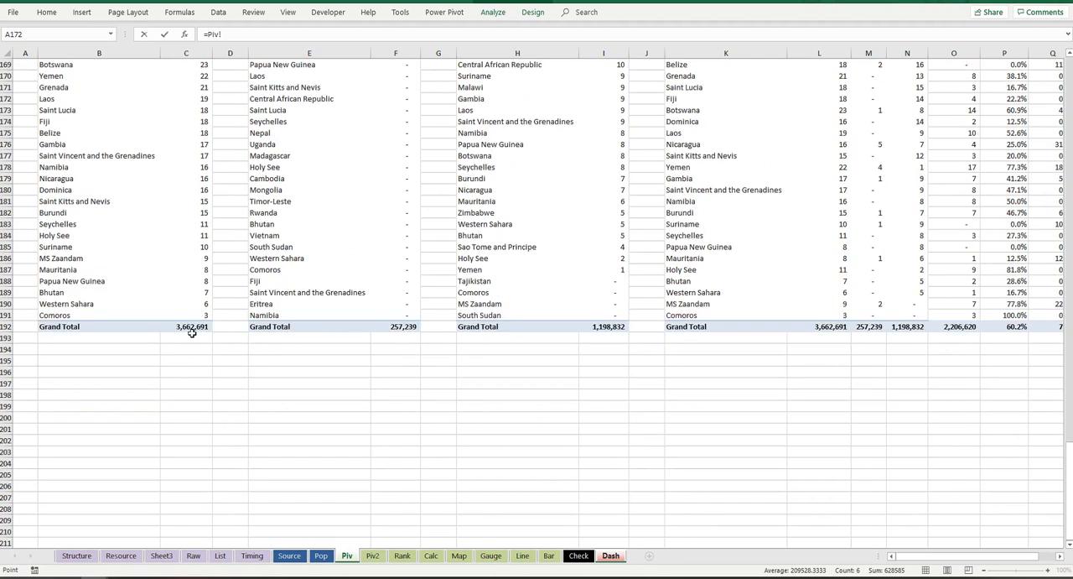
pyautogui.click(192, 328)
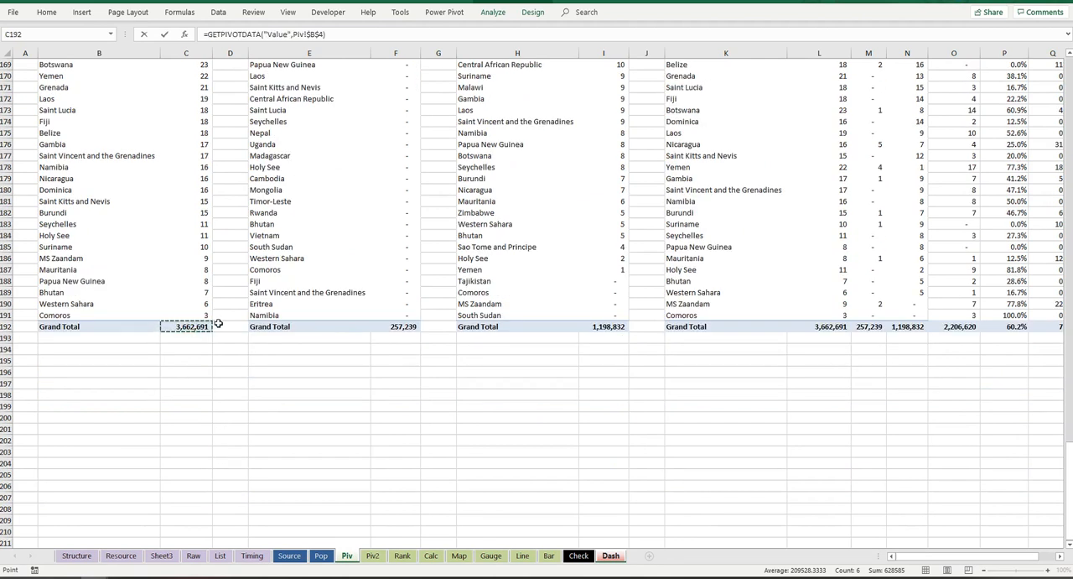
pyautogui.press('Return')
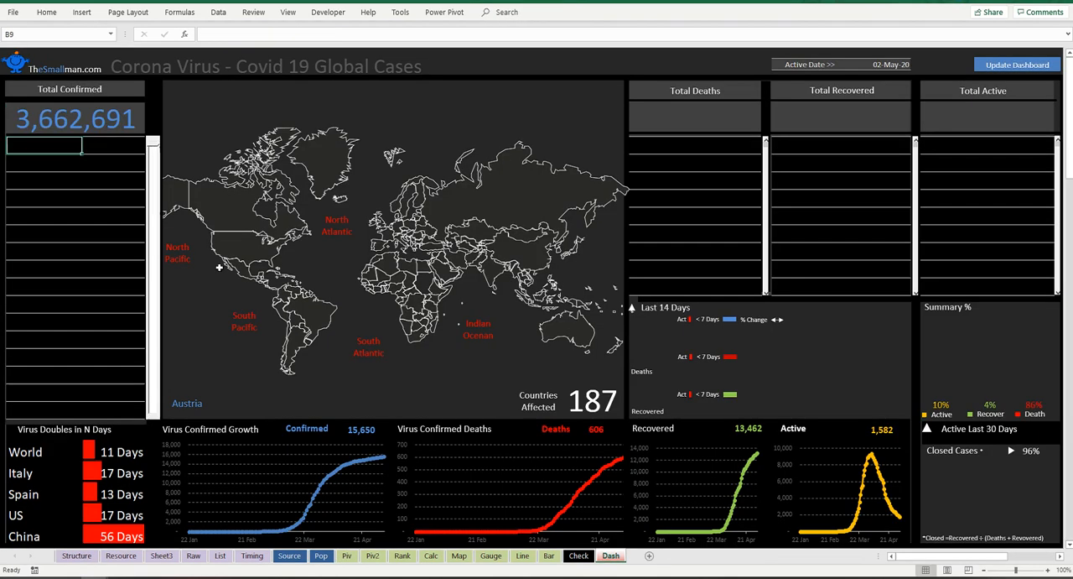
# Step: Link the cell below Total Deaths to the deaths pivot table's Grand Total in Piv cell F192
pyautogui.click(708, 116)
pyautogui.write('=')
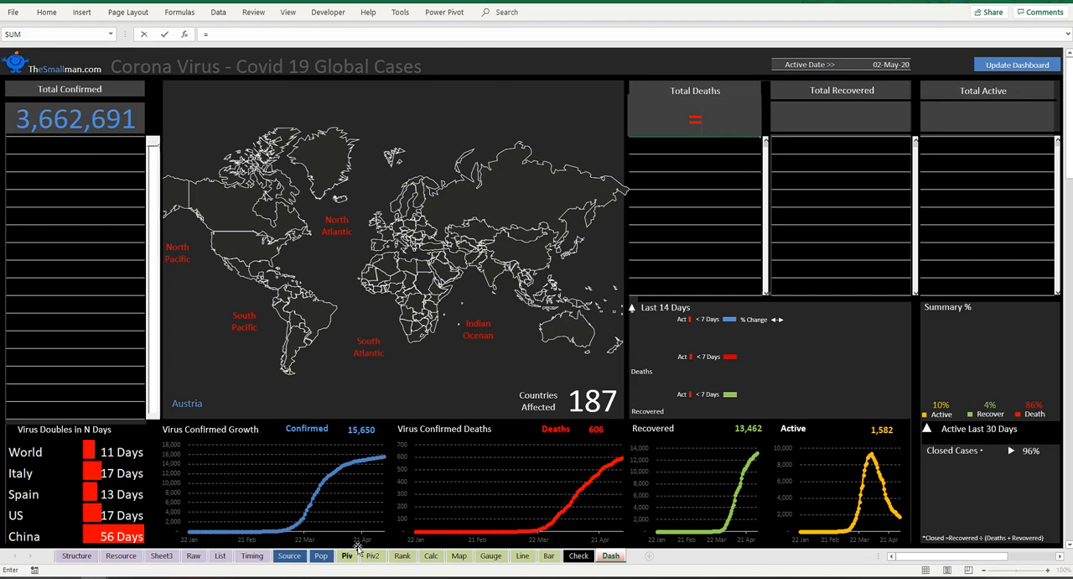
pyautogui.click(347, 556)
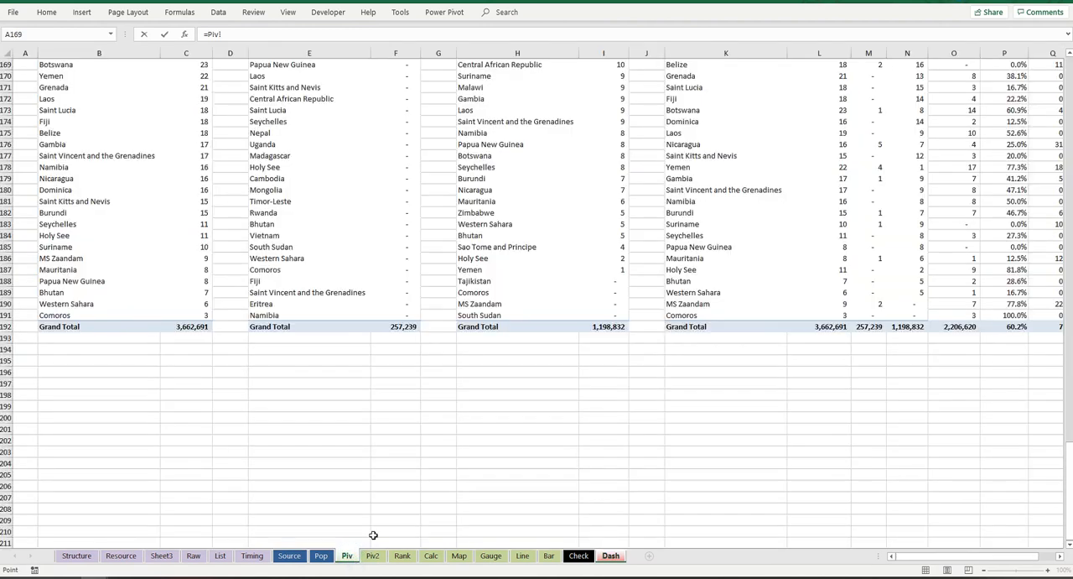
pyautogui.click(403, 327)
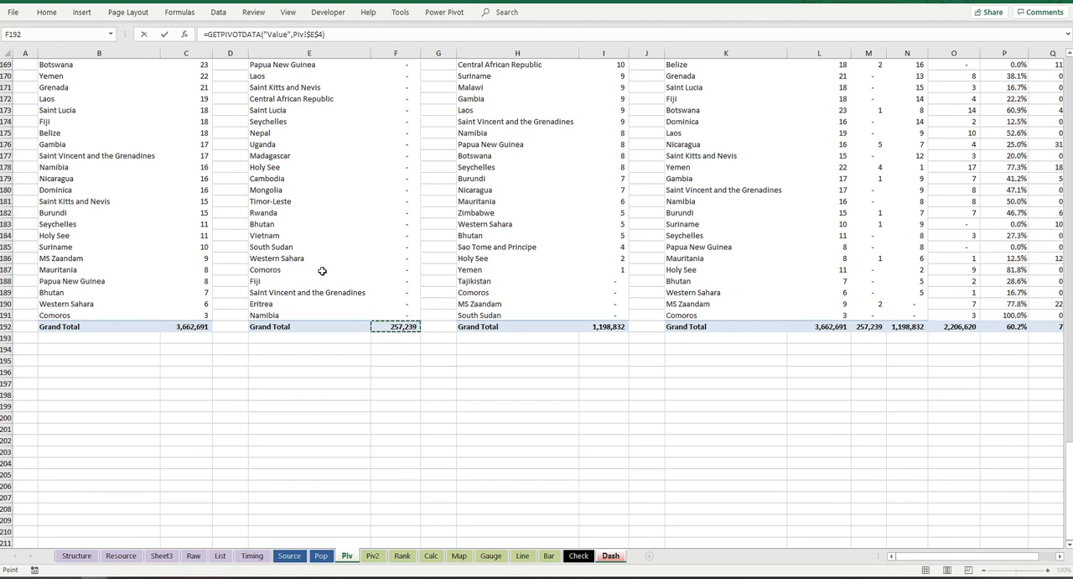
pyautogui.press('Return')
# Step: Link the cell below Total Recovered to the recovered pivot table's Grand Total in Piv cell I192
pyautogui.click(865, 113)
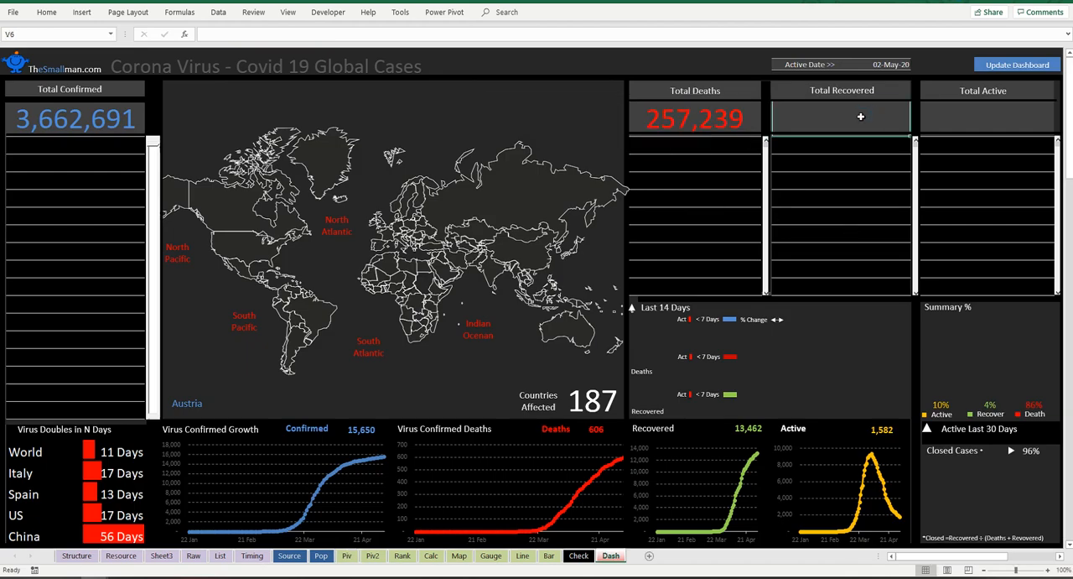
pyautogui.write('=')
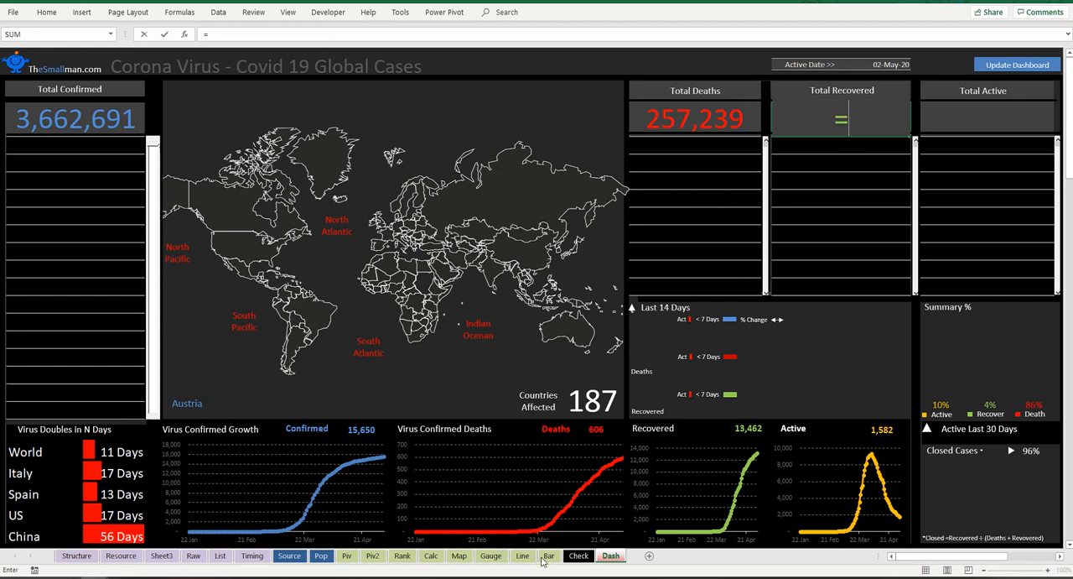
pyautogui.click(346, 555)
pyautogui.click(608, 327)
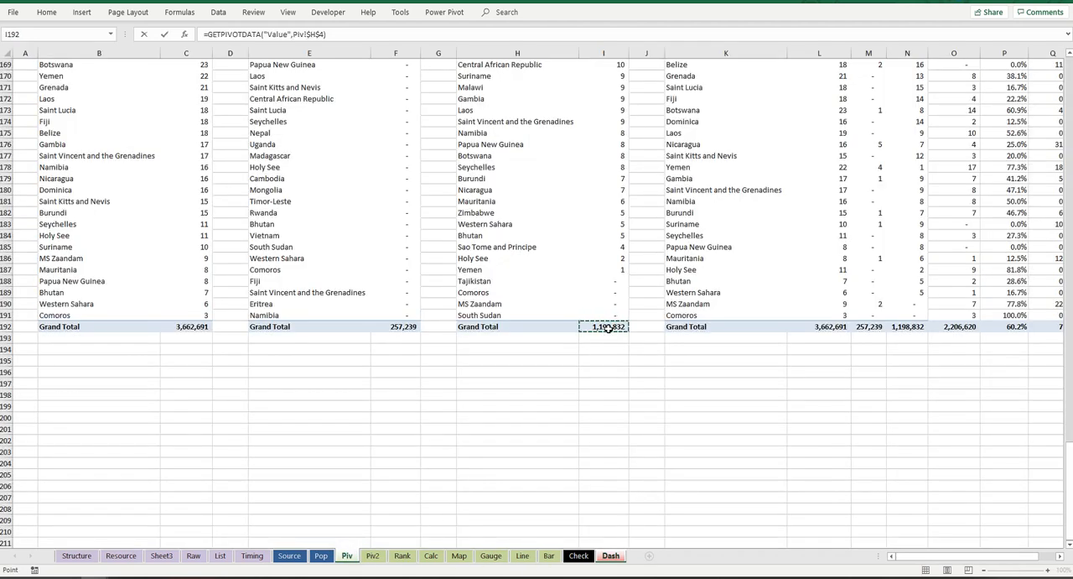
pyautogui.press('Return')
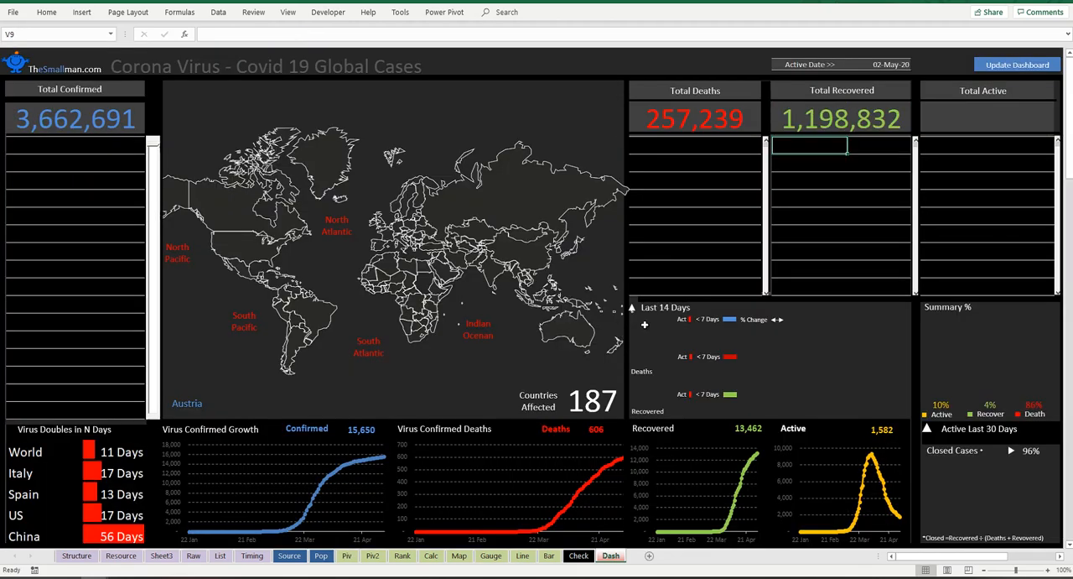
# Step: Link the cell below Total Active to the active Grand Total with the formula =Piv!O192
pyautogui.click(1012, 123)
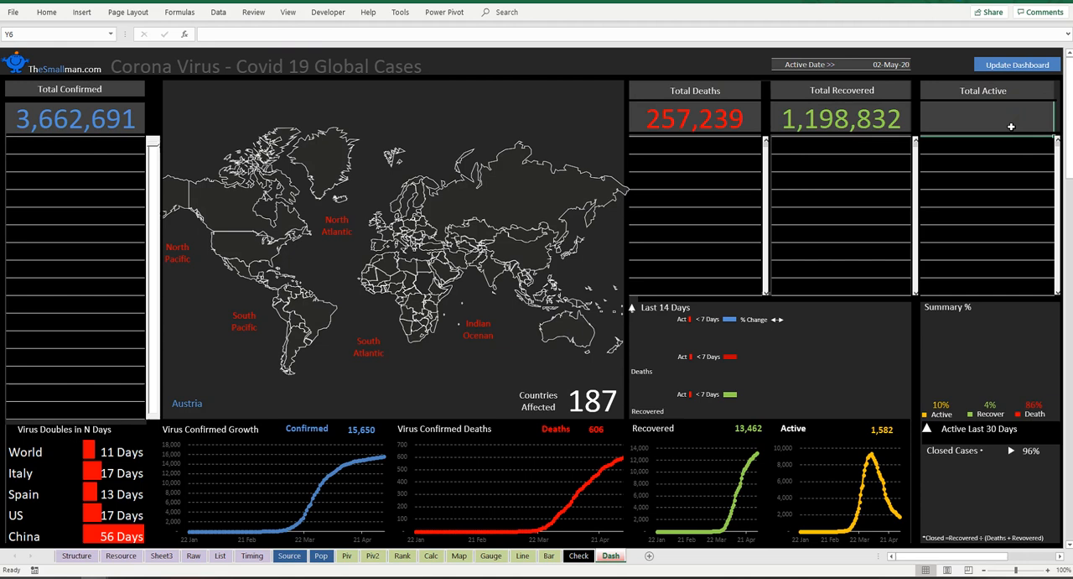
pyautogui.write('=')
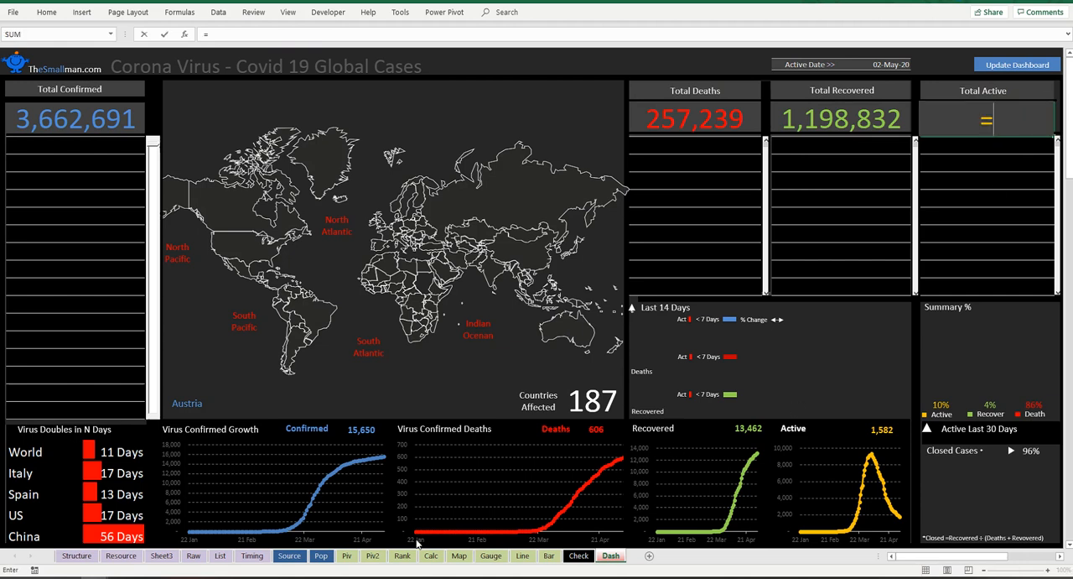
pyautogui.click(346, 555)
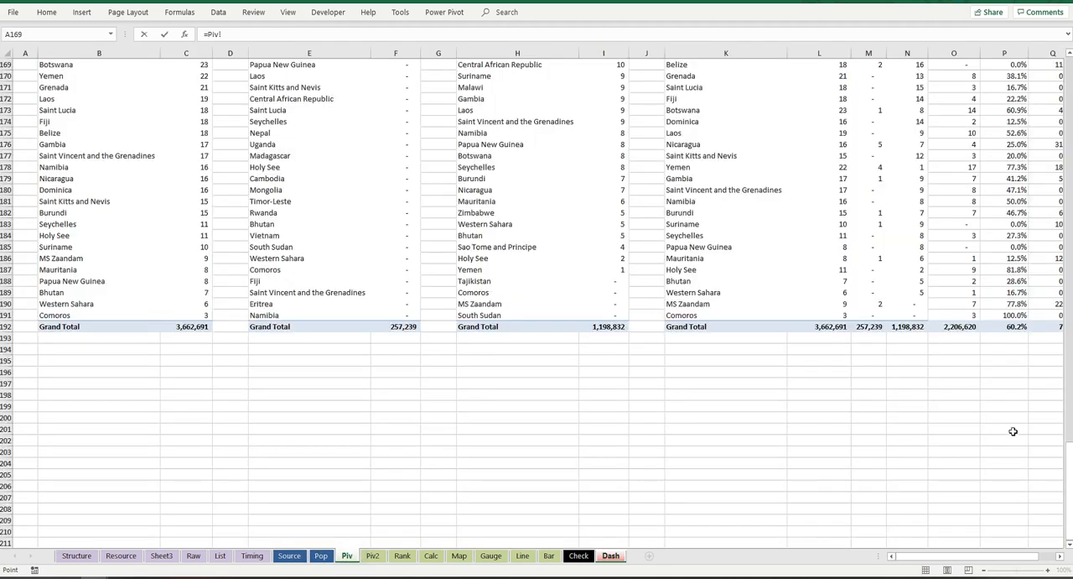
pyautogui.click(967, 327)
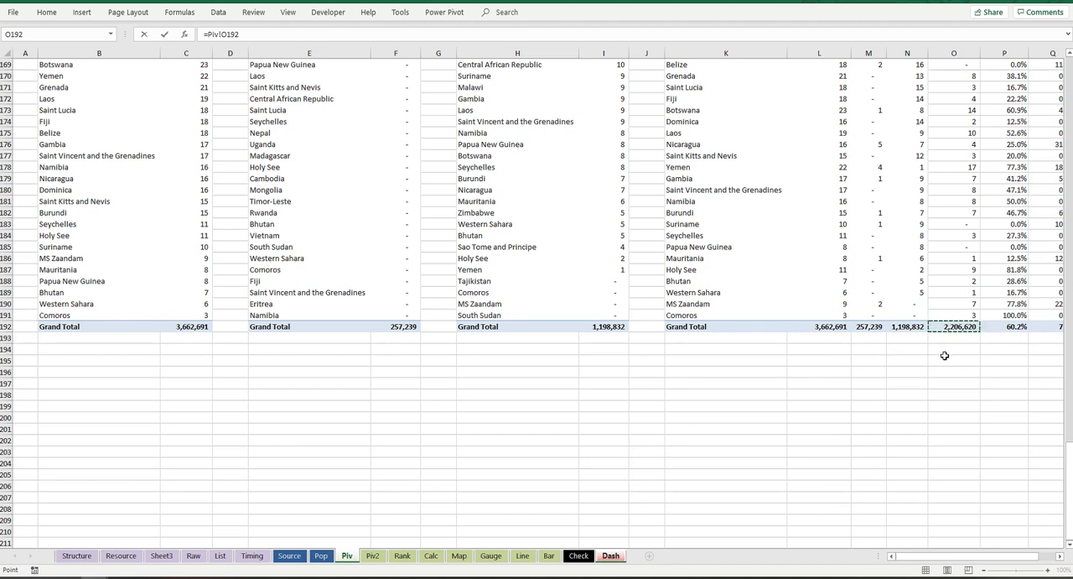
pyautogui.press('Return')
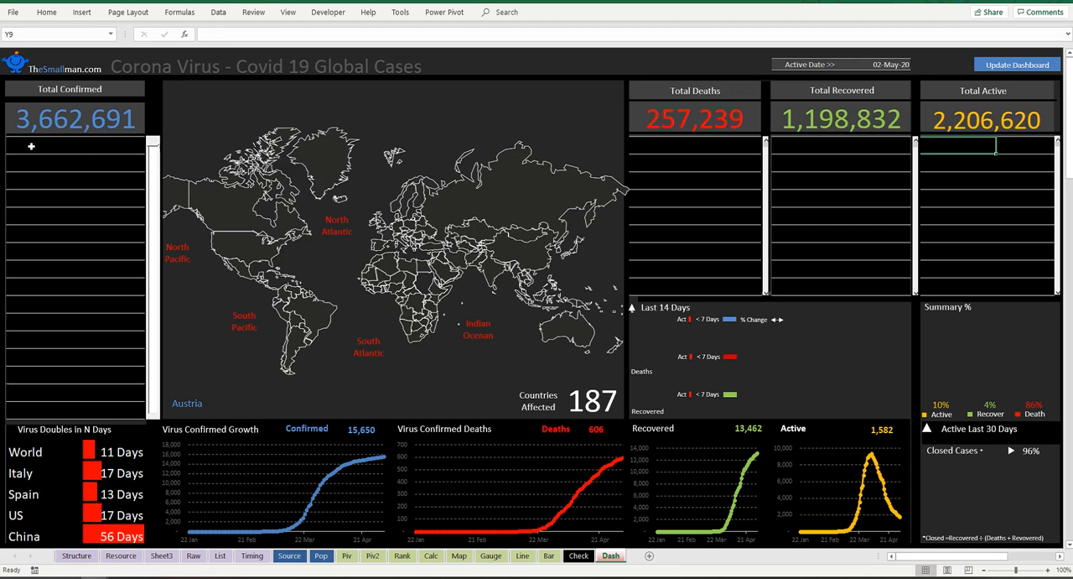
pyautogui.moveTo(31, 146); pyautogui.dragTo(53, 411)
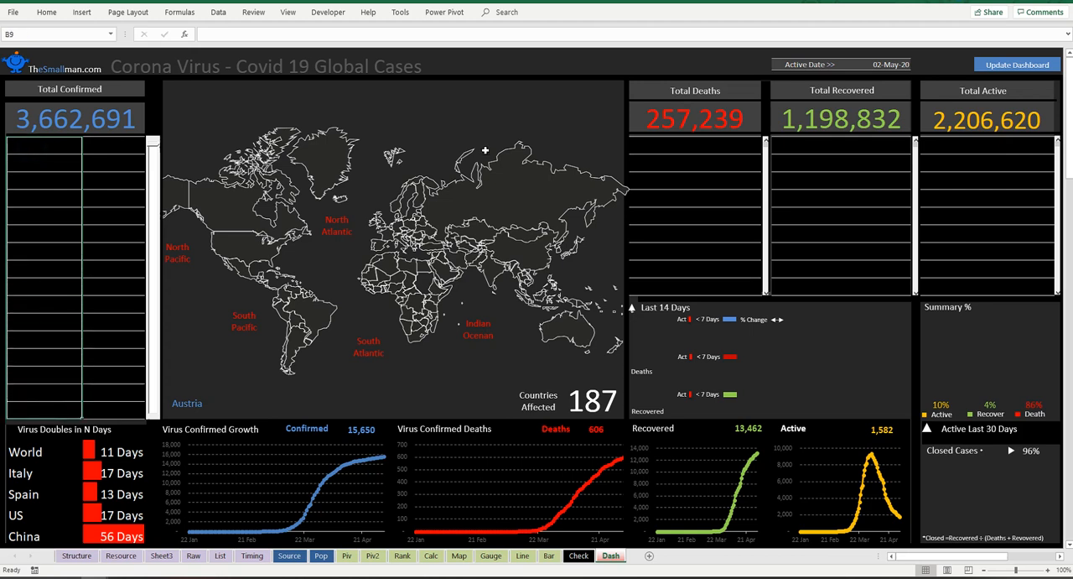
pyautogui.click(665, 136)
pyautogui.moveTo(667, 147); pyautogui.dragTo(676, 252)
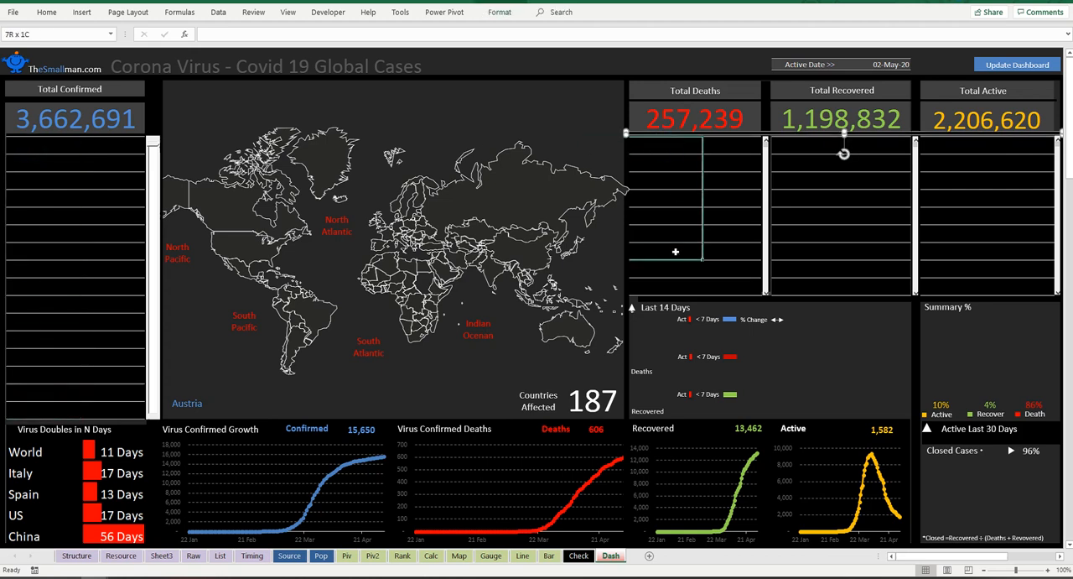
pyautogui.moveTo(822, 146); pyautogui.dragTo(827, 200)
pyautogui.moveTo(958, 144); pyautogui.dragTo(968, 218)
# Step: Enter =Rank!B2 in the first row of the Total Confirmed list and fill it across to the case-count column
pyautogui.click(48, 147)
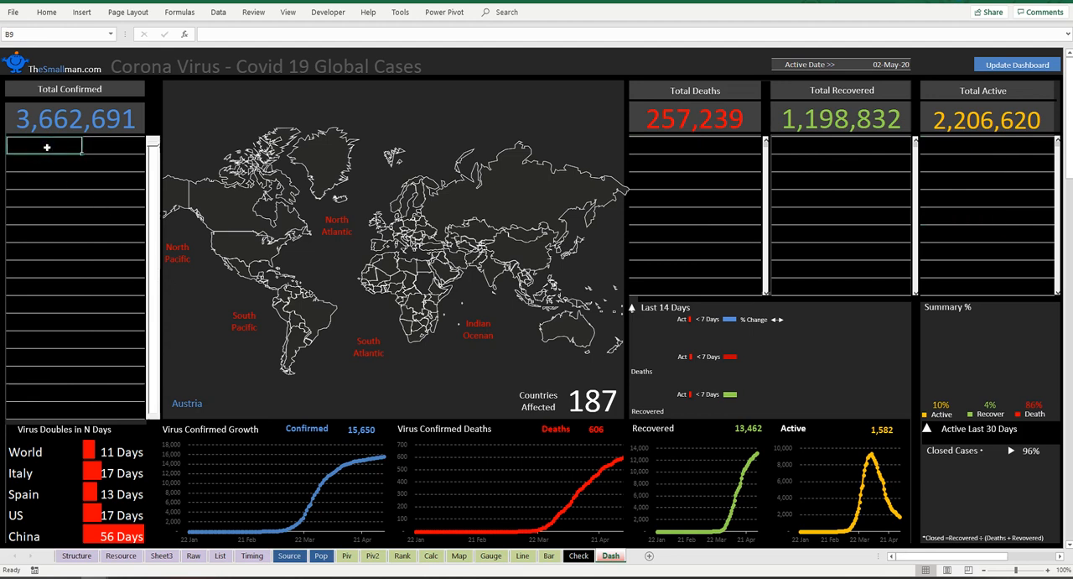
pyautogui.write('=')
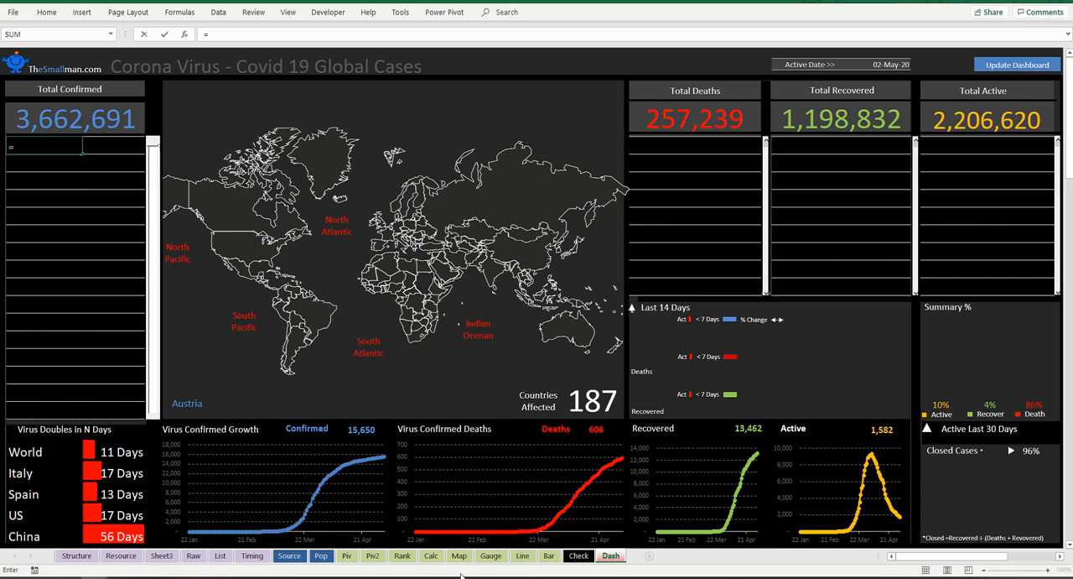
pyautogui.click(402, 556)
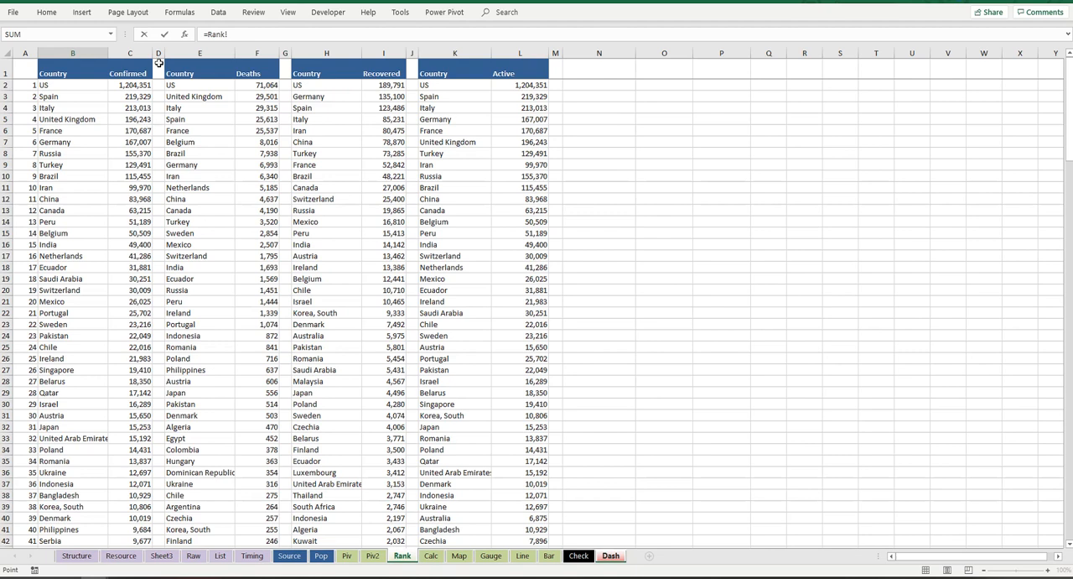
pyautogui.click(71, 82)
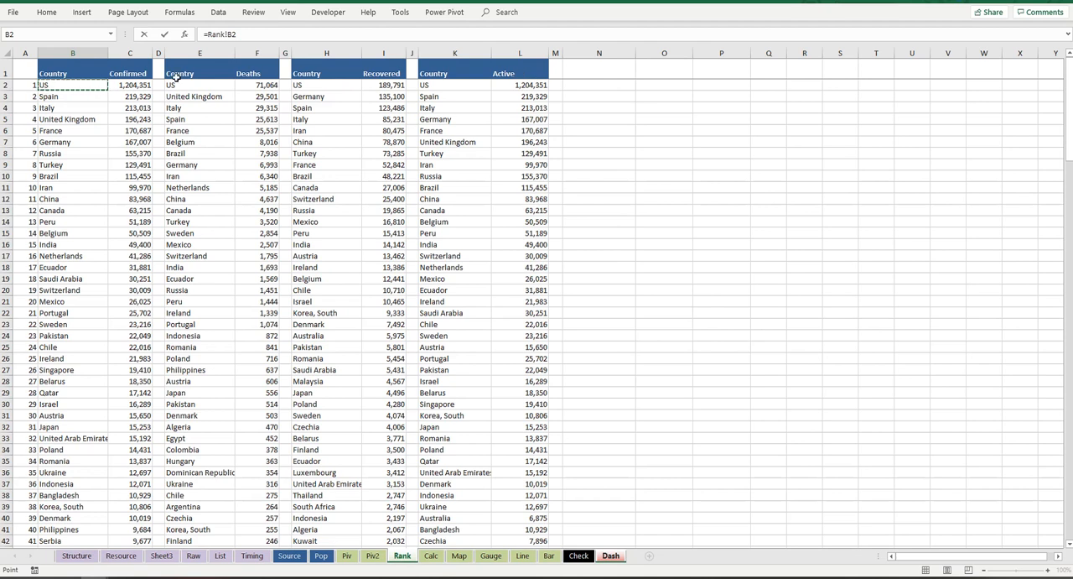
pyautogui.press('Return')
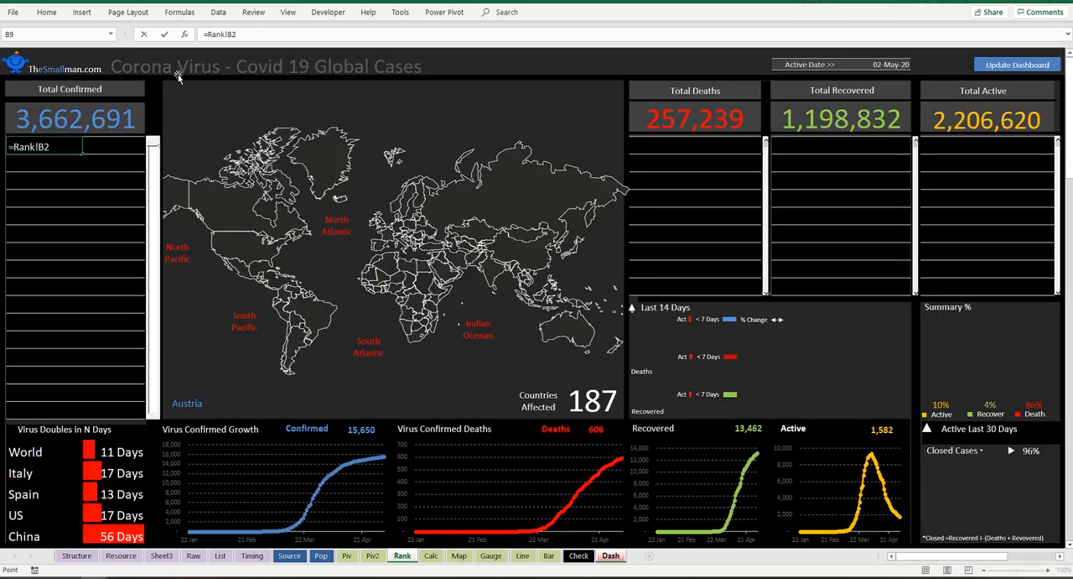
pyautogui.click(80, 150)
pyautogui.moveTo(82, 153); pyautogui.dragTo(132, 149)
pyautogui.click(132, 148)
# Step: Copy the first row's country and count formulas down through all rows of the Total Confirmed list
pyautogui.moveTo(38, 143); pyautogui.dragTo(129, 147)
pyautogui.hotkey('ctrl', 'c')
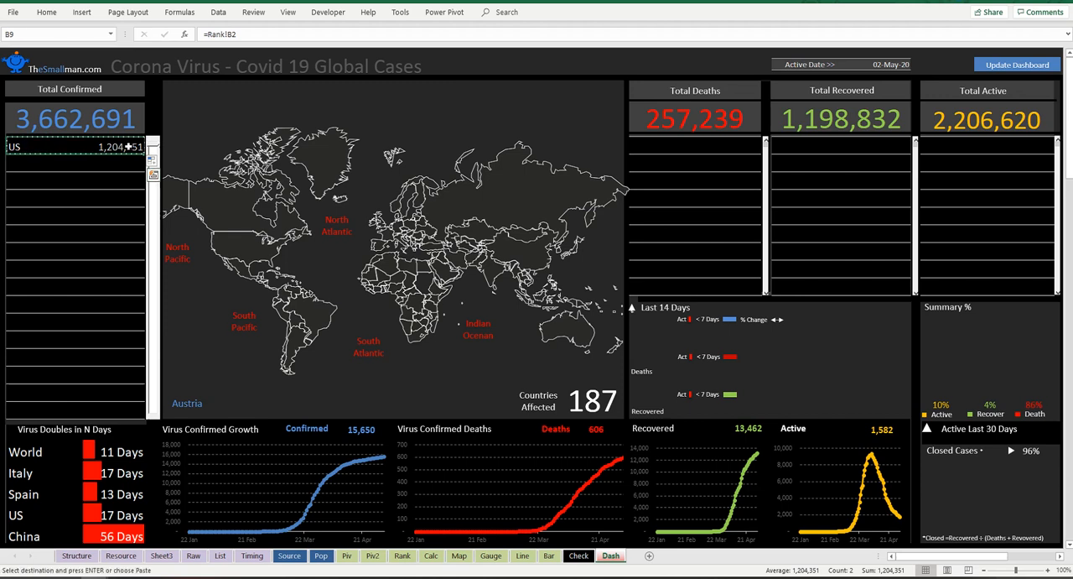
pyautogui.hotkey('shift', 'Down')
pyautogui.hotkey('shift', 'Down')
pyautogui.hotkey('shift', 'Down')
pyautogui.hotkey('shift', 'Down')
pyautogui.hotkey('shift', 'Down')
pyautogui.hotkey('shift', 'Down')
pyautogui.hotkey('shift', 'Down')
pyautogui.hotkey('shift', 'Down')
pyautogui.hotkey('shift', 'Down')
pyautogui.hotkey('shift', 'Down')
pyautogui.hotkey('shift', 'Down')
pyautogui.hotkey('shift', 'Down')
pyautogui.hotkey('shift', 'Down')
pyautogui.hotkey('shift', 'Down')
pyautogui.hotkey('shift', 'Down')
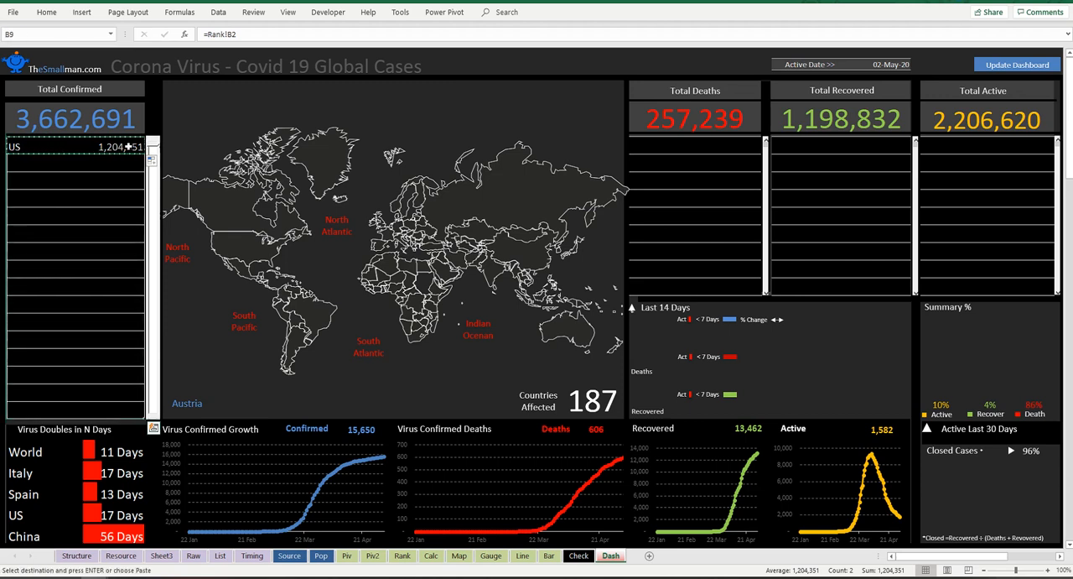
pyautogui.hotkey('ctrl', 'v')
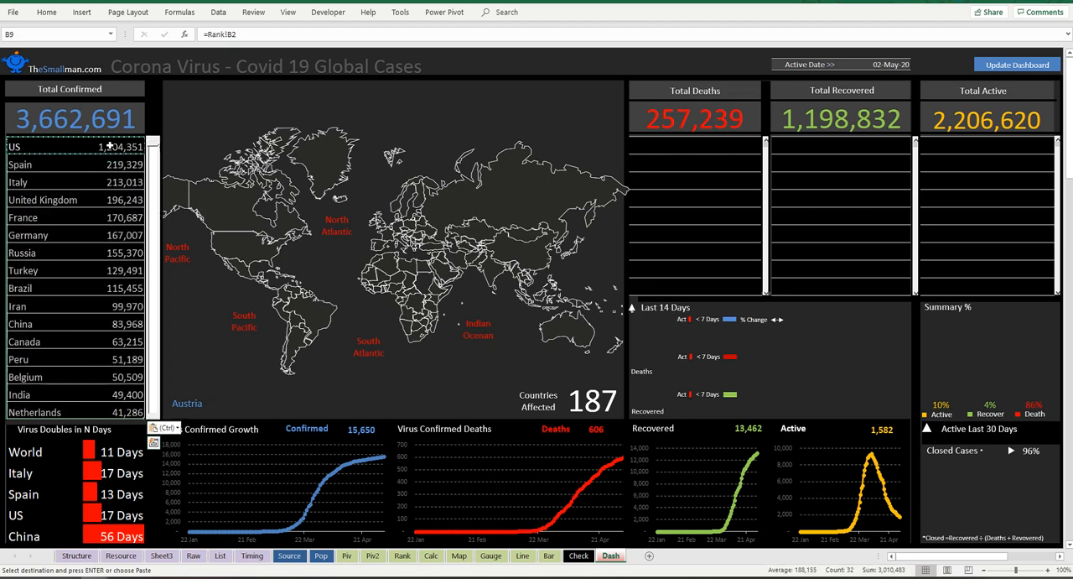
# Step: Enter =Rank!E2 in the first row of the Total Deaths list and fill it across to the death-count column
pyautogui.click(666, 146)
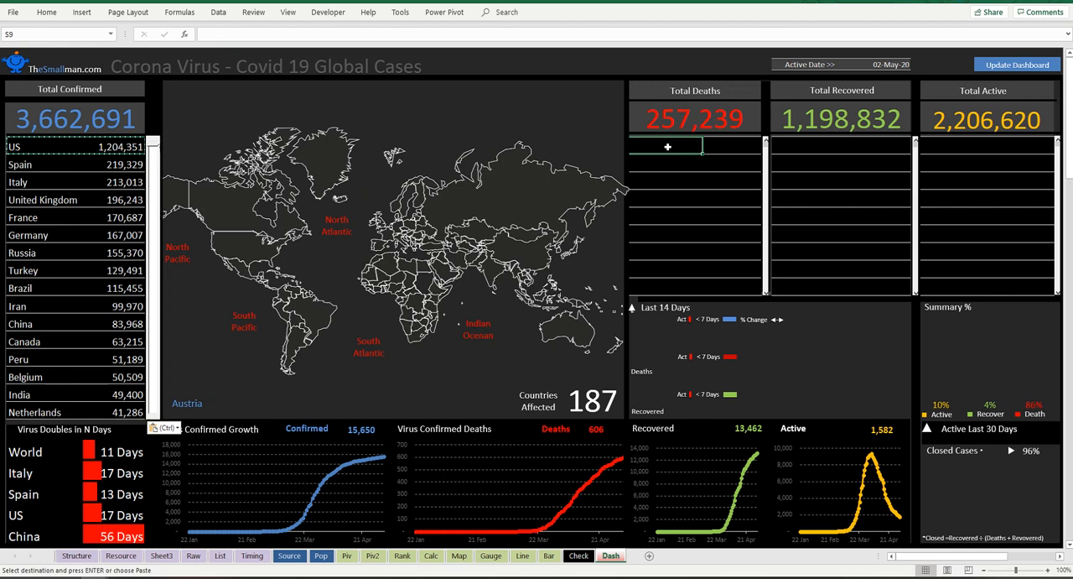
pyautogui.write('=')
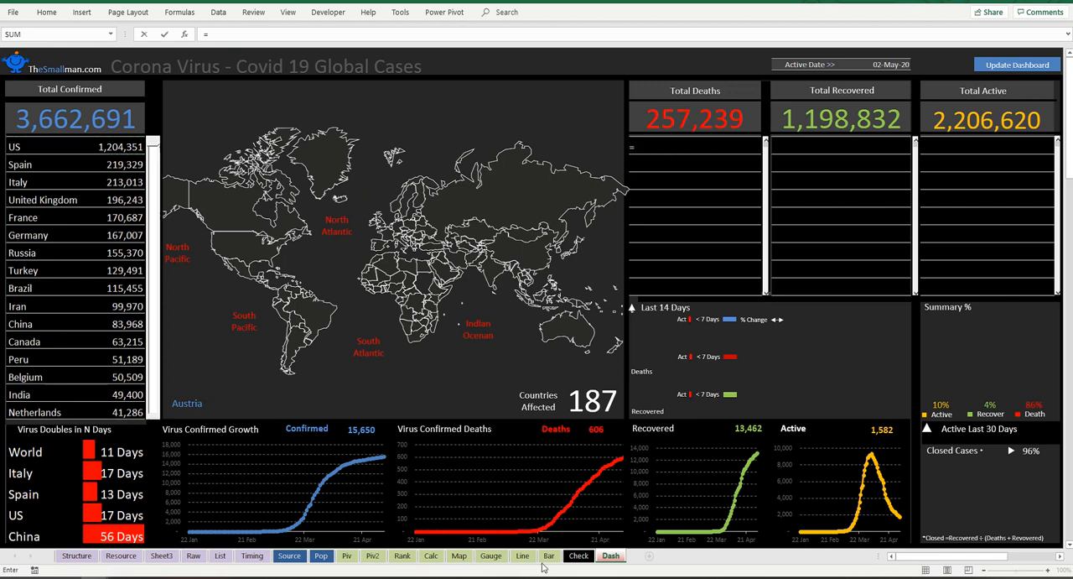
pyautogui.click(402, 556)
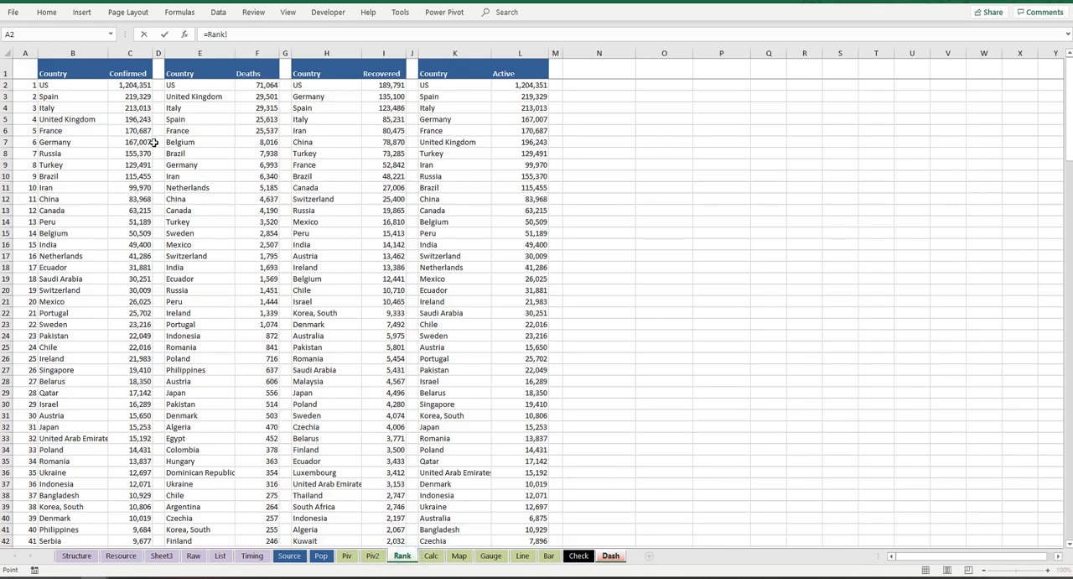
pyautogui.click(205, 83)
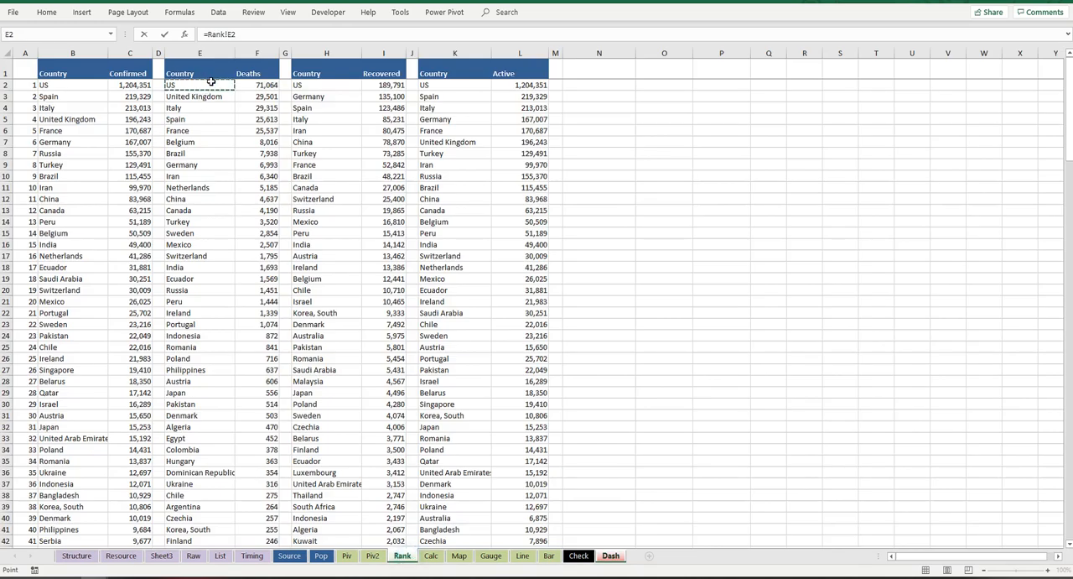
pyautogui.press('Return')
pyautogui.click(692, 149)
pyautogui.moveTo(703, 156); pyautogui.dragTo(765, 156)
# Step: Copy the first row's country and count formulas down through all rows of the Total Deaths list
pyautogui.hotkey('ctrl', 'c')
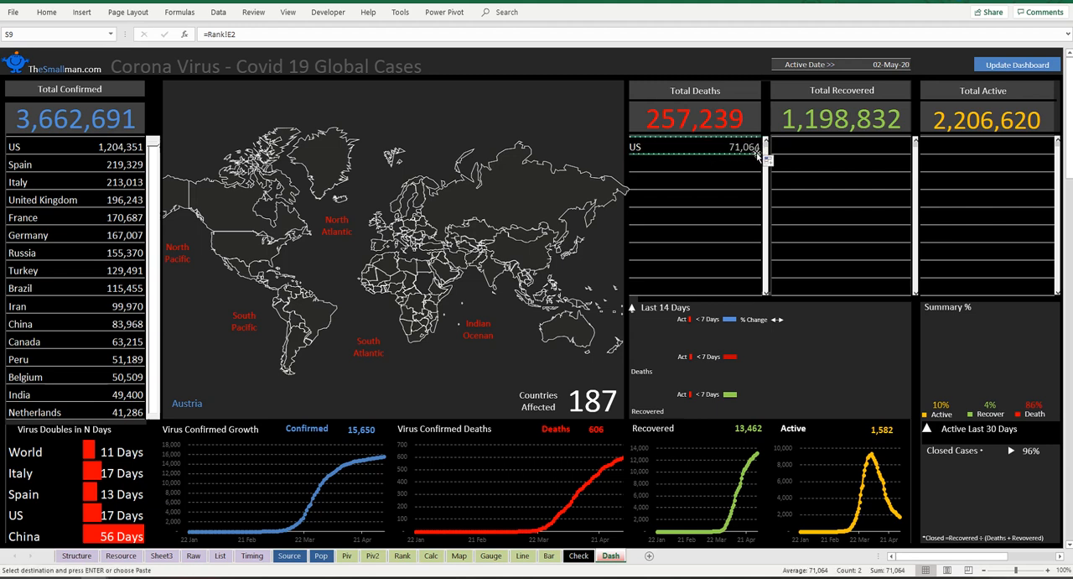
pyautogui.moveTo(766, 156); pyautogui.dragTo(770, 304)
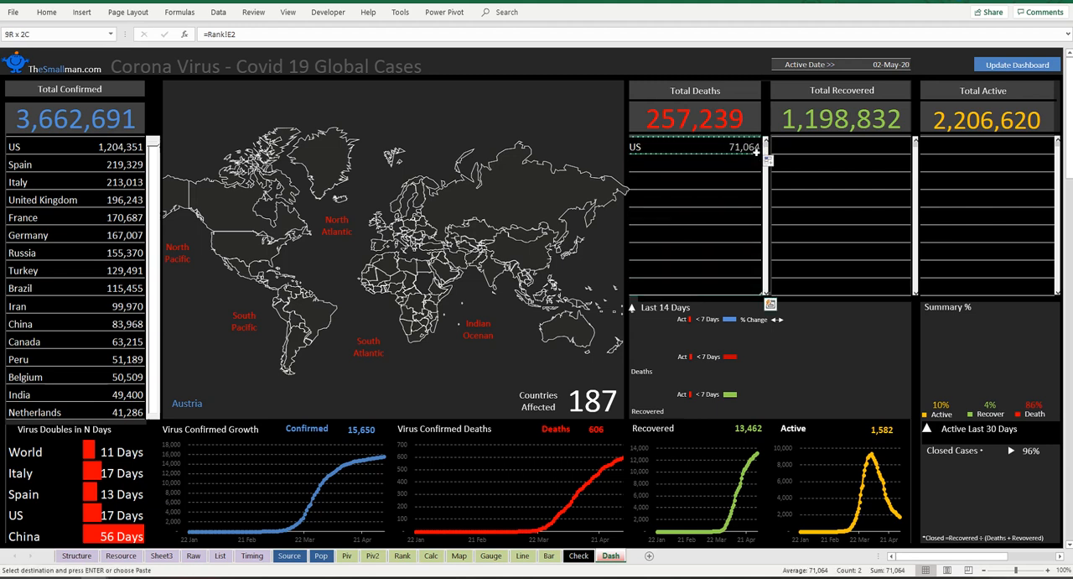
pyautogui.hotkey('ctrl', 'v')
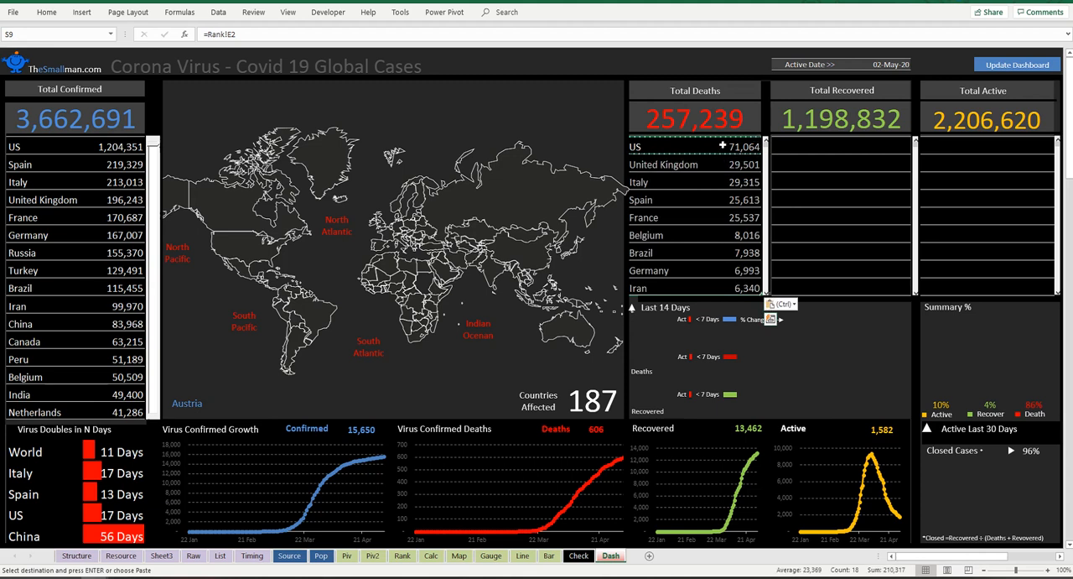
# Step: Copy the whole Total Deaths list block into the Total Recovered and Total Active lists, starting at V9 and Y9
pyautogui.moveTo(643, 145); pyautogui.dragTo(738, 288)
pyautogui.click(809, 150)
pyautogui.hotkey('ctrl', 'v')
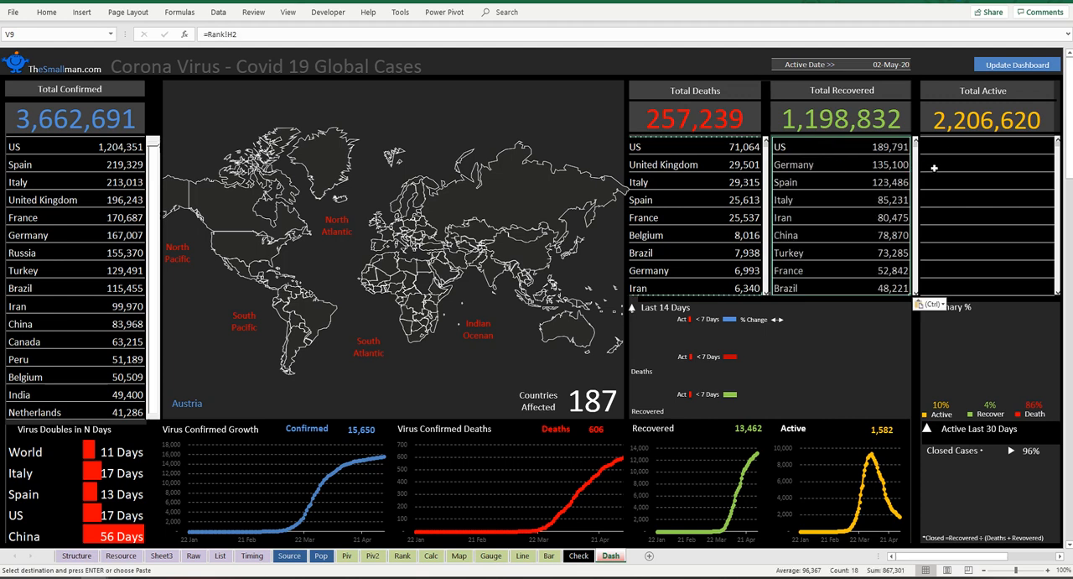
pyautogui.click(947, 151)
pyautogui.hotkey('ctrl', 'v')
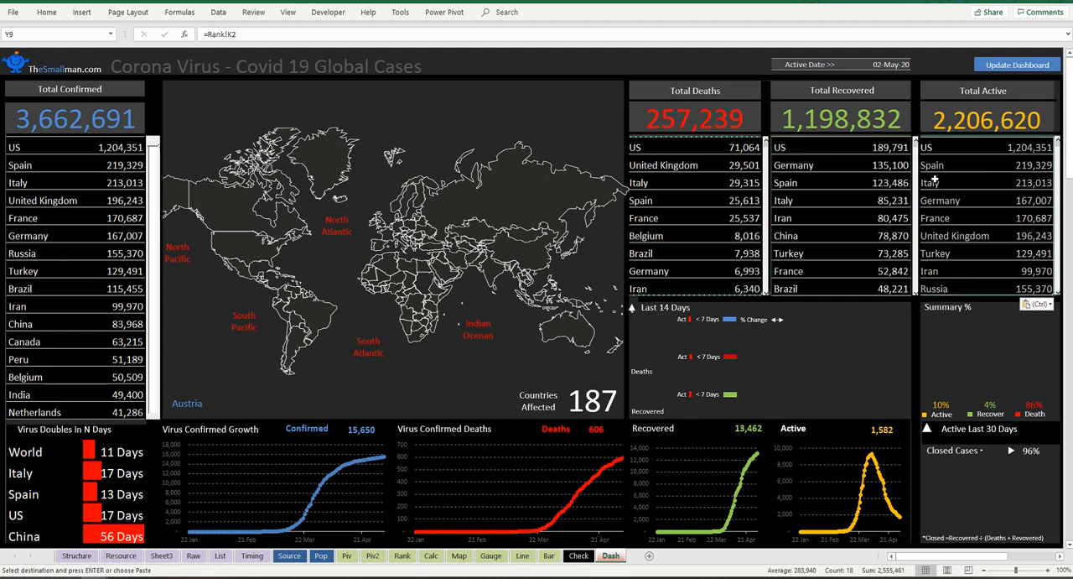
# Step: Examine the first-row count formulas on the Rank sheet and the matching linked cells in the four Dash lists
pyautogui.click(793, 189)
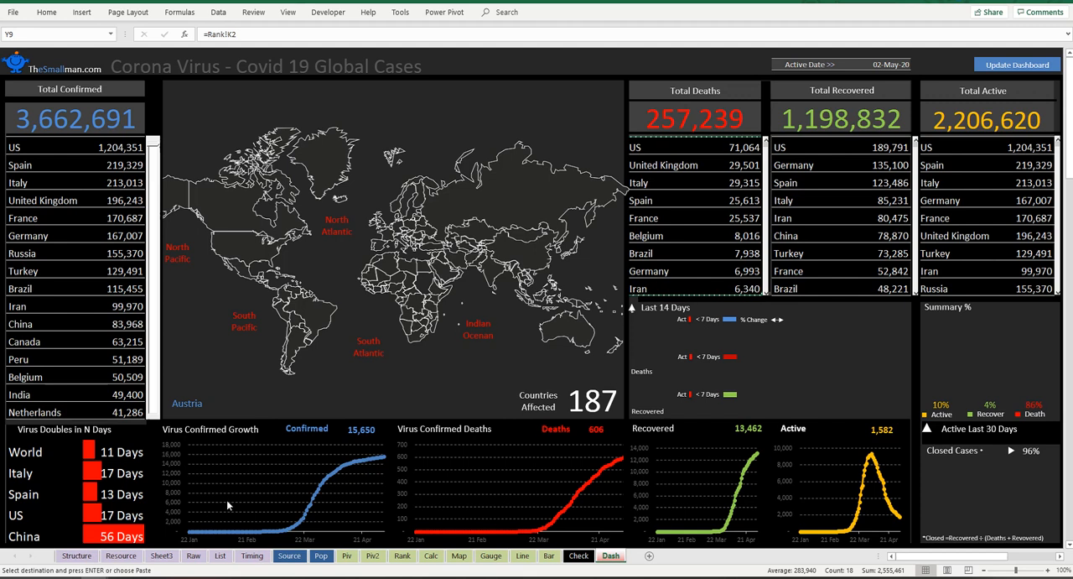
pyautogui.click(403, 556)
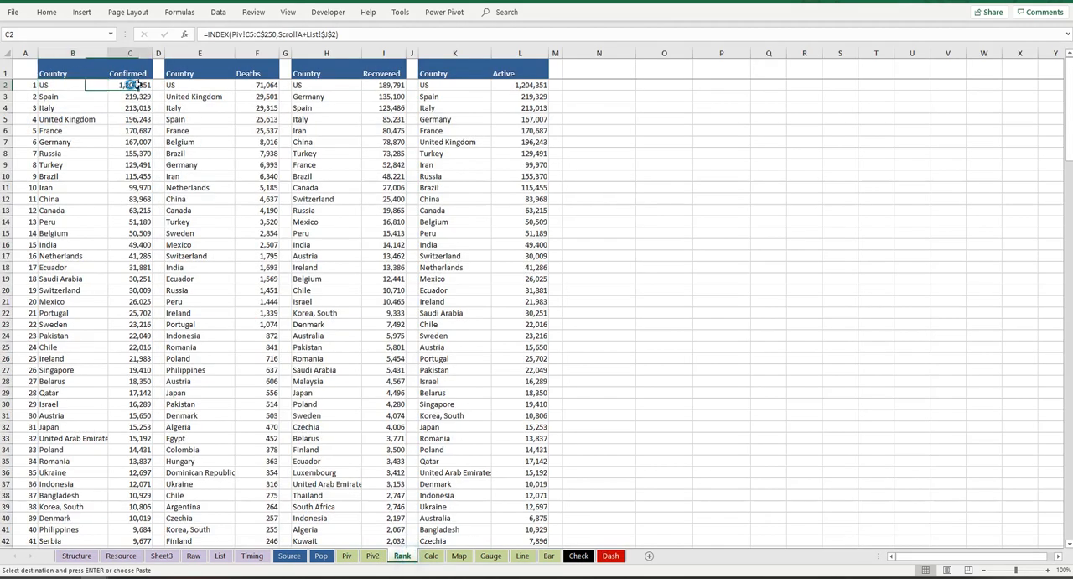
pyautogui.click(260, 84)
pyautogui.click(391, 85)
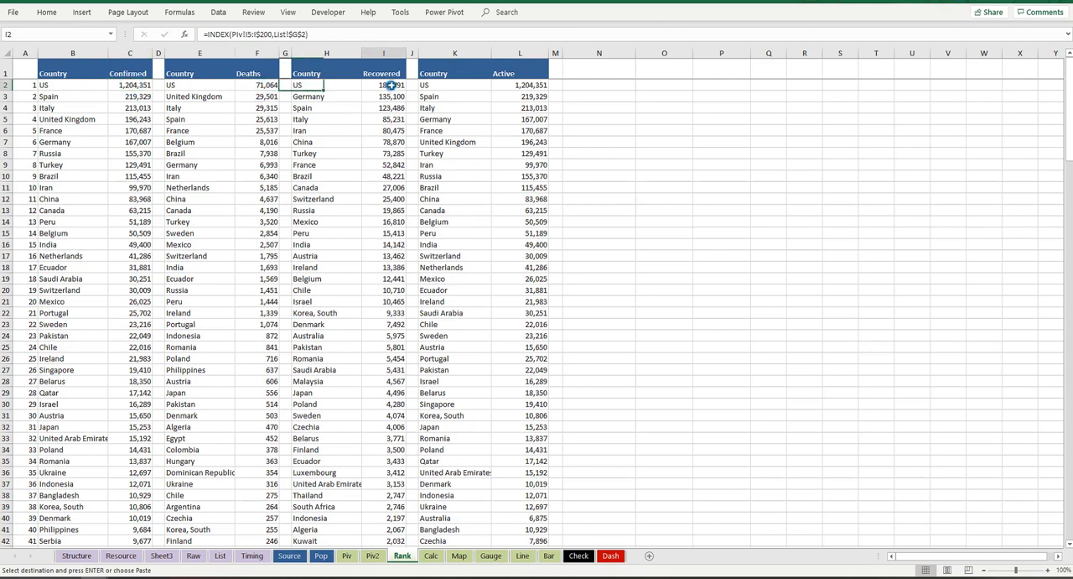
pyautogui.click(528, 84)
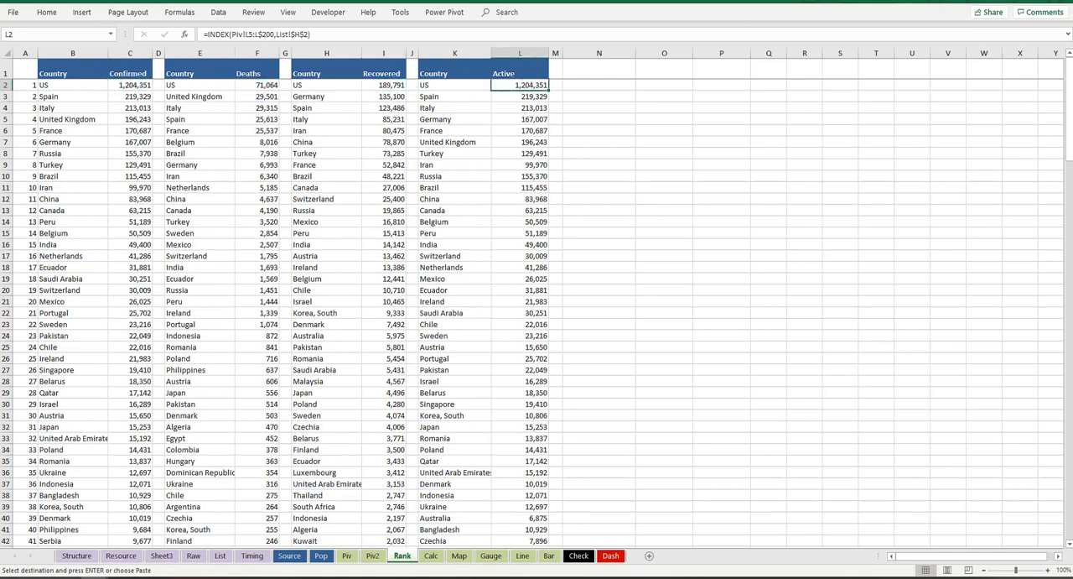
pyautogui.click(611, 556)
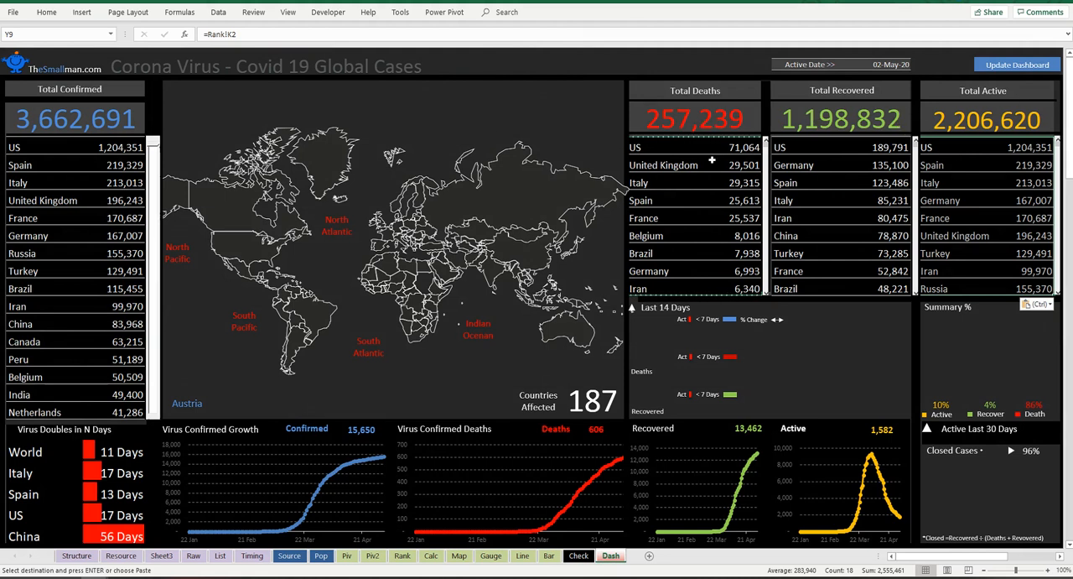
pyautogui.click(739, 149)
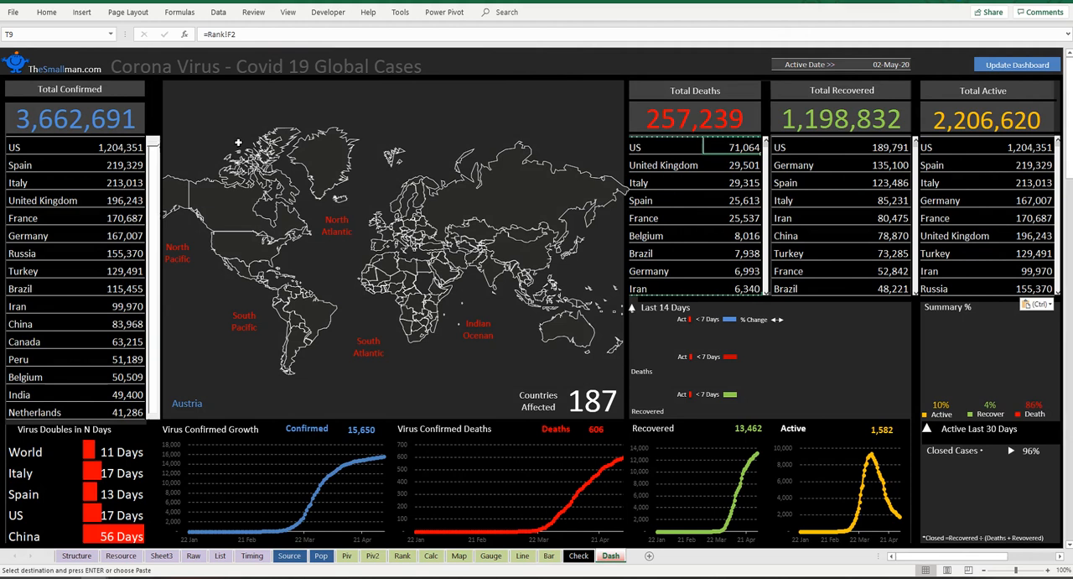
pyautogui.click(118, 146)
pyautogui.click(755, 150)
pyautogui.click(875, 147)
pyautogui.click(1025, 151)
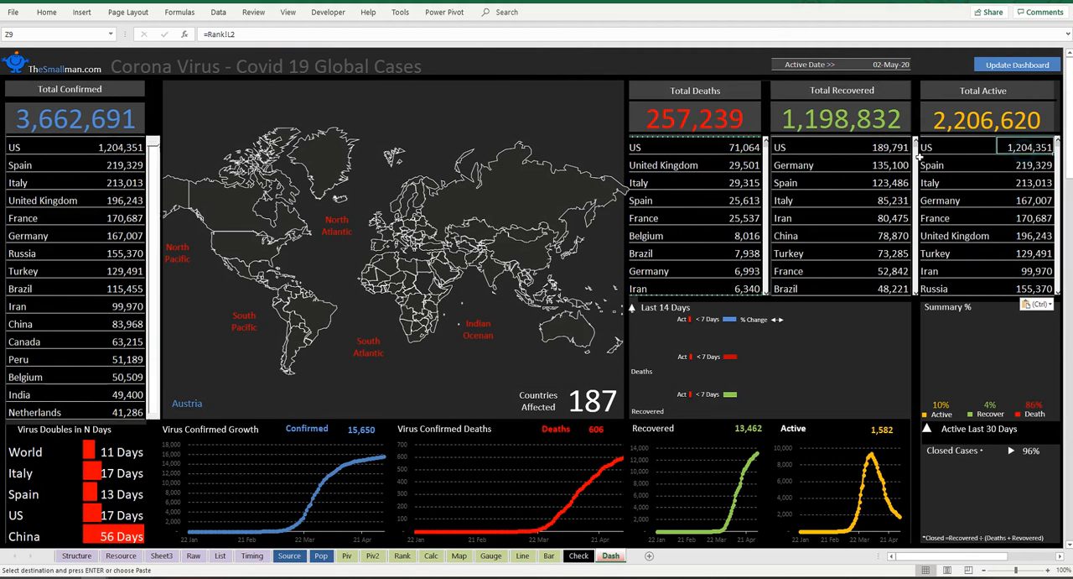
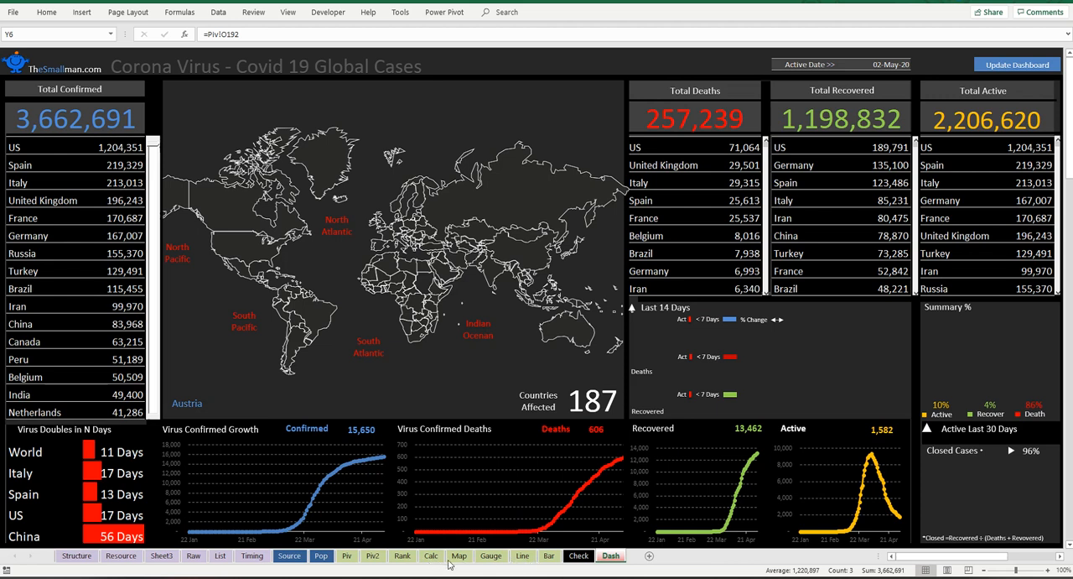
# Step: On the Rank sheet, change the first Active formula in L2 to =INDEX(Piv!O5:O$200,List!$H$2) and fill it down the column
pyautogui.click(403, 559)
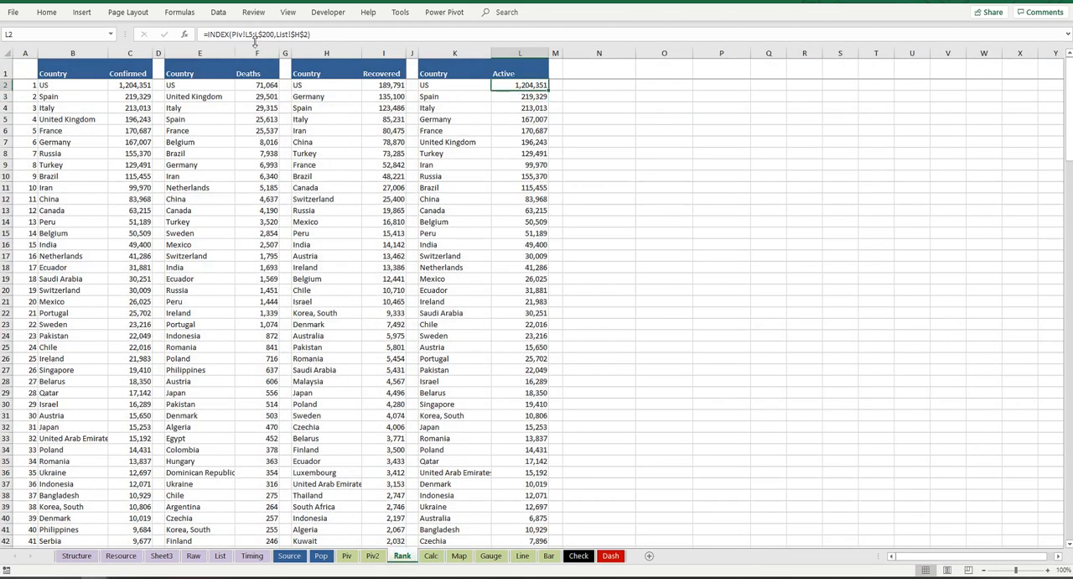
pyautogui.click(250, 33)
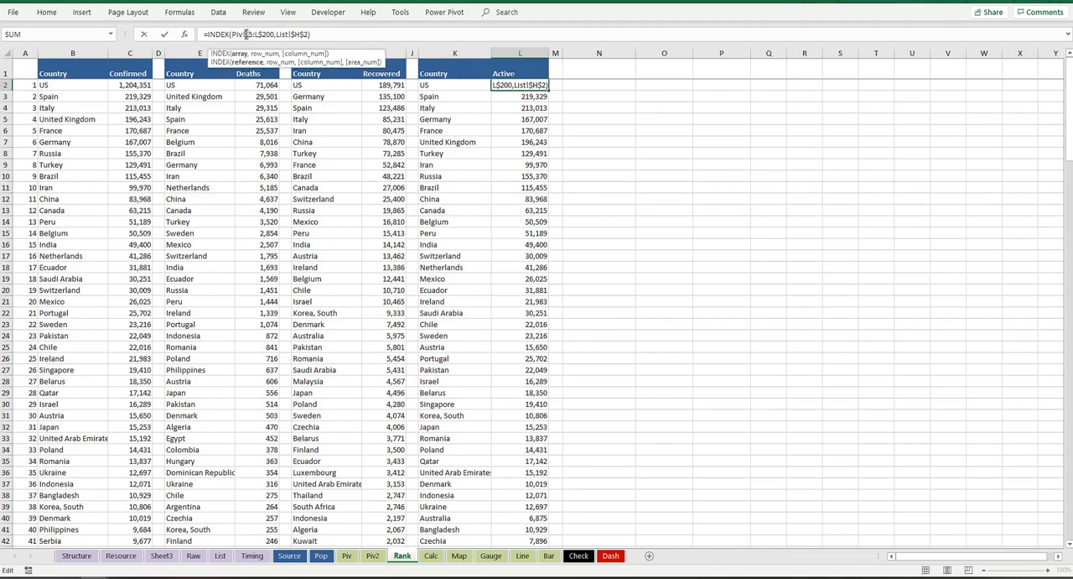
pyautogui.press('Delete')
pyautogui.write('O5:')
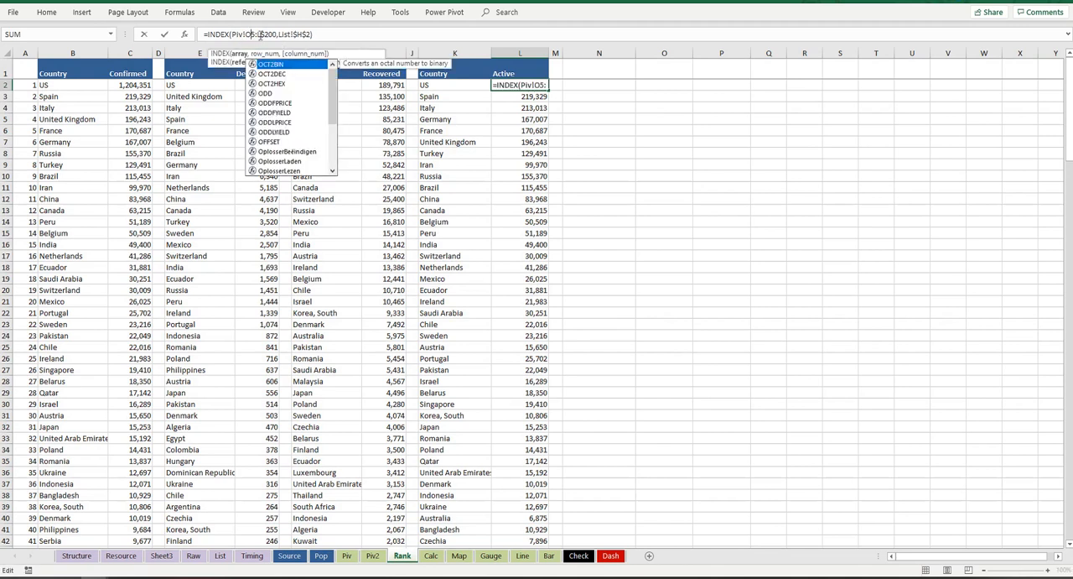
pyautogui.write('O')
pyautogui.press('Return')
pyautogui.click(545, 85)
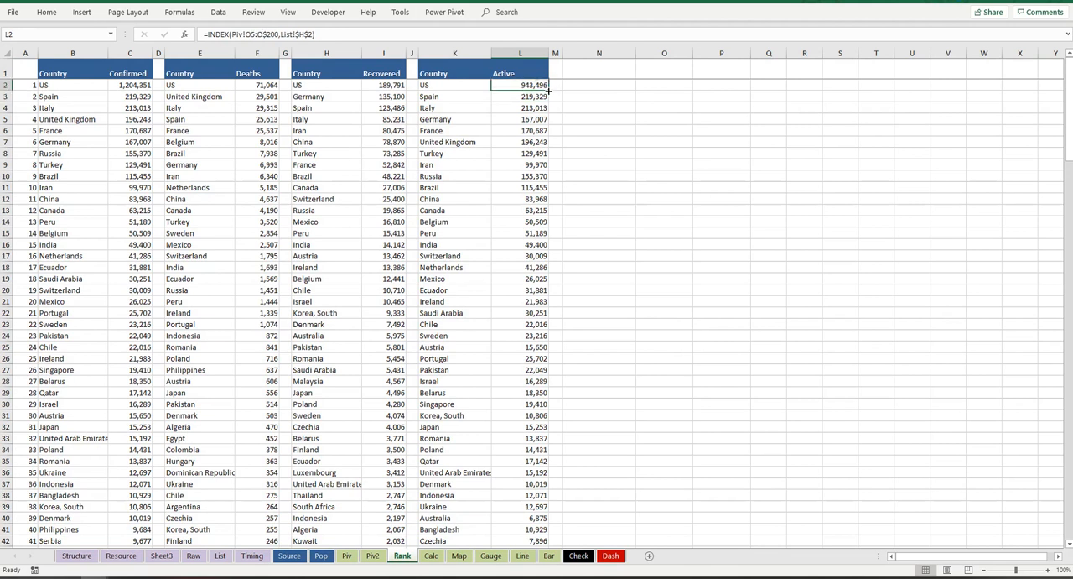
pyautogui.doubleClick(551, 87)
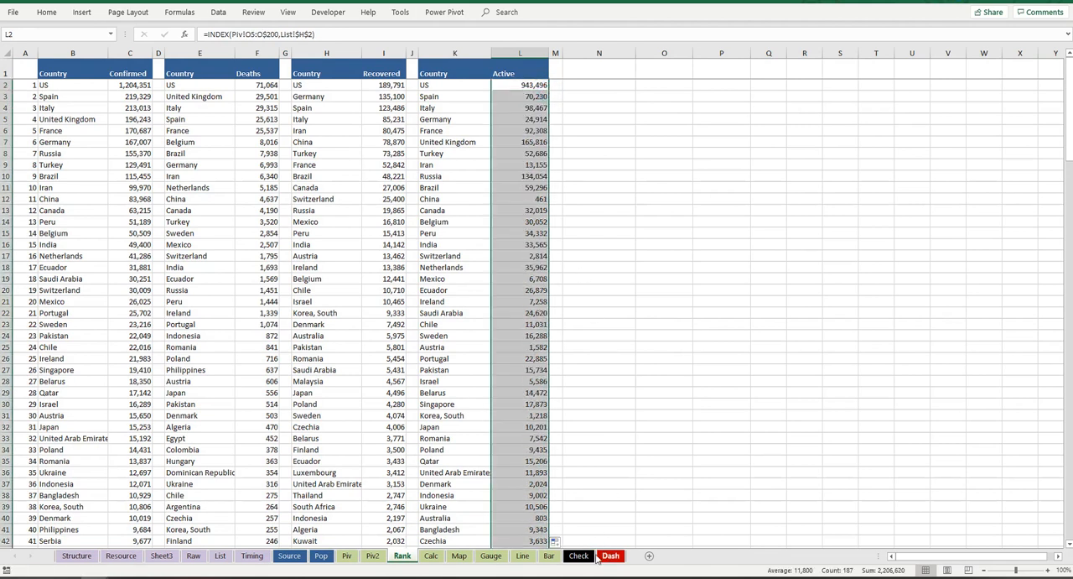
pyautogui.click(610, 555)
pyautogui.click(1038, 147)
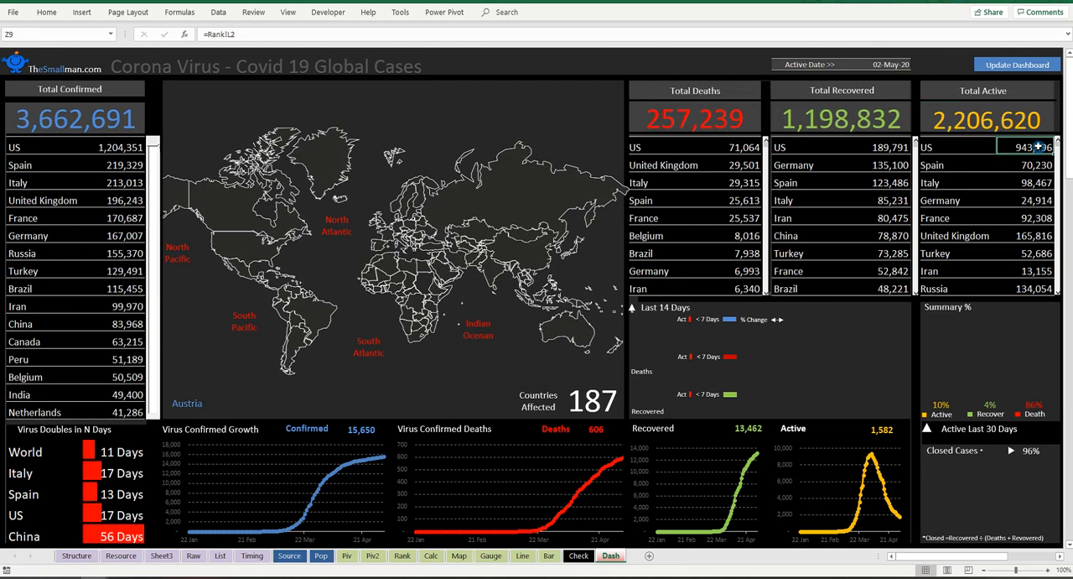
# Step: Enter the check formula =B6-S6-V6 in P2 of the Dash sheet, subtracting total deaths and recoveries from total confirmed
pyautogui.click(565, 62)
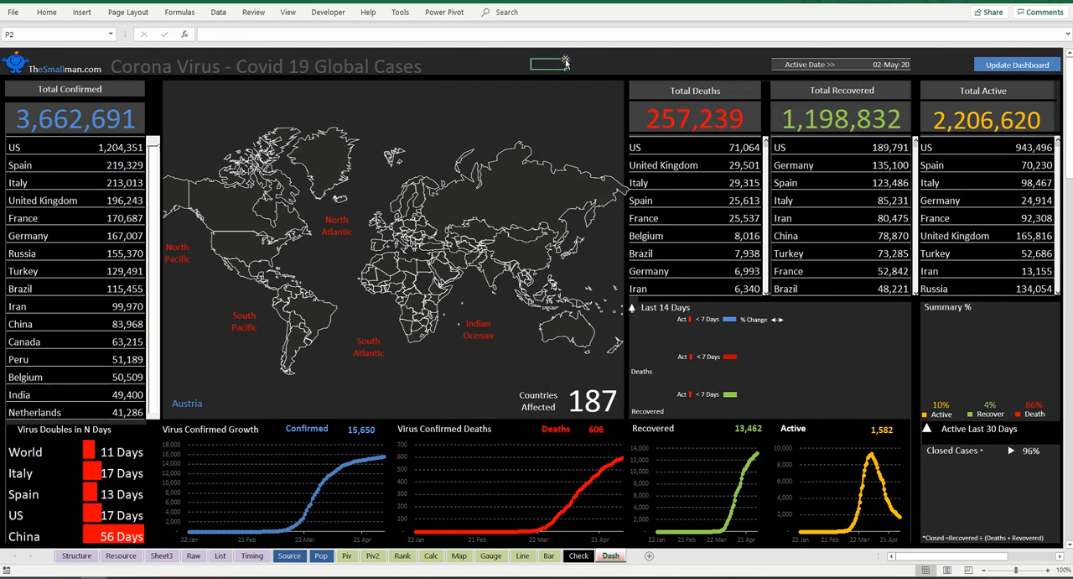
pyautogui.write('=')
pyautogui.click(66, 122)
pyautogui.write('-')
pyautogui.click(664, 106)
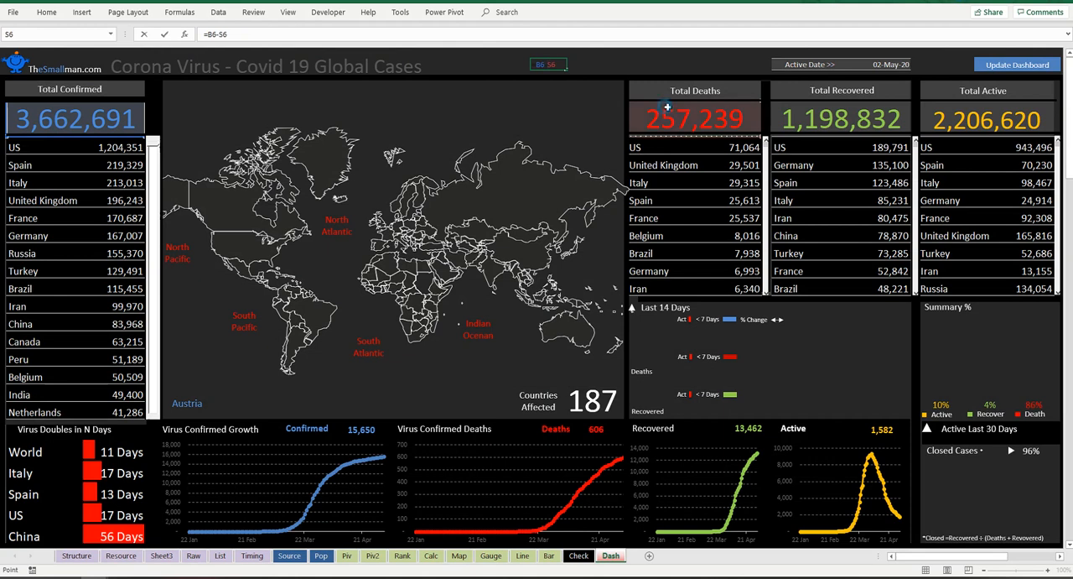
pyautogui.write('-')
pyautogui.click(851, 119)
pyautogui.press('Return')
# Step: Set the font colour of the check cell P2 to white
pyautogui.click(544, 70)
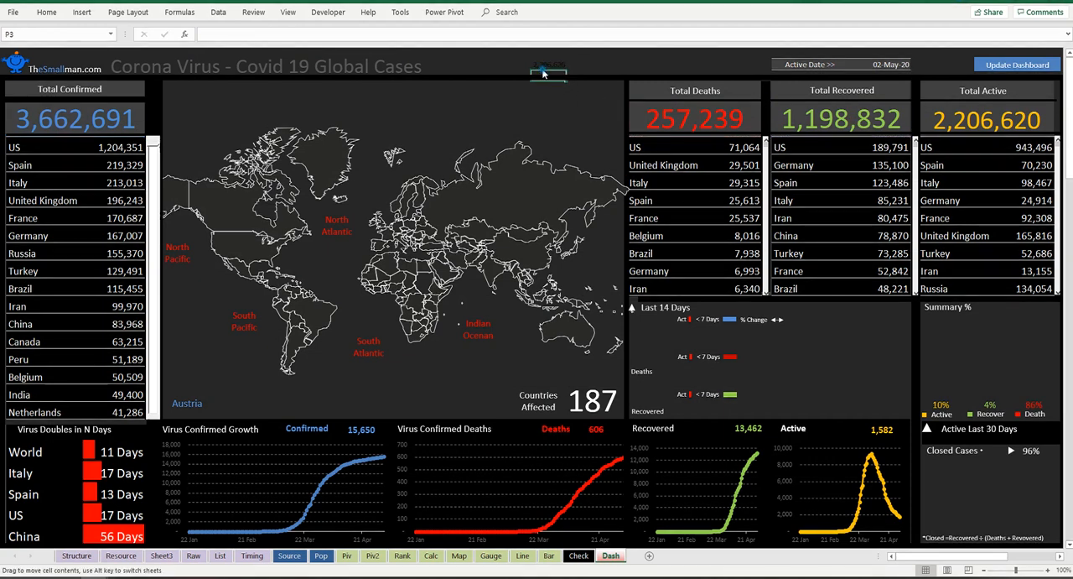
pyautogui.click(42, 13)
pyautogui.click(203, 52)
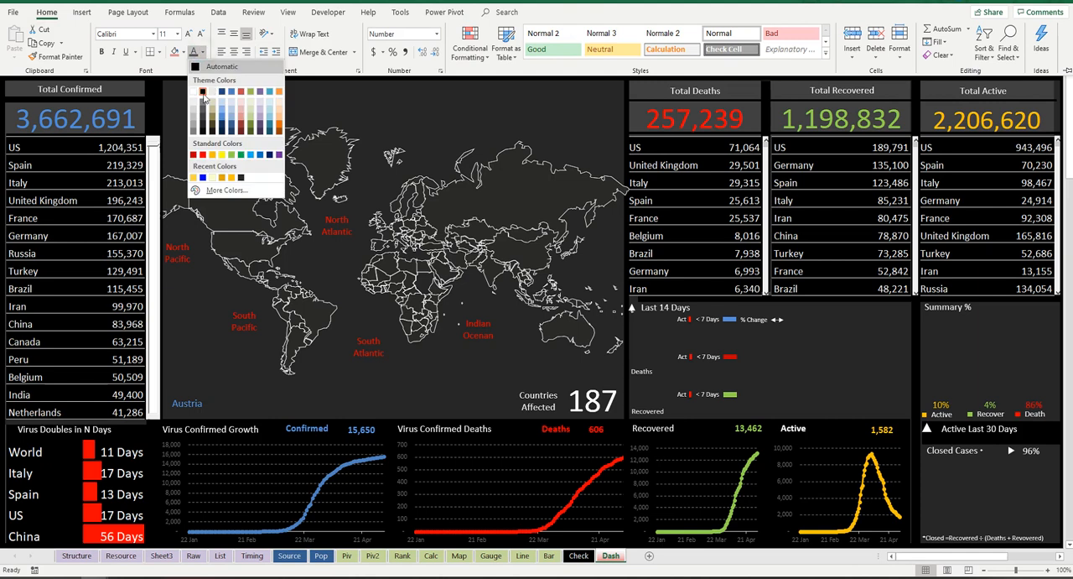
pyautogui.click(194, 92)
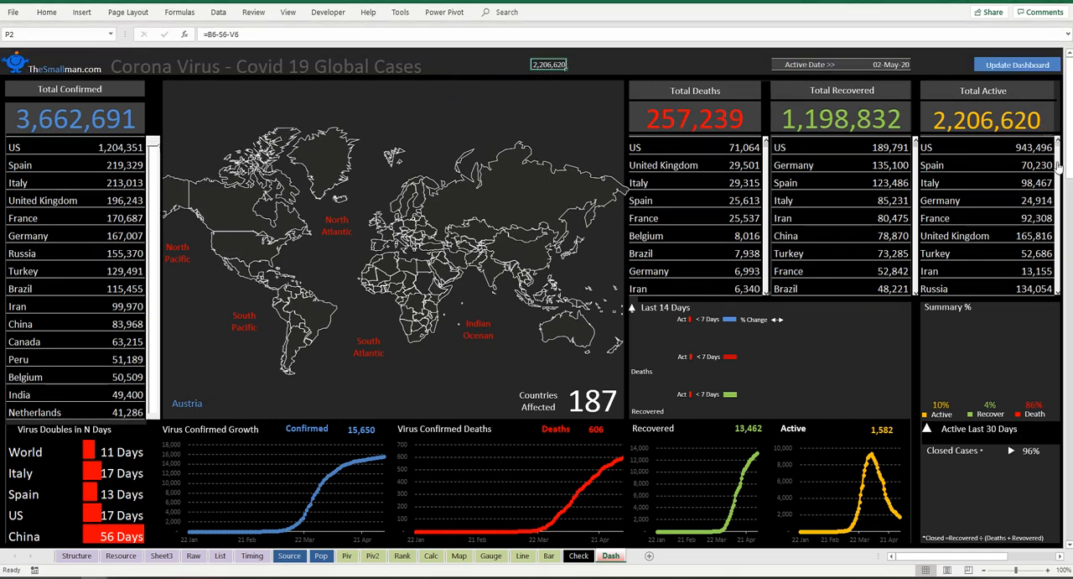
# Step: Compare the US confirmed and active cells with the check cell, and clear the check formula from P2
pyautogui.click(1033, 147)
pyautogui.click(553, 64)
pyautogui.click(124, 146)
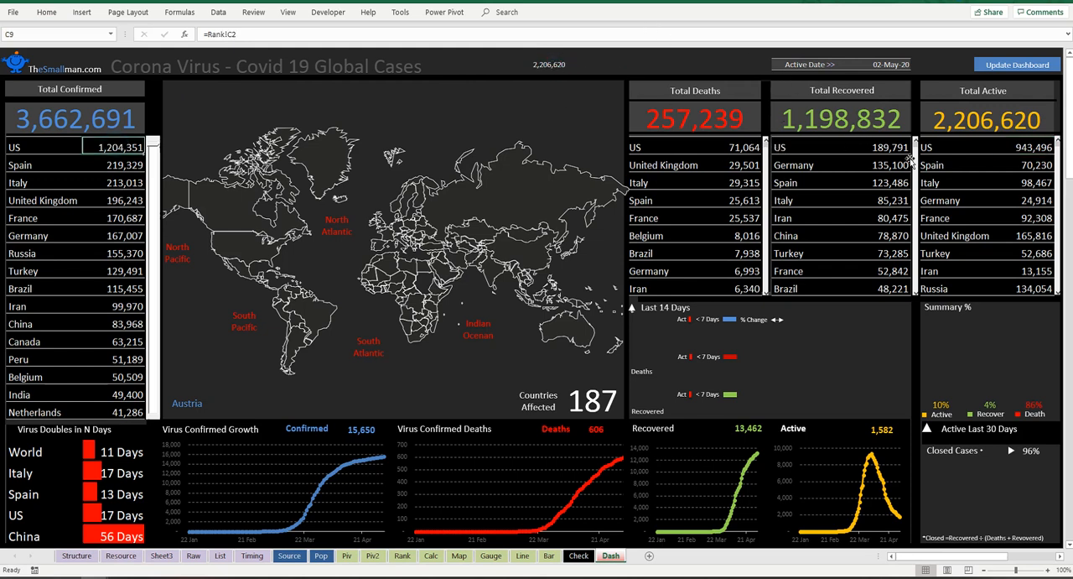
pyautogui.click(537, 63)
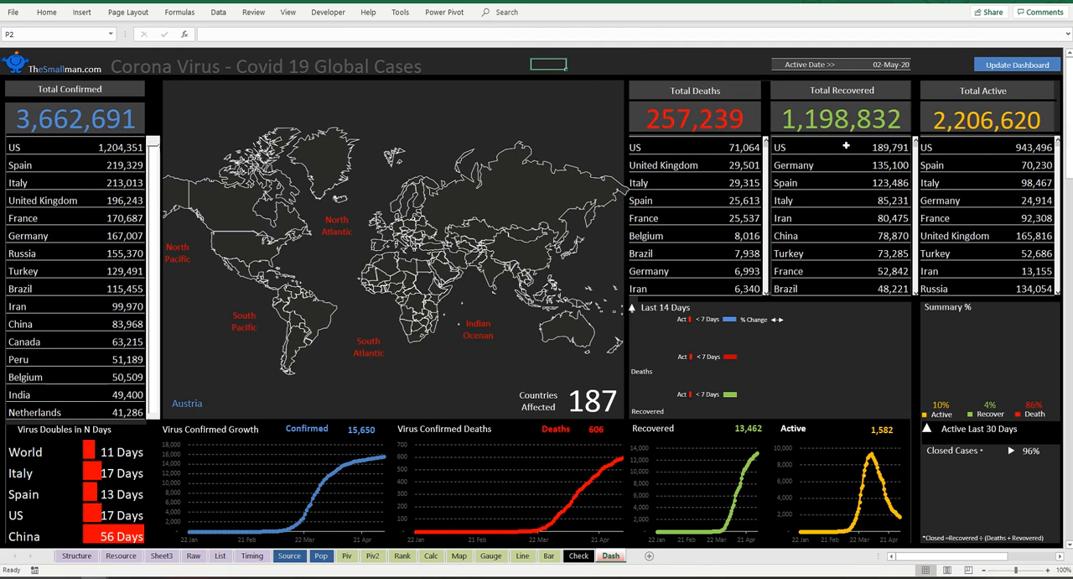
# Step: Select the country cell B2 on Dash and inspect the Country column formula in the Line sheet's table
pyautogui.click(867, 61)
pyautogui.click(63, 51)
pyautogui.press('Down')
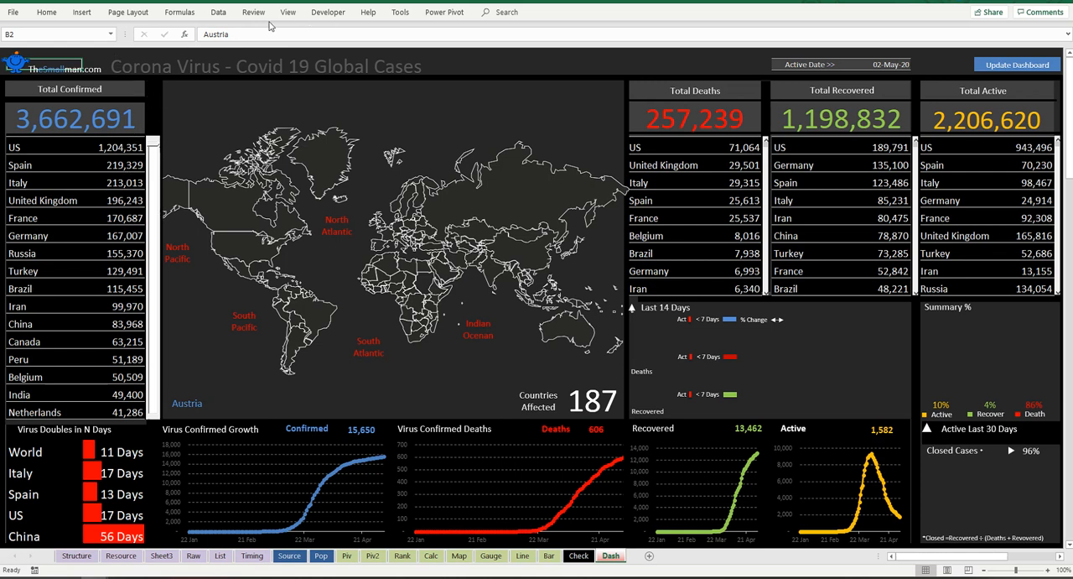
pyautogui.click(524, 556)
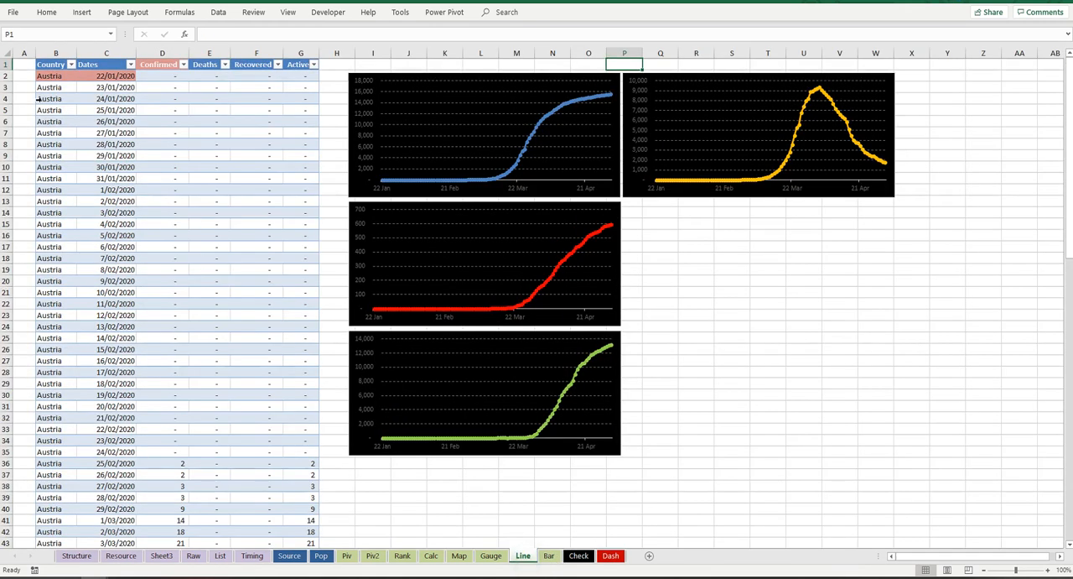
pyautogui.click(67, 98)
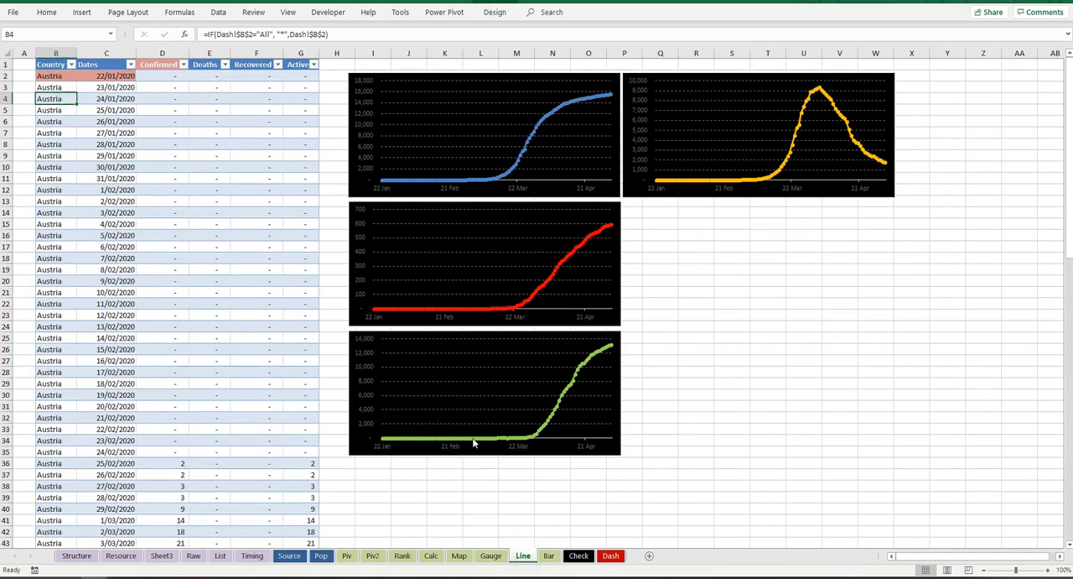
# Step: Set the selected country in Dash cell B2 to US and check the Line sheet's table and charts
pyautogui.click(610, 556)
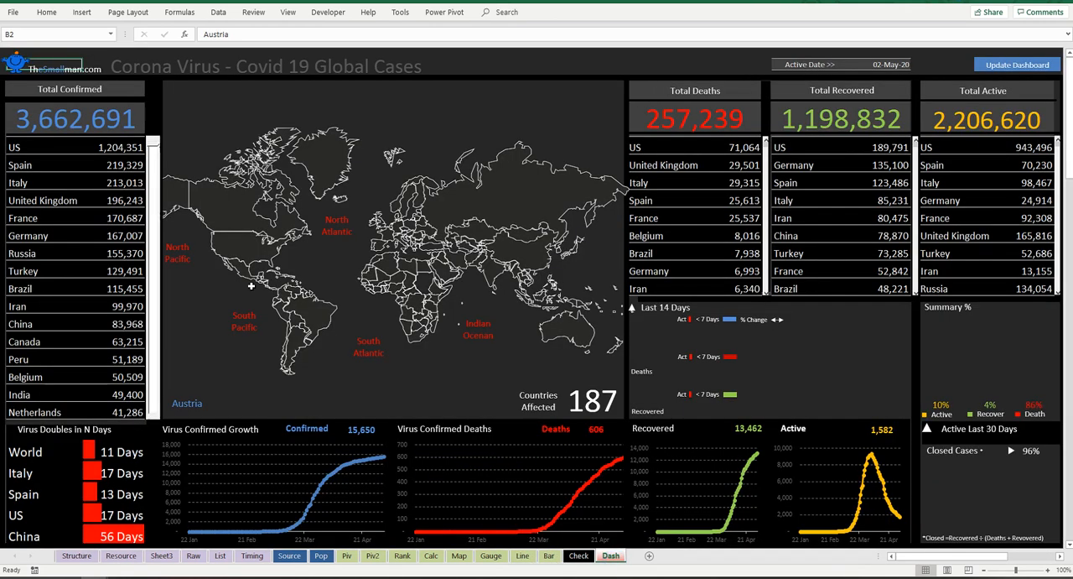
pyautogui.write('US')
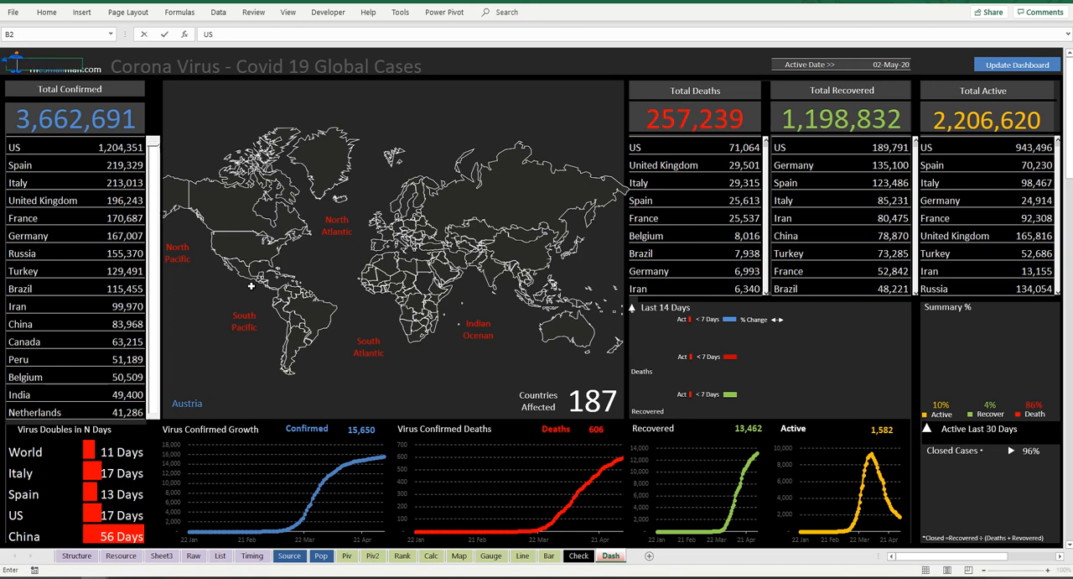
pyautogui.press('Return')
pyautogui.click(523, 555)
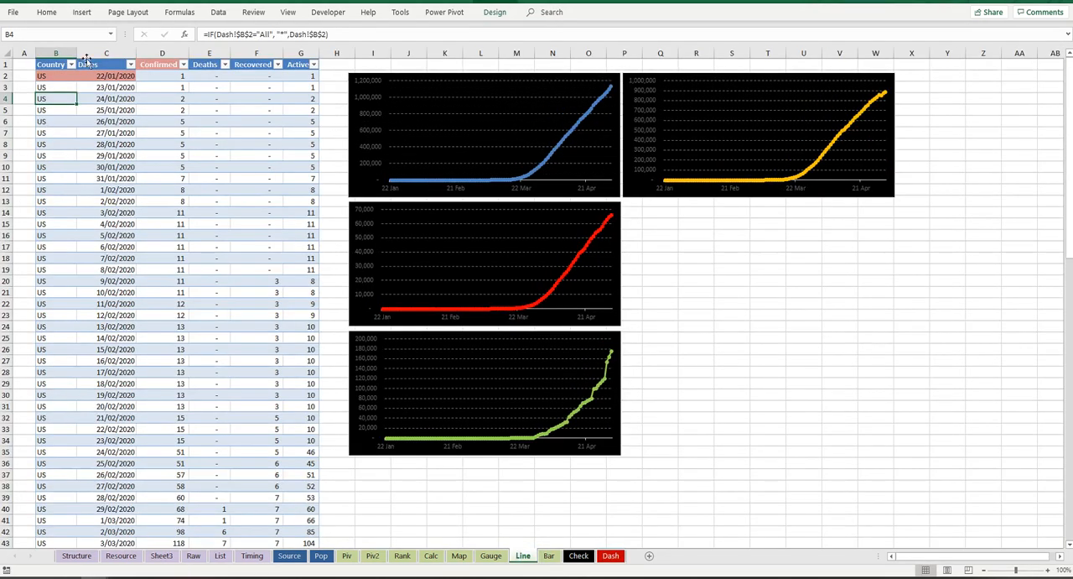
pyautogui.click(610, 555)
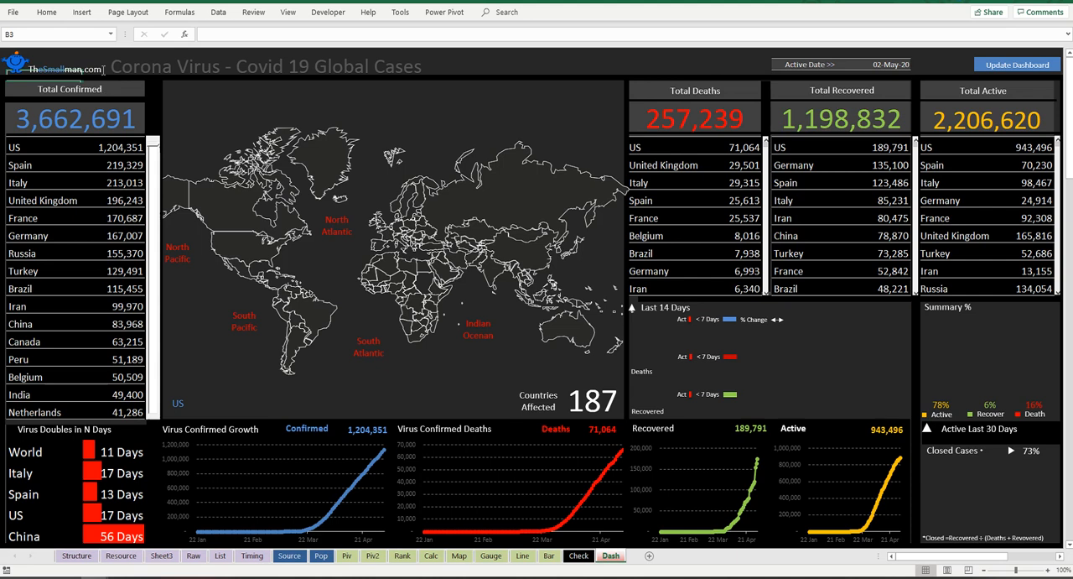
# Step: Start a new formula-based conditional formatting rule for all country and count rows of the Total Confirmed list
pyautogui.click(44, 147)
pyautogui.moveTo(54, 149); pyautogui.dragTo(140, 410)
pyautogui.moveTo(33, 145); pyautogui.dragTo(153, 427)
pyautogui.moveTo(34, 150); pyautogui.dragTo(128, 410)
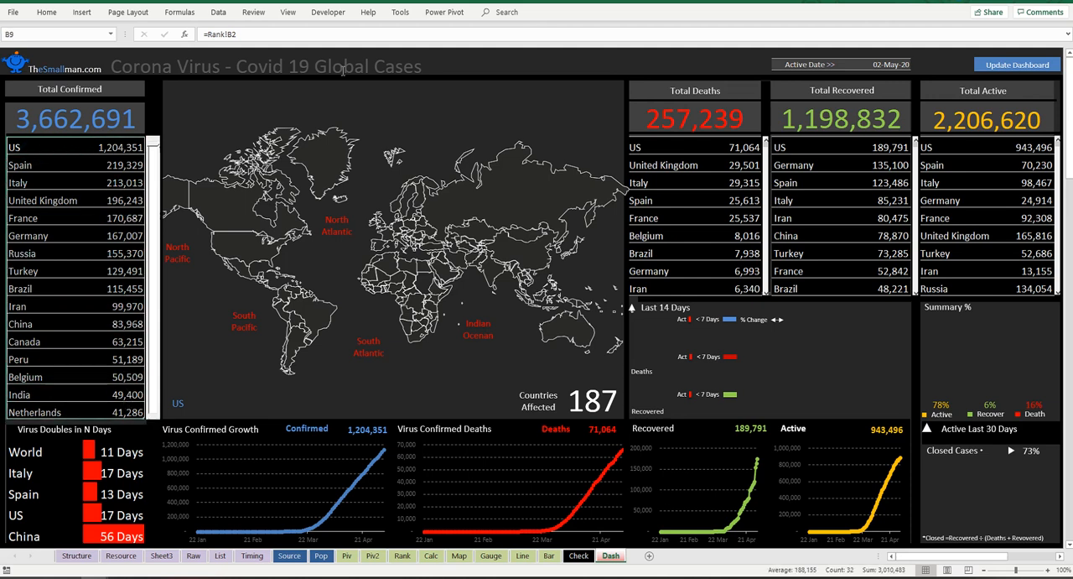
pyautogui.click(53, 13)
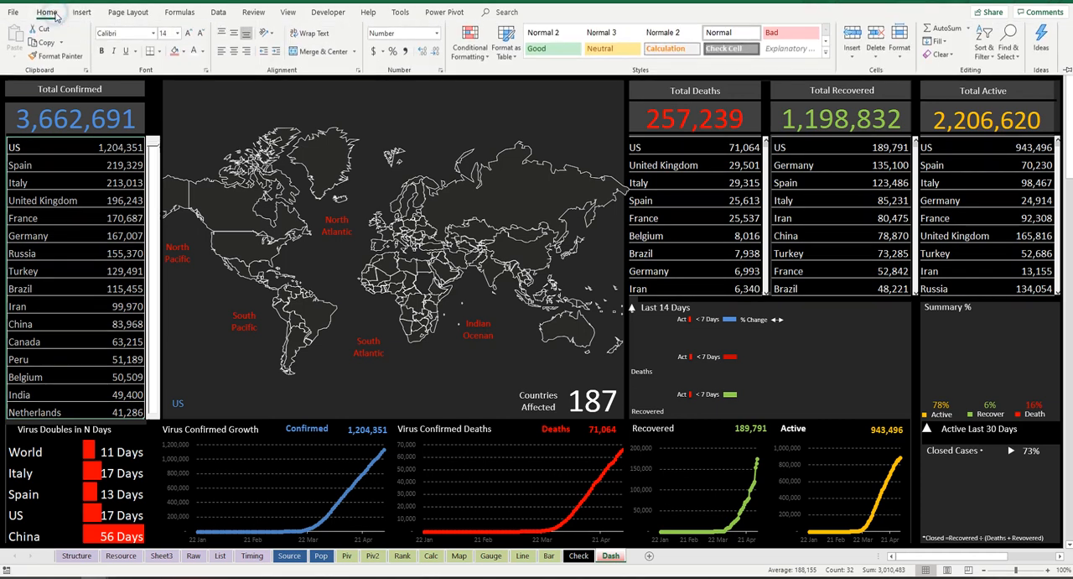
pyautogui.click(490, 57)
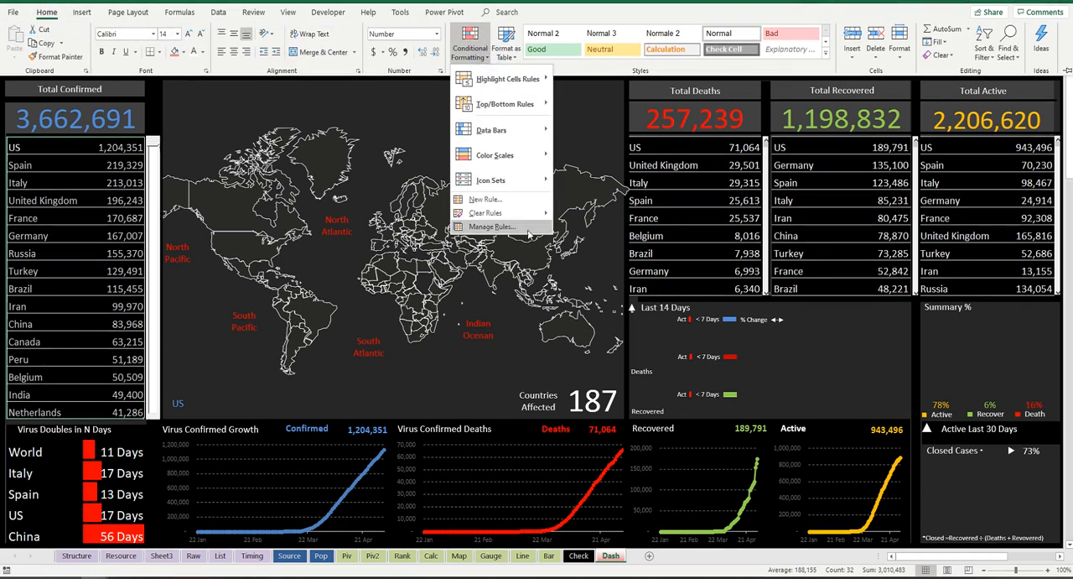
pyautogui.click(486, 199)
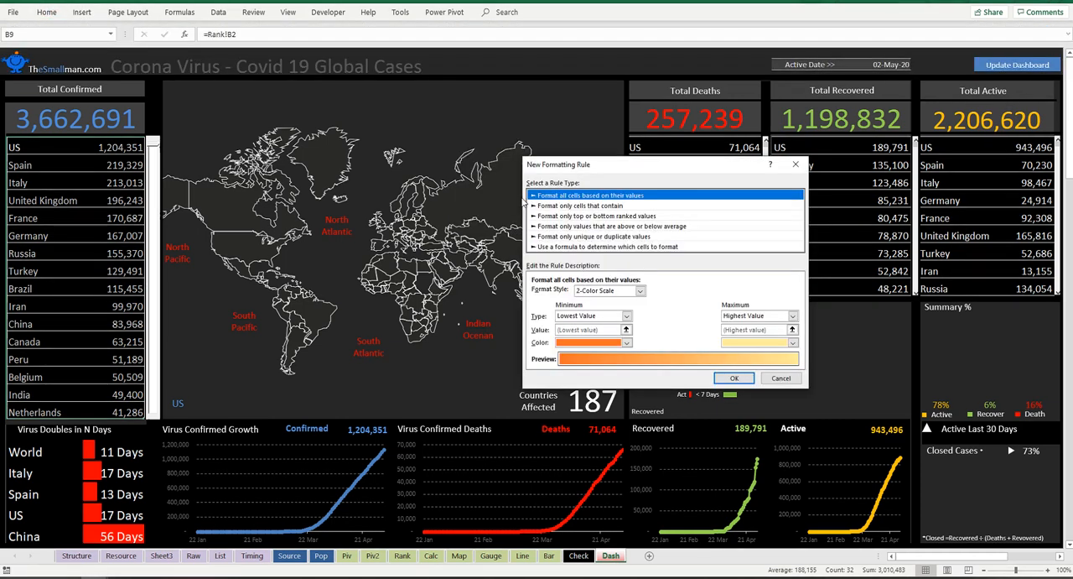
pyautogui.click(576, 247)
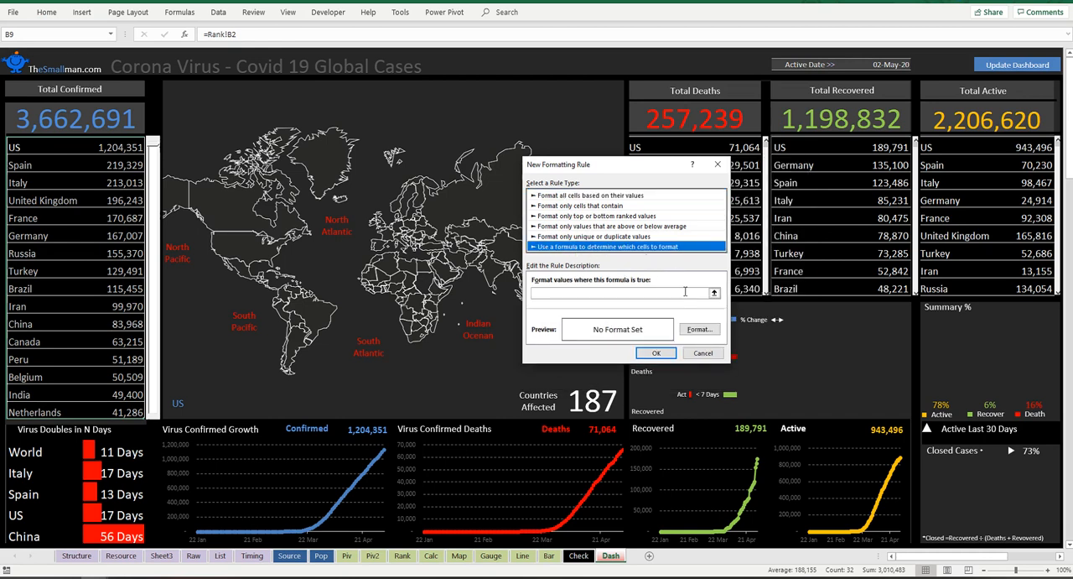
# Step: Enter =$B$2=$B9 as the rule's formula, with the row of the list cell left relative
pyautogui.click(555, 292)
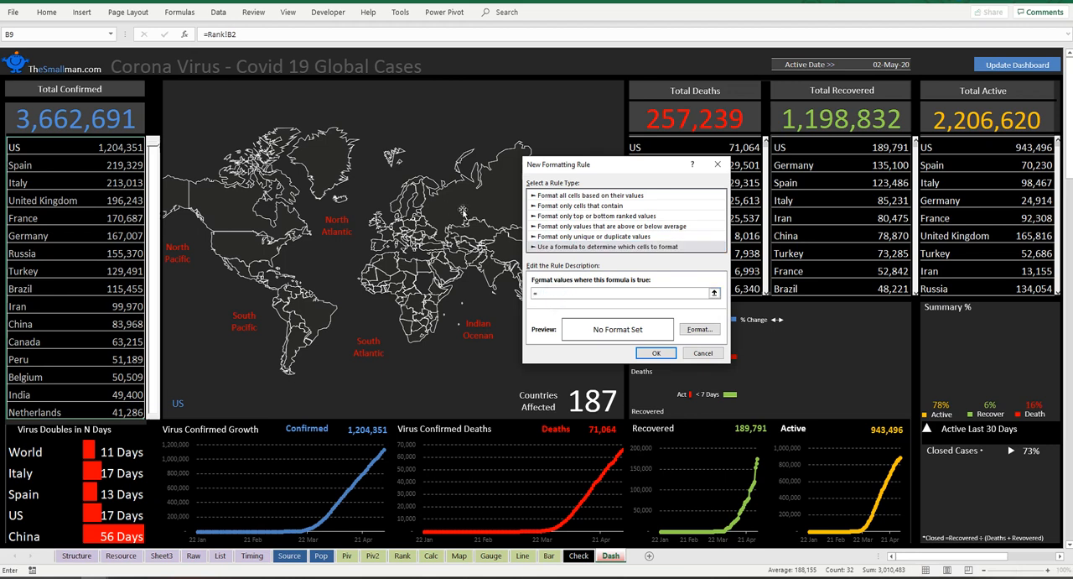
pyautogui.click(62, 52)
pyautogui.click(81, 62)
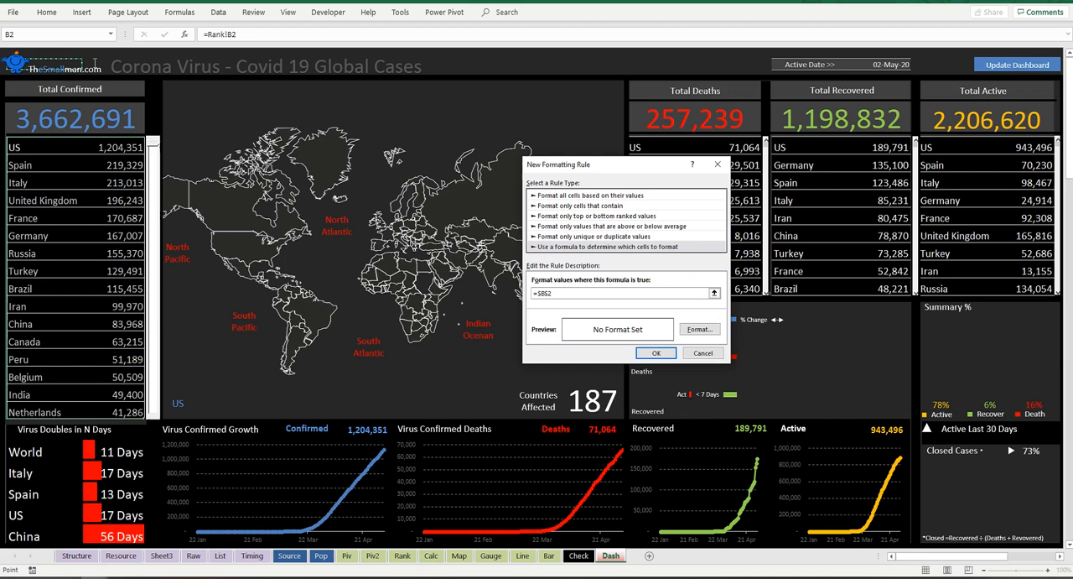
pyautogui.click(68, 52)
pyautogui.click(69, 62)
pyautogui.write('=')
pyautogui.click(23, 147)
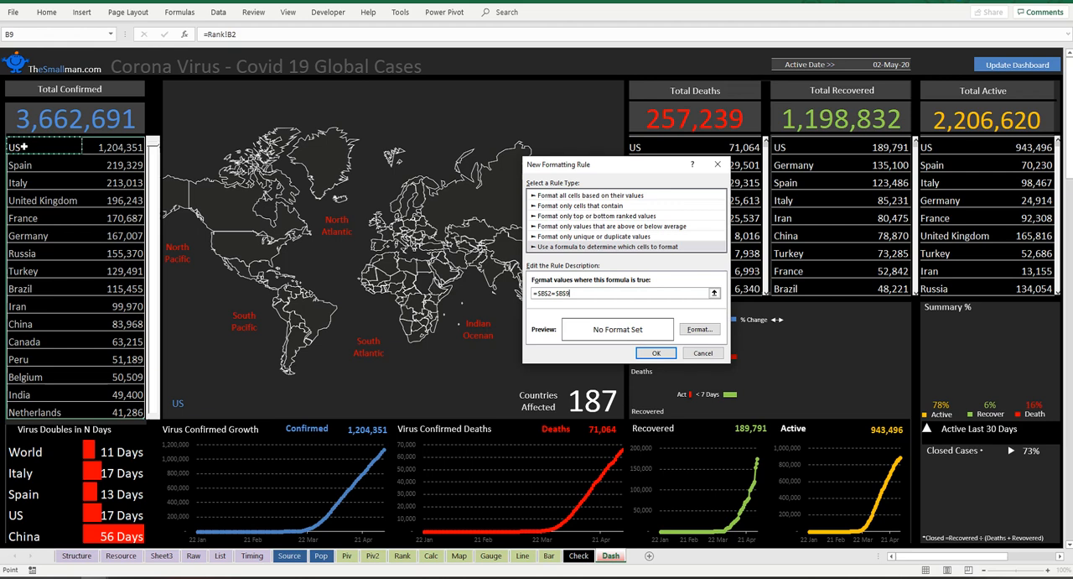
pyautogui.moveTo(555, 293); pyautogui.dragTo(567, 292)
pyautogui.click(547, 293)
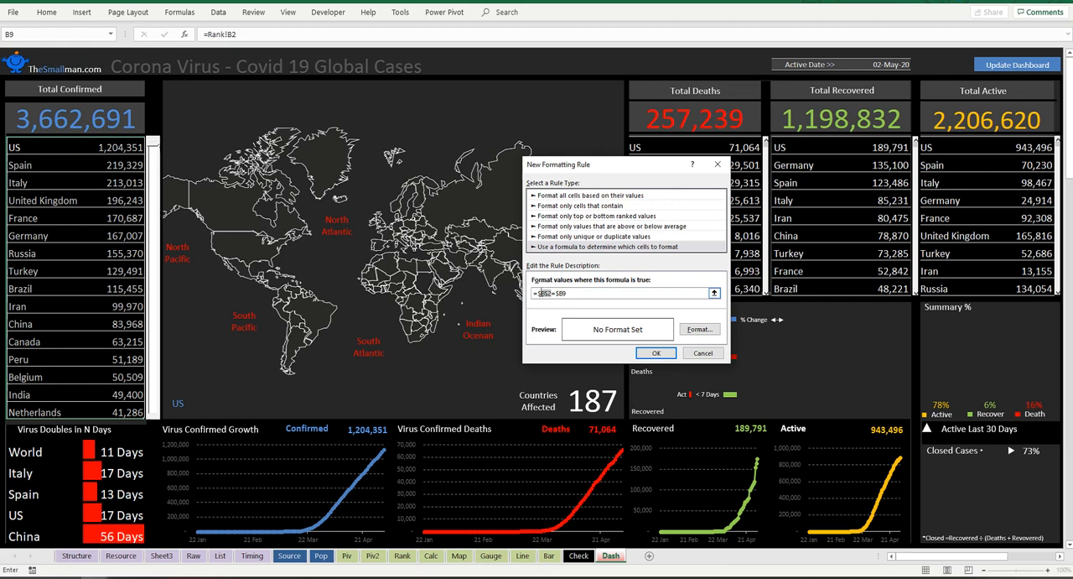
pyautogui.moveTo(555, 293); pyautogui.dragTo(569, 292)
# Step: Format the cells matched by the rule with a white font and a medium blue fill
pyautogui.click(700, 330)
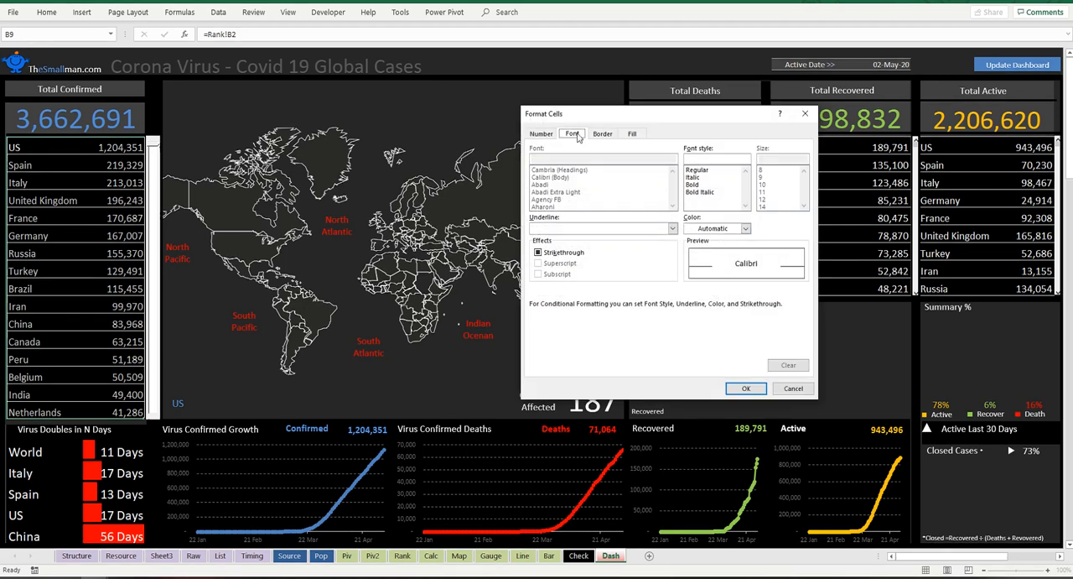
pyautogui.click(744, 229)
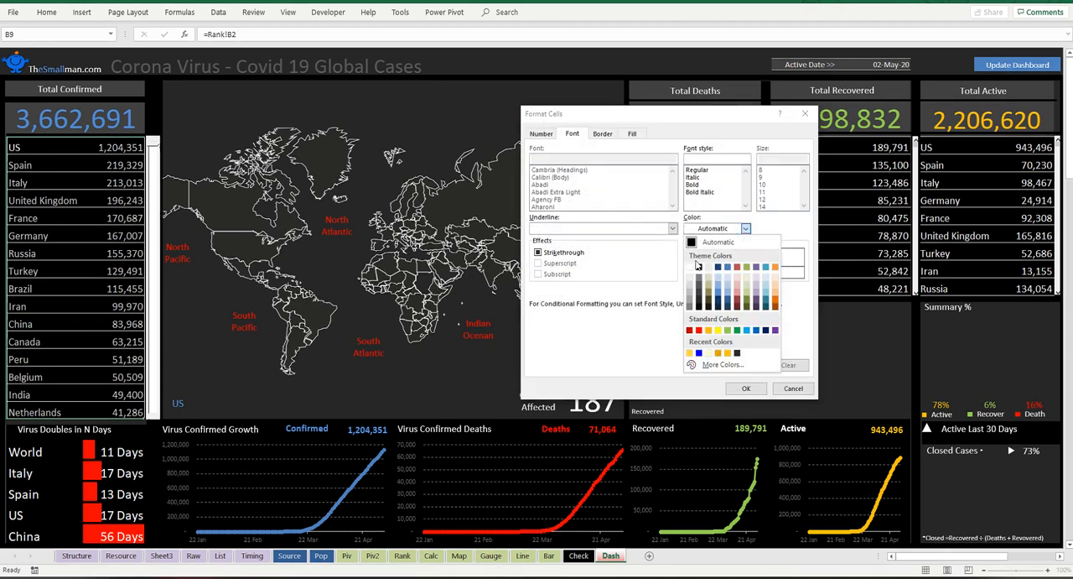
pyautogui.click(690, 266)
pyautogui.click(633, 134)
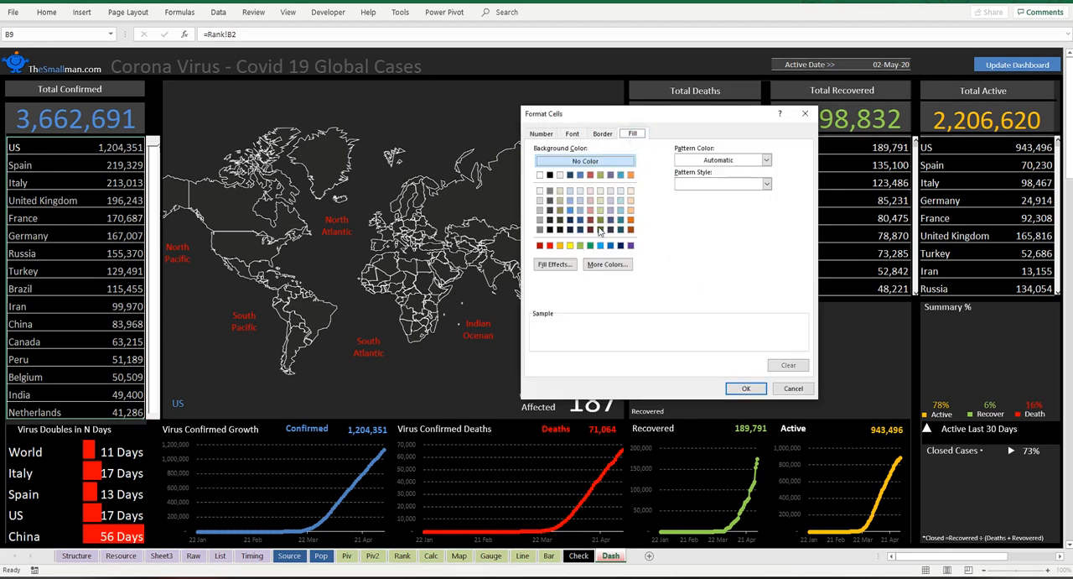
pyautogui.click(570, 210)
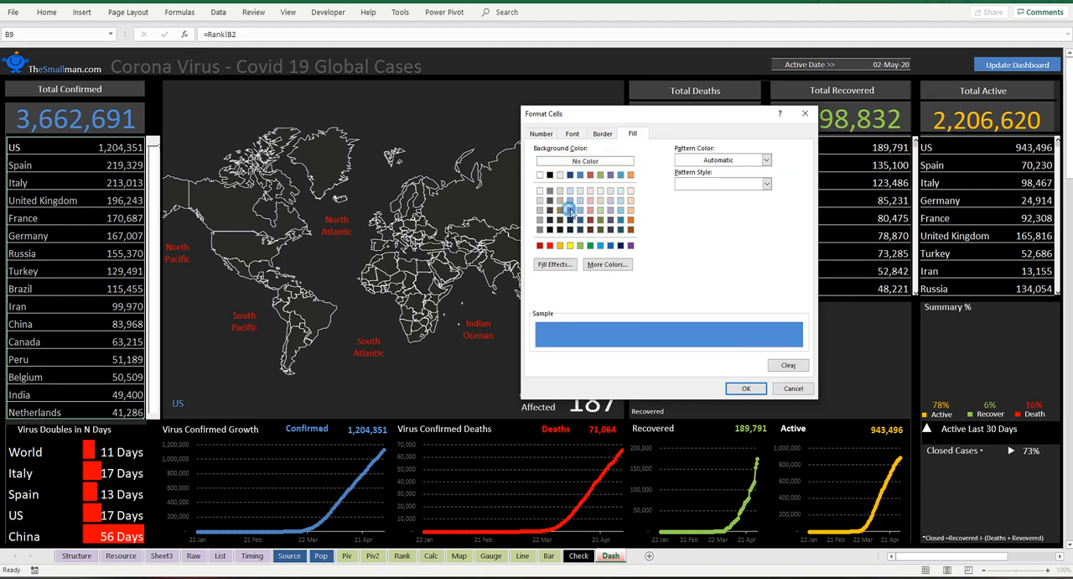
pyautogui.click(747, 390)
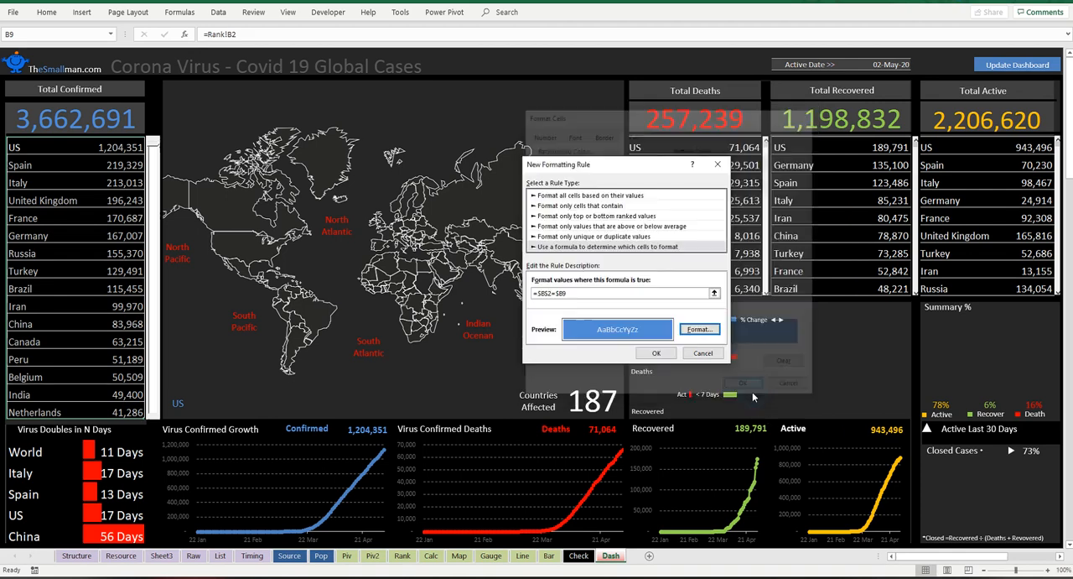
# Step: Apply the new highlighting rule to the Total Confirmed list
pyautogui.click(652, 357)
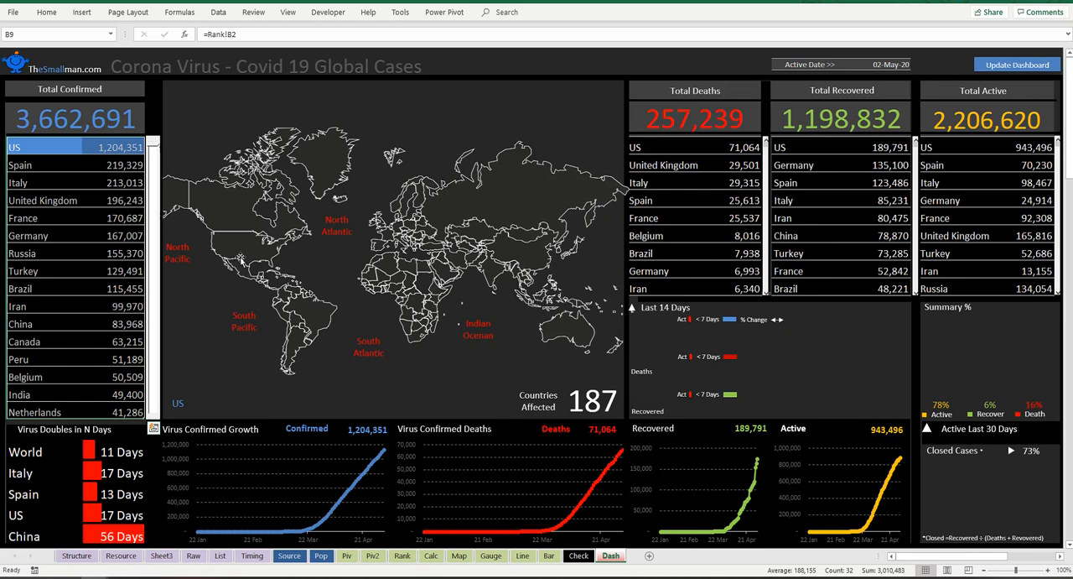
# Step: Try a regular paste of the United Kingdom cell from the Total Confirmed list into cell B2, and undo it
pyautogui.click(70, 195)
pyautogui.hotkey('ctrl', 'c')
pyautogui.click(68, 50)
pyautogui.press('Right')
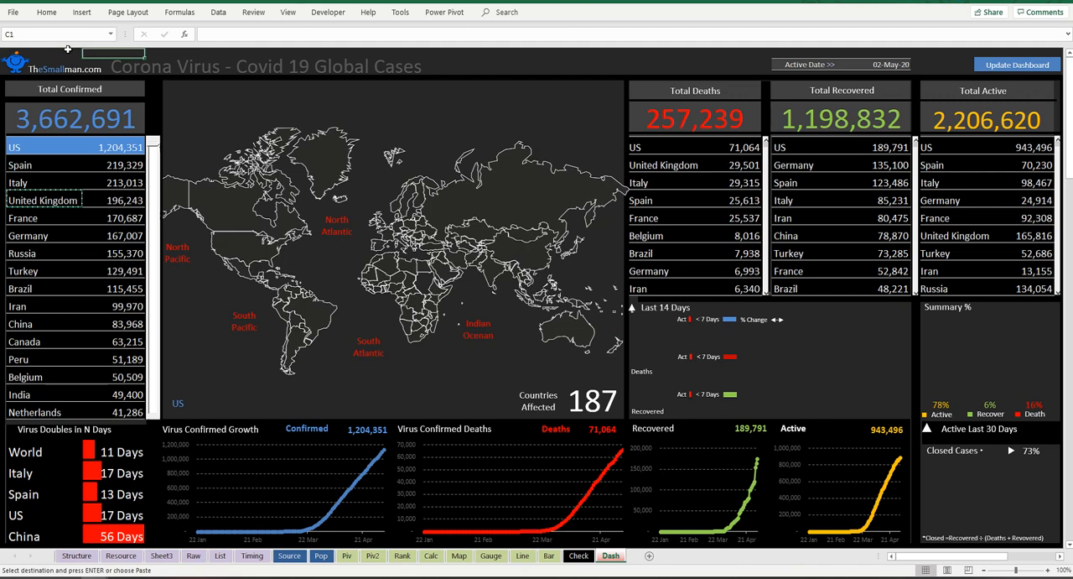
pyautogui.press('Right')
pyautogui.press('Down')
pyautogui.press('Left')
pyautogui.press('Left')
pyautogui.hotkey('ctrl', 'v')
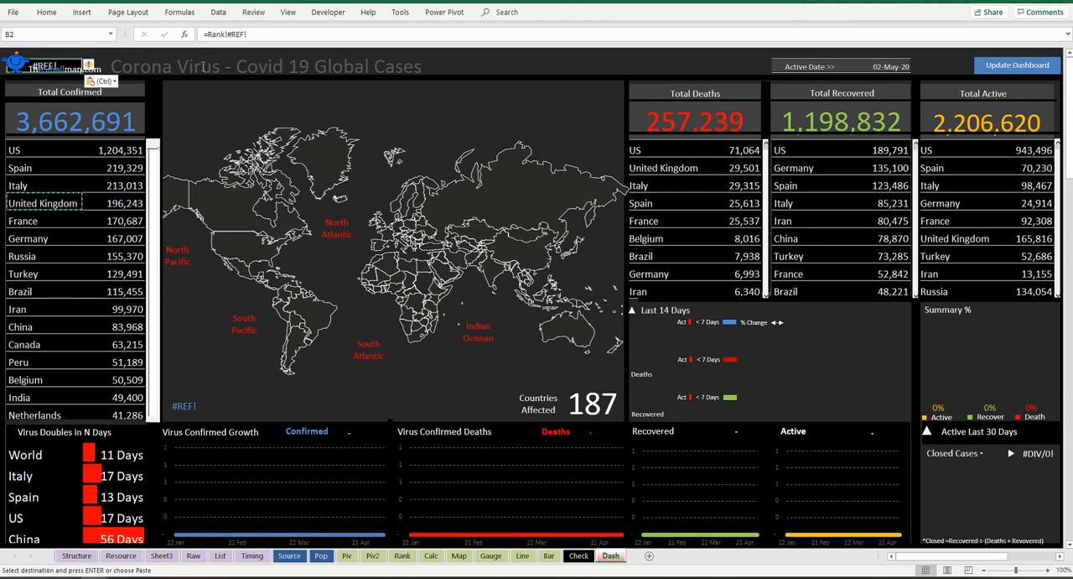
pyautogui.hotkey('ctrl', 'z')
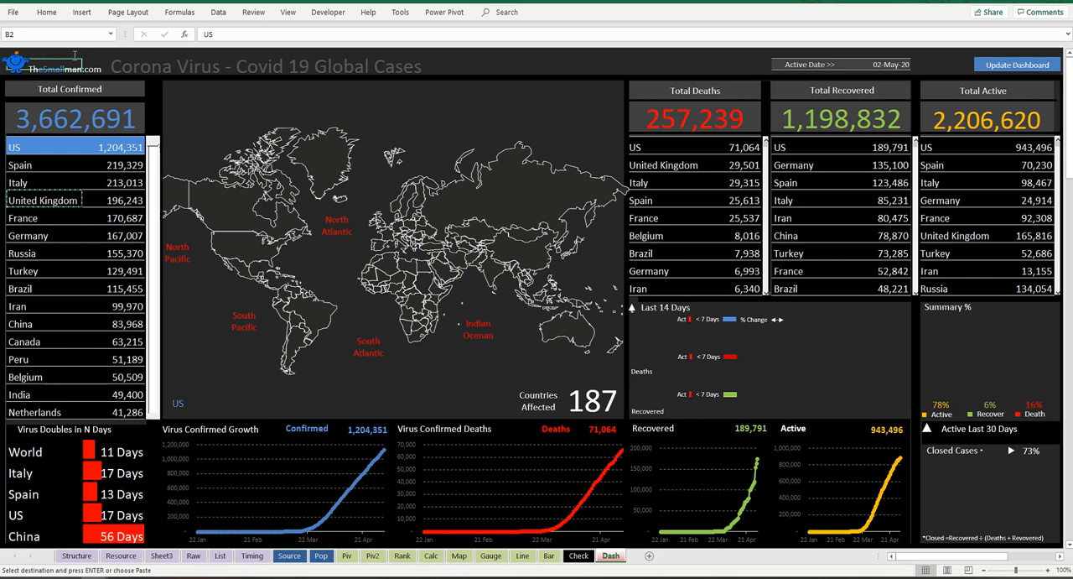
# Step: Copy United Kingdom from the Total Confirmed list into the selected-country cell B2, pasting values only
pyautogui.click(61, 202)
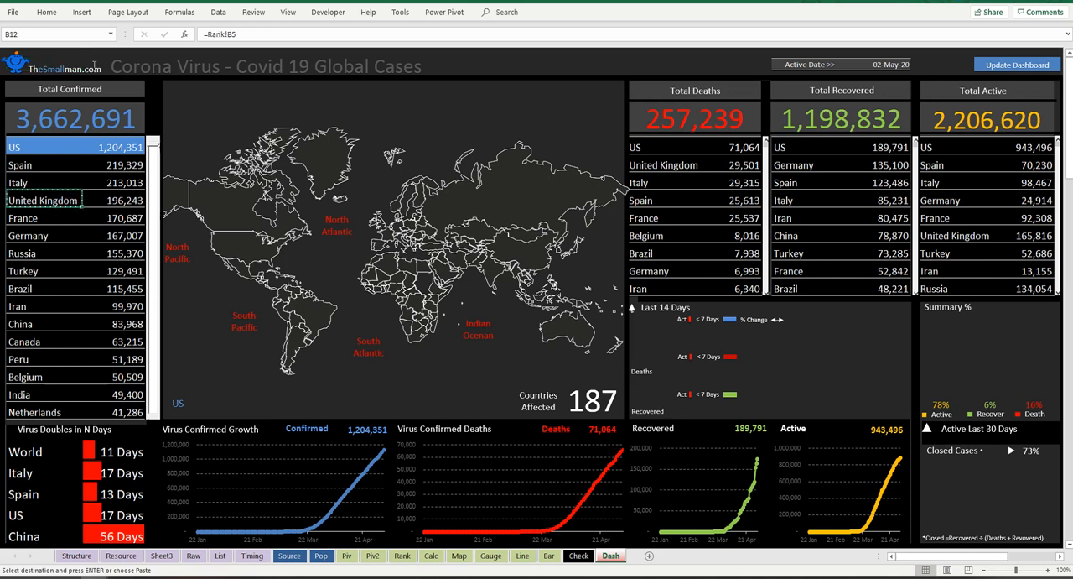
pyautogui.click(65, 54)
pyautogui.press('Down')
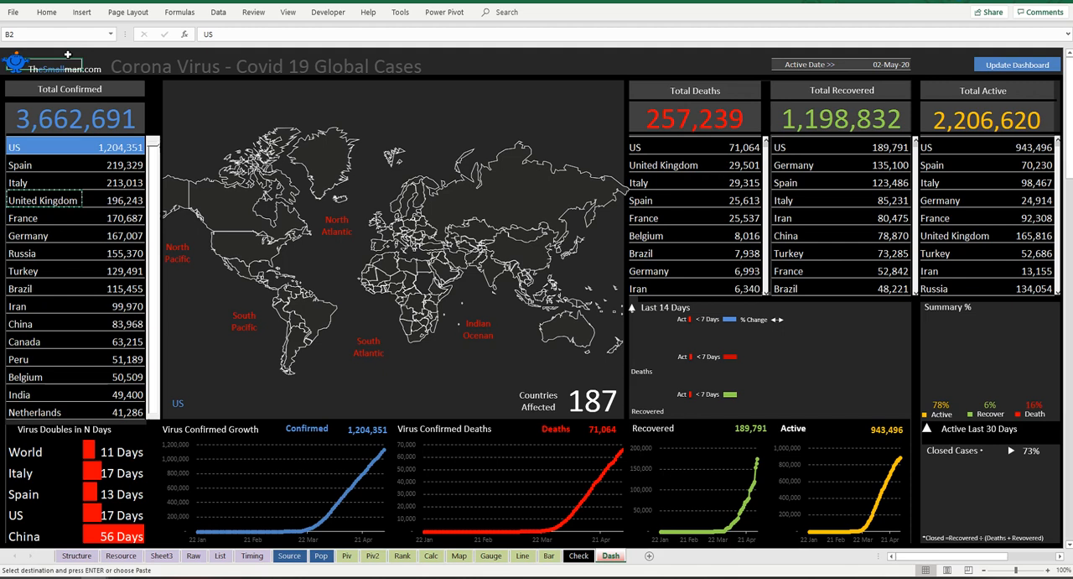
pyautogui.hotkey('ctrl', 'alt', 'v')
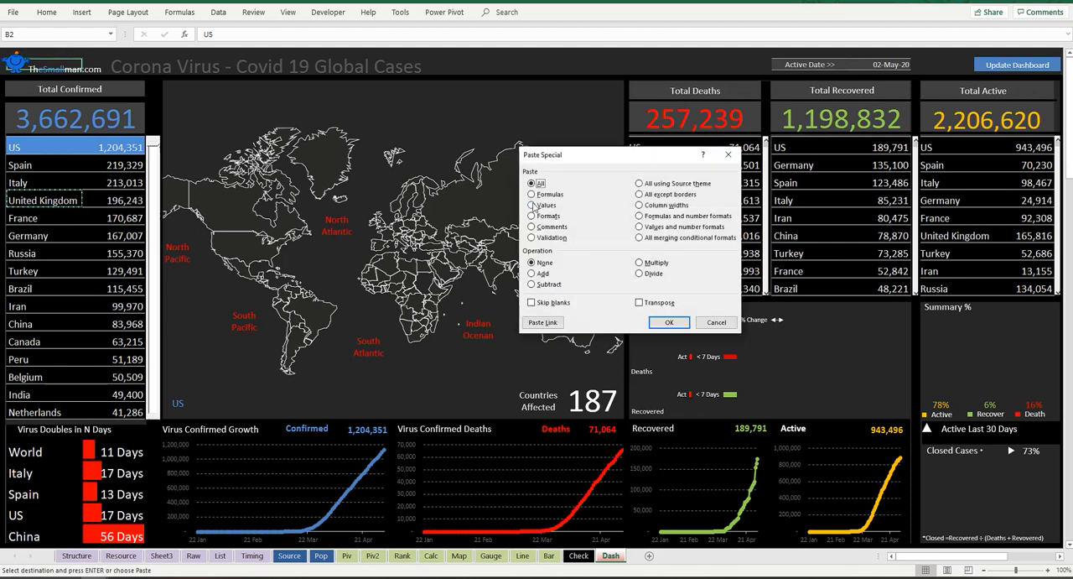
pyautogui.click(532, 204)
pyautogui.click(669, 322)
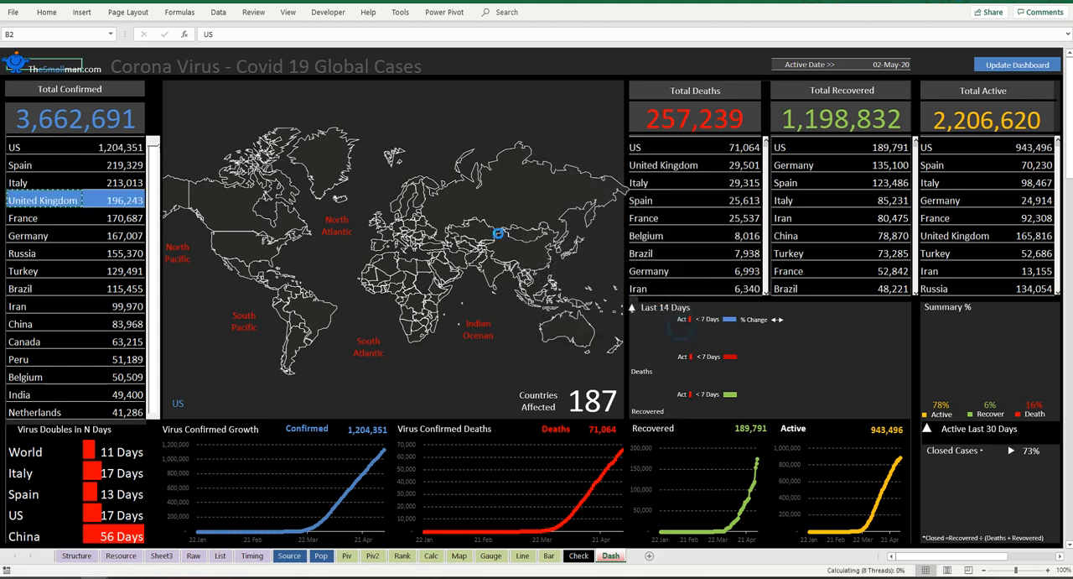
pyautogui.click(482, 54)
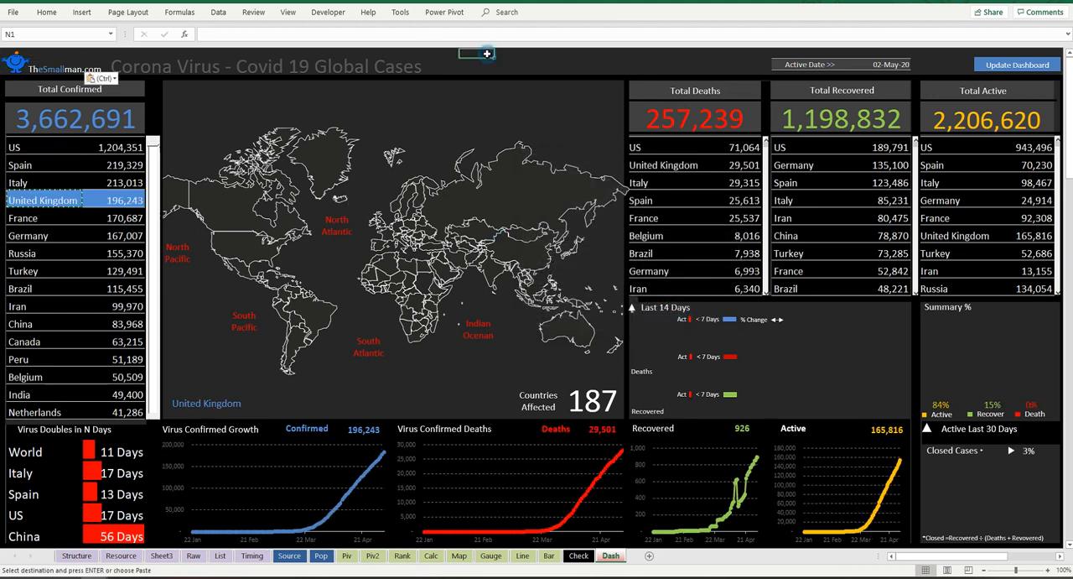
pyautogui.click(550, 53)
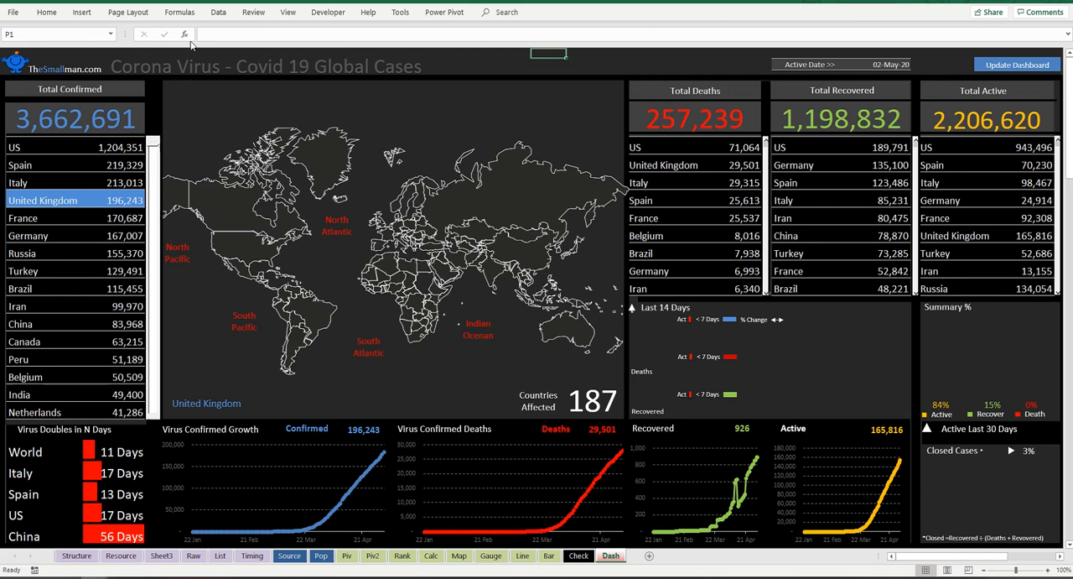
# Step: Start a new formula-based conditional formatting rule for all country and count rows of the Total Deaths list
pyautogui.moveTo(639, 147); pyautogui.dragTo(749, 289)
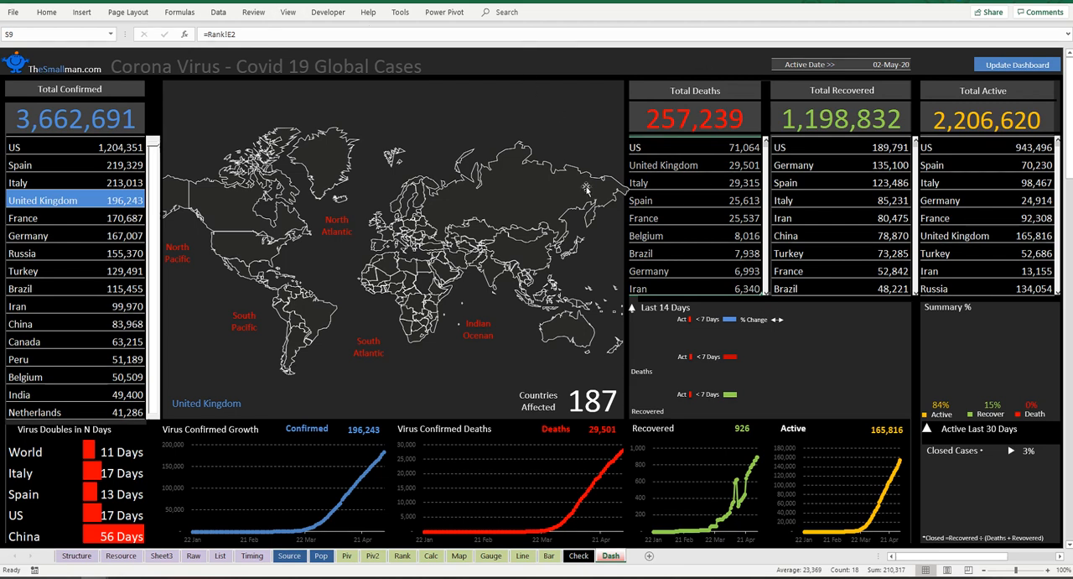
pyautogui.click(84, 14)
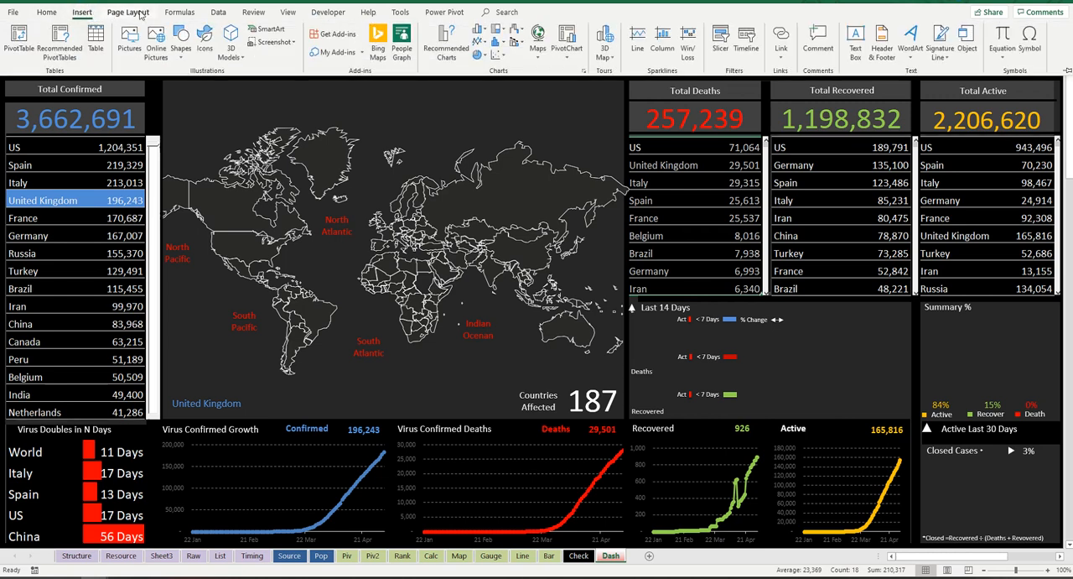
pyautogui.click(47, 14)
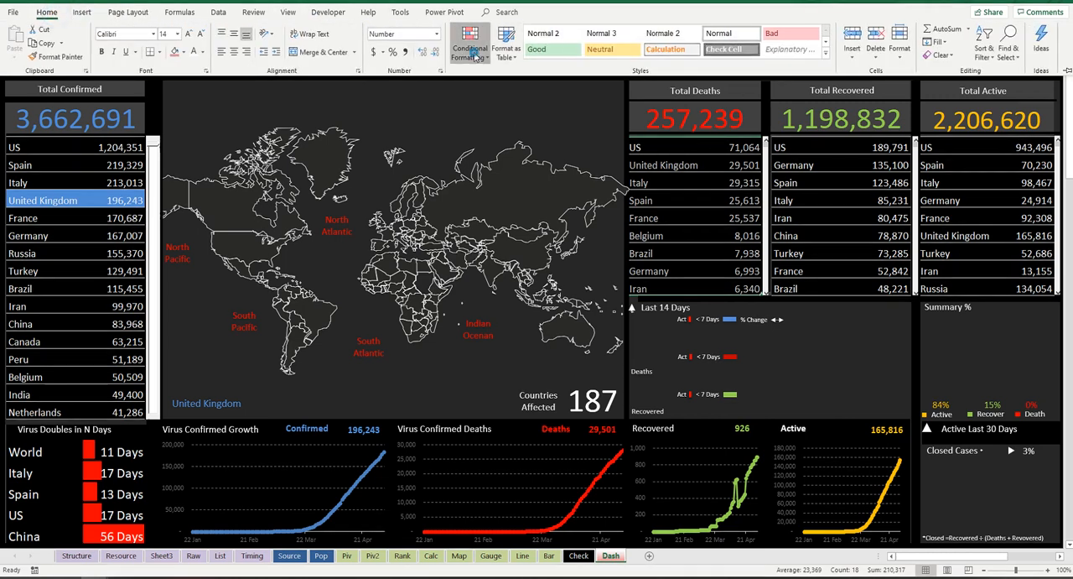
pyautogui.click(470, 46)
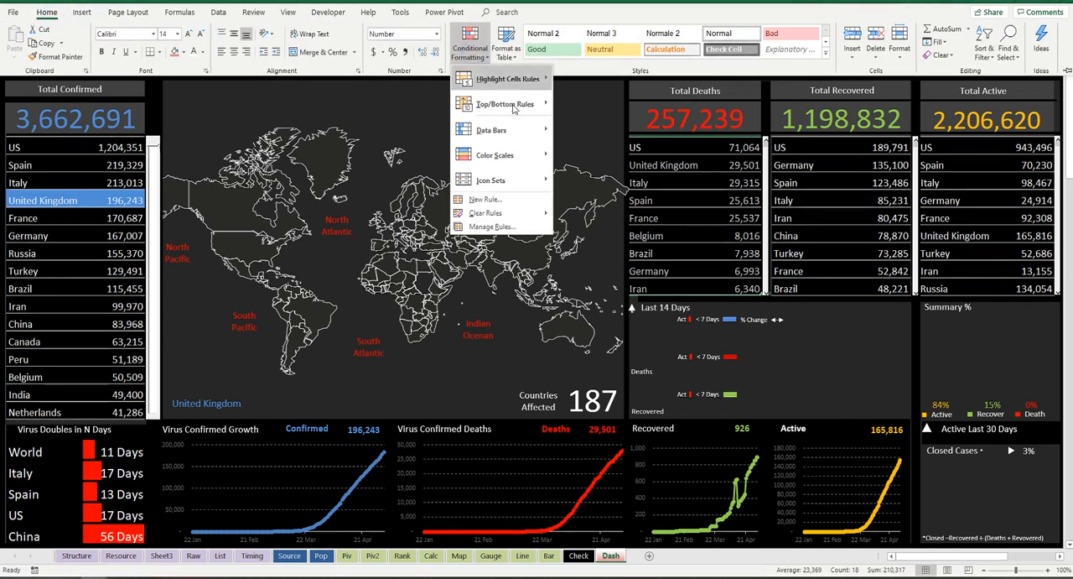
pyautogui.click(521, 199)
pyautogui.click(575, 235)
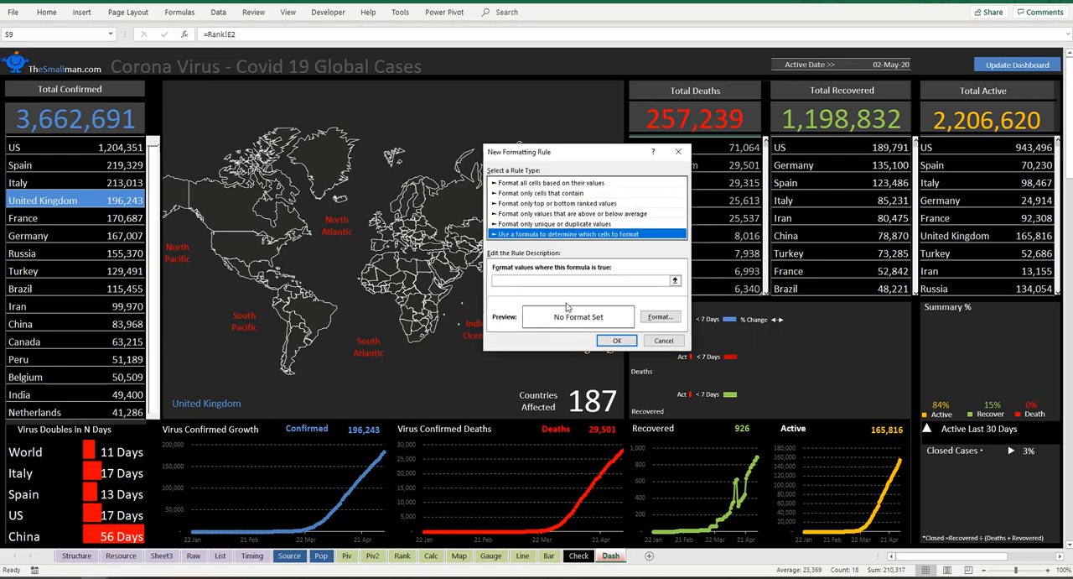
# Step: Enter =$B$2=$S9 as the Total Deaths rule's formula, leaving the row of the list cell relative
pyautogui.click(522, 280)
pyautogui.write('=B')
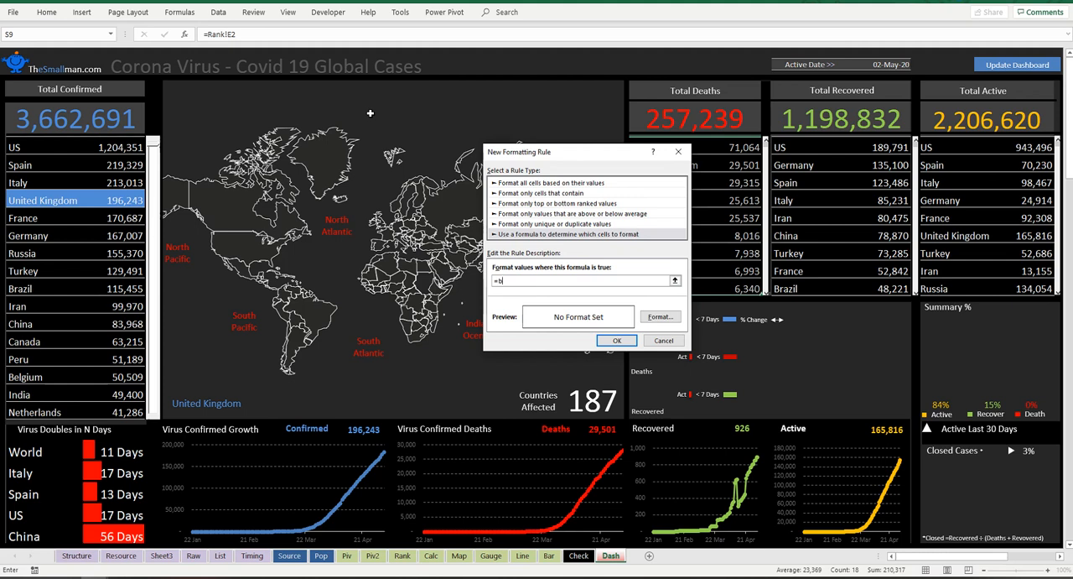
pyautogui.press('BackSpace')
pyautogui.click(86, 52)
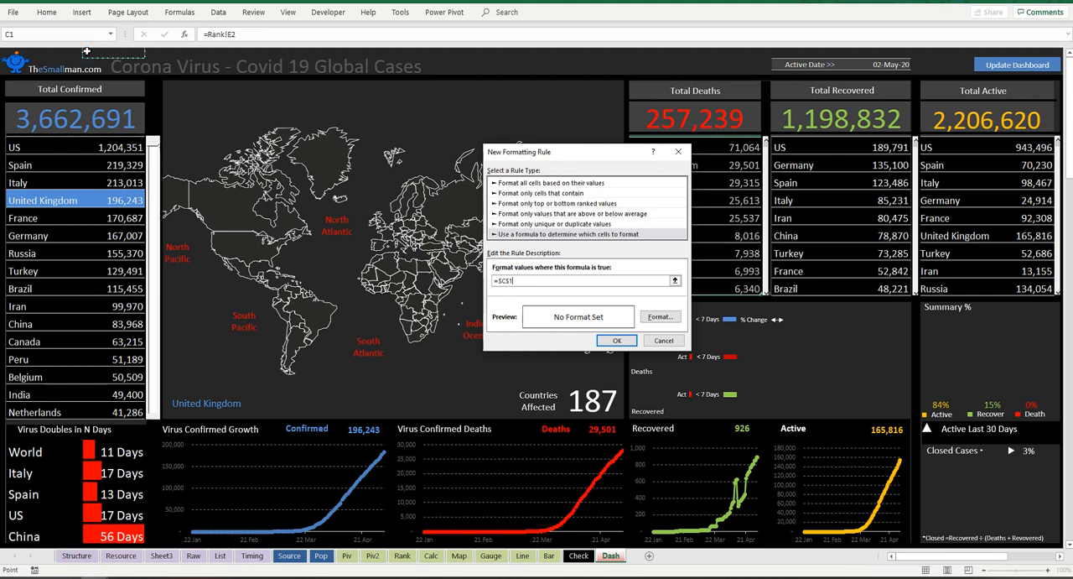
pyautogui.click(67, 64)
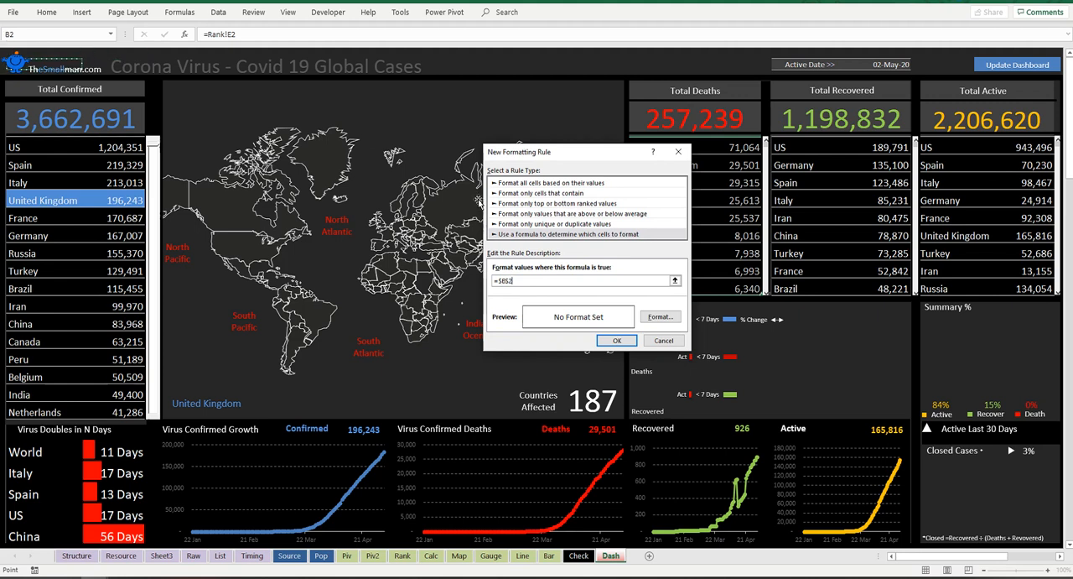
pyautogui.write('=')
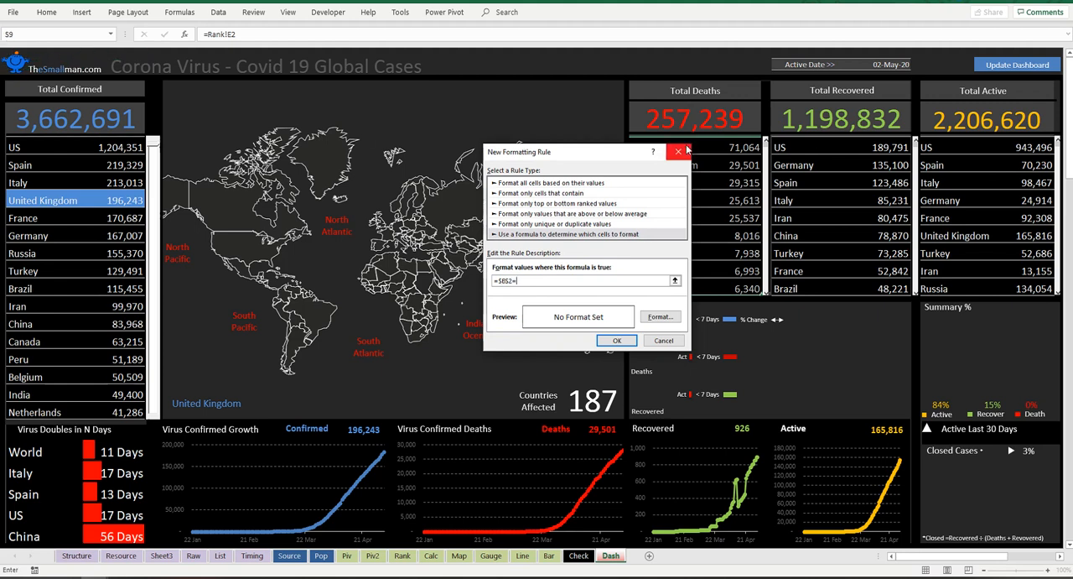
pyautogui.moveTo(634, 153); pyautogui.dragTo(558, 153)
pyautogui.click(646, 149)
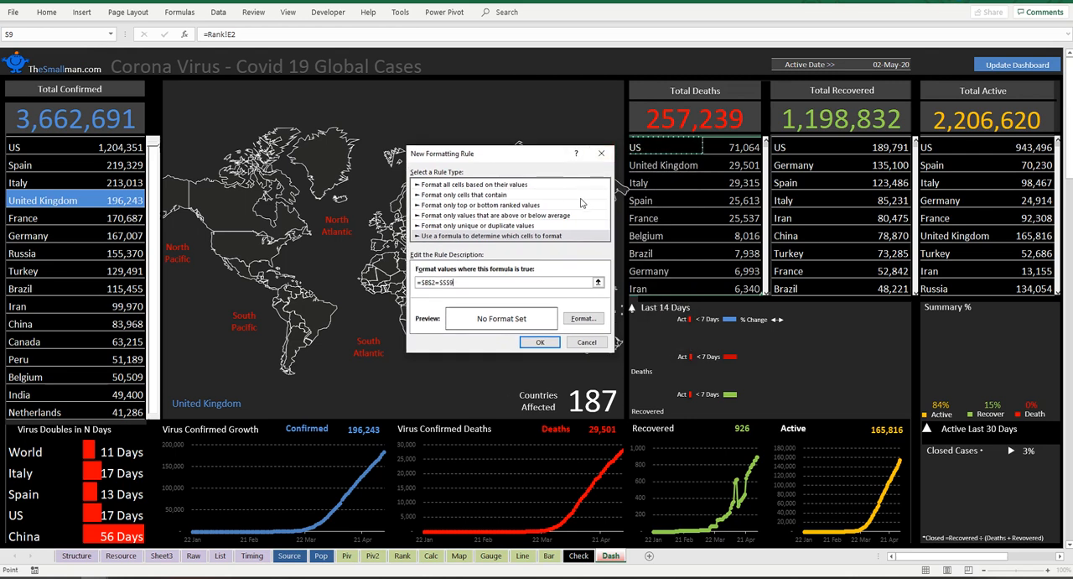
pyautogui.press('F4')
pyautogui.press('F4')
# Step: Give the Total Deaths rule a red fill and a white font, and apply the rule
pyautogui.click(592, 319)
pyautogui.click(510, 233)
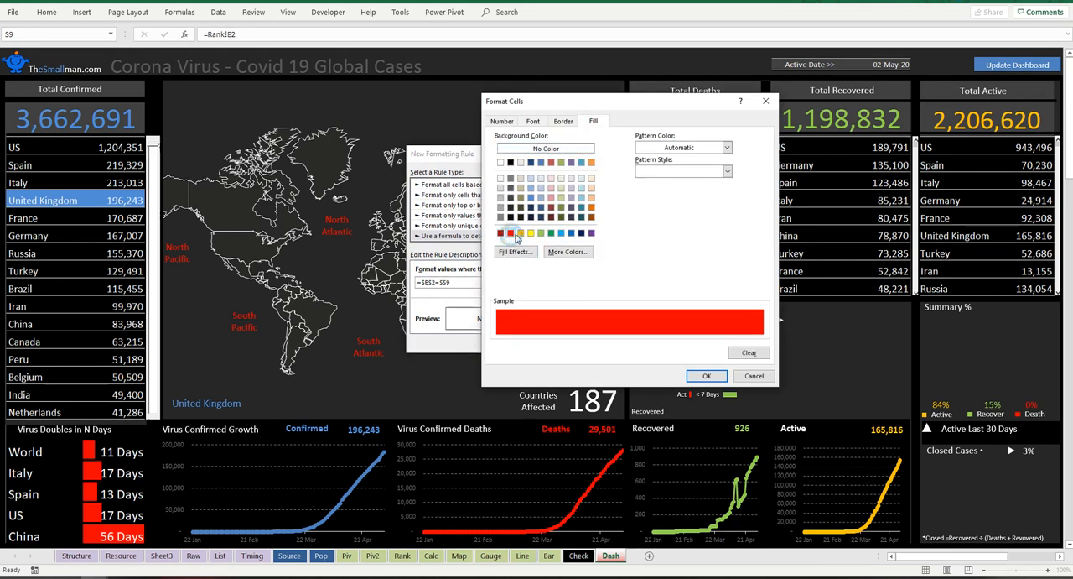
pyautogui.click(534, 122)
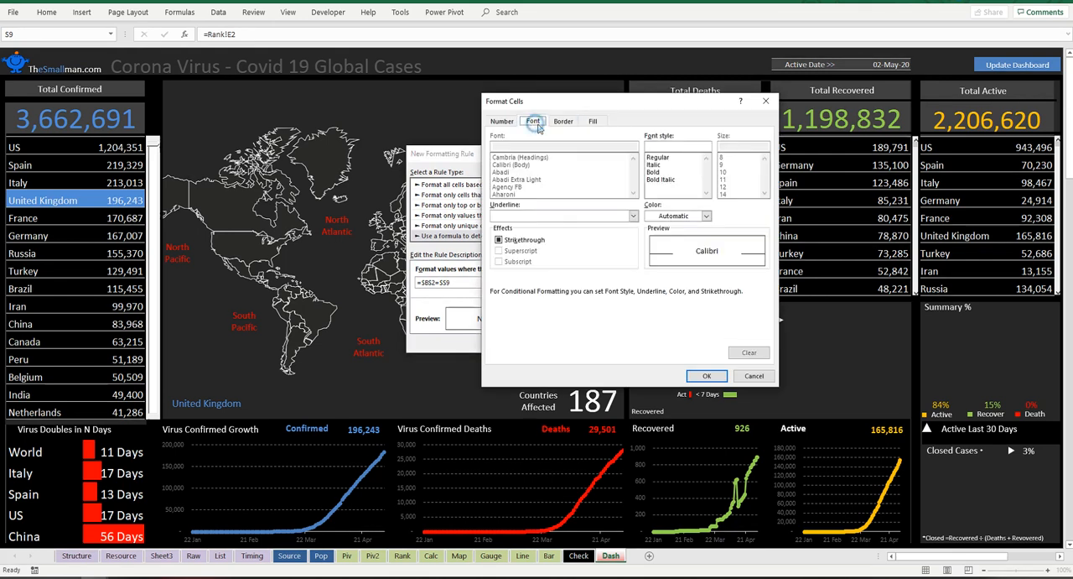
pyautogui.click(706, 216)
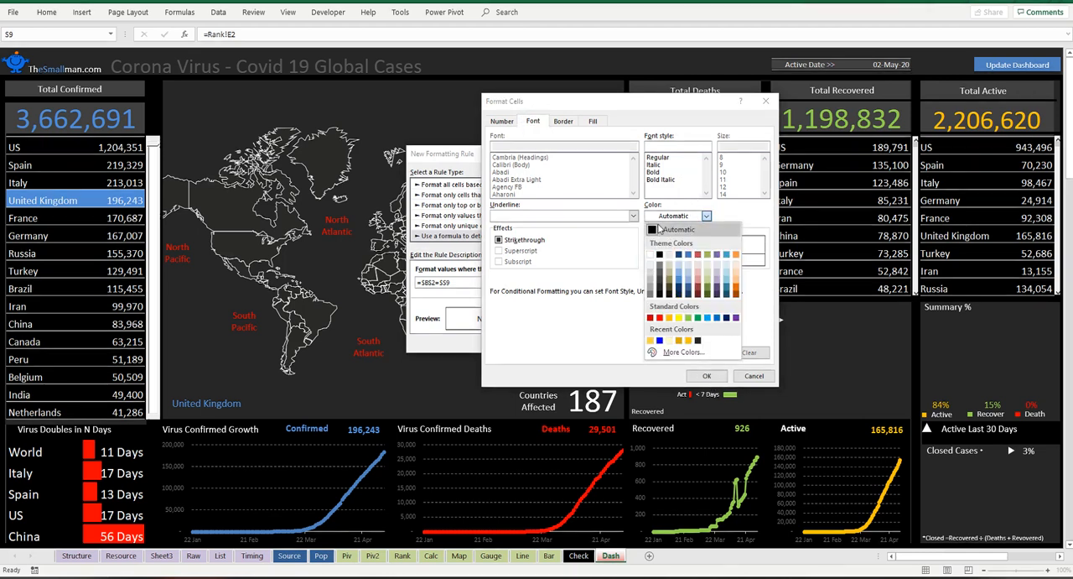
pyautogui.click(653, 255)
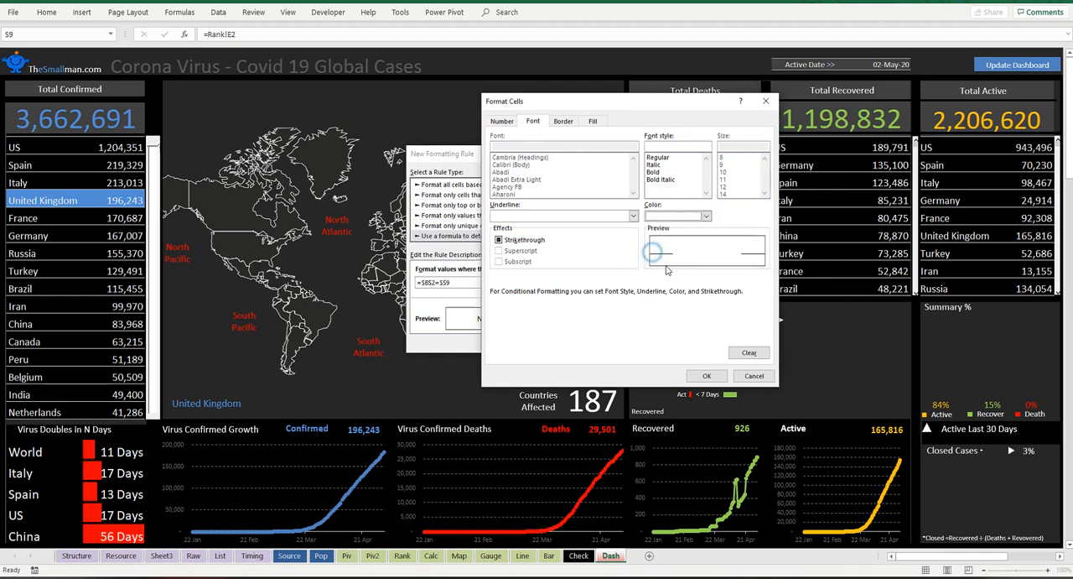
pyautogui.click(707, 376)
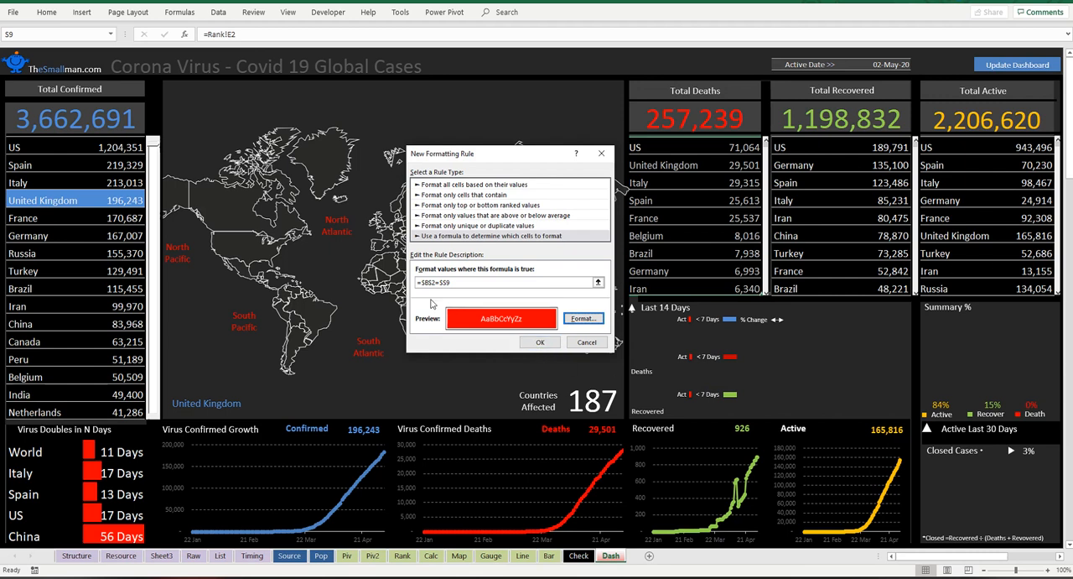
pyautogui.click(541, 342)
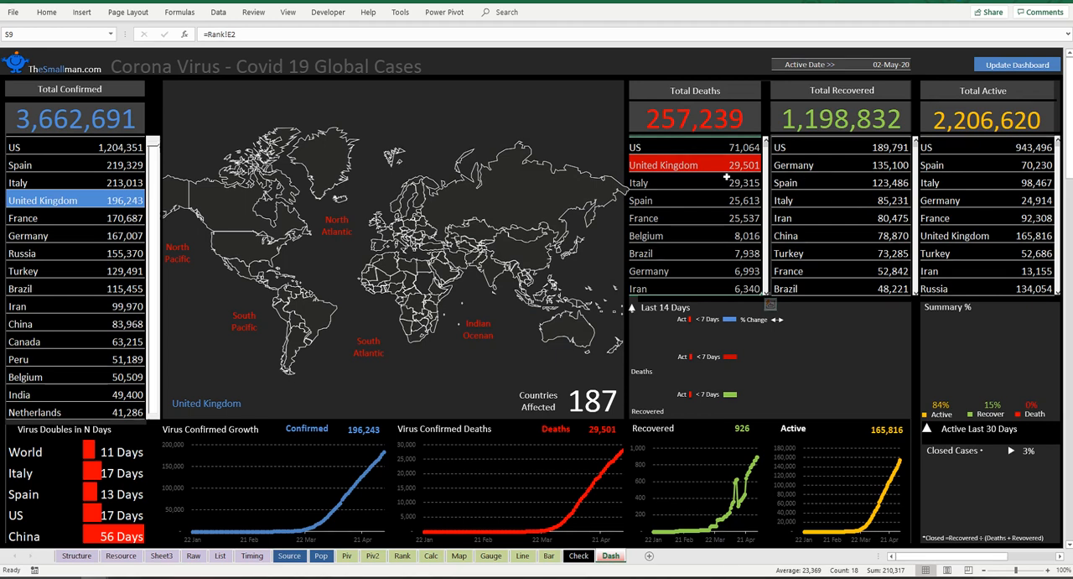
# Step: Copy the Total Deaths list and paste only its formats onto the Total Recovered list starting at V9
pyautogui.moveTo(657, 149); pyautogui.dragTo(737, 273)
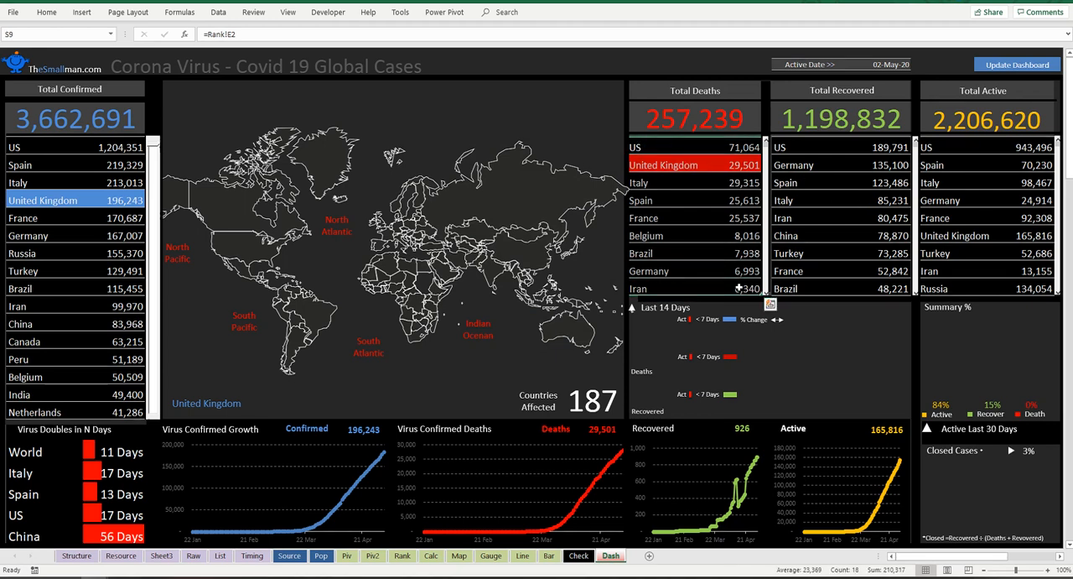
pyautogui.hotkey('ctrl', 'c')
pyautogui.hotkey('ctrl', 'q')
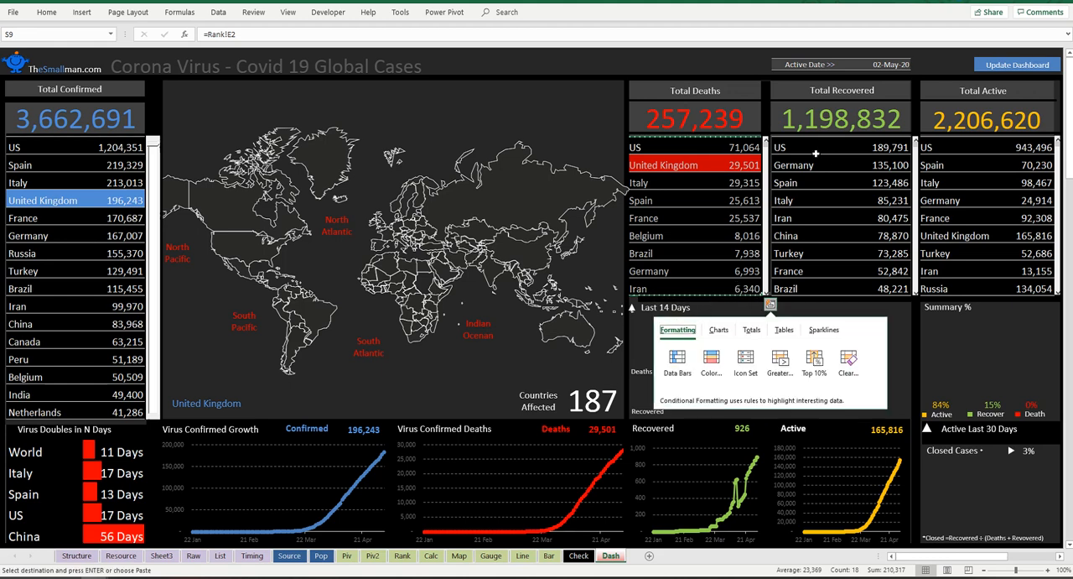
pyautogui.rightClick(814, 148)
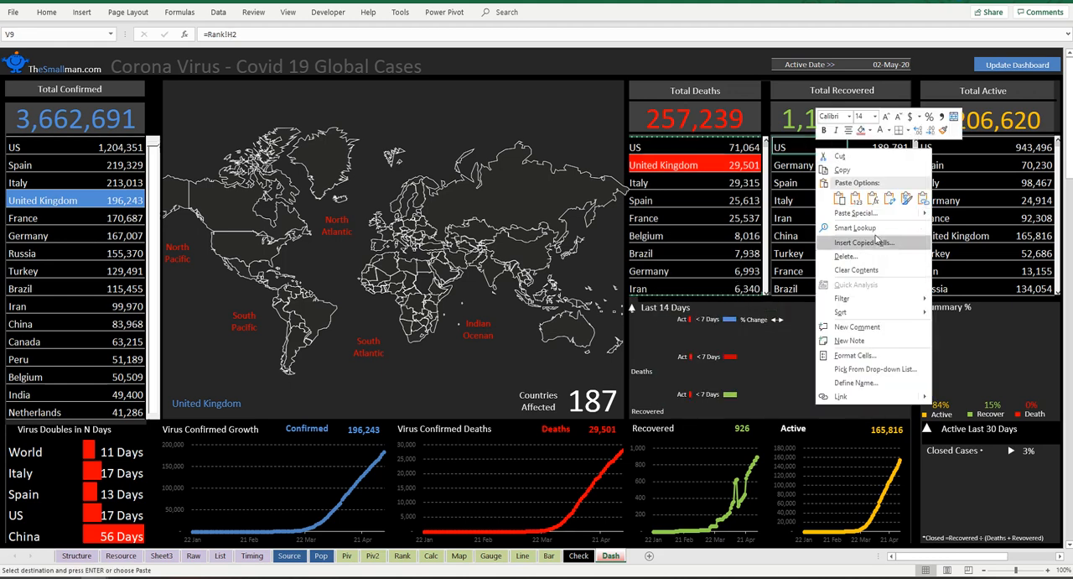
pyautogui.click(860, 213)
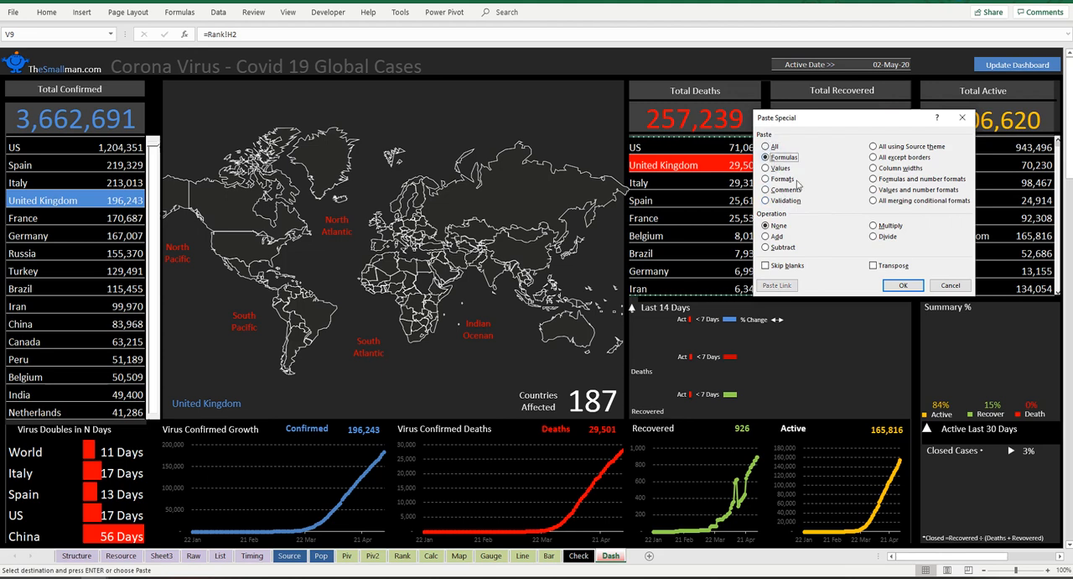
pyautogui.click(765, 179)
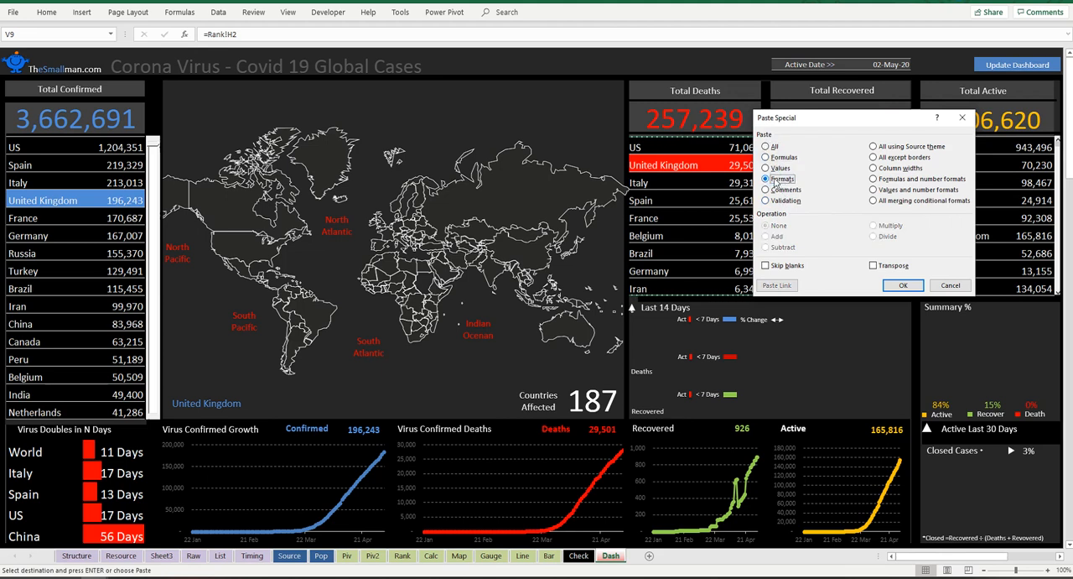
pyautogui.click(905, 286)
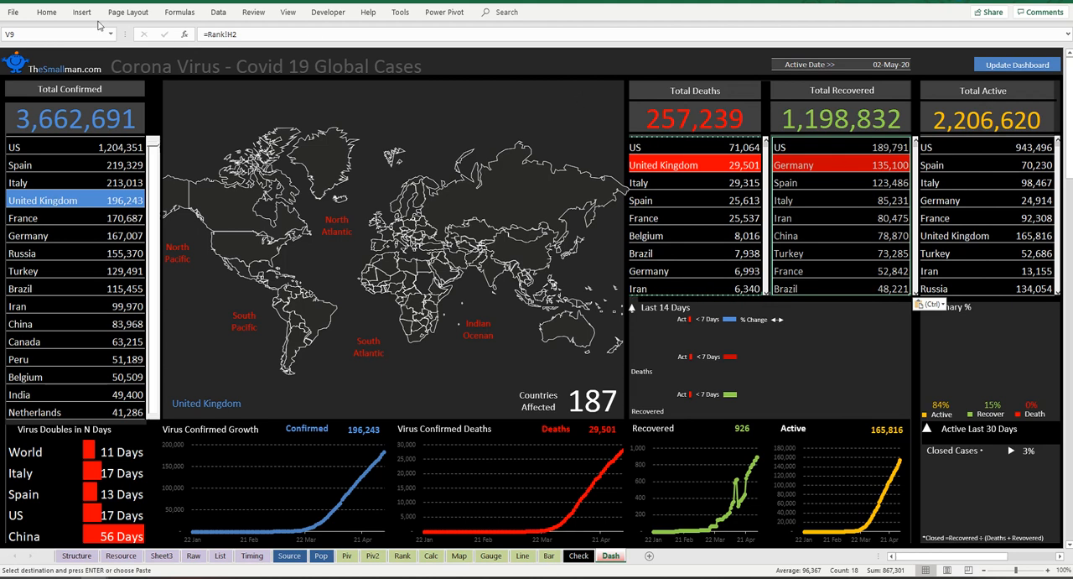
# Step: Edit the conditional formatting rule copied to the Total Recovered list so its formula reads =$B$2=$V9
pyautogui.click(46, 12)
pyautogui.click(489, 60)
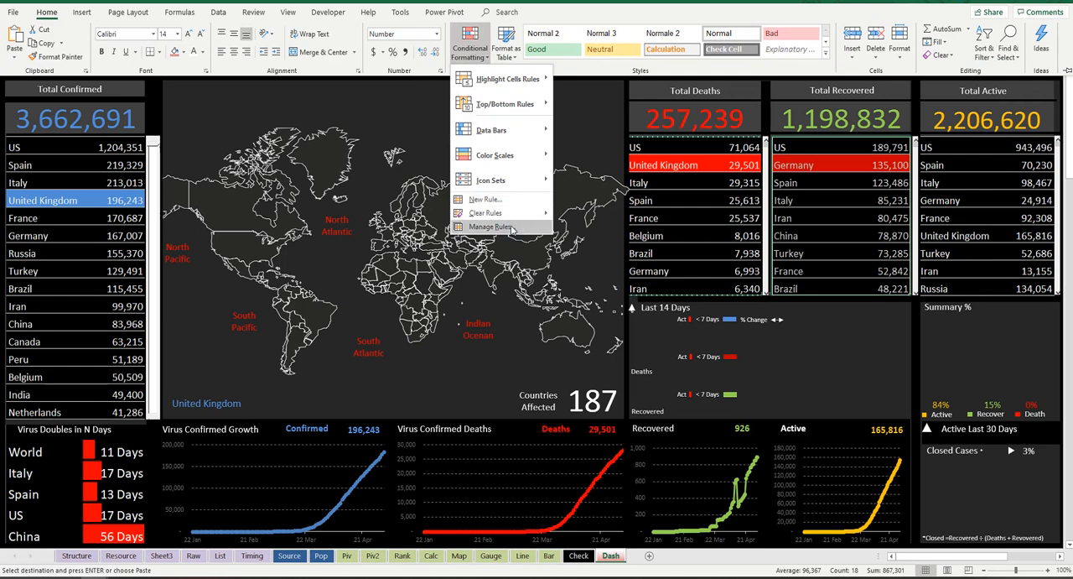
pyautogui.click(512, 229)
pyautogui.doubleClick(488, 241)
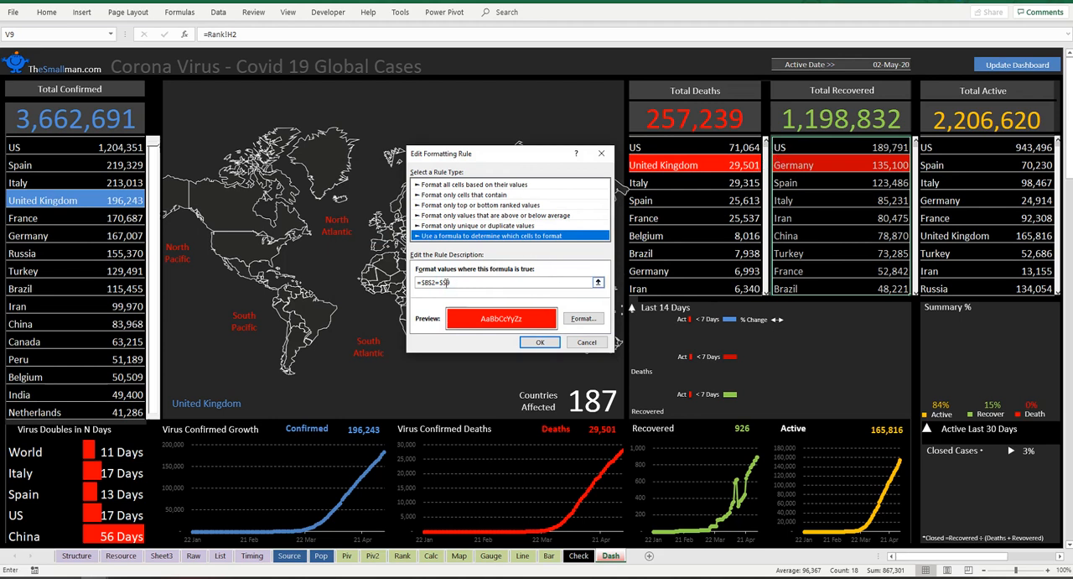
pyautogui.click(447, 283)
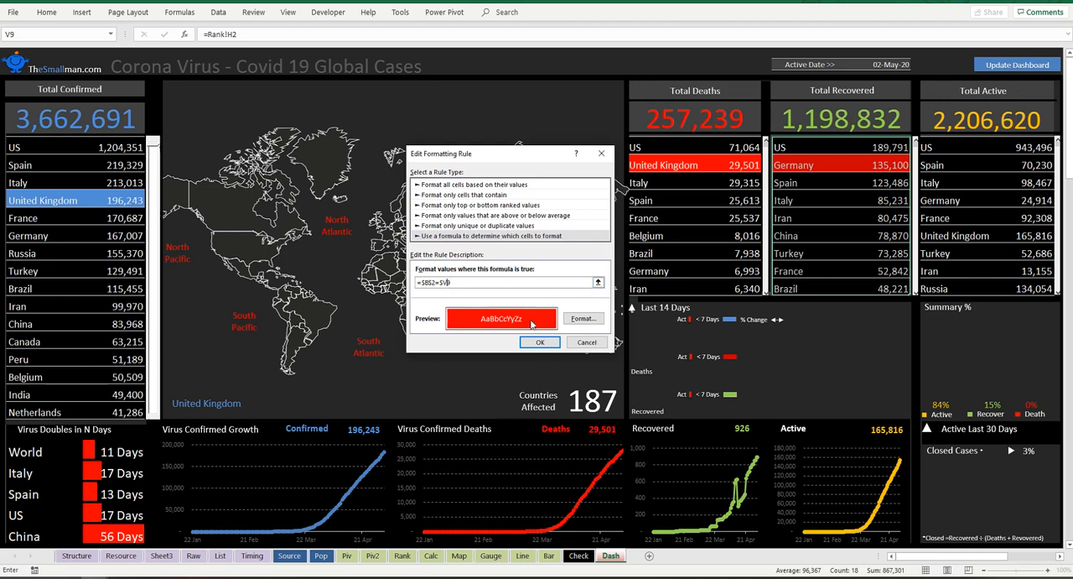
# Step: Change the Total Recovered rule's fill to the standard light green and apply the edited rule
pyautogui.click(580, 319)
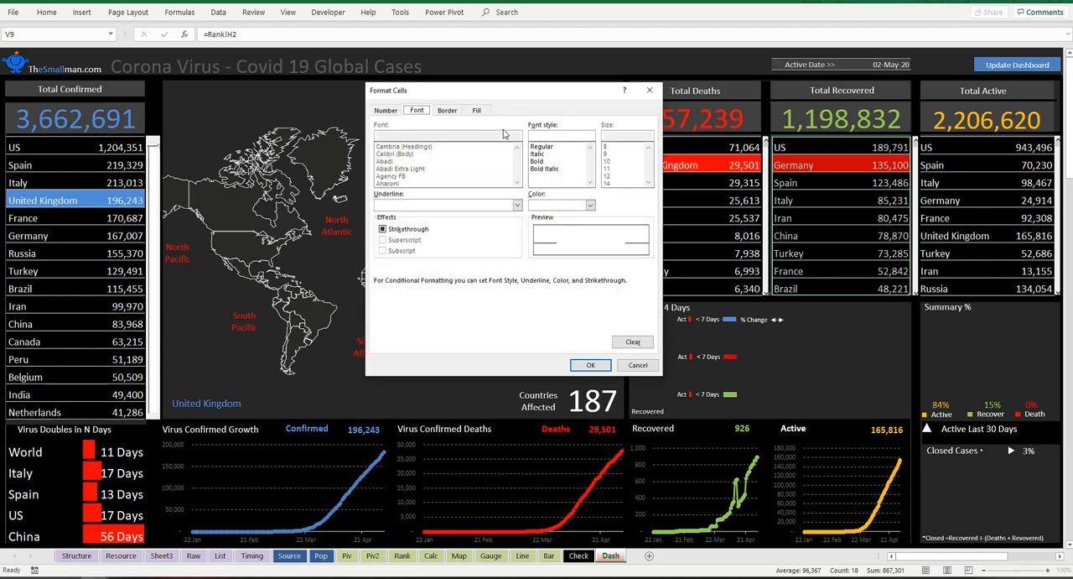
pyautogui.click(476, 110)
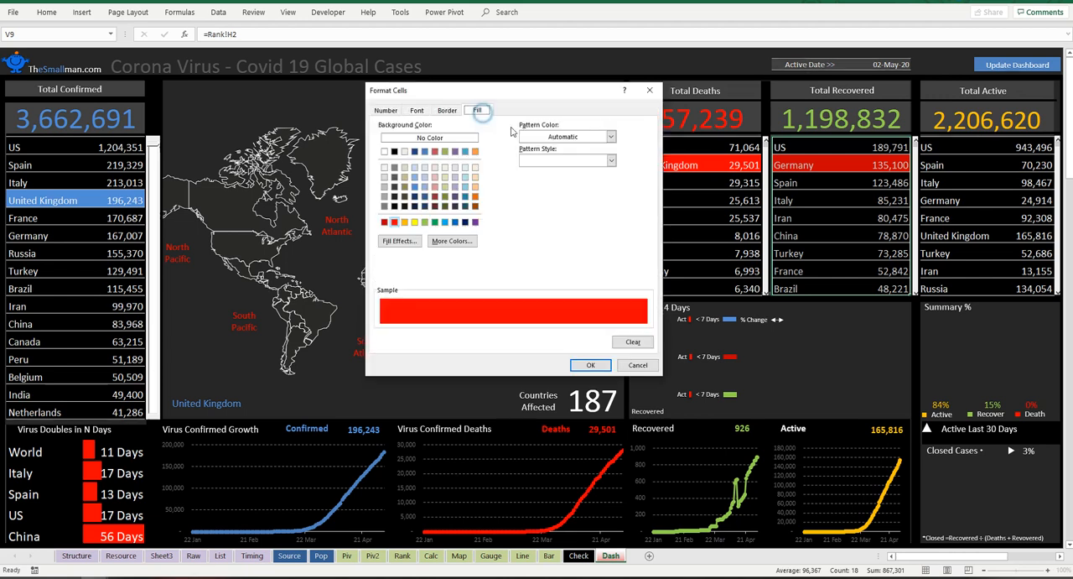
pyautogui.click(425, 223)
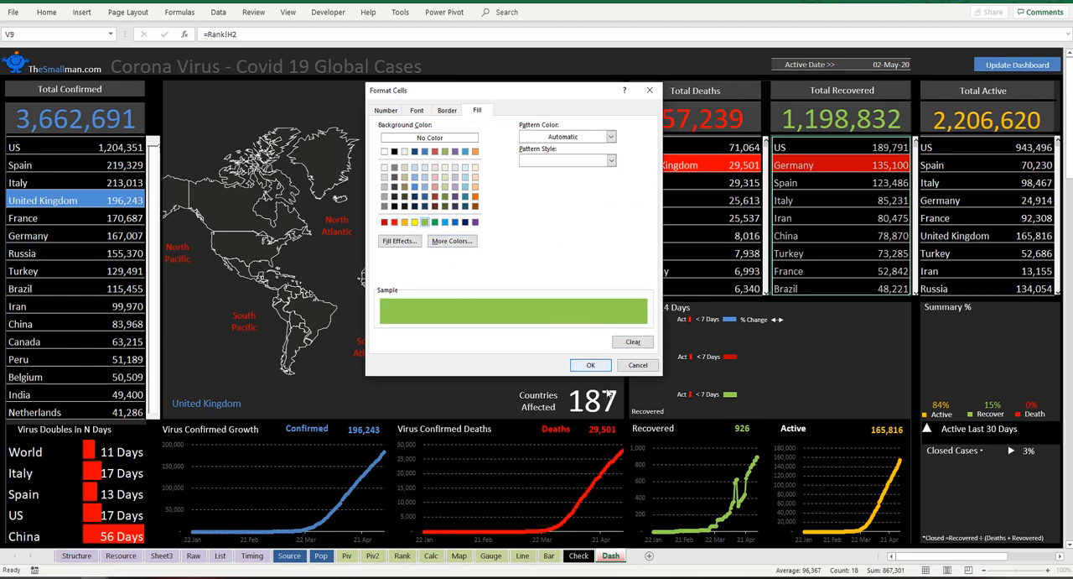
pyautogui.click(591, 365)
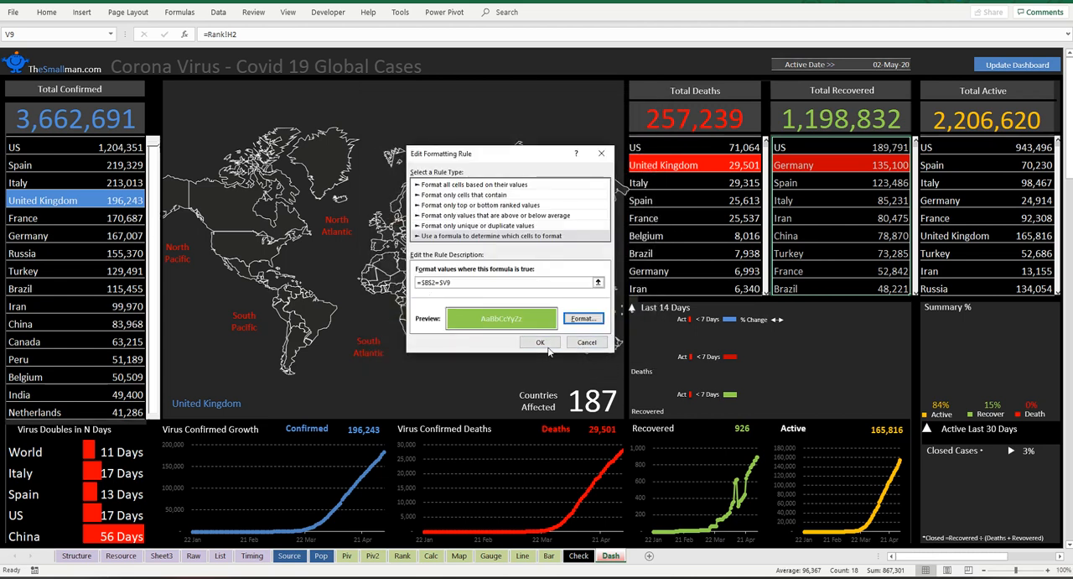
pyautogui.click(543, 344)
pyautogui.click(568, 324)
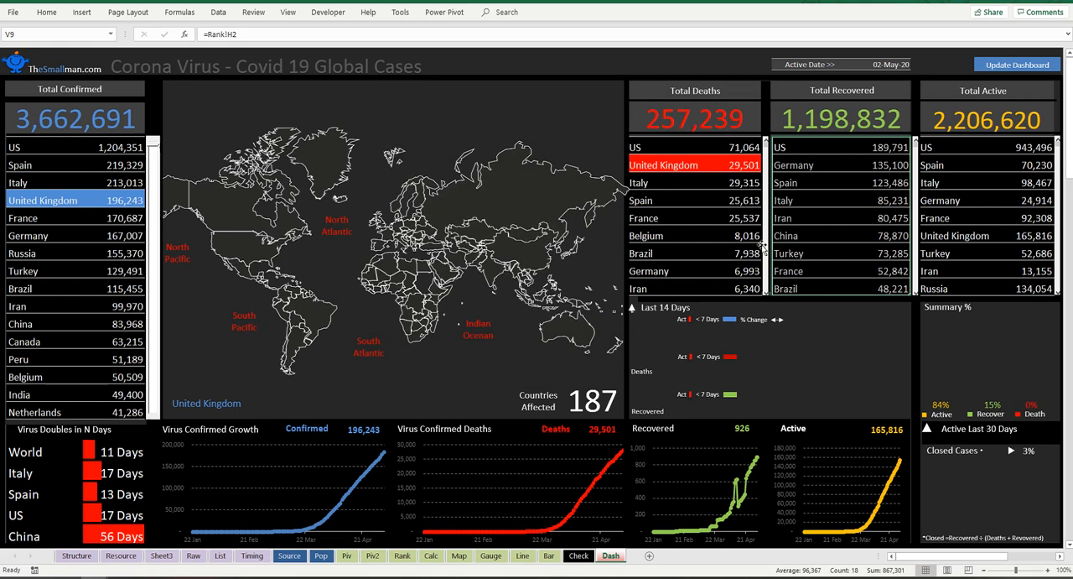
# Step: Page down through the Total Recovered list to check the highlight on the United Kingdom row
pyautogui.click(916, 165)
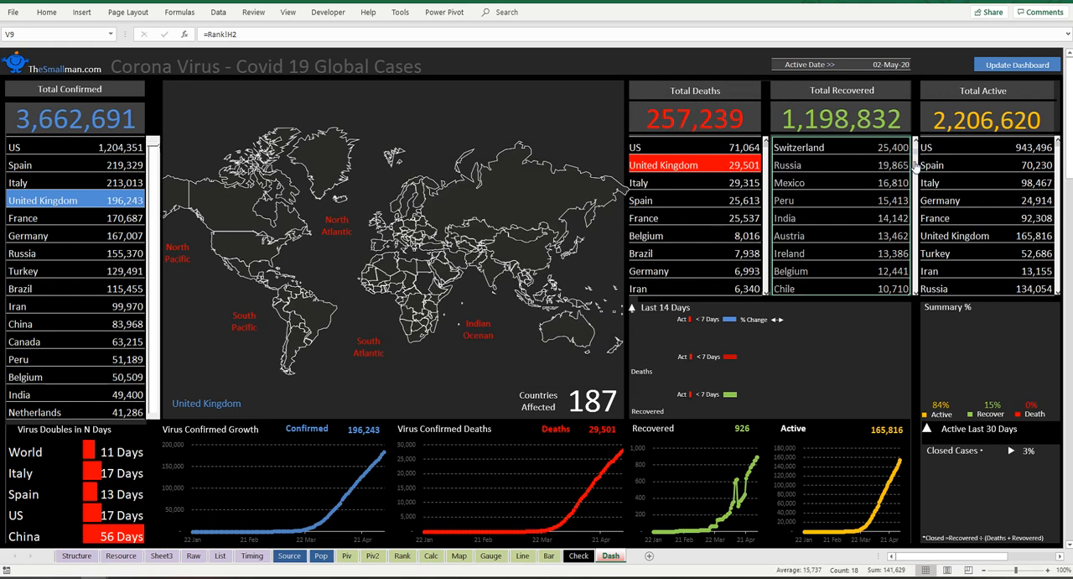
pyautogui.click(917, 158)
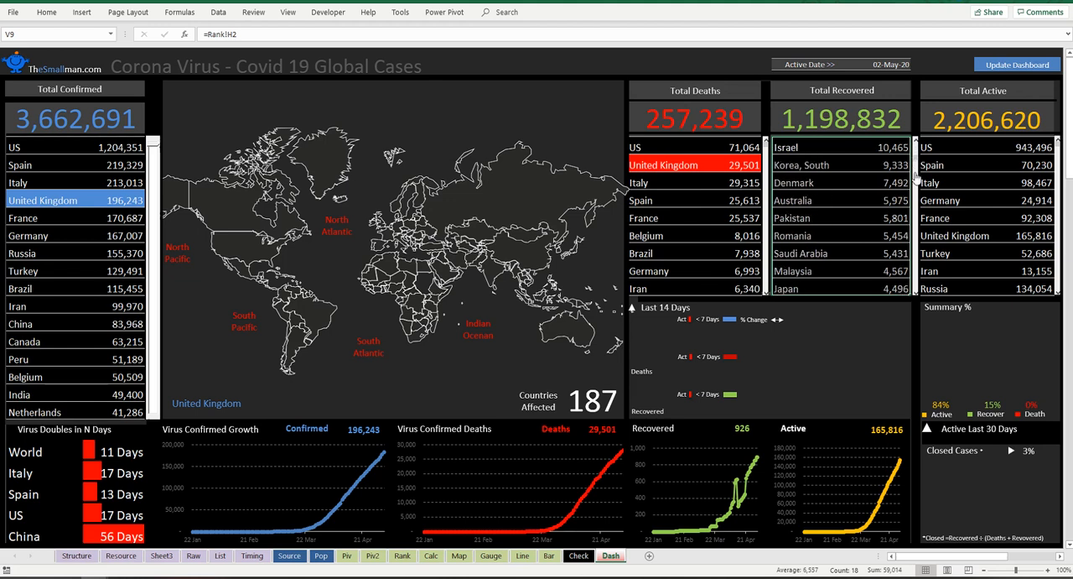
pyautogui.click(917, 178)
pyautogui.click(917, 180)
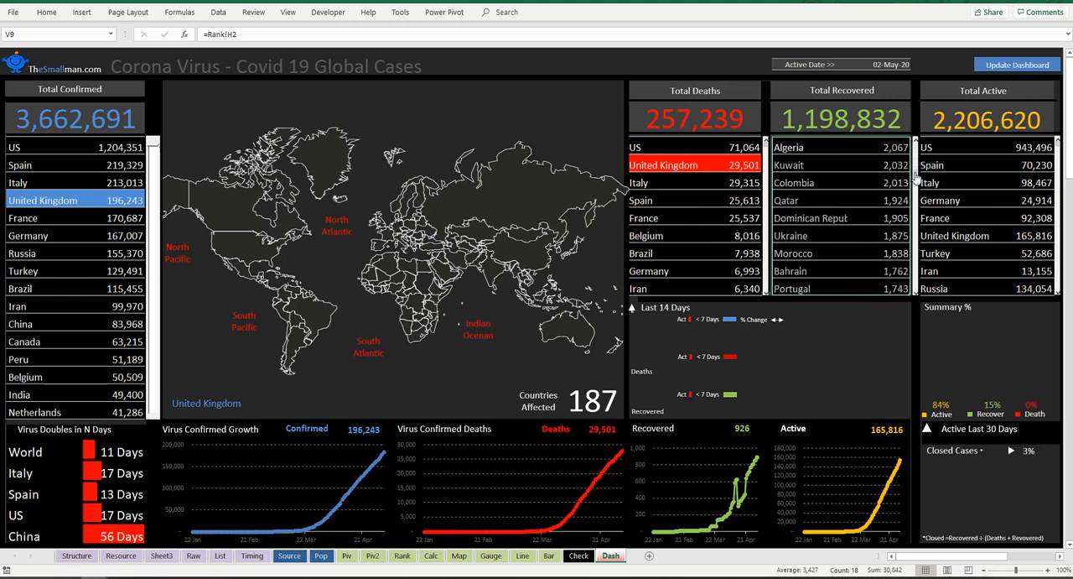
pyautogui.click(916, 196)
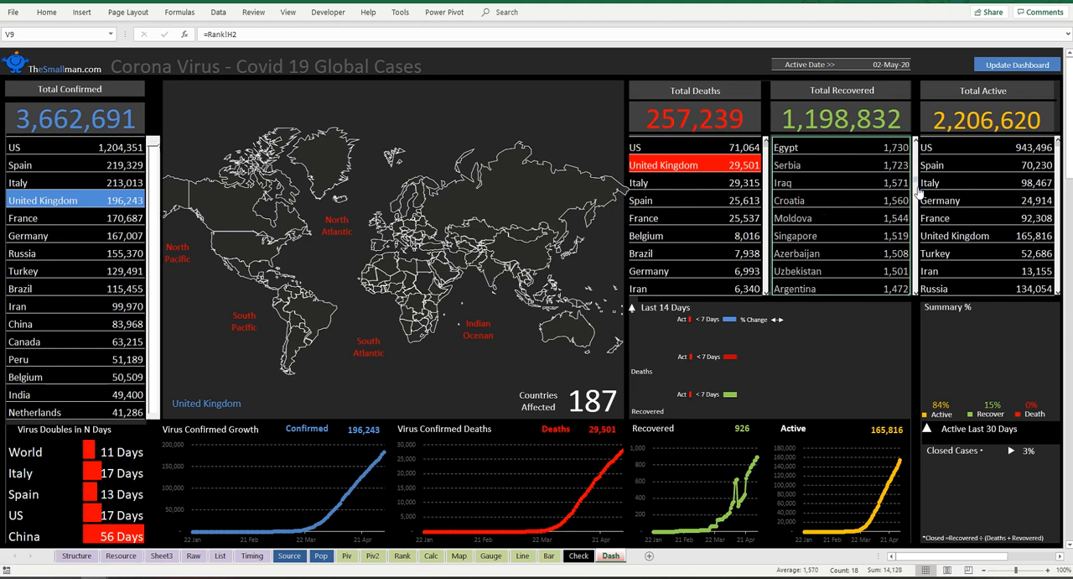
pyautogui.click(916, 187)
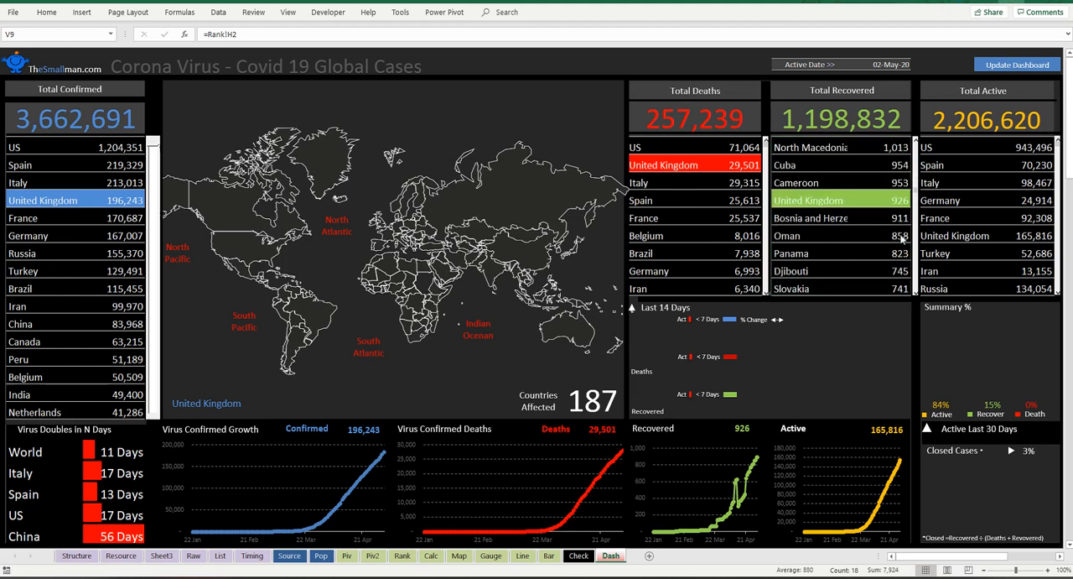
# Step: Create a new conditional formatting rule for the Total Active list starting at Y9, using a formula to determine which cells to format
pyautogui.moveTo(939, 148); pyautogui.dragTo(1027, 281)
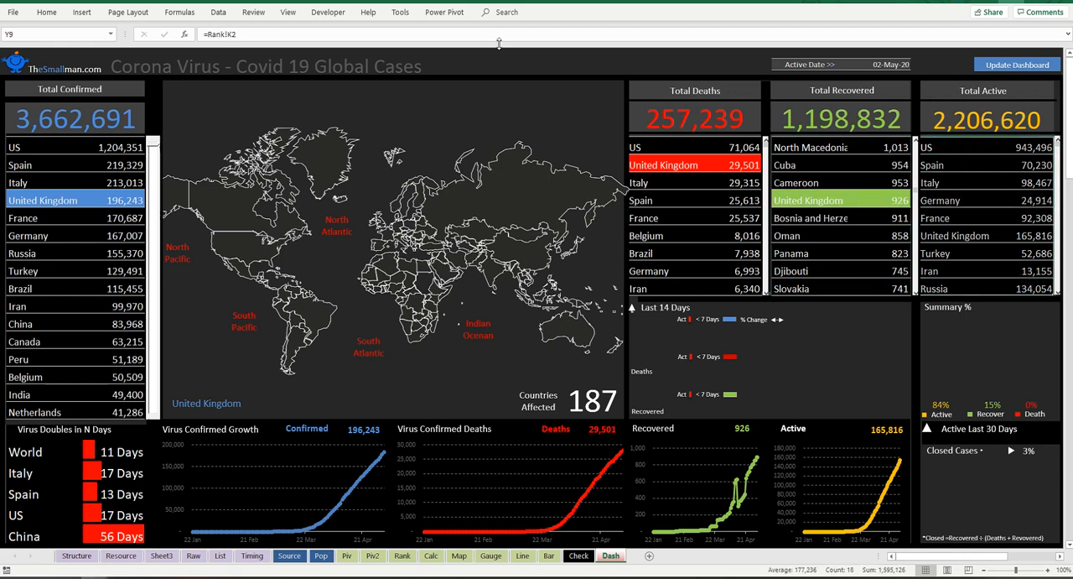
pyautogui.click(47, 14)
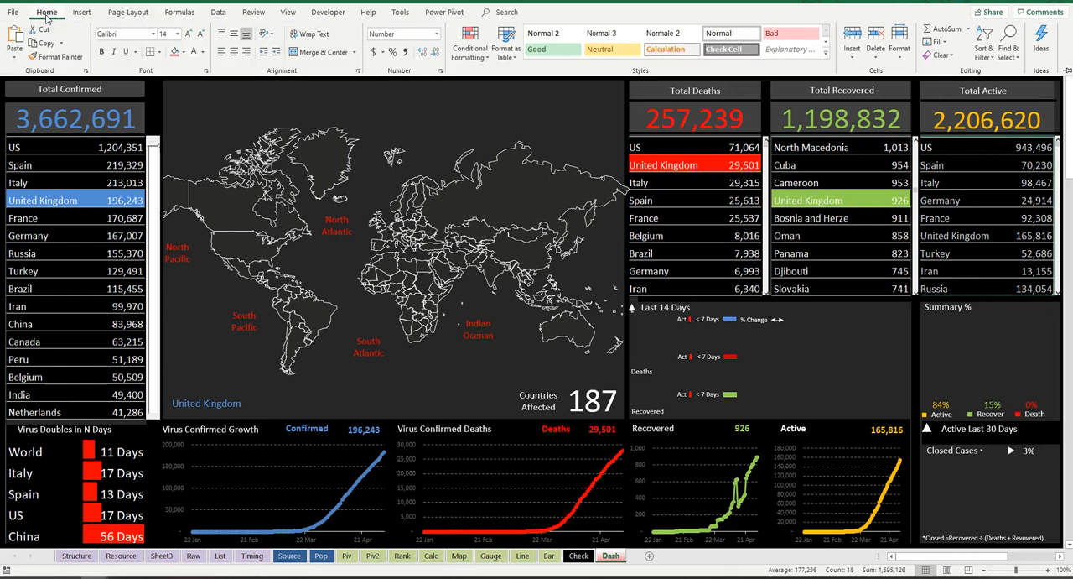
pyautogui.click(966, 149)
pyautogui.click(952, 141)
pyautogui.moveTo(953, 141); pyautogui.dragTo(1039, 289)
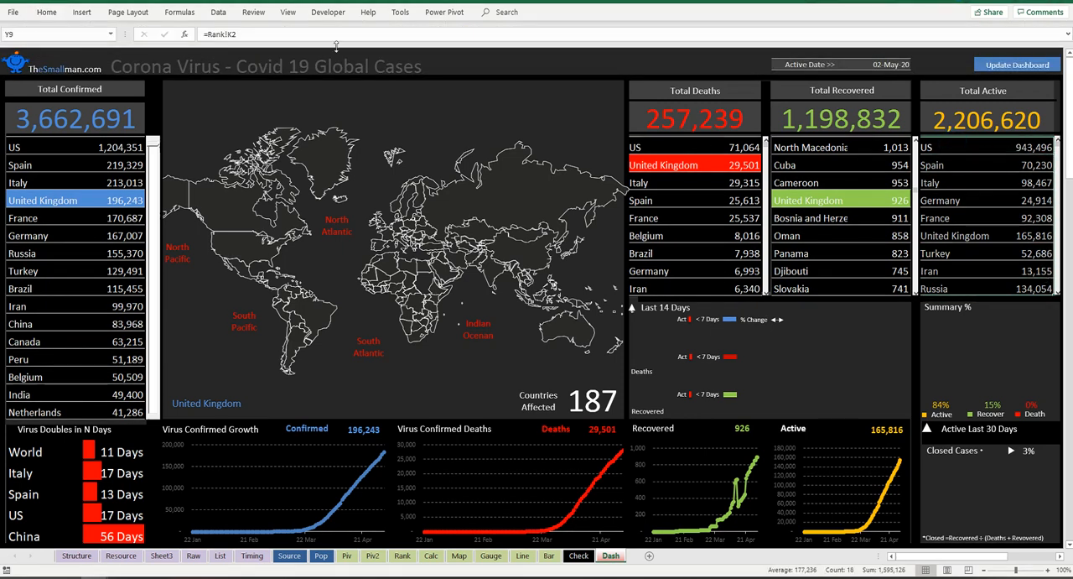
pyautogui.click(47, 12)
pyautogui.click(471, 46)
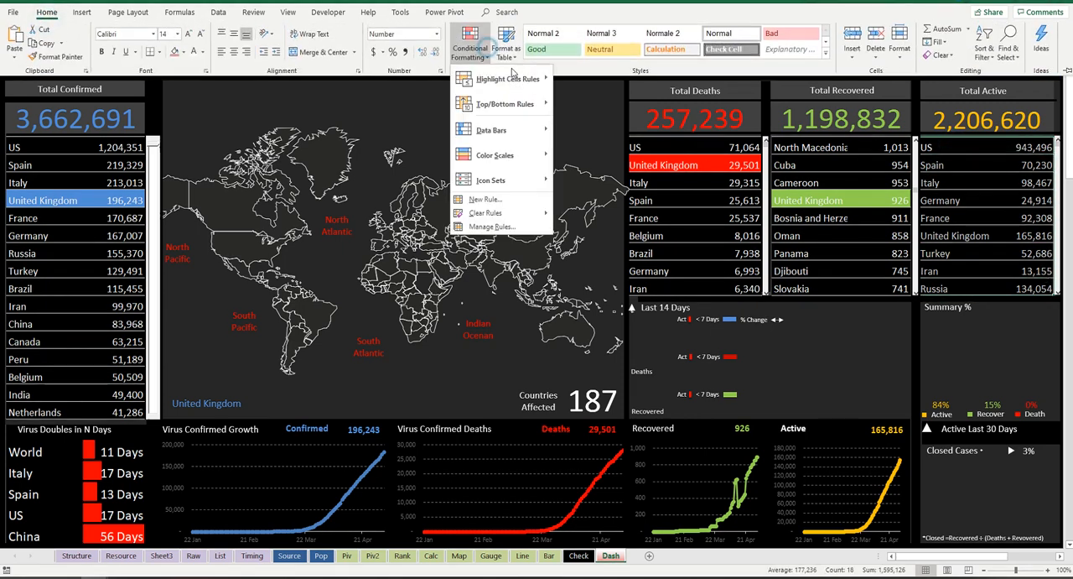
pyautogui.click(532, 202)
pyautogui.click(444, 223)
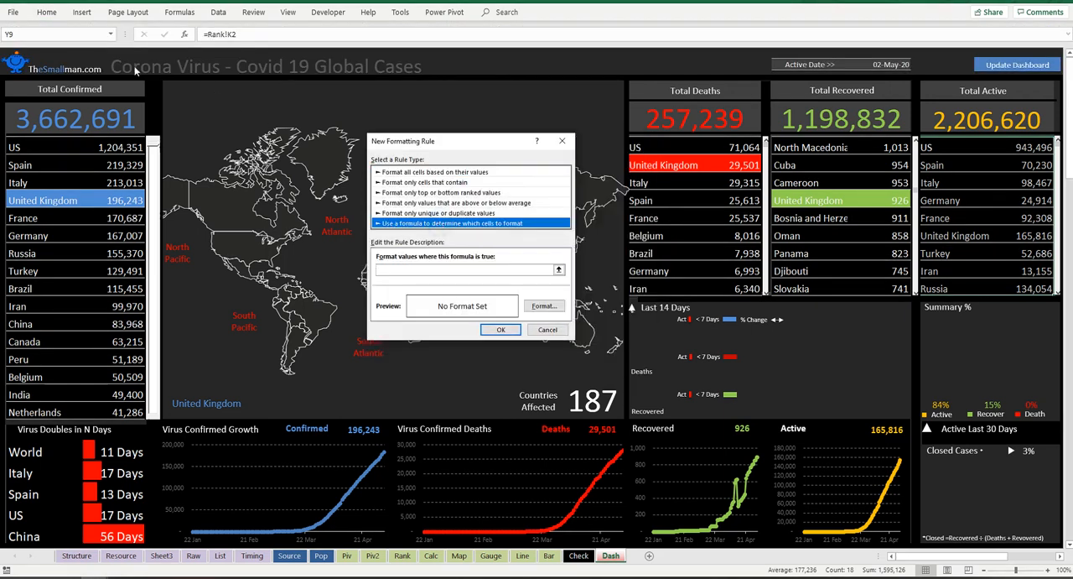
# Step: Enter =$B$2=$Y9 as the Total Active rule's formula, leaving the row of the list cell relative
pyautogui.click(420, 269)
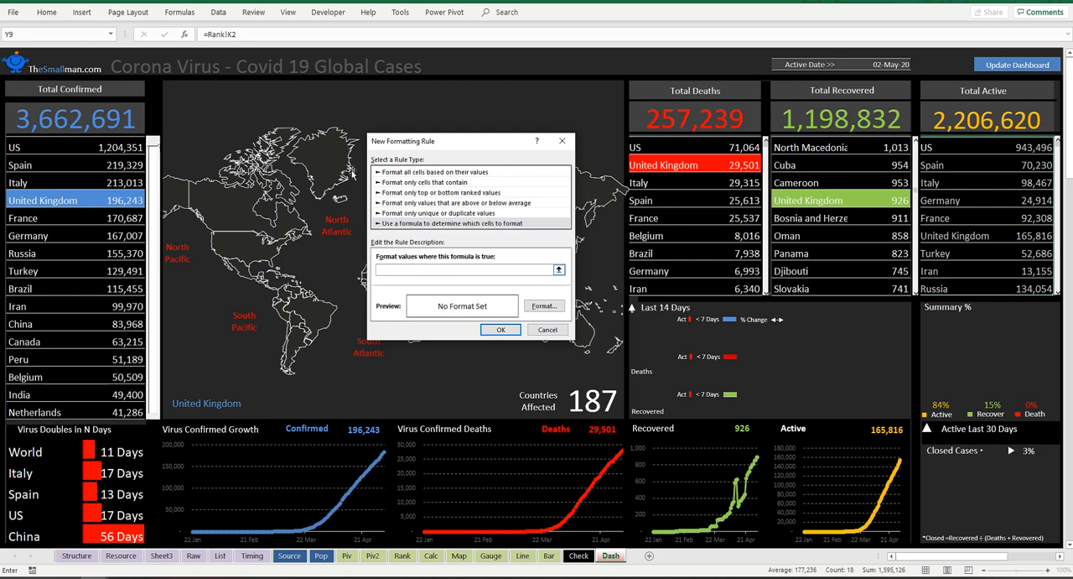
pyautogui.click(78, 54)
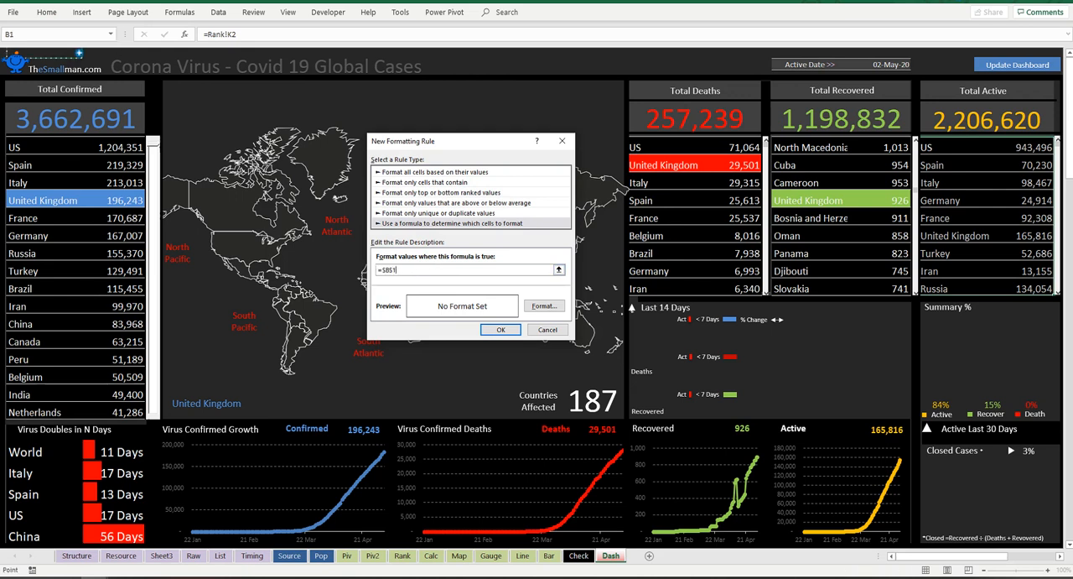
pyautogui.click(79, 62)
pyautogui.write('=')
pyautogui.click(936, 145)
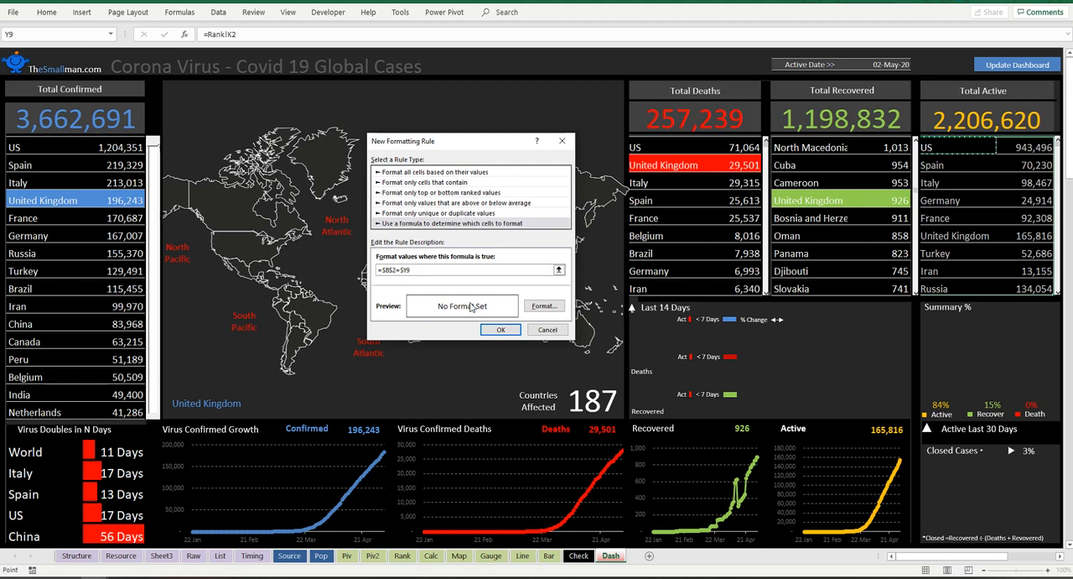
# Step: Give the Total Active rule a standard orange fill and a white font, apply it and deselect the list
pyautogui.click(544, 307)
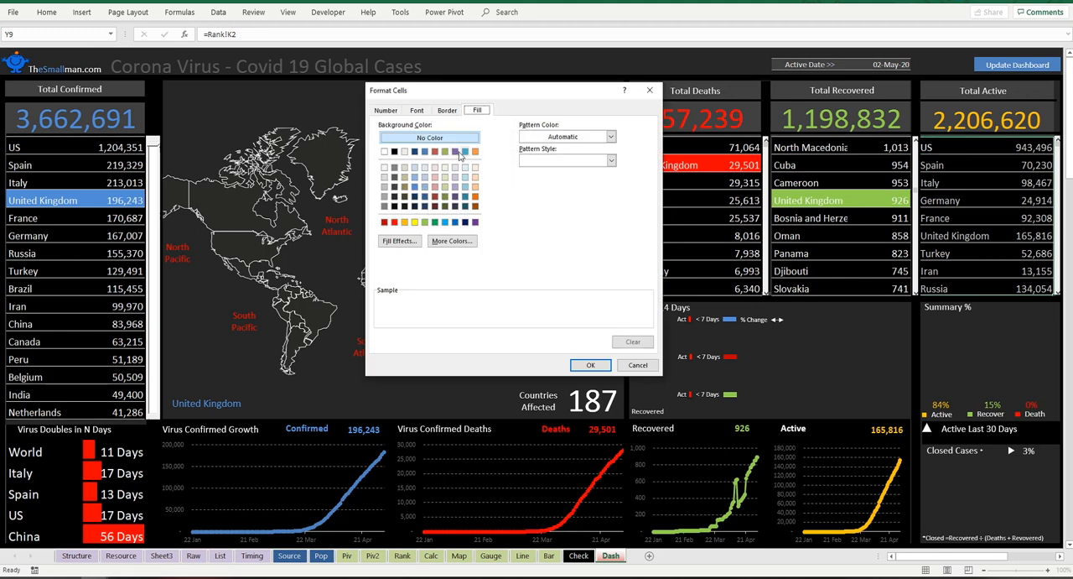
pyautogui.click(384, 151)
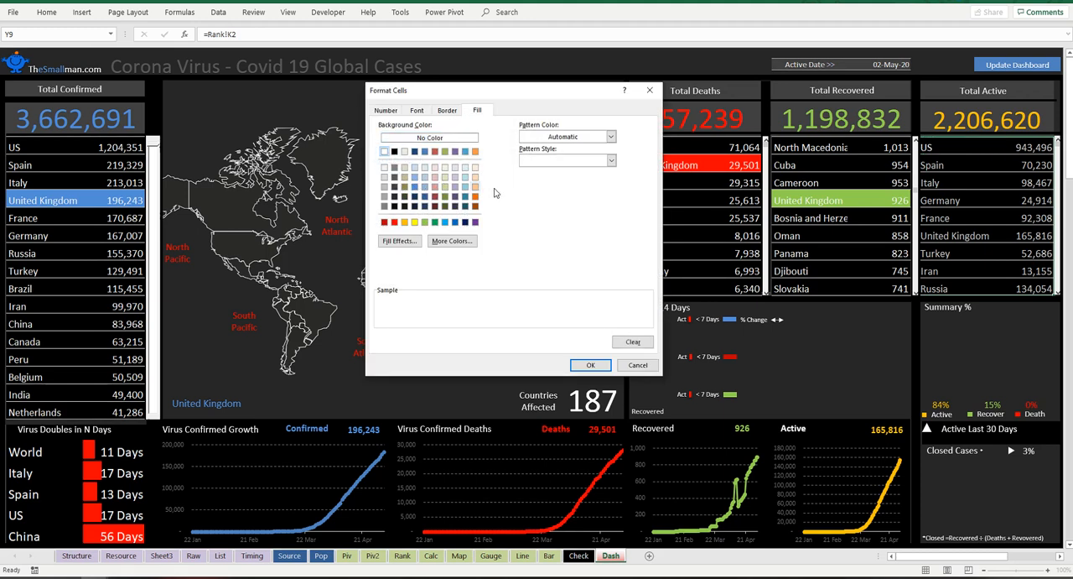
pyautogui.click(404, 221)
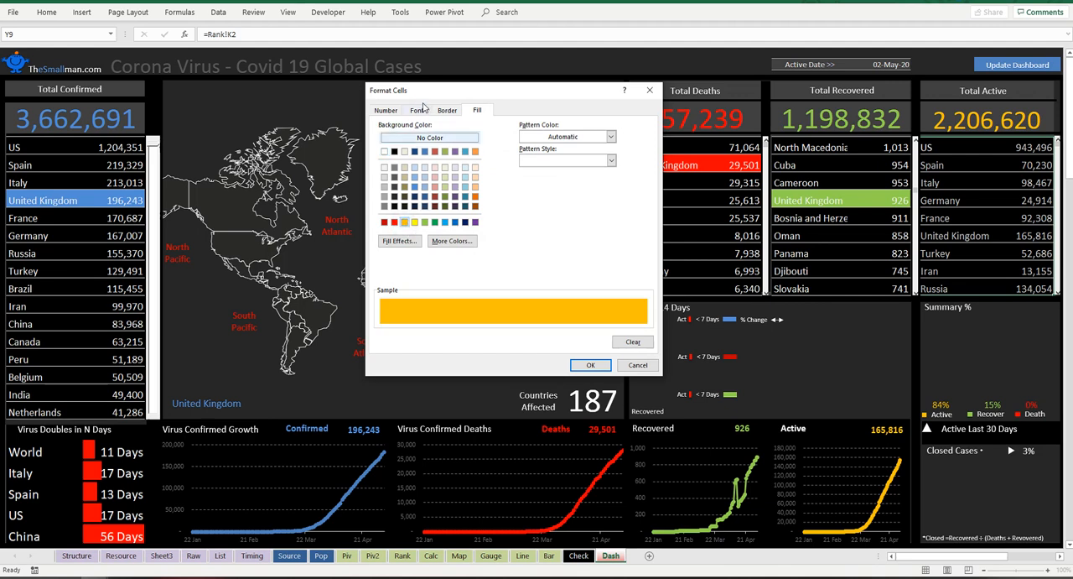
pyautogui.click(417, 110)
pyautogui.click(590, 205)
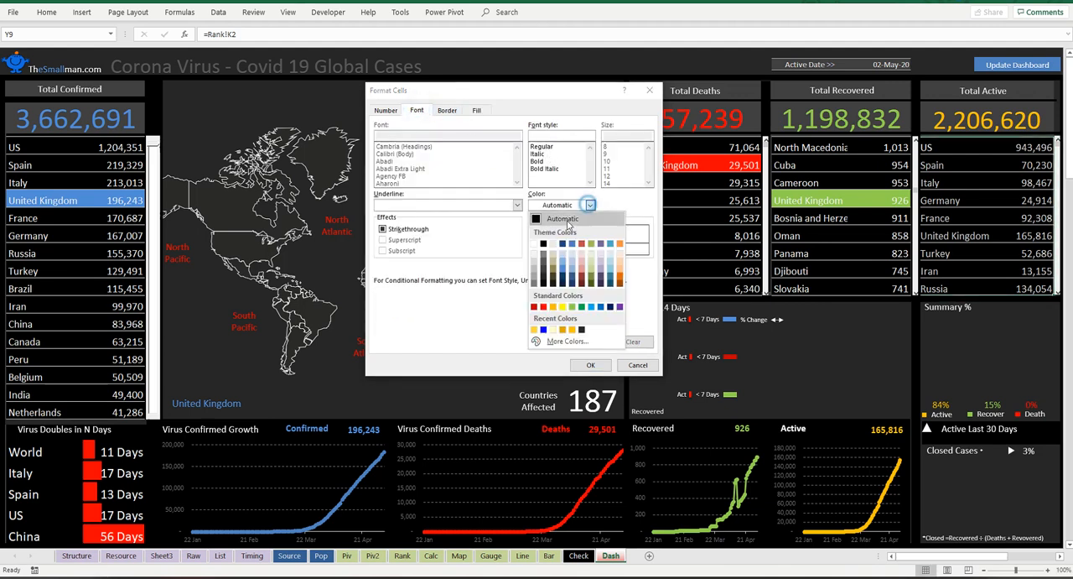
pyautogui.click(543, 243)
pyautogui.click(591, 365)
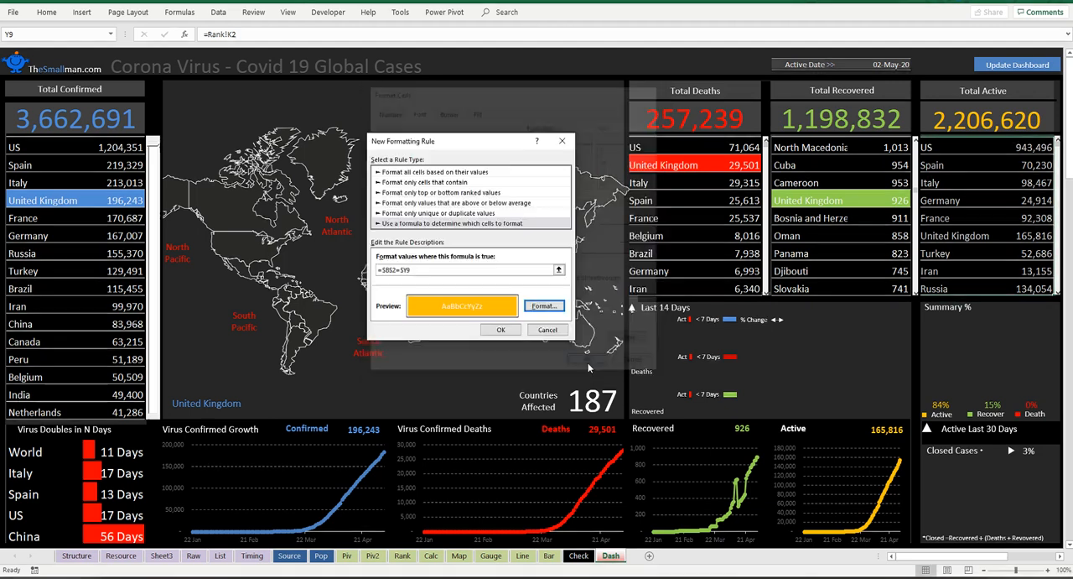
pyautogui.click(500, 330)
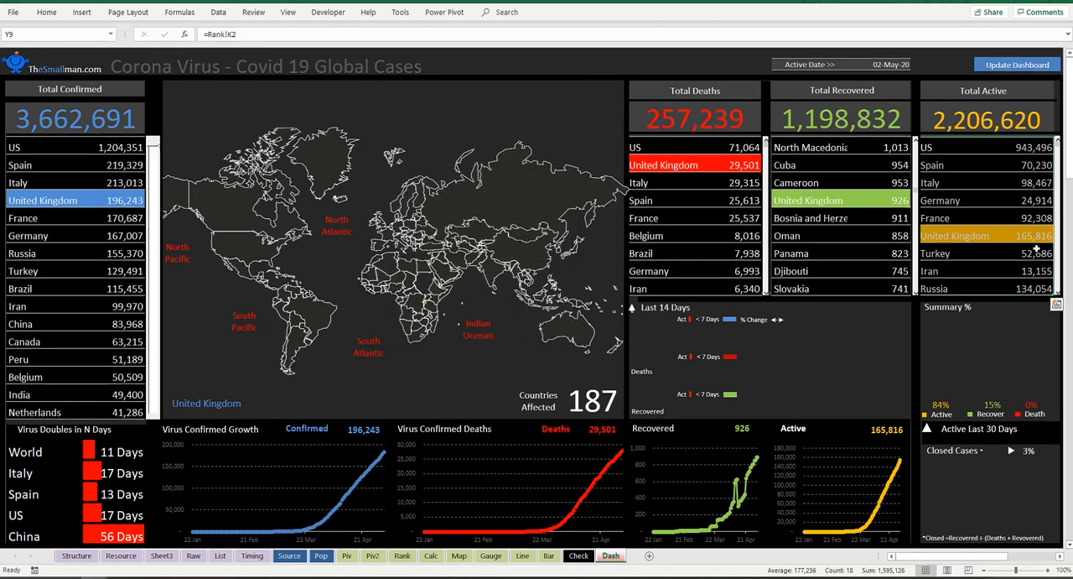
pyautogui.click(557, 53)
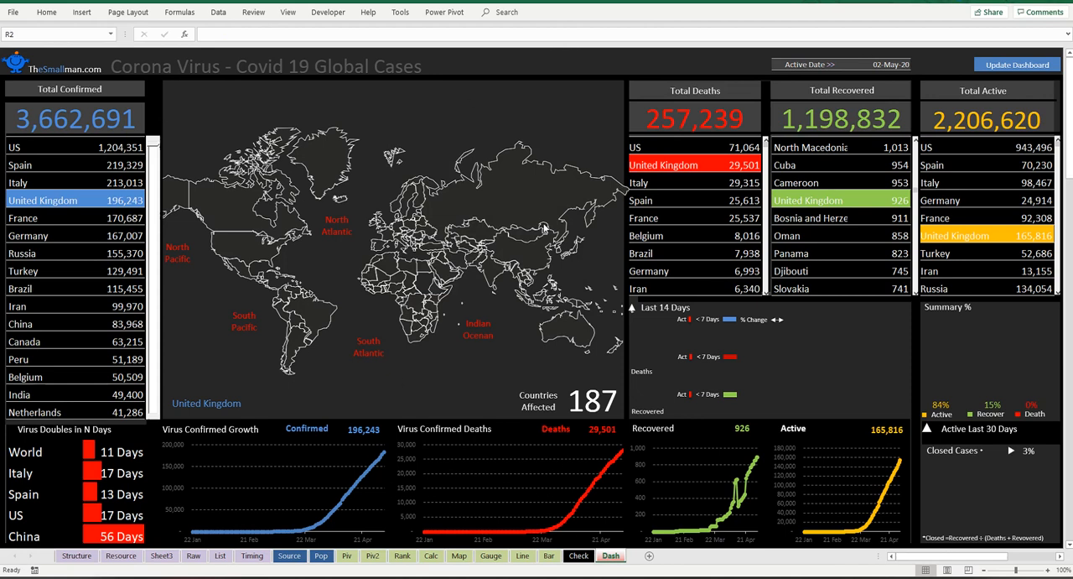
# Step: Examine the nation list, the case figures and the world bubble chart on the Map sheet
pyautogui.click(458, 557)
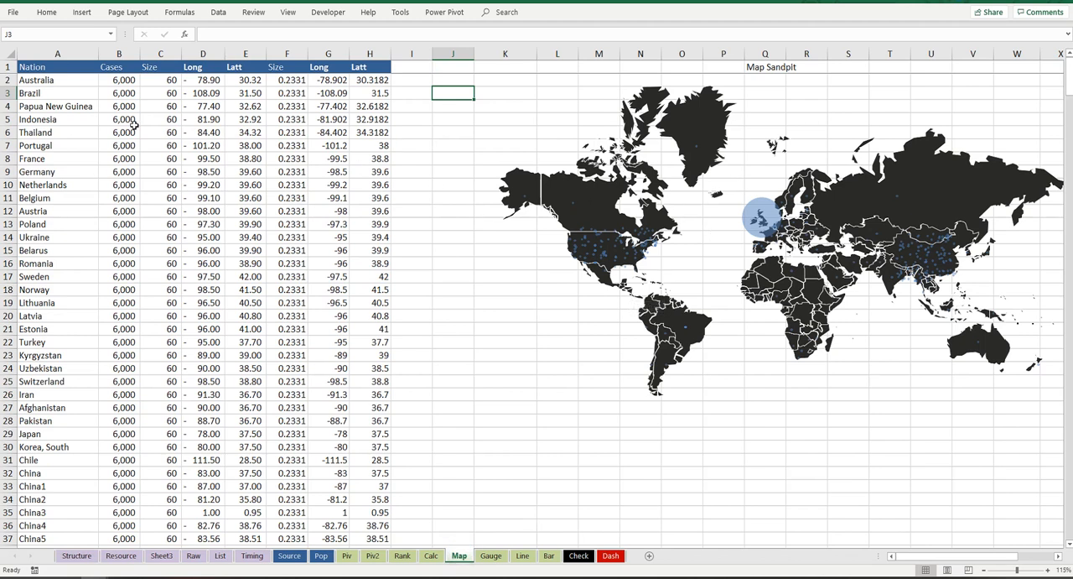
pyautogui.moveTo(48, 80); pyautogui.dragTo(42, 407)
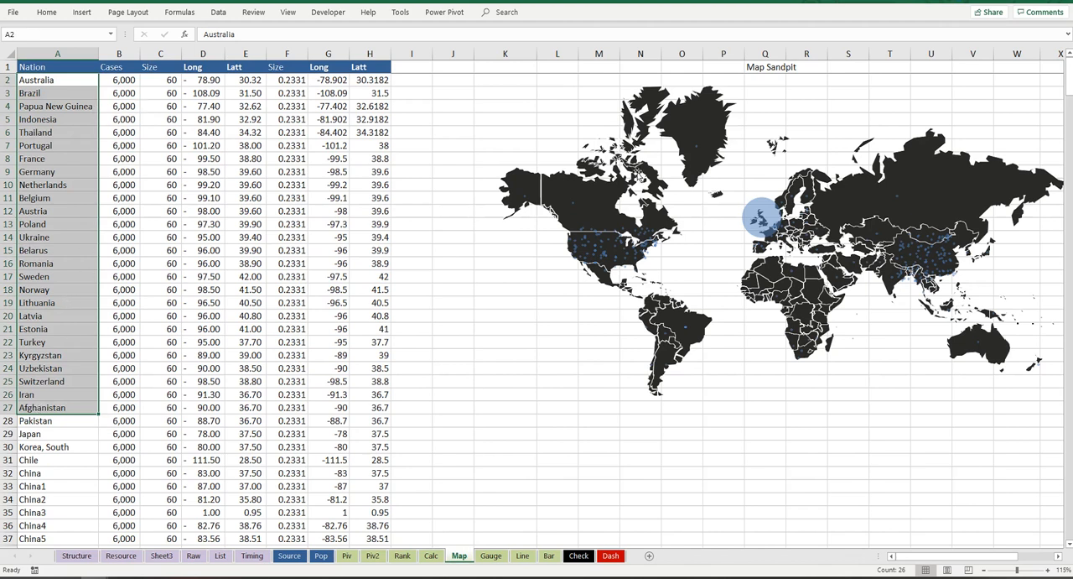
pyautogui.click(40, 108)
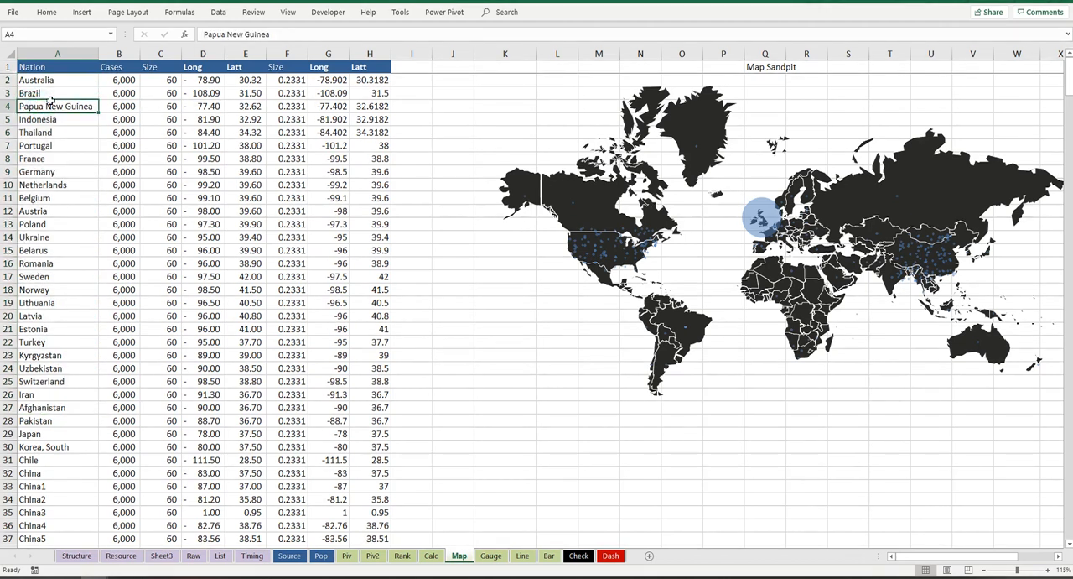
pyautogui.moveTo(61, 76); pyautogui.dragTo(36, 340)
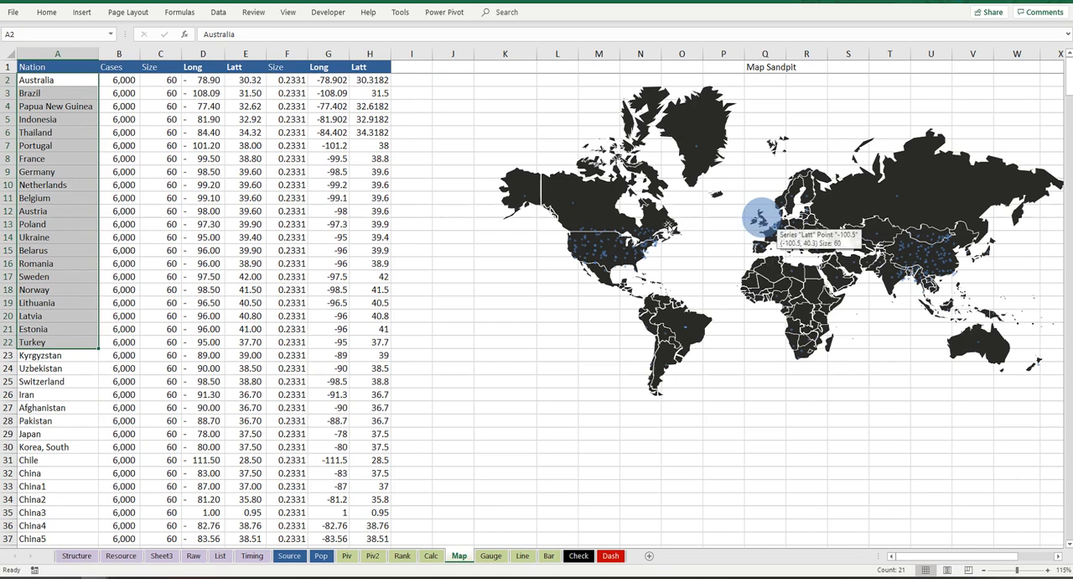
pyautogui.click(116, 78)
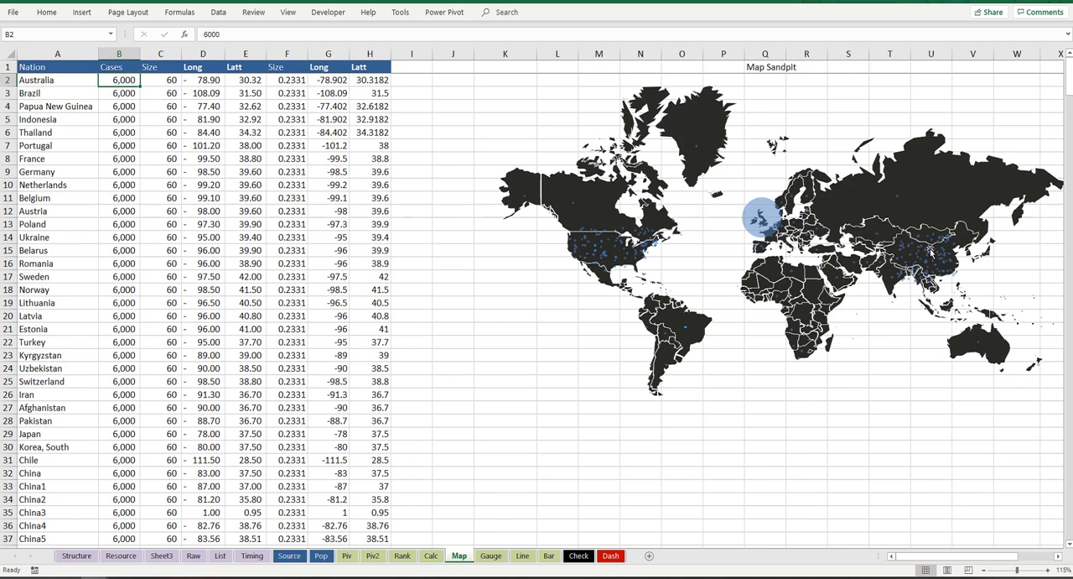
pyautogui.click(595, 240)
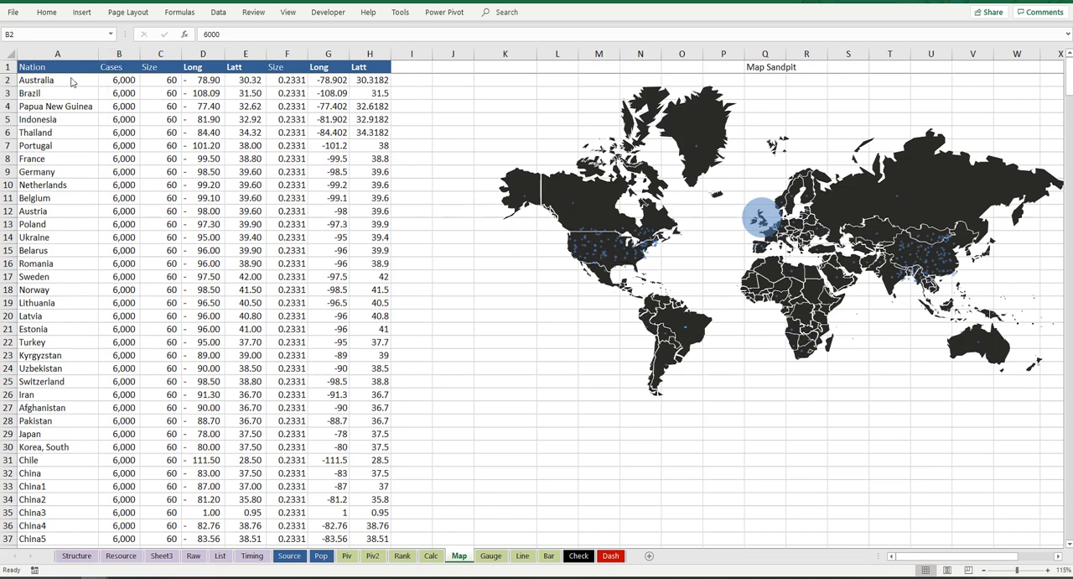
# Step: Shade the Brazil row, A3:H3, on the Map sheet with a light red fill
pyautogui.moveTo(50, 94); pyautogui.dragTo(375, 94)
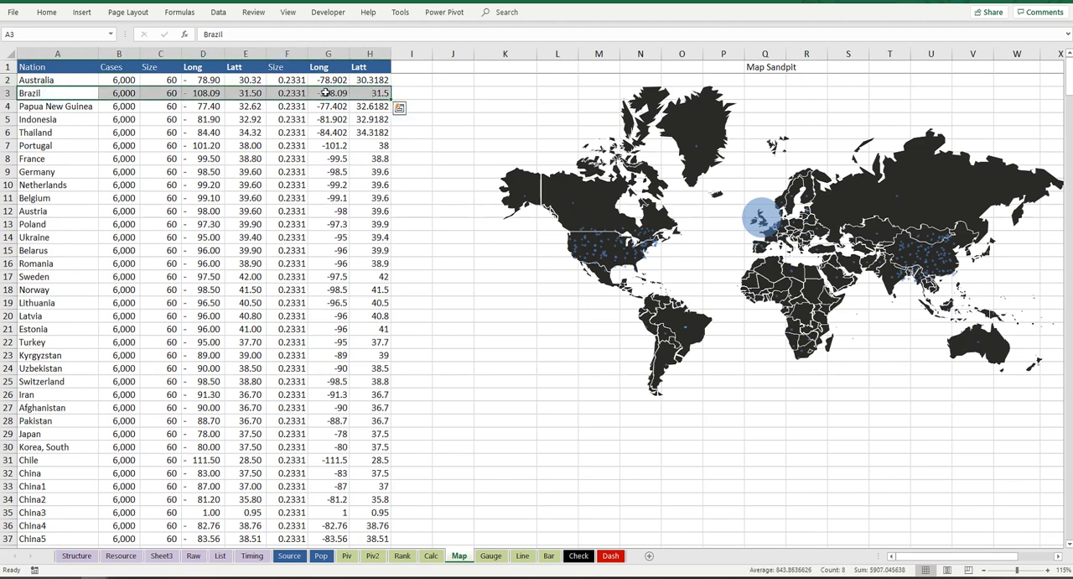
pyautogui.click(46, 11)
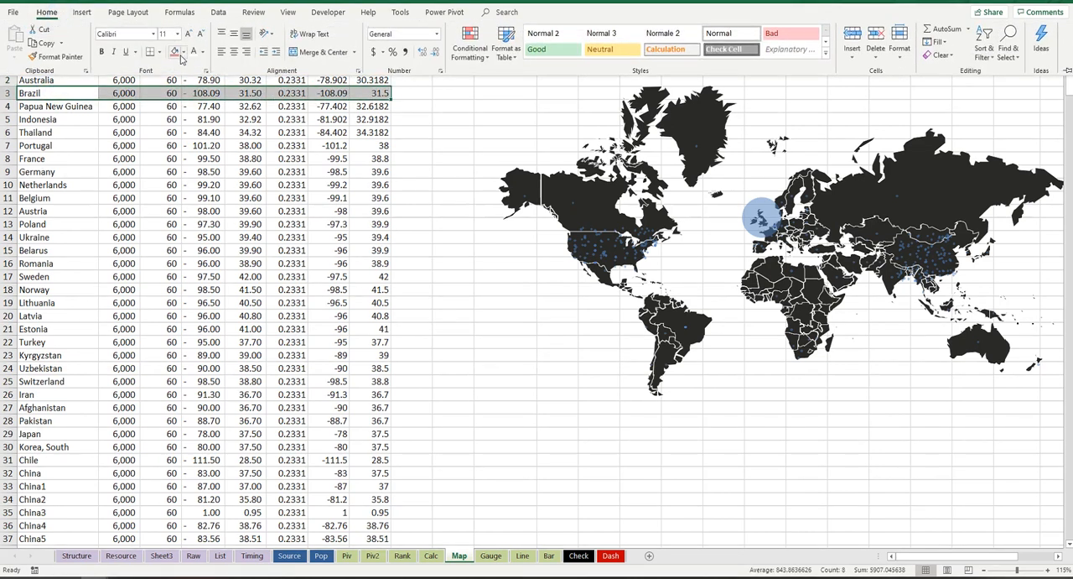
pyautogui.click(176, 50)
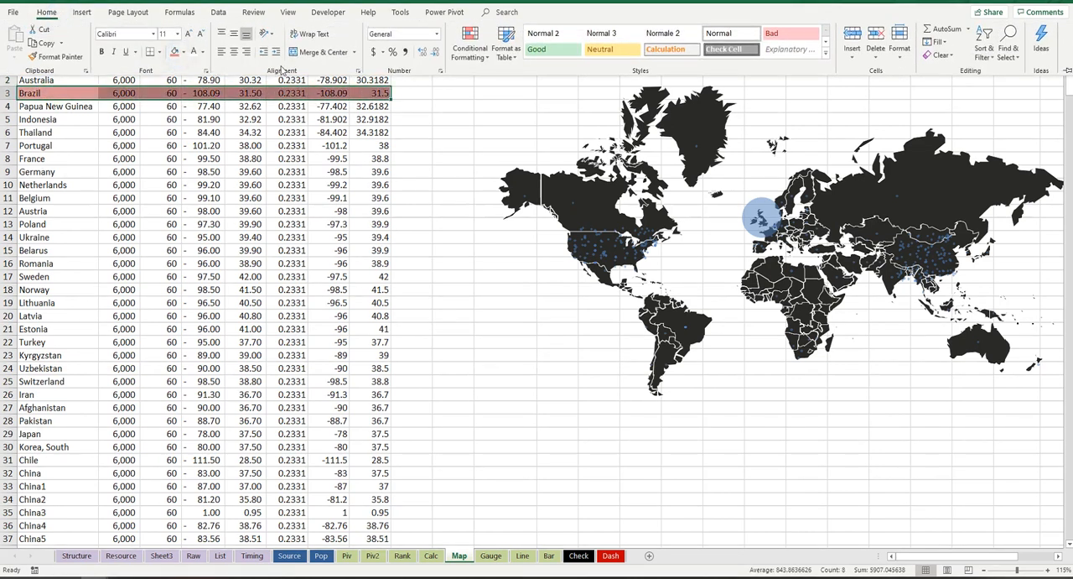
pyautogui.click(184, 50)
pyautogui.click(225, 91)
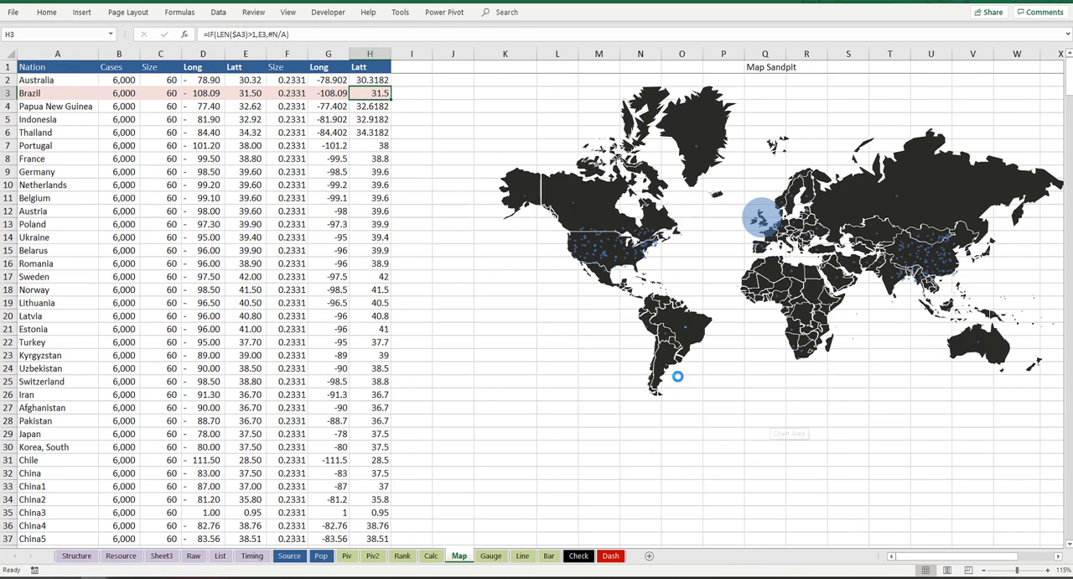
# Step: Set Brazil's longitude in D3 on the Map sheet to -109.0937311
pyautogui.keyDown('ctrl'); pyautogui.scroll(3, 681, 378); pyautogui.keyUp('ctrl')
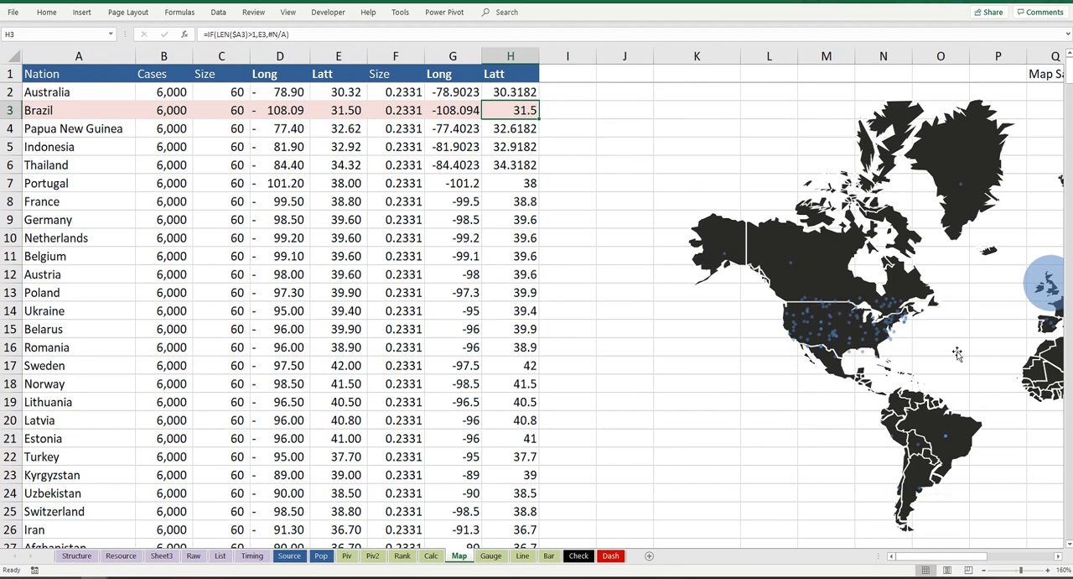
pyautogui.click(945, 442)
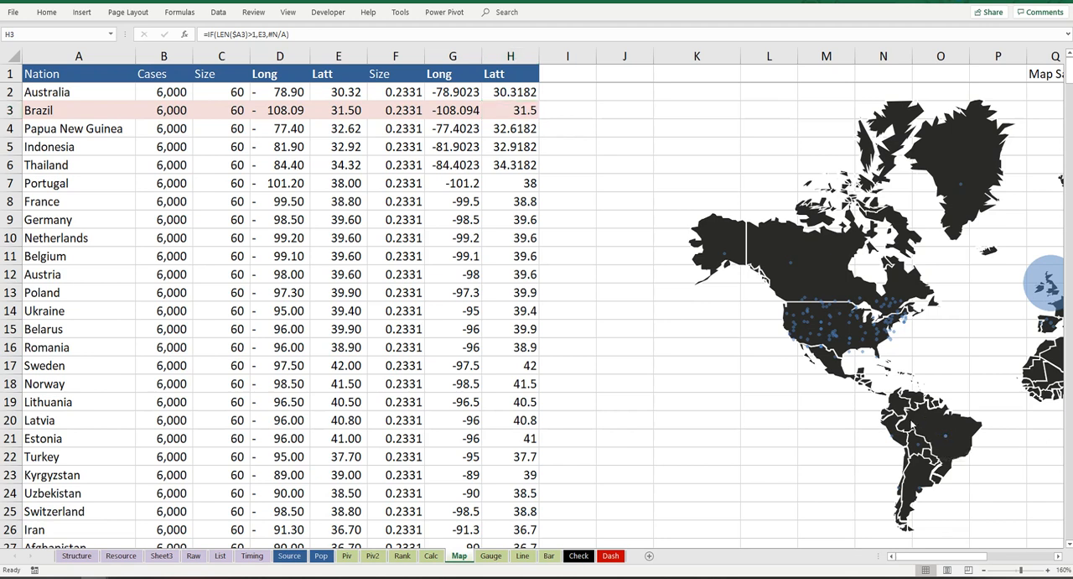
pyautogui.click(298, 110)
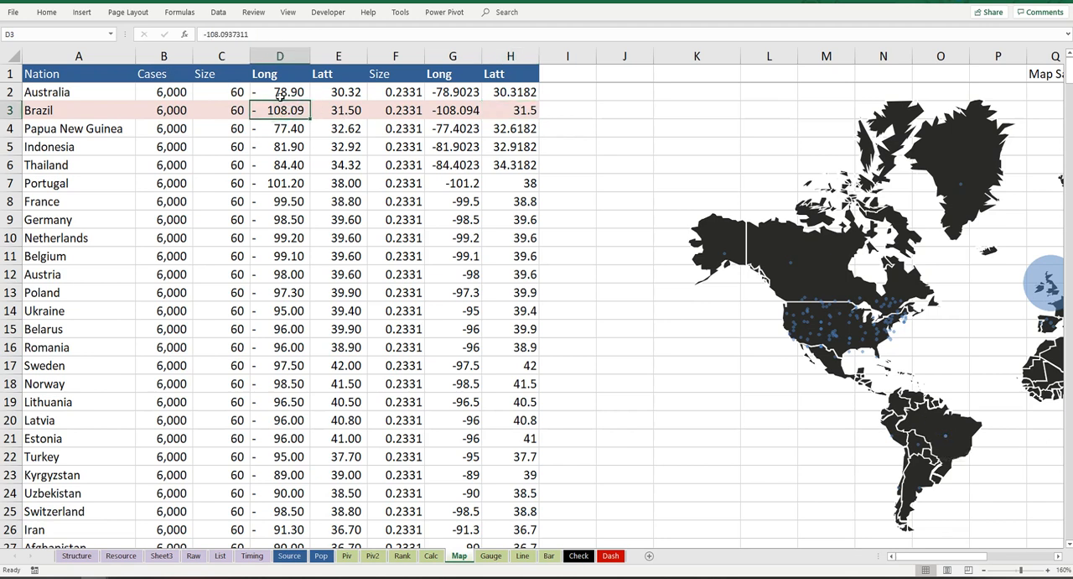
pyautogui.write('11')
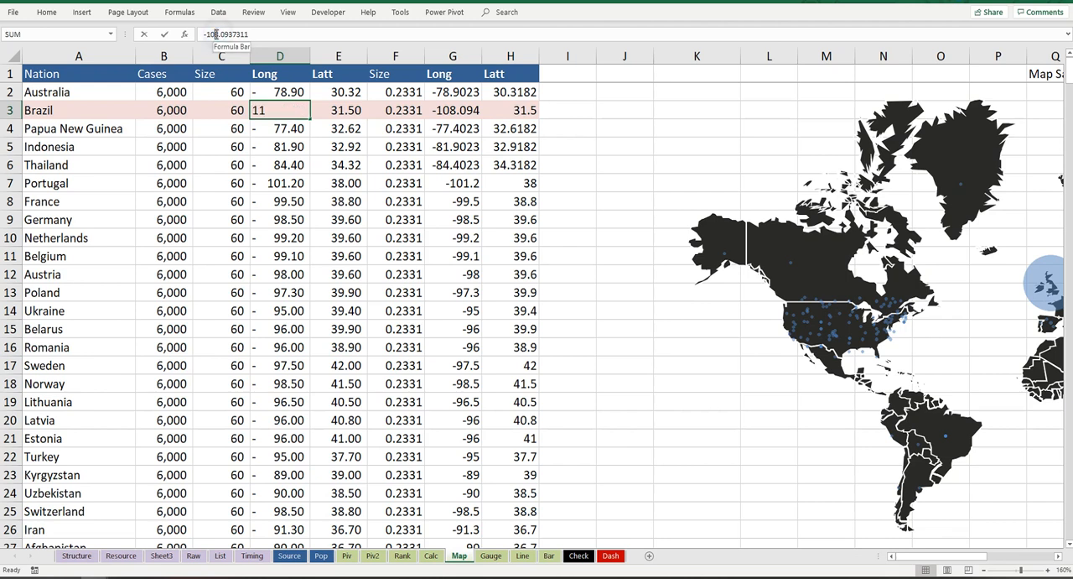
pyautogui.press('Delete')
pyautogui.write('9')
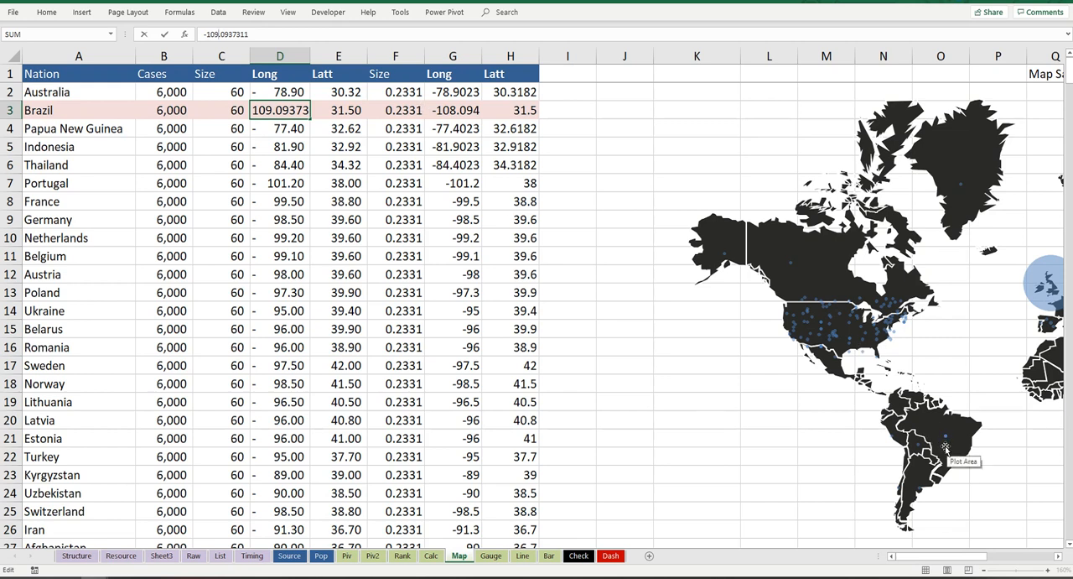
pyautogui.press('Return')
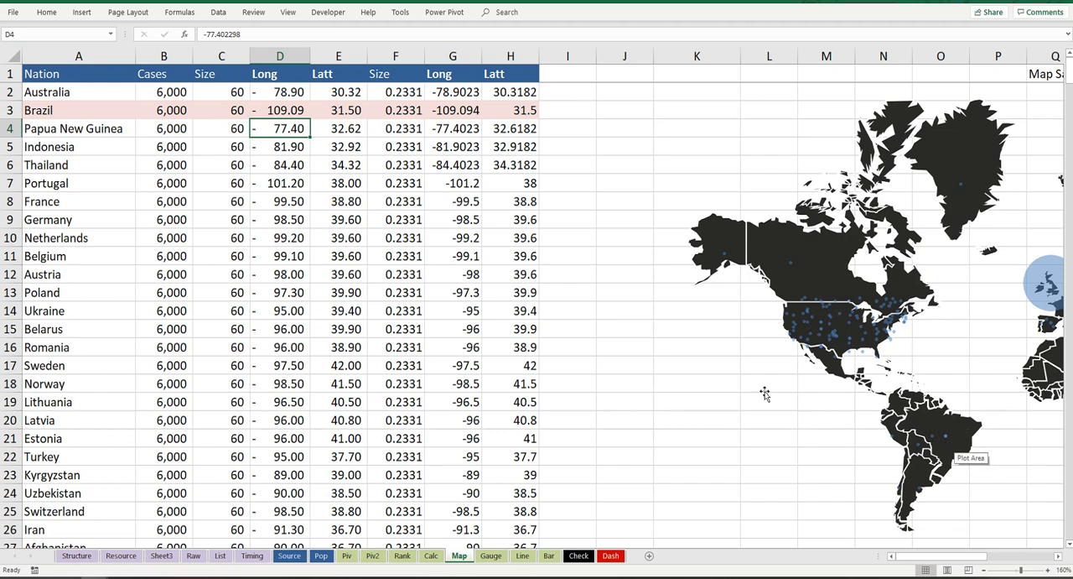
# Step: Try a latitude of 31.0 for Brazil in E3
pyautogui.click(288, 110)
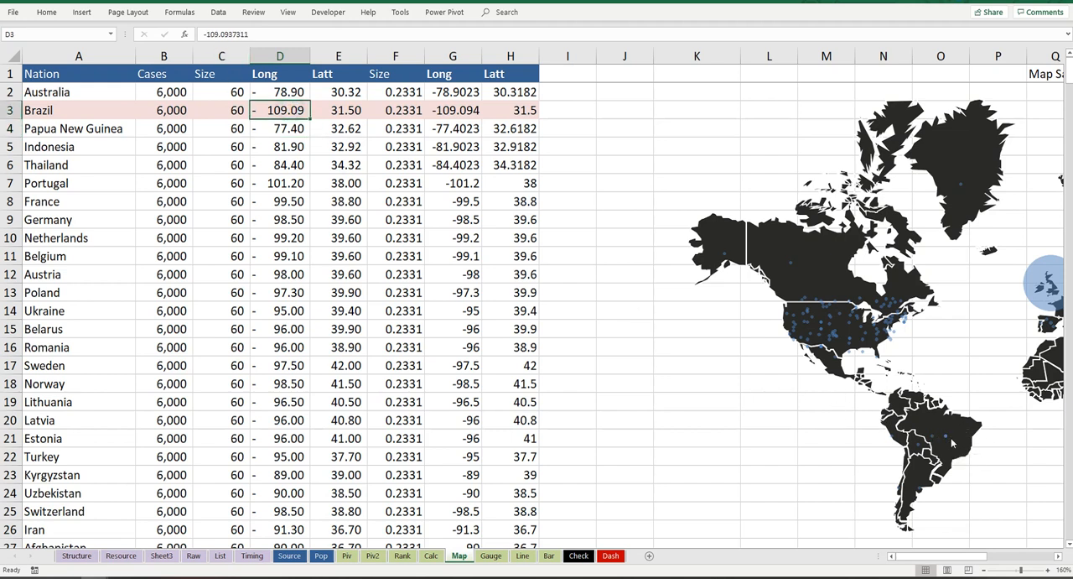
pyautogui.click(347, 112)
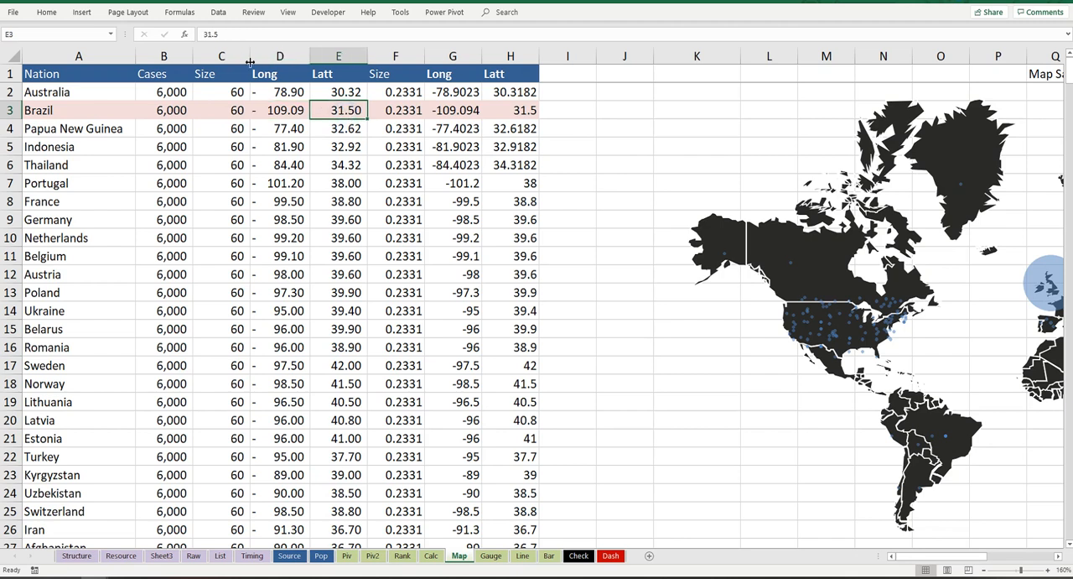
pyautogui.click(210, 34)
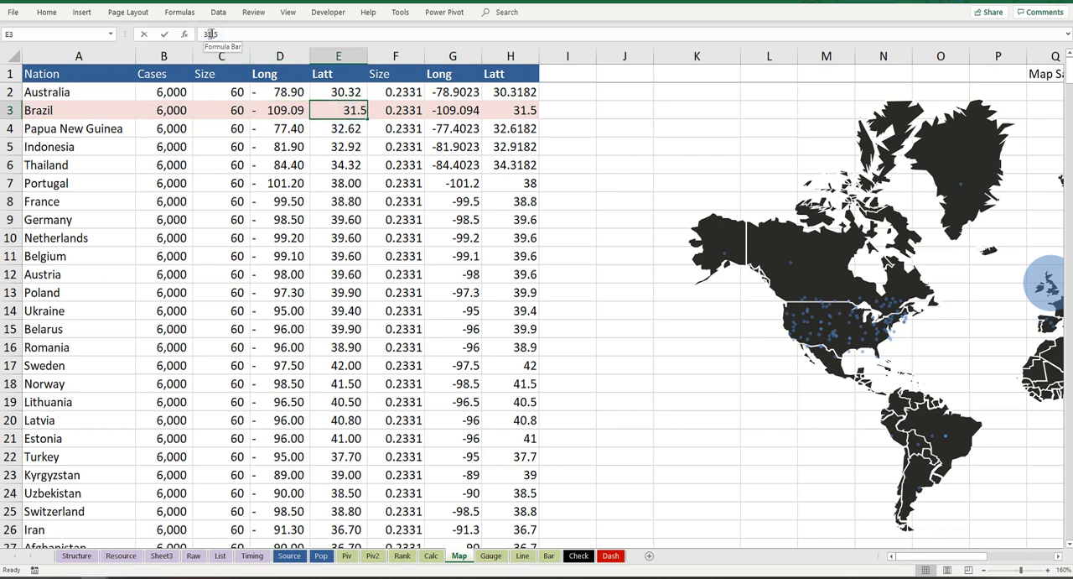
pyautogui.doubleClick(210, 35)
pyautogui.moveTo(219, 31); pyautogui.dragTo(216, 33)
pyautogui.write('00')
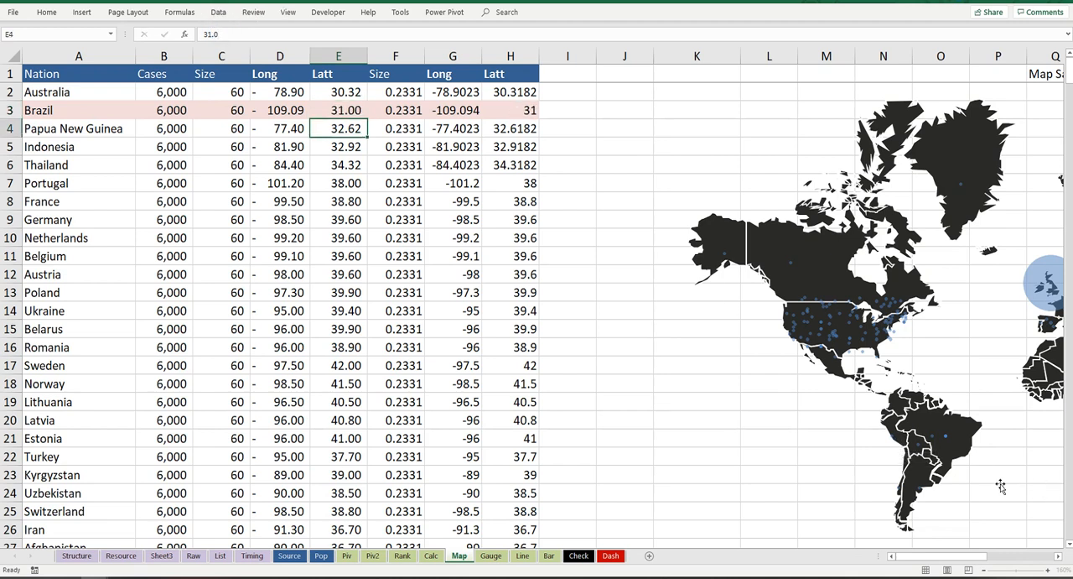
pyautogui.press('Return')
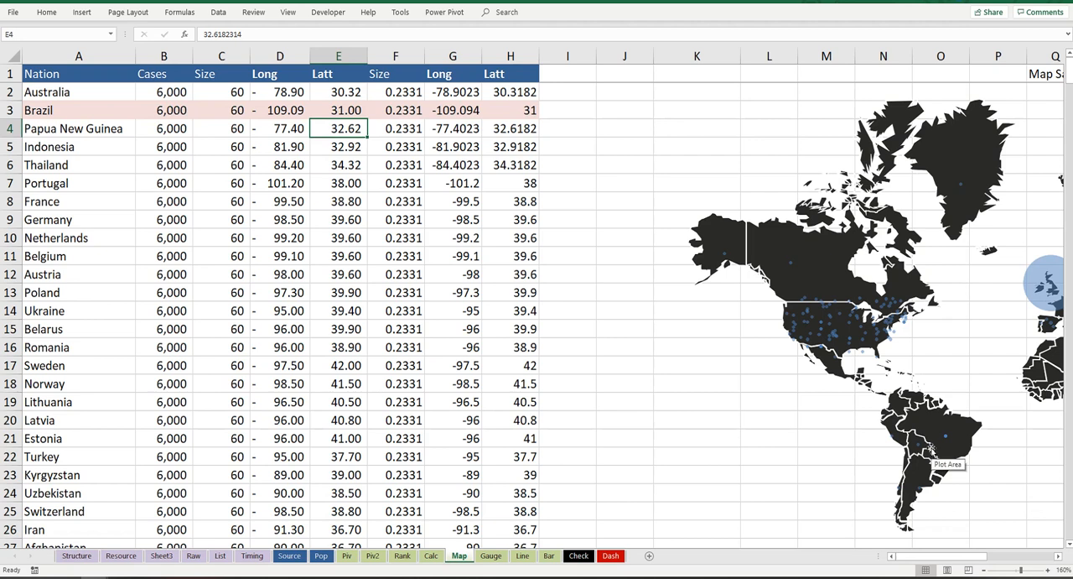
# Step: Try a latitude of 33 for Brazil in E3, then undo that change
pyautogui.click(339, 110)
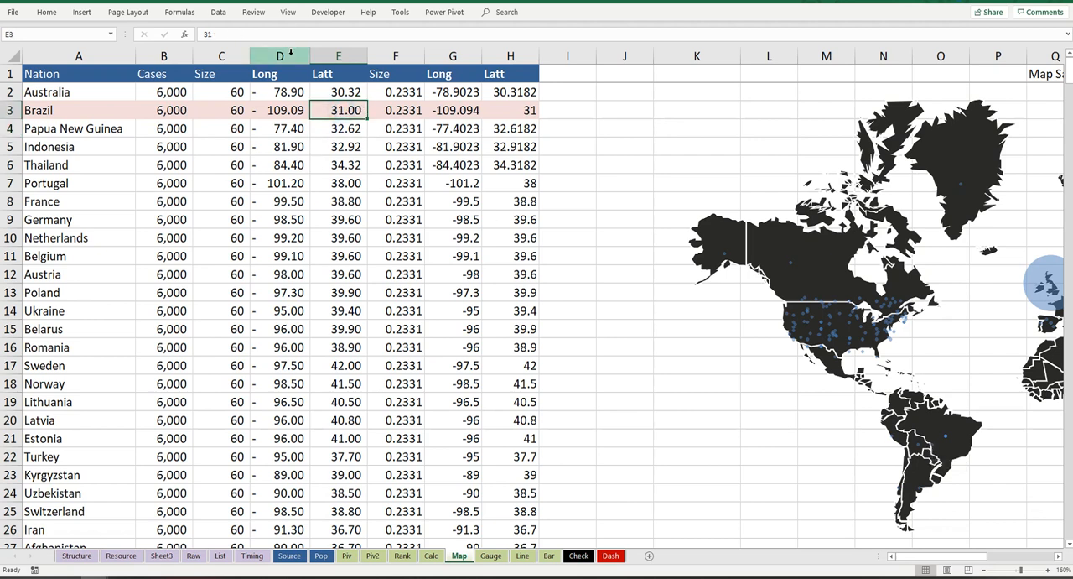
pyautogui.click(233, 33)
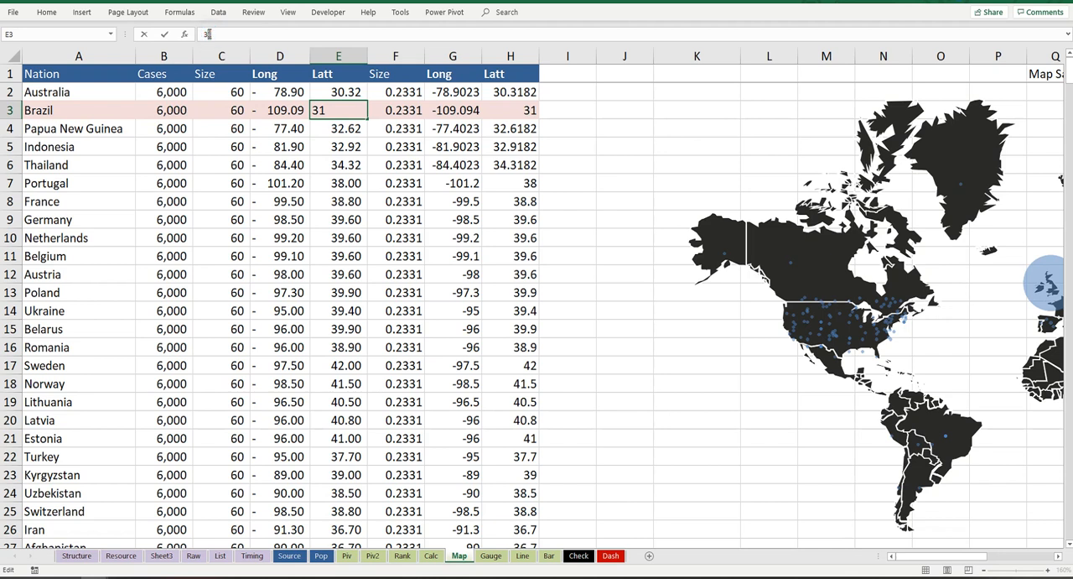
pyautogui.doubleClick(209, 33)
pyautogui.write('33')
pyautogui.press('Return')
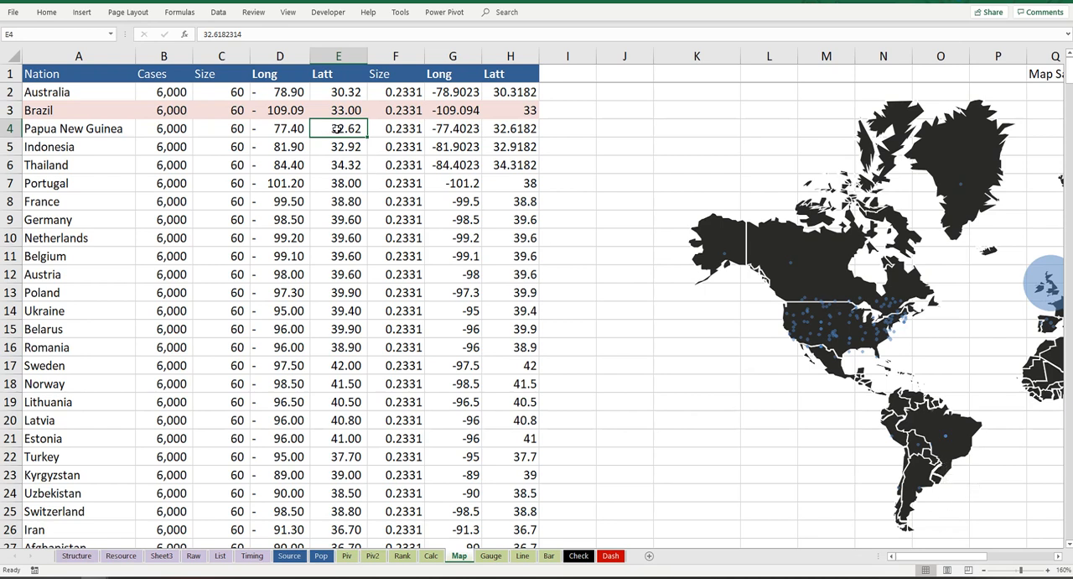
pyautogui.hotkey('ctrl', 'z')
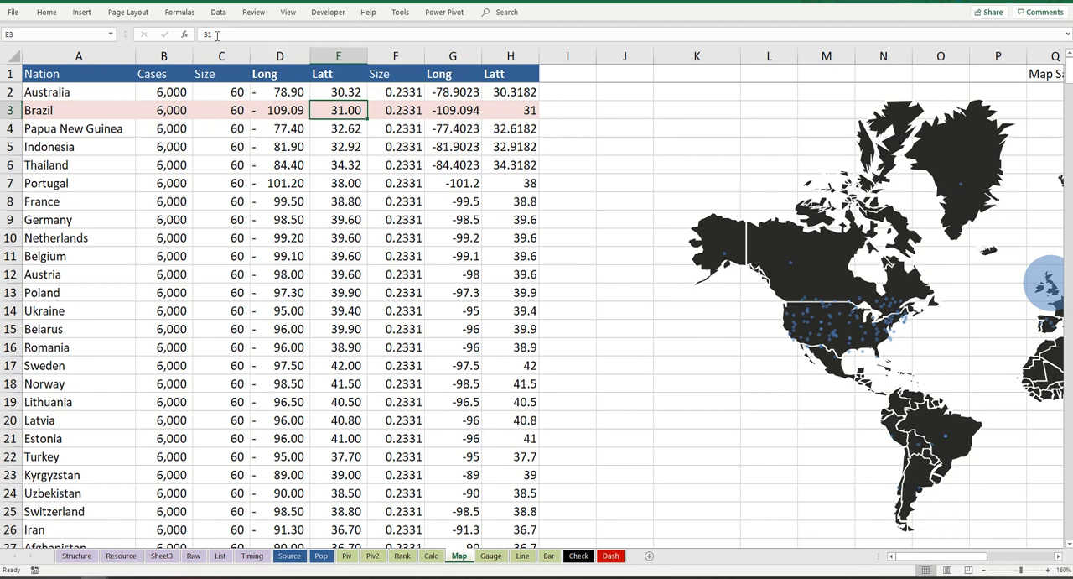
# Step: Try a latitude of 30 for Brazil in E3, then undo the last two latitude changes
pyautogui.click(216, 35)
pyautogui.press('BackSpace')
pyautogui.write('0')
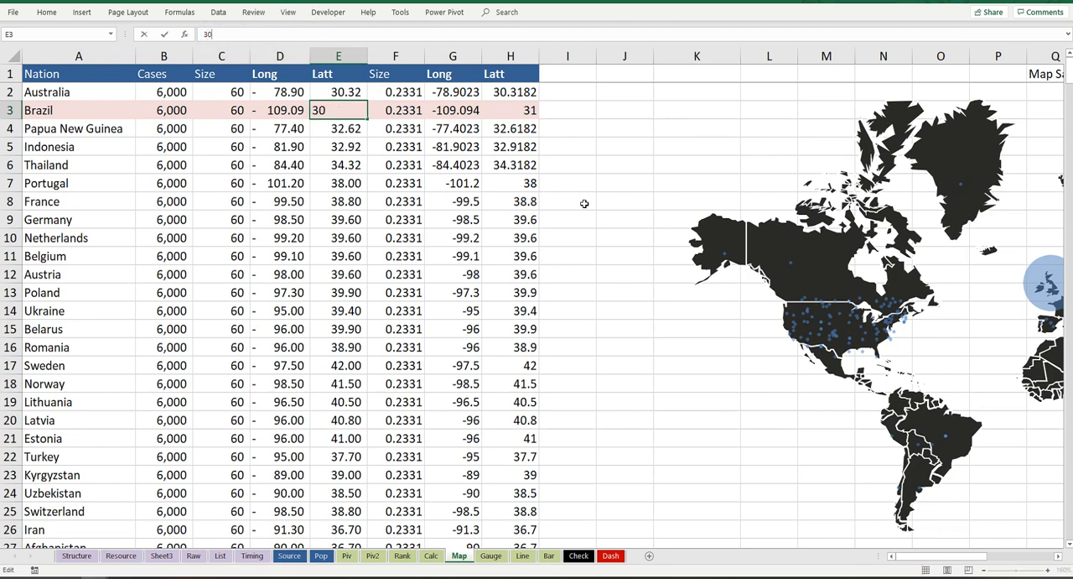
pyautogui.press('Return')
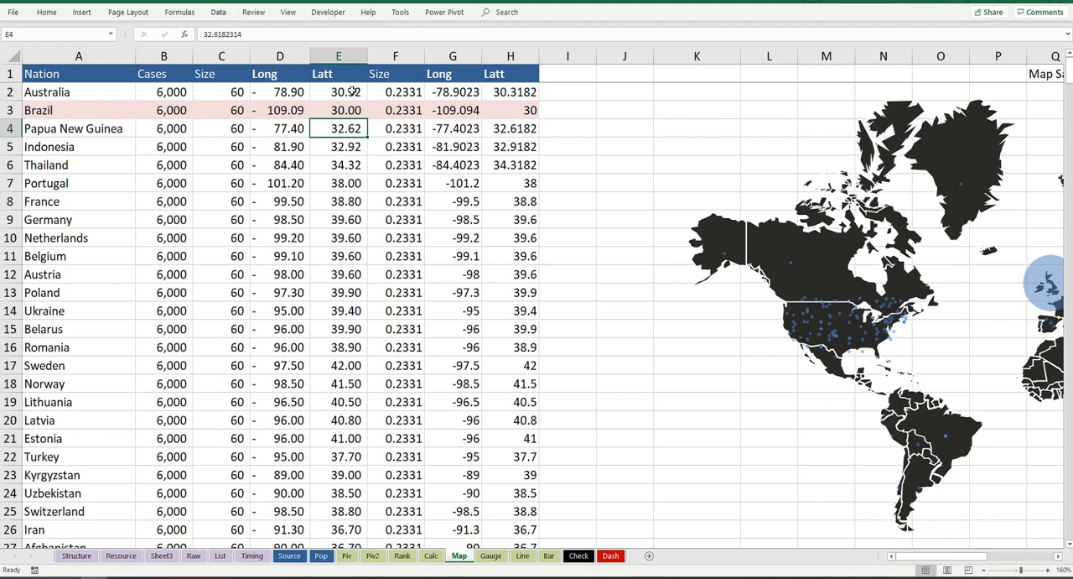
pyautogui.hotkey('ctrl', 'z')
pyautogui.hotkey('ctrl', 'z')
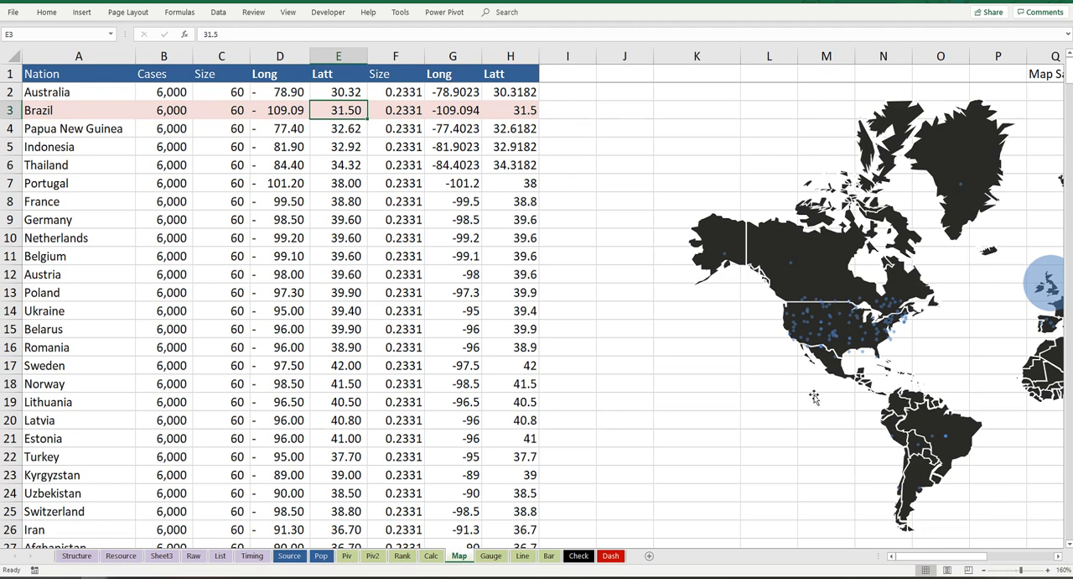
# Step: Copy the transparent bubble chart from the Map sheet and paste it over the world map on the Dash sheet
pyautogui.click(1059, 557)
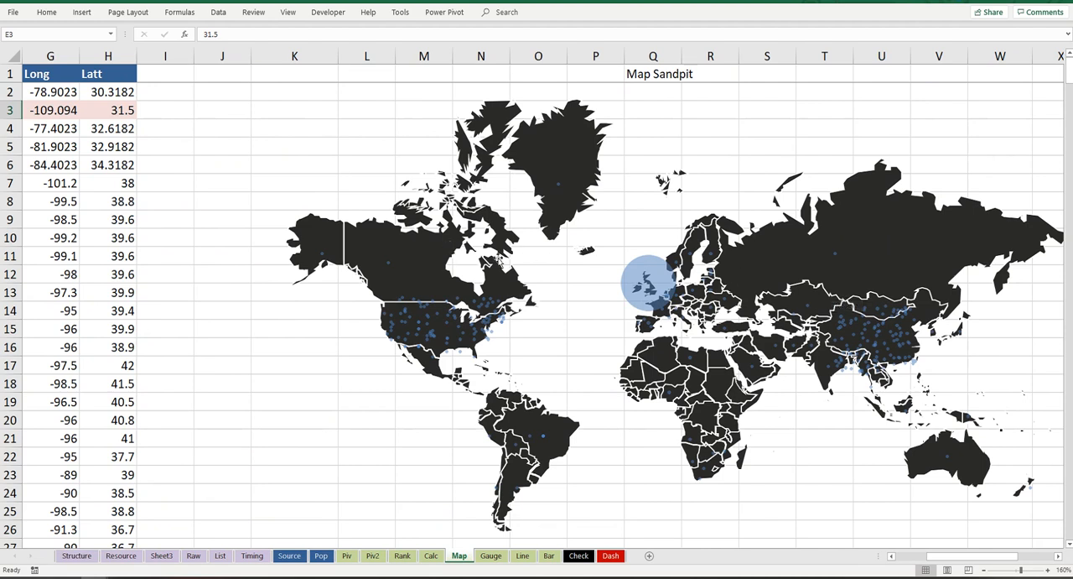
pyautogui.click(461, 249)
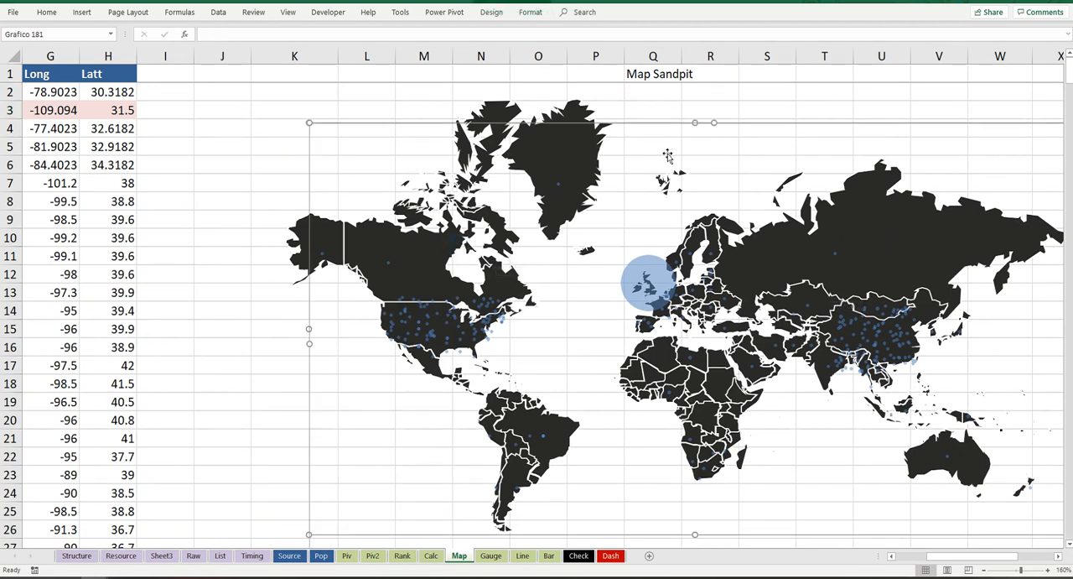
pyautogui.click(742, 125)
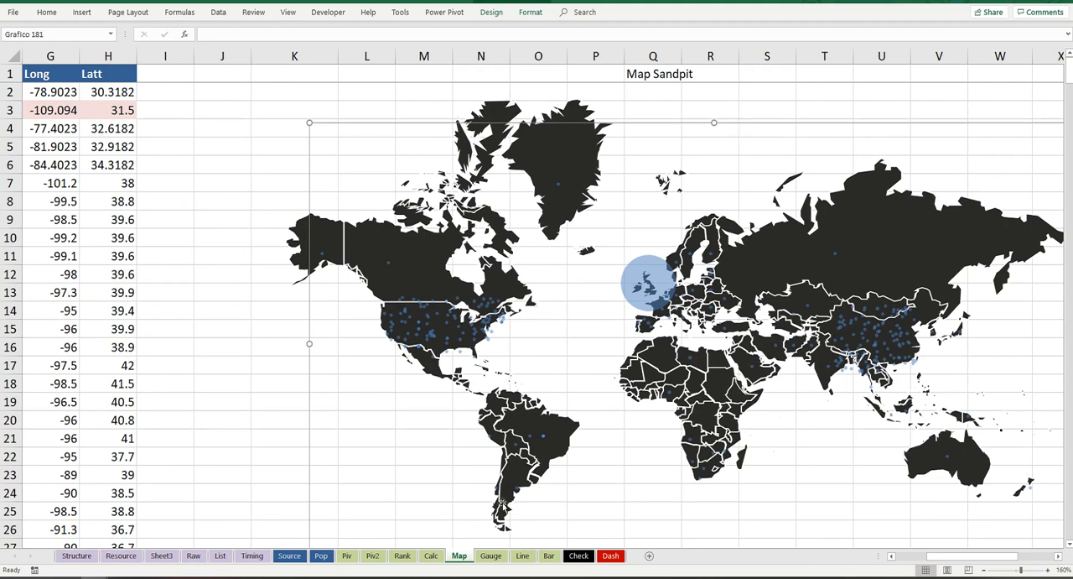
pyautogui.click(611, 555)
pyautogui.click(196, 95)
pyautogui.hotkey('ctrl', 'v')
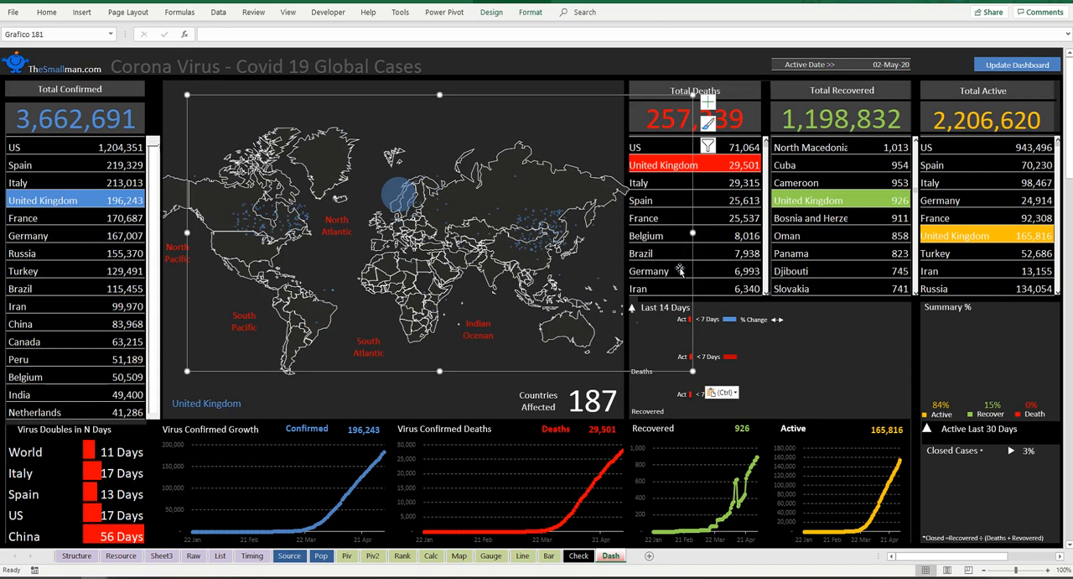
# Step: Move the pasted bubble chart on the Dash sheet so its bubbles line up with the countries of the outline map
pyautogui.moveTo(680, 271); pyautogui.dragTo(668, 279)
pyautogui.moveTo(484, 107); pyautogui.dragTo(483, 132)
pyautogui.hotkey('ctrl', 'z')
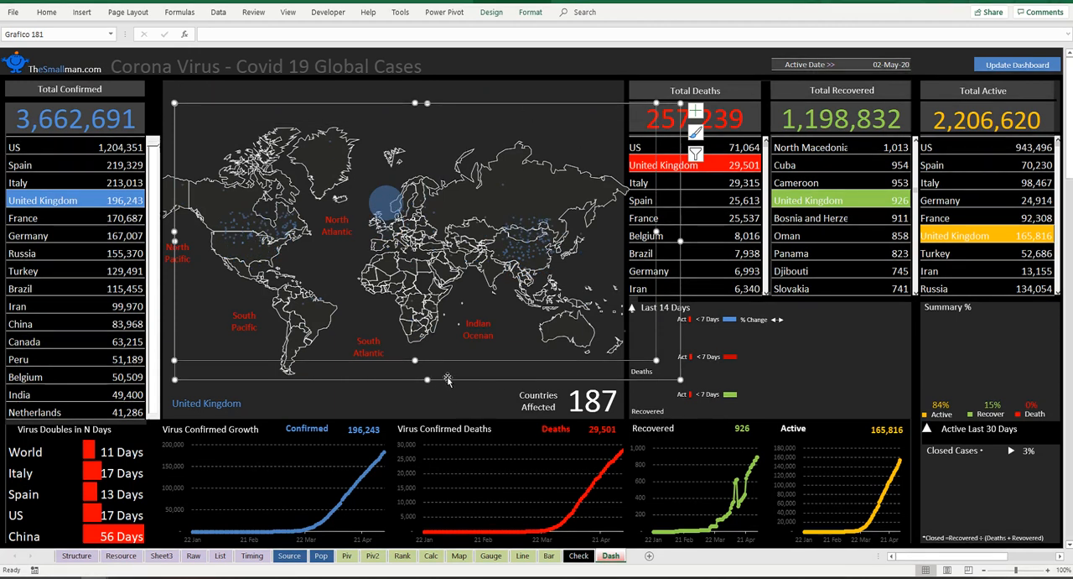
pyautogui.moveTo(445, 379); pyautogui.dragTo(439, 393)
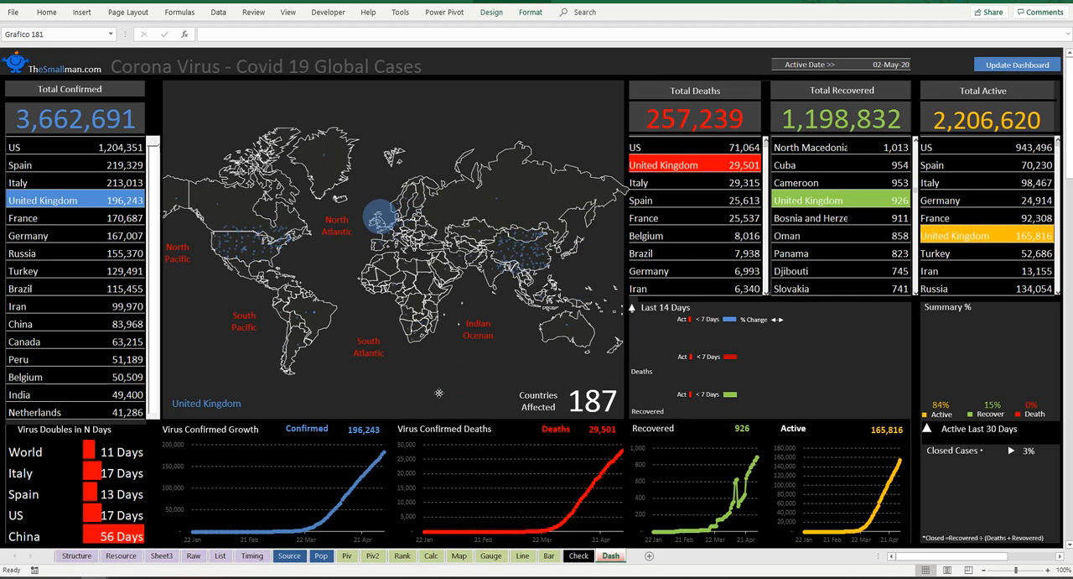
pyautogui.click(598, 364)
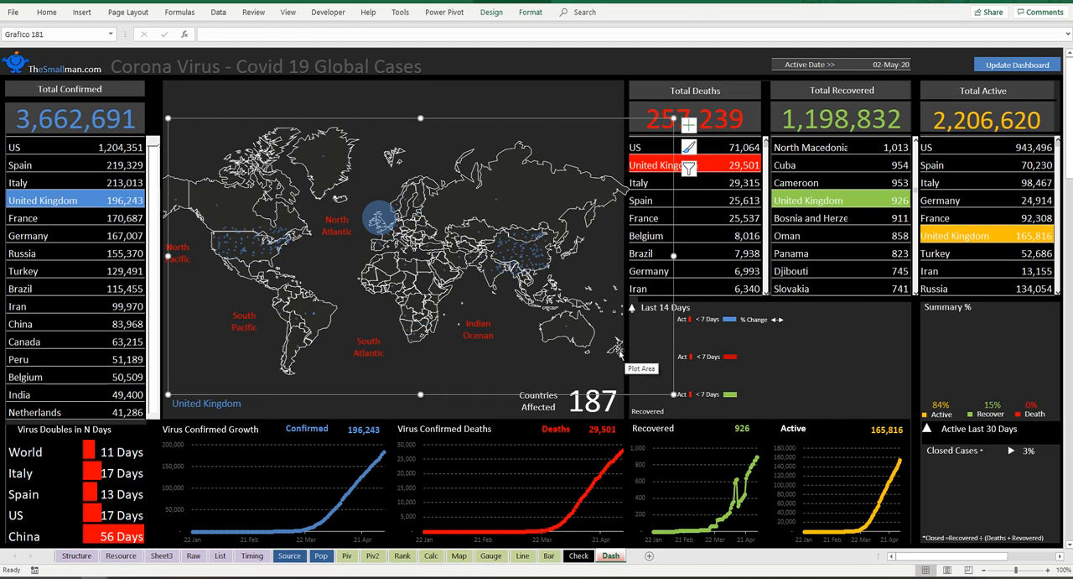
pyautogui.moveTo(442, 393); pyautogui.dragTo(441, 393)
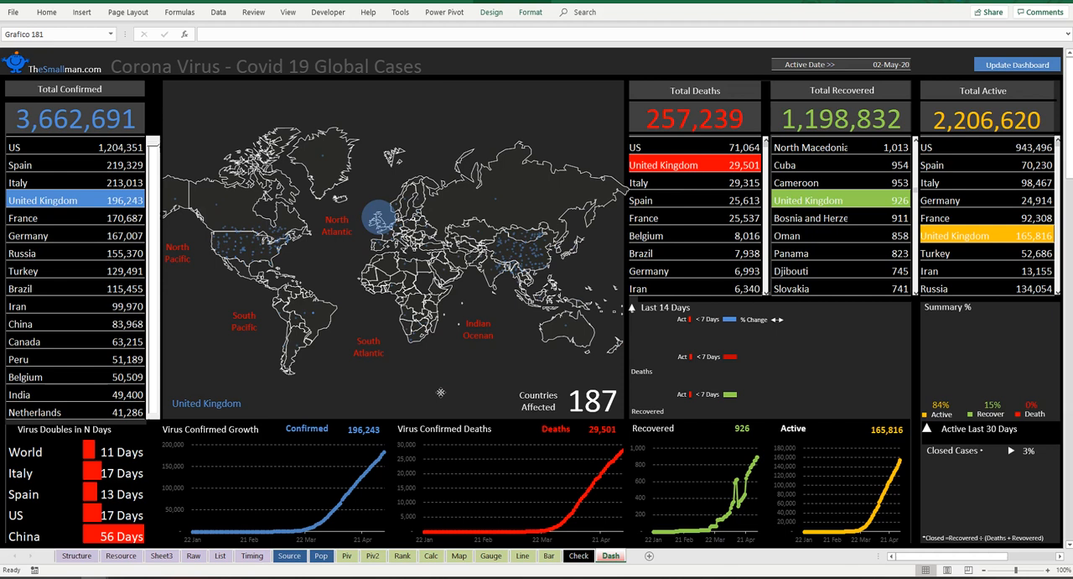
pyautogui.moveTo(440, 392); pyautogui.dragTo(438, 393)
pyautogui.moveTo(439, 393); pyautogui.dragTo(439, 394)
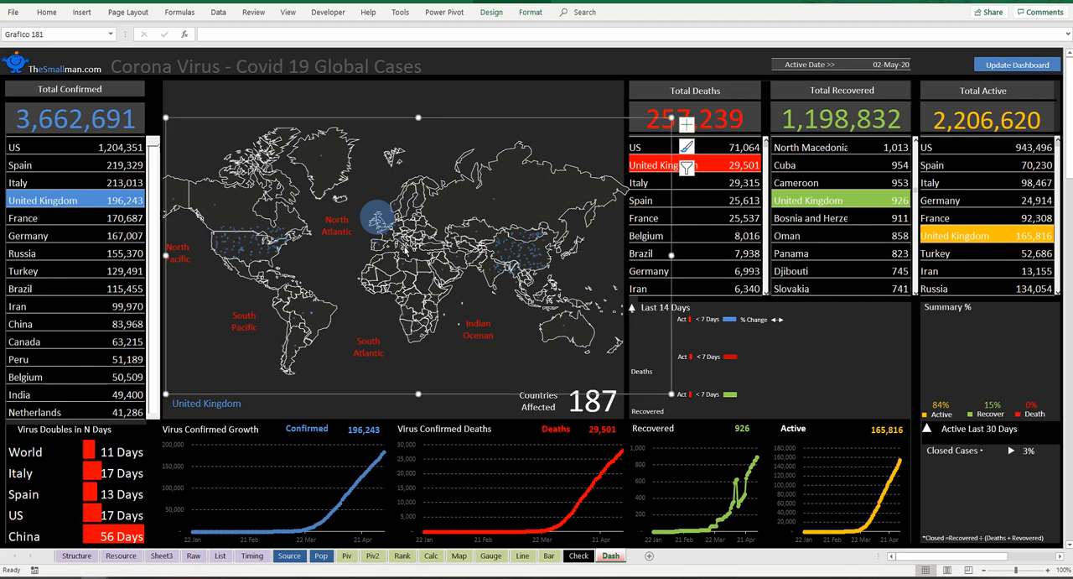
# Step: Copy US from B9 in the Total Confirmed list and paste it as a value into the selected-country cell B2
pyautogui.click(17, 147)
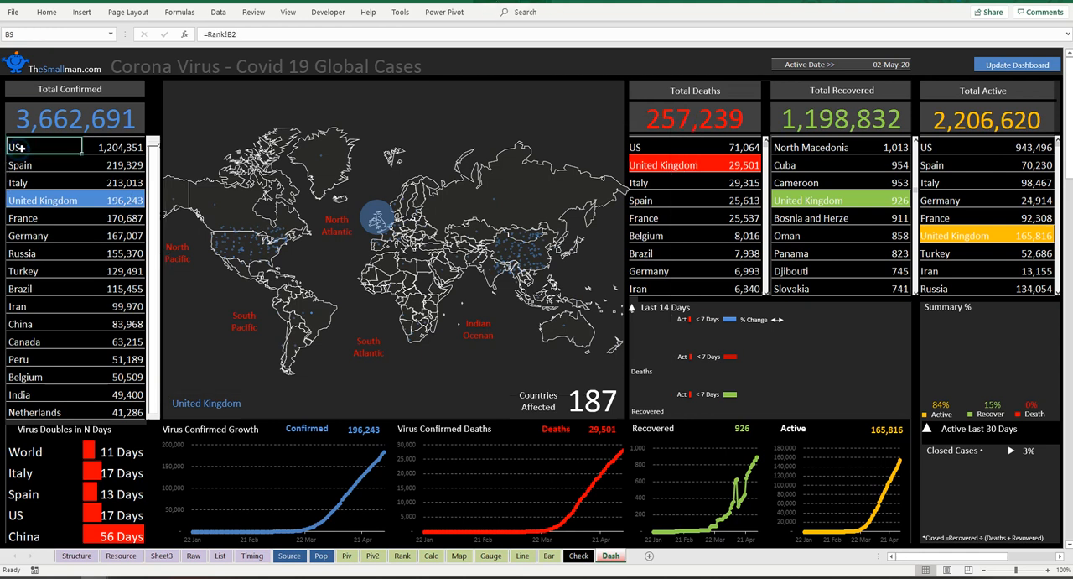
pyautogui.hotkey('ctrl', 'c')
pyautogui.click(69, 50)
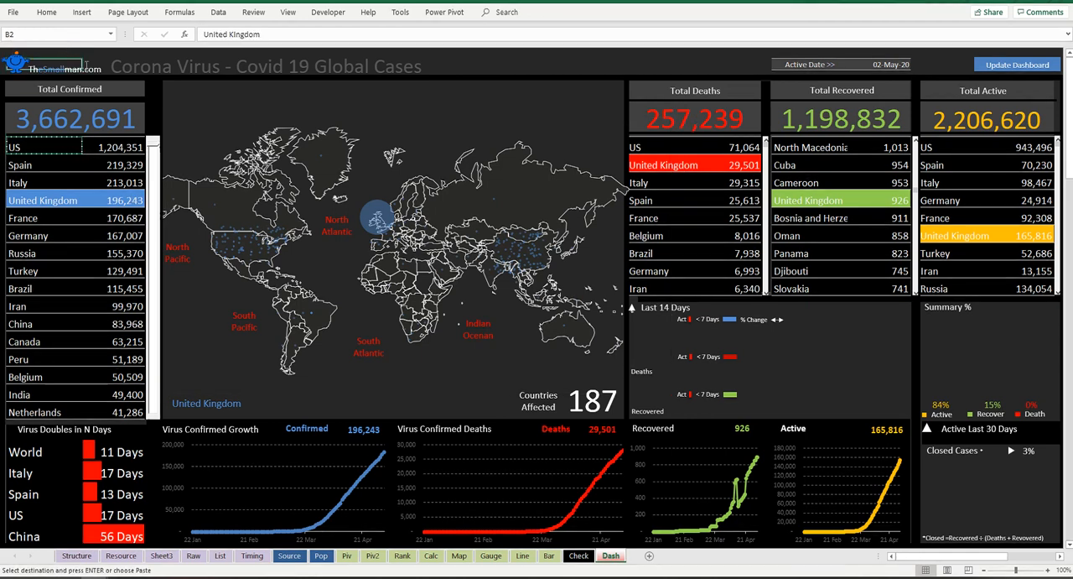
pyautogui.hotkey('ctrl', 'alt', 'v')
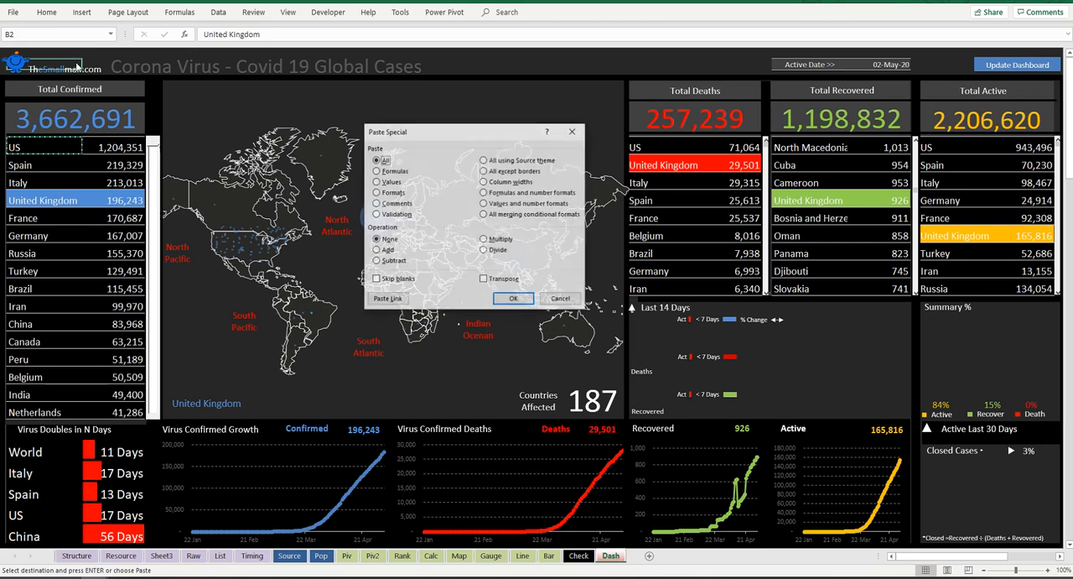
pyautogui.press('v')
pyautogui.press('Return')
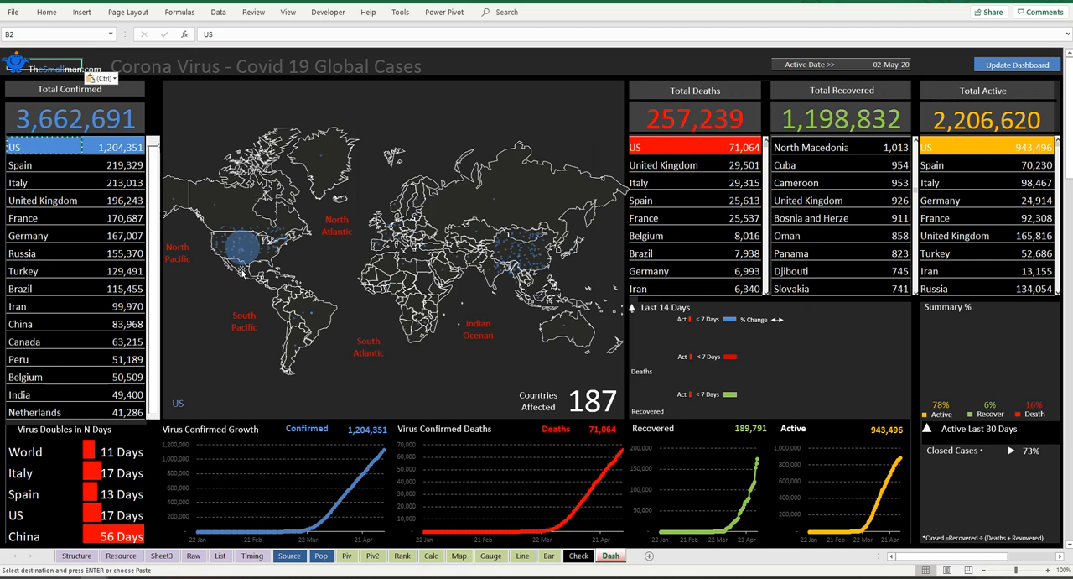
pyautogui.click(498, 54)
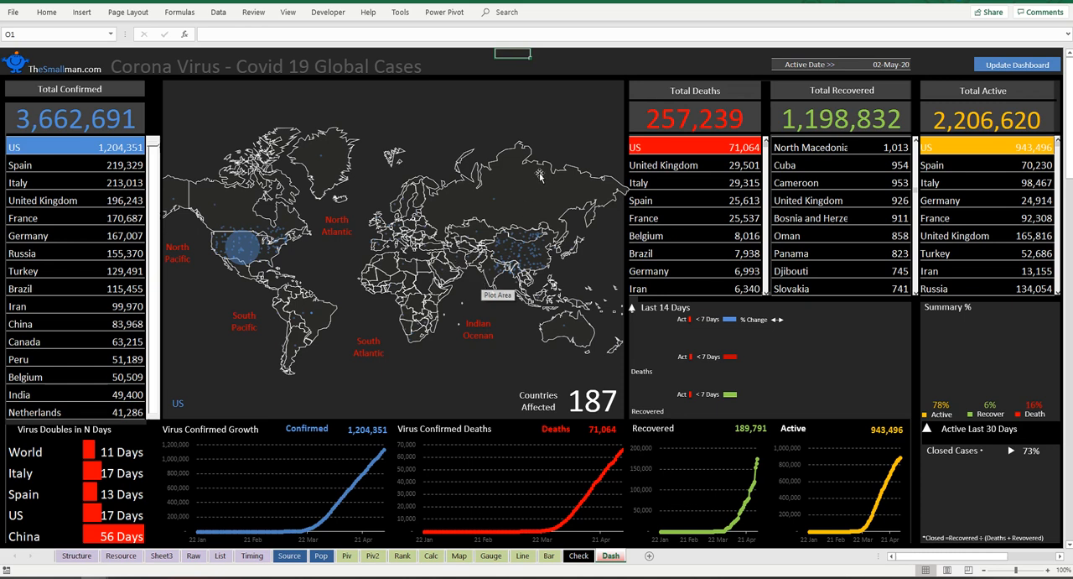
# Step: Open the Bar sheet with the Confirmed, Deaths and Recovered chart calculations
pyautogui.click(728, 61)
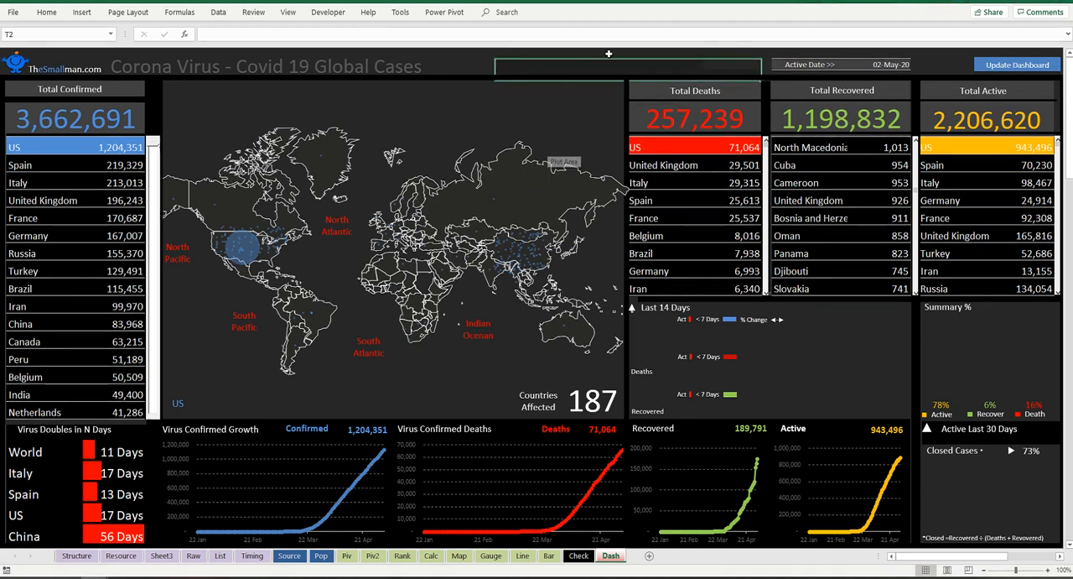
pyautogui.moveTo(717, 64); pyautogui.dragTo(517, 65)
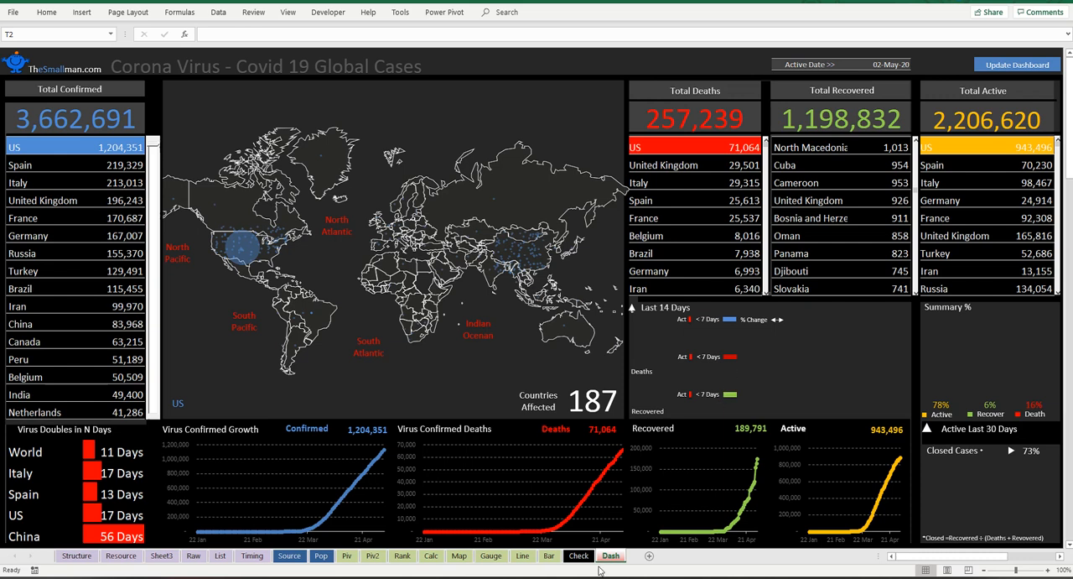
pyautogui.click(549, 556)
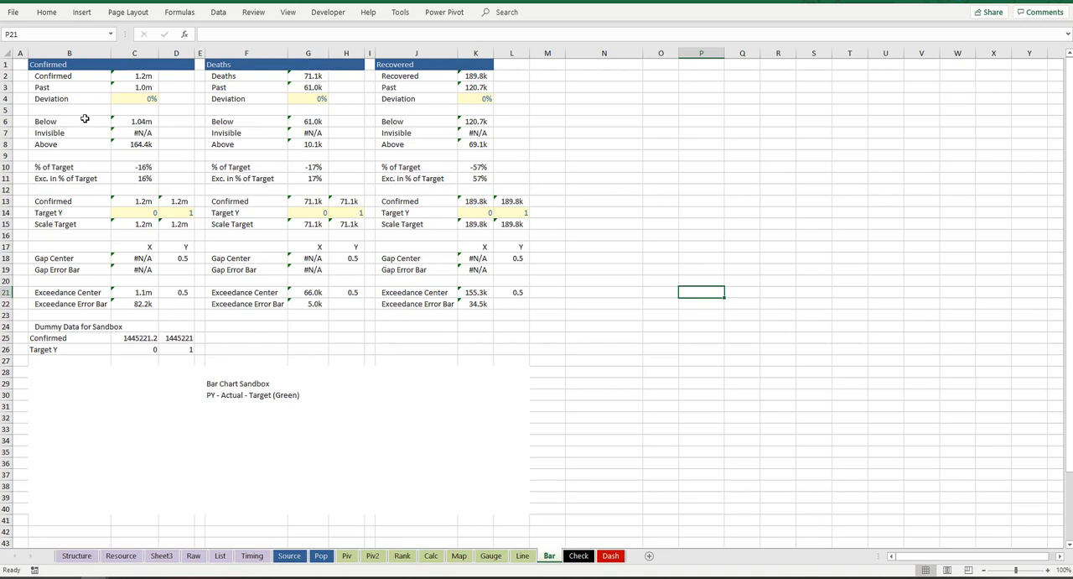
# Step: Insert a 2-D stacked bar chart from the Confirmed block's Below, Invisible and Above cells B6:C8
pyautogui.moveTo(77, 121); pyautogui.dragTo(147, 147)
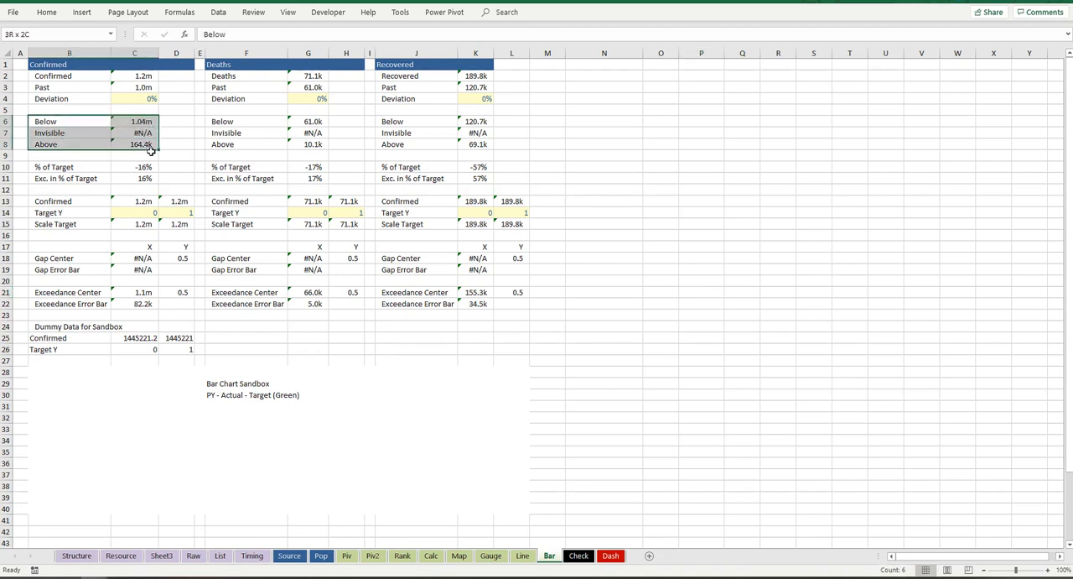
pyautogui.moveTo(84, 119); pyautogui.dragTo(142, 145)
pyautogui.moveTo(81, 52); pyautogui.dragTo(178, 52)
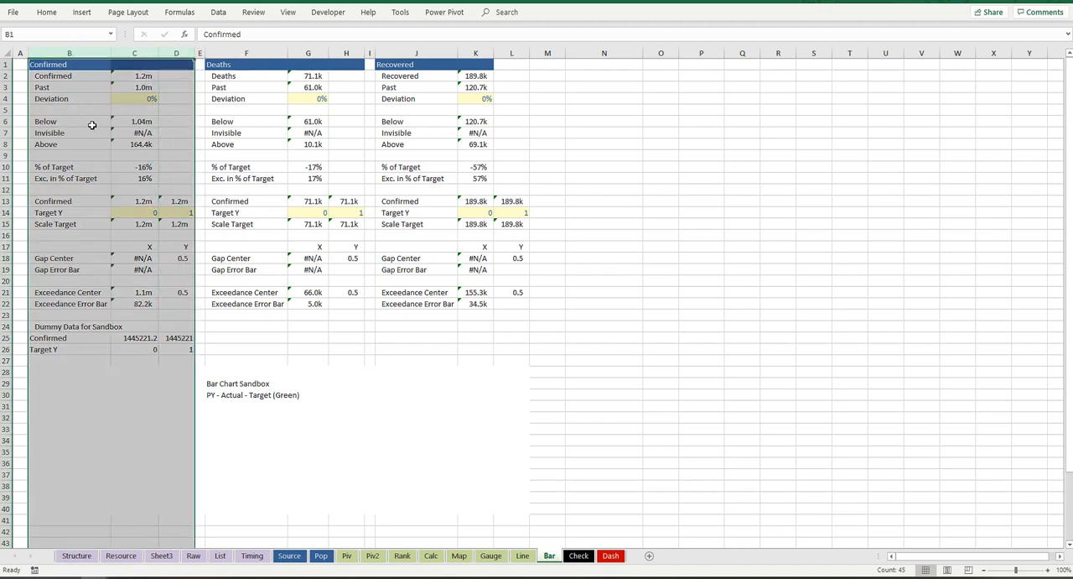
pyautogui.moveTo(86, 121); pyautogui.dragTo(167, 147)
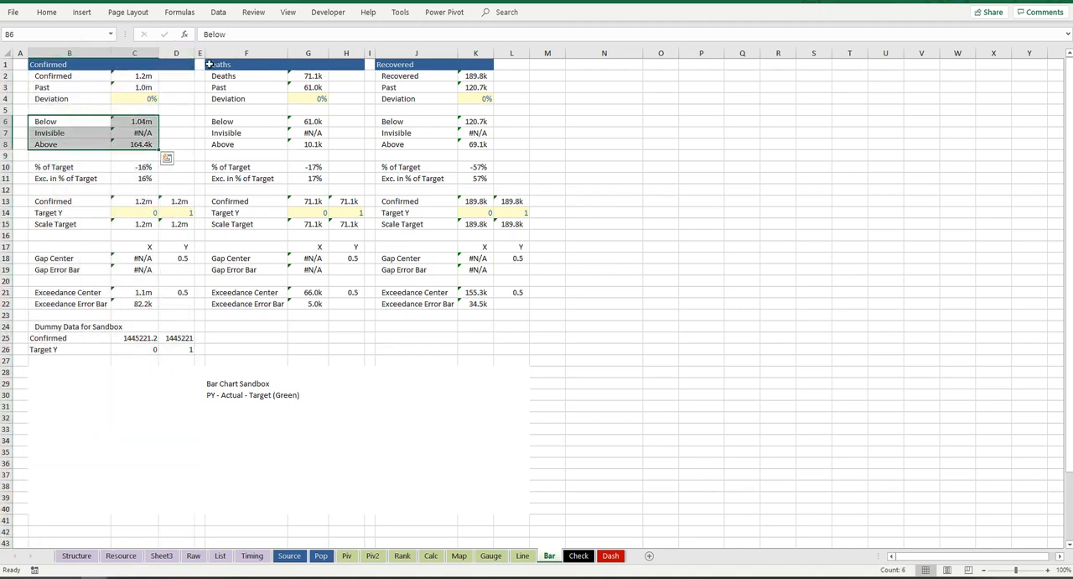
pyautogui.click(82, 11)
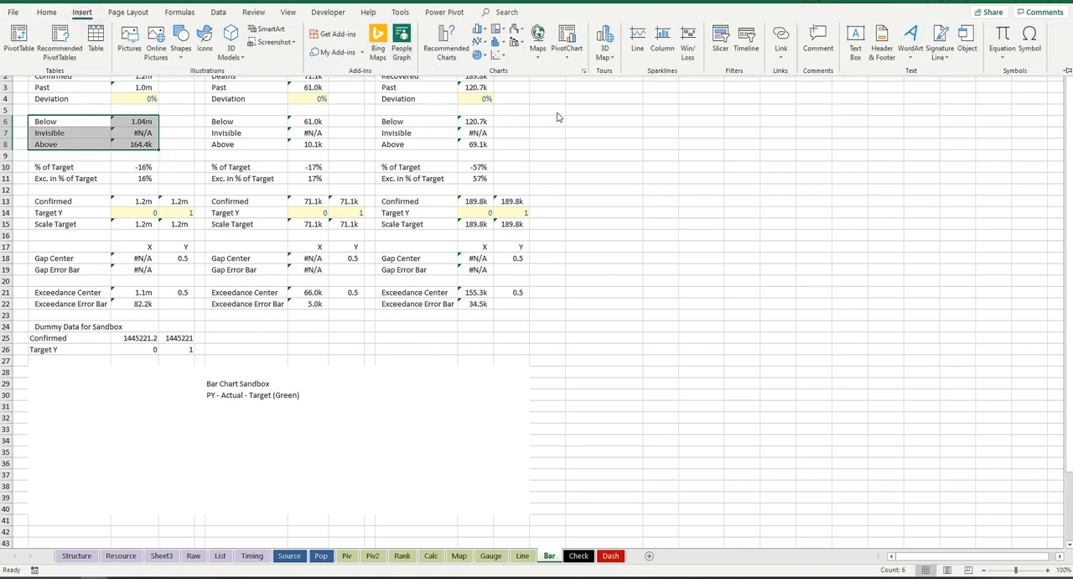
pyautogui.click(483, 32)
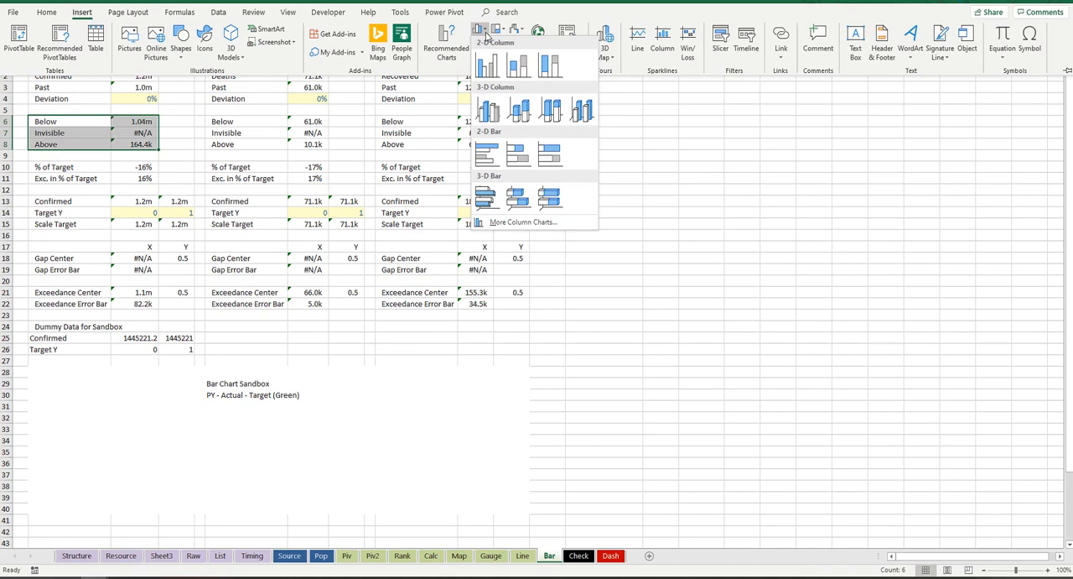
pyautogui.click(529, 161)
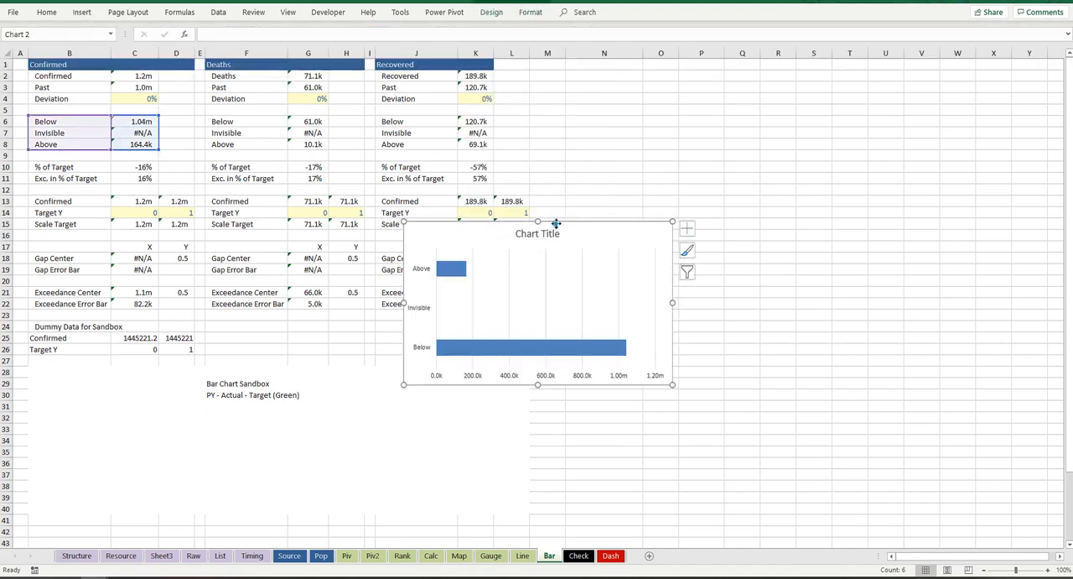
# Step: Move the bar chart beneath the calculations and enlarge it to span about columns B to N from row 24
pyautogui.moveTo(555, 223); pyautogui.dragTo(216, 363)
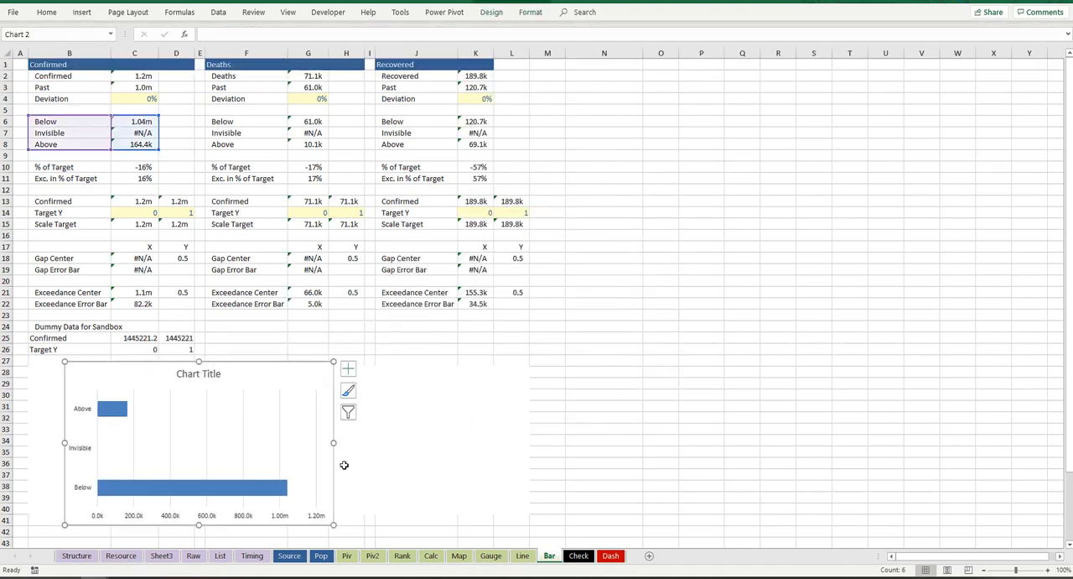
pyautogui.moveTo(333, 441); pyautogui.dragTo(611, 442)
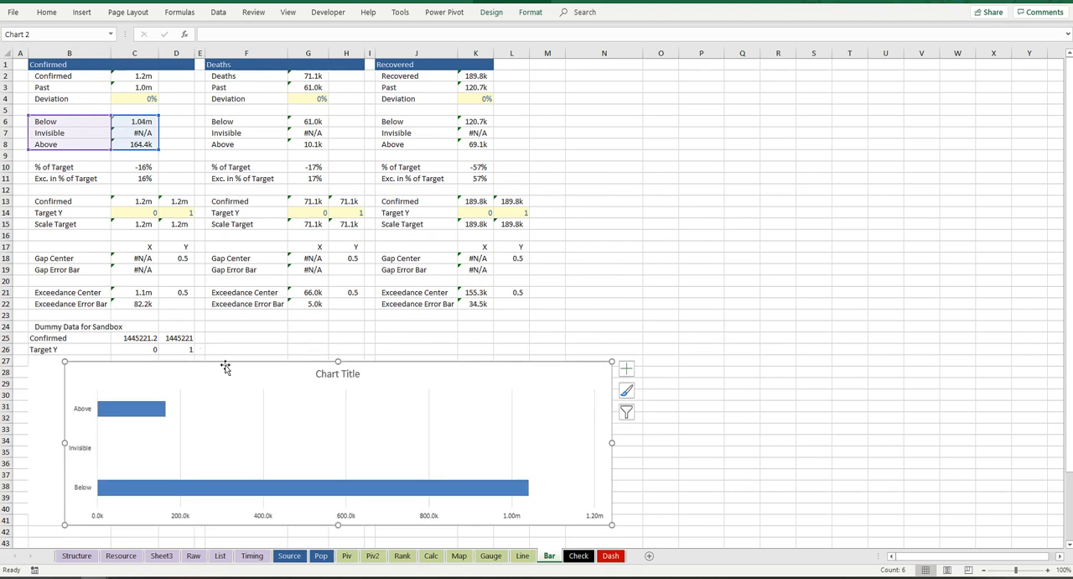
pyautogui.moveTo(64, 361); pyautogui.dragTo(24, 319)
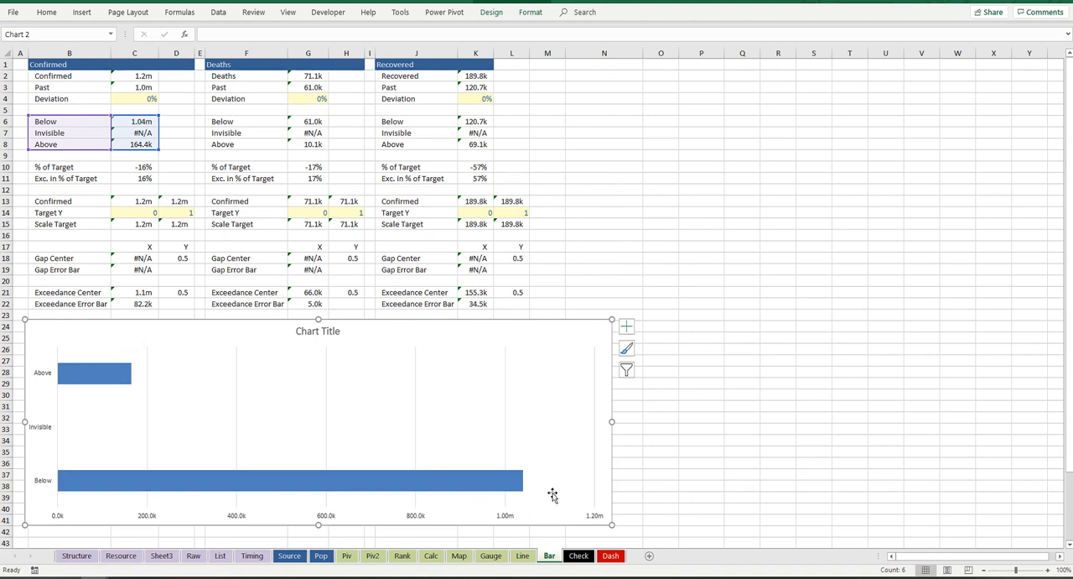
# Step: Delete the vertical gridlines and the chart title from the bar chart
pyautogui.click(415, 371)
pyautogui.click(329, 331)
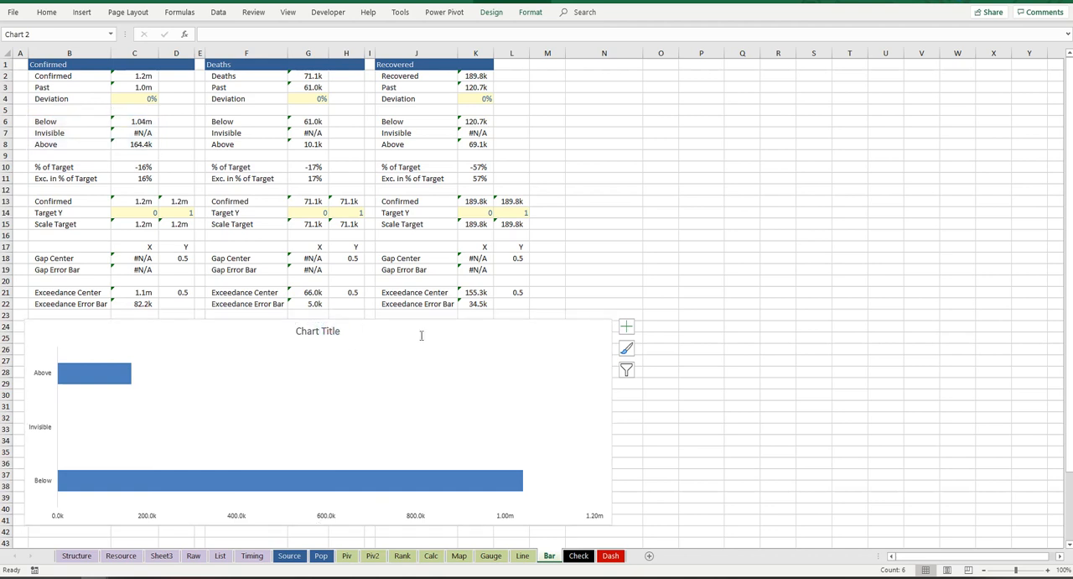
pyautogui.press('Delete')
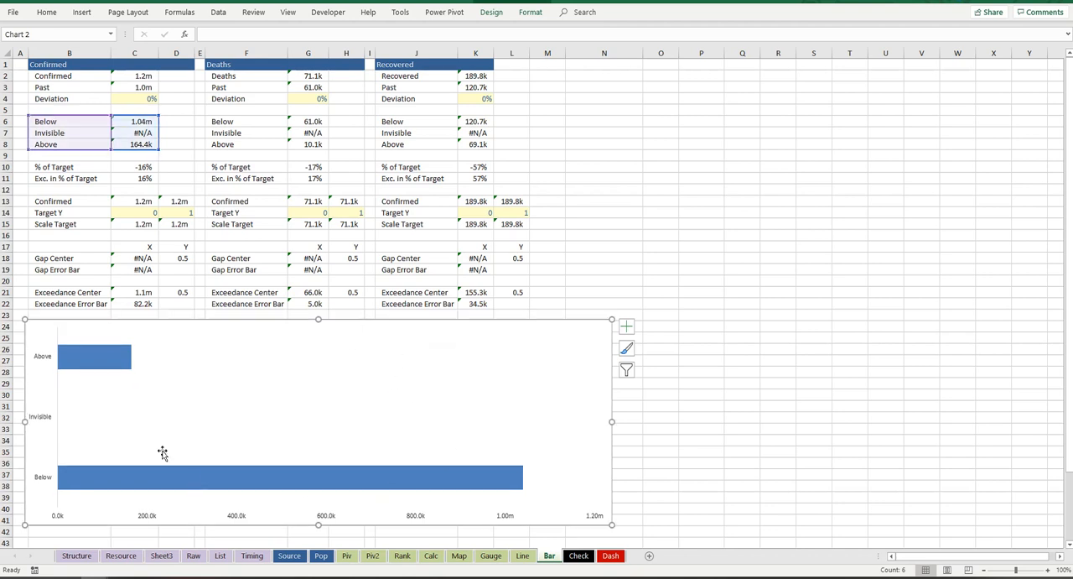
# Step: Resize the bar chart to a height of about 7.83 cm, with its upper edge at row 23
pyautogui.click(110, 421)
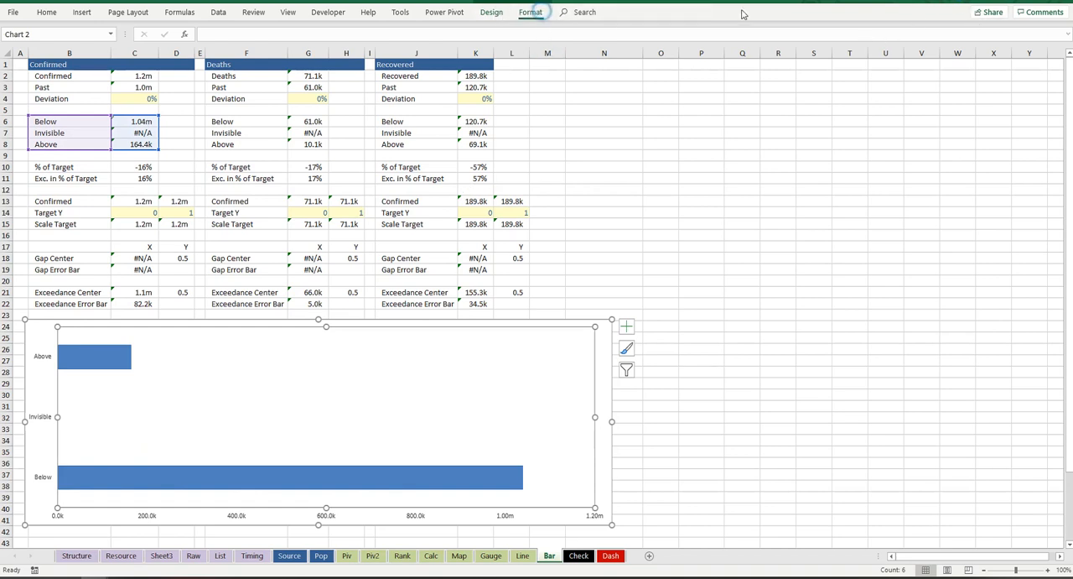
pyautogui.click(530, 11)
pyautogui.click(1066, 70)
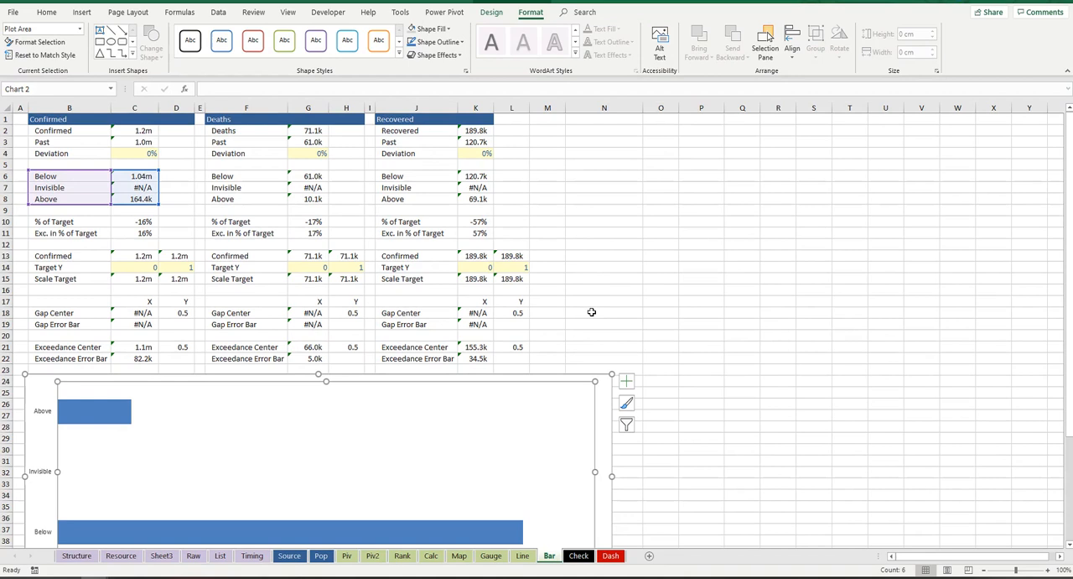
pyautogui.moveTo(546, 374); pyautogui.dragTo(547, 362)
pyautogui.scroll(-2, 453, 400)
pyautogui.moveTo(317, 502); pyautogui.dragTo(318, 465)
pyautogui.scroll(2, 338, 432)
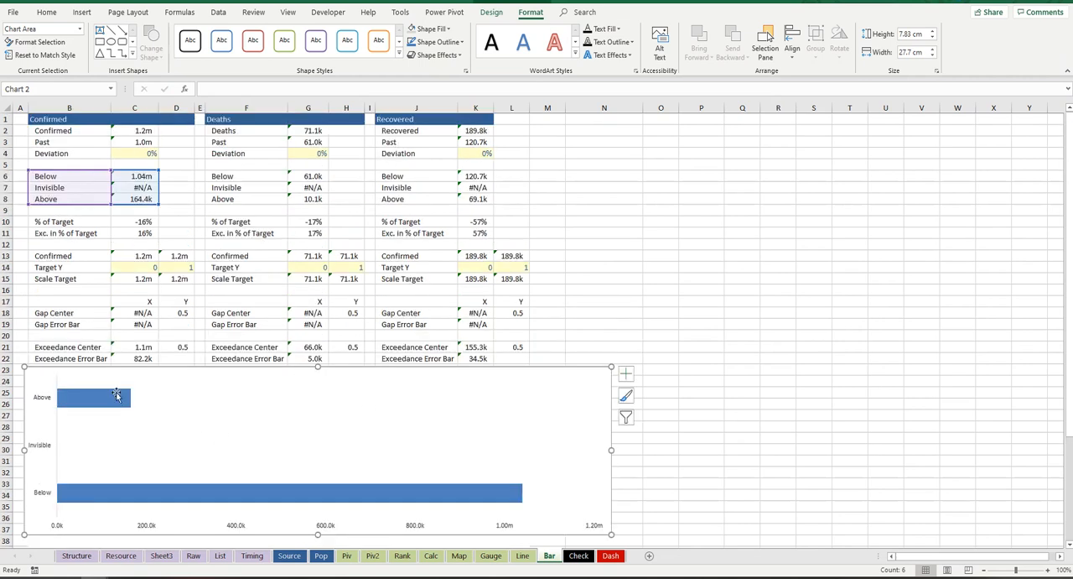
# Step: Swap the chart's rows and columns so that Below, Invisible and Above become series stacked in one bar
pyautogui.click(289, 410)
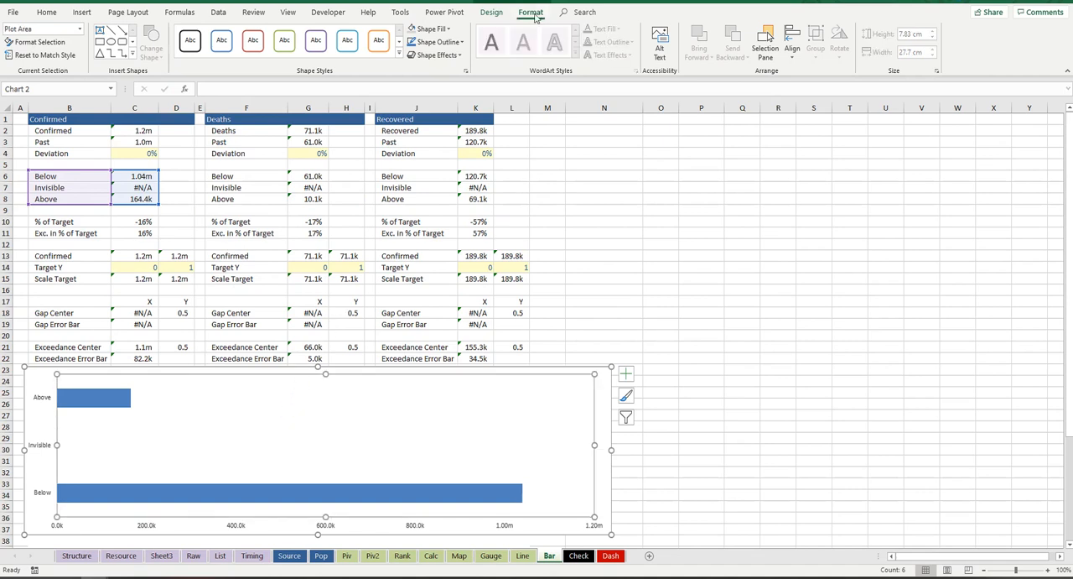
pyautogui.click(492, 11)
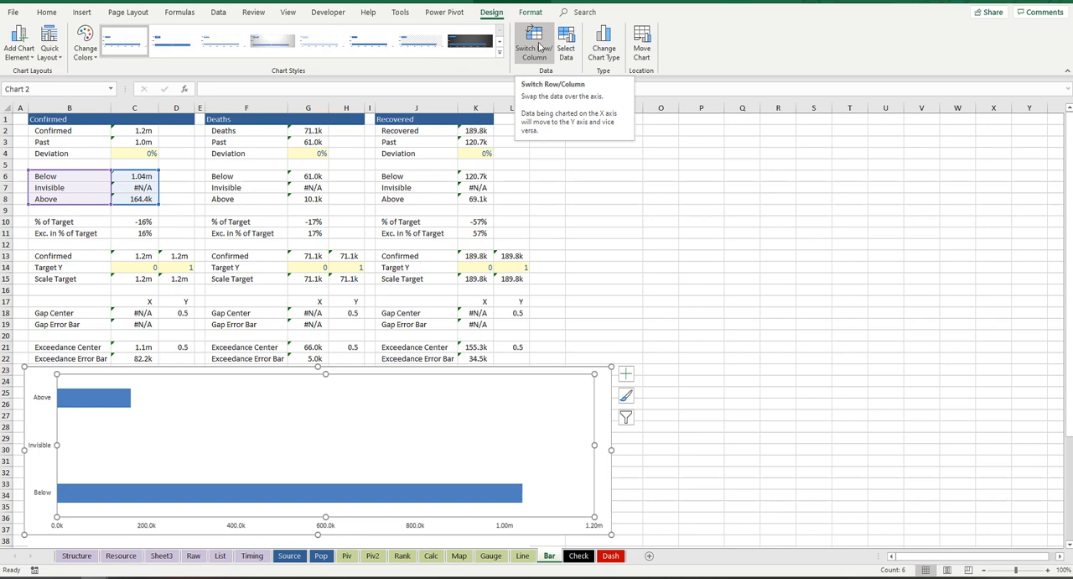
pyautogui.click(536, 46)
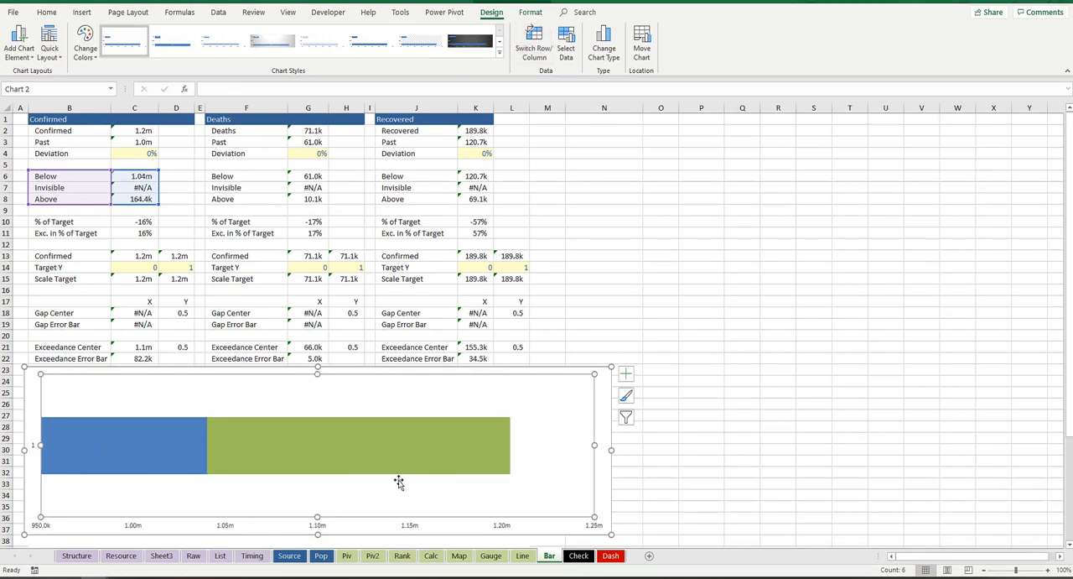
# Step: Set the gap width of the chart's Above series to 300%
pyautogui.click(165, 458)
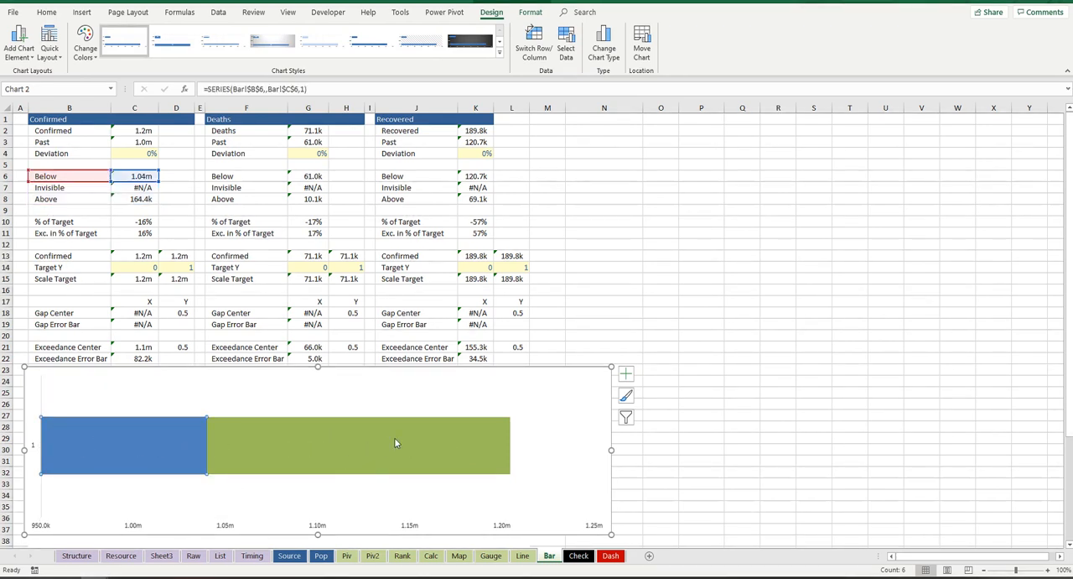
pyautogui.moveTo(439, 444)
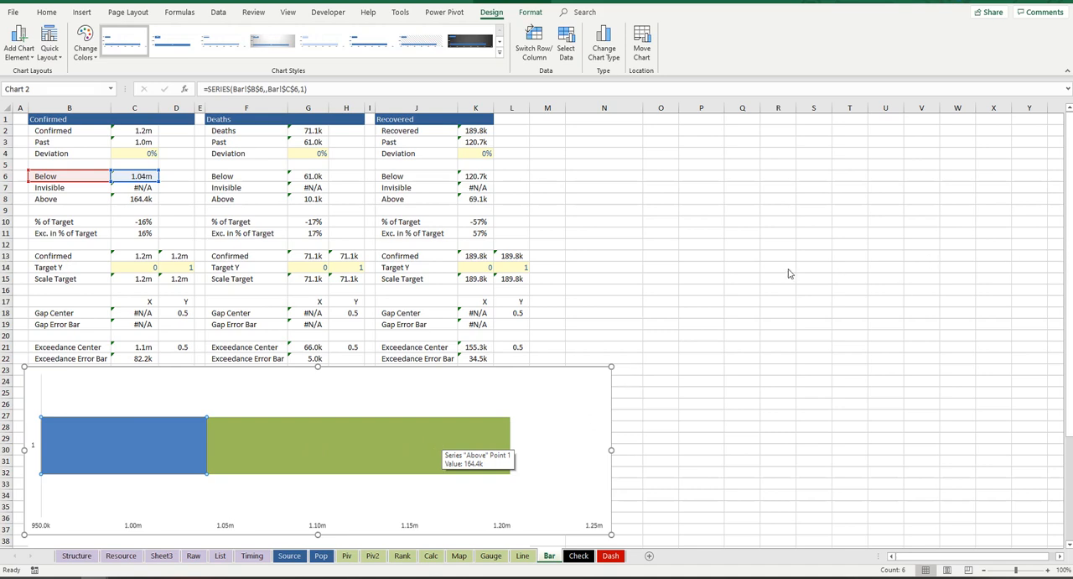
pyautogui.click(604, 301)
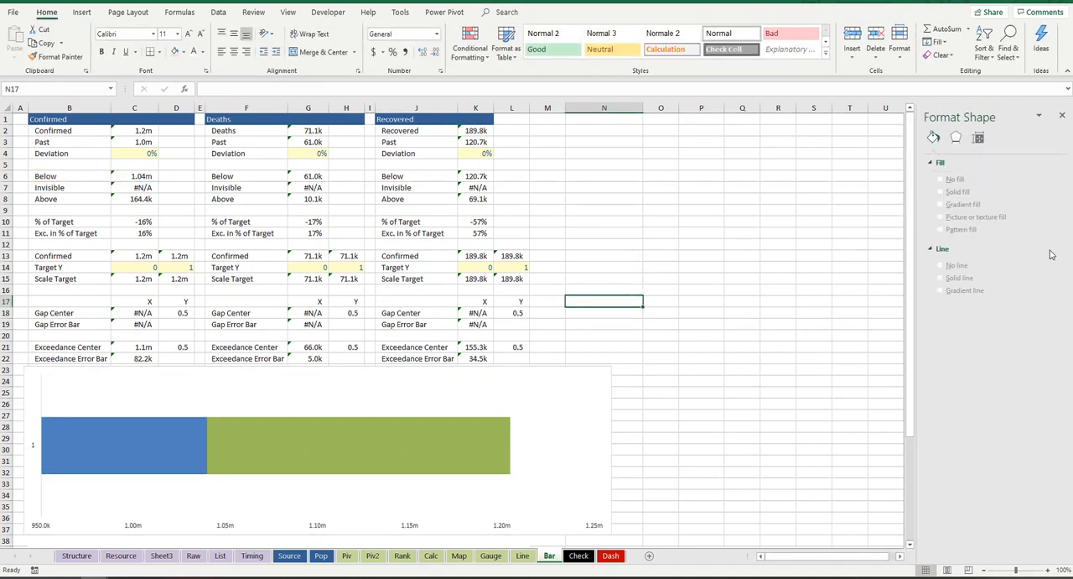
pyautogui.click(457, 424)
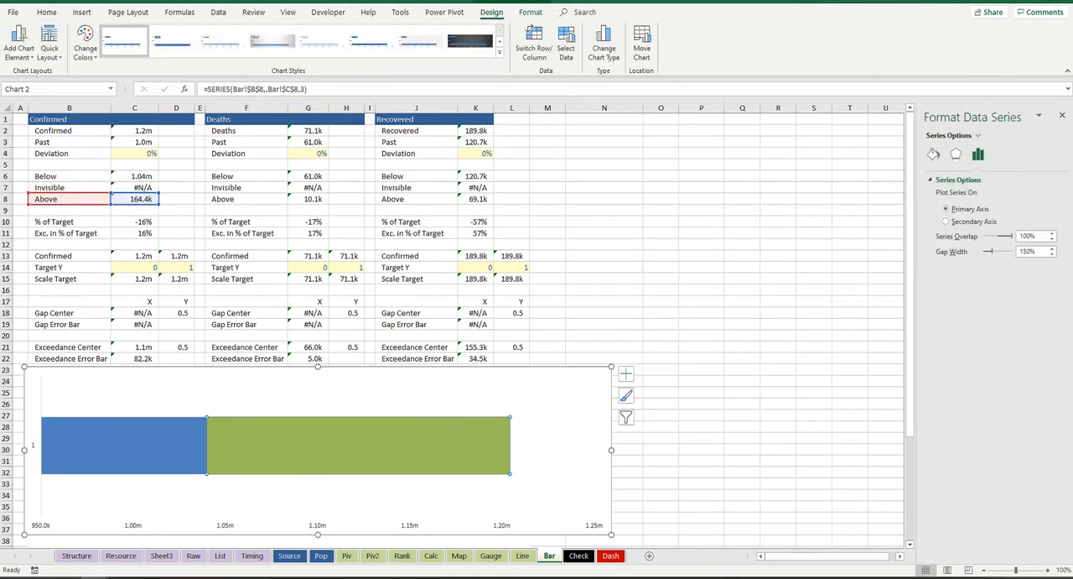
pyautogui.click(1031, 250)
pyautogui.click(1029, 251)
pyautogui.click(1028, 251)
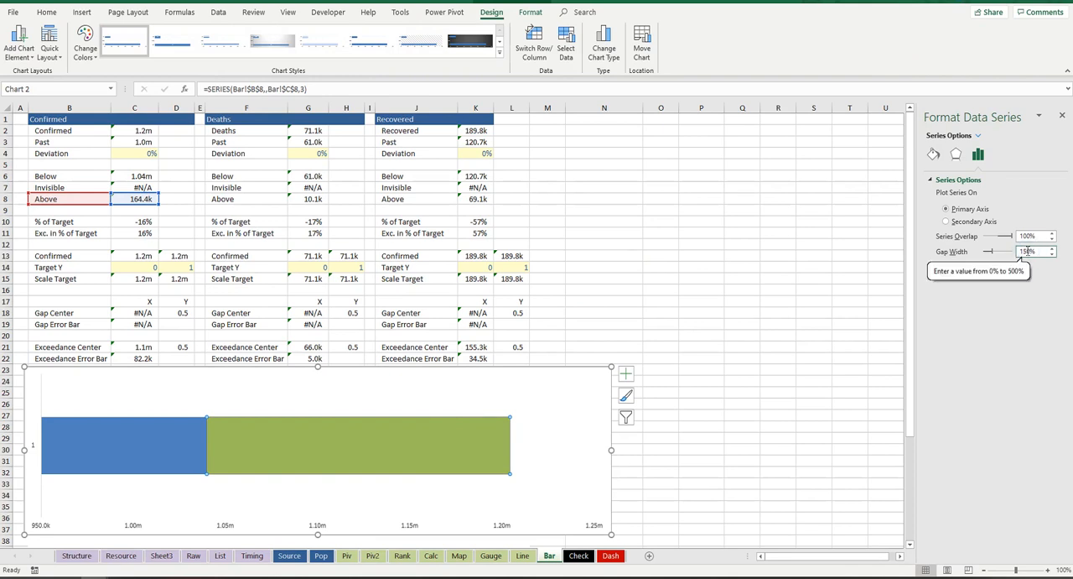
pyautogui.press('BackSpace')
pyautogui.press('BackSpace')
pyautogui.write('30')
pyautogui.press('Return')
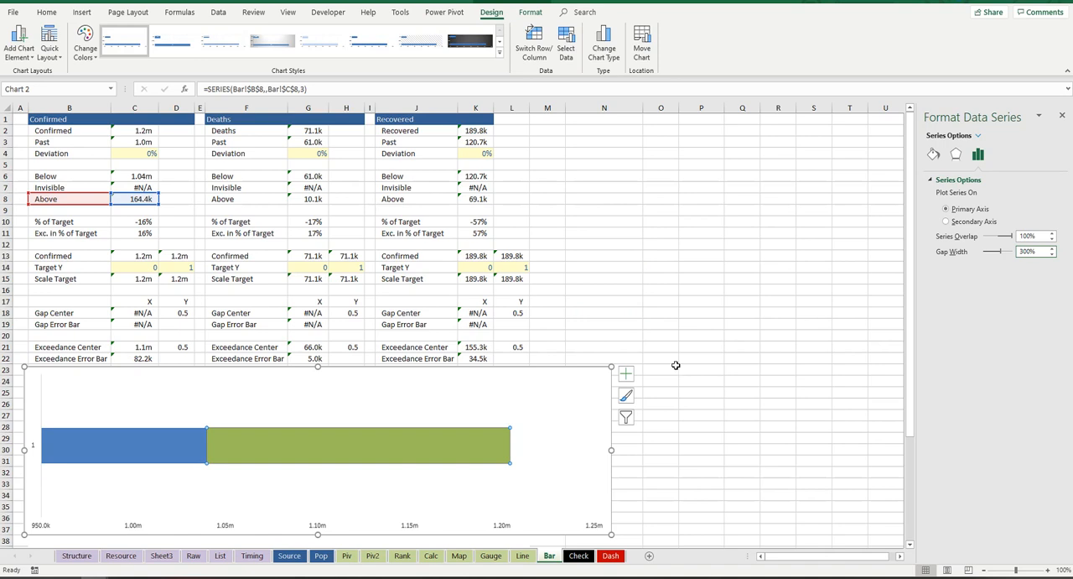
# Step: Shift the plot area slightly to the left inside the bar chart
pyautogui.click(90, 433)
pyautogui.click(181, 422)
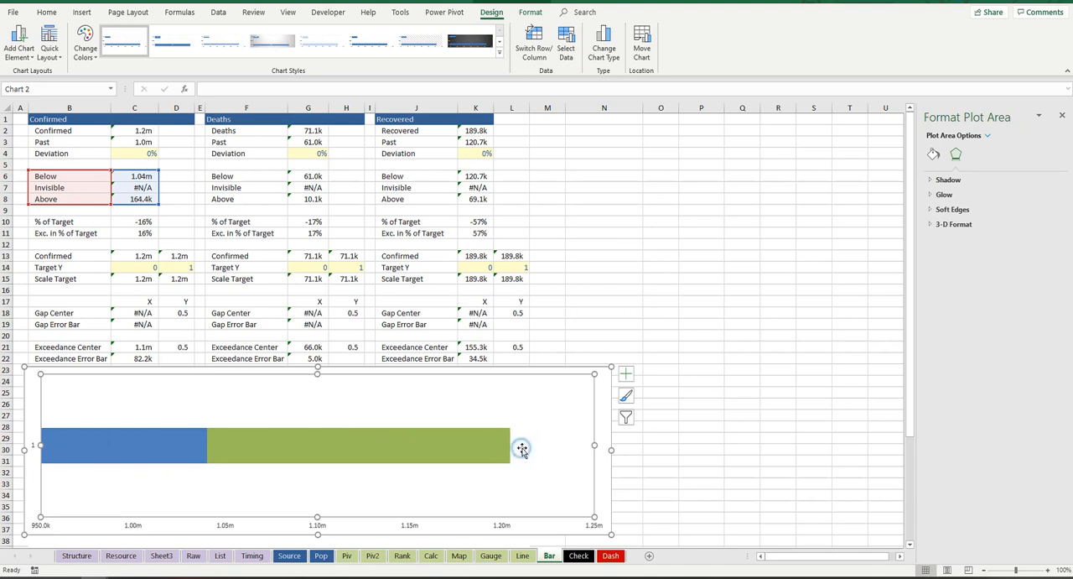
pyautogui.moveTo(515, 449); pyautogui.dragTo(512, 451)
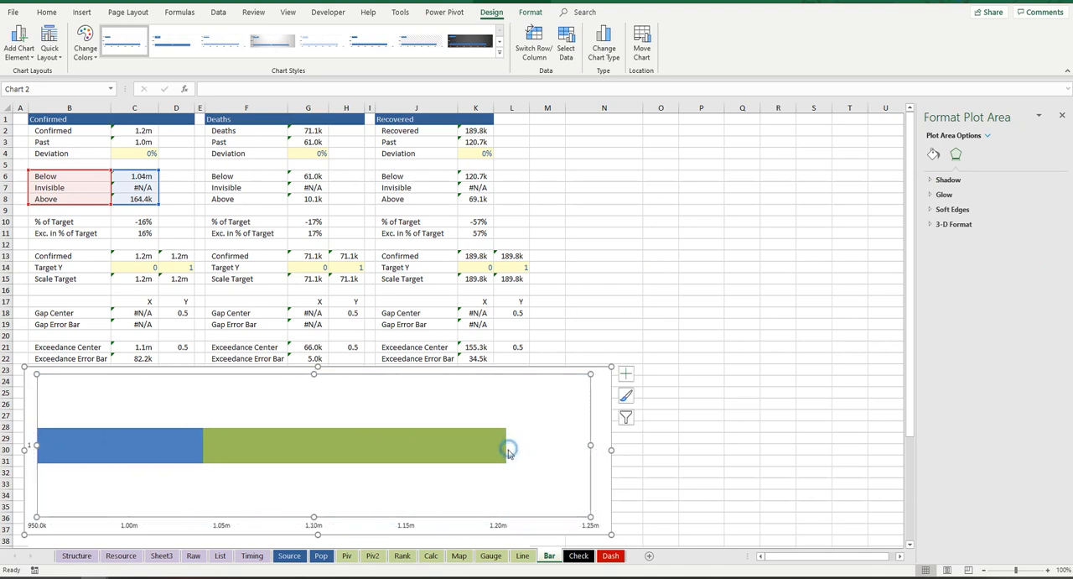
pyautogui.click(502, 429)
pyautogui.click(501, 428)
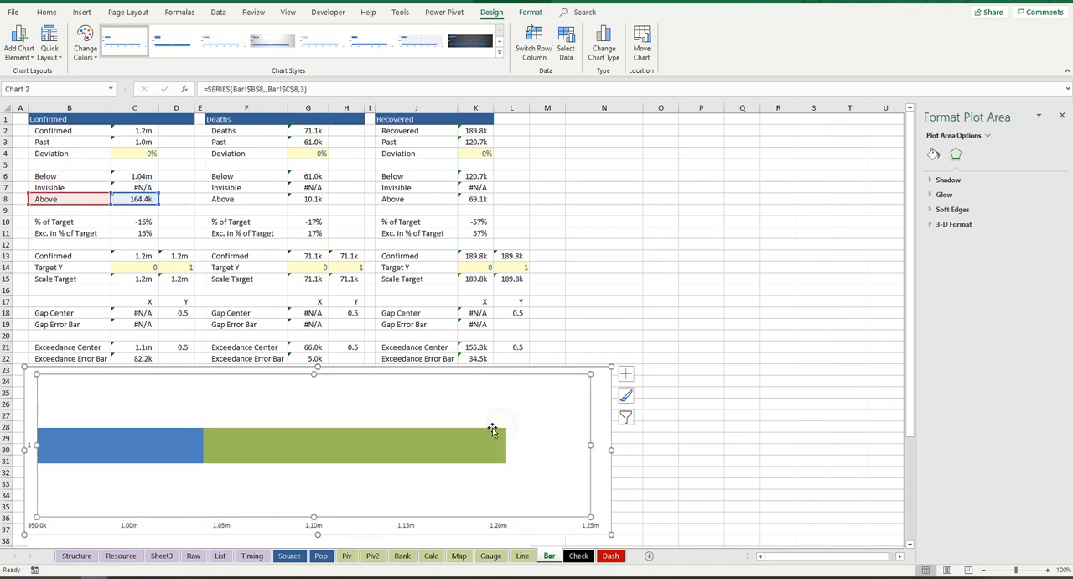
pyautogui.click(500, 466)
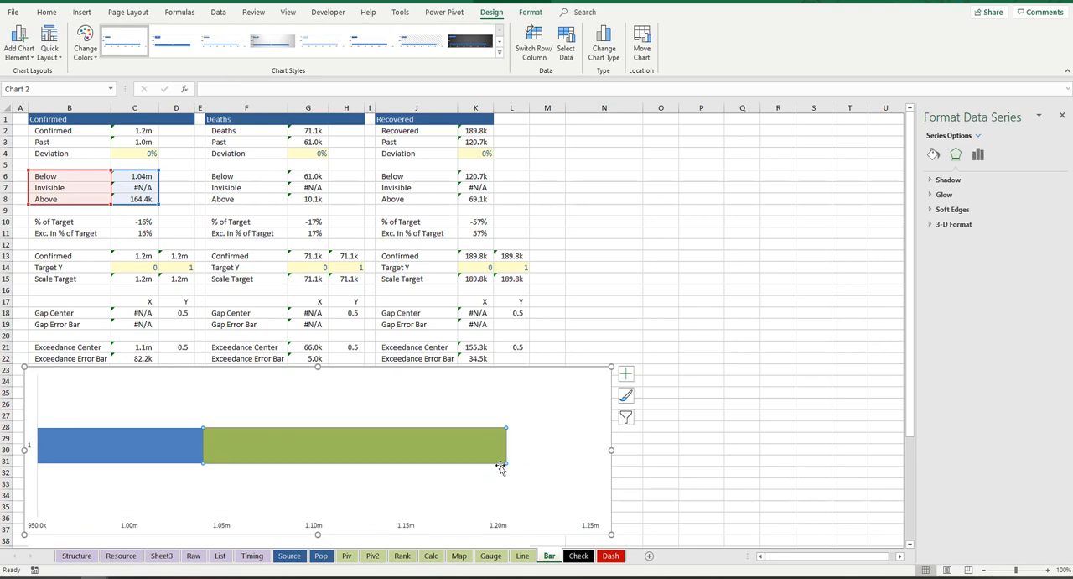
pyautogui.click(491, 471)
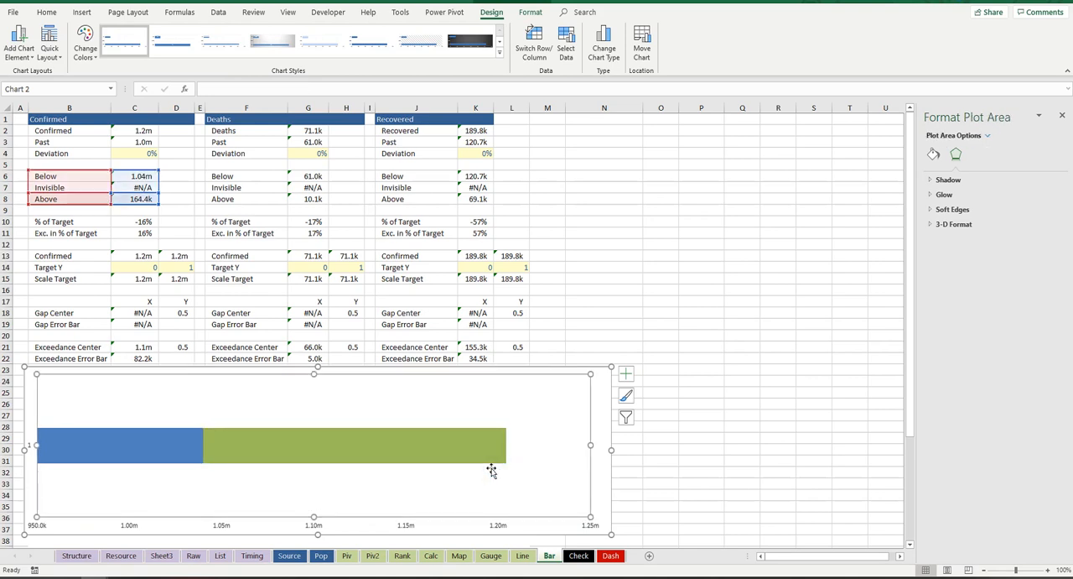
pyautogui.click(506, 453)
pyautogui.click(934, 155)
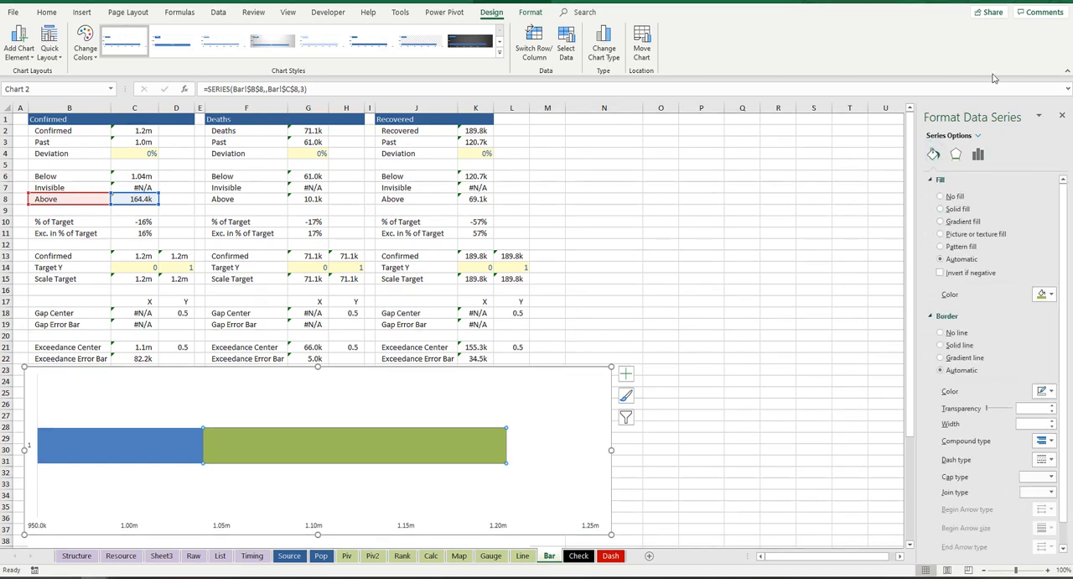
pyautogui.click(1004, 2)
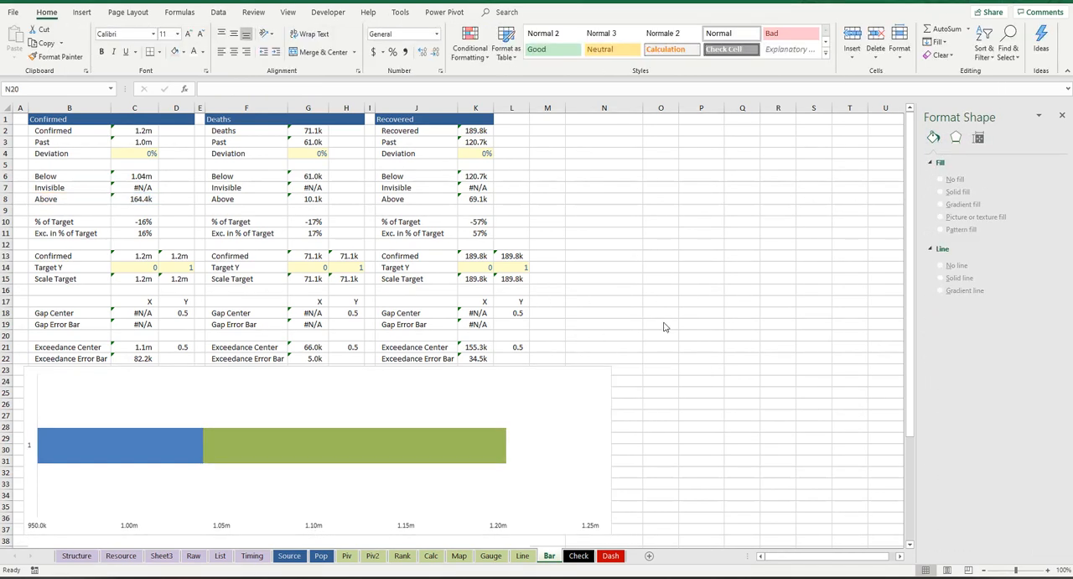
# Step: Thicken the stacked bar by setting the Above series' gap width to 30%
pyautogui.click(486, 447)
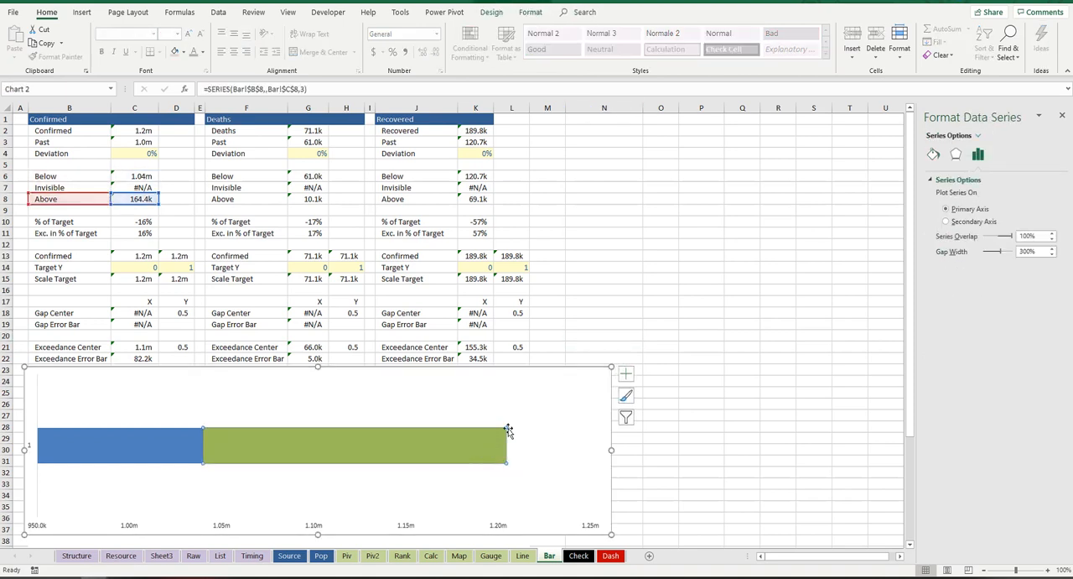
pyautogui.click(1028, 251)
pyautogui.press('BackSpace')
pyautogui.press('Return')
# Step: Reduce the bar chart's height and move it to rows 17 to 27, clear of the Confirmed block
pyautogui.moveTo(316, 365); pyautogui.dragTo(336, 411)
pyautogui.moveTo(415, 408); pyautogui.dragTo(678, 293)
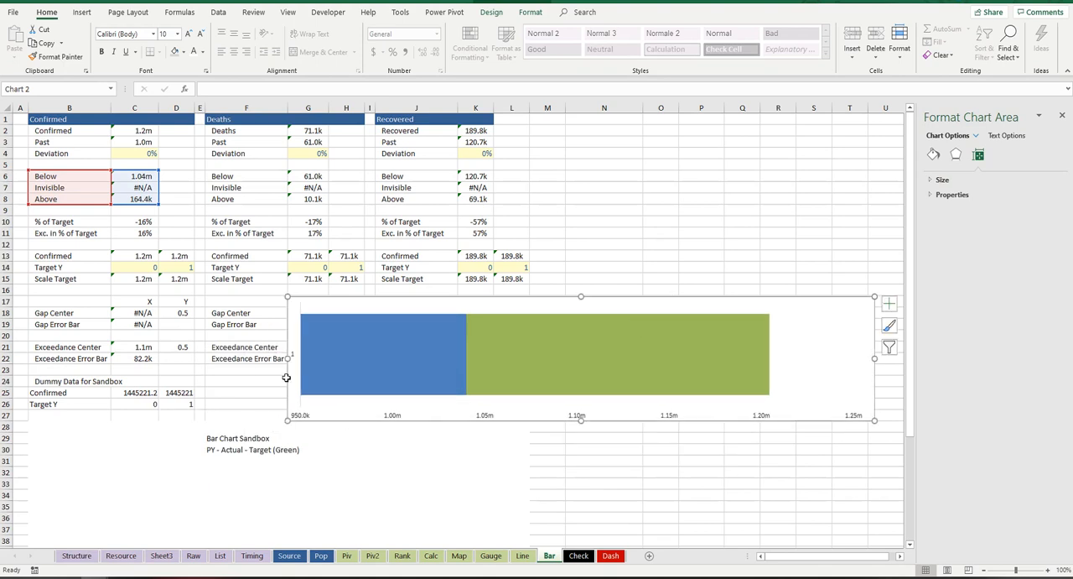
# Step: Give the bar chart's plot area a solid grey border
pyautogui.click(318, 407)
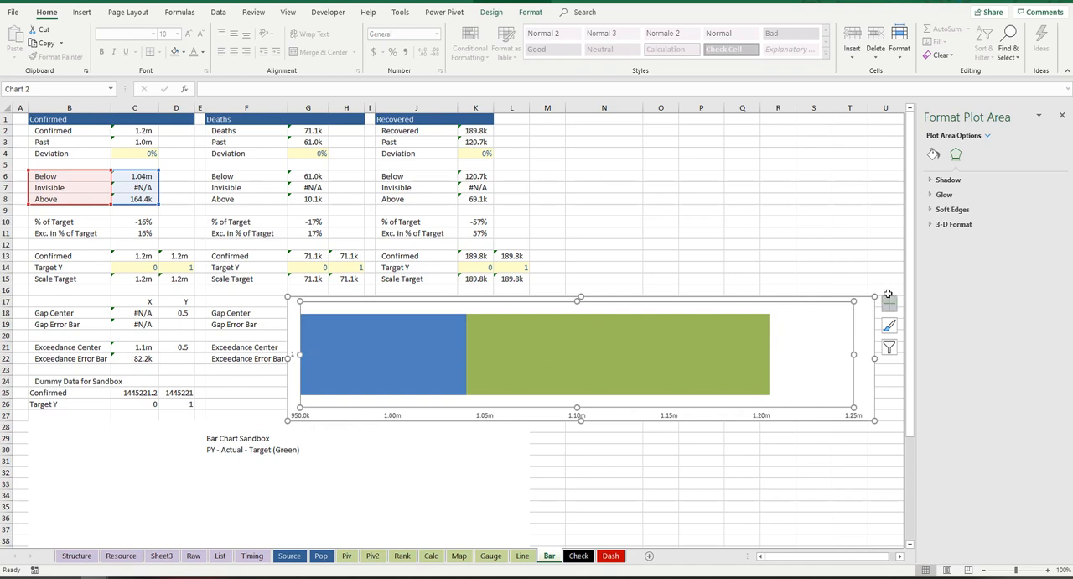
pyautogui.click(933, 154)
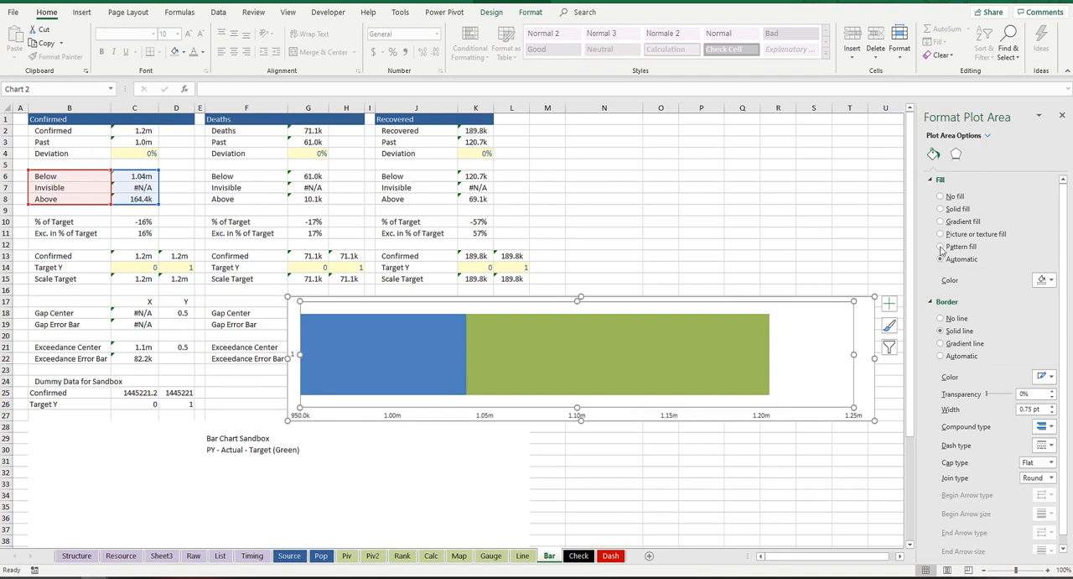
pyautogui.click(1050, 377)
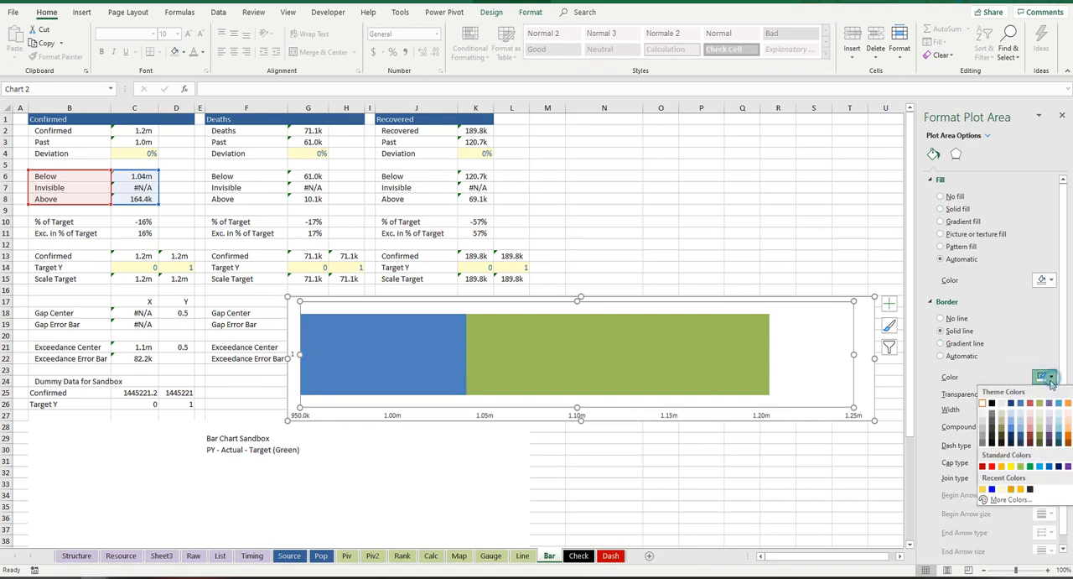
pyautogui.click(984, 427)
pyautogui.click(703, 272)
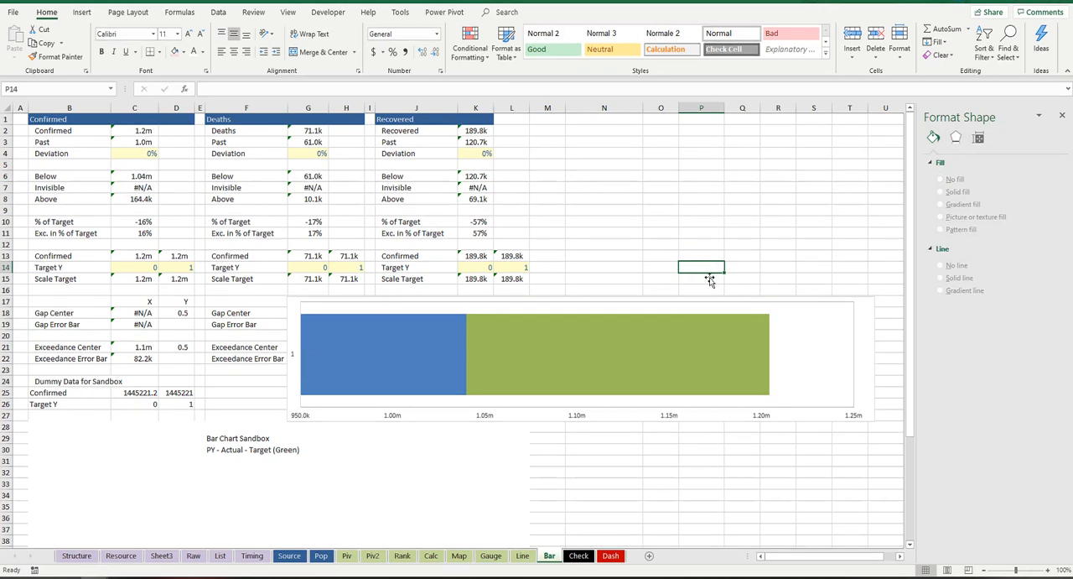
# Step: Delete the bar chart's horizontal value axis and move the chart to rows 23 to 33, starting at column B
pyautogui.click(582, 417)
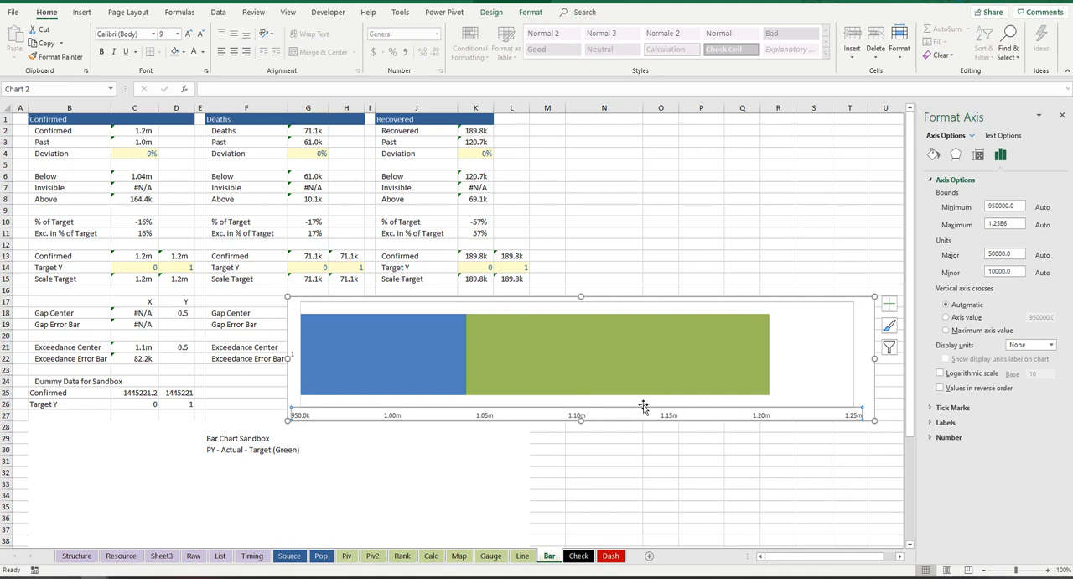
pyautogui.press('Delete')
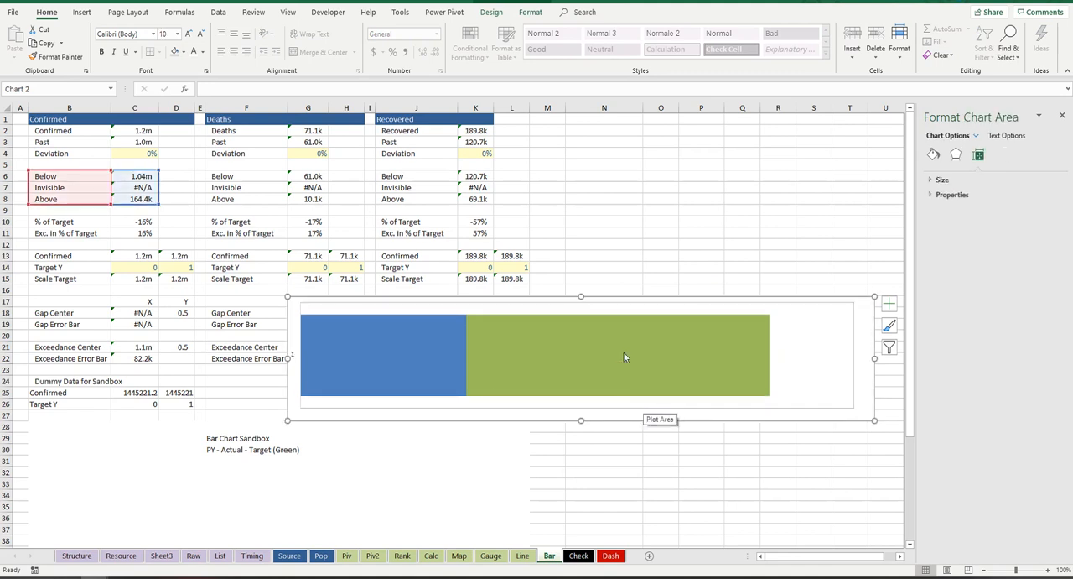
pyautogui.moveTo(688, 297); pyautogui.dragTo(428, 364)
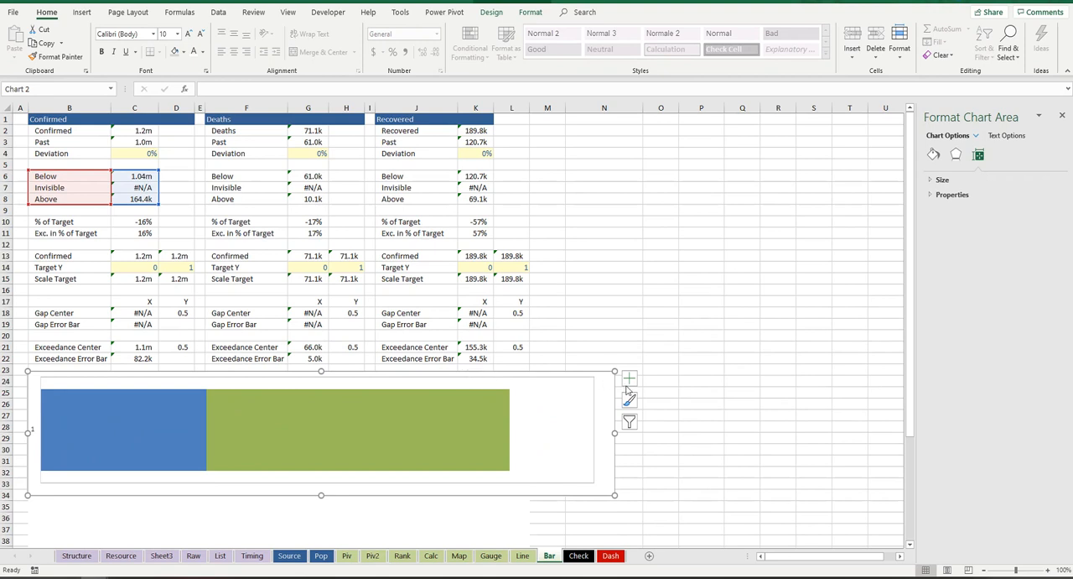
pyautogui.click(621, 198)
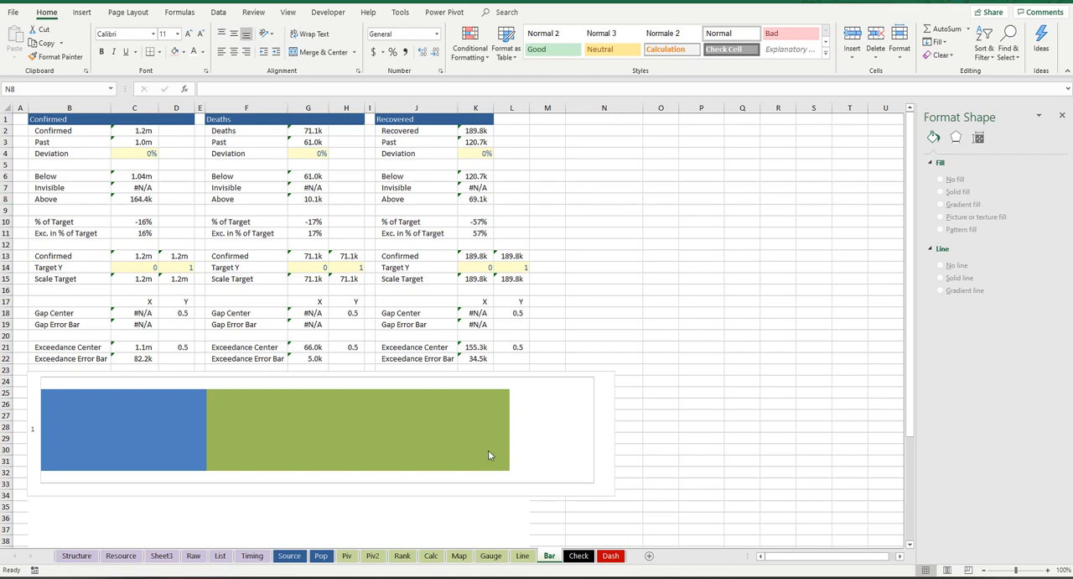
# Step: Add a series to the bar chart's data source, named from cell B13 (Confirmed) with the default values ={1}
pyautogui.moveTo(490, 455)
pyautogui.moveTo(346, 432)
pyautogui.moveTo(438, 403)
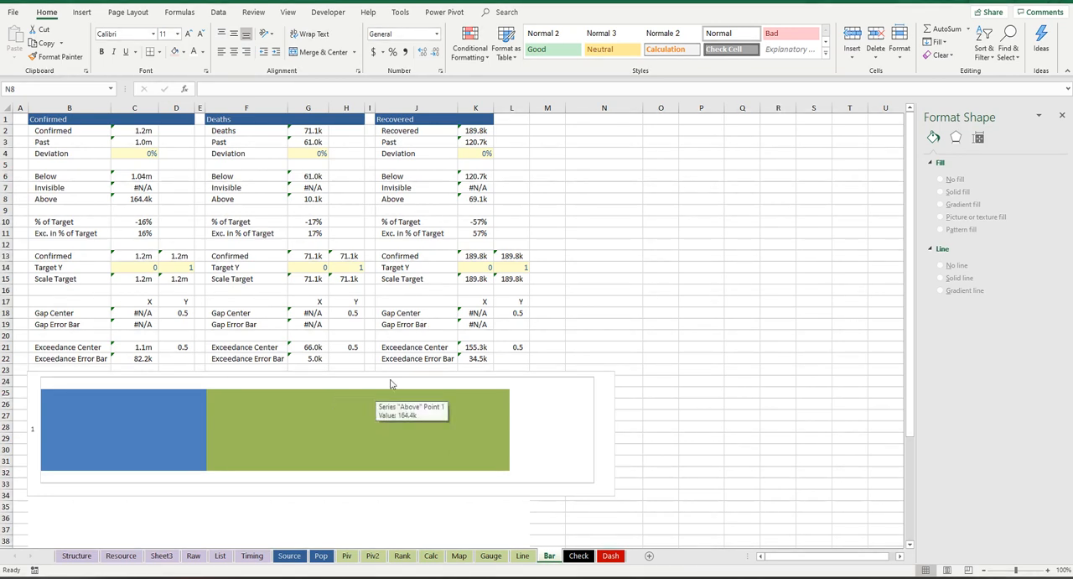
pyautogui.moveTo(387, 389)
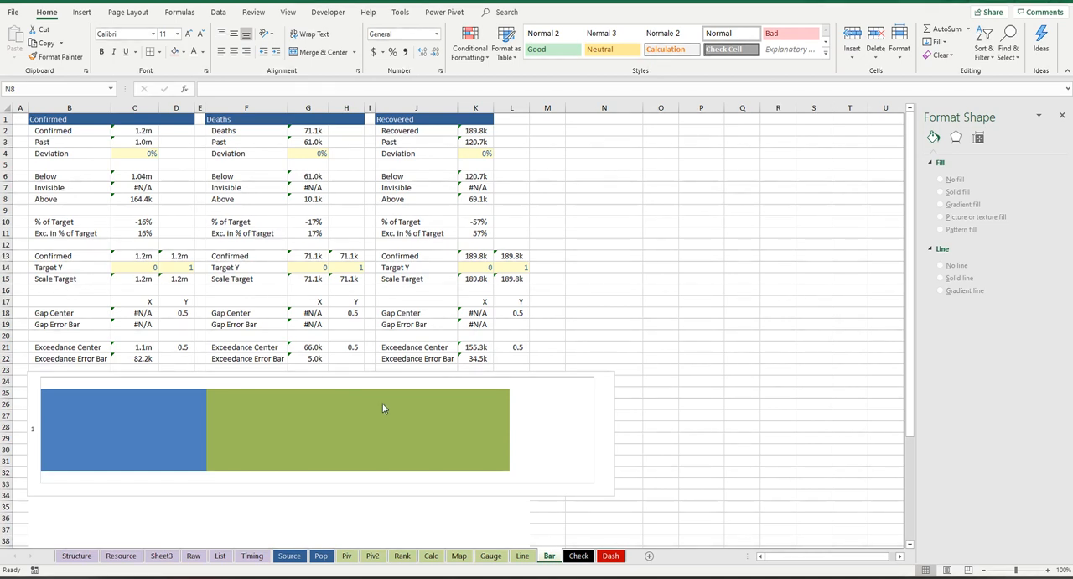
pyautogui.click(381, 405)
pyautogui.click(390, 399)
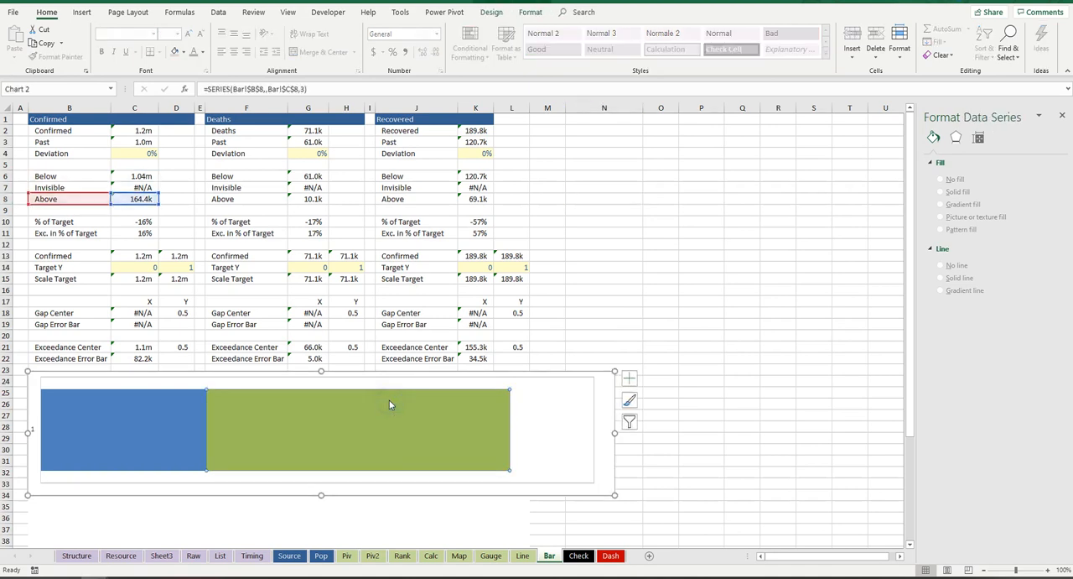
pyautogui.rightClick(390, 399)
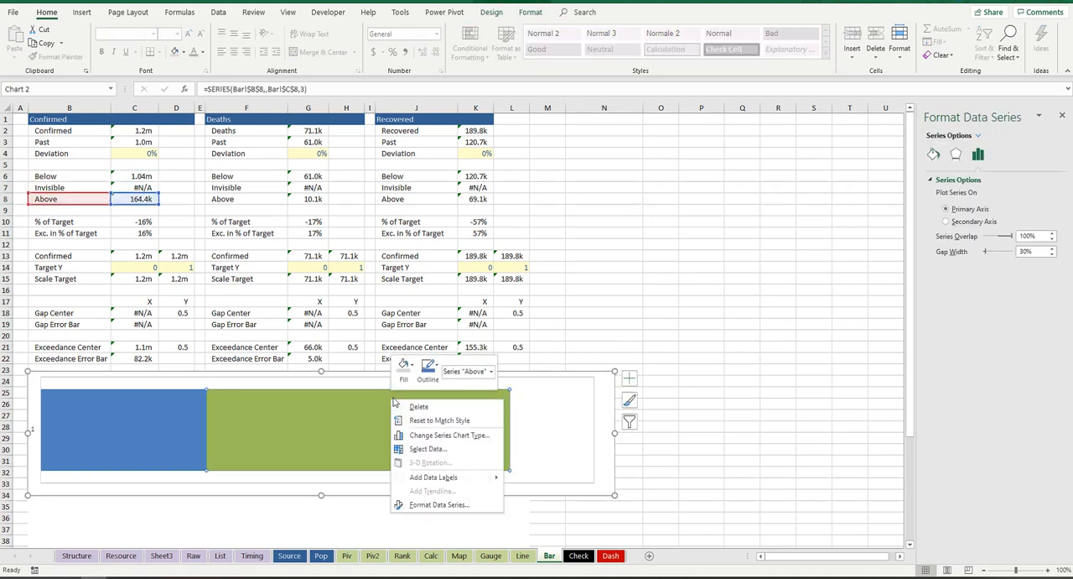
pyautogui.click(457, 451)
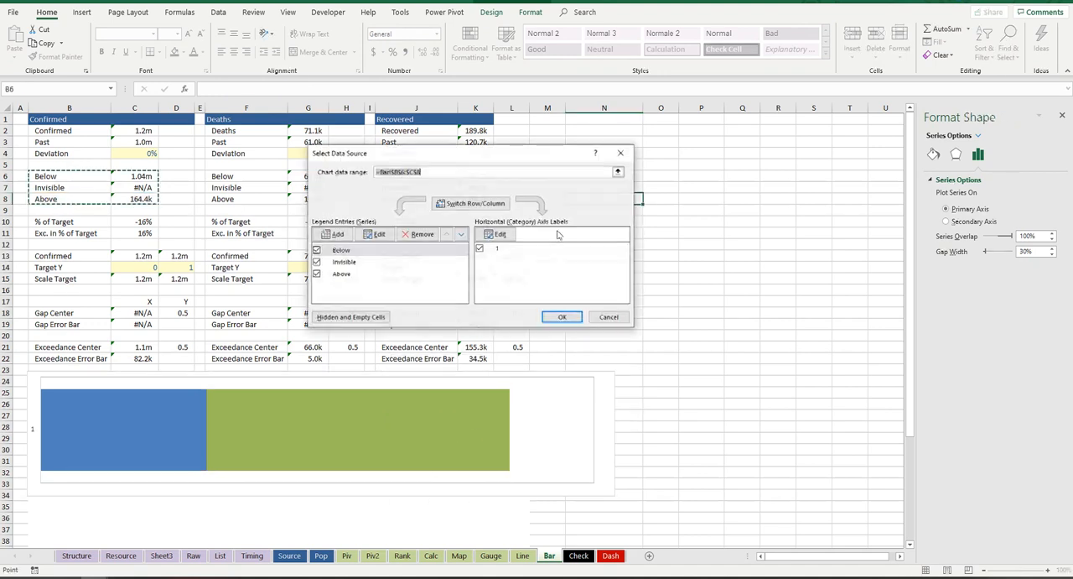
pyautogui.click(339, 234)
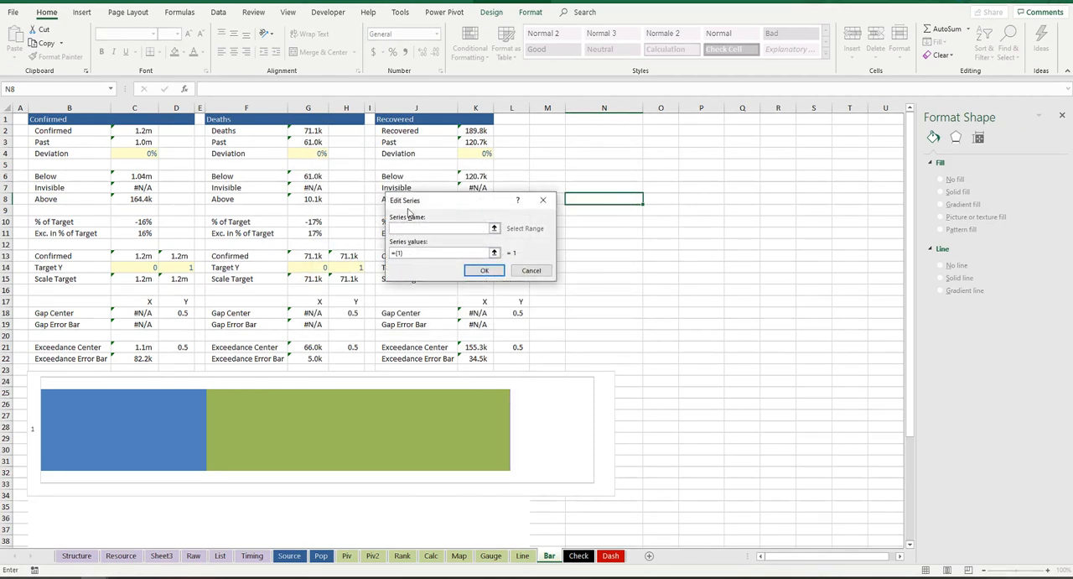
pyautogui.click(84, 255)
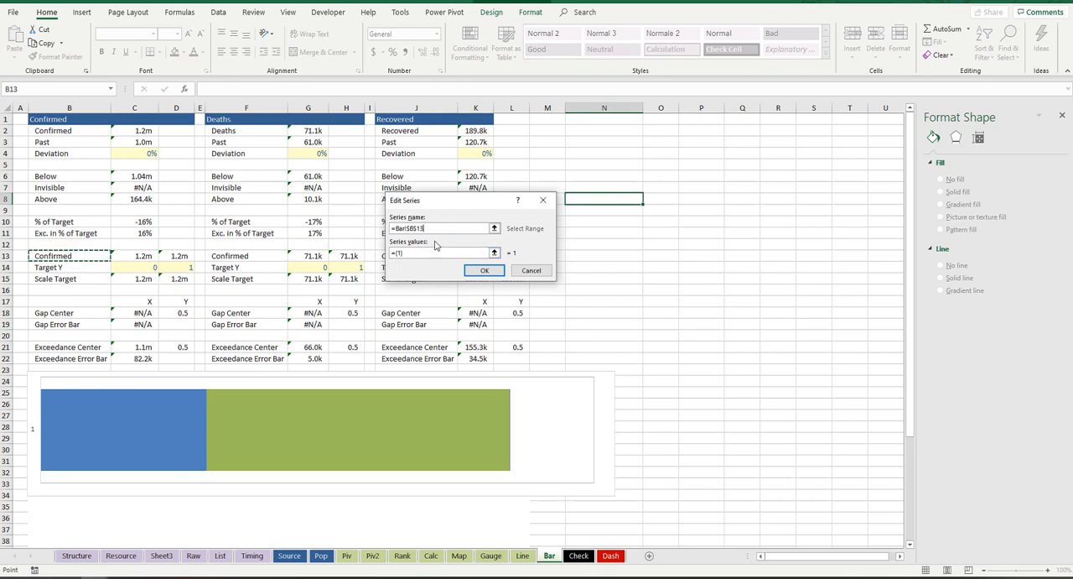
pyautogui.click(486, 271)
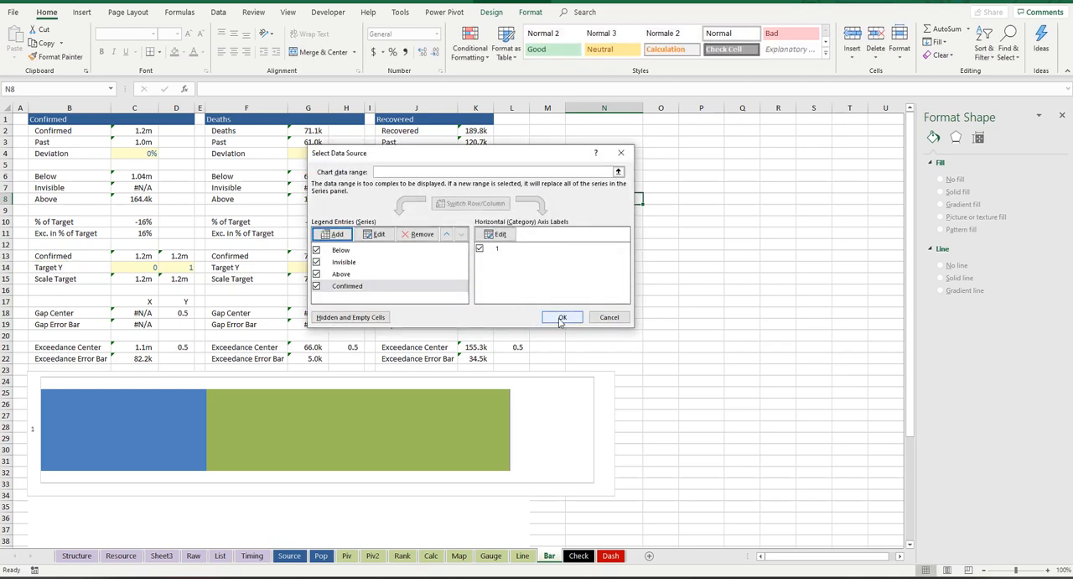
pyautogui.click(560, 319)
# Step: Change the Confirmed series of the bar chart to Scatter with Straight Lines
pyautogui.moveTo(483, 421)
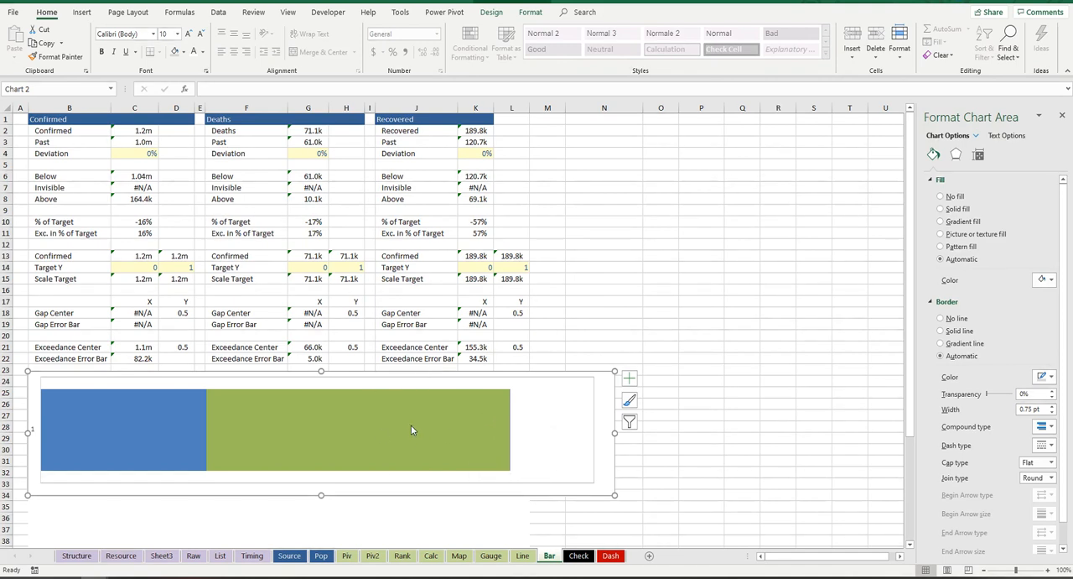
pyautogui.moveTo(411, 433)
pyautogui.rightClick(429, 411)
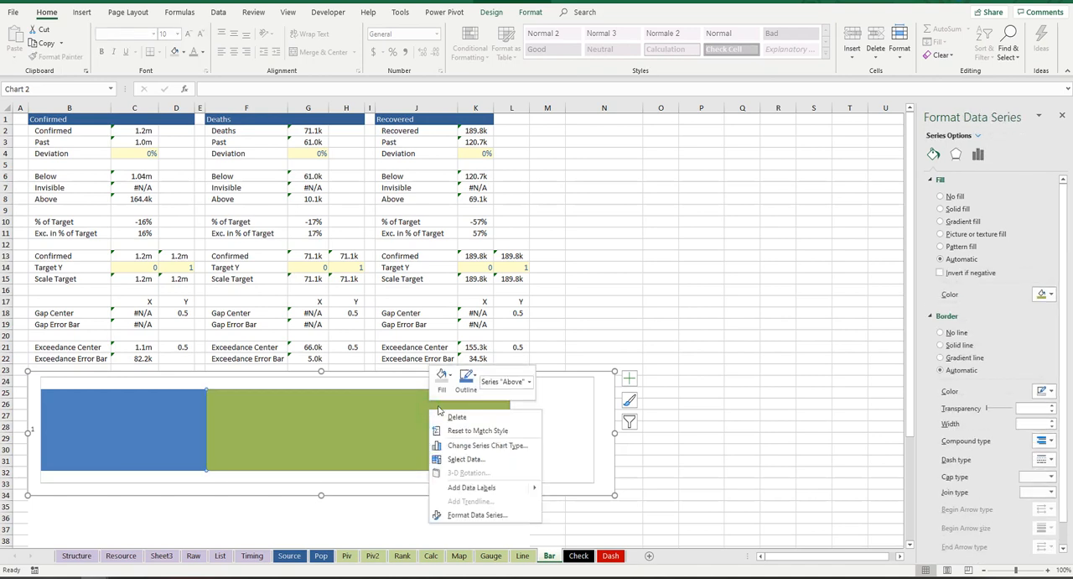
pyautogui.click(523, 445)
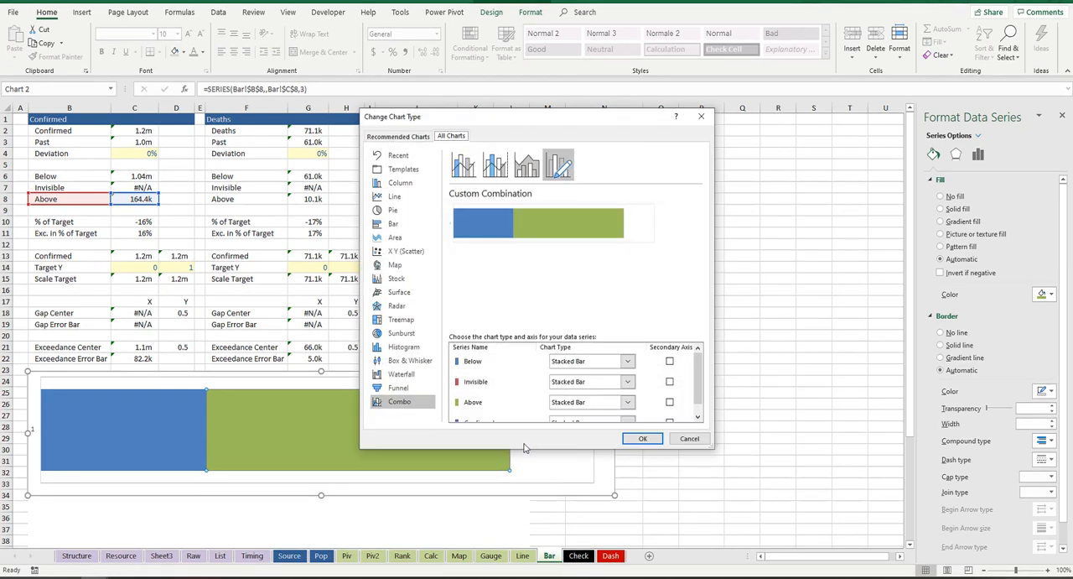
pyautogui.scroll(-1, 699, 405)
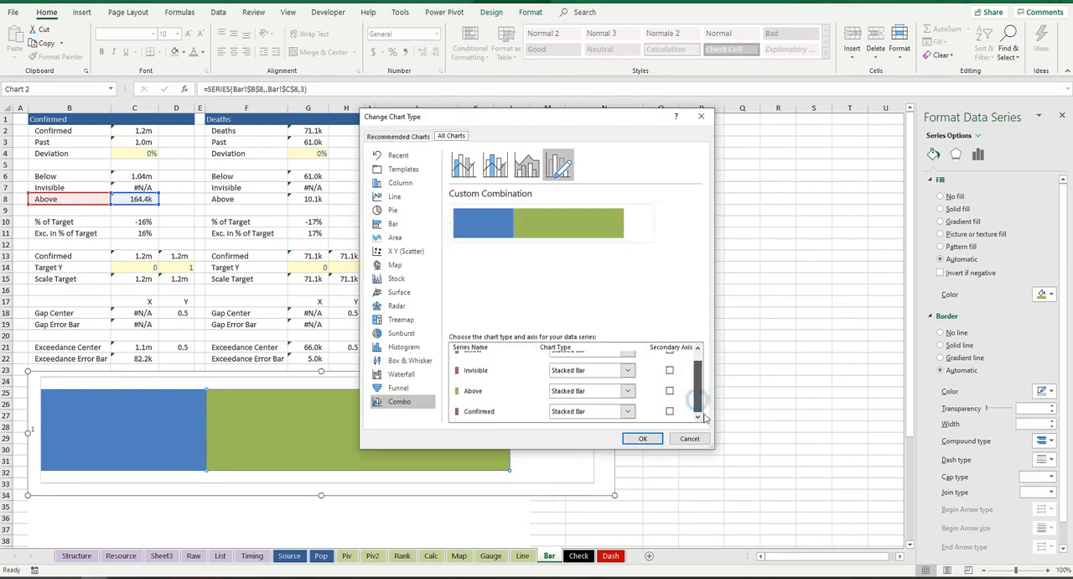
pyautogui.click(627, 411)
pyautogui.click(689, 374)
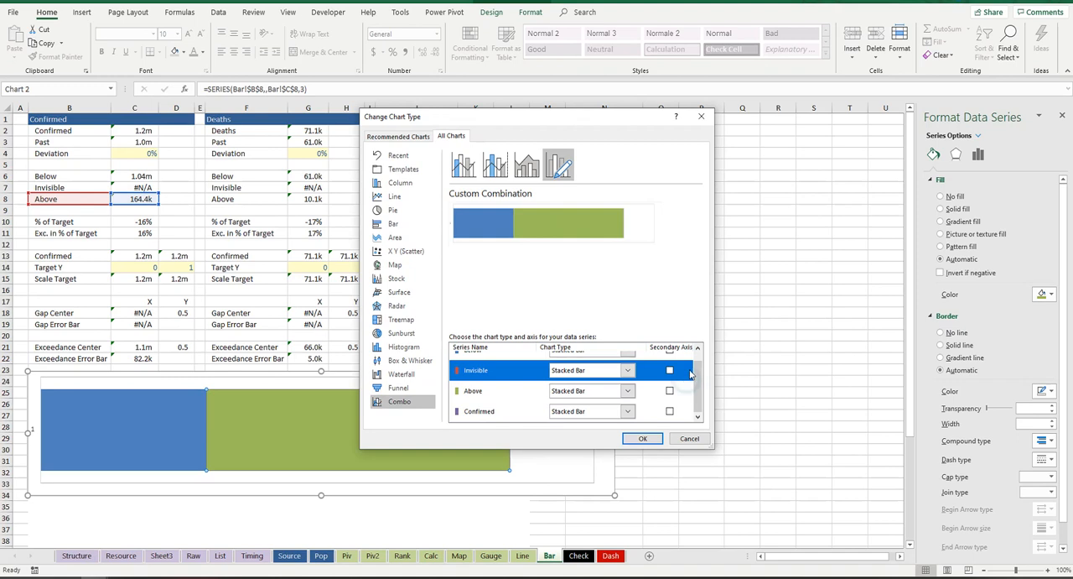
pyautogui.click(627, 412)
pyautogui.scroll(-3, 671, 385)
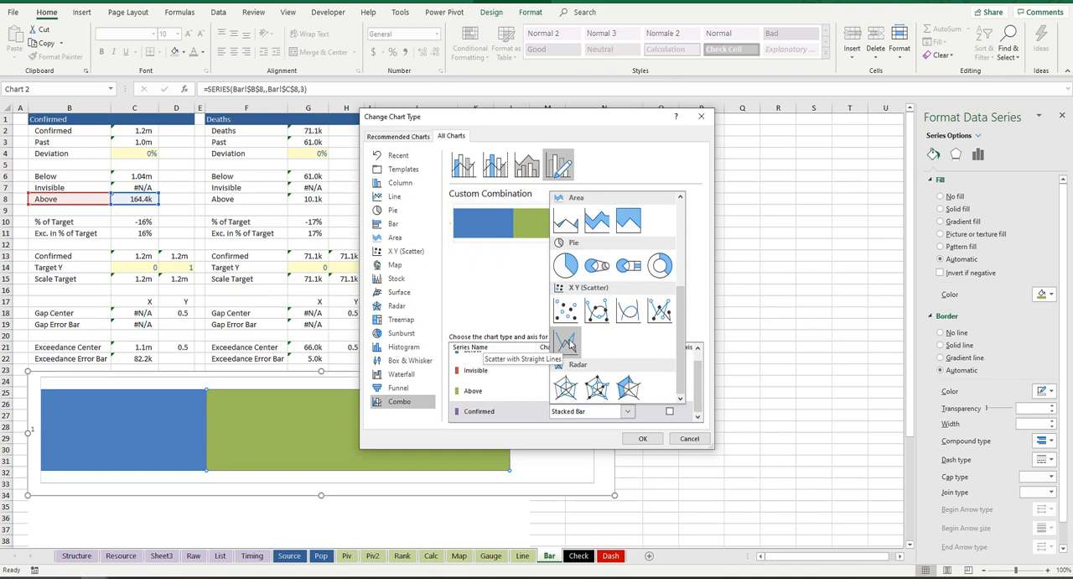
pyautogui.click(572, 344)
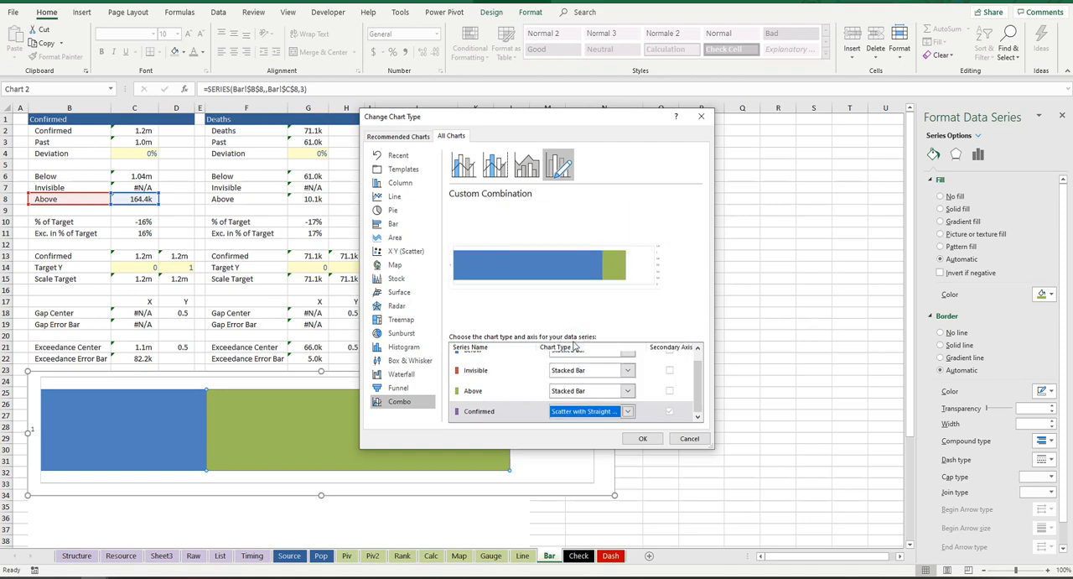
pyautogui.click(644, 438)
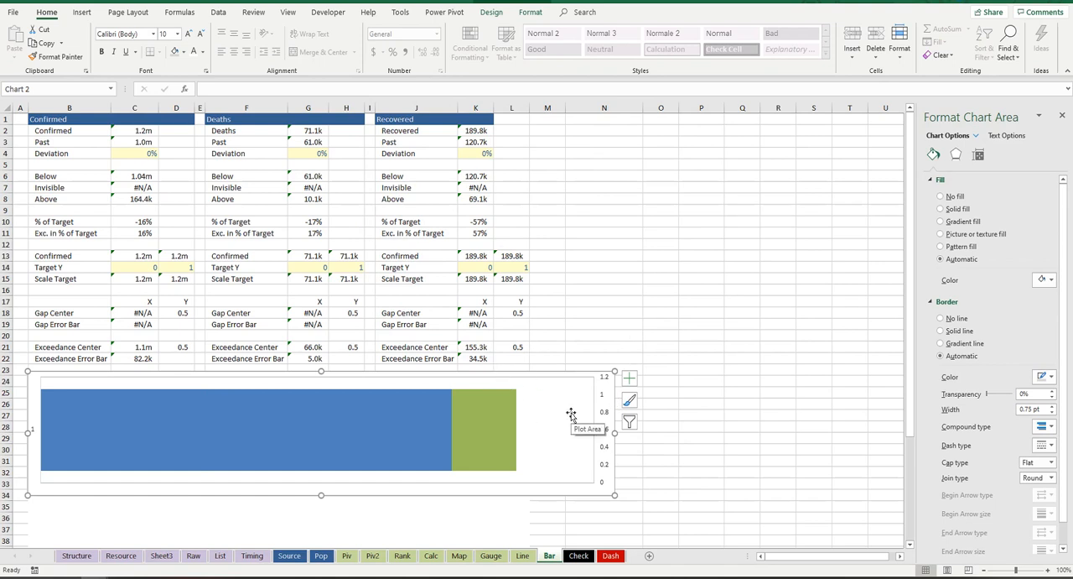
# Step: Add a Gap Center series to the chart, with its name from B18, X values from C18 and Y values from D18
pyautogui.rightClick(388, 395)
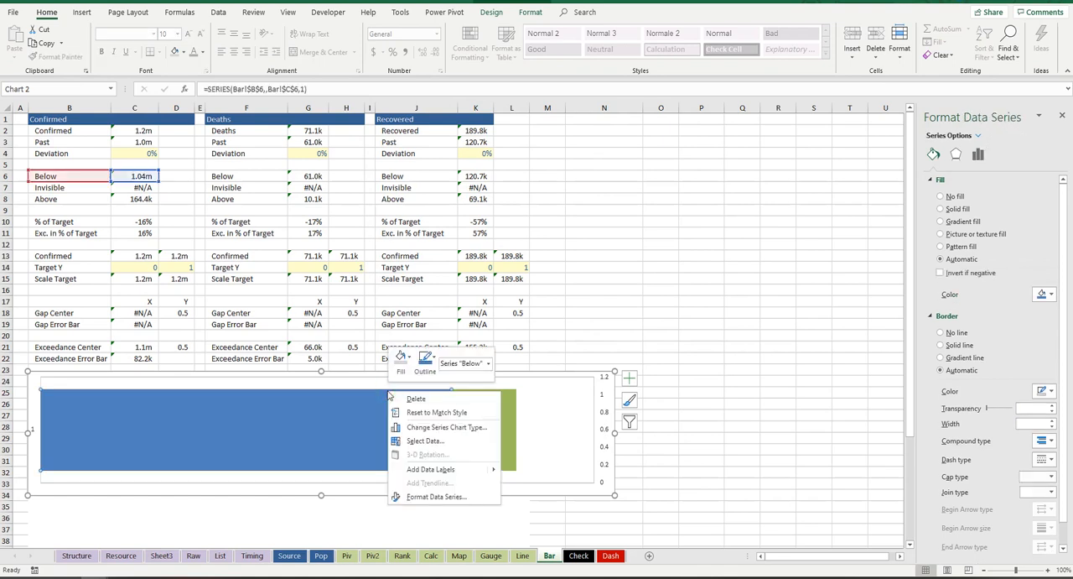
pyautogui.click(424, 441)
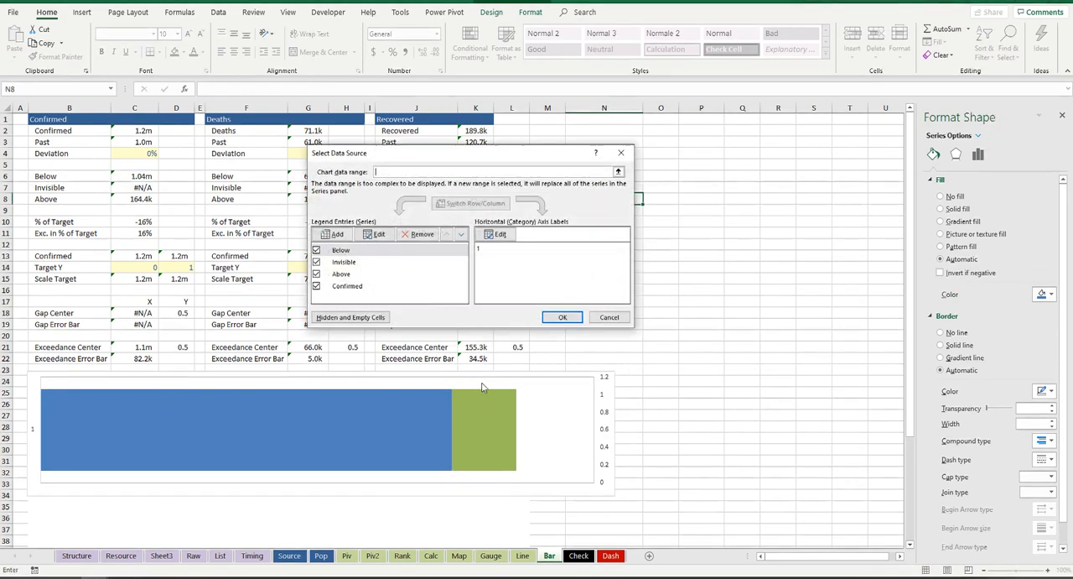
pyautogui.click(347, 237)
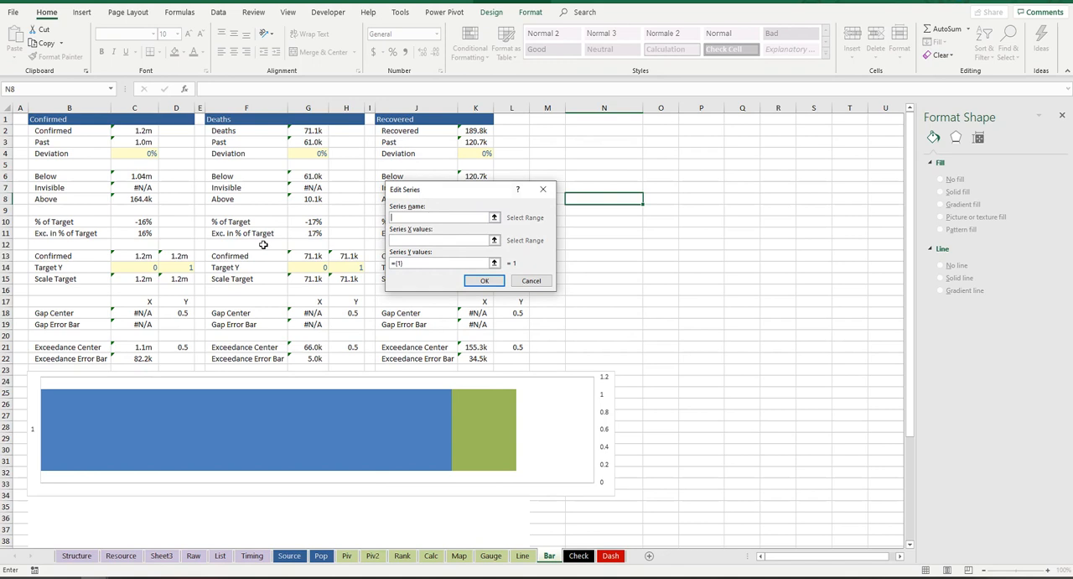
pyautogui.click(94, 313)
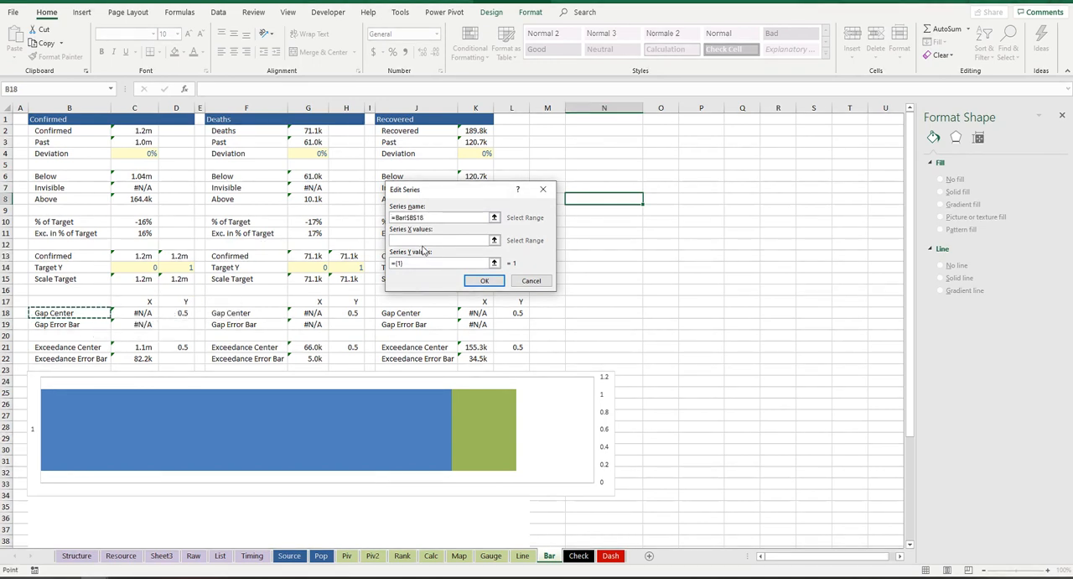
pyautogui.click(422, 240)
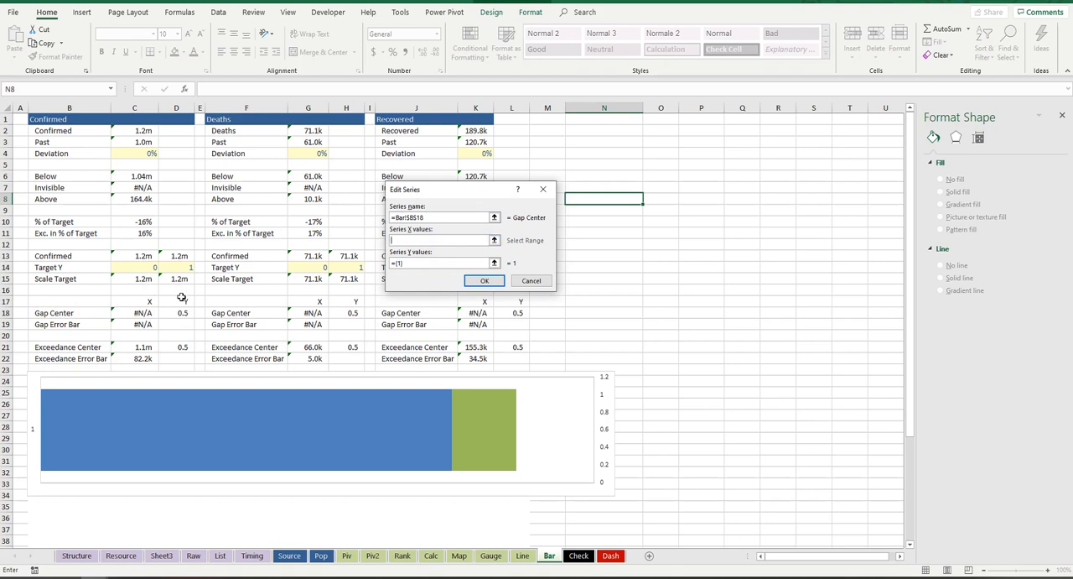
pyautogui.click(152, 316)
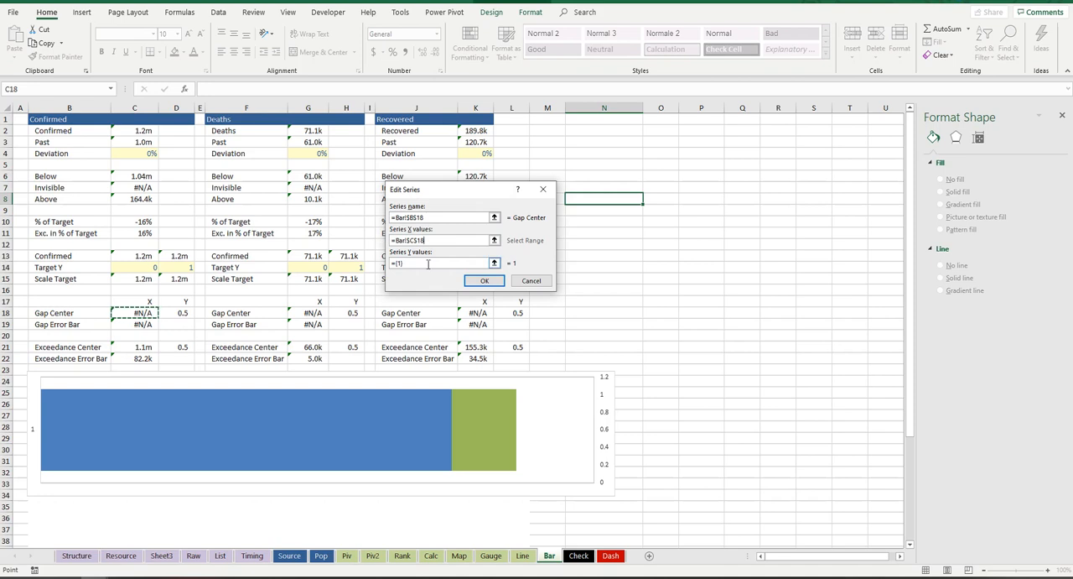
pyautogui.moveTo(415, 263); pyautogui.dragTo(389, 268)
pyautogui.press('BackSpace')
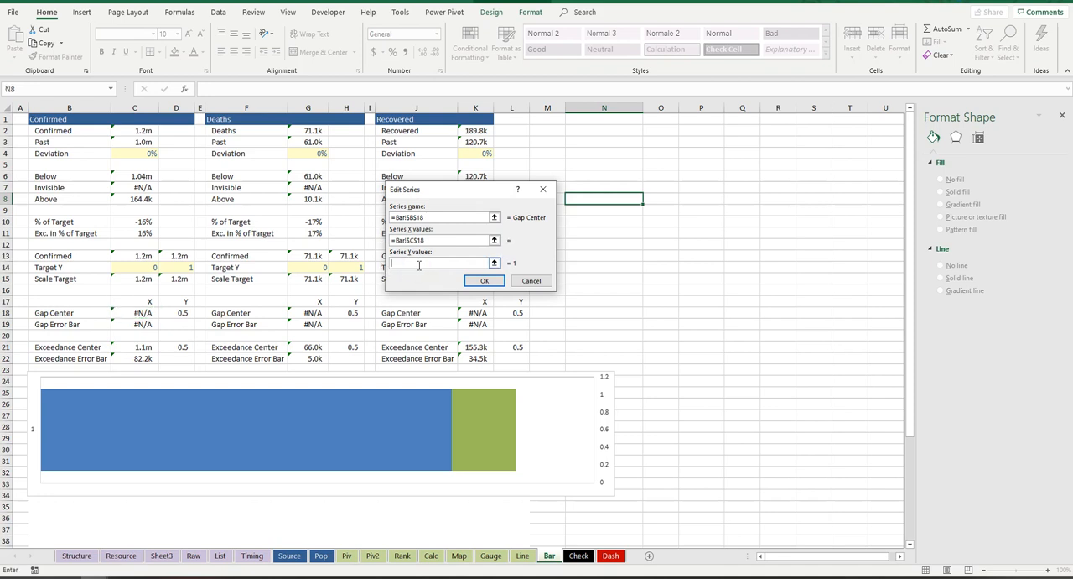
pyautogui.click(178, 314)
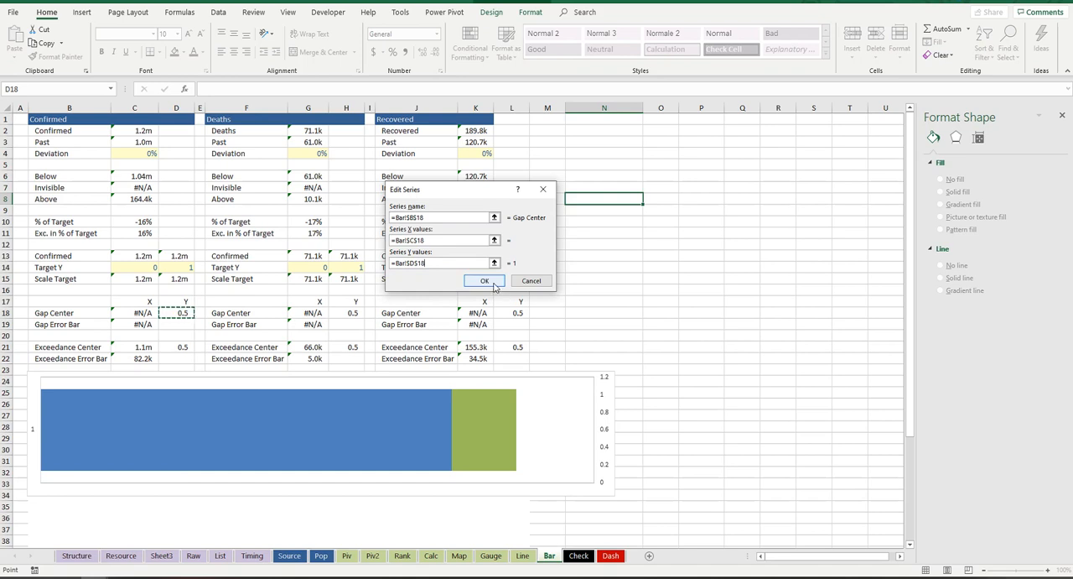
pyautogui.click(495, 286)
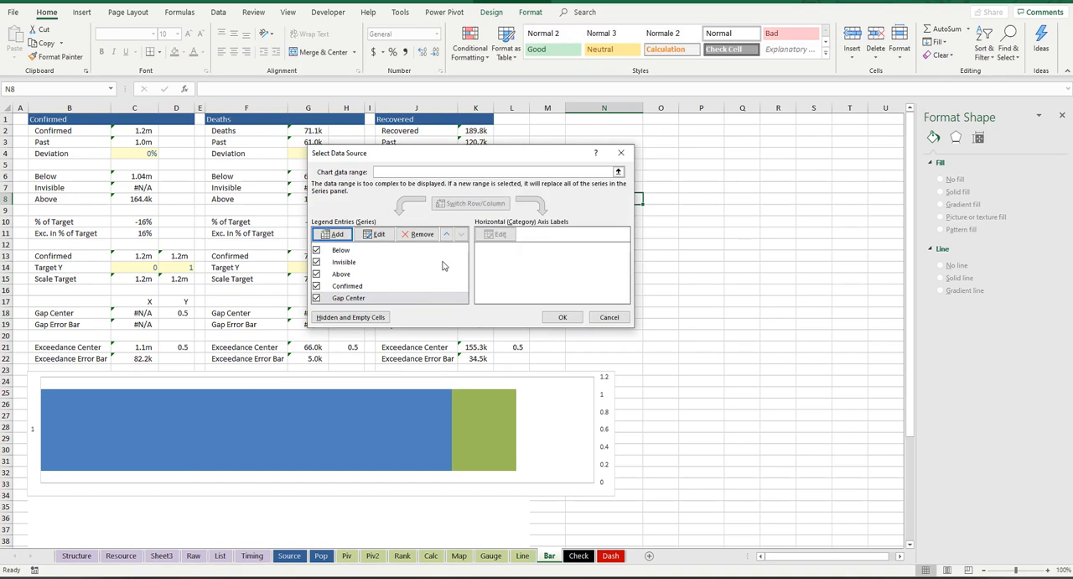
# Step: Add a Scale Target series to the chart, with its name from B15, X values from C15:D15 and Y values from C14:D14
pyautogui.click(334, 234)
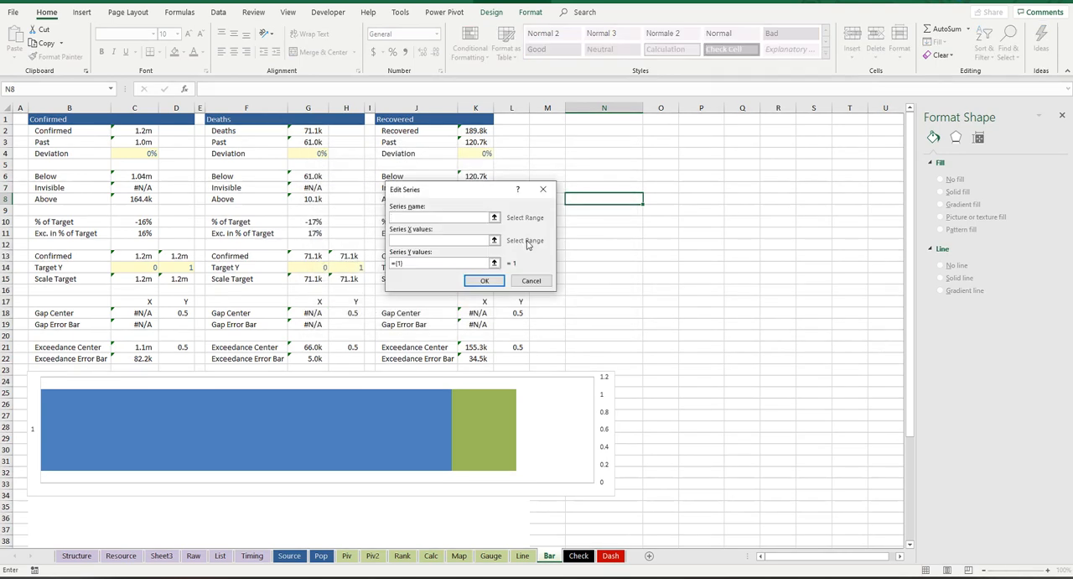
pyautogui.click(83, 281)
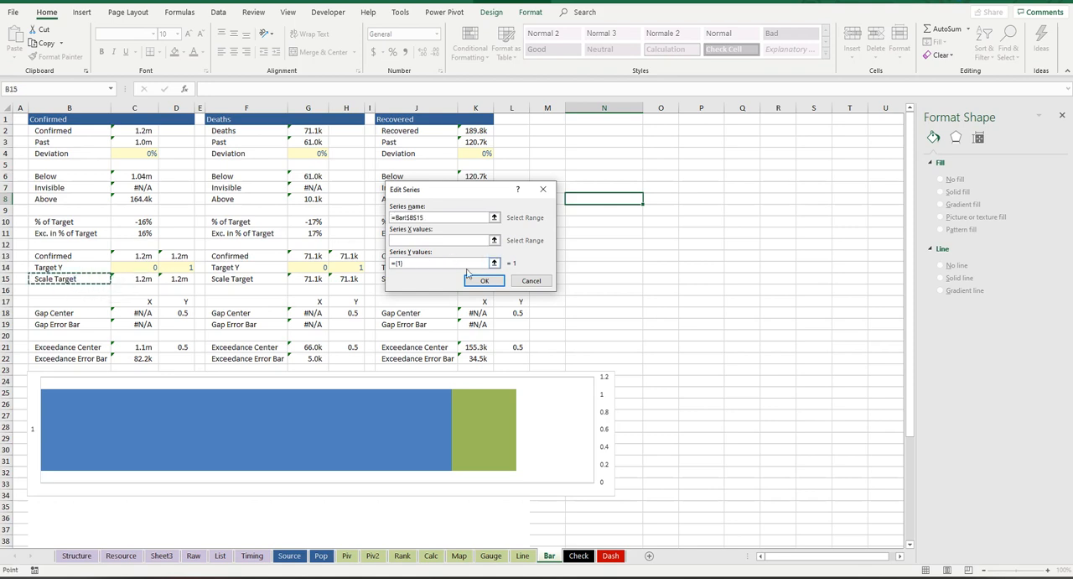
pyautogui.click(413, 241)
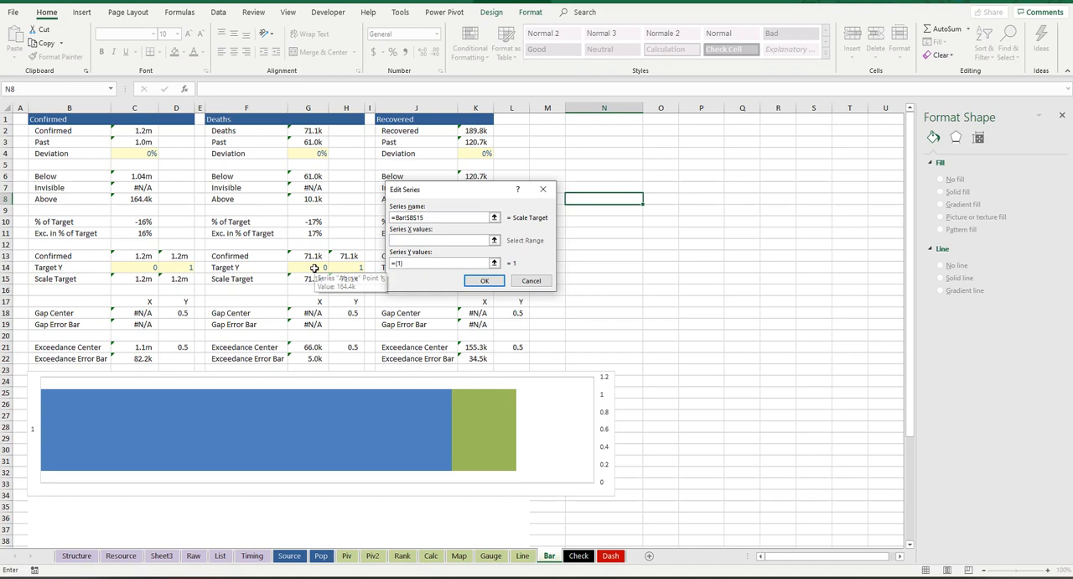
pyautogui.moveTo(145, 280); pyautogui.dragTo(174, 280)
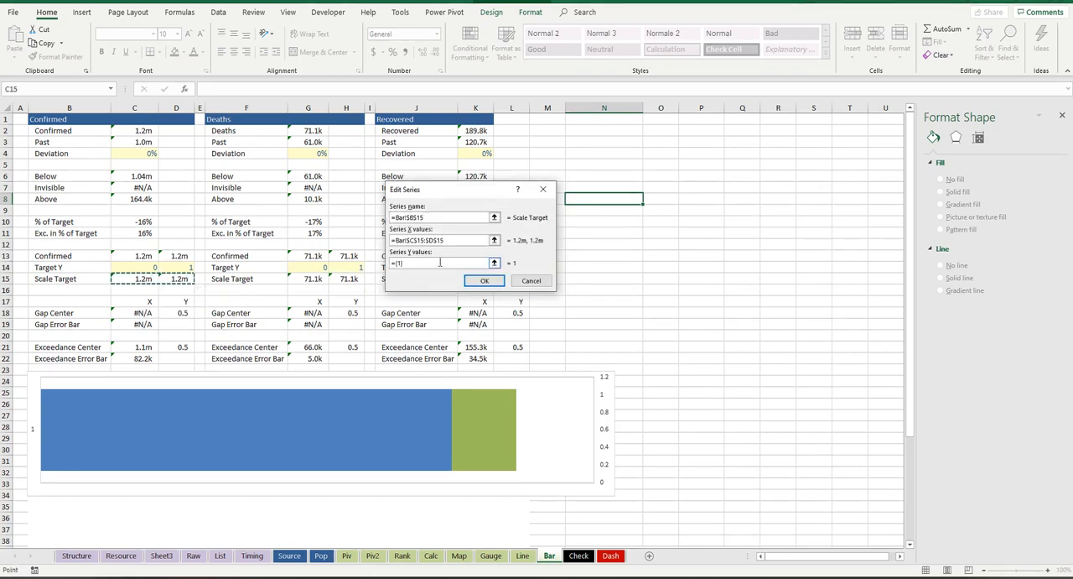
pyautogui.moveTo(437, 263); pyautogui.dragTo(352, 260)
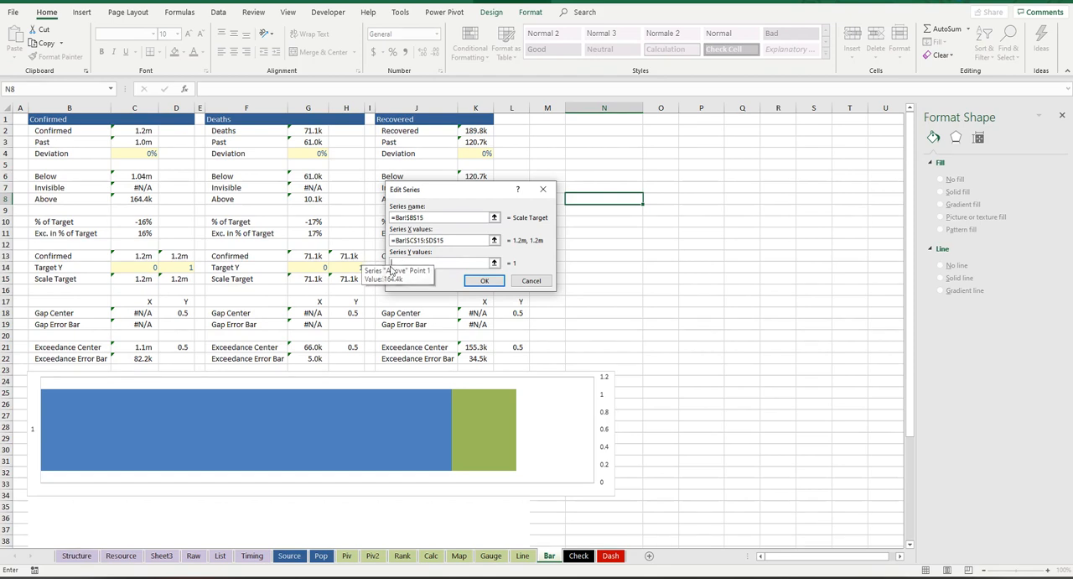
pyautogui.click(138, 267)
pyautogui.moveTo(138, 266); pyautogui.dragTo(178, 267)
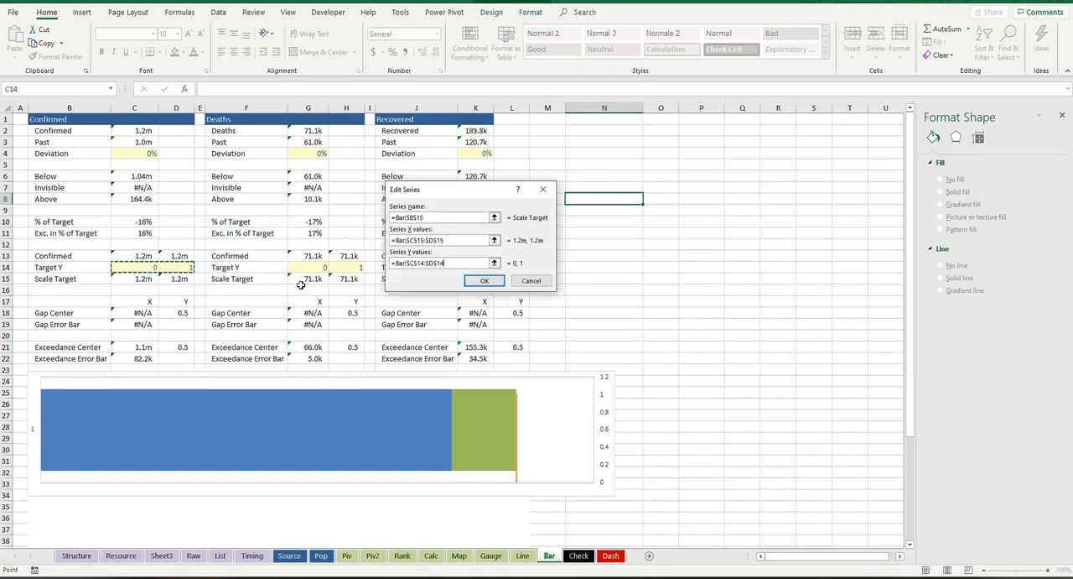
pyautogui.click(493, 284)
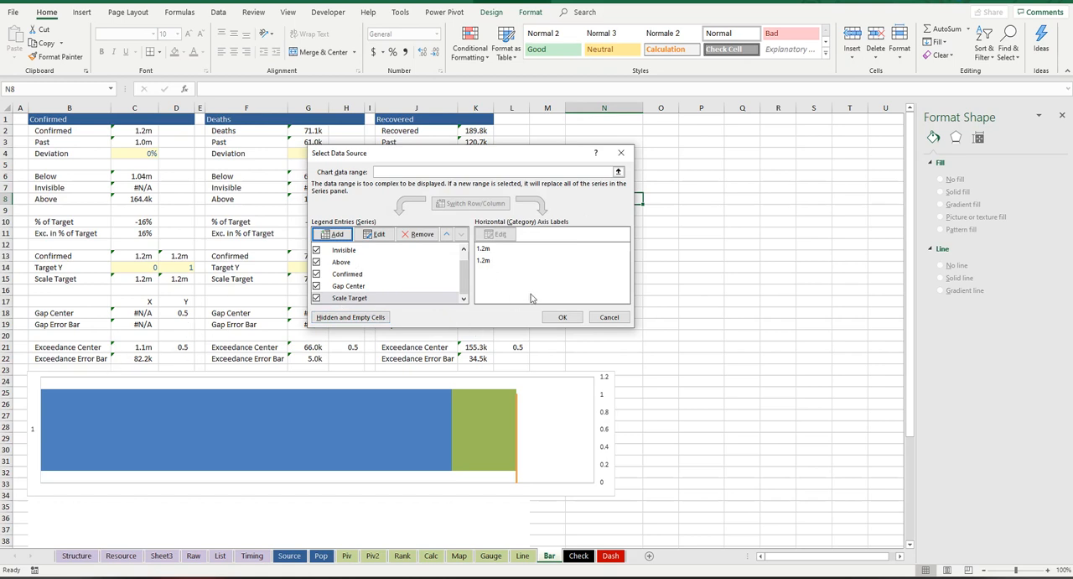
# Step: Add an Exceedance Center series with its name from B21, X value from C21 and Y value from D21, and apply the data source changes
pyautogui.click(337, 236)
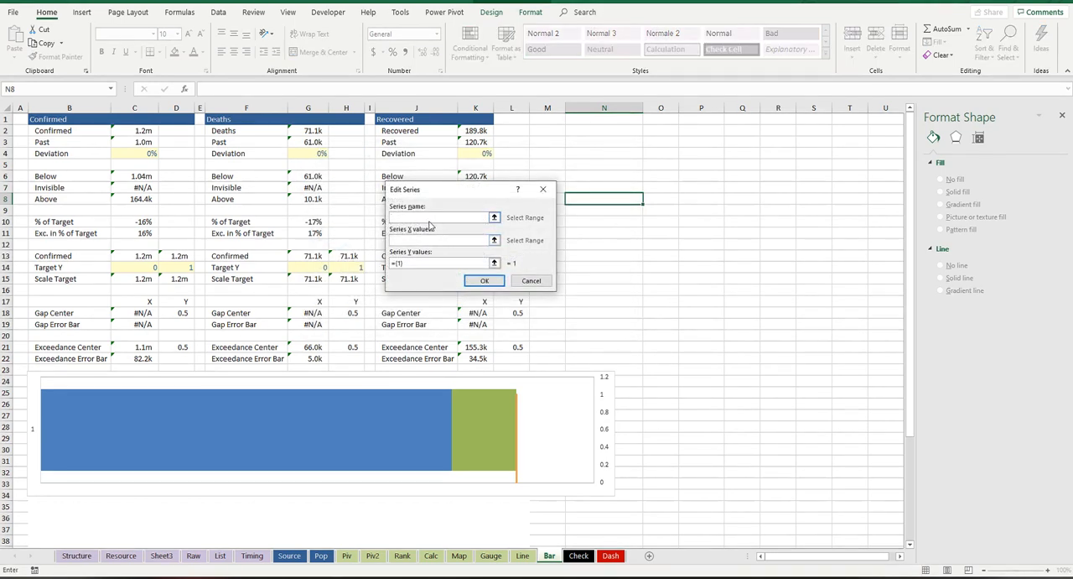
pyautogui.click(86, 344)
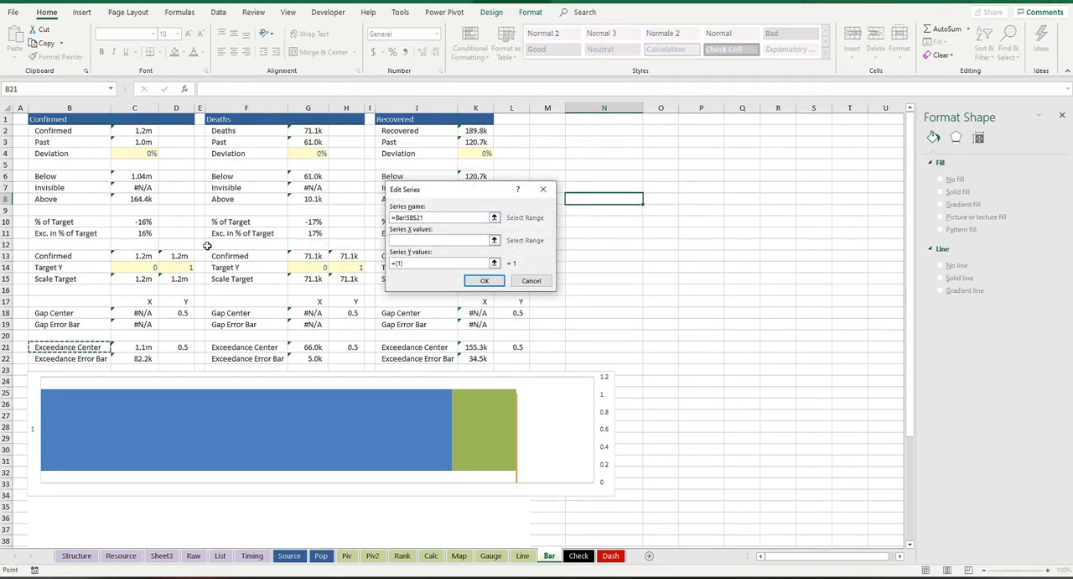
pyautogui.click(433, 238)
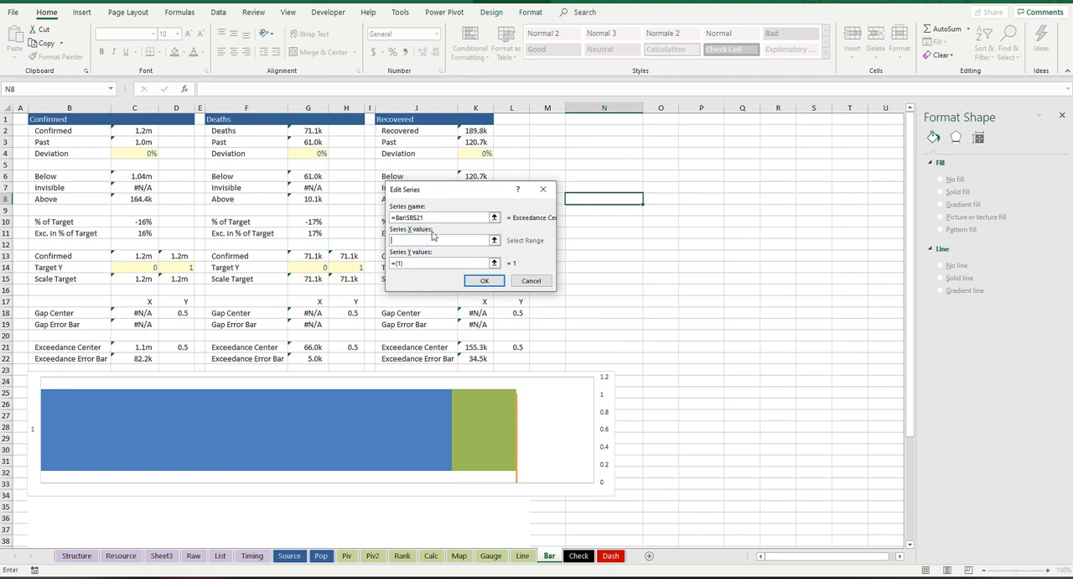
pyautogui.click(147, 347)
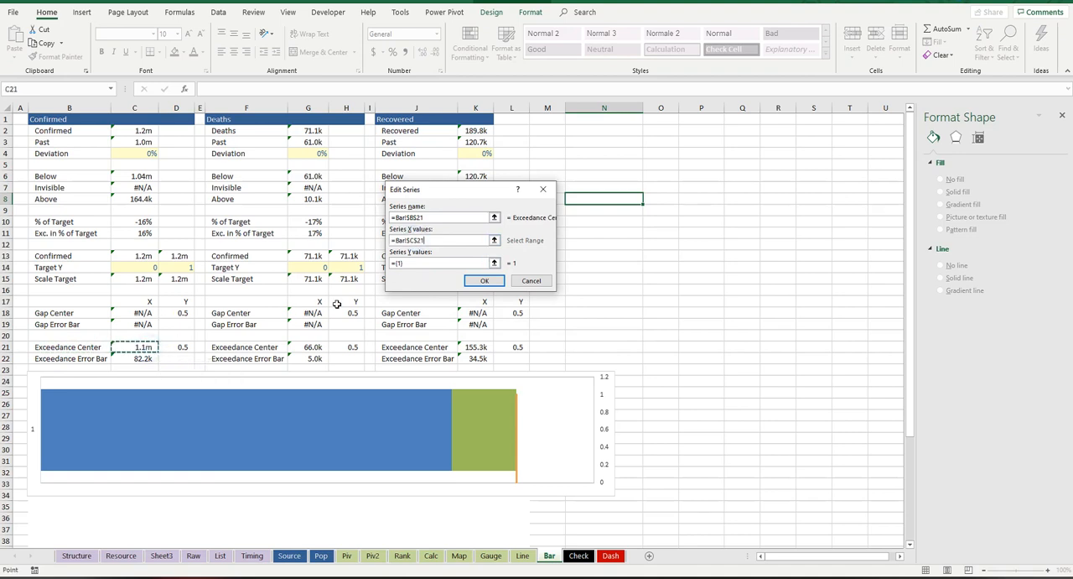
pyautogui.click(432, 262)
pyautogui.press('BackSpace')
pyautogui.press('BackSpace')
pyautogui.press('BackSpace')
pyautogui.press('BackSpace')
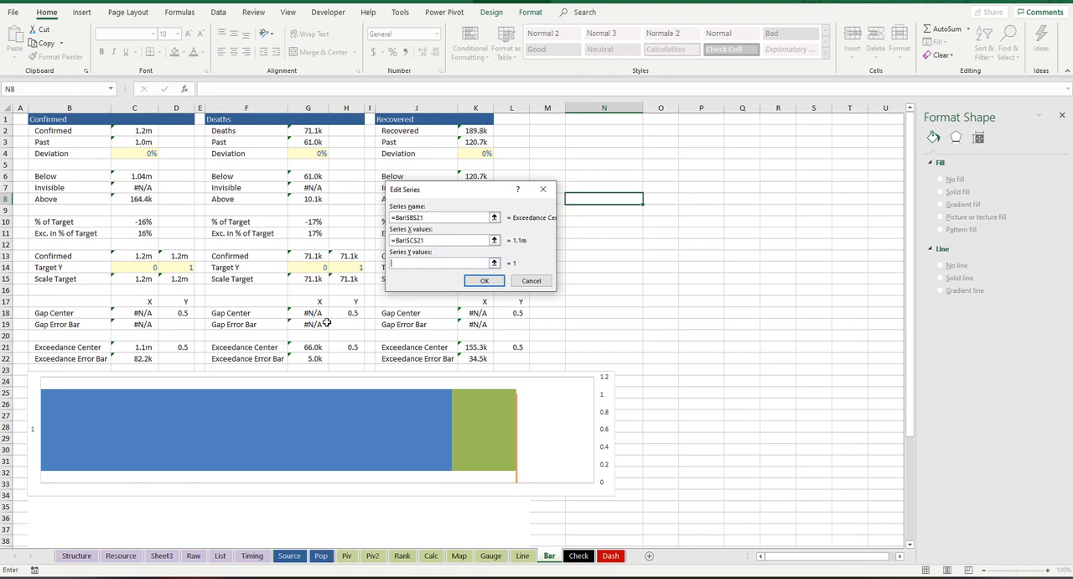
pyautogui.click(180, 349)
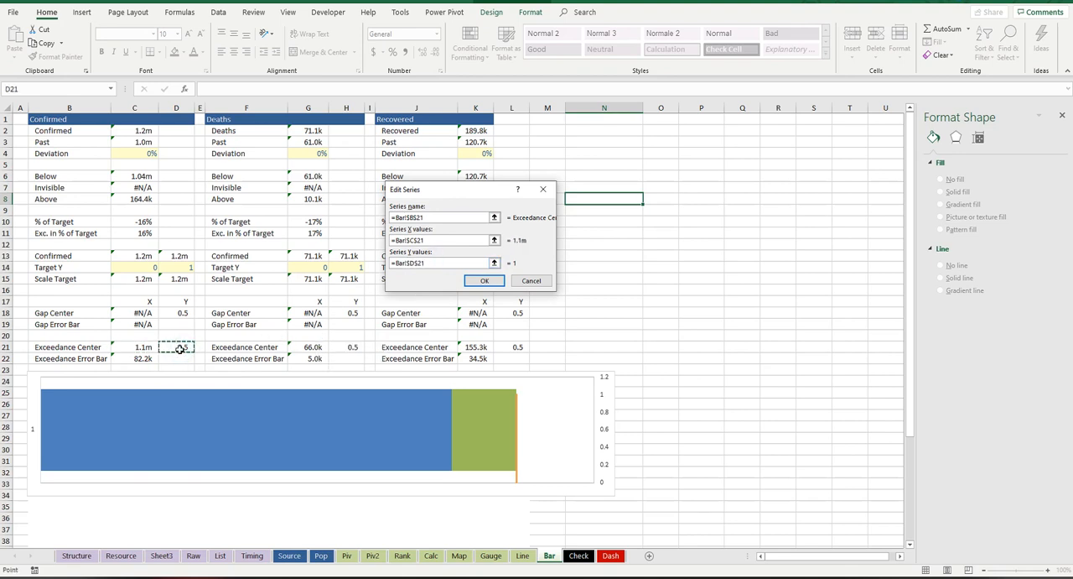
pyautogui.click(487, 281)
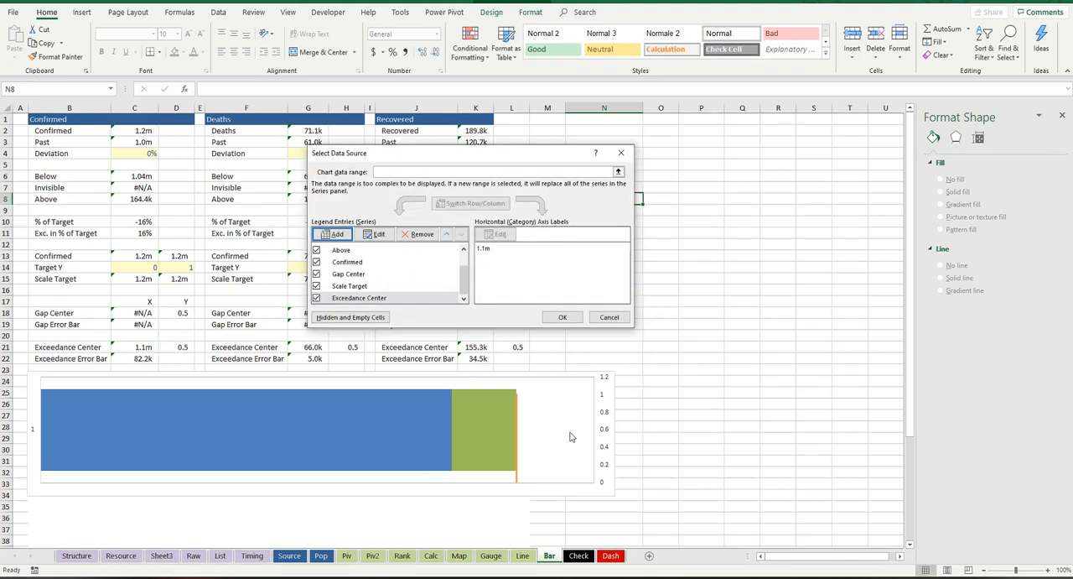
pyautogui.click(563, 318)
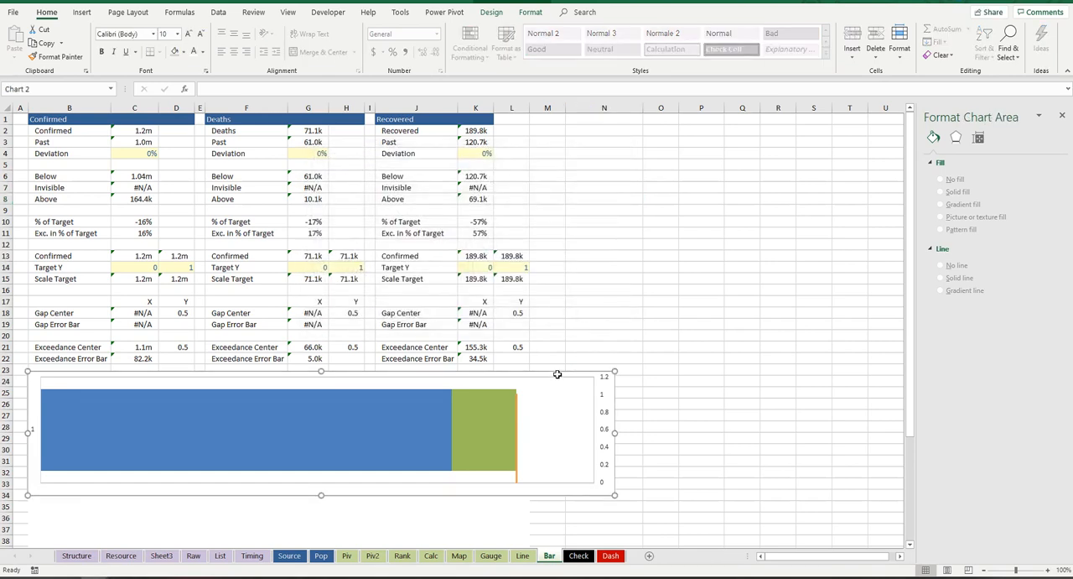
# Step: Set the maximum bound of the chart's secondary vertical axis to 1
pyautogui.moveTo(555, 373); pyautogui.dragTo(598, 355)
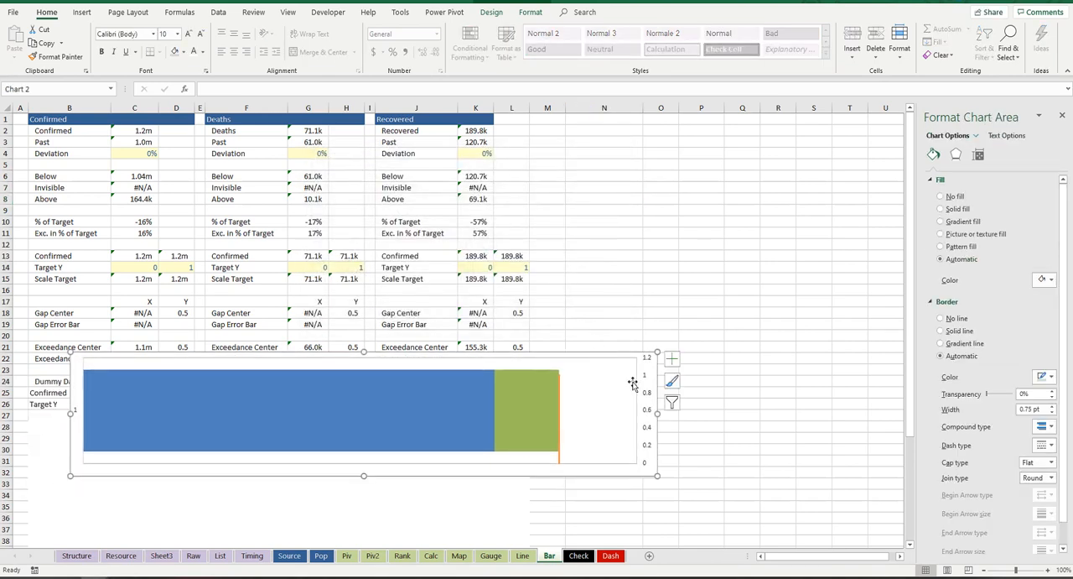
pyautogui.click(646, 380)
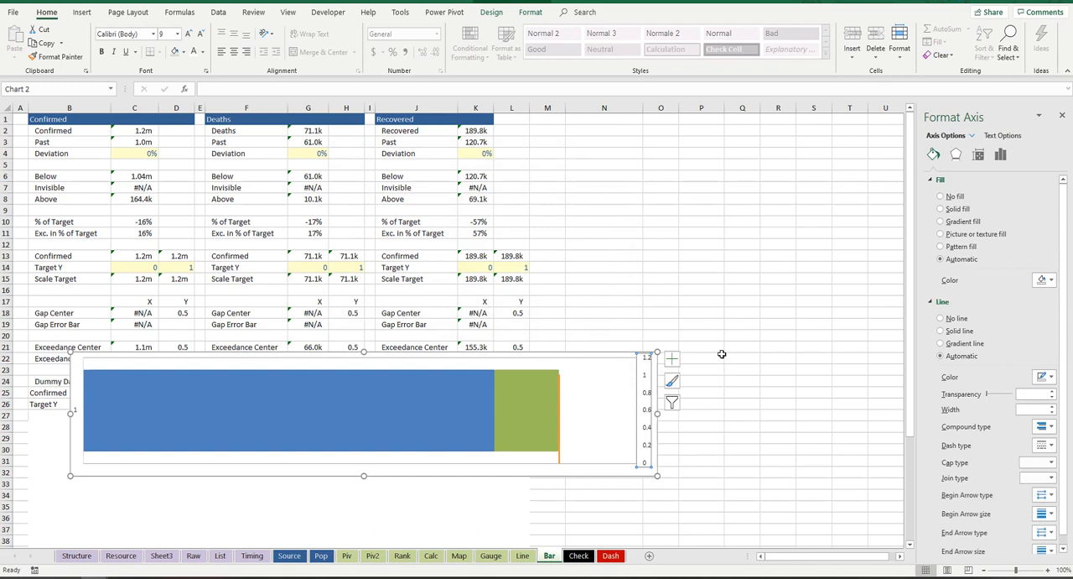
pyautogui.click(1000, 154)
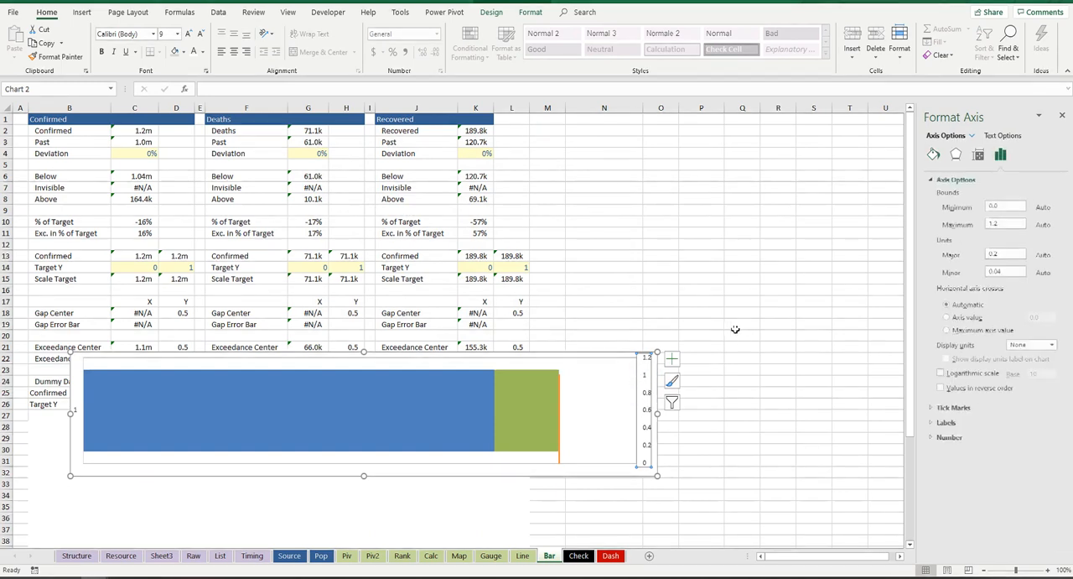
pyautogui.click(1003, 222)
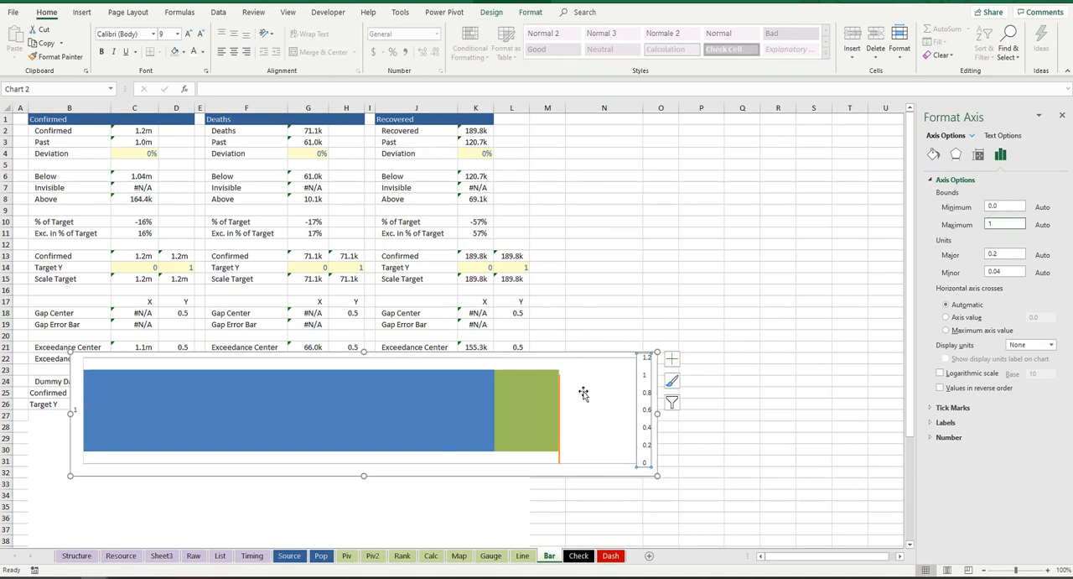
pyautogui.press('Return')
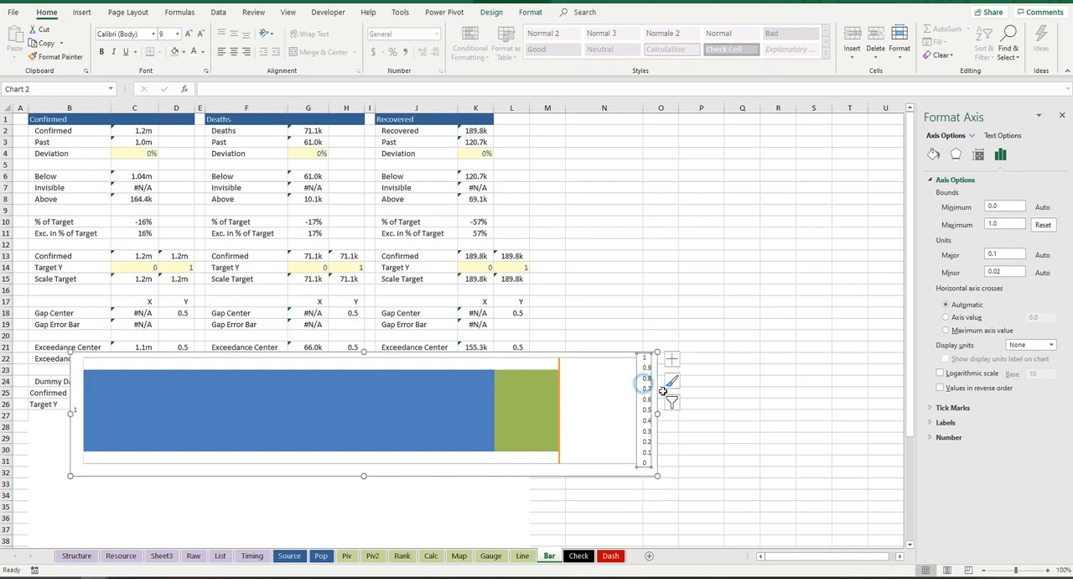
# Step: Delete the secondary and primary vertical axes from the bar chart
pyautogui.click(621, 403)
pyautogui.click(75, 413)
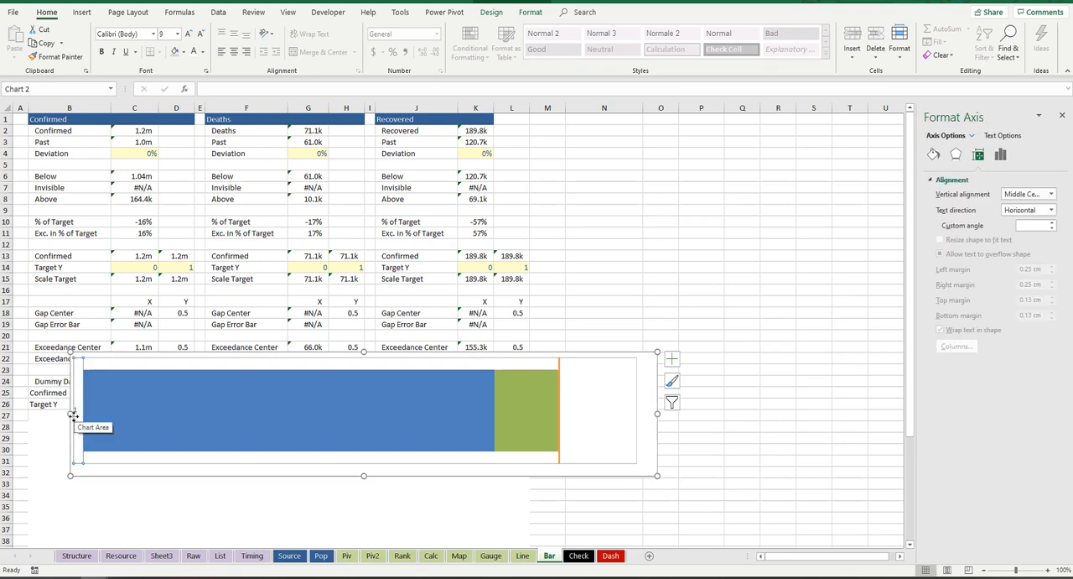
pyautogui.press('Delete')
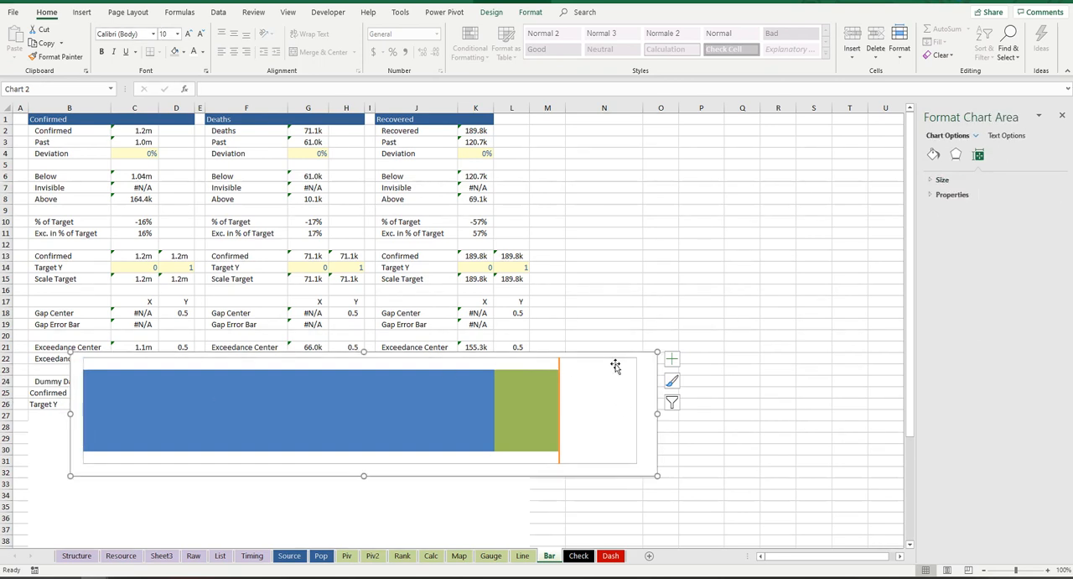
# Step: Make the Scale Target series a solid dark red line and move the chart down so it starts at row 23, below the data
pyautogui.click(560, 363)
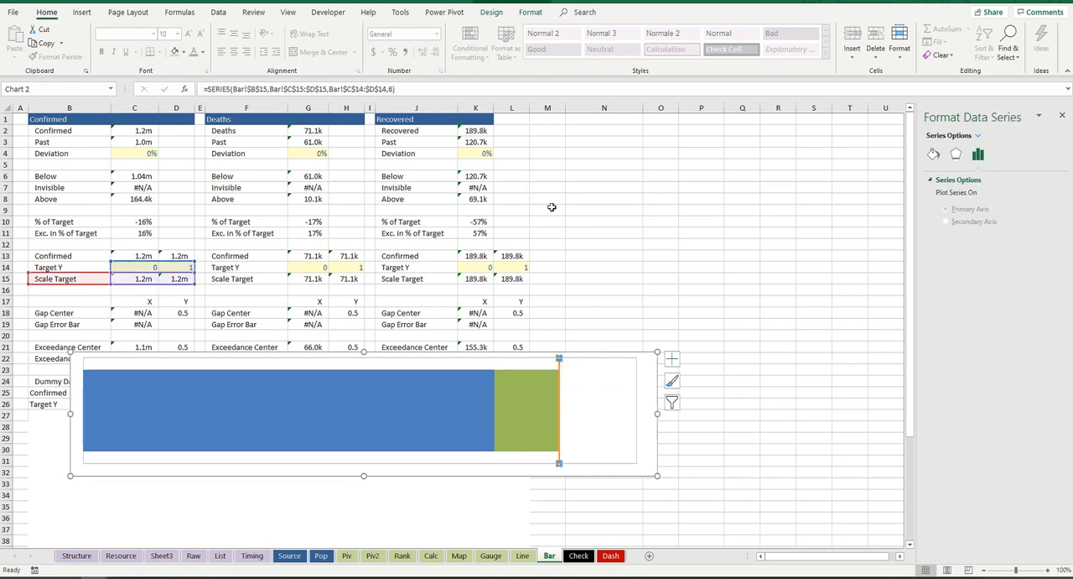
pyautogui.click(933, 154)
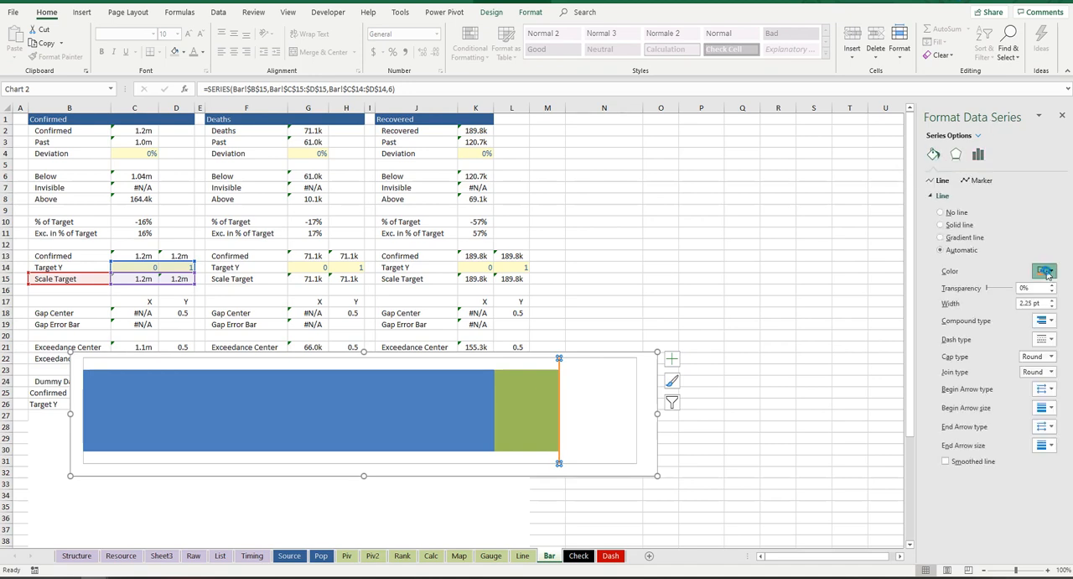
pyautogui.click(1045, 270)
pyautogui.click(984, 361)
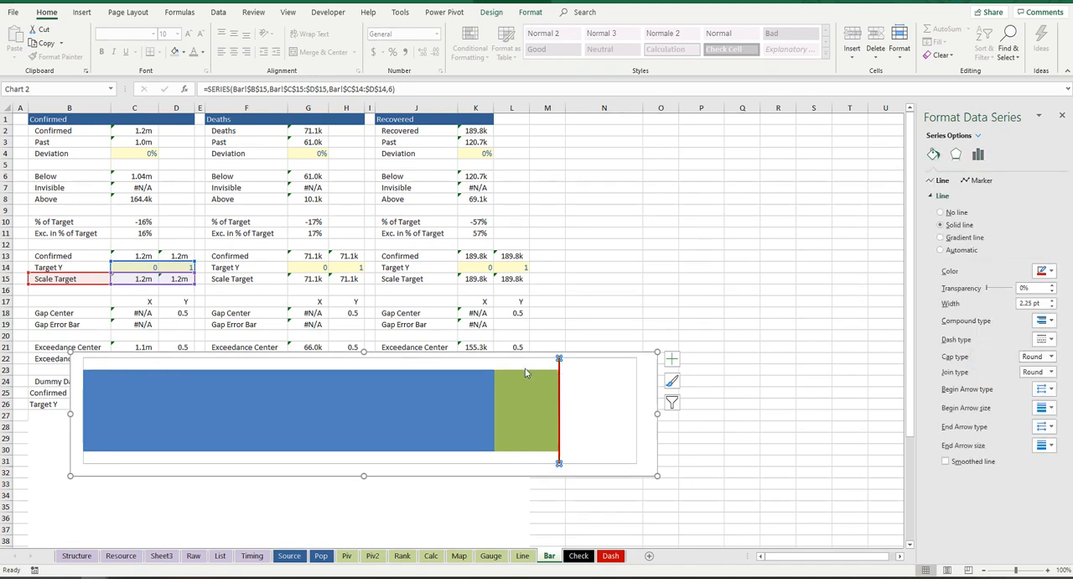
pyautogui.moveTo(618, 352); pyautogui.dragTo(629, 368)
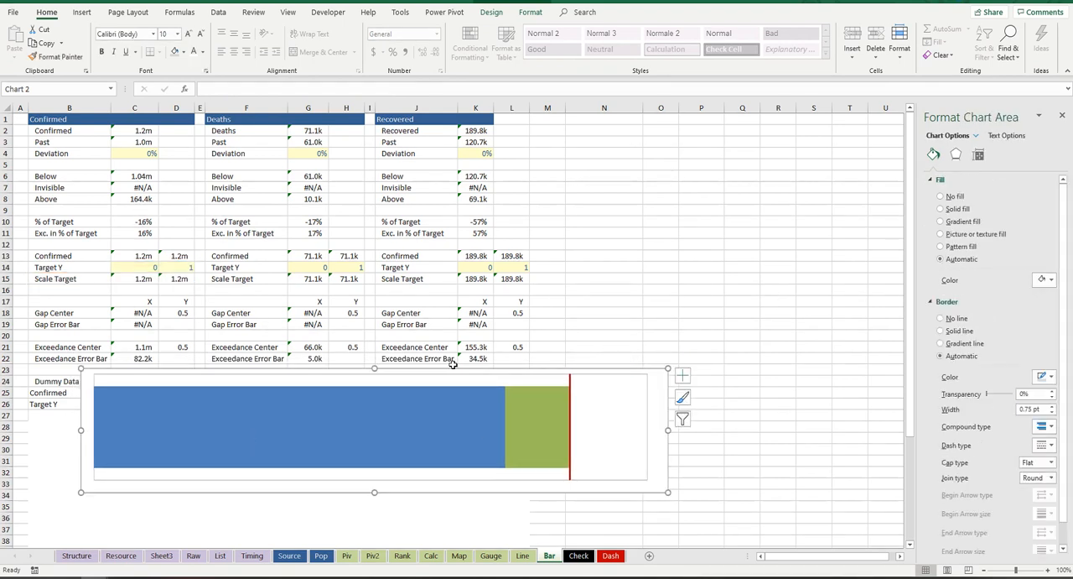
pyautogui.click(570, 425)
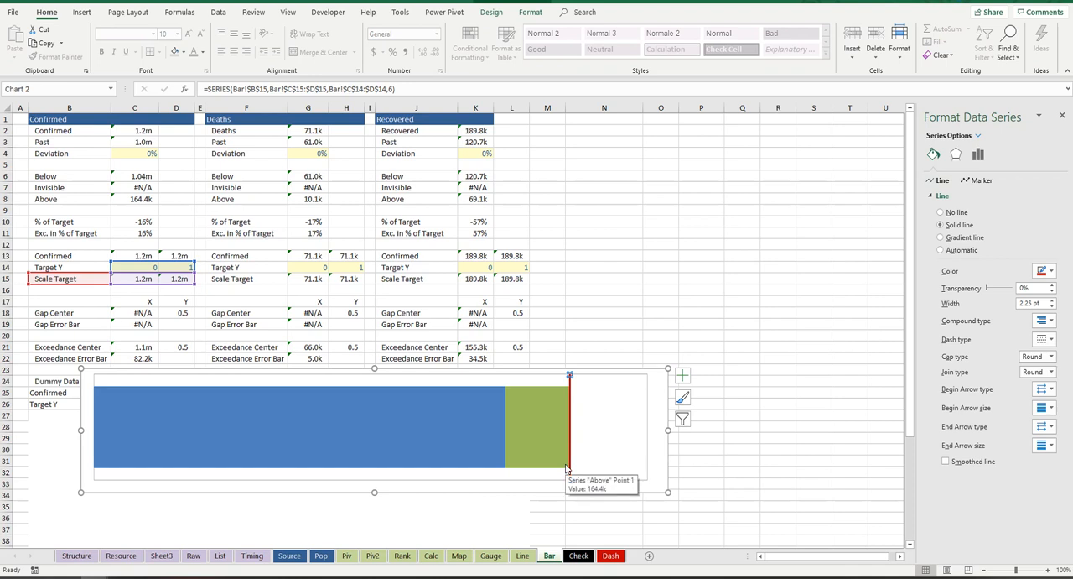
pyautogui.hotkey('alt', 'Tab')
pyautogui.press('super+Tab')
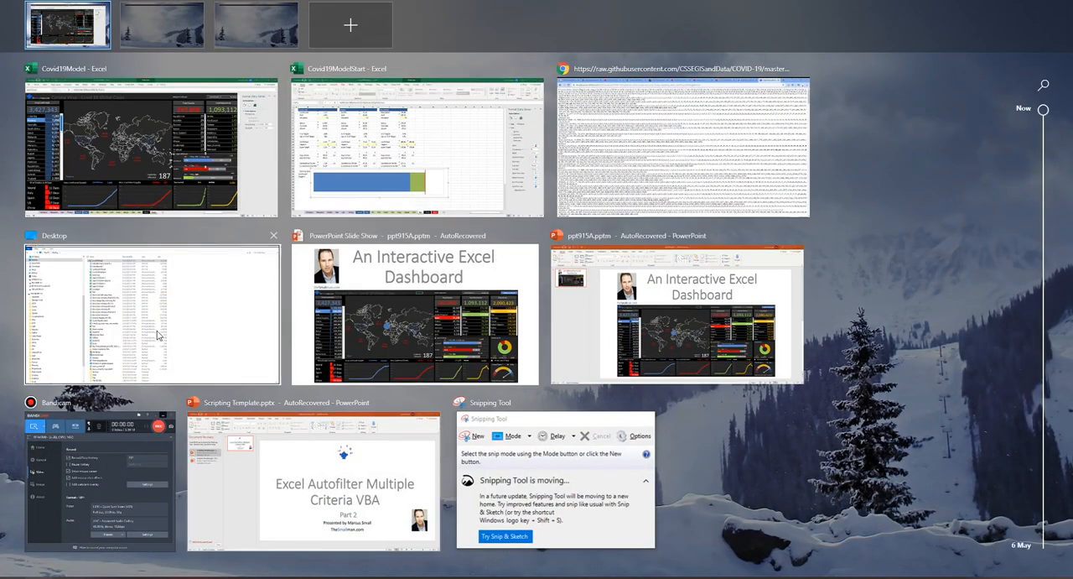
pyautogui.click(382, 151)
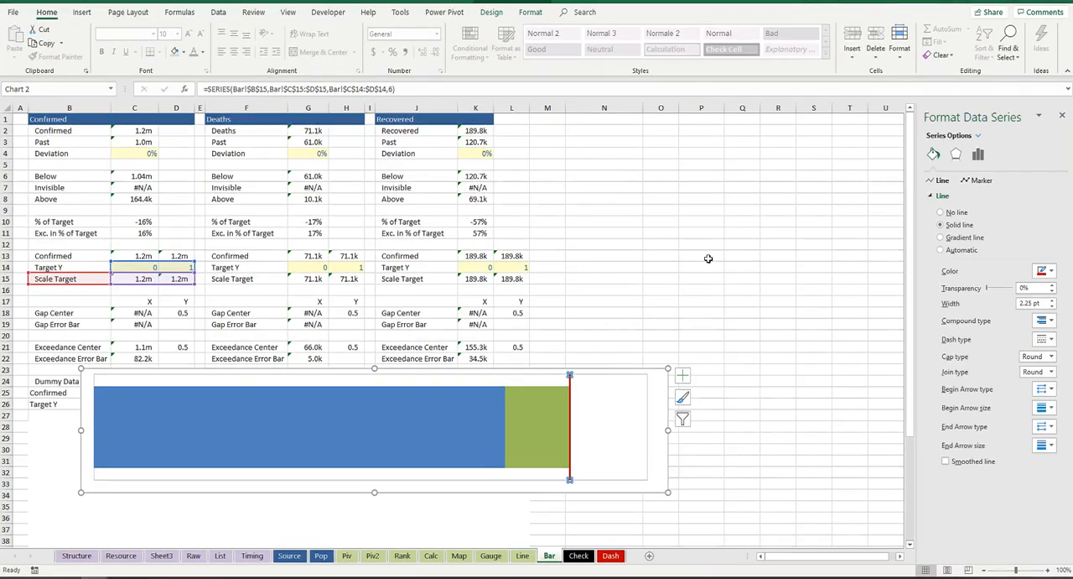
# Step: Inspect the source ranges of the bar chart's Exceedance Center, Scale Target, Confirmed and Gap Center series by selecting them in the chart
pyautogui.click(536, 425)
pyautogui.moveTo(546, 426)
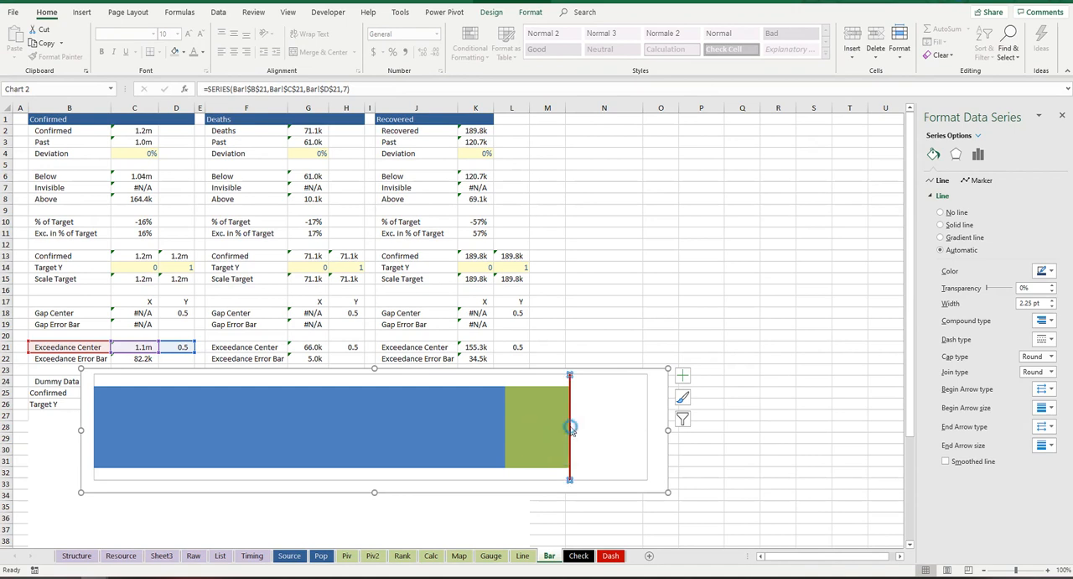
pyautogui.click(570, 426)
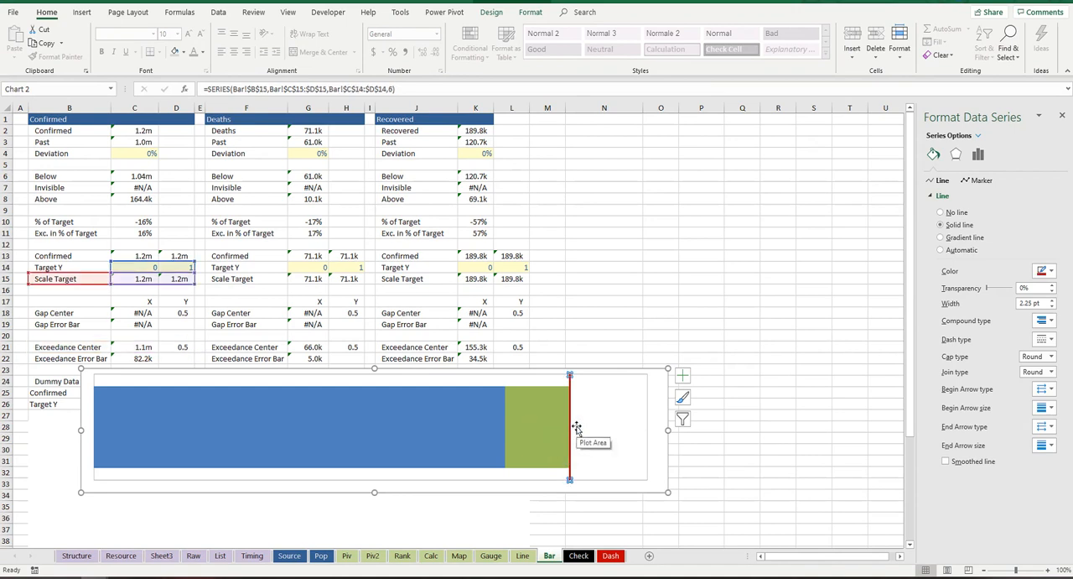
pyautogui.hotkey('ctrl', 'c')
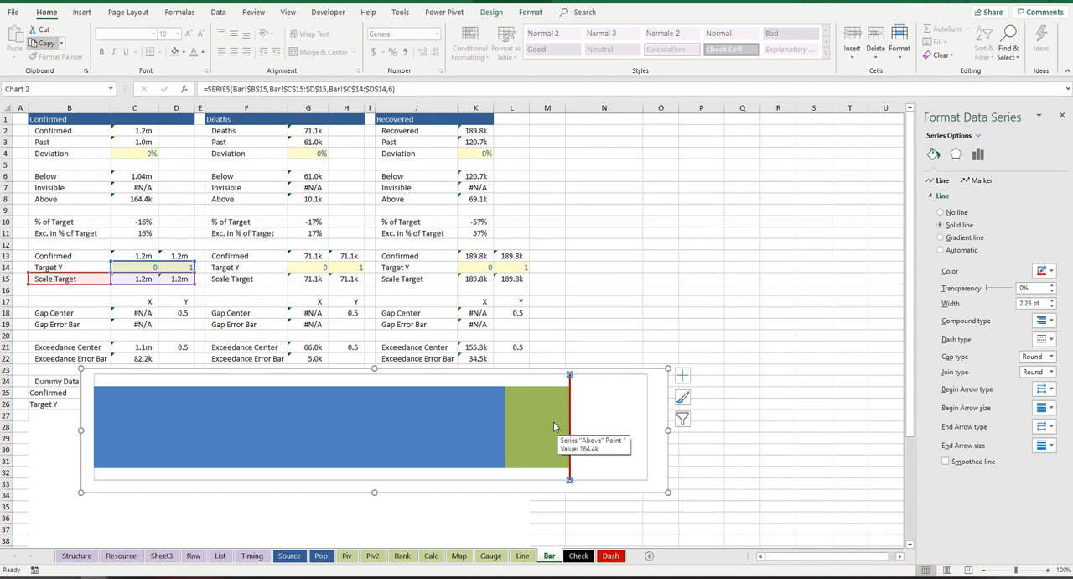
pyautogui.click(532, 415)
pyautogui.press('Up')
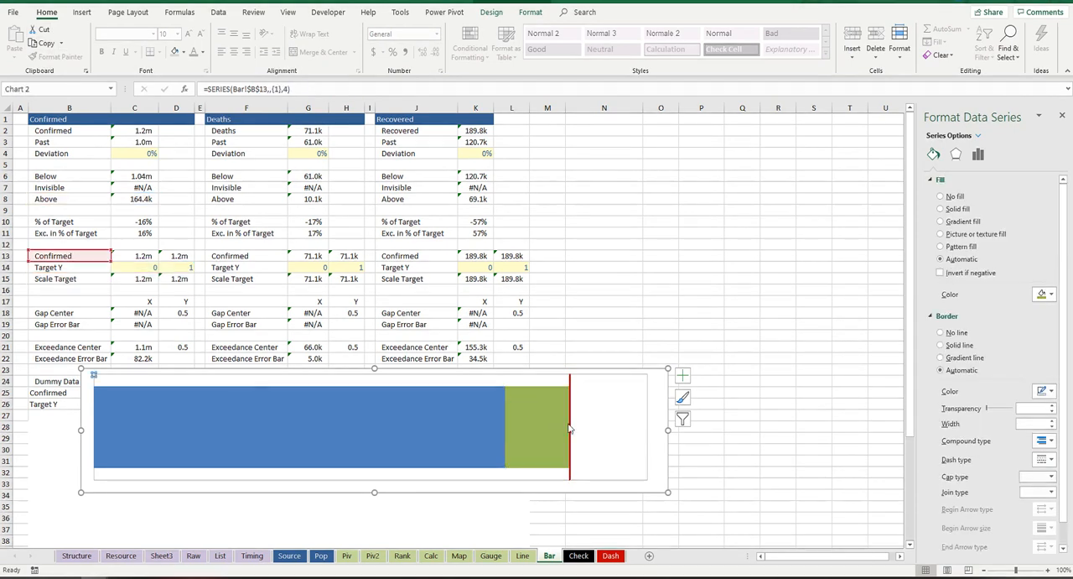
pyautogui.press('Up')
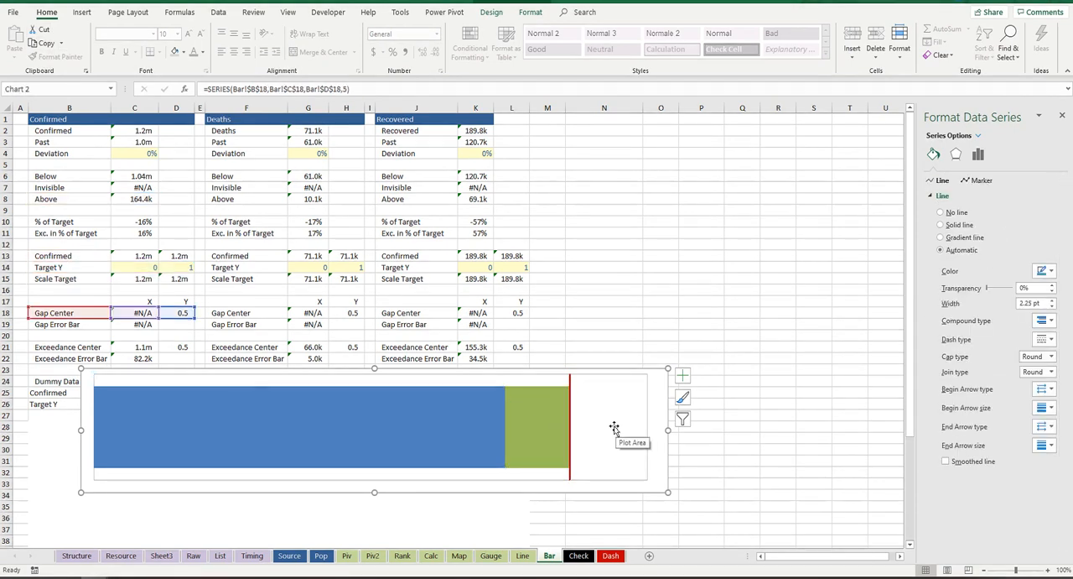
pyautogui.click(557, 430)
pyautogui.click(540, 426)
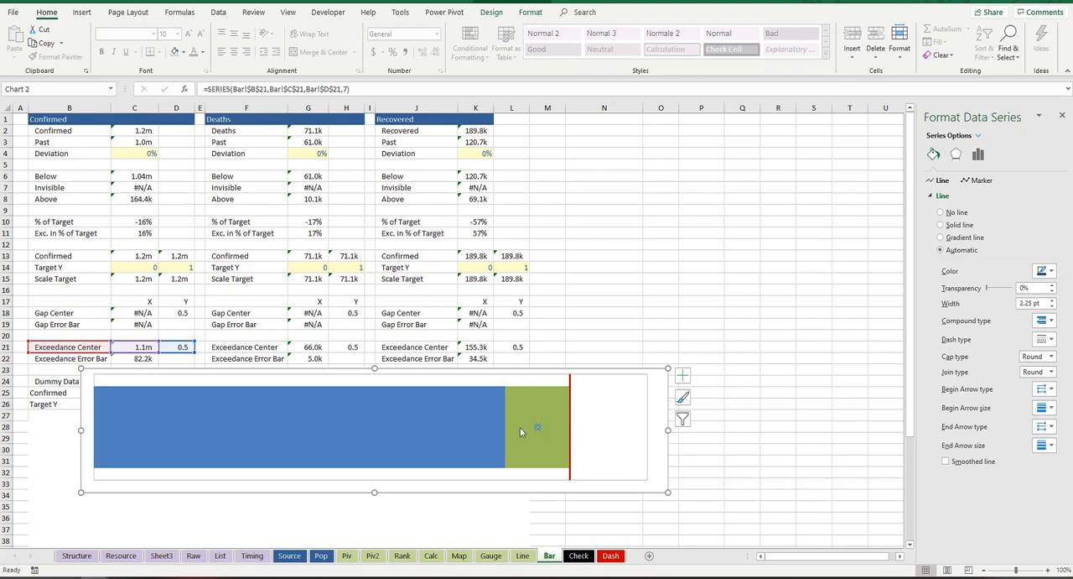
# Step: Step through the chart's series in order, starting from Below and ending with the Exceedance Center series selected
pyautogui.click(471, 431)
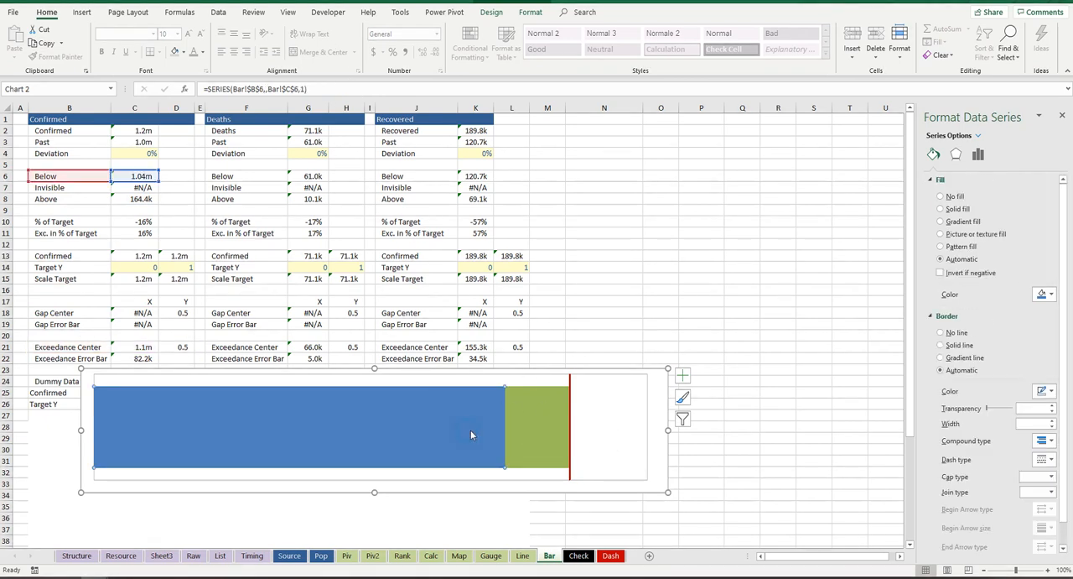
pyautogui.press('Up')
pyautogui.press('Up')
pyautogui.press('Up')
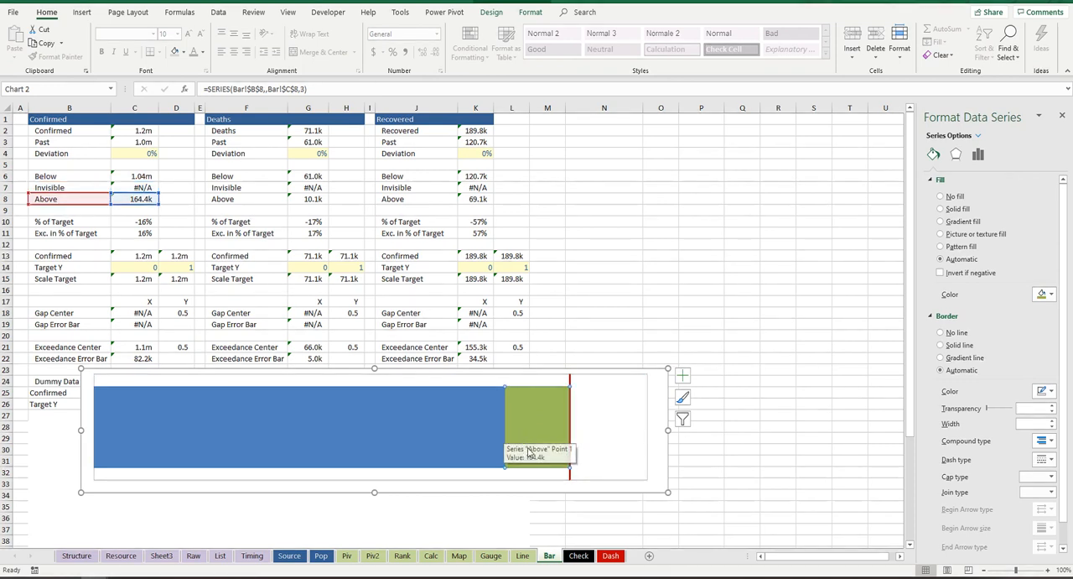
pyautogui.press('Up')
pyautogui.press('Up')
pyautogui.press('Up')
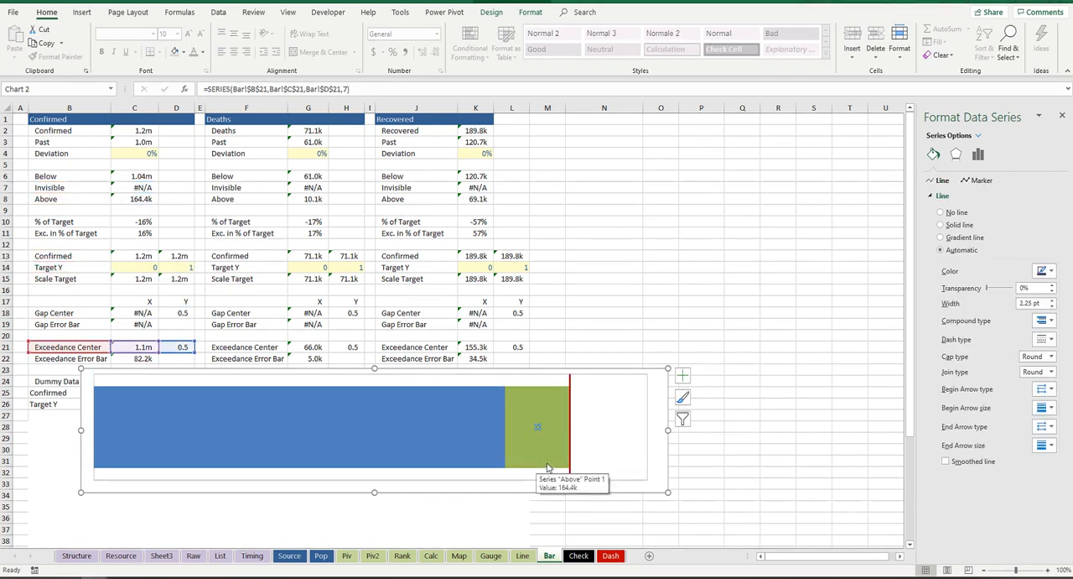
pyautogui.click(483, 427)
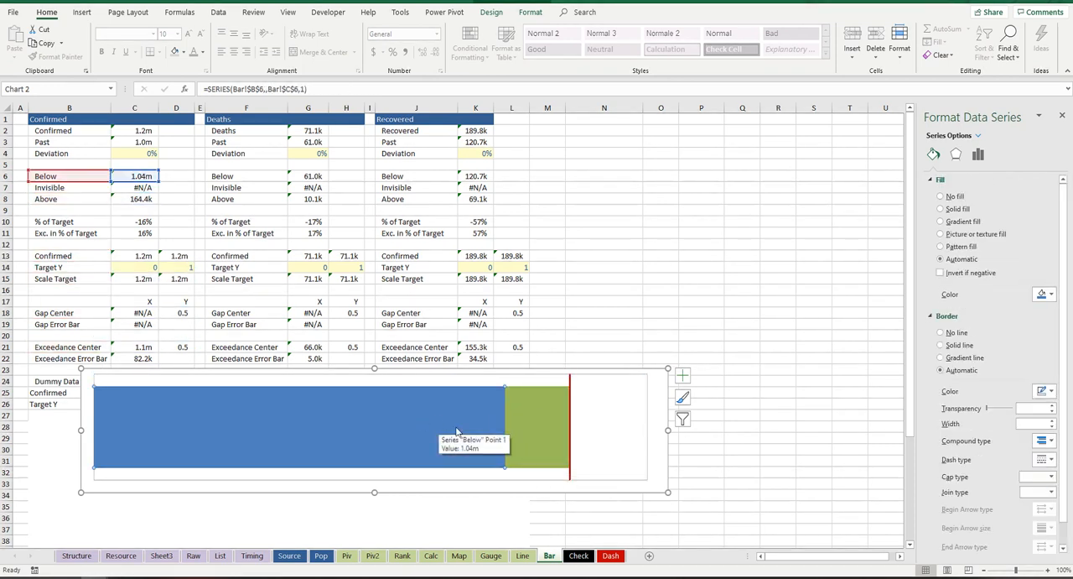
pyautogui.press('Up')
pyautogui.press('Up')
pyautogui.press('Up')
pyautogui.press('Up')
pyautogui.press('Up')
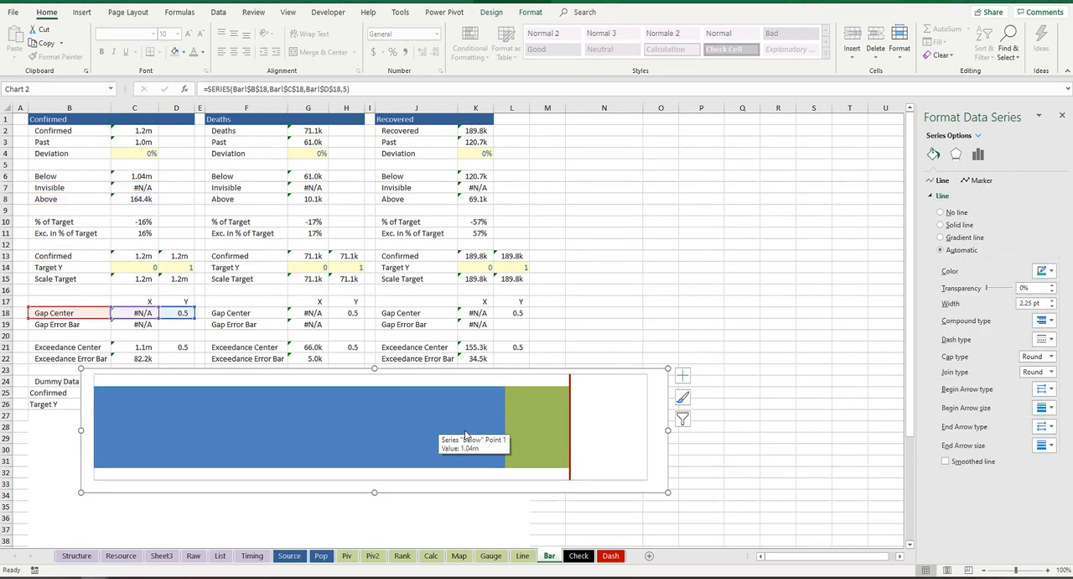
pyautogui.press('Up')
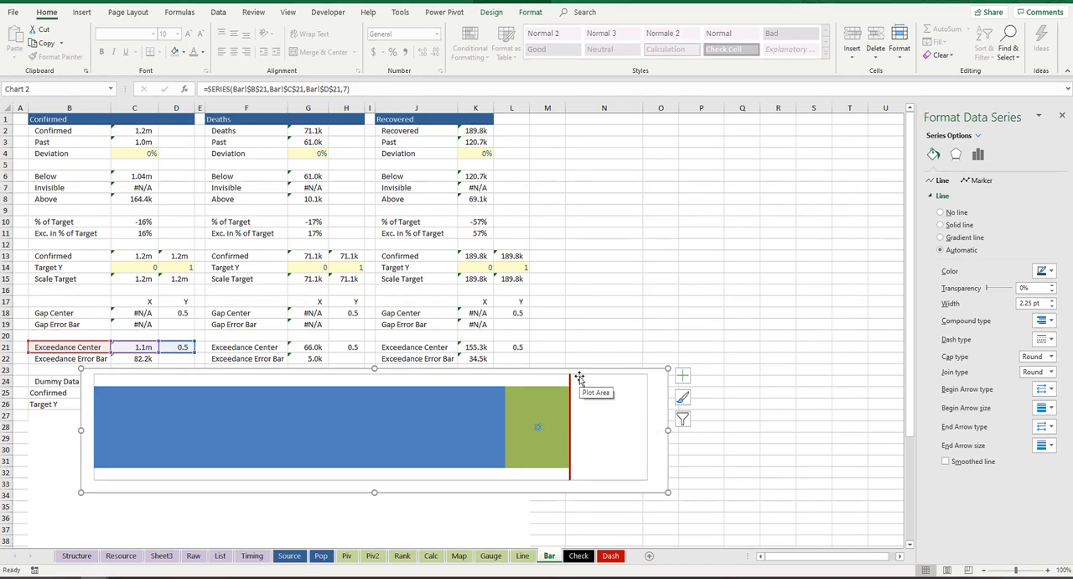
# Step: Add percentage error bars to the Exceedance Center series of the Confirmed bar chart
pyautogui.click(491, 13)
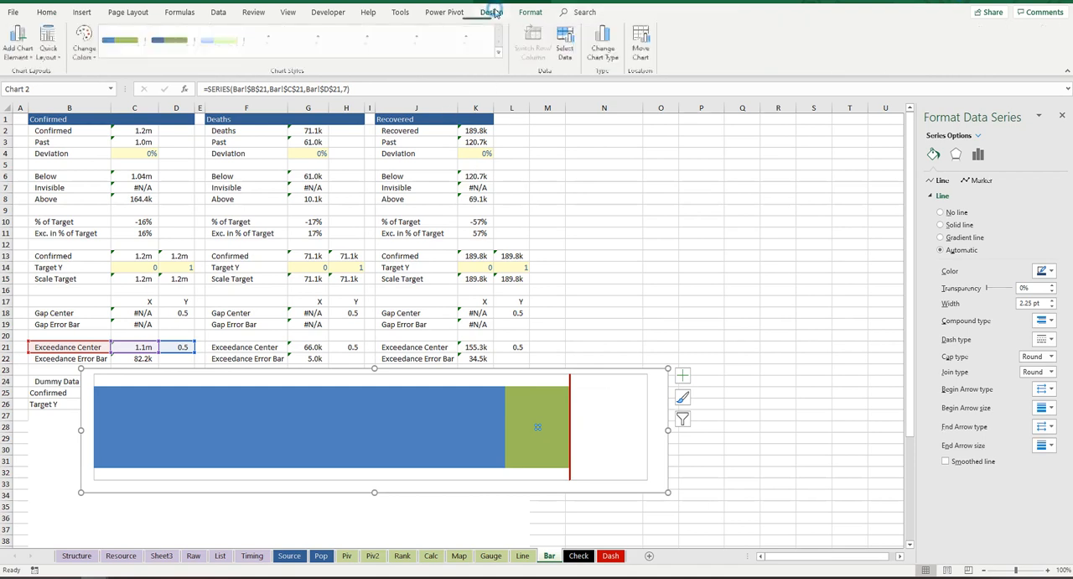
pyautogui.click(28, 48)
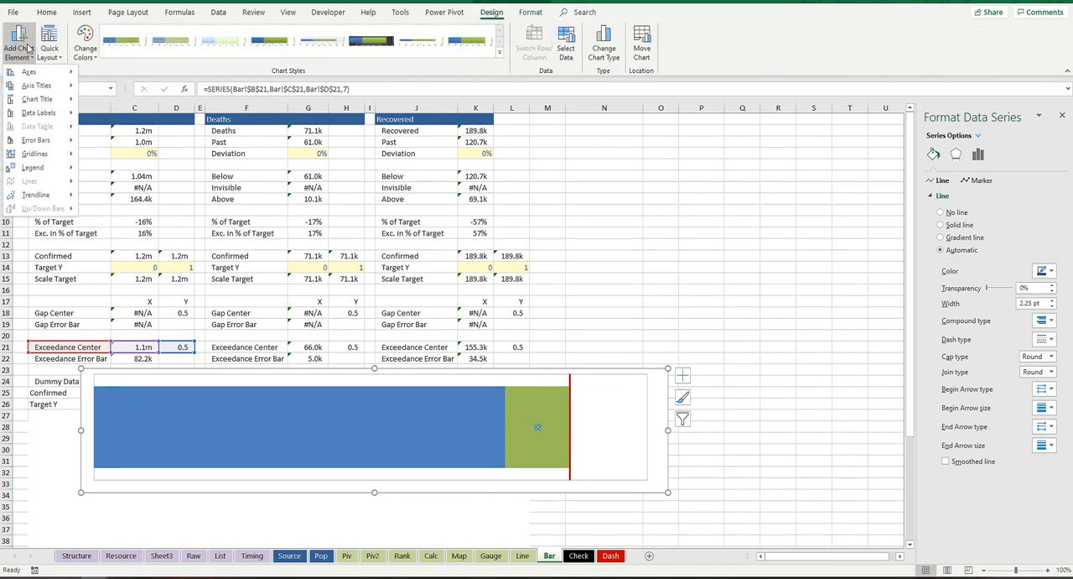
pyautogui.moveTo(60, 141)
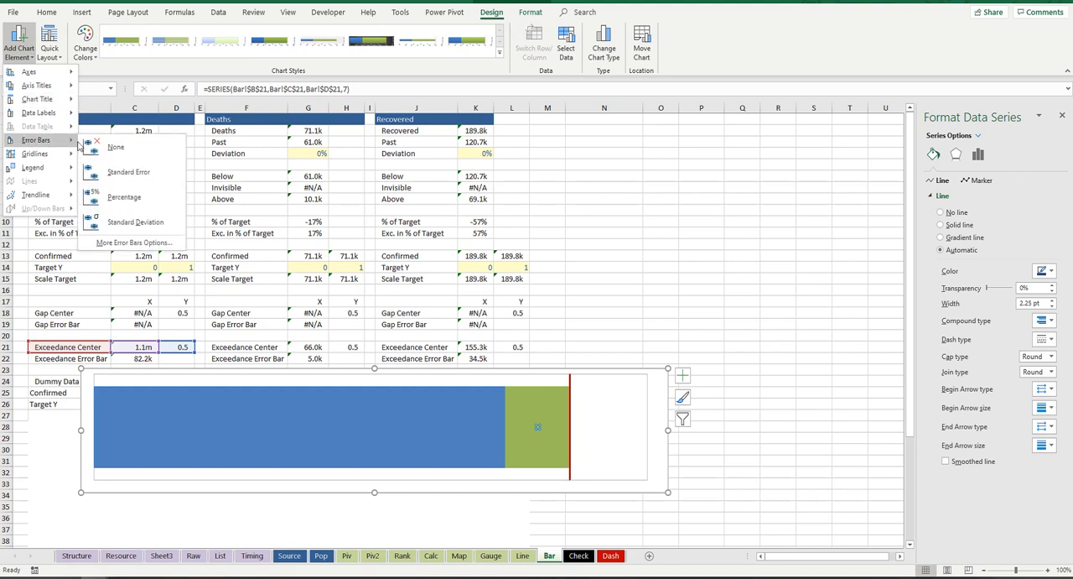
pyautogui.click(152, 206)
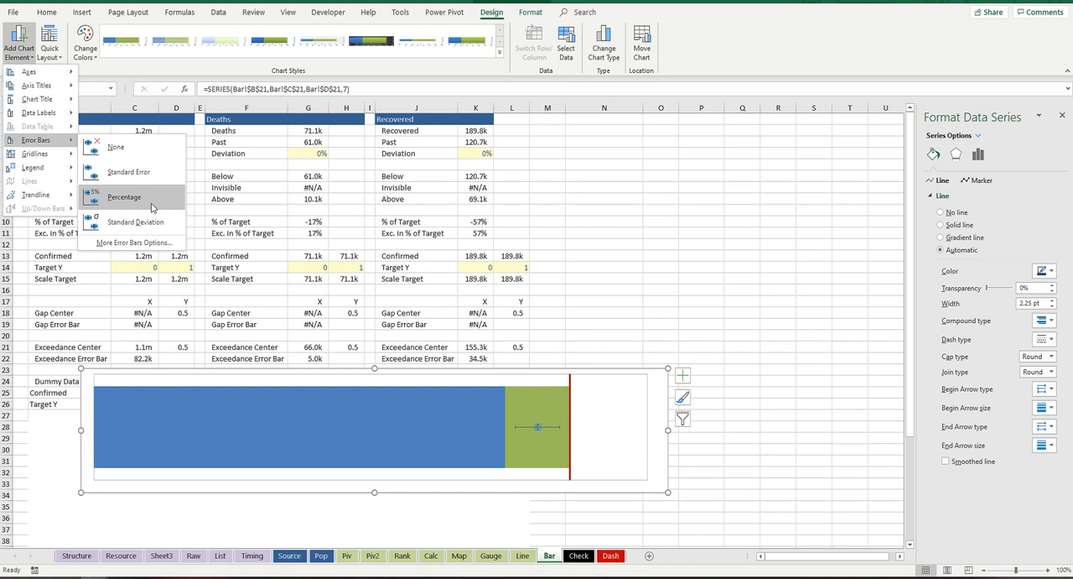
pyautogui.click(152, 207)
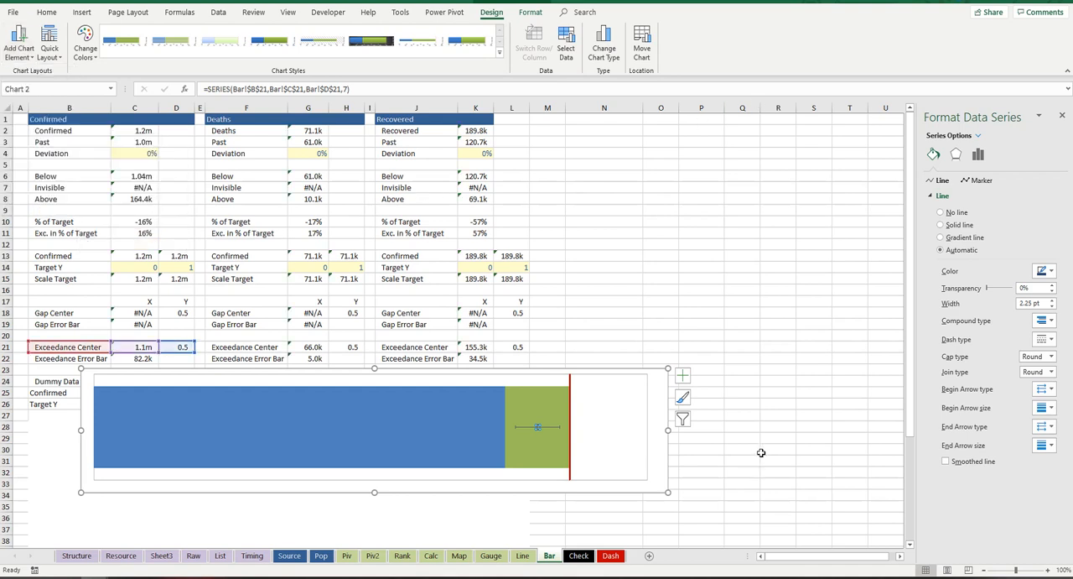
# Step: Give the Exceedance Center's horizontal error bars no cap and custom positive and negative error values, both taken from cell C22
pyautogui.click(551, 428)
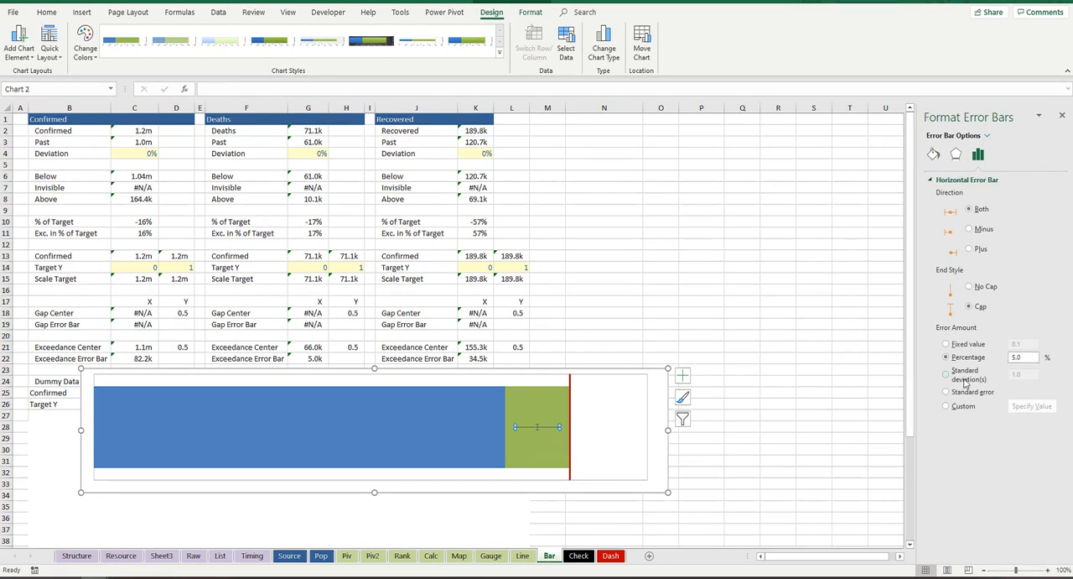
pyautogui.click(947, 407)
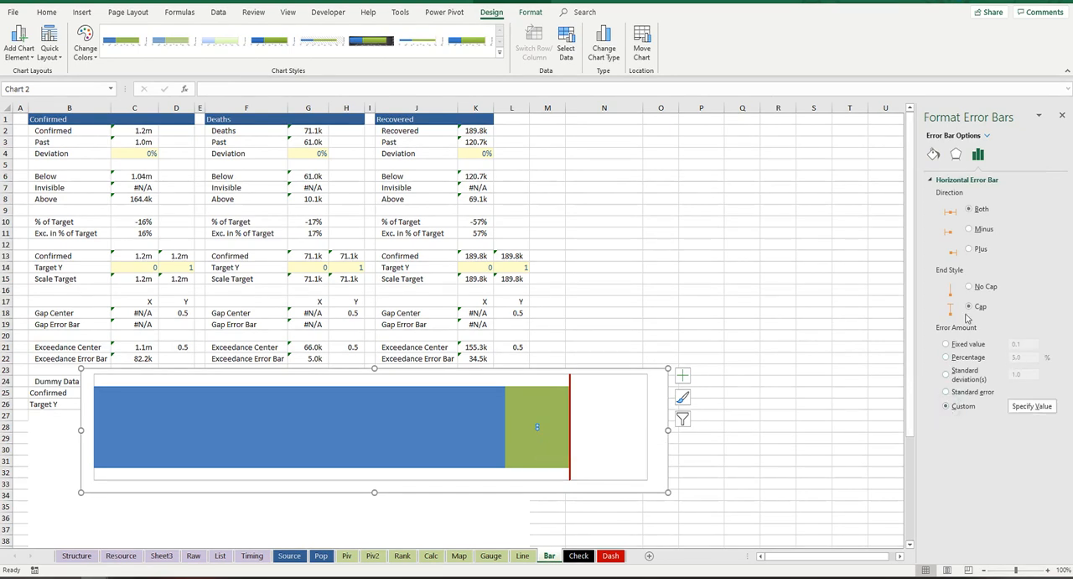
pyautogui.click(971, 287)
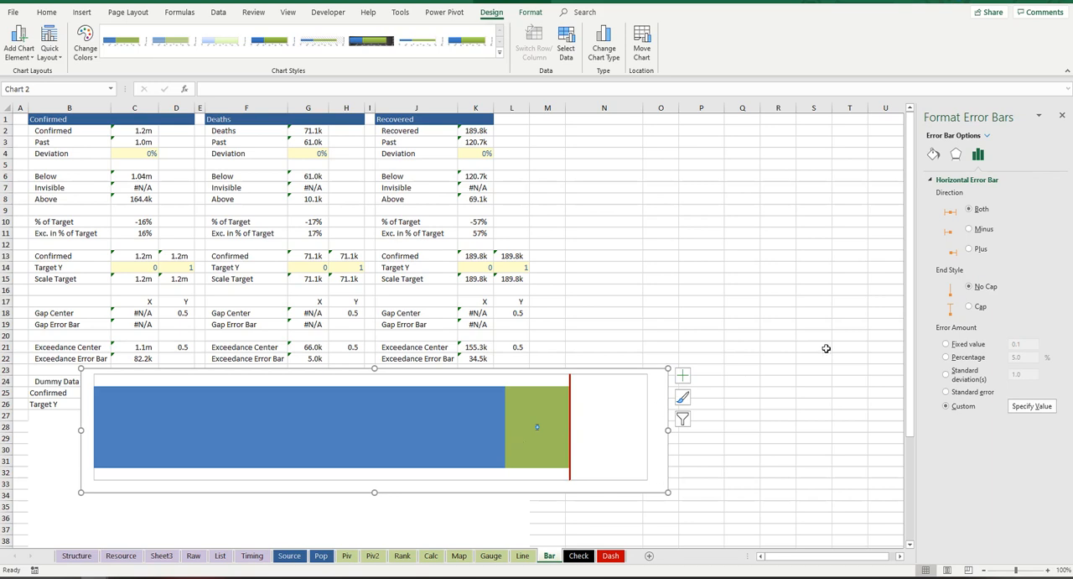
pyautogui.click(1044, 408)
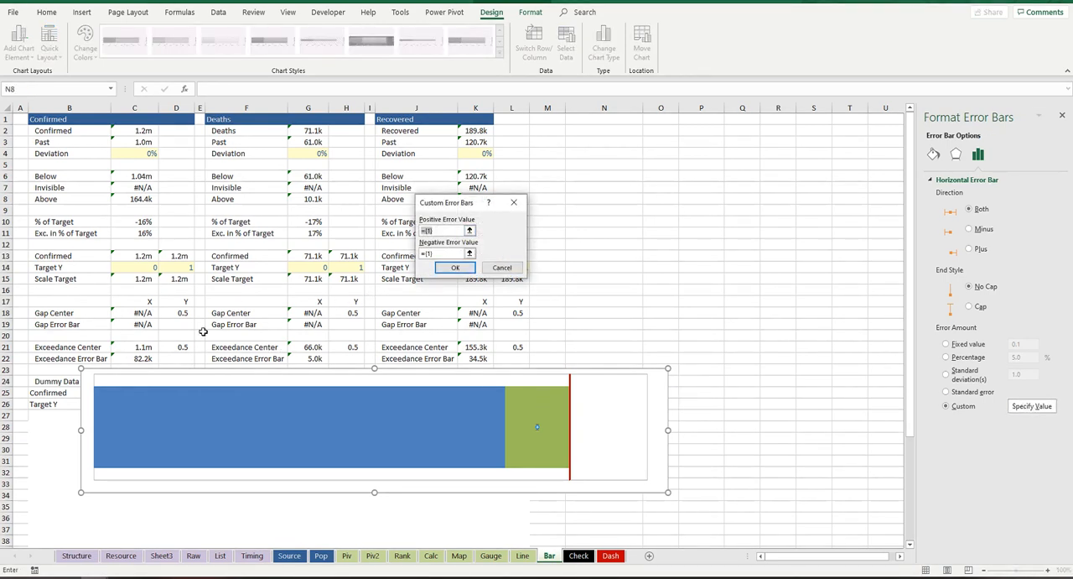
pyautogui.click(143, 358)
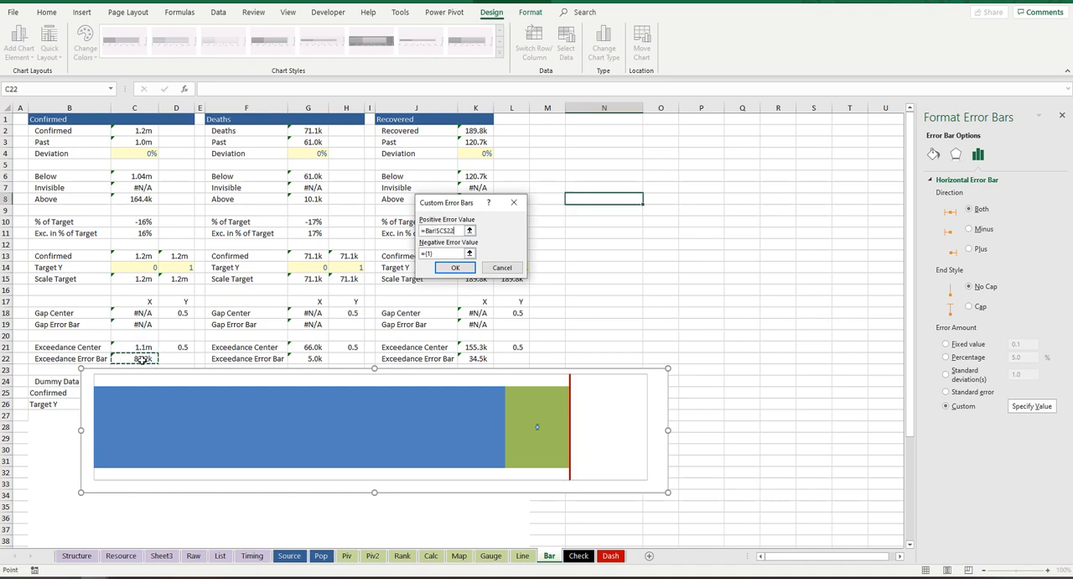
pyautogui.moveTo(444, 255); pyautogui.dragTo(426, 252)
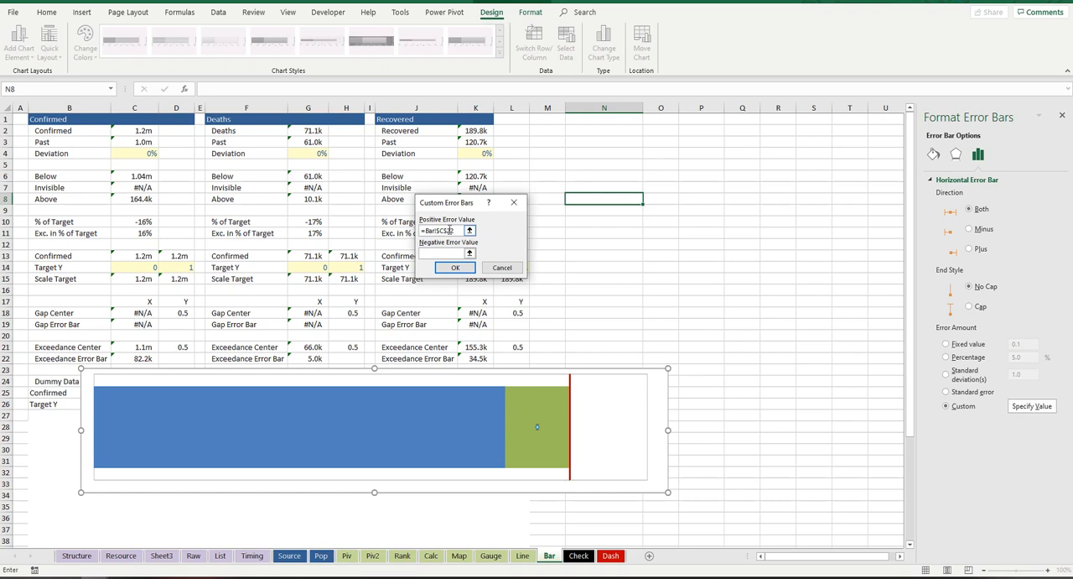
pyautogui.click(141, 356)
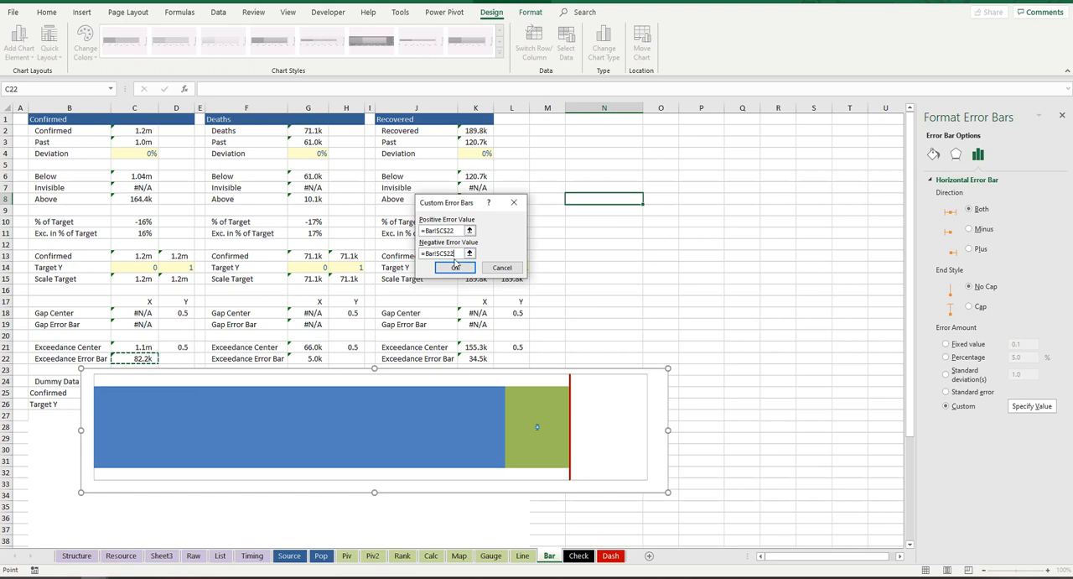
pyautogui.moveTo(460, 231); pyautogui.dragTo(413, 233)
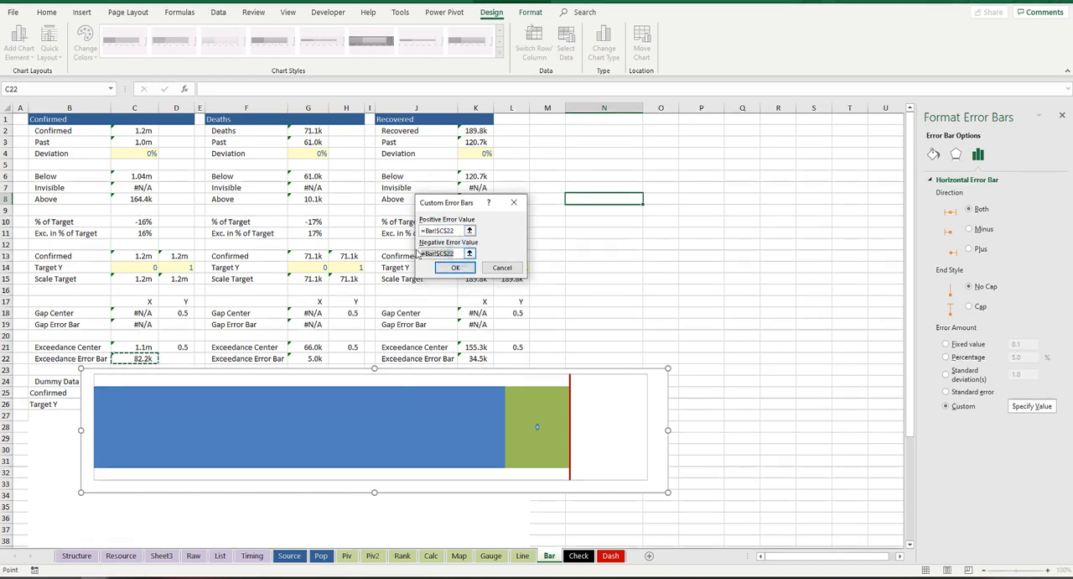
pyautogui.click(455, 267)
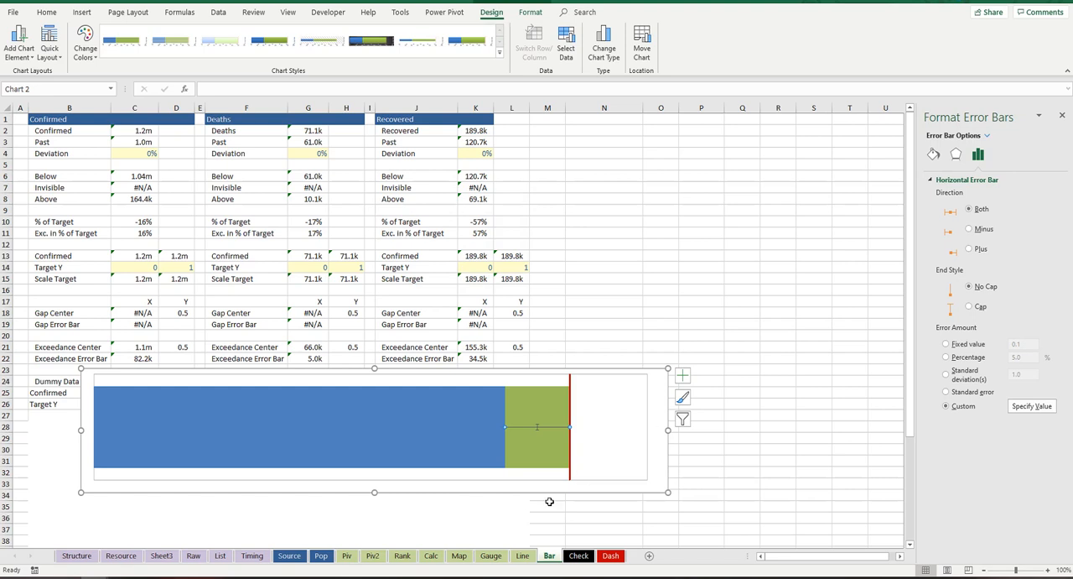
# Step: Format the Exceedance Center's horizontal error bars as a white line with arrowheads at both ends
pyautogui.click(540, 428)
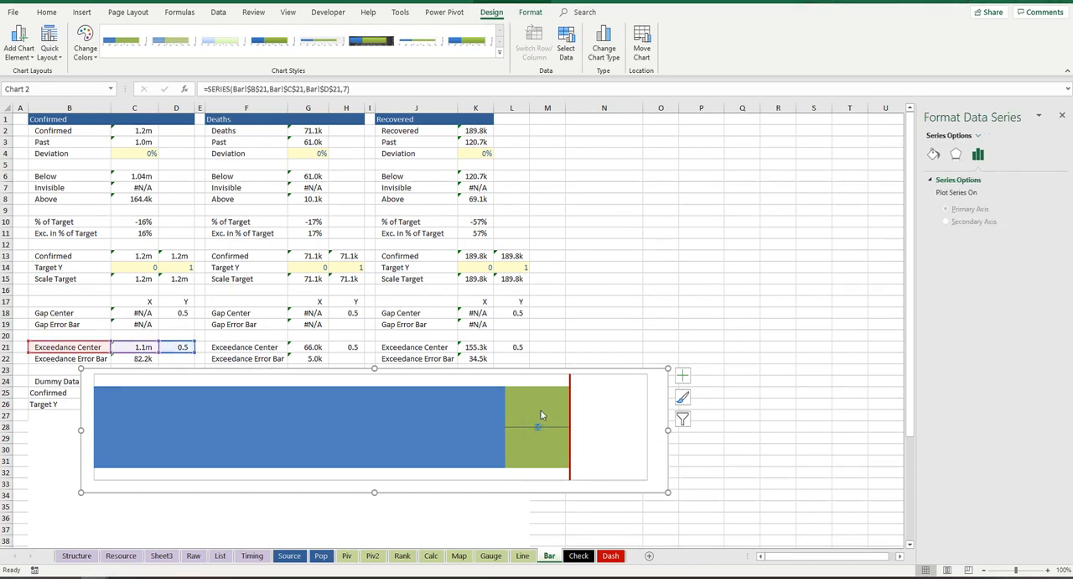
pyautogui.click(552, 433)
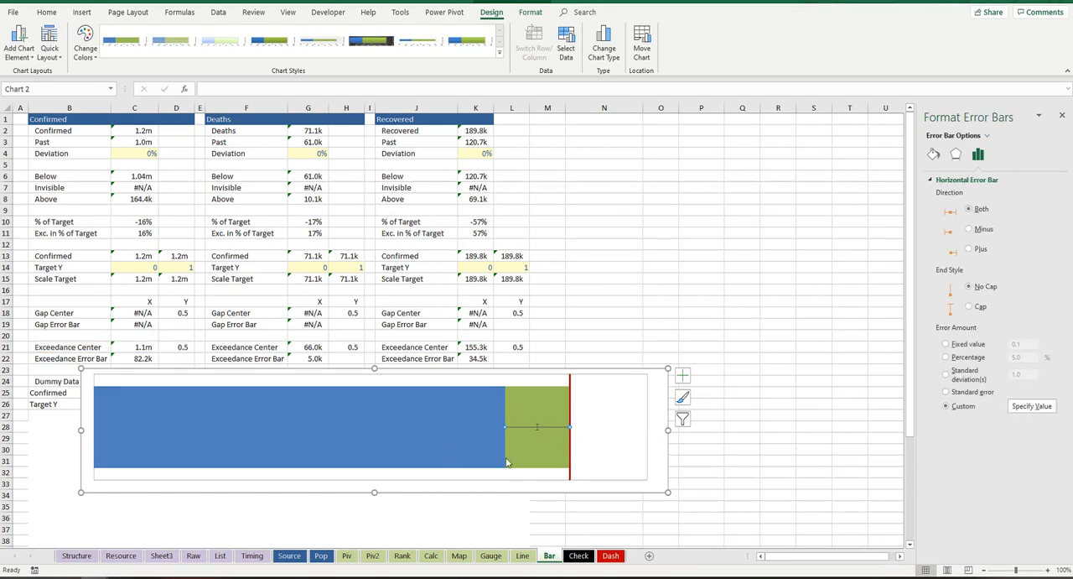
pyautogui.click(551, 464)
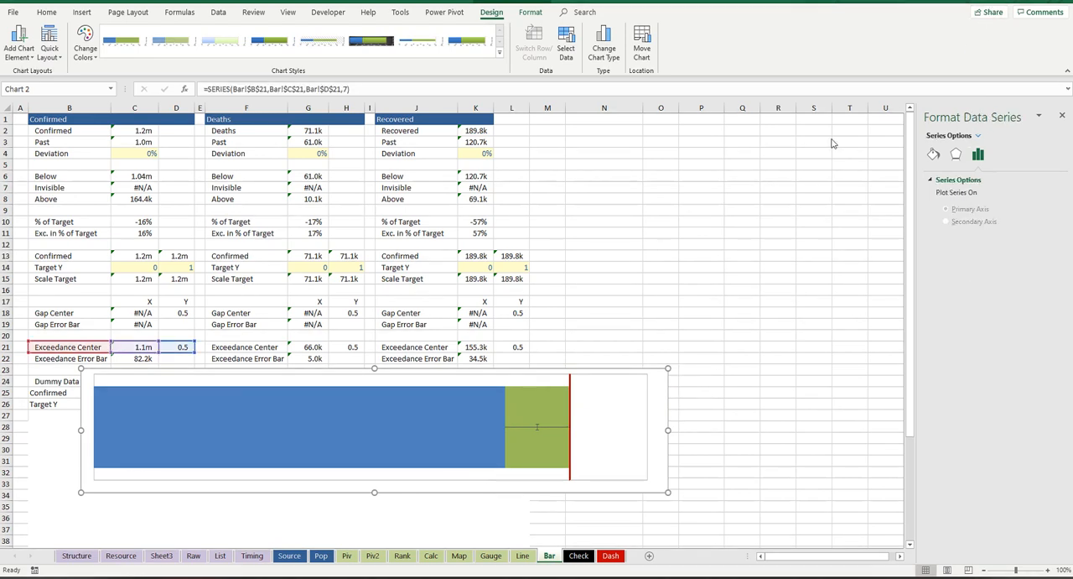
pyautogui.click(554, 429)
pyautogui.click(553, 428)
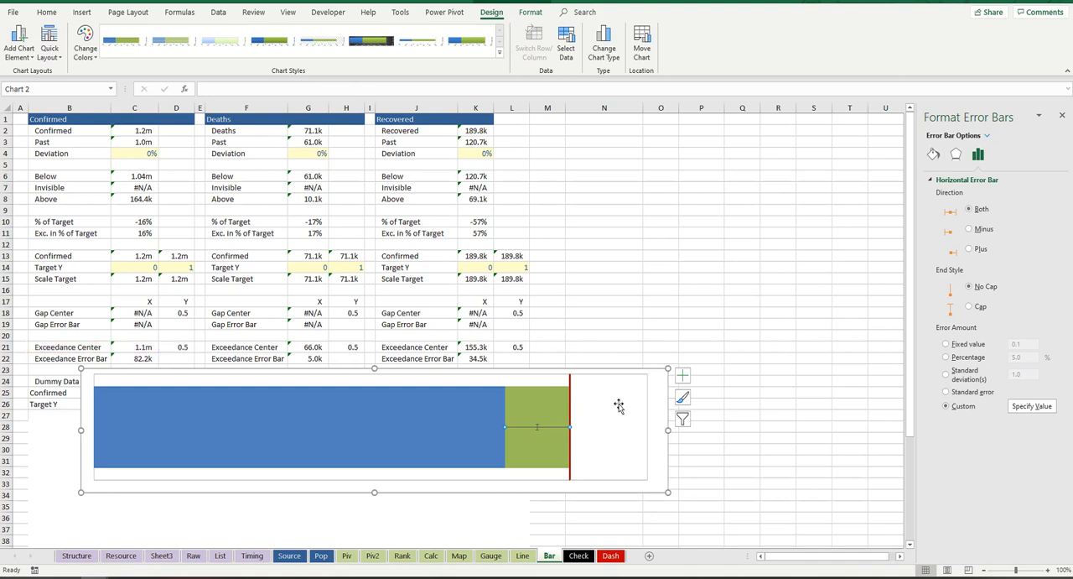
pyautogui.click(934, 154)
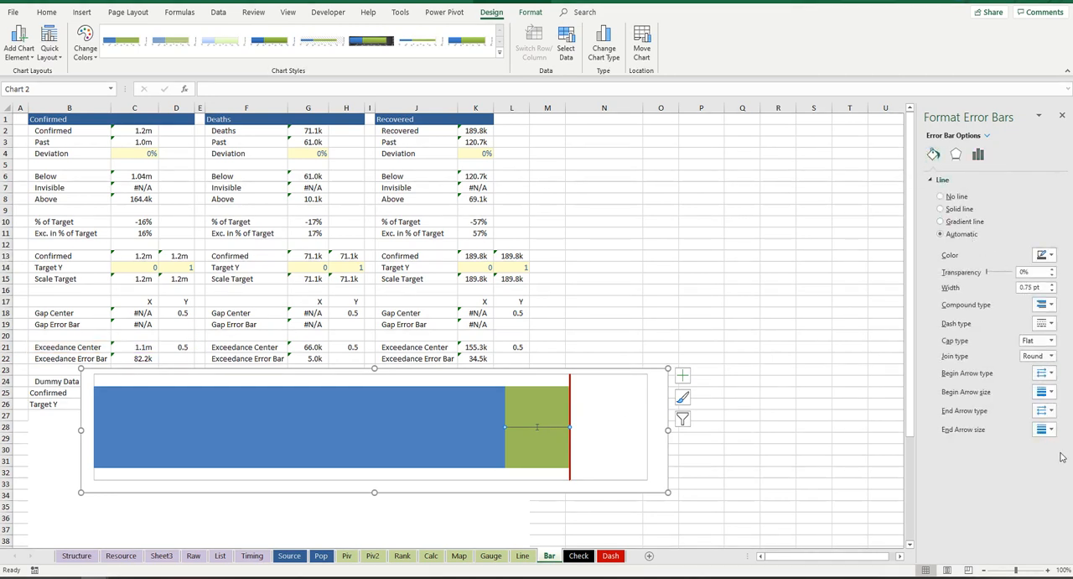
pyautogui.click(1050, 412)
pyautogui.click(1045, 430)
pyautogui.click(1051, 255)
pyautogui.click(982, 281)
# Step: Add data labels to the blue Below series and position them at Inside Base
pyautogui.click(355, 411)
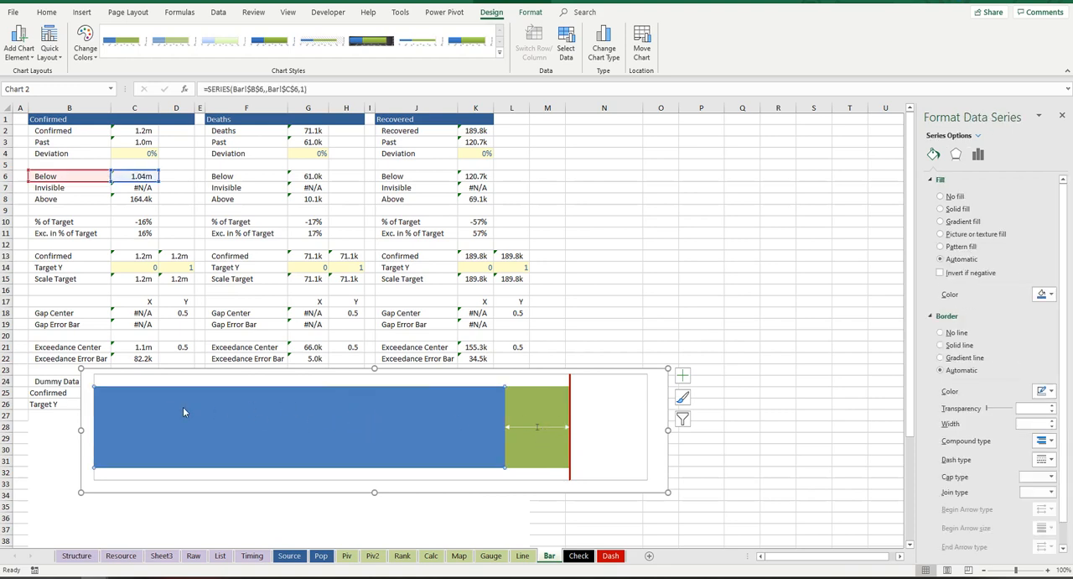
pyautogui.rightClick(288, 407)
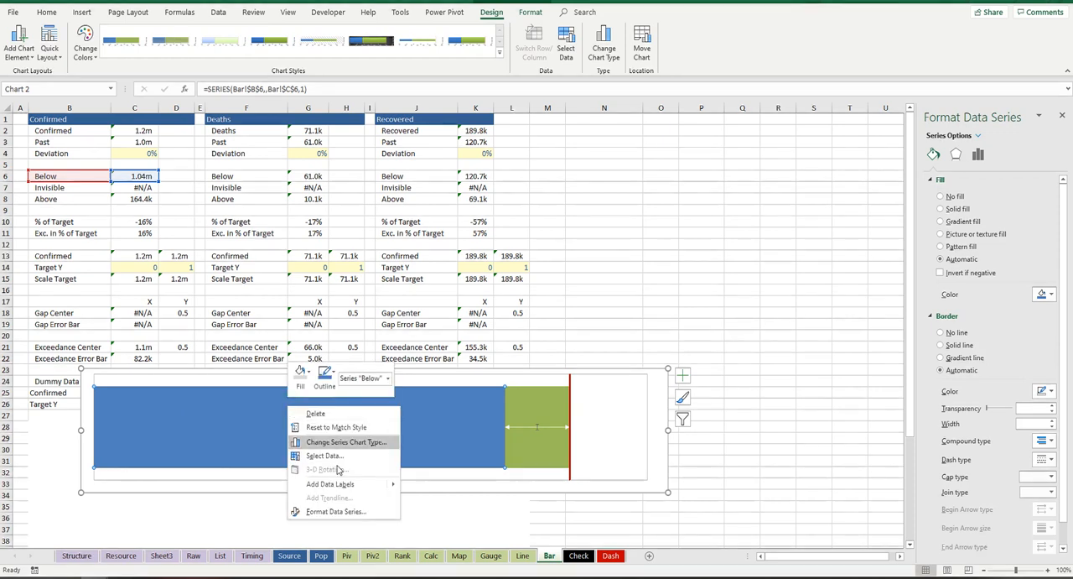
pyautogui.click(360, 487)
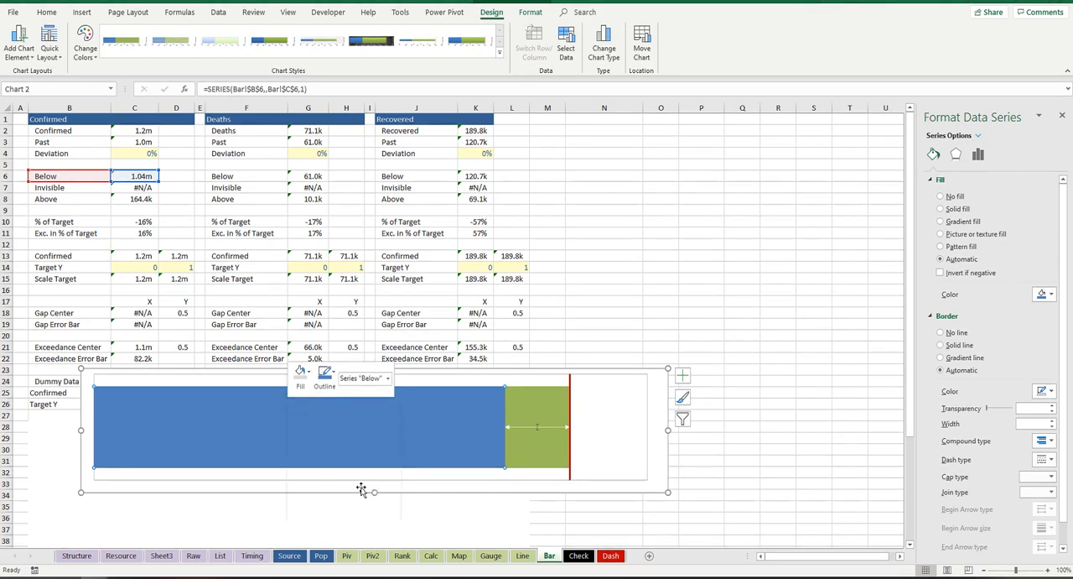
pyautogui.click(304, 427)
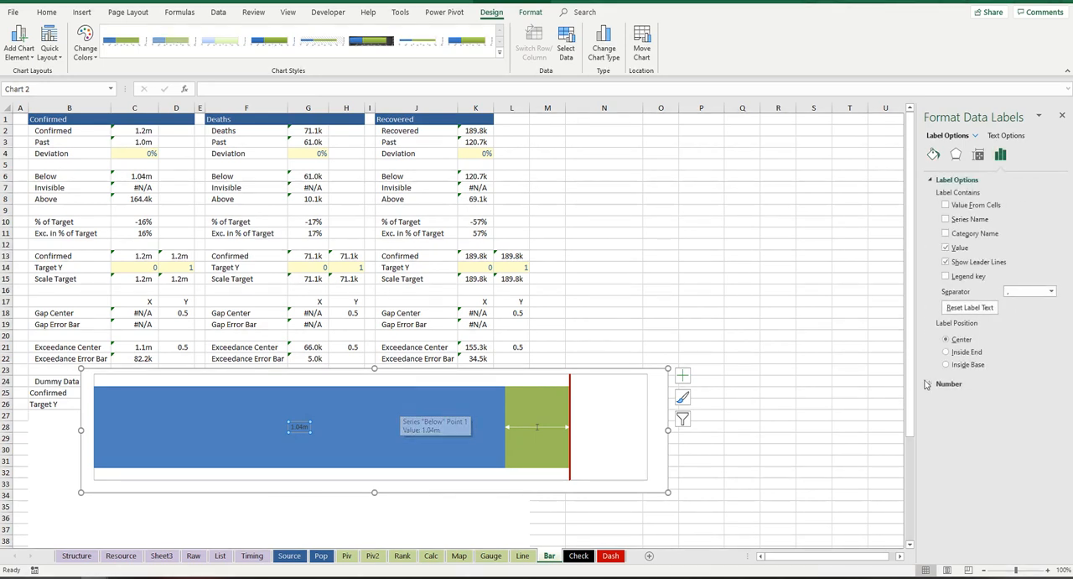
pyautogui.click(947, 365)
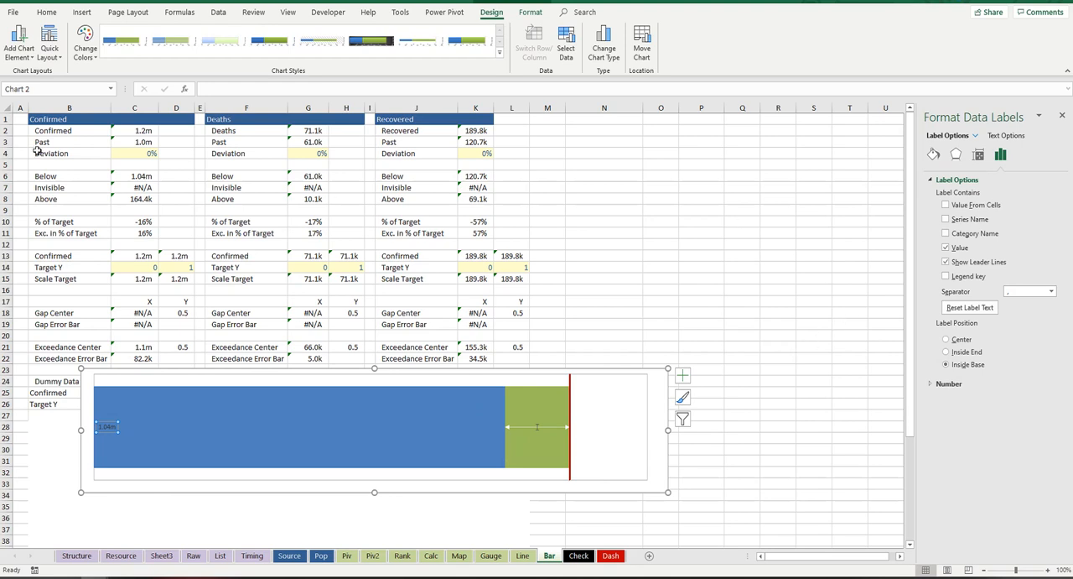
# Step: Set the Below data label's font to size 10 and white
pyautogui.click(48, 12)
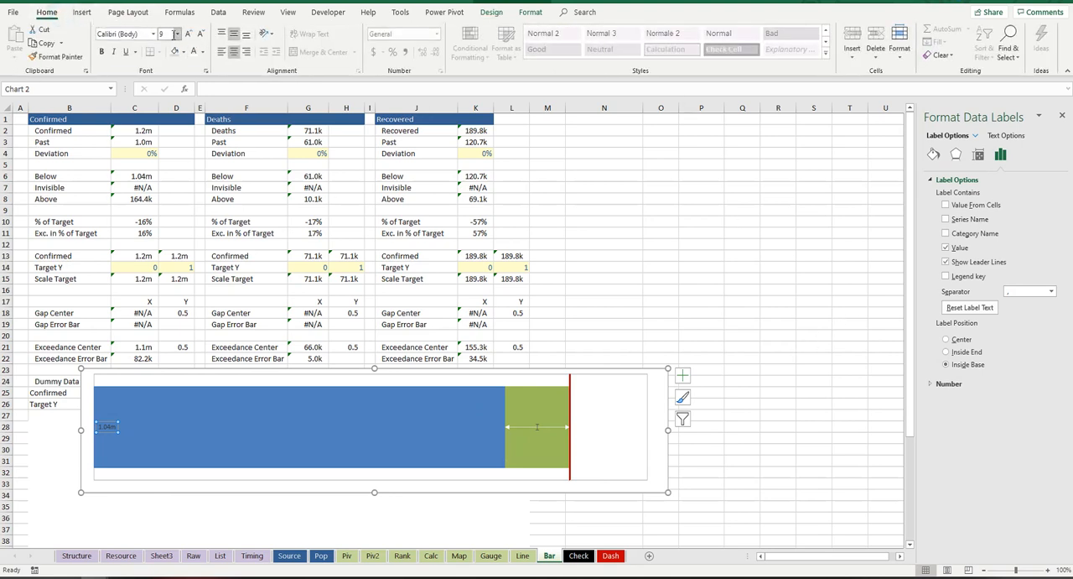
pyautogui.click(177, 33)
pyautogui.click(183, 80)
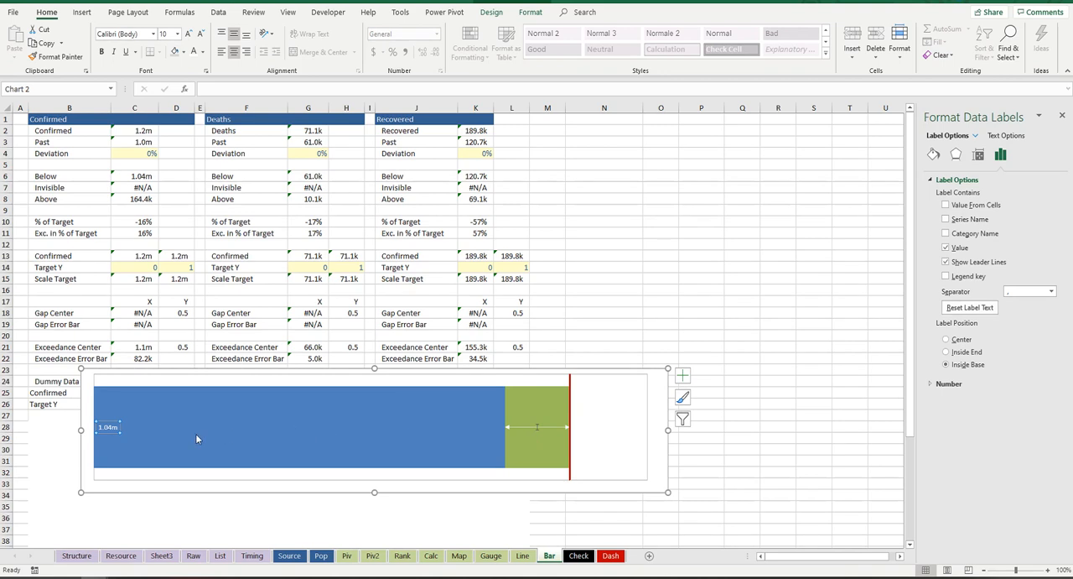
# Step: Fill the green Above series of the bar chart with dark gray
pyautogui.click(546, 427)
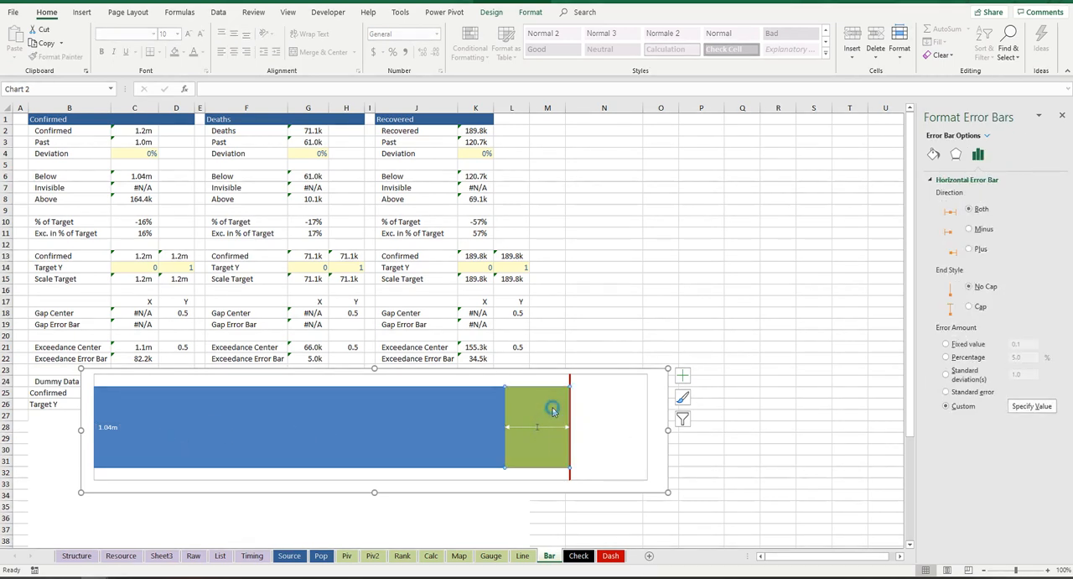
pyautogui.click(551, 416)
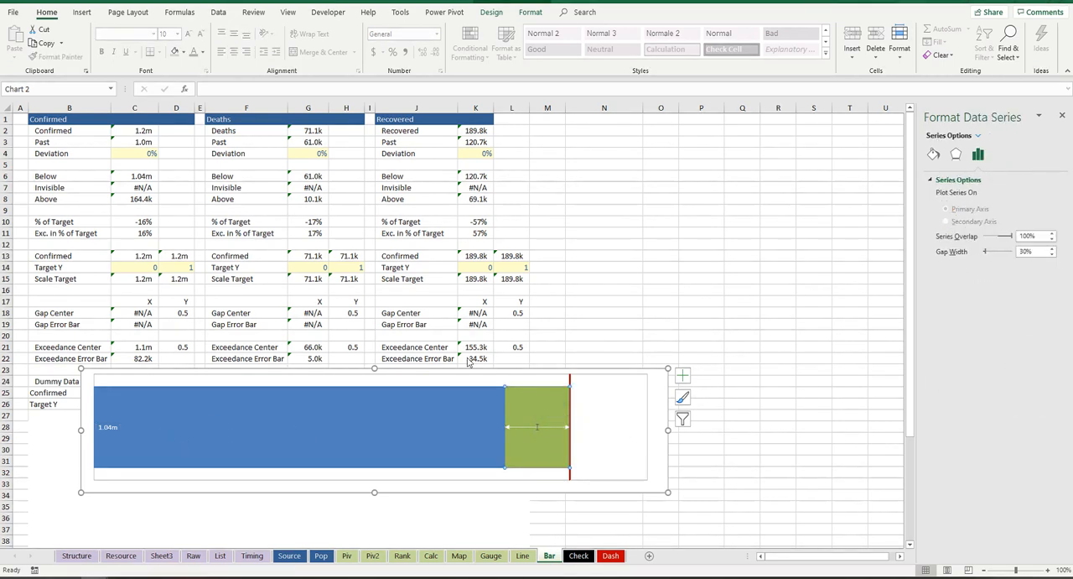
pyautogui.click(184, 52)
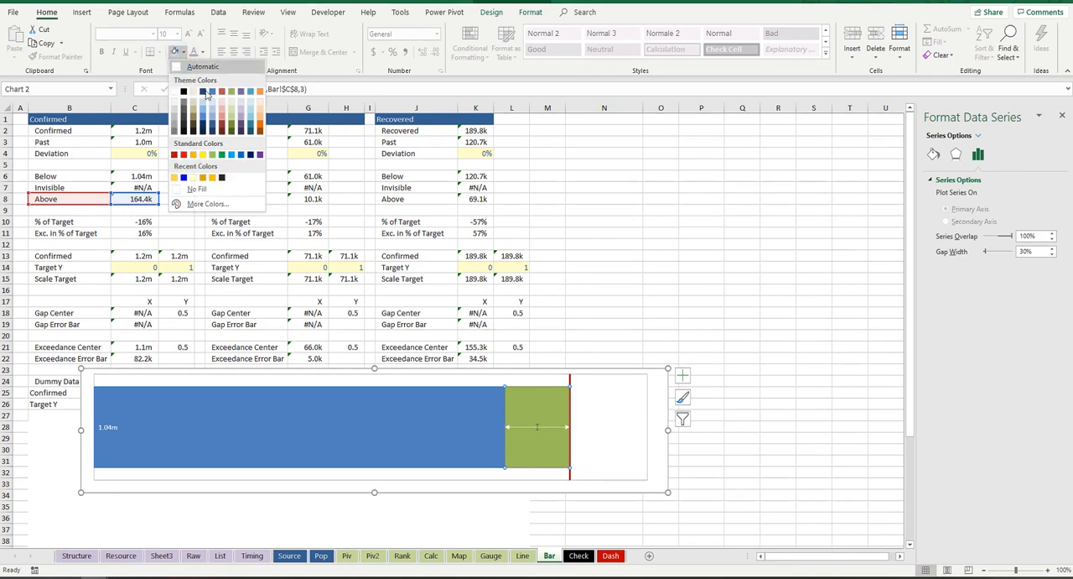
pyautogui.click(174, 131)
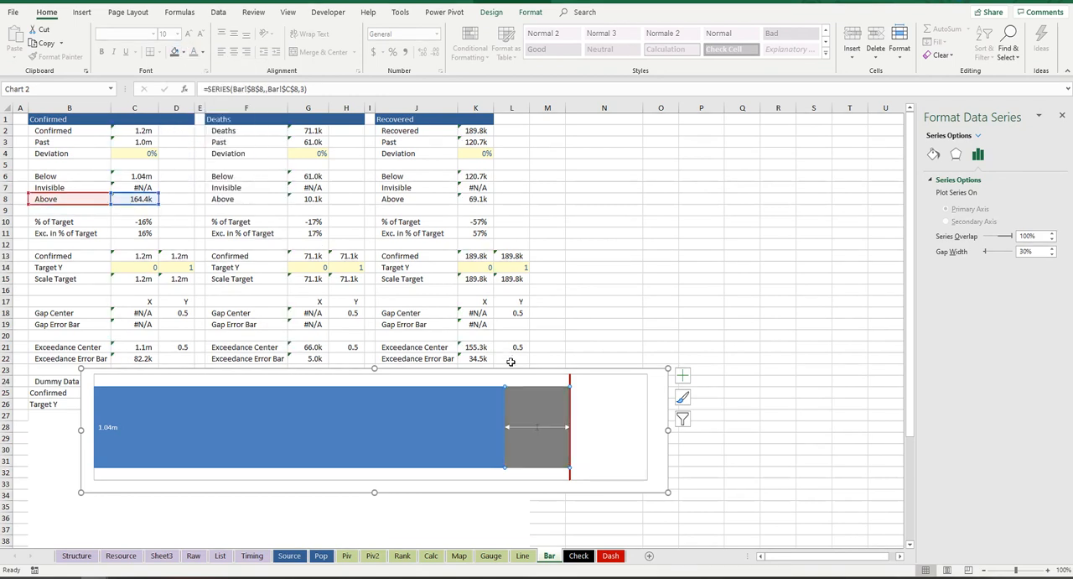
# Step: Add data labels to the Above series and give the label a solid fill
pyautogui.click(539, 428)
pyautogui.click(535, 397)
pyautogui.rightClick(536, 399)
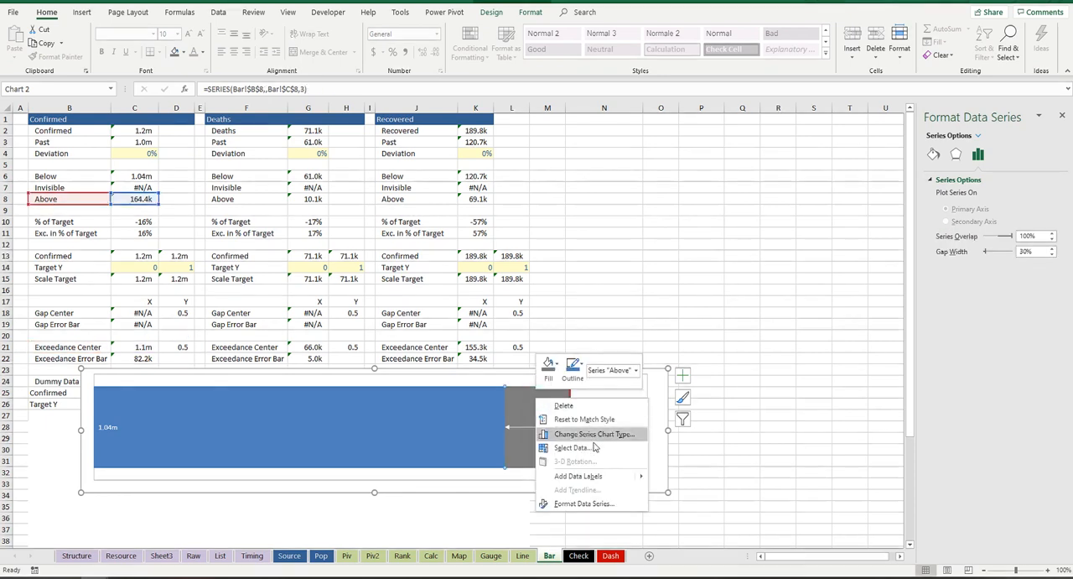
pyautogui.click(598, 478)
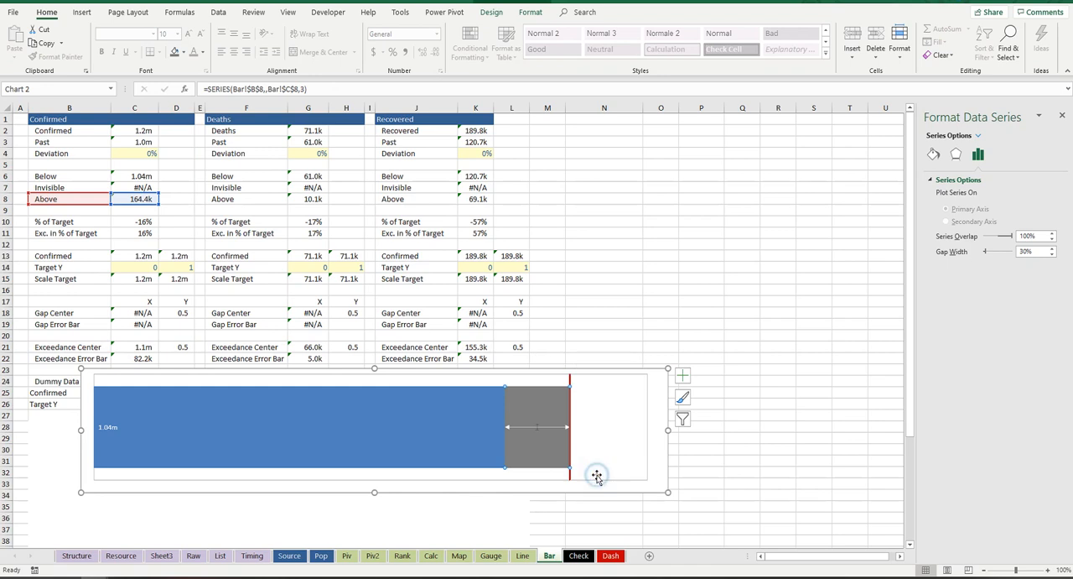
pyautogui.click(543, 428)
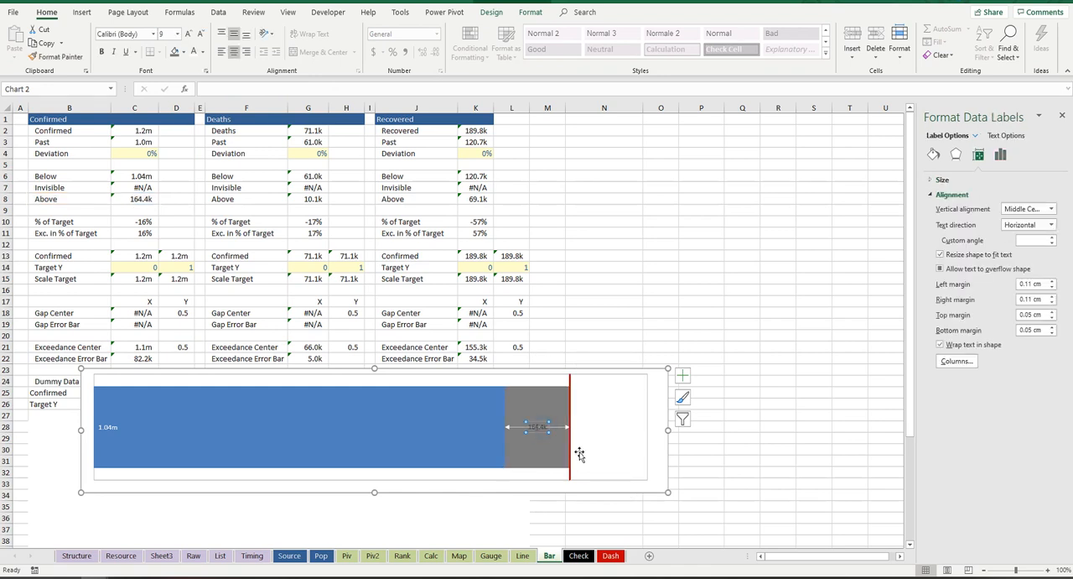
pyautogui.click(933, 155)
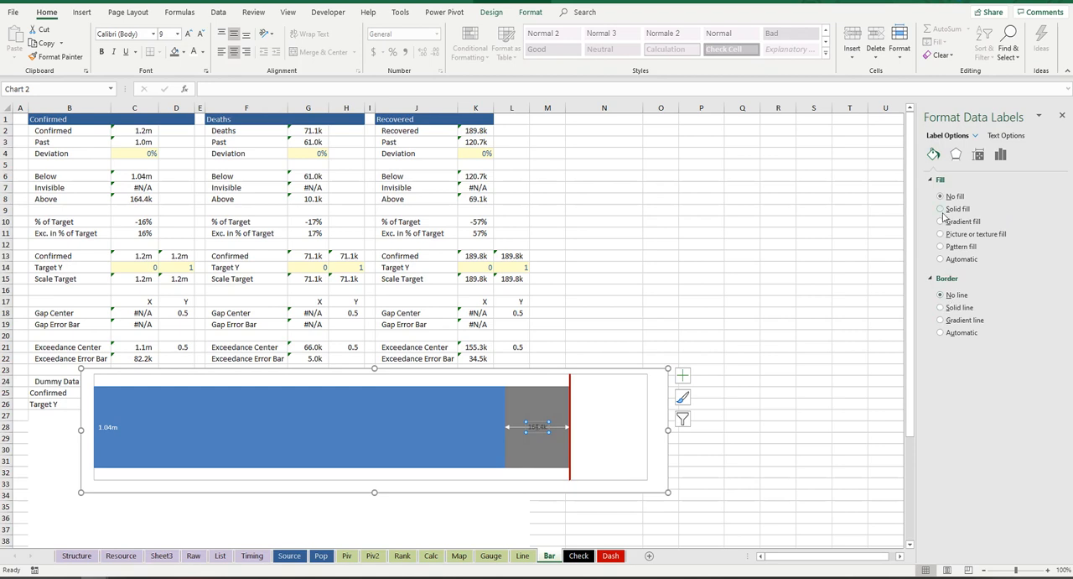
pyautogui.click(942, 209)
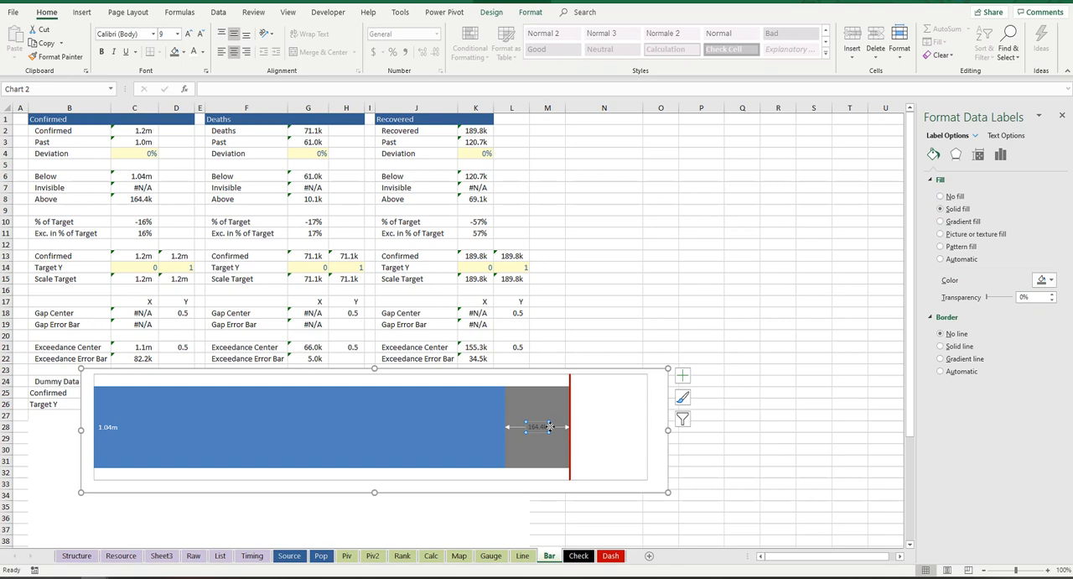
# Step: Link the Above series' data label in the gray bar to the Exc. in % of Target value with =Bar!$C$11
pyautogui.click(546, 398)
pyautogui.click(542, 426)
pyautogui.click(543, 430)
pyautogui.click(226, 92)
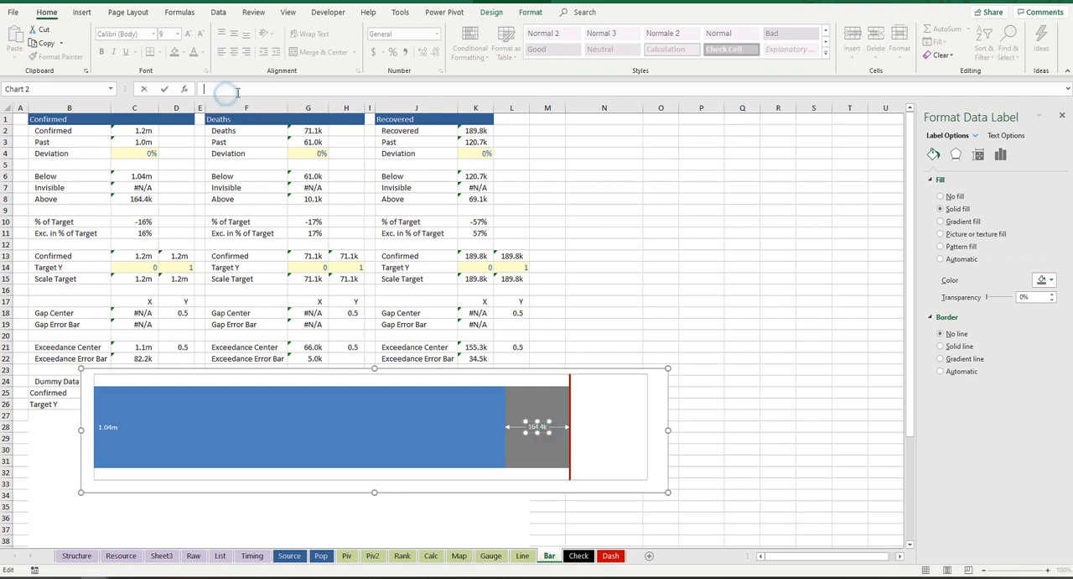
pyautogui.write('=')
pyautogui.click(146, 235)
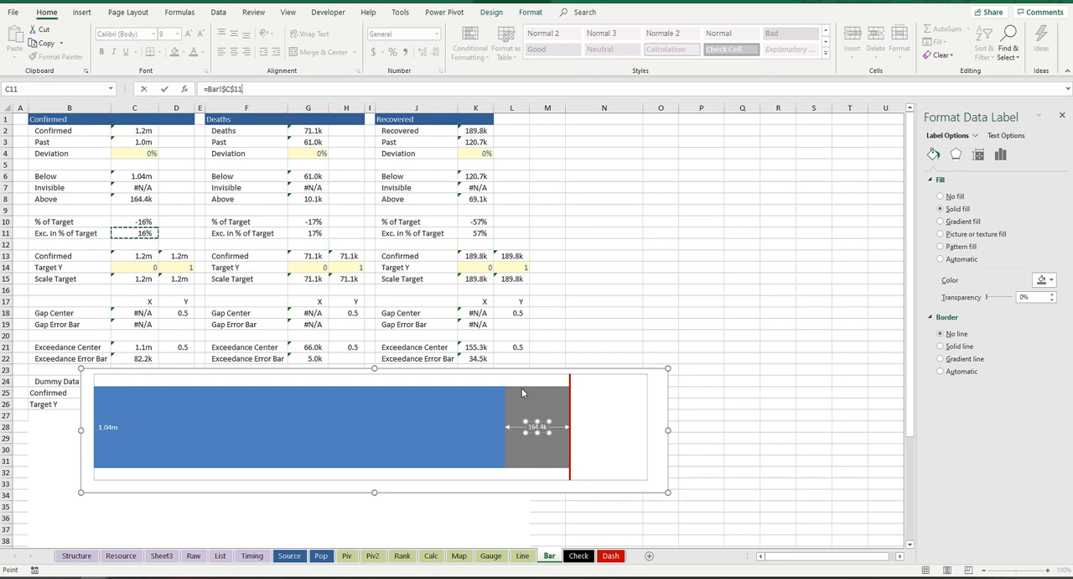
pyautogui.press('Return')
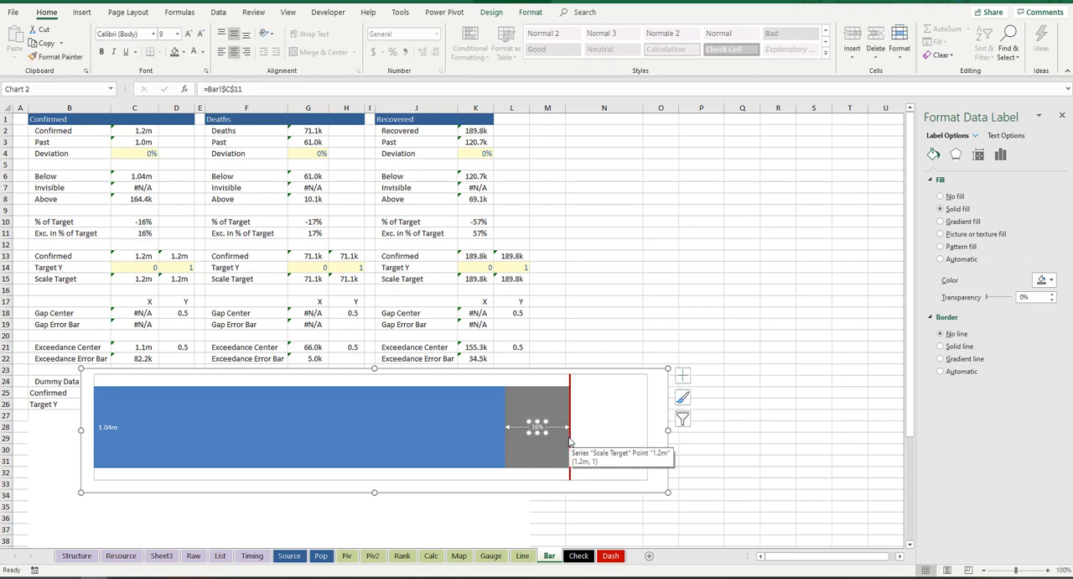
# Step: Add data labels to the red Scale Target line series
pyautogui.click(553, 399)
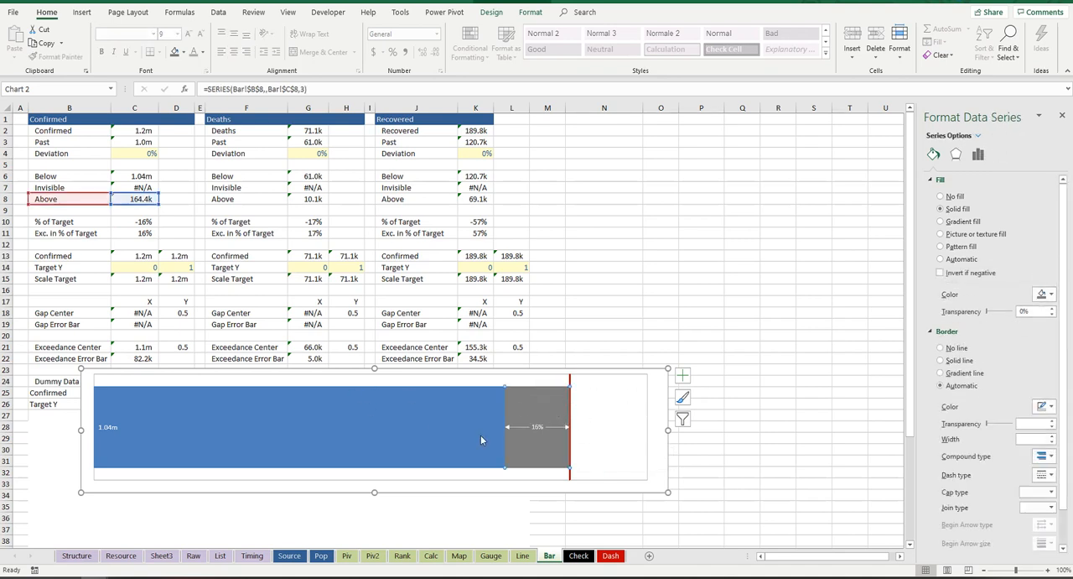
pyautogui.click(552, 426)
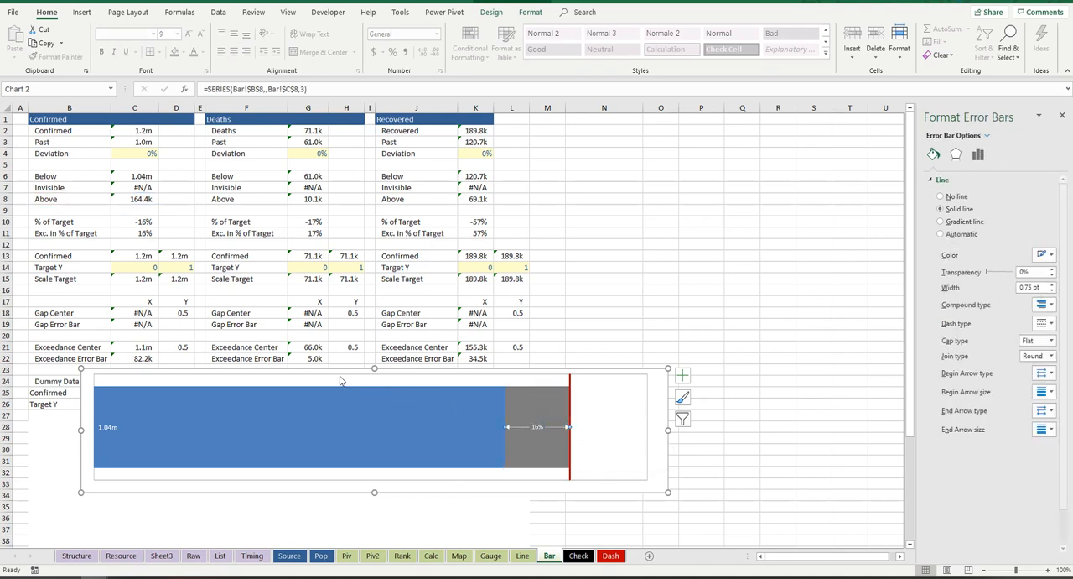
pyautogui.click(571, 379)
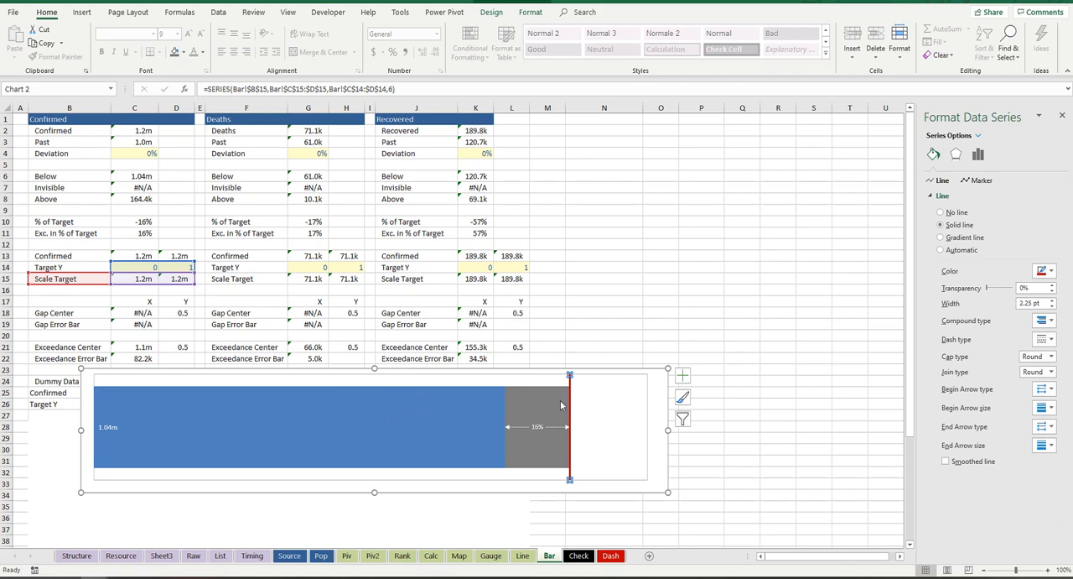
pyautogui.rightClick(572, 403)
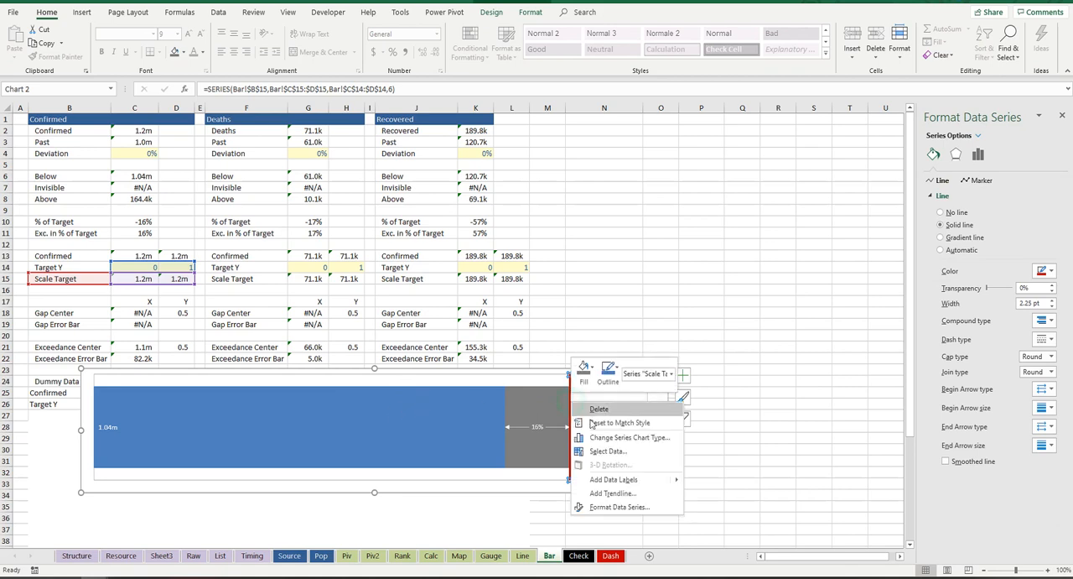
pyautogui.click(636, 484)
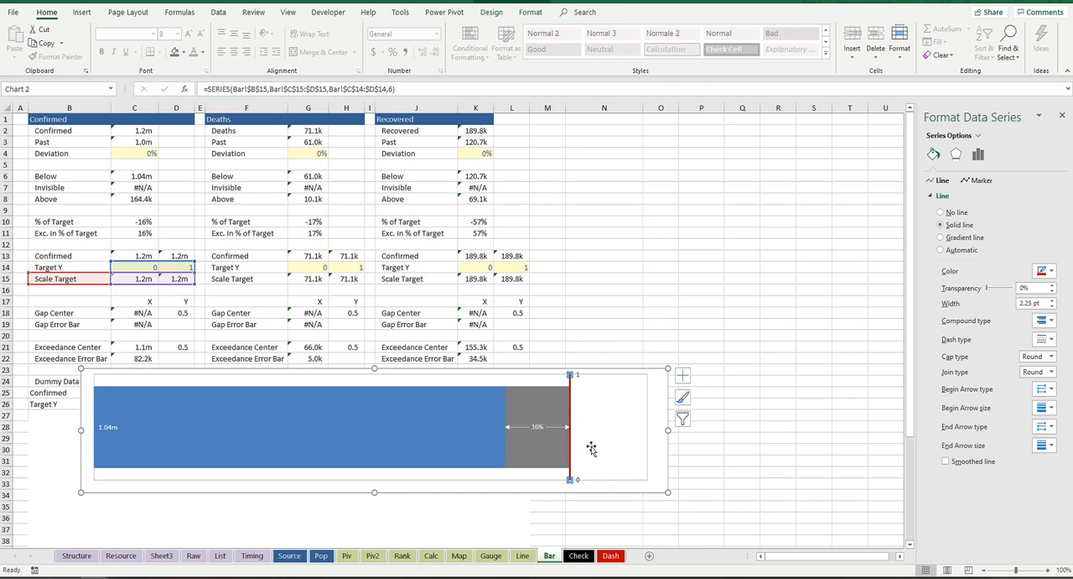
# Step: Show the X Value instead of the Y Value in the Scale Target labels and remove the lower label
pyautogui.click(578, 481)
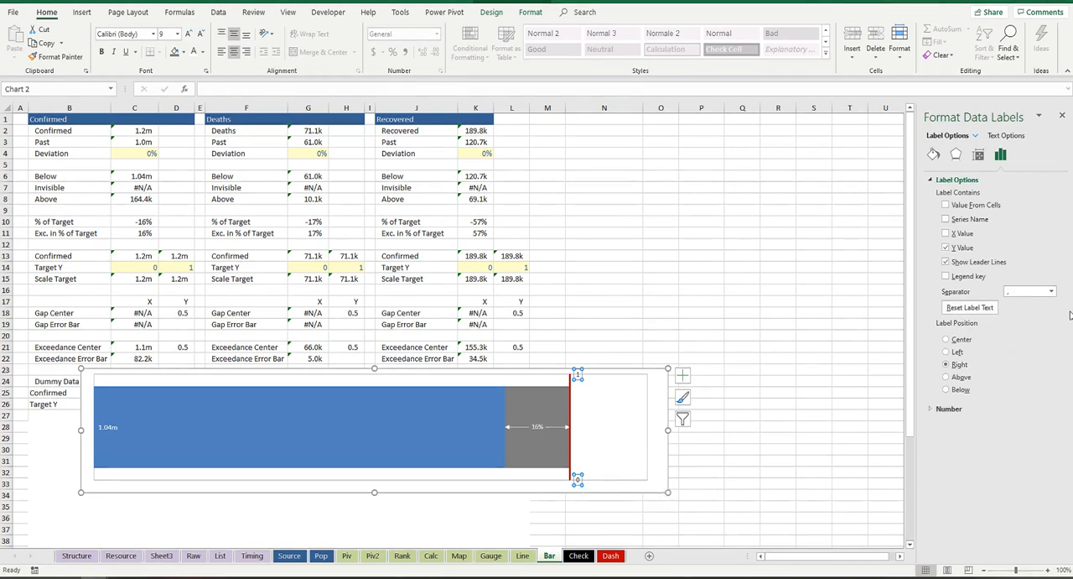
pyautogui.click(947, 234)
pyautogui.click(946, 247)
pyautogui.click(586, 481)
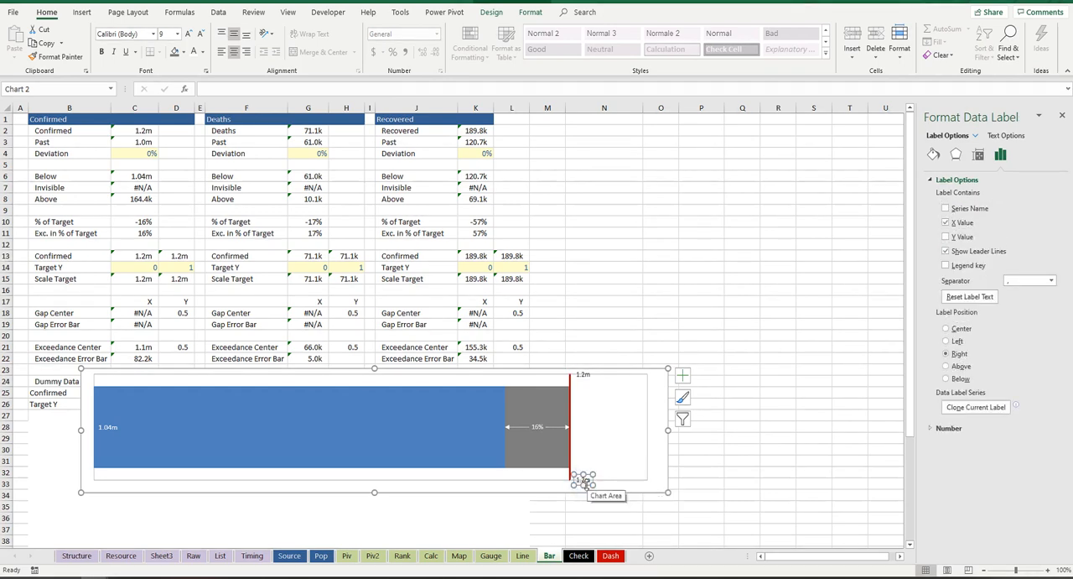
pyautogui.moveTo(586, 481); pyautogui.dragTo(584, 374)
# Step: Lower the plot area's upper edge to free space and set the Scale Target label's position to Above
pyautogui.click(500, 377)
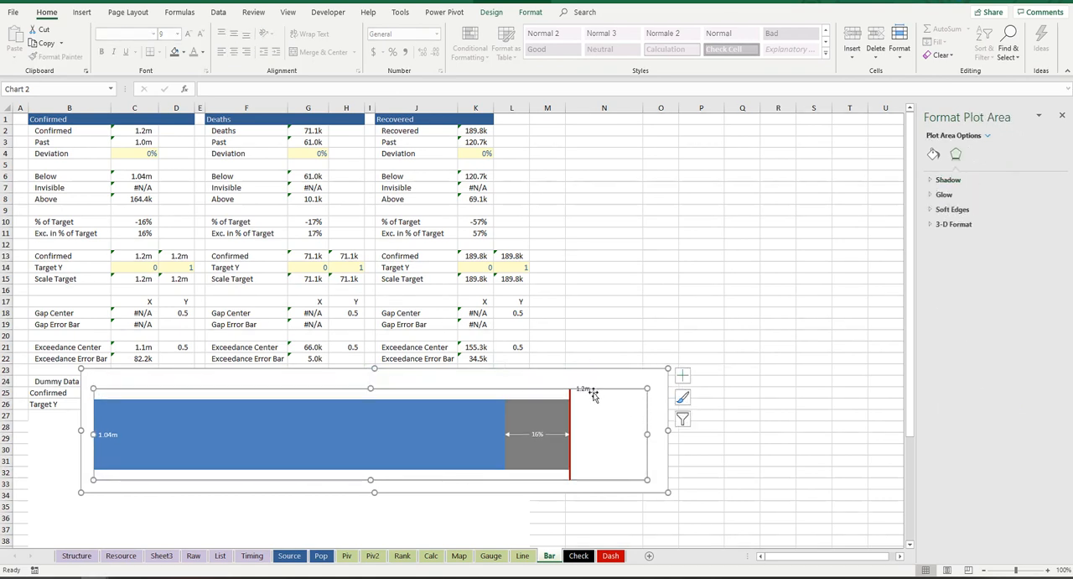
pyautogui.click(583, 390)
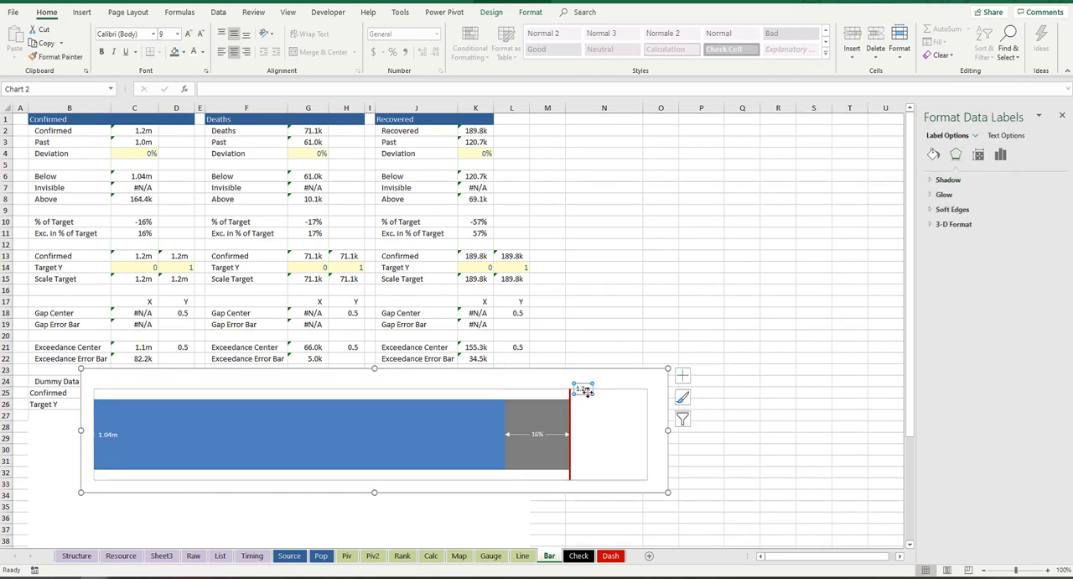
pyautogui.doubleClick(588, 392)
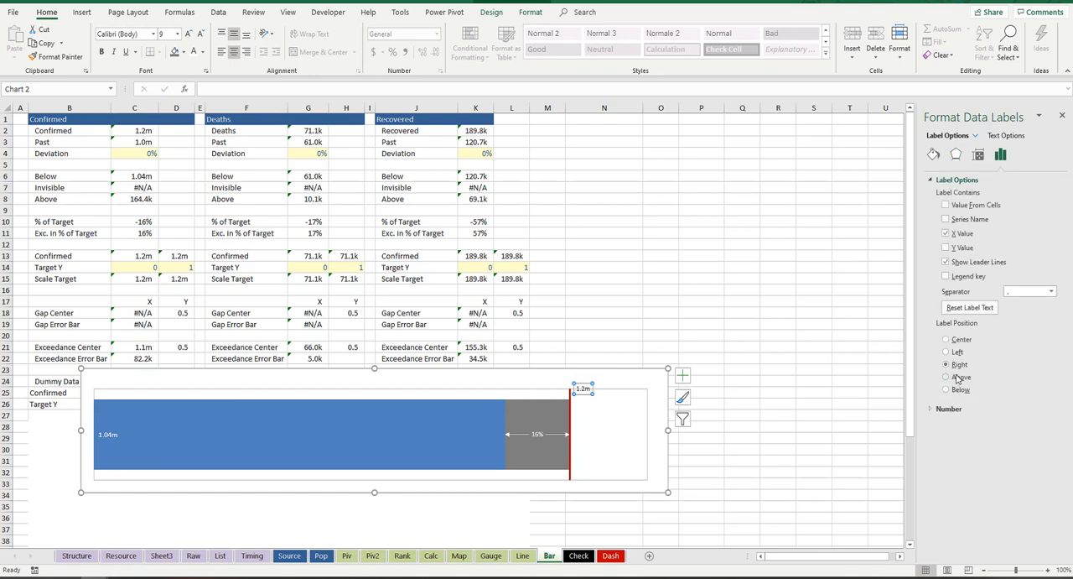
pyautogui.click(947, 377)
pyautogui.click(574, 380)
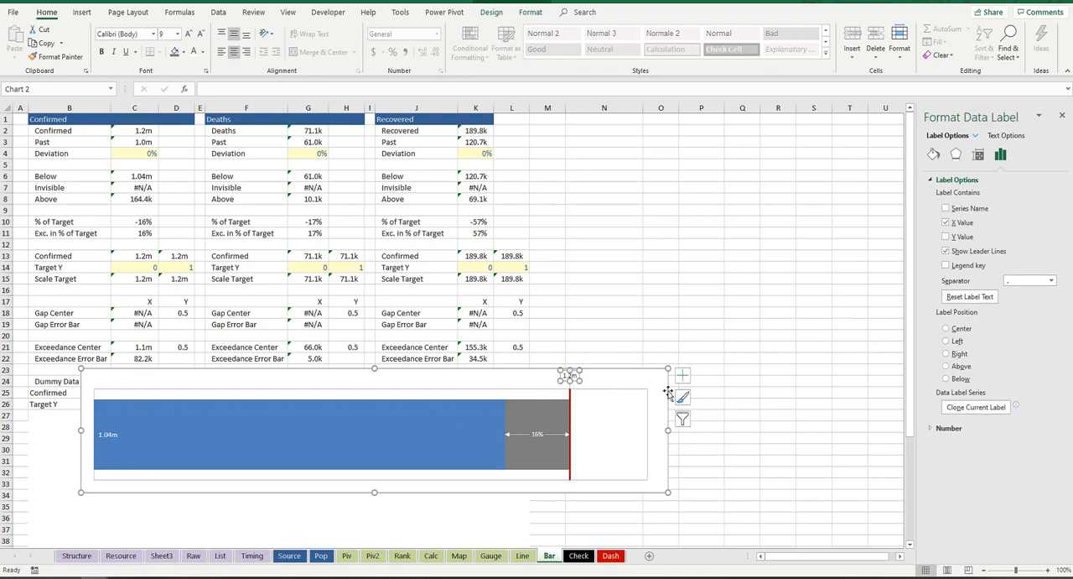
pyautogui.click(746, 369)
pyautogui.click(112, 436)
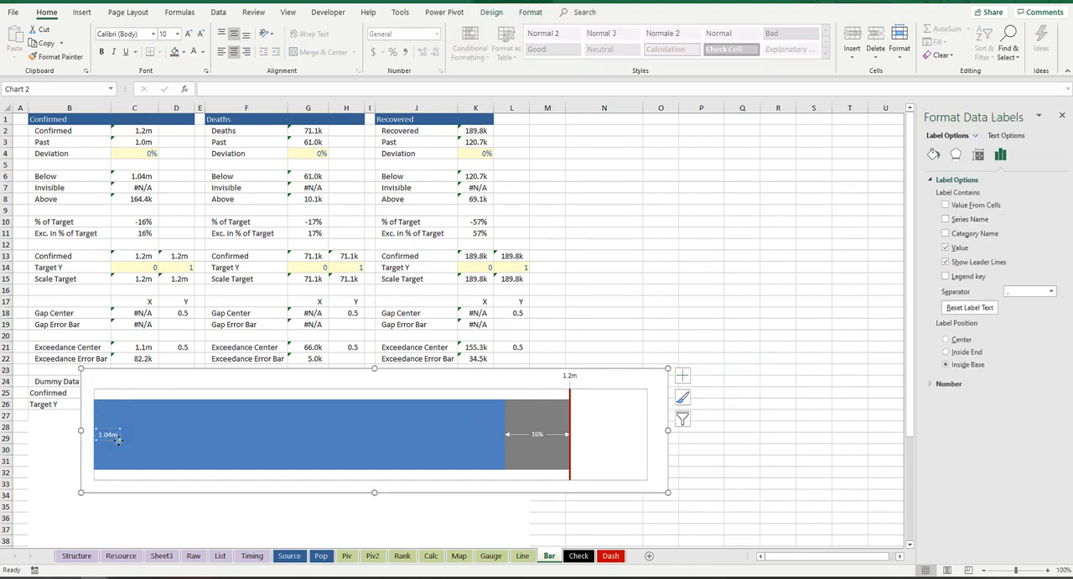
pyautogui.click(570, 375)
pyautogui.click(573, 390)
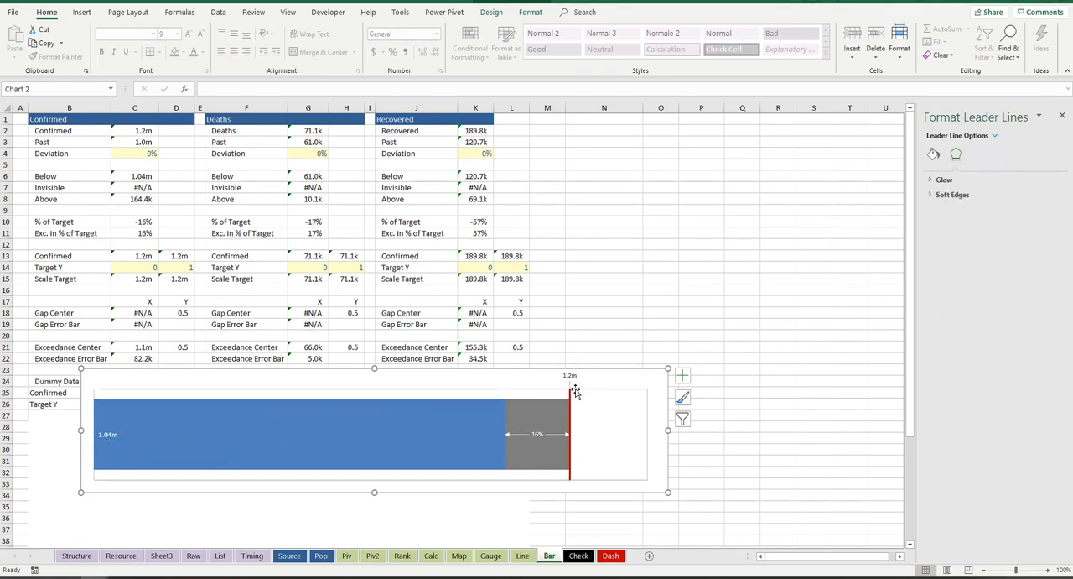
pyautogui.click(571, 386)
pyautogui.click(570, 390)
pyautogui.click(613, 336)
pyautogui.click(542, 431)
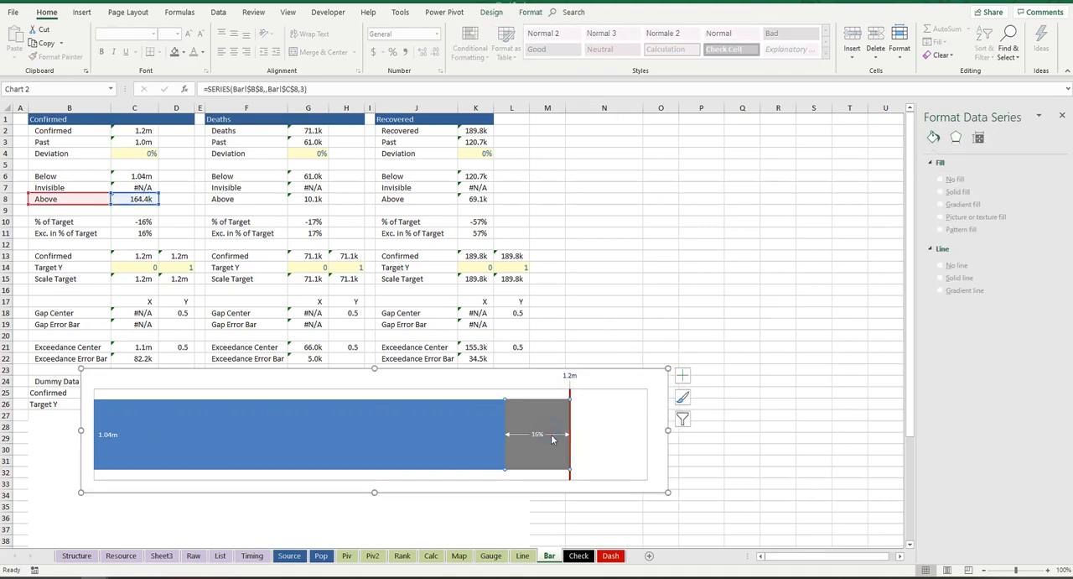
pyautogui.click(527, 430)
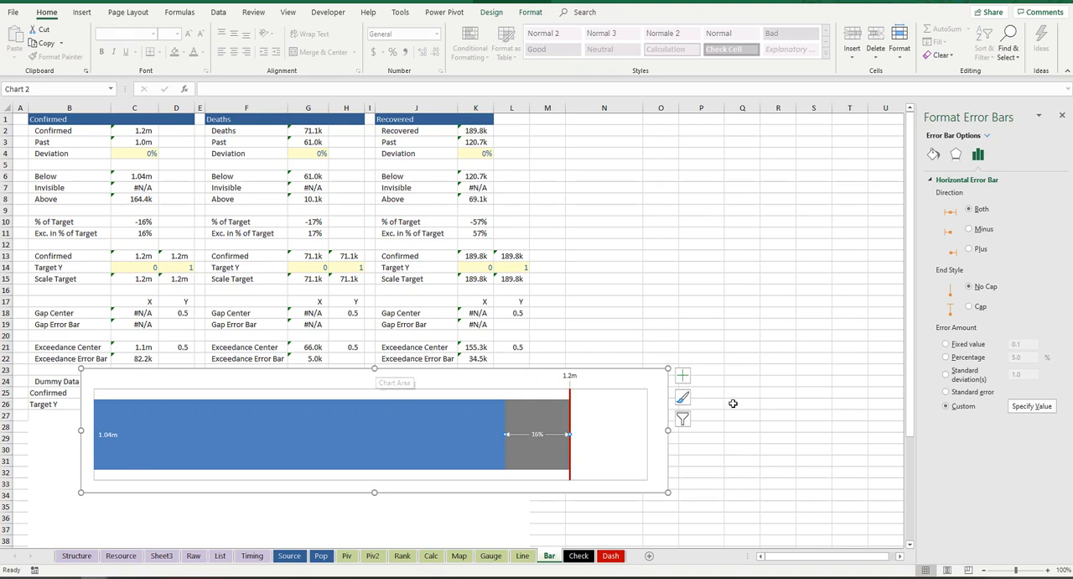
# Step: Shrink the bar chart to a narrow, short strip and place it below the Dummy Data for Sandbox rows
pyautogui.moveTo(668, 431); pyautogui.dragTo(493, 431)
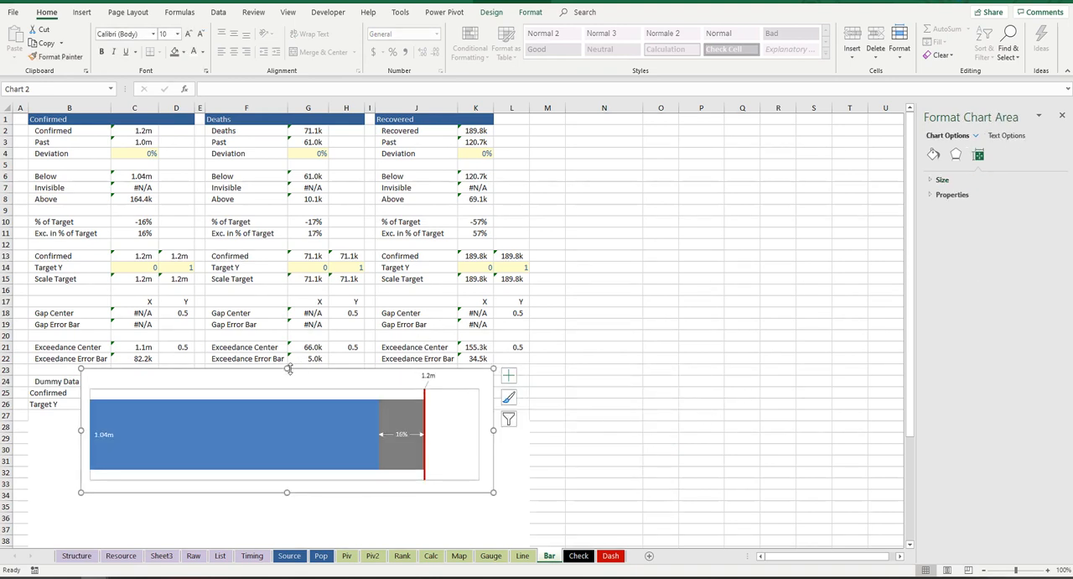
pyautogui.moveTo(283, 370); pyautogui.dragTo(289, 411)
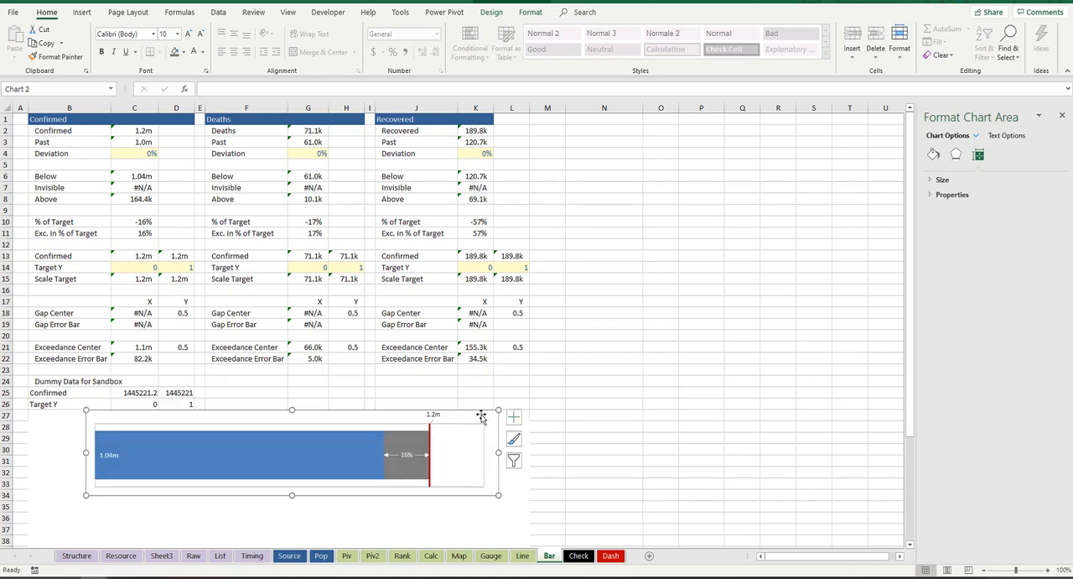
pyautogui.moveTo(449, 404); pyautogui.dragTo(509, 430)
pyautogui.moveTo(320, 429); pyautogui.dragTo(344, 455)
pyautogui.moveTo(363, 454); pyautogui.dragTo(439, 421)
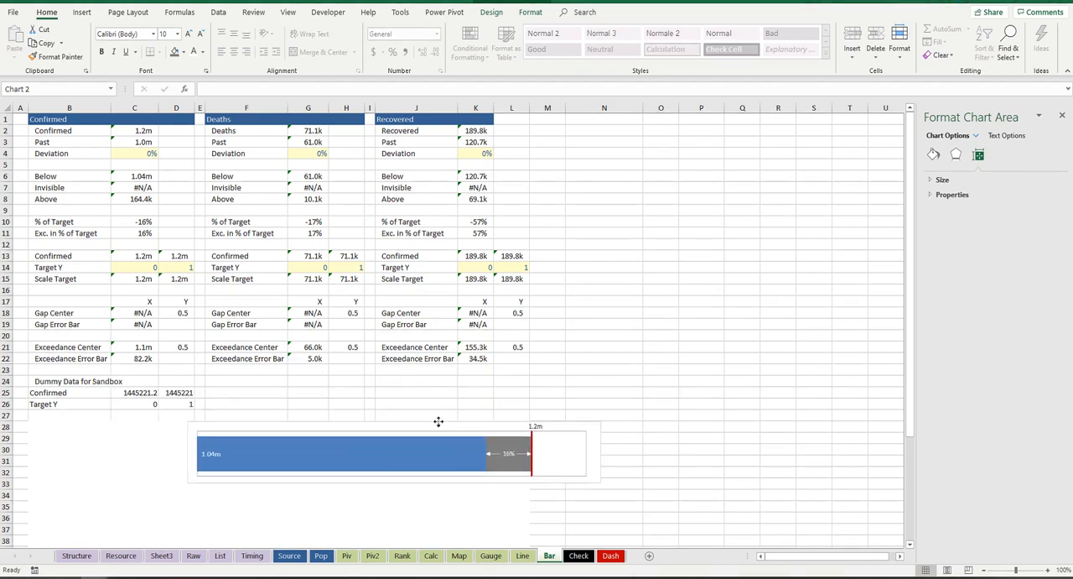
pyautogui.moveTo(601, 455); pyautogui.dragTo(444, 453)
pyautogui.moveTo(318, 420); pyautogui.dragTo(318, 442)
pyautogui.moveTo(445, 462); pyautogui.dragTo(545, 463)
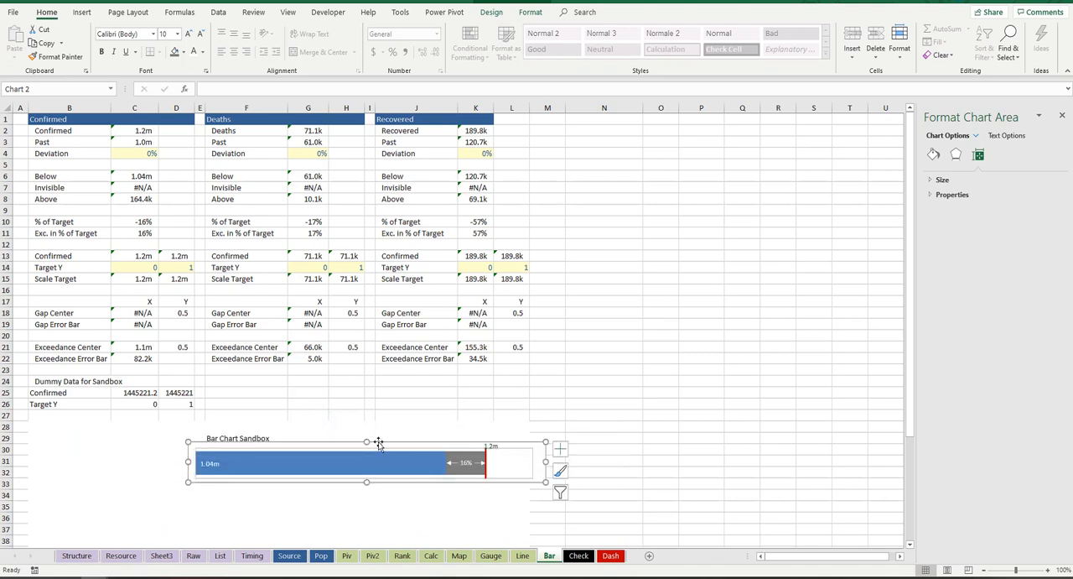
pyautogui.moveTo(366, 442); pyautogui.dragTo(366, 456)
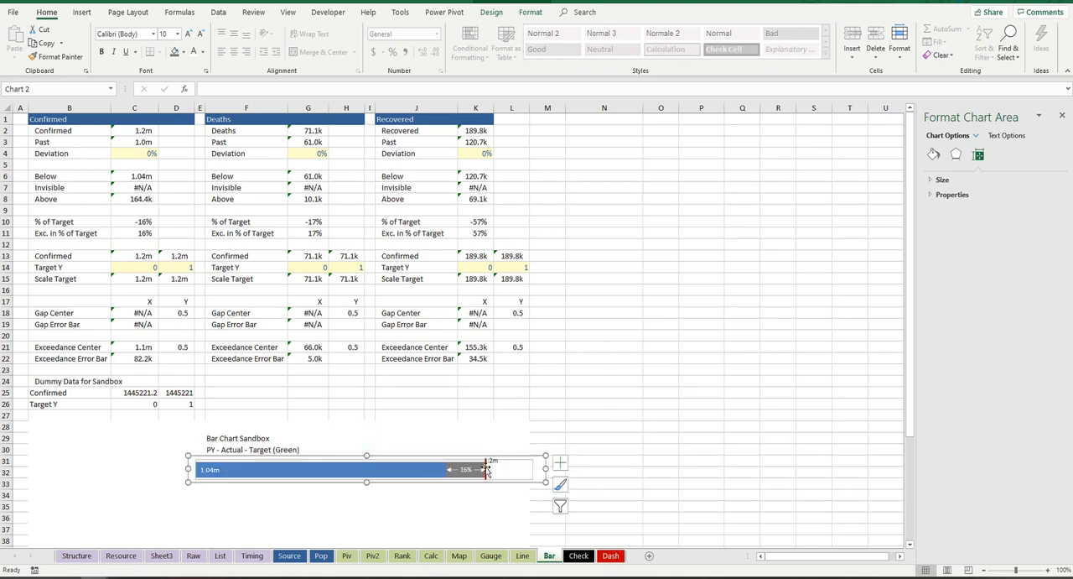
# Step: Make the chart slightly taller at its upper edge and move the Scale Target label so it sits centered above the red line
pyautogui.click(467, 470)
pyautogui.click(516, 470)
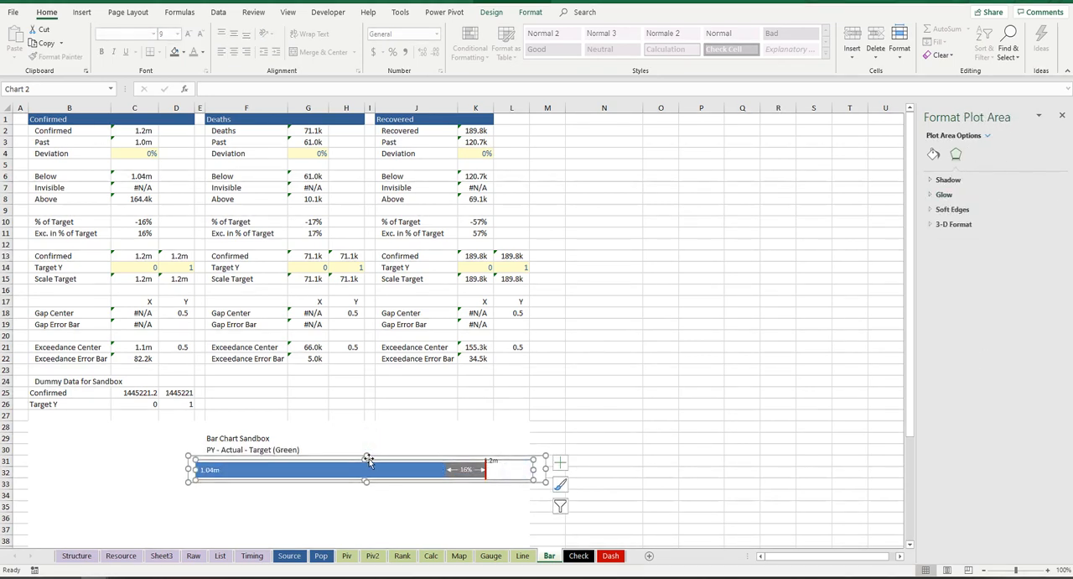
pyautogui.moveTo(366, 457); pyautogui.dragTo(383, 439)
pyautogui.click(491, 461)
pyautogui.click(457, 456)
pyautogui.click(520, 463)
pyautogui.click(488, 451)
pyautogui.click(488, 451)
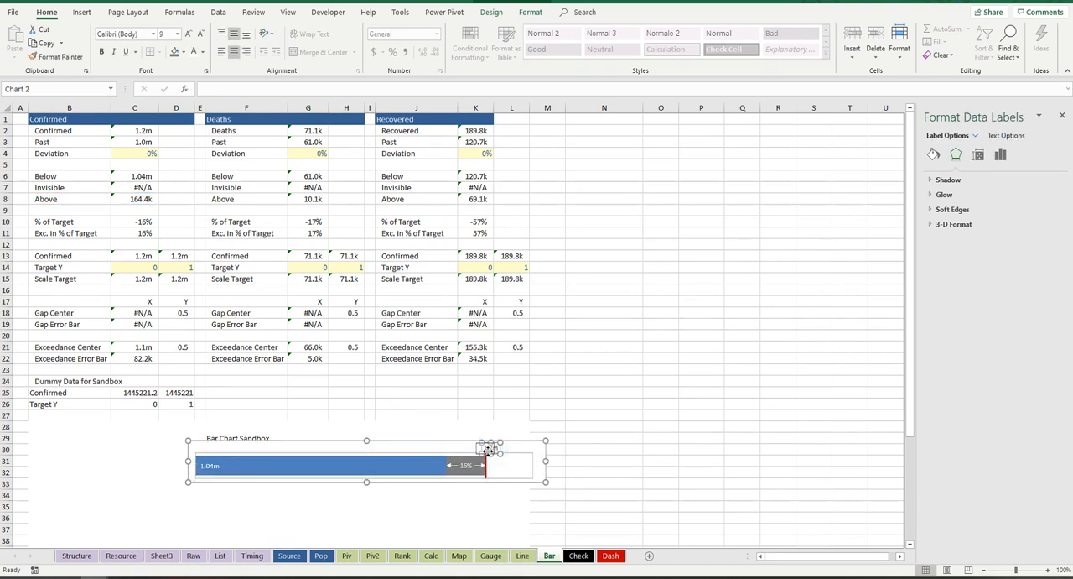
pyautogui.click(560, 490)
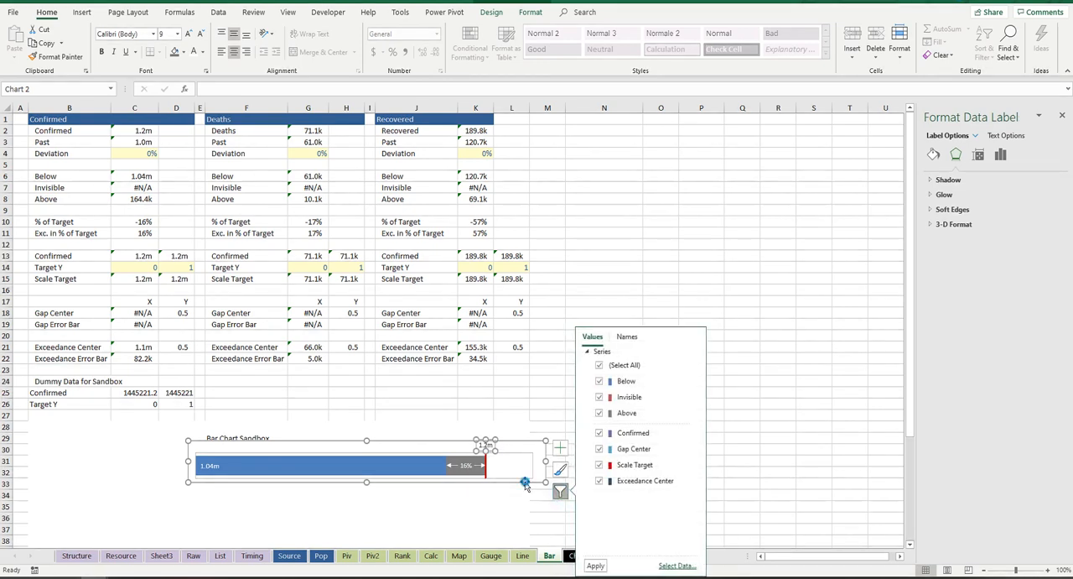
pyautogui.click(525, 483)
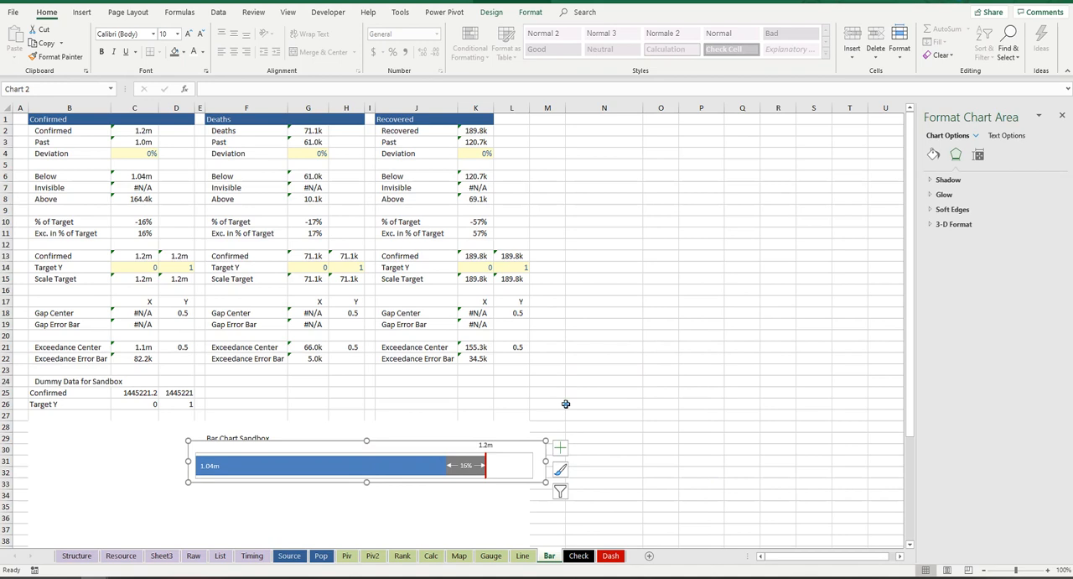
# Step: Set the chart area to No fill and No line, and move the chart below the Bar Chart Sandbox notes
pyautogui.click(567, 404)
pyautogui.click(503, 442)
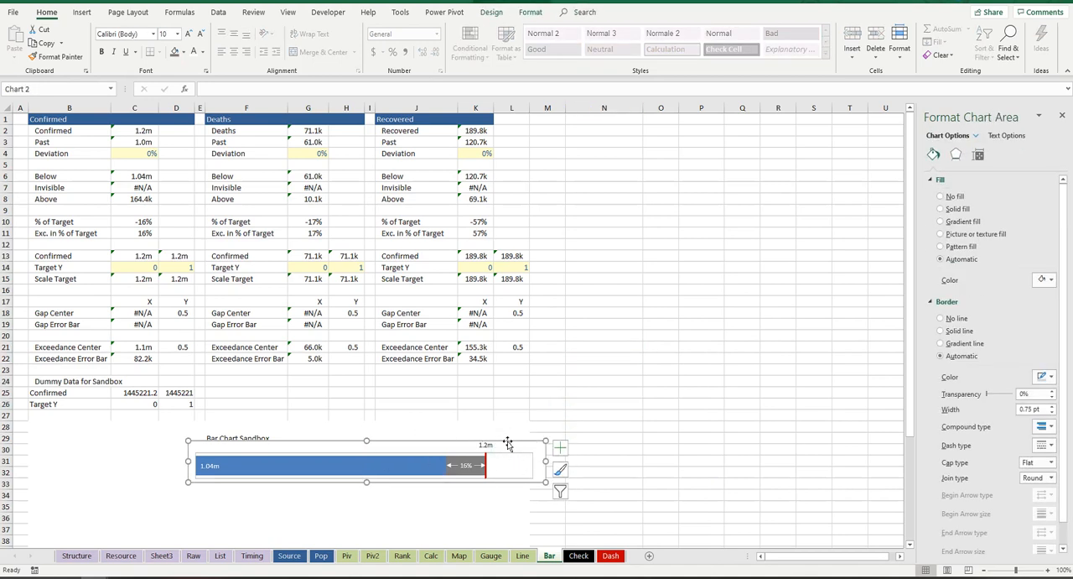
pyautogui.click(941, 196)
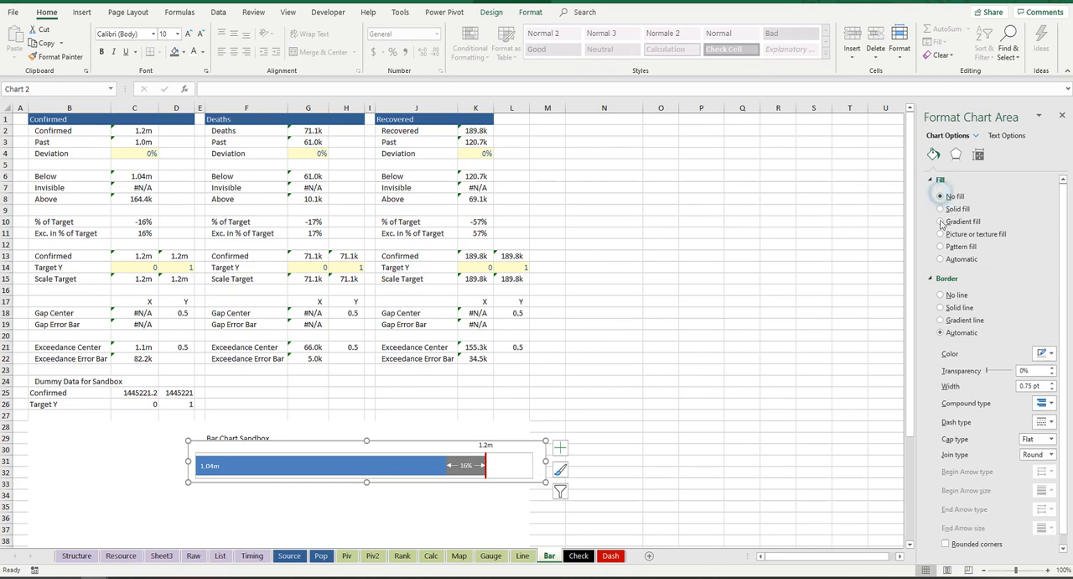
pyautogui.click(941, 296)
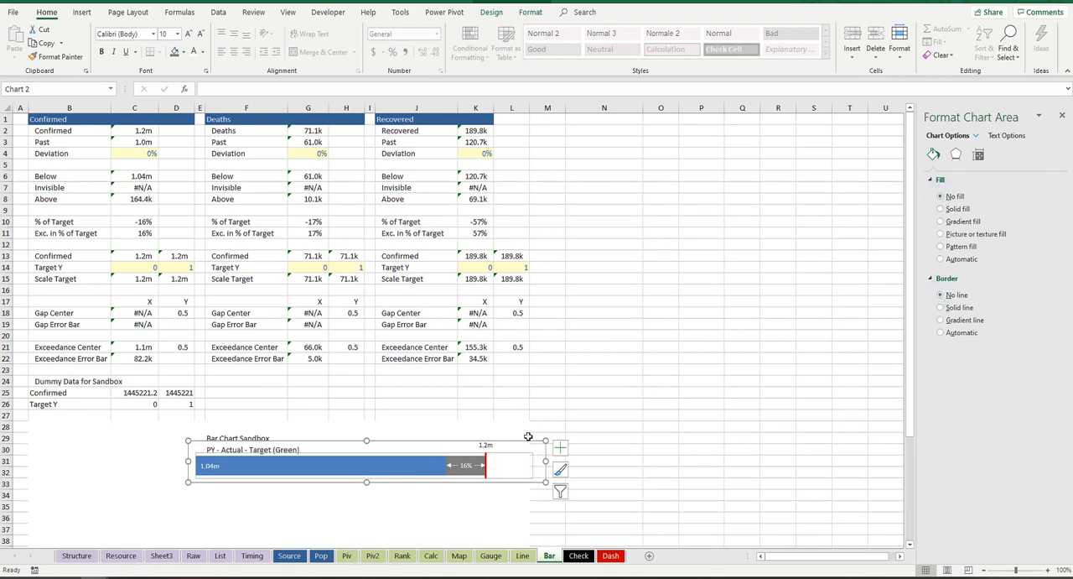
pyautogui.moveTo(529, 442); pyautogui.dragTo(428, 485)
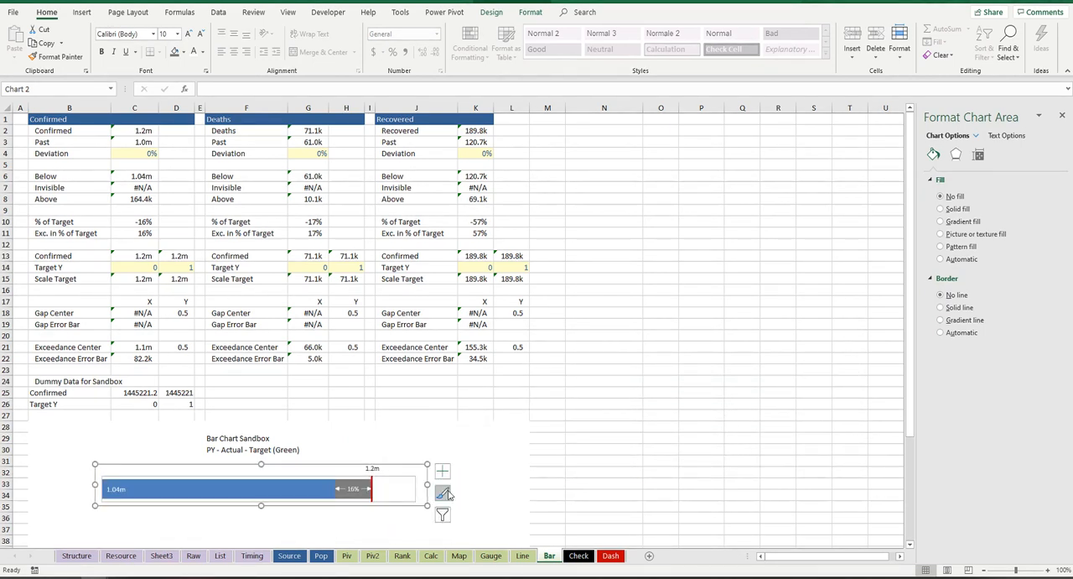
# Step: Copy the finished bar chart and paste it onto the Dash sheet
pyautogui.hotkey('ctrl', 'c')
pyautogui.click(612, 556)
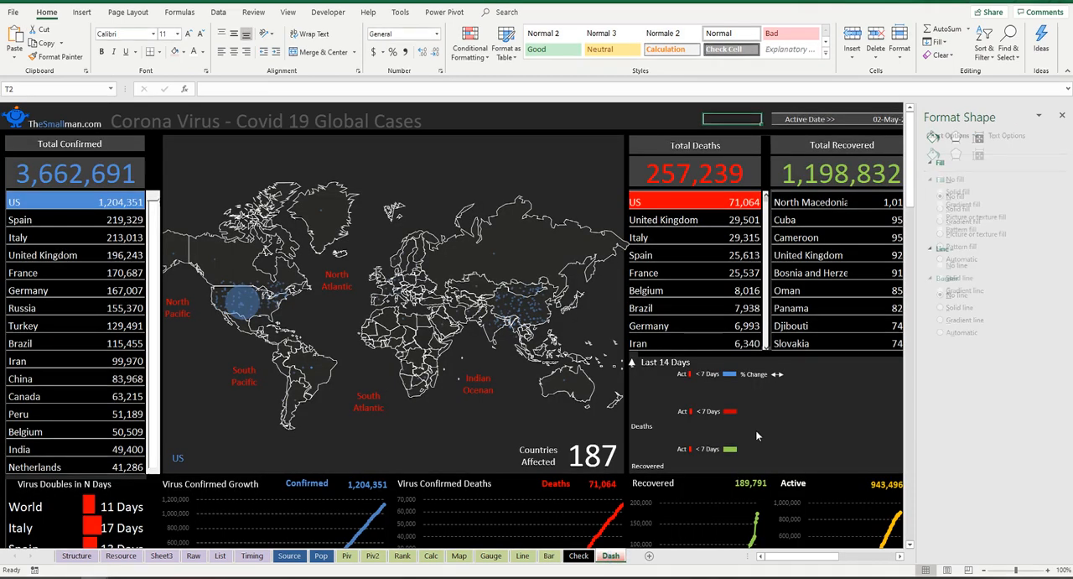
pyautogui.click(418, 146)
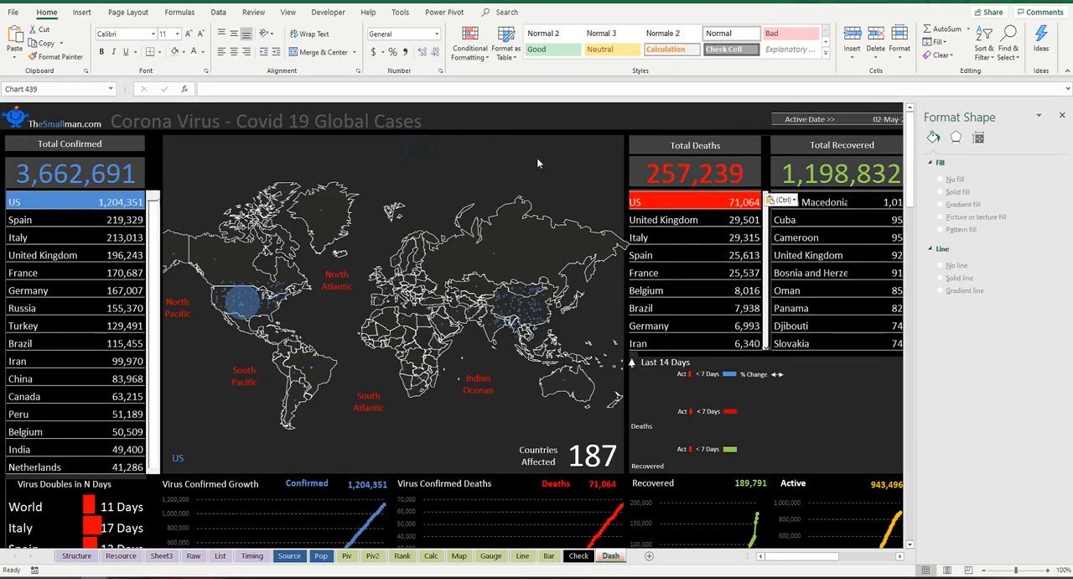
pyautogui.hotkey('ctrl', 'v')
# Step: Narrow the pasted chart and move it under the blue legend in the Last 14 Days section of the dashboard
pyautogui.moveTo(554, 179); pyautogui.dragTo(553, 172)
pyautogui.moveTo(719, 157); pyautogui.dragTo(678, 157)
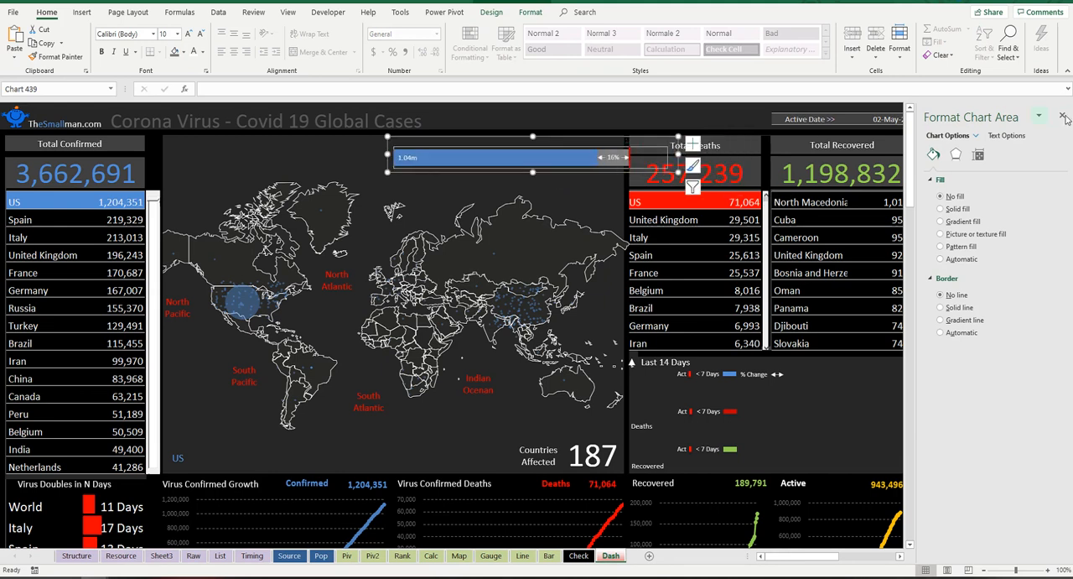
pyautogui.click(1062, 115)
pyautogui.moveTo(564, 131); pyautogui.dragTo(806, 366)
pyautogui.click(875, 375)
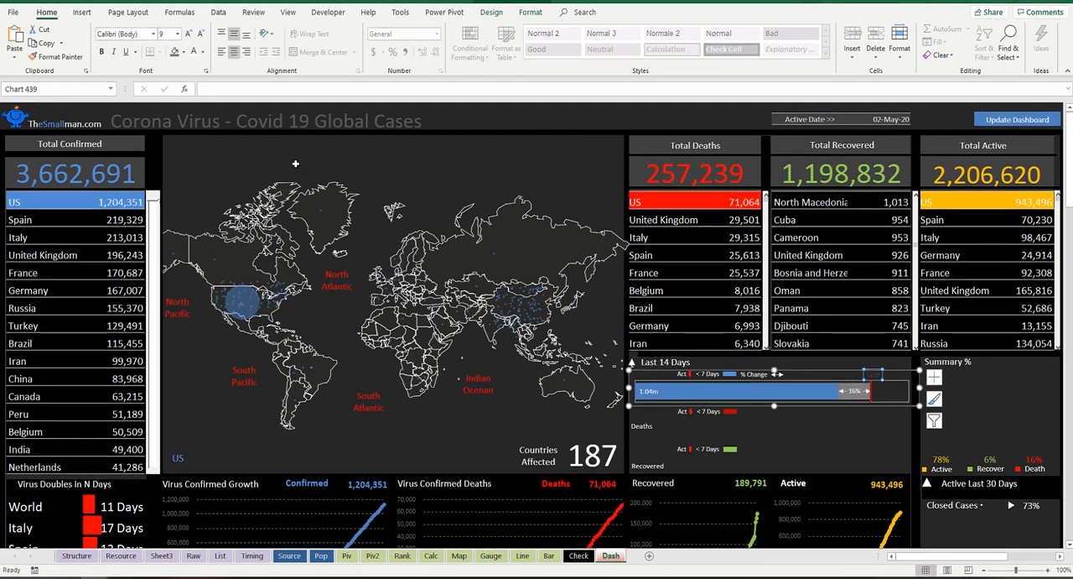
# Step: Turn the pasted chart's Scale Target label white, then shorten and nudge the chart to fit below the blue legend
pyautogui.click(193, 52)
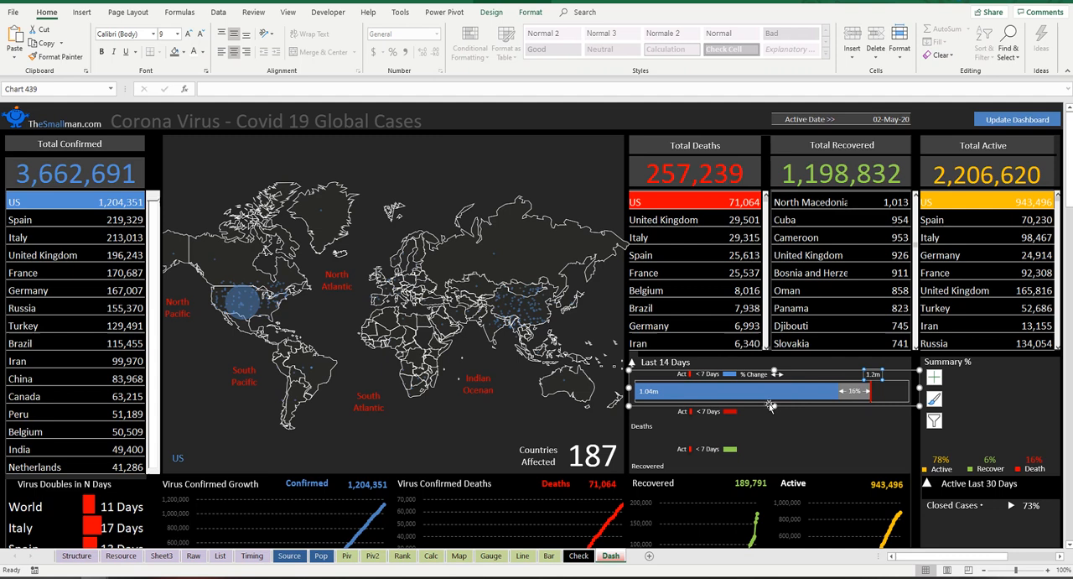
pyautogui.click(775, 370)
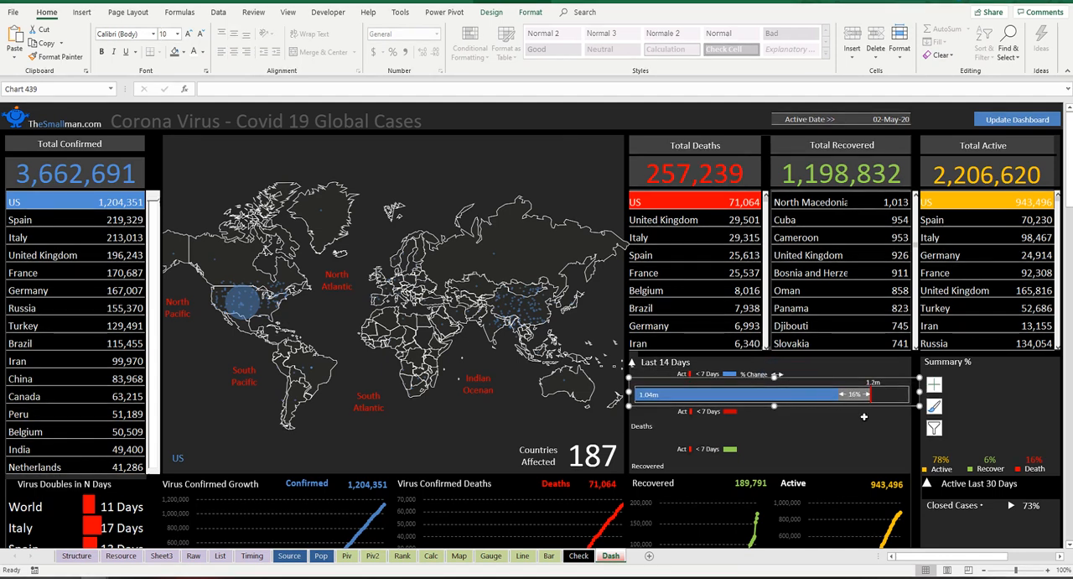
pyautogui.moveTo(917, 408); pyautogui.dragTo(907, 407)
pyautogui.moveTo(843, 409); pyautogui.dragTo(847, 405)
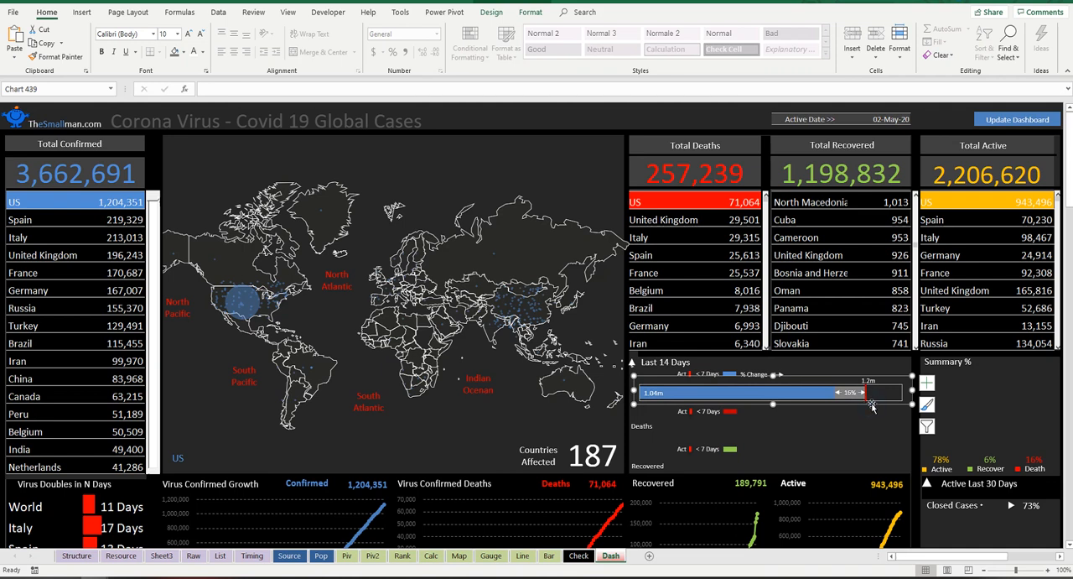
# Step: Paste a copy of the adjusted Dash chart onto the Bar sheet and place it below the existing sandbox chart
pyautogui.click(549, 555)
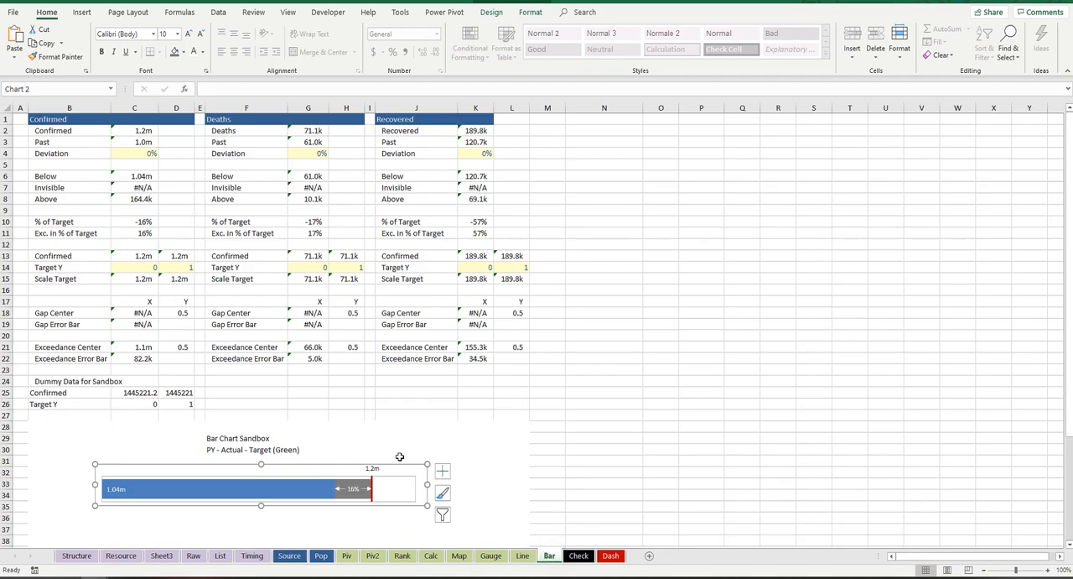
pyautogui.hotkey('ctrl', 'c')
pyautogui.scroll(-5, 401, 467)
pyautogui.click(94, 346)
pyautogui.hotkey('ctrl', 'v')
pyautogui.moveTo(225, 360); pyautogui.dragTo(291, 362)
# Step: Fill cells B35:K40 with dark grey as a background for the chart copy
pyautogui.moveTo(80, 336); pyautogui.dragTo(491, 394)
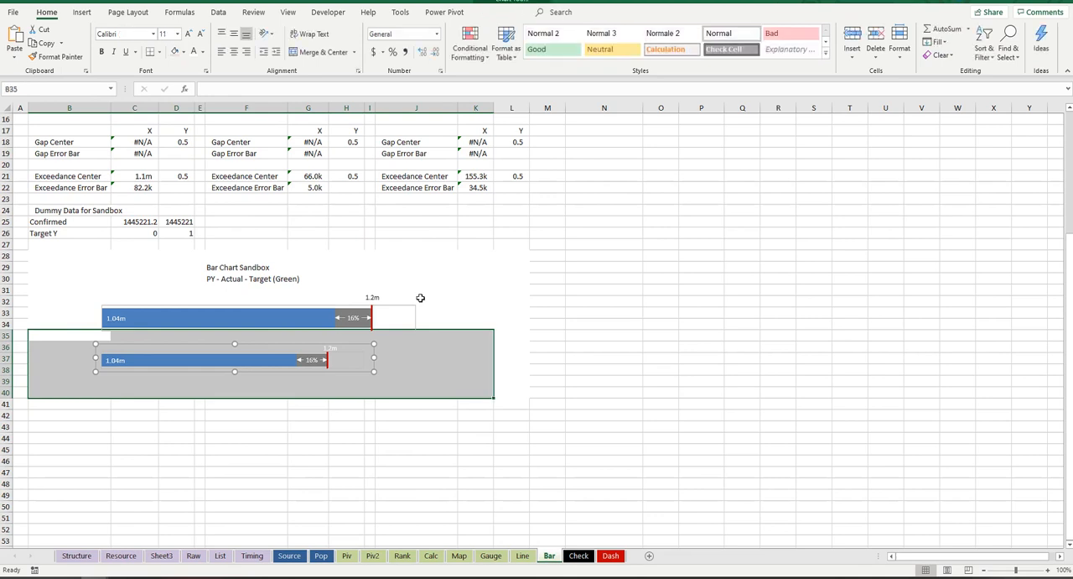
pyautogui.click(183, 51)
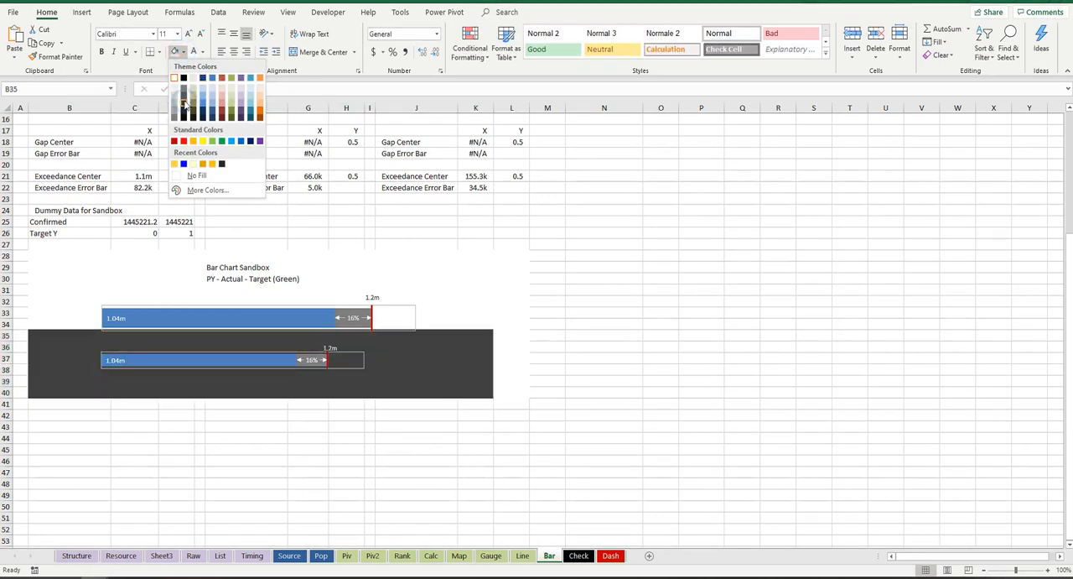
pyautogui.click(184, 102)
# Step: Move the original sandbox chart out to columns N to U and shift the chart copy slightly right within the dark area
pyautogui.click(385, 302)
pyautogui.moveTo(386, 298); pyautogui.dragTo(877, 314)
pyautogui.click(362, 368)
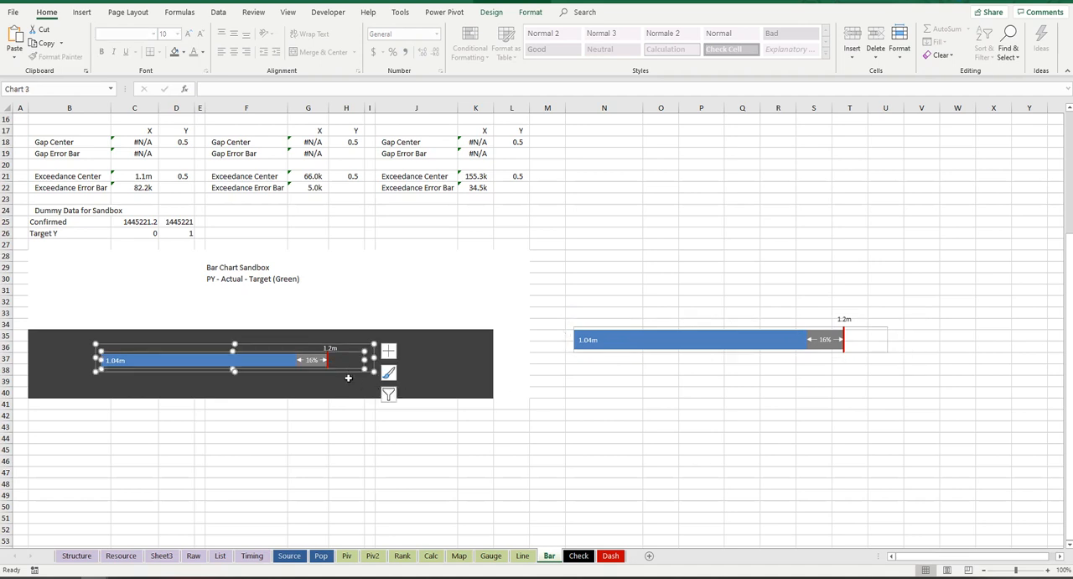
pyautogui.moveTo(351, 372); pyautogui.dragTo(379, 369)
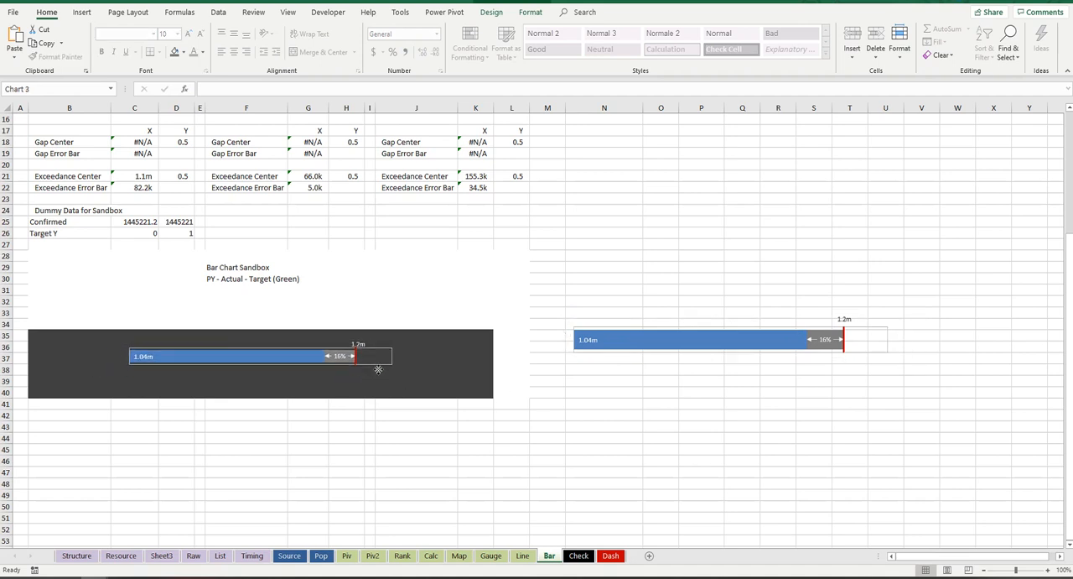
# Step: Examine the Deaths and Recovered data columns against the chart copy on the dark background
pyautogui.scroll(3, 376, 340)
pyautogui.scroll(2, 377, 340)
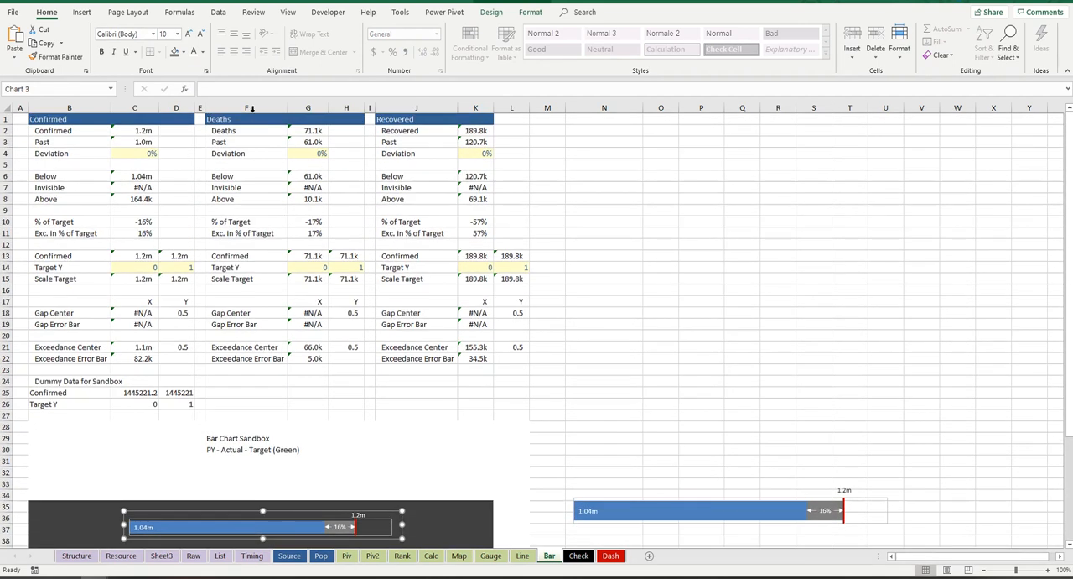
pyautogui.moveTo(253, 108); pyautogui.dragTo(488, 106)
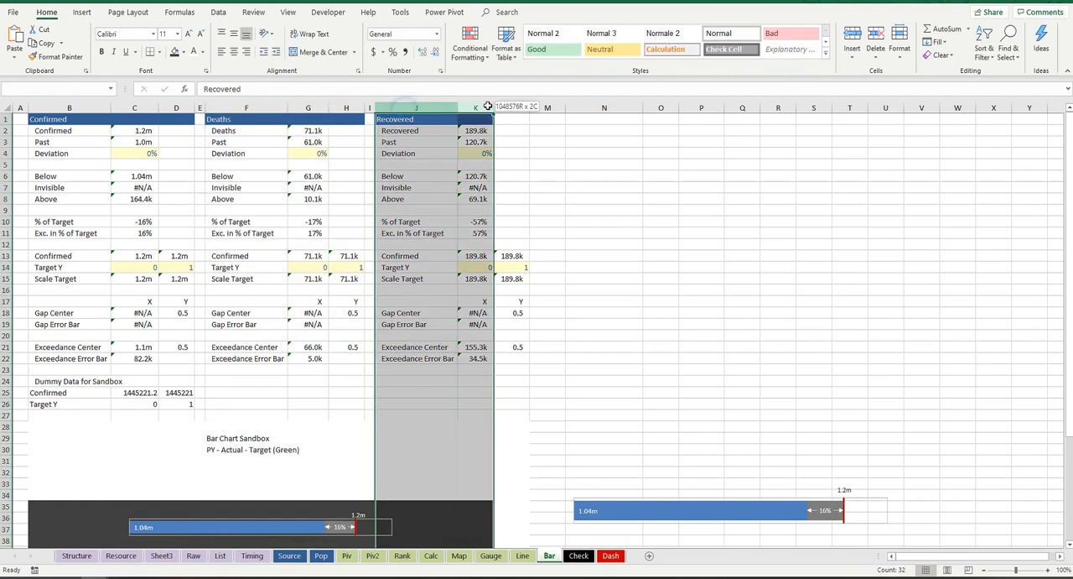
pyautogui.scroll(-3, 449, 357)
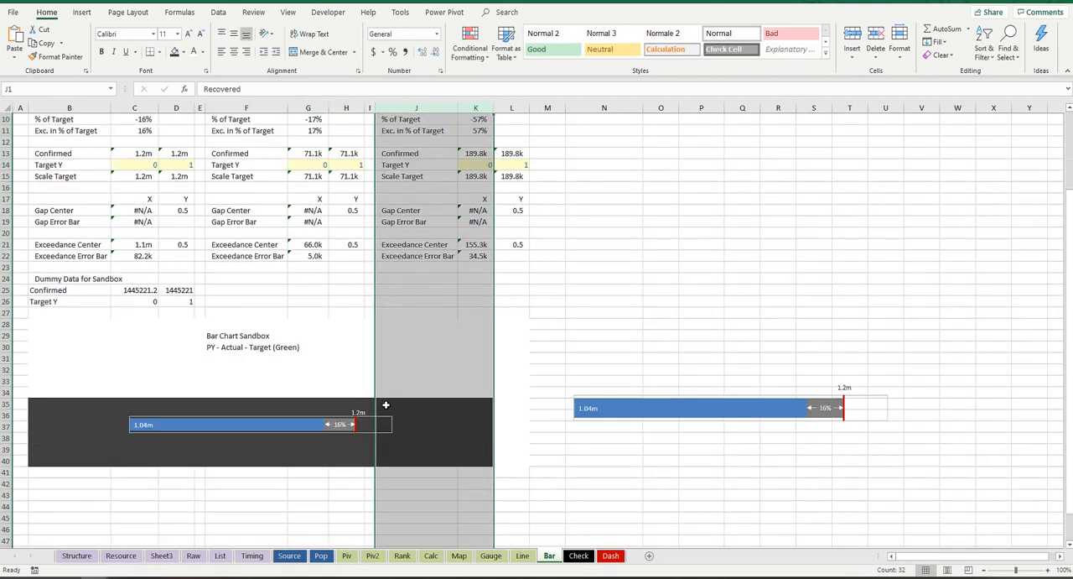
pyautogui.scroll(3, 459, 238)
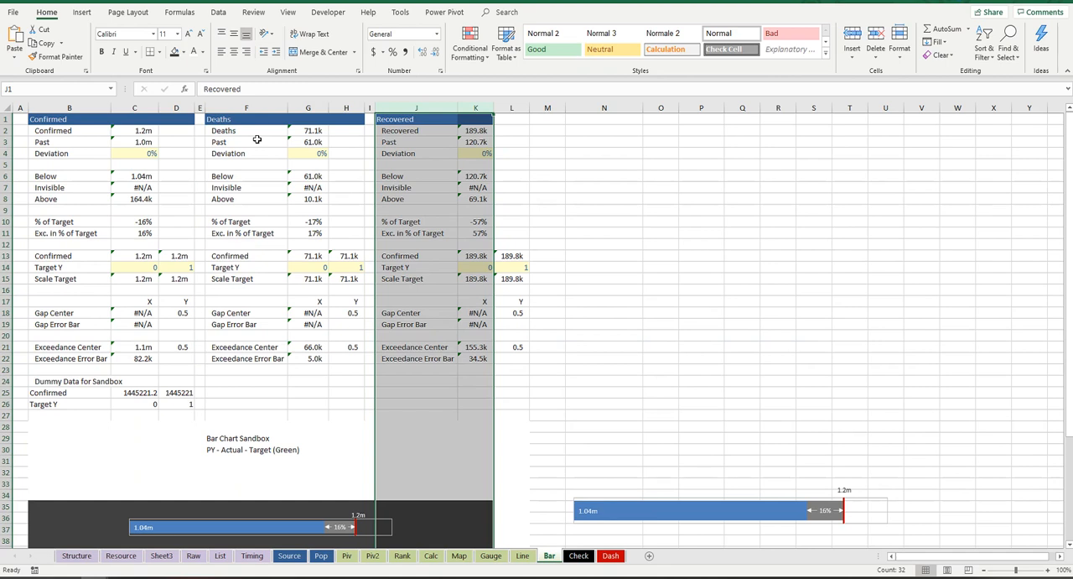
pyautogui.click(406, 168)
pyautogui.scroll(-3, 458, 287)
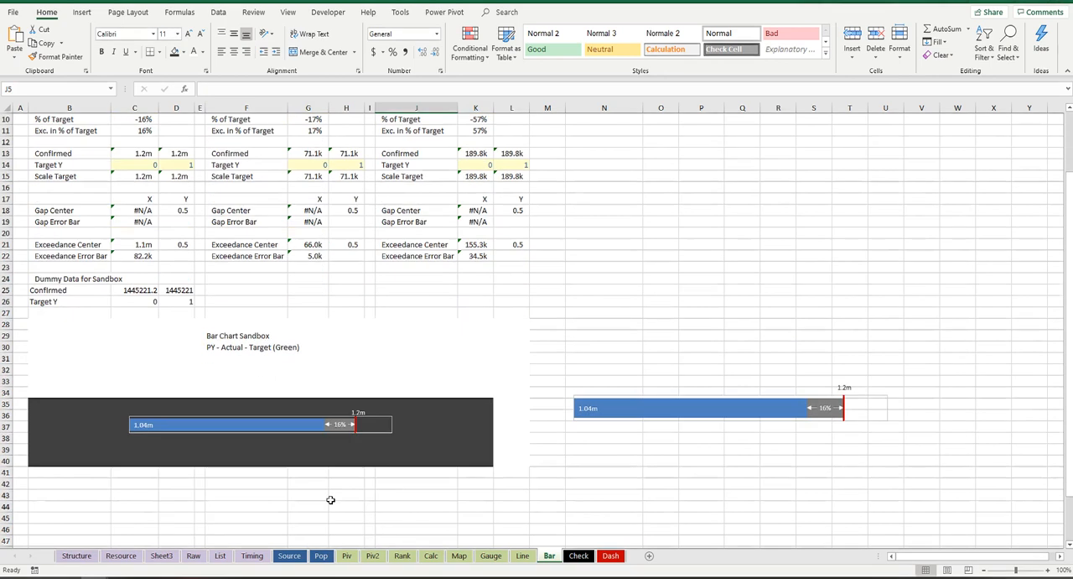
pyautogui.scroll(1, 330, 497)
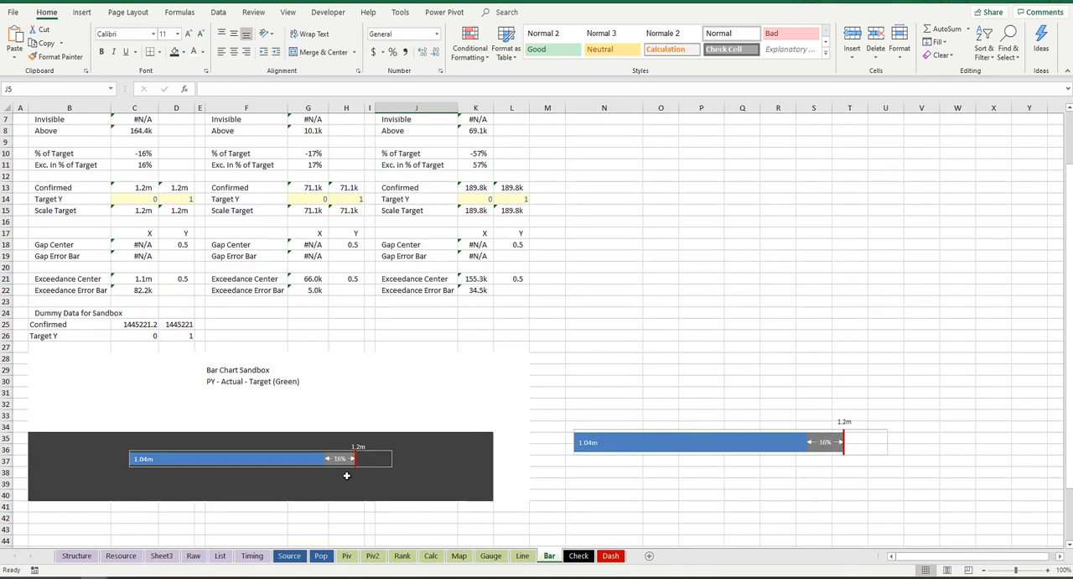
pyautogui.scroll(2, 347, 475)
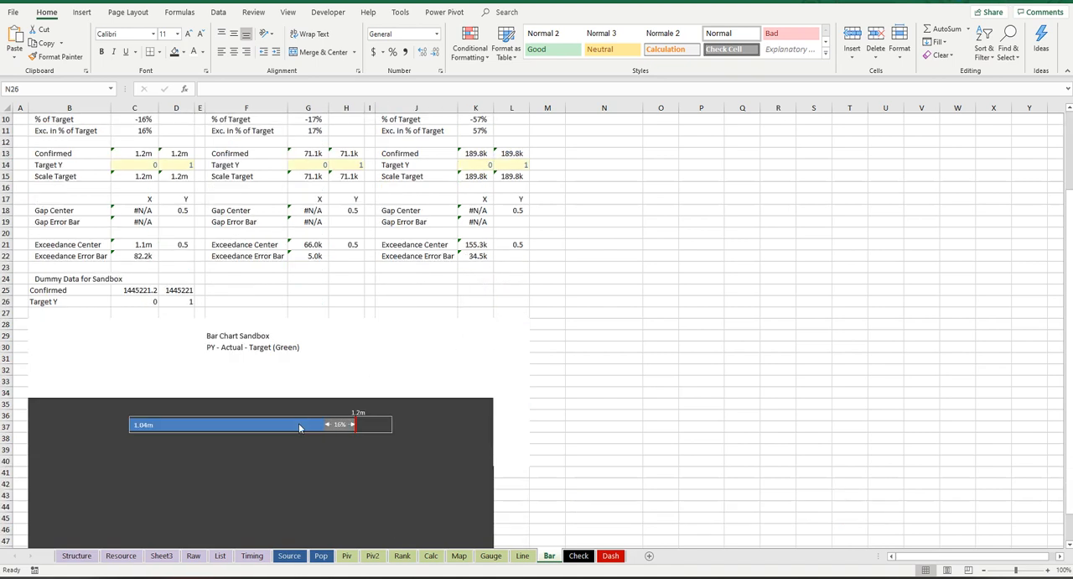
# Step: Edit the Confirmed series in the chart copy's data source and set its X values to Bar!$C$13:$D$13
pyautogui.click(353, 424)
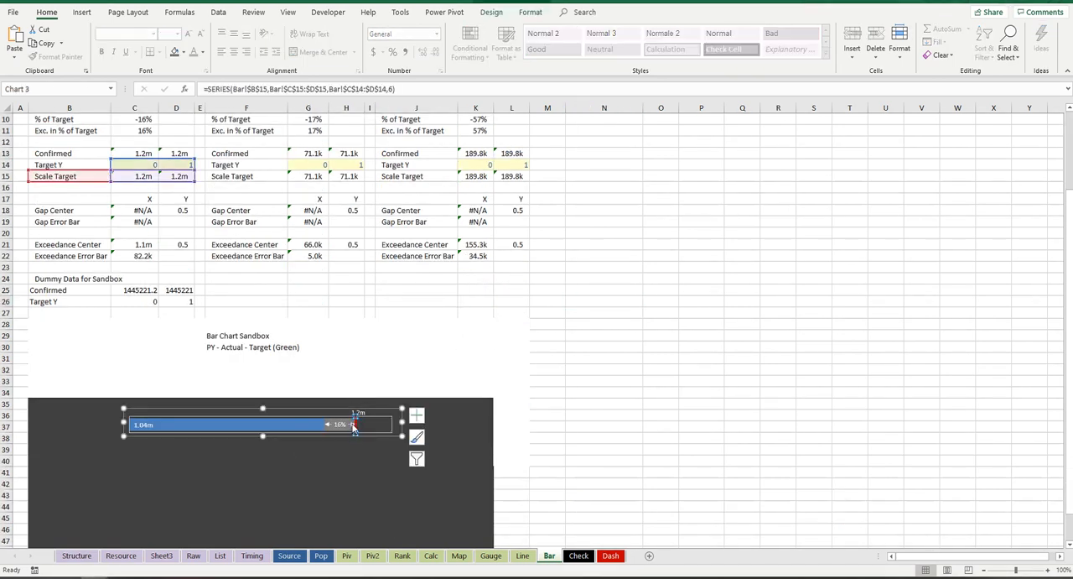
pyautogui.rightClick(308, 424)
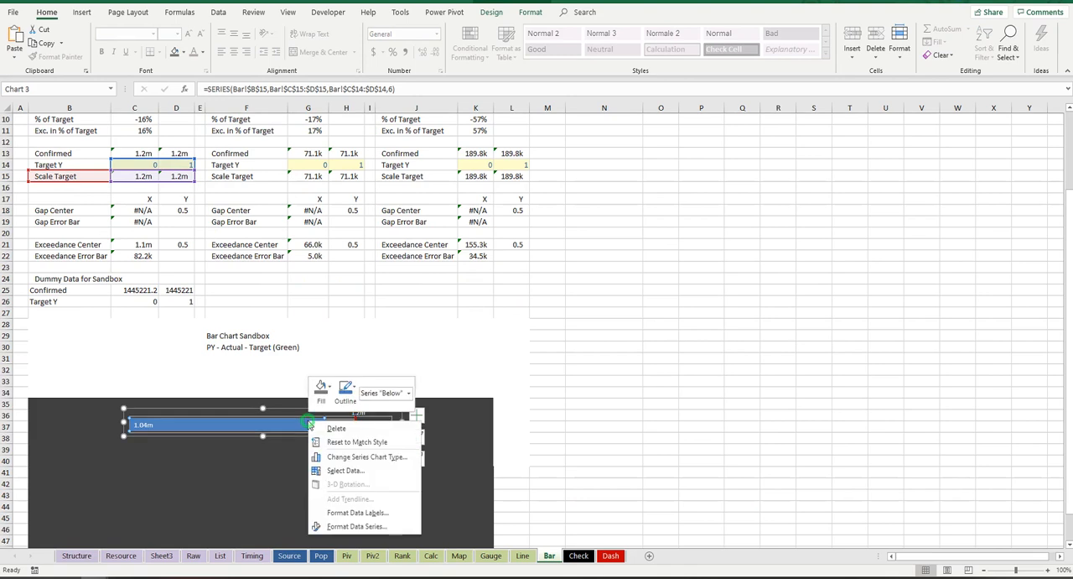
pyautogui.click(373, 473)
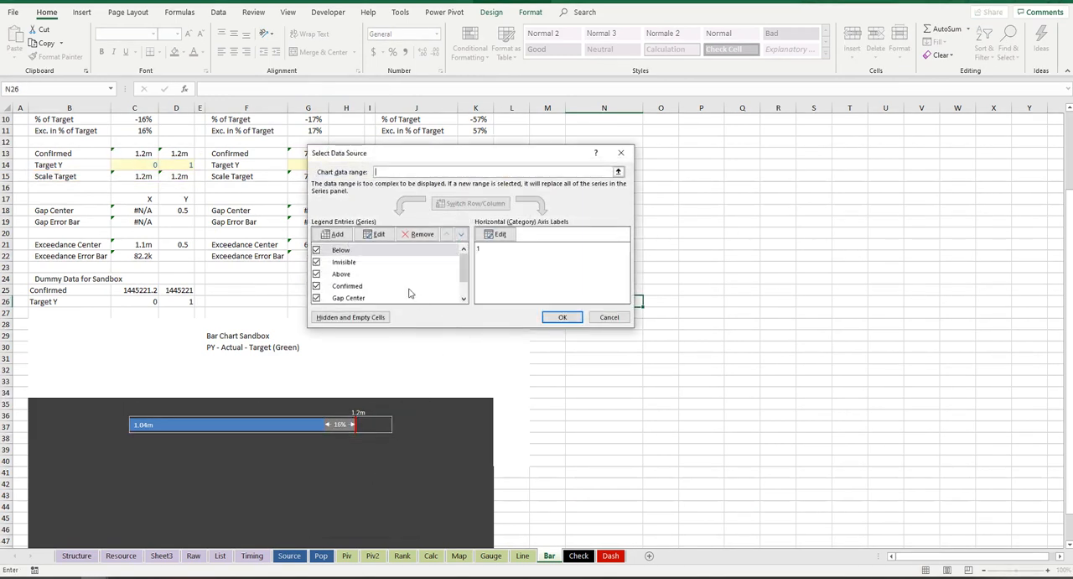
pyautogui.click(372, 287)
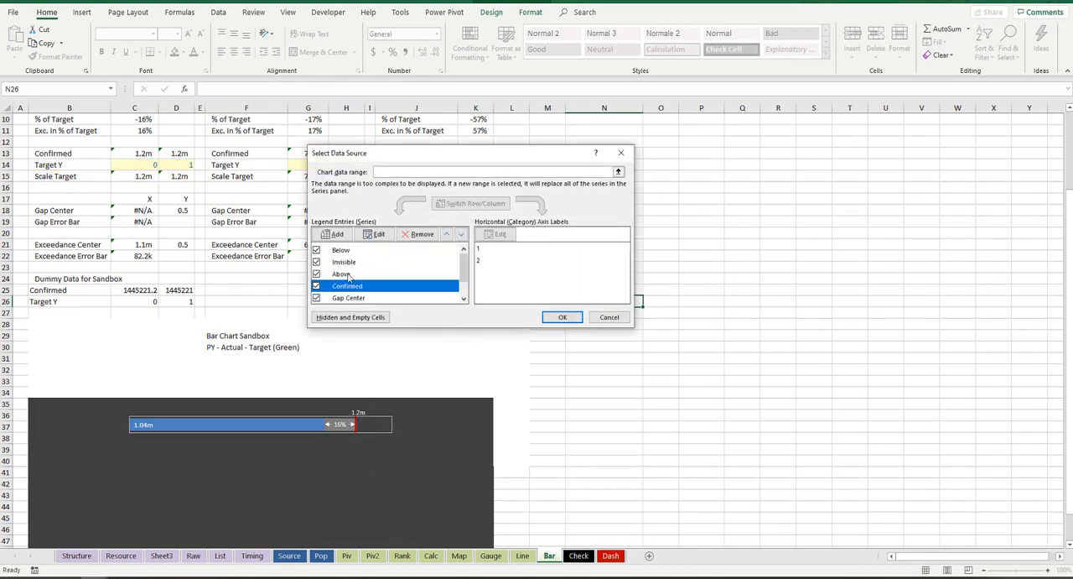
pyautogui.click(379, 234)
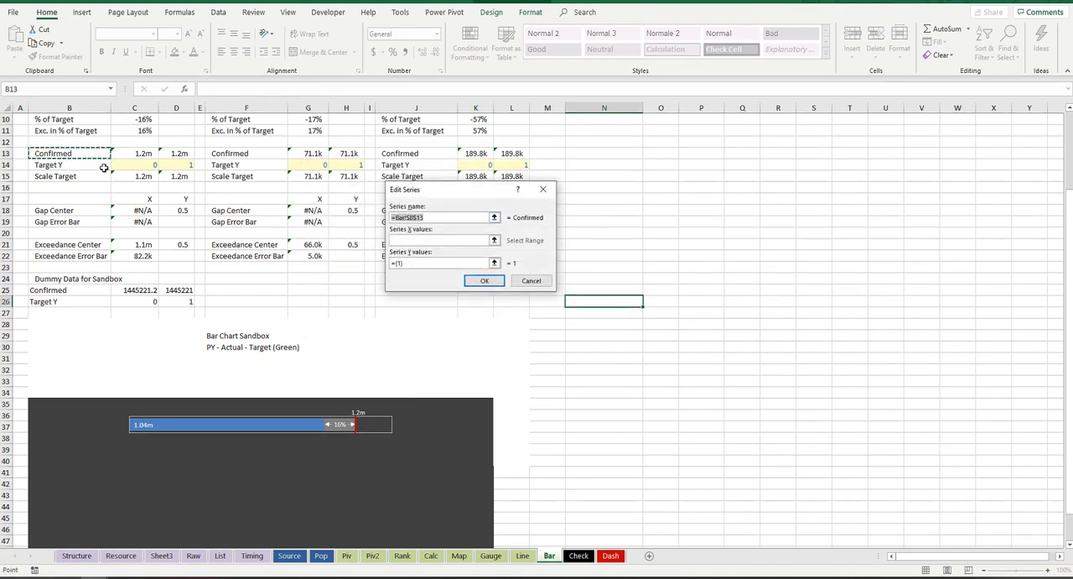
pyautogui.click(411, 240)
pyautogui.moveTo(141, 153); pyautogui.dragTo(180, 153)
# Step: Set the Confirmed series' Y values to Bar!$C$14:$D$14 and apply the data source change
pyautogui.moveTo(420, 263); pyautogui.dragTo(390, 264)
pyautogui.moveTo(149, 165); pyautogui.dragTo(185, 166)
pyautogui.click(520, 328)
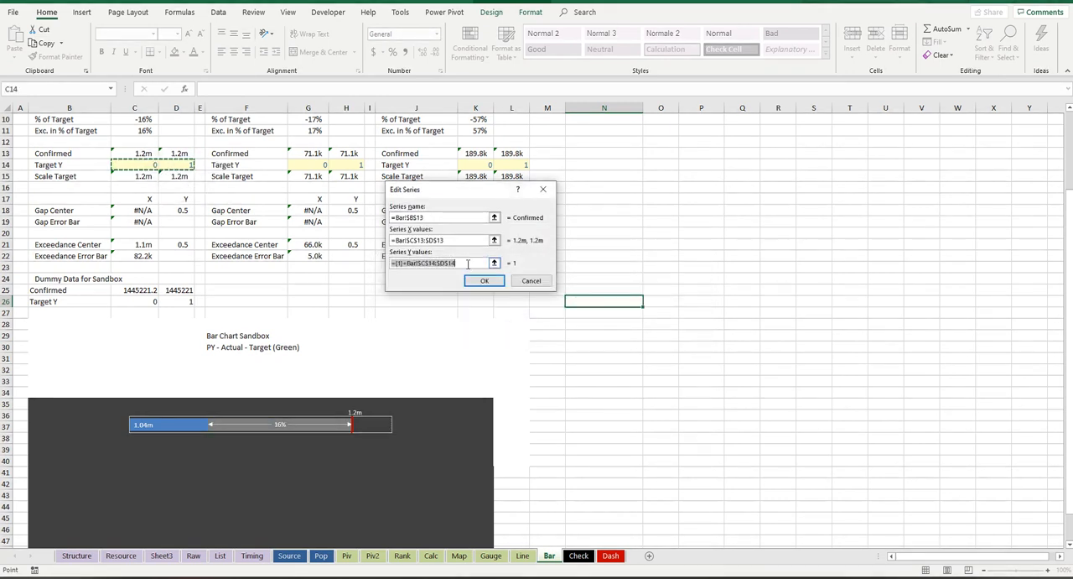
pyautogui.press('BackSpace')
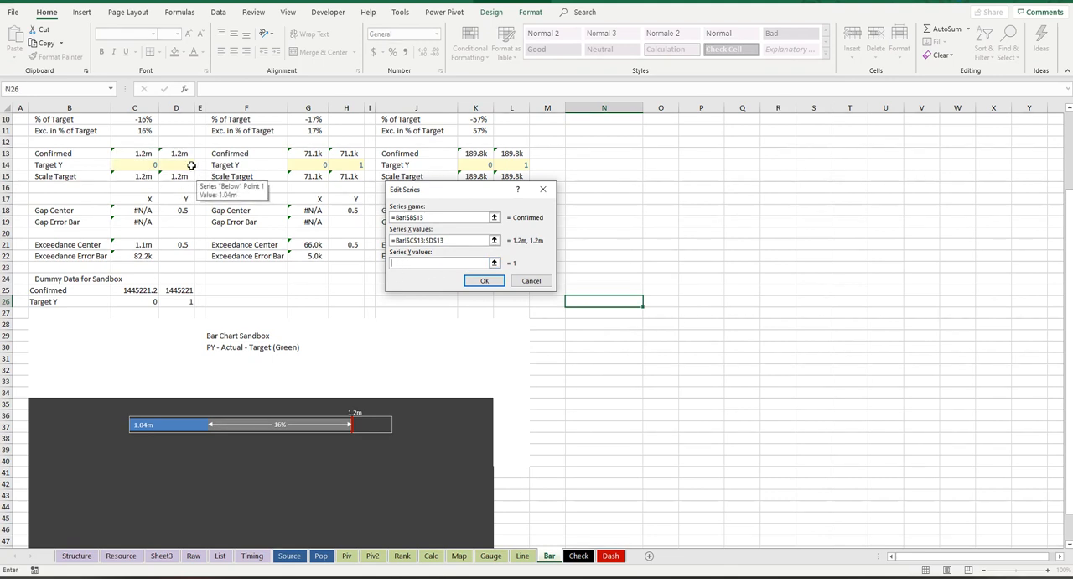
pyautogui.moveTo(186, 165); pyautogui.dragTo(151, 166)
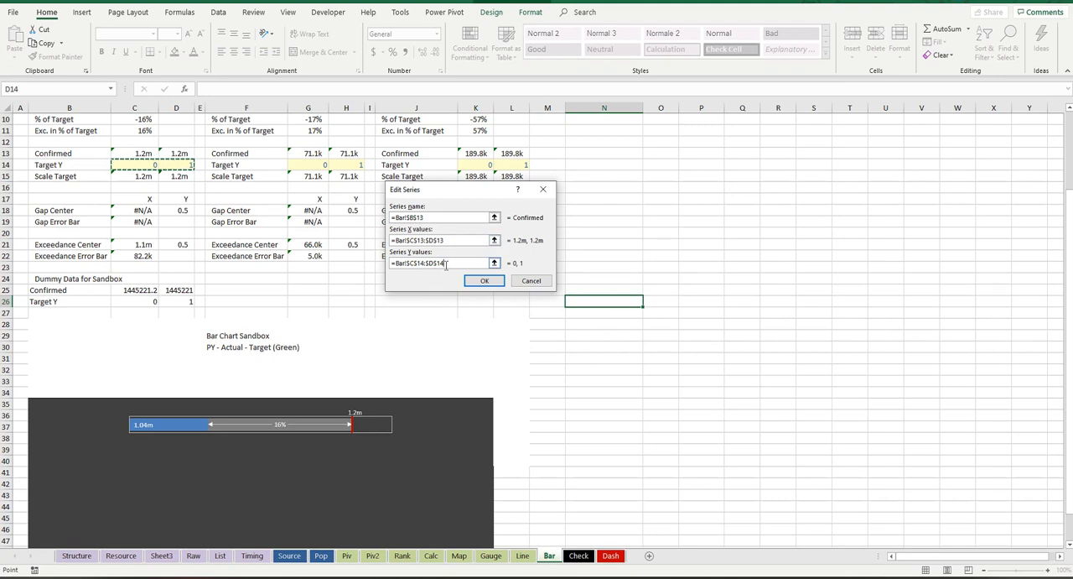
pyautogui.click(484, 281)
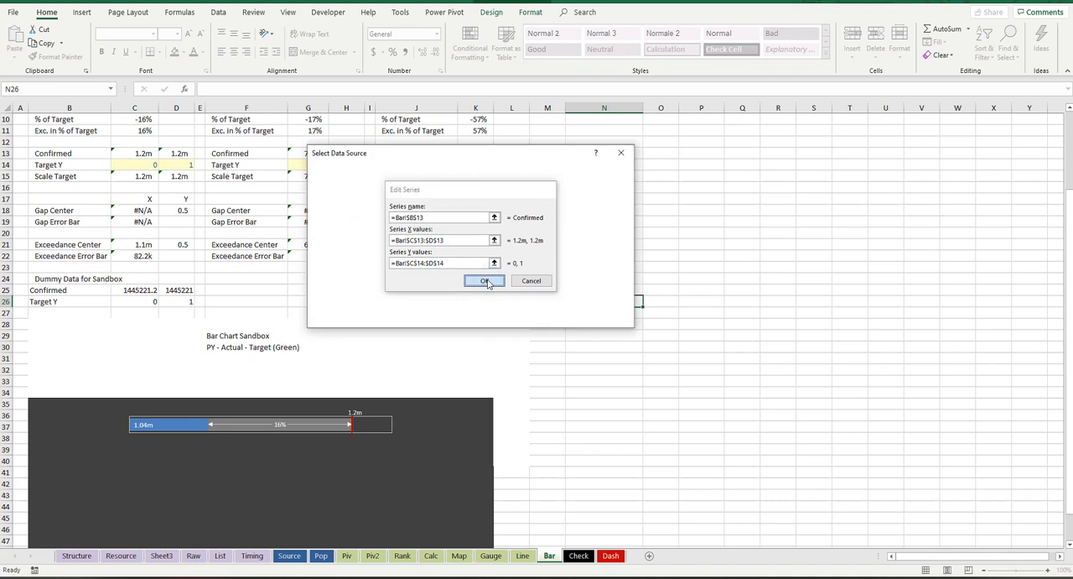
pyautogui.click(556, 317)
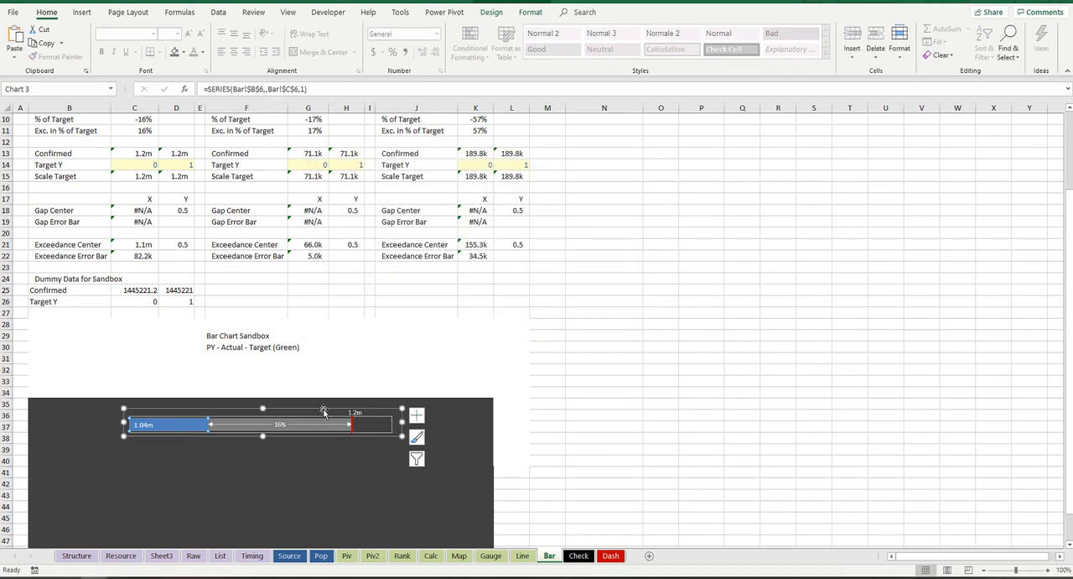
# Step: Nudge the chart copy slightly up and left within the dark area and leave it selected
pyautogui.moveTo(284, 436); pyautogui.dragTo(277, 430)
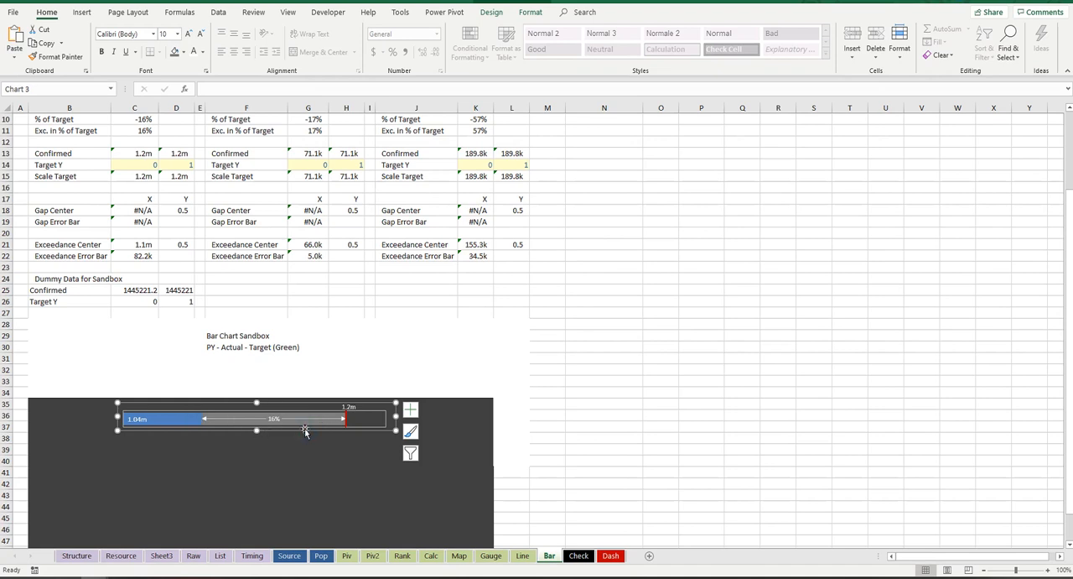
pyautogui.click(401, 372)
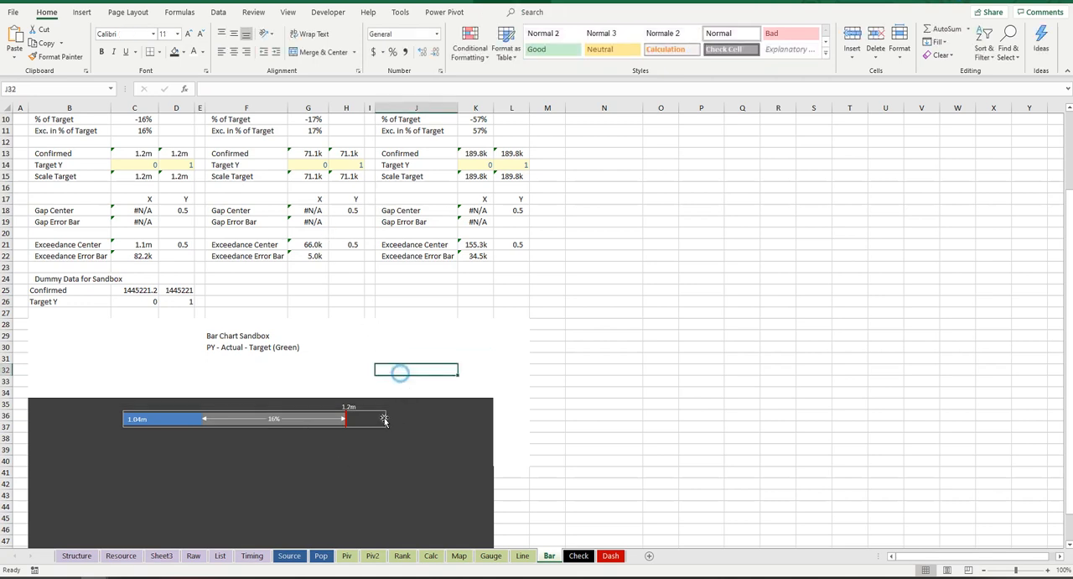
pyautogui.click(384, 418)
pyautogui.click(397, 411)
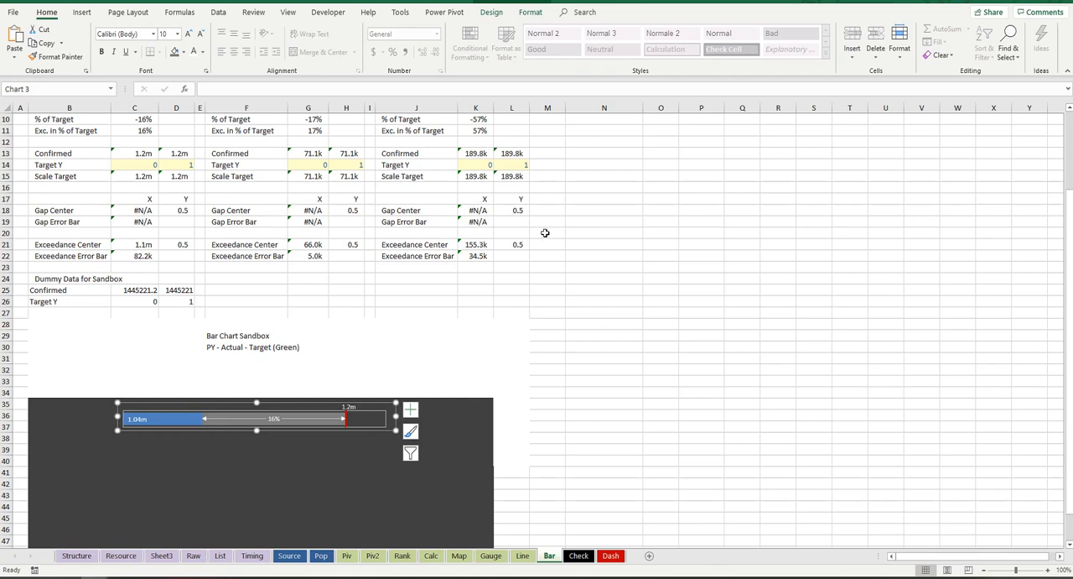
# Step: Review the Deaths data in columns F:H and the Recovered data in columns J:L alongside the bar chart
pyautogui.scroll(3, 339, 167)
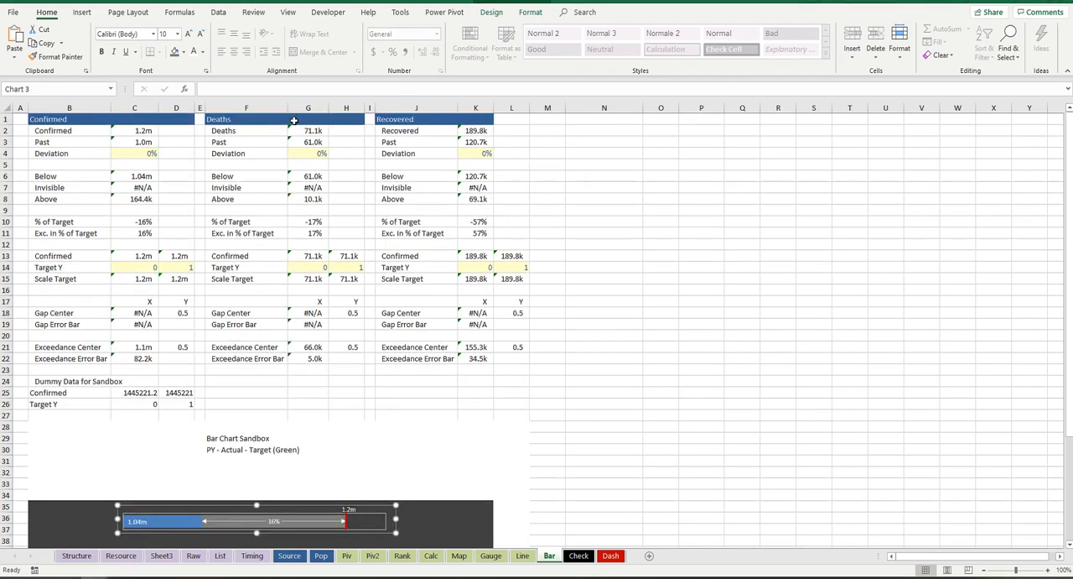
pyautogui.moveTo(280, 100); pyautogui.dragTo(343, 100)
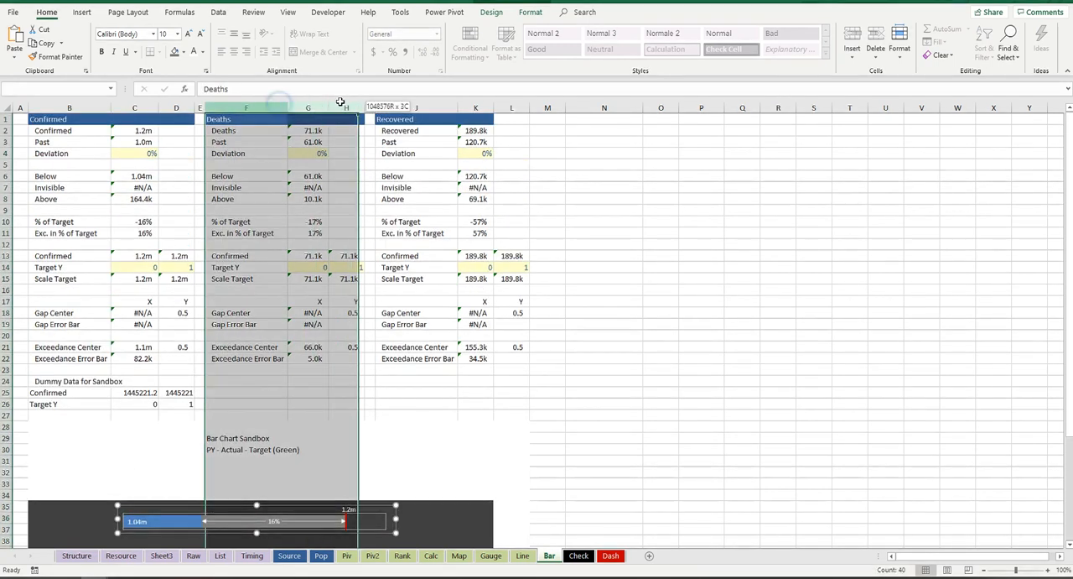
pyautogui.moveTo(416, 107); pyautogui.dragTo(513, 107)
pyautogui.scroll(-4, 425, 244)
pyautogui.scroll(3, 381, 376)
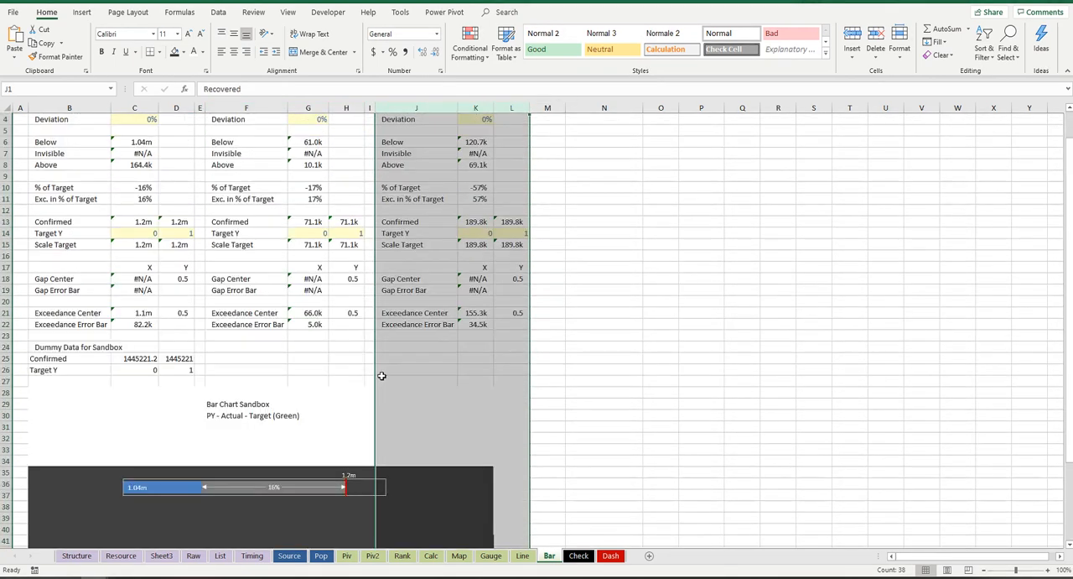
pyautogui.click(374, 481)
pyautogui.scroll(-1, 374, 481)
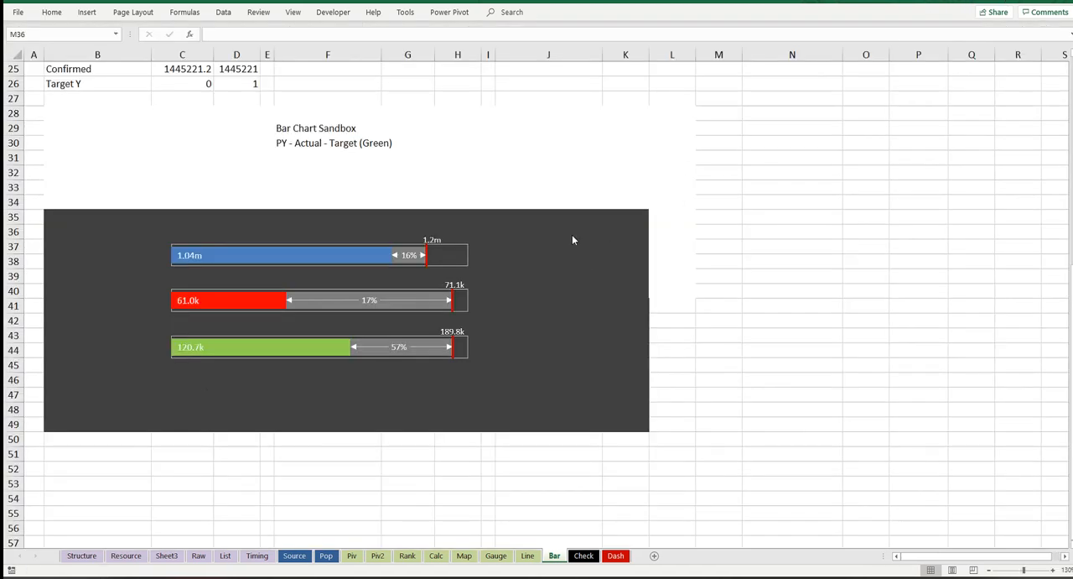
# Step: Select the Confirmed, Deaths and Recovered bar charts on the Bar sheet together and copy them
pyautogui.click(401, 256)
pyautogui.keyDown('ctrl'); pyautogui.click(378, 307); pyautogui.keyUp('ctrl')
pyautogui.keyDown('ctrl'); pyautogui.click(406, 346); pyautogui.keyUp('ctrl')
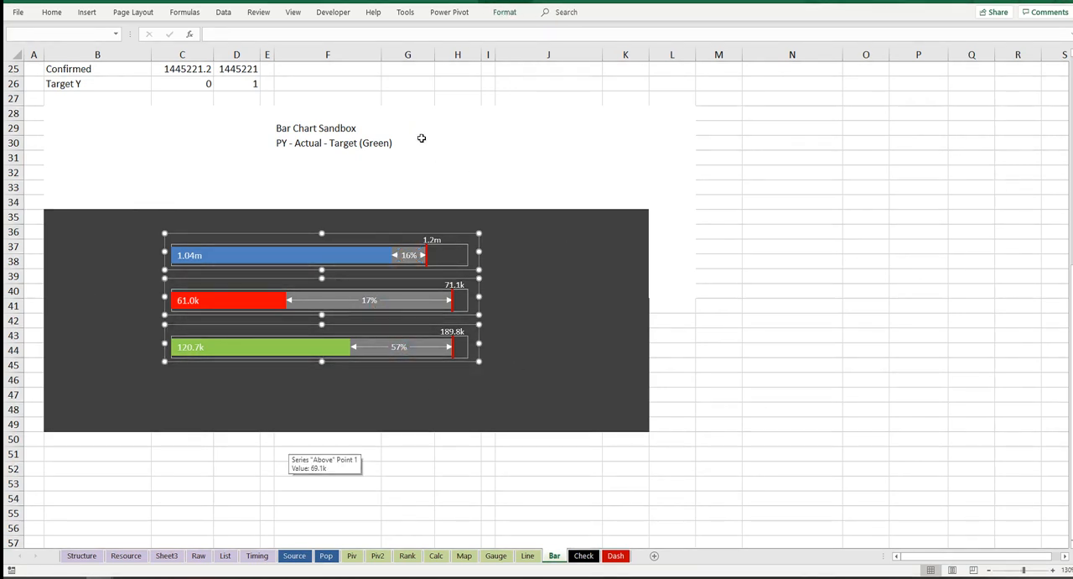
pyautogui.scroll(7, 239, 242)
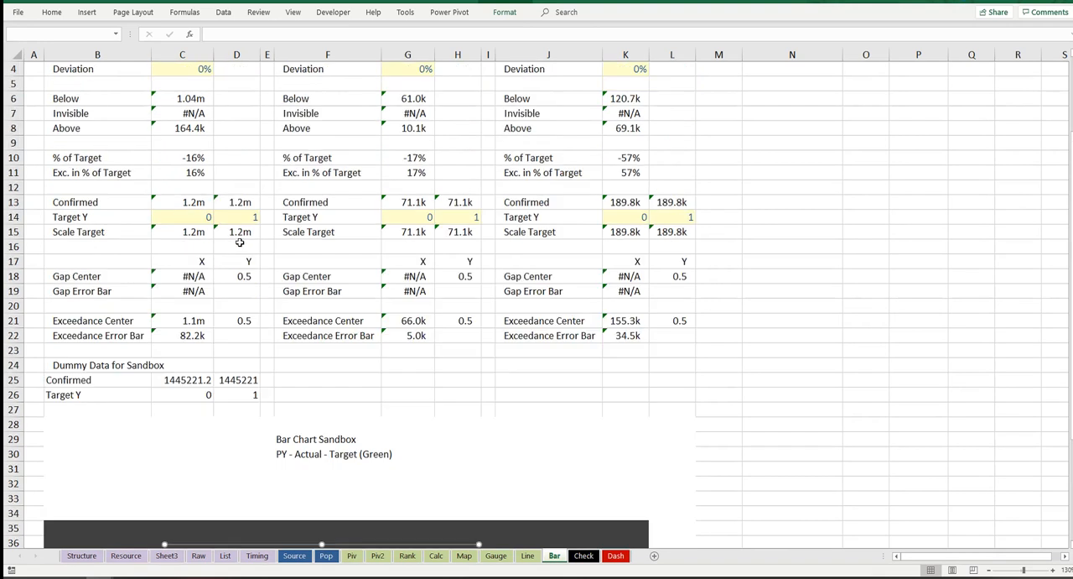
pyautogui.scroll(1, 151, 50)
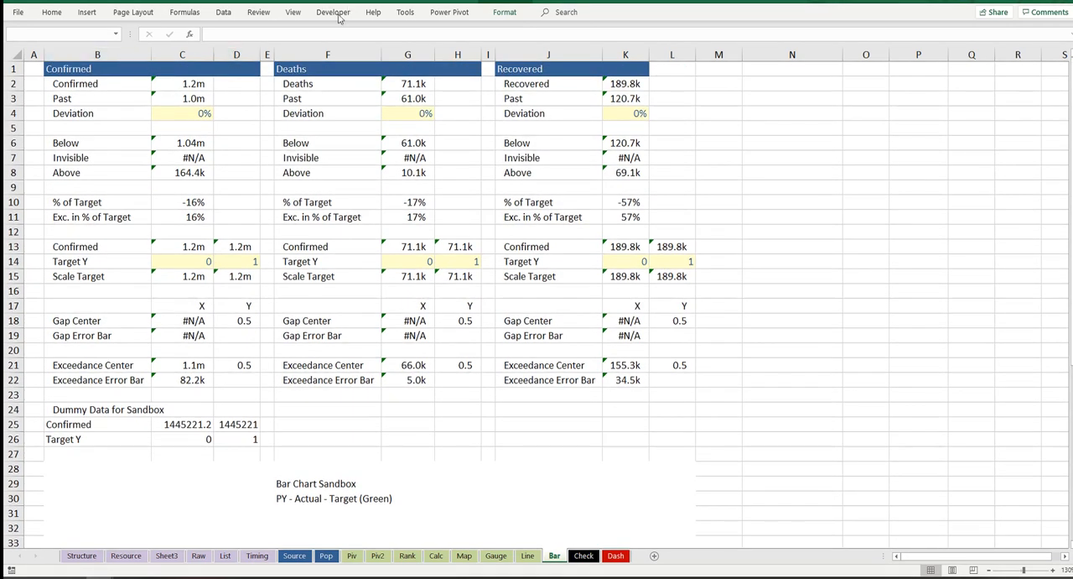
pyautogui.scroll(-7, 556, 92)
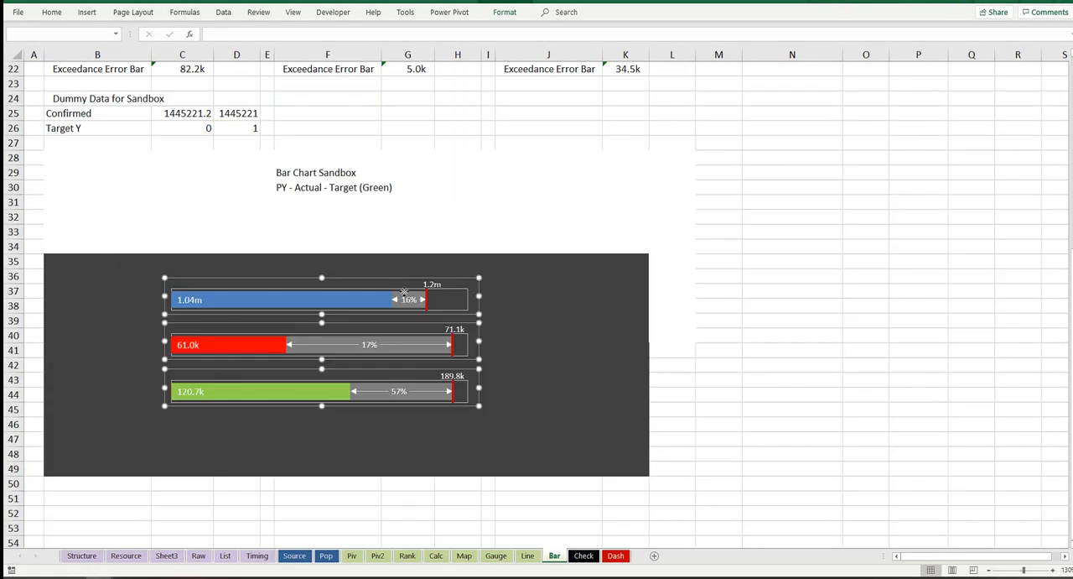
# Step: Paste the three bar charts on the Dash sheet and place them beside their labels in the Last 14 Days section
pyautogui.click(616, 555)
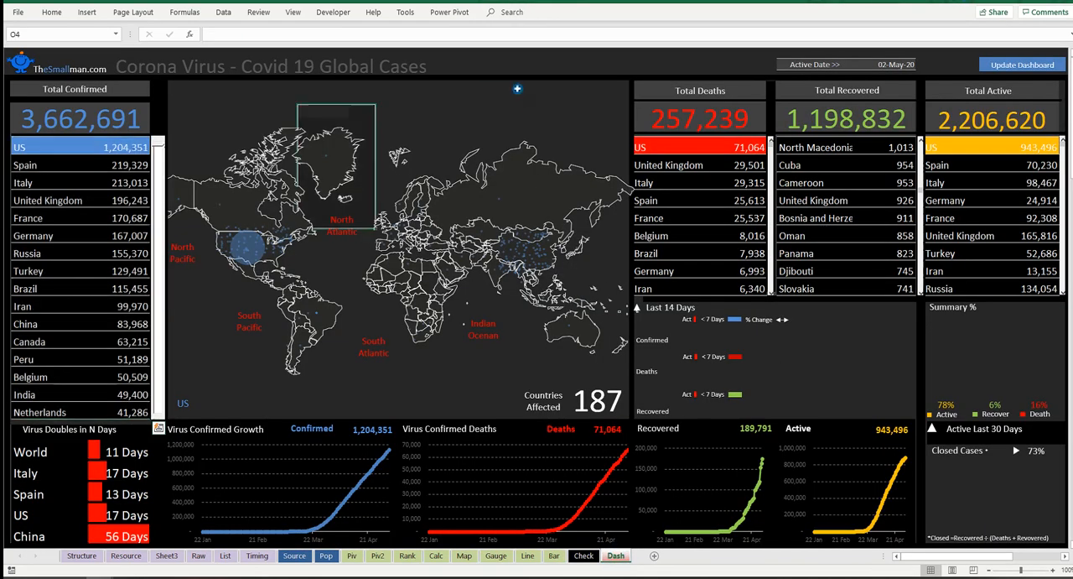
pyautogui.hotkey('ctrl', 'v')
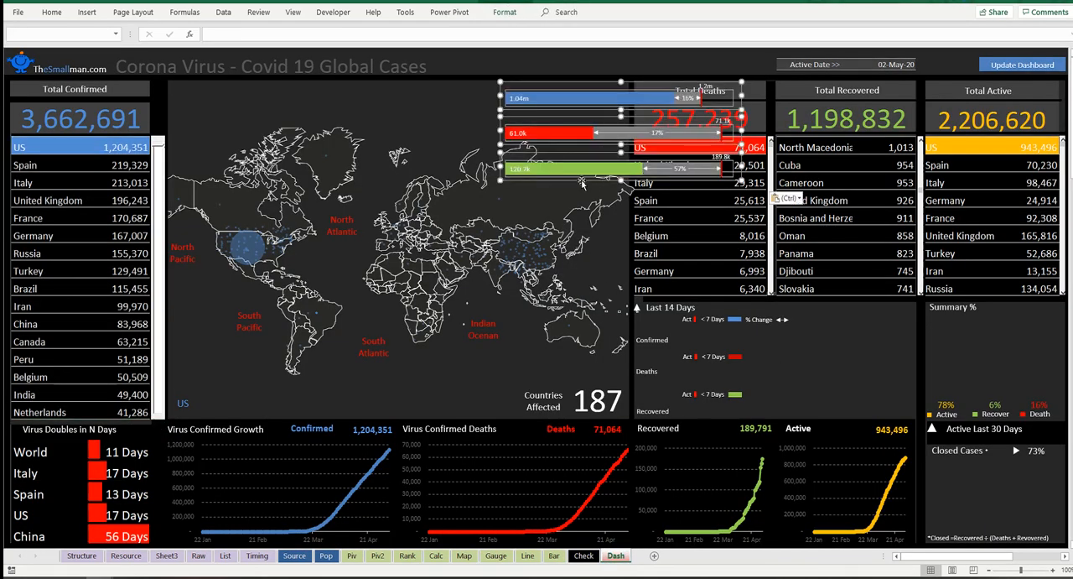
pyautogui.moveTo(577, 180); pyautogui.dragTo(753, 425)
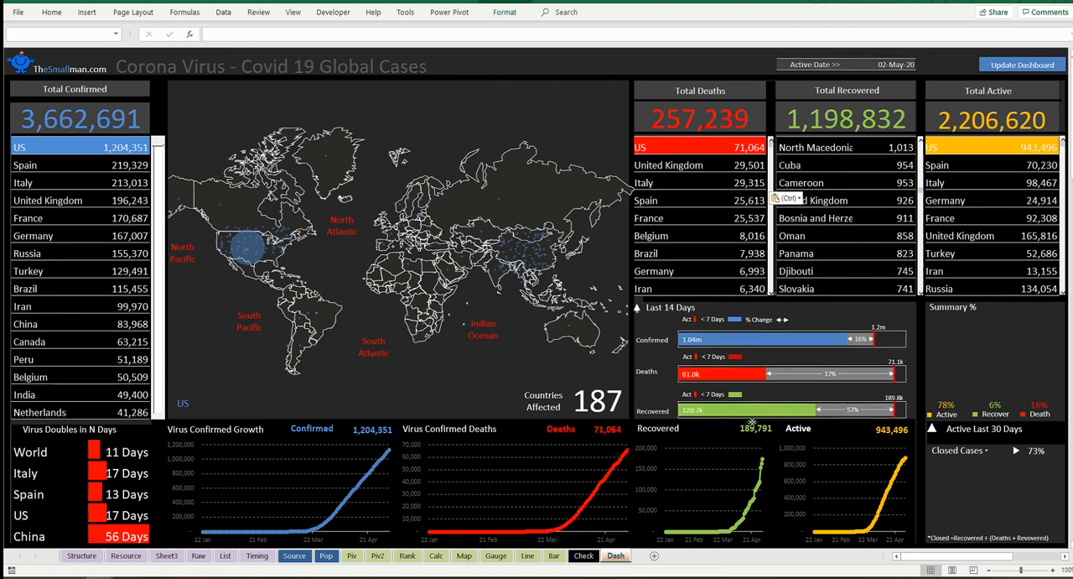
pyautogui.click(792, 321)
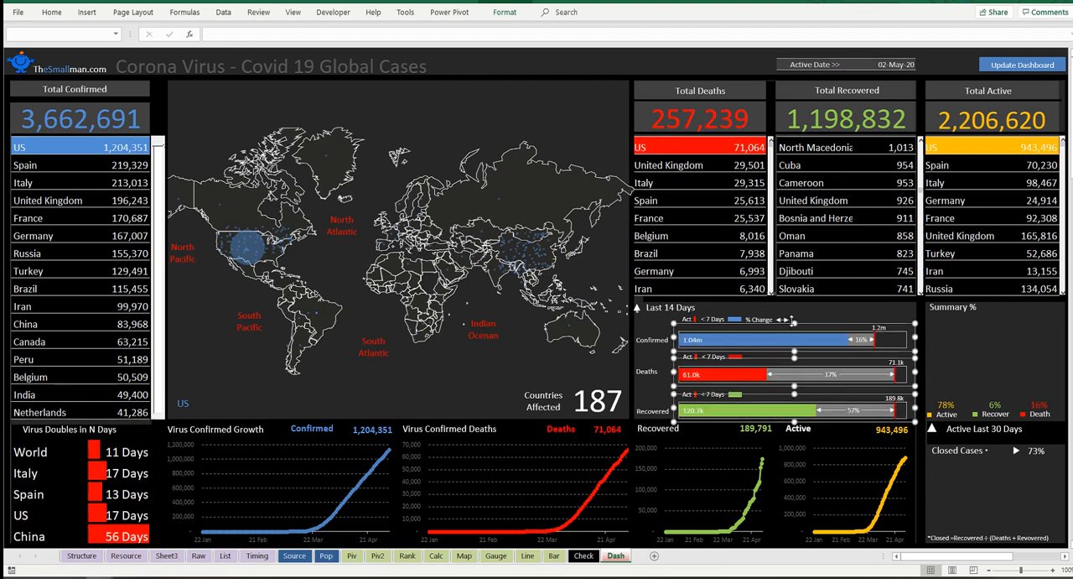
# Step: Align the Confirmed, Deaths and Recovered bar charts in the Last 14 Days section by their centers, then deselect them
pyautogui.click(653, 357)
pyautogui.click(711, 374)
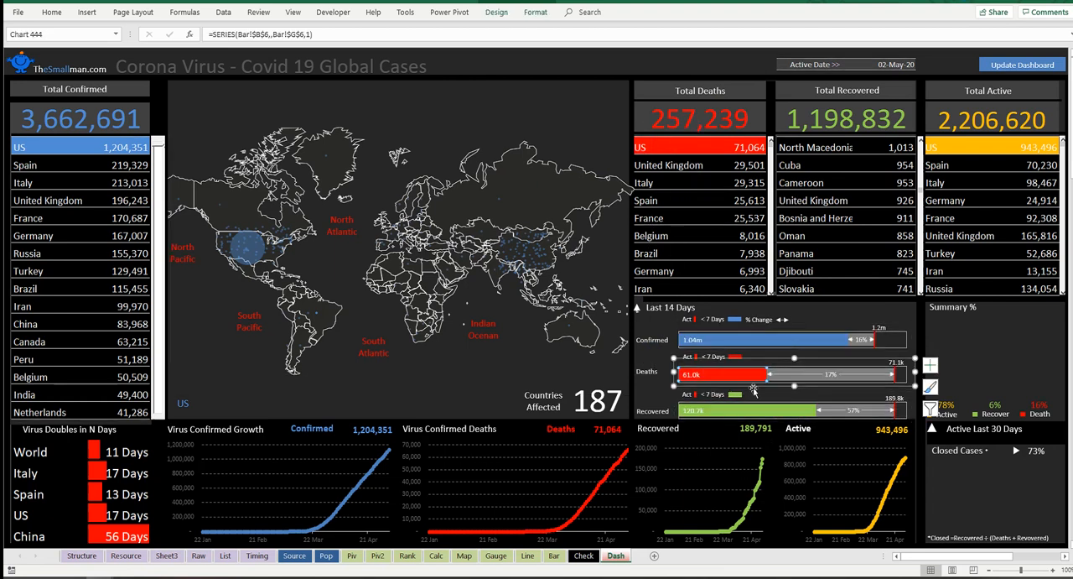
pyautogui.click(754, 387)
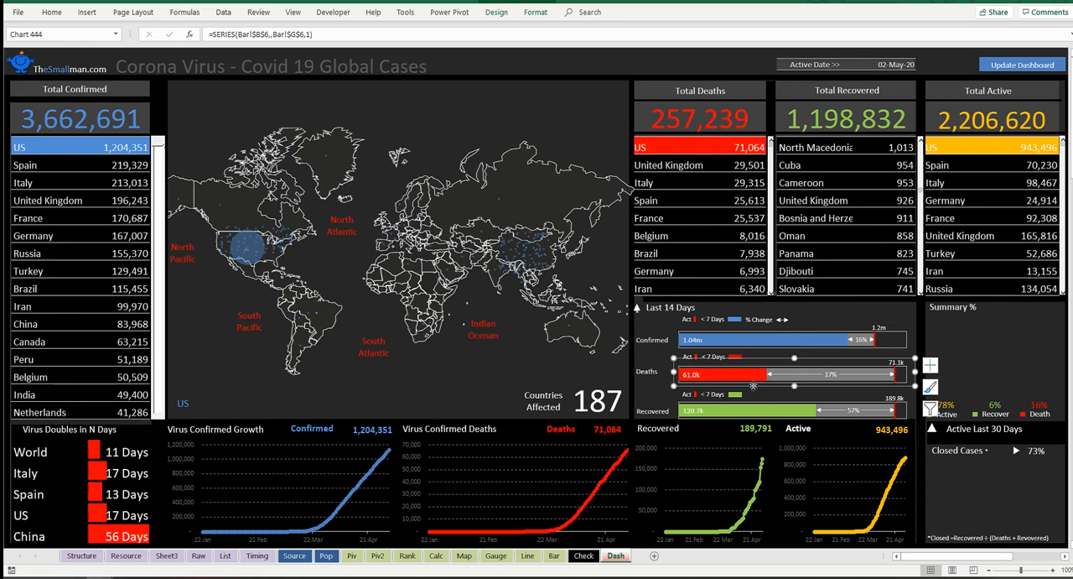
pyautogui.keyDown('ctrl'); pyautogui.click(756, 333); pyautogui.keyUp('ctrl')
pyautogui.keyDown('ctrl'); pyautogui.click(743, 412); pyautogui.keyUp('ctrl')
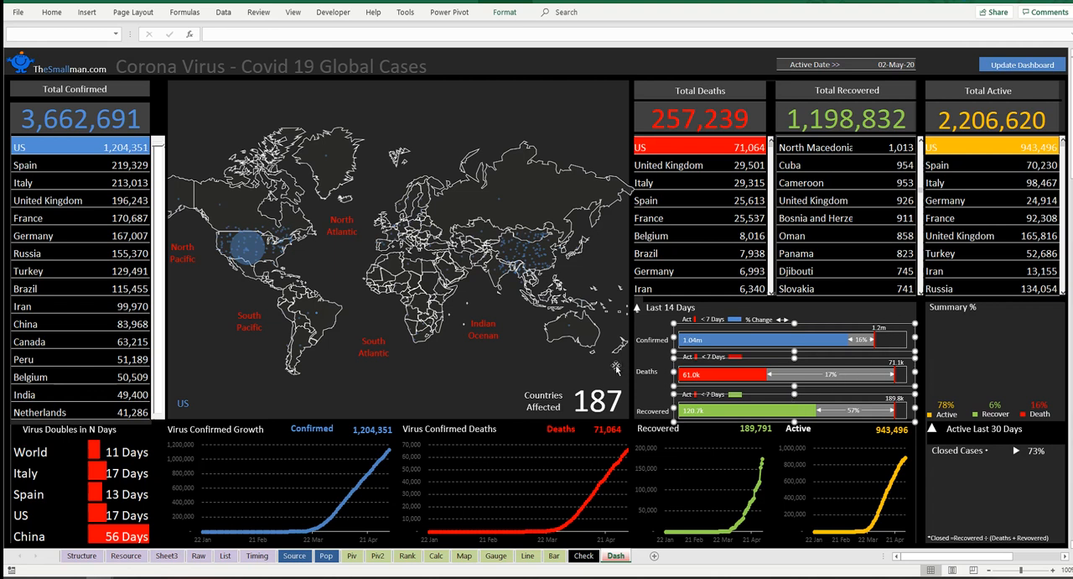
pyautogui.click(89, 12)
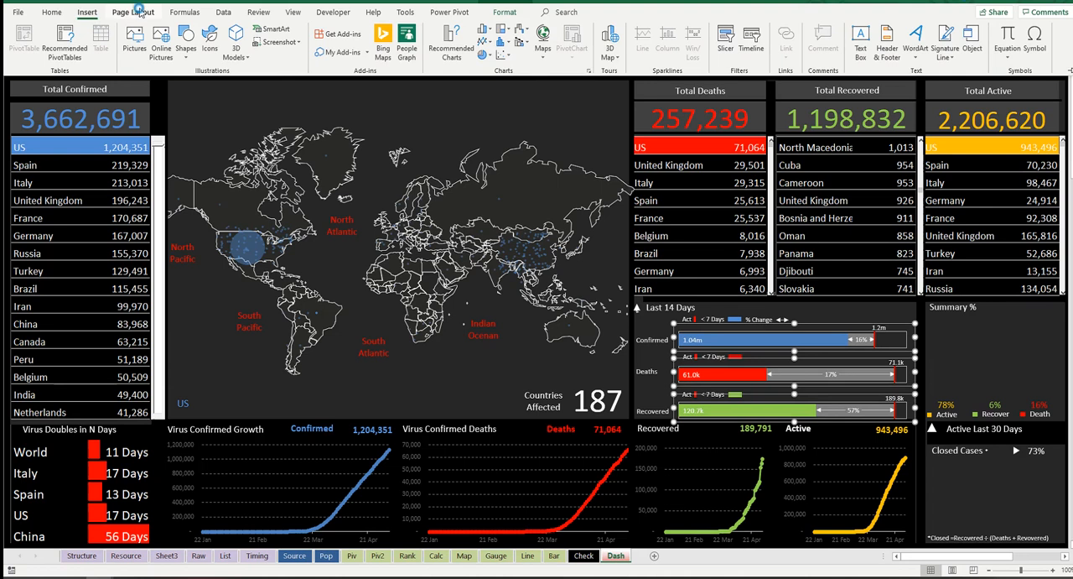
pyautogui.click(133, 12)
pyautogui.click(573, 53)
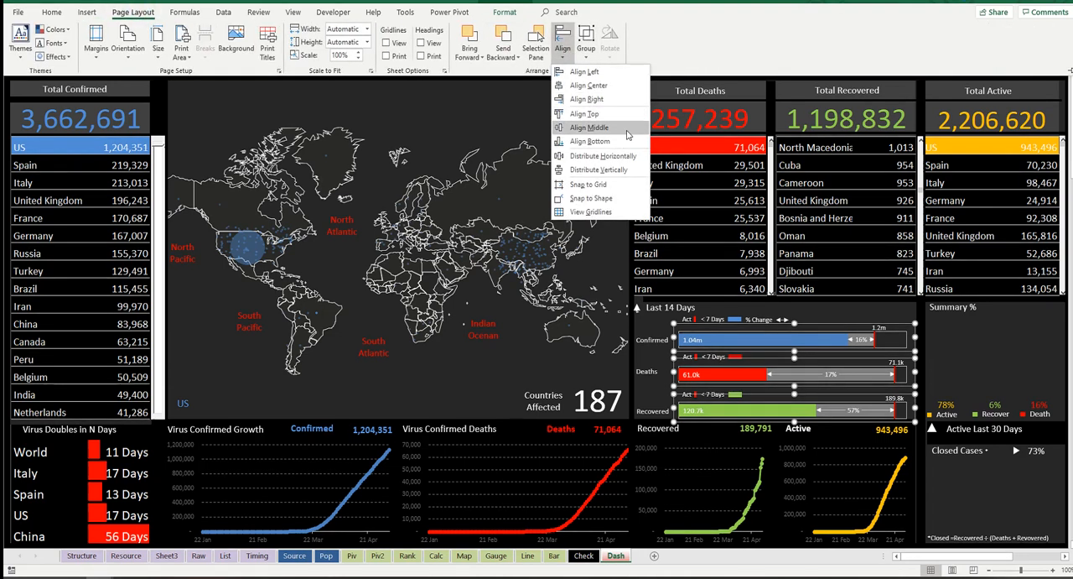
pyautogui.click(607, 87)
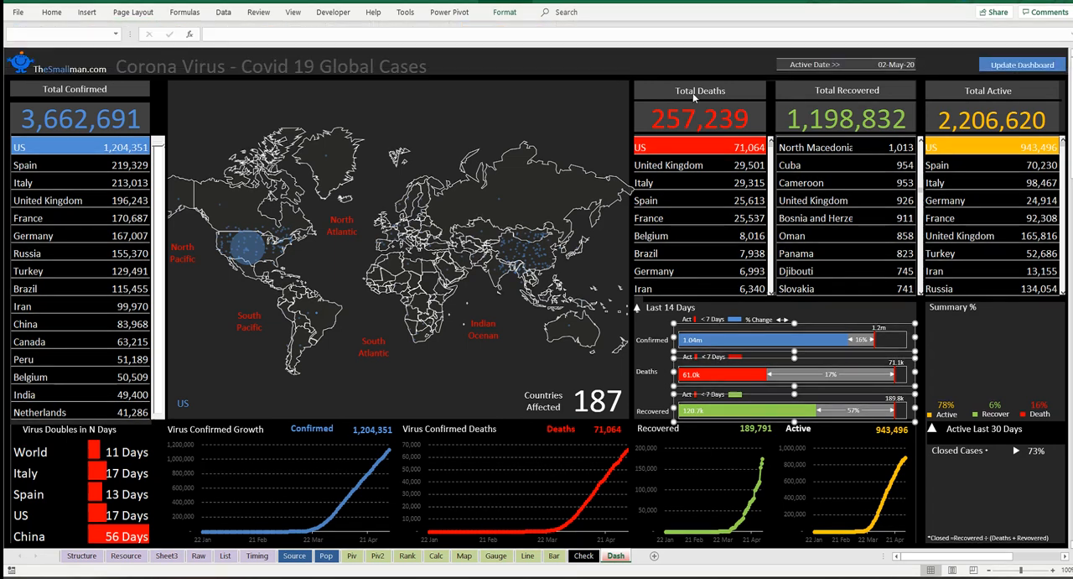
pyautogui.click(637, 63)
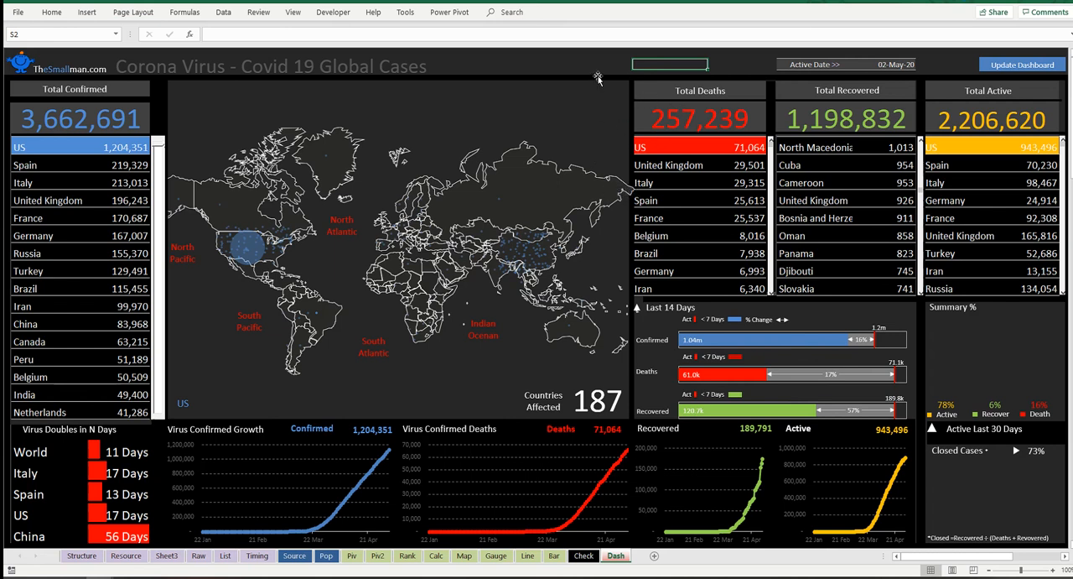
# Step: Nudge the Recovered and Confirmed bar charts slightly upward within the Last 14 Days section
pyautogui.click(847, 410)
pyautogui.click(871, 394)
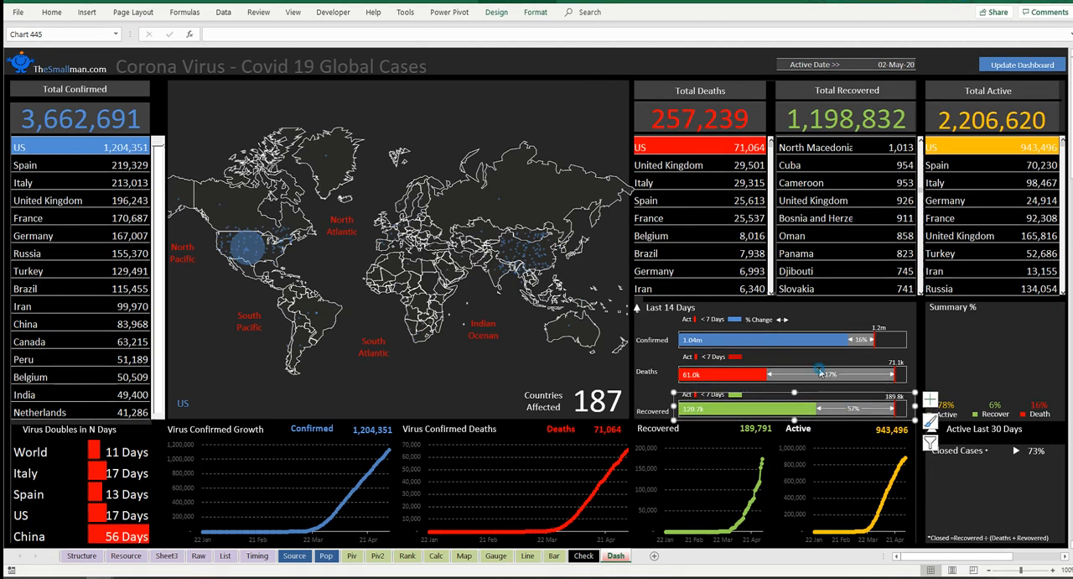
pyautogui.click(773, 359)
pyautogui.click(834, 324)
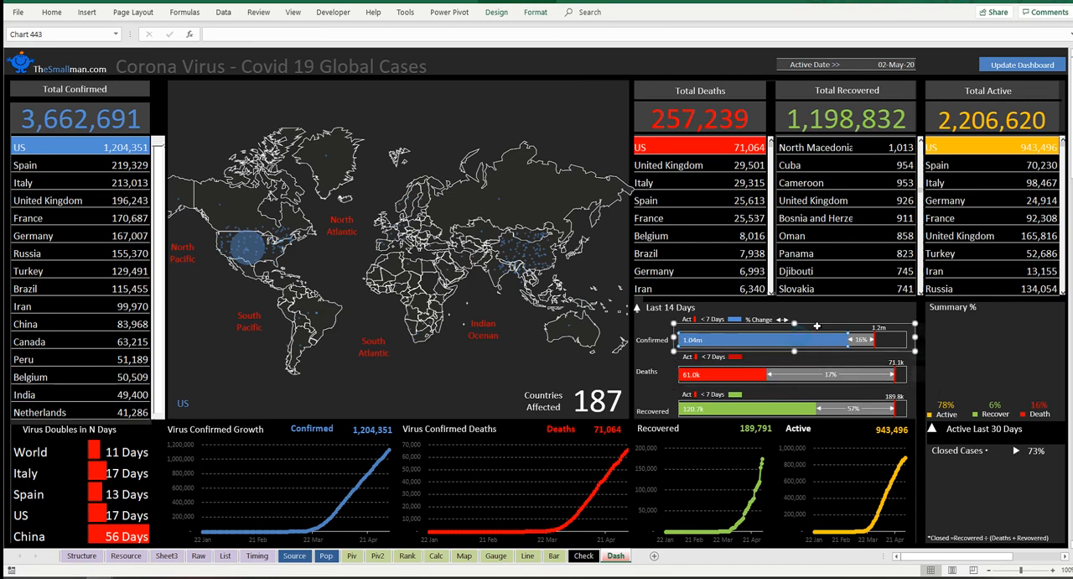
pyautogui.moveTo(834, 324); pyautogui.dragTo(834, 321)
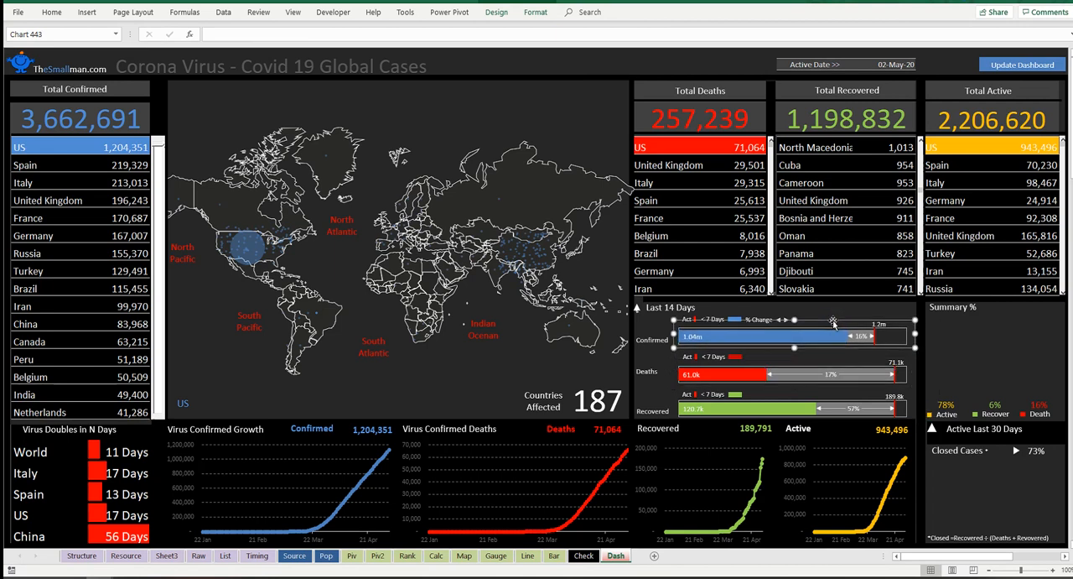
pyautogui.click(576, 67)
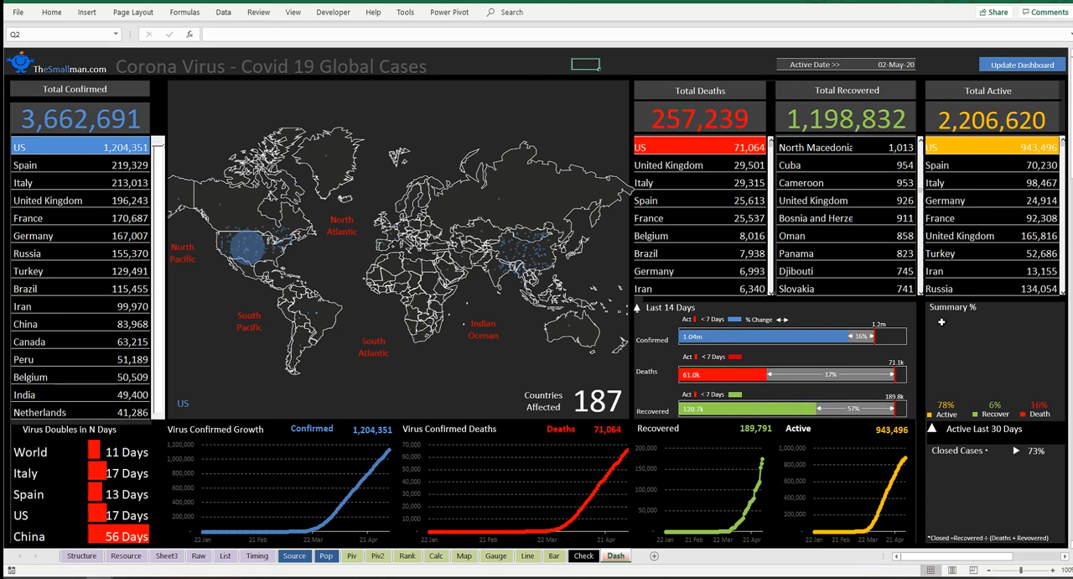
# Step: Insert a doughnut chart from F2:I2 on the Calc sheet for the Summary % area and place it below the source table
pyautogui.moveTo(951, 321); pyautogui.dragTo(1026, 388)
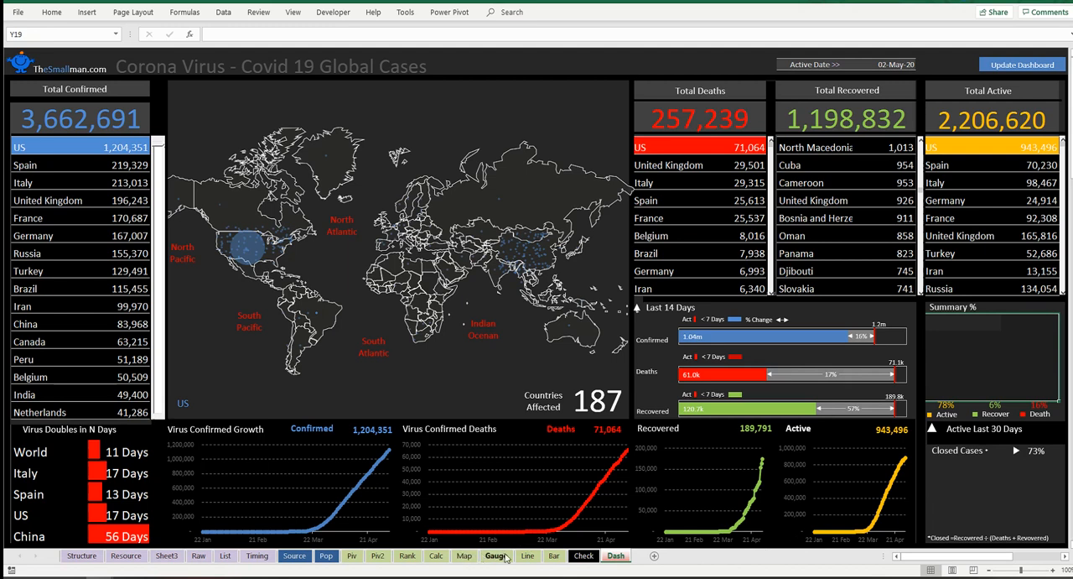
pyautogui.click(436, 556)
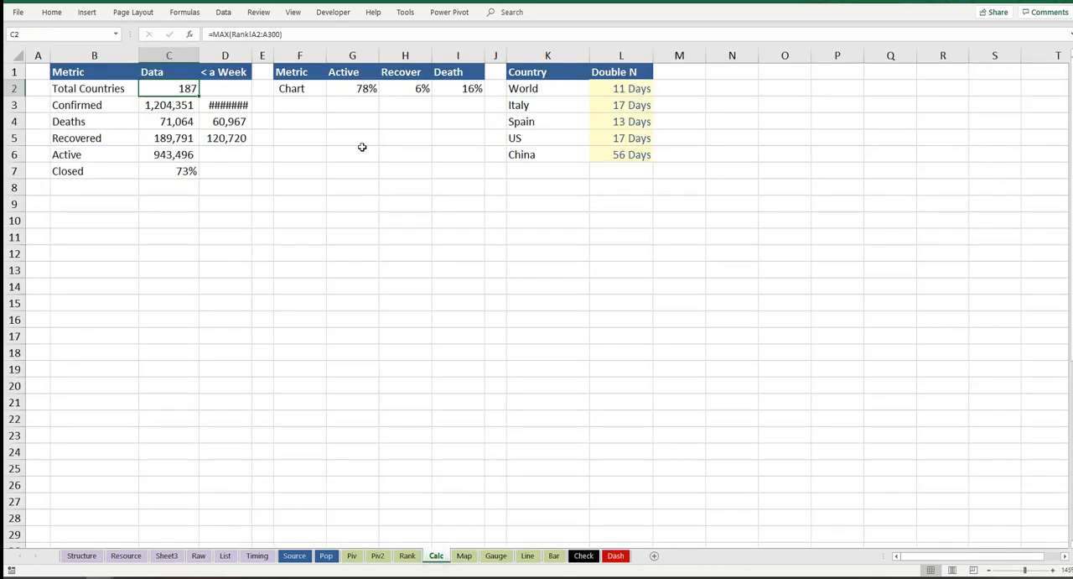
pyautogui.moveTo(312, 84); pyautogui.dragTo(469, 89)
pyautogui.moveTo(306, 87); pyautogui.dragTo(452, 88)
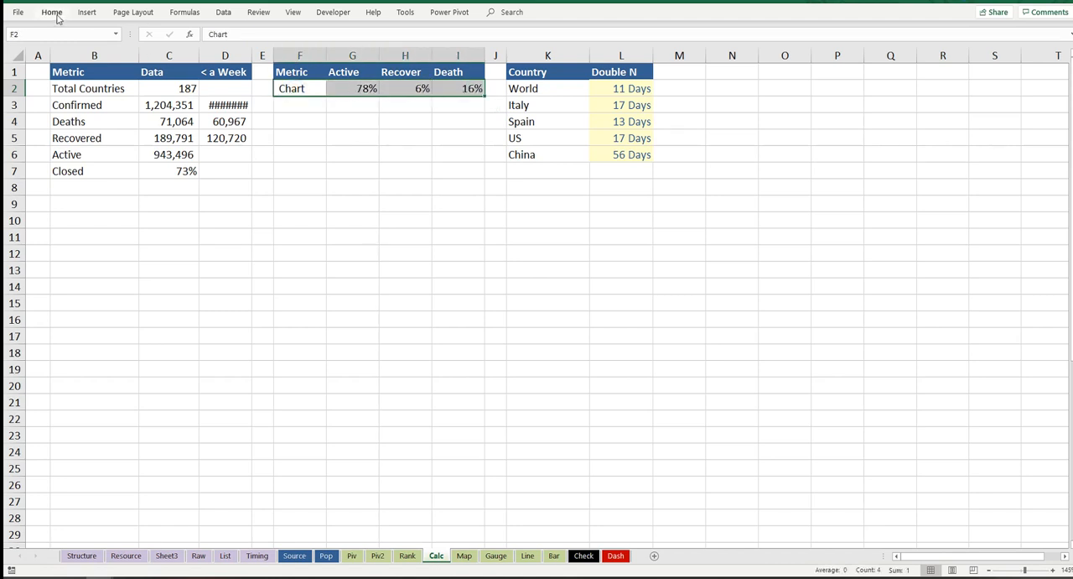
pyautogui.click(87, 13)
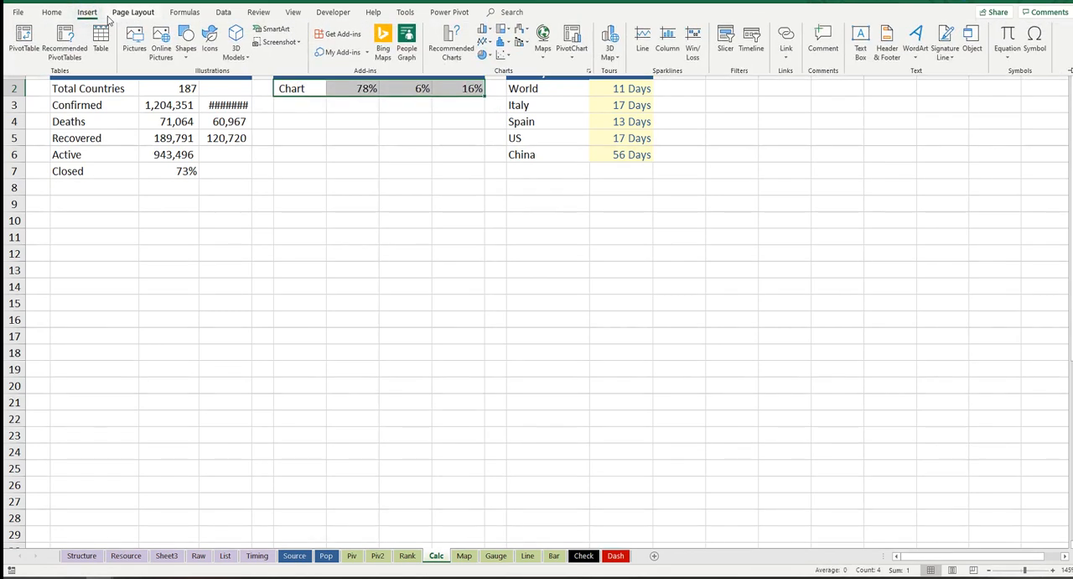
pyautogui.click(485, 55)
pyautogui.click(495, 184)
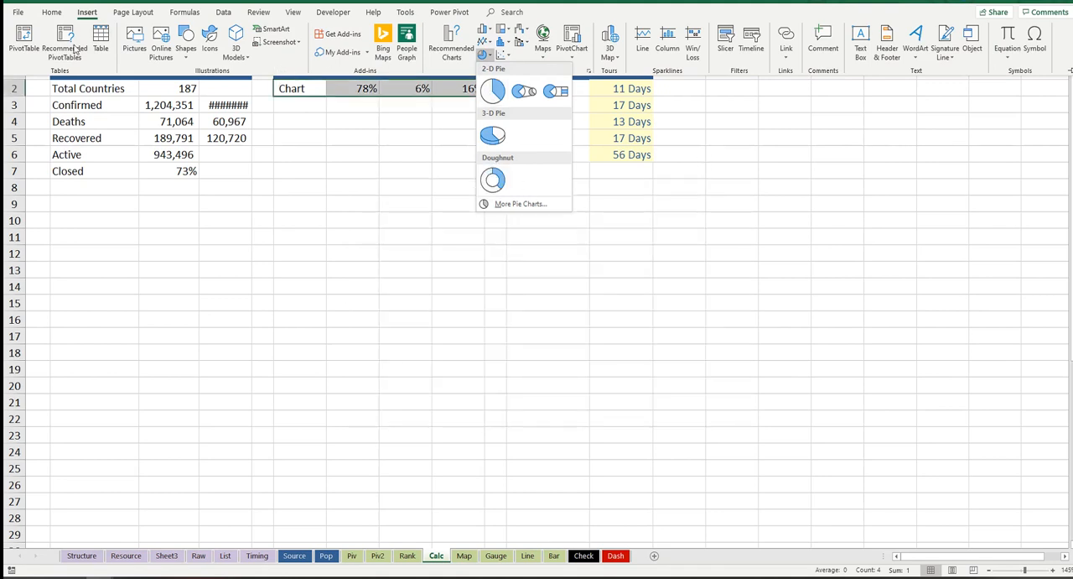
pyautogui.click(492, 179)
pyautogui.moveTo(584, 193); pyautogui.dragTo(429, 147)
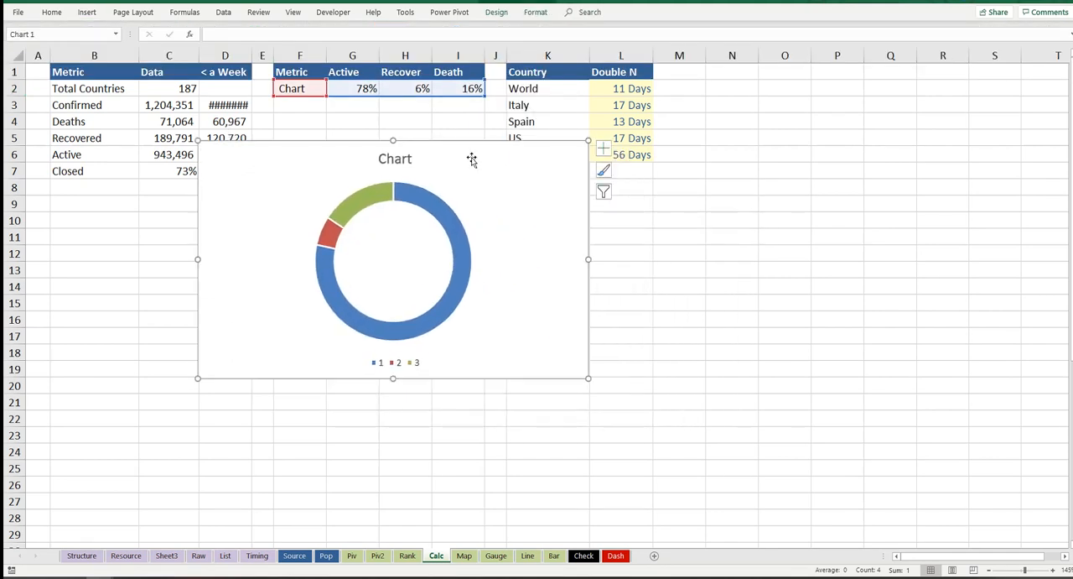
# Step: Delete the title and the legend from the doughnut chart
pyautogui.click(401, 159)
pyautogui.press('Delete')
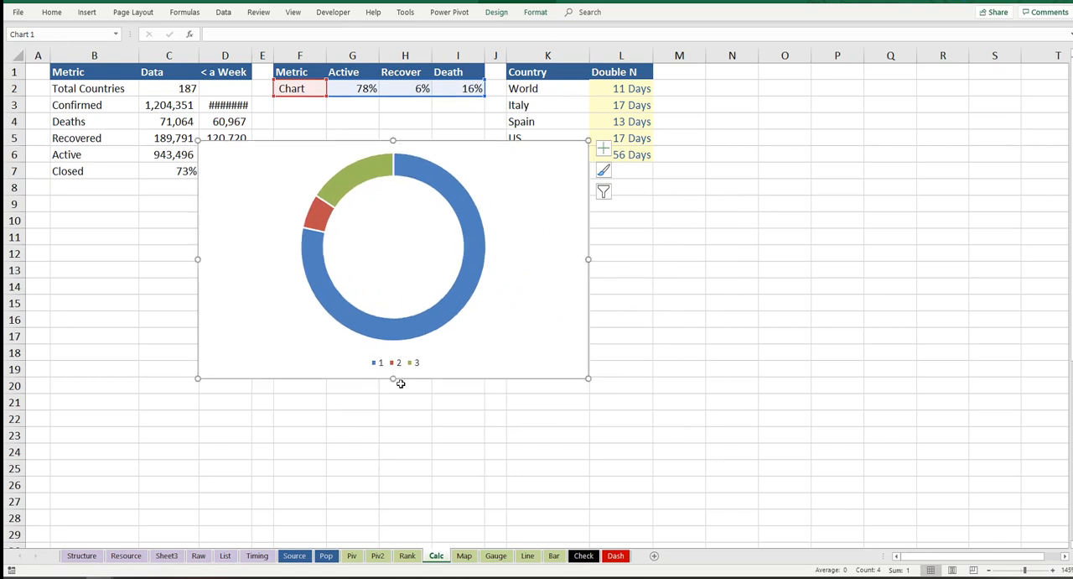
pyautogui.click(410, 367)
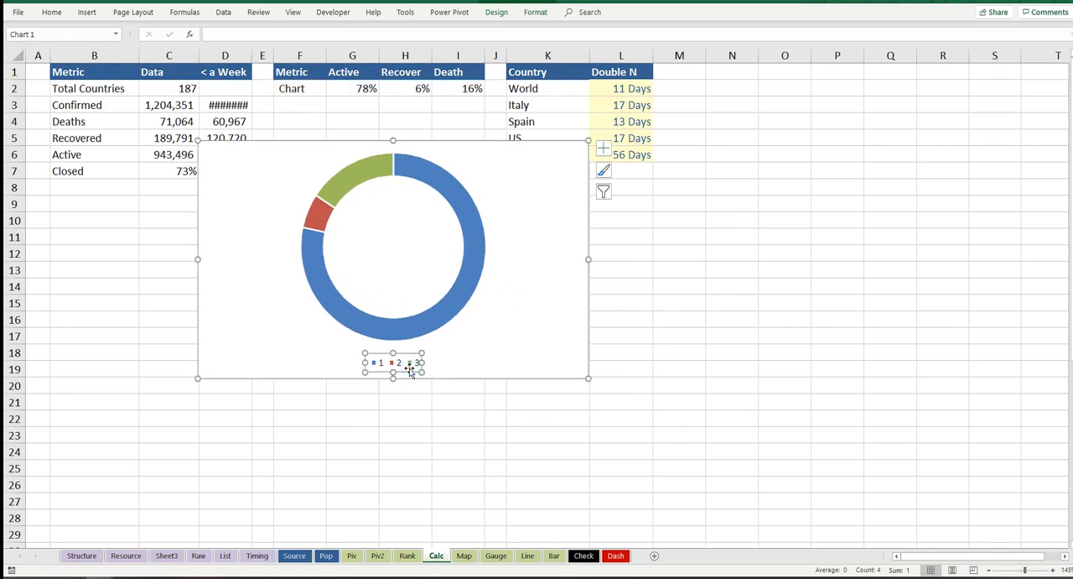
pyautogui.press('Delete')
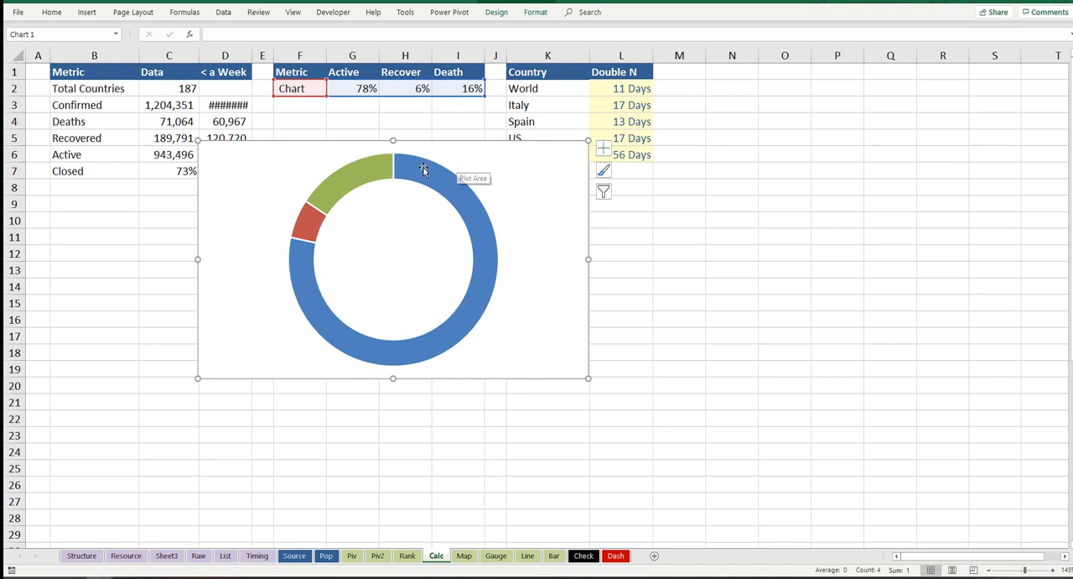
pyautogui.click(444, 192)
pyautogui.click(445, 192)
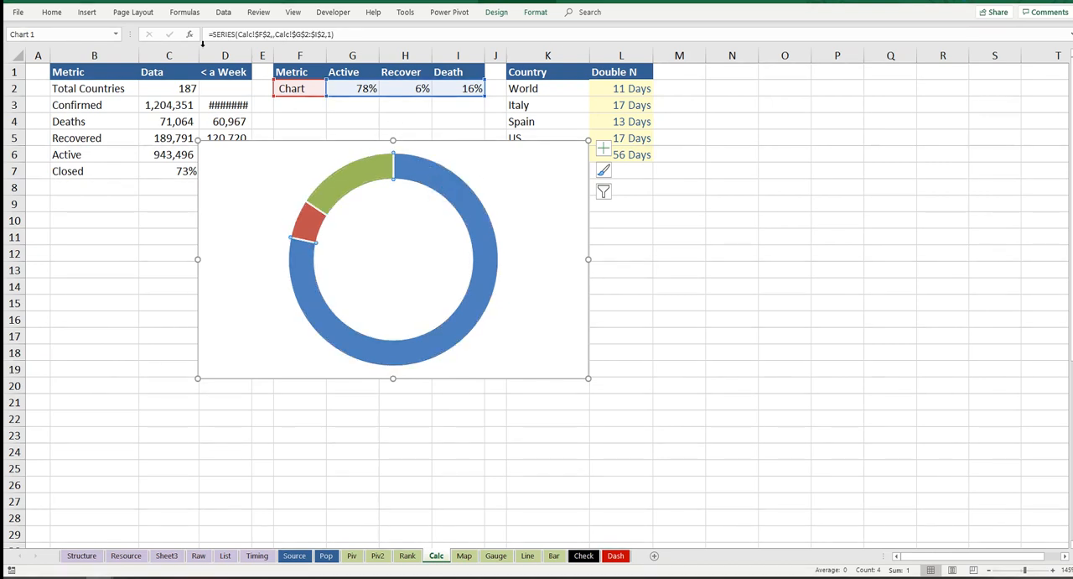
pyautogui.click(803, 281)
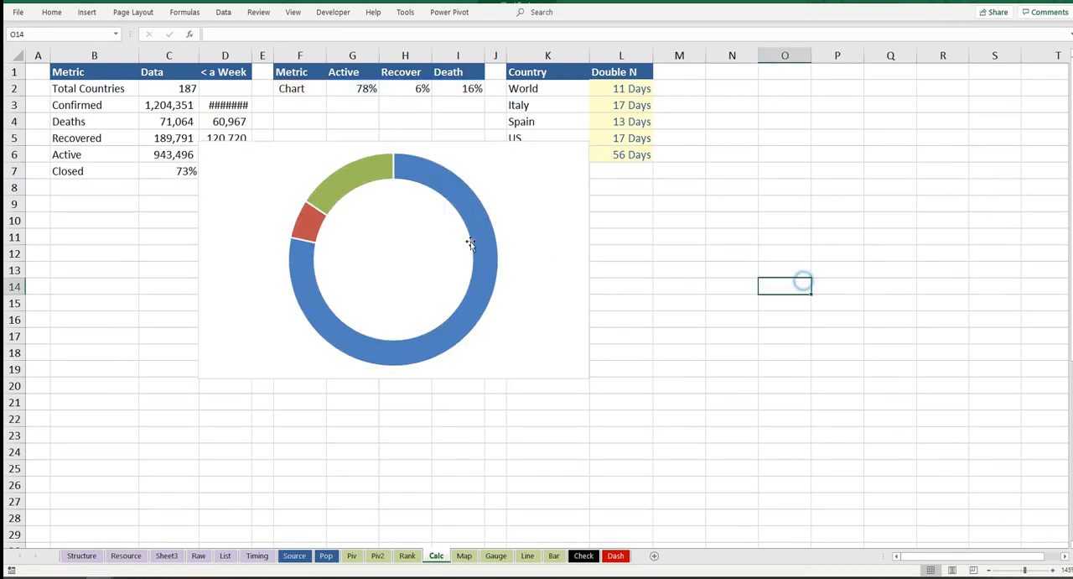
# Step: Set the doughnut chart's hole size to 55%
pyautogui.click(461, 200)
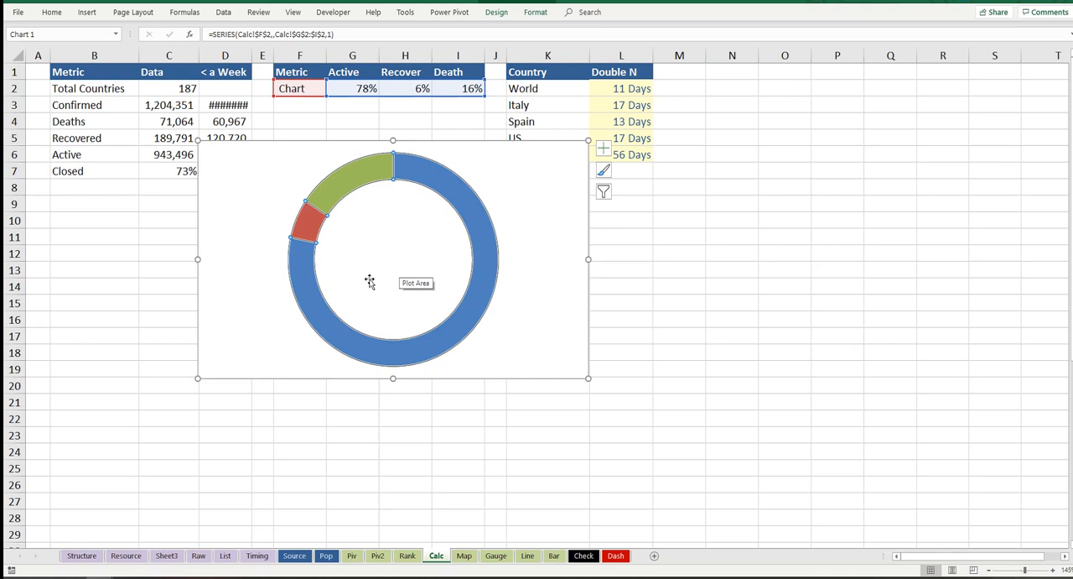
pyautogui.doubleClick(473, 211)
pyautogui.moveTo(1030, 198); pyautogui.dragTo(1017, 202)
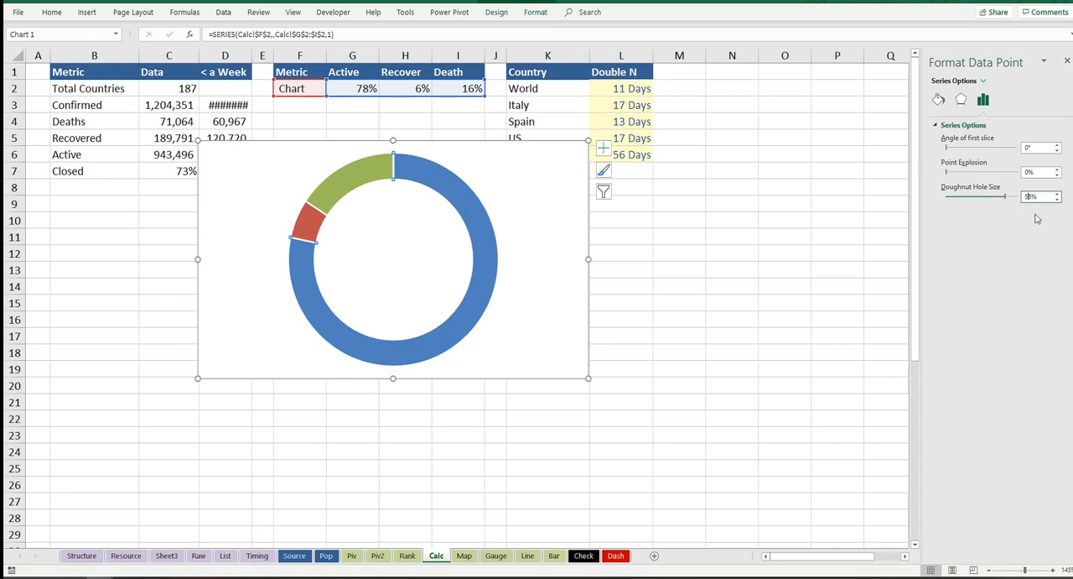
pyautogui.write('5')
pyautogui.press('Return')
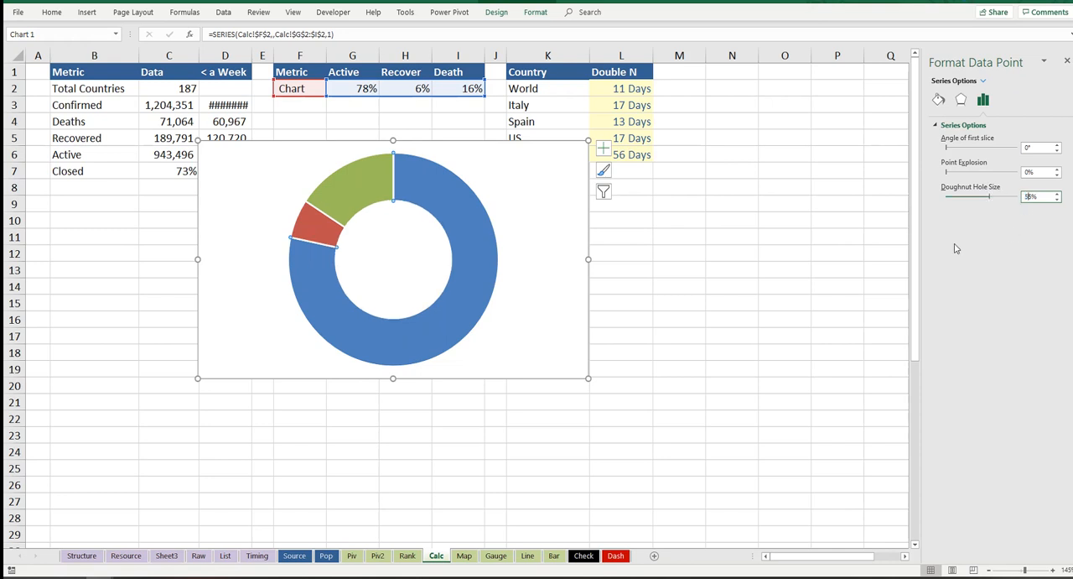
# Step: Fill the doughnut chart's Active slice with dark gold
pyautogui.click(460, 203)
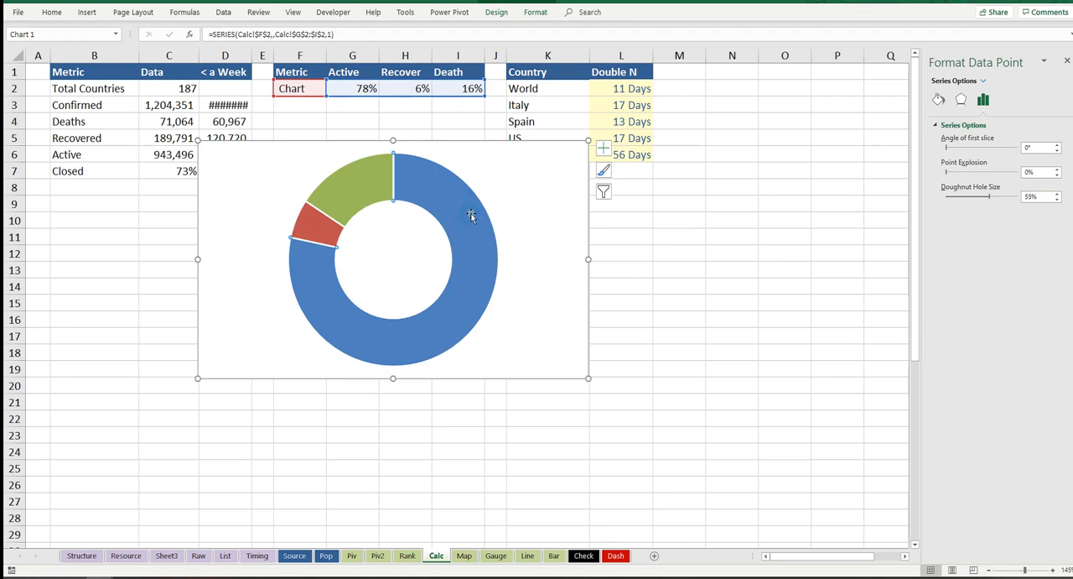
pyautogui.click(52, 11)
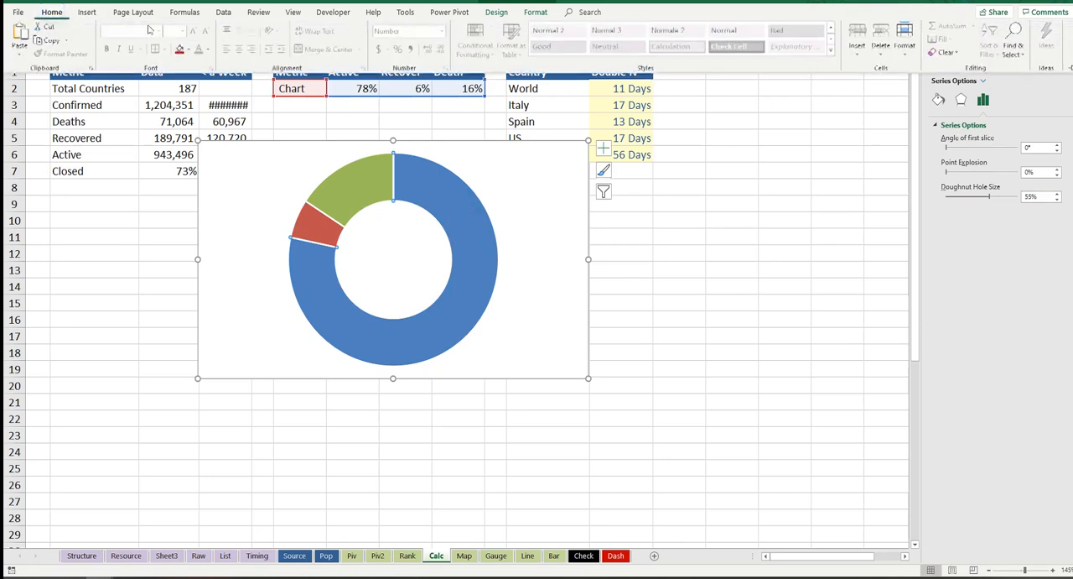
pyautogui.click(188, 52)
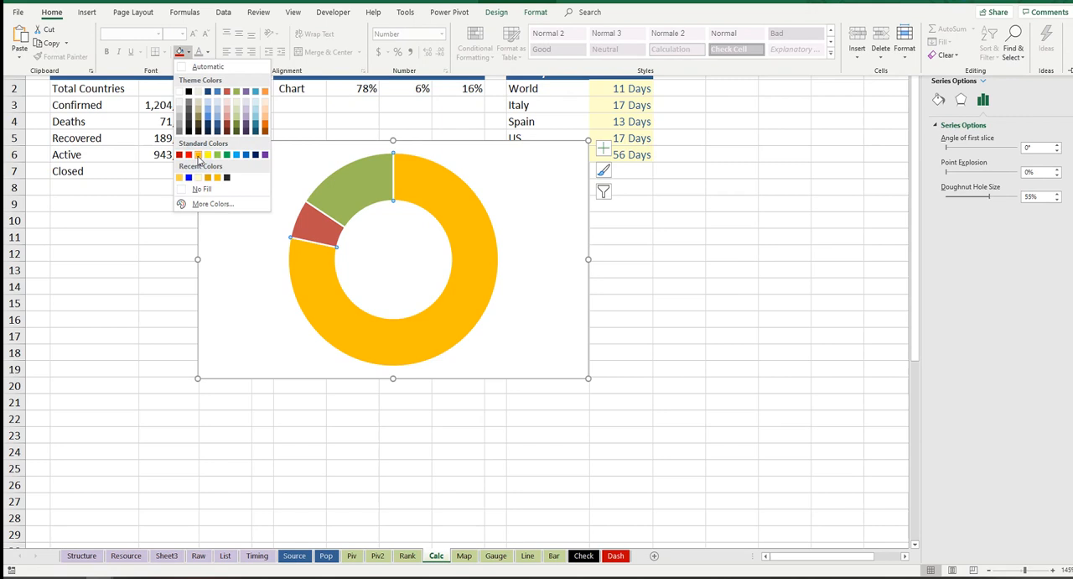
pyautogui.click(209, 180)
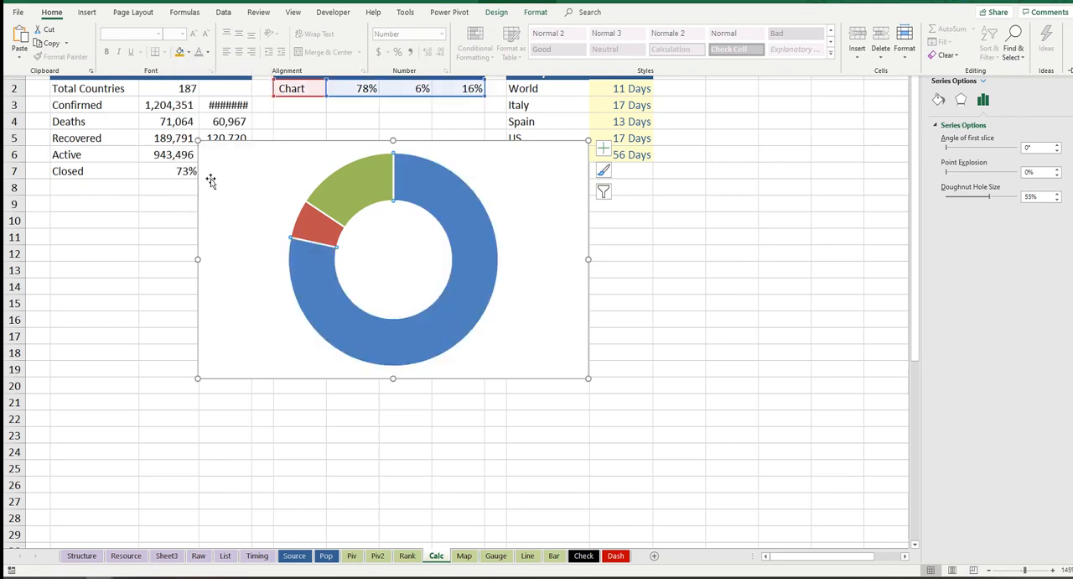
# Step: Fill the doughnut chart's Death slice with red
pyautogui.click(367, 189)
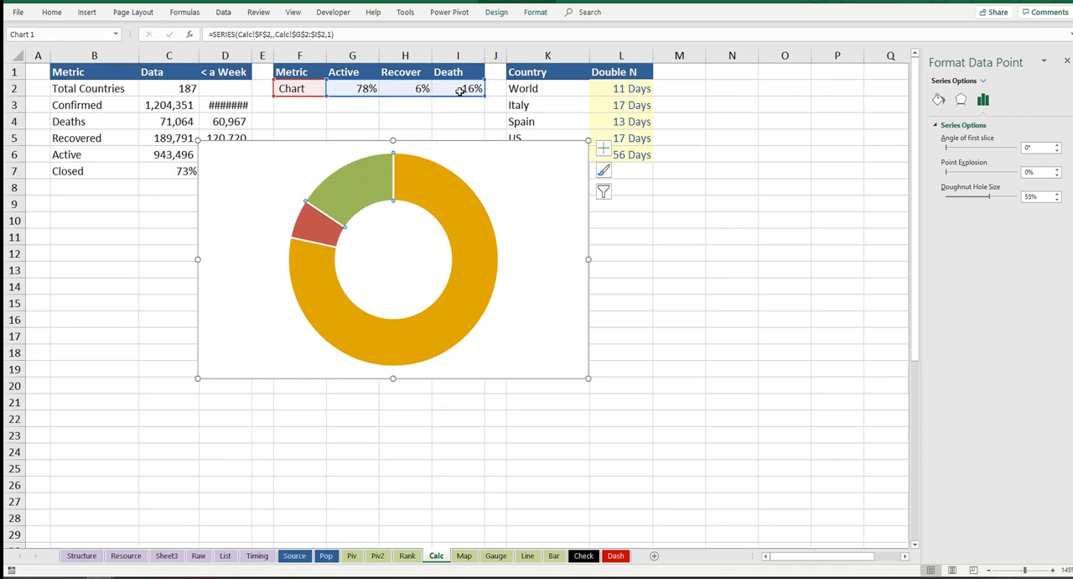
pyautogui.click(52, 12)
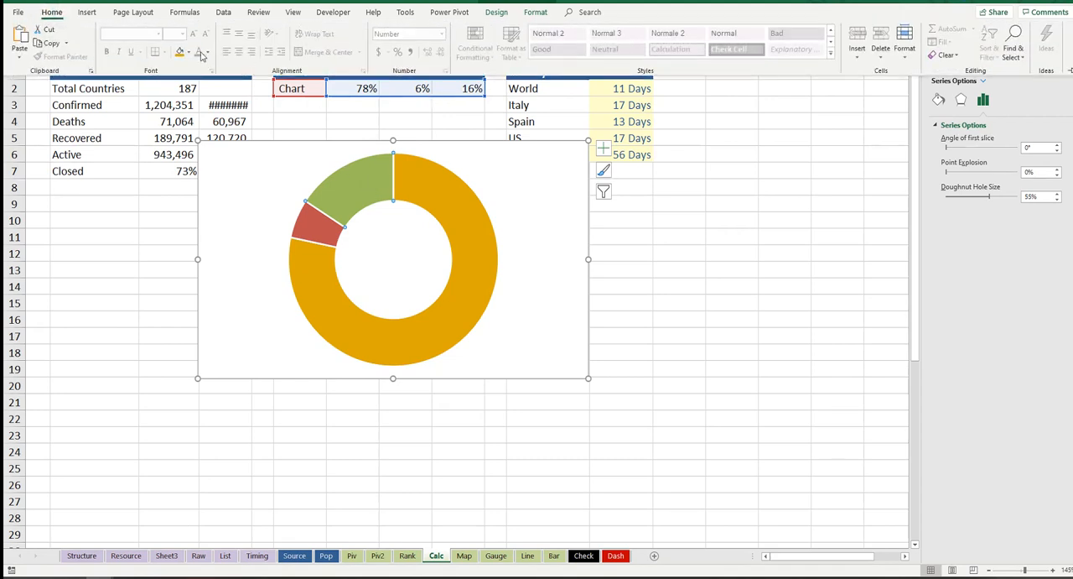
pyautogui.click(188, 52)
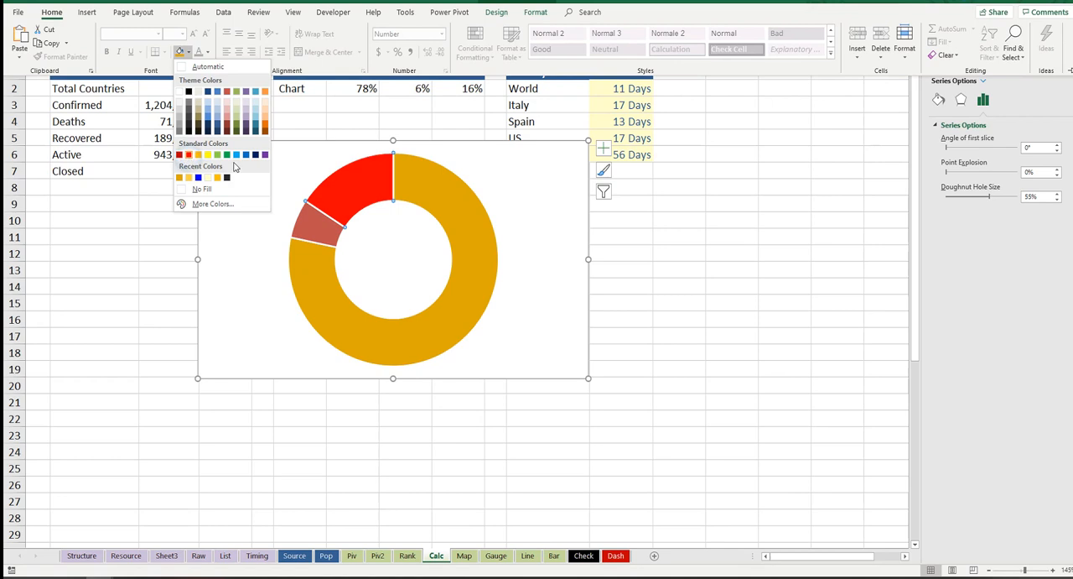
pyautogui.click(188, 154)
# Step: Fill the doughnut chart's Recover slice with light green
pyautogui.click(317, 223)
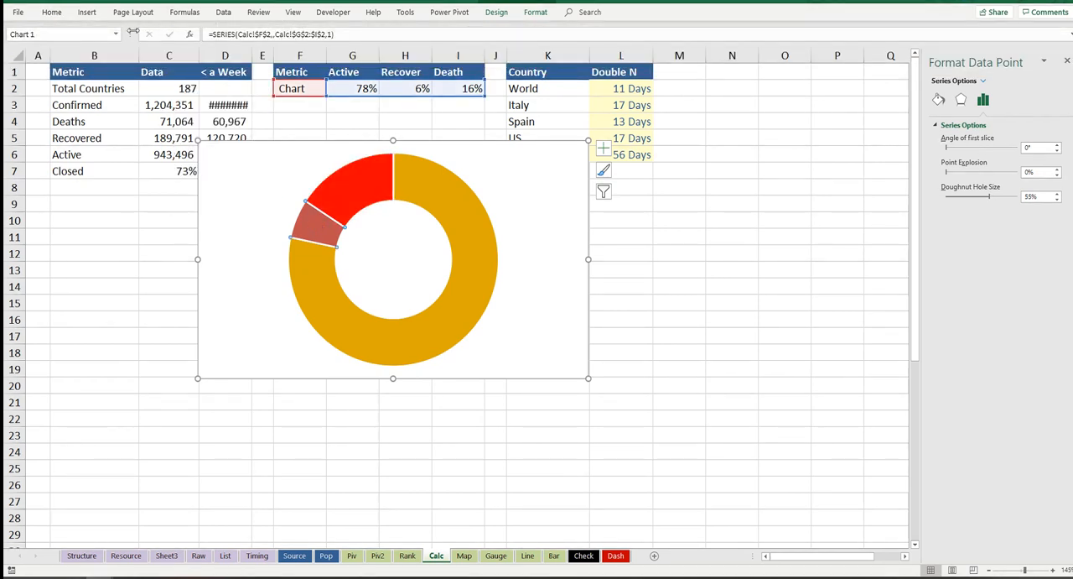
pyautogui.click(52, 13)
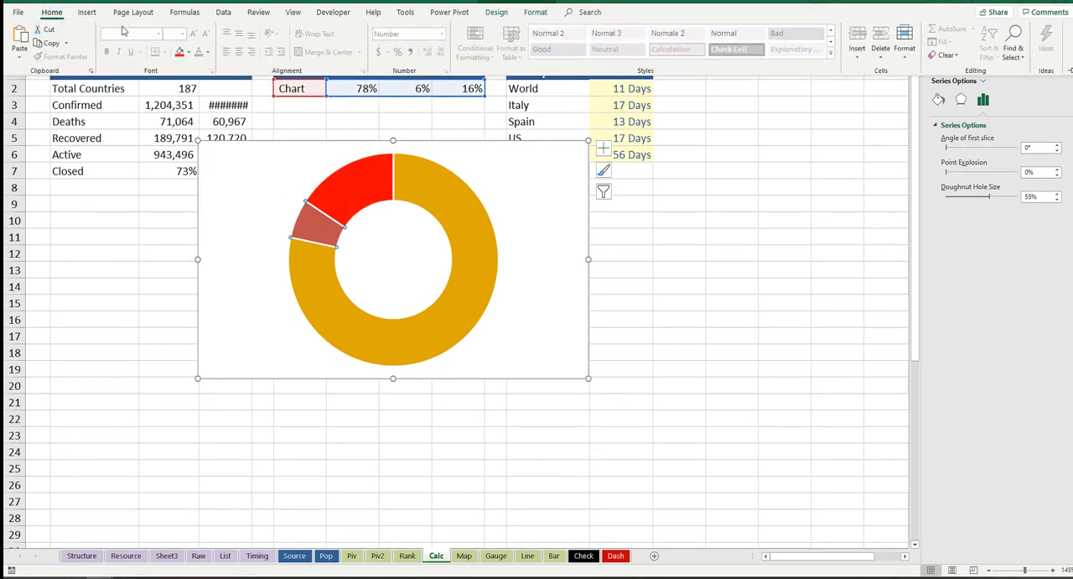
pyautogui.click(187, 53)
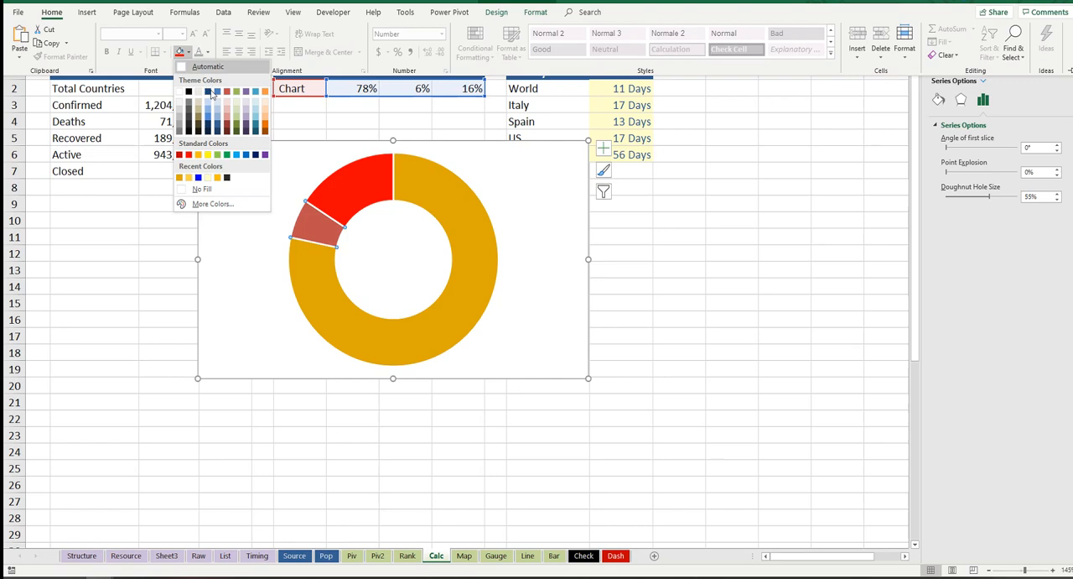
pyautogui.click(217, 155)
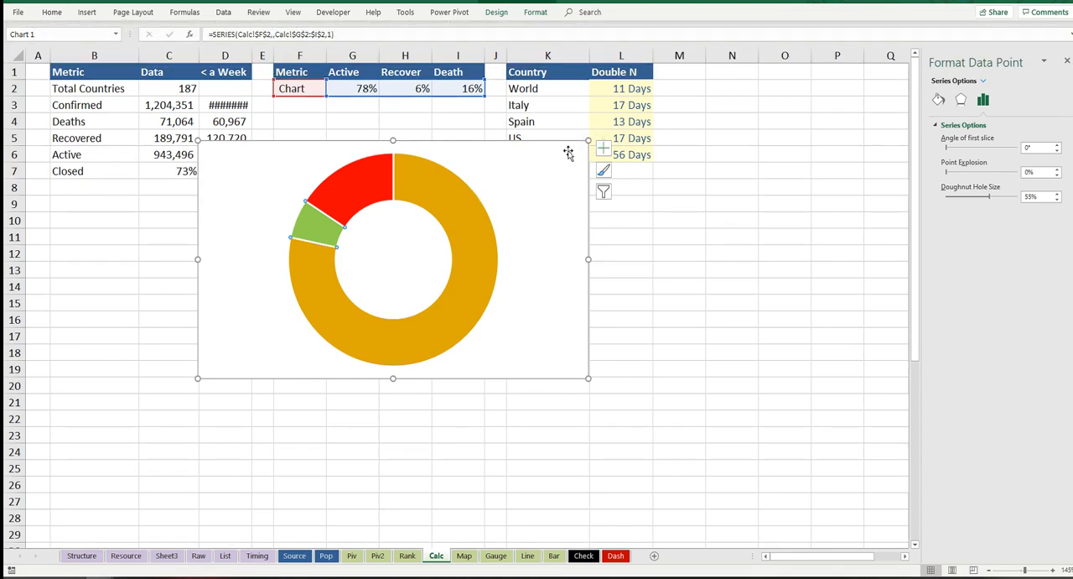
# Step: Shrink the doughnut chart to roughly a third of its width and remove the chart area's fill and border
pyautogui.moveTo(588, 140); pyautogui.dragTo(429, 212)
pyautogui.moveTo(359, 218); pyautogui.dragTo(438, 166)
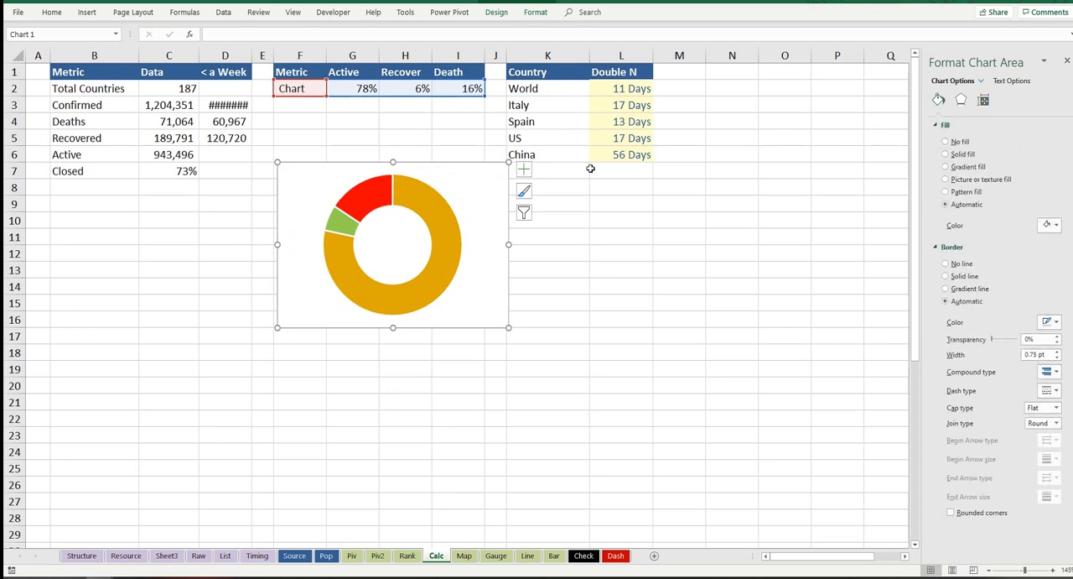
pyautogui.click(951, 142)
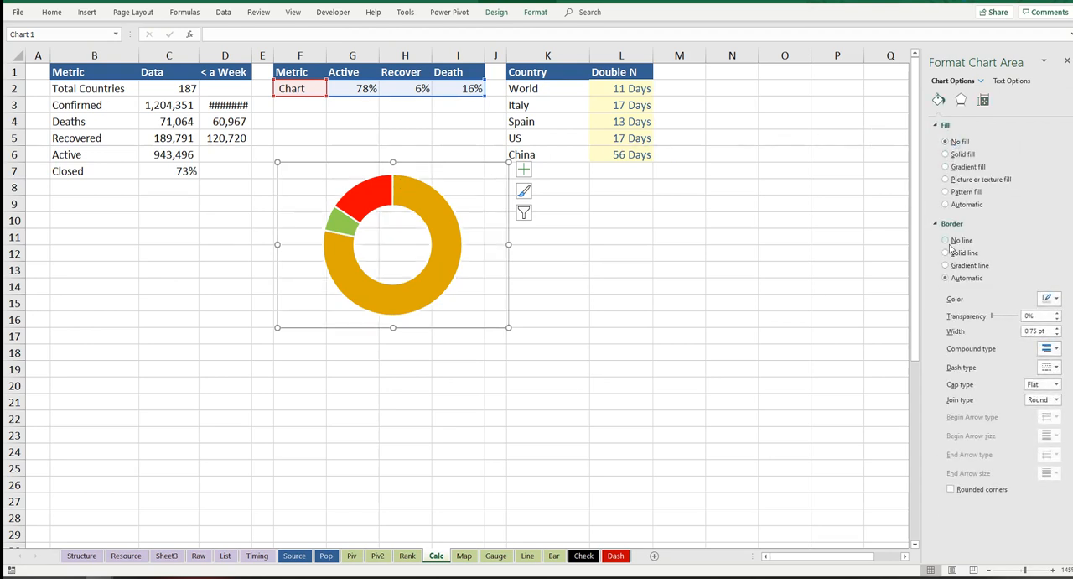
pyautogui.click(947, 240)
pyautogui.moveTo(507, 161); pyautogui.dragTo(423, 193)
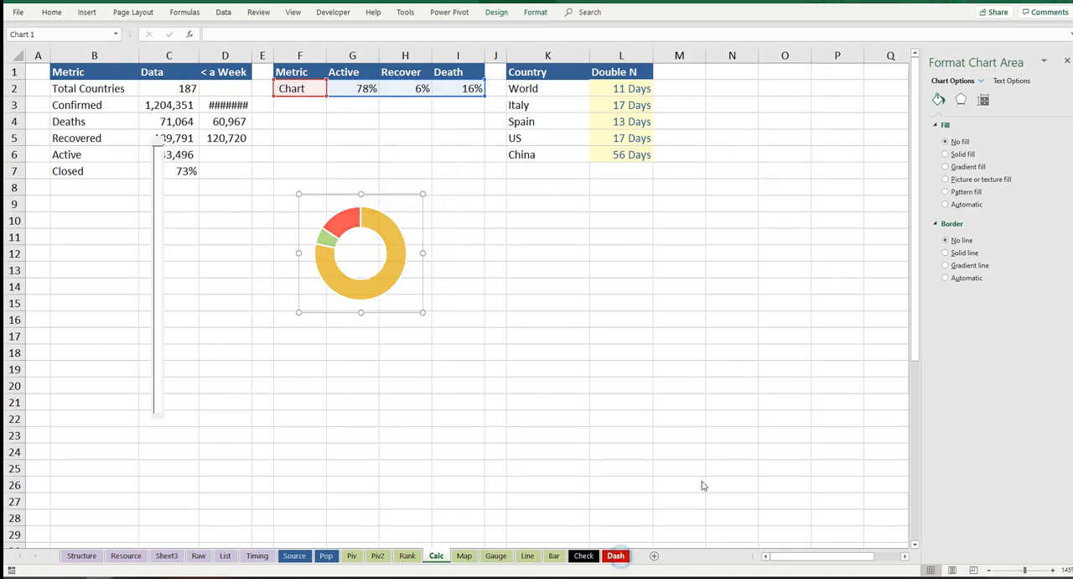
# Step: Paste the doughnut chart from the Calc sheet into the Summary % section of the Dash sheet
pyautogui.click(616, 555)
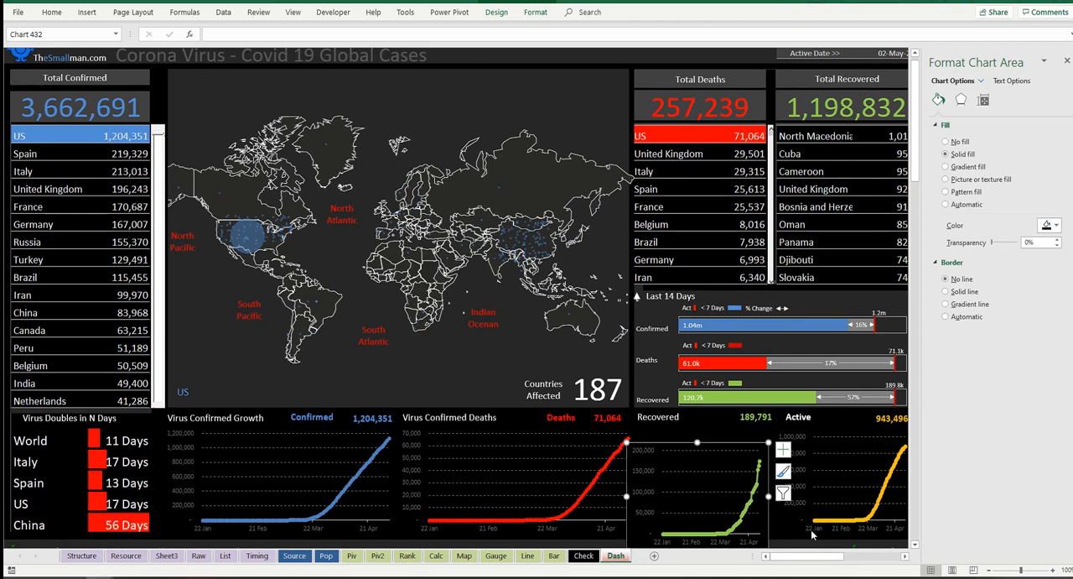
pyautogui.click(1067, 60)
pyautogui.scroll(-1, 970, 521)
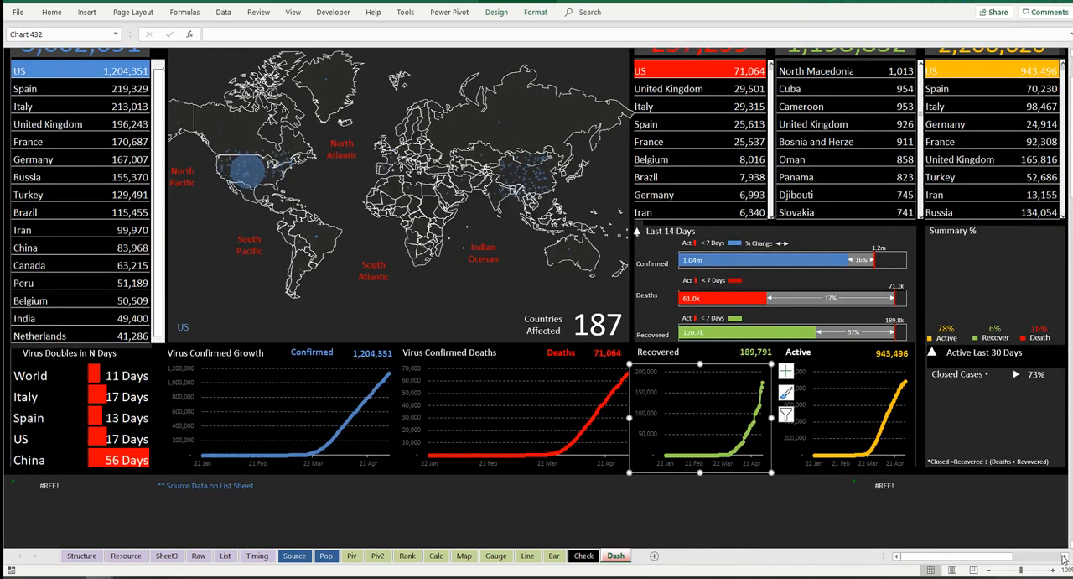
pyautogui.click(1063, 556)
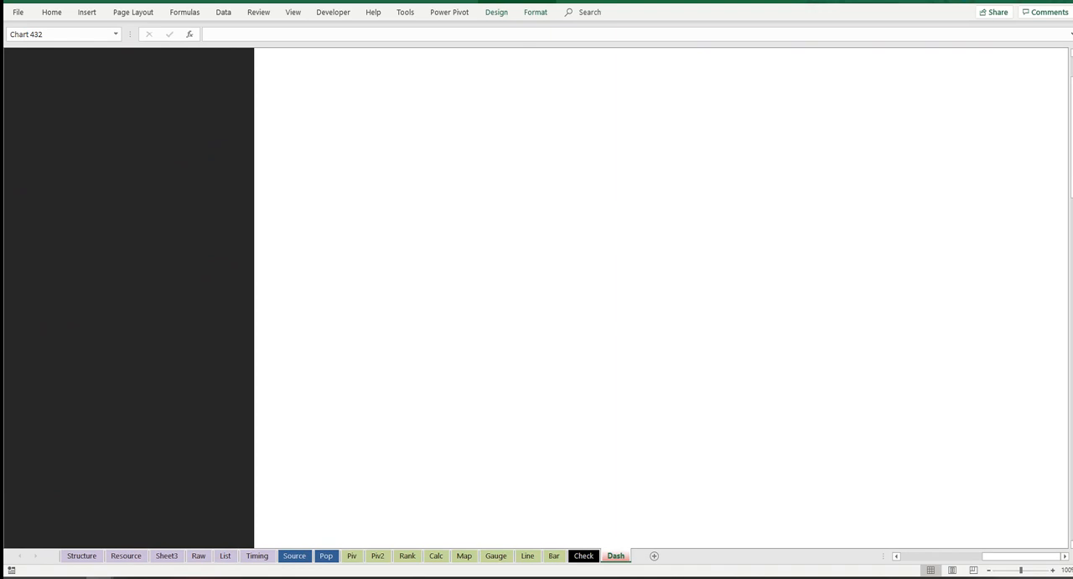
pyautogui.click(917, 558)
pyautogui.hotkey('ctrl', 'v')
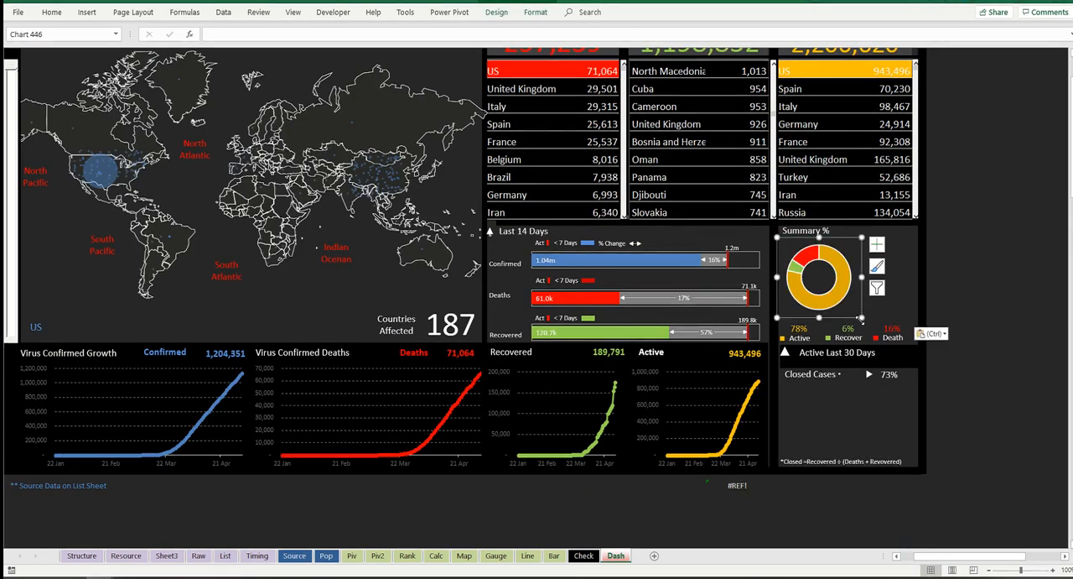
# Step: Enlarge the pasted doughnut chart and position it between the Summary % heading and the percentage labels
pyautogui.moveTo(862, 319); pyautogui.dragTo(886, 320)
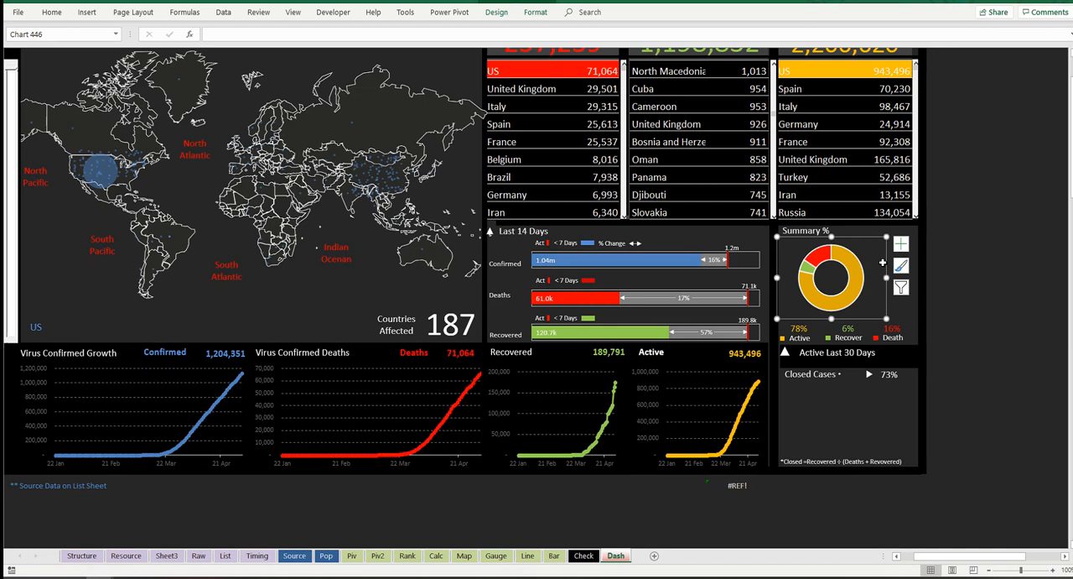
pyautogui.moveTo(887, 264); pyautogui.dragTo(900, 265)
pyautogui.moveTo(901, 320); pyautogui.dragTo(910, 329)
pyautogui.moveTo(910, 237); pyautogui.dragTo(914, 235)
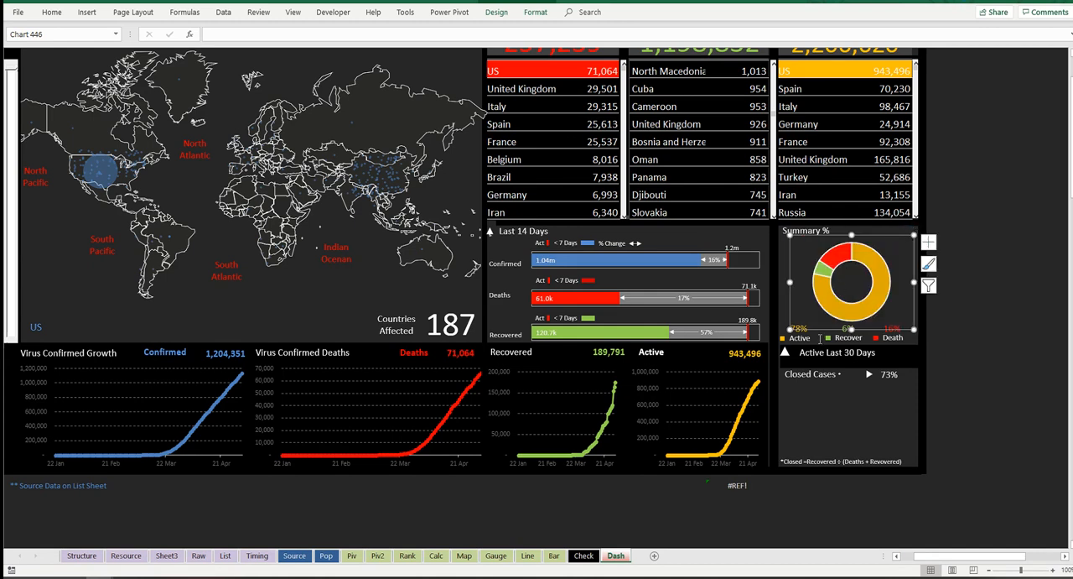
# Step: Remove the border line from the doughnut chart's slices in the Summary % section
pyautogui.click(830, 307)
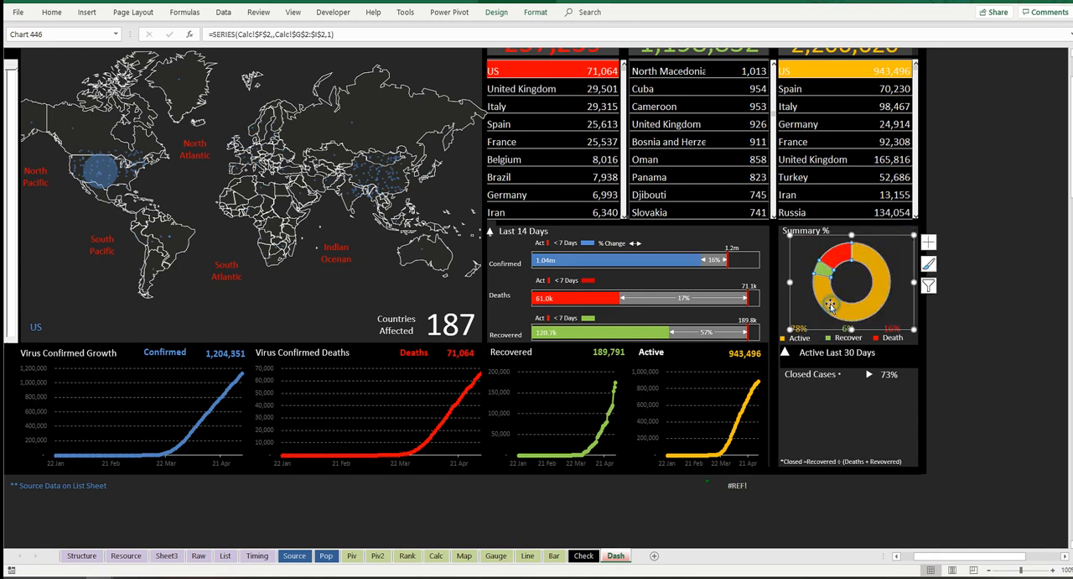
pyautogui.doubleClick(820, 321)
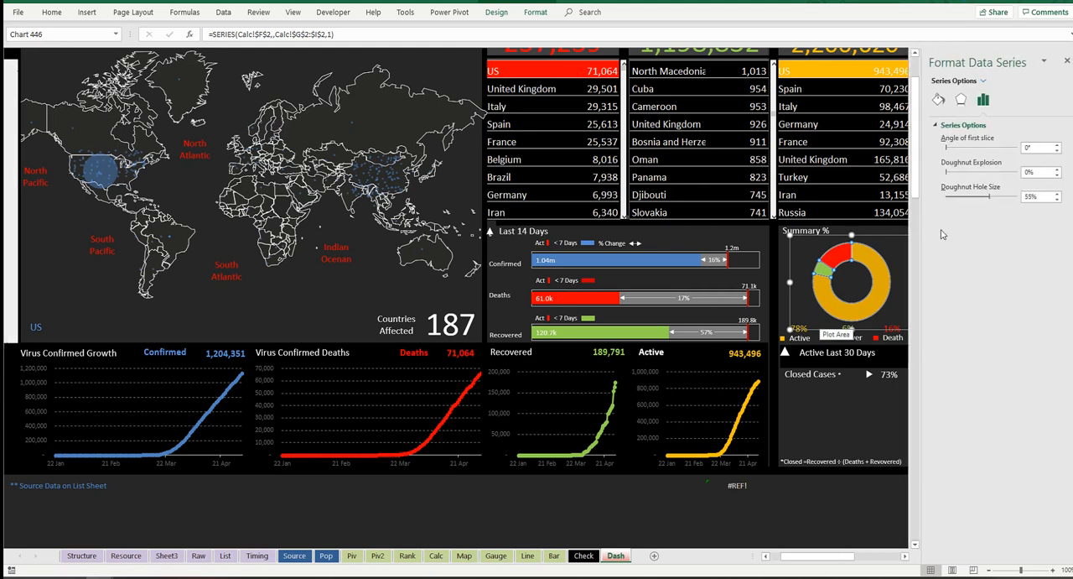
pyautogui.click(939, 99)
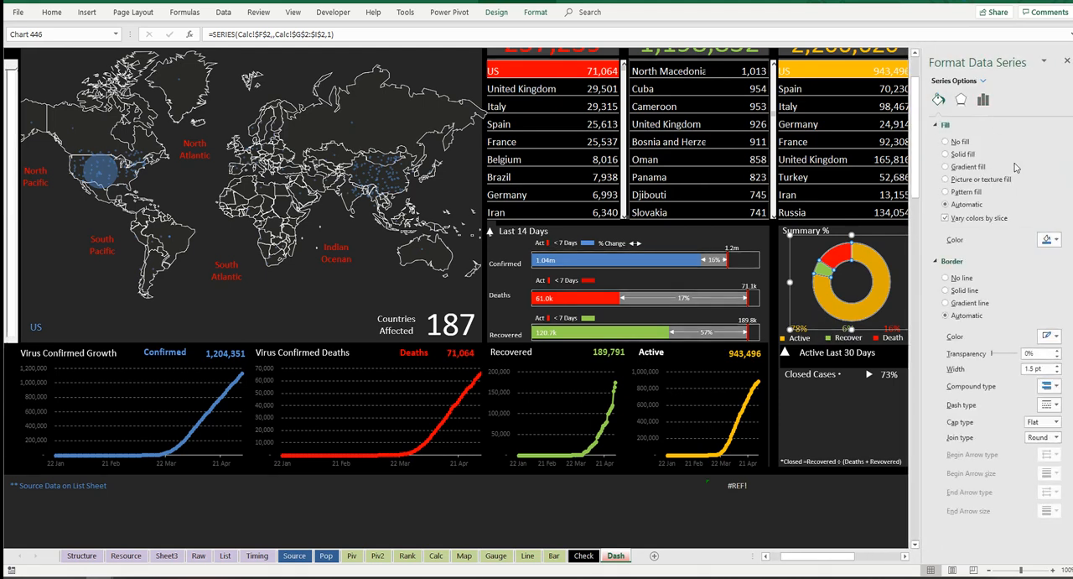
pyautogui.click(946, 279)
pyautogui.click(1067, 64)
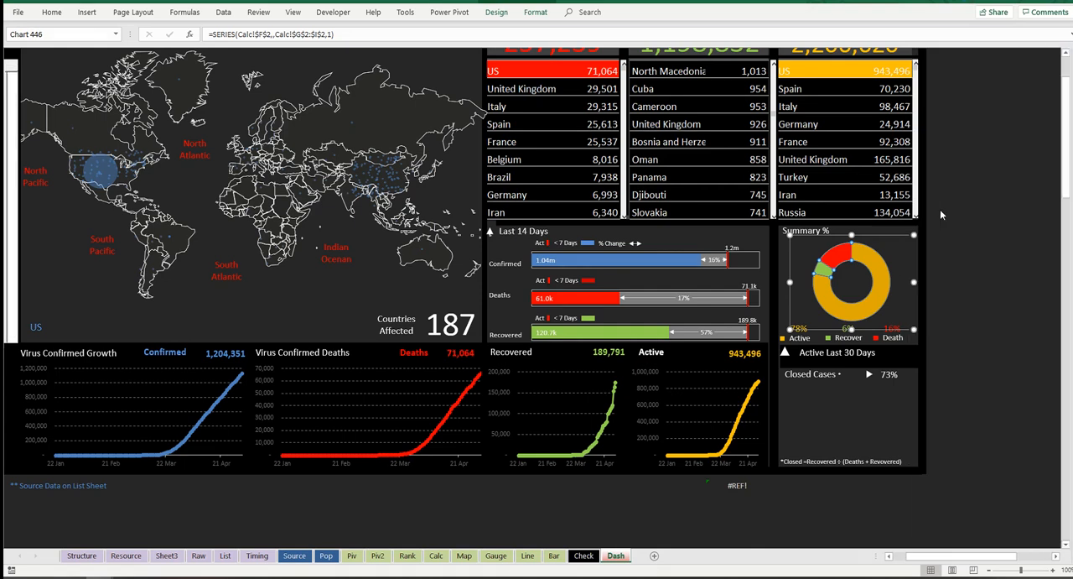
# Step: Nudge the doughnut chart slightly up and to the left within the Summary % section
pyautogui.click(965, 193)
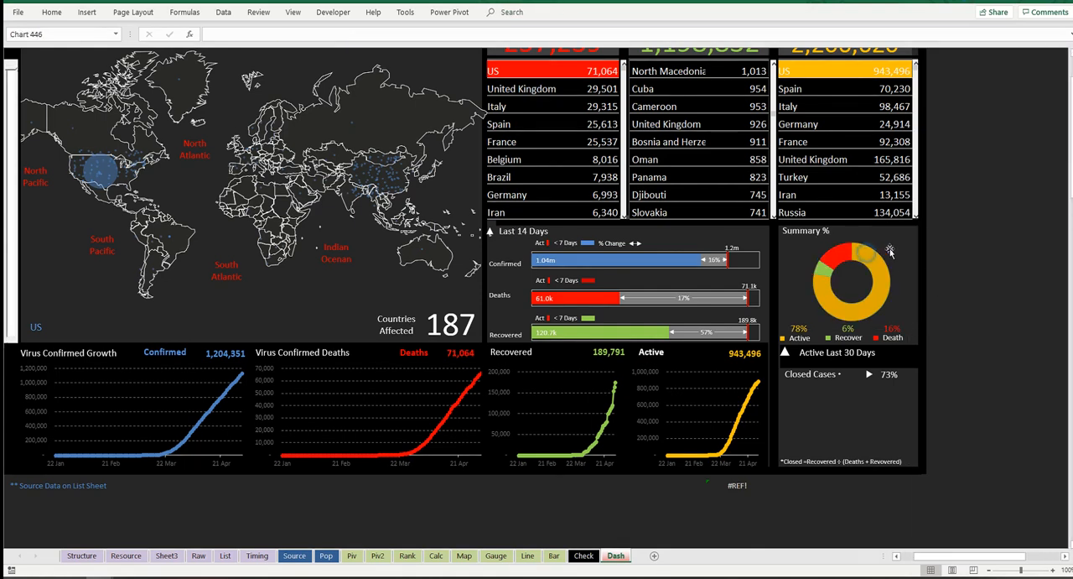
pyautogui.click(894, 239)
pyautogui.moveTo(896, 235); pyautogui.dragTo(891, 231)
# Step: Examine the cell links of the Active, Recover and Death percentage text boxes, the doughnut's source, and the overall dashboard
pyautogui.click(850, 331)
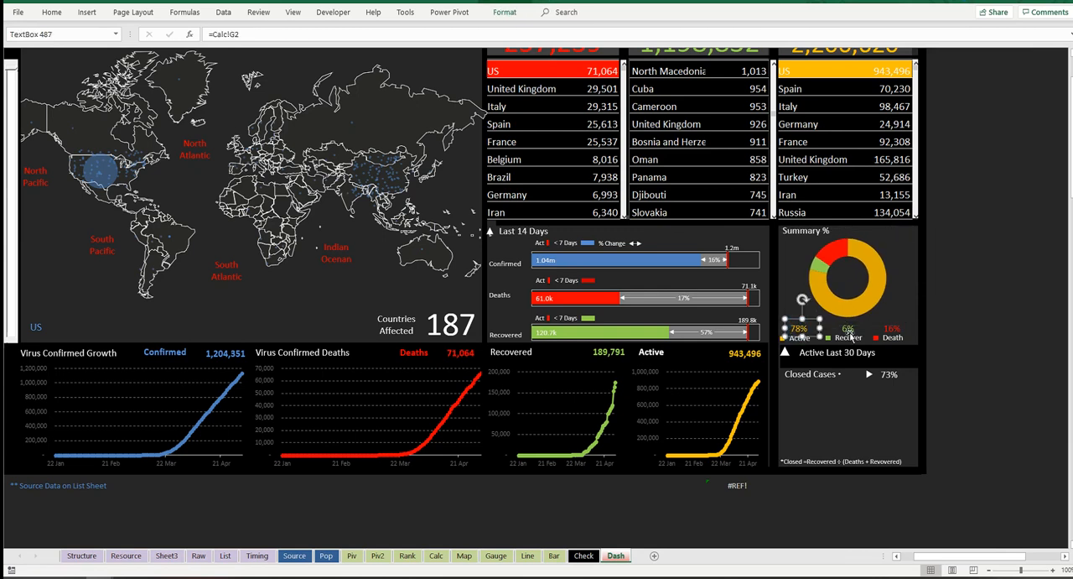
pyautogui.click(801, 328)
pyautogui.click(857, 332)
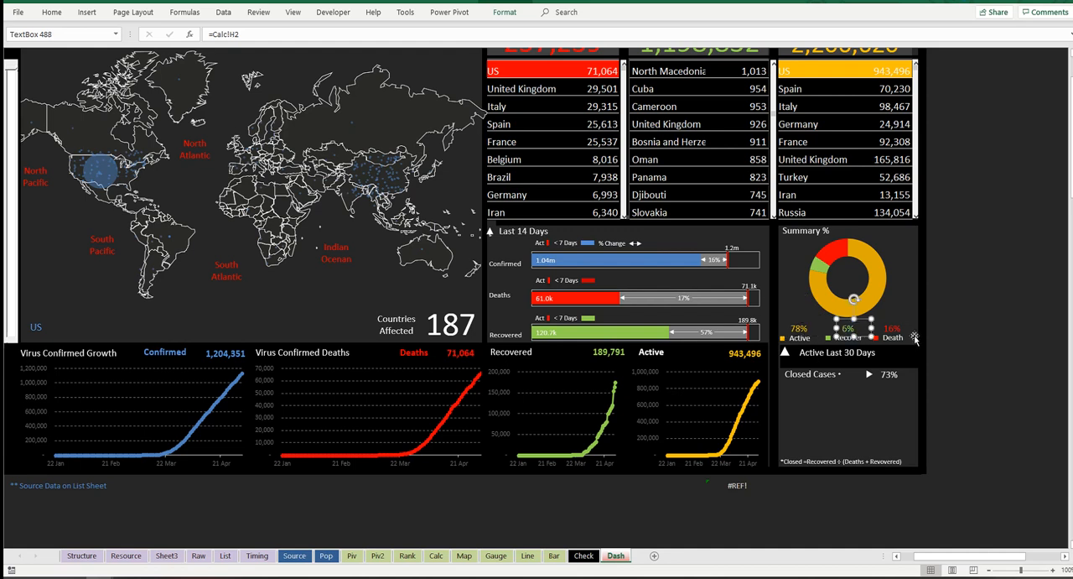
pyautogui.click(900, 333)
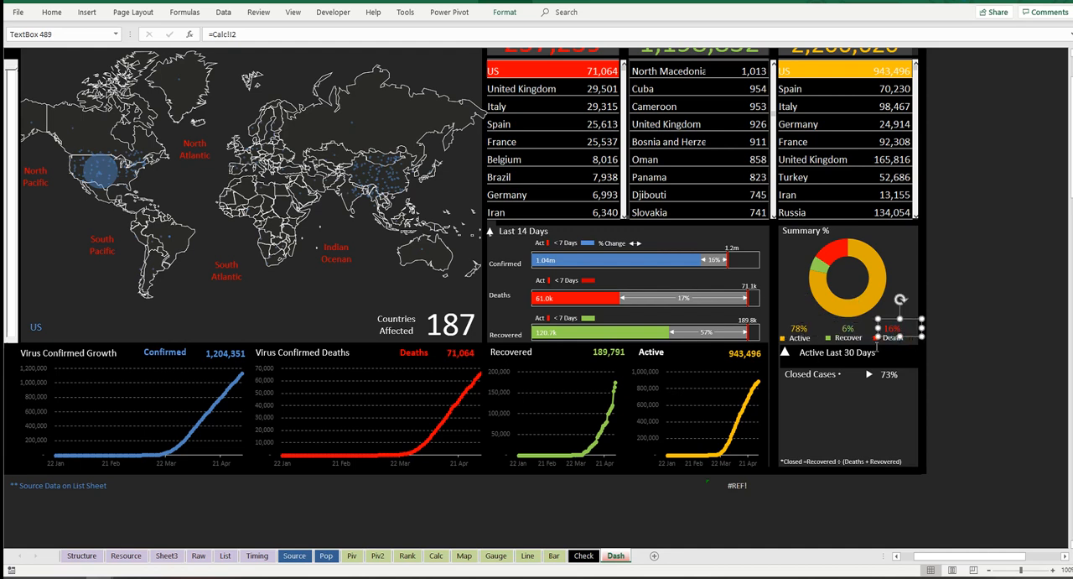
pyautogui.click(864, 259)
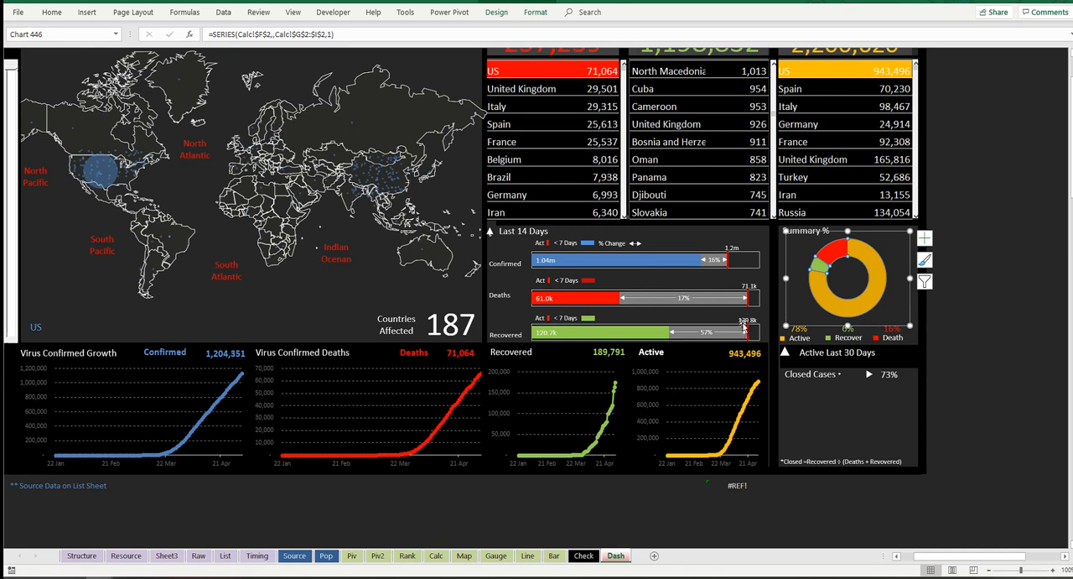
pyautogui.click(965, 123)
pyautogui.scroll(1, 890, 267)
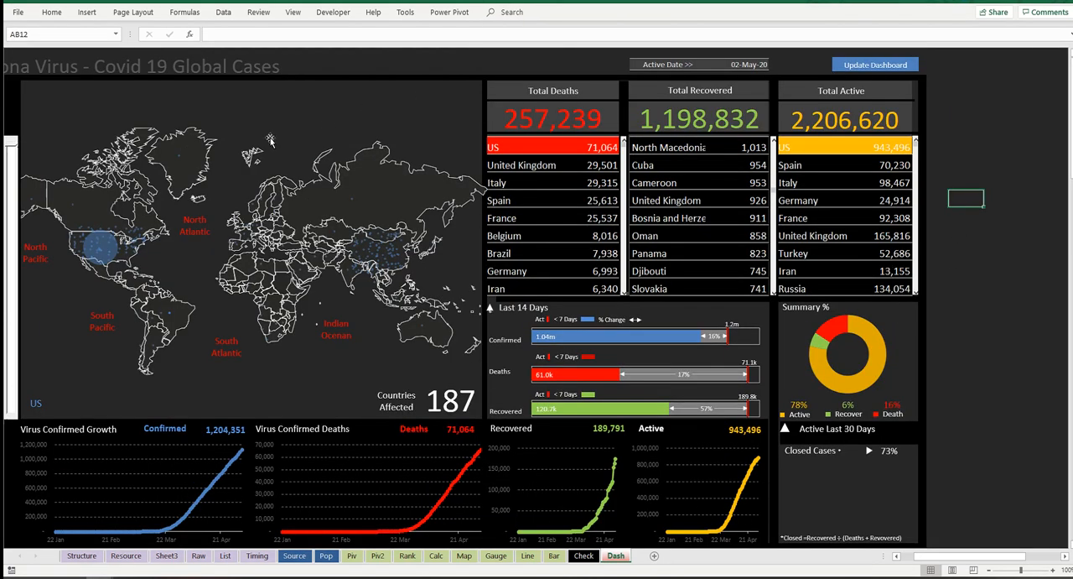
pyautogui.click(897, 556)
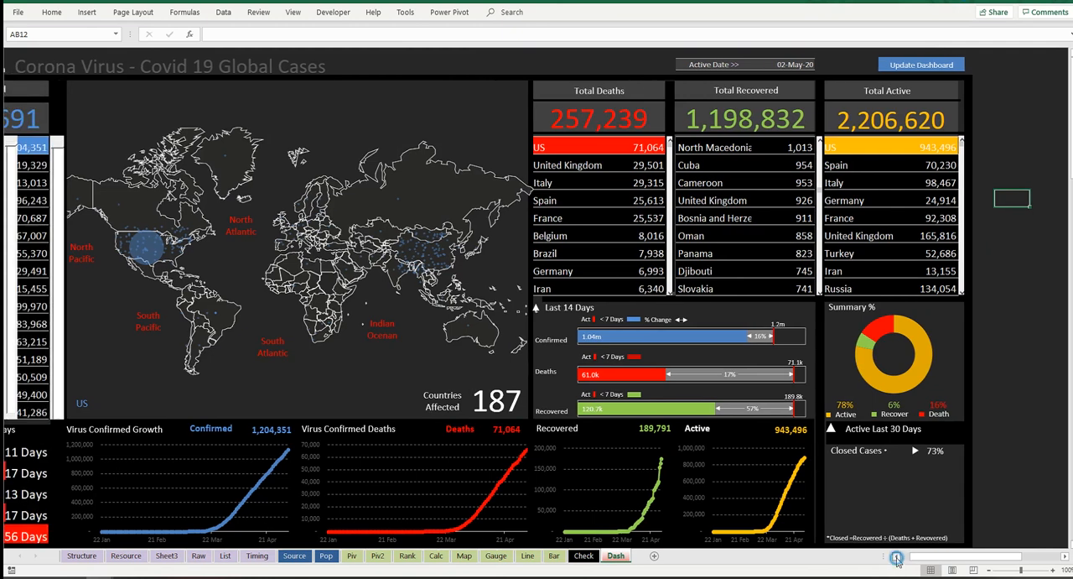
pyautogui.click(897, 557)
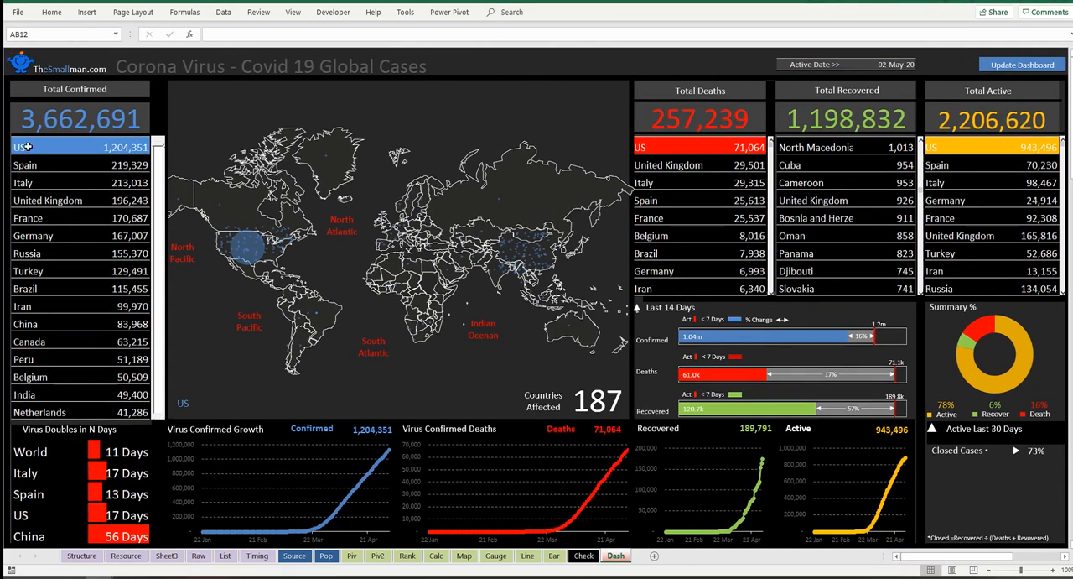
# Step: Add blue solid-fill data bars to the Total Confirmed country list on the dashboard
pyautogui.moveTo(83, 150)
pyautogui.mouseDown()
pyautogui.moveTo(118, 332)
pyautogui.moveTo(115, 408)
pyautogui.moveTo(59, 243)
pyautogui.moveTo(42, 149)
pyautogui.moveTo(64, 152)
pyautogui.mouseUp()
pyautogui.click(133, 407)
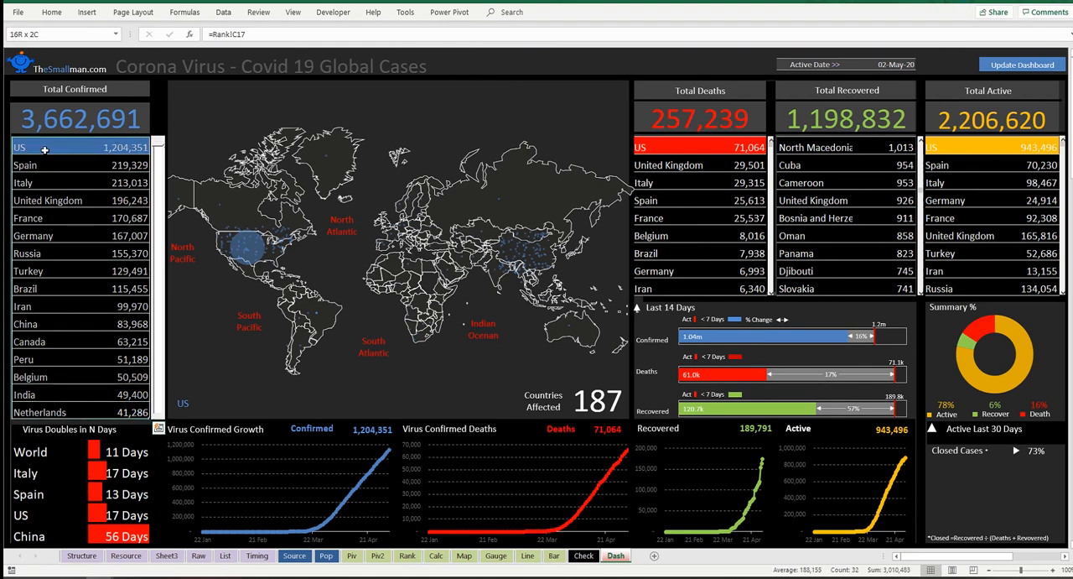
pyautogui.click(52, 12)
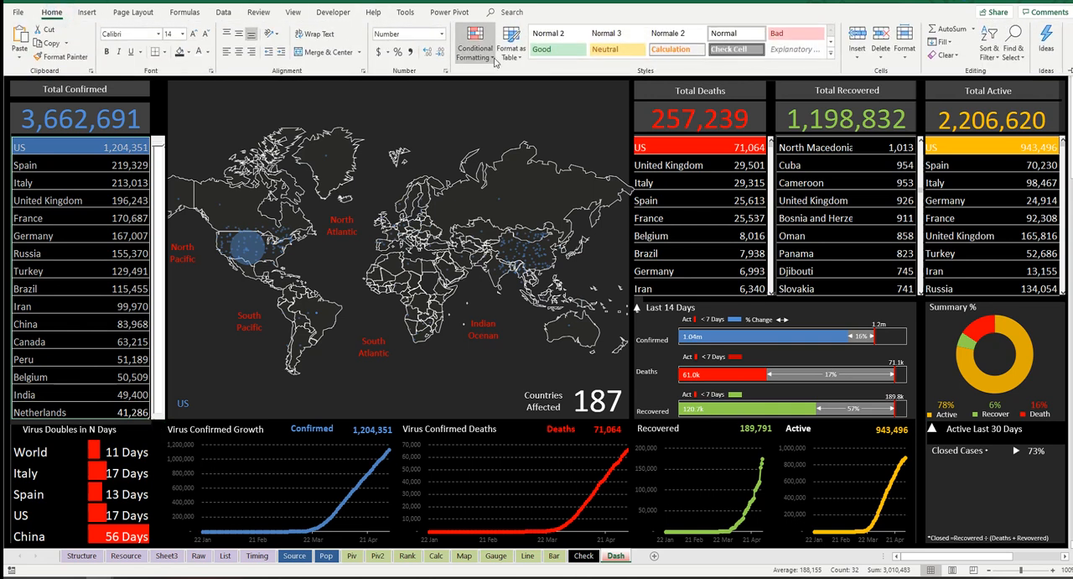
pyautogui.click(492, 56)
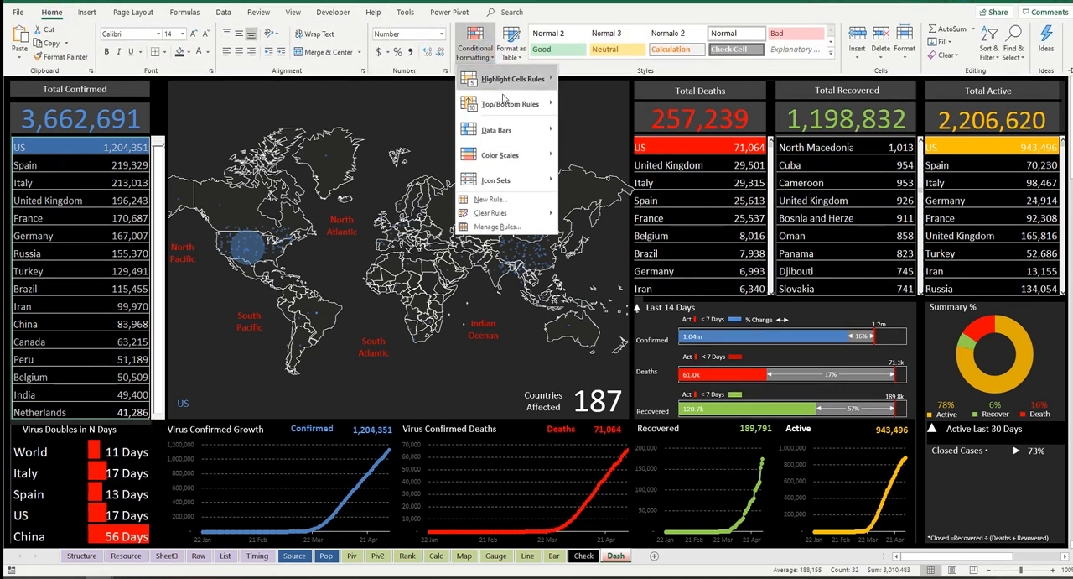
pyautogui.moveTo(528, 130)
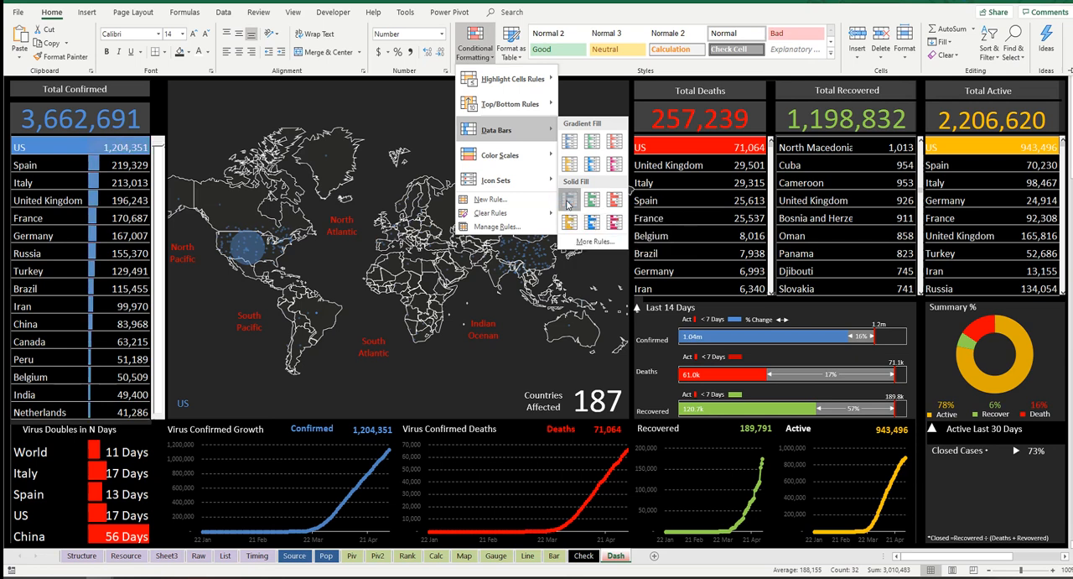
pyautogui.click(568, 204)
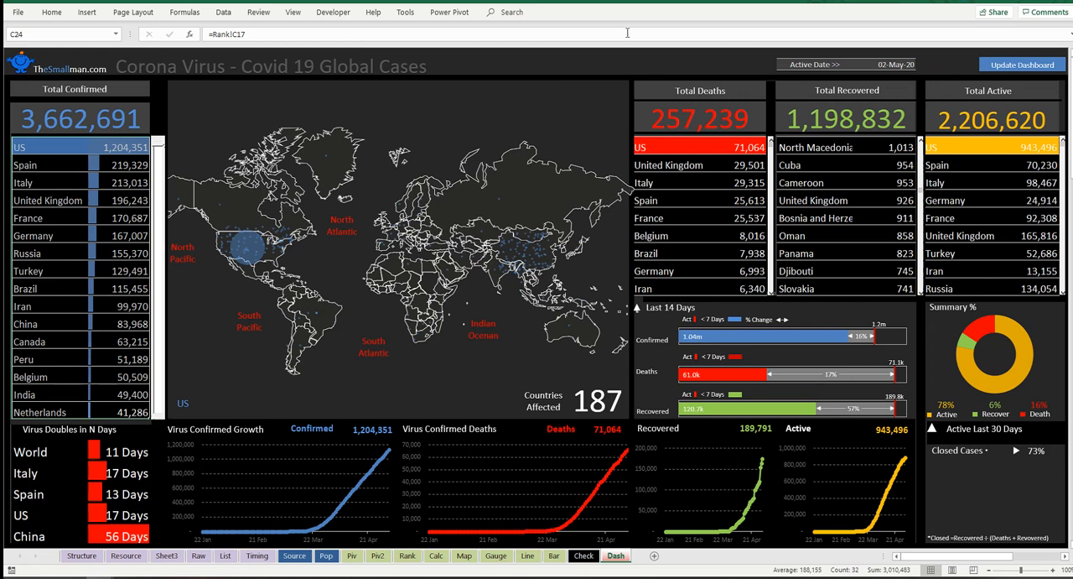
pyautogui.click(525, 61)
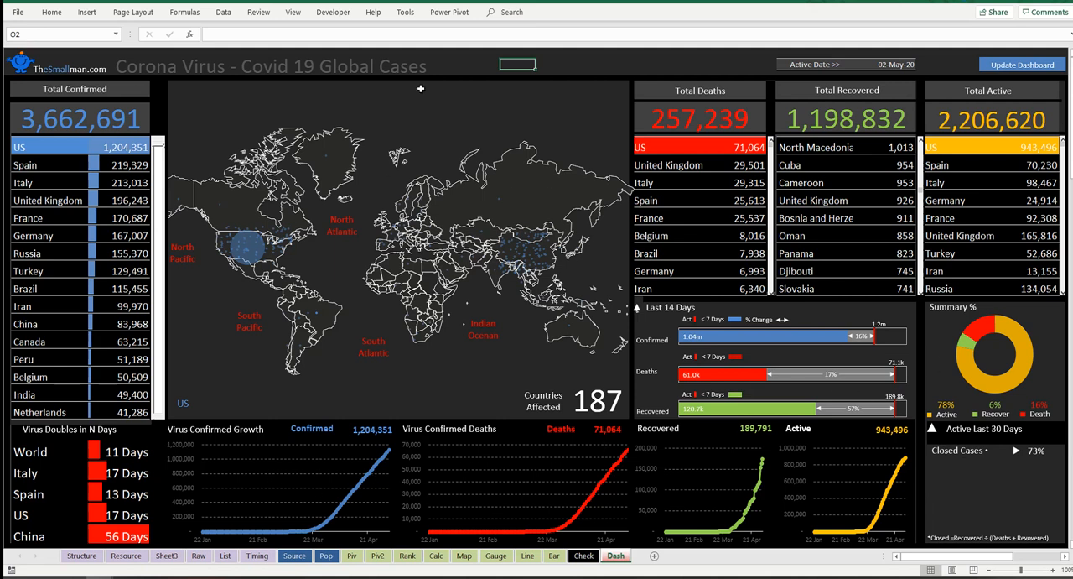
pyautogui.click(609, 63)
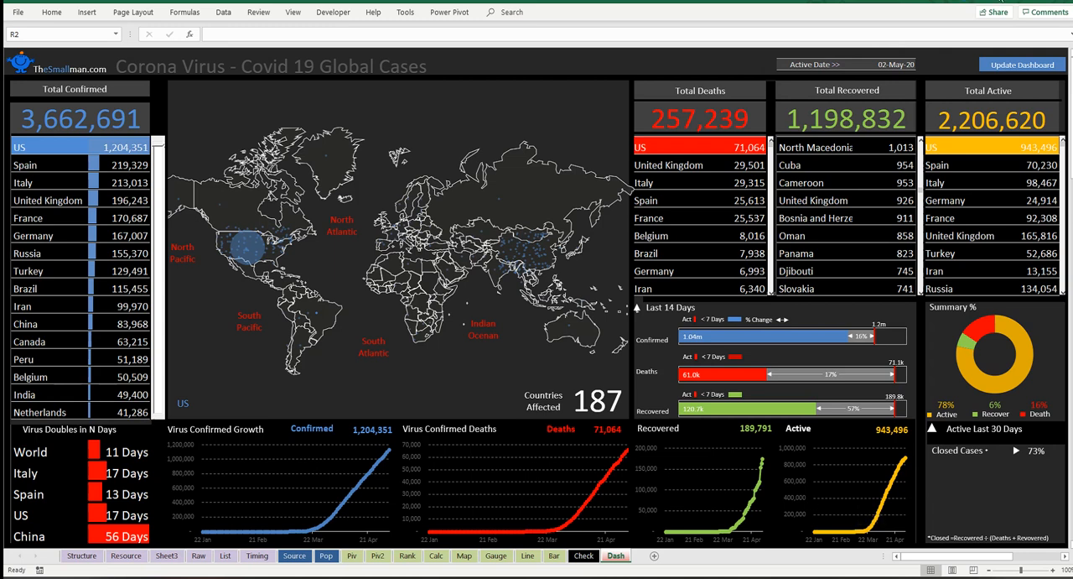
# Step: Insert a doughnut chart on the Gauge sheet from the Doughnut column, K8:K19
pyautogui.click(497, 556)
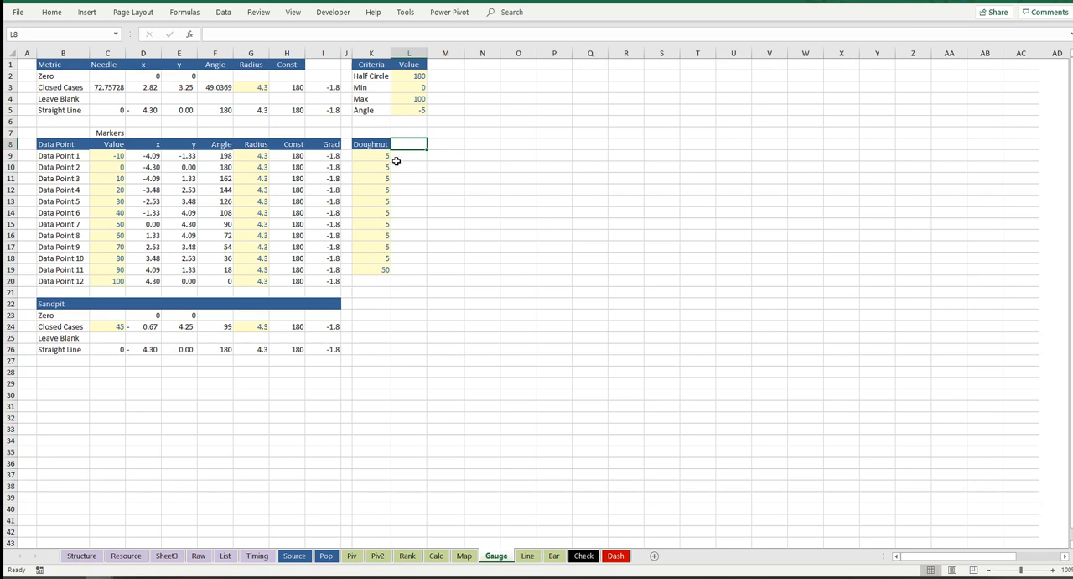
pyautogui.moveTo(384, 142); pyautogui.dragTo(369, 269)
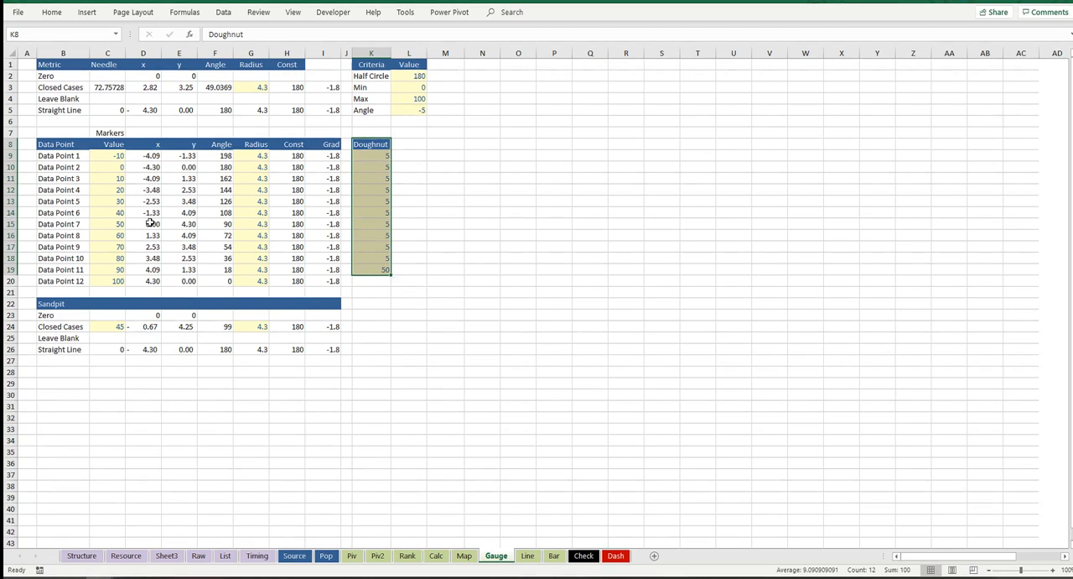
pyautogui.click(88, 13)
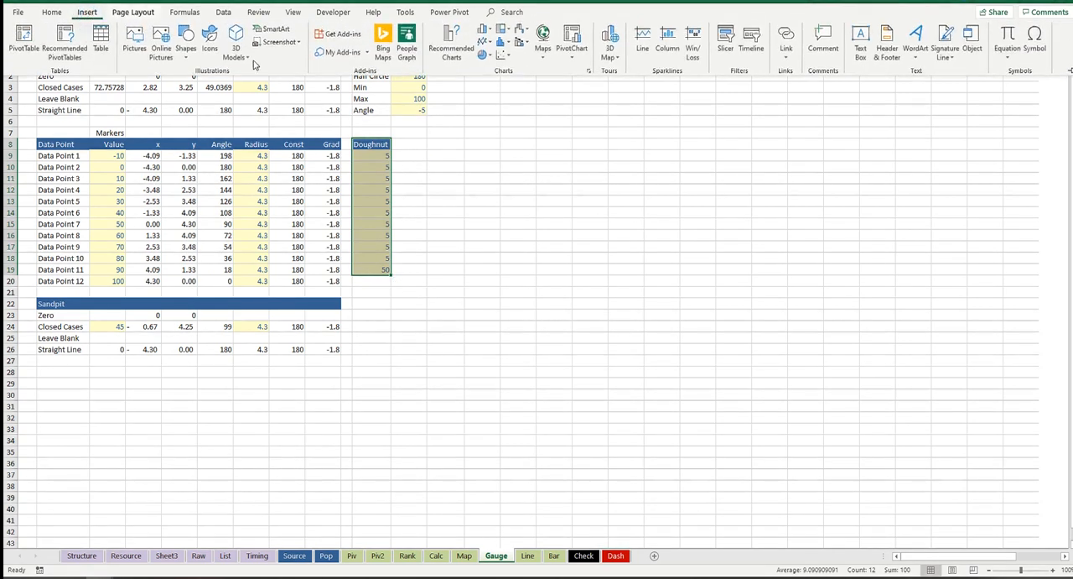
pyautogui.click(483, 54)
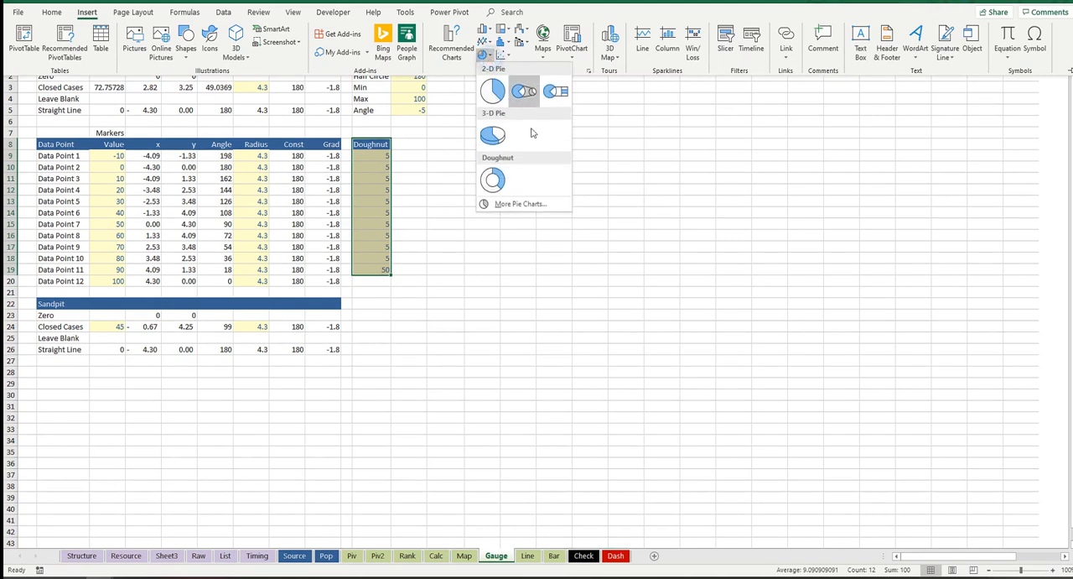
pyautogui.click(499, 181)
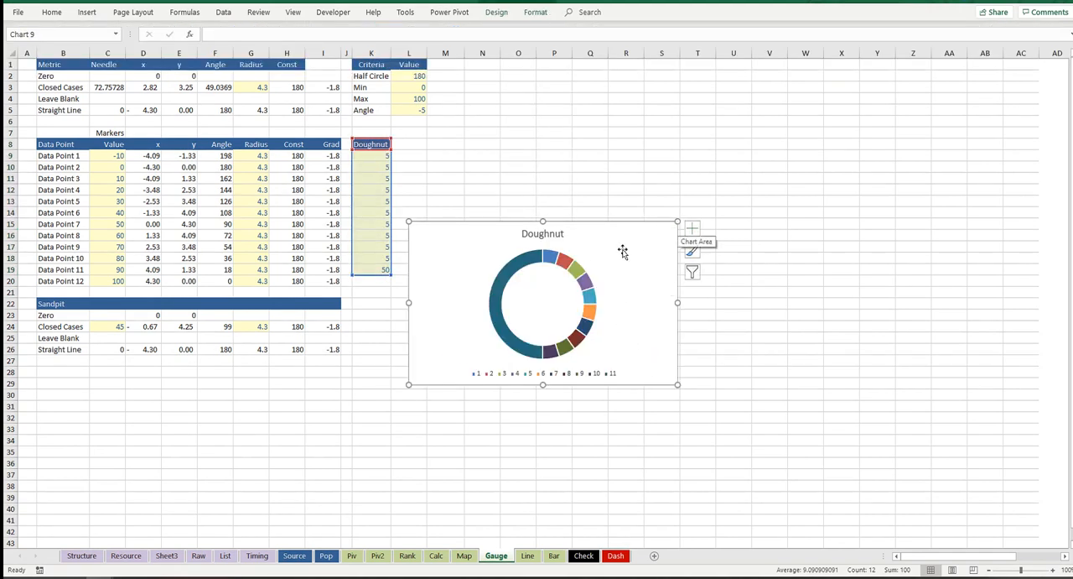
# Step: Delete the title and the legend from the new doughnut chart
pyautogui.click(555, 240)
pyautogui.press('Delete')
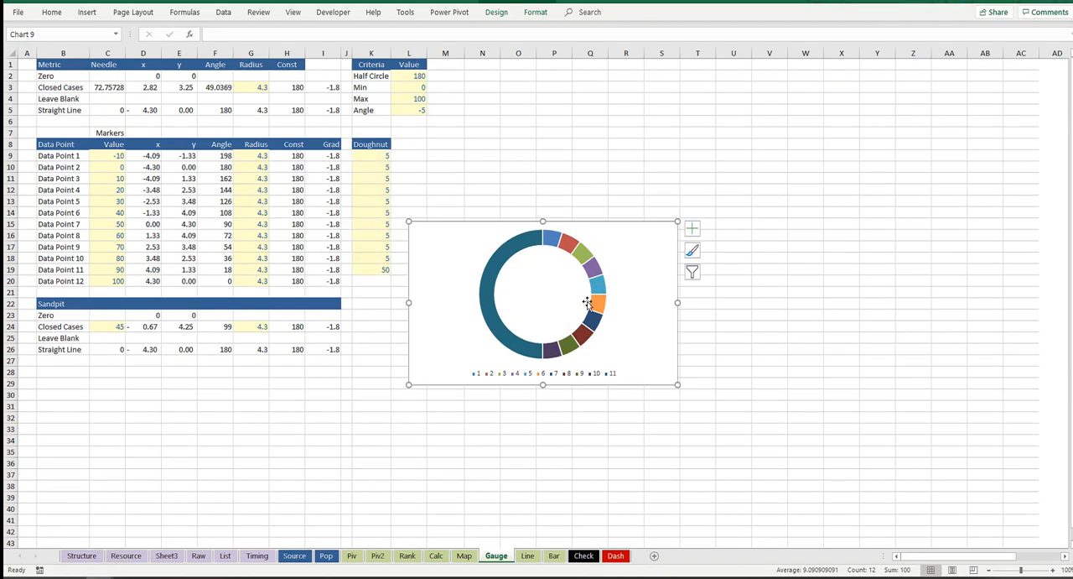
pyautogui.click(590, 372)
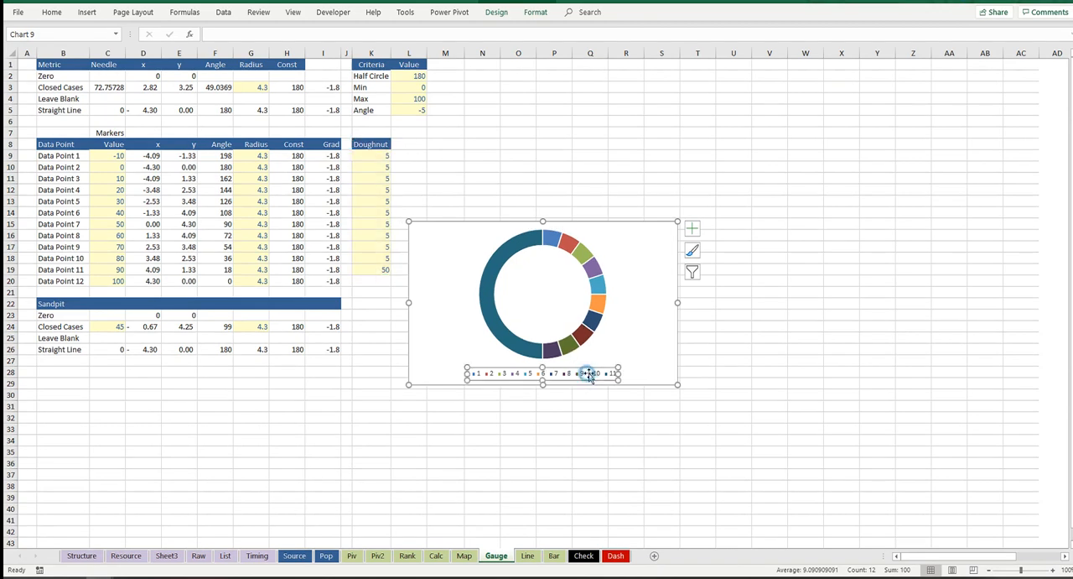
pyautogui.press('Delete')
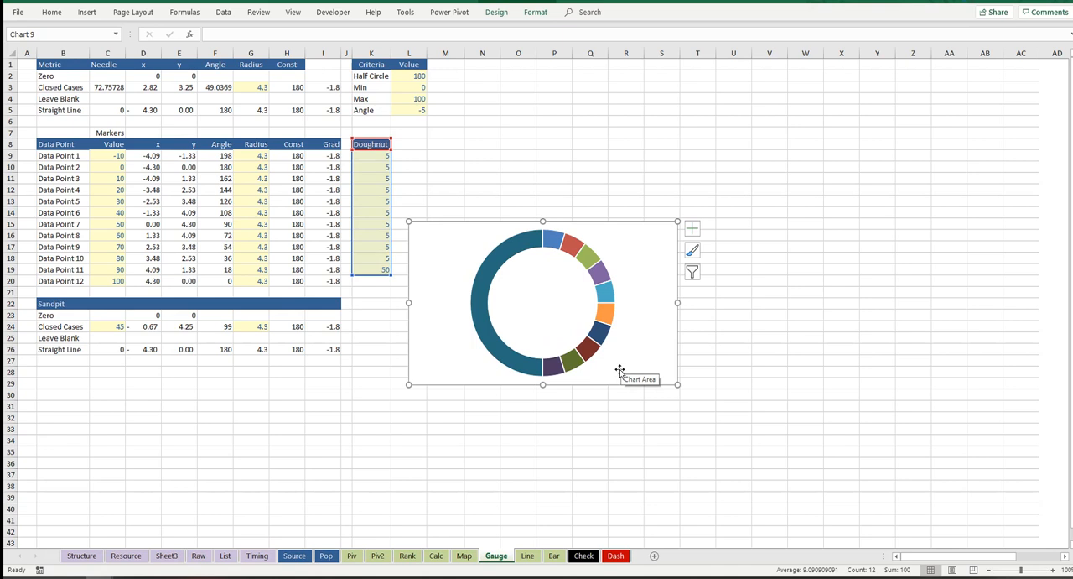
# Step: Set the doughnut chart area to no fill and no border line, and move the chart up beside the Doughnut table
pyautogui.doubleClick(627, 228)
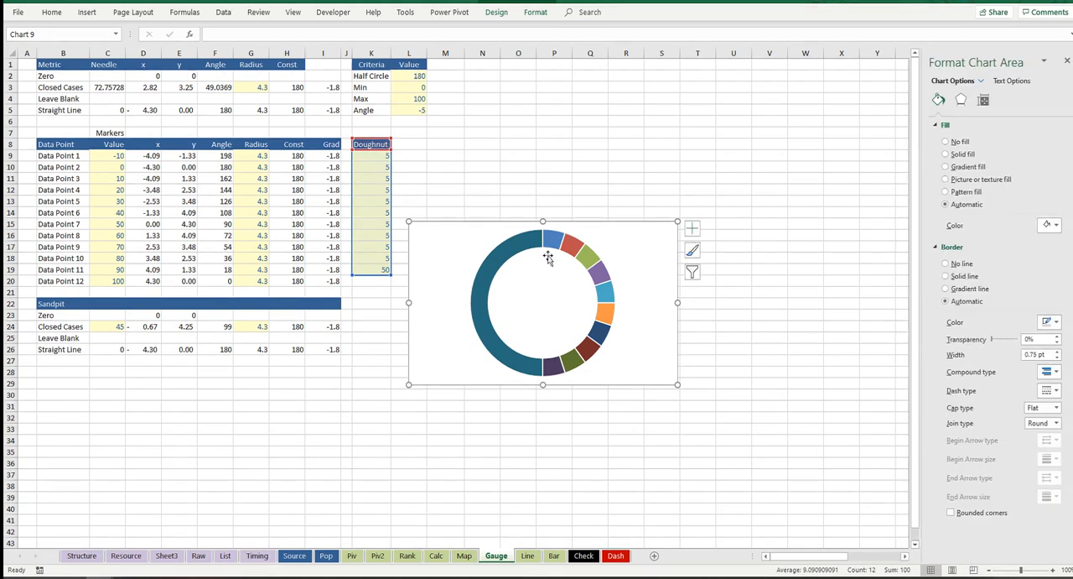
pyautogui.click(947, 142)
pyautogui.click(947, 240)
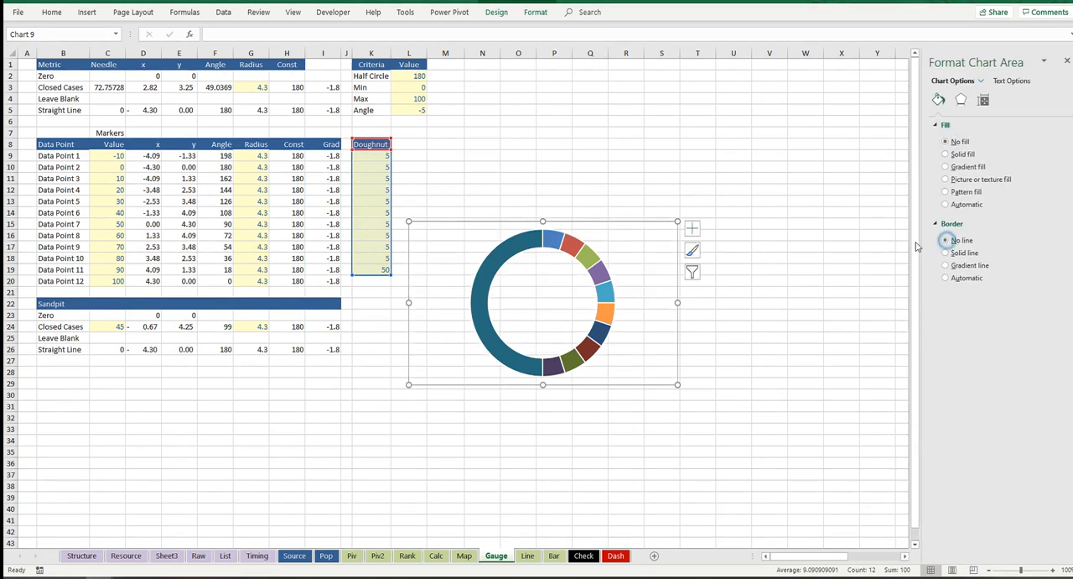
pyautogui.click(640, 219)
pyautogui.moveTo(664, 180); pyautogui.dragTo(652, 122)
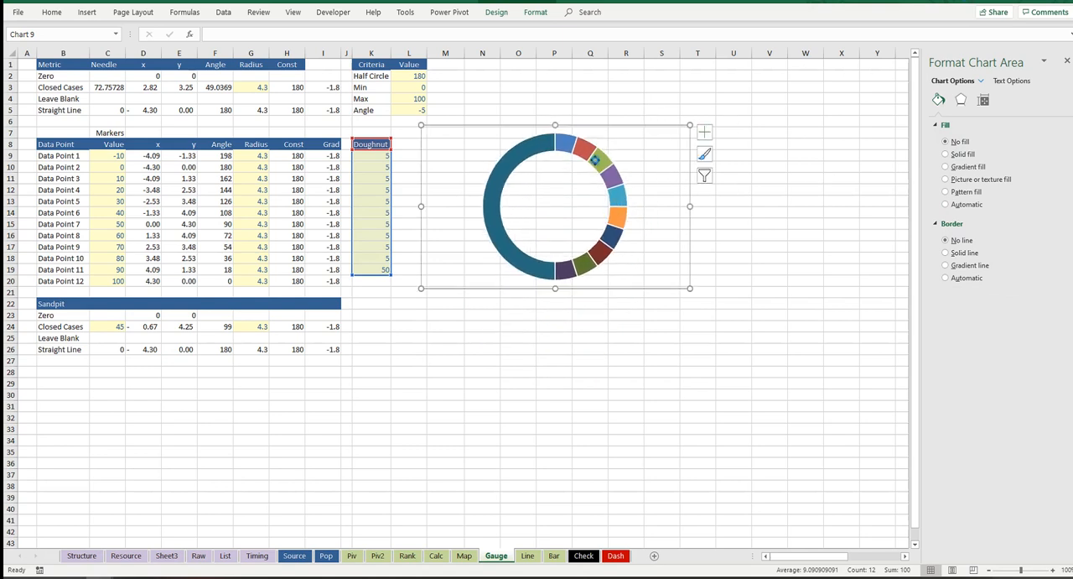
# Step: Set the doughnut series' angle of first slice to 270° so the large slice forms the lower half
pyautogui.click(579, 162)
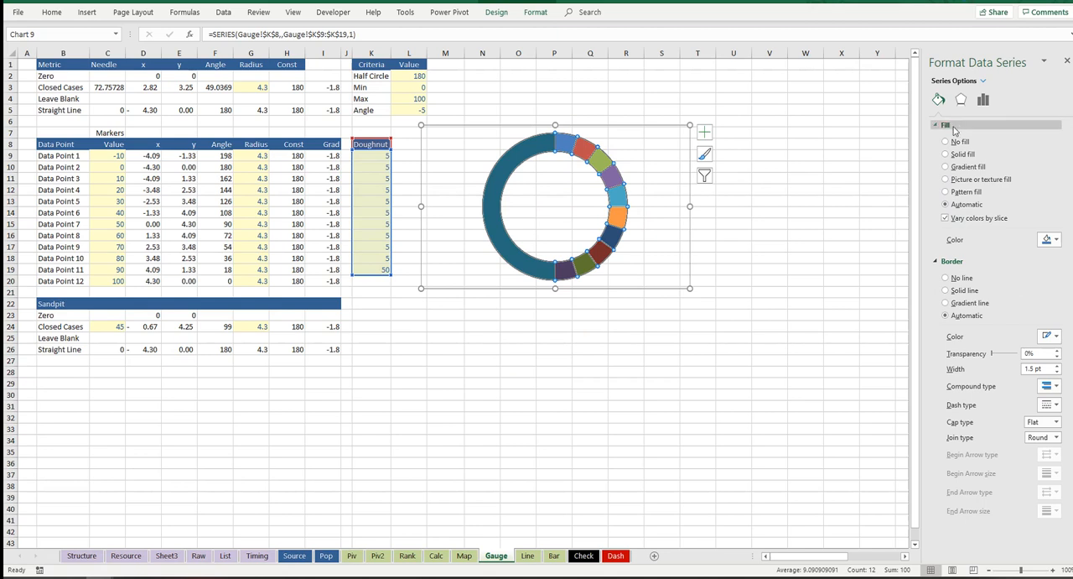
pyautogui.click(983, 99)
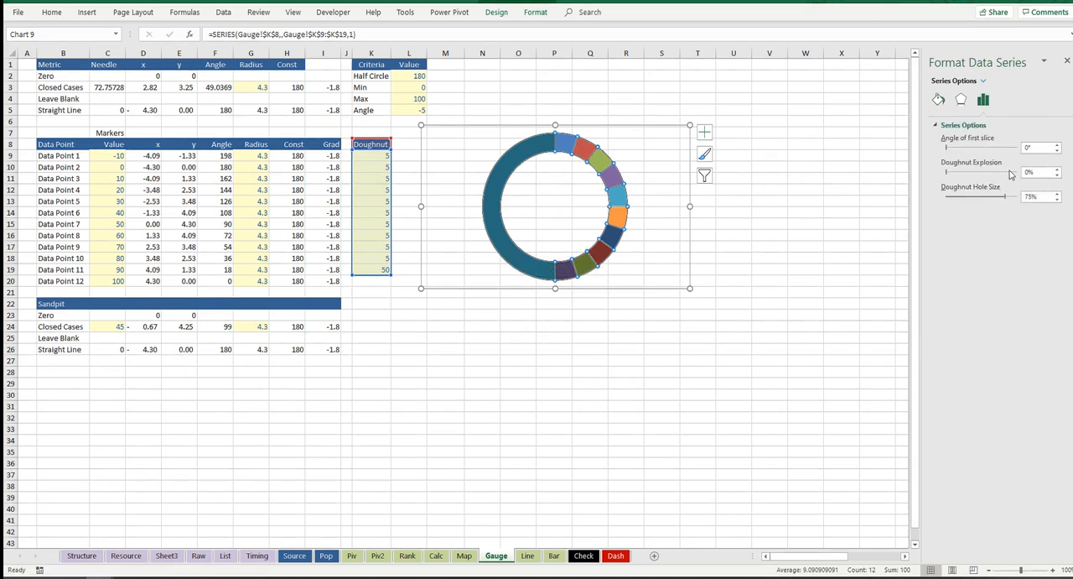
pyautogui.doubleClick(1029, 148)
pyautogui.write('270')
pyautogui.press('Return')
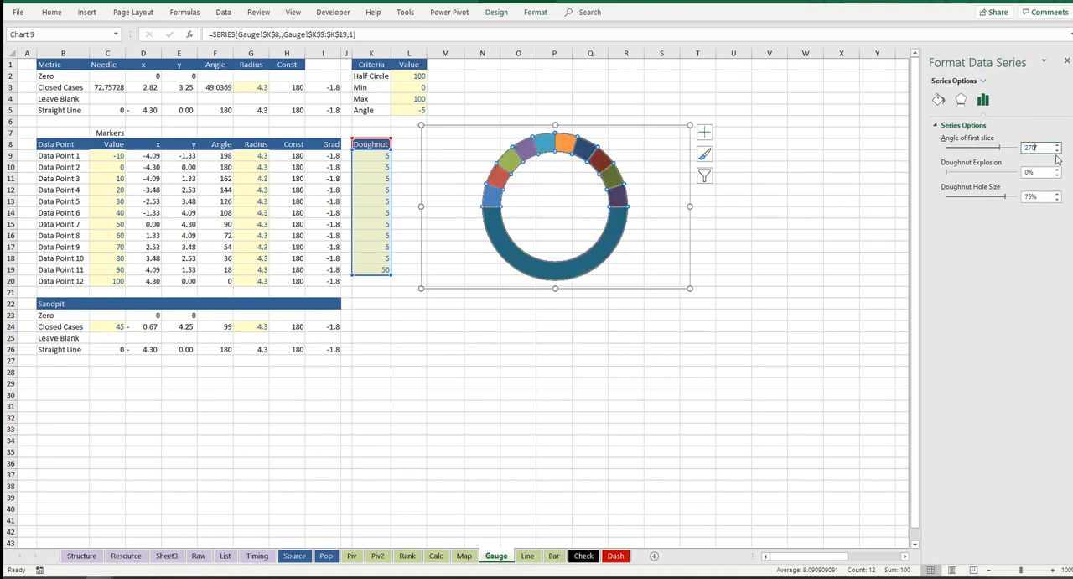
pyautogui.click(719, 225)
# Step: Set only the large lower-half slice of the doughnut to no fill, leaving a half-circle gauge
pyautogui.click(609, 237)
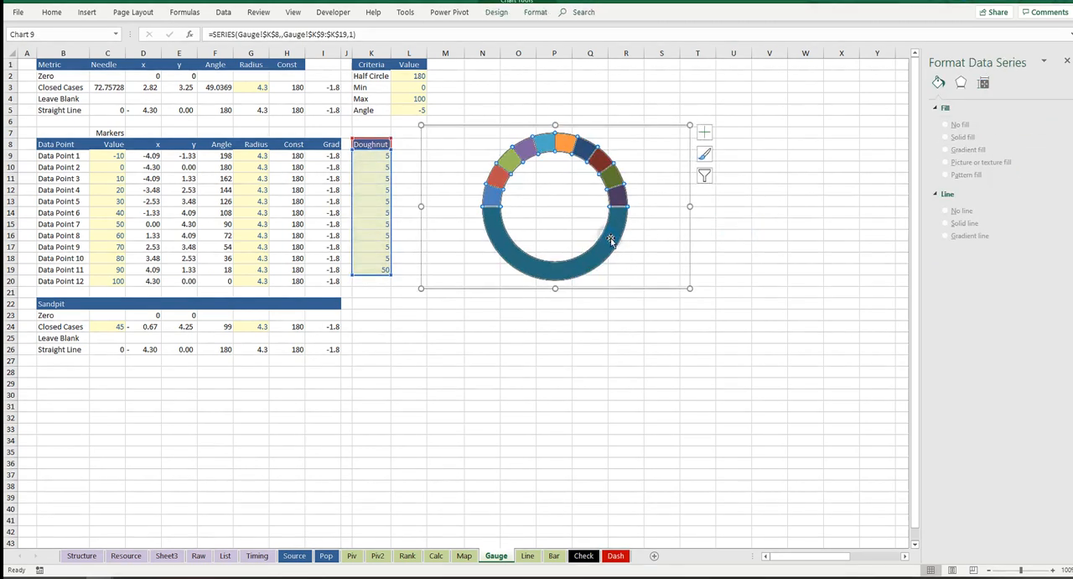
pyautogui.click(611, 242)
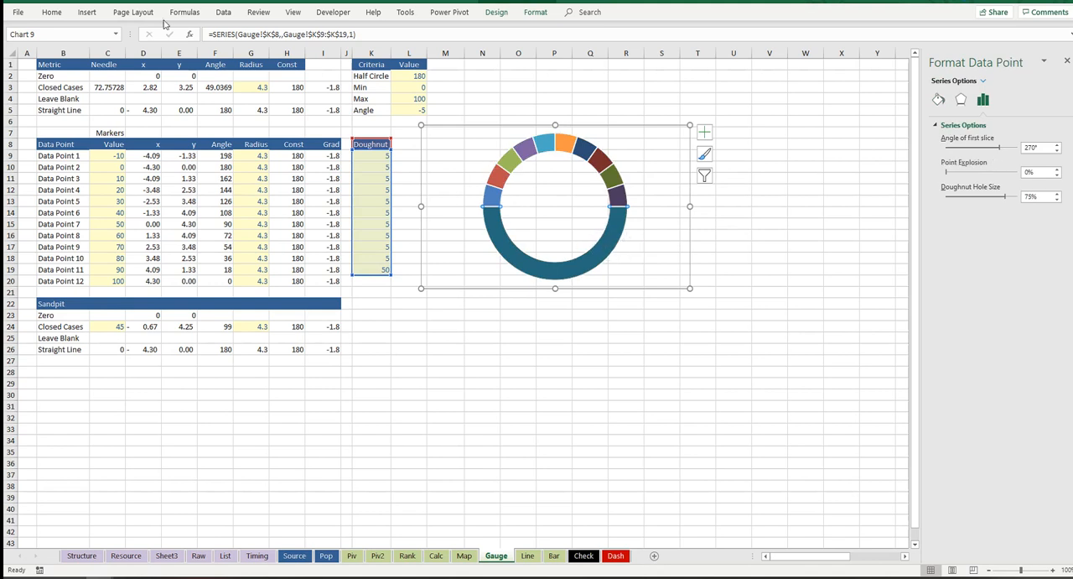
pyautogui.click(52, 13)
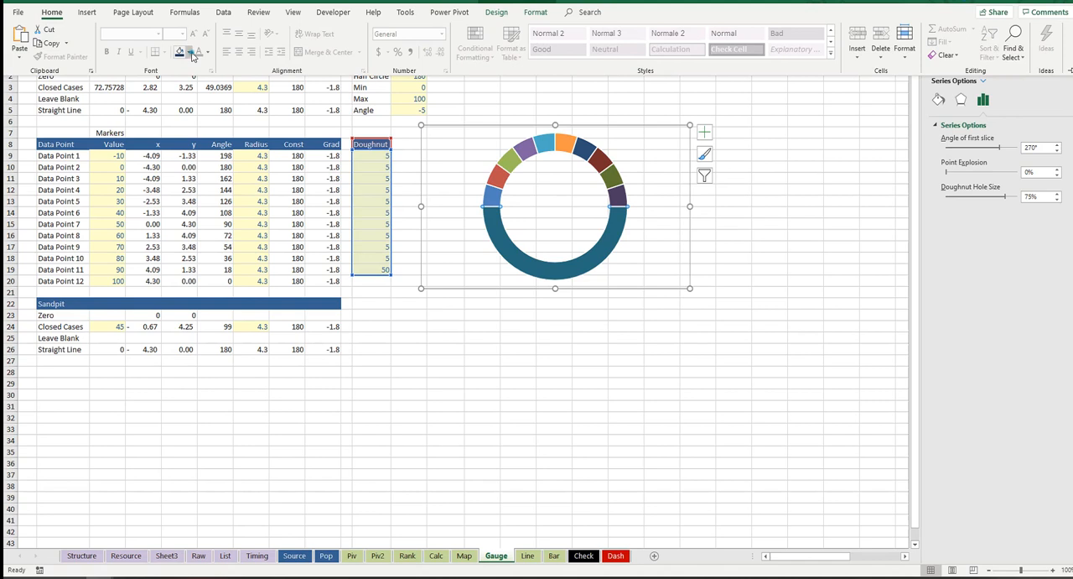
pyautogui.click(190, 53)
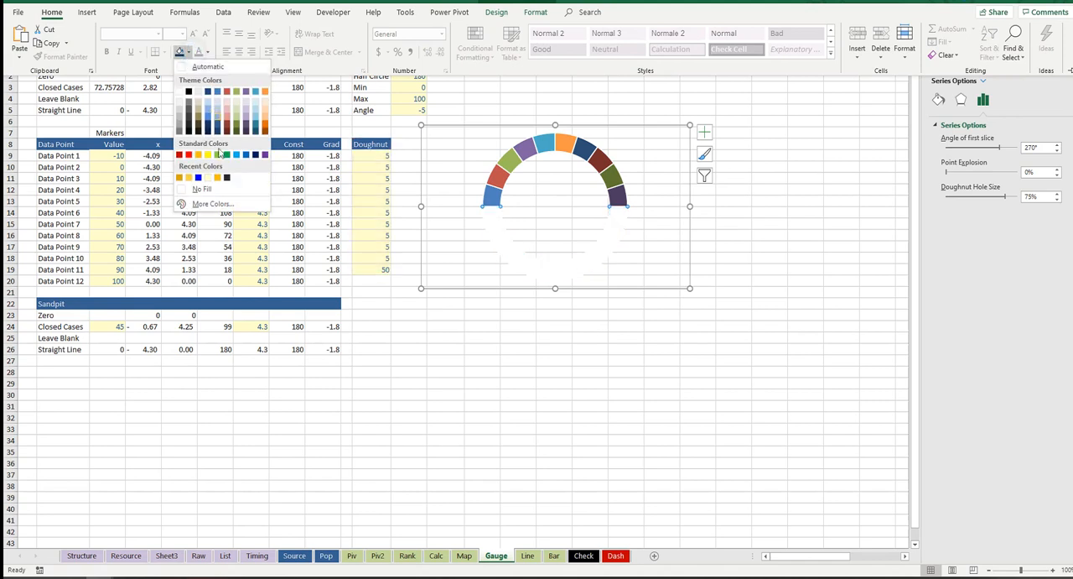
pyautogui.click(240, 193)
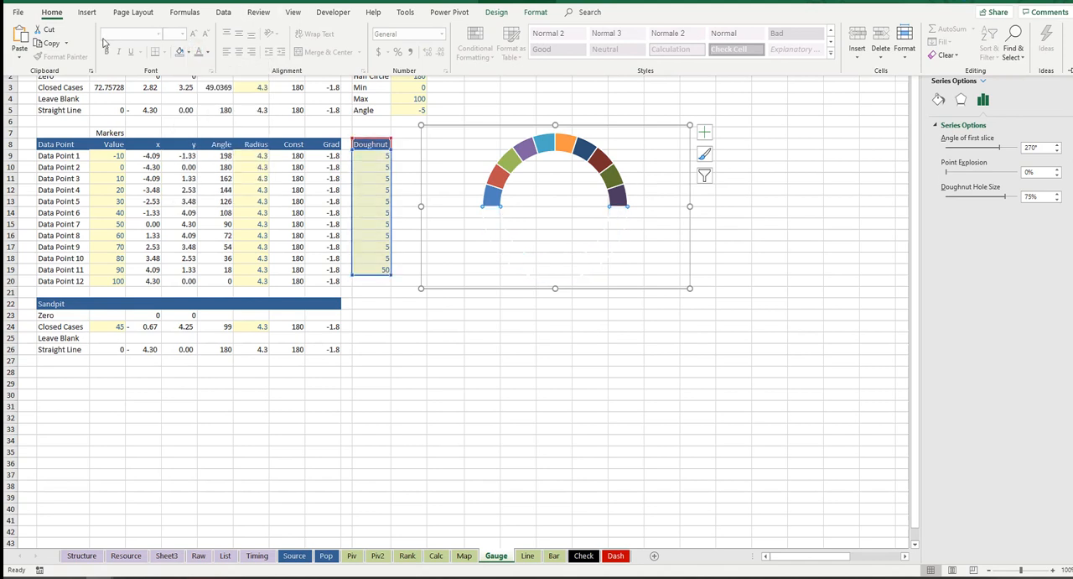
pyautogui.click(189, 52)
pyautogui.click(216, 189)
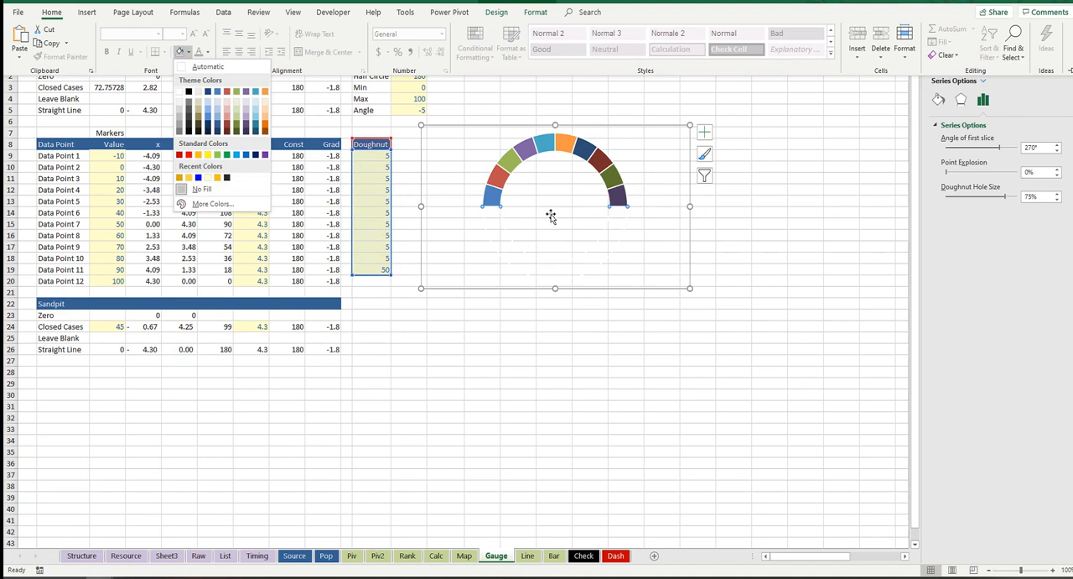
# Step: Fill the gauge's first slice, at the left end of the arc, with the darkest theme red
pyautogui.click(493, 198)
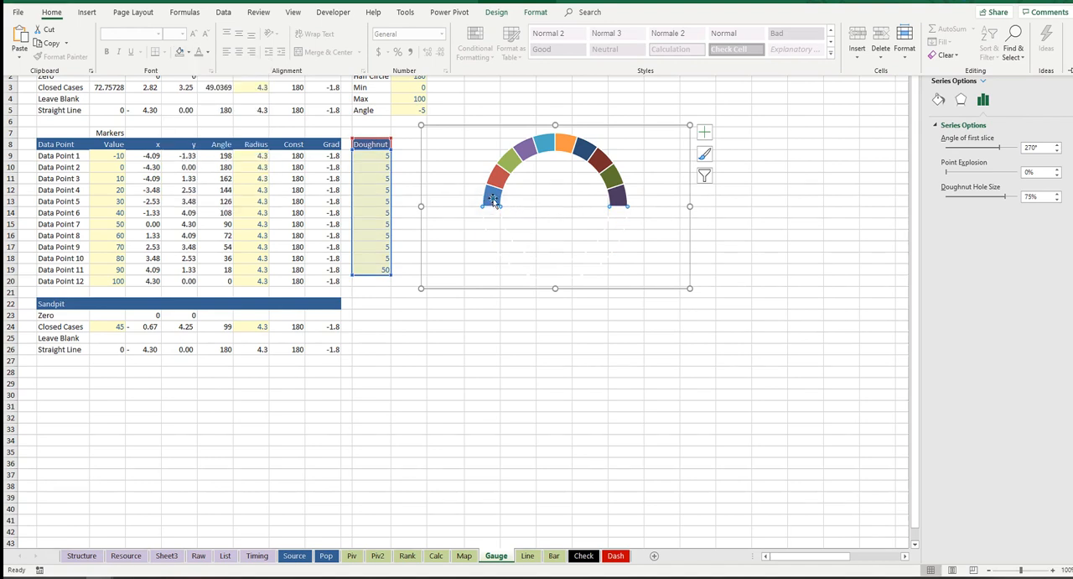
pyautogui.click(493, 196)
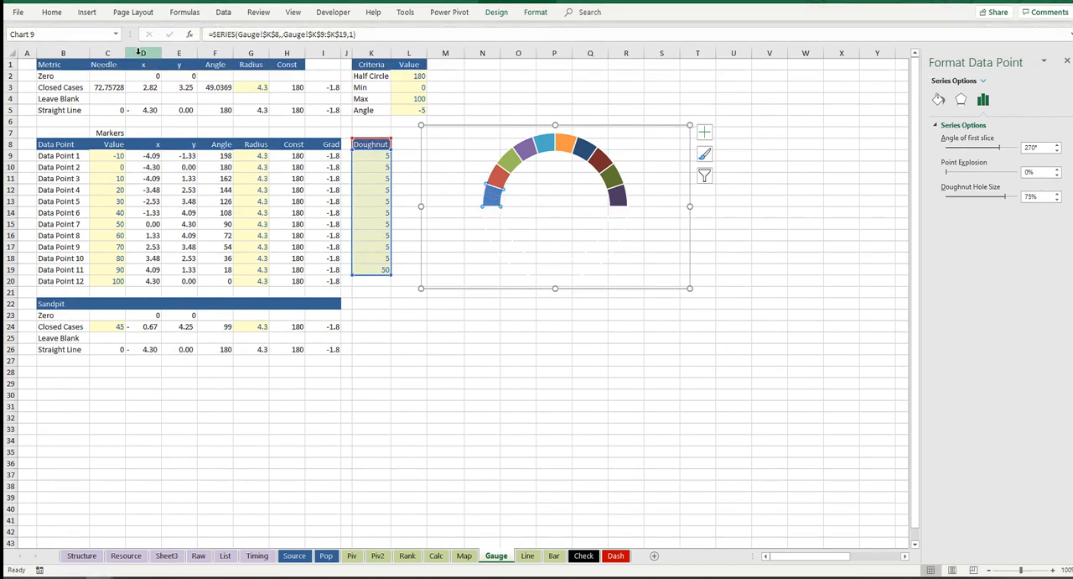
pyautogui.click(52, 14)
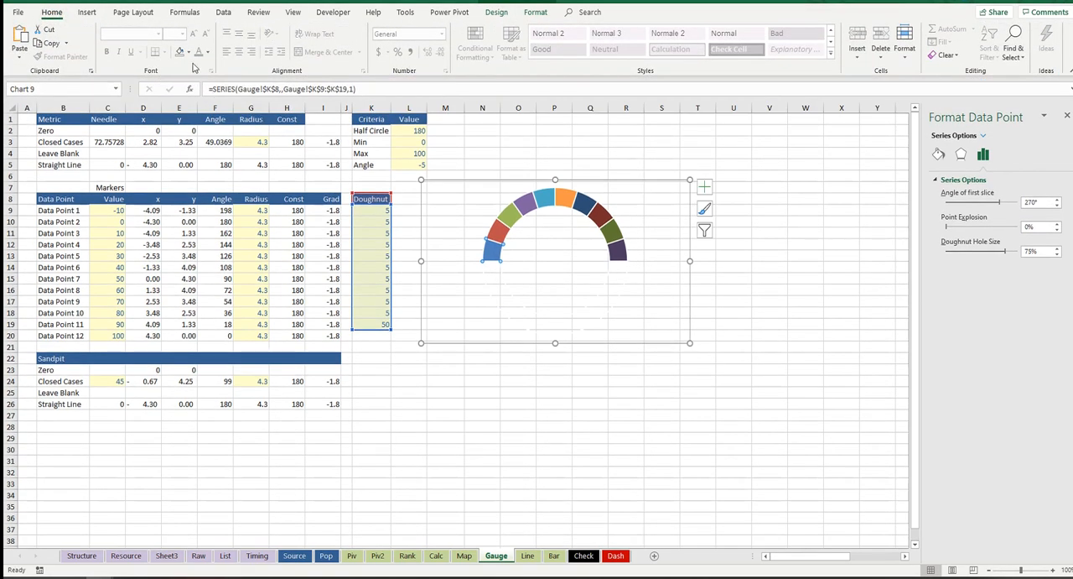
pyautogui.click(188, 52)
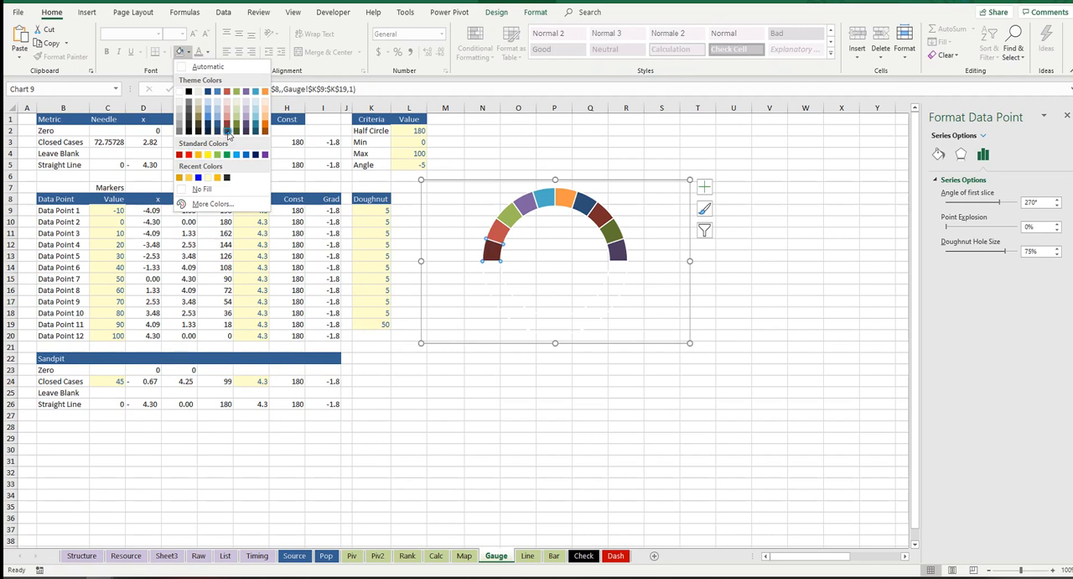
pyautogui.click(227, 131)
# Step: Fill the gauge's second slice with a medium-dark theme red and the third slice with a light theme red
pyautogui.click(188, 52)
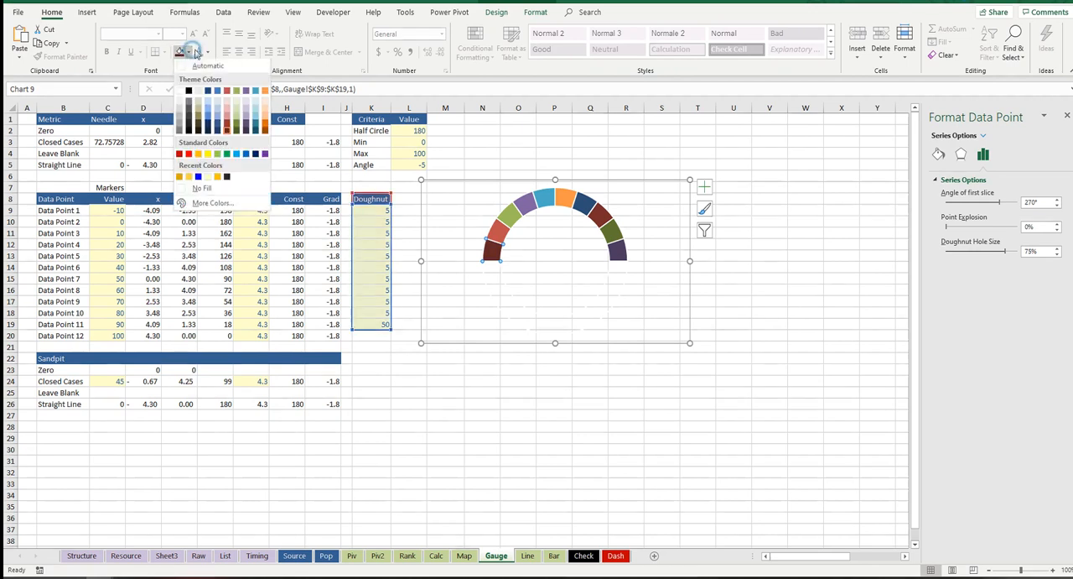
pyautogui.click(497, 237)
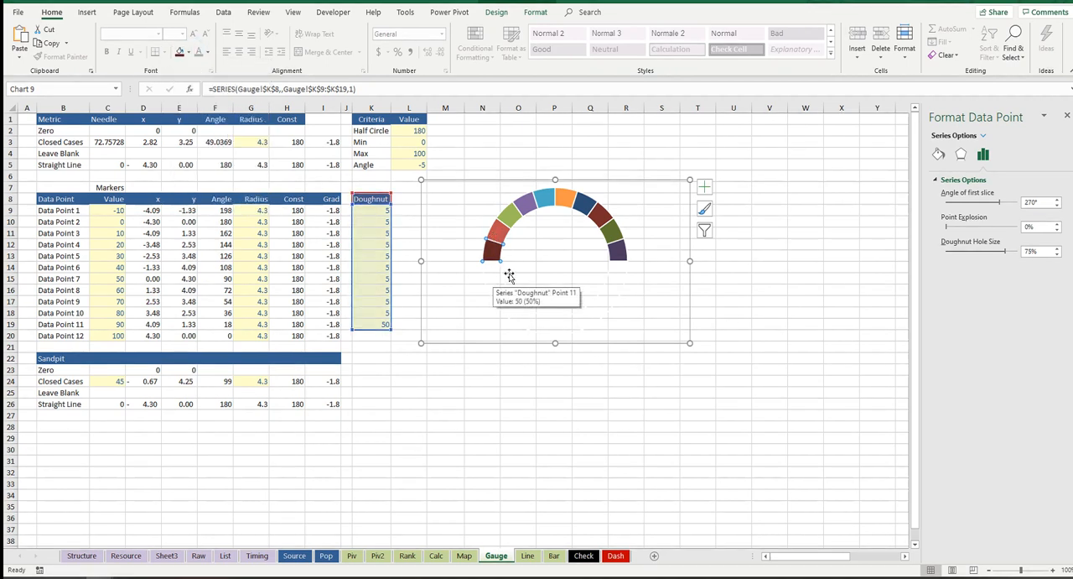
pyautogui.click(191, 52)
pyautogui.click(228, 124)
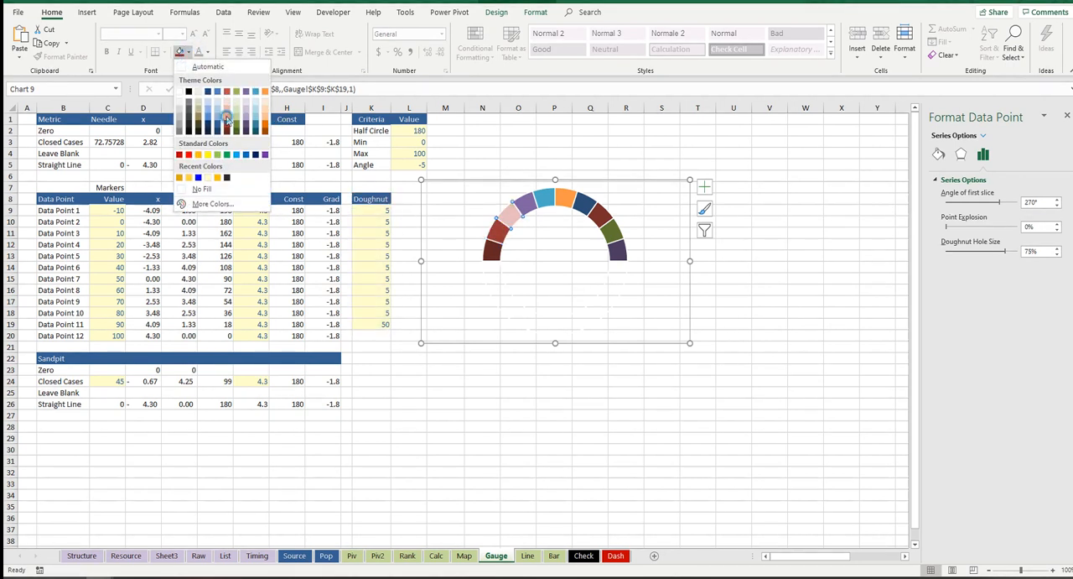
pyautogui.click(226, 120)
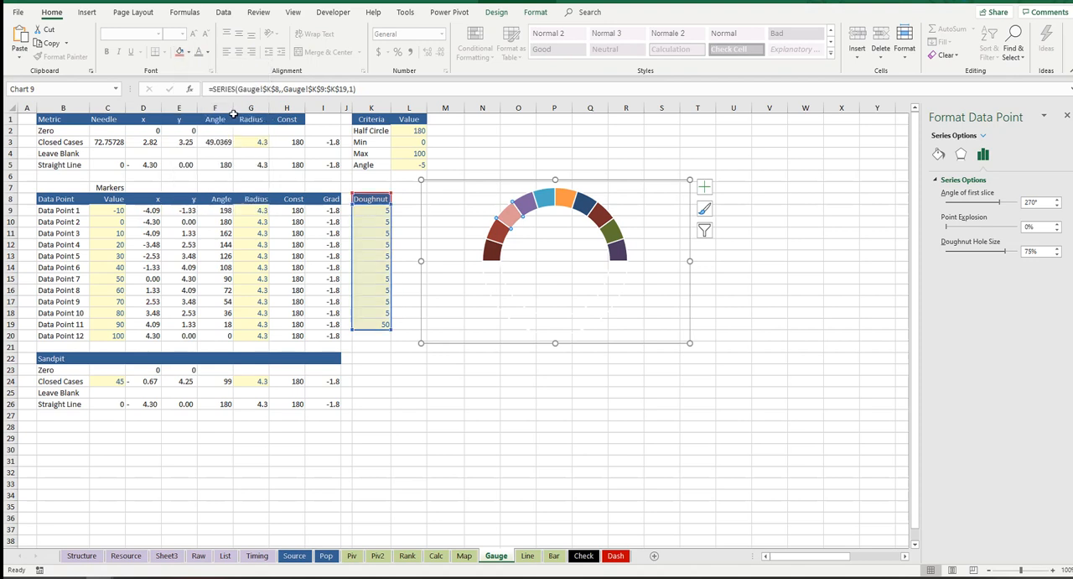
# Step: Fill the gauge's four middle slices, fourth through seventh along the arc, with the standard gold-orange colour
pyautogui.click(189, 52)
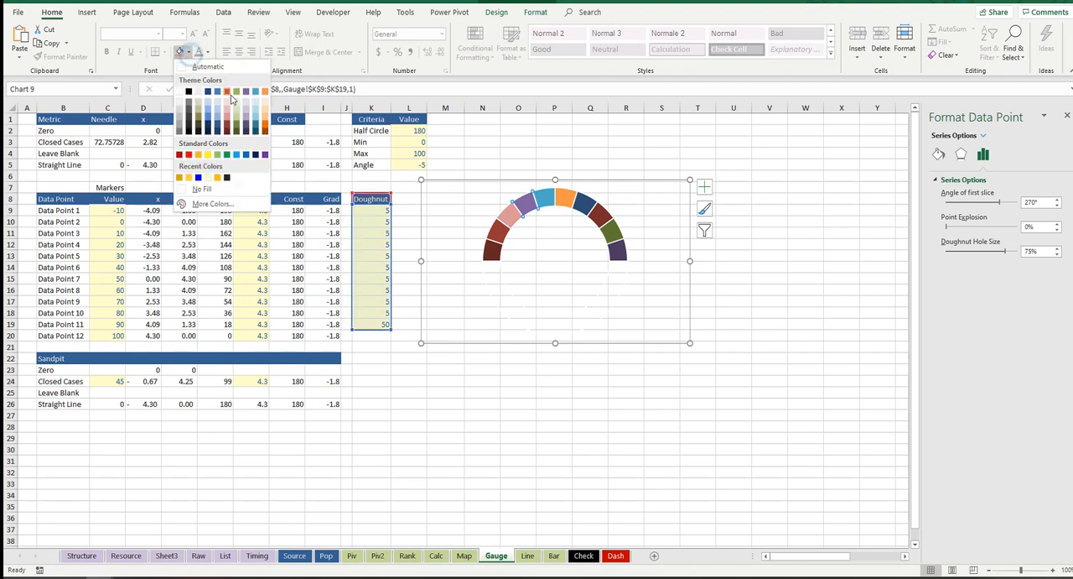
pyautogui.click(195, 156)
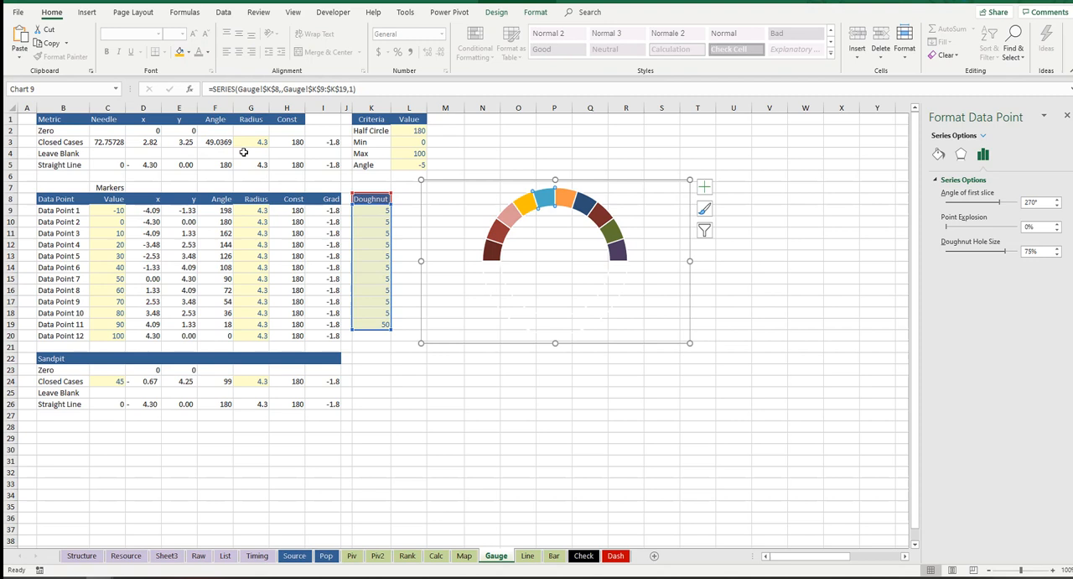
pyautogui.click(179, 52)
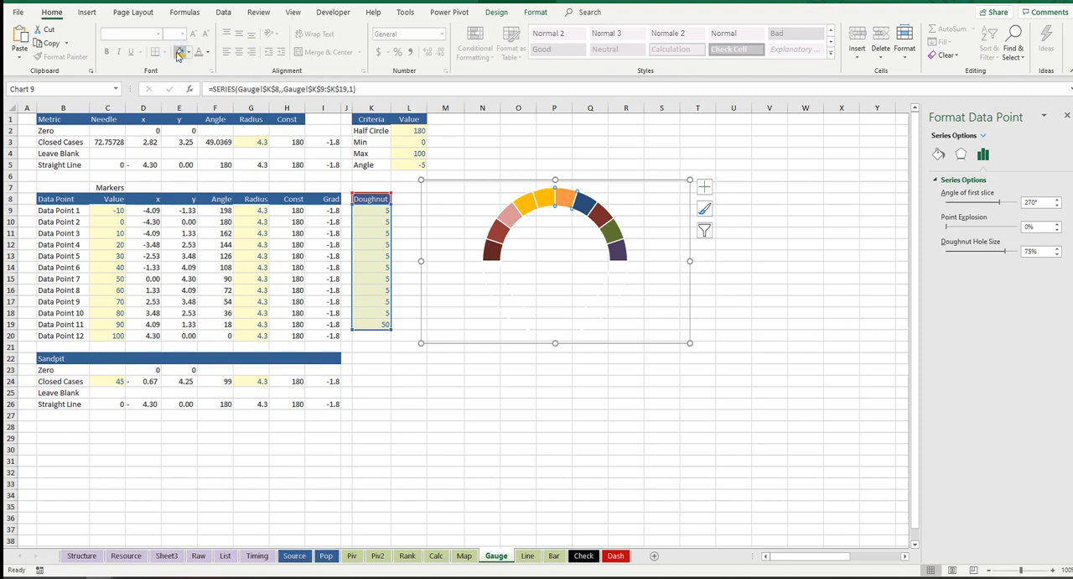
pyautogui.click(178, 52)
pyautogui.click(178, 52)
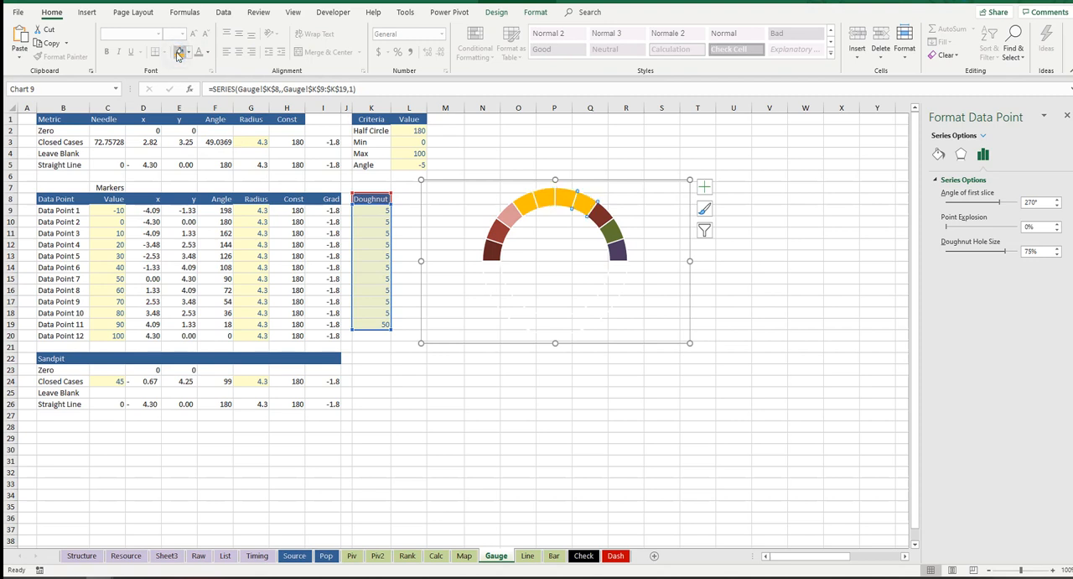
# Step: Fill the gauge's eighth slice light theme blue, the ninth medium blue and the tenth dark blue, finishing the arc's right end
pyautogui.click(188, 52)
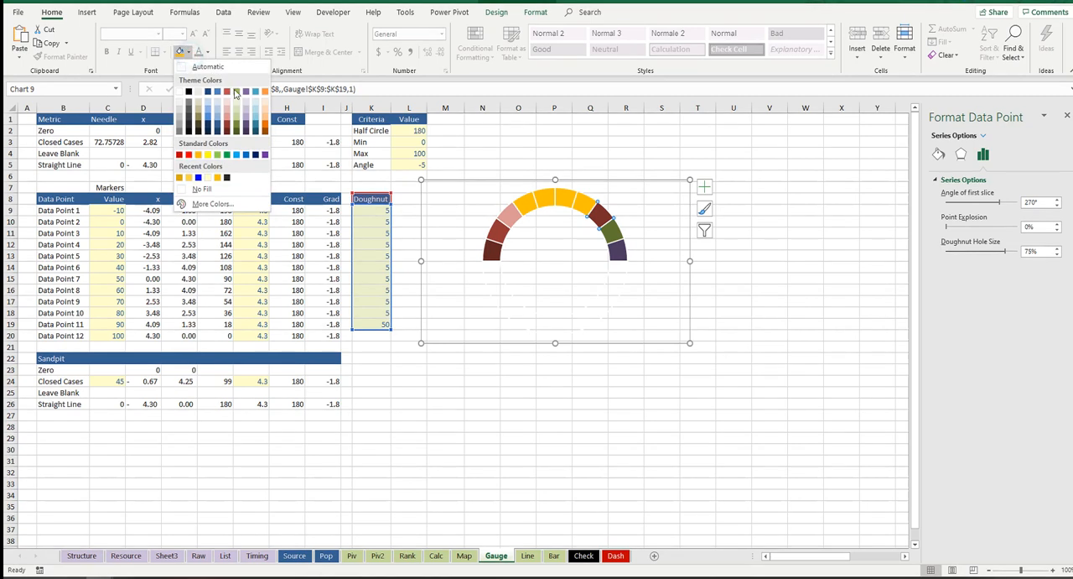
pyautogui.click(218, 103)
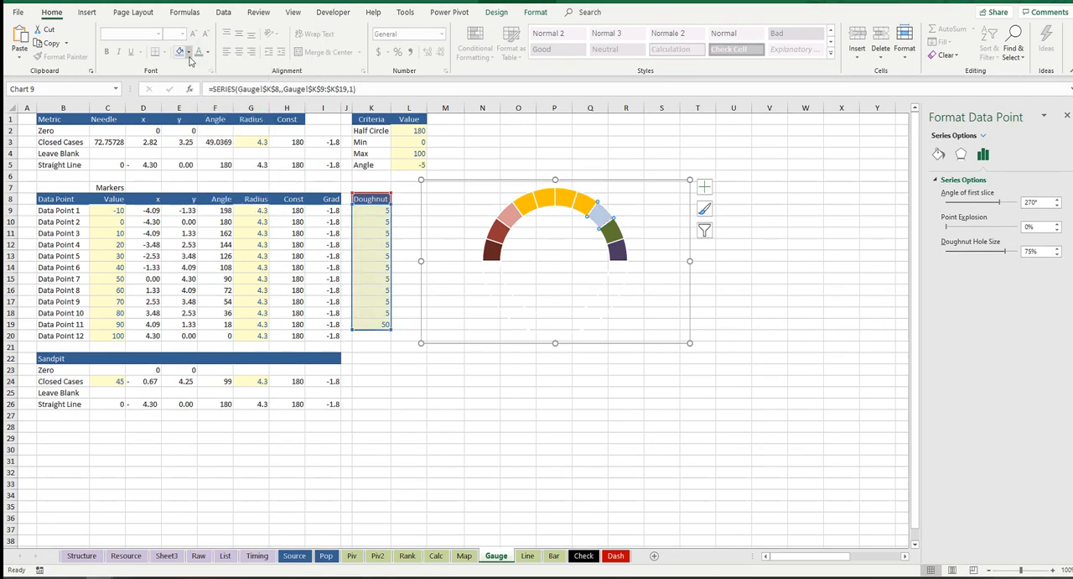
pyautogui.click(189, 56)
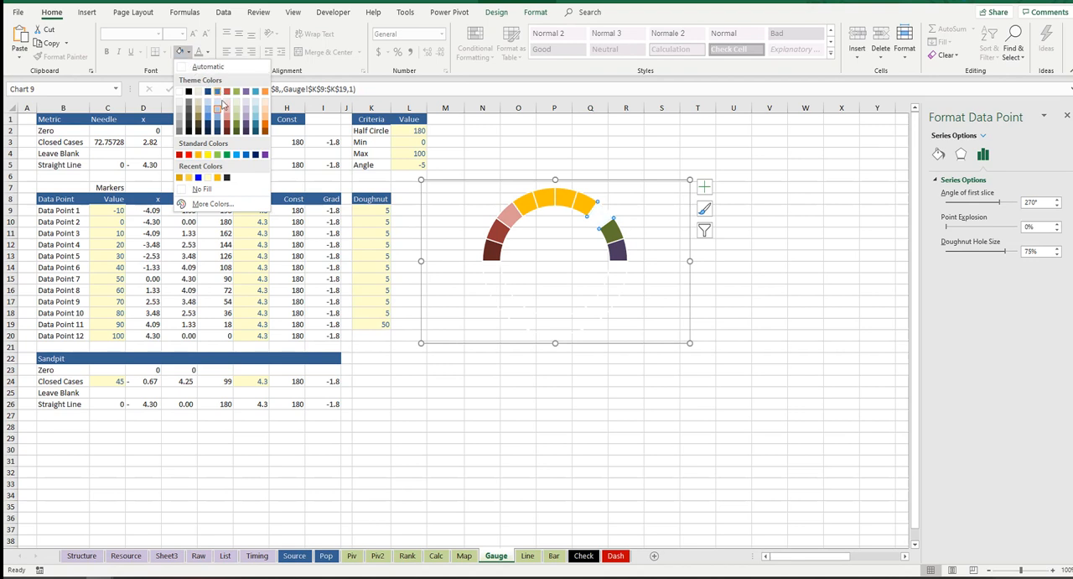
pyautogui.click(217, 108)
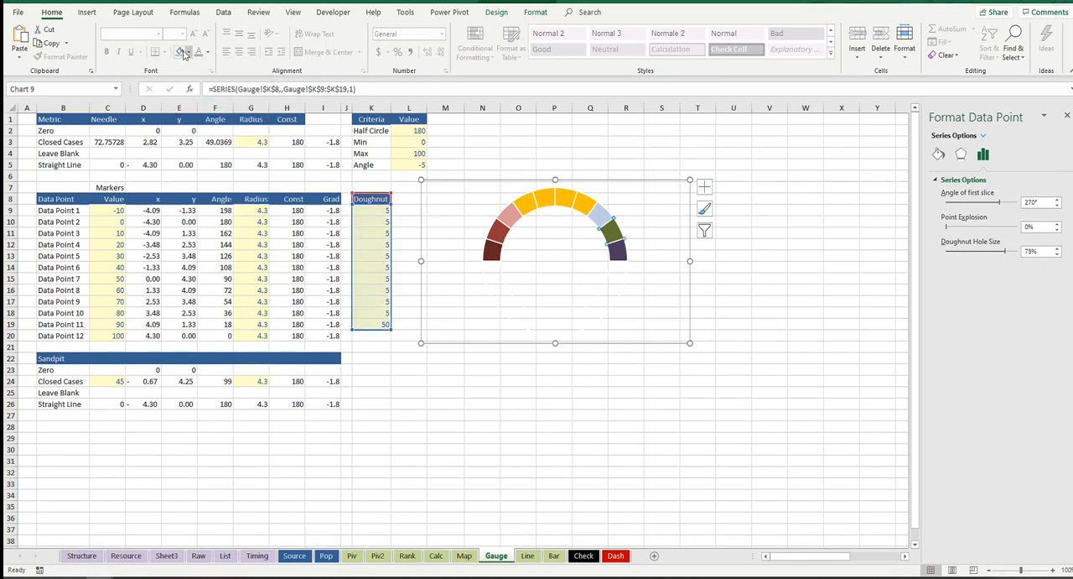
pyautogui.click(191, 54)
pyautogui.click(210, 114)
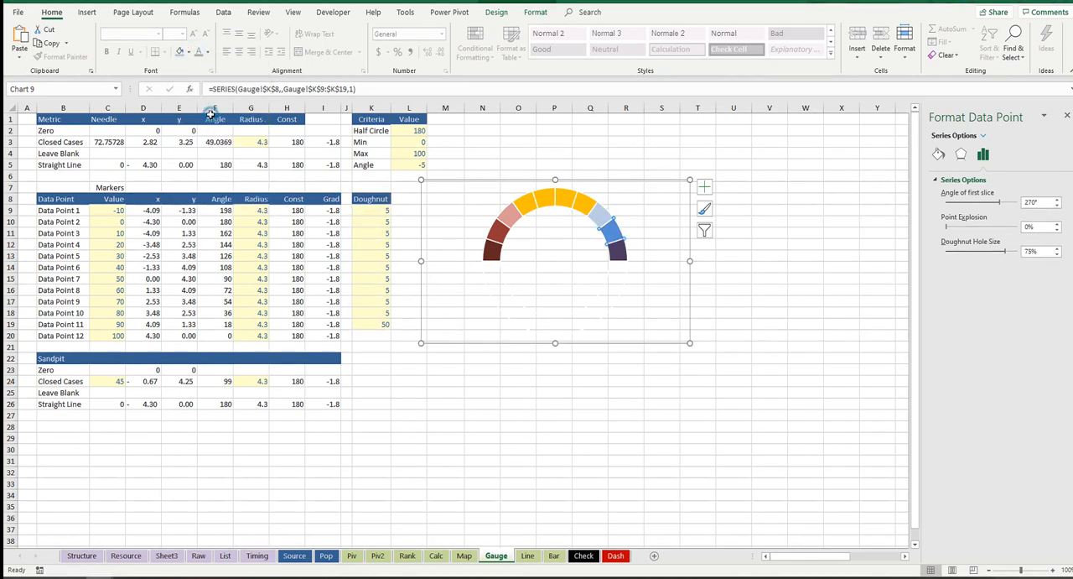
pyautogui.click(190, 56)
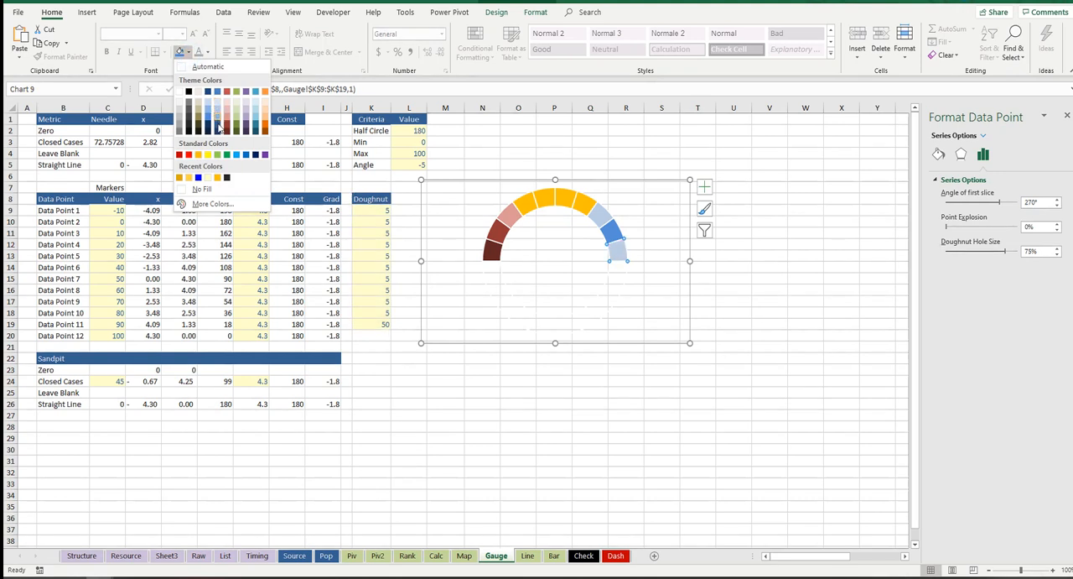
pyautogui.click(217, 126)
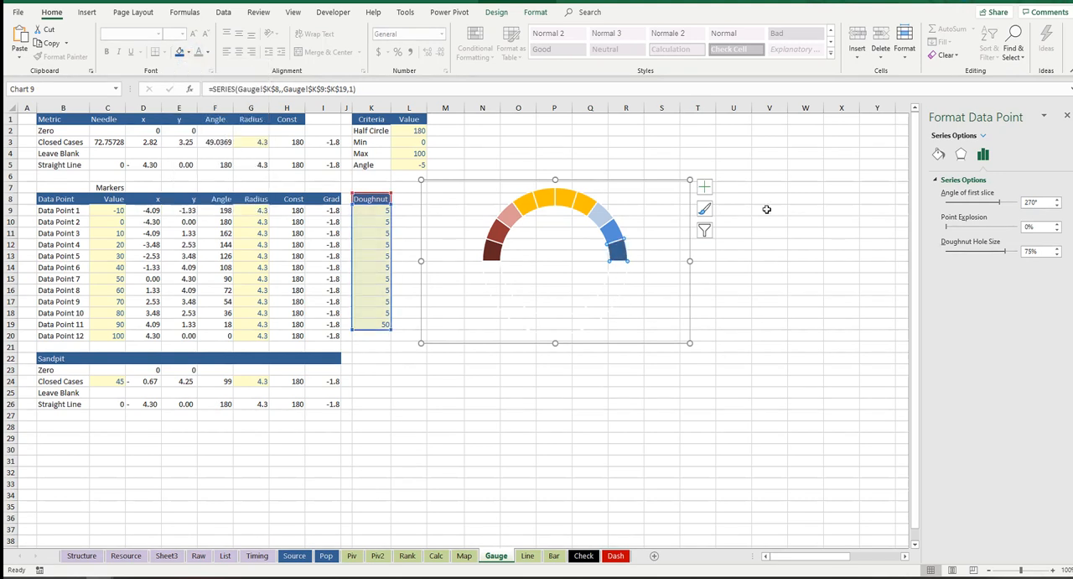
pyautogui.click(769, 175)
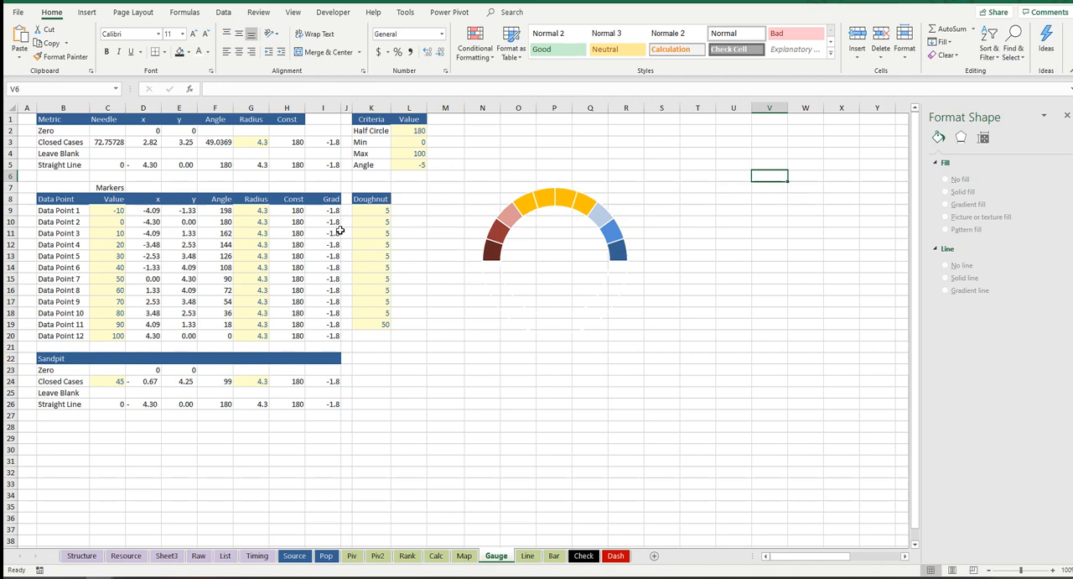
# Step: Select the Markers table's x and y columns including their headers, range D8:E20
pyautogui.moveTo(145, 203); pyautogui.dragTo(182, 336)
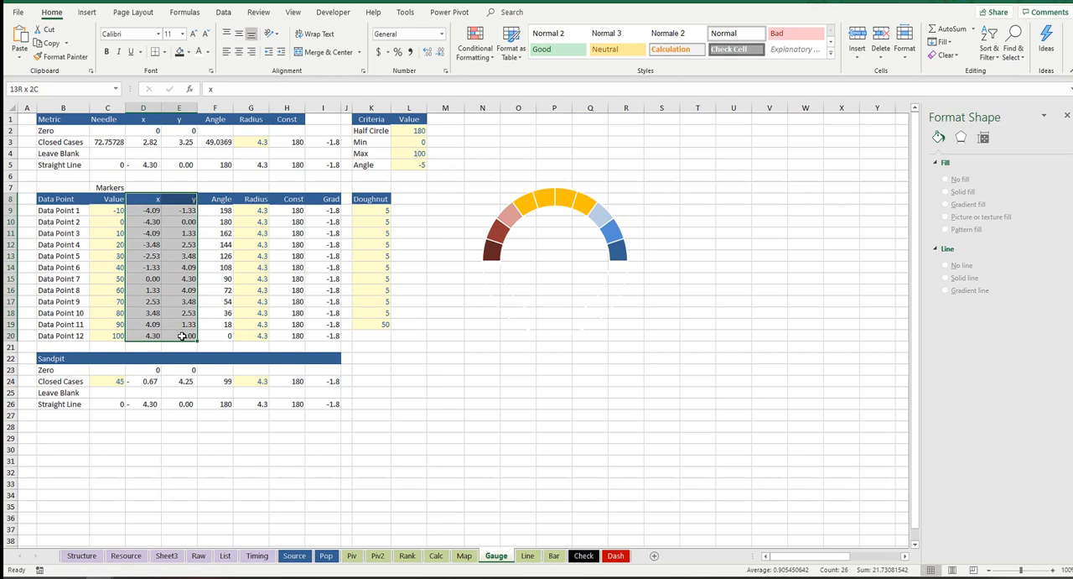
pyautogui.moveTo(151, 203); pyautogui.dragTo(181, 335)
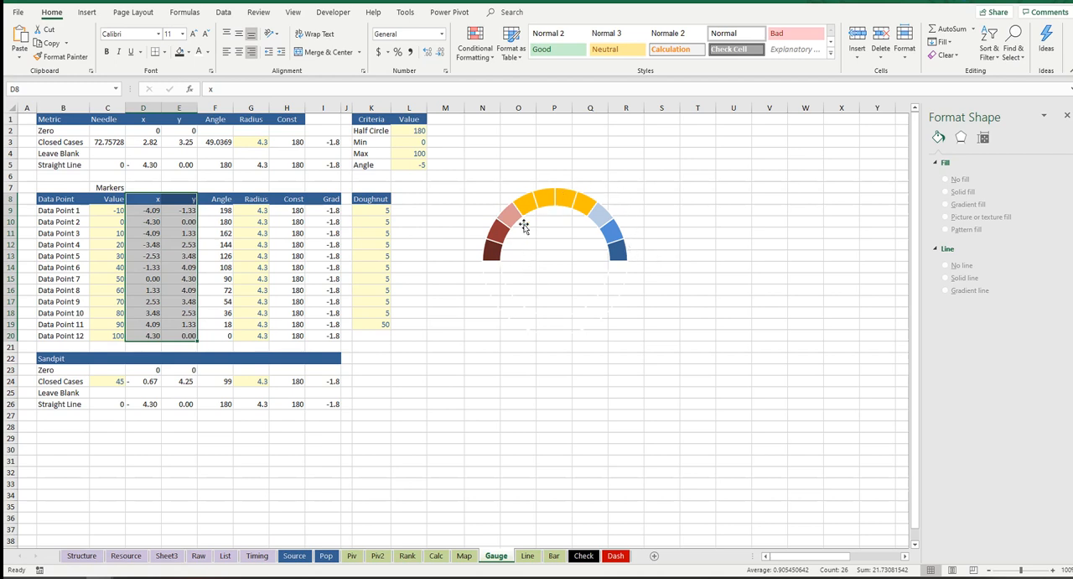
# Step: Insert a markers-only scatter chart from the x and y columns D8:E20 and move it just below the coloured doughnut arc
pyautogui.click(87, 13)
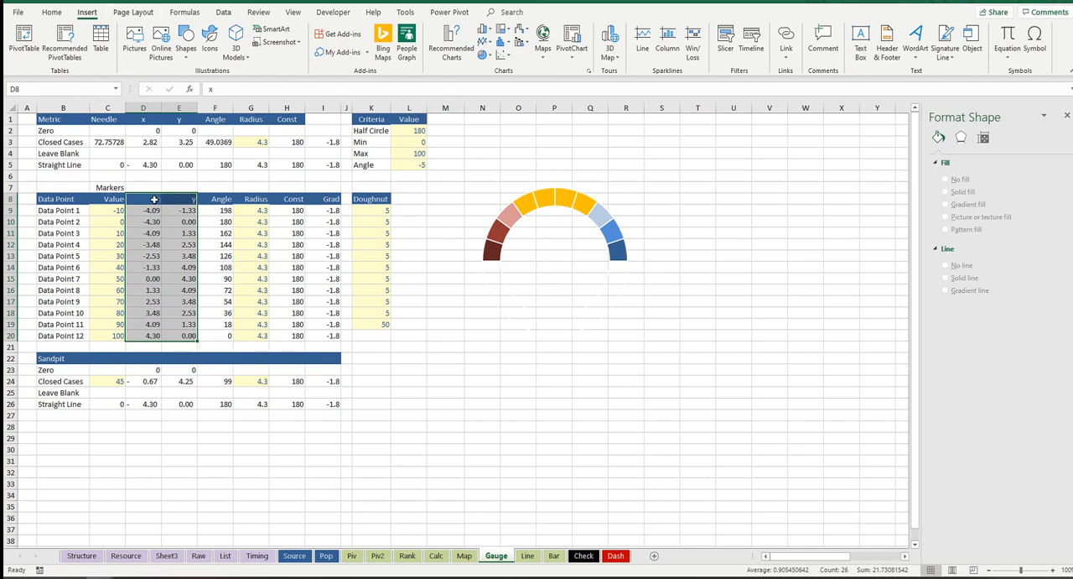
pyautogui.click(503, 53)
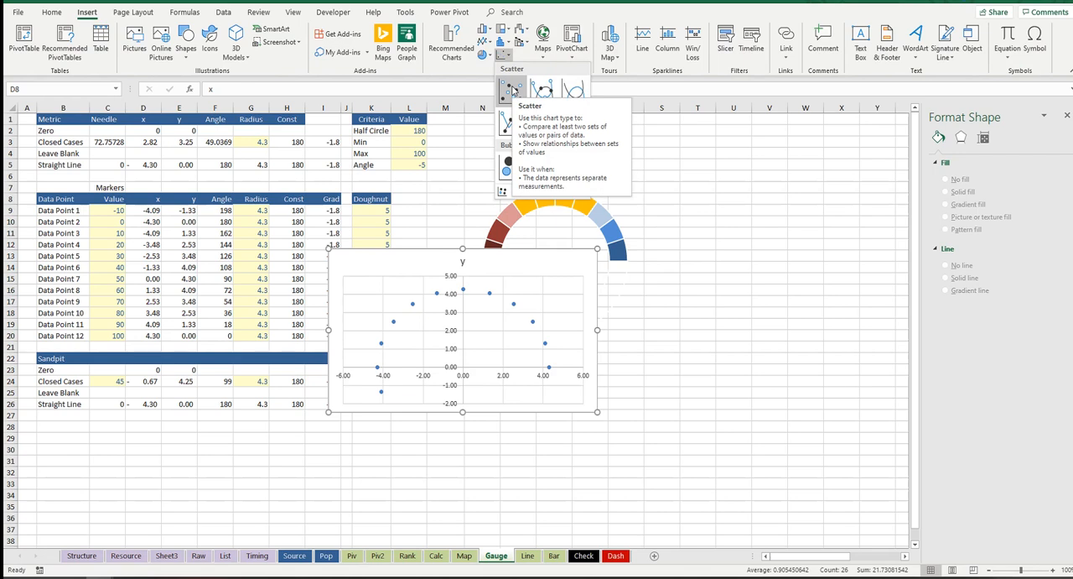
pyautogui.click(513, 91)
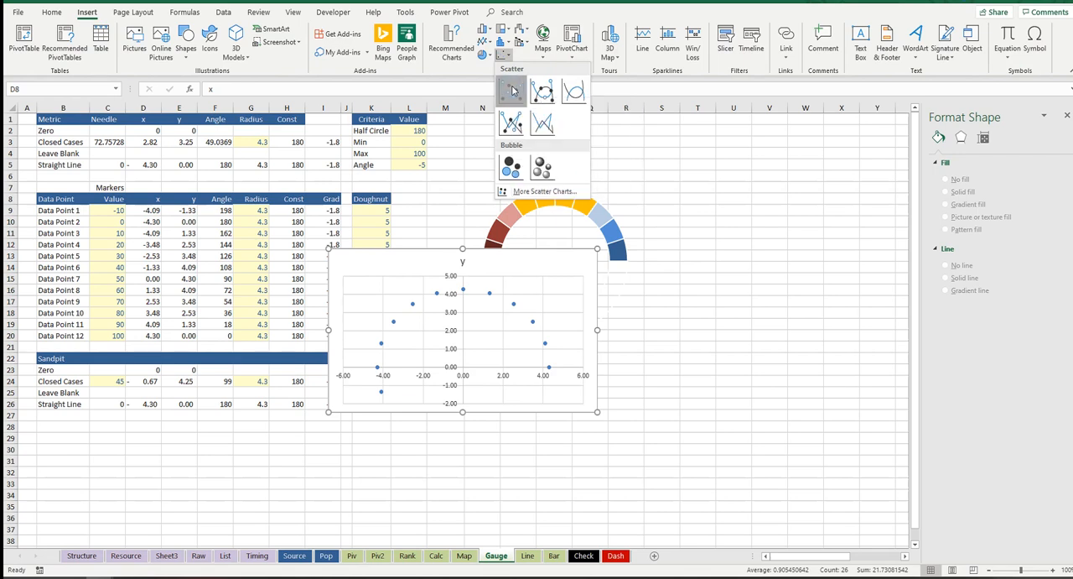
pyautogui.moveTo(564, 248); pyautogui.dragTo(625, 244)
# Step: Delete both axes and all gridlines from the scatter chart
pyautogui.click(514, 314)
pyautogui.click(533, 332)
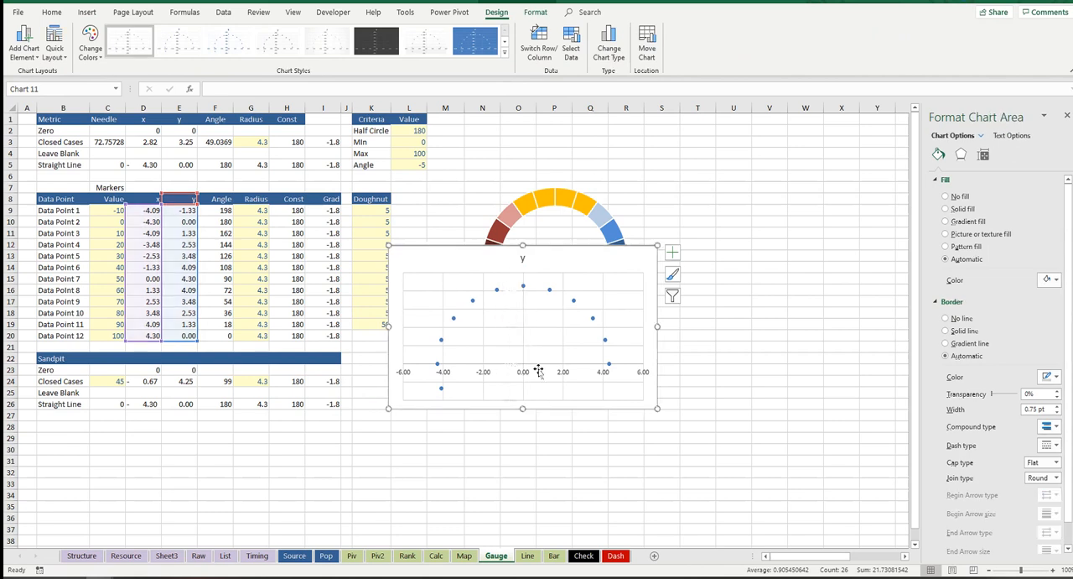
pyautogui.click(562, 372)
pyautogui.press('Delete')
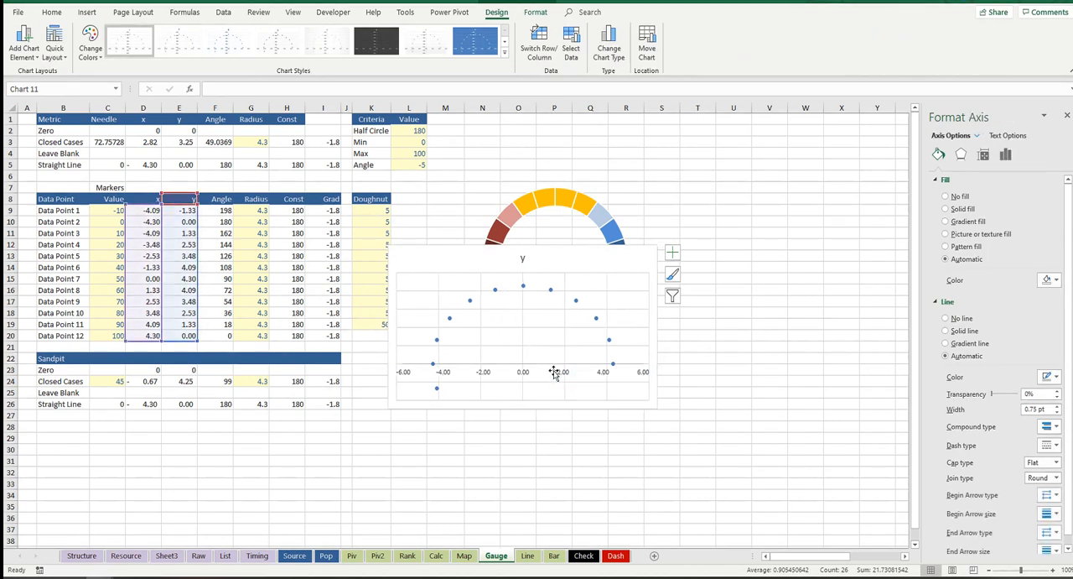
pyautogui.click(535, 364)
pyautogui.press('Delete')
pyautogui.click(522, 360)
pyautogui.press('Delete')
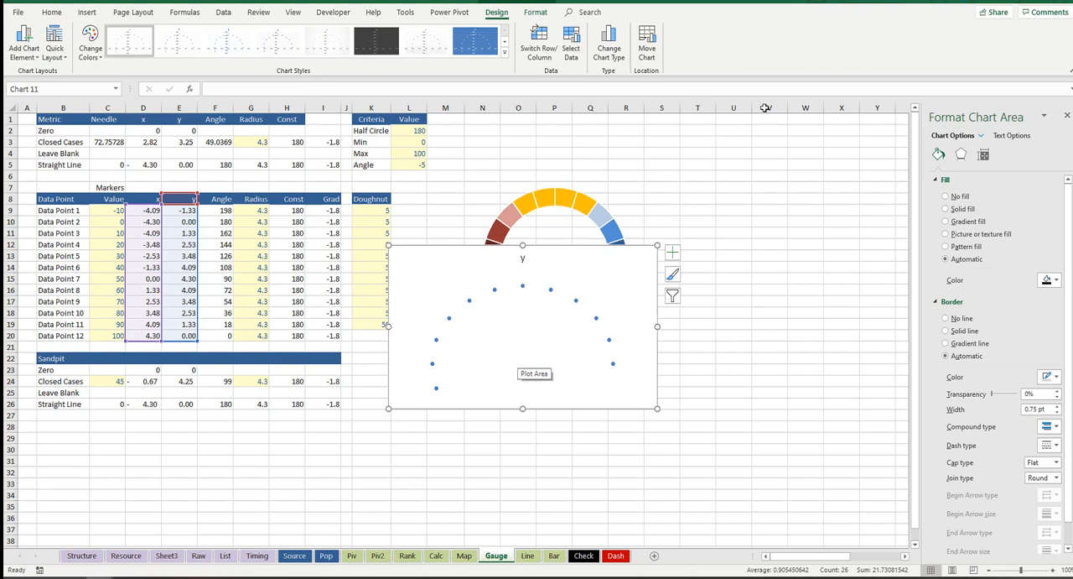
# Step: Delete the scatter chart's title and connect its data points with a solid line
pyautogui.press('Escape')
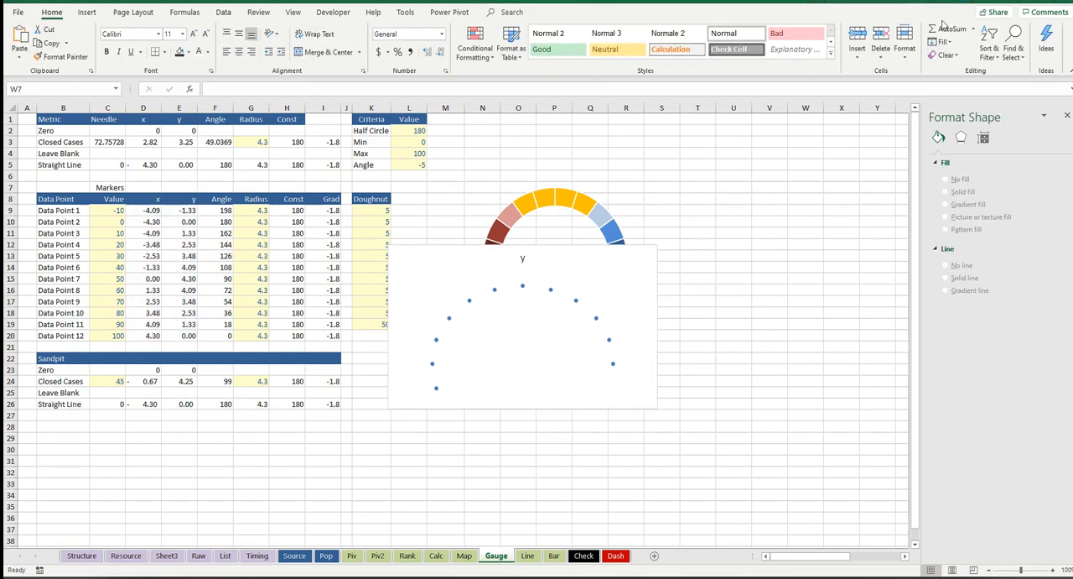
pyautogui.click(523, 256)
pyautogui.press('Delete')
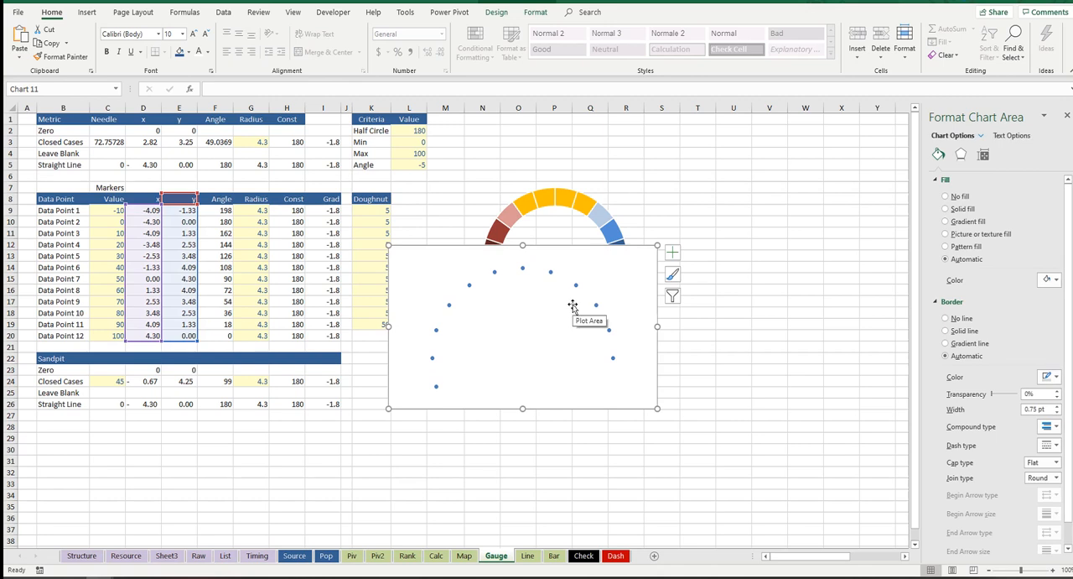
pyautogui.click(436, 331)
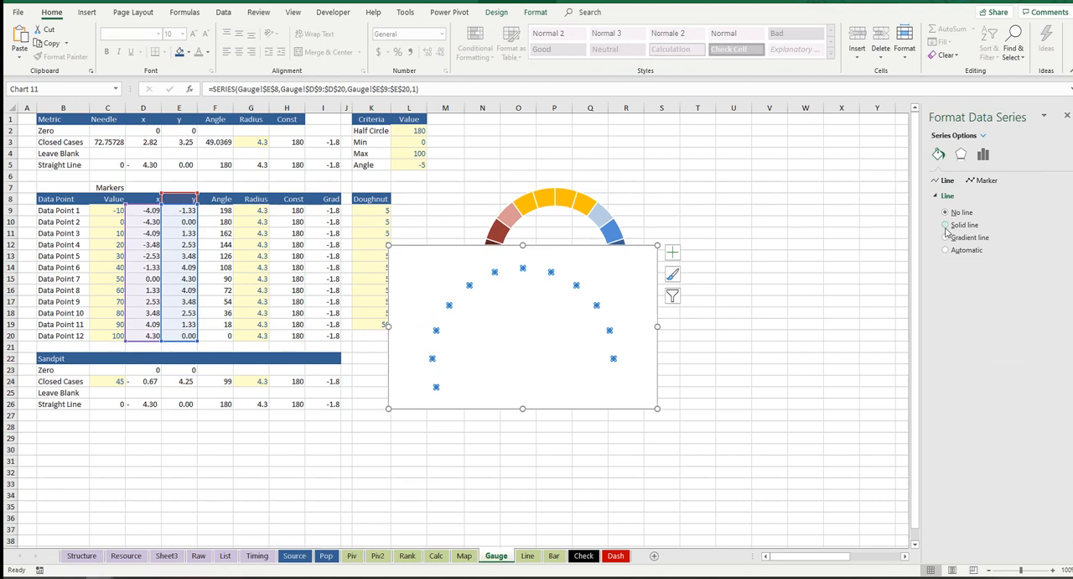
pyautogui.click(954, 225)
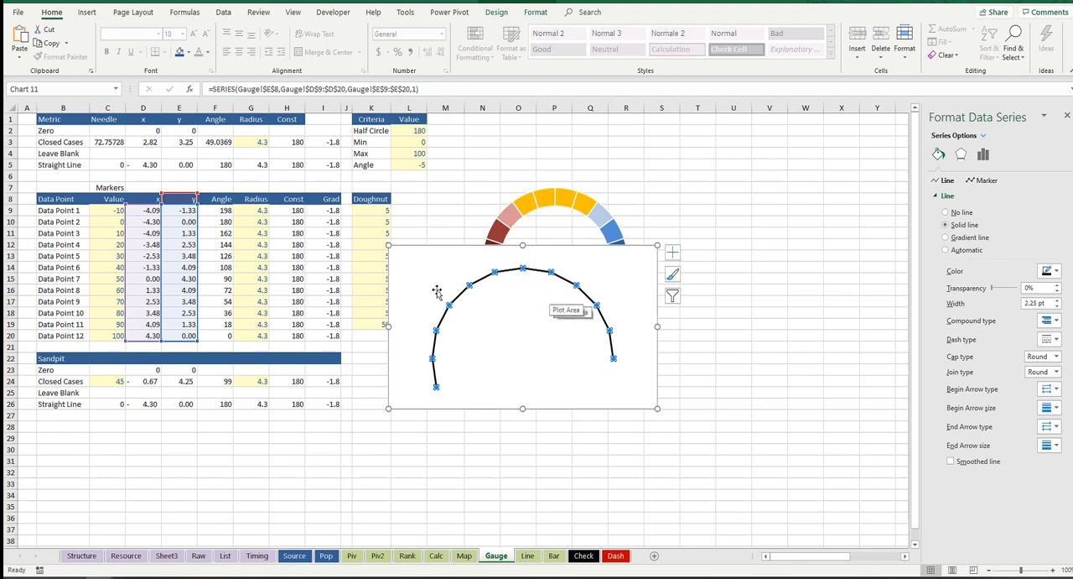
# Step: Add a series to the scatter chart with its name from C1, X values from D2:D5 and Y values from E2:E5
pyautogui.rightClick(533, 315)
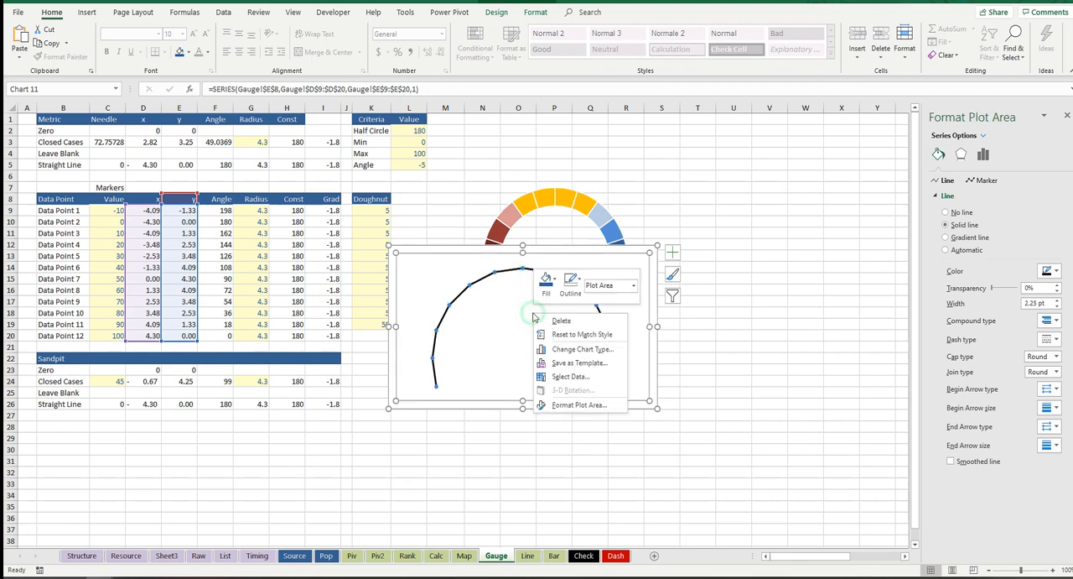
pyautogui.click(595, 379)
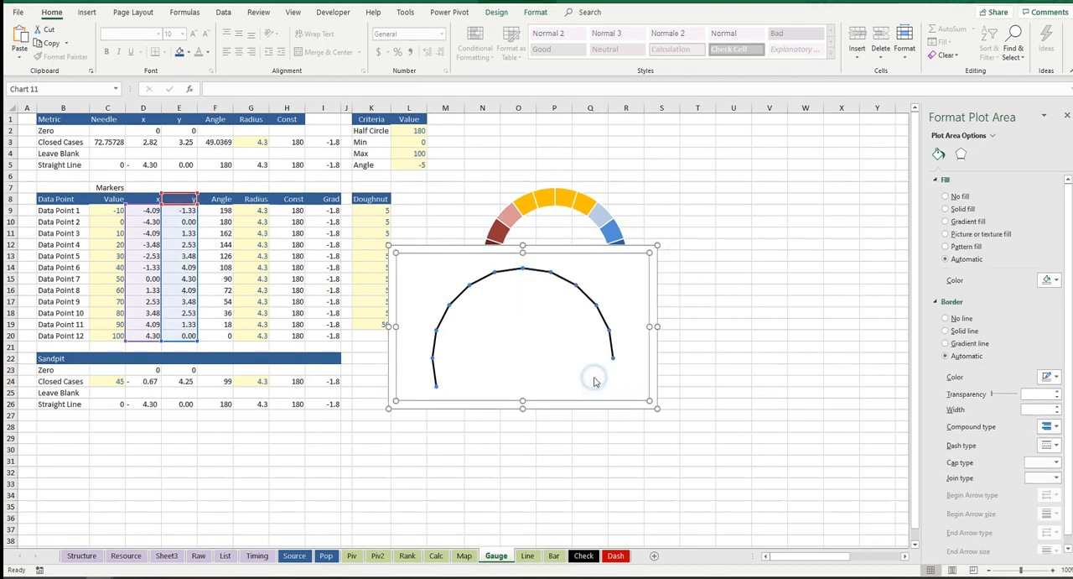
pyautogui.click(515, 302)
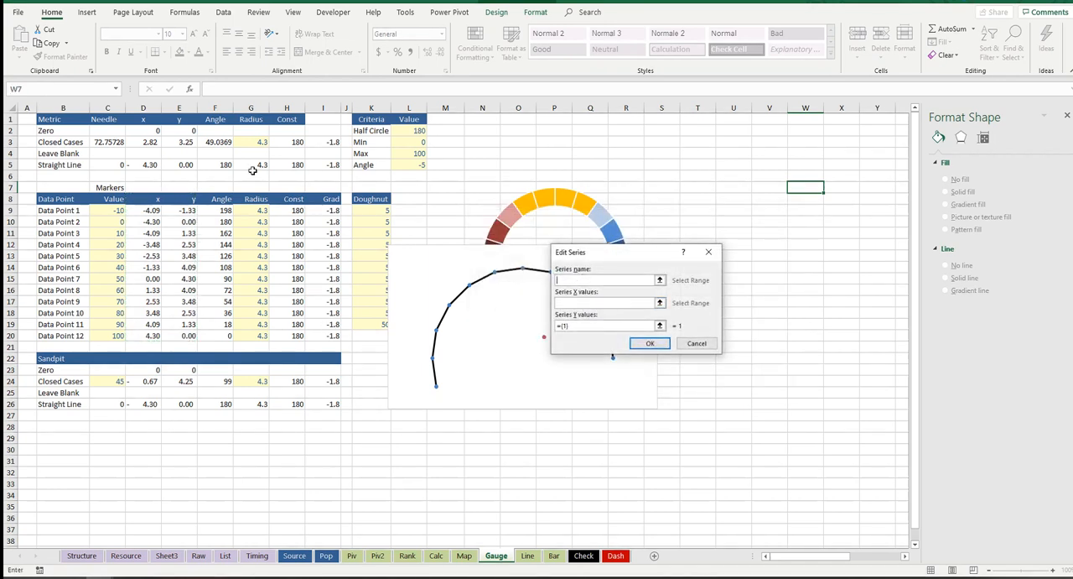
pyautogui.click(124, 119)
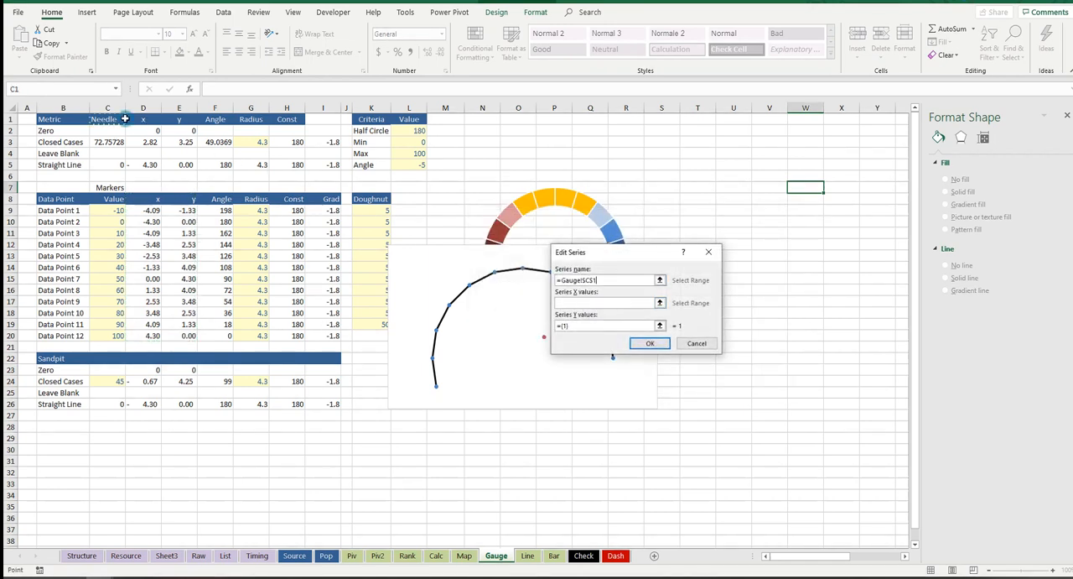
pyautogui.click(592, 304)
pyautogui.moveTo(152, 131); pyautogui.dragTo(153, 165)
pyautogui.moveTo(579, 325); pyautogui.dragTo(552, 327)
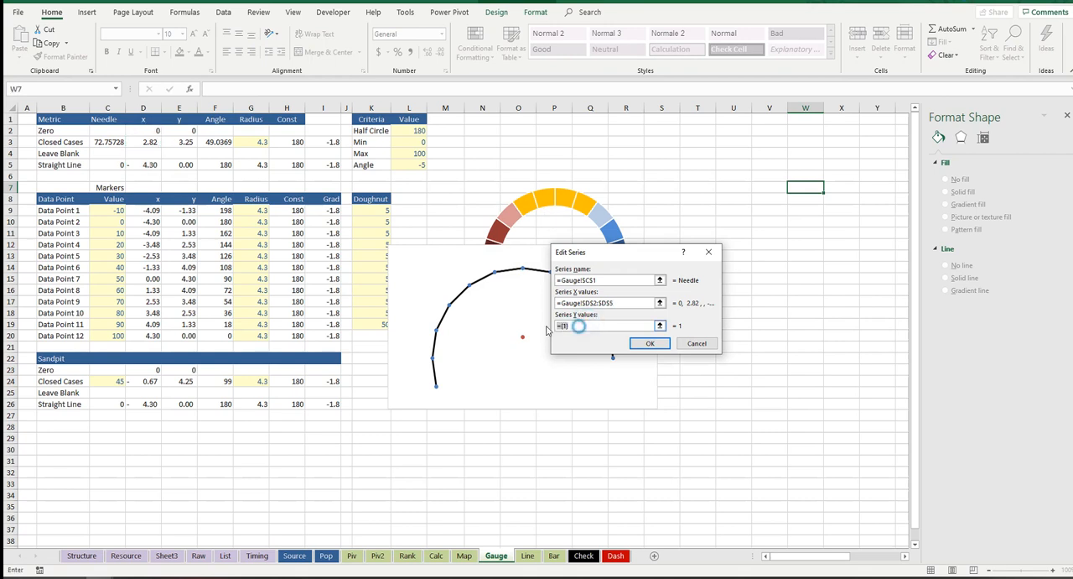
pyautogui.press('BackSpace')
pyautogui.moveTo(186, 132); pyautogui.dragTo(187, 165)
pyautogui.moveTo(659, 261); pyautogui.dragTo(778, 209)
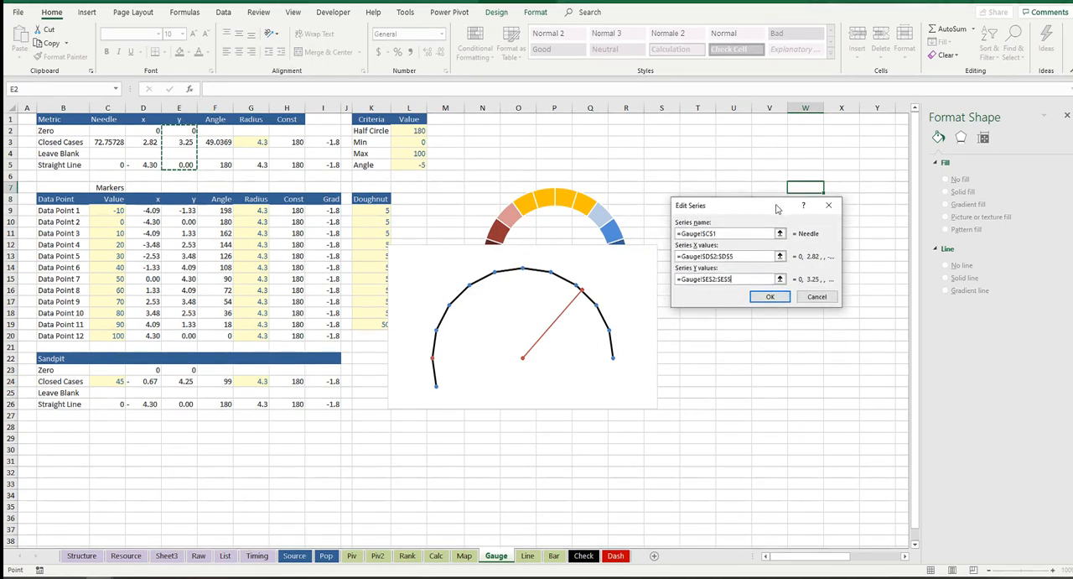
pyautogui.click(771, 297)
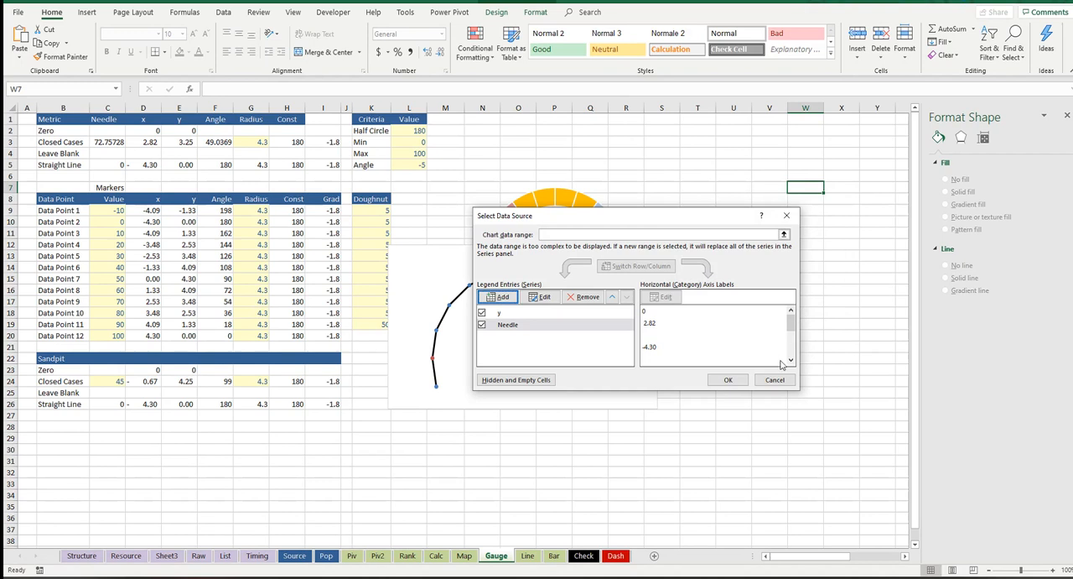
pyautogui.click(728, 380)
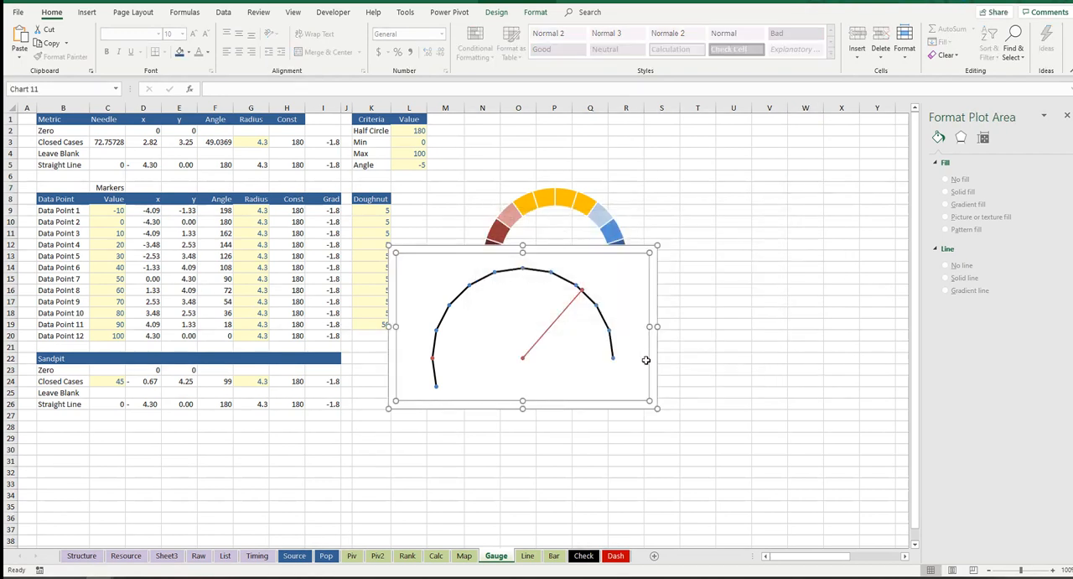
# Step: Set the needle series' marker option to None
pyautogui.click(569, 303)
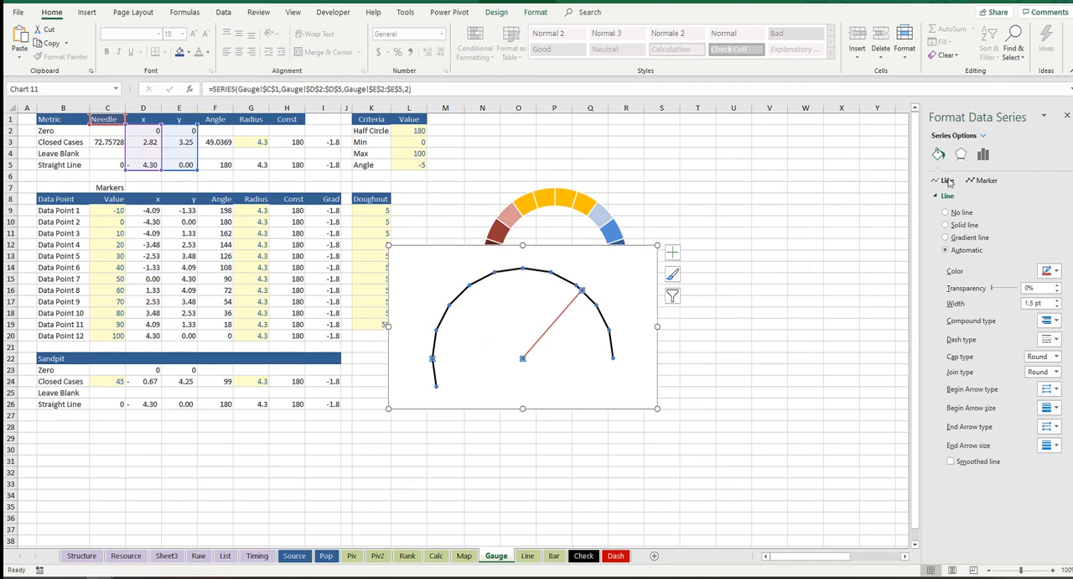
pyautogui.click(981, 181)
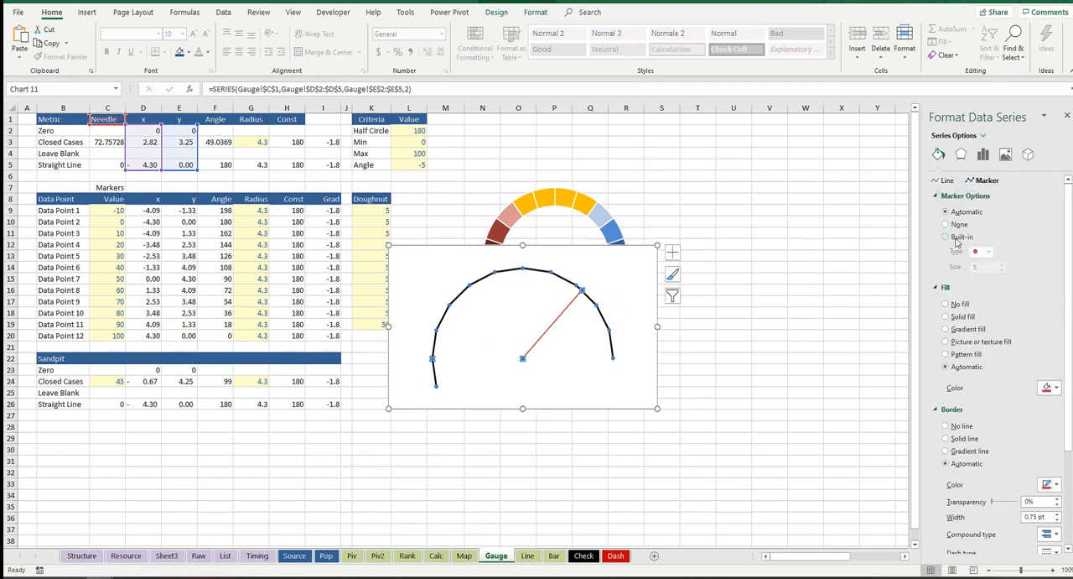
pyautogui.click(947, 226)
pyautogui.click(769, 244)
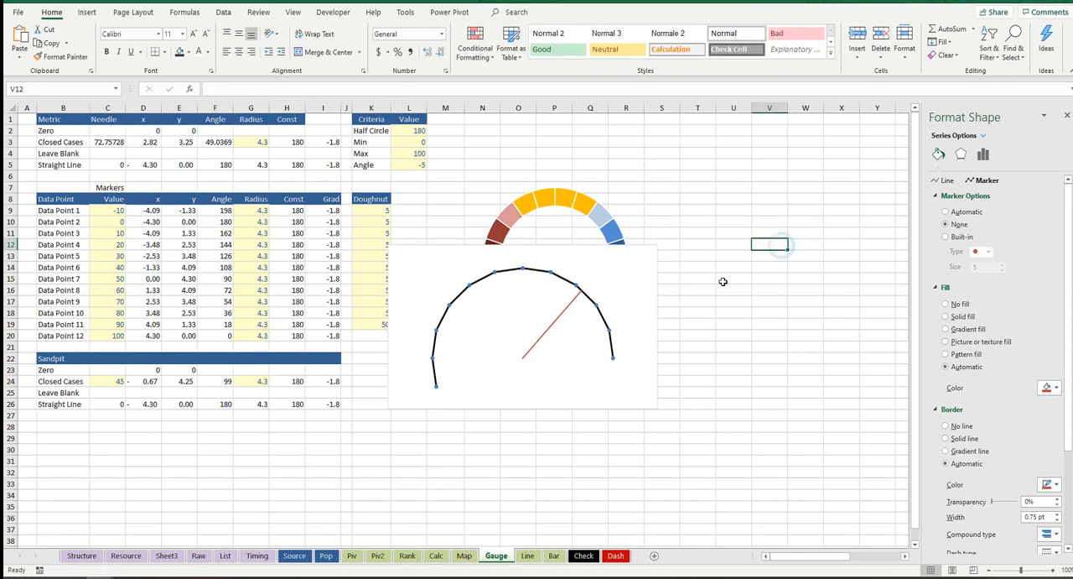
# Step: Examine the needle series' line and marker formatting options
pyautogui.click(555, 323)
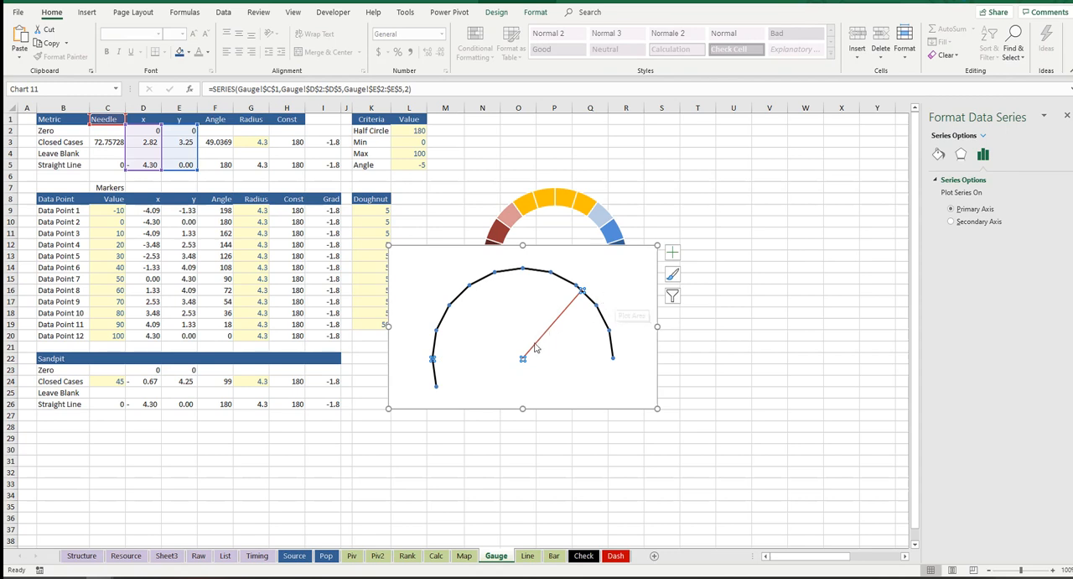
pyautogui.click(797, 251)
pyautogui.click(565, 309)
pyautogui.click(940, 154)
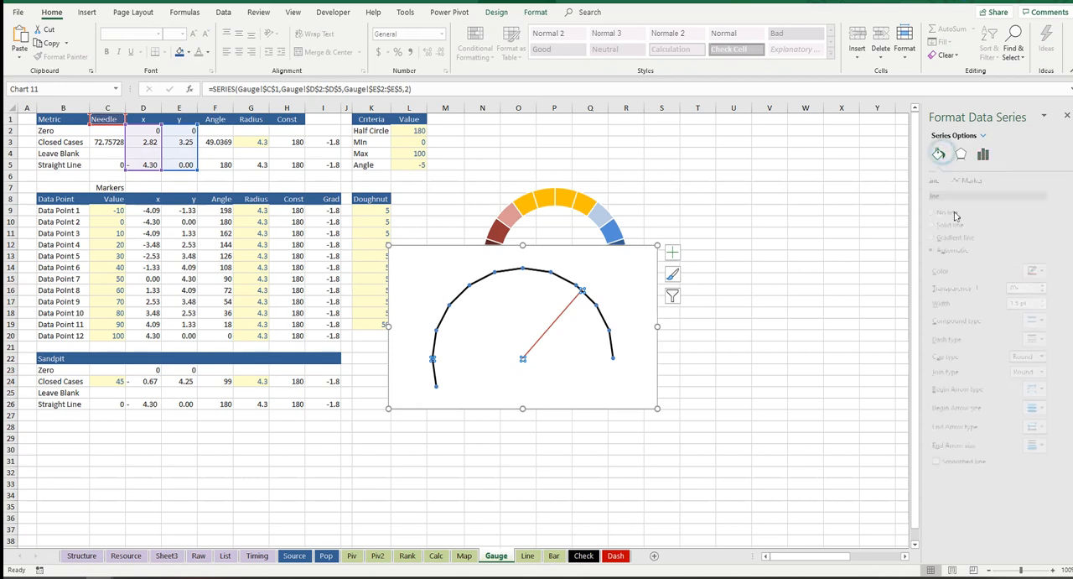
pyautogui.click(980, 180)
pyautogui.click(948, 182)
pyautogui.click(983, 181)
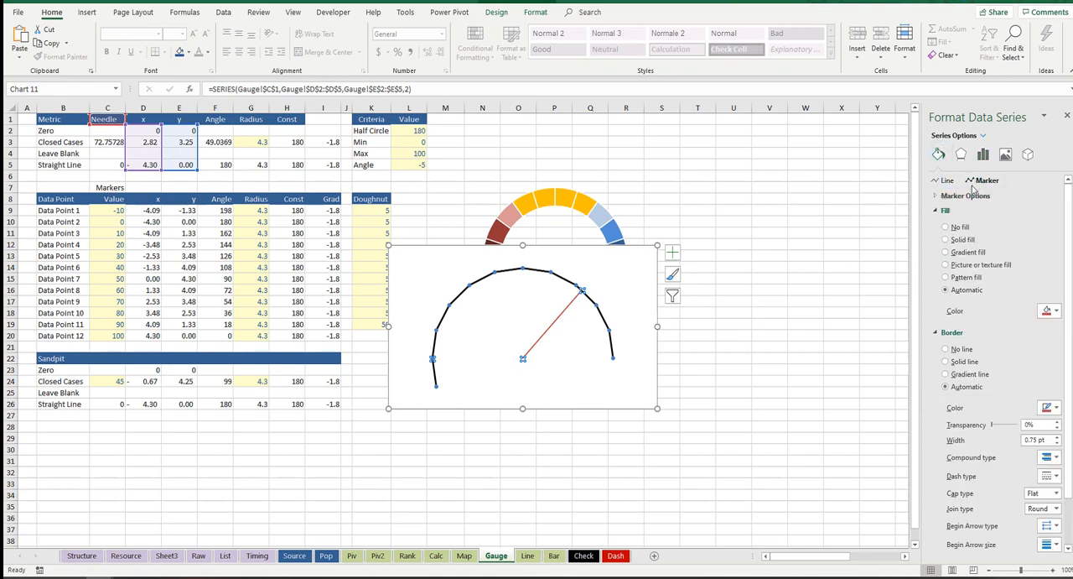
pyautogui.click(964, 197)
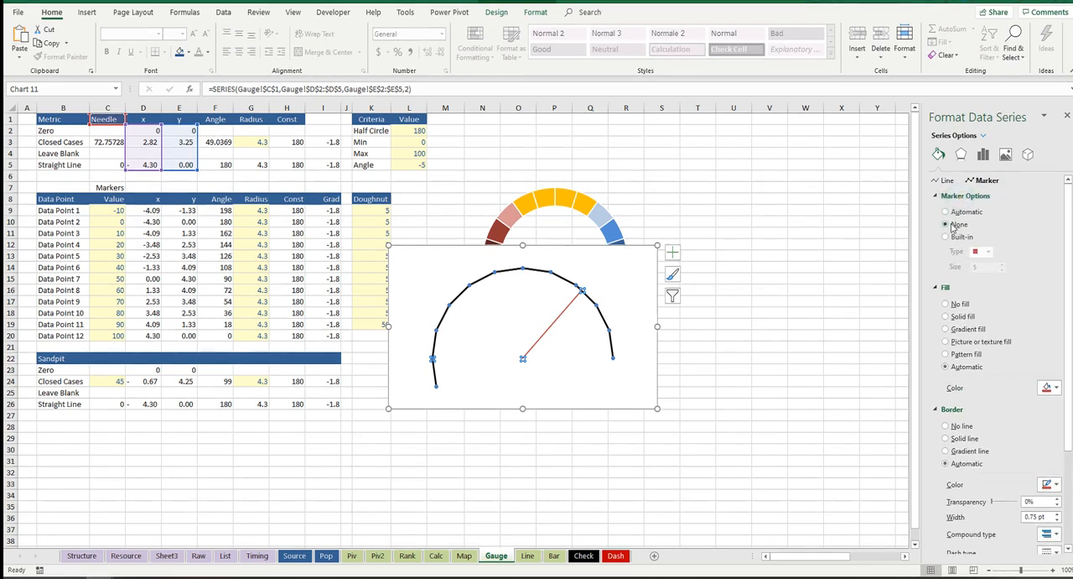
pyautogui.click(698, 301)
pyautogui.click(557, 323)
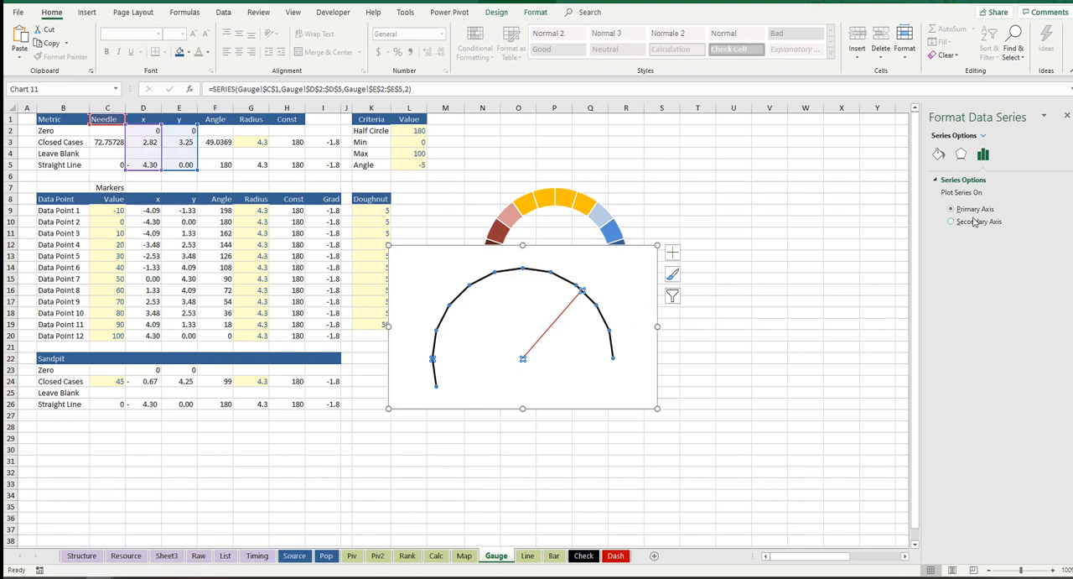
pyautogui.click(946, 179)
pyautogui.click(940, 158)
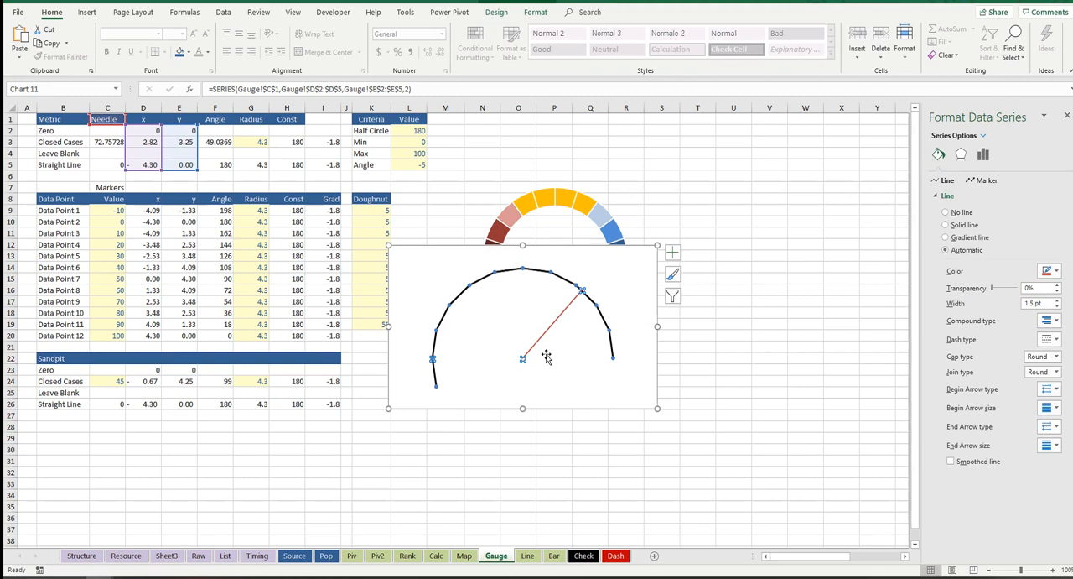
# Step: Add an end arrow to the needle's data point at the arc and increase that segment's line width
pyautogui.click(542, 341)
pyautogui.click(983, 153)
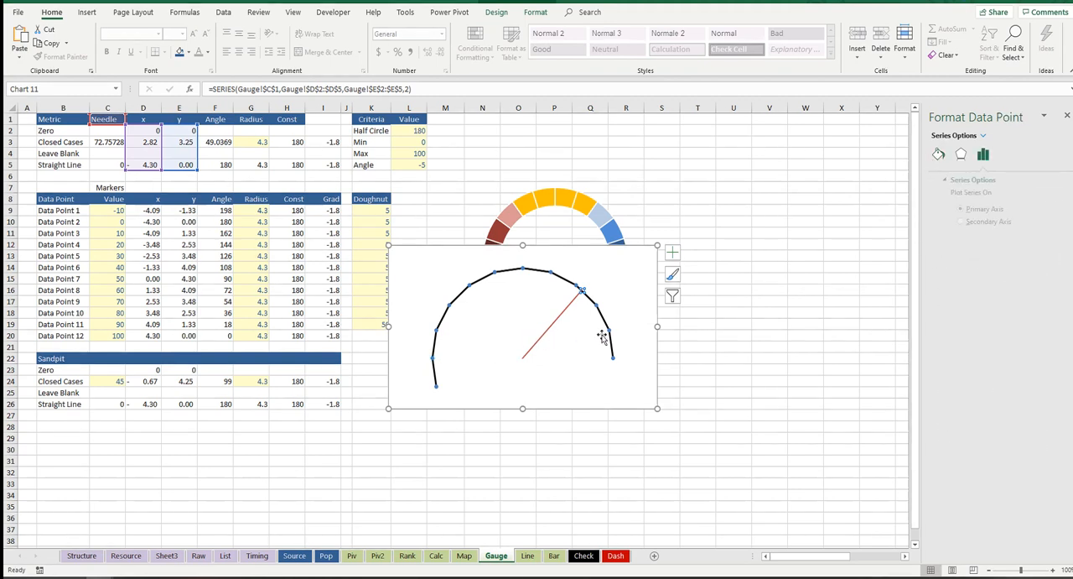
pyautogui.click(940, 155)
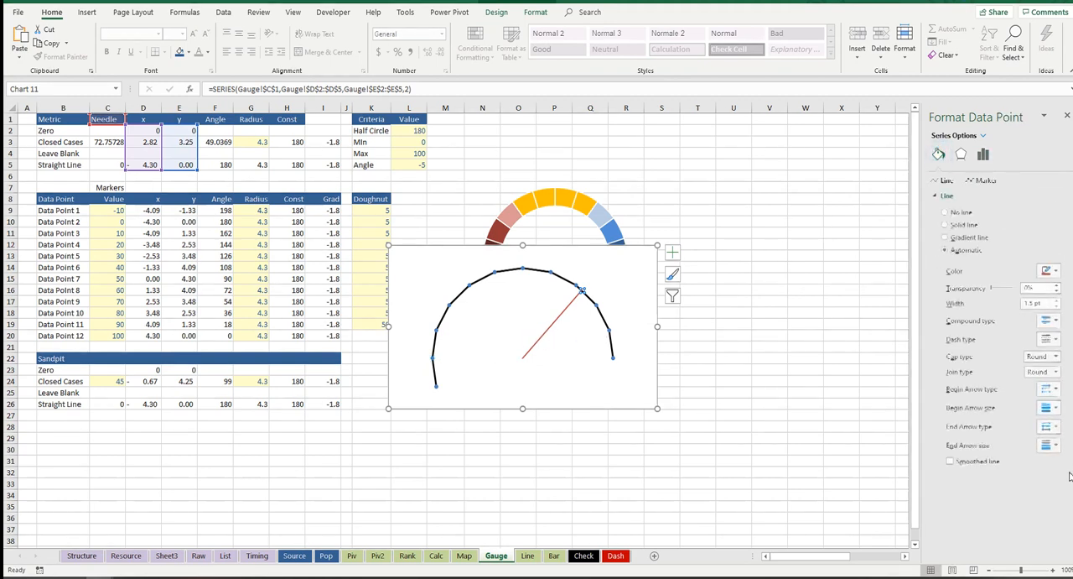
pyautogui.click(1050, 426)
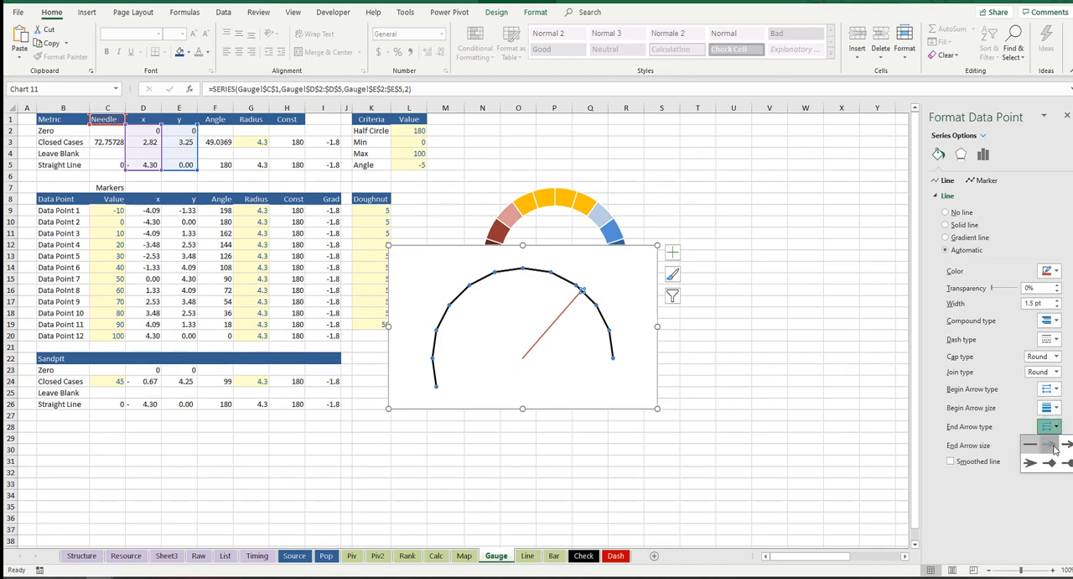
pyautogui.click(1054, 449)
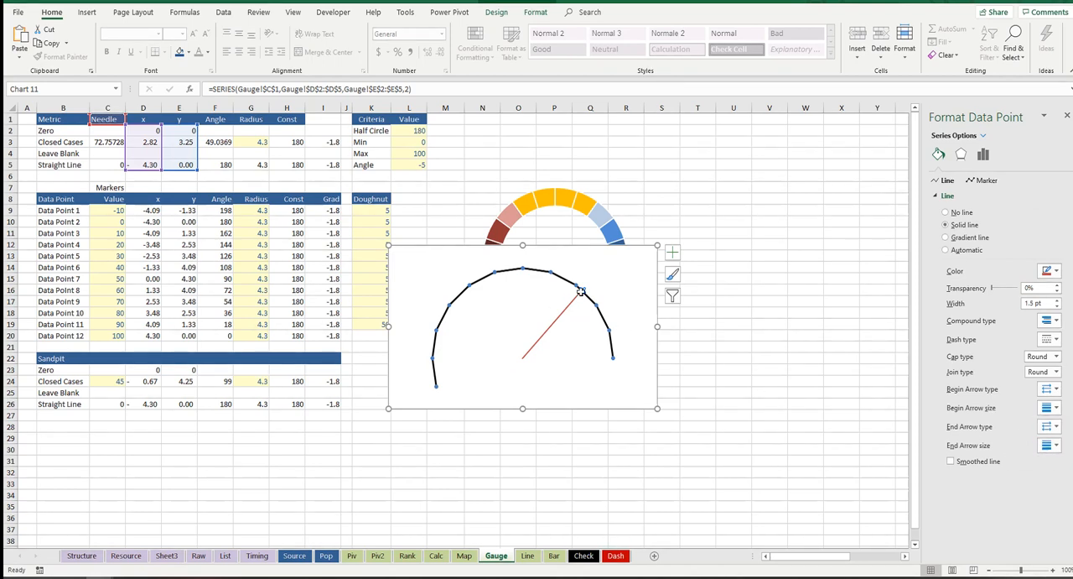
pyautogui.click(1057, 301)
pyautogui.click(1057, 300)
pyautogui.click(1056, 300)
pyautogui.click(726, 356)
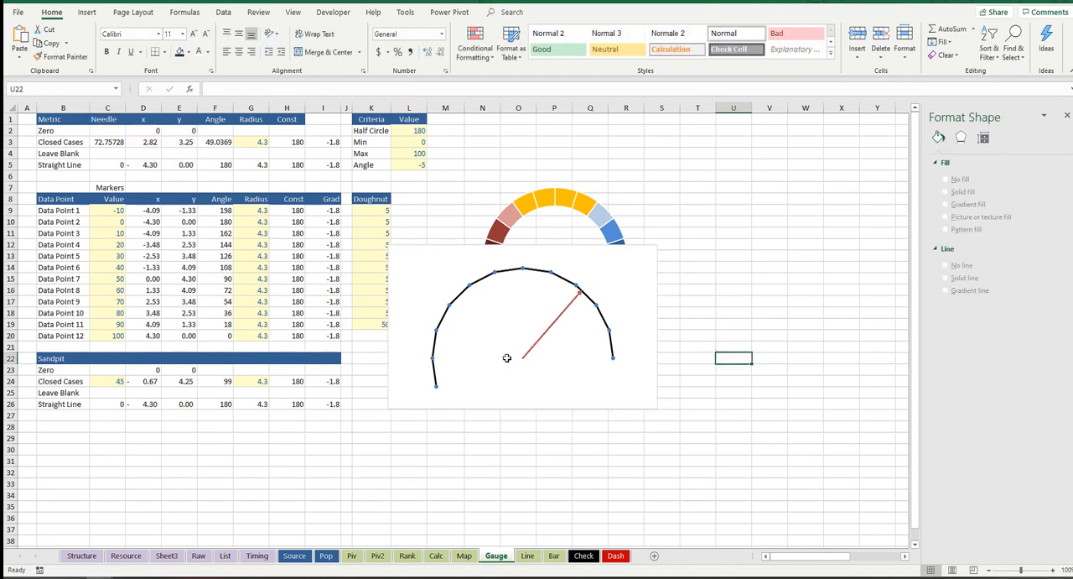
pyautogui.click(541, 344)
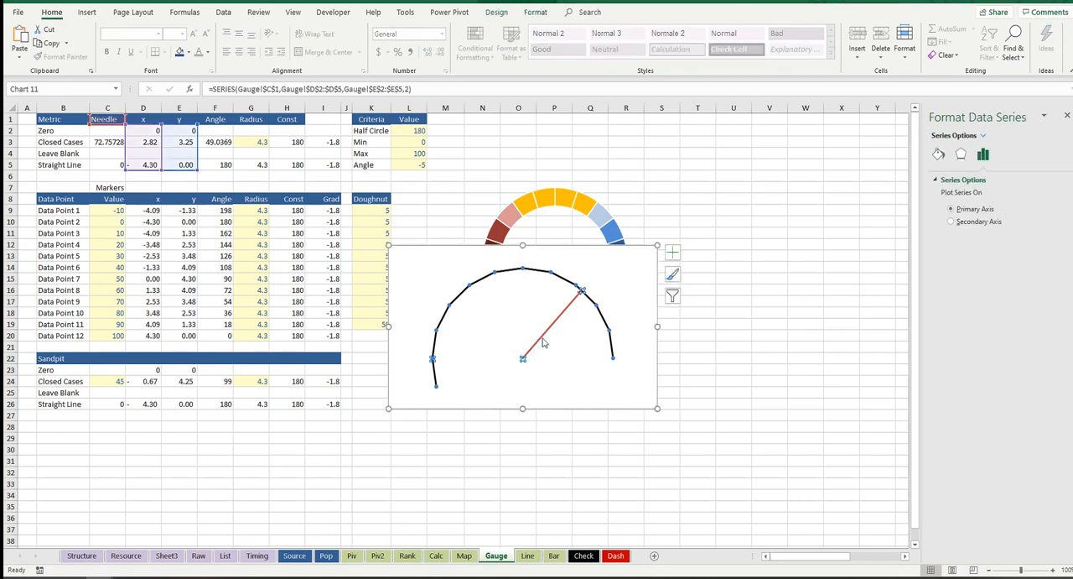
pyautogui.click(778, 304)
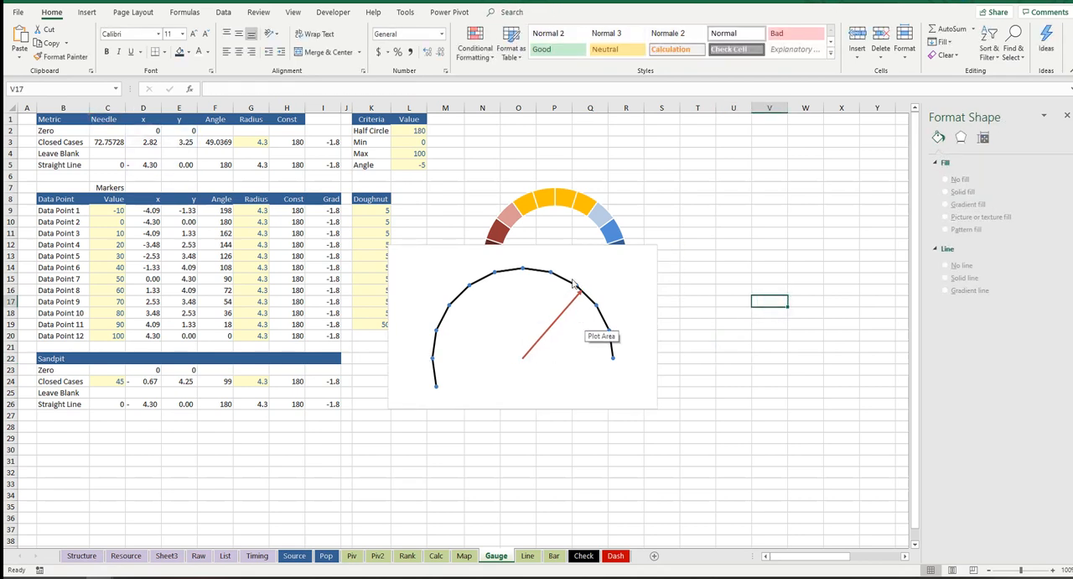
pyautogui.click(560, 320)
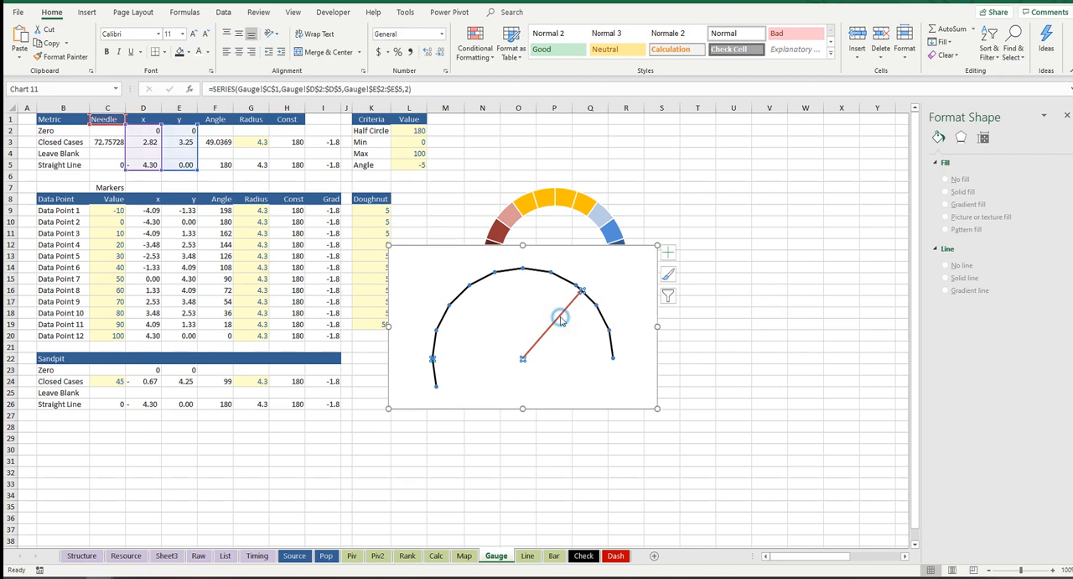
# Step: Move the scatter chart and the half doughnut chart to the empty area over columns O to X
pyautogui.moveTo(575, 242); pyautogui.dragTo(717, 220)
pyautogui.click(550, 191)
pyautogui.moveTo(602, 179); pyautogui.dragTo(735, 127)
# Step: Fill the cell range O1:X27 behind the charts with dark grey
pyautogui.moveTo(527, 119); pyautogui.dragTo(857, 417)
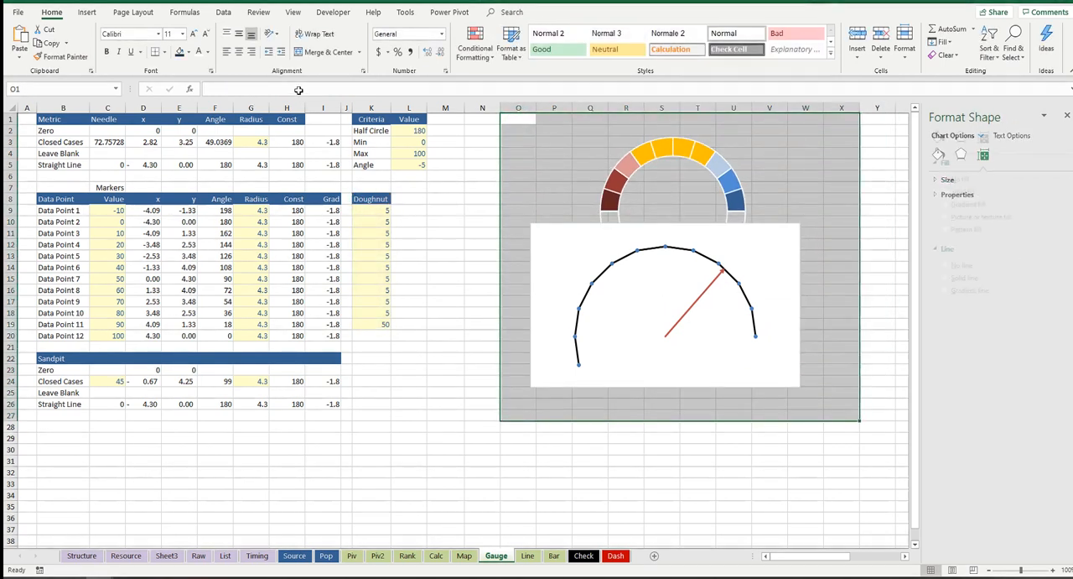
pyautogui.click(176, 54)
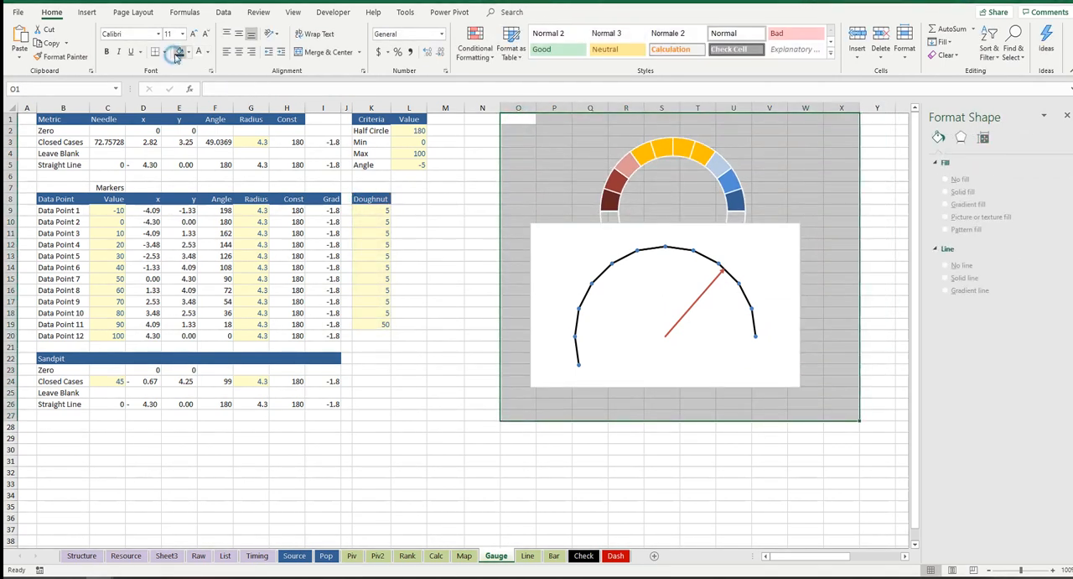
pyautogui.click(769, 217)
pyautogui.click(816, 168)
pyautogui.moveTo(813, 187); pyautogui.dragTo(819, 243)
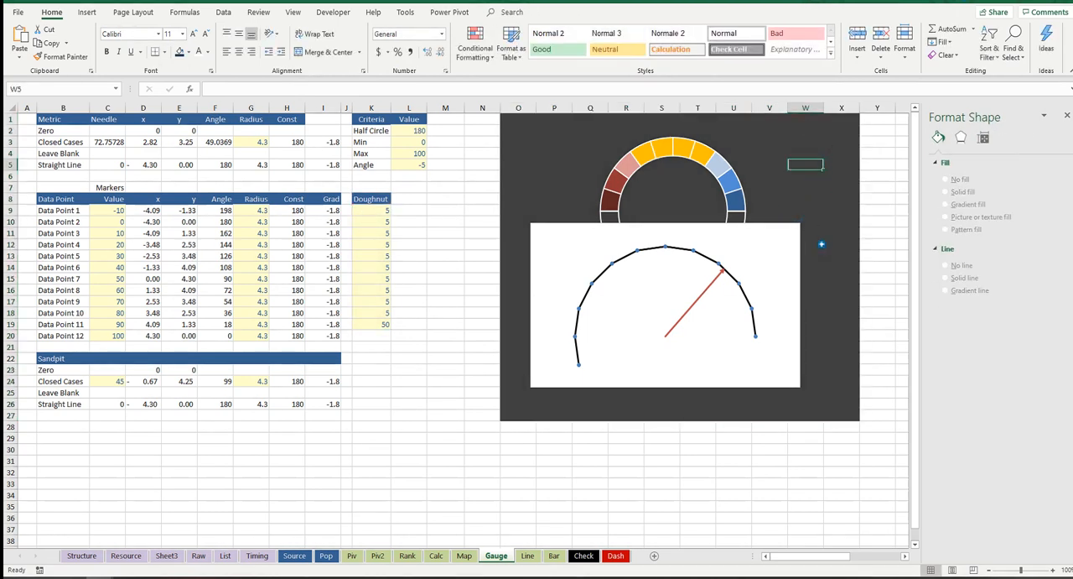
# Step: Set the scatter chart area to No fill and No line, and move the chart below the doughnut
pyautogui.click(795, 242)
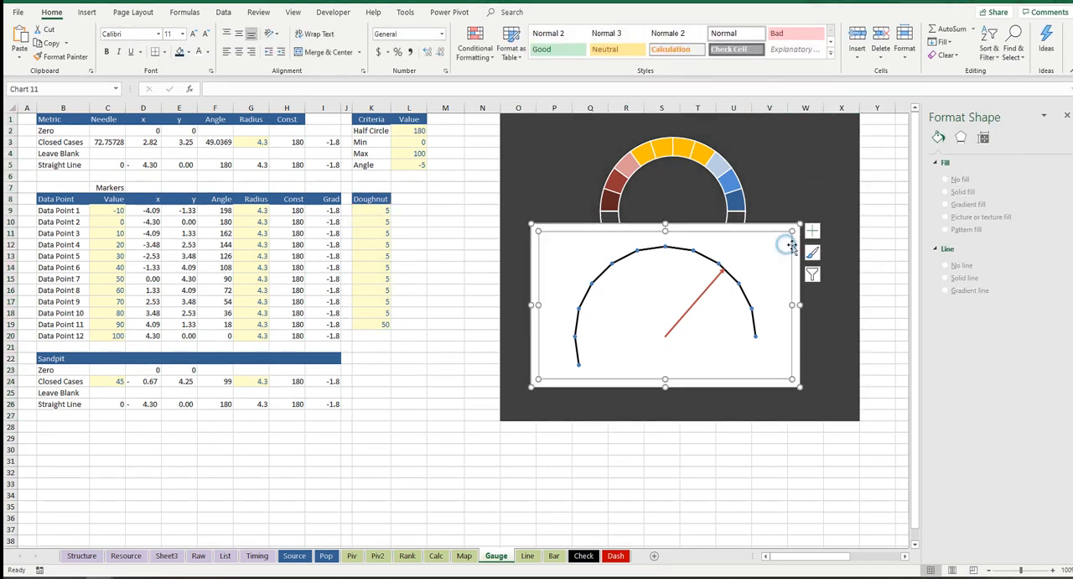
pyautogui.click(797, 242)
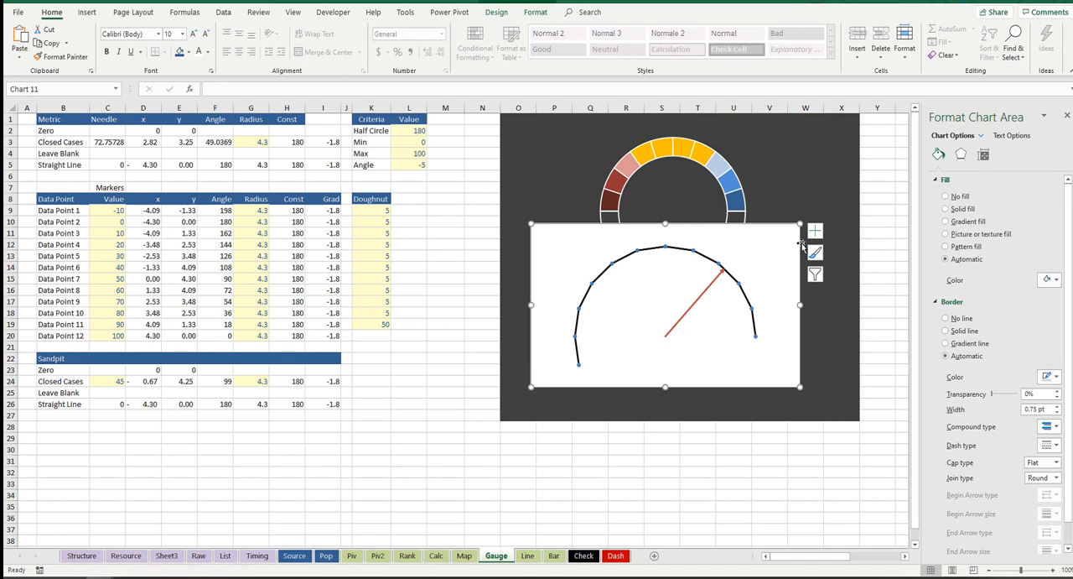
pyautogui.click(947, 197)
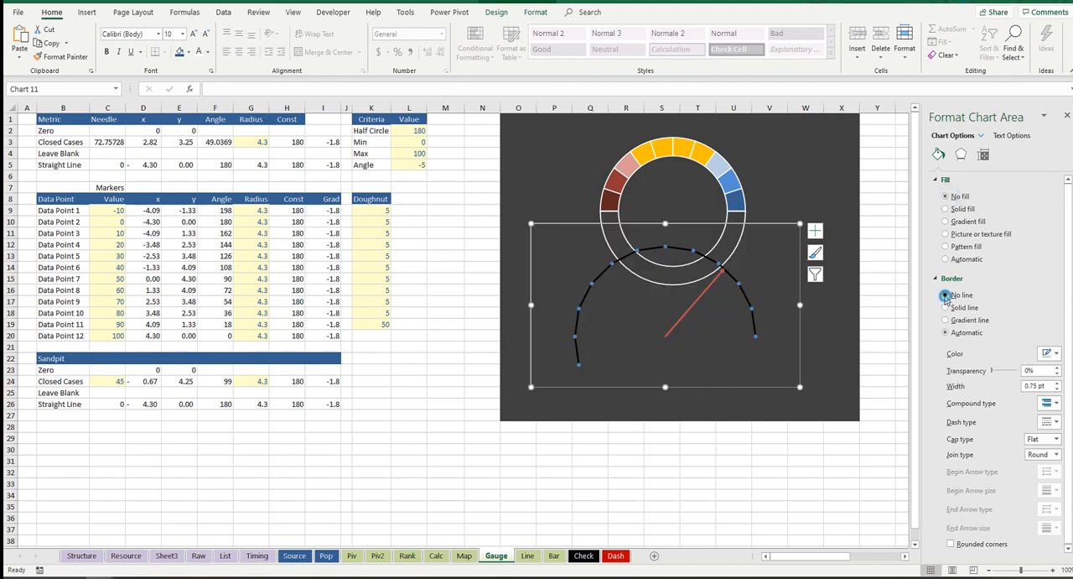
pyautogui.click(946, 296)
pyautogui.moveTo(690, 374); pyautogui.dragTo(678, 435)
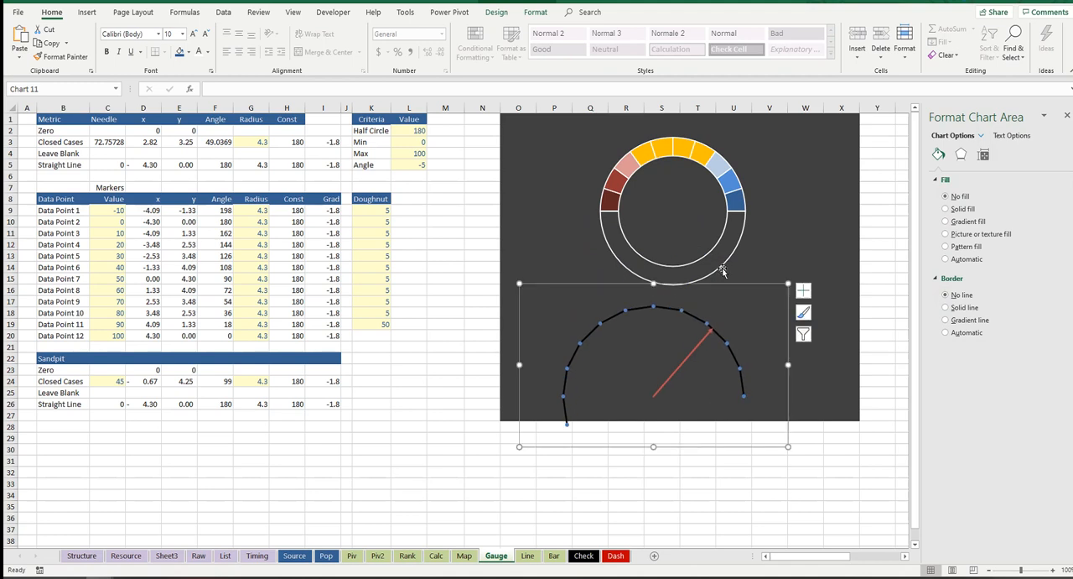
# Step: Remove the border from the doughnut series by setting it to No line
pyautogui.click(721, 254)
pyautogui.click(719, 254)
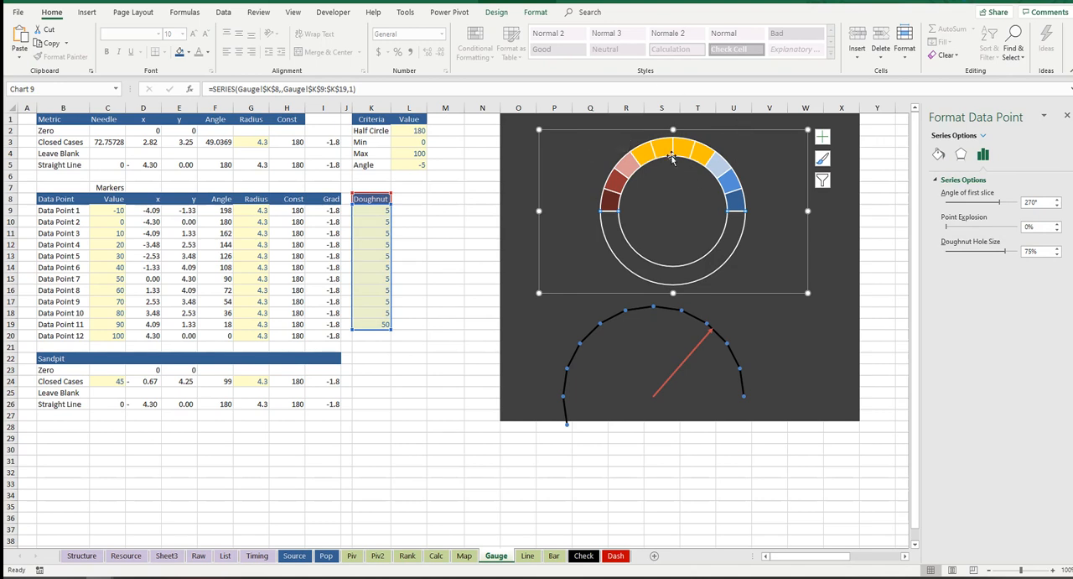
pyautogui.click(721, 257)
pyautogui.click(720, 256)
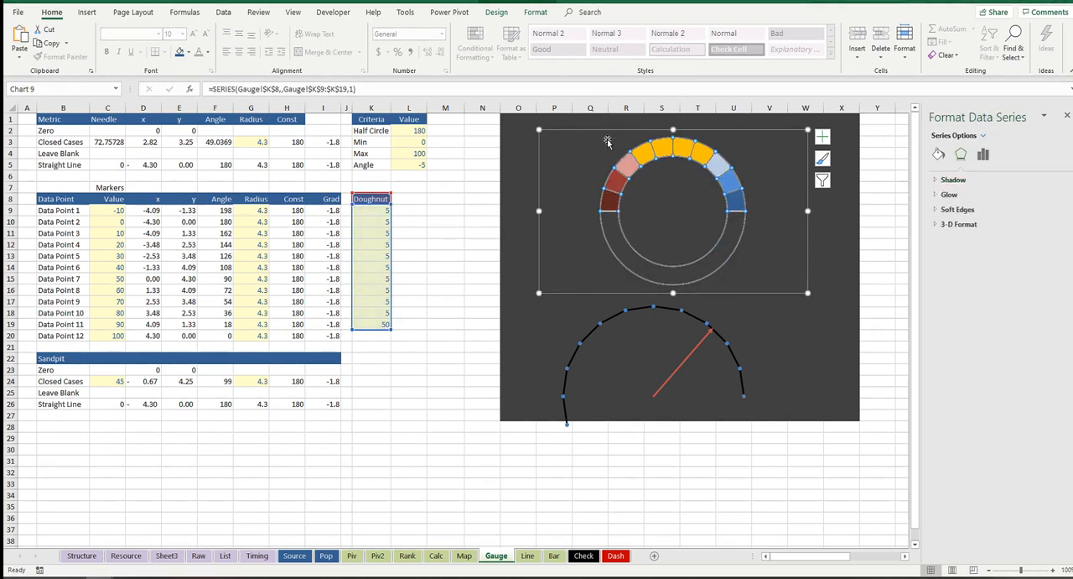
pyautogui.click(938, 156)
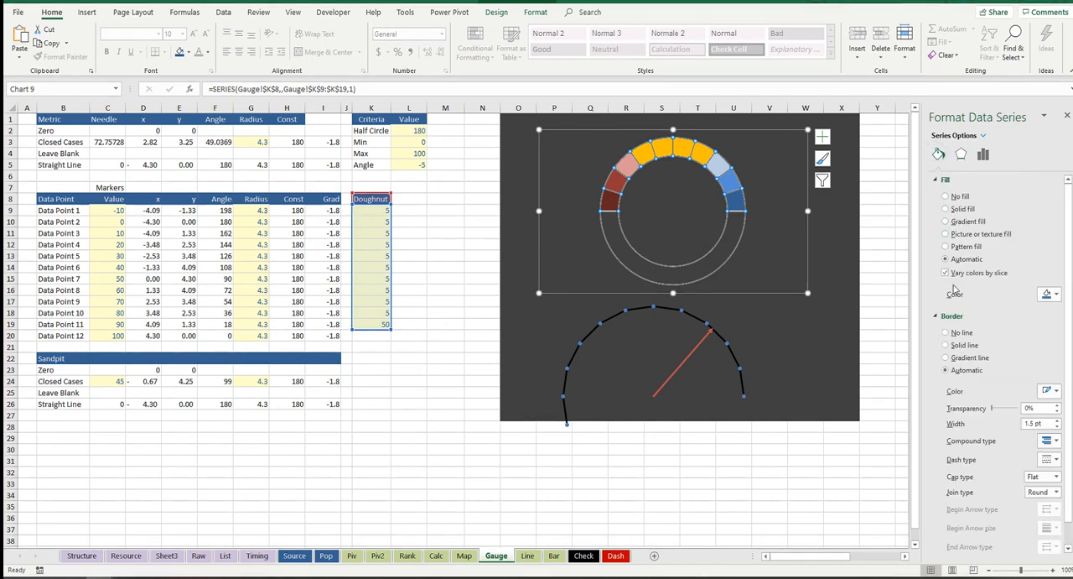
pyautogui.click(946, 333)
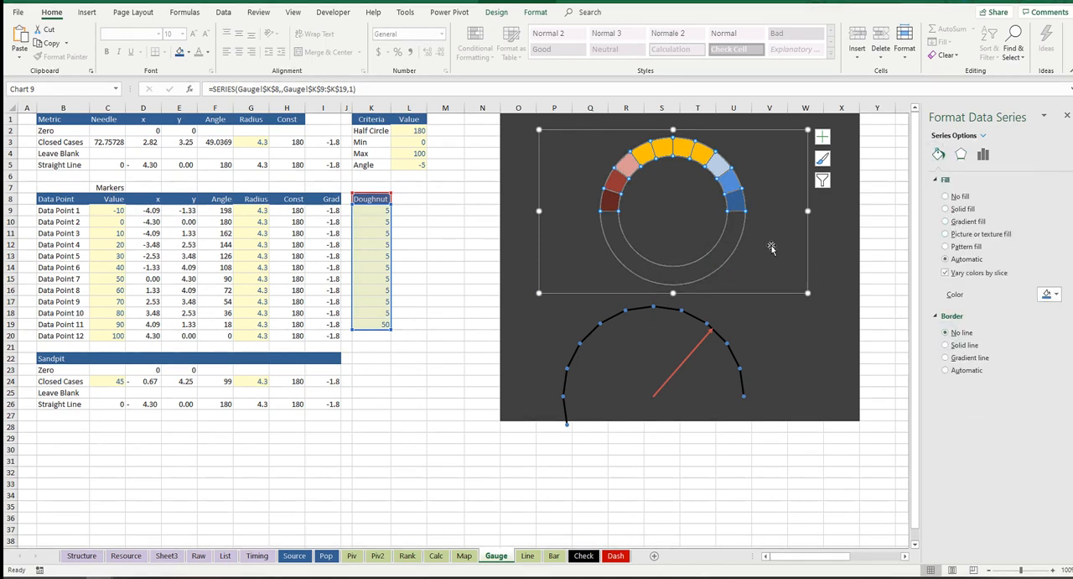
pyautogui.click(816, 231)
pyautogui.click(757, 246)
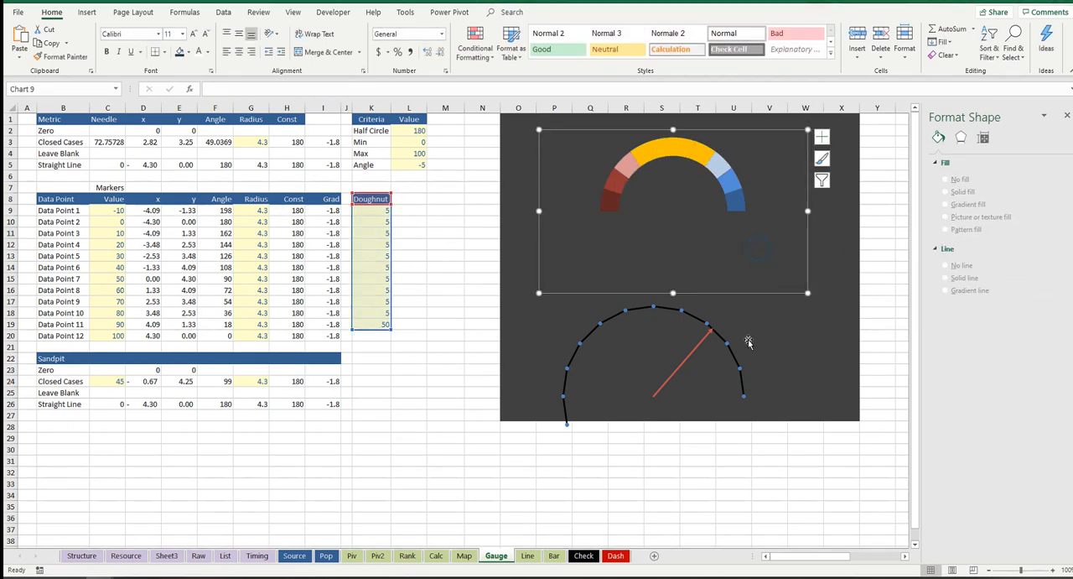
# Step: Shrink the scatter chart while trying it over the half doughnut, and move it back below
pyautogui.click(744, 392)
pyautogui.moveTo(740, 429); pyautogui.dragTo(753, 271)
pyautogui.moveTo(533, 112); pyautogui.dragTo(577, 135)
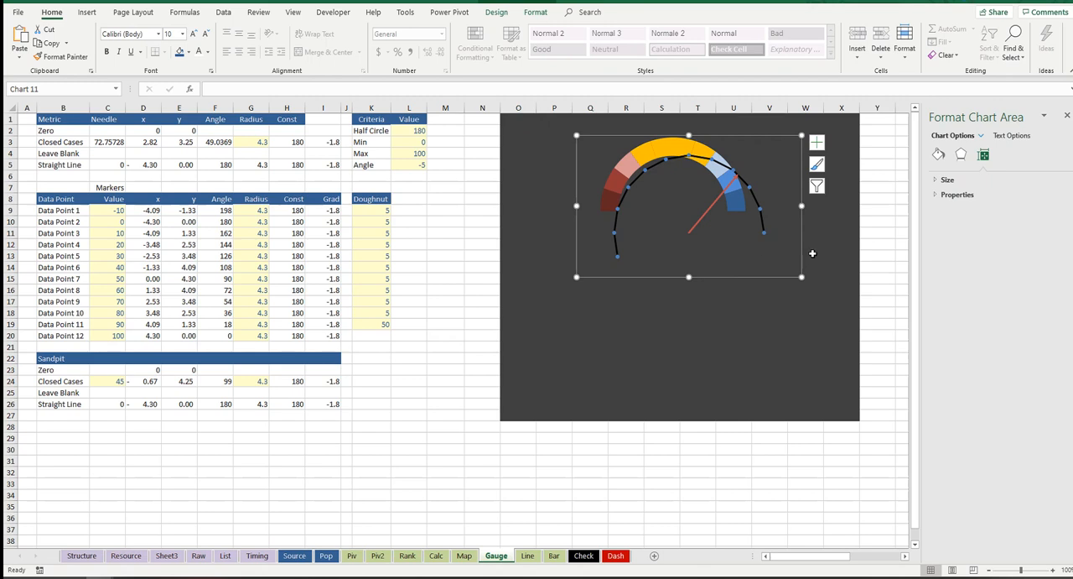
pyautogui.moveTo(763, 280); pyautogui.dragTo(731, 258)
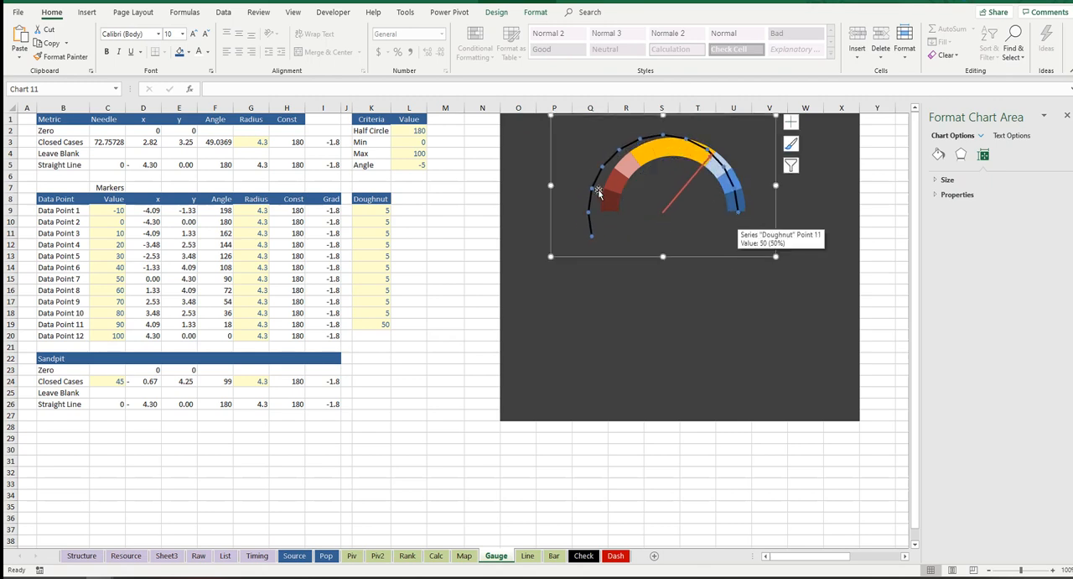
pyautogui.click(606, 178)
pyautogui.moveTo(634, 256); pyautogui.dragTo(622, 379)
# Step: Copy the half doughnut chart and paste it under Closed Cases on the Dash sheet
pyautogui.click(735, 171)
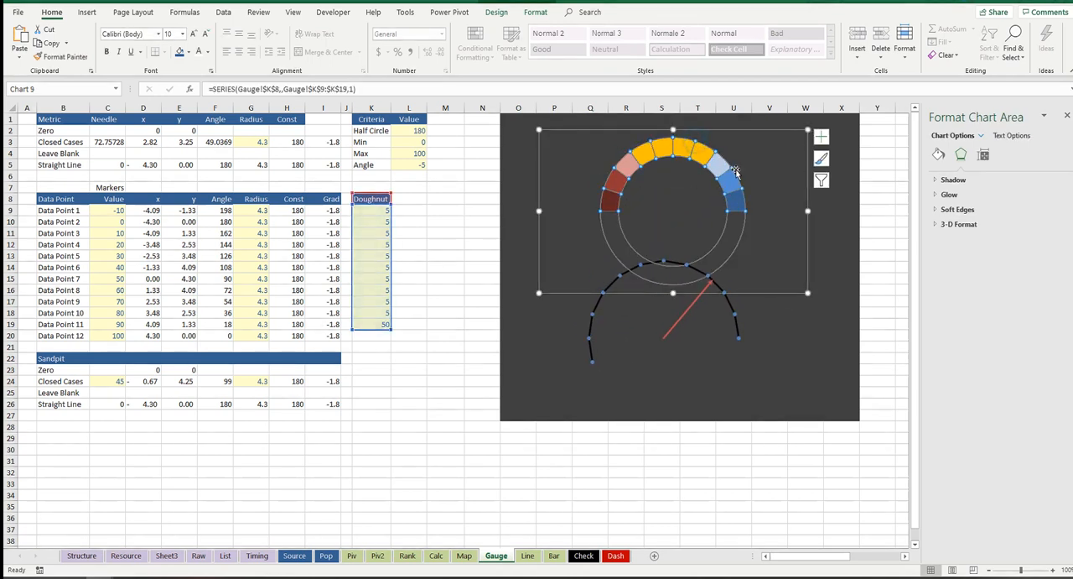
pyautogui.click(759, 130)
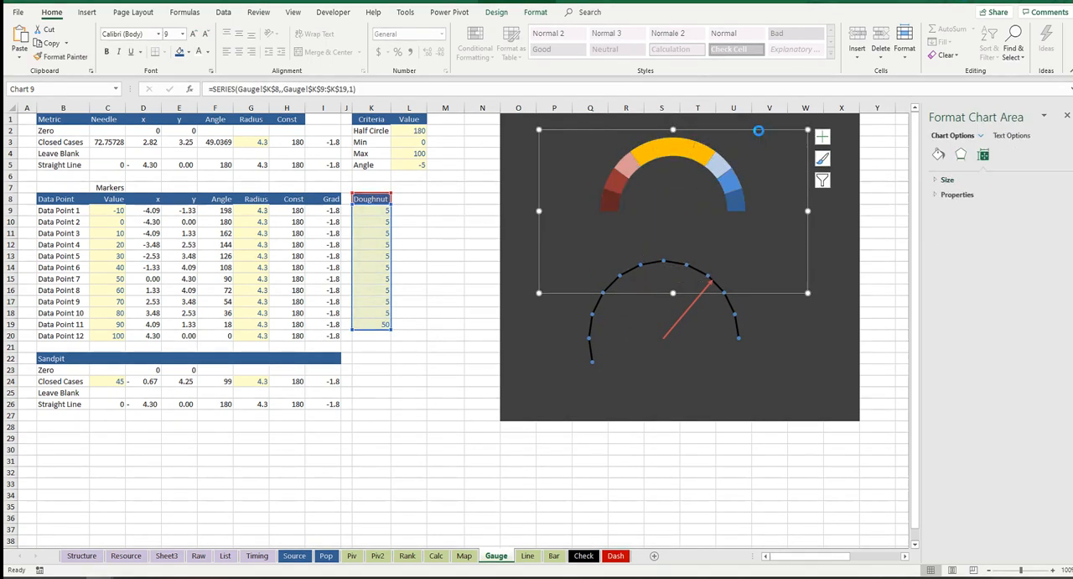
pyautogui.click(613, 558)
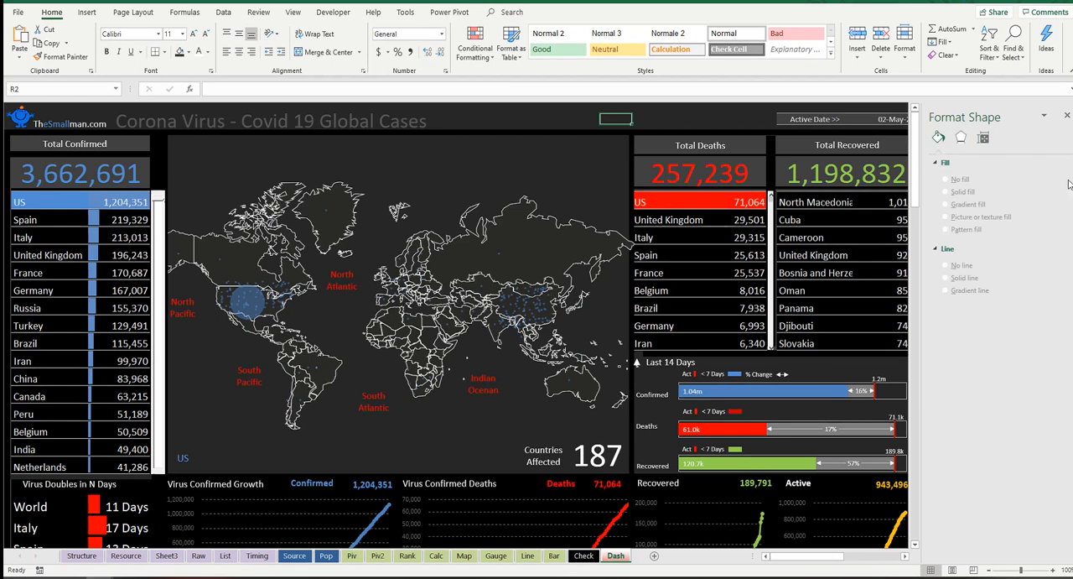
pyautogui.click(1067, 117)
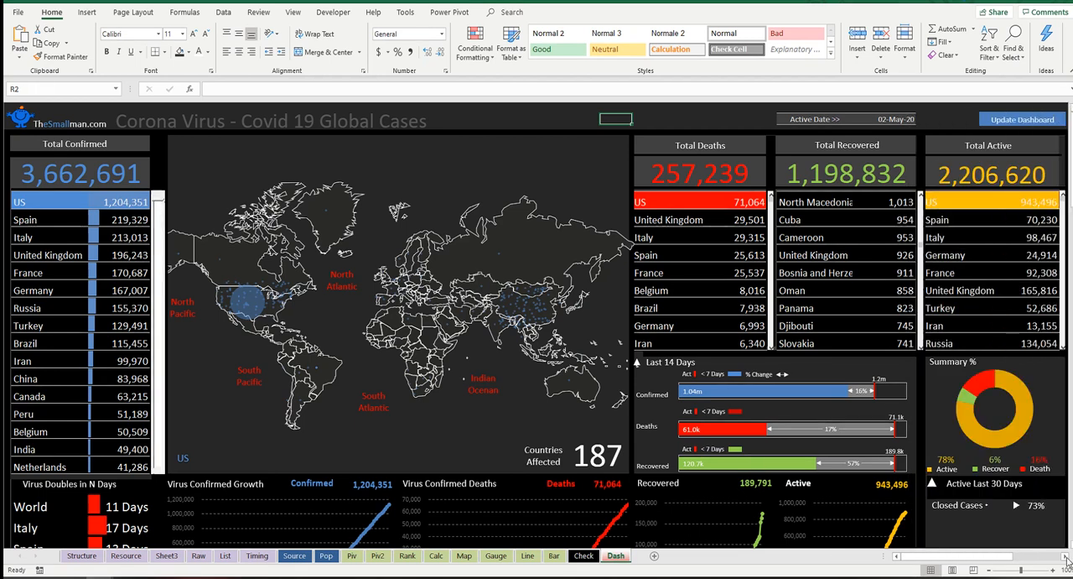
pyautogui.click(1066, 556)
pyautogui.click(1066, 557)
pyautogui.scroll(-6, 1025, 454)
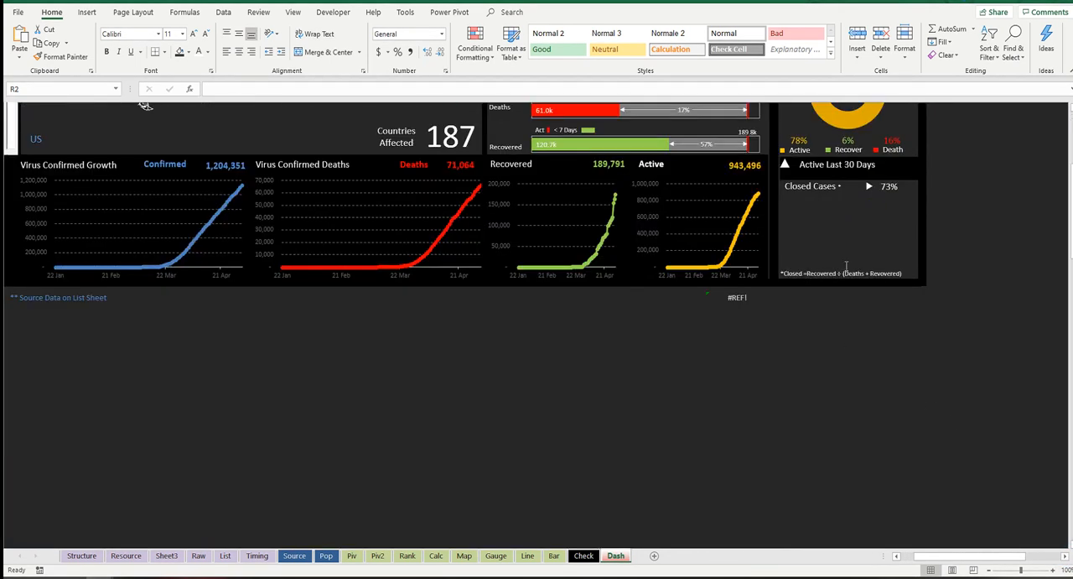
pyautogui.click(804, 208)
pyautogui.hotkey('ctrl', 'v')
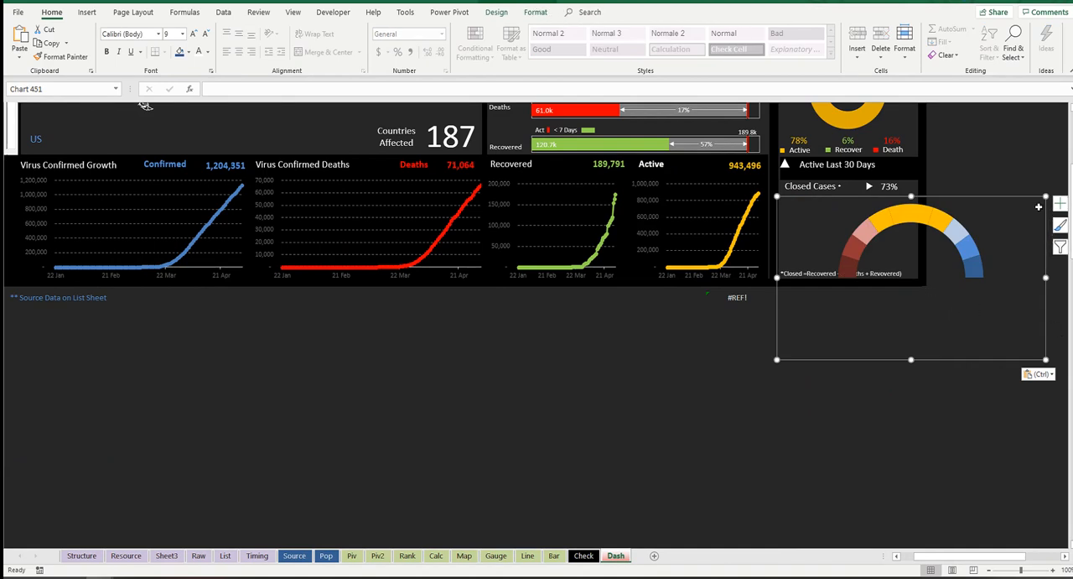
# Step: Resize and position the pasted doughnut so its arc fits inside the Closed Cases panel
pyautogui.moveTo(1046, 195); pyautogui.dragTo(961, 214)
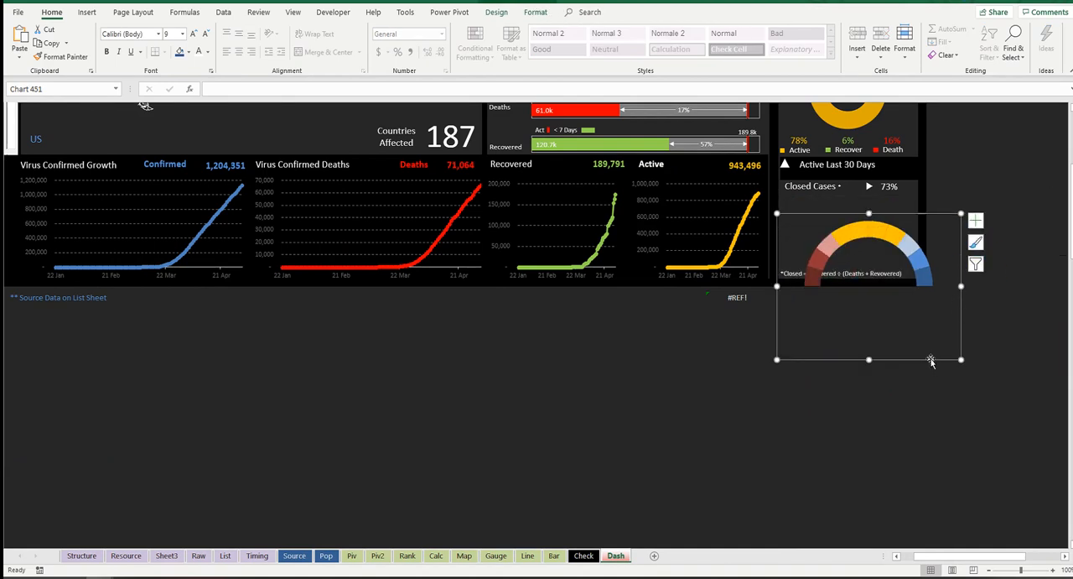
pyautogui.moveTo(912, 356); pyautogui.dragTo(892, 331)
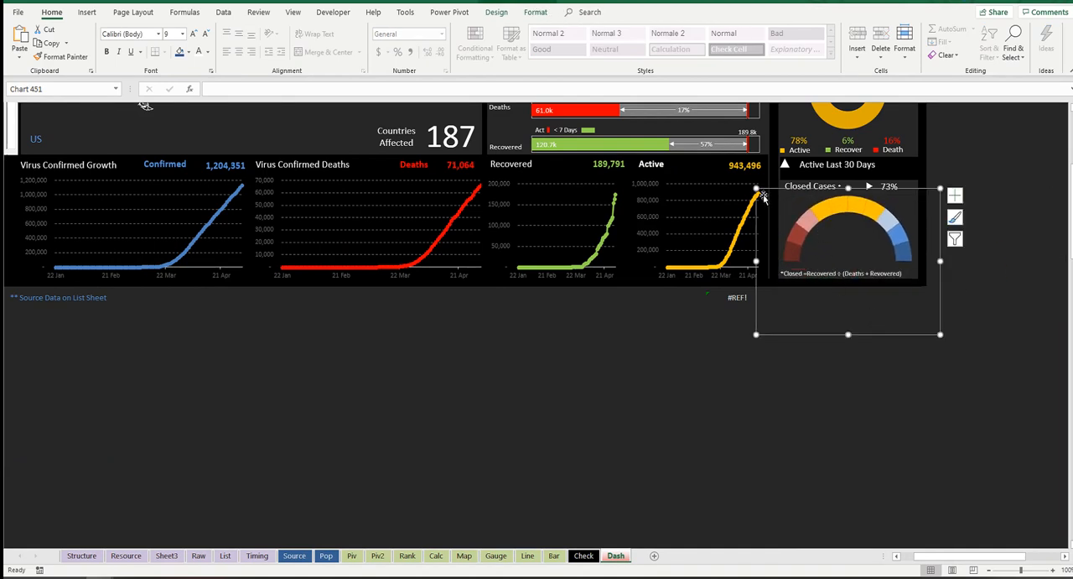
pyautogui.moveTo(756, 188); pyautogui.dragTo(775, 193)
pyautogui.moveTo(940, 193); pyautogui.dragTo(931, 195)
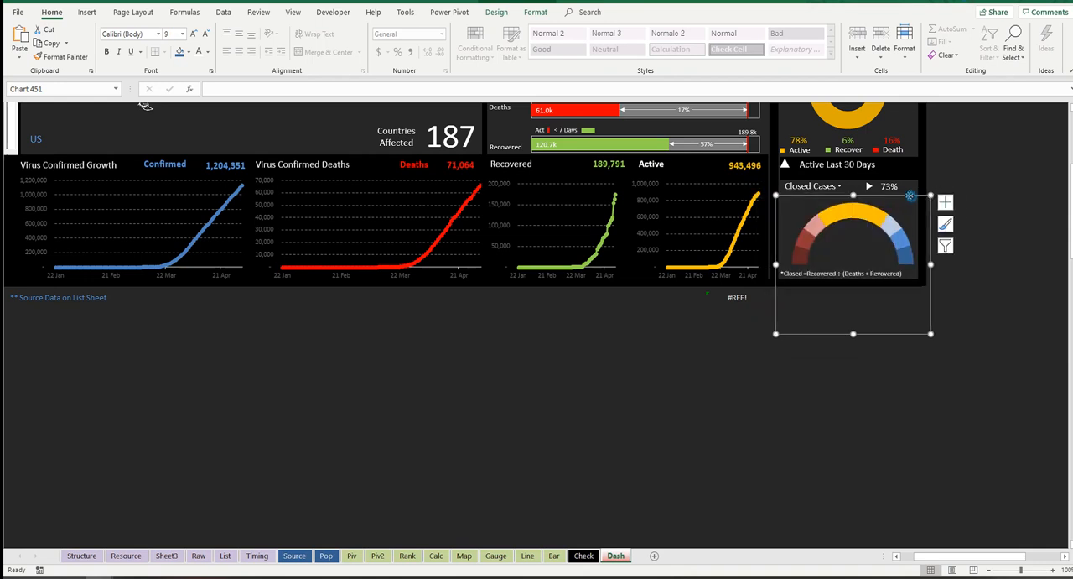
pyautogui.click(903, 188)
pyautogui.click(903, 189)
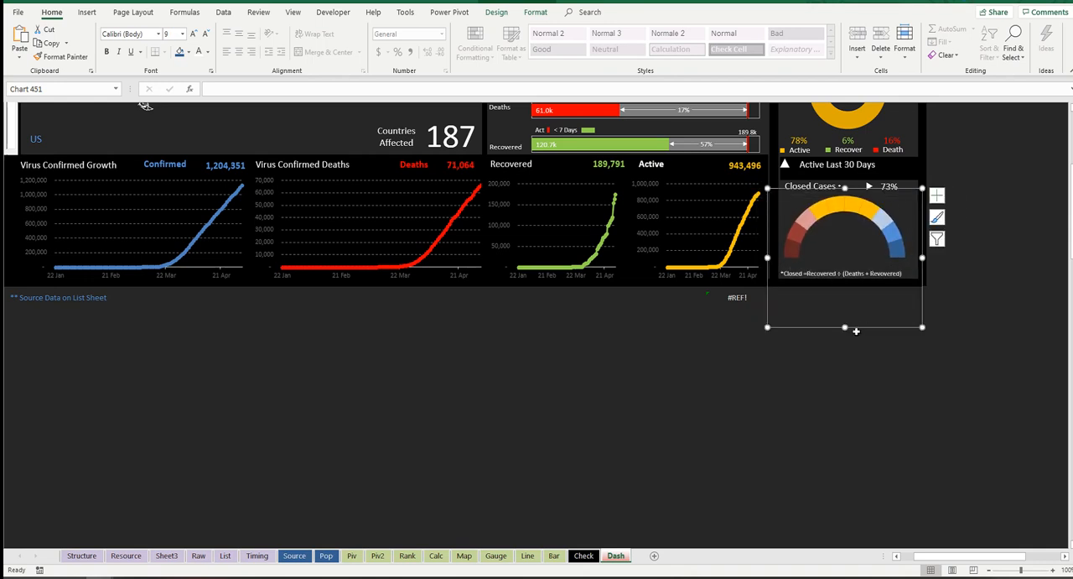
pyautogui.click(923, 297)
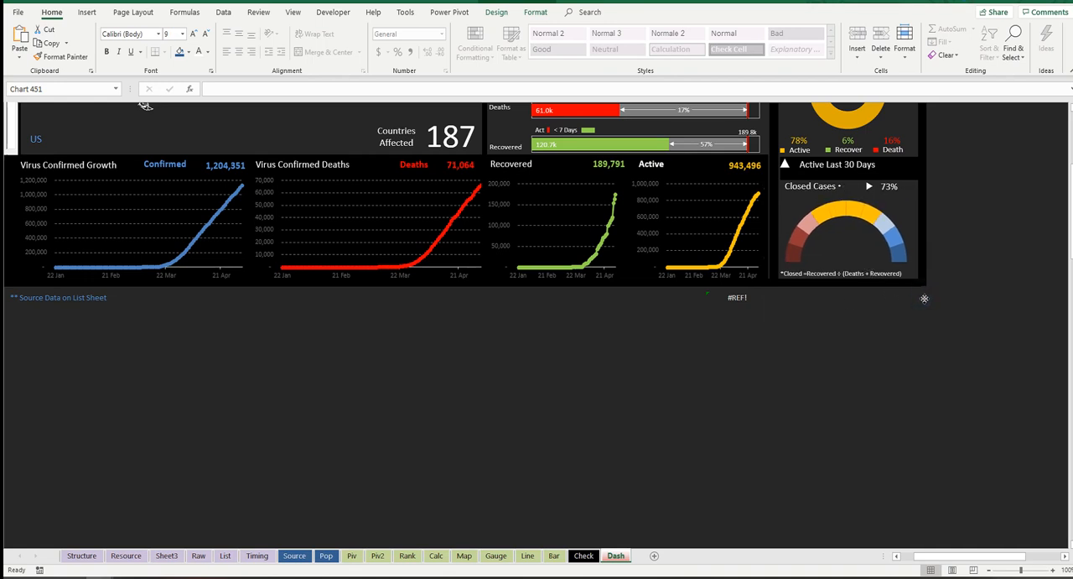
pyautogui.click(924, 297)
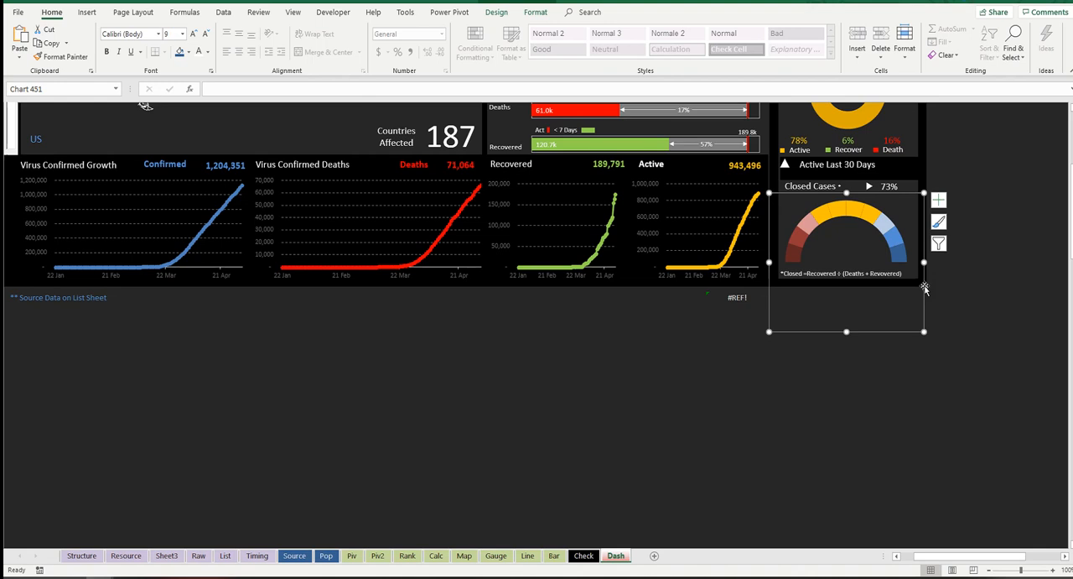
# Step: Cut the resized doughnut from the Dash sheet and paste it onto the Gauge sheet near column M
pyautogui.press('Delete')
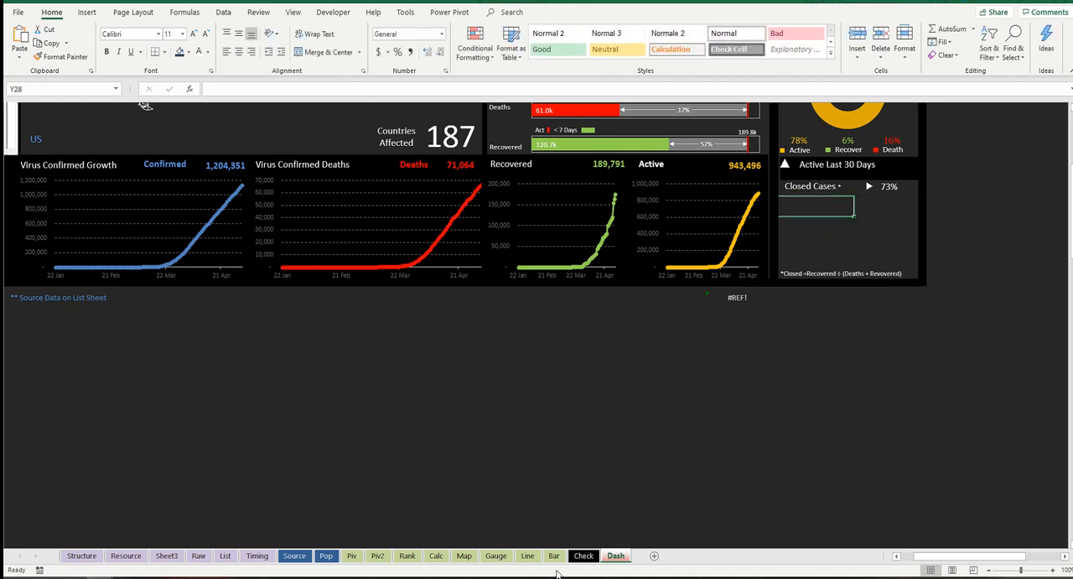
pyautogui.click(496, 556)
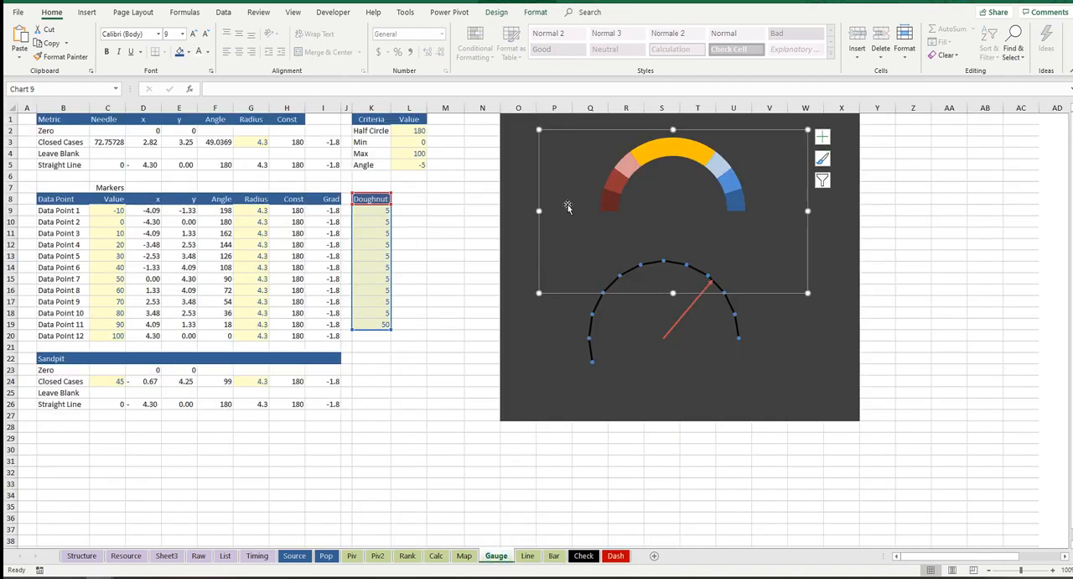
pyautogui.click(455, 156)
pyautogui.hotkey('ctrl', 'v')
# Step: Delete the original larger doughnut and move the resized copy onto the dark grey area above the scatter chart
pyautogui.click(695, 153)
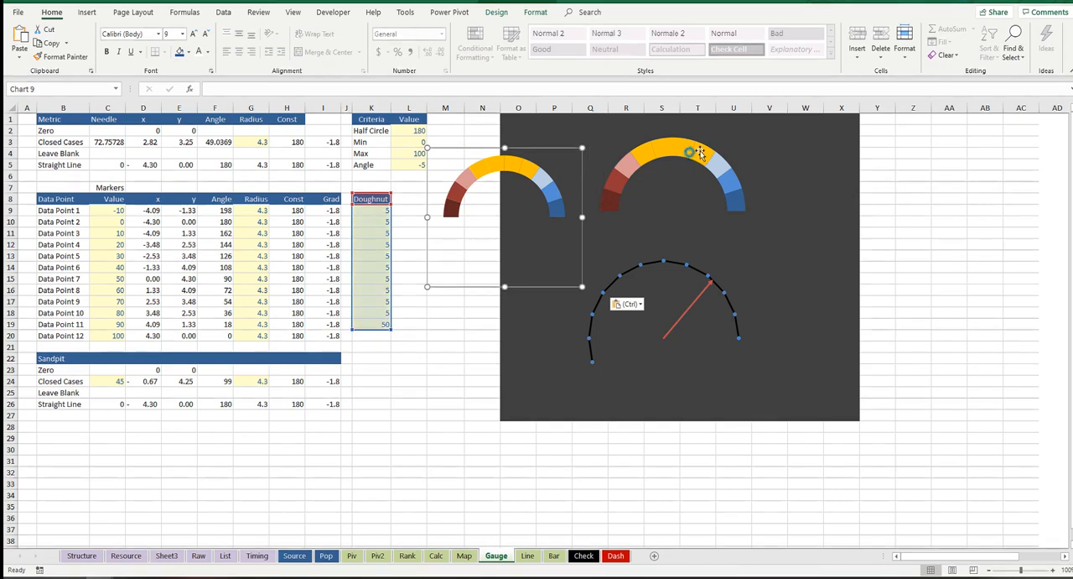
pyautogui.click(743, 134)
pyautogui.press('Delete')
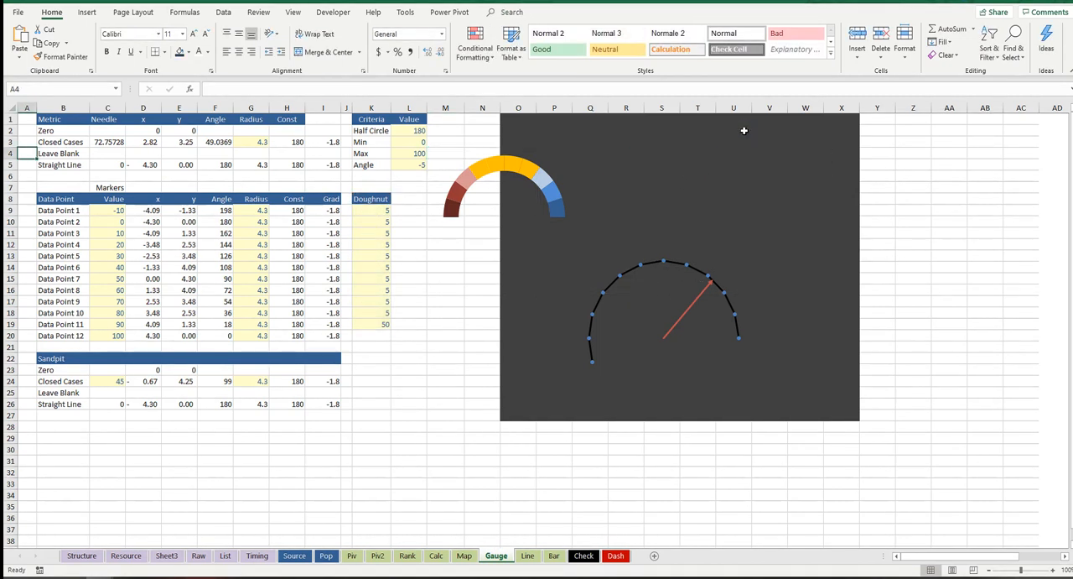
pyautogui.click(576, 156)
pyautogui.moveTo(576, 156)
pyautogui.mouseDown()
pyautogui.moveTo(589, 177)
pyautogui.moveTo(766, 175)
pyautogui.mouseUp()
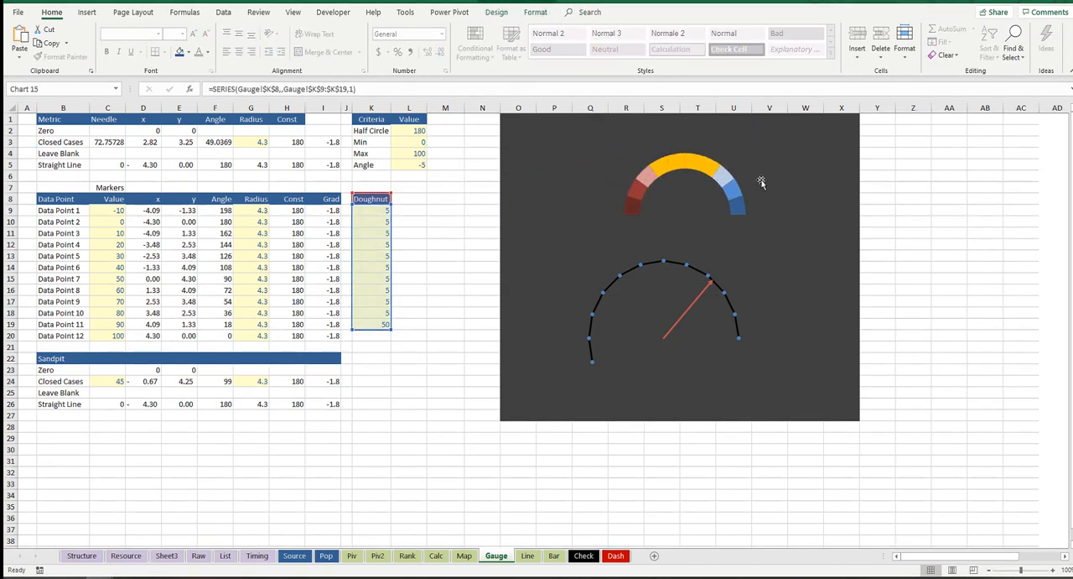
# Step: Move the scatter chart over the half doughnut and shrink it so the marker arc wraps around the doughnut's outer edge
pyautogui.click(699, 301)
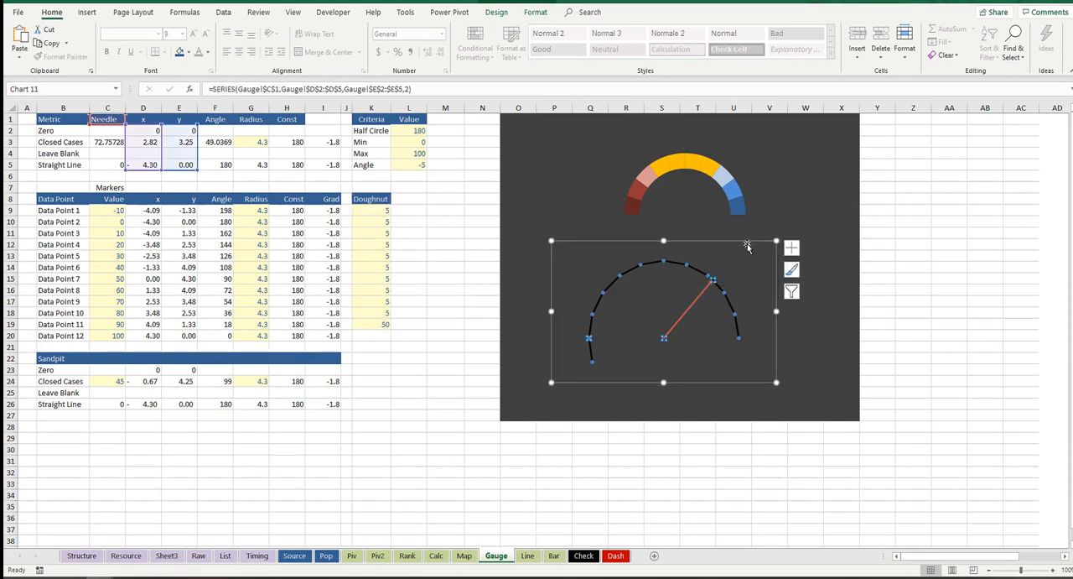
pyautogui.moveTo(748, 243); pyautogui.dragTo(760, 116)
pyautogui.moveTo(560, 113); pyautogui.dragTo(587, 131)
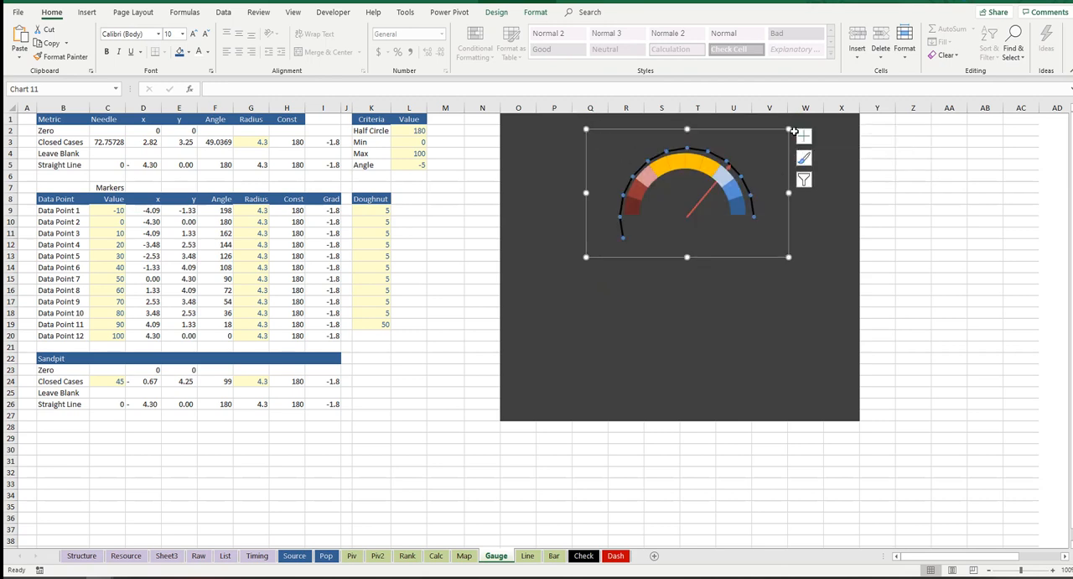
pyautogui.moveTo(788, 129); pyautogui.dragTo(784, 129)
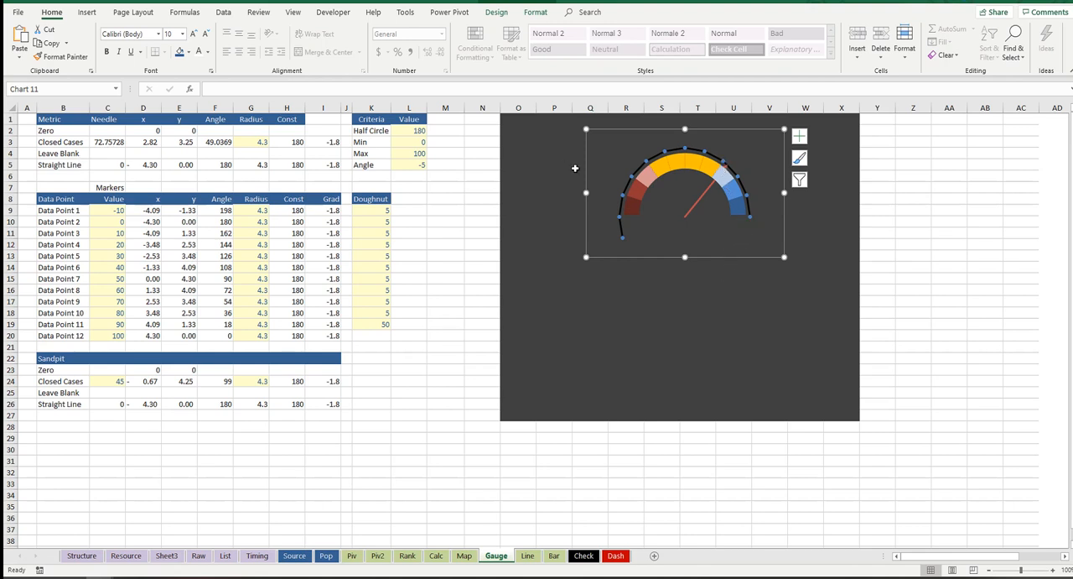
pyautogui.click(703, 198)
pyautogui.click(822, 254)
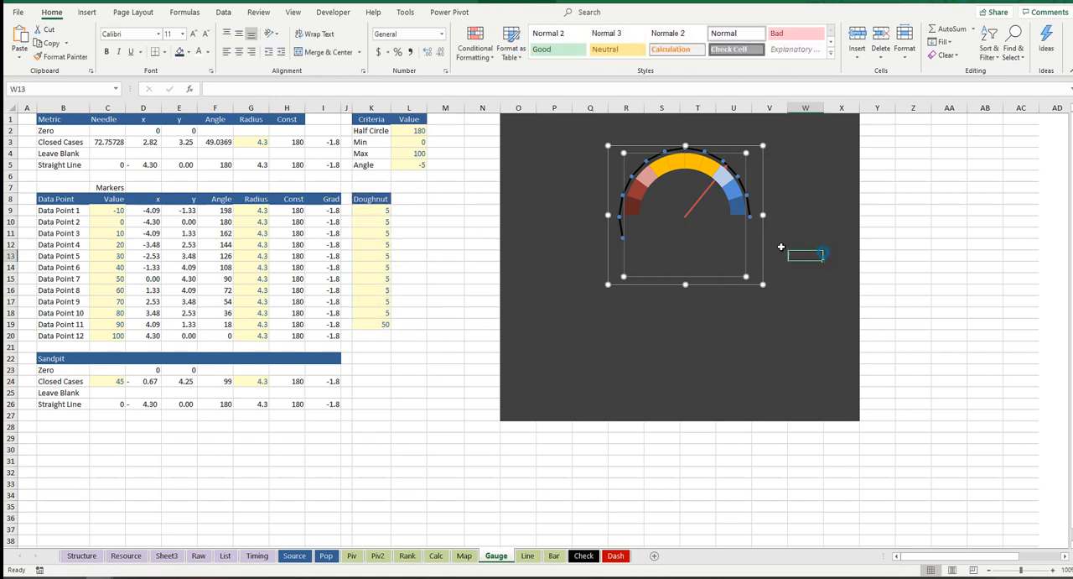
# Step: Send the half doughnut chart to the back so the needle and marker scatter chart sits in front
pyautogui.click(642, 197)
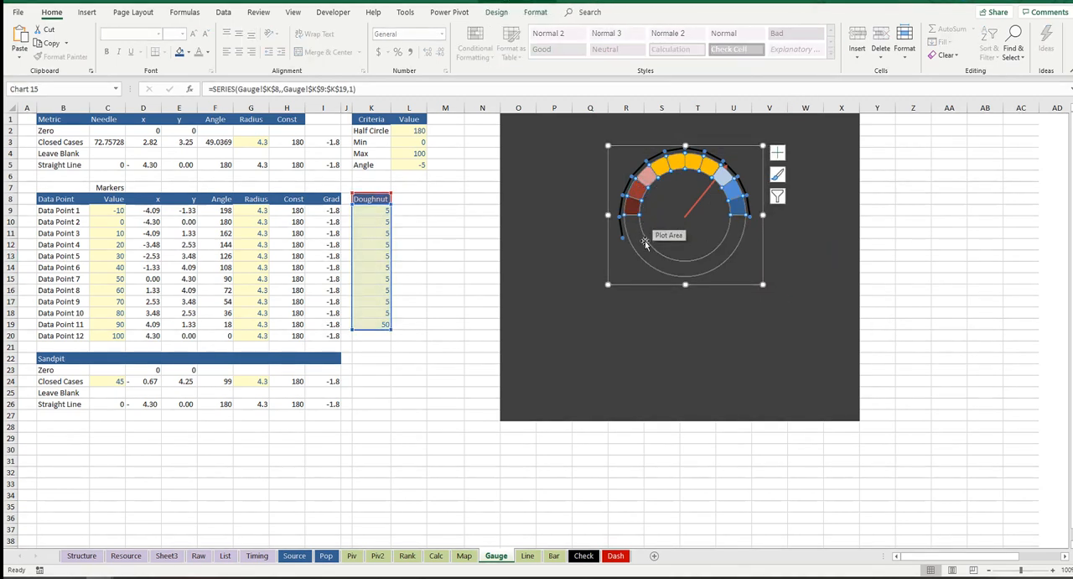
pyautogui.click(631, 284)
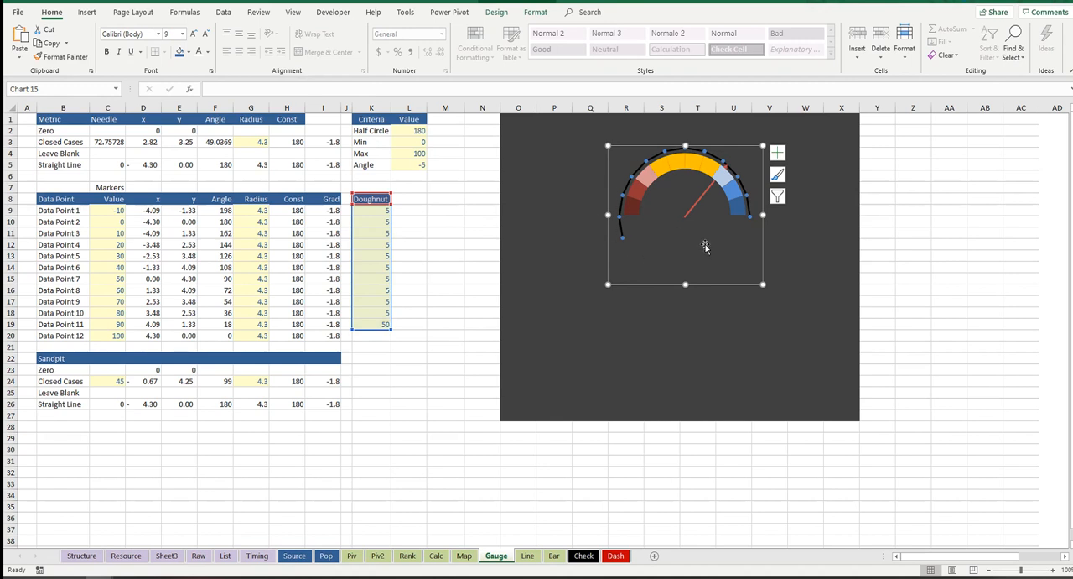
pyautogui.rightClick(652, 283)
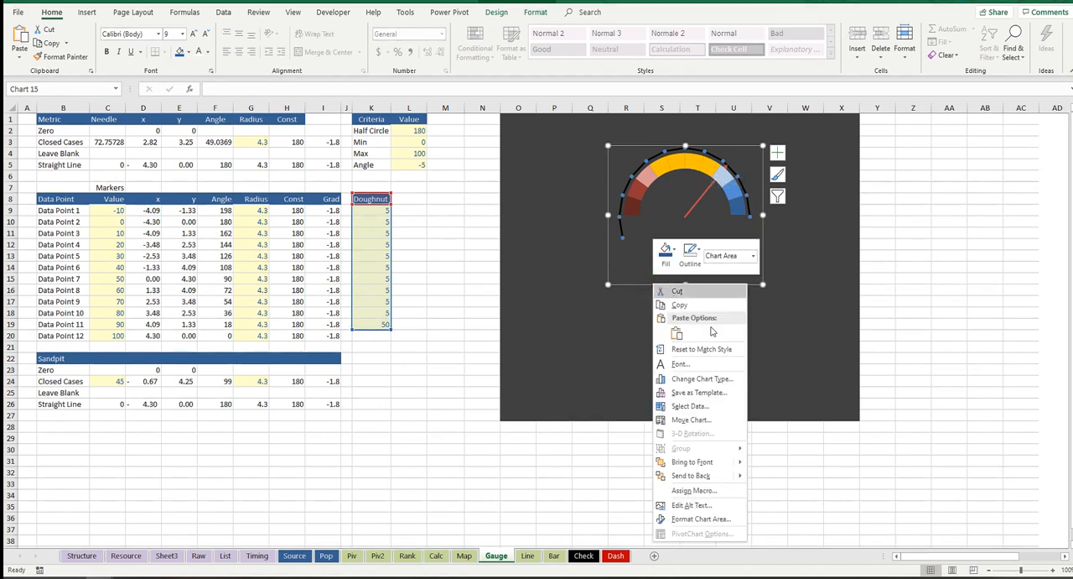
pyautogui.click(714, 476)
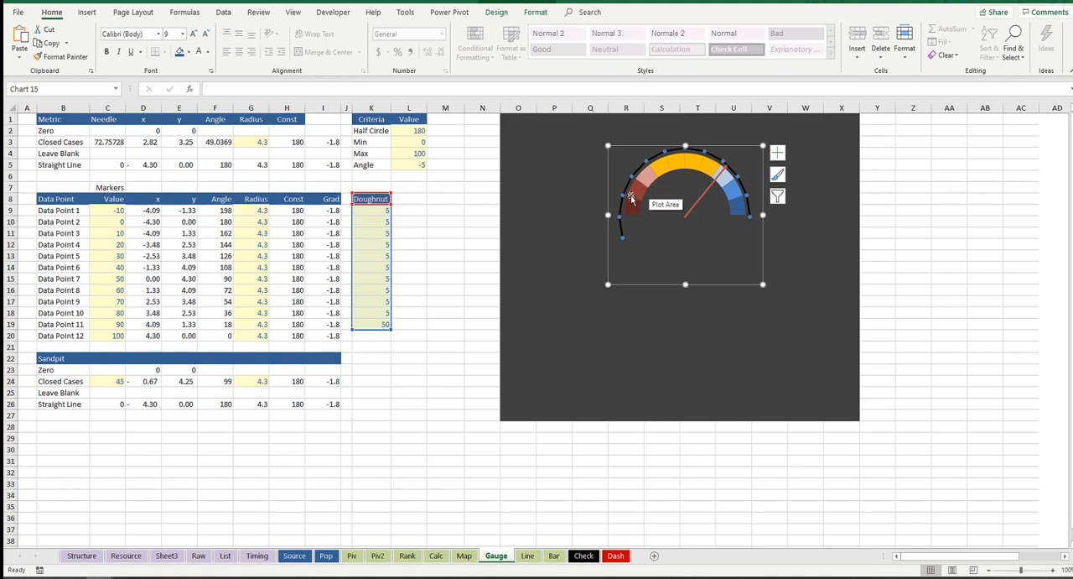
# Step: Shrink and nudge the scatter chart until its marker arc falls within the doughnut's outer edge and the needle starts at the doughnut's centre
pyautogui.click(692, 210)
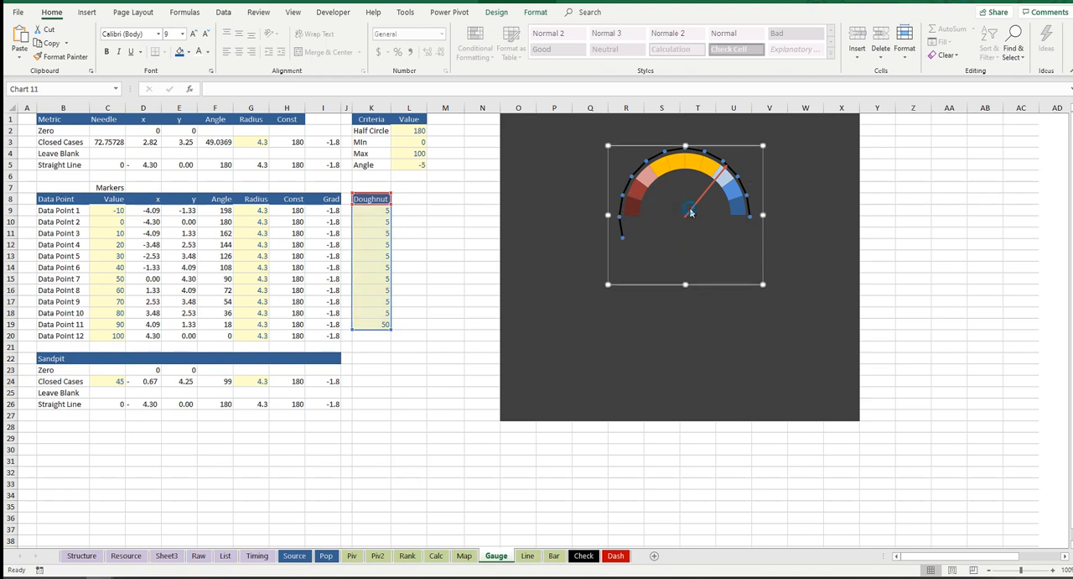
pyautogui.click(749, 227)
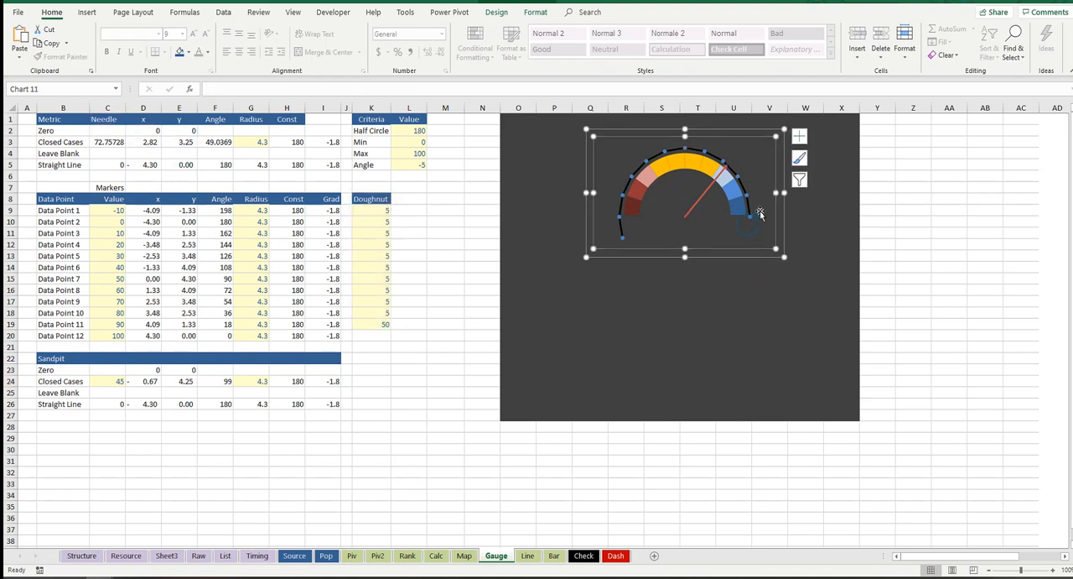
pyautogui.click(782, 130)
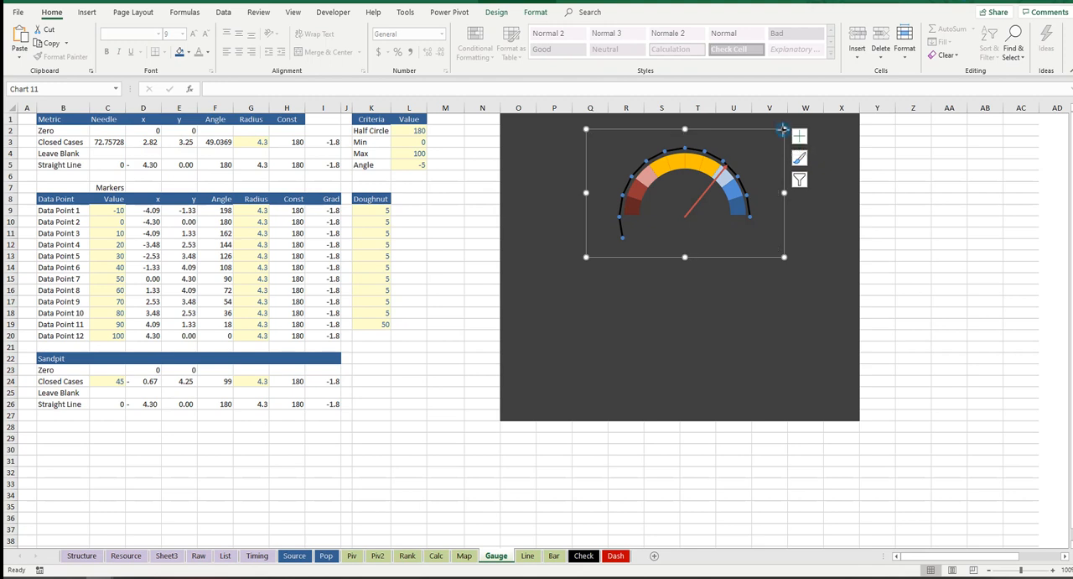
pyautogui.moveTo(781, 130); pyautogui.dragTo(784, 135)
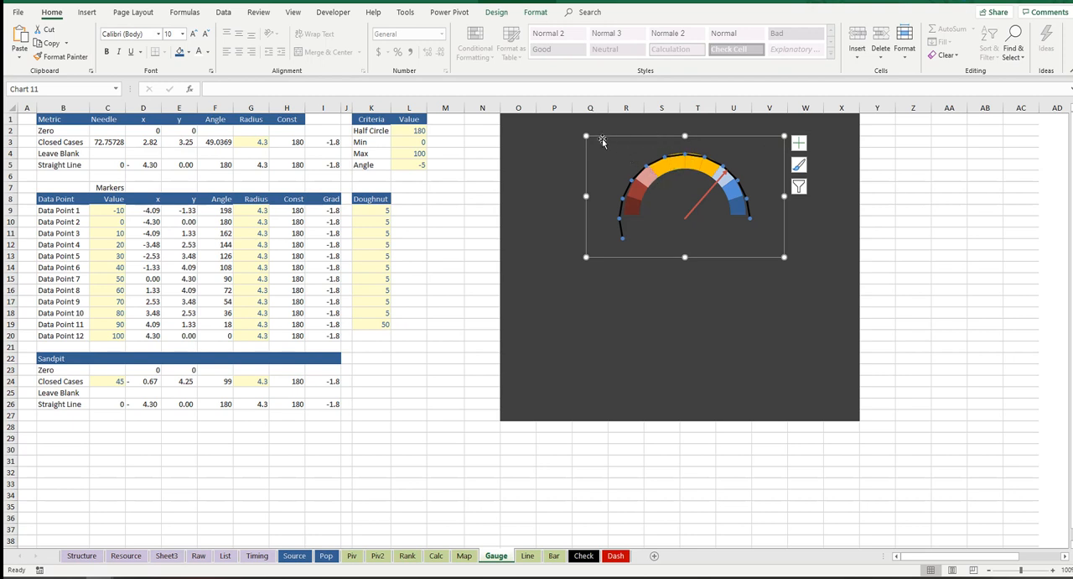
pyautogui.moveTo(583, 133); pyautogui.dragTo(587, 132)
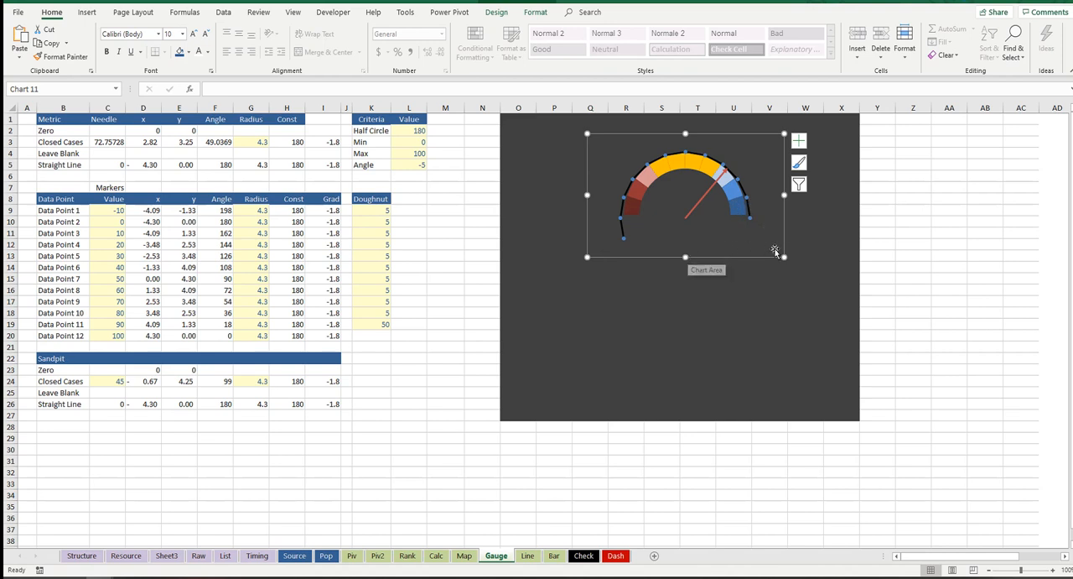
pyautogui.moveTo(784, 148); pyautogui.dragTo(784, 148)
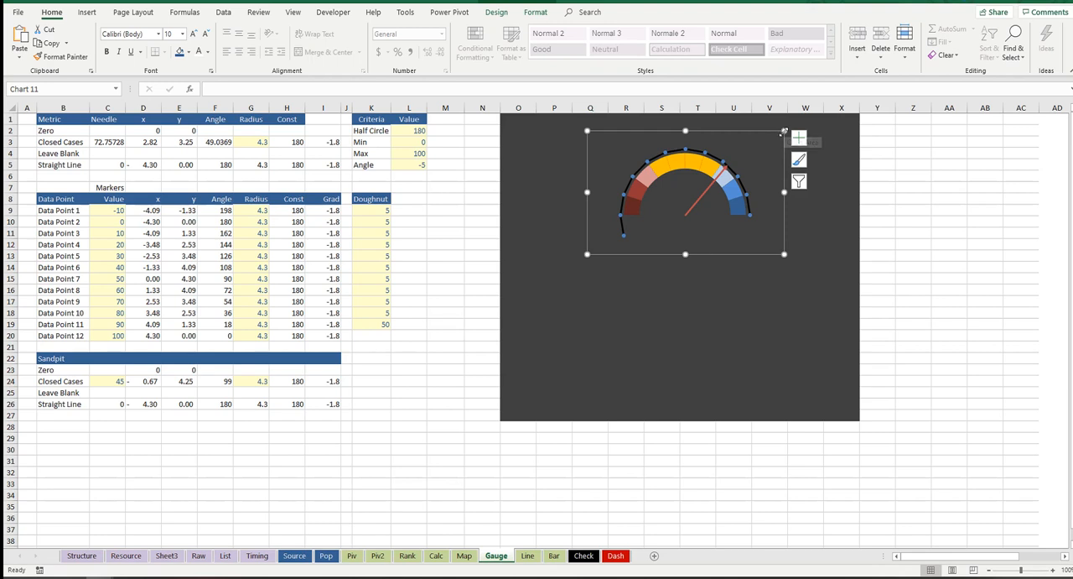
pyautogui.moveTo(784, 131); pyautogui.dragTo(780, 136)
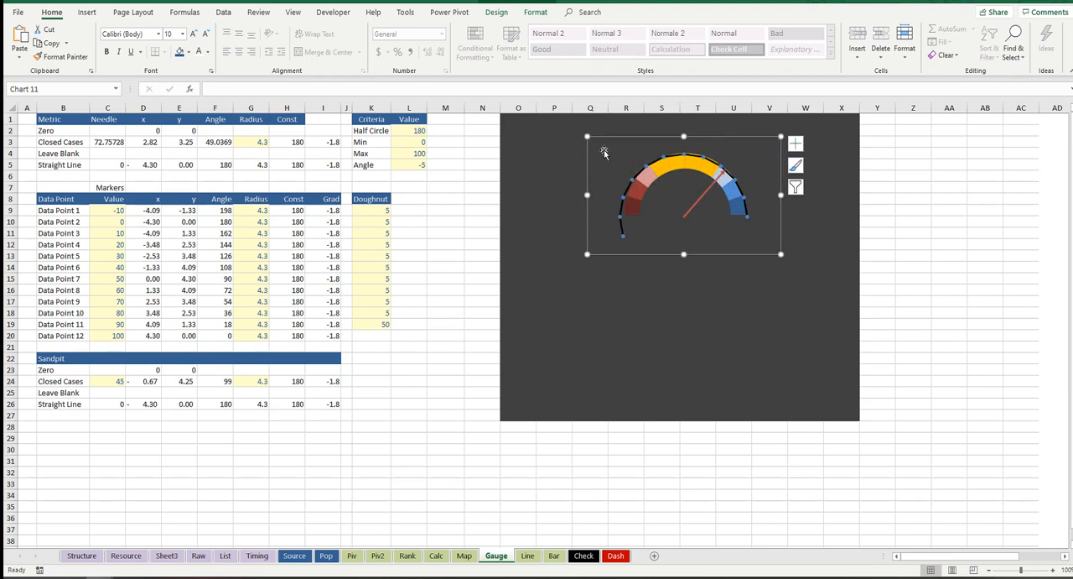
pyautogui.moveTo(588, 137); pyautogui.dragTo(592, 139)
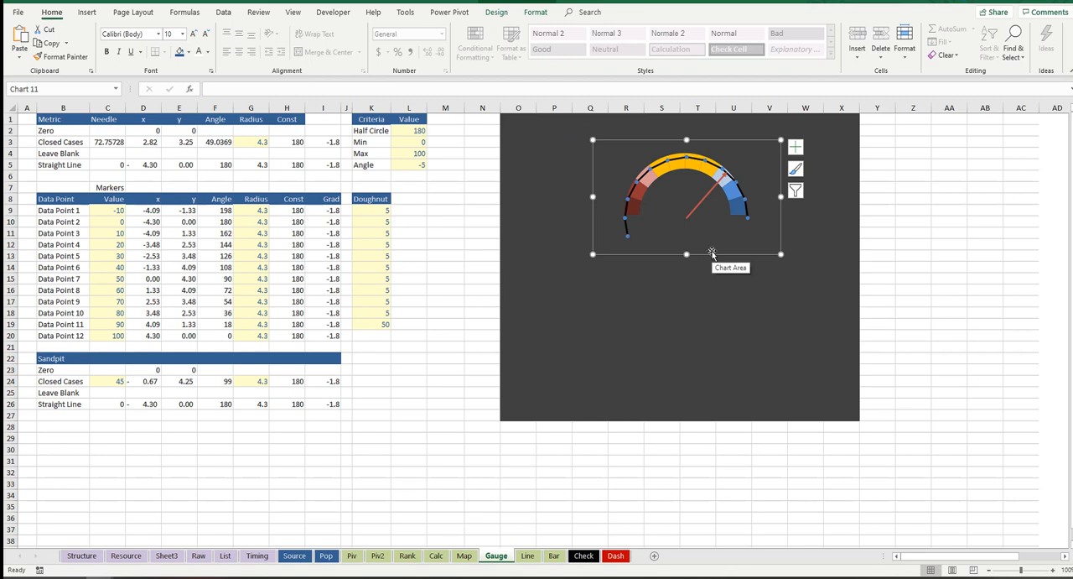
pyautogui.moveTo(717, 253); pyautogui.dragTo(716, 254)
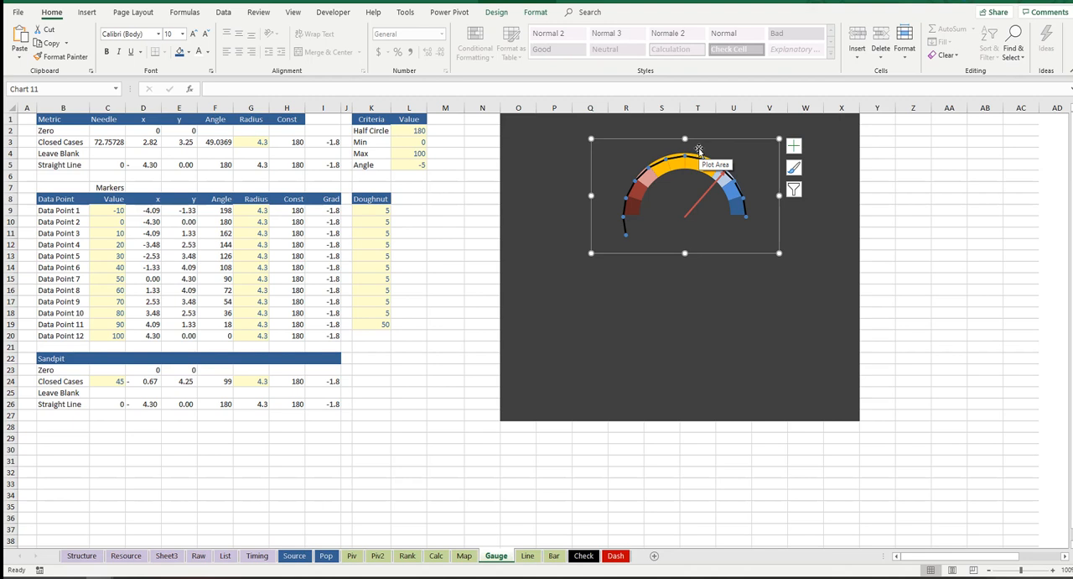
pyautogui.click(835, 188)
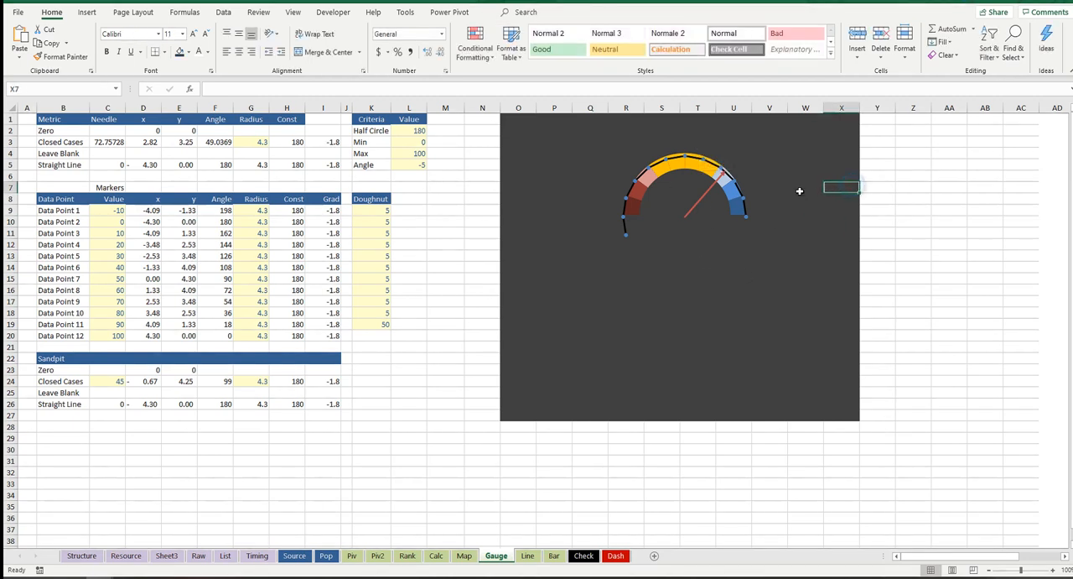
# Step: Format the needle series on the gauge as a solid white line
pyautogui.click(703, 202)
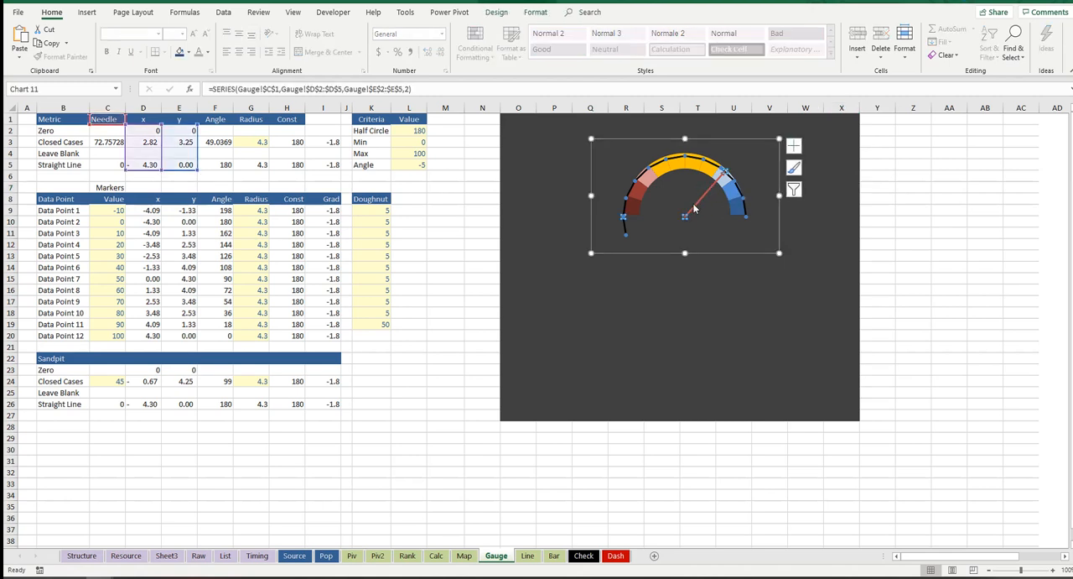
pyautogui.doubleClick(692, 212)
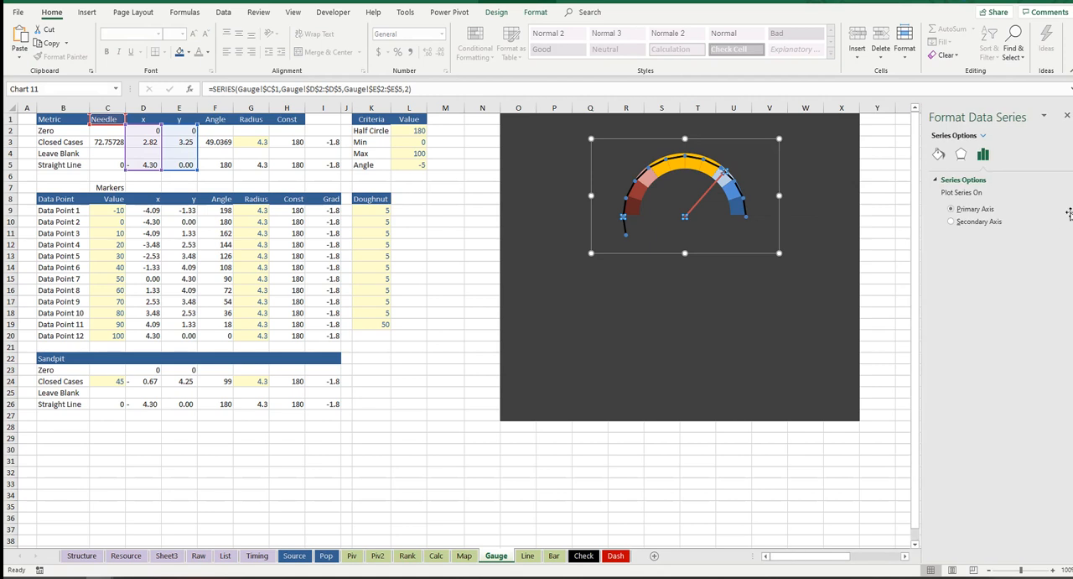
pyautogui.click(938, 153)
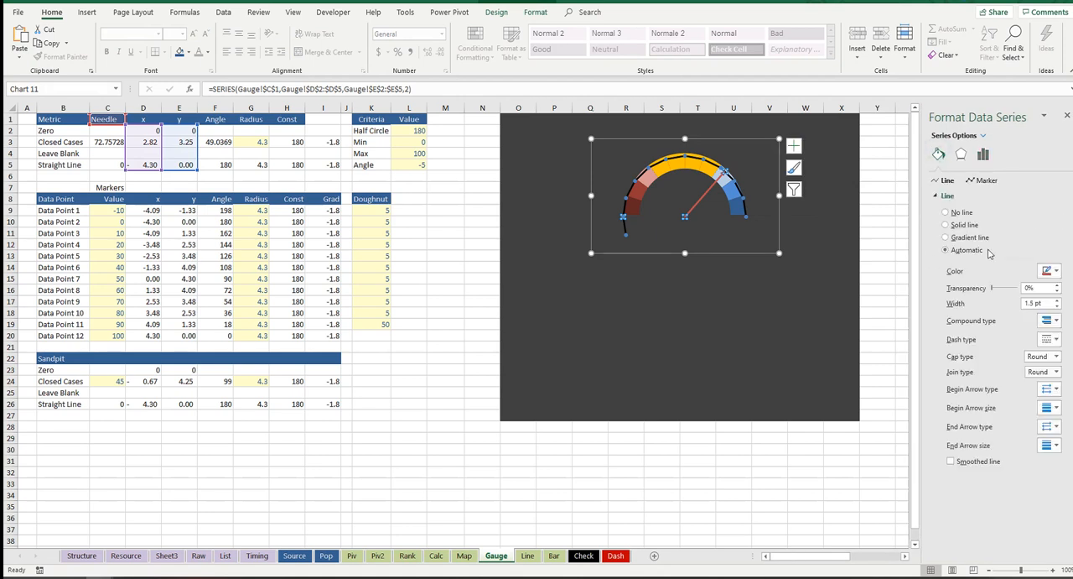
pyautogui.click(1048, 271)
pyautogui.click(988, 298)
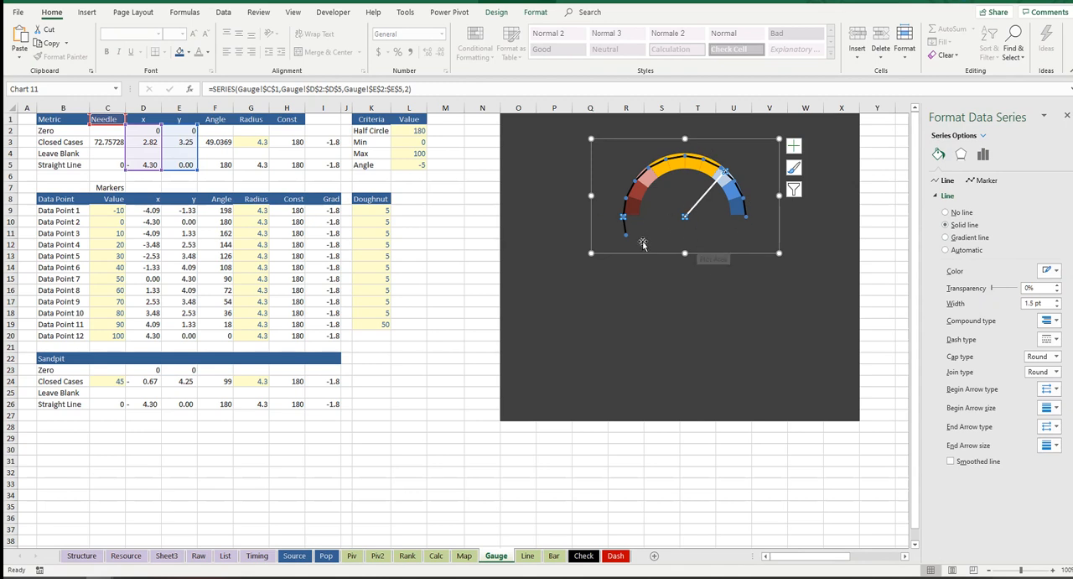
# Step: Fill the cells O1:X22 behind the gauge with black
pyautogui.moveTo(506, 115); pyautogui.dragTo(827, 352)
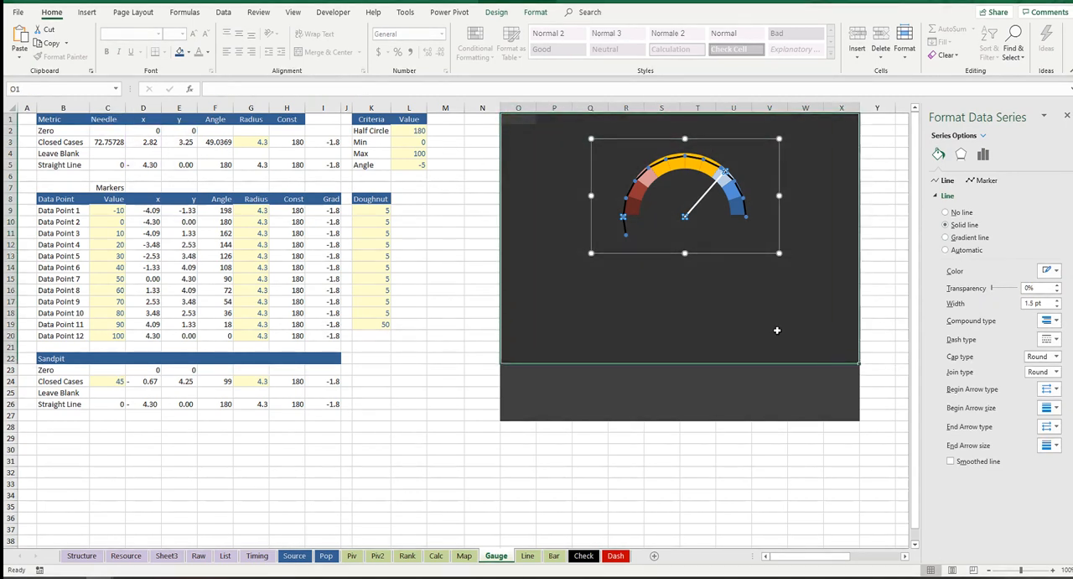
pyautogui.click(188, 52)
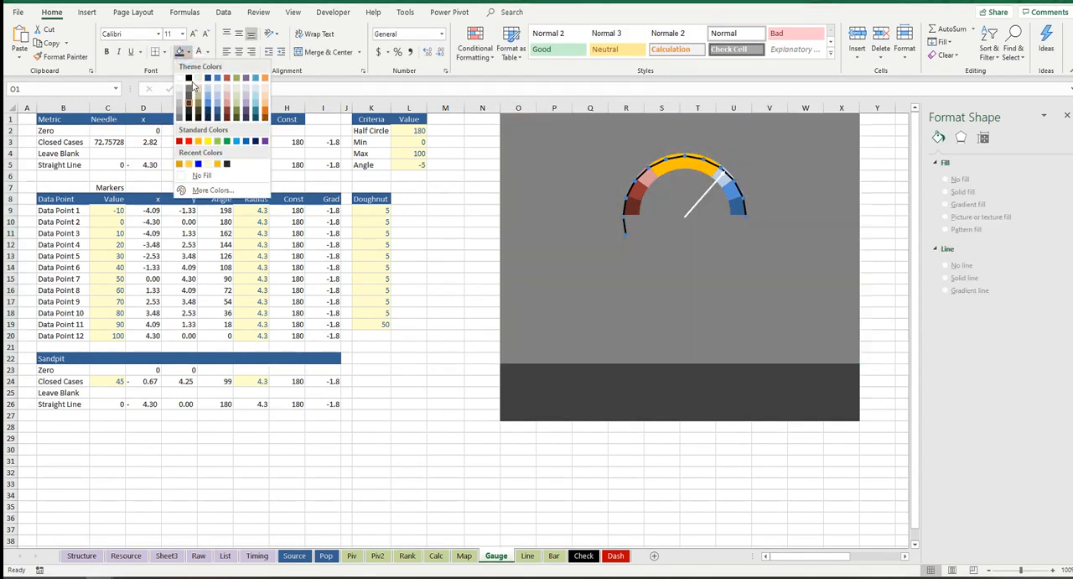
pyautogui.click(189, 78)
pyautogui.click(732, 131)
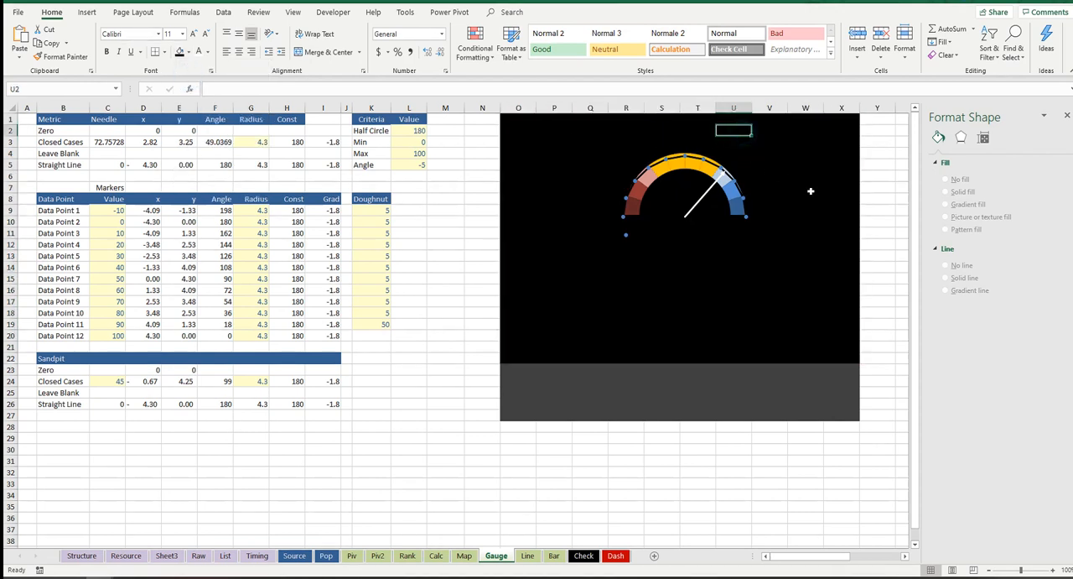
# Step: Hide the marker arc series by setting its line to No line and its markers to None
pyautogui.click(662, 165)
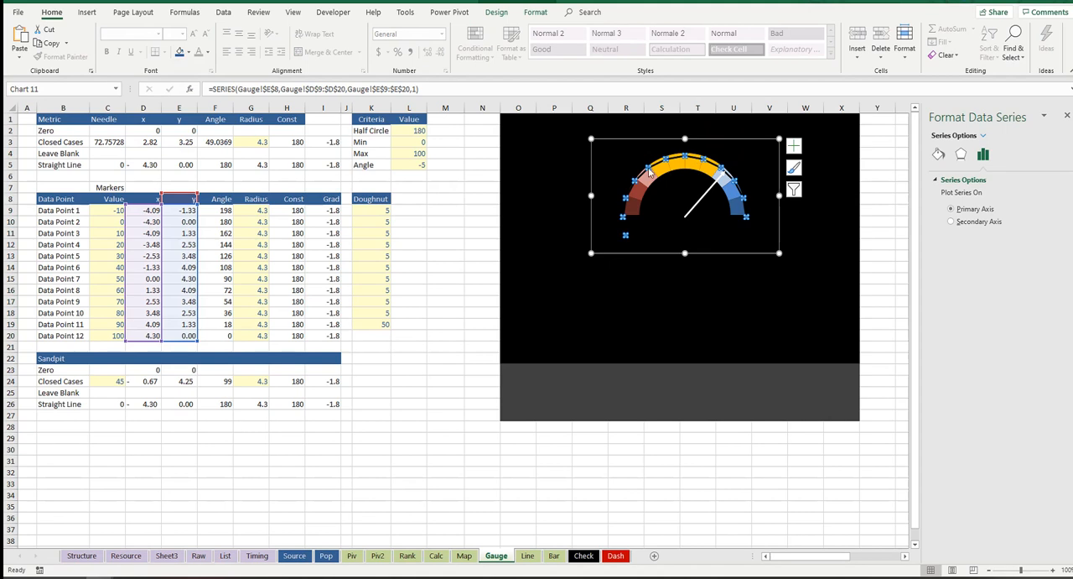
pyautogui.click(939, 155)
pyautogui.click(946, 213)
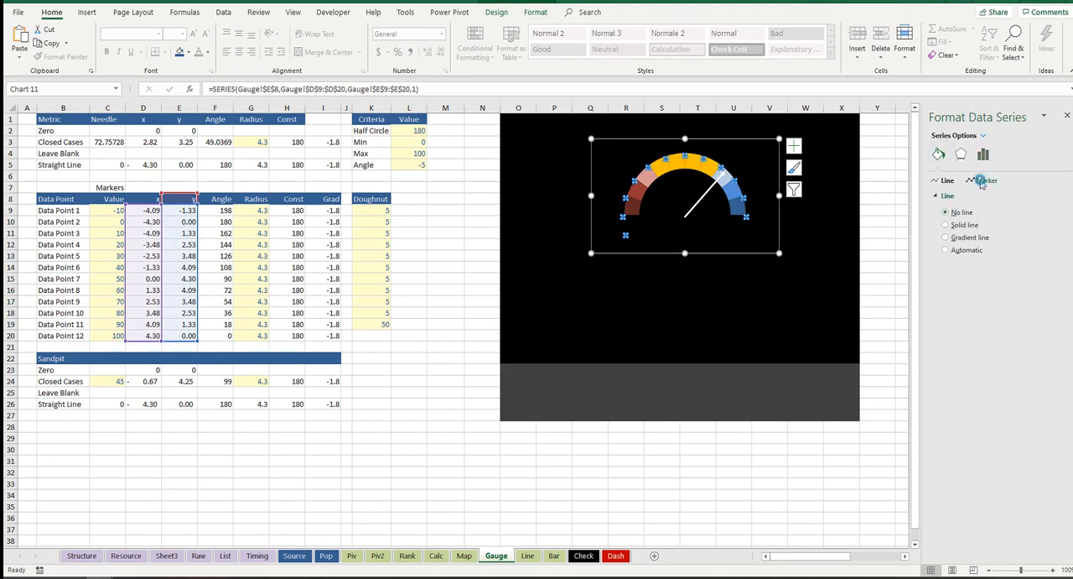
pyautogui.click(984, 180)
pyautogui.click(947, 224)
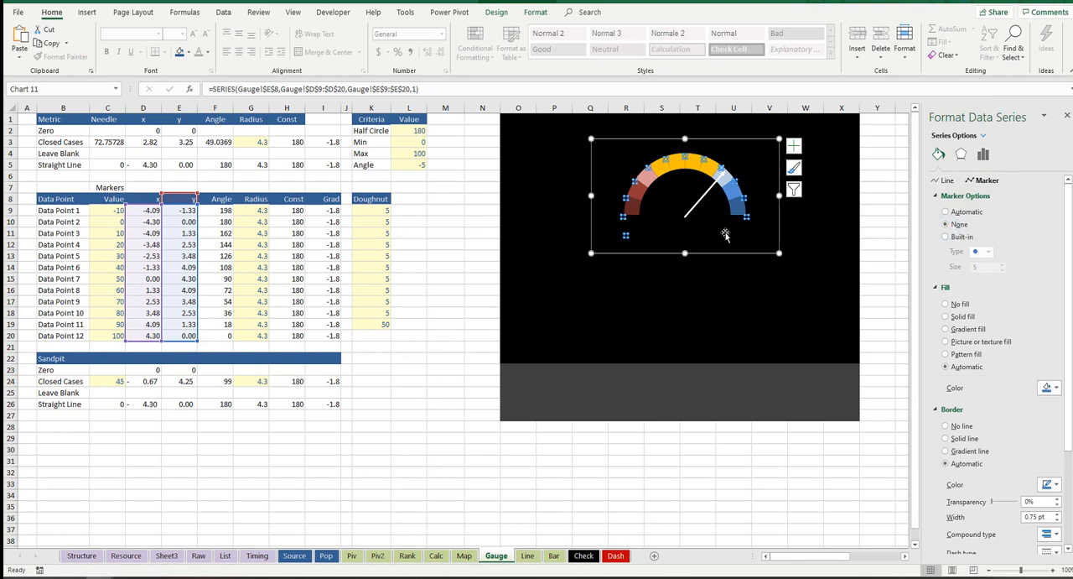
pyautogui.click(828, 210)
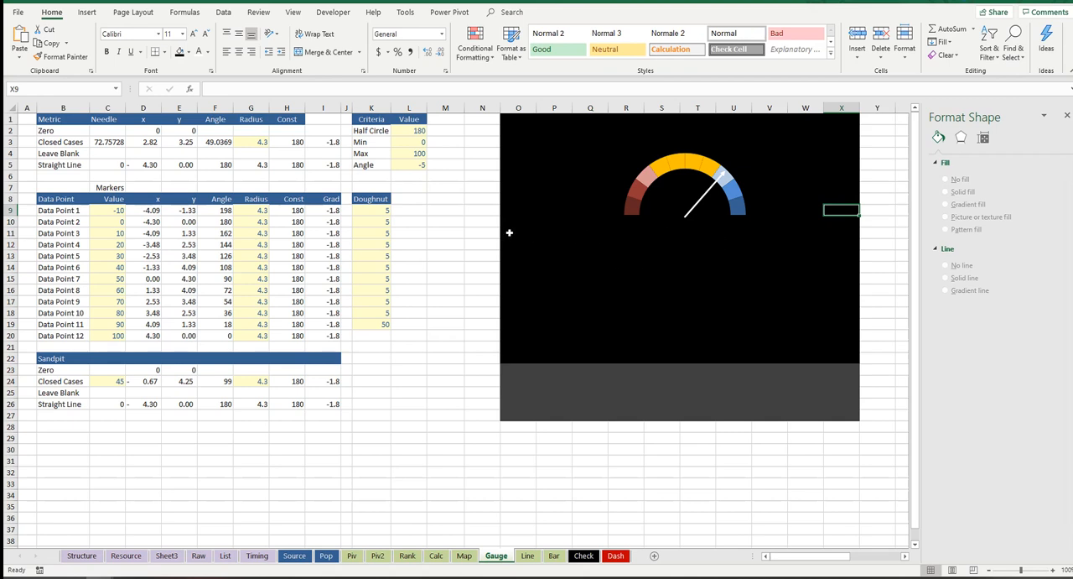
# Step: Draw a small oval about 0.32 cm high and 0.29 cm wide on the black area near cell O13
pyautogui.click(688, 220)
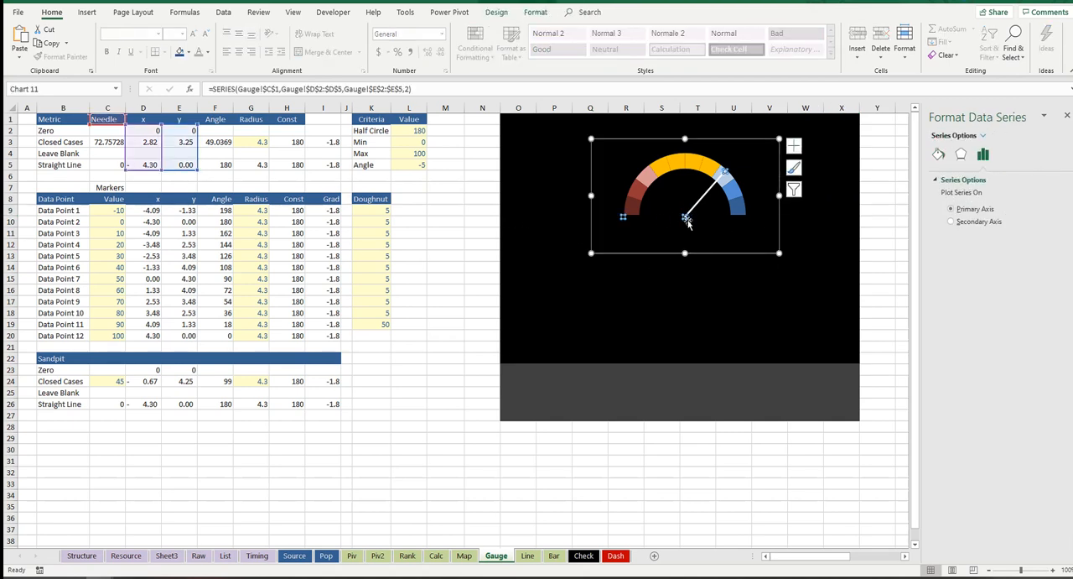
pyautogui.click(504, 185)
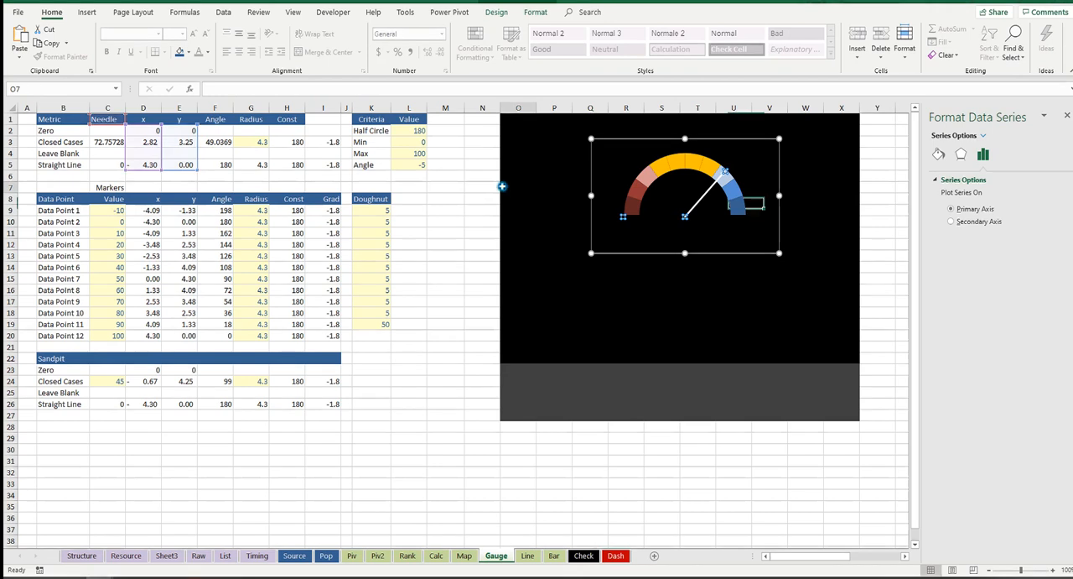
pyautogui.click(88, 12)
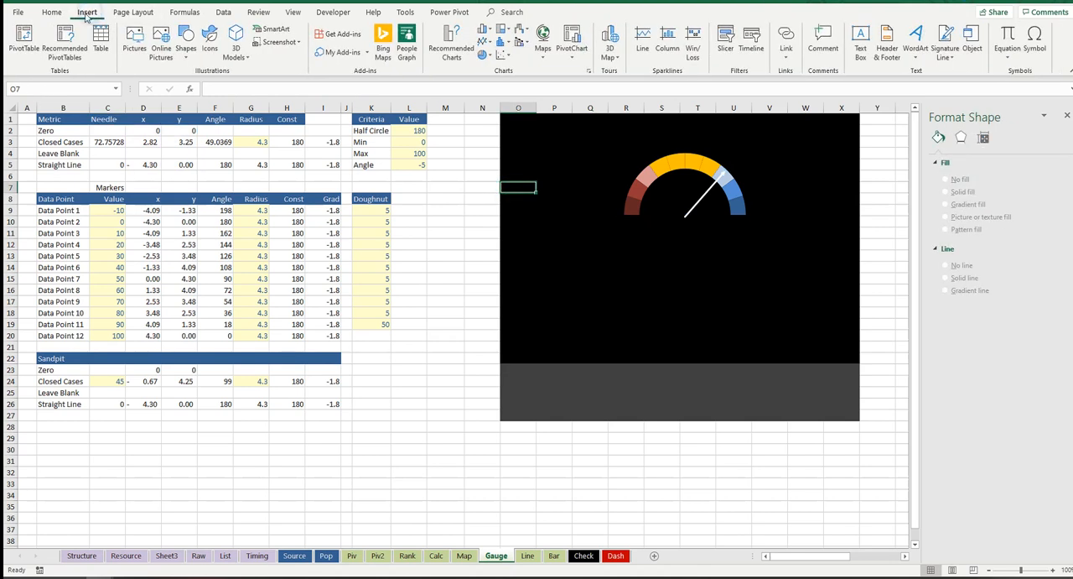
pyautogui.click(186, 46)
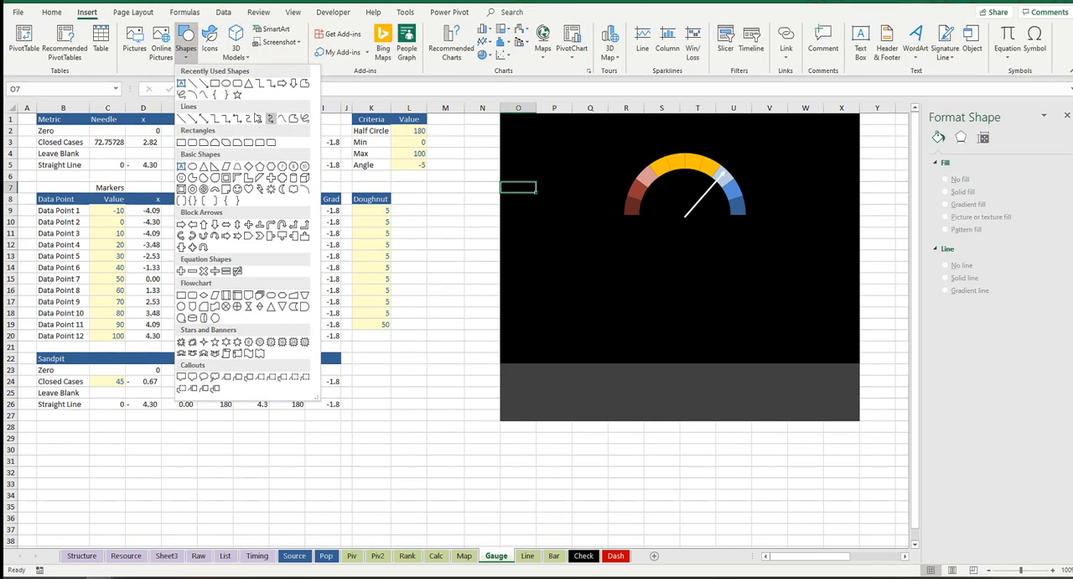
pyautogui.click(232, 87)
pyautogui.moveTo(535, 251); pyautogui.dragTo(541, 259)
pyautogui.click(553, 275)
pyautogui.click(541, 258)
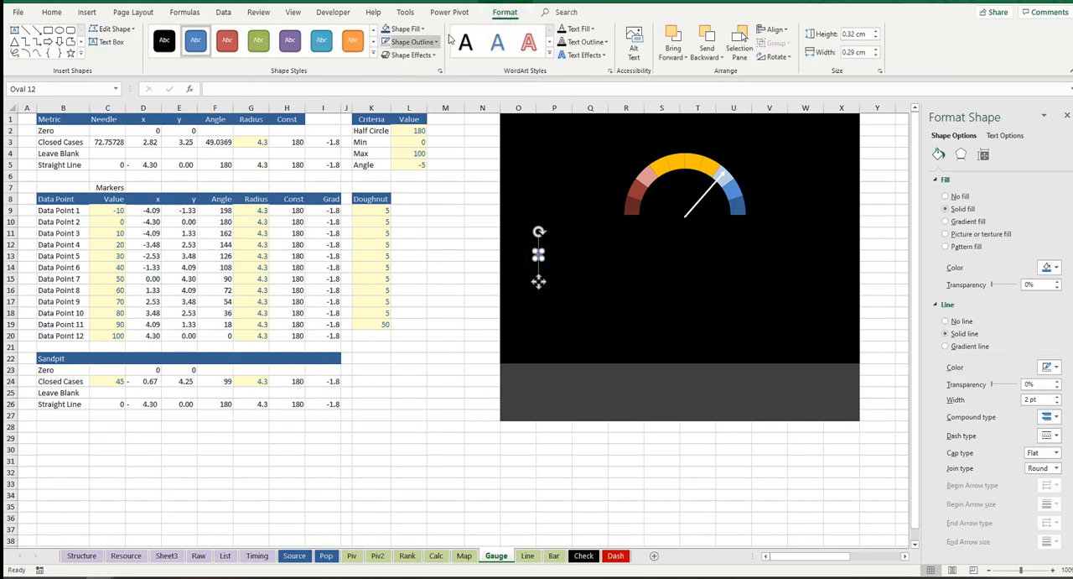
# Step: Remove the small oval's outline and fill the shape with white, keeping the oval selected
pyautogui.click(430, 44)
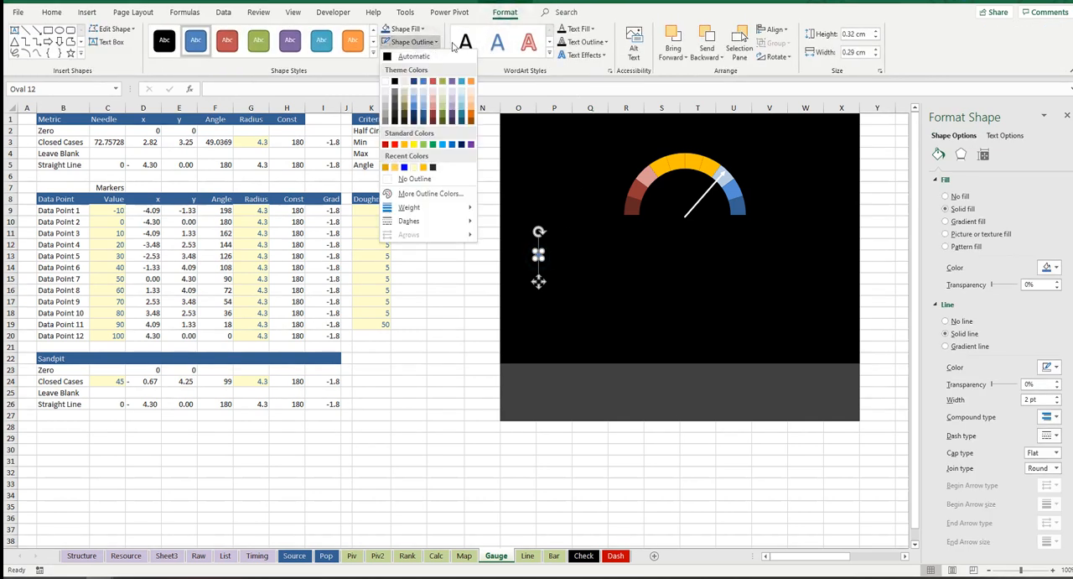
pyautogui.click(454, 176)
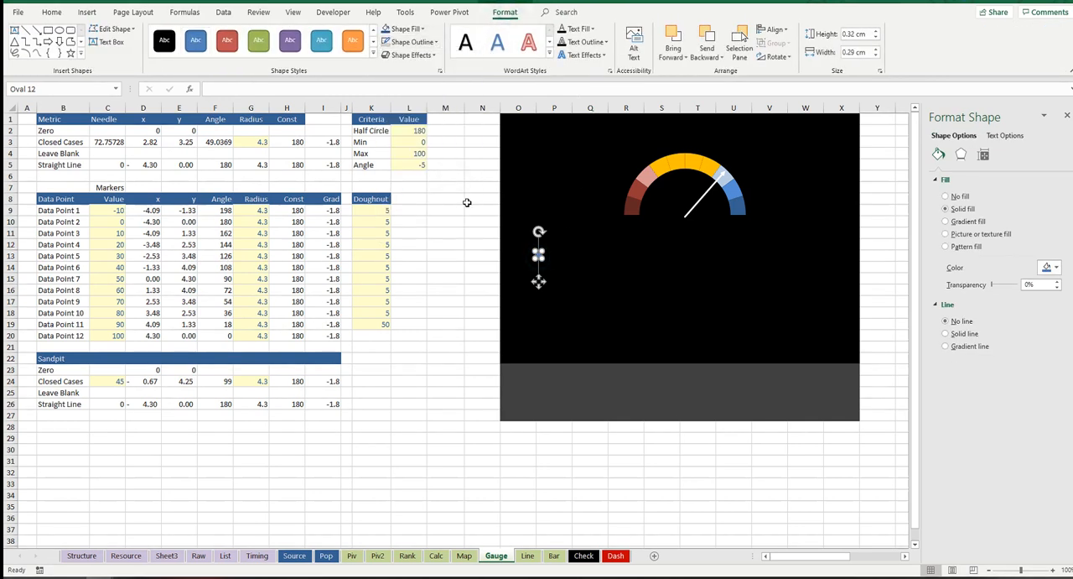
pyautogui.click(411, 28)
pyautogui.click(385, 69)
pyautogui.click(625, 308)
pyautogui.click(539, 257)
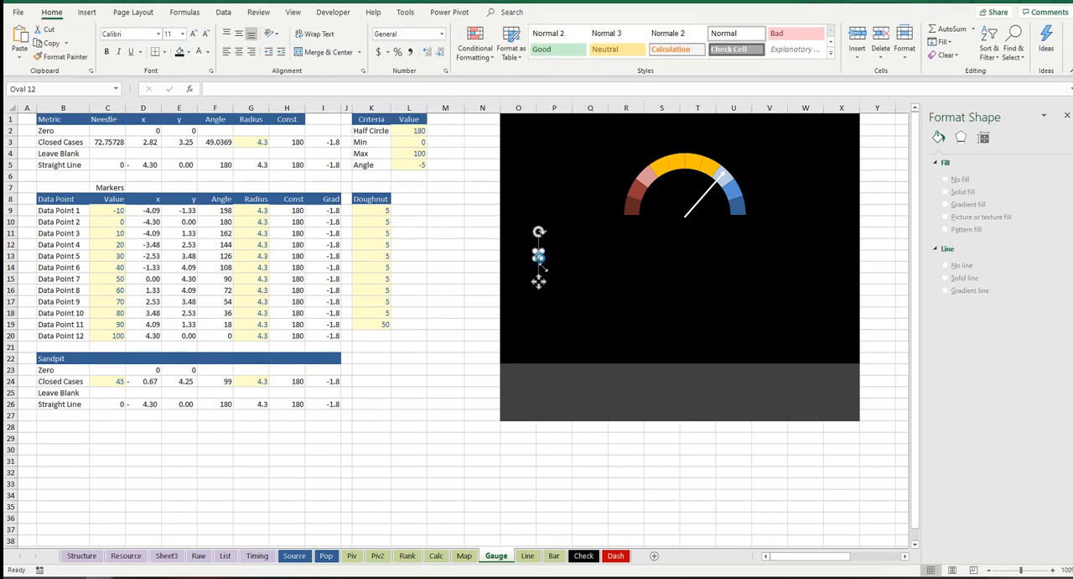
pyautogui.click(589, 268)
pyautogui.click(541, 255)
pyautogui.click(577, 292)
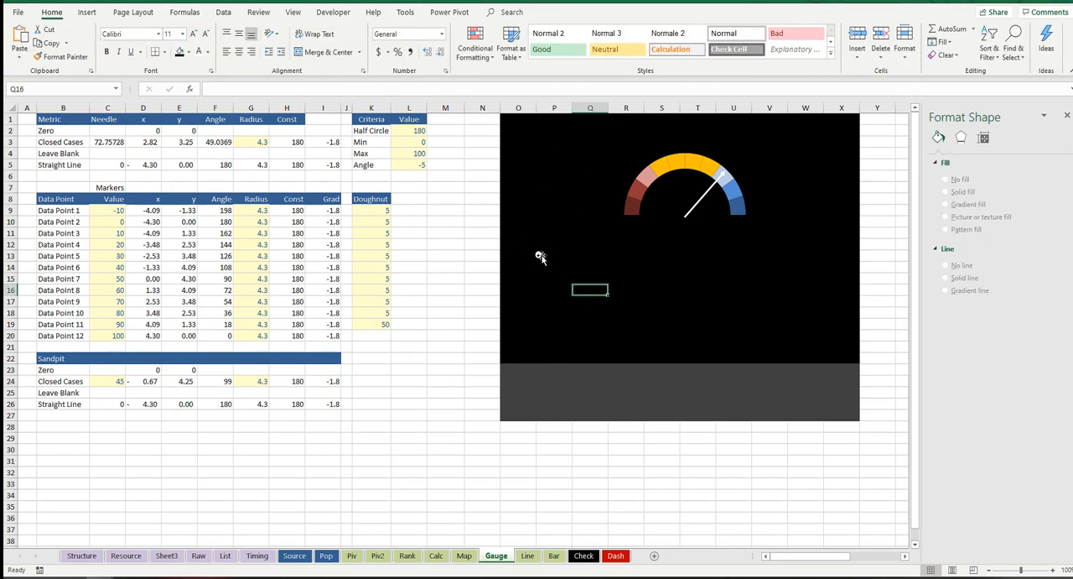
pyautogui.click(539, 254)
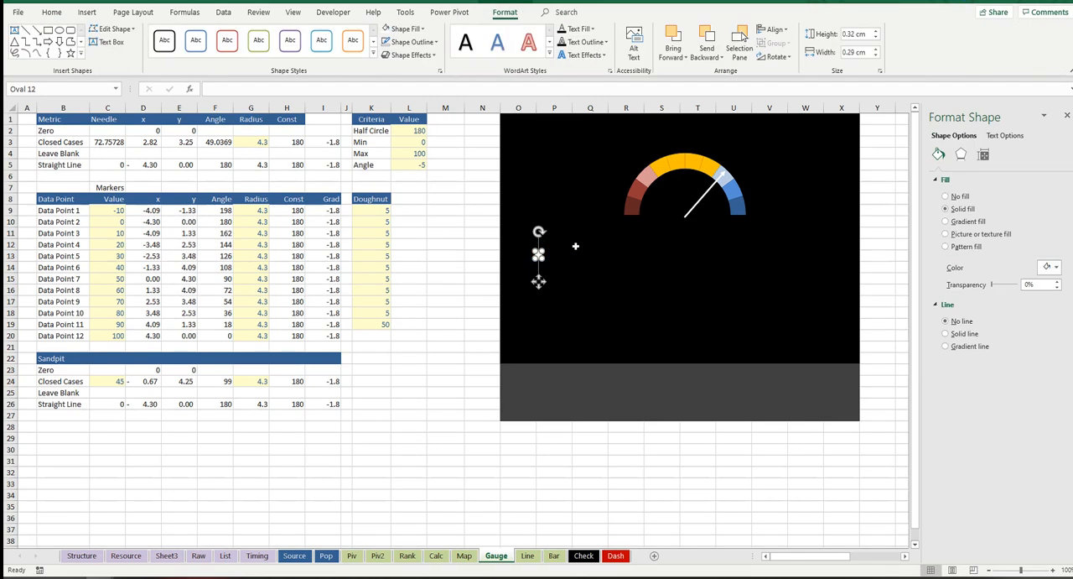
# Step: Apply the white oval as the marker of the needle series' centre data point, leaving the other points unchanged
pyautogui.click(686, 217)
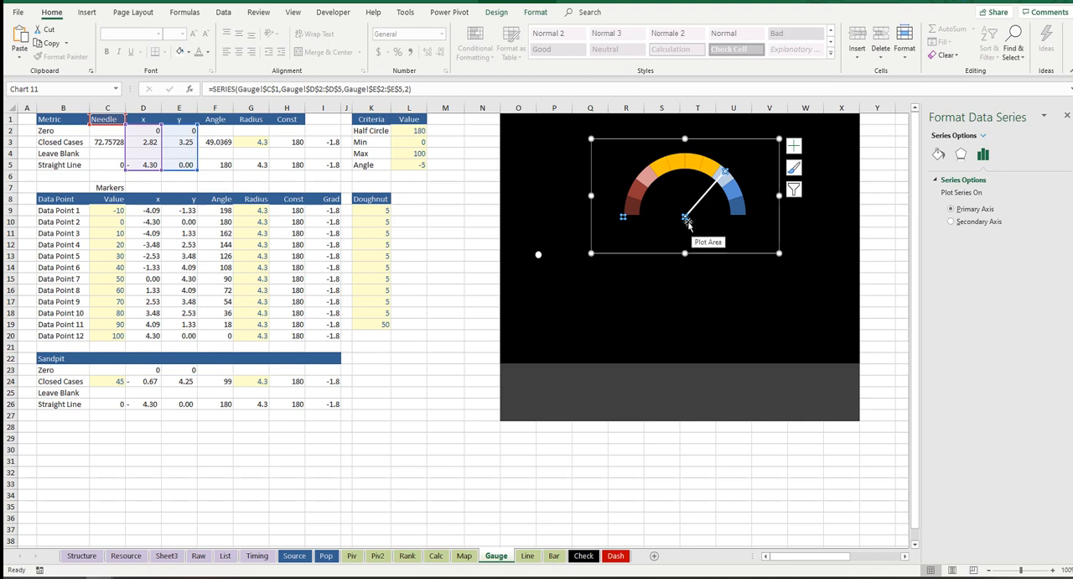
pyautogui.click(686, 218)
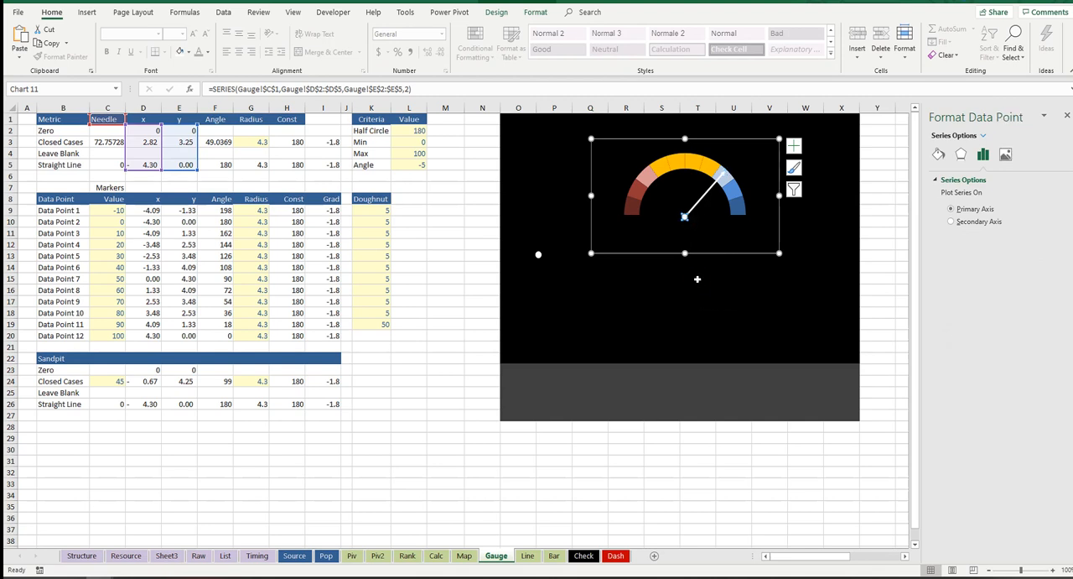
pyautogui.click(701, 289)
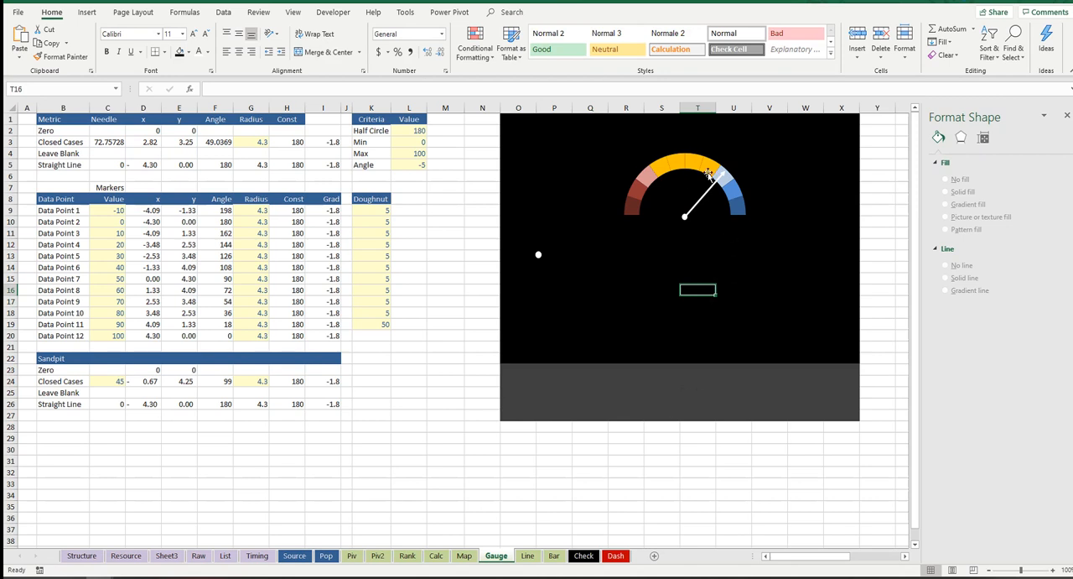
# Step: Select the needle scatter chart and the half-doughnut chart together and copy them
pyautogui.click(668, 165)
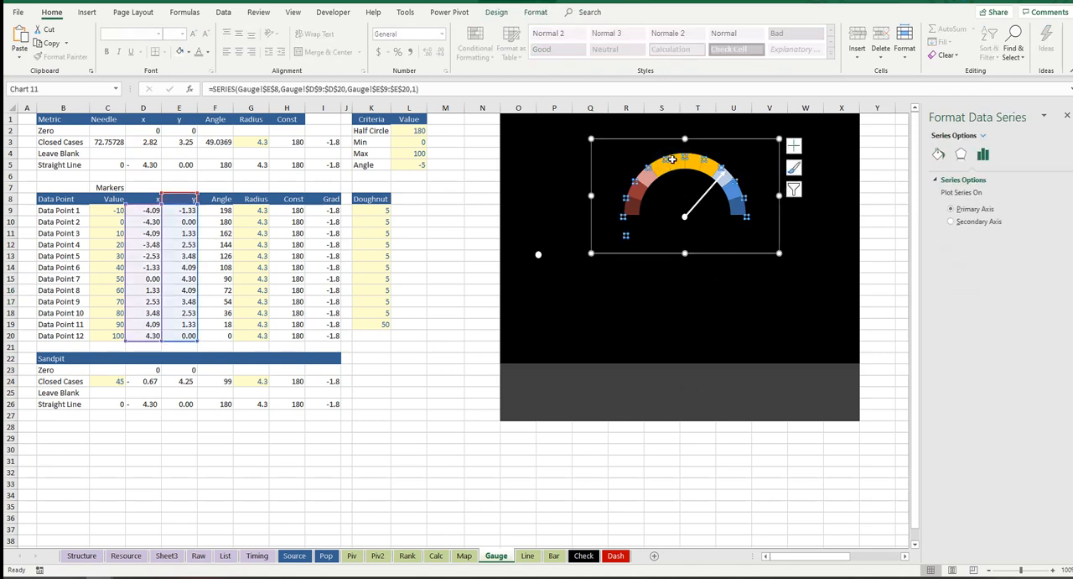
pyautogui.click(707, 233)
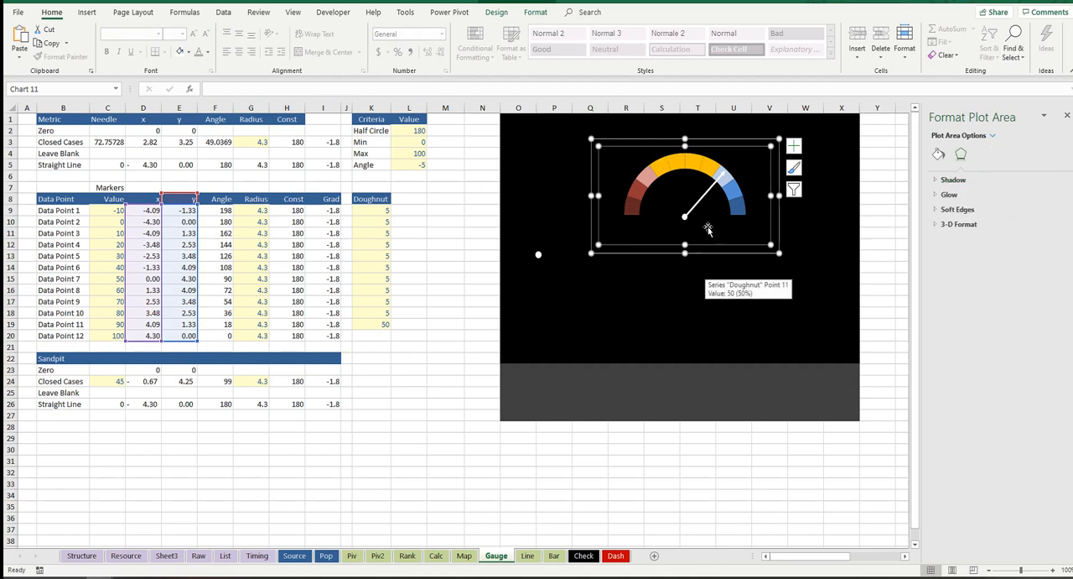
pyautogui.click(806, 209)
pyautogui.click(748, 180)
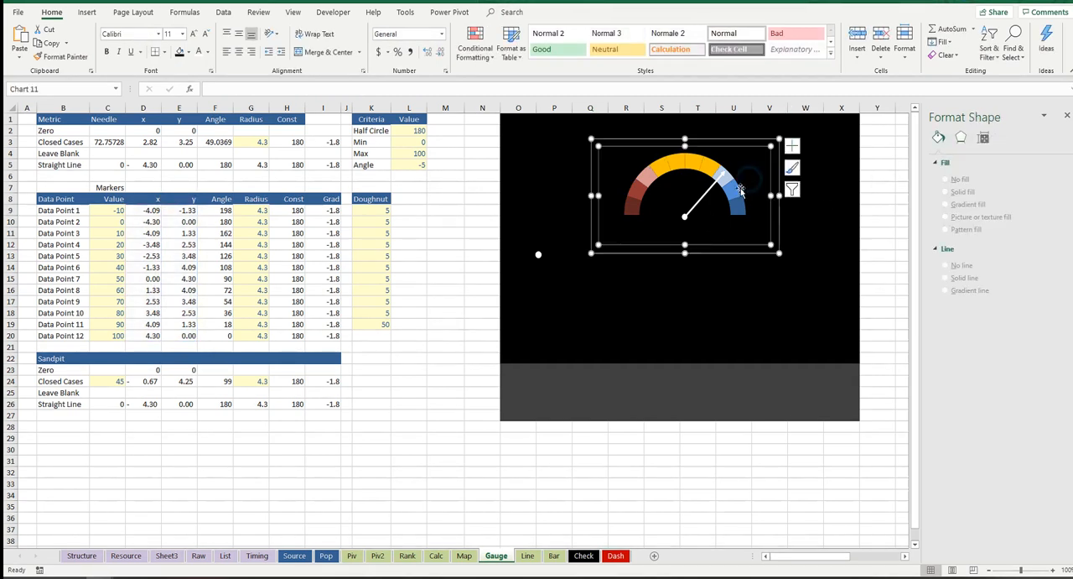
pyautogui.click(698, 267)
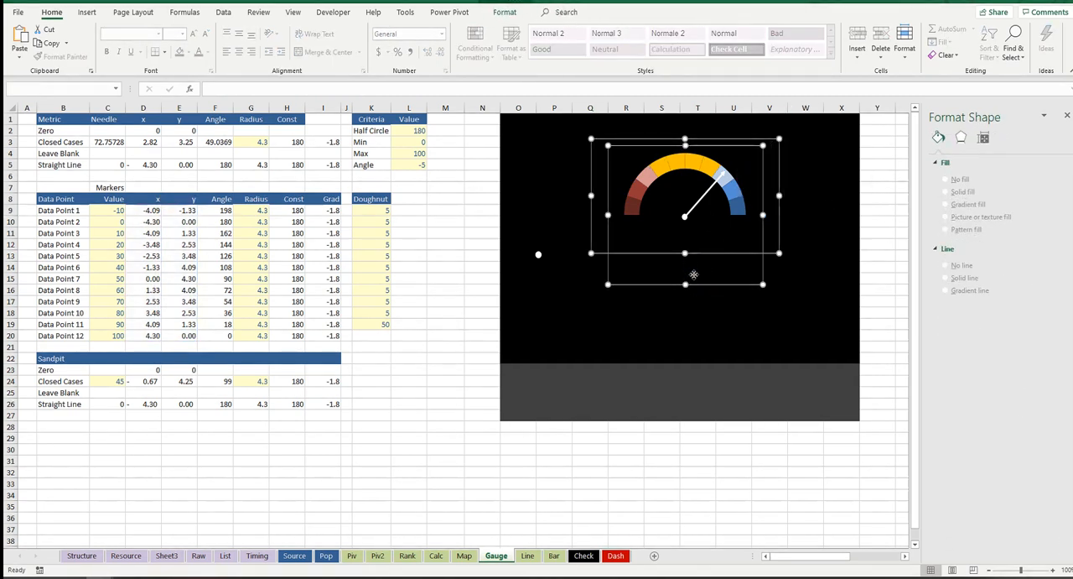
# Step: Paste the gauge charts onto the Dash sheet and position them in the Closed Cases panel above its footnote
pyautogui.click(616, 556)
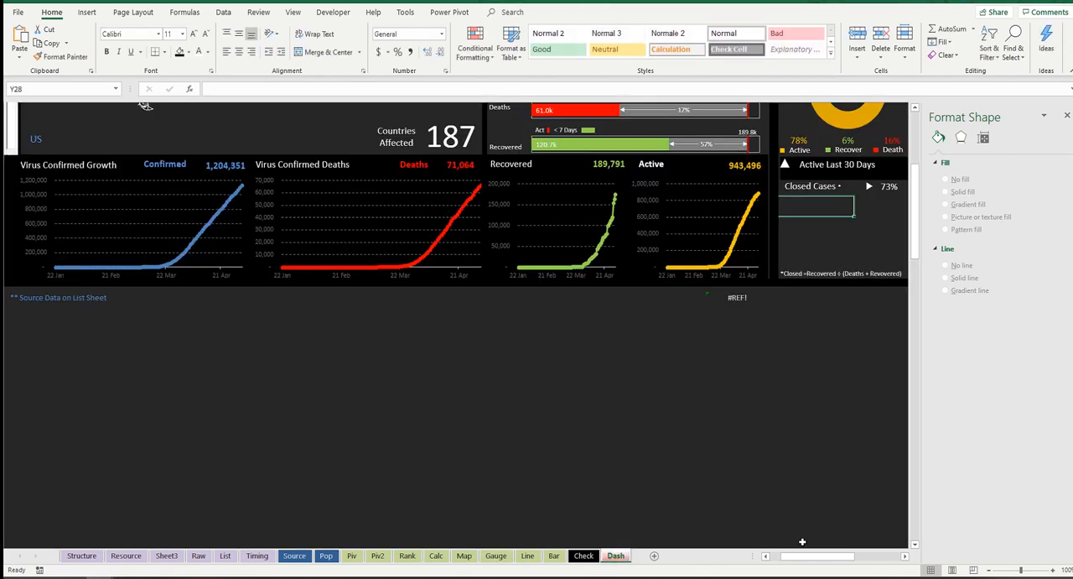
pyautogui.click(906, 556)
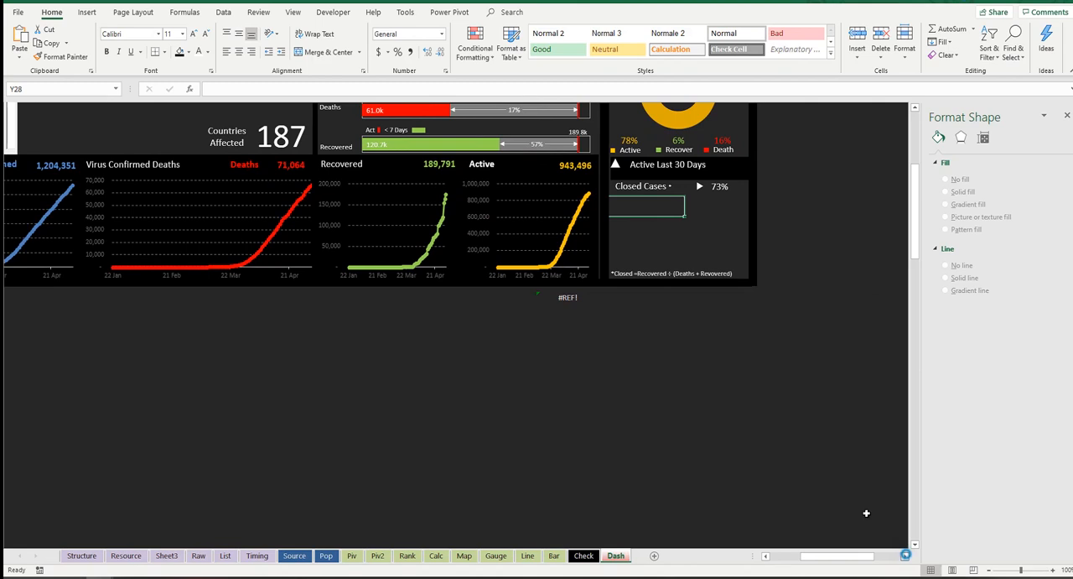
pyautogui.click(621, 309)
pyautogui.hotkey('ctrl', 'v')
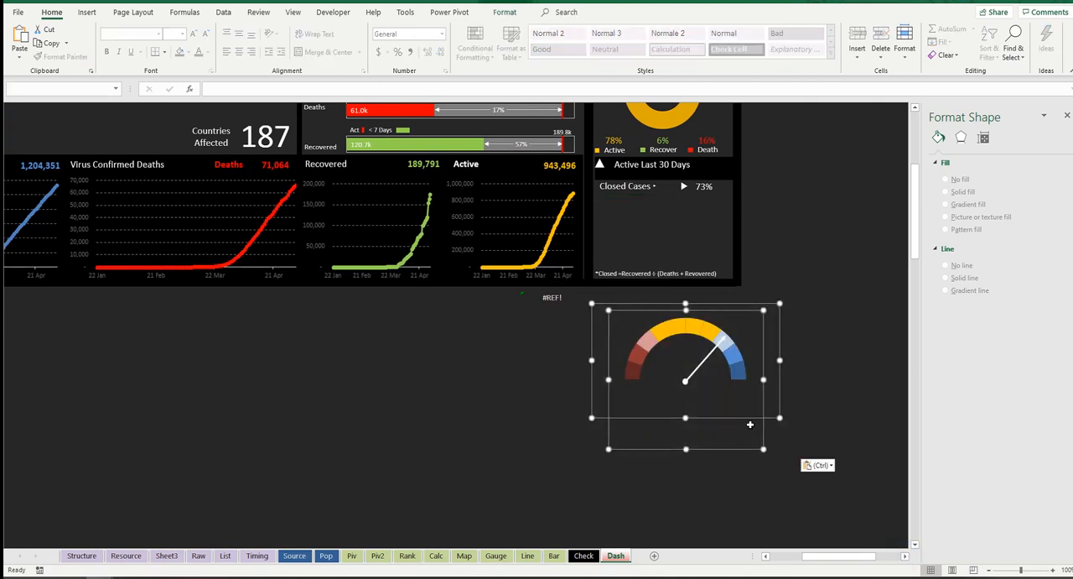
pyautogui.moveTo(744, 420); pyautogui.dragTo(721, 301)
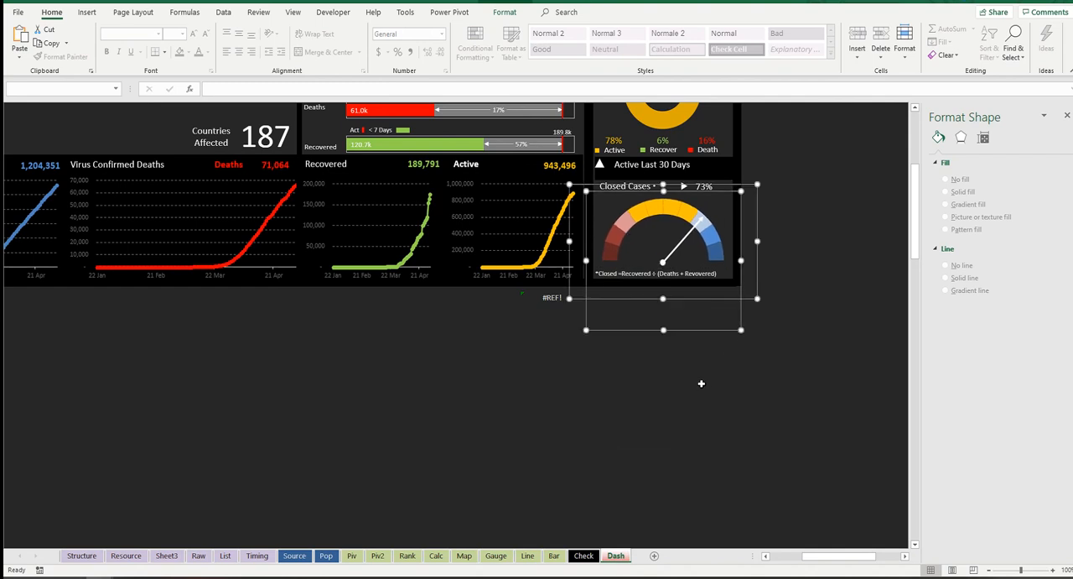
pyautogui.scroll(1, 701, 384)
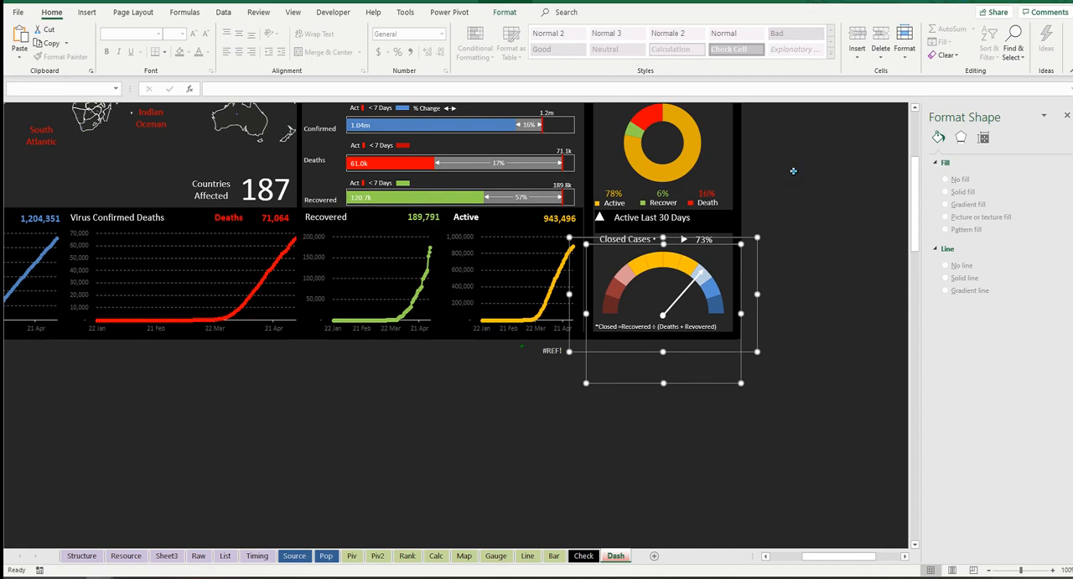
pyautogui.click(794, 170)
# Step: Close the Format Shape pane and collapse the ribbon to show the whole dashboard
pyautogui.scroll(2, 748, 268)
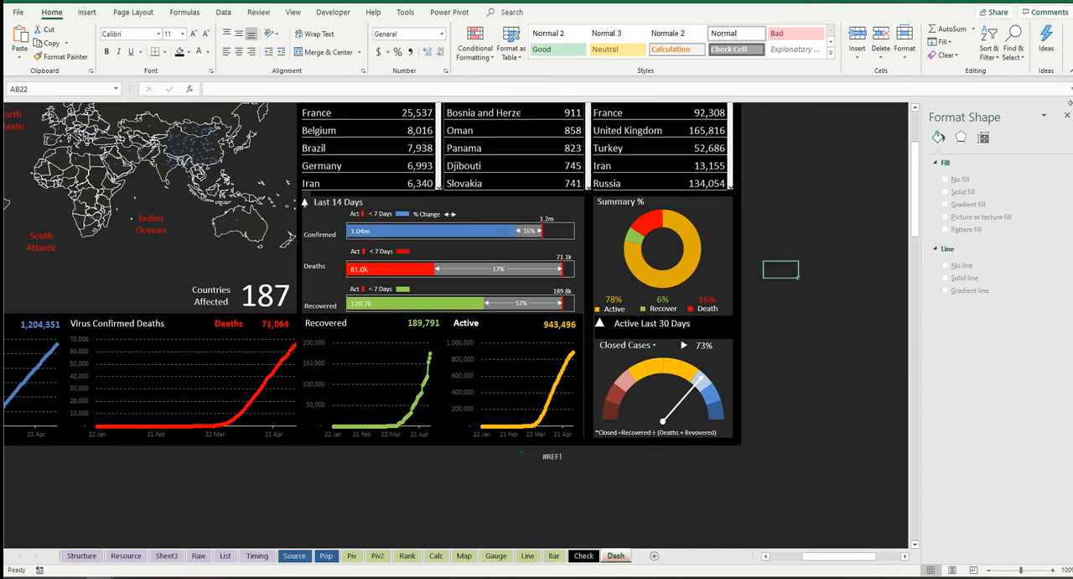
pyautogui.click(1066, 119)
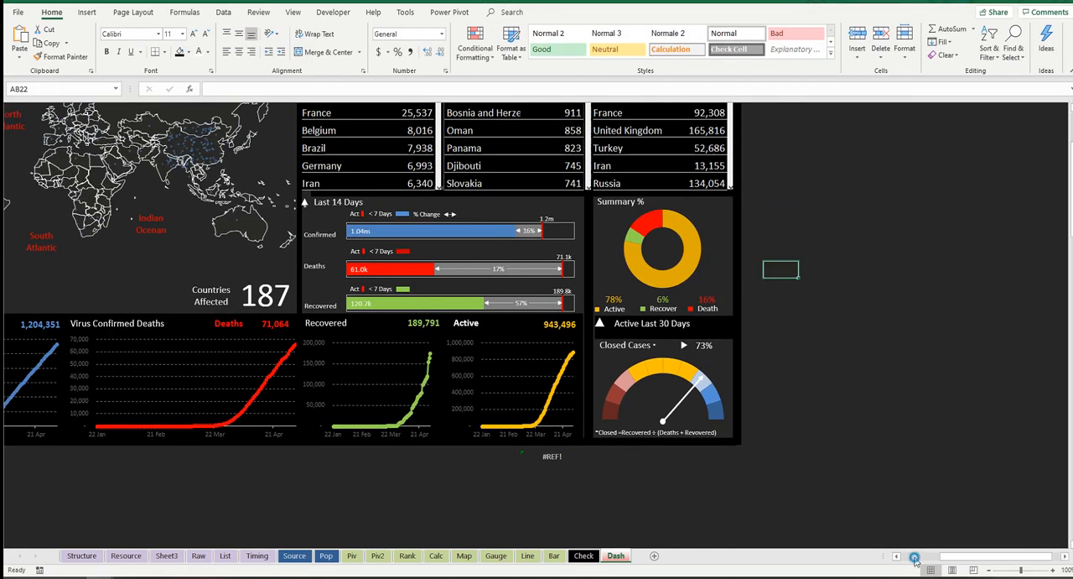
pyautogui.click(916, 561)
pyautogui.scroll(2, 914, 545)
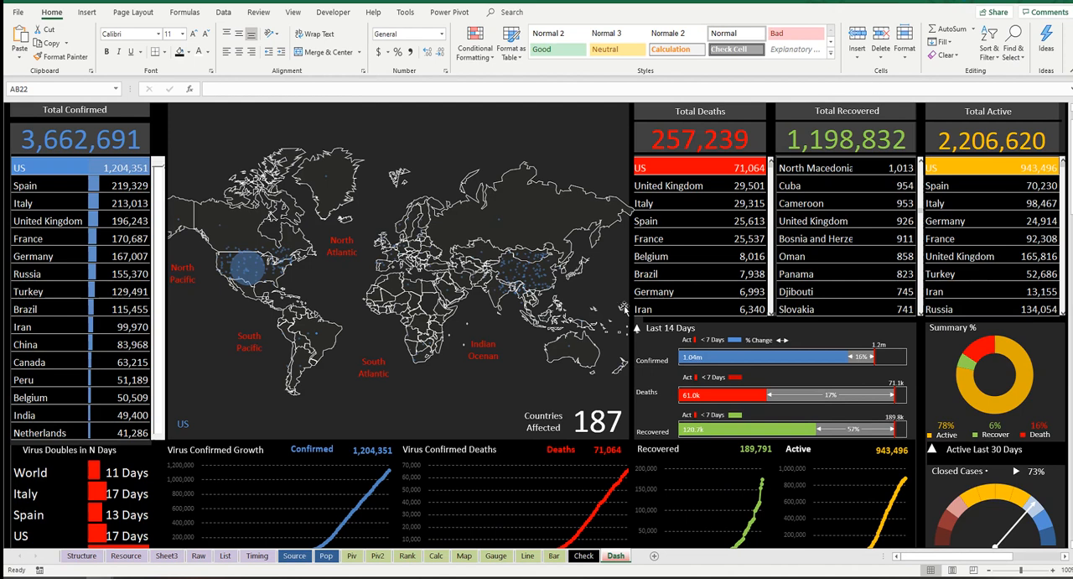
pyautogui.click(1068, 71)
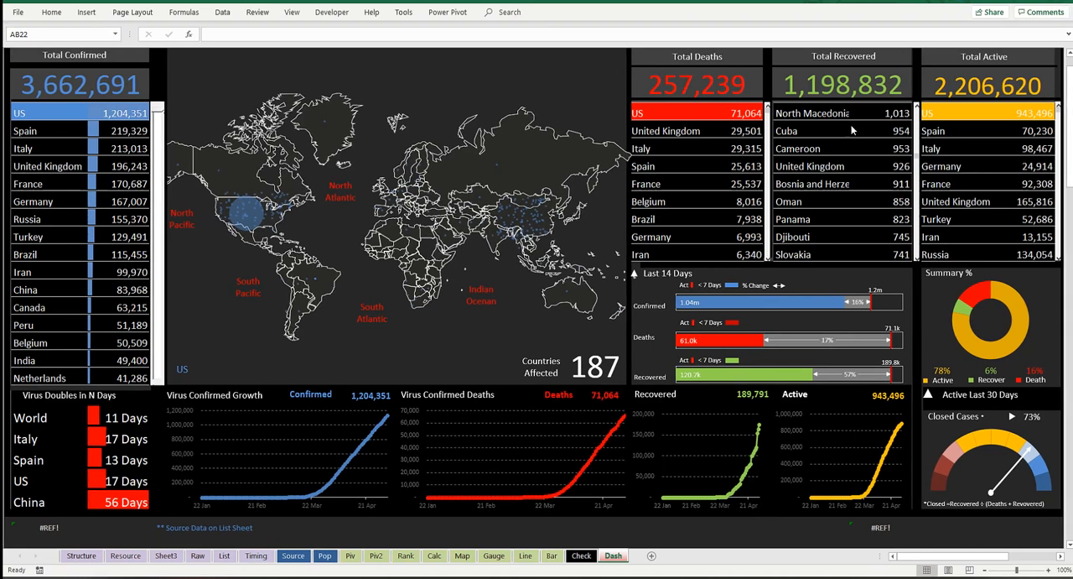
# Step: Examine the country cell B2 hidden beneath the logo at the top of the dashboard
pyautogui.scroll(1, 369, 192)
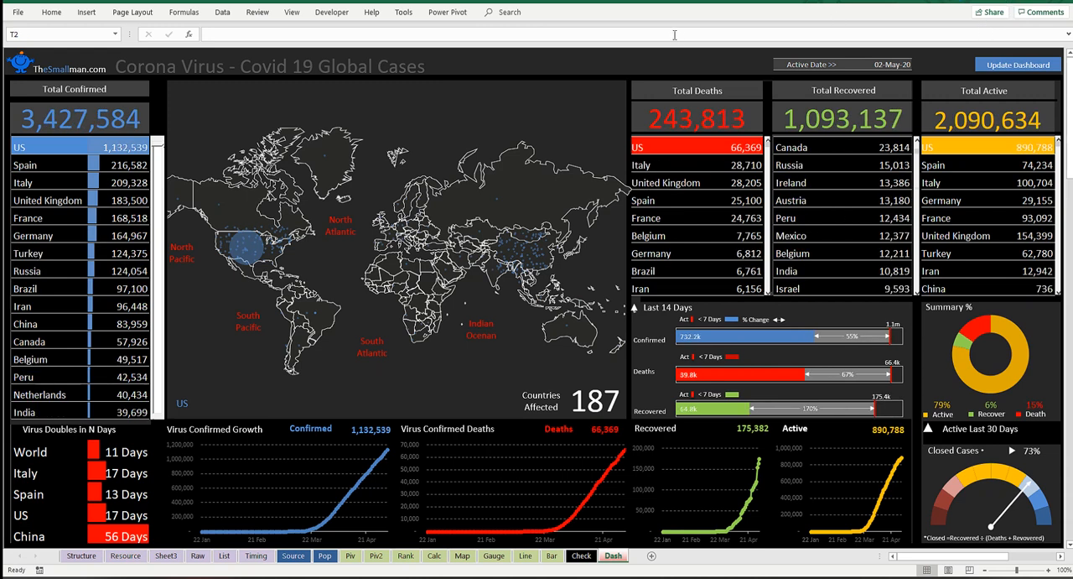
pyautogui.click(65, 52)
pyautogui.press('Down')
pyautogui.press('Up')
pyautogui.press('Down')
pyautogui.press('Up')
pyautogui.click(738, 65)
pyautogui.click(685, 64)
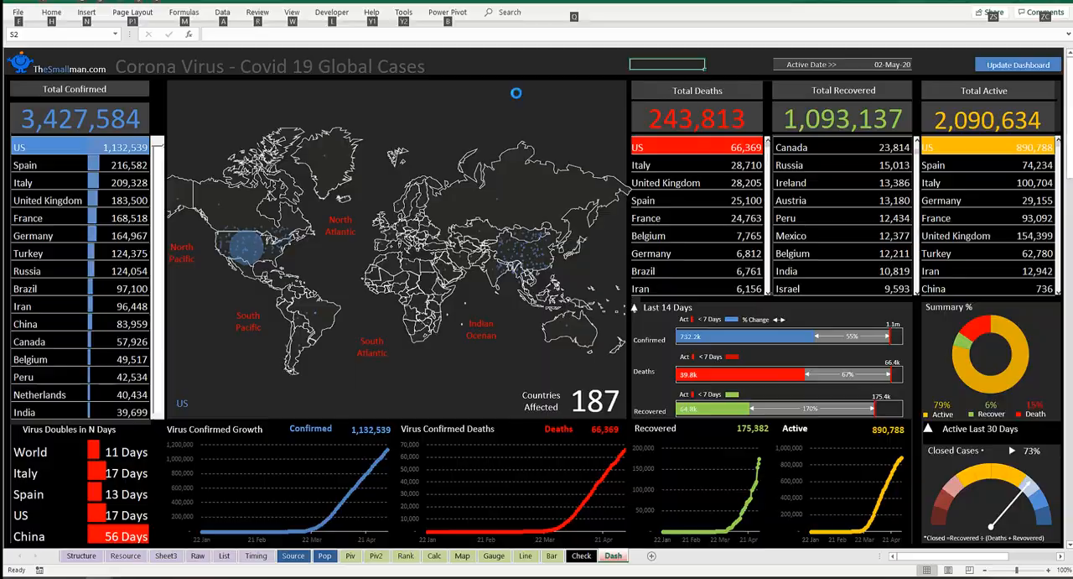
# Step: Switch to the Visual Basic editor and open the mdlColour module
pyautogui.hotkey('alt', 'F11')
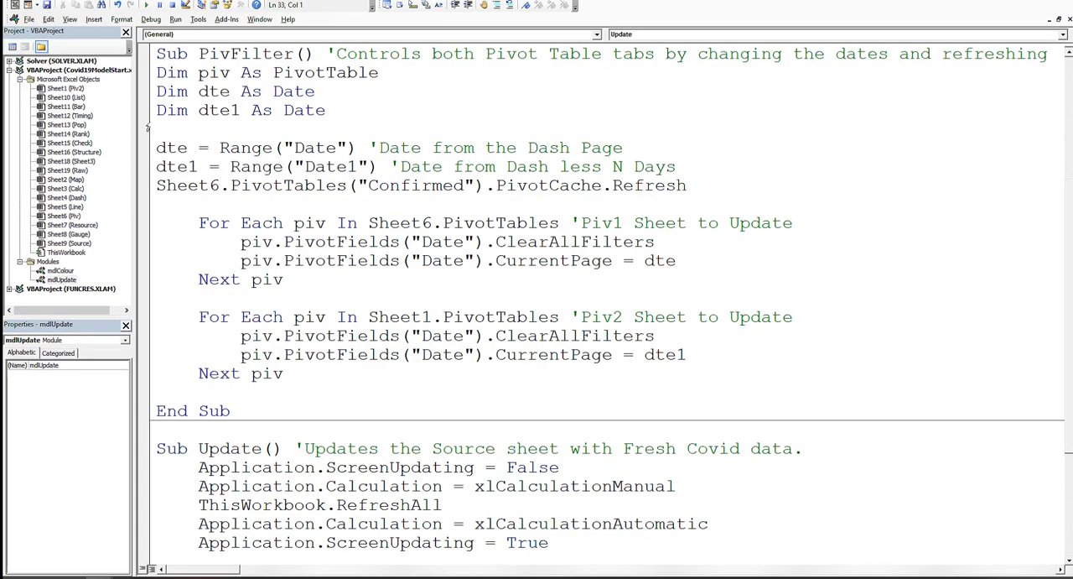
pyautogui.doubleClick(61, 271)
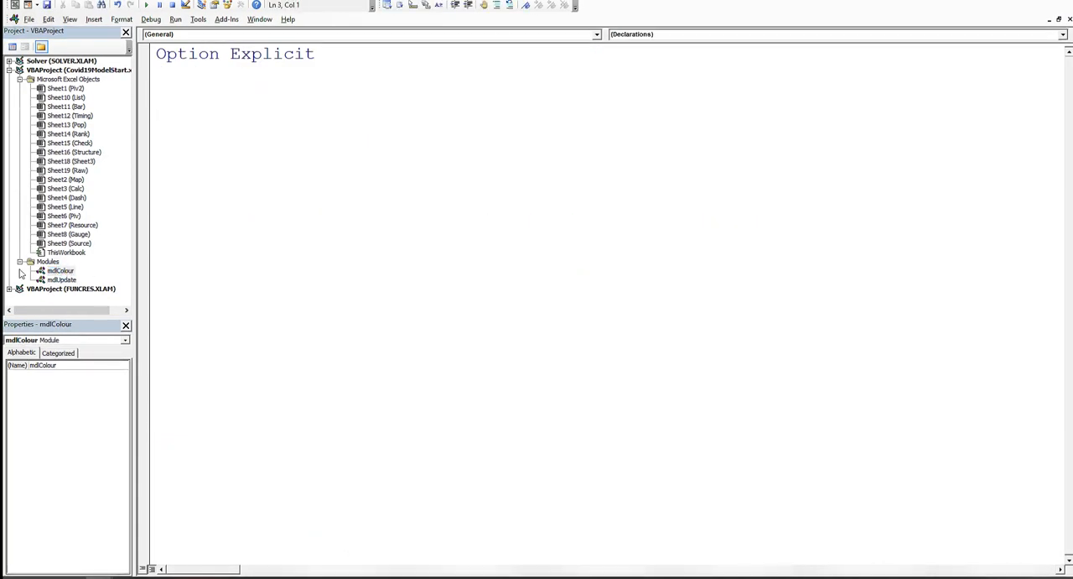
pyautogui.click(58, 271)
pyautogui.click(204, 89)
pyautogui.click(61, 270)
pyautogui.click(65, 271)
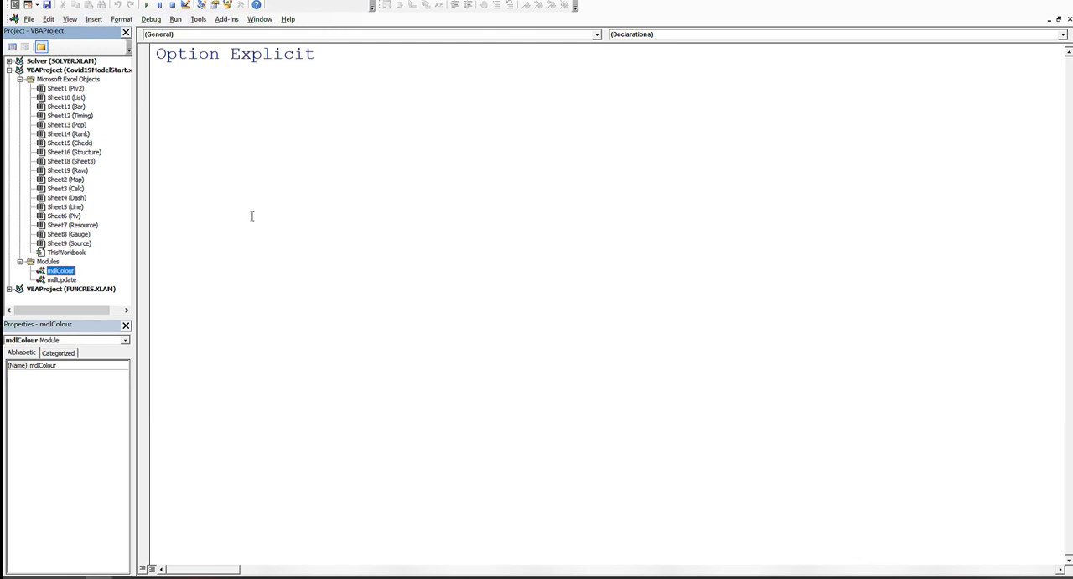
pyautogui.click(94, 20)
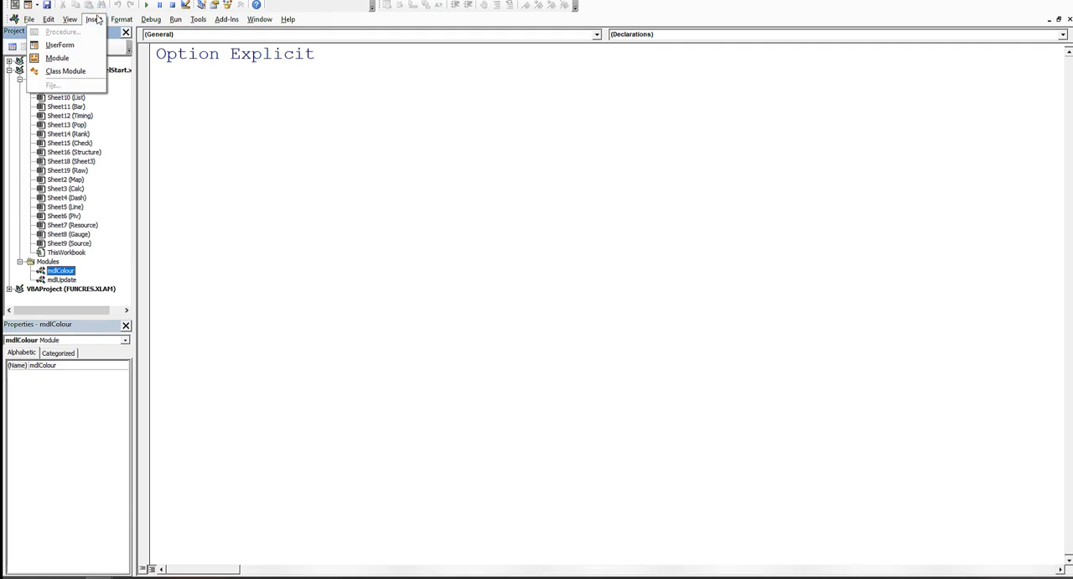
pyautogui.click(94, 20)
pyautogui.click(93, 20)
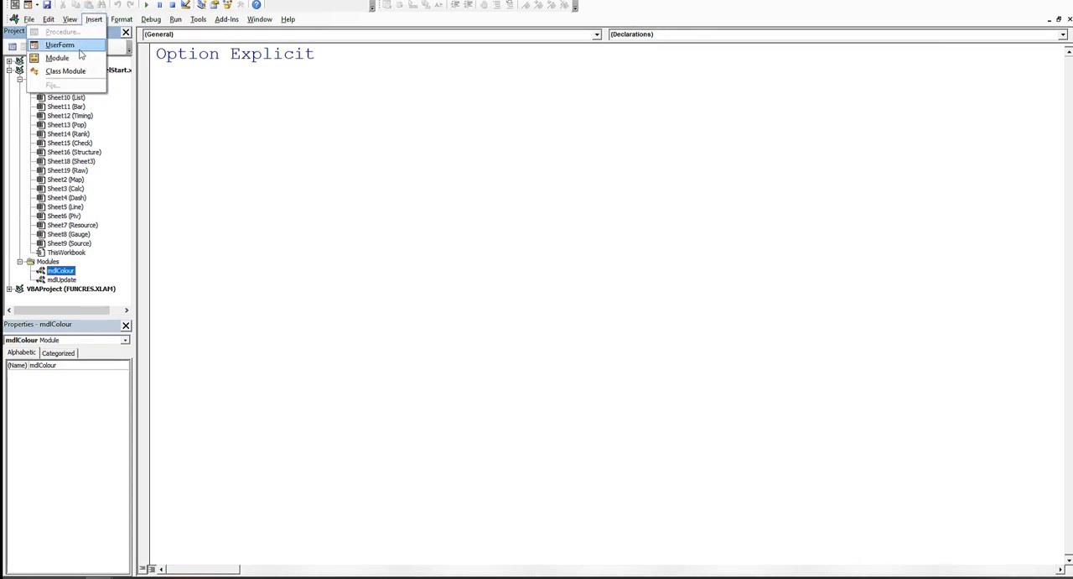
pyautogui.press('Right')
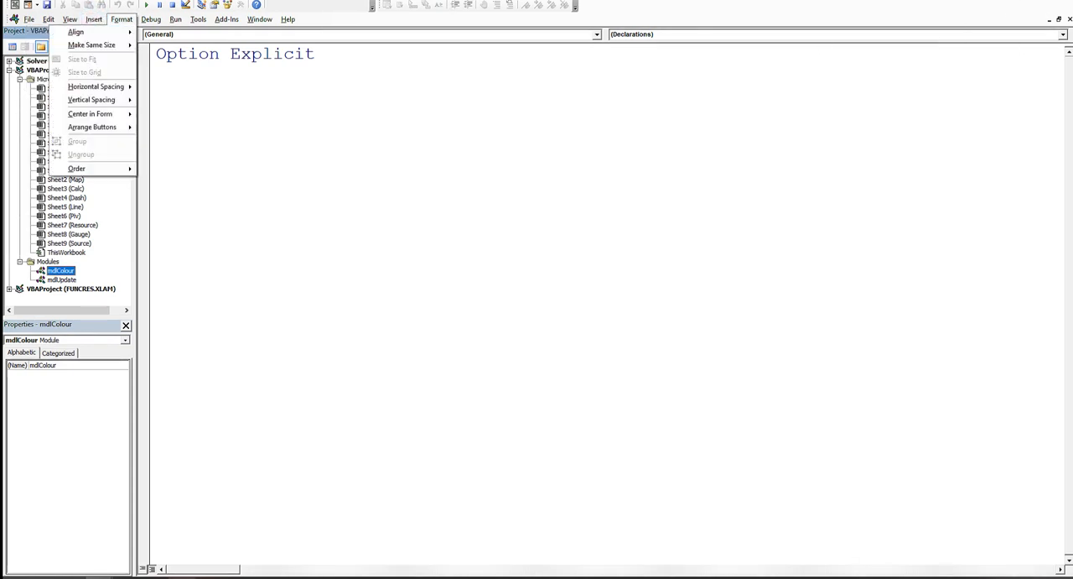
# Step: Add a public function named Nation to the mdlColour module and remove the surplus blank lines above it
pyautogui.click(394, 126)
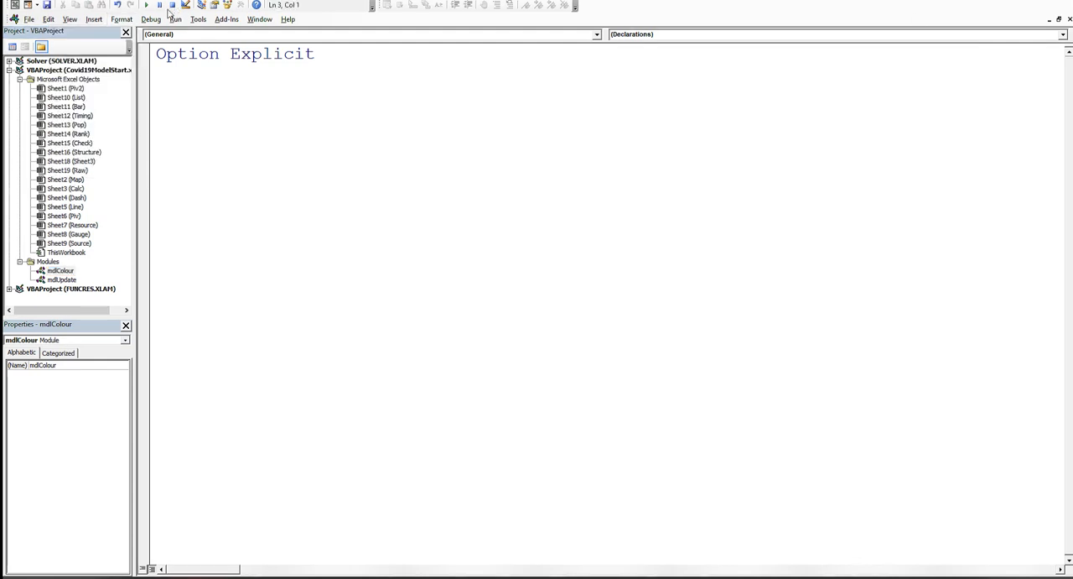
pyautogui.click(95, 19)
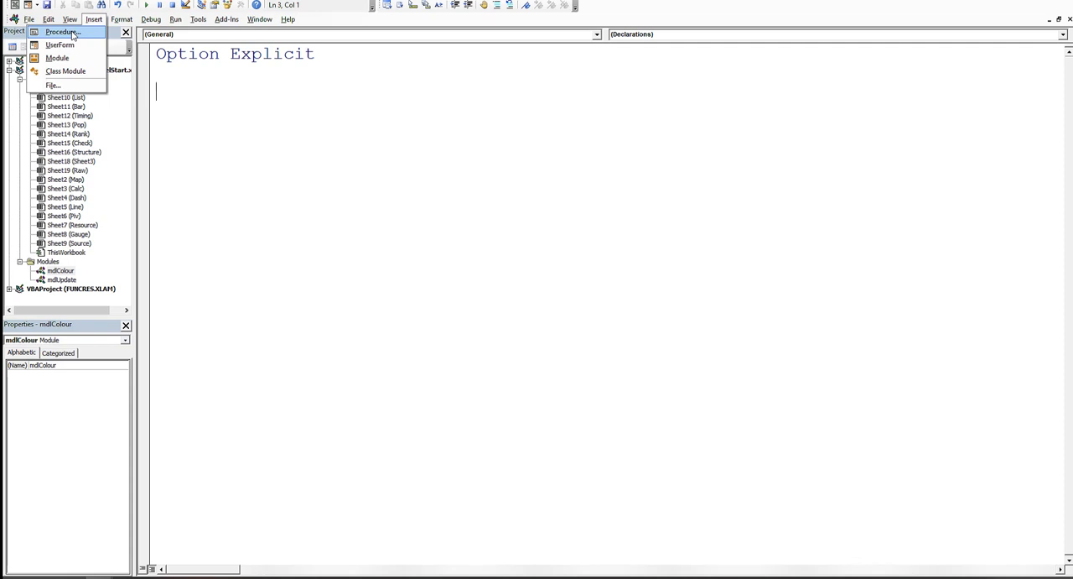
pyautogui.click(67, 32)
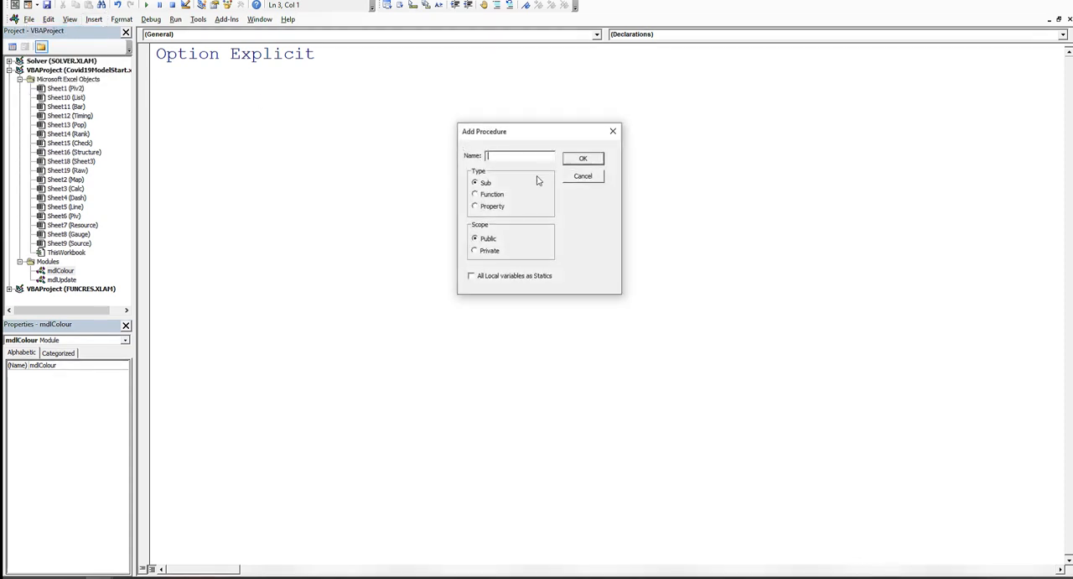
pyautogui.click(478, 195)
pyautogui.click(504, 154)
pyautogui.write('Nation')
pyautogui.click(583, 159)
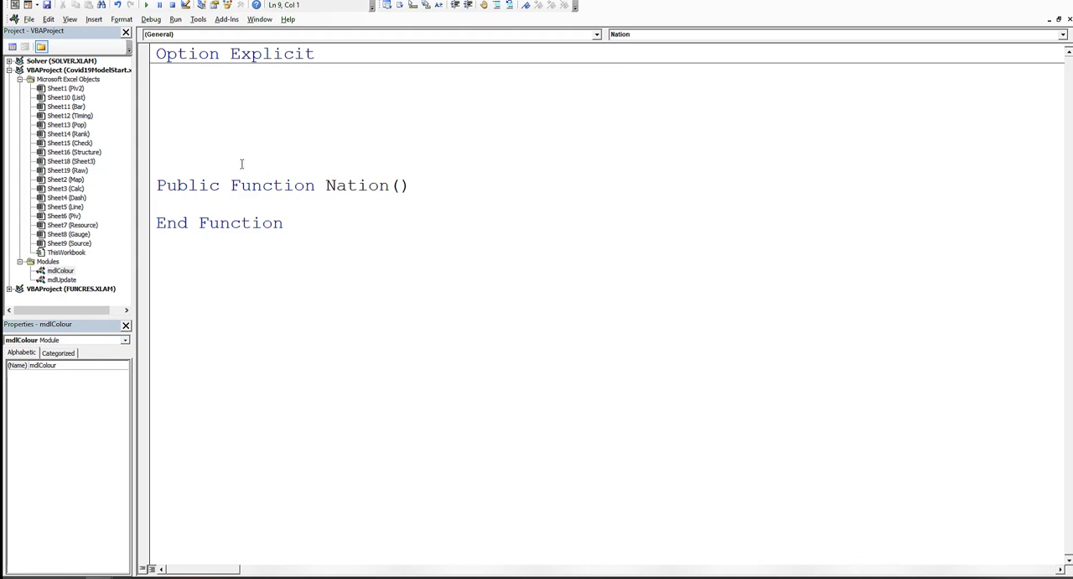
pyautogui.press('BackSpace')
pyautogui.press('BackSpace')
pyautogui.press('BackSpace')
pyautogui.press('BackSpace')
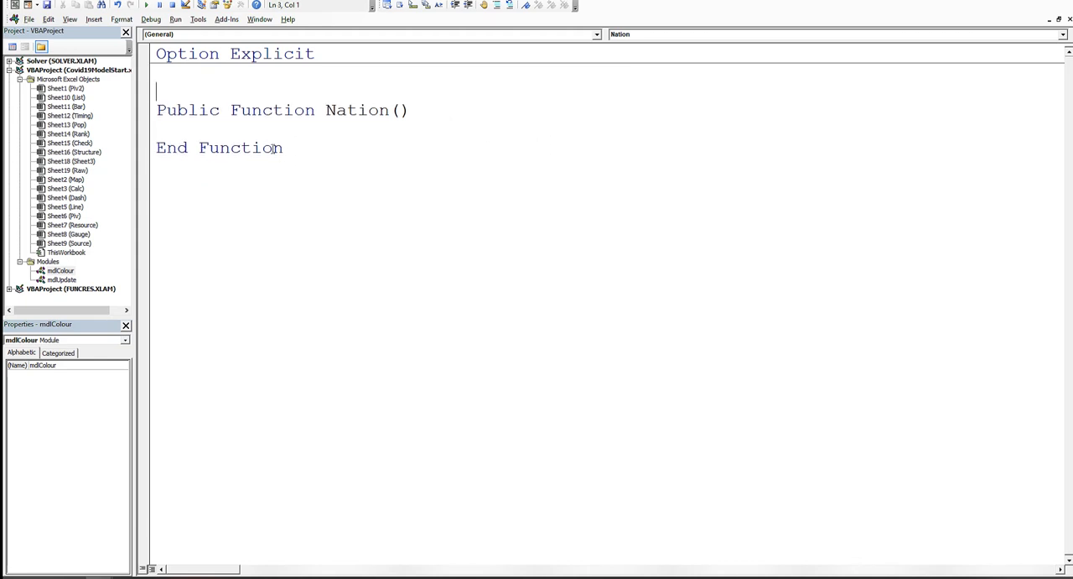
# Step: Declare the argument rng As Range for the Nation function
pyautogui.click(402, 110)
pyautogui.write('rng as range')
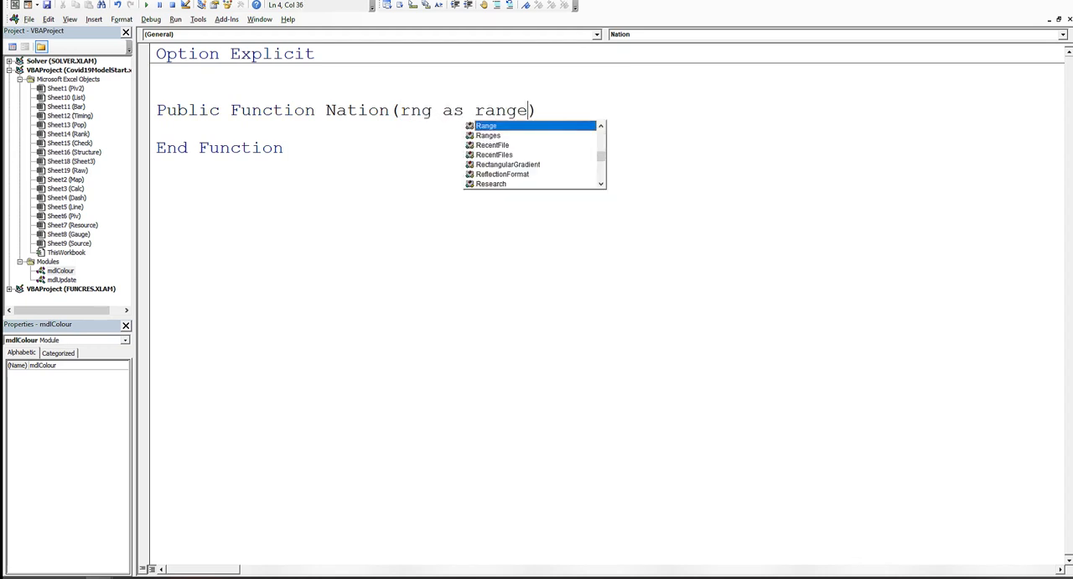
pyautogui.press('Return')
# Step: Fill the Nation function's body with an indented line that assigns the argument to cell B2: [B2] = rng
pyautogui.press('Tab')
pyautogui.write('[')
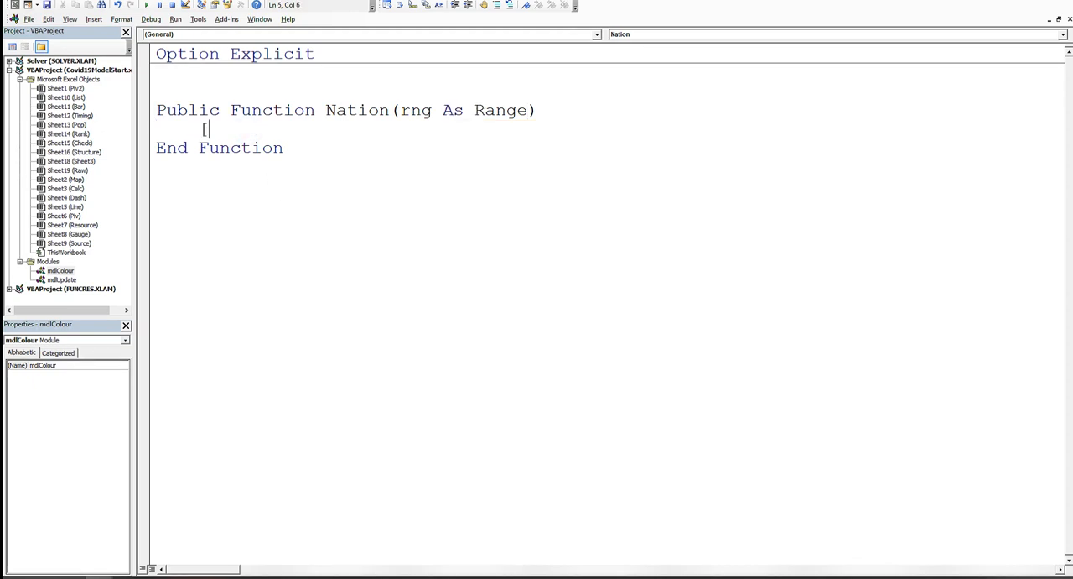
pyautogui.write('B2] = rng')
# Step: Remove the surplus blank line above the Nation function and look over its finished code
pyautogui.click(299, 150)
pyautogui.moveTo(303, 149); pyautogui.dragTo(151, 110)
pyautogui.click(338, 111)
pyautogui.click(311, 143)
pyautogui.click(207, 92)
pyautogui.press('BackSpace')
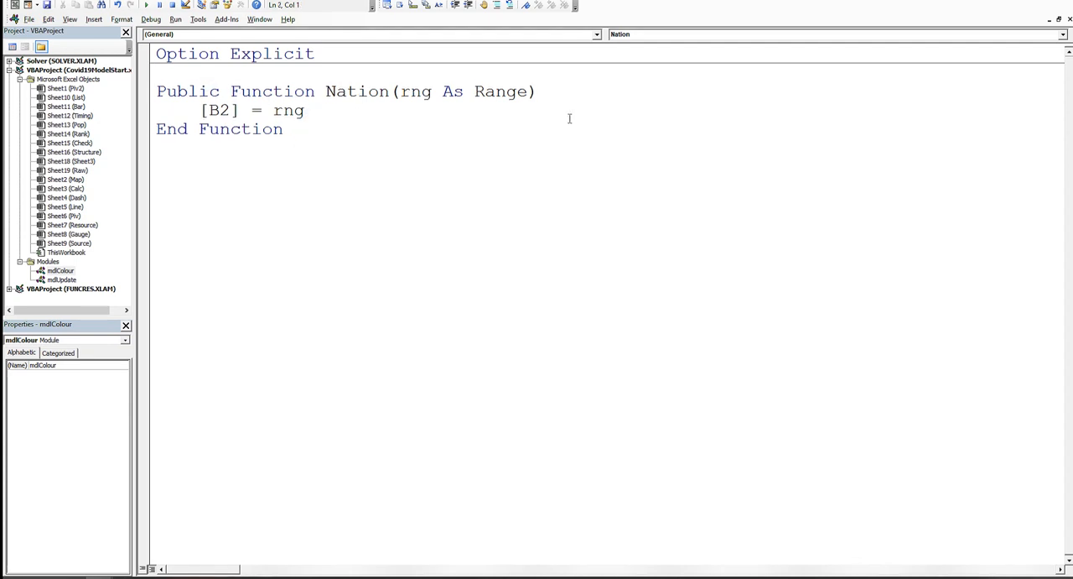
pyautogui.moveTo(365, 126); pyautogui.dragTo(89, 95)
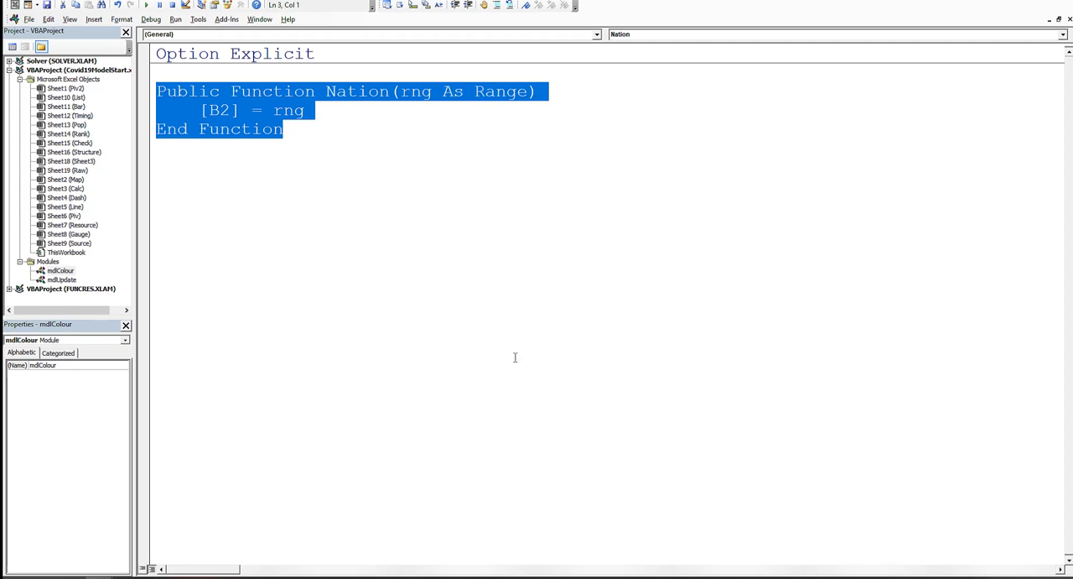
pyautogui.moveTo(181, 578)
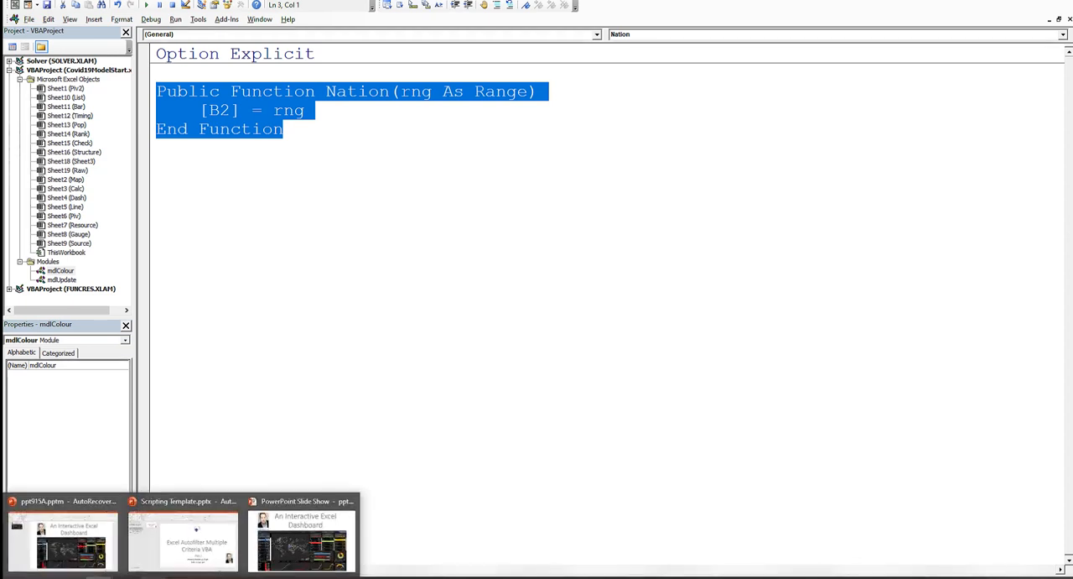
pyautogui.click(384, 340)
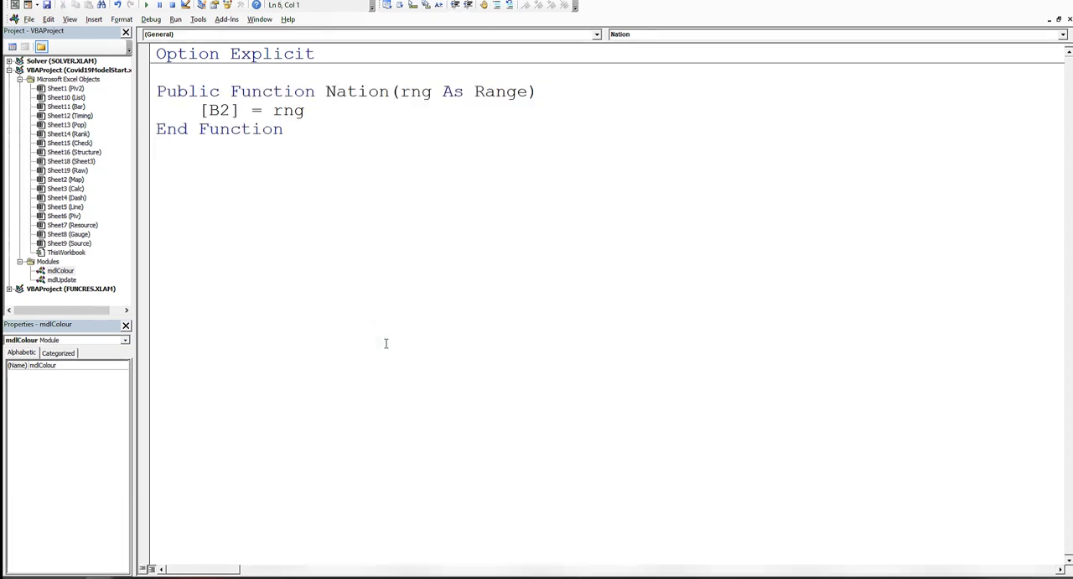
# Step: Switch back to the dashboard and check in empty cell O6 whether Nation is offered as a worksheet function, without keeping the entry
pyautogui.hotkey('alt', 'F11')
pyautogui.click(528, 102)
pyautogui.write('=')
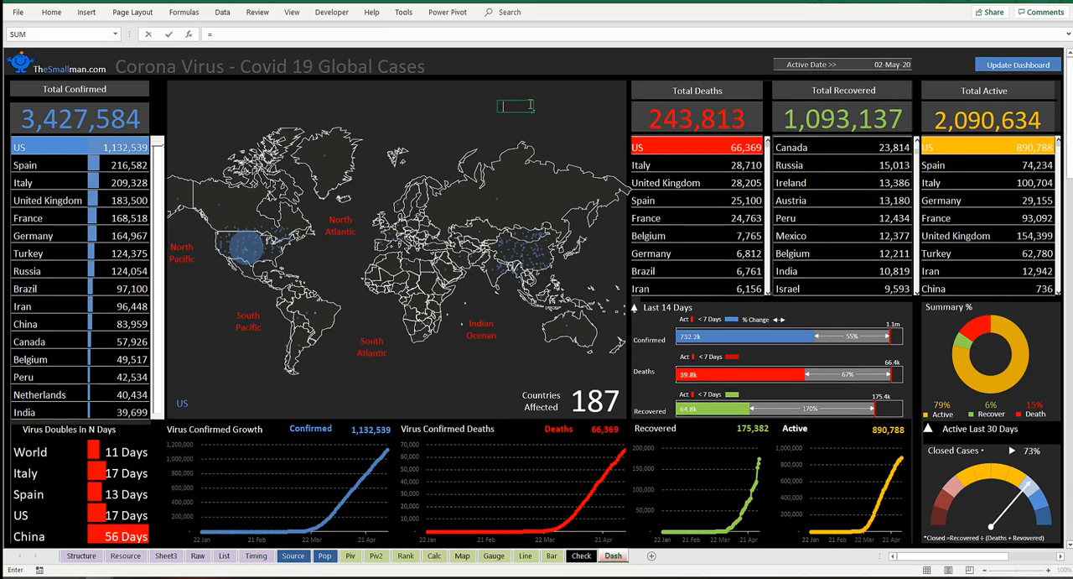
pyautogui.write('na')
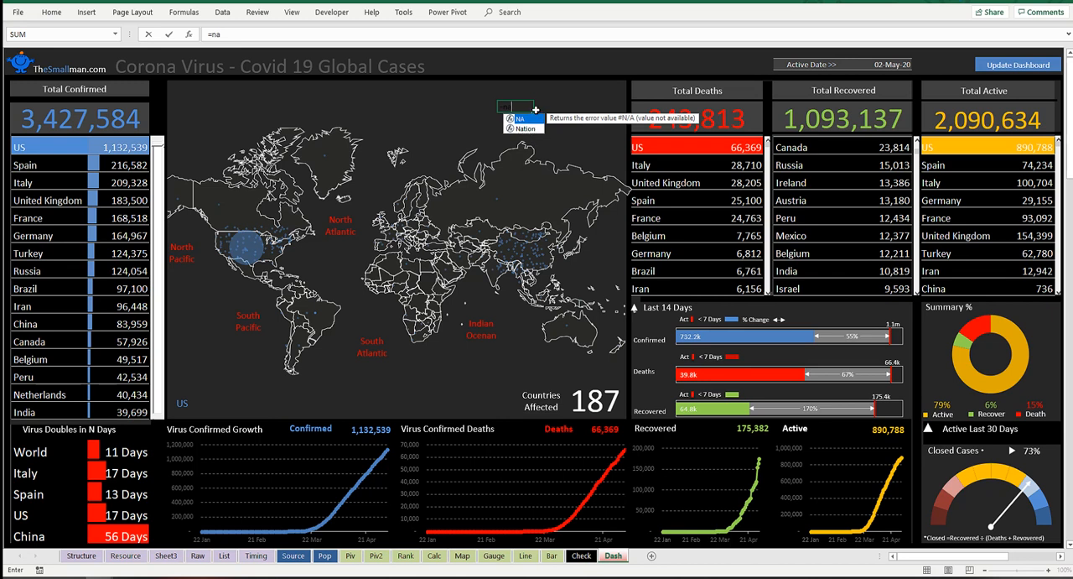
pyautogui.press('Return')
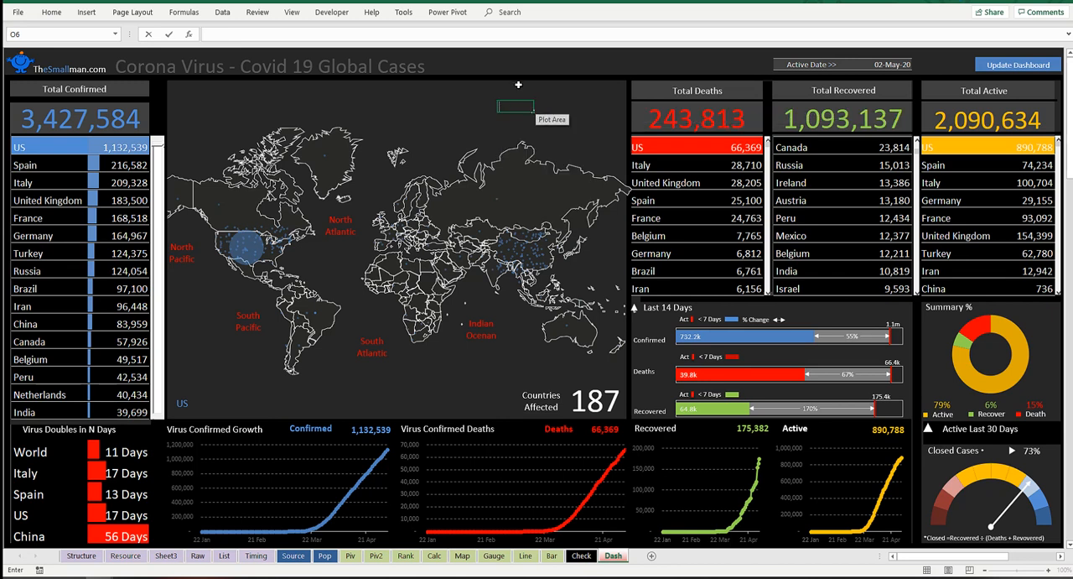
pyautogui.click(511, 88)
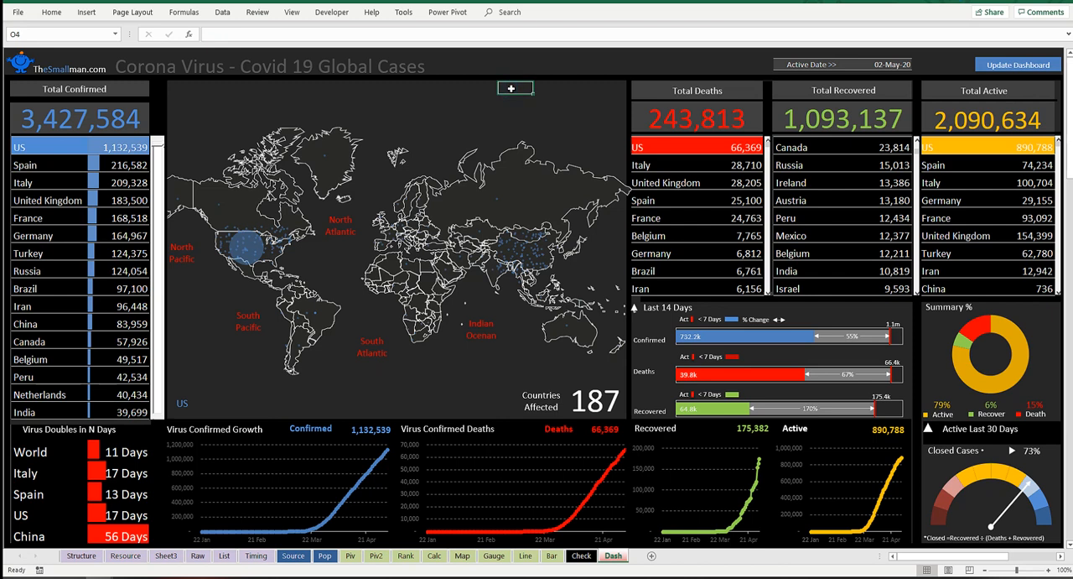
# Step: Start replacing the formula in cell B9, the first country under Total Confirmed, with =IFERROR(HYPERLINK(Nation(
pyautogui.click(49, 146)
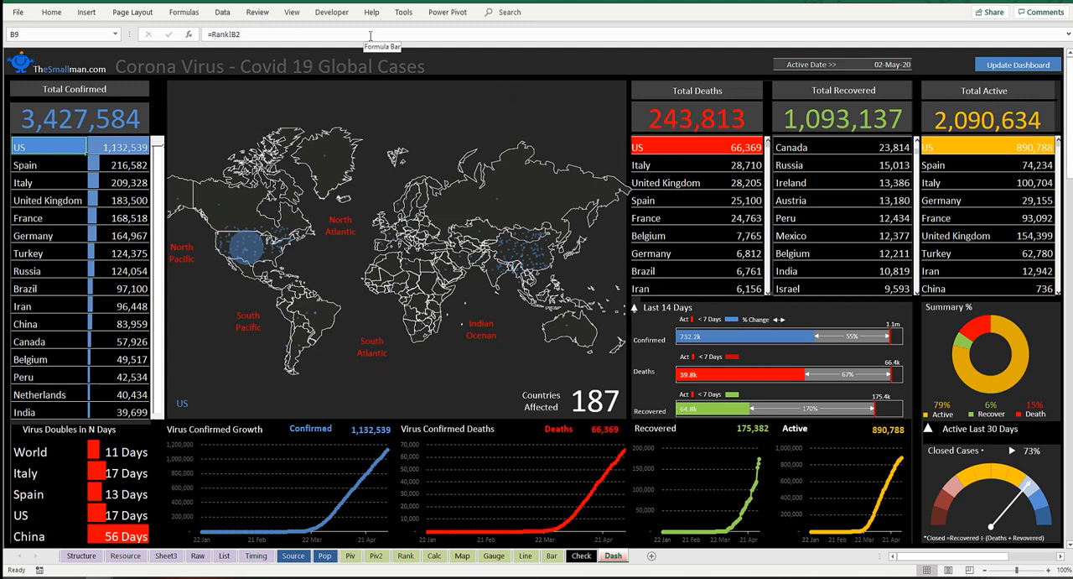
pyautogui.write('if')
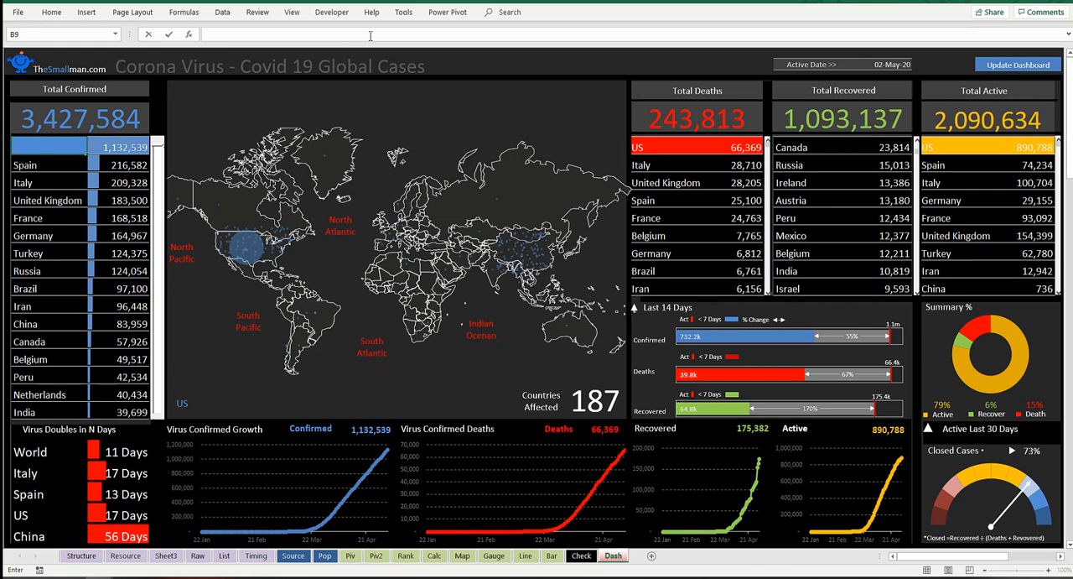
pyautogui.write('if')
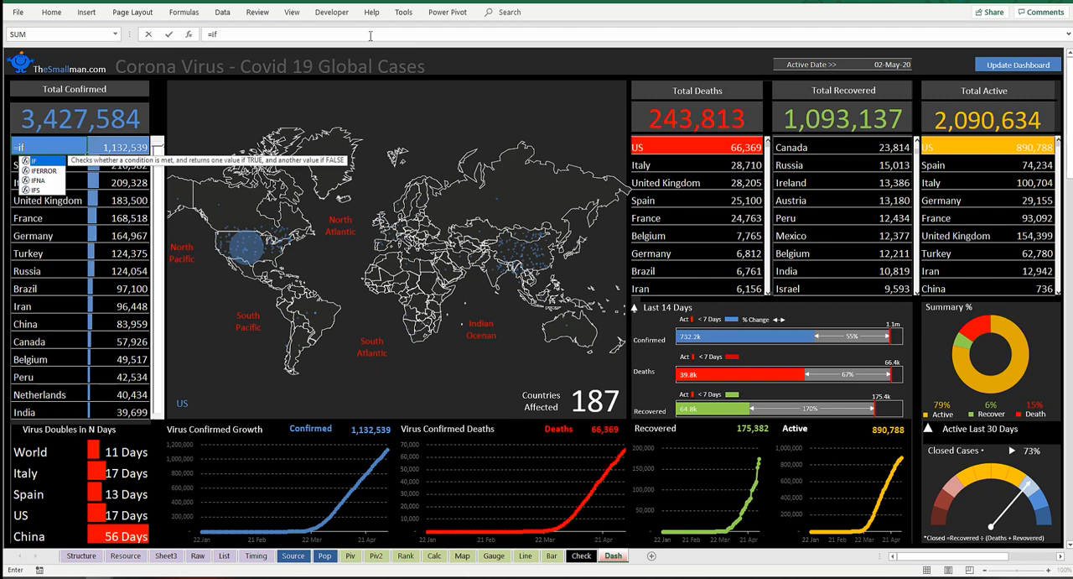
pyautogui.write('error(')
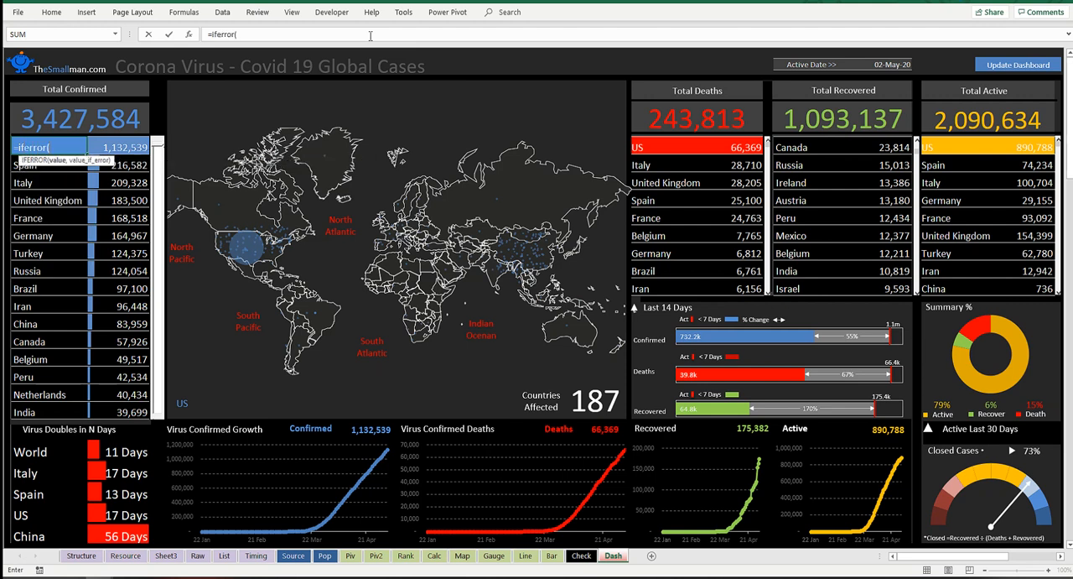
pyautogui.write('hy')
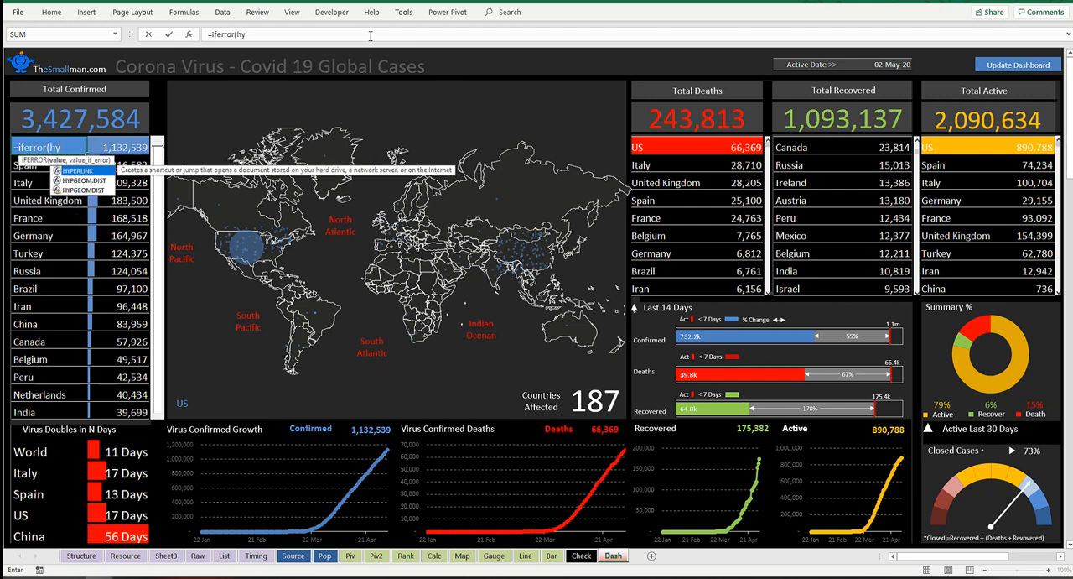
pyautogui.press('Tab')
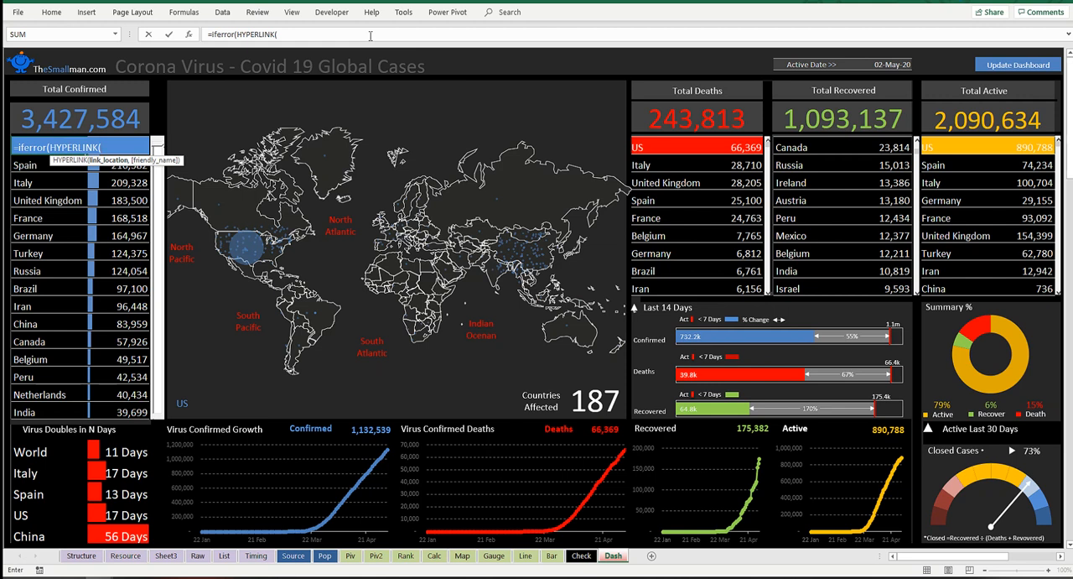
pyautogui.write('na')
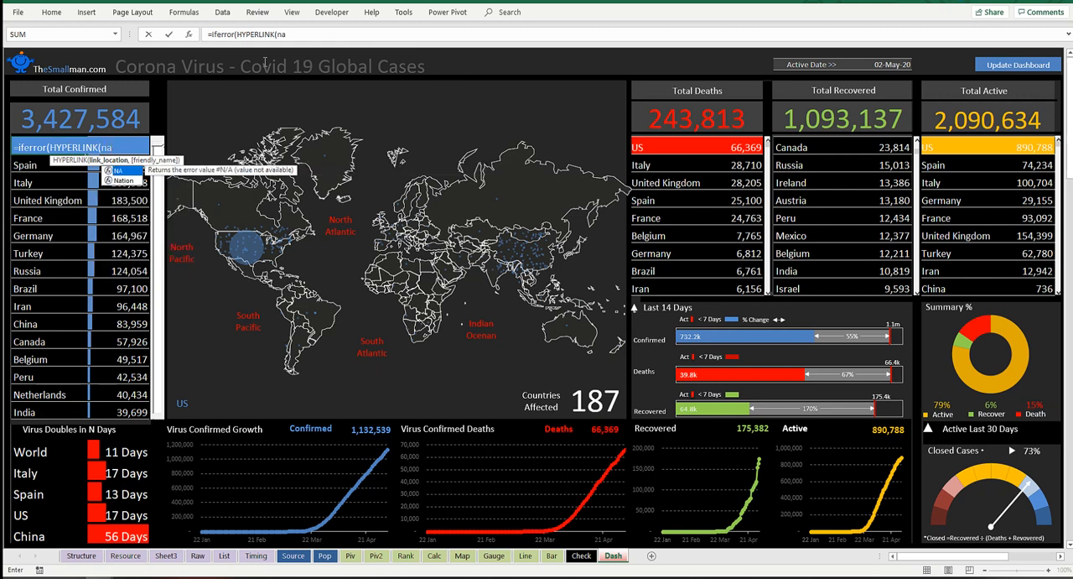
pyautogui.press('Down')
pyautogui.press('Tab')
pyautogui.write('(')
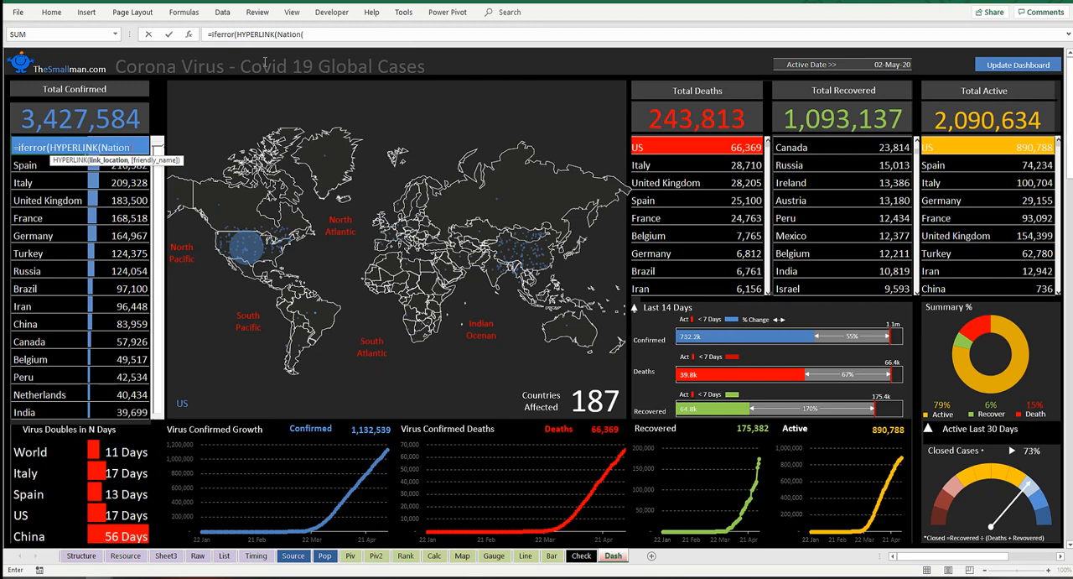
pyautogui.click(309, 34)
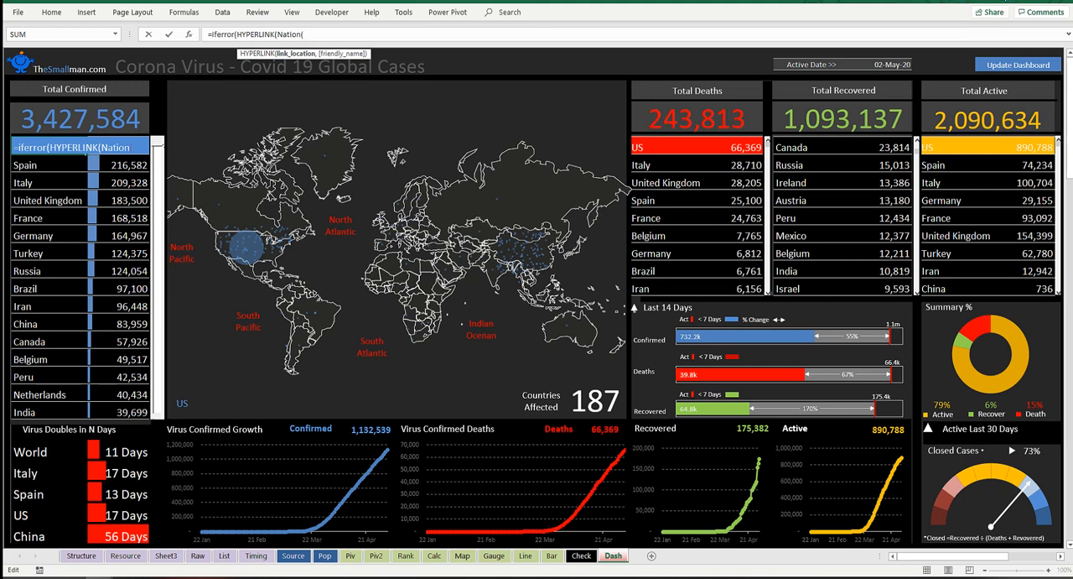
pyautogui.click(1006, 1)
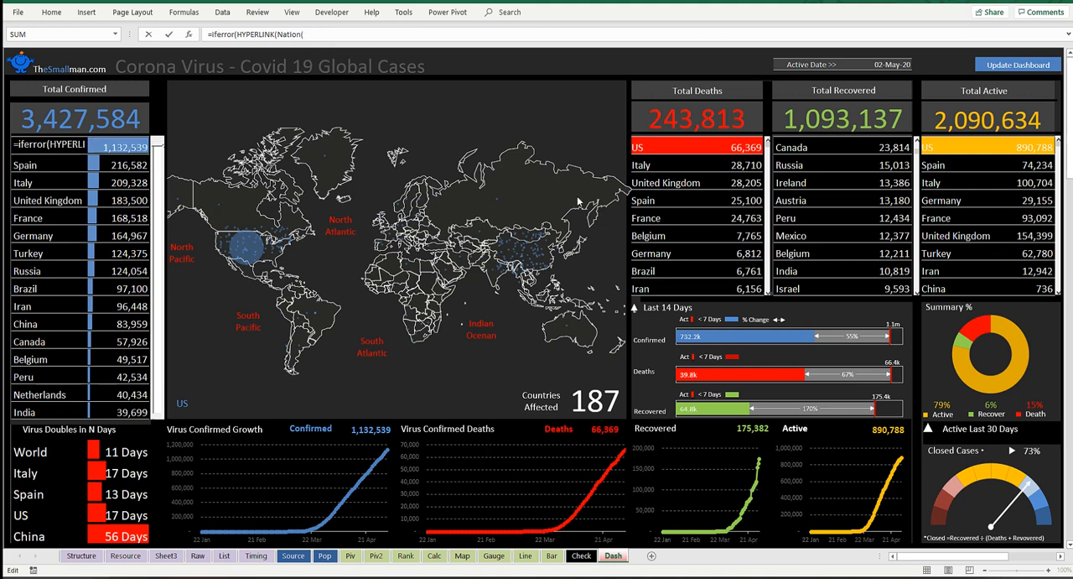
# Step: Complete the formula using cell B2 of the Rank sheet as Nation argument, friendly name and error value: =IFERROR(HYPERLINK(Nation(Rank!B2),Rank!B2),Rank!B2)
pyautogui.click(405, 555)
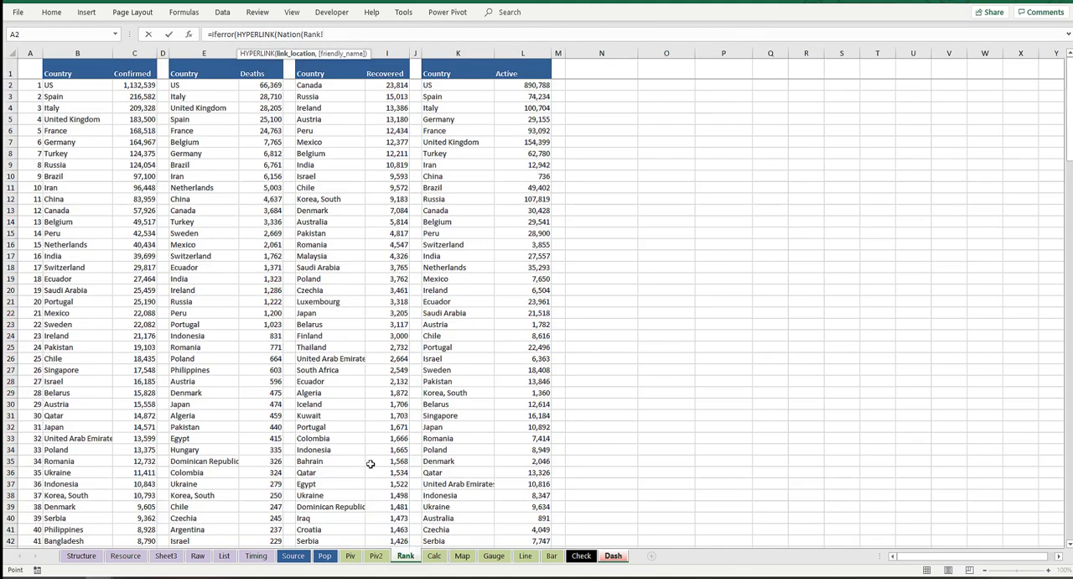
pyautogui.click(108, 86)
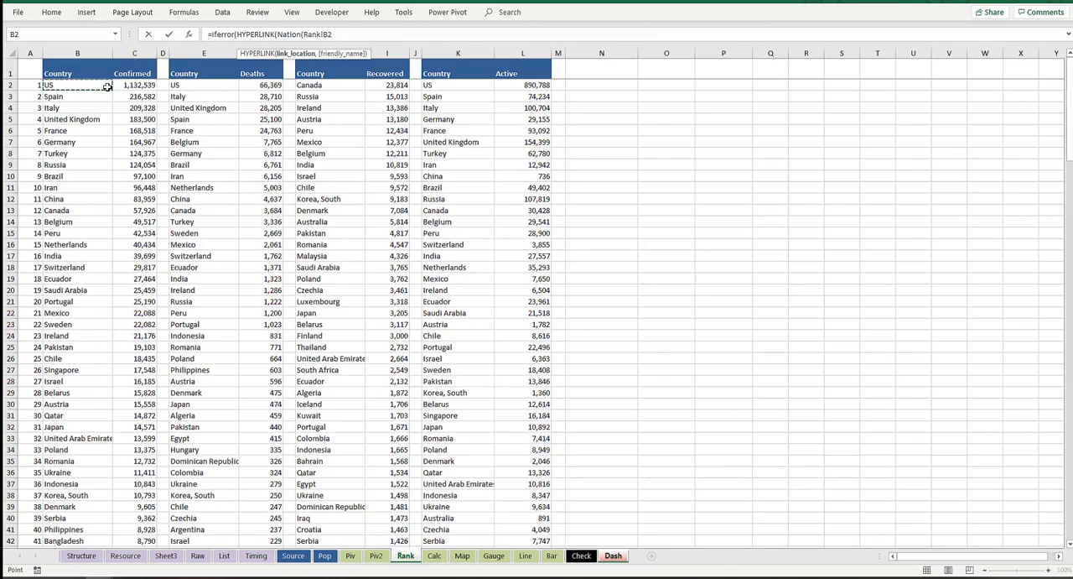
pyautogui.write('),')
pyautogui.click(107, 87)
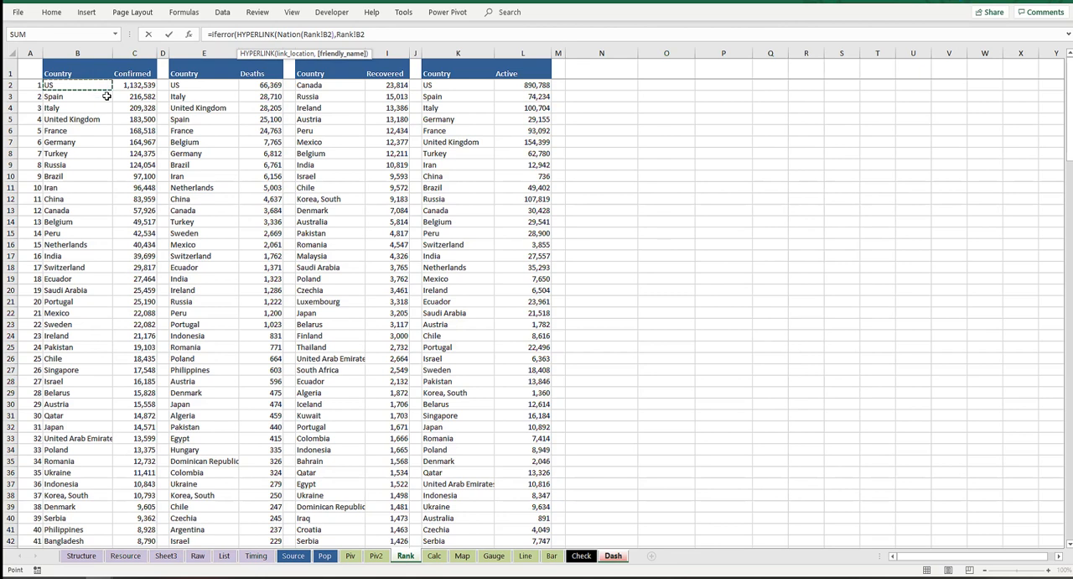
pyautogui.write(')')
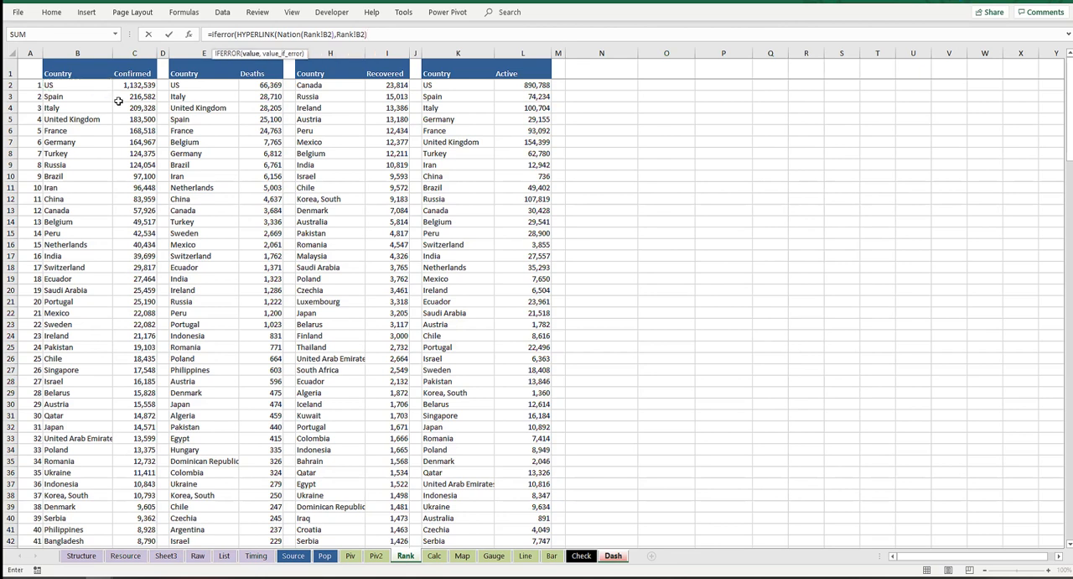
pyautogui.write(',')
pyautogui.click(92, 82)
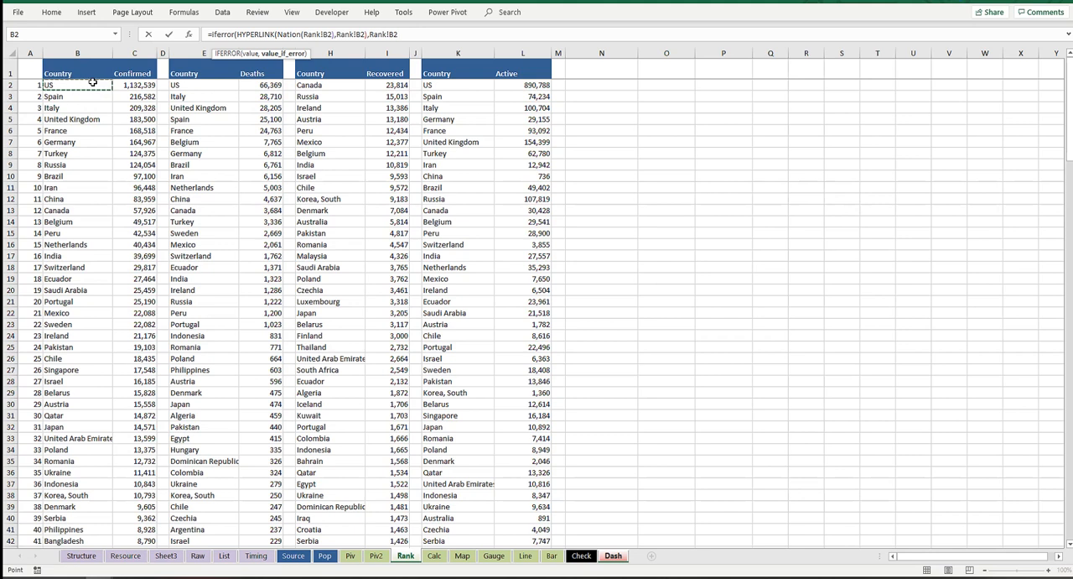
pyautogui.write(')')
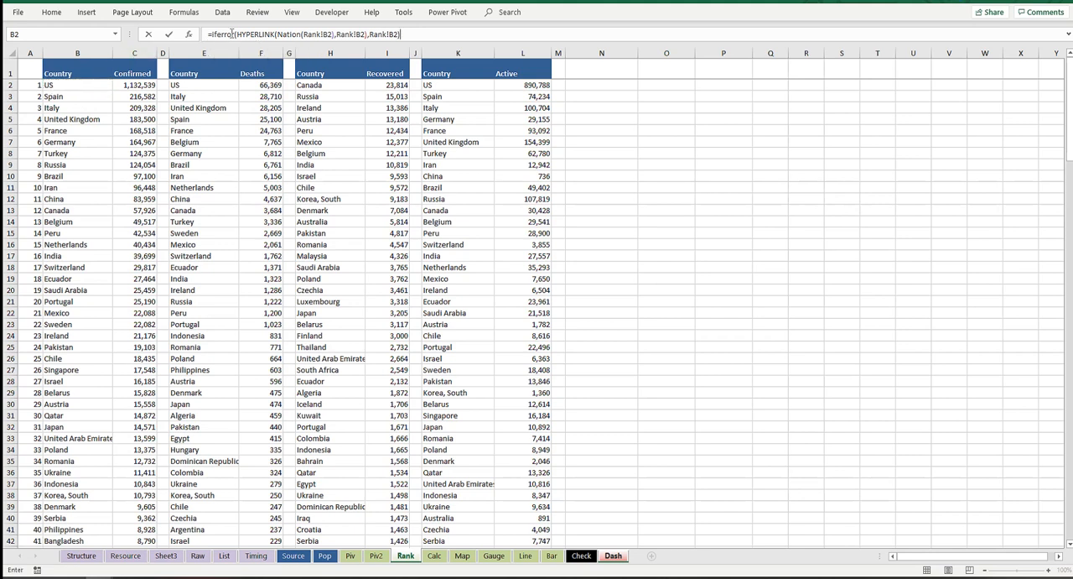
# Step: Review the error value, friendly name and Nation argument in the formula, and commit it to cell B9
pyautogui.click(233, 34)
pyautogui.moveTo(400, 34); pyautogui.dragTo(370, 34)
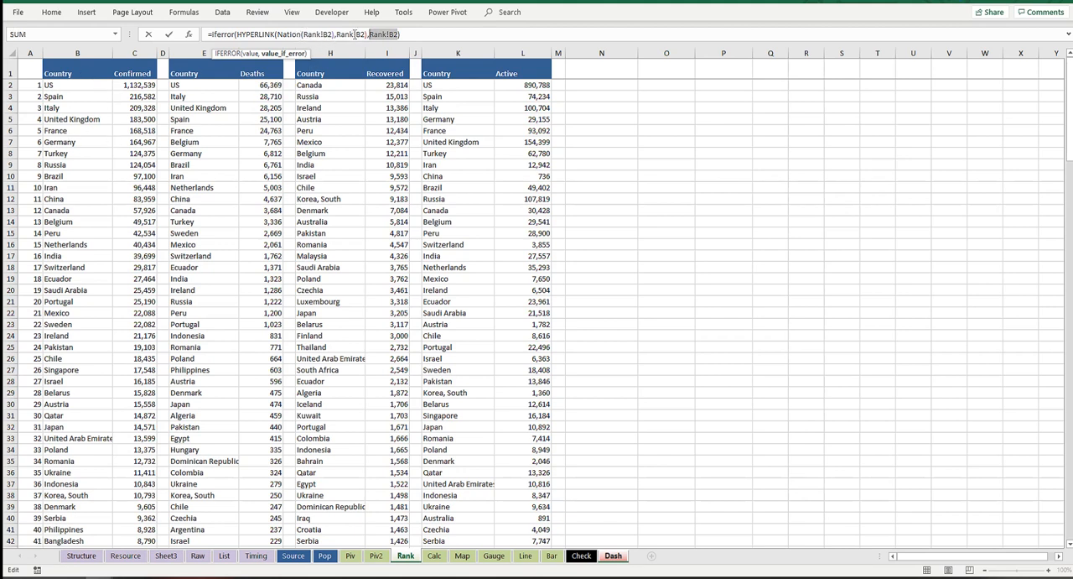
pyautogui.click(358, 35)
pyautogui.click(327, 33)
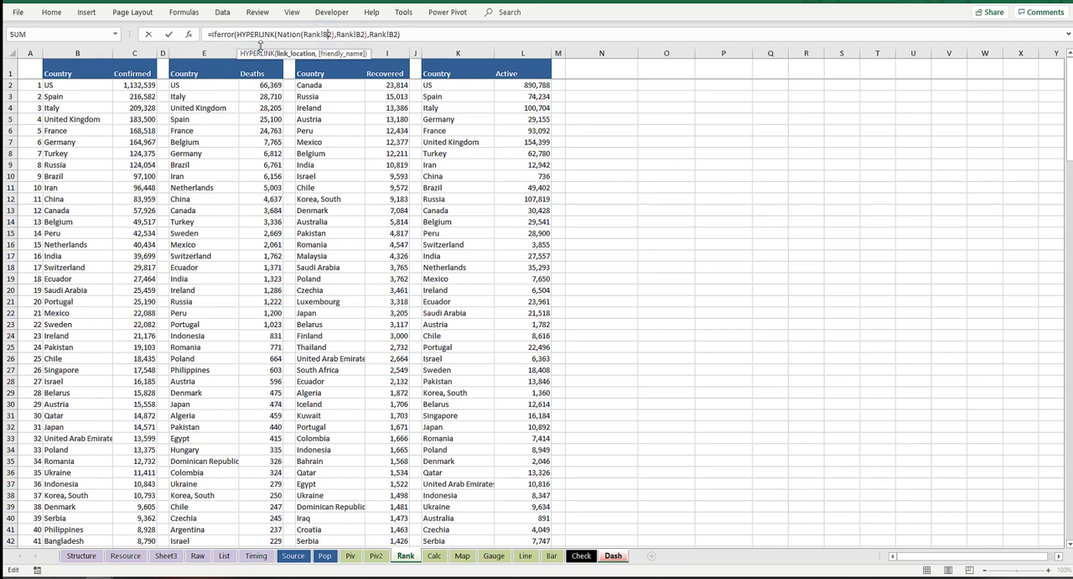
pyautogui.click(419, 37)
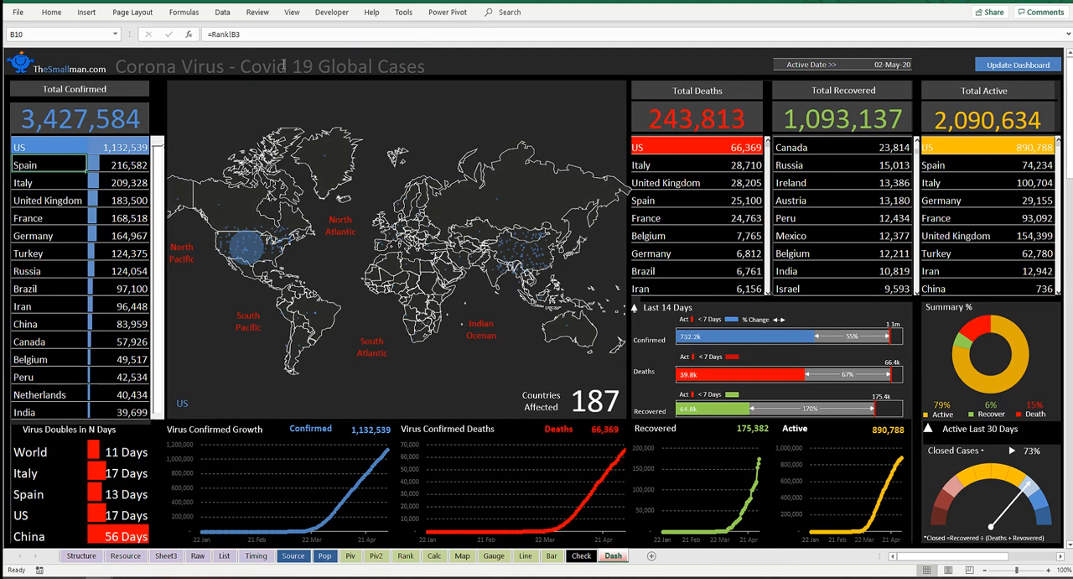
# Step: Fill the hyperlink formula from cell B9 down the Total Confirmed country list to the India row
pyautogui.press('Up')
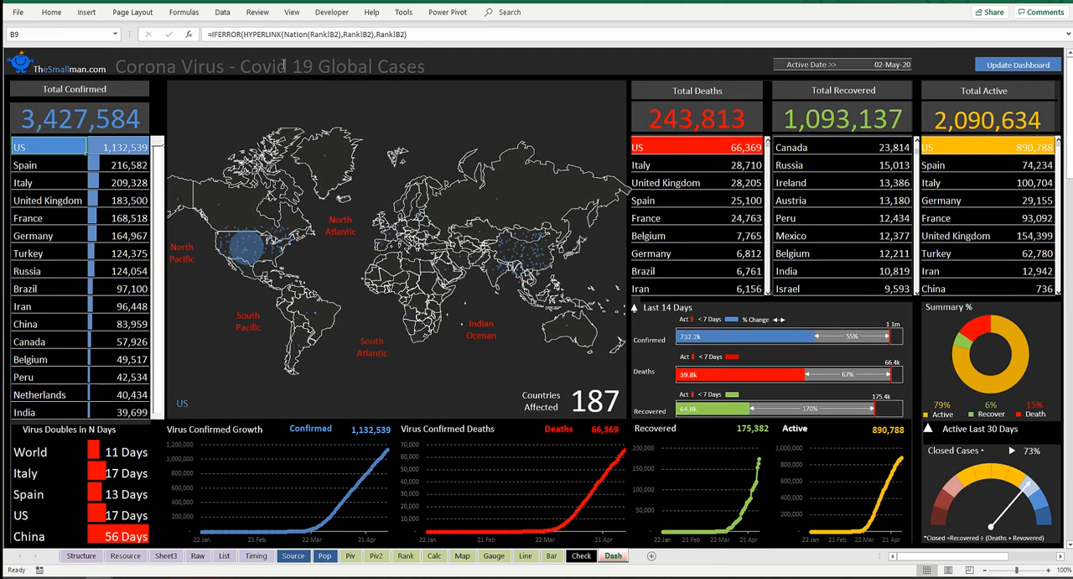
pyautogui.moveTo(86, 156); pyautogui.dragTo(90, 417)
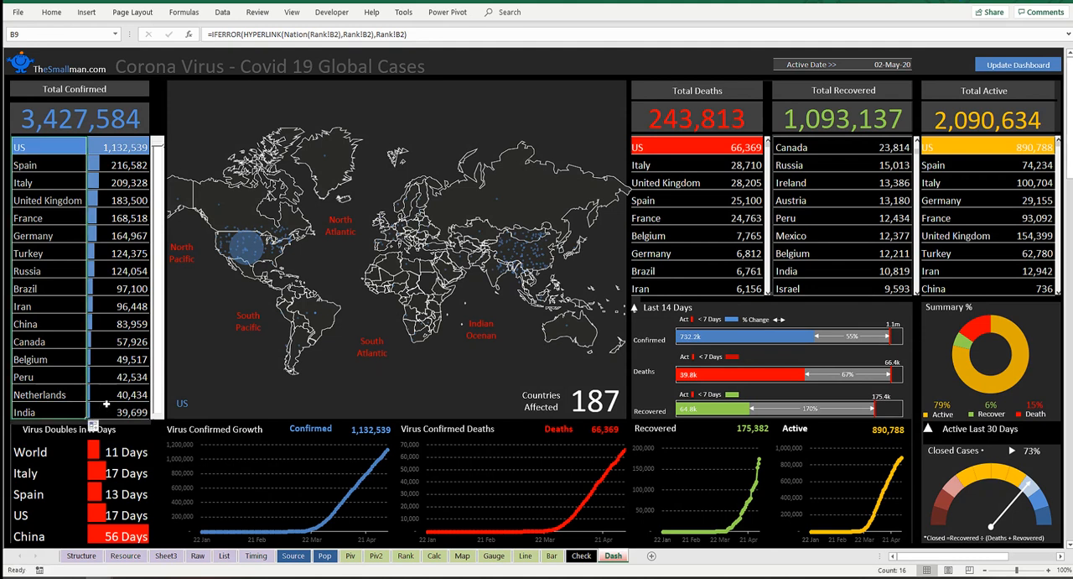
pyautogui.click(591, 56)
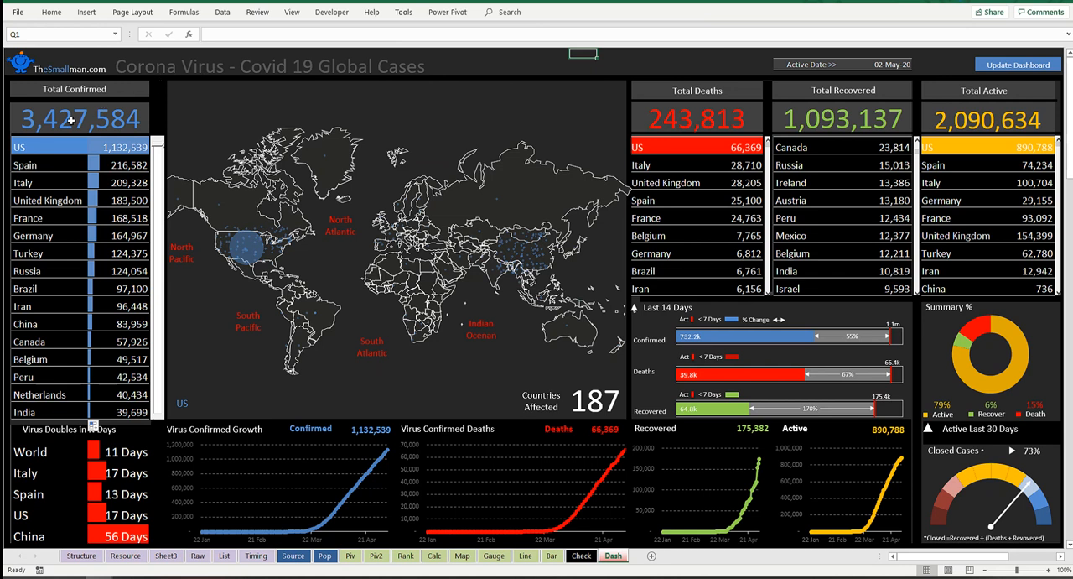
# Step: Test the rollover links by choosing Spain, United Kingdom, France and Turkey in the Total Confirmed list
pyautogui.click(27, 167)
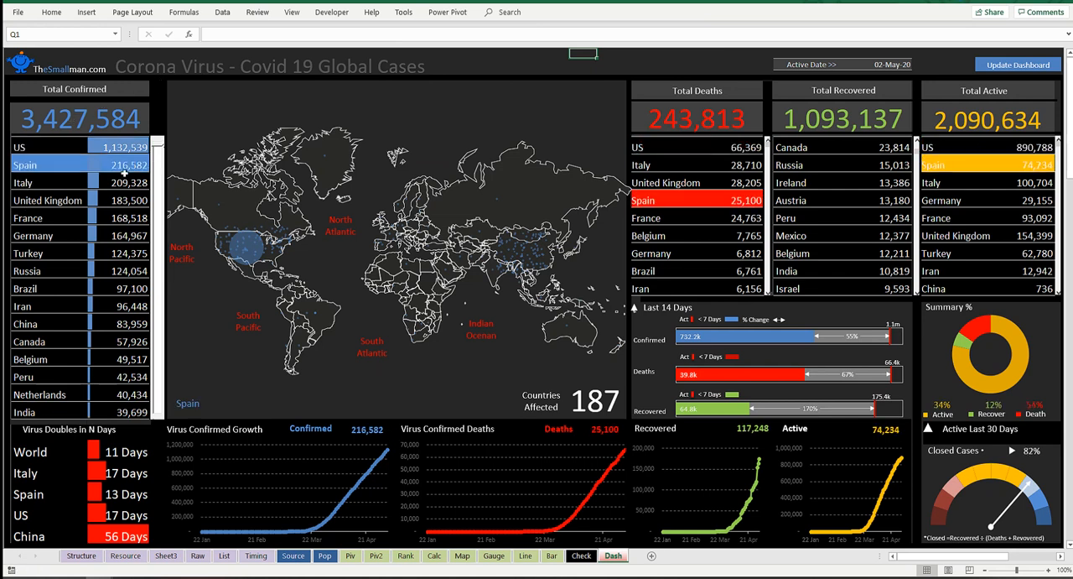
pyautogui.click(36, 203)
pyautogui.click(32, 218)
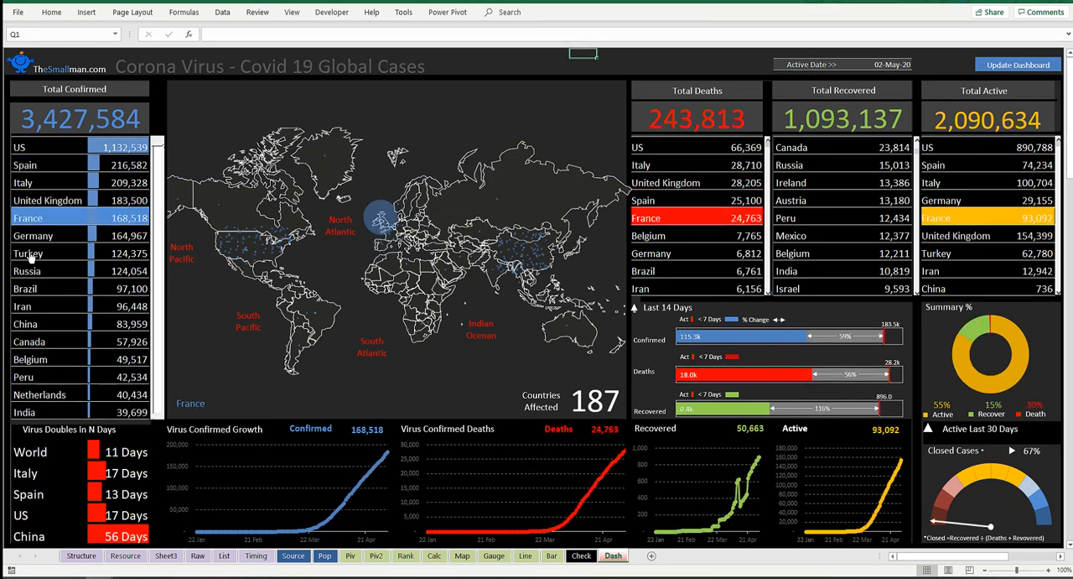
pyautogui.click(30, 255)
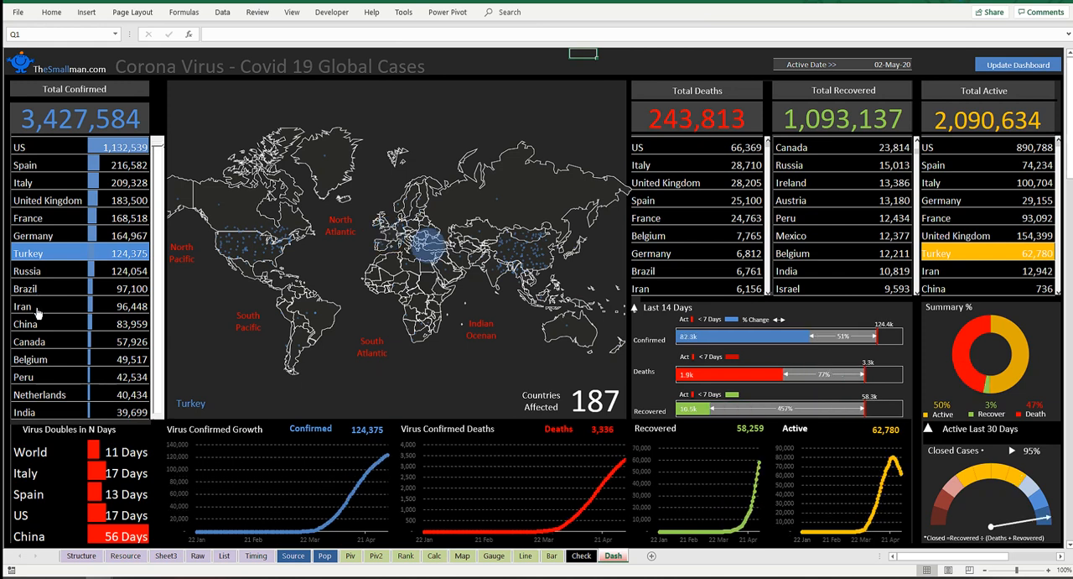
# Step: Test more rollover links in the Total Confirmed list with China, Canada, Netherlands and Brazil, ending on United Kingdom
pyautogui.click(37, 311)
pyautogui.click(36, 327)
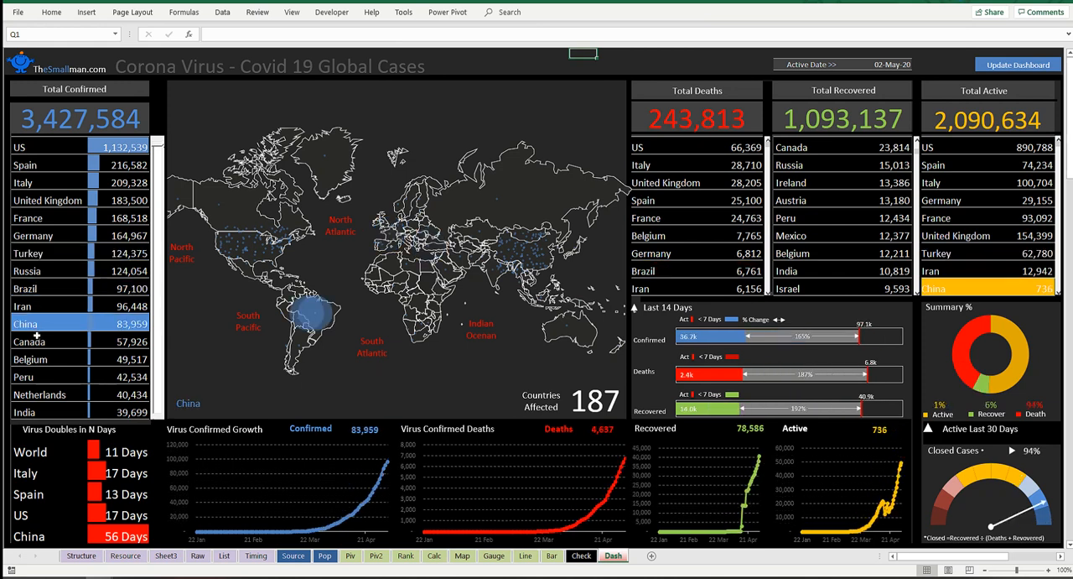
pyautogui.click(36, 341)
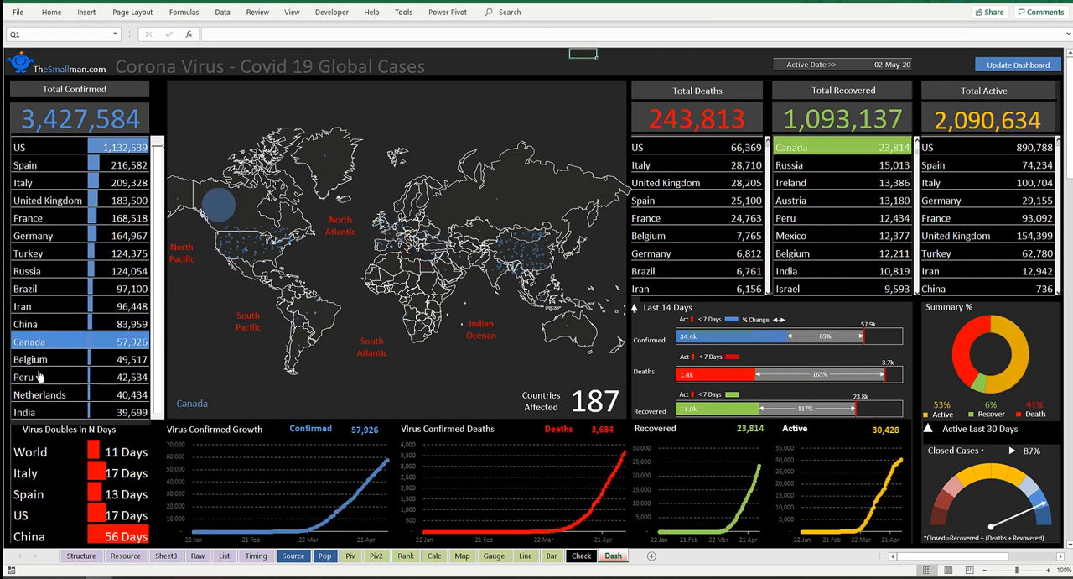
pyautogui.click(37, 363)
pyautogui.click(32, 394)
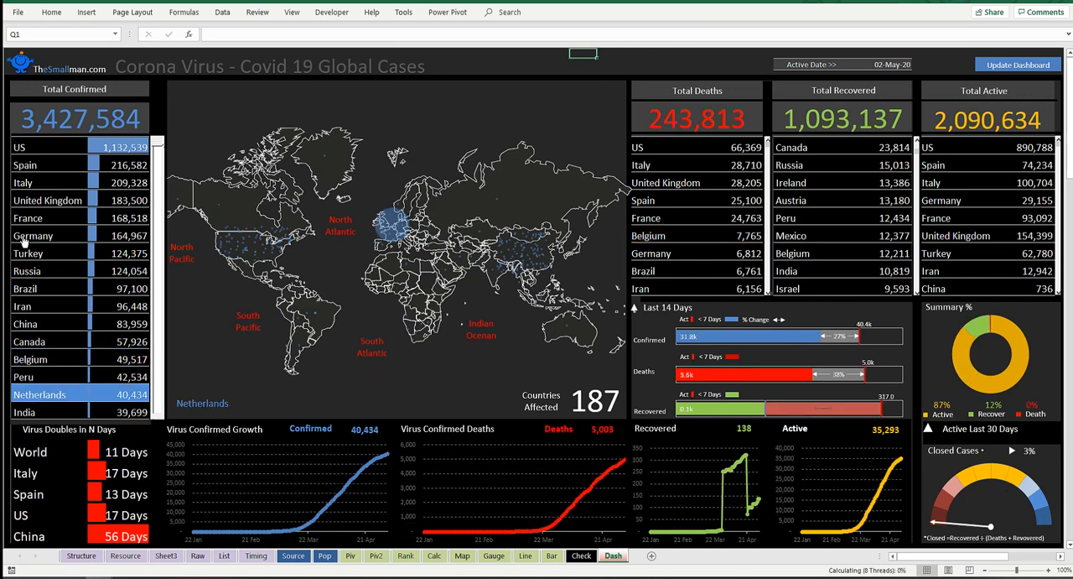
pyautogui.click(26, 287)
pyautogui.click(603, 54)
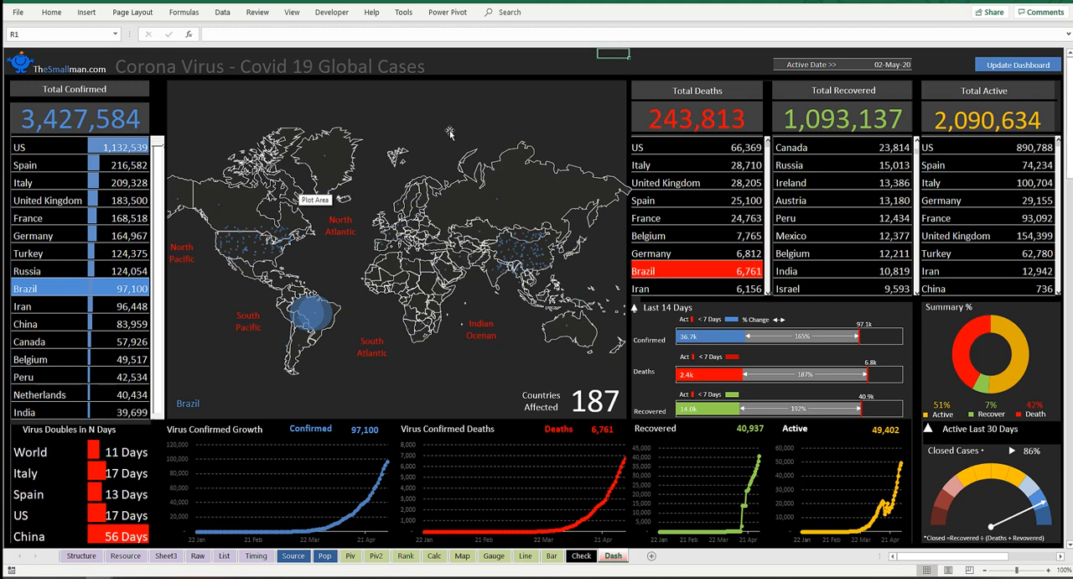
pyautogui.click(636, 67)
pyautogui.click(39, 204)
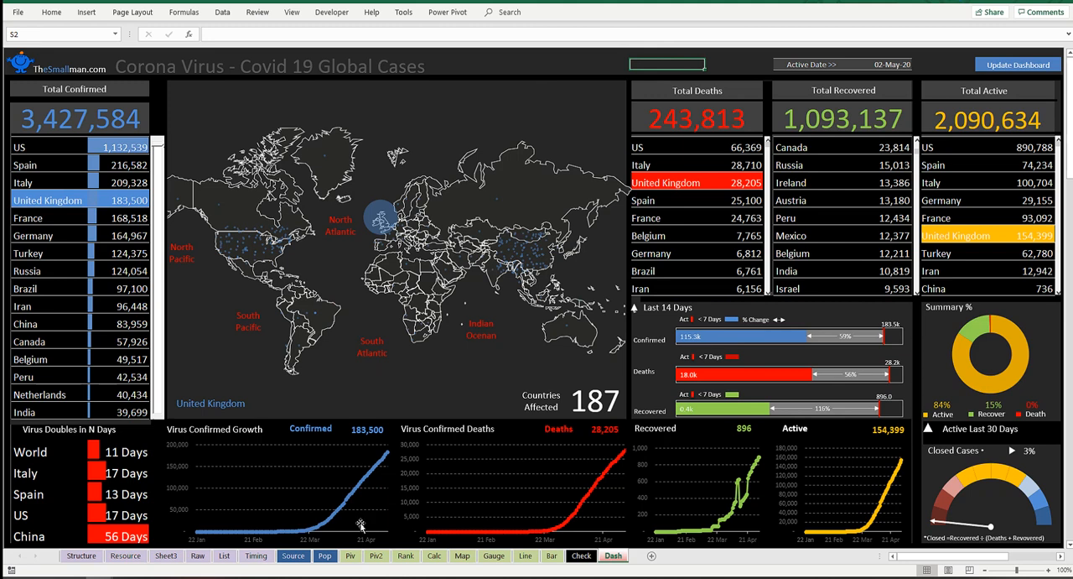
# Step: Check the pivot table name of the confirmed cases table on the Piv sheet
pyautogui.click(350, 556)
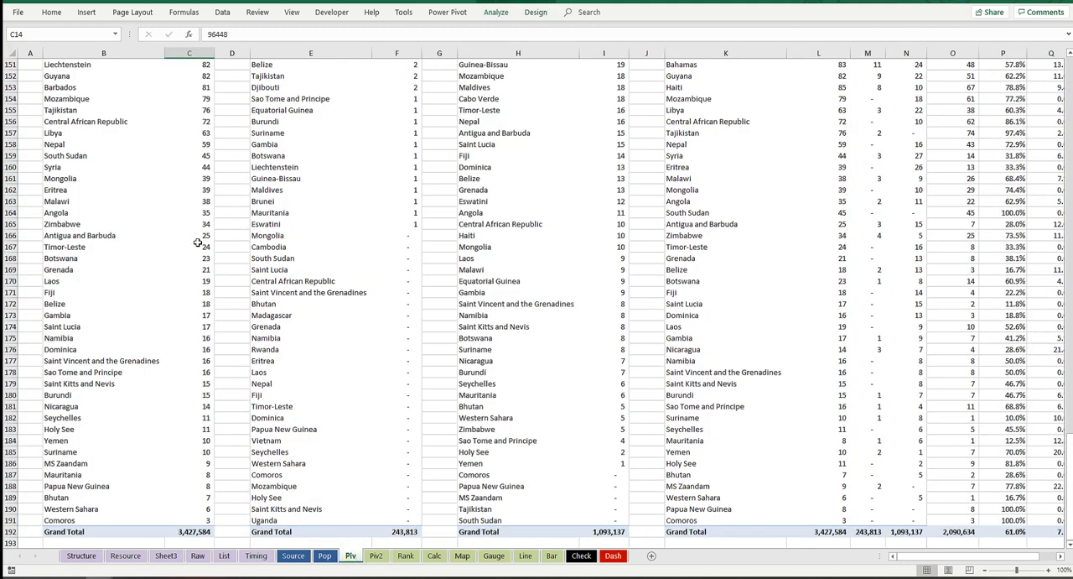
pyautogui.scroll(18, 187, 223)
pyautogui.scroll(20, 170, 163)
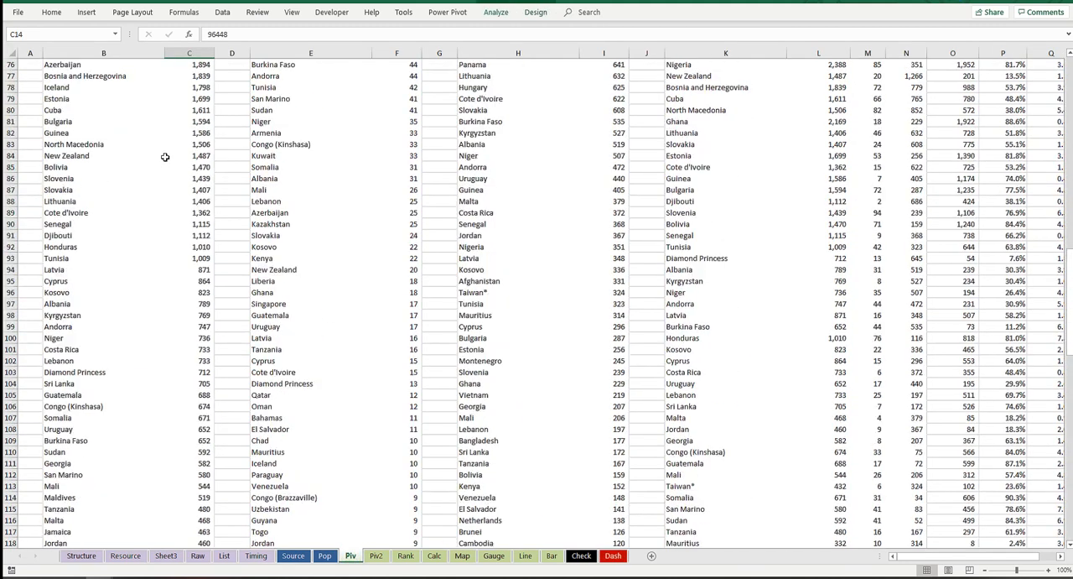
pyautogui.scroll(3, 157, 158)
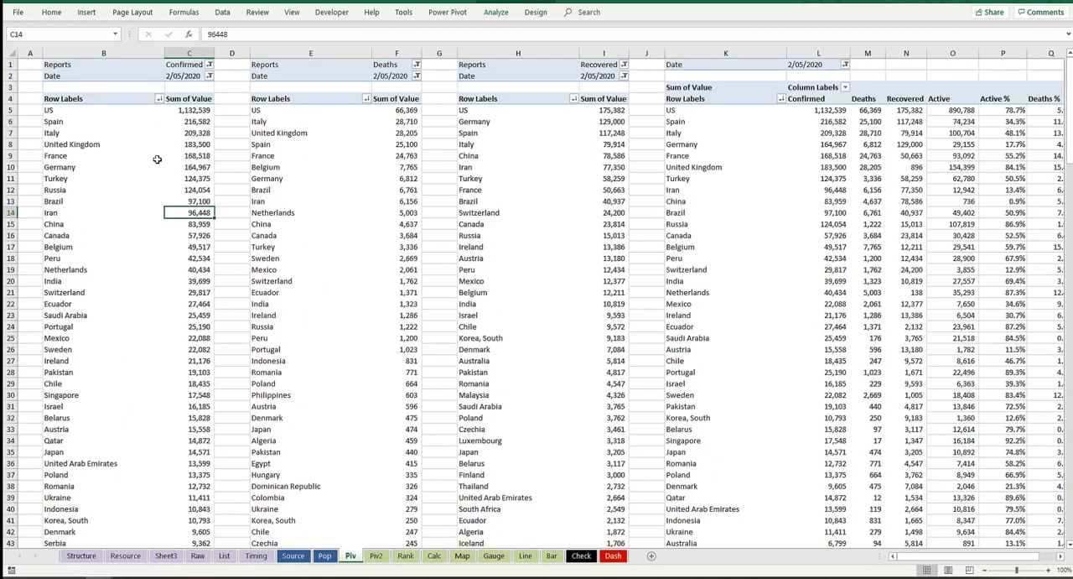
pyautogui.click(188, 147)
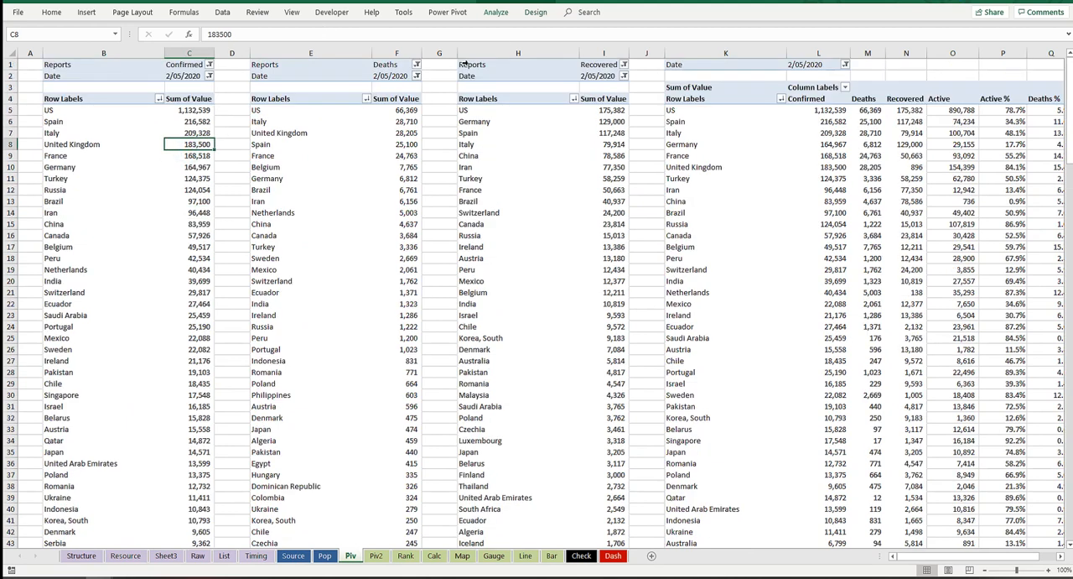
pyautogui.click(534, 14)
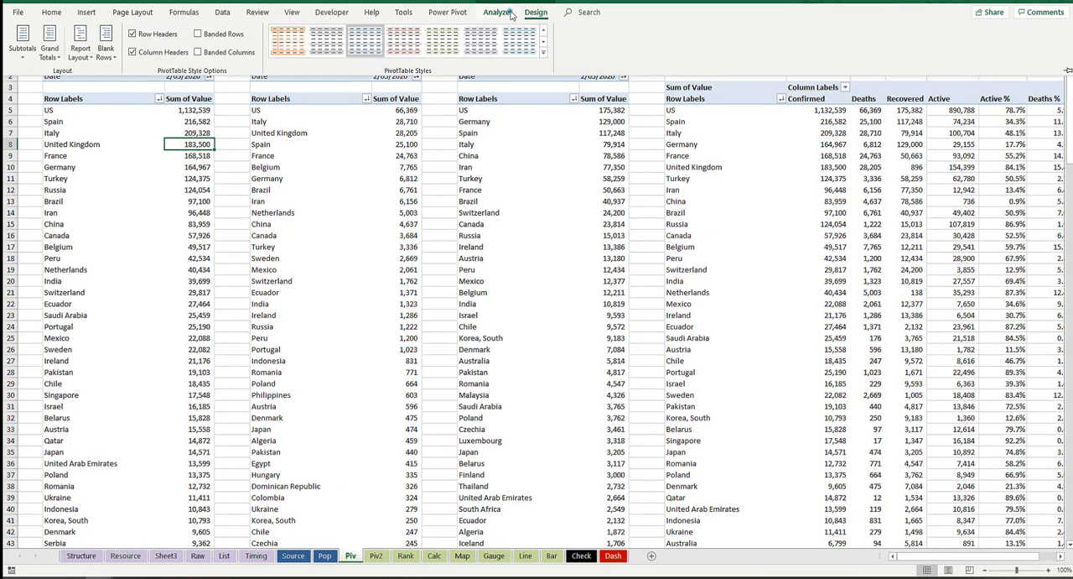
pyautogui.click(507, 13)
pyautogui.click(30, 43)
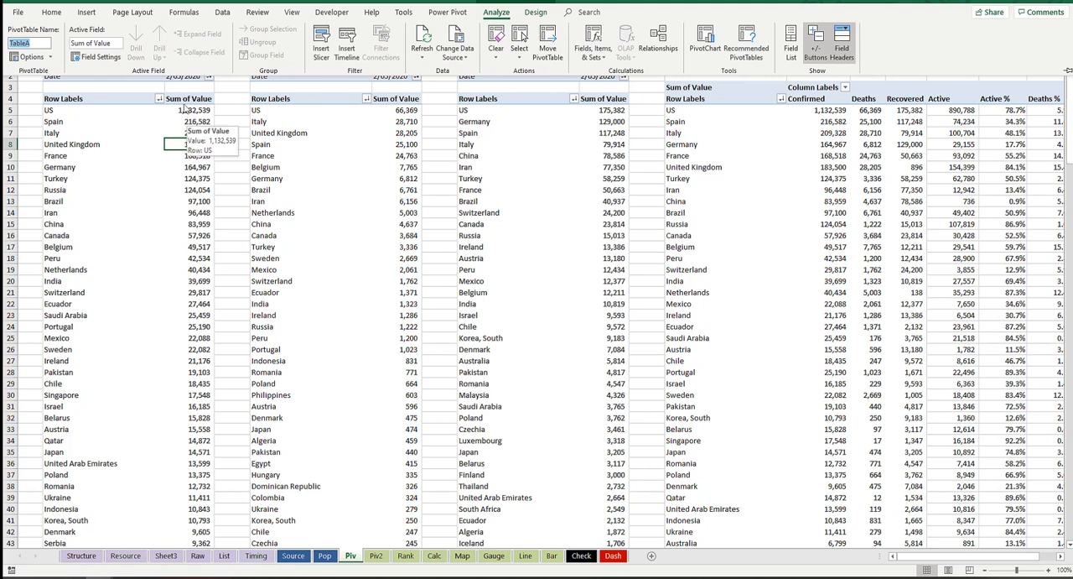
pyautogui.click(218, 98)
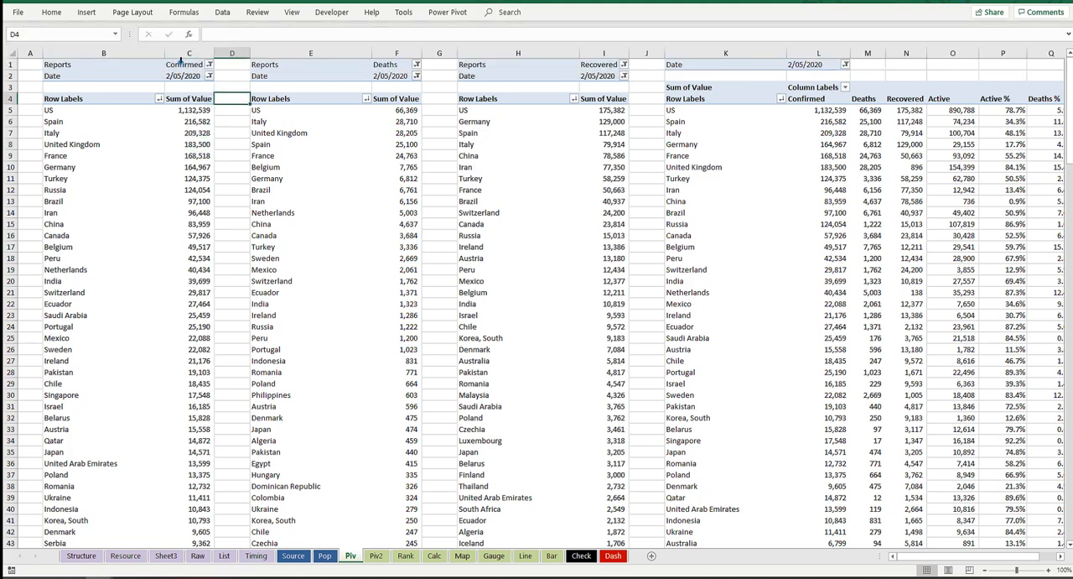
# Step: Rename the pivot table filtered to Confirmed reports on the Piv sheet as Confirmed
pyautogui.click(179, 60)
pyautogui.click(193, 64)
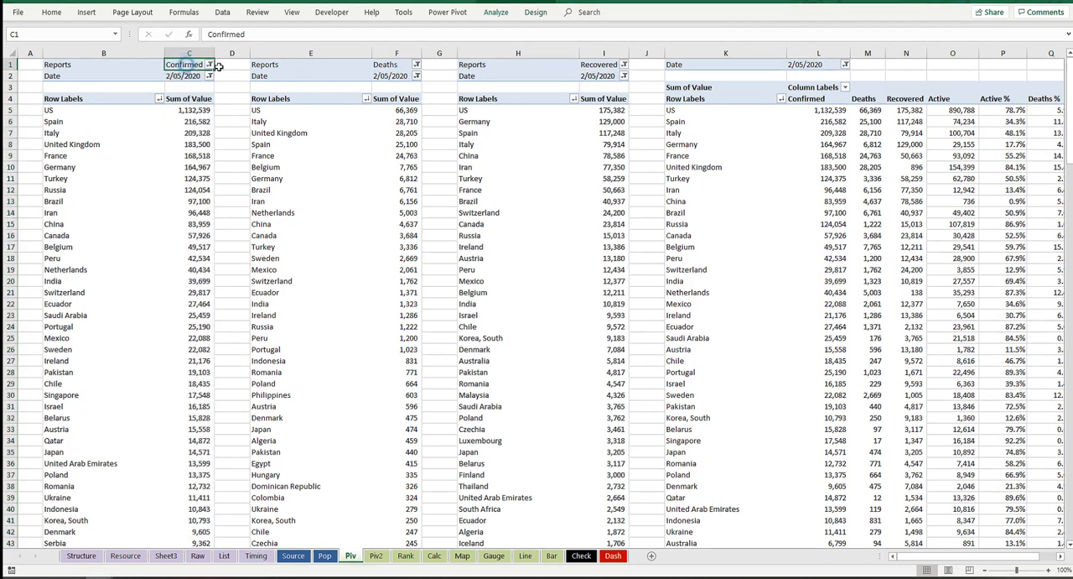
pyautogui.click(496, 12)
pyautogui.click(38, 43)
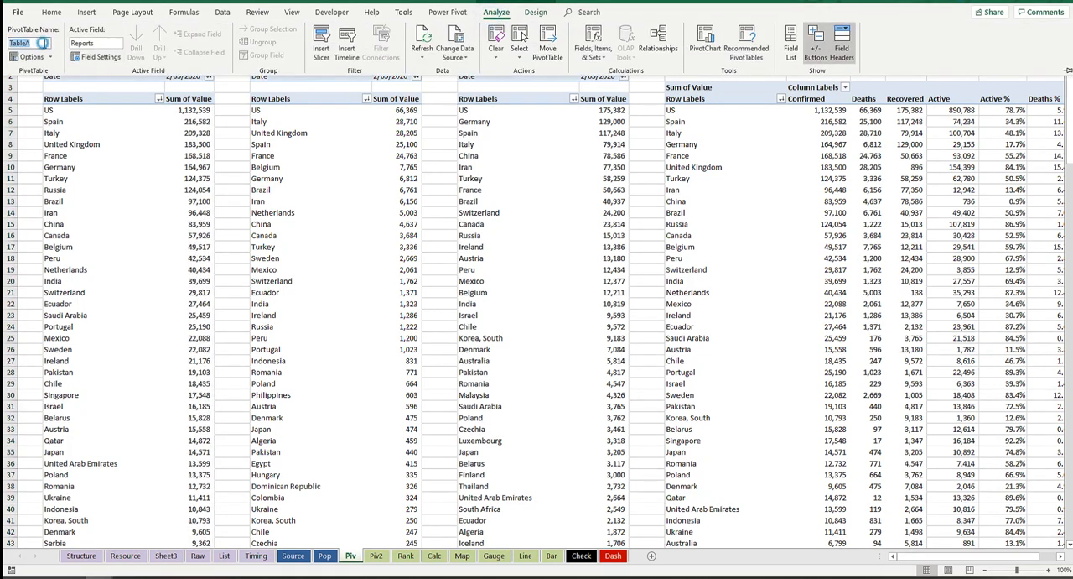
pyautogui.write('Confirmed')
pyautogui.press('Return')
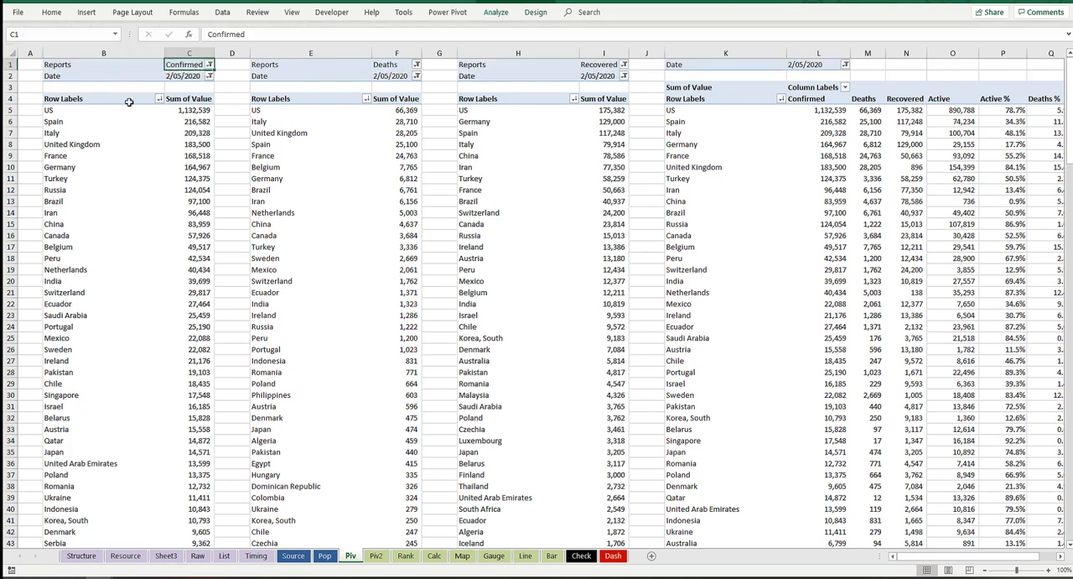
pyautogui.click(184, 144)
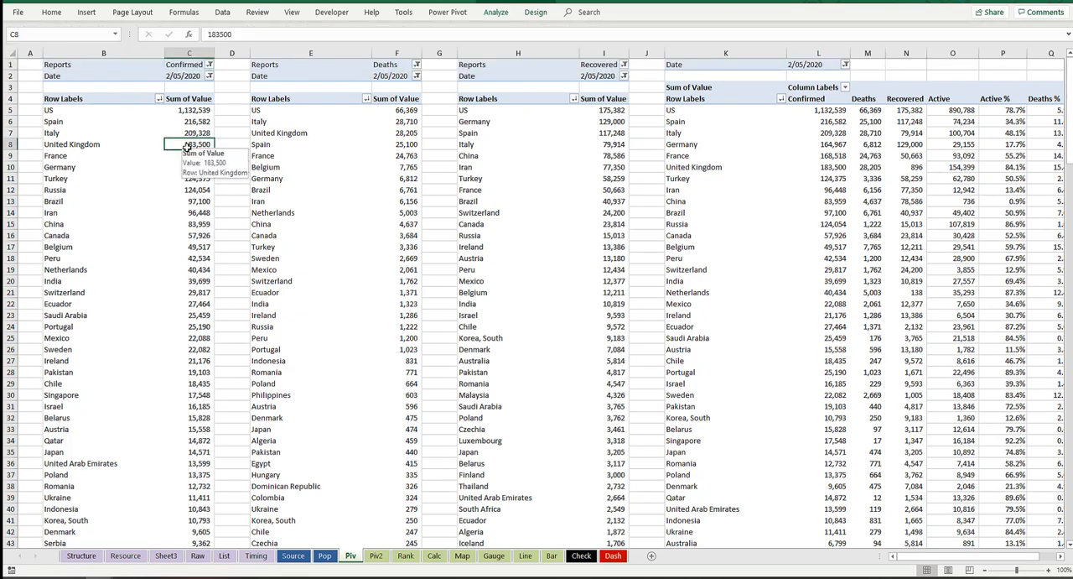
pyautogui.moveTo(171, 173)
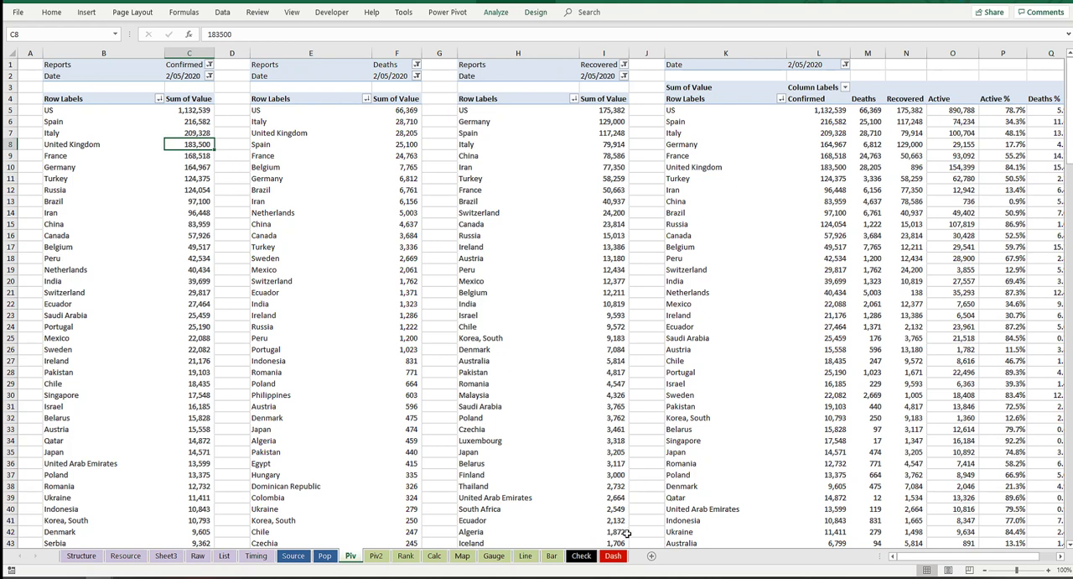
# Step: Assign the Update macro to the Update Dashboard shape on the Dash sheet, and deselect the shape
pyautogui.click(616, 556)
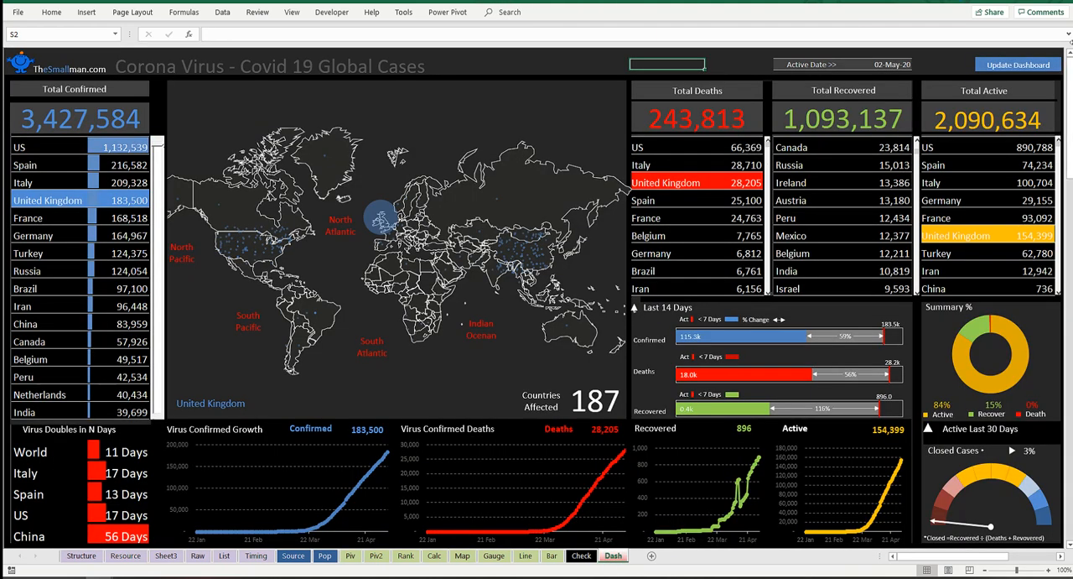
pyautogui.rightClick(1019, 69)
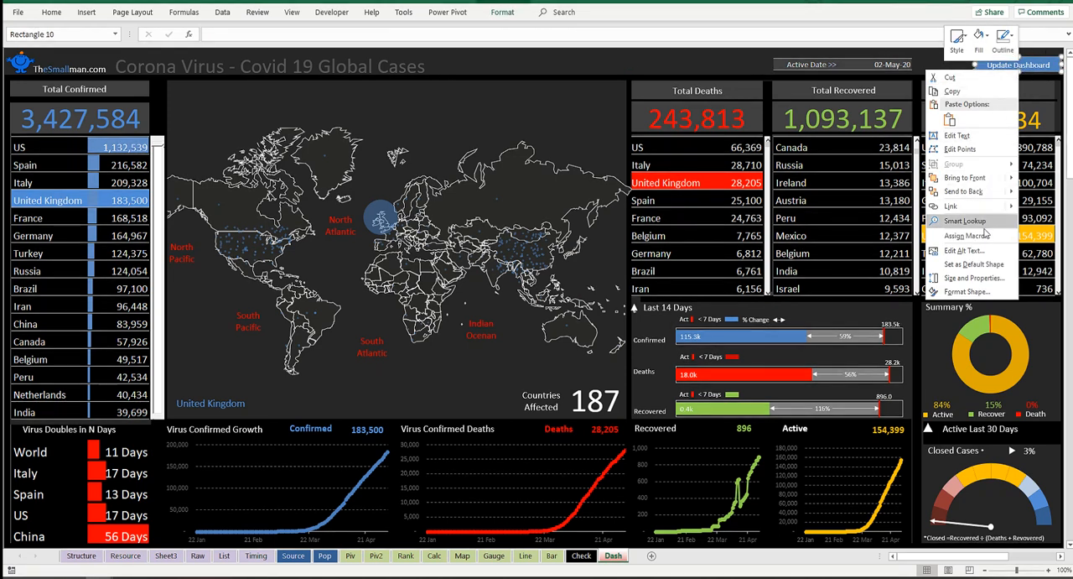
pyautogui.click(967, 235)
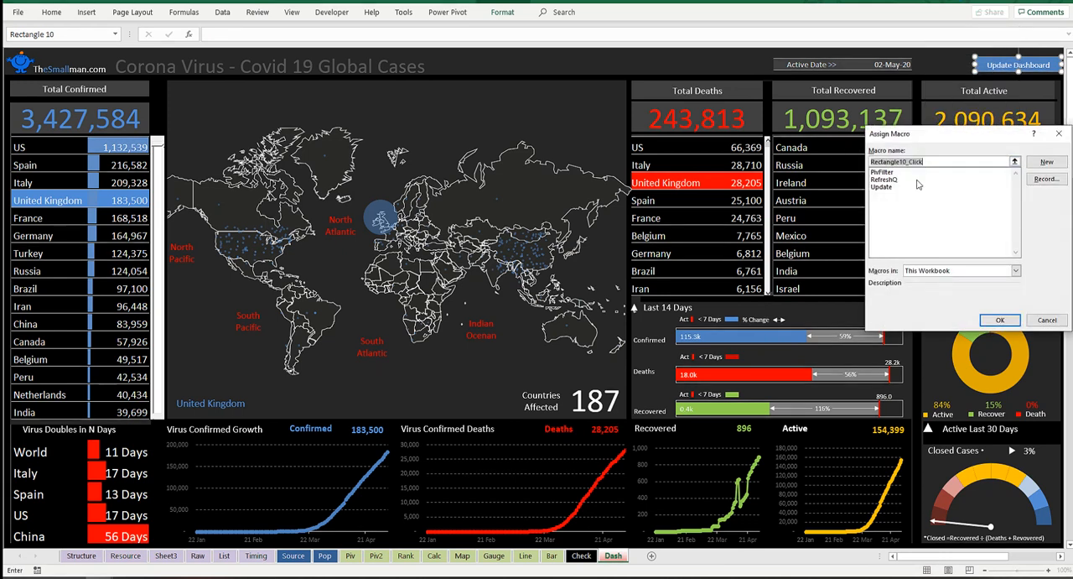
pyautogui.click(883, 187)
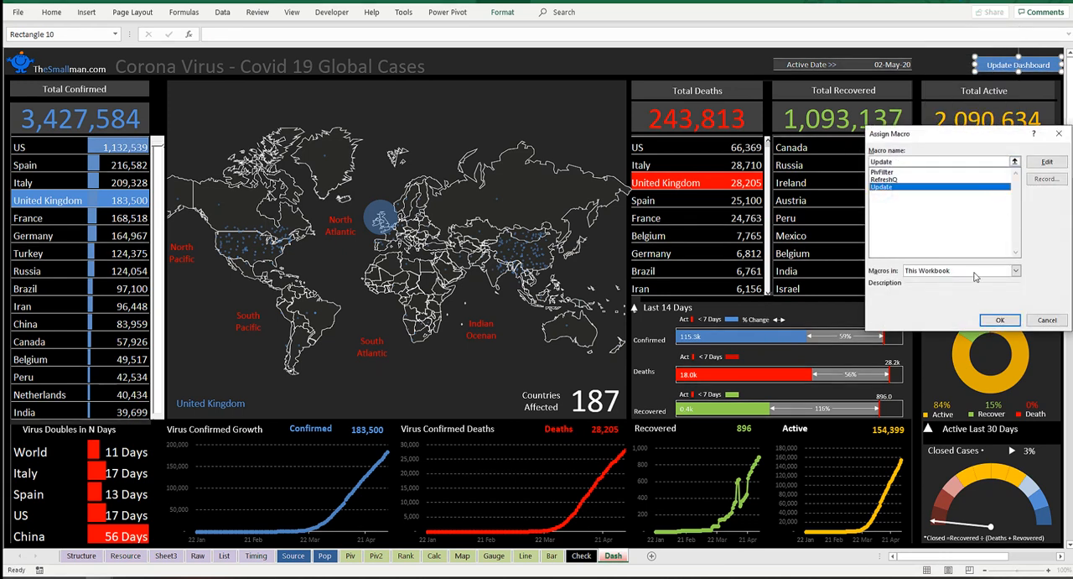
pyautogui.click(998, 321)
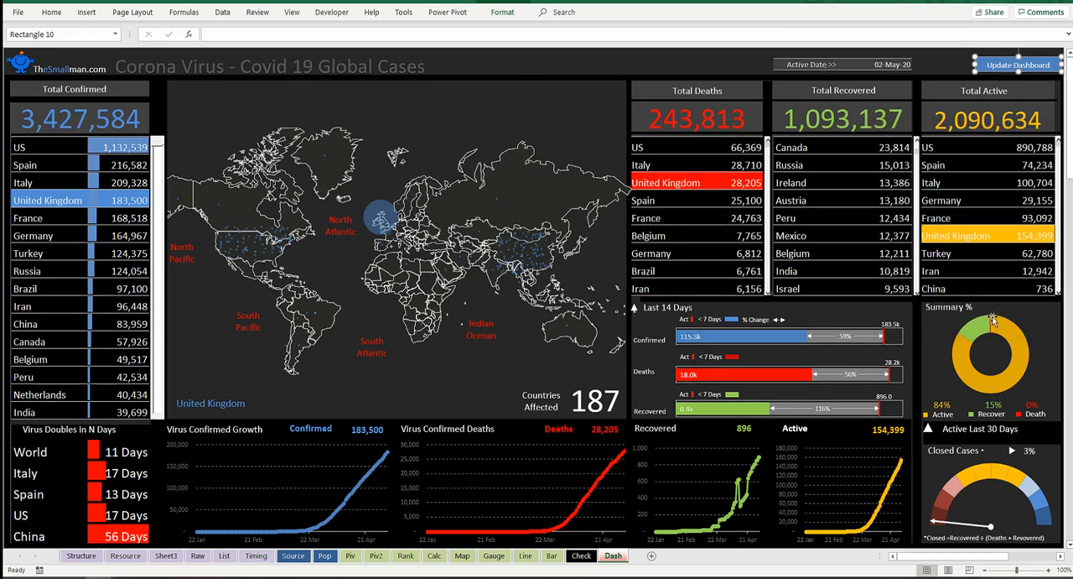
pyautogui.click(733, 62)
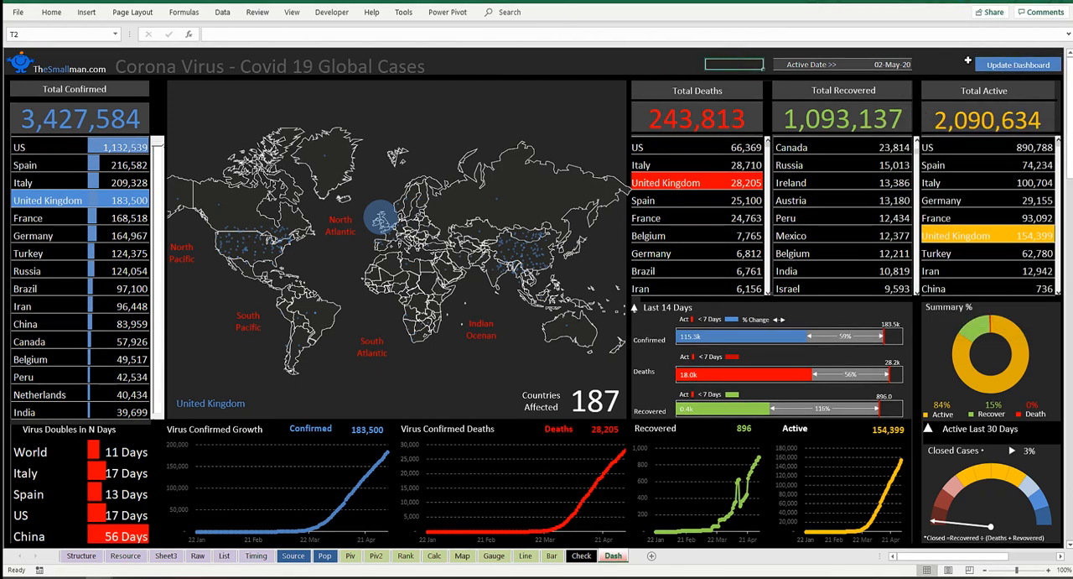
# Step: Run the dashboard update from the Update Dashboard shape to refresh the background queries
pyautogui.click(998, 1)
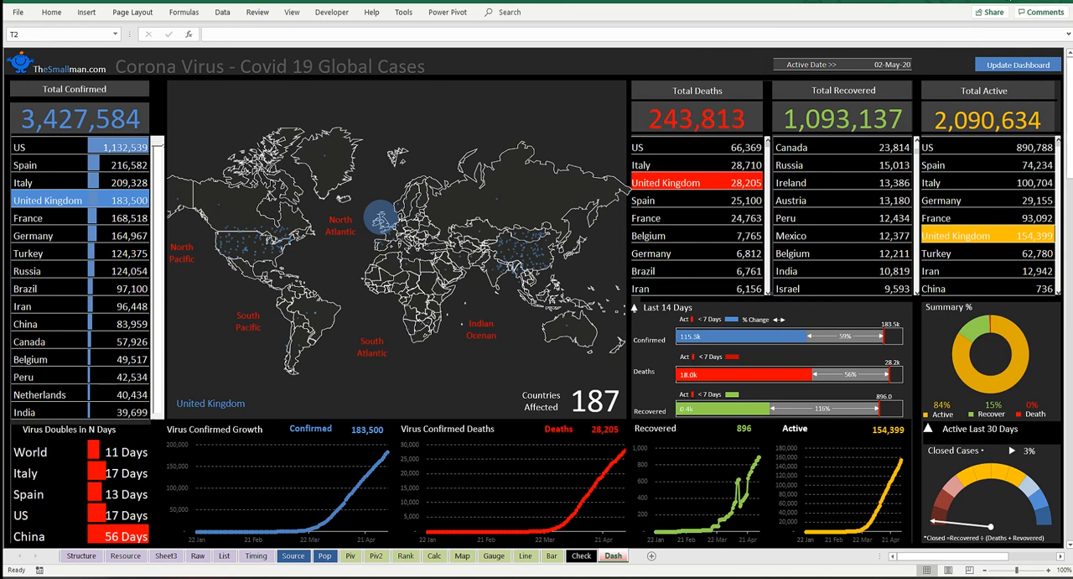
pyautogui.click(952, 65)
pyautogui.click(1048, 65)
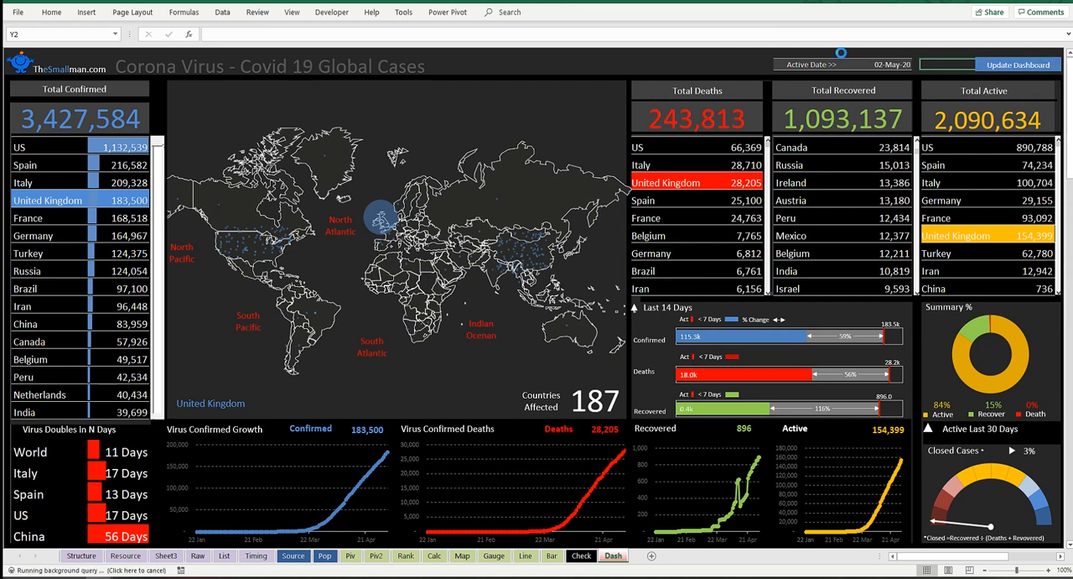
pyautogui.moveTo(719, 53); pyautogui.dragTo(716, 62)
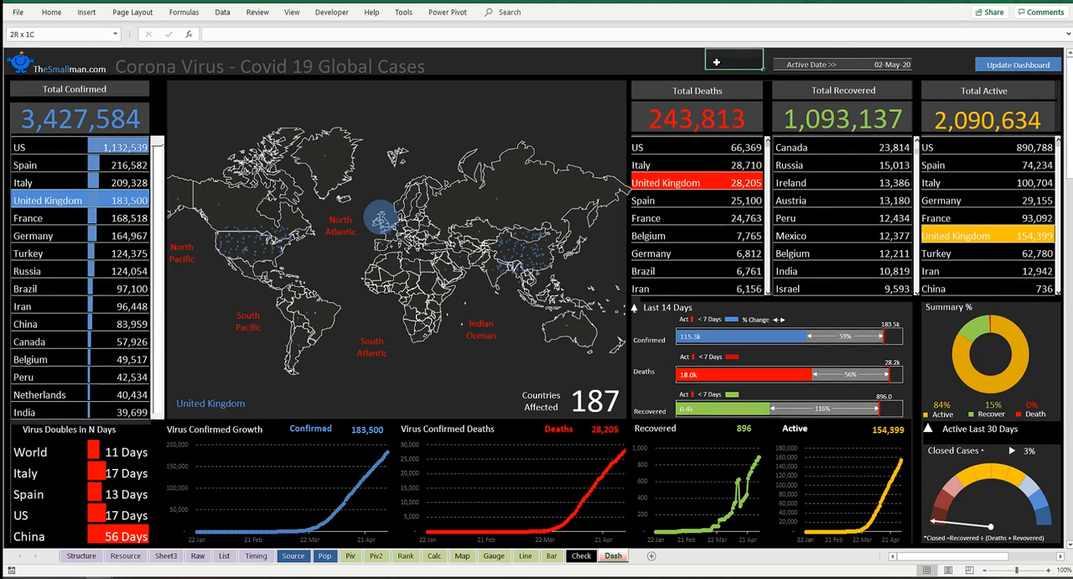
# Step: Clear the contents of table rows 3 to 13, columns A to G, on the Raw sheet as a refresh test
pyautogui.click(199, 556)
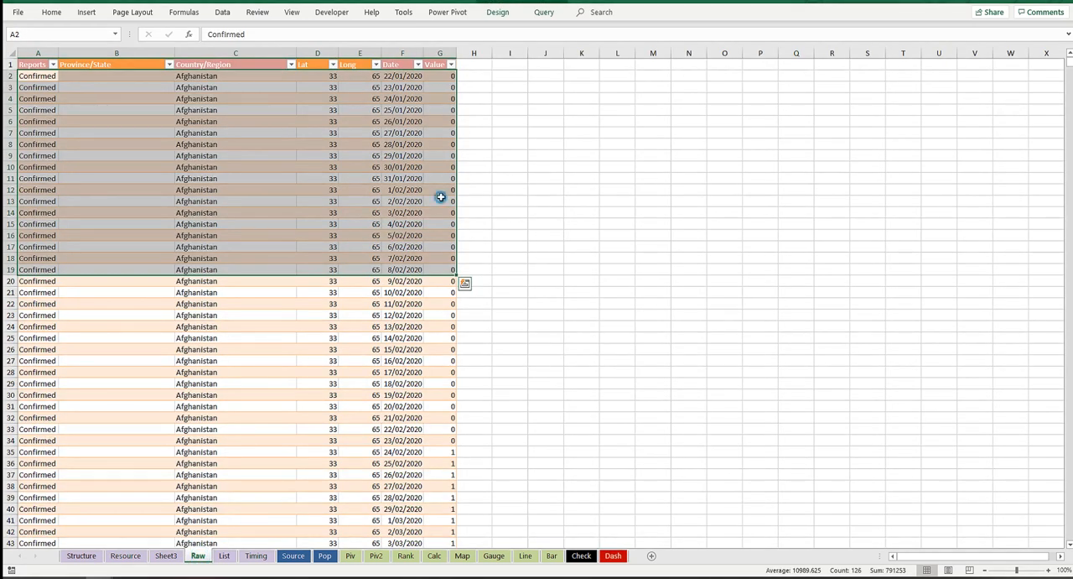
pyautogui.click(444, 204)
pyautogui.moveTo(444, 207); pyautogui.dragTo(10, 82)
pyautogui.press('Delete')
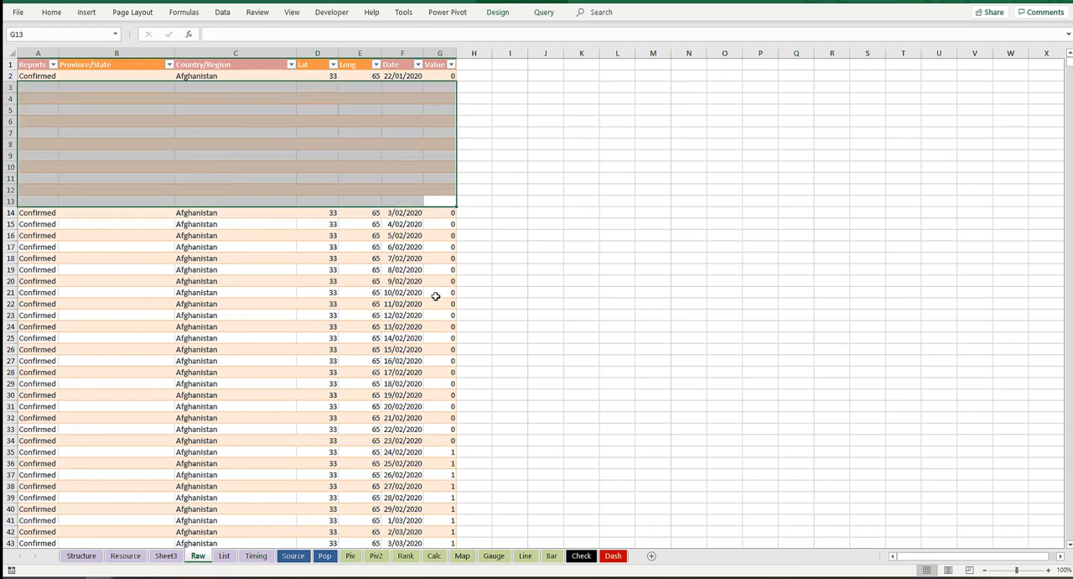
# Step: Run the dashboard update again and check the cleared rows on the Raw sheet
pyautogui.click(613, 556)
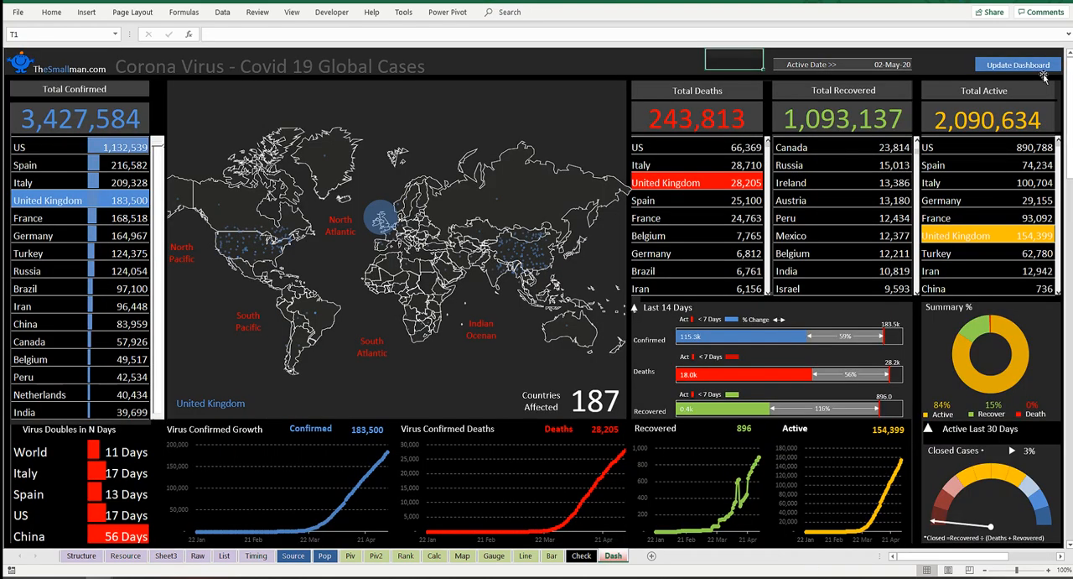
pyautogui.click(1049, 71)
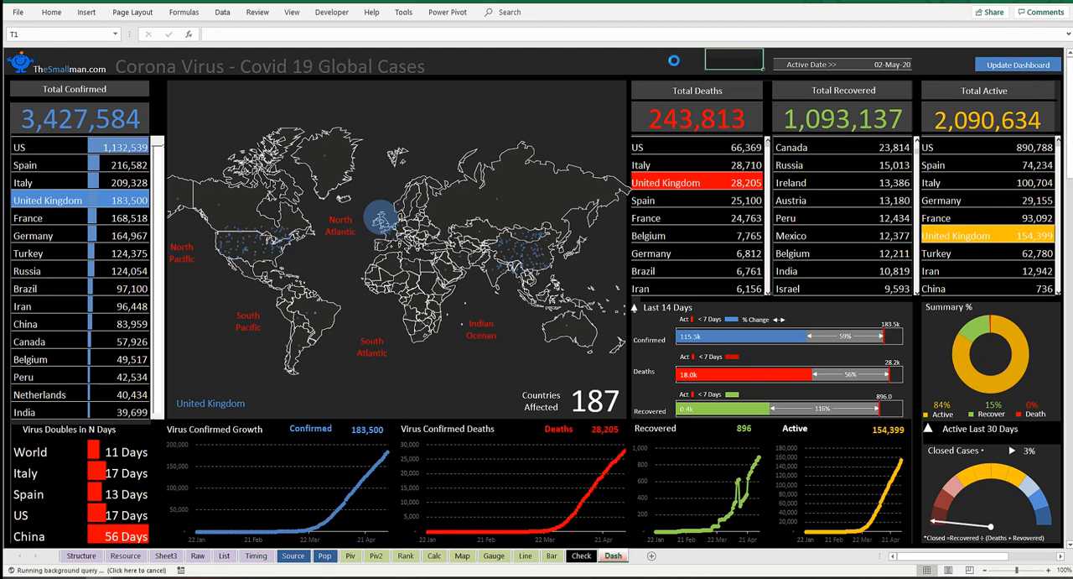
pyautogui.click(674, 63)
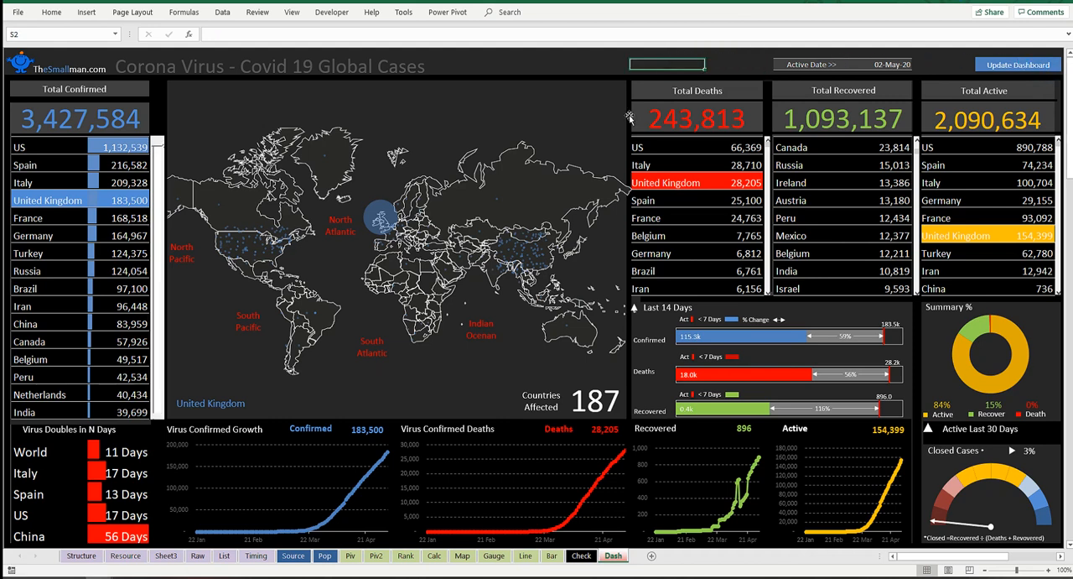
pyautogui.click(198, 555)
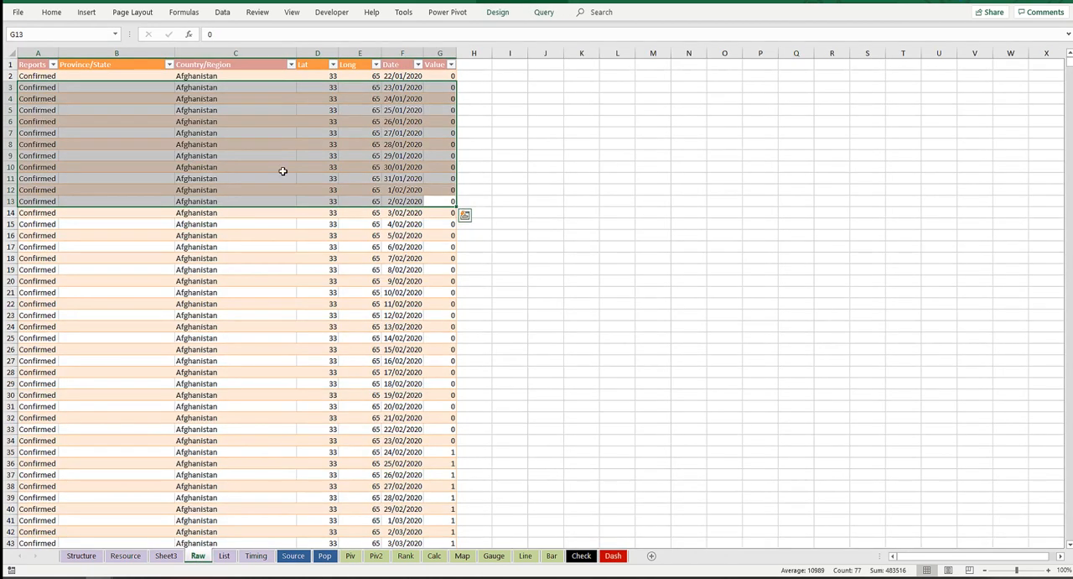
# Step: Set the Active Date on the Dash sheet to 03 May
pyautogui.click(615, 555)
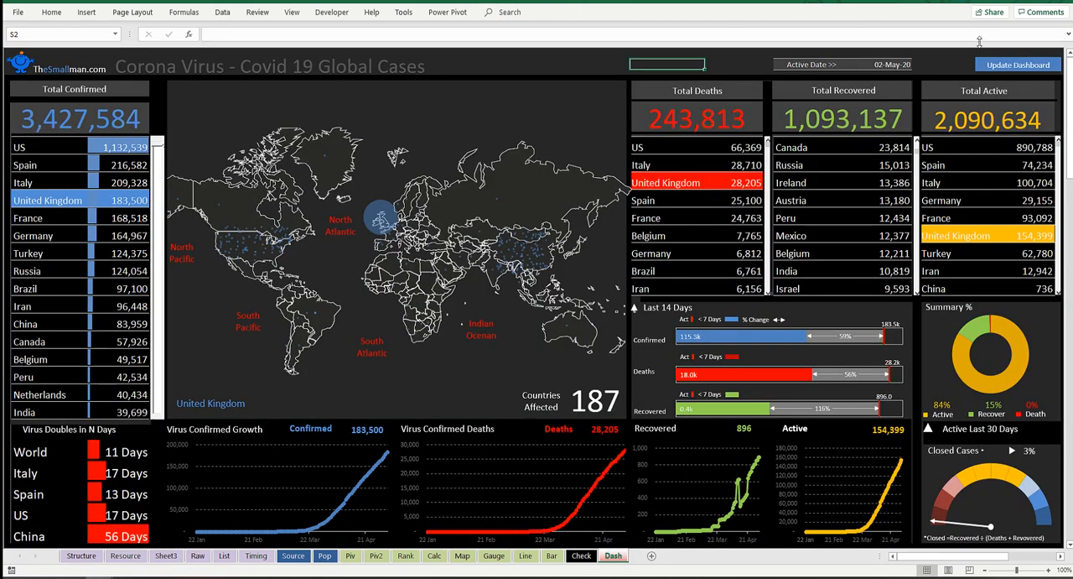
pyautogui.click(905, 64)
pyautogui.click(918, 64)
pyautogui.moveTo(915, 88); pyautogui.dragTo(915, 107)
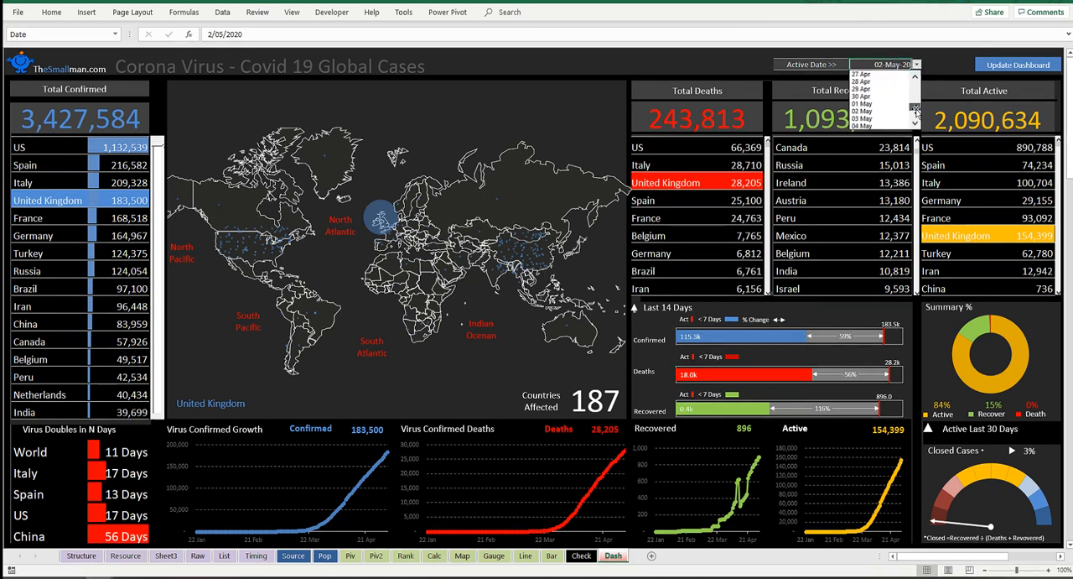
pyautogui.click(871, 119)
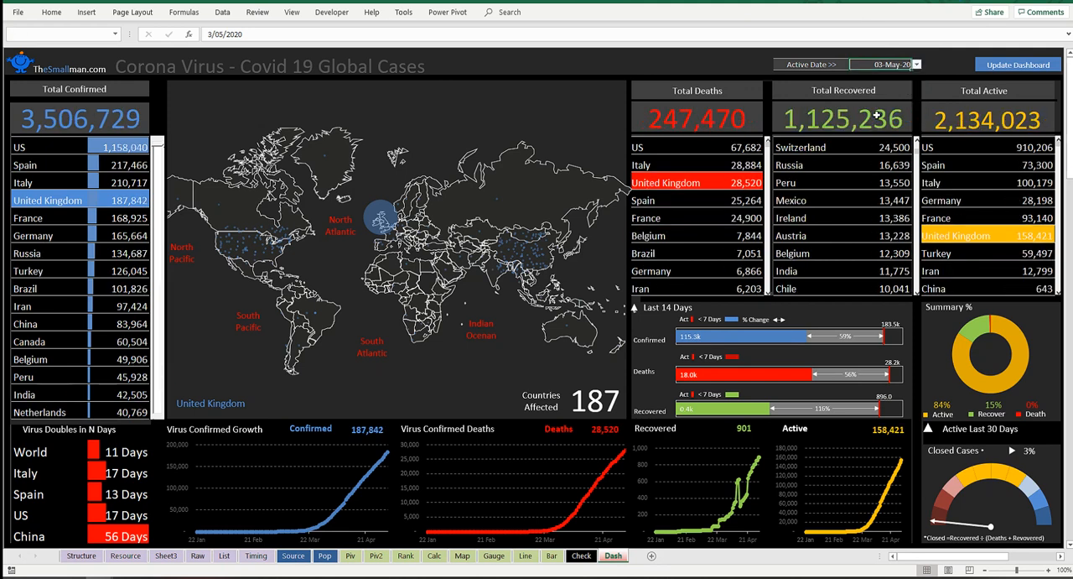
# Step: Test the country rollovers in the Total Confirmed list on Spain, Algeria, Kuwait and the Dominican Republic
pyautogui.click(29, 166)
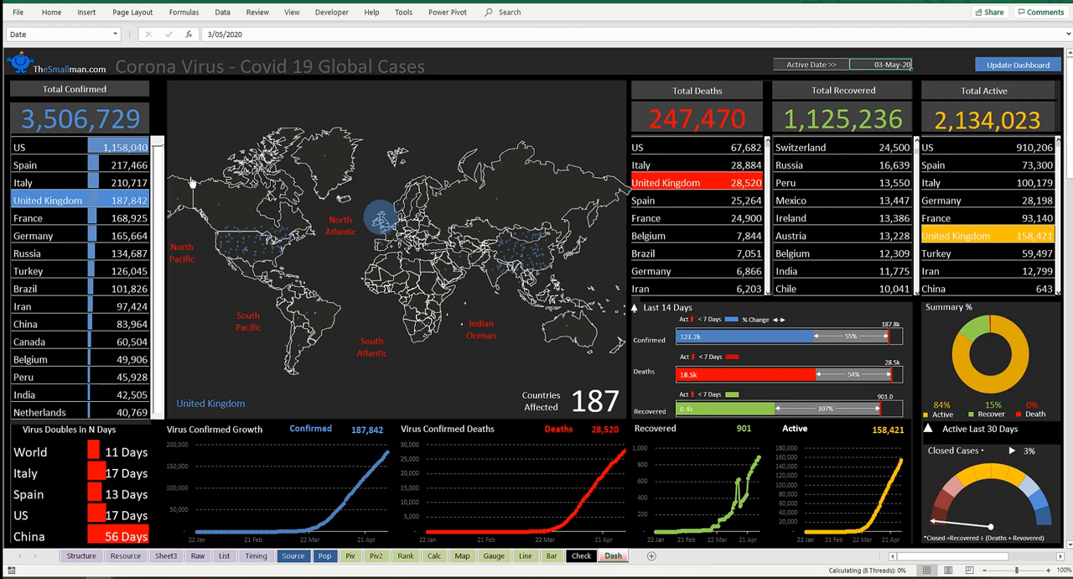
pyautogui.moveTo(160, 150); pyautogui.dragTo(159, 239)
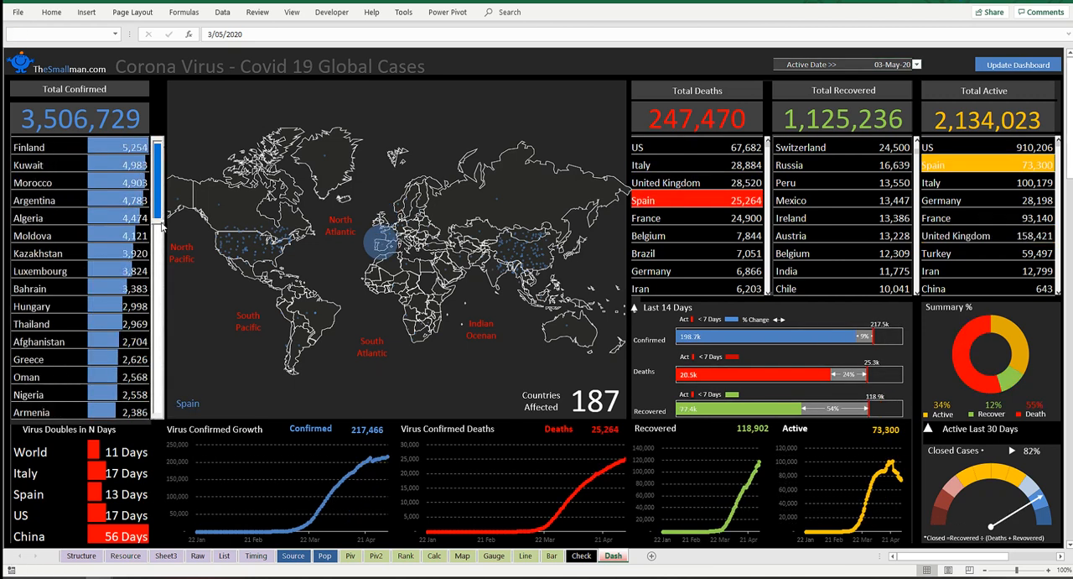
pyautogui.click(25, 220)
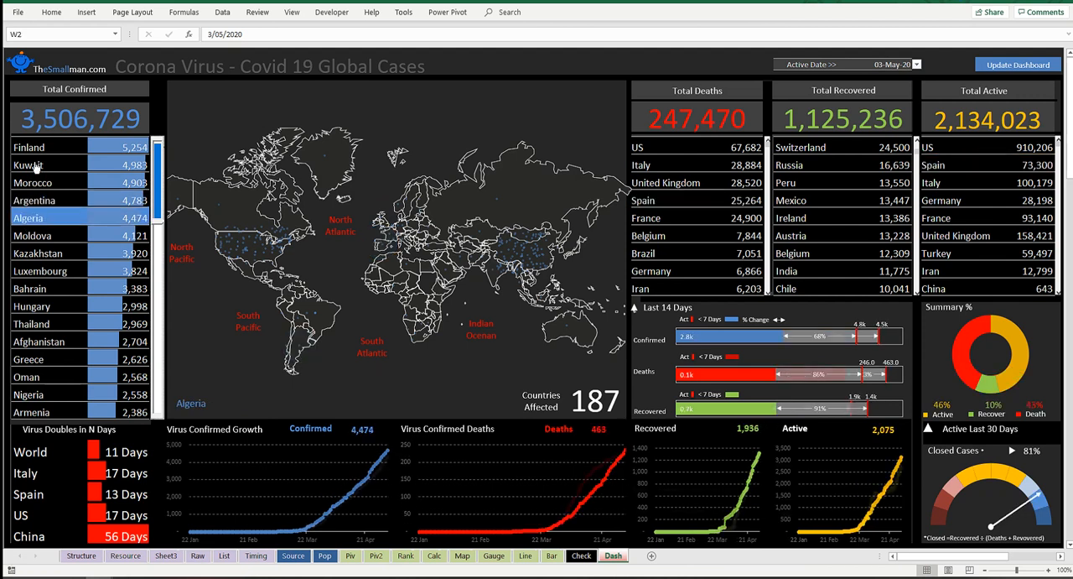
pyautogui.click(33, 166)
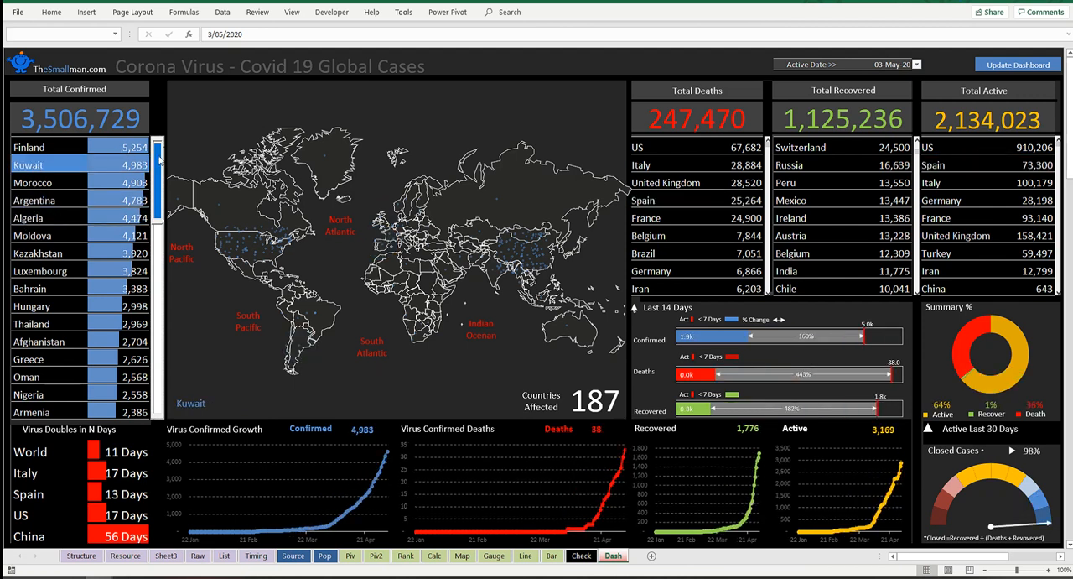
pyautogui.click(159, 161)
pyautogui.click(29, 171)
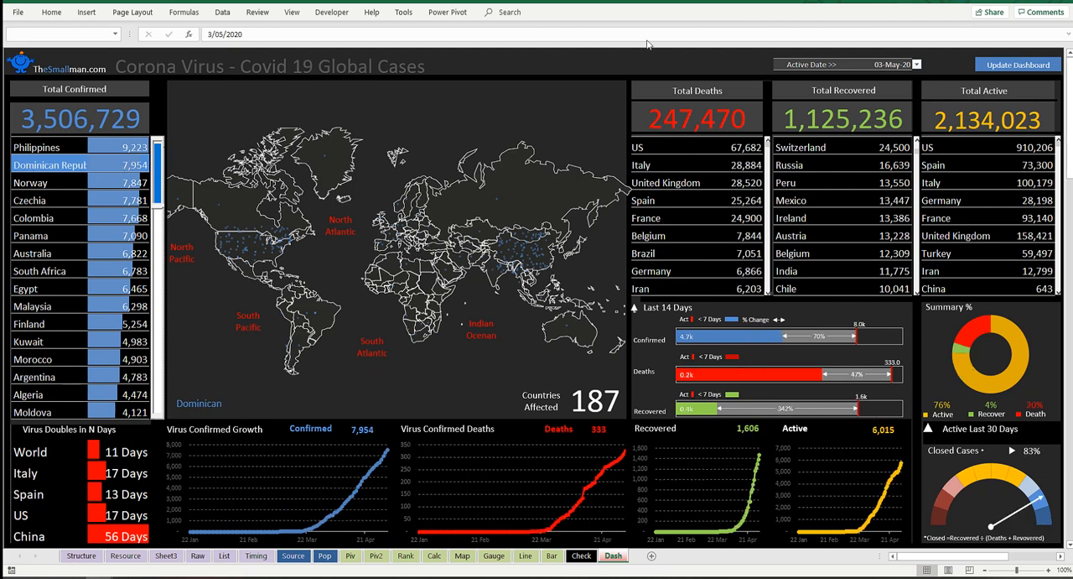
pyautogui.click(708, 53)
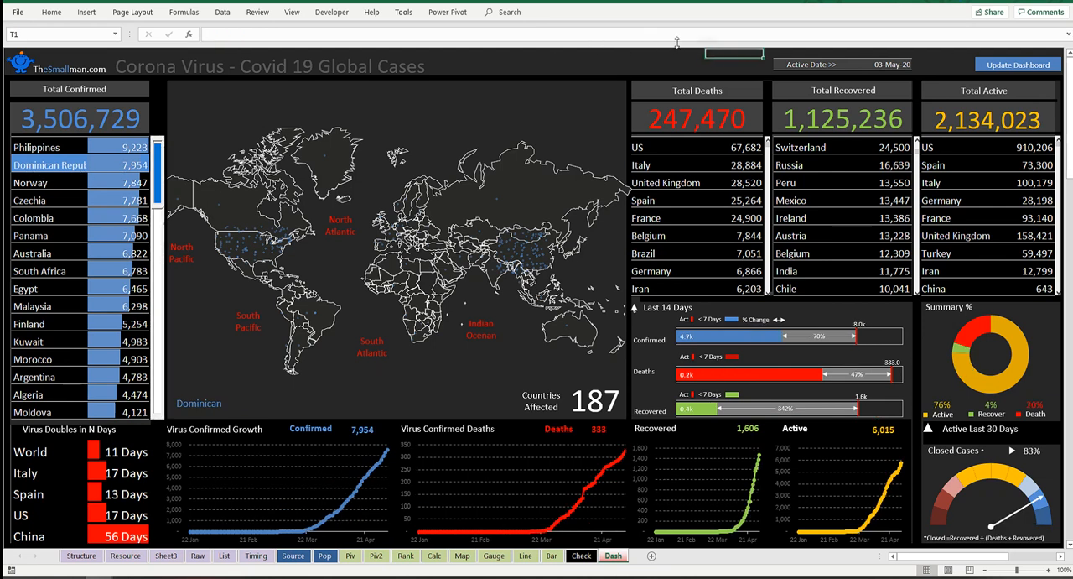
pyautogui.click(1009, 0)
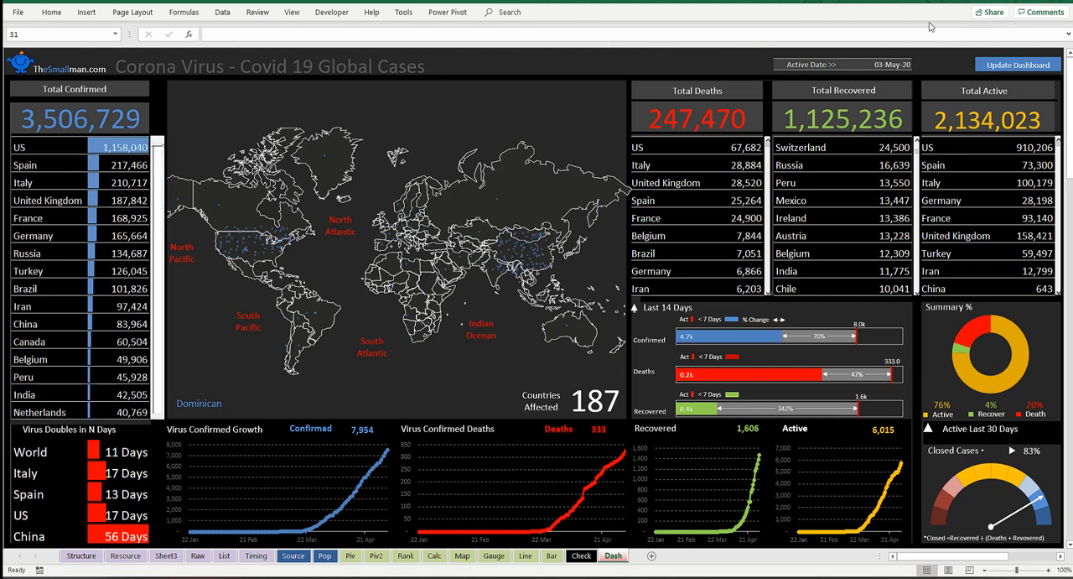
pyautogui.click(932, 65)
pyautogui.moveTo(740, 63); pyautogui.dragTo(577, 63)
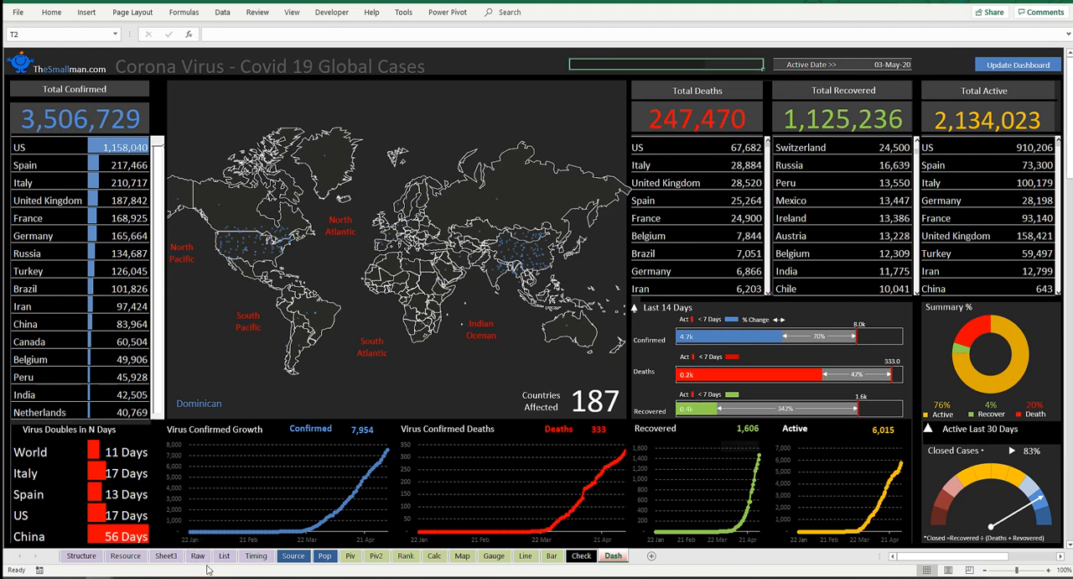
pyautogui.click(675, 308)
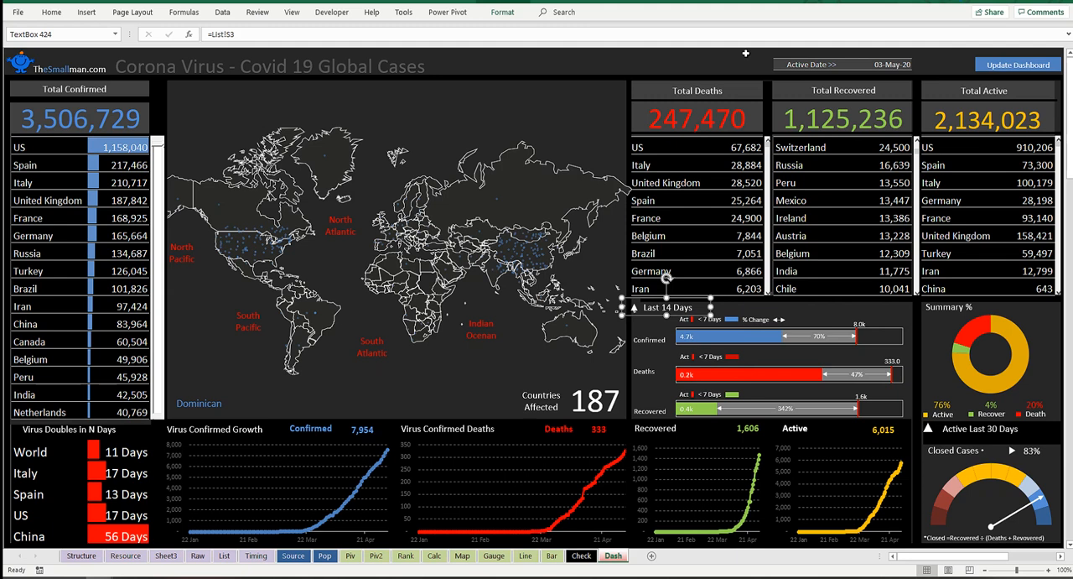
pyautogui.click(737, 62)
pyautogui.click(906, 65)
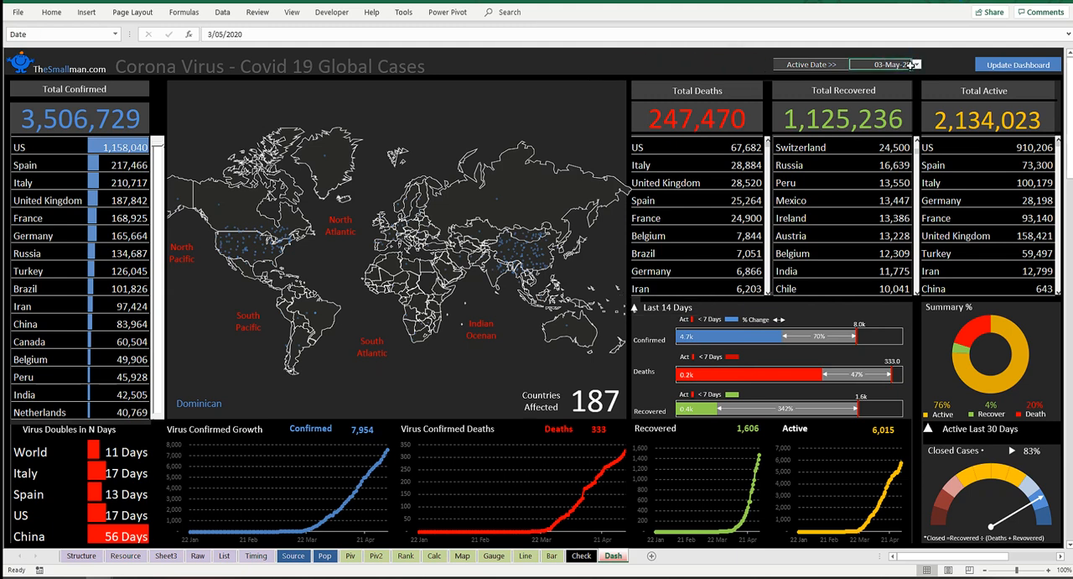
pyautogui.moveTo(757, 62); pyautogui.dragTo(508, 67)
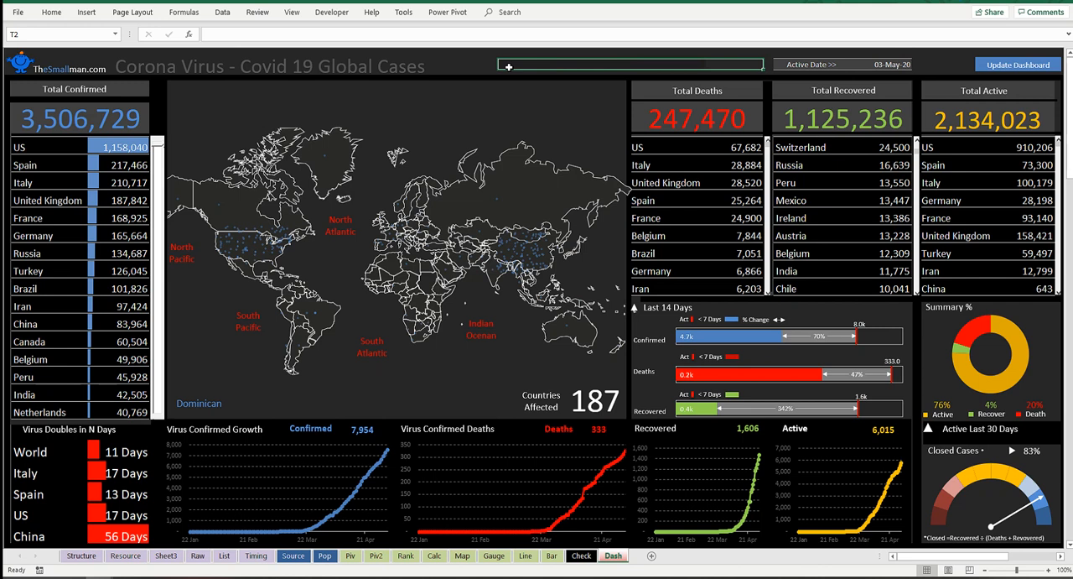
pyautogui.click(739, 63)
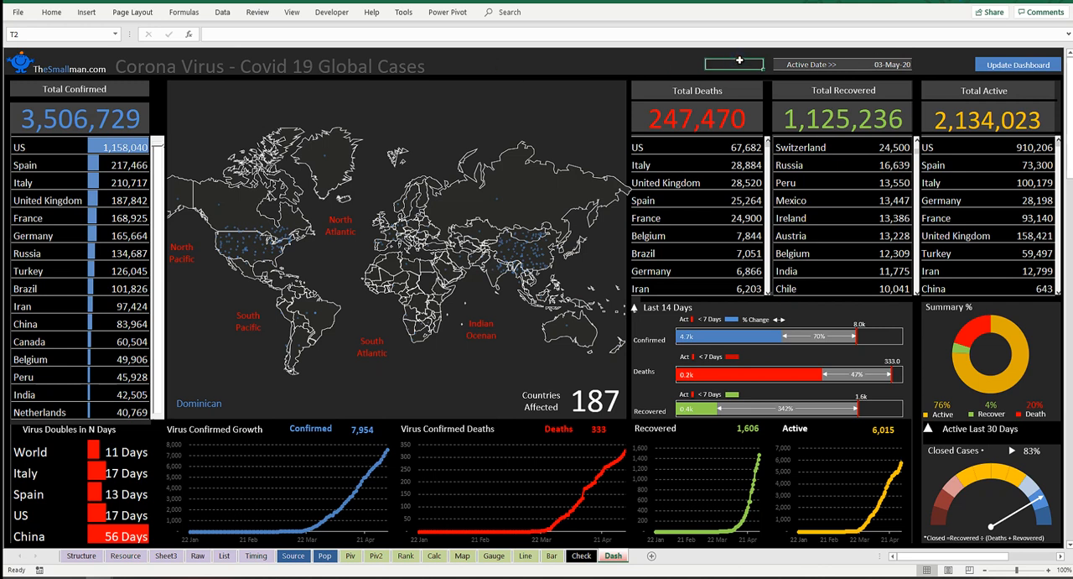
pyautogui.moveTo(727, 63); pyautogui.dragTo(646, 64)
pyautogui.moveTo(647, 63); pyautogui.dragTo(600, 63)
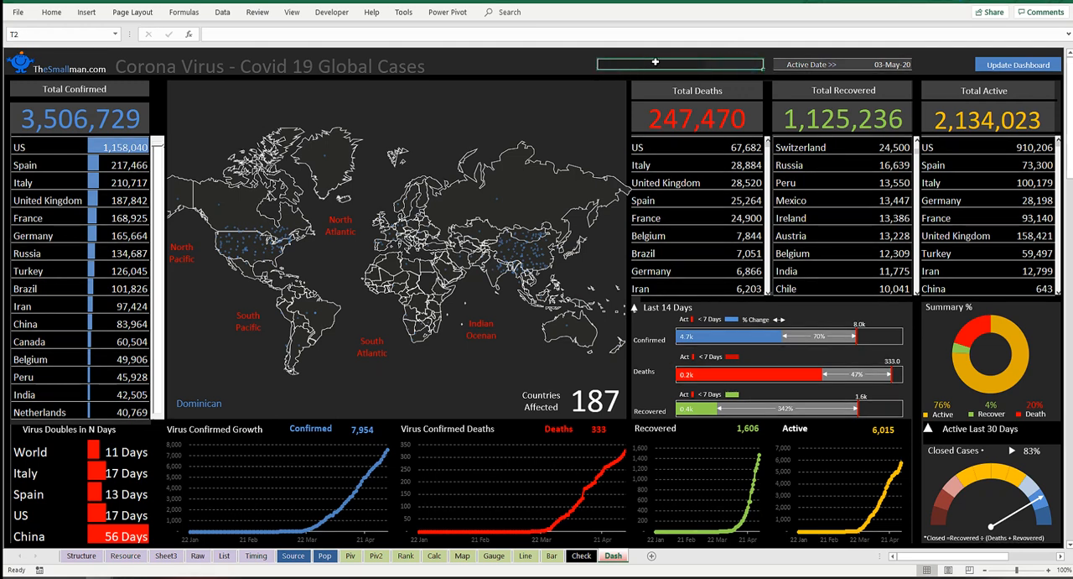
pyautogui.click(655, 64)
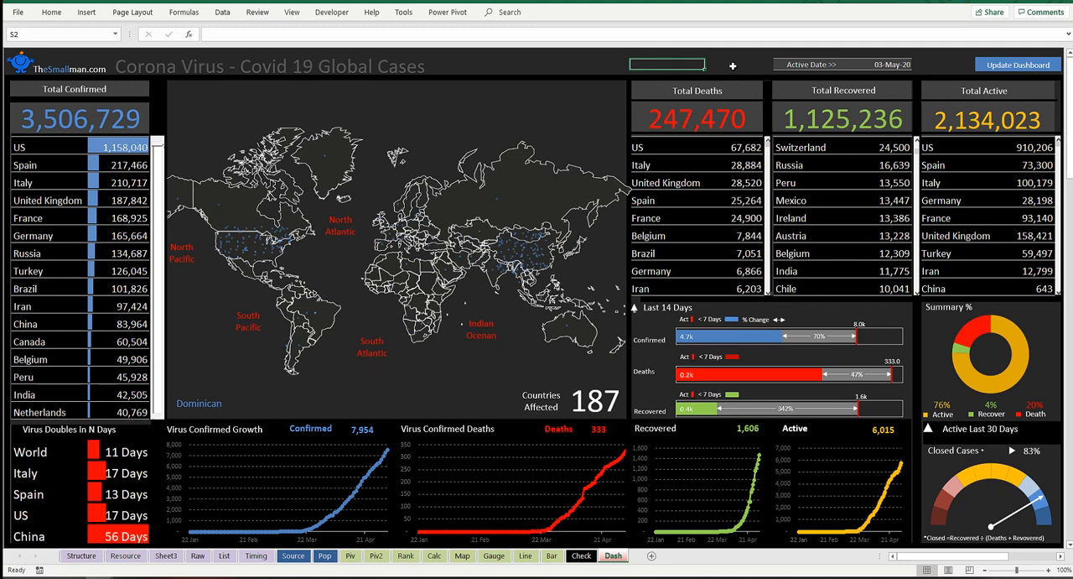
pyautogui.click(730, 65)
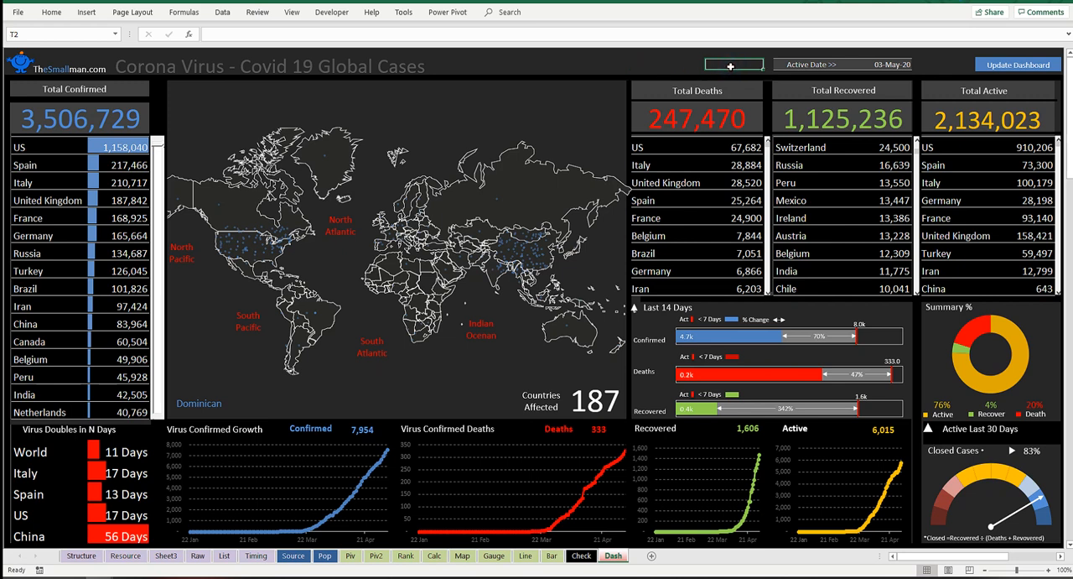
pyautogui.click(770, 272)
pyautogui.click(737, 65)
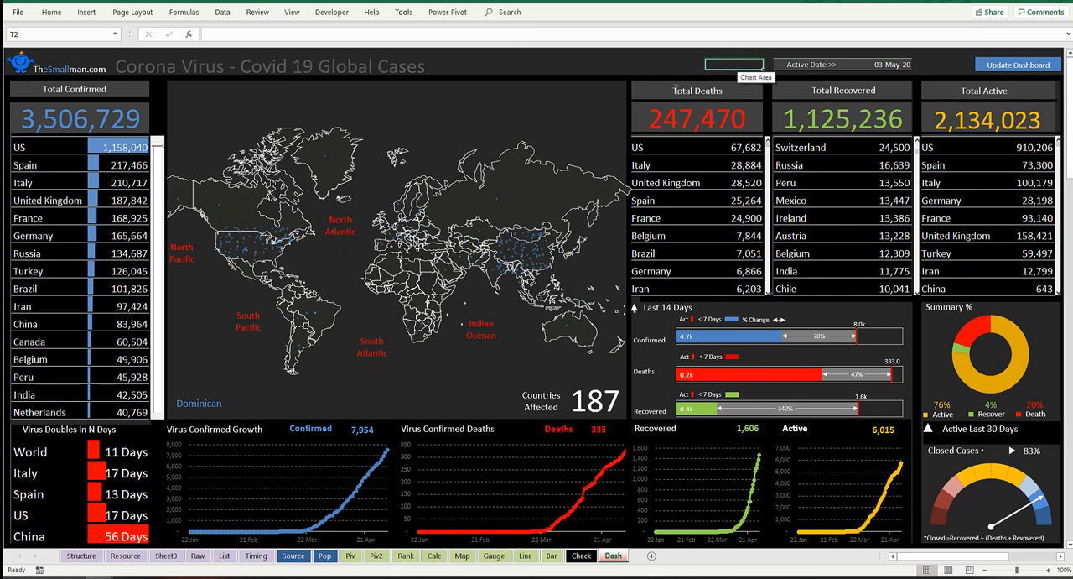
# Step: Set the < Days value on the List sheet to 10 and check the comparison labels on the Dash sheet
pyautogui.click(225, 556)
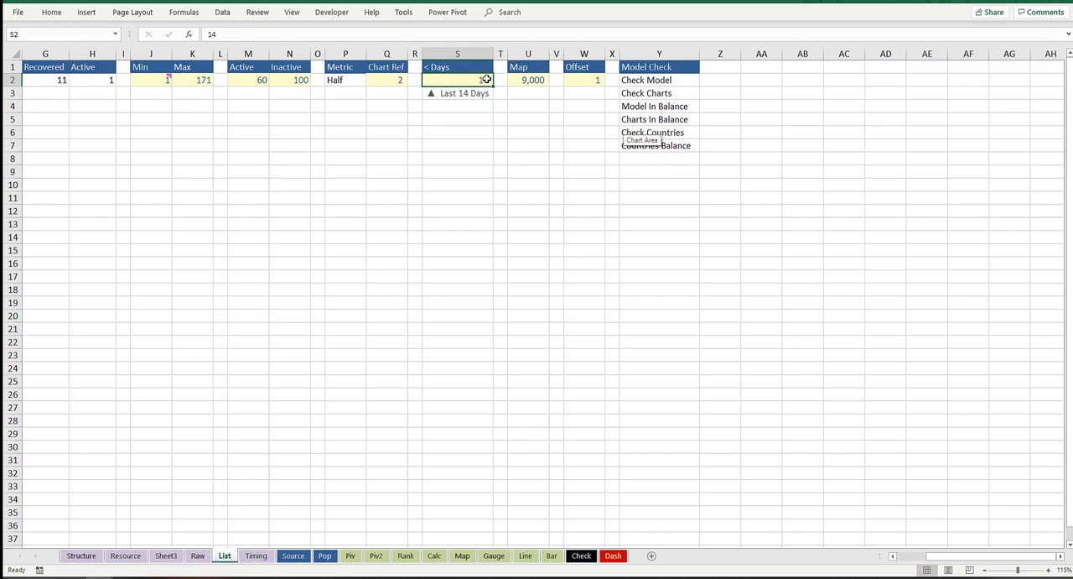
pyautogui.write('10')
pyautogui.click(501, 132)
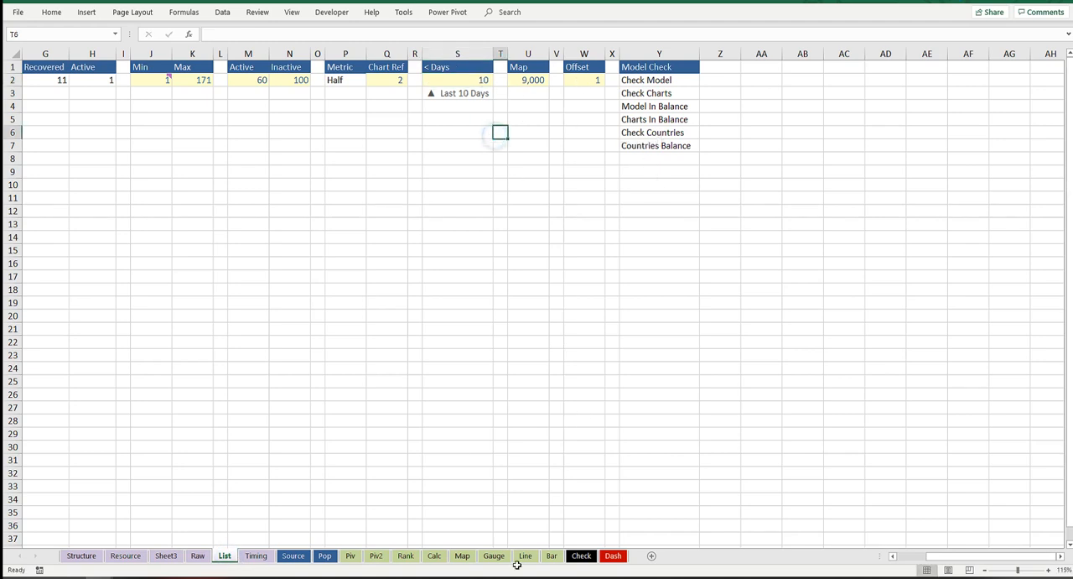
pyautogui.click(613, 555)
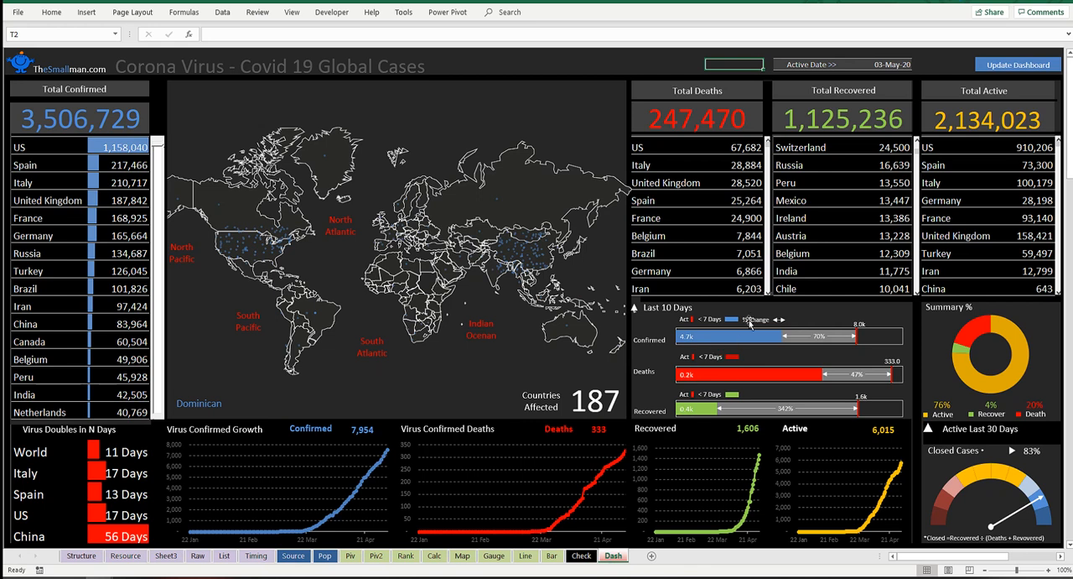
pyautogui.click(705, 319)
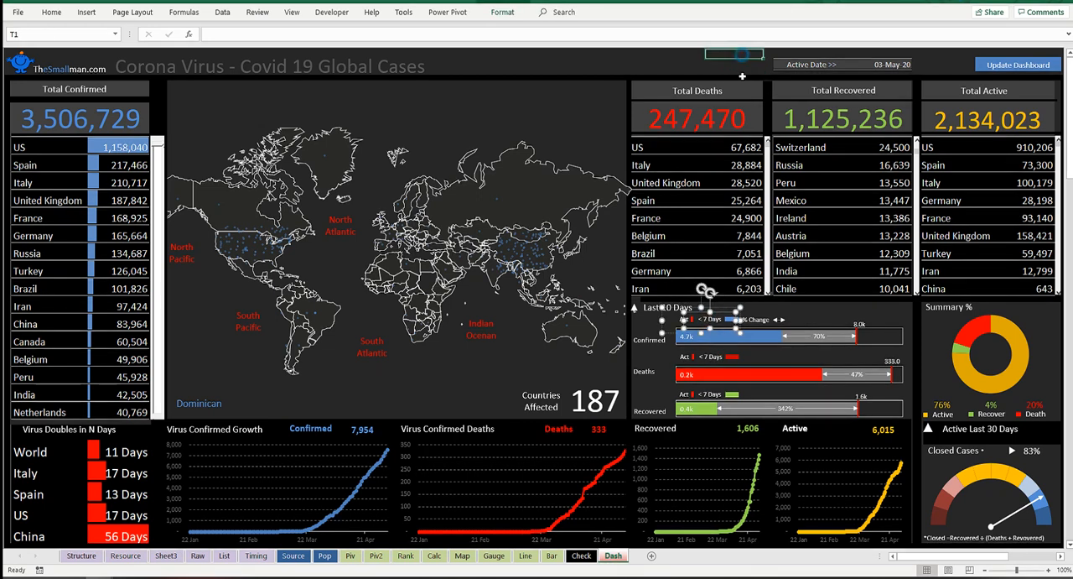
pyautogui.press('Escape')
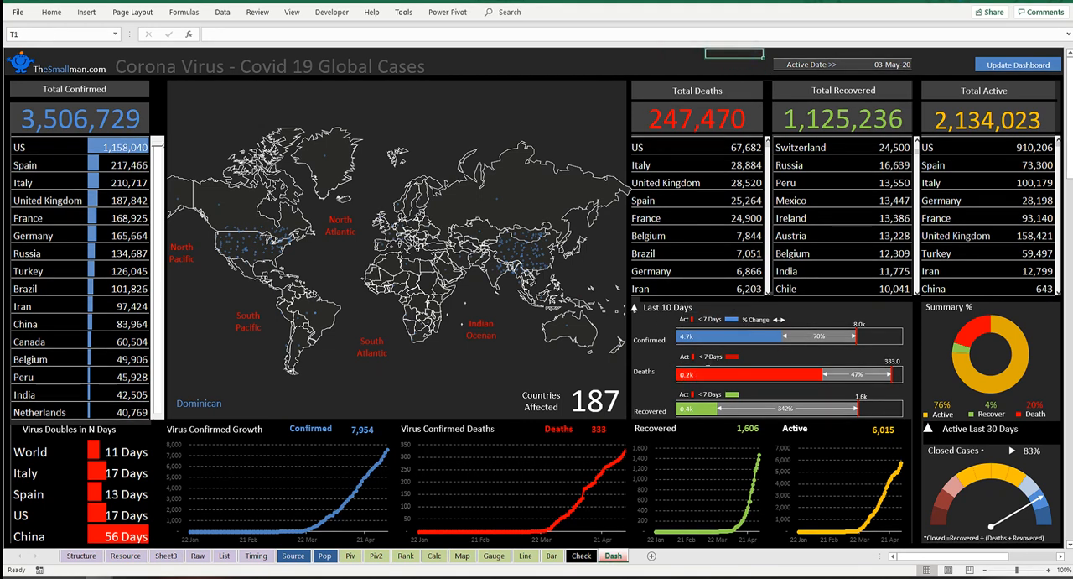
pyautogui.click(733, 65)
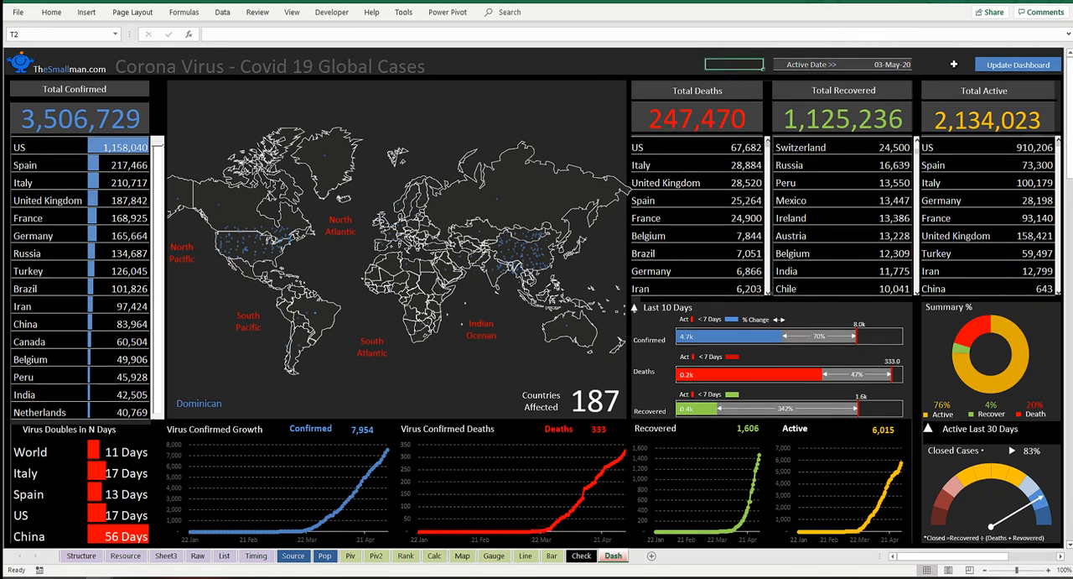
# Step: Run the dashboard update and set the Active Date on the Dash sheet to 04 May
pyautogui.click(999, 67)
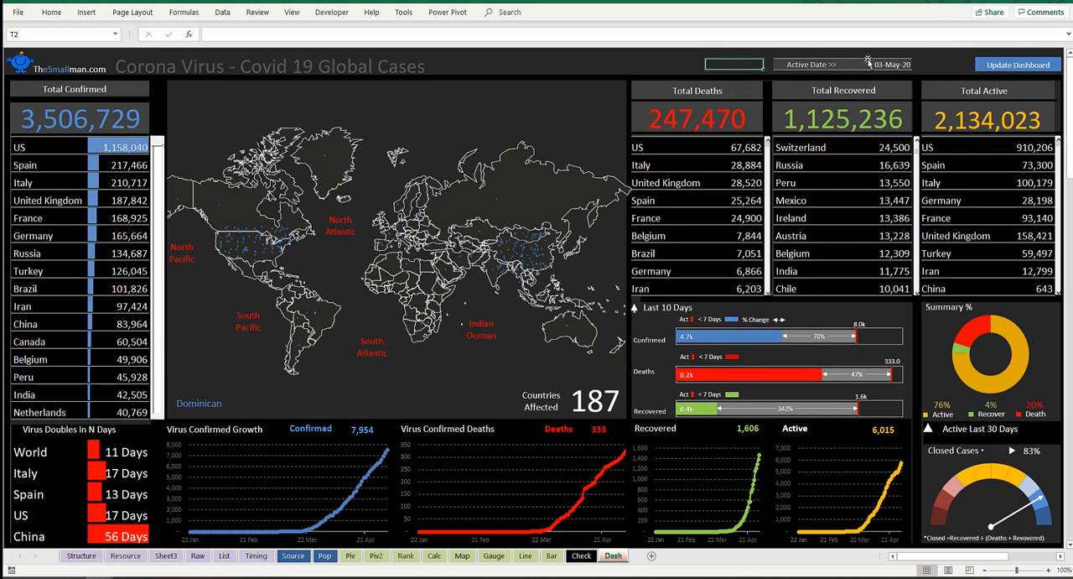
pyautogui.click(903, 65)
pyautogui.click(917, 65)
pyautogui.moveTo(915, 87); pyautogui.dragTo(917, 109)
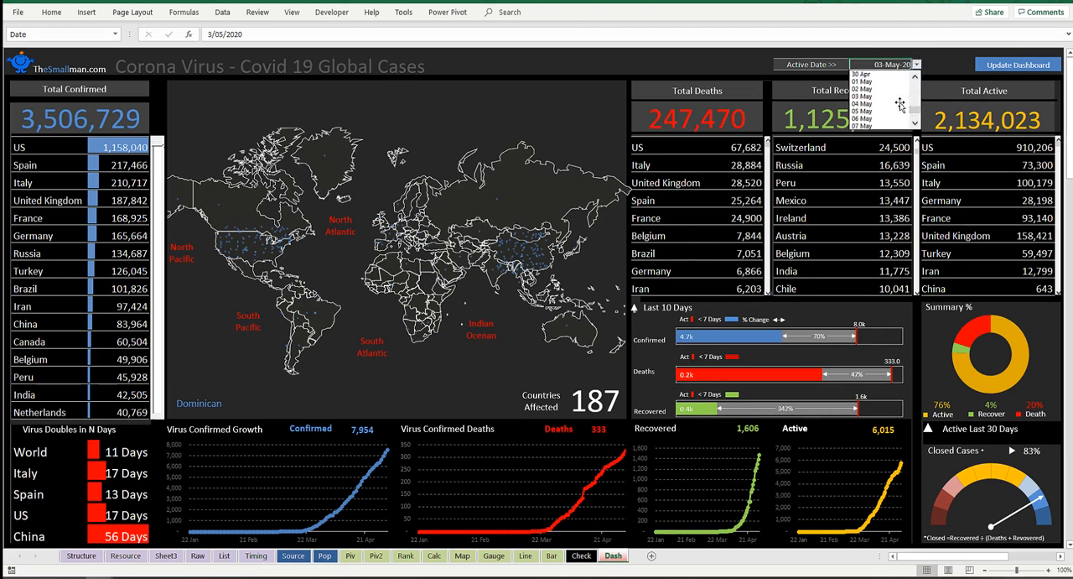
pyautogui.click(881, 104)
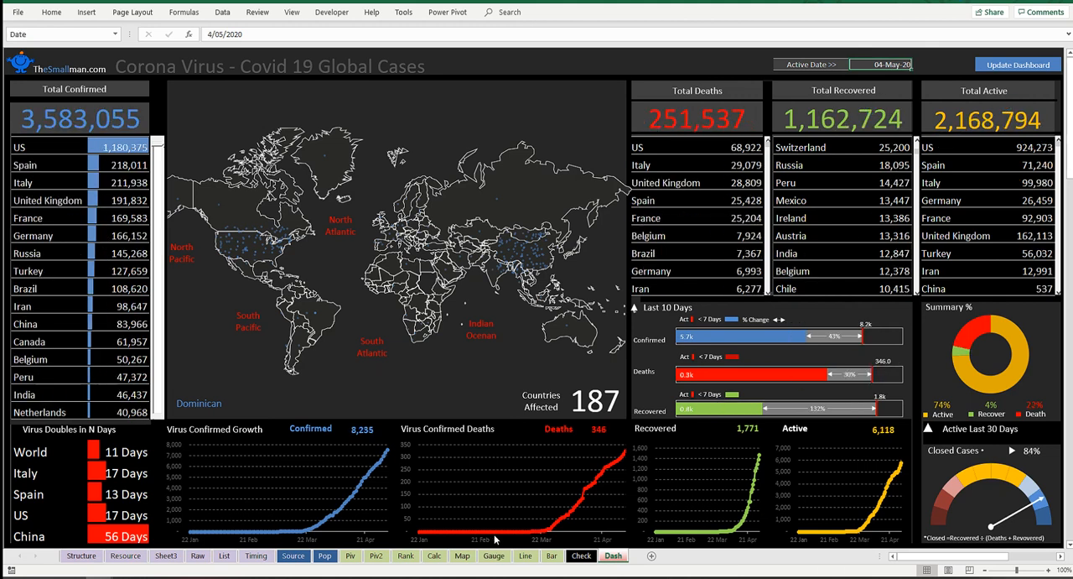
# Step: Inspect the date filters of the Confirmed, Deaths and Recovered pivot tables on the Piv2 sheet
pyautogui.click(376, 555)
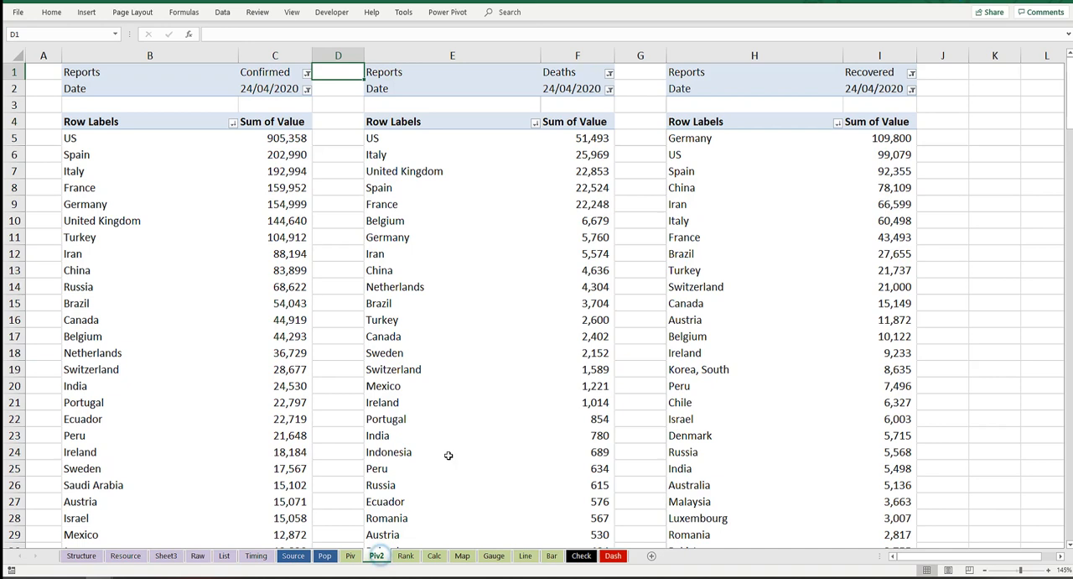
pyautogui.click(251, 88)
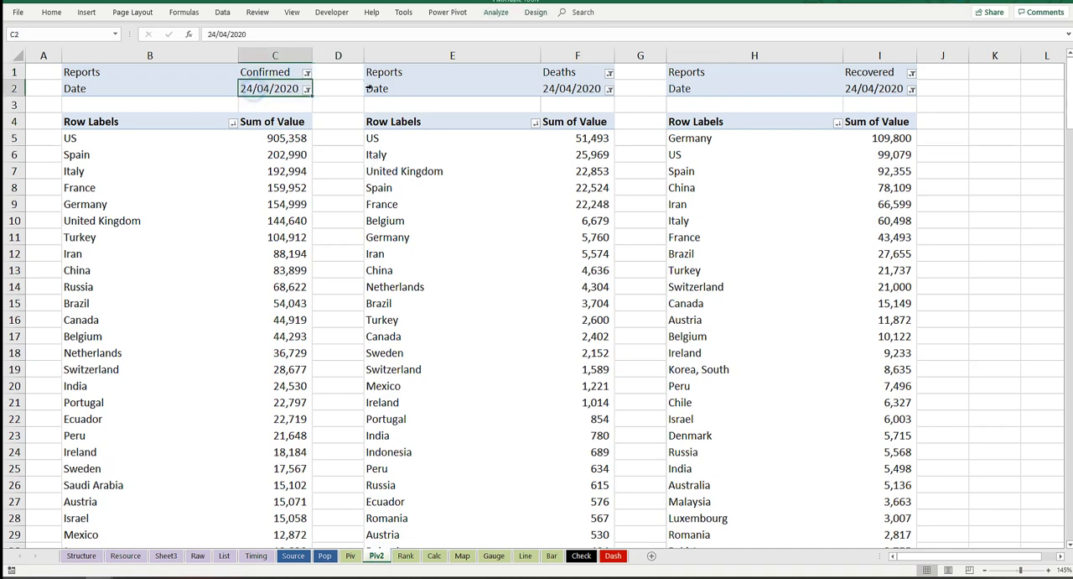
pyautogui.click(578, 83)
pyautogui.click(889, 83)
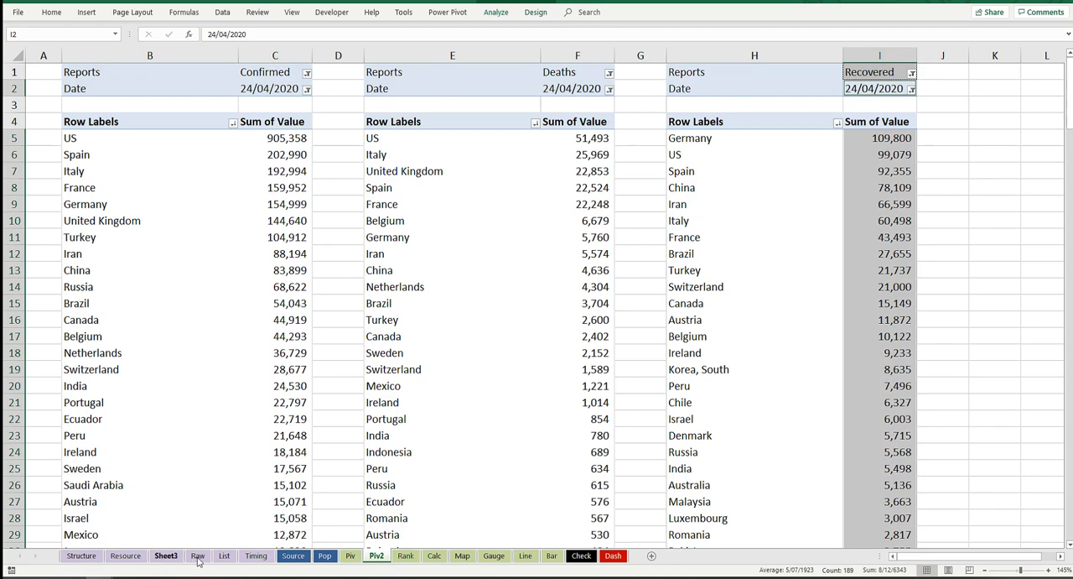
# Step: Set the < Days value on the List sheet to 7 and return to the Dash sheet
pyautogui.click(224, 556)
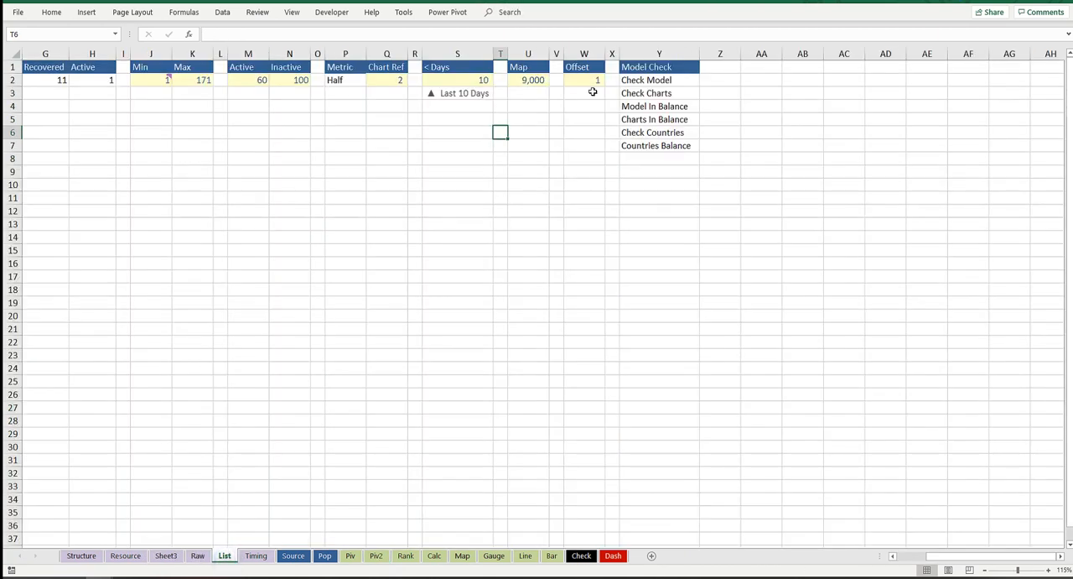
pyautogui.click(486, 80)
pyautogui.write('7')
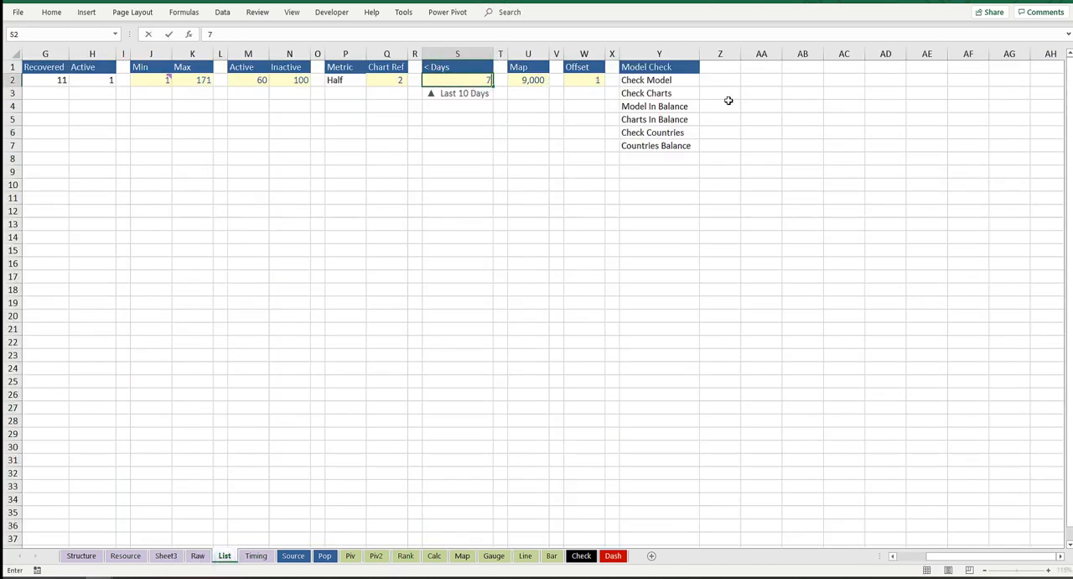
pyautogui.click(729, 101)
pyautogui.click(613, 555)
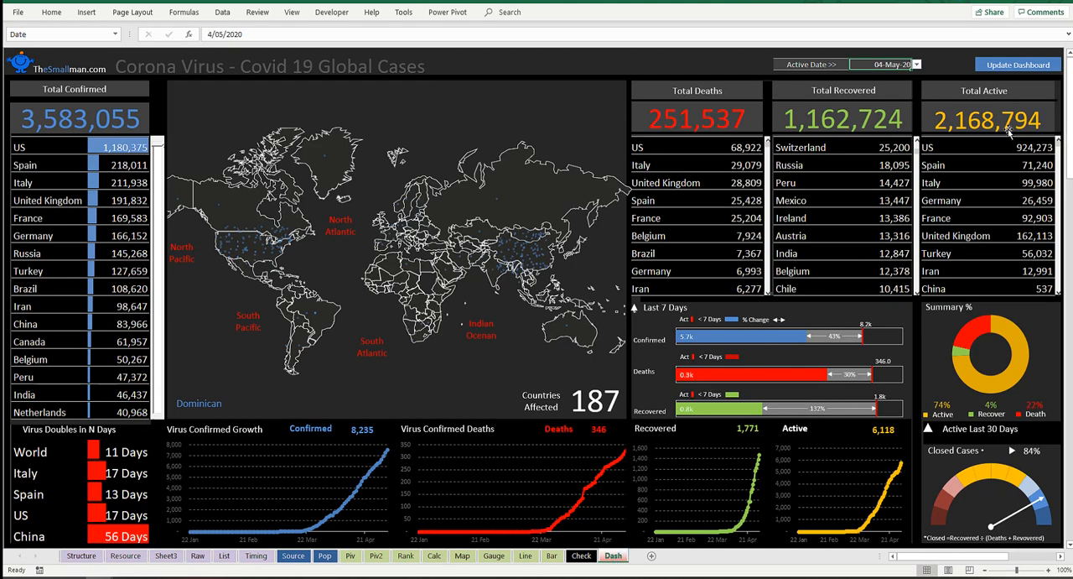
# Step: Reselect 04 May as the Active Date to recalculate the Last 7 Days comparison bars
pyautogui.click(920, 66)
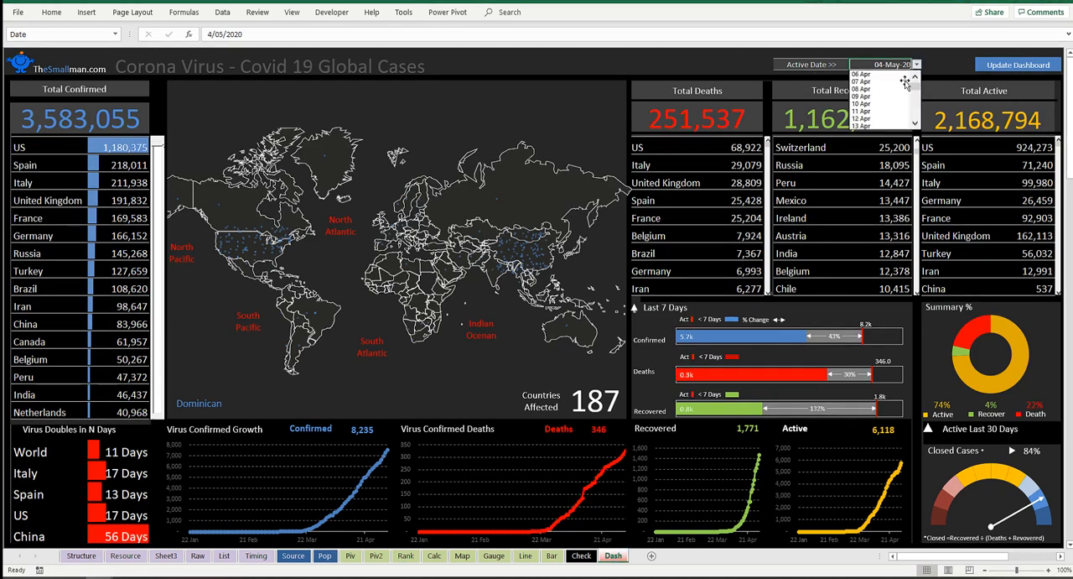
pyautogui.click(922, 114)
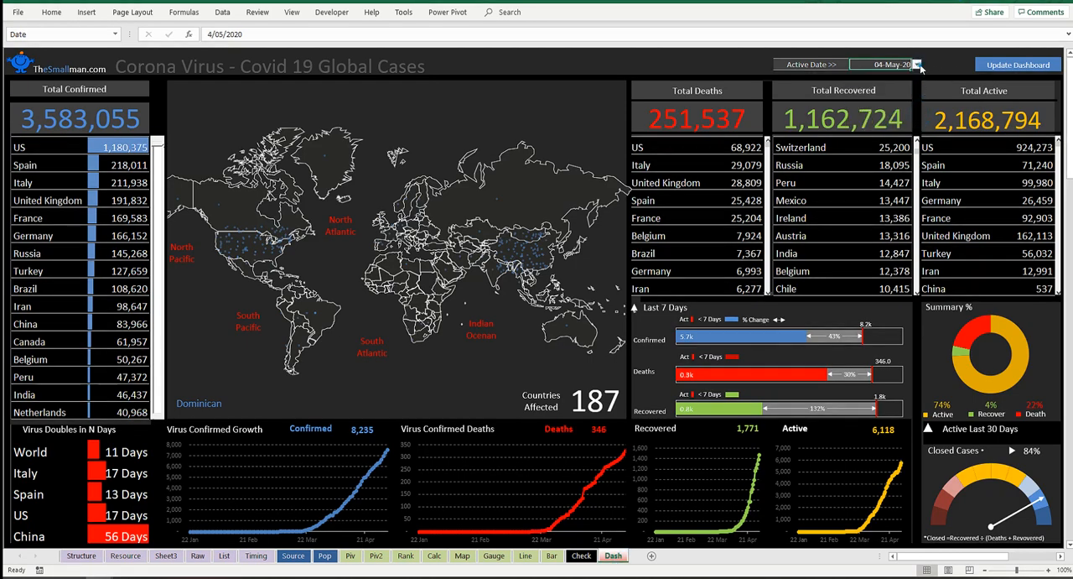
pyautogui.click(917, 65)
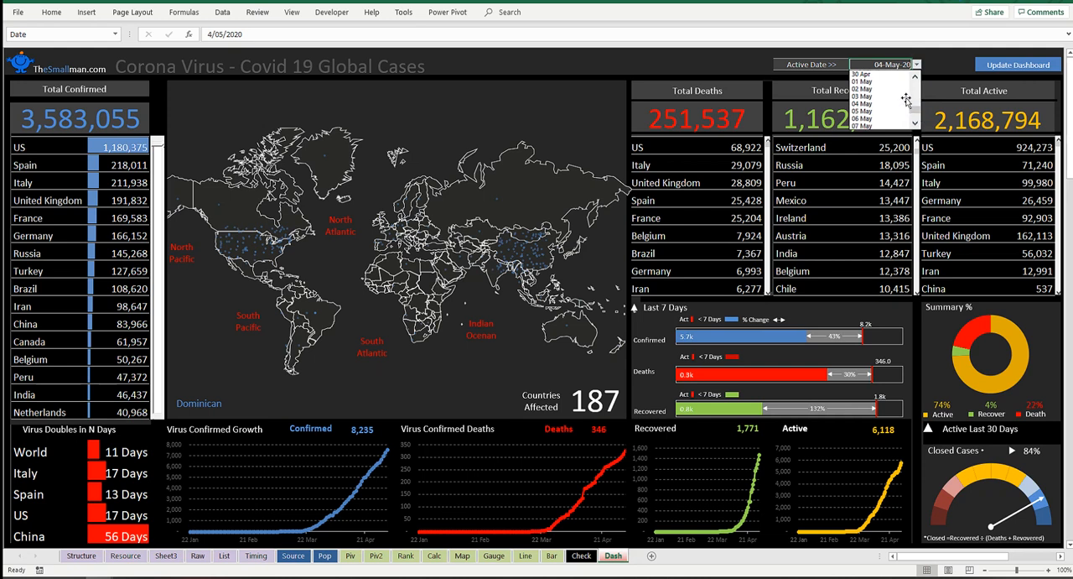
pyautogui.click(889, 103)
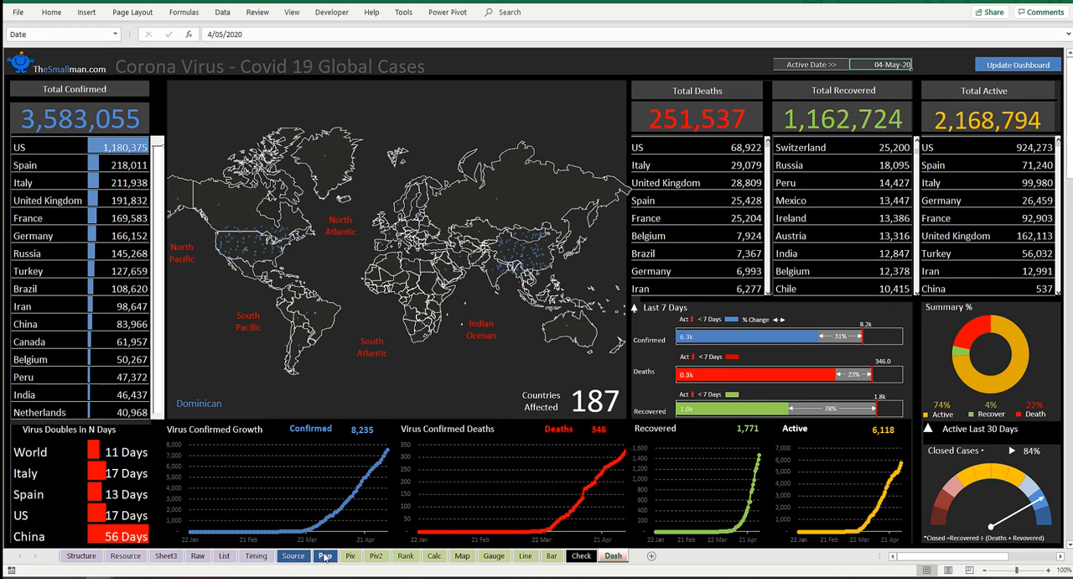
# Step: Check the date filters of the Deaths and Recovered pivot tables on the Piv2 sheet and return to the Dash sheet
pyautogui.click(375, 556)
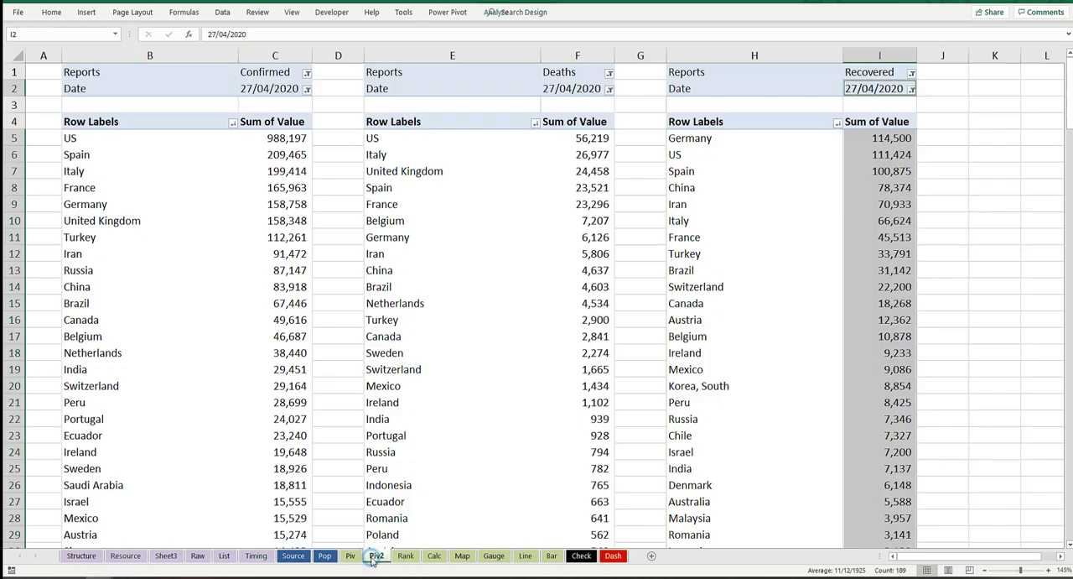
pyautogui.click(563, 85)
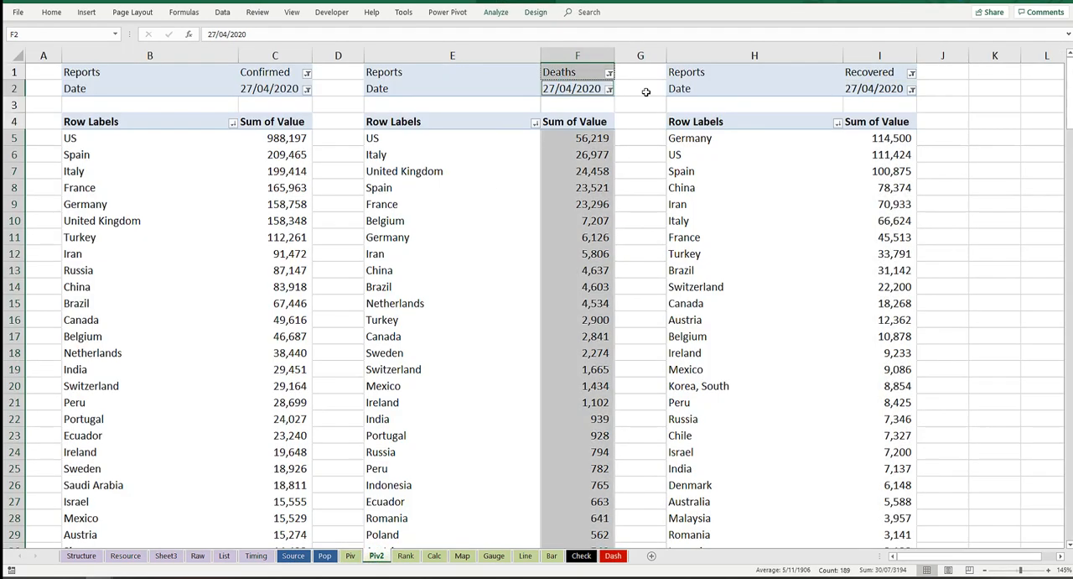
pyautogui.click(891, 91)
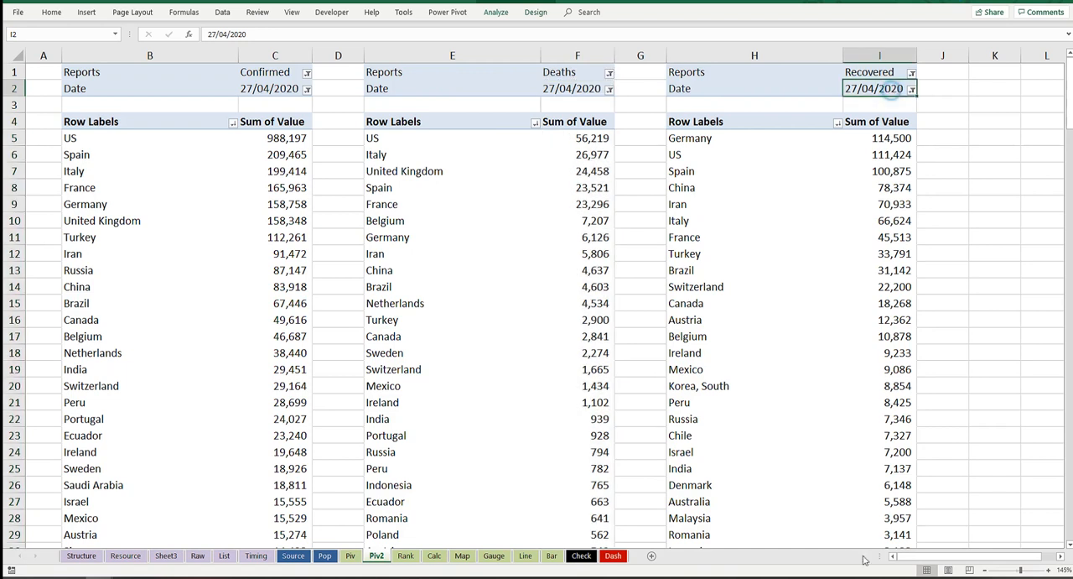
pyautogui.click(613, 555)
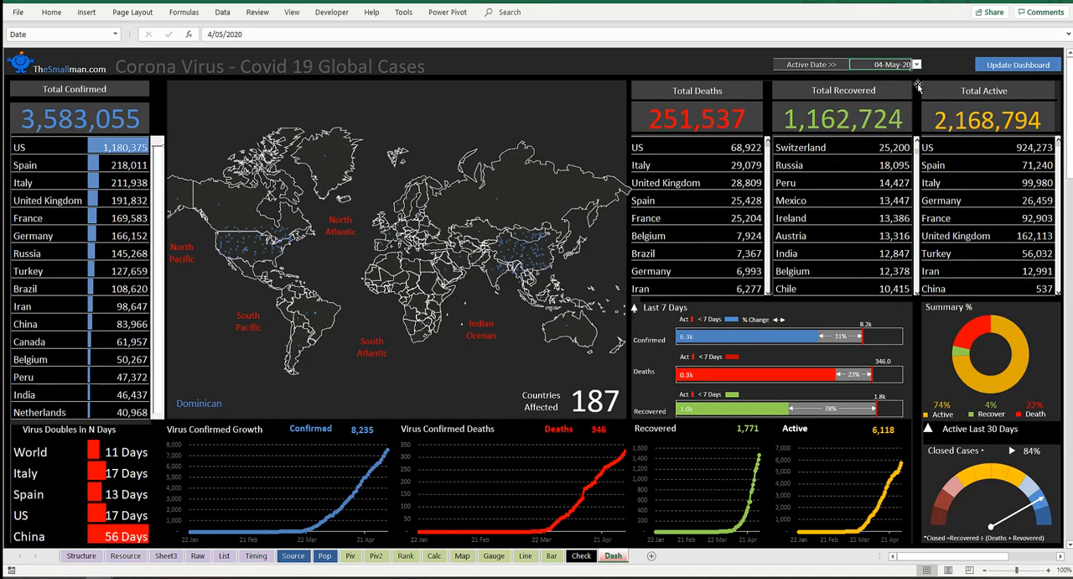
pyautogui.moveTo(739, 62); pyautogui.dragTo(517, 66)
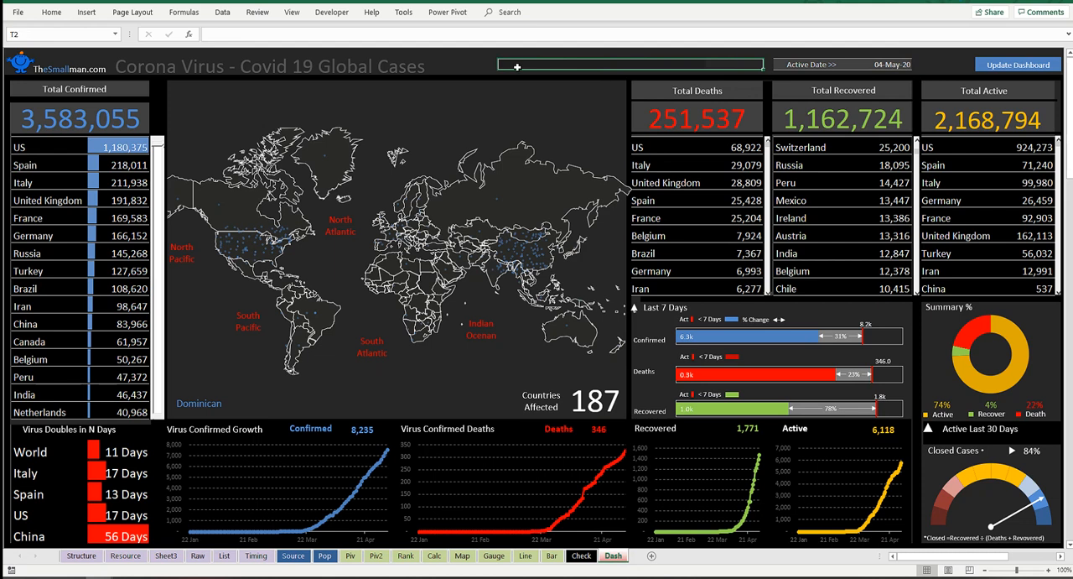
pyautogui.click(675, 63)
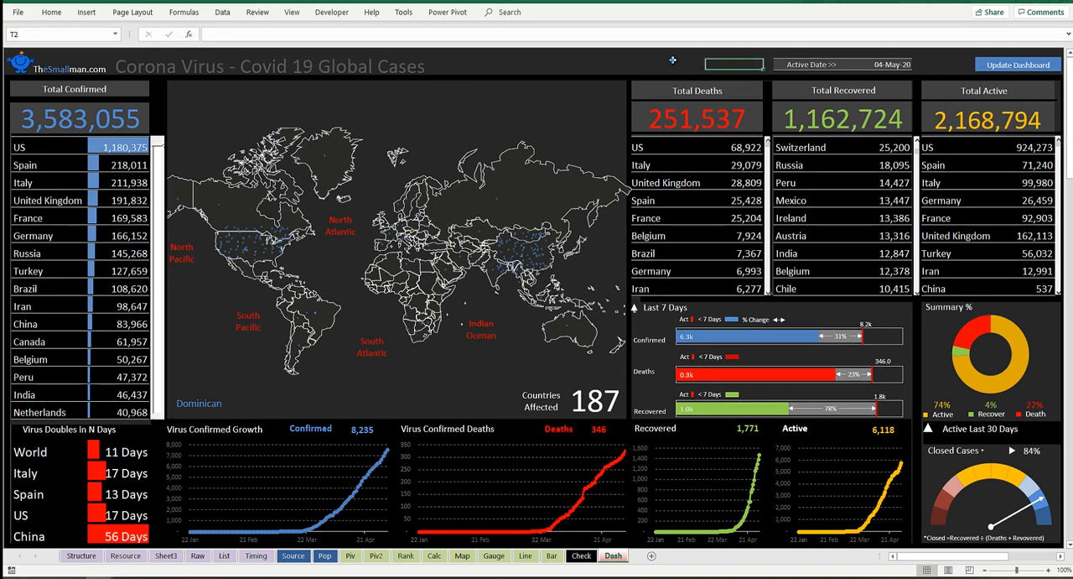
pyautogui.click(741, 62)
pyautogui.click(691, 64)
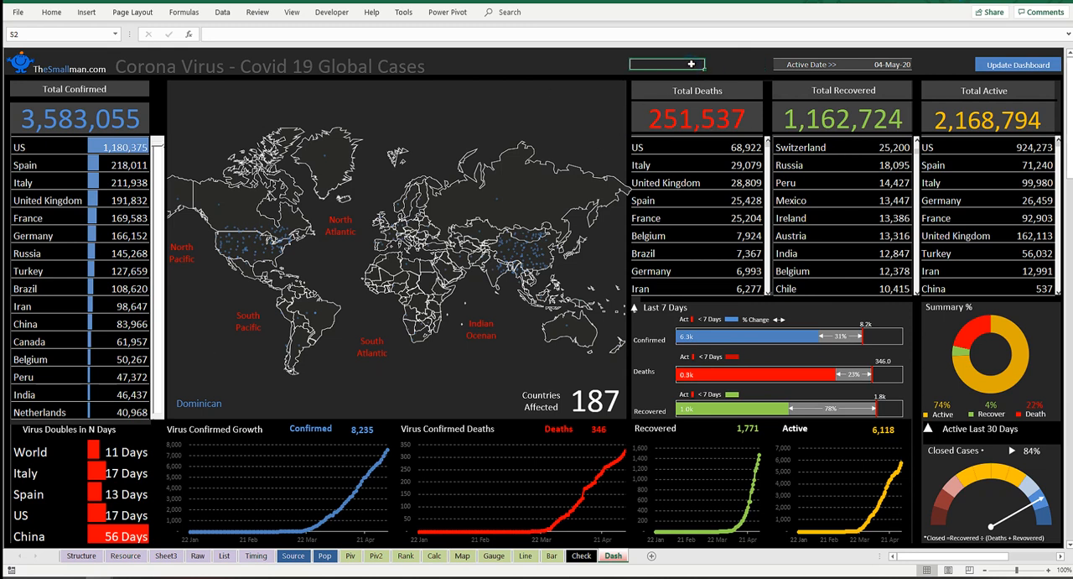